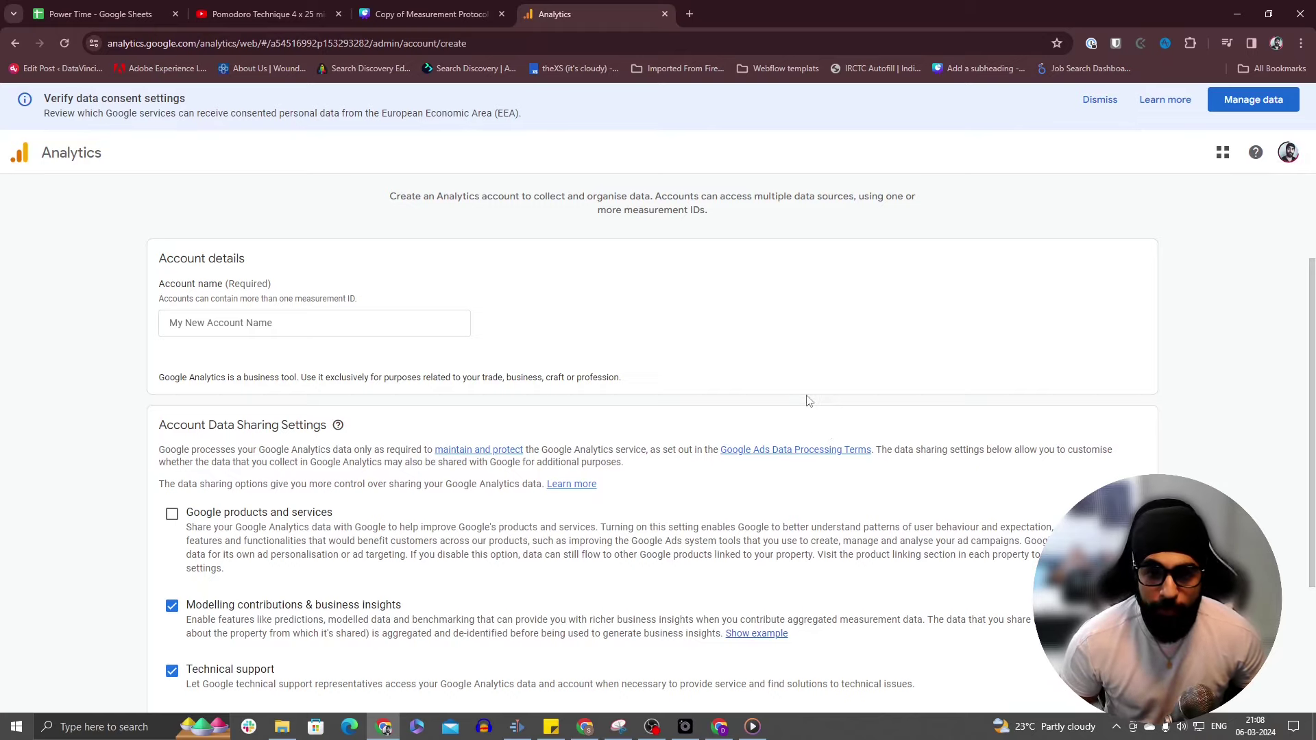
Step: Enter DataVinci as the name of the new Analytics account
scroll(809, 401, "down", 3)
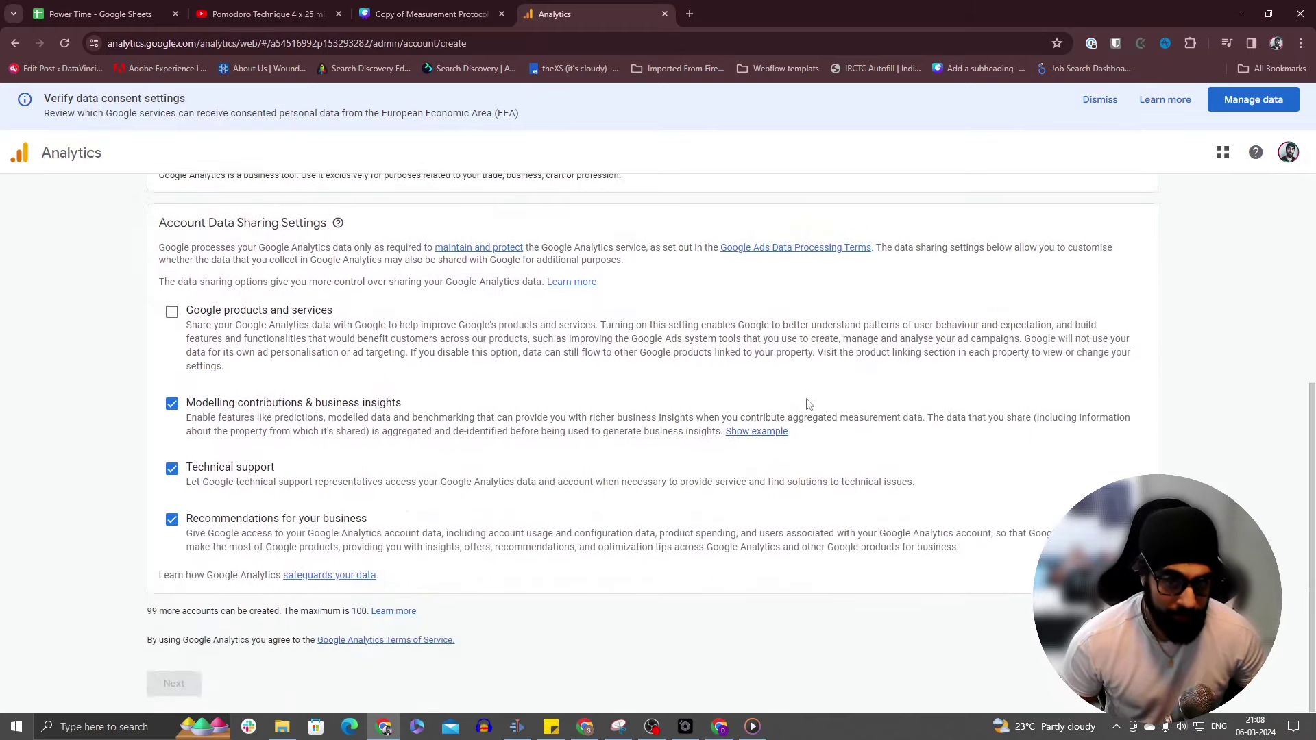
scroll(812, 412, "up", 2)
scroll(814, 417, "up", 2)
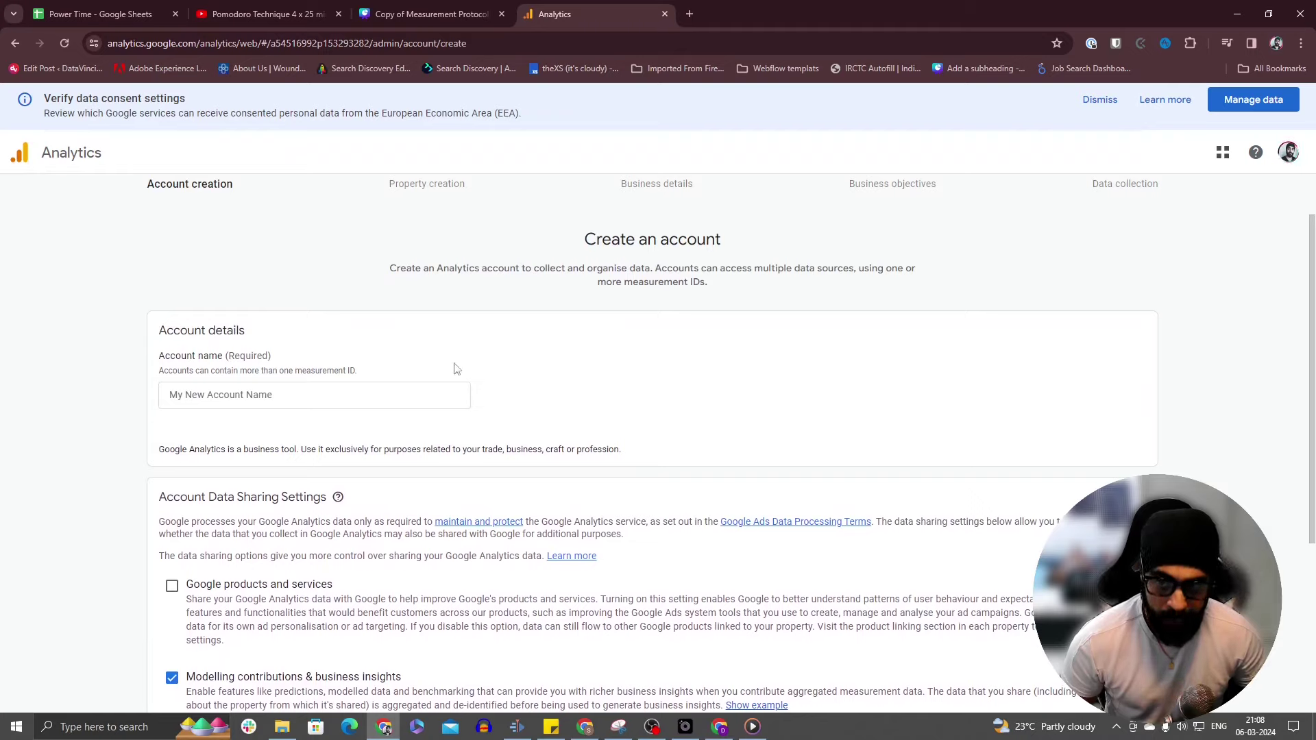
left_click(406, 394)
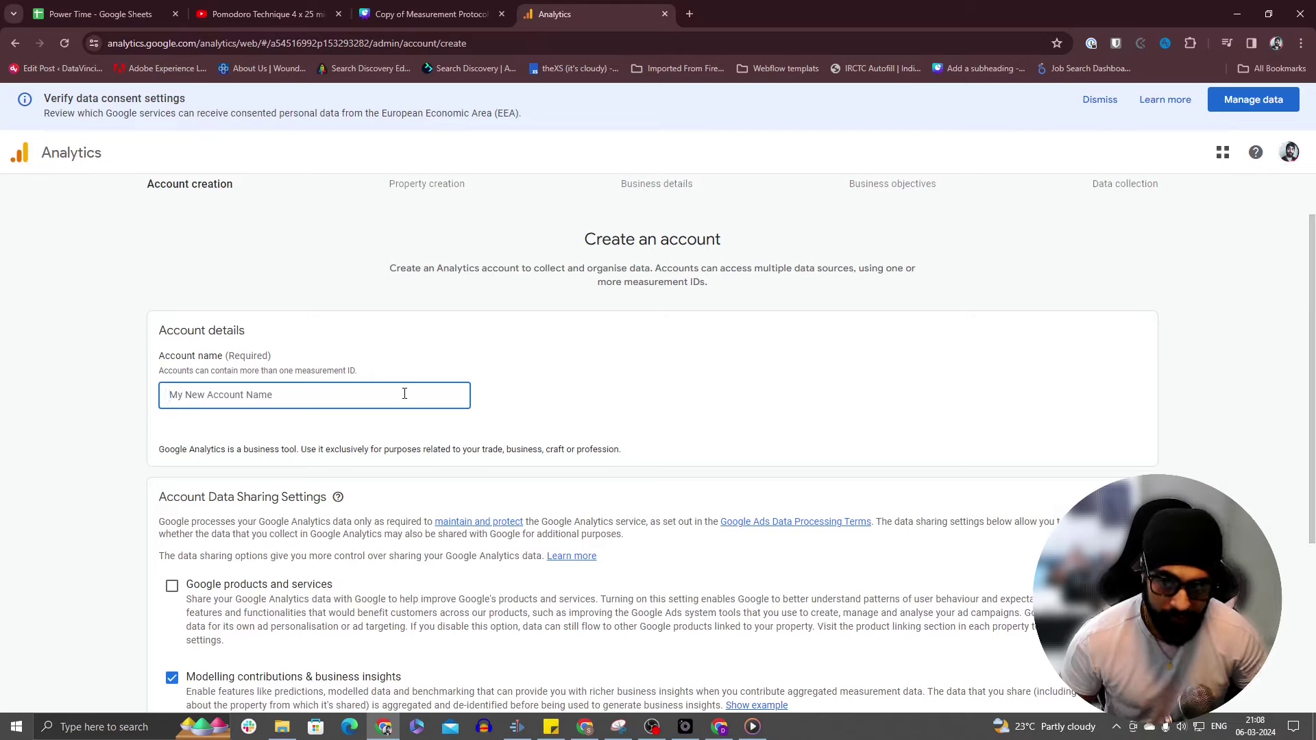
type("Data")
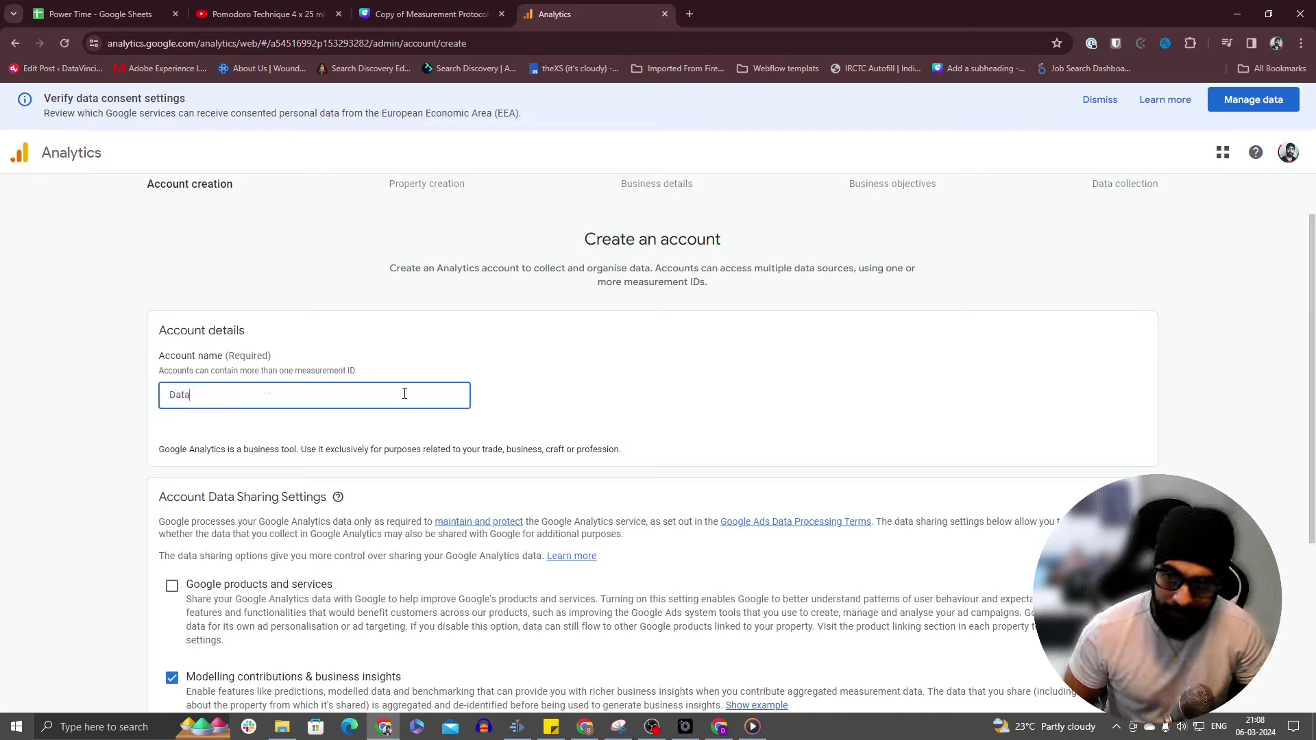
type("Vinci")
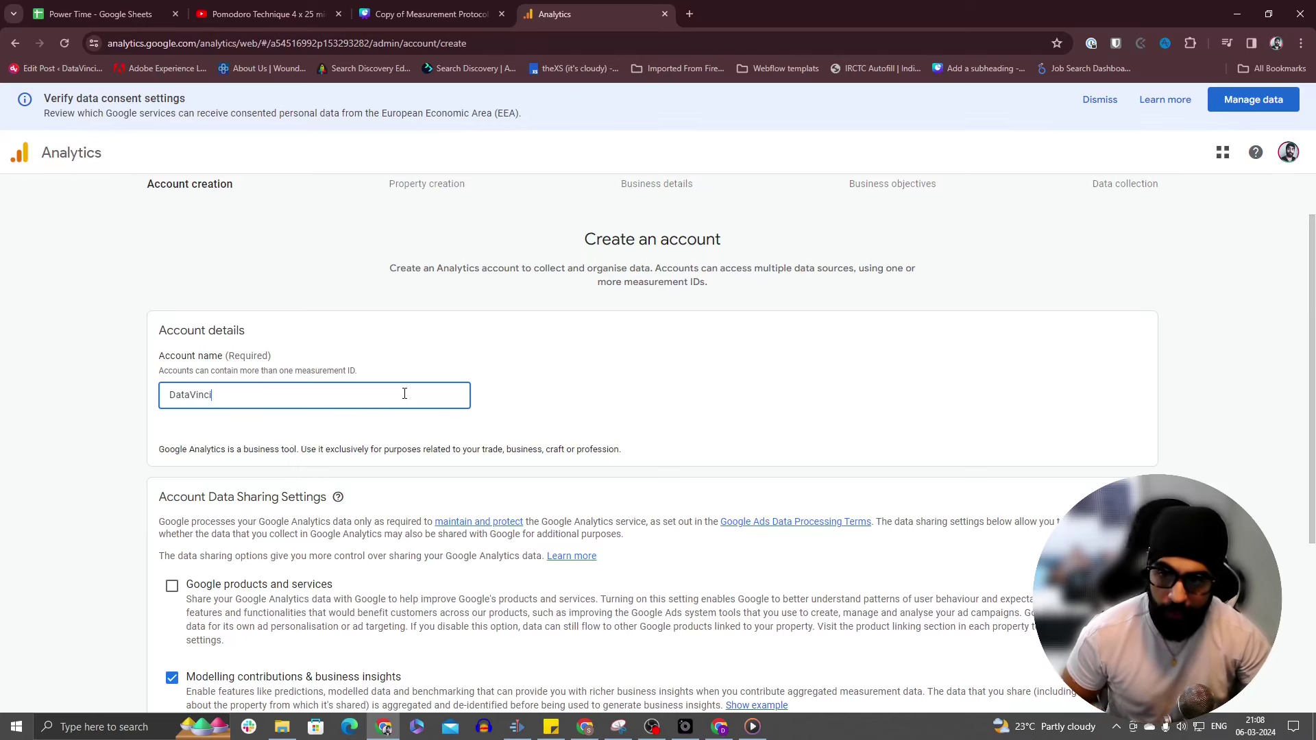
Step: Review the account data sharing settings and continue to property creation with Google products and services unticked
scroll(404, 393, "down", 4)
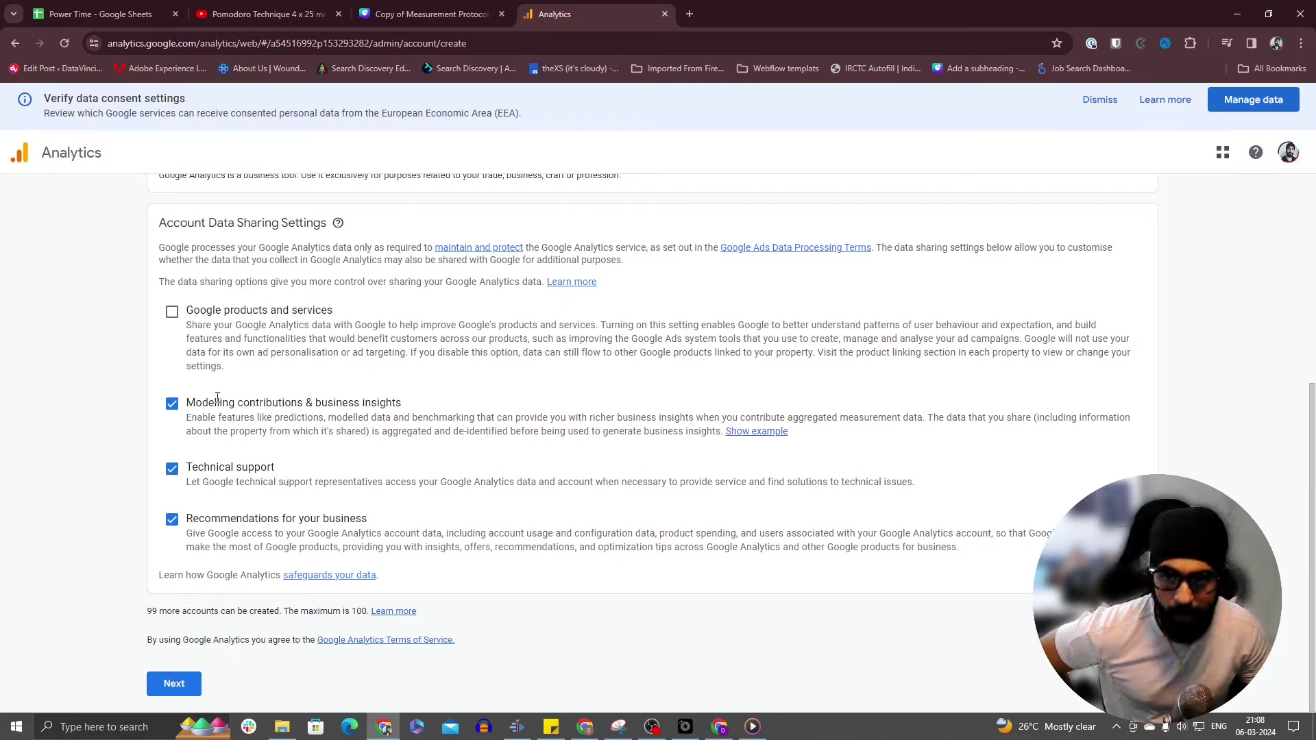
left_click(173, 312)
left_click(172, 312)
scroll(392, 461, "up", 4)
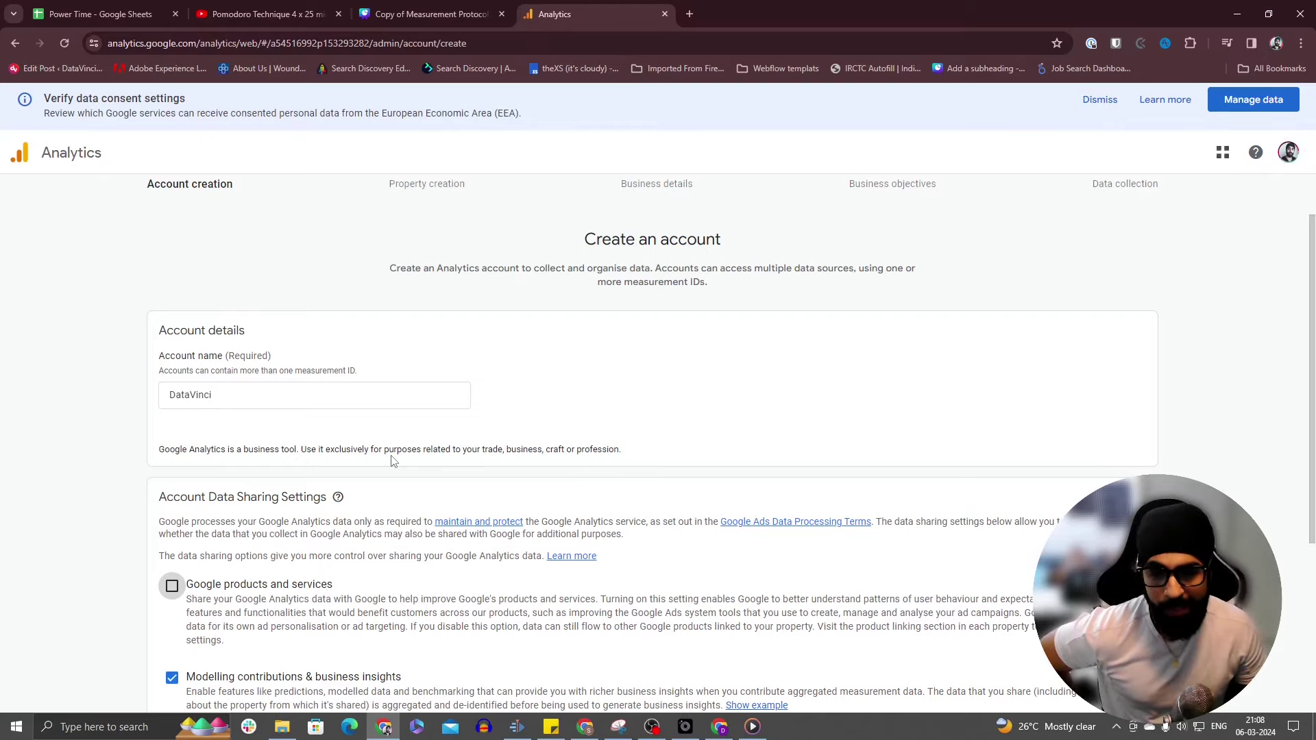
scroll(393, 460, "down", 2)
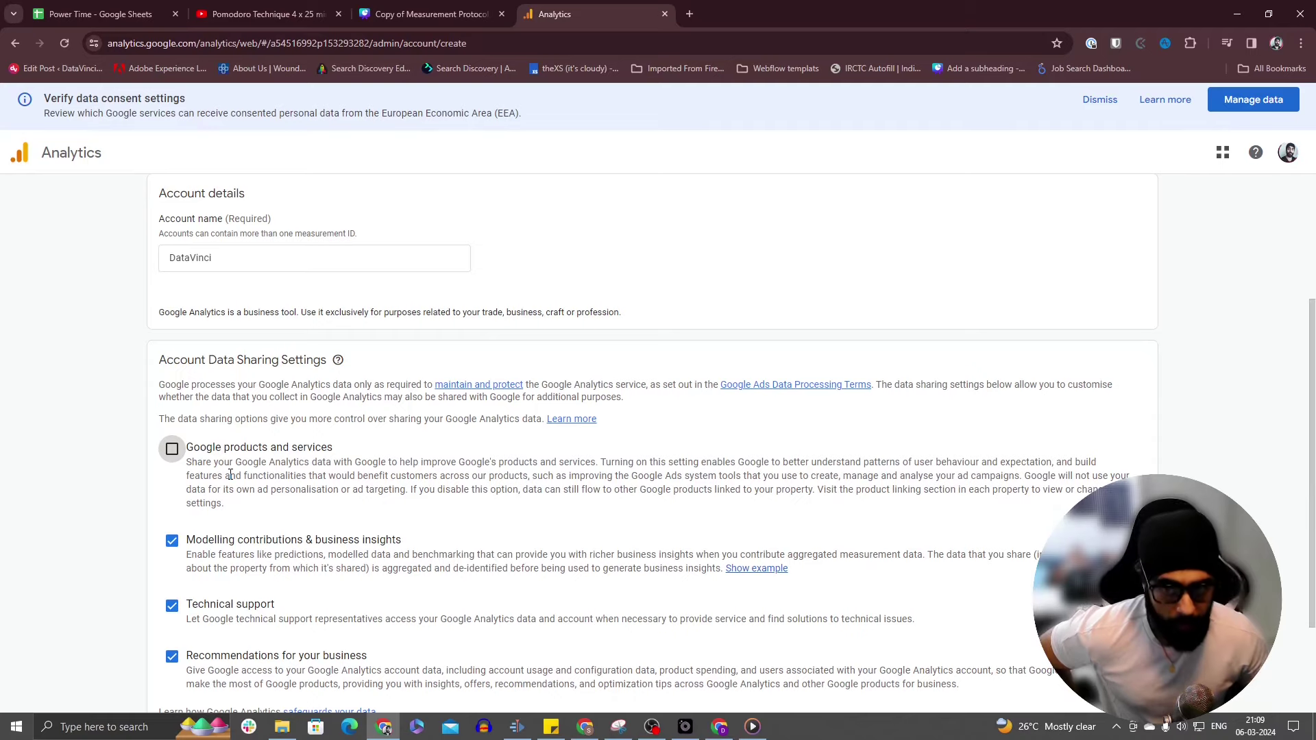
scroll(231, 474, "down", 1)
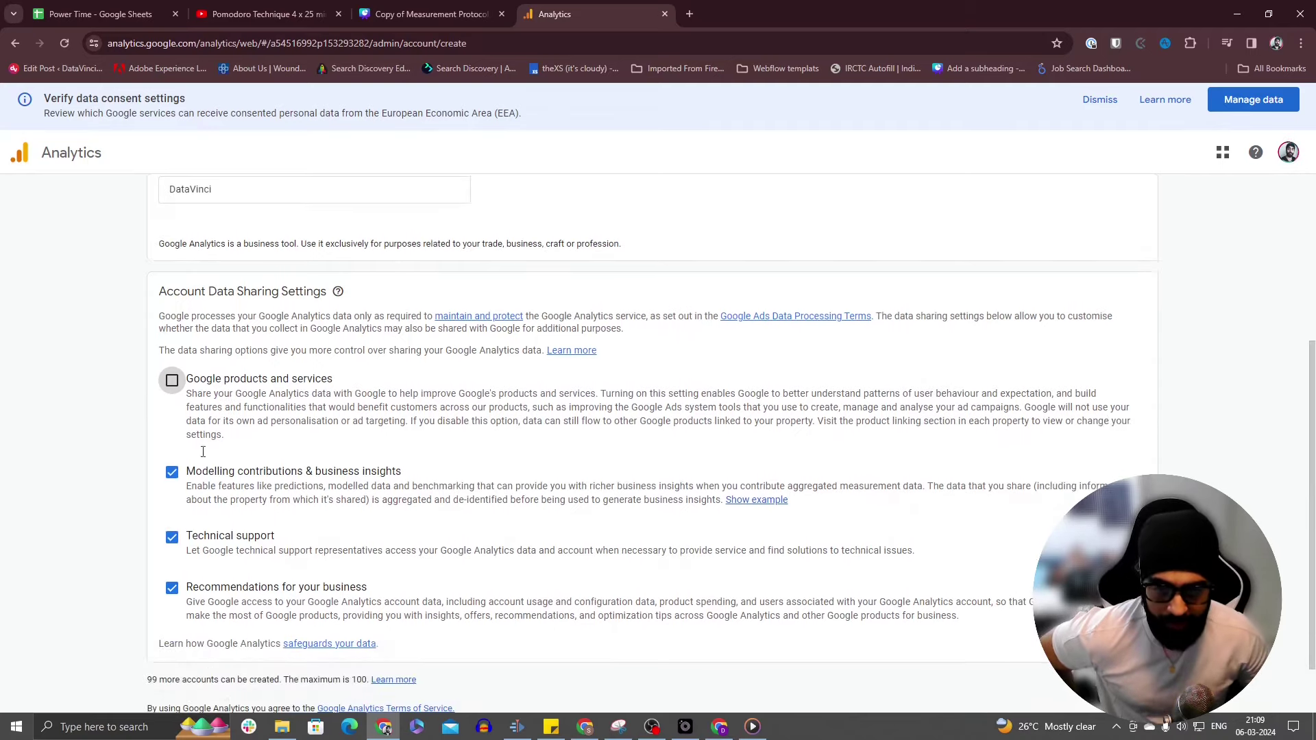
scroll(302, 459, "down", 1)
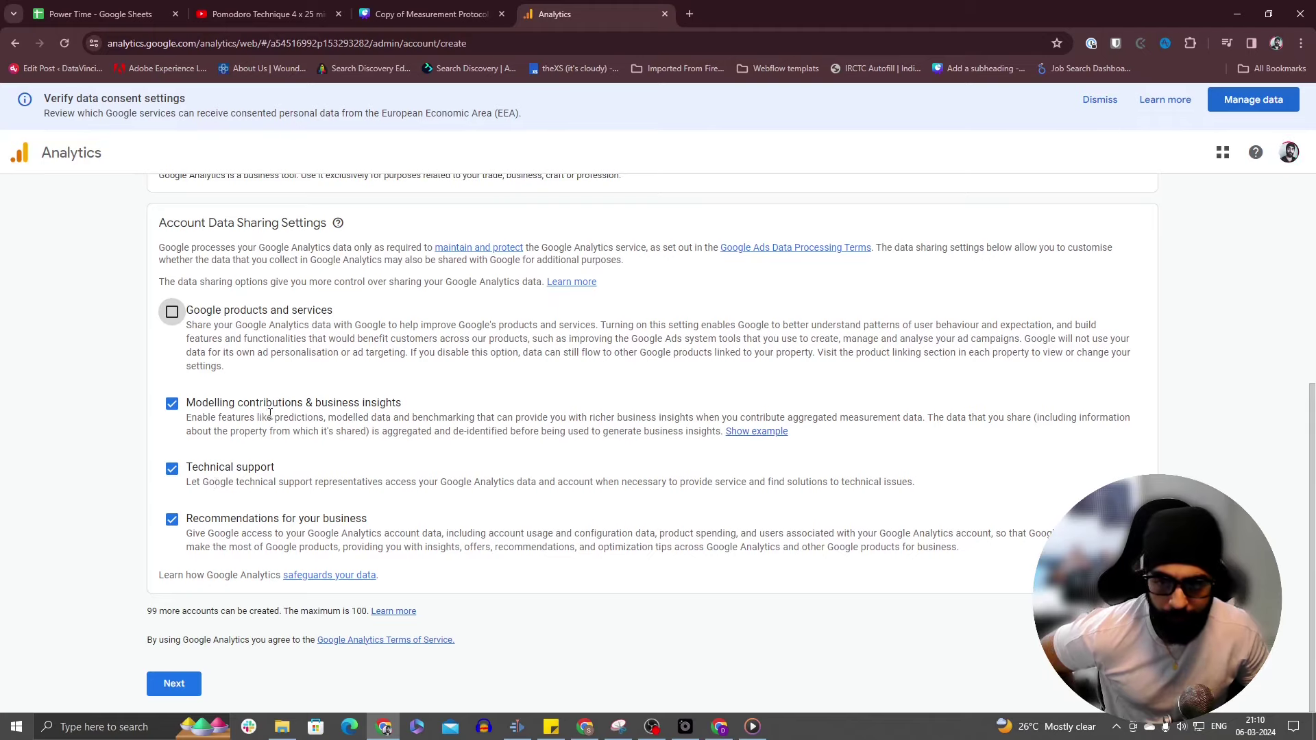
left_click(174, 684)
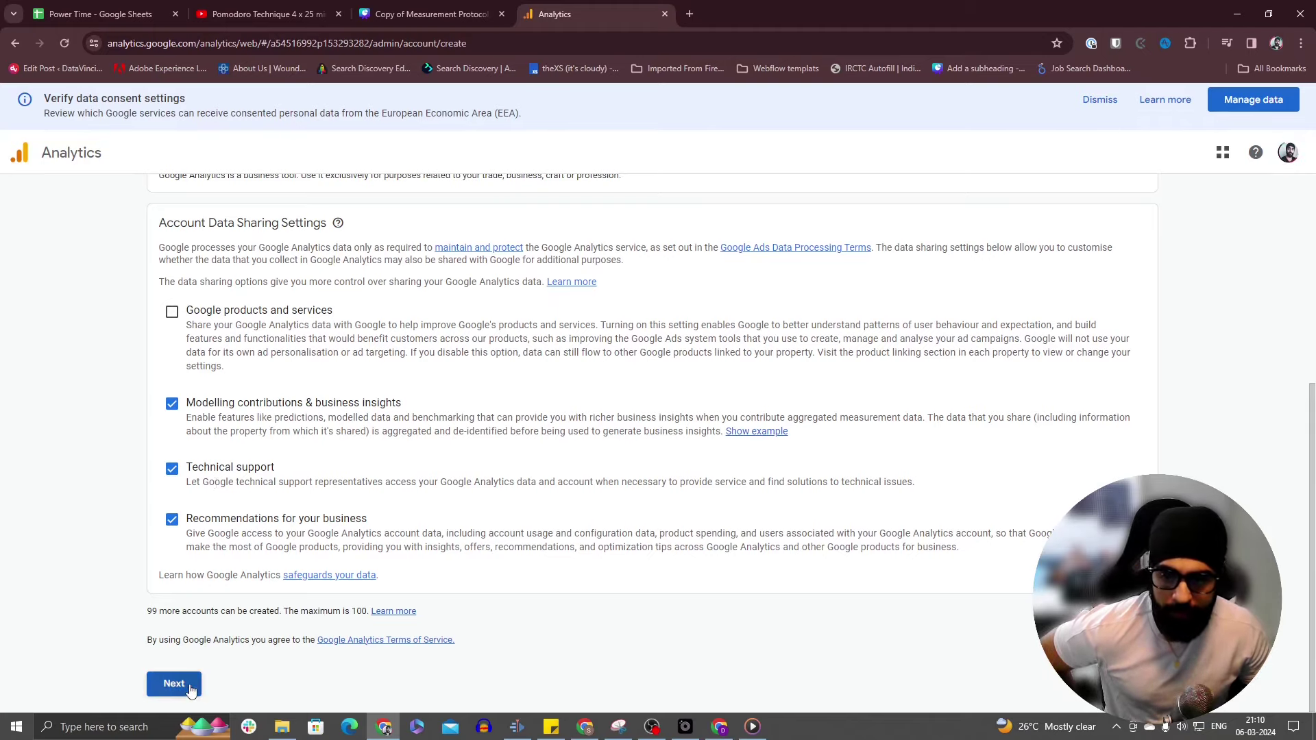
Step: Name the property Production Data and continue to the business details
left_click(507, 454)
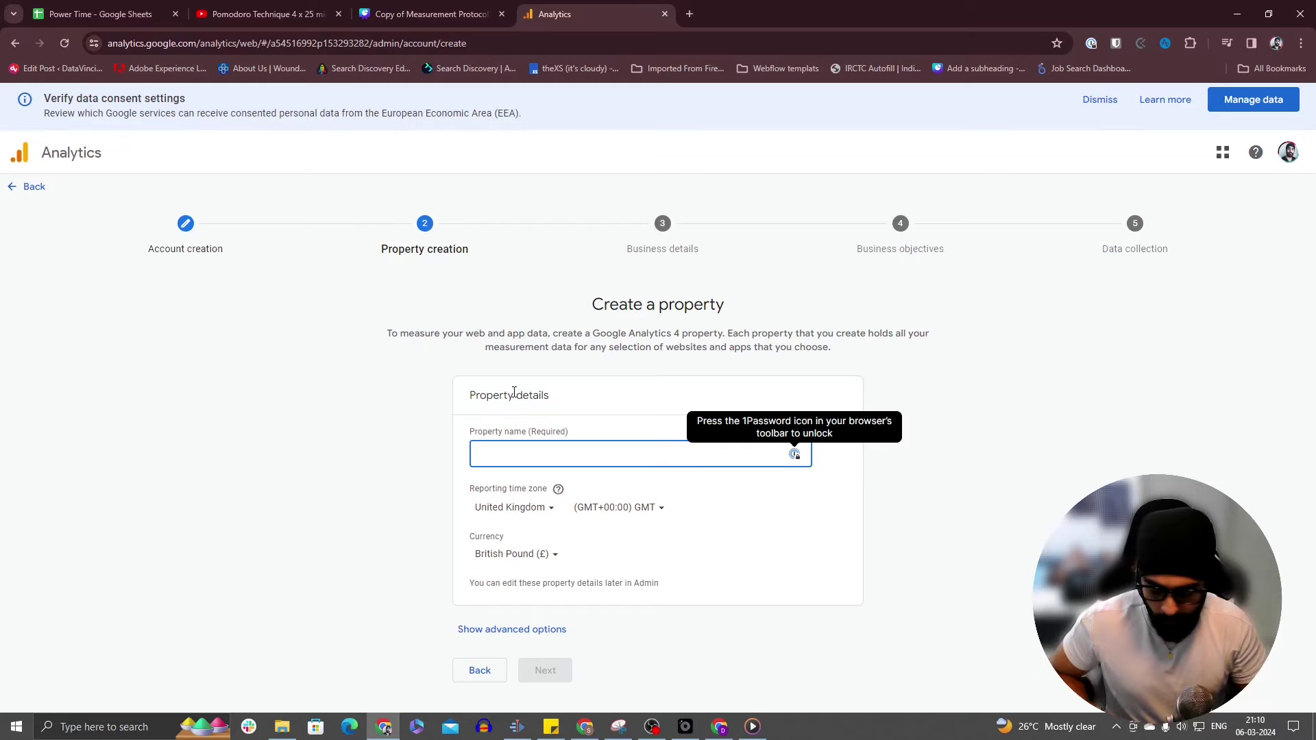
type("Prd")
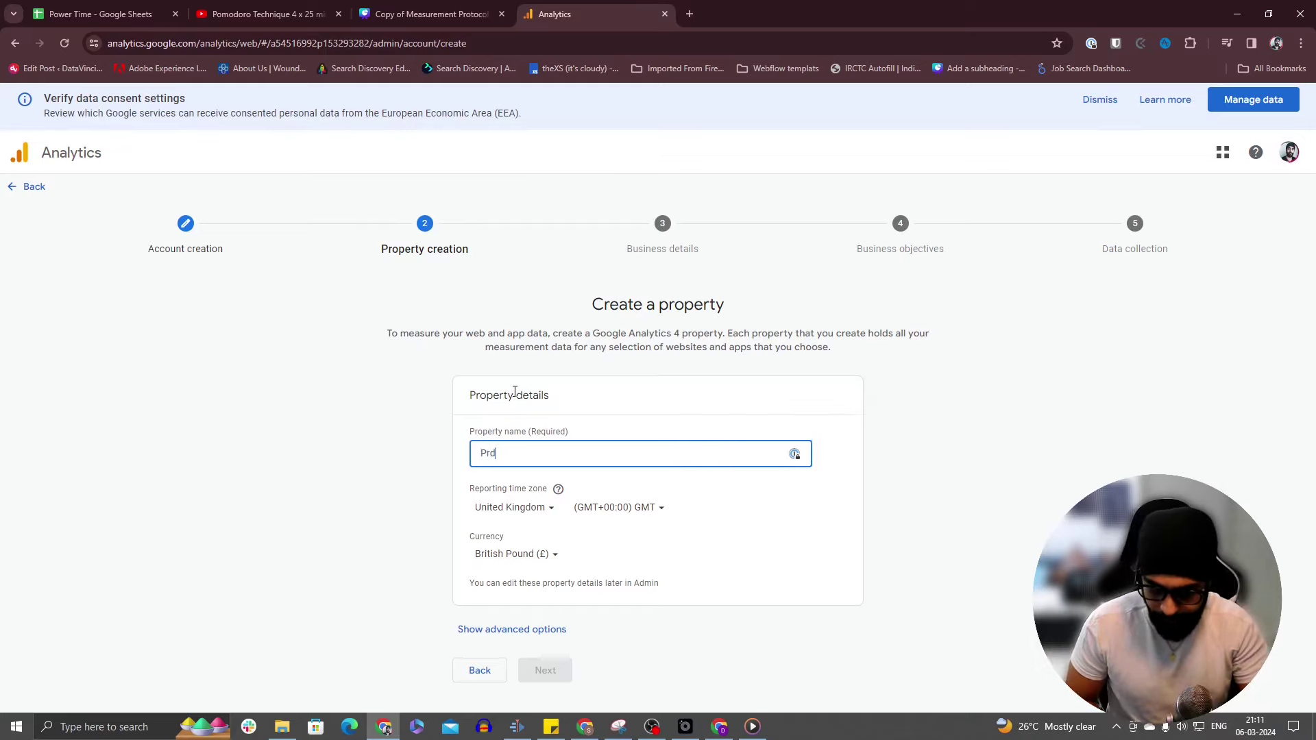
type("uc")
key("BackSpace")
key("BackSpace")
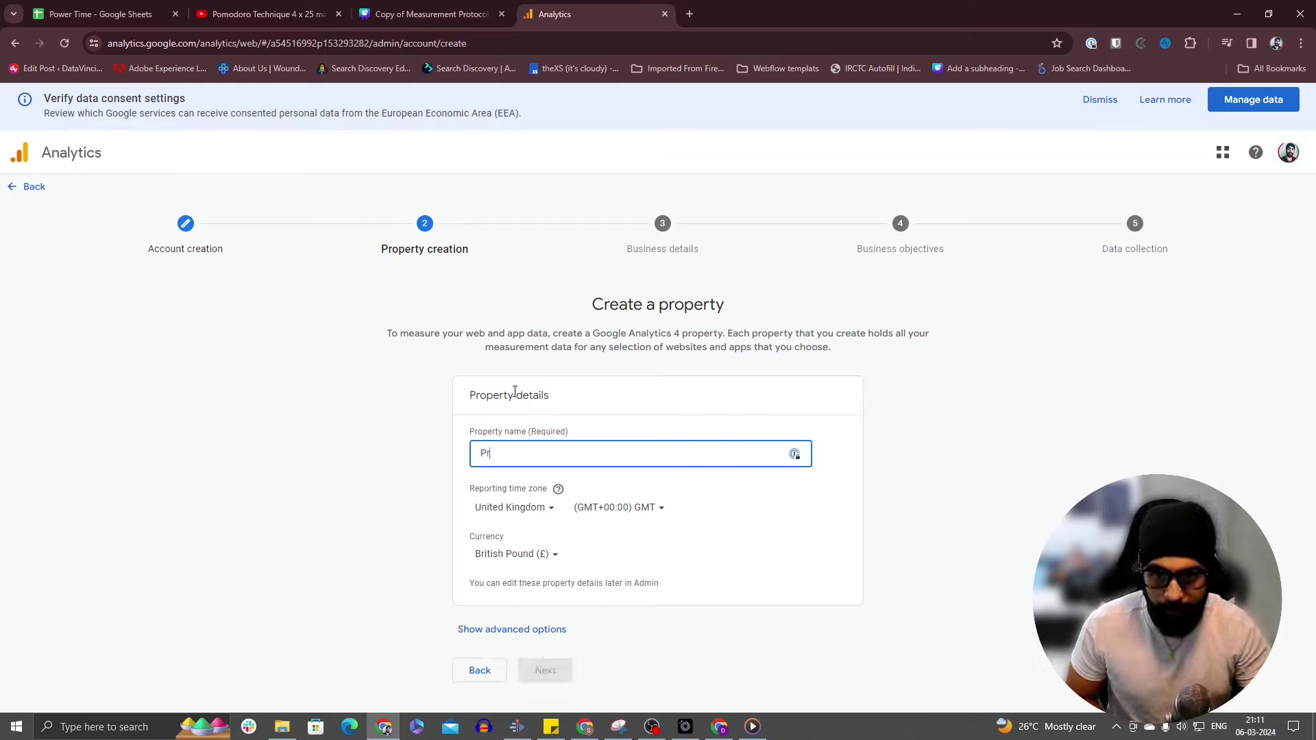
type("oduc")
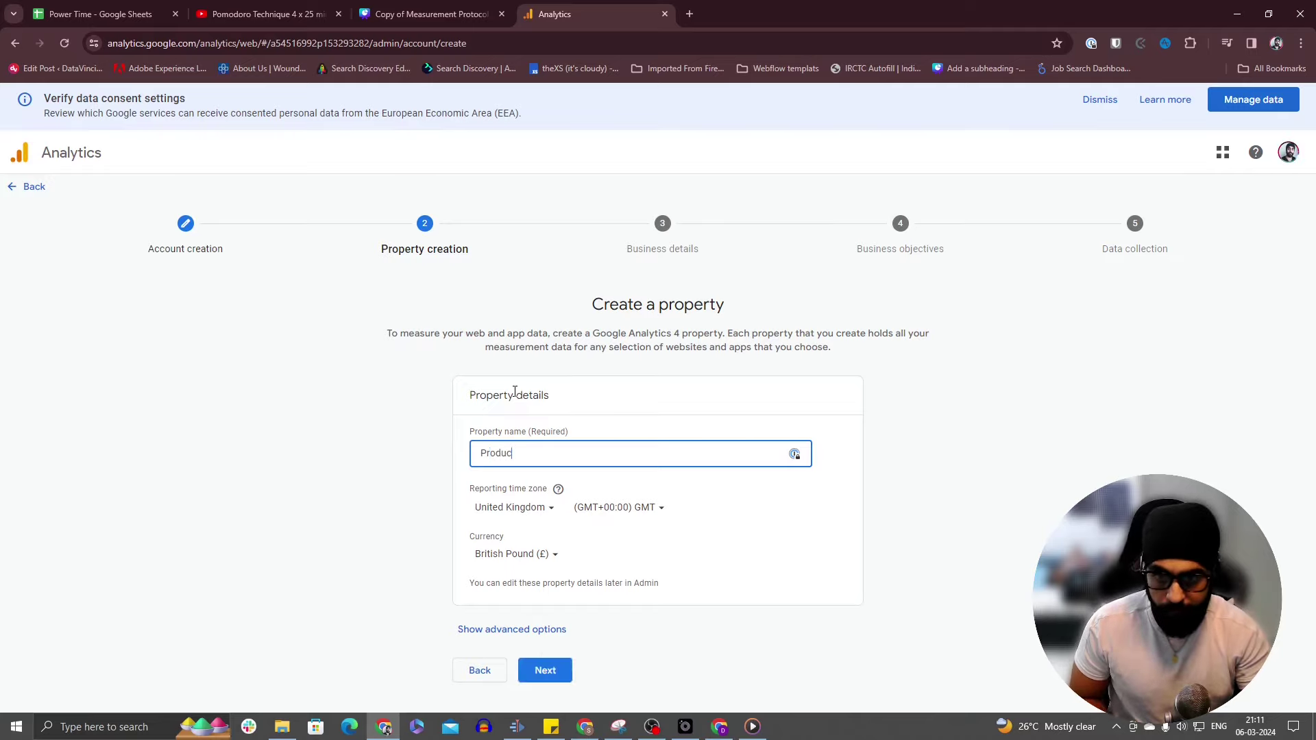
type("tiom")
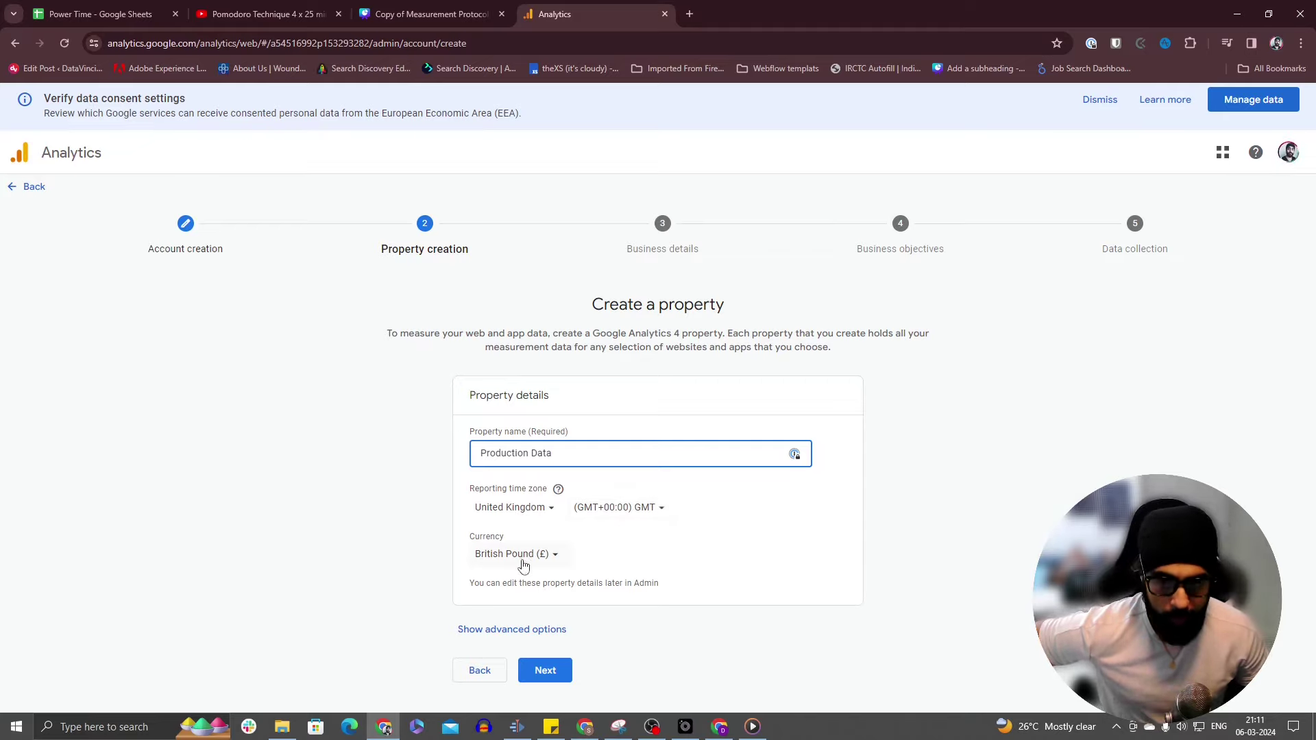
left_click(546, 671)
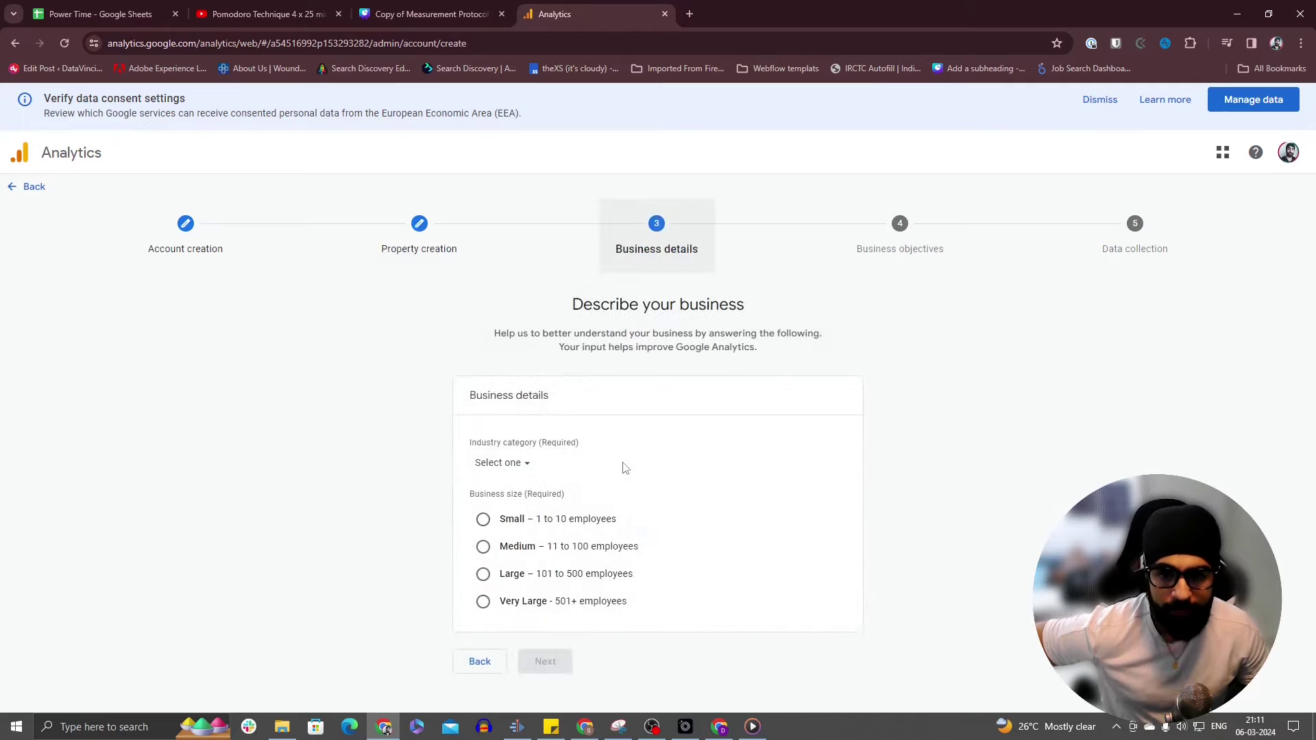
Step: Set the industry category to Finance and the business size to Very Large, and continue to the business objectives
left_click(526, 466)
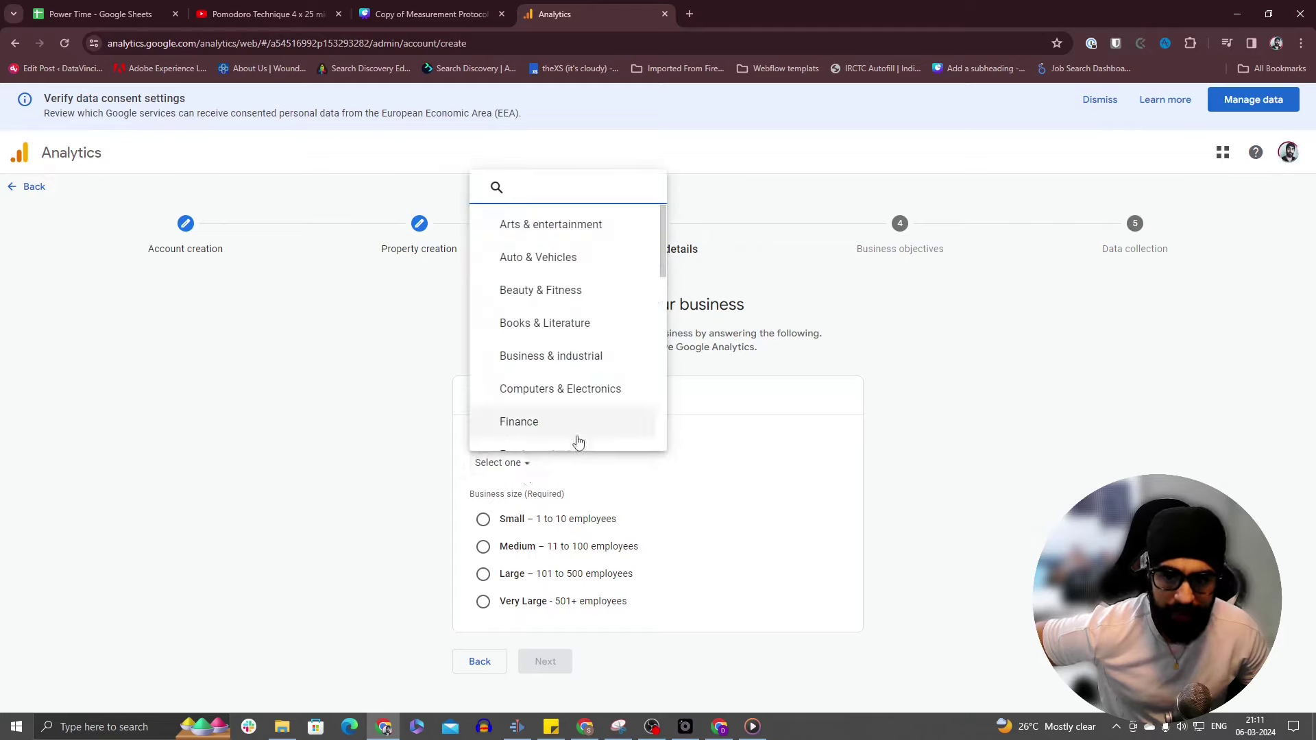
left_click(579, 440)
left_click(519, 519)
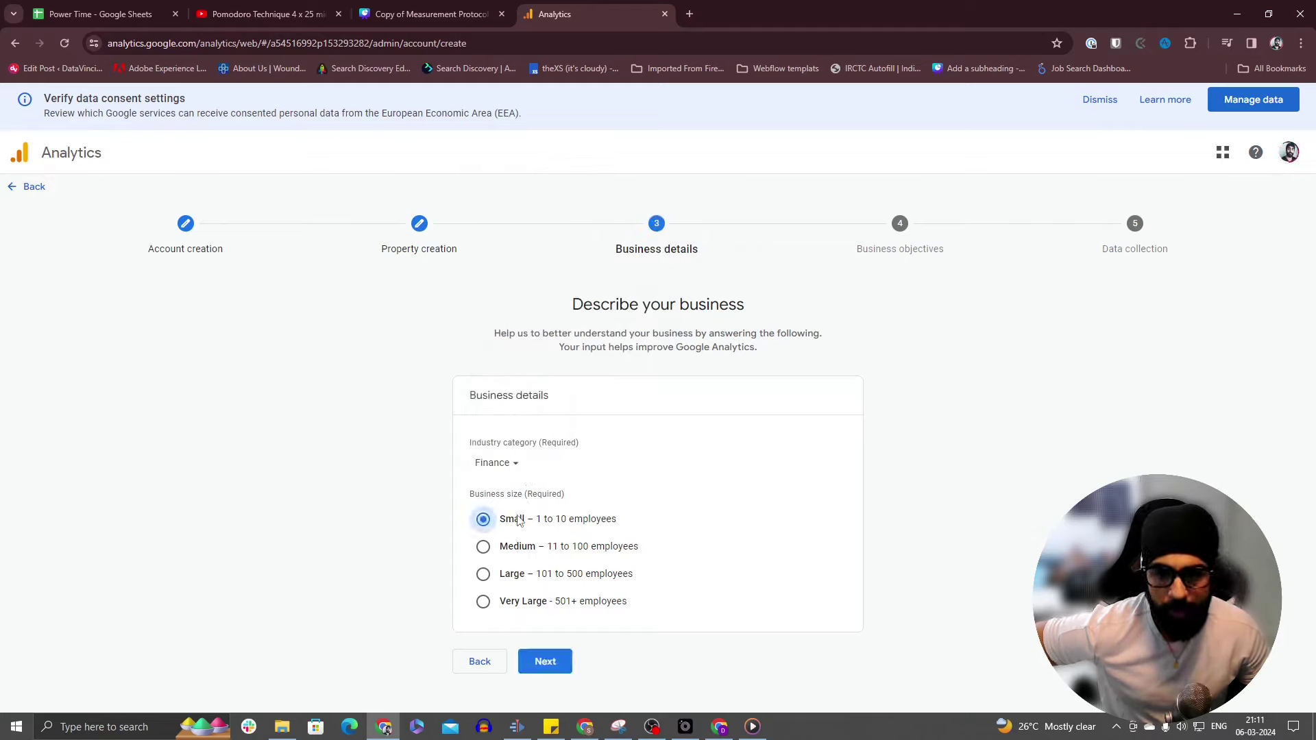
left_click(545, 604)
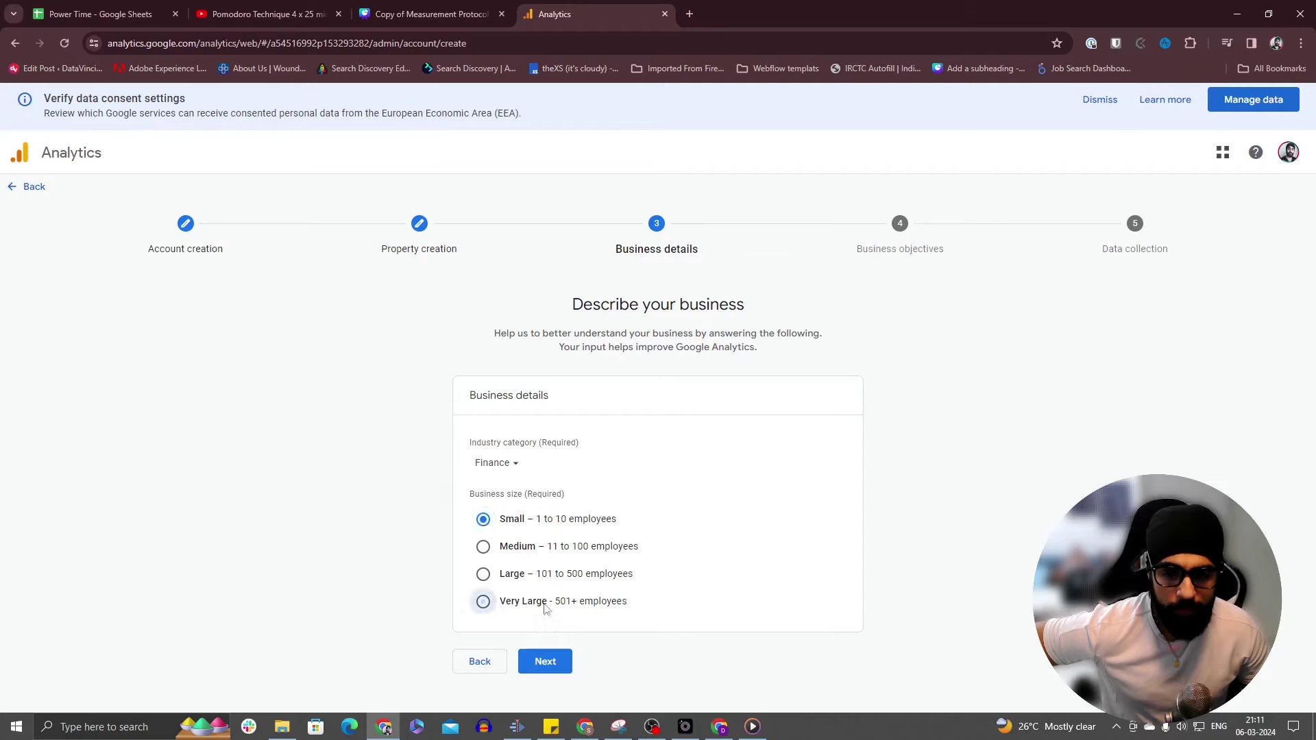
left_click(546, 661)
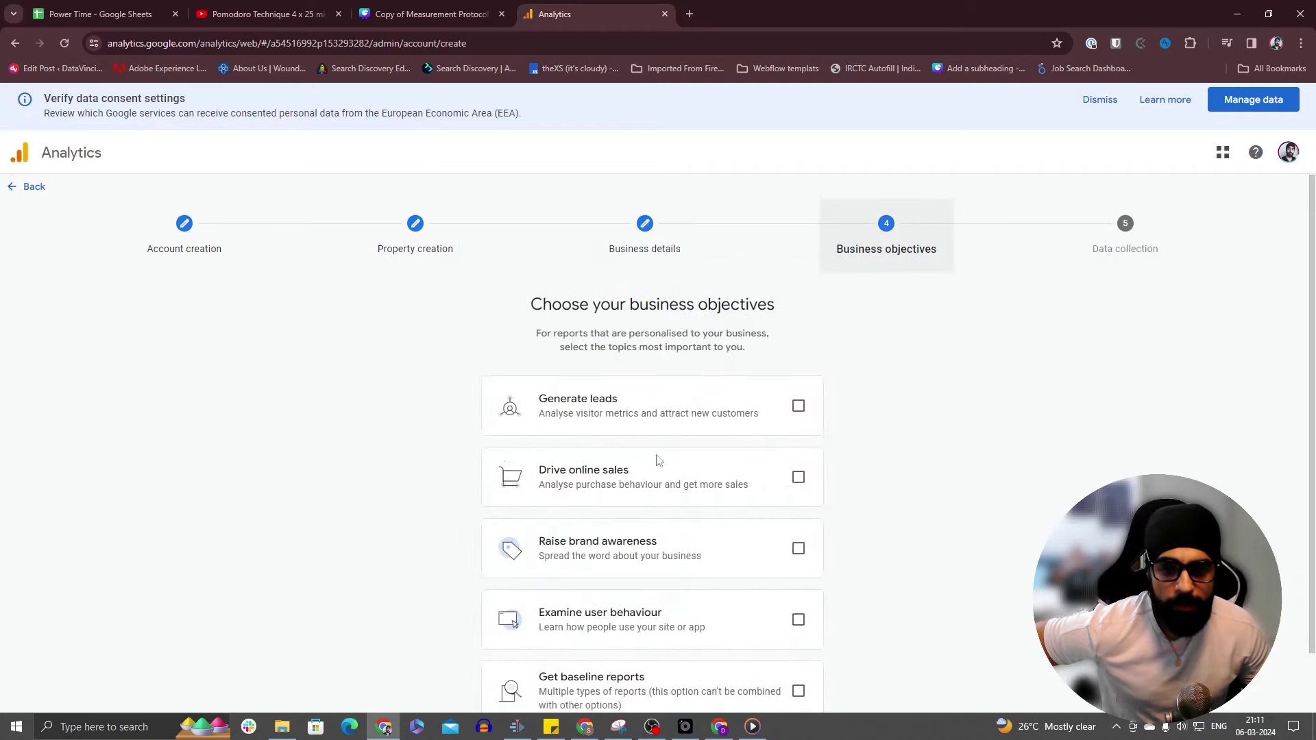
scroll(658, 459, "down", 1)
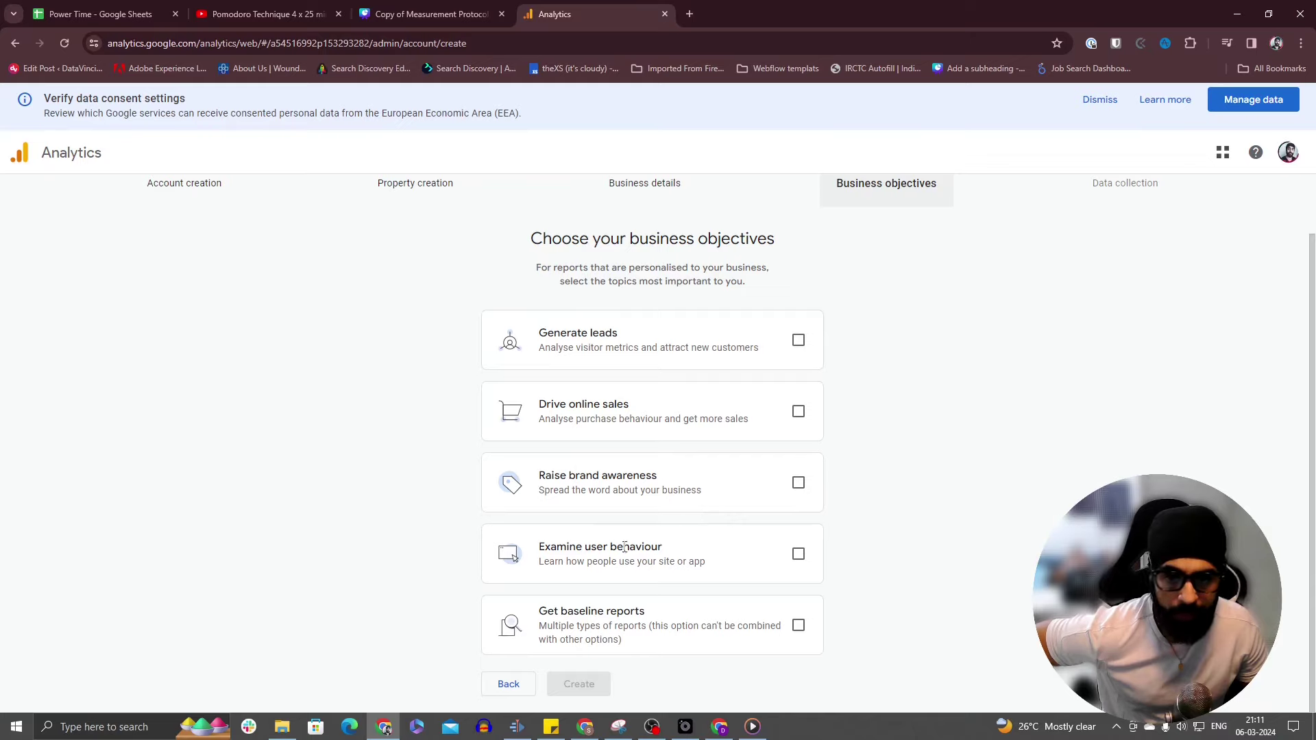
left_click(798, 341)
left_click(798, 411)
left_click(799, 484)
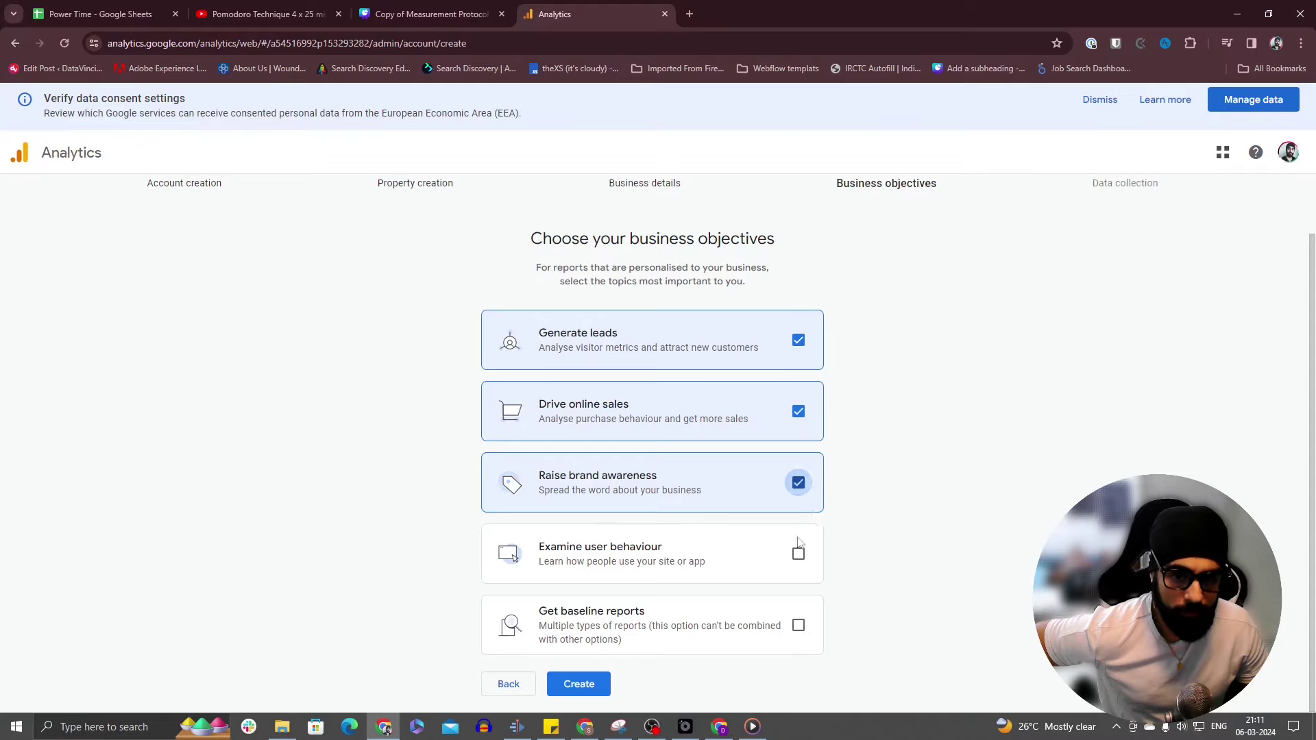
left_click(798, 552)
left_click(798, 412)
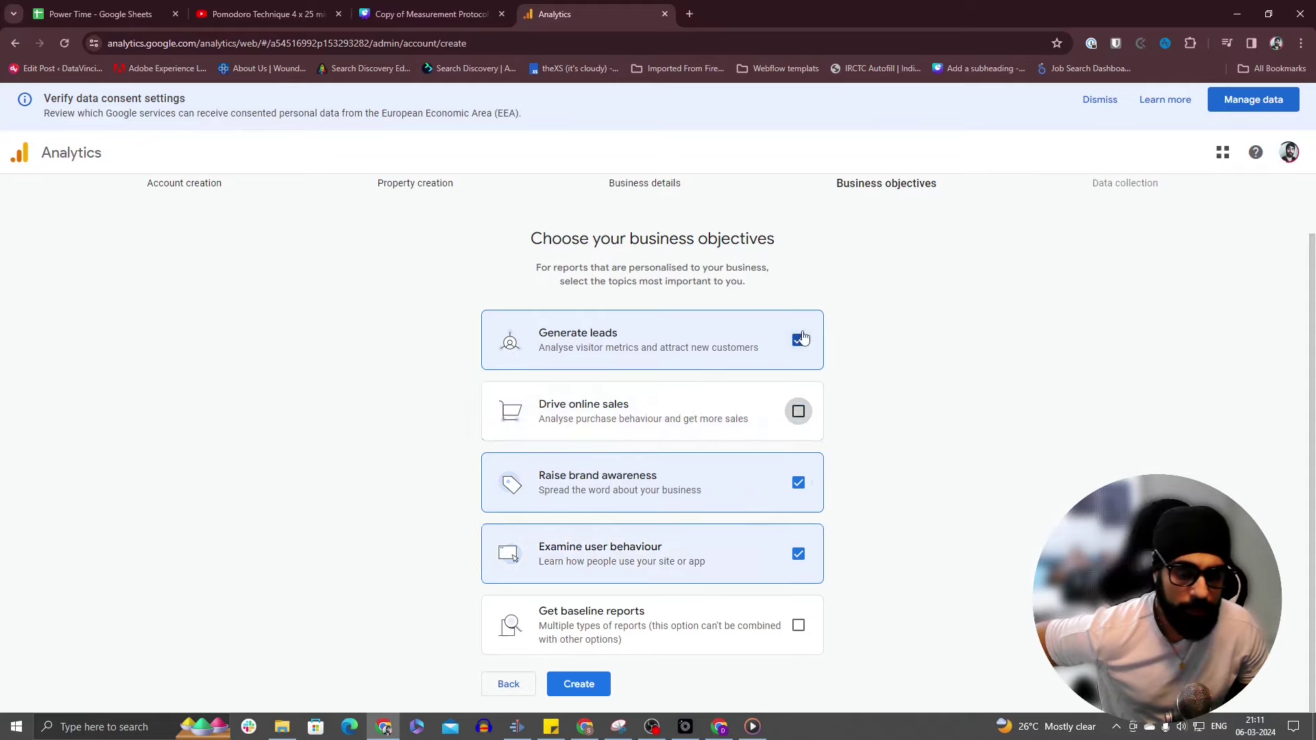
left_click(798, 340)
left_click(799, 483)
left_click(799, 554)
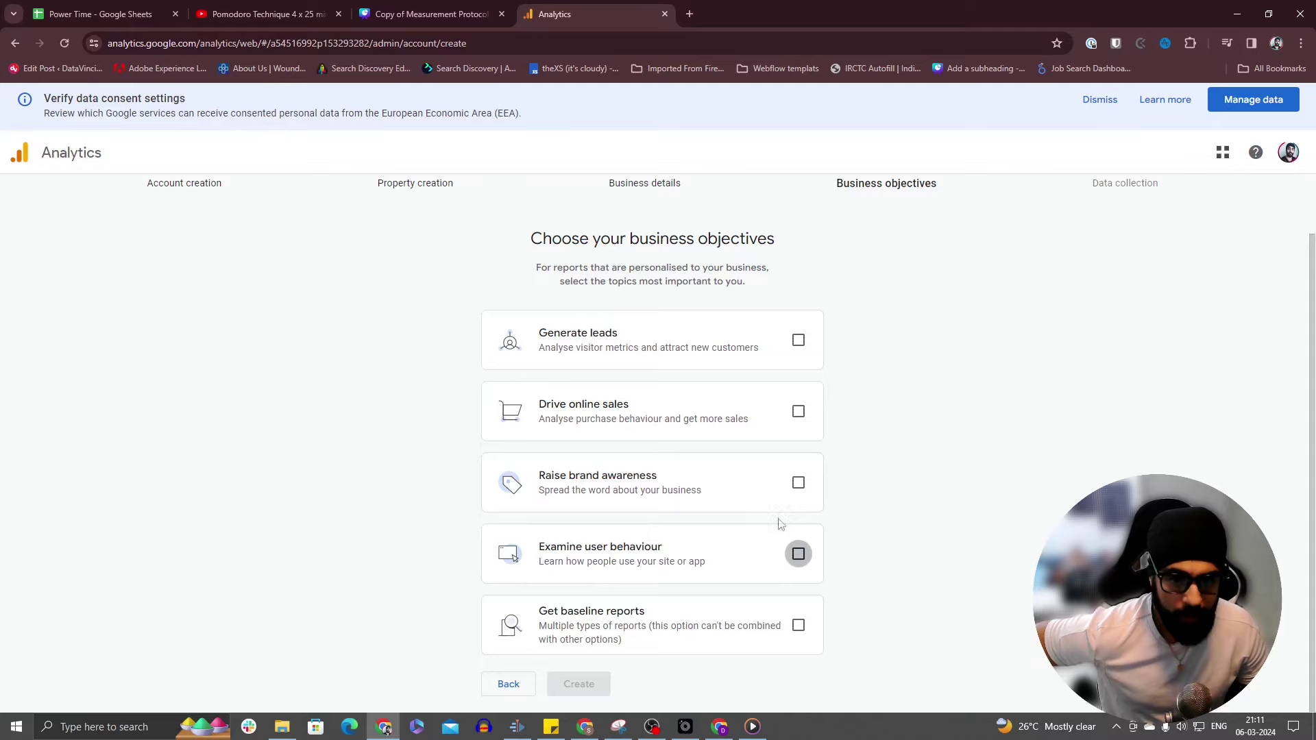
left_click(798, 341)
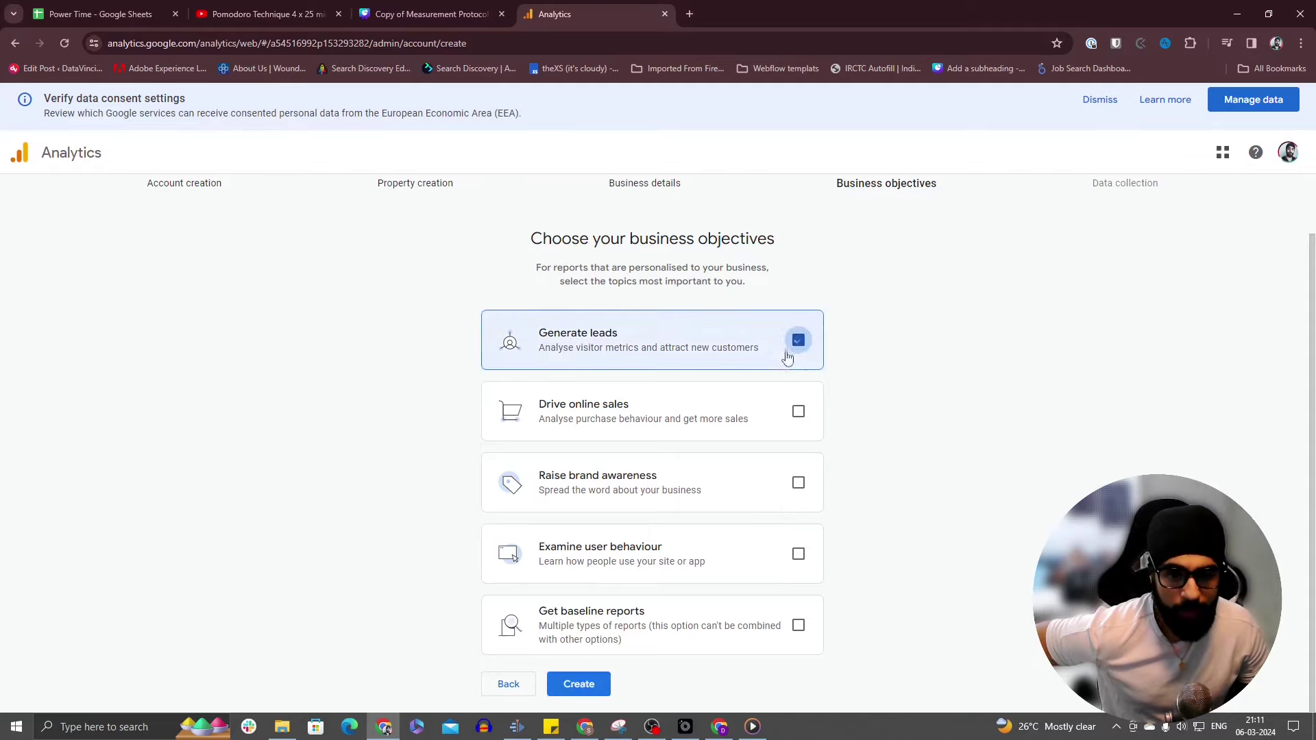
left_click(798, 340)
Step: Try combining the Get baseline reports objective with Examine user behaviour, Generate leads and Drive online sales
left_click(799, 625)
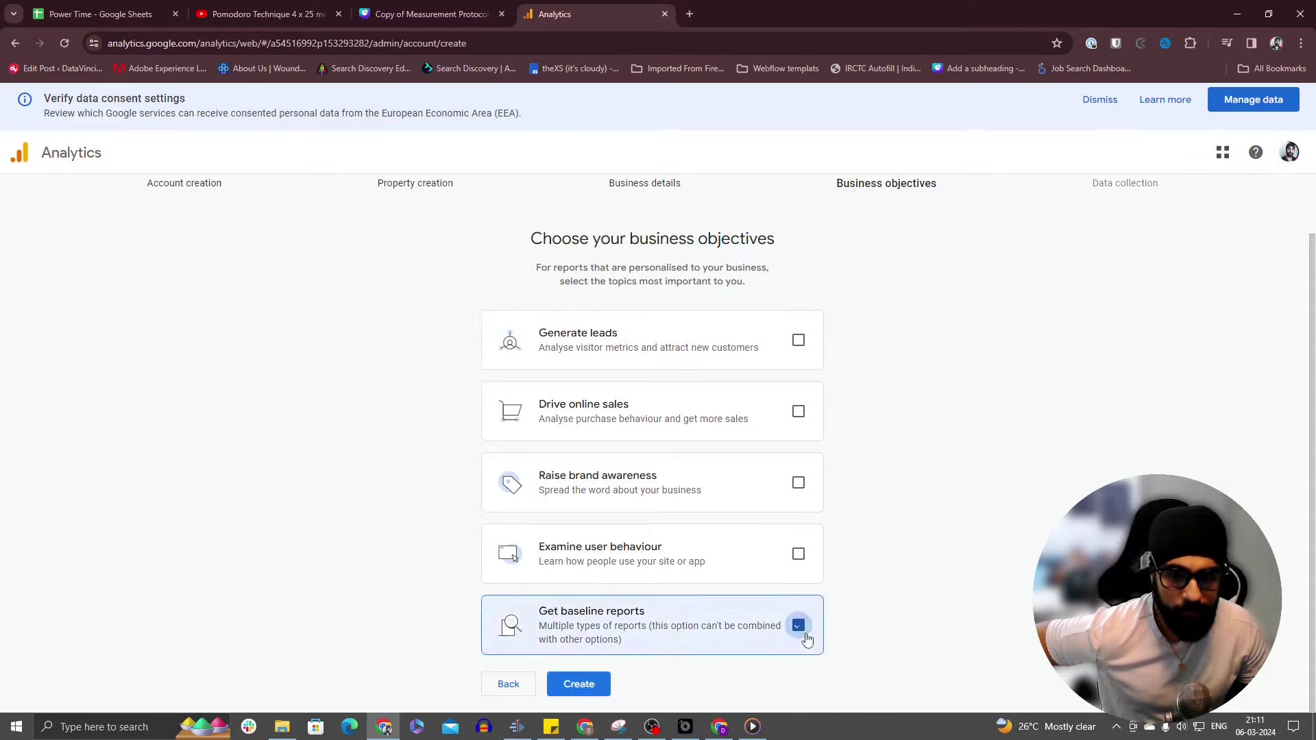
left_click(799, 554)
left_click(799, 625)
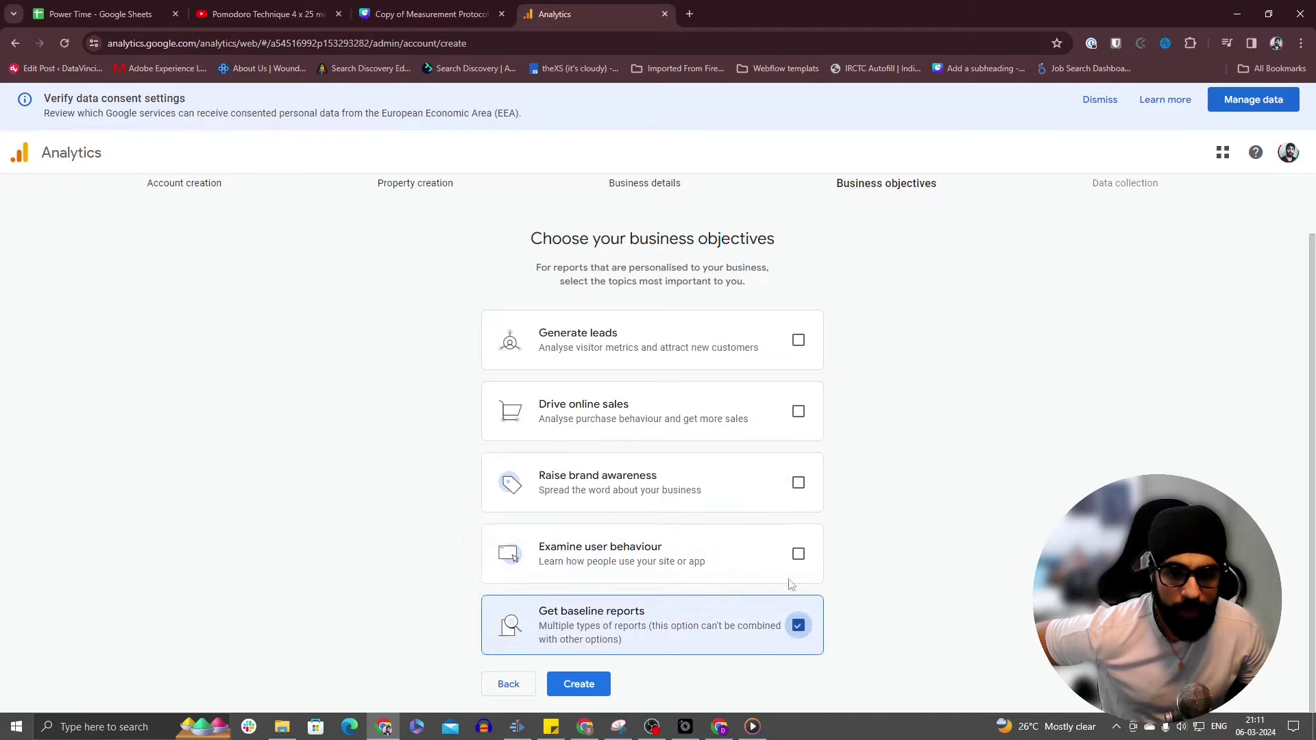
left_click(798, 341)
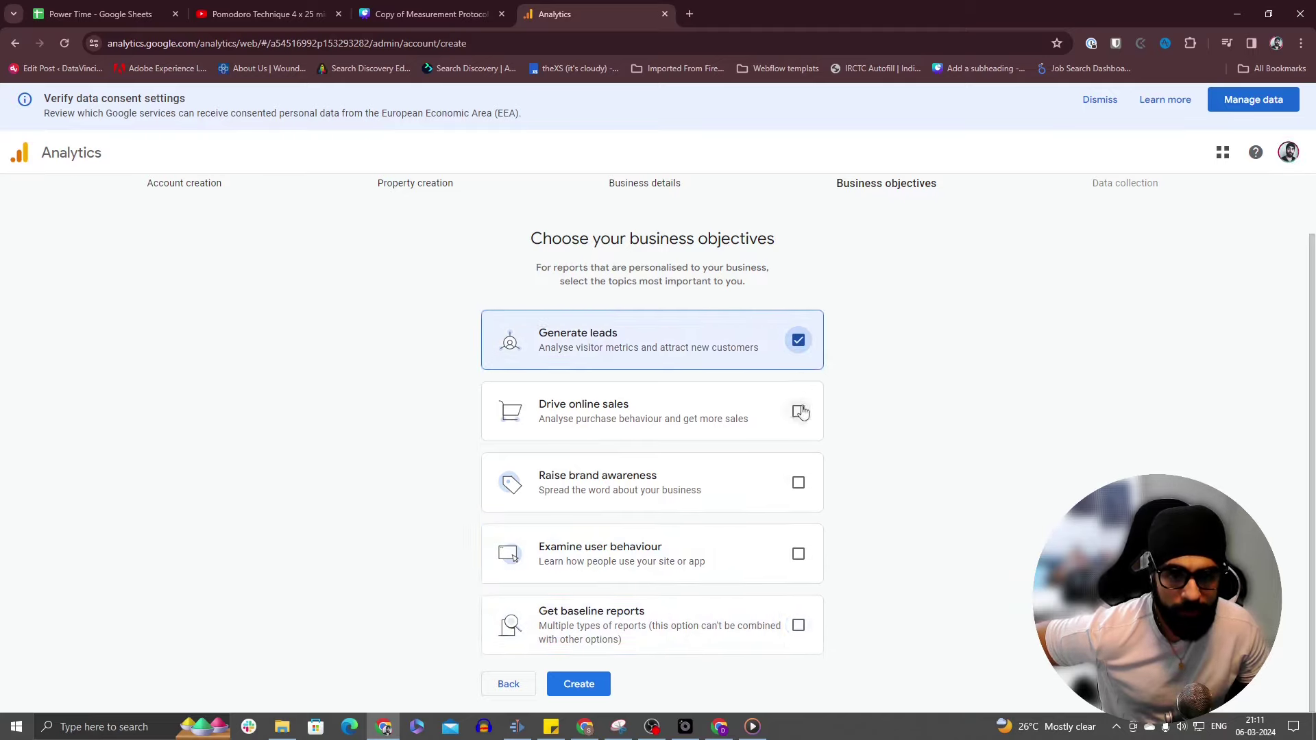
left_click(798, 412)
left_click(799, 625)
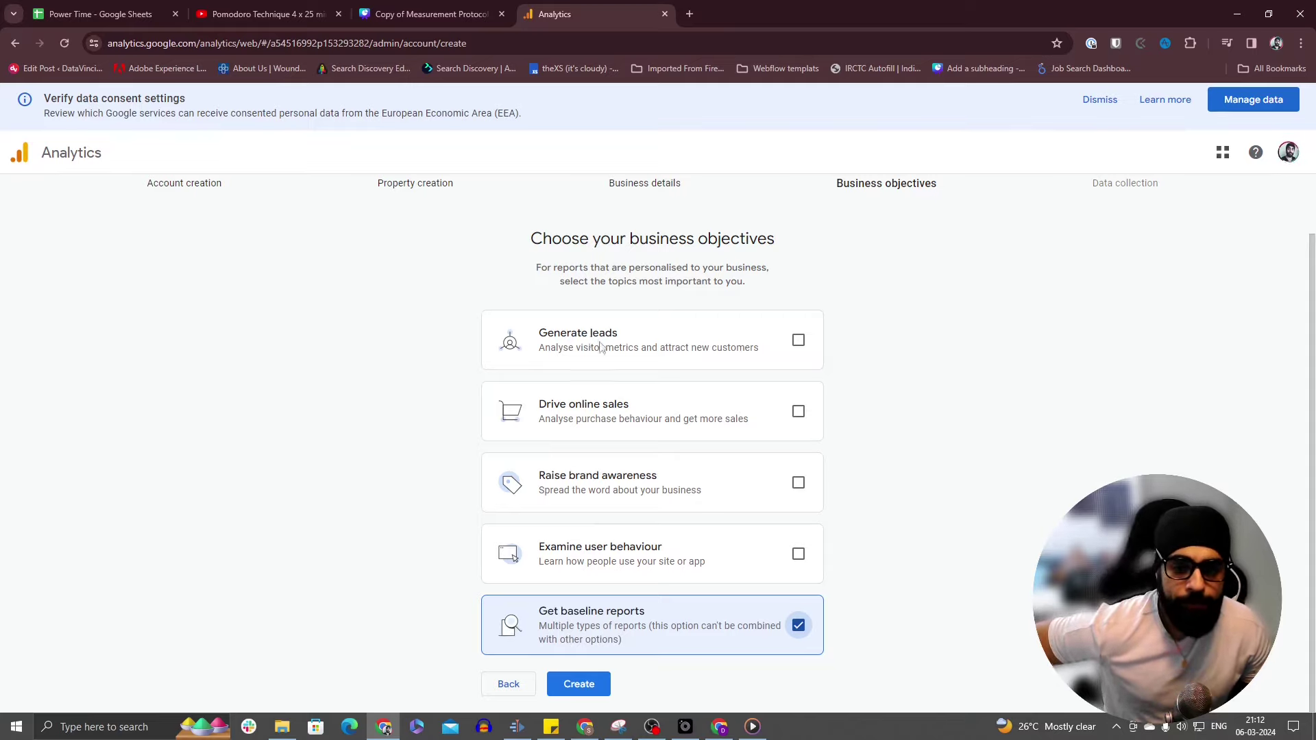
Step: Choose Generate leads, Drive online sales, Raise brand awareness and Examine user behaviour as objectives and submit the account for creation
left_click(798, 340)
left_click(798, 411)
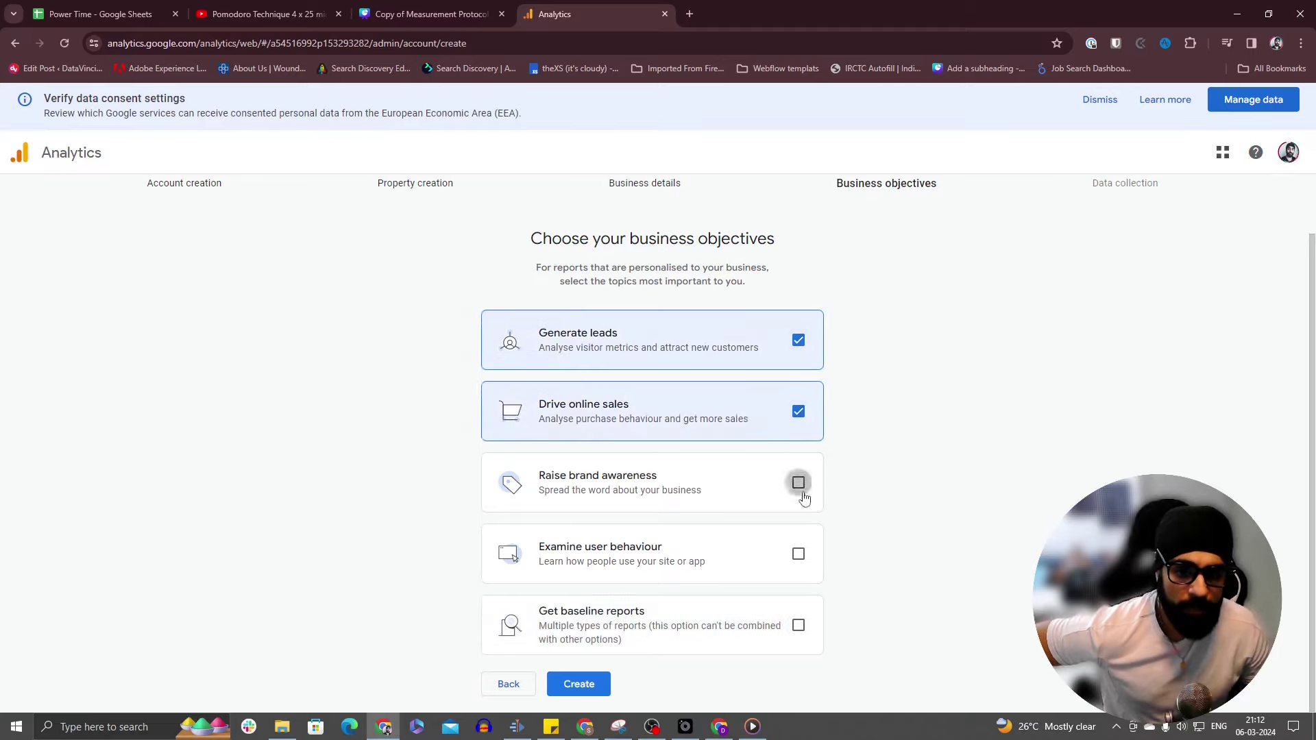
left_click(799, 482)
left_click(799, 554)
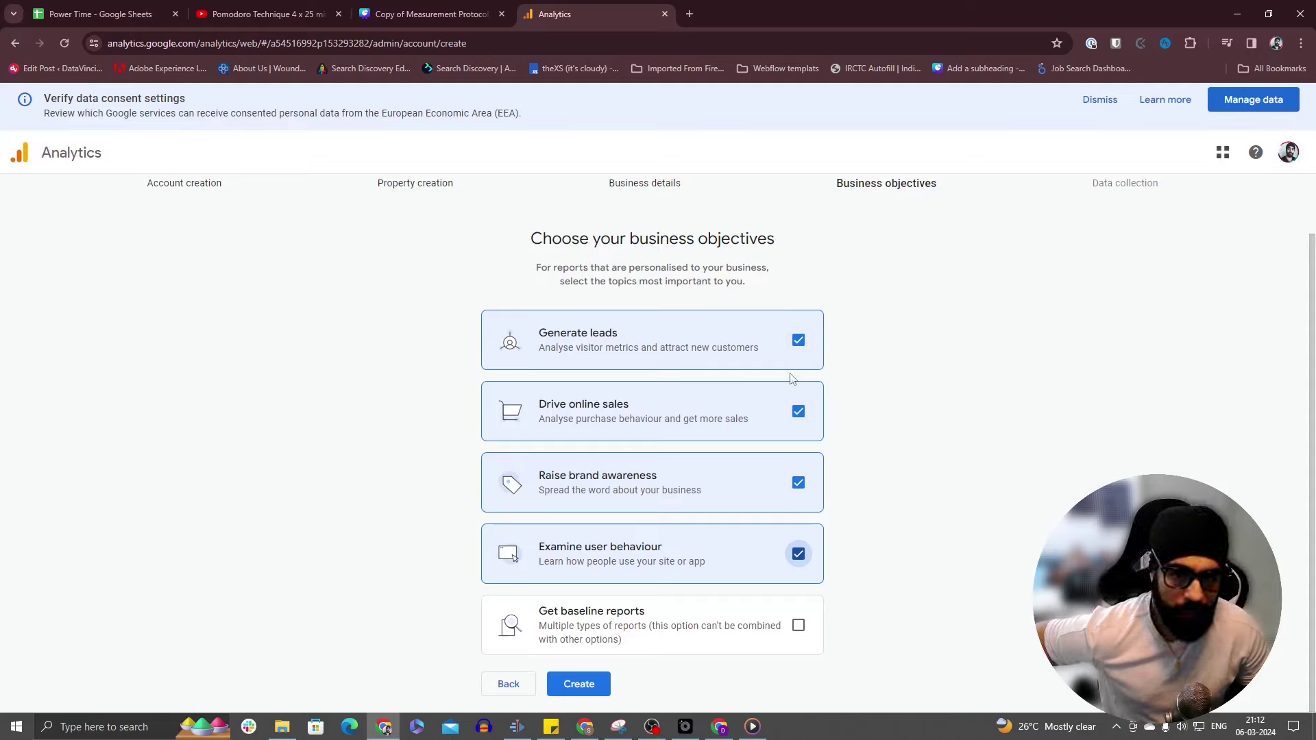
left_click(579, 684)
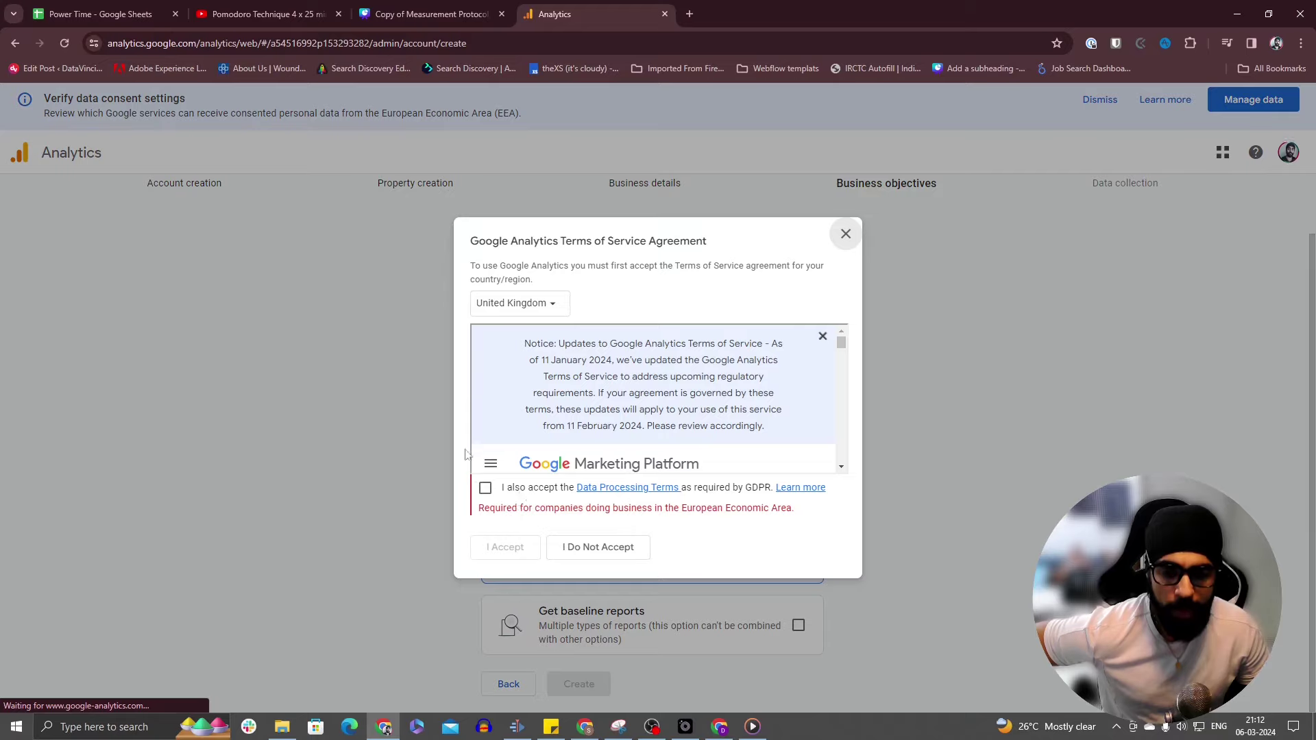
left_click(545, 317)
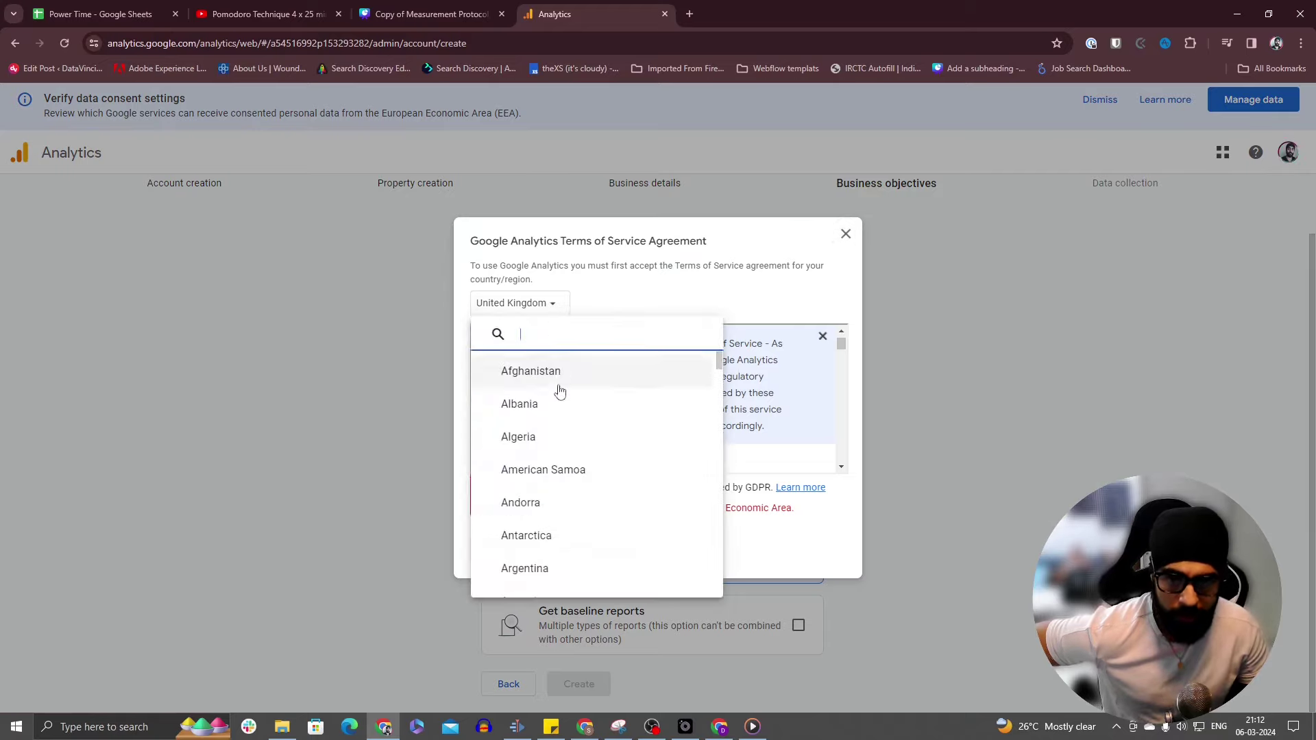
scroll(694, 412, "down", 1)
scroll(694, 412, "down", 6)
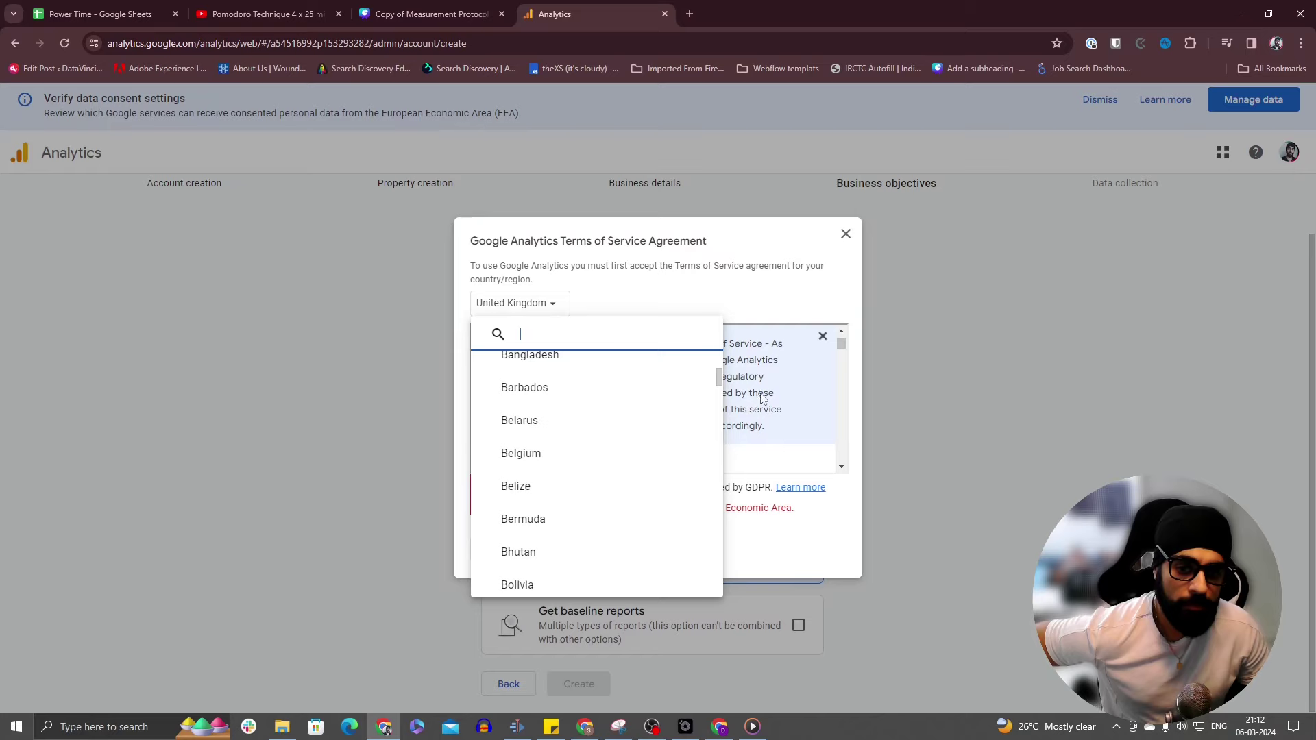
left_click(779, 398)
Step: Read through the United Kingdom Terms of Service, accept the GDPR Data Processing Terms and accept the agreement
scroll(751, 396, "up", 3)
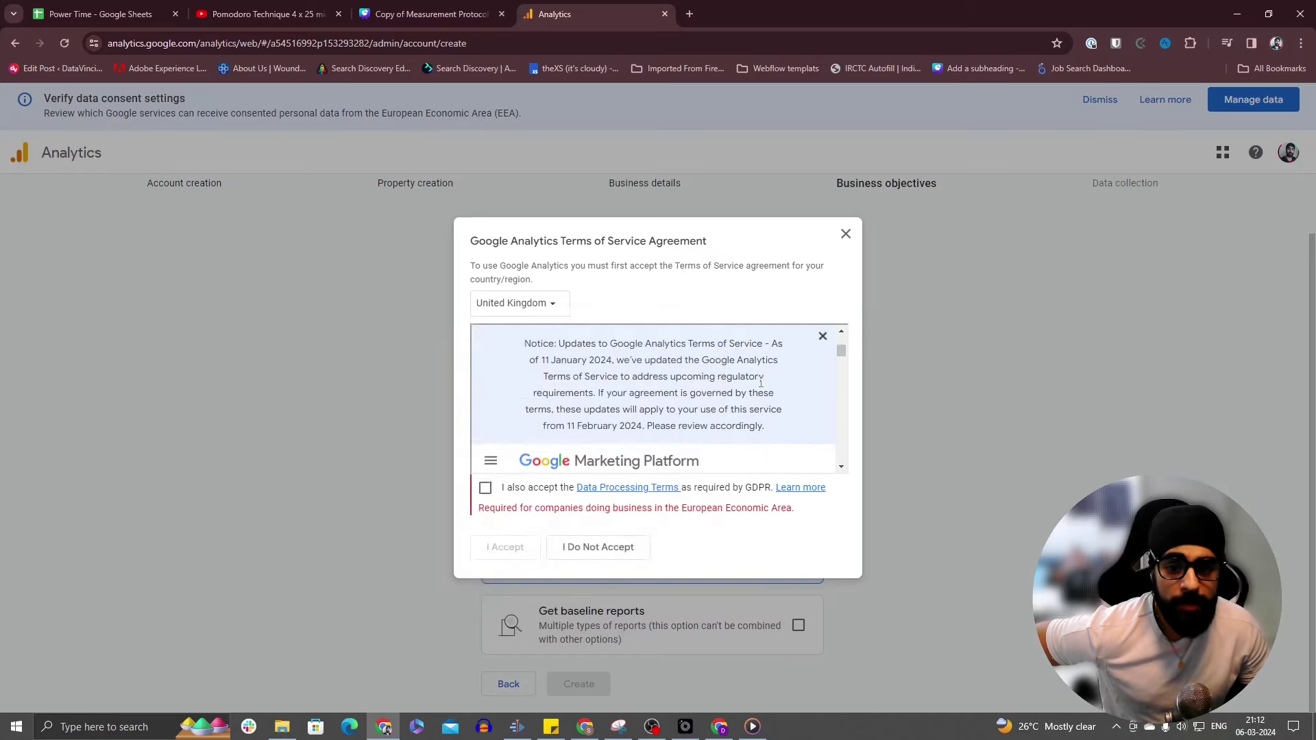
scroll(747, 404, "down", 5)
scroll(745, 410, "down", 3)
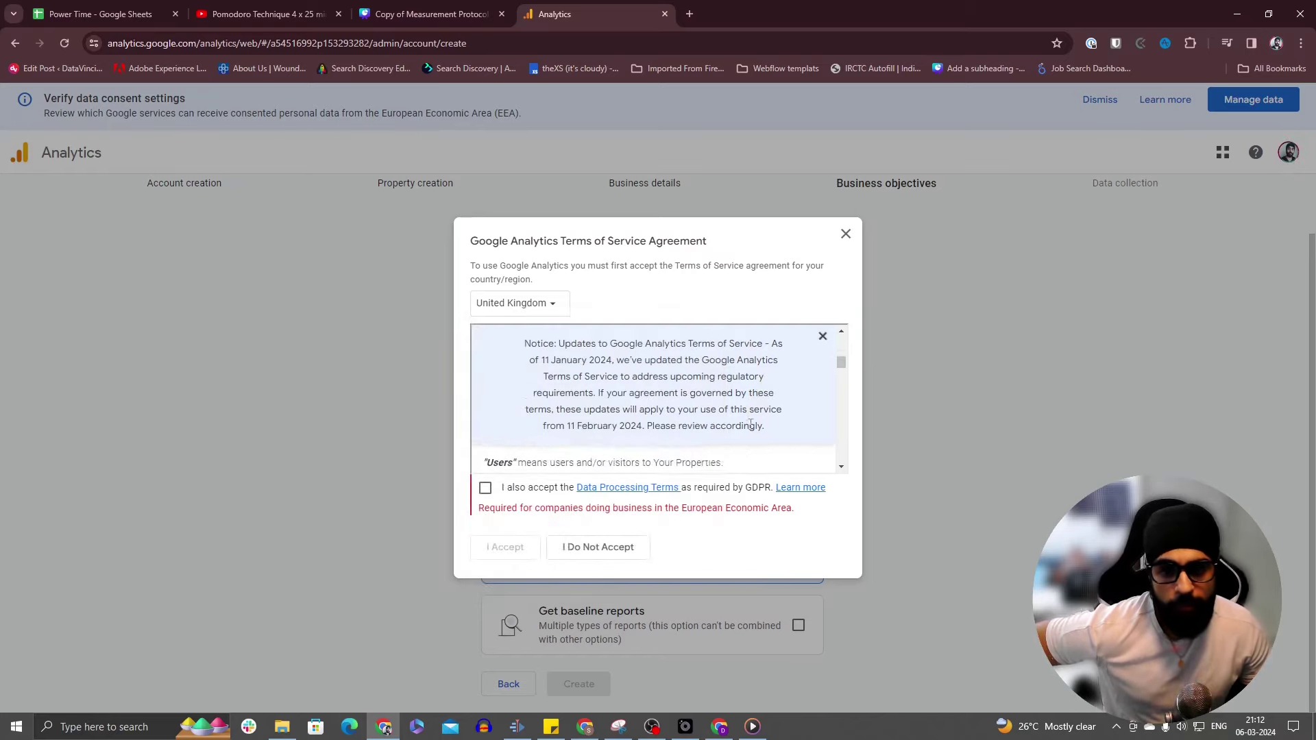
left_click(824, 339)
scroll(572, 363, "down", 15)
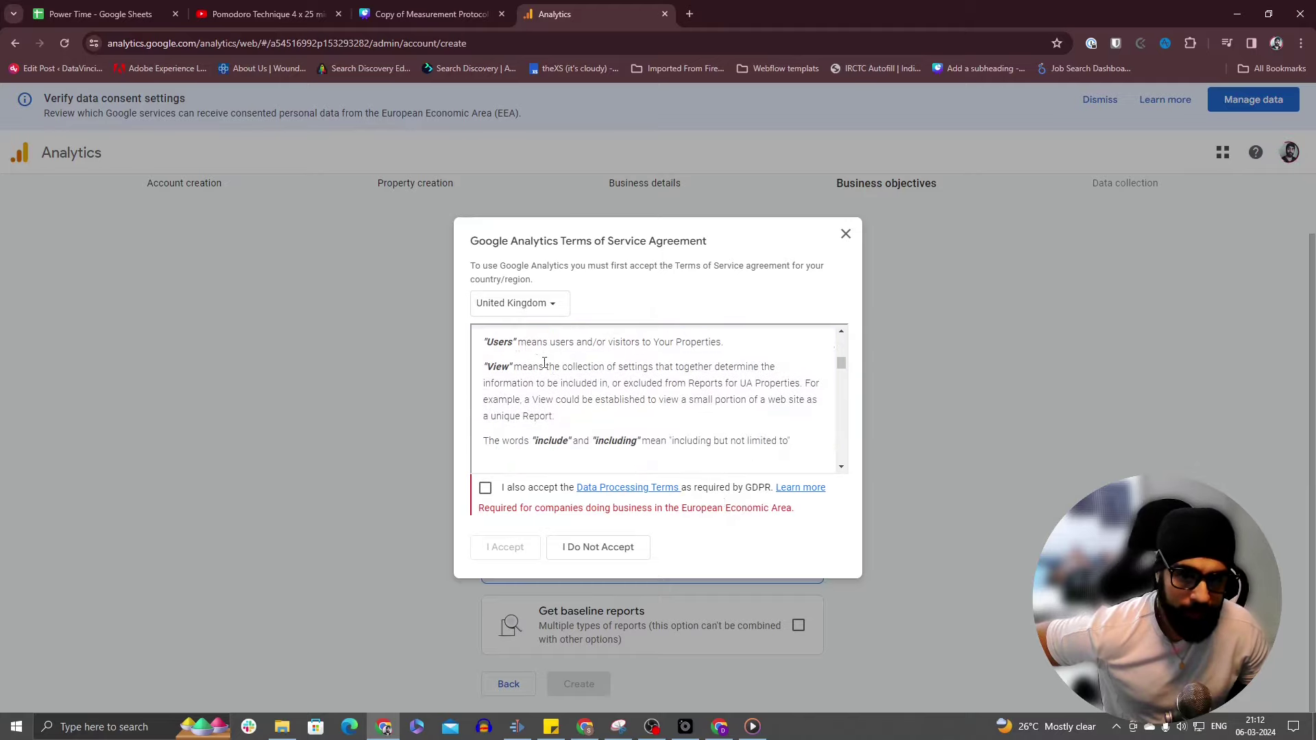
scroll(576, 386, "down", 20)
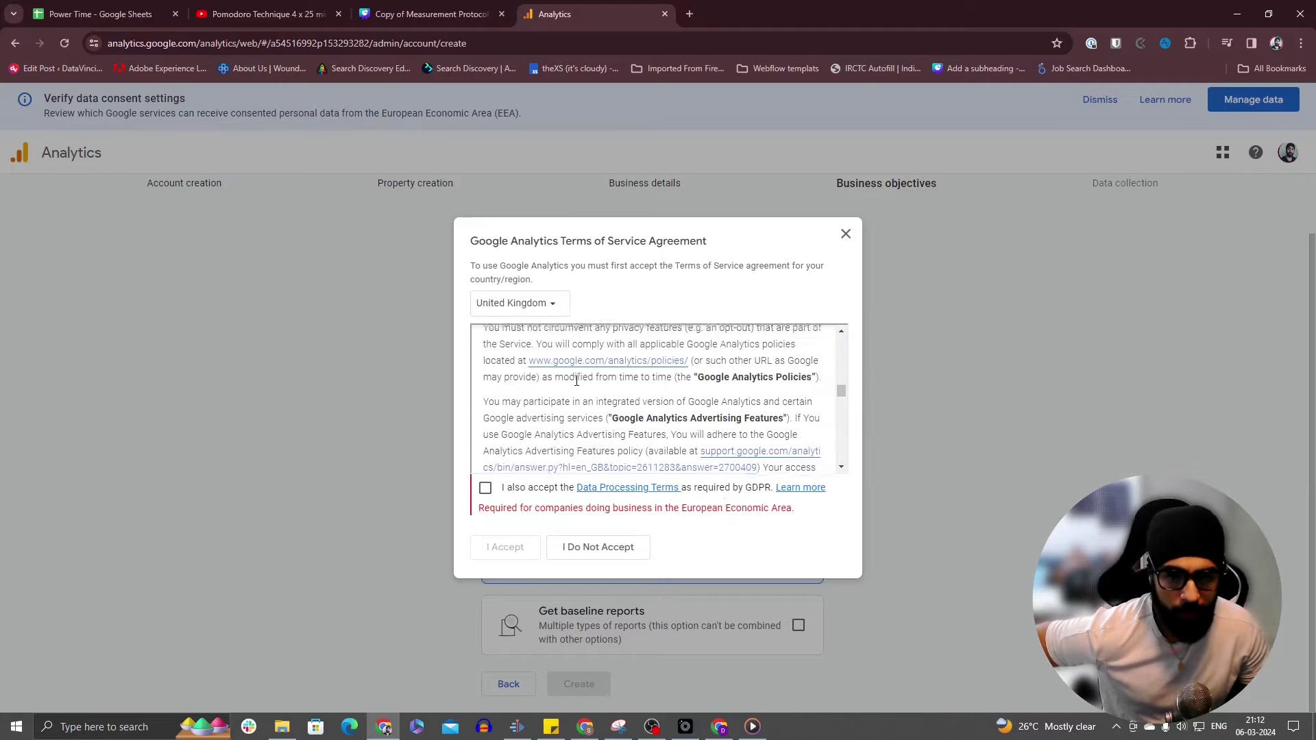
scroll(577, 384, "down", 15)
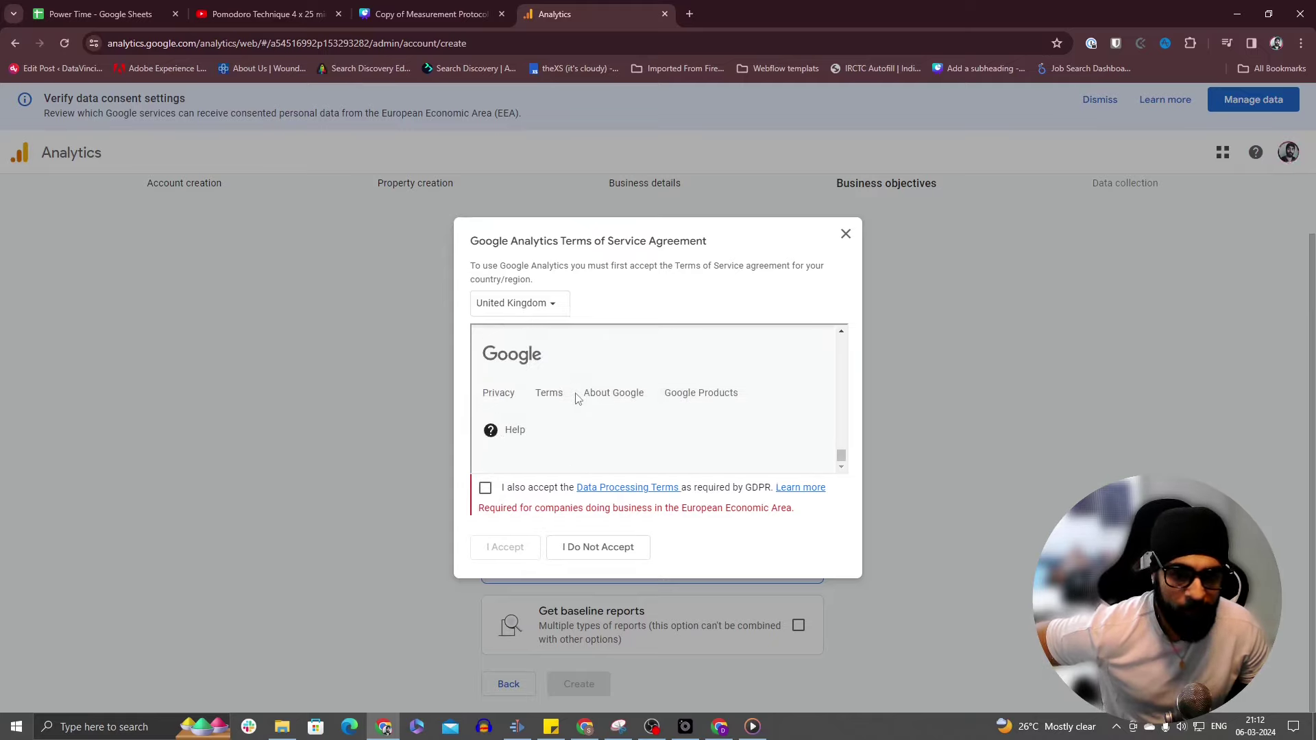
scroll(651, 432, "up", 10)
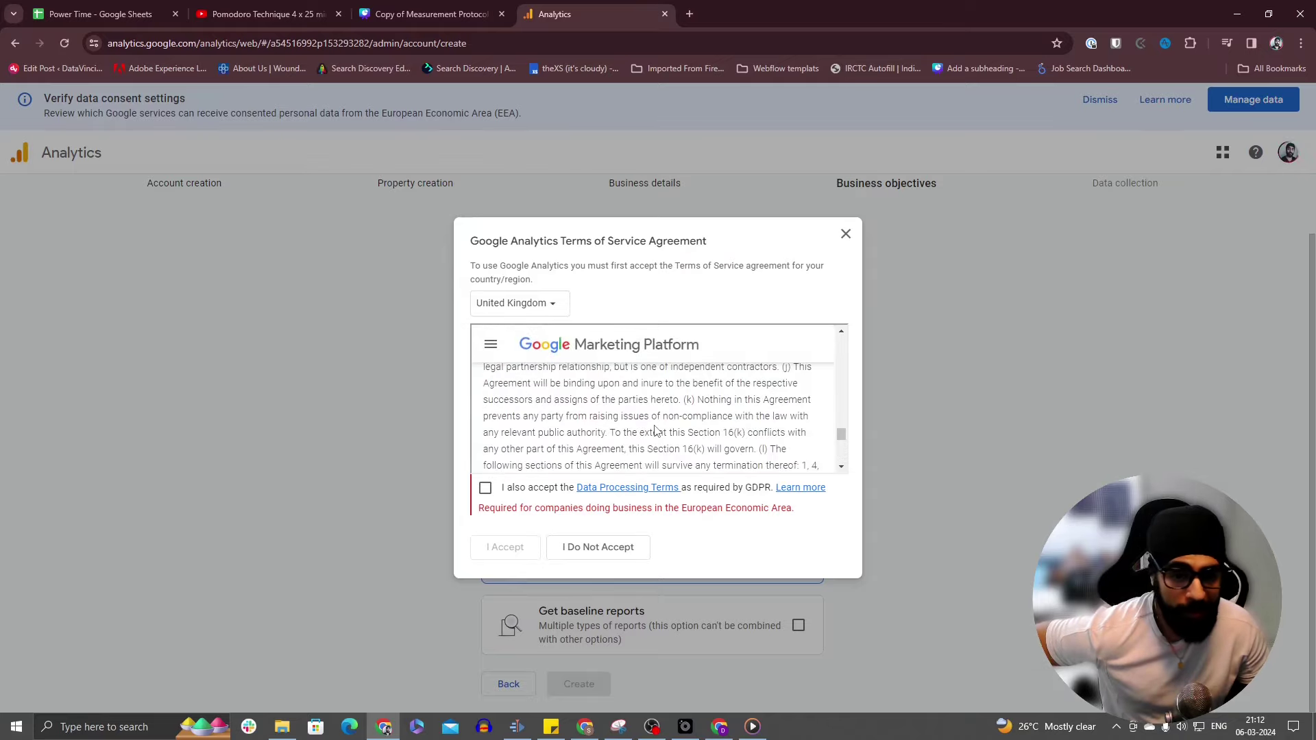
scroll(655, 430, "up", 2)
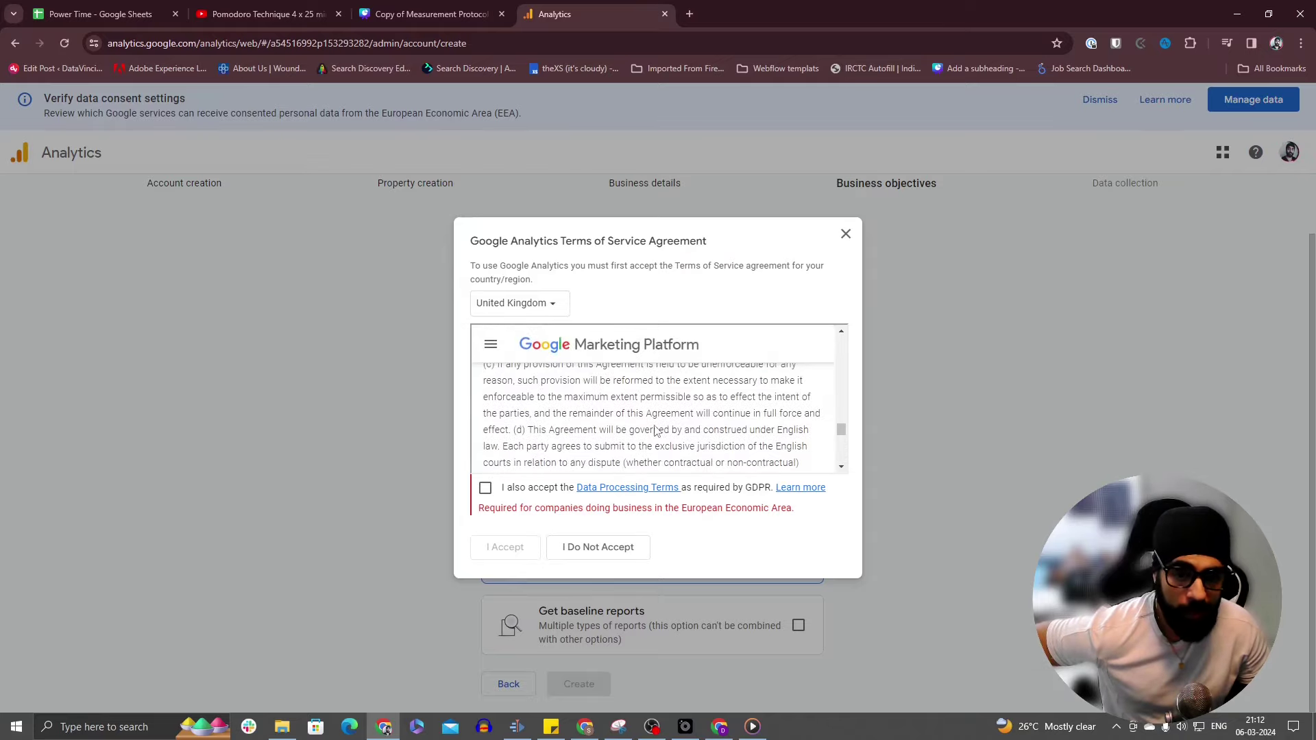
left_click(485, 489)
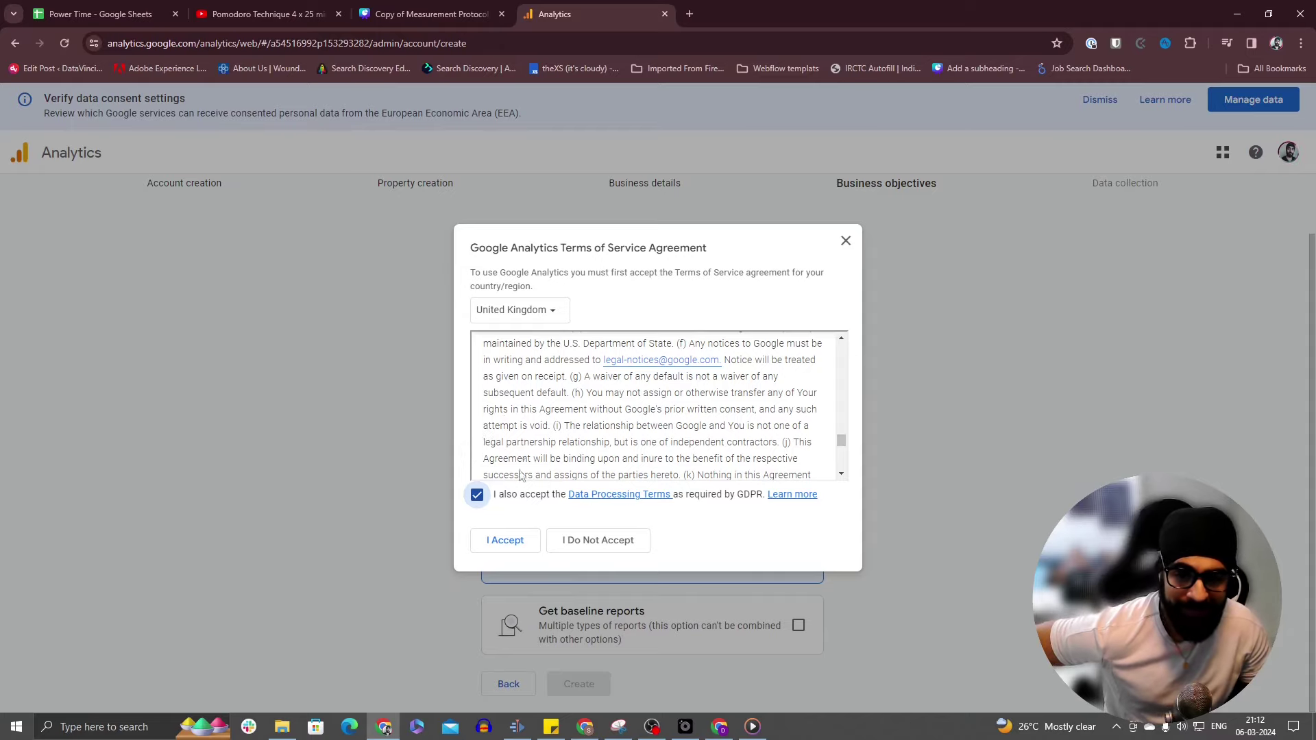
left_click(506, 541)
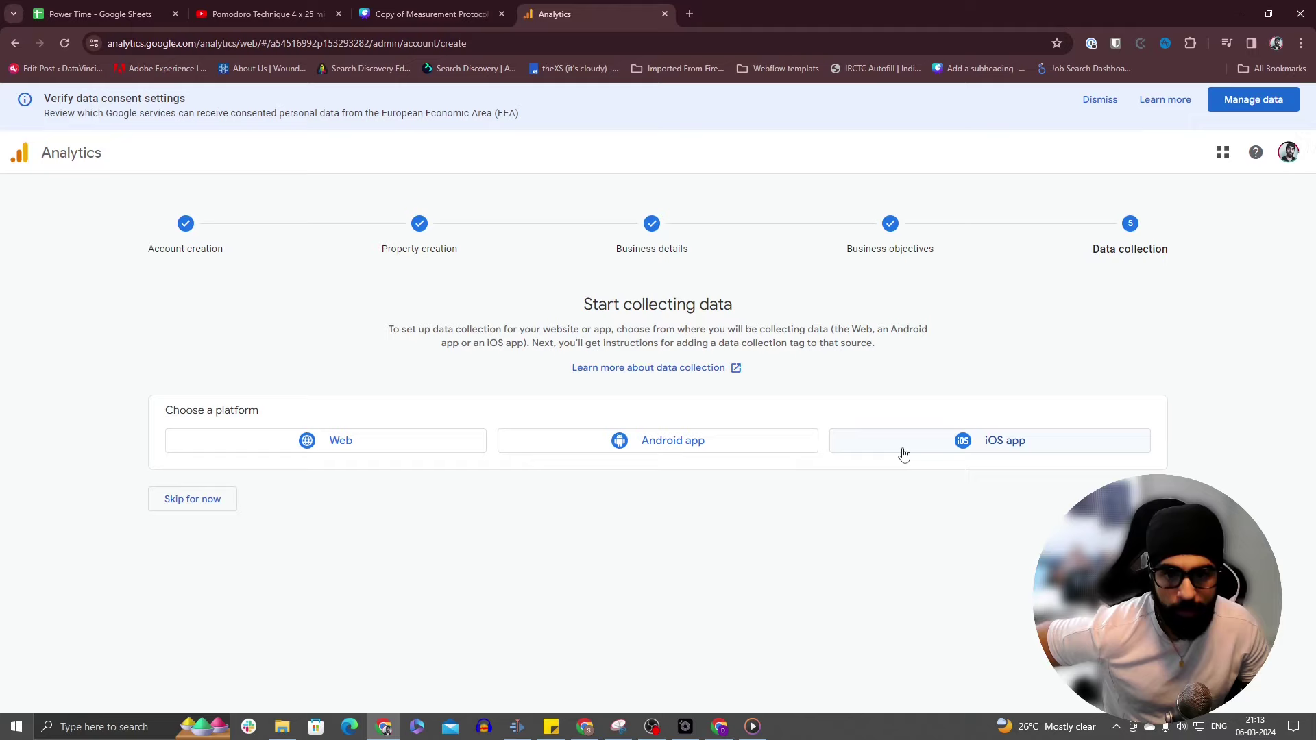
left_click(432, 456)
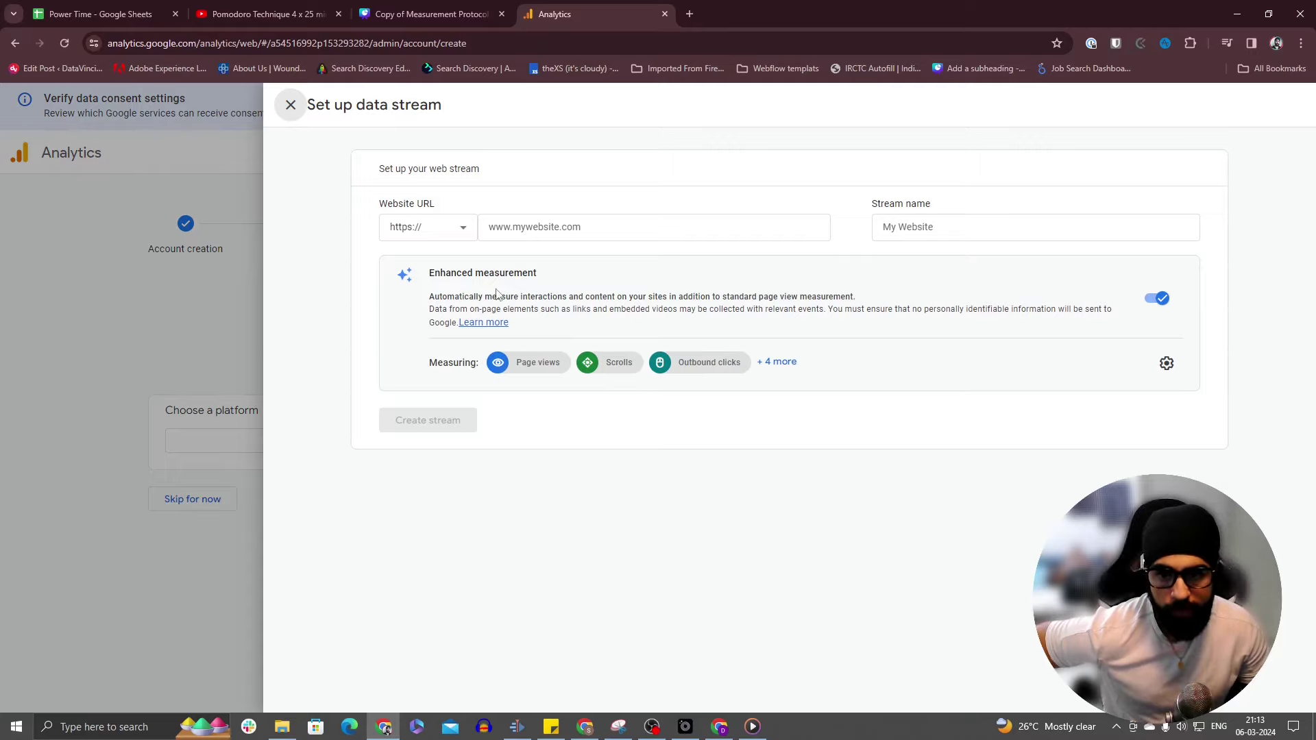
left_click(578, 225)
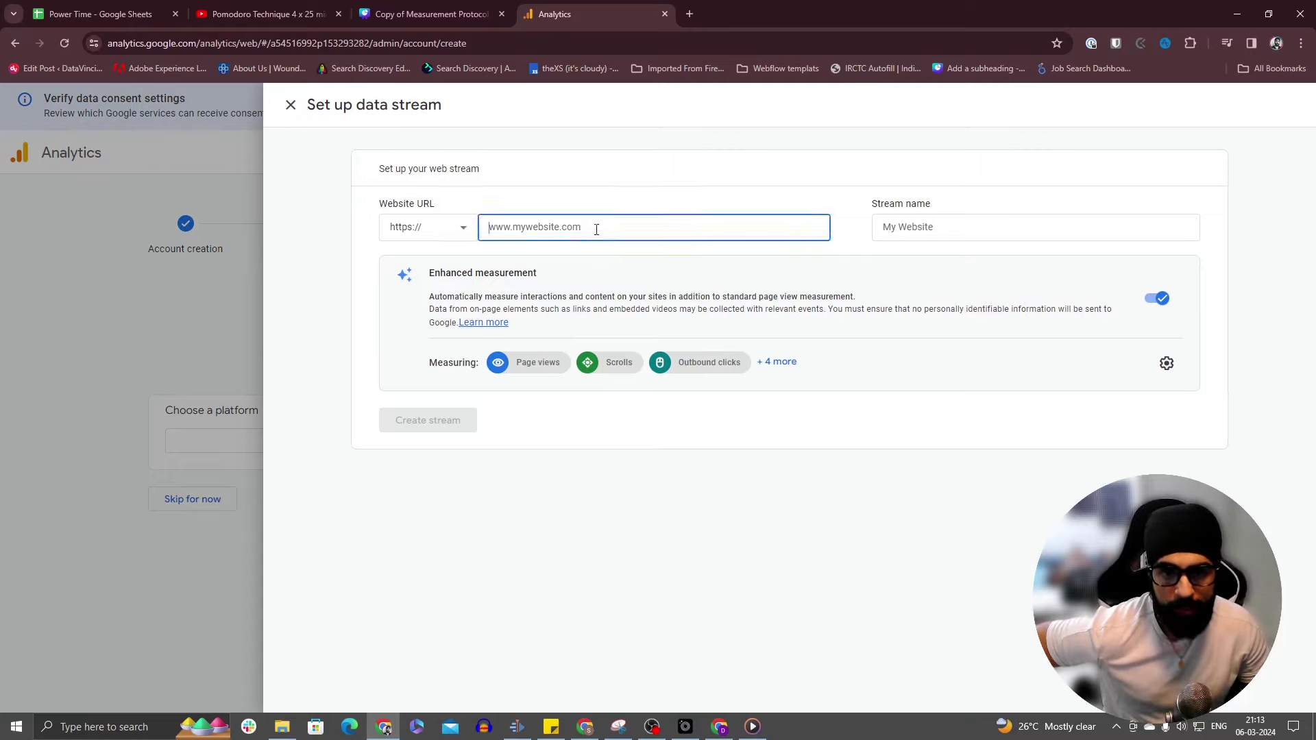
left_click(904, 229)
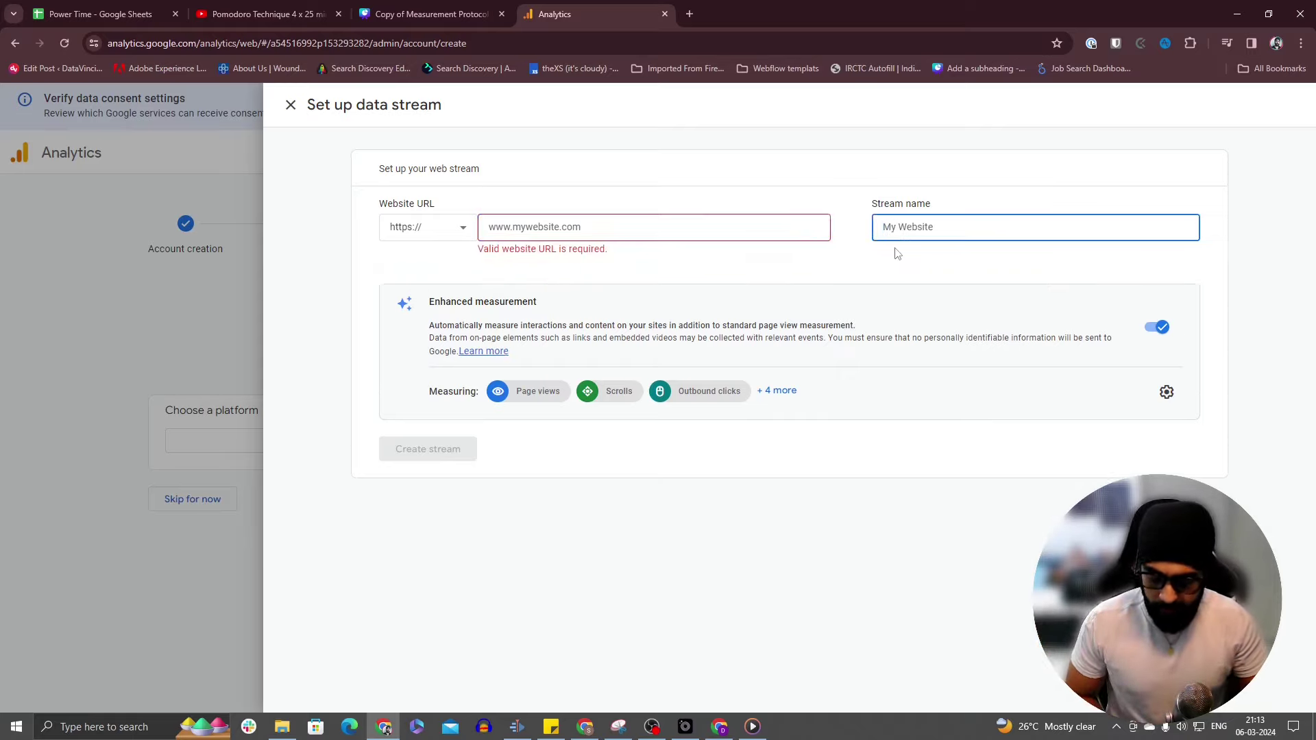
type("Datavinc")
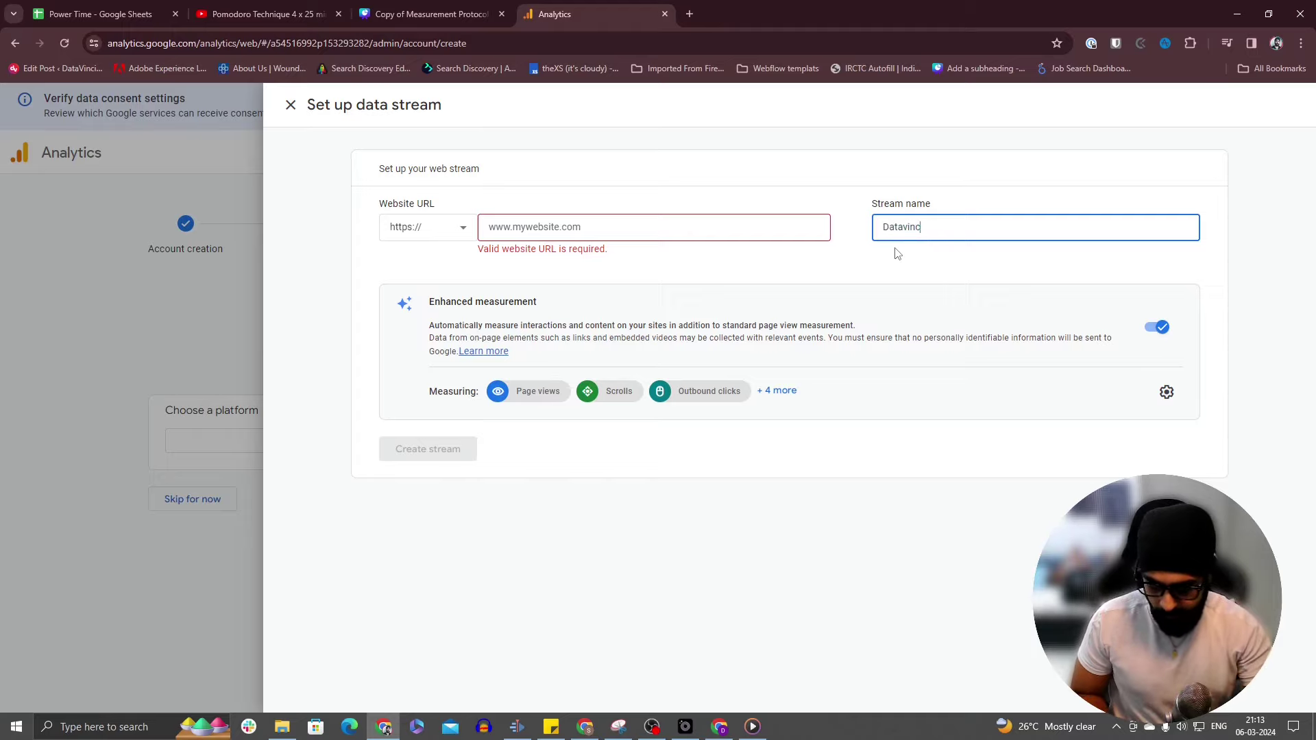
type("i.services")
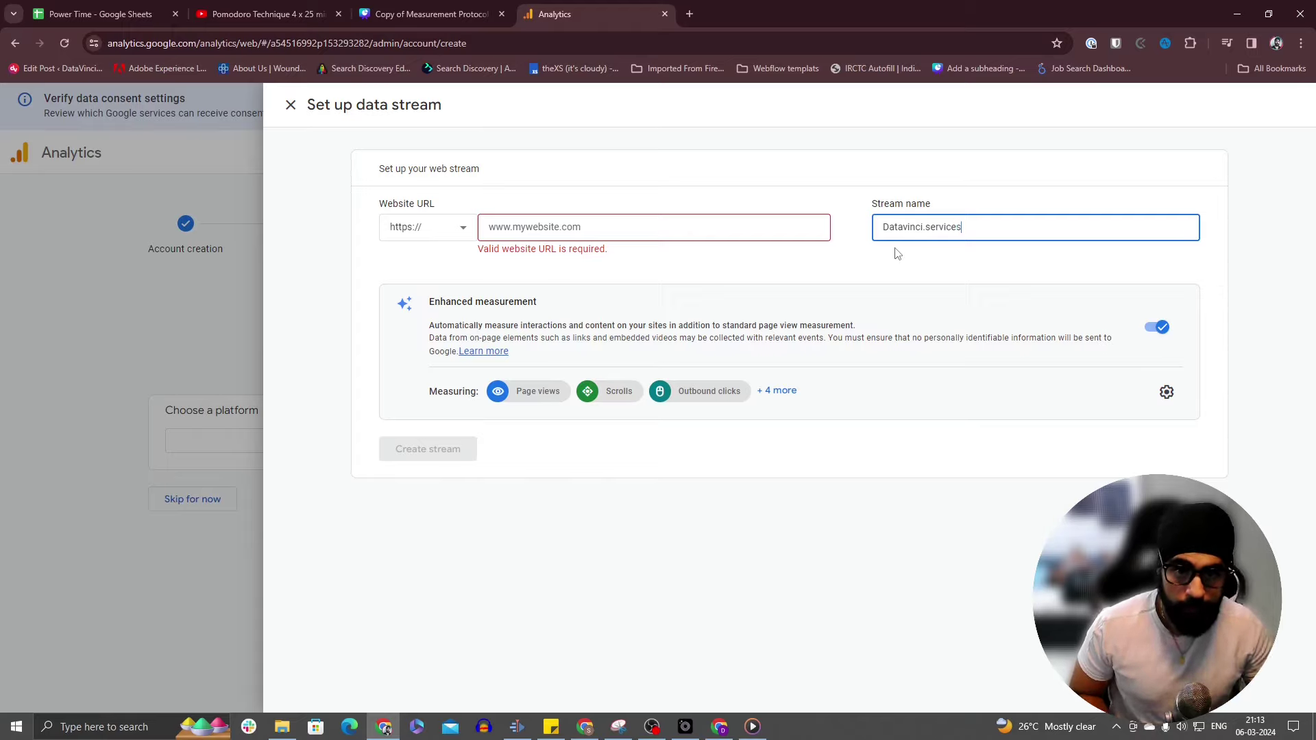
key("ctrl+a")
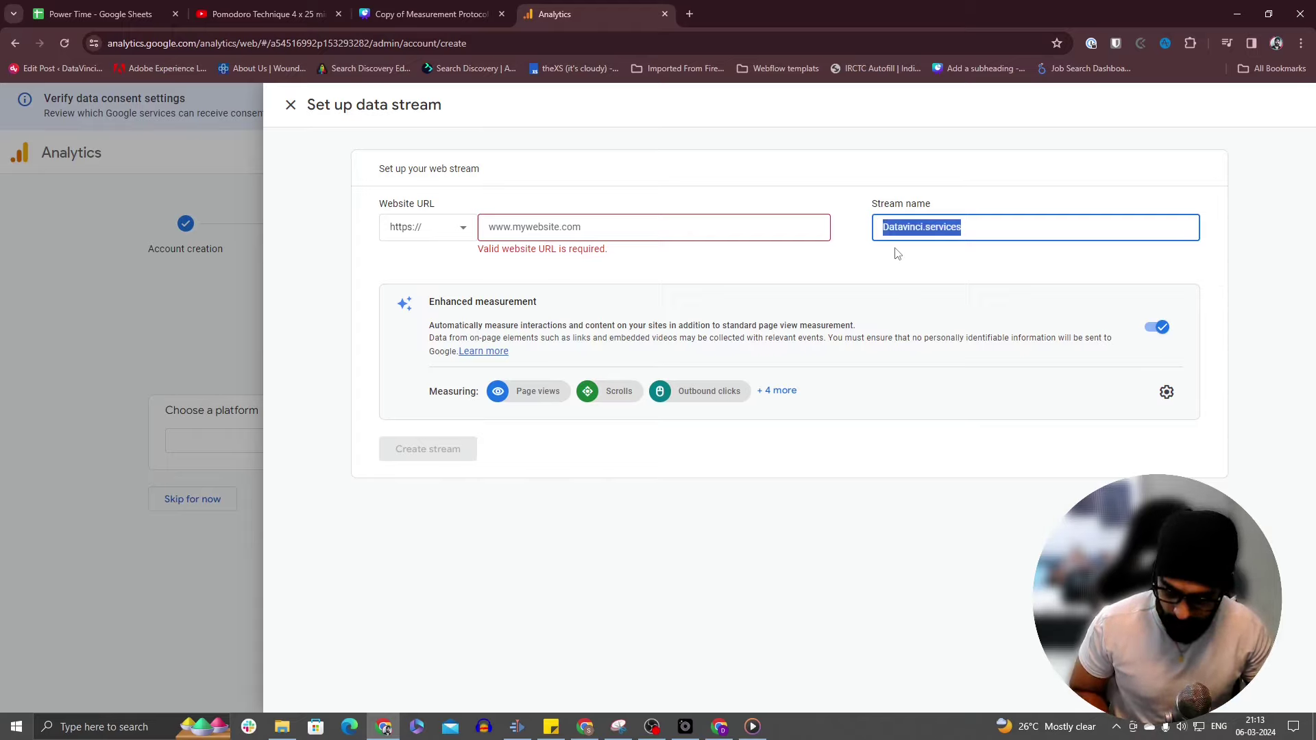
key("ctrl+x")
left_click(725, 226)
key("ctrl+v")
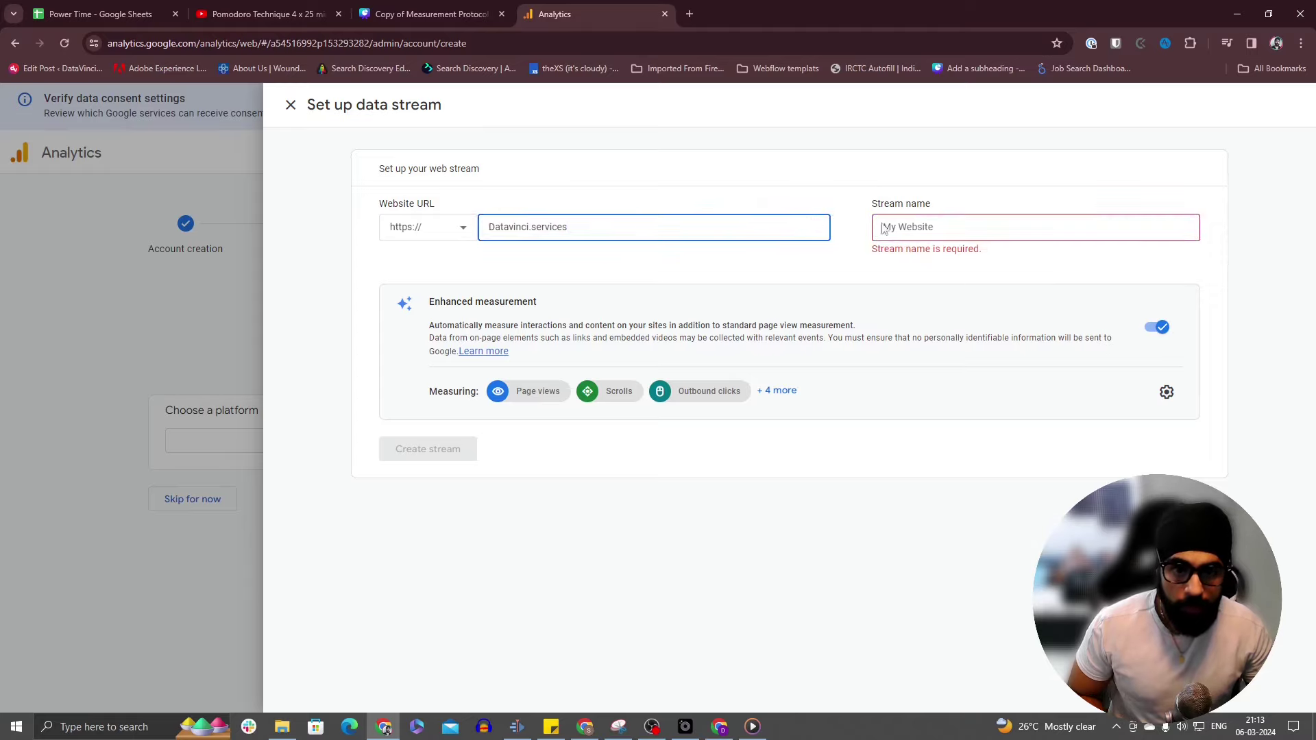
left_click(937, 232)
type("DV Website")
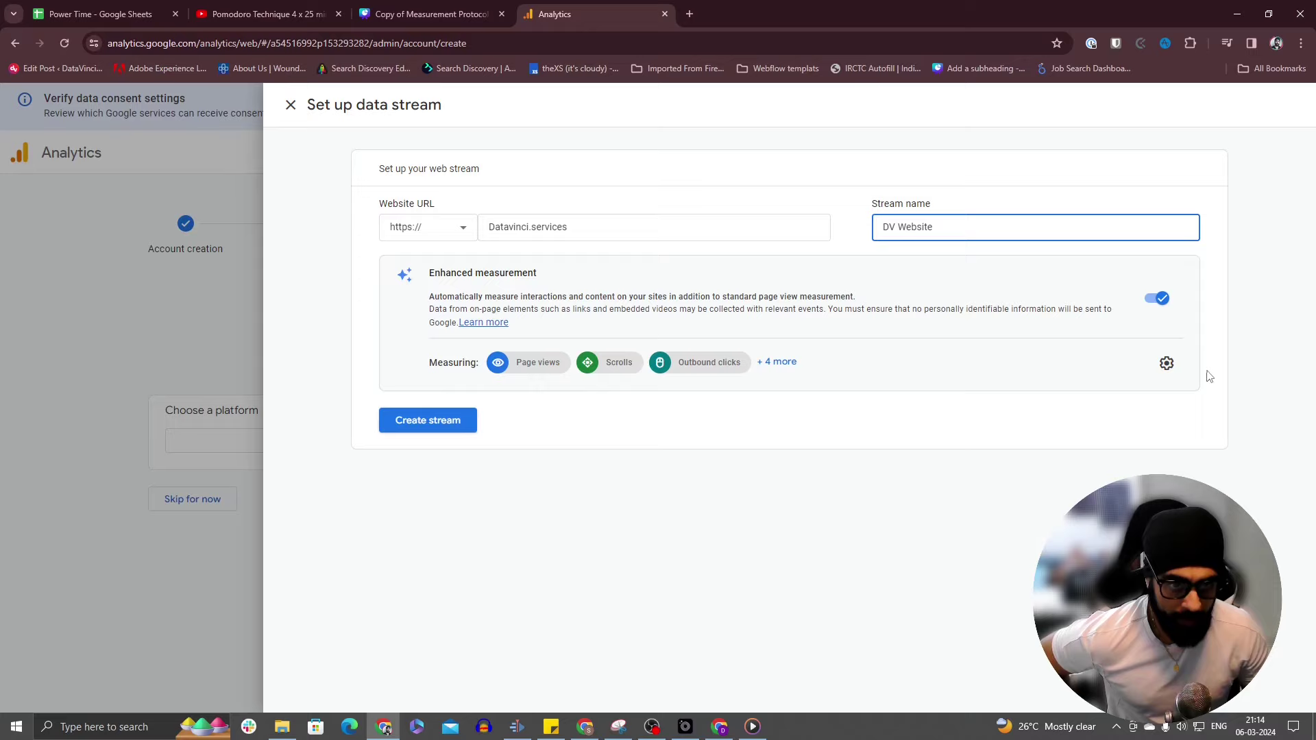
Step: Review the enhanced measurement options including Site search's advanced settings, save them, and create the web stream, closing the installation instructions
left_click(1168, 363)
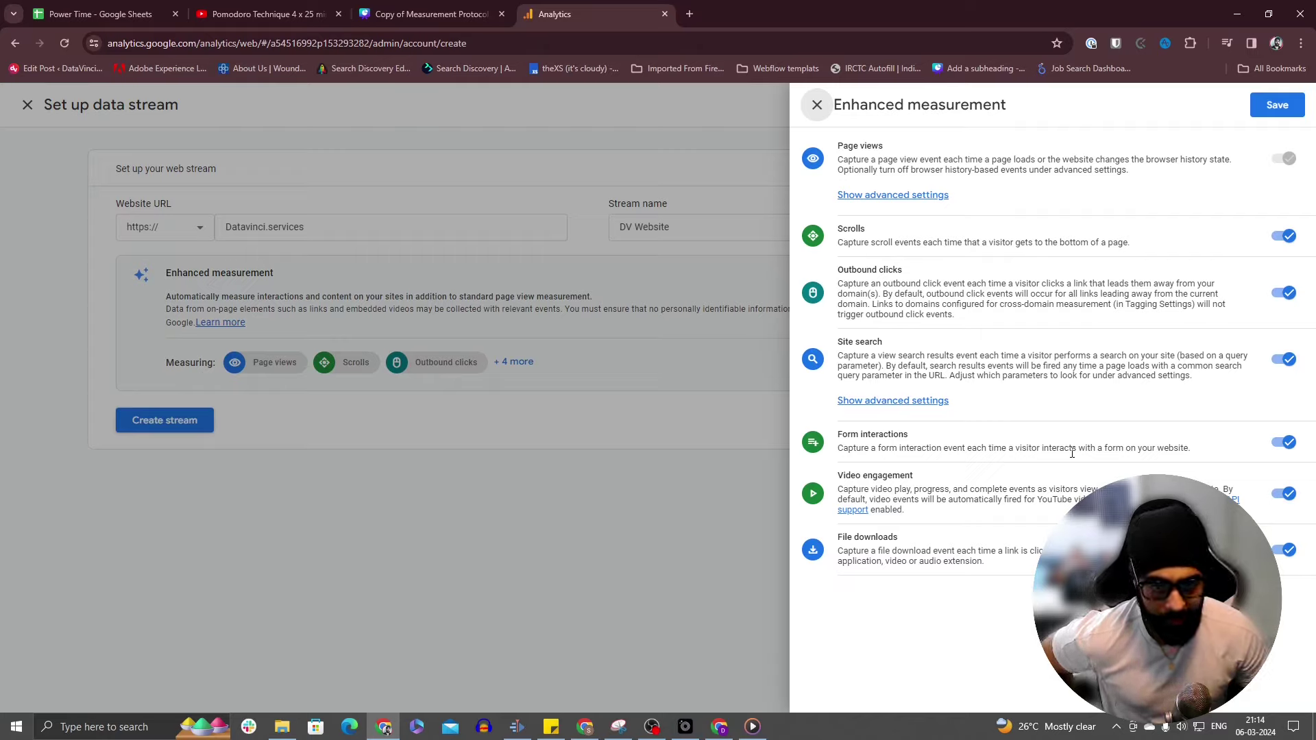
left_click(931, 402)
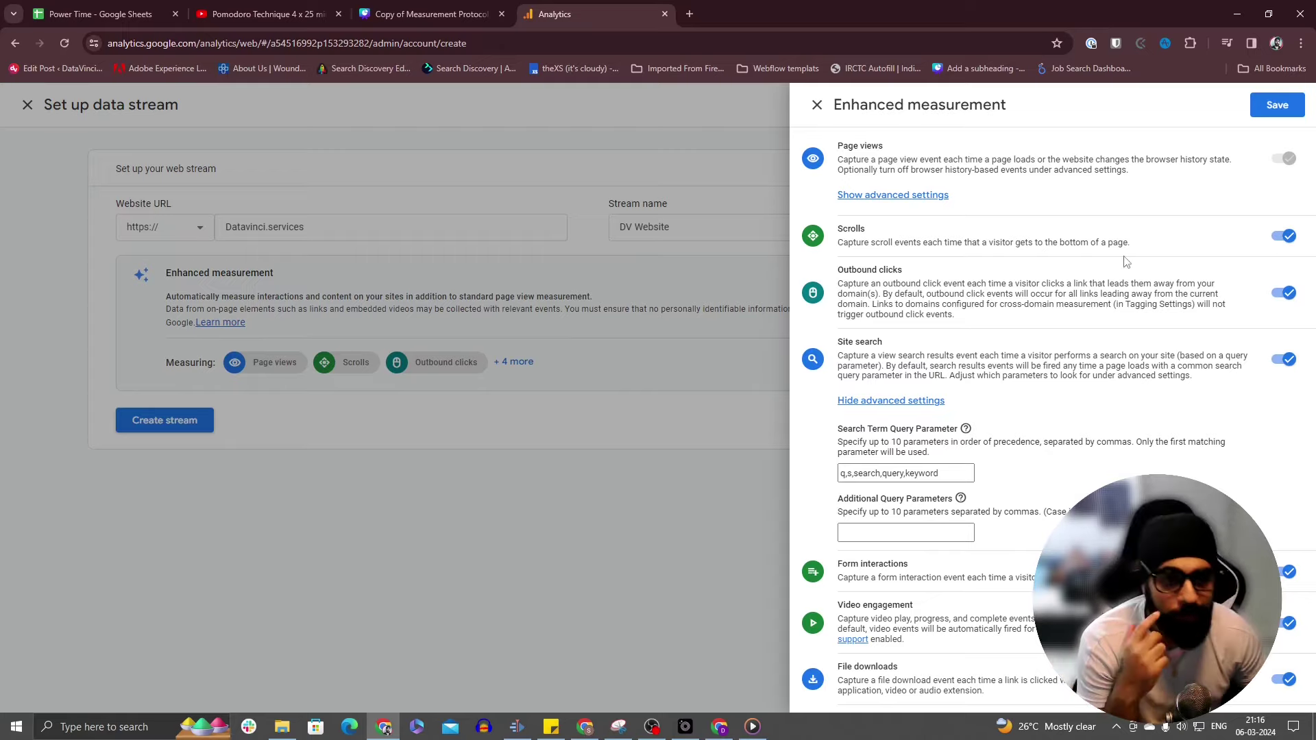
left_click(1278, 105)
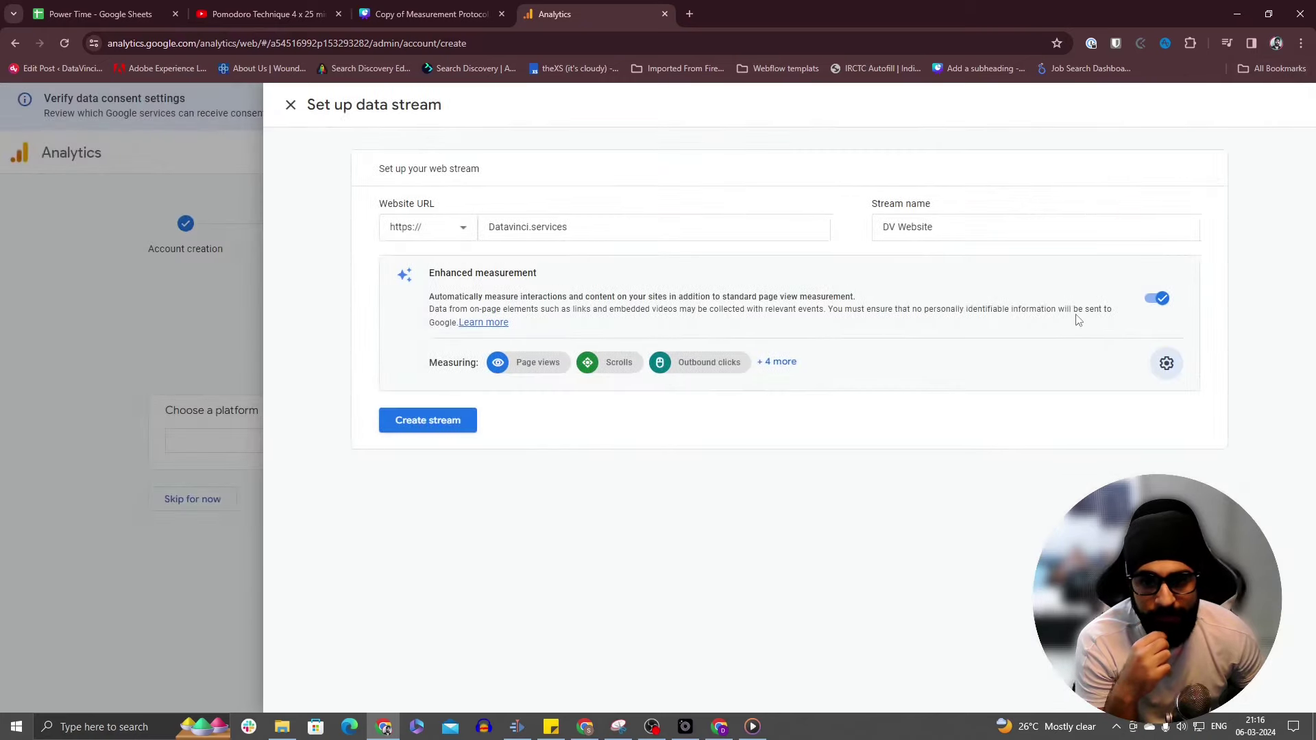
left_click(428, 420)
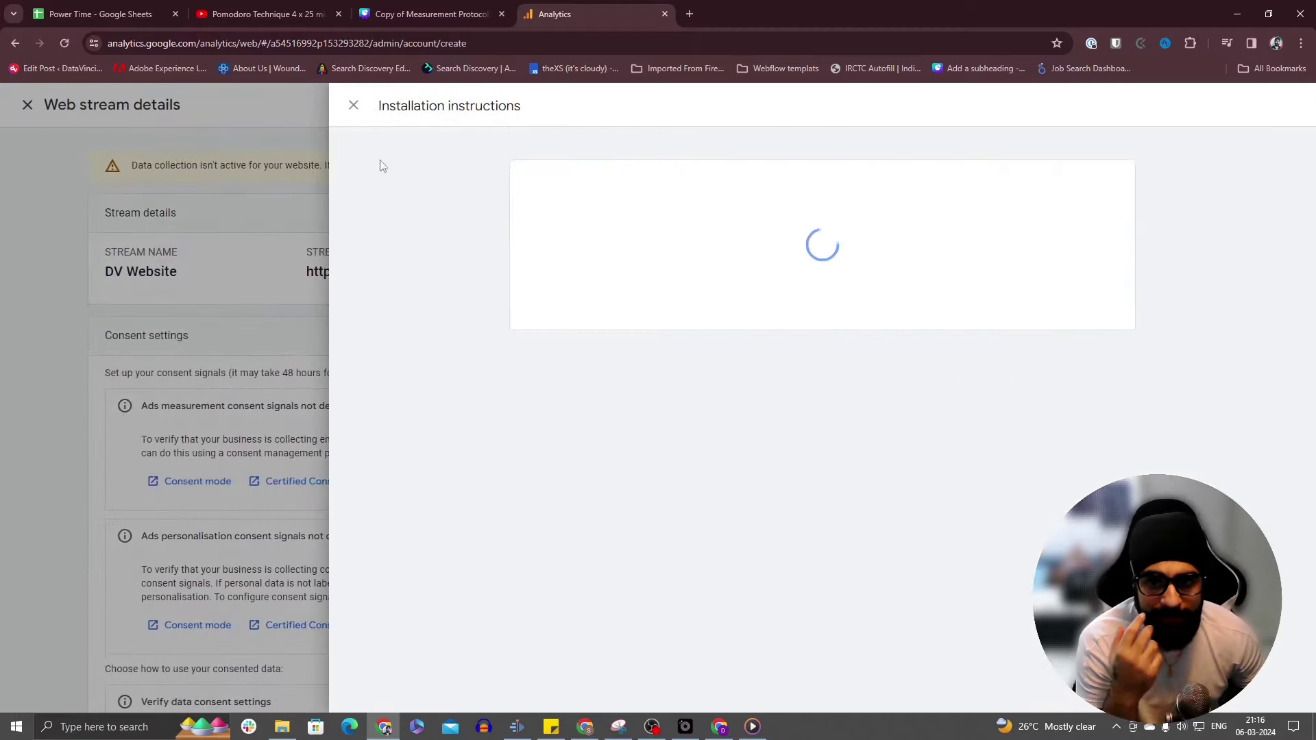
left_click(354, 106)
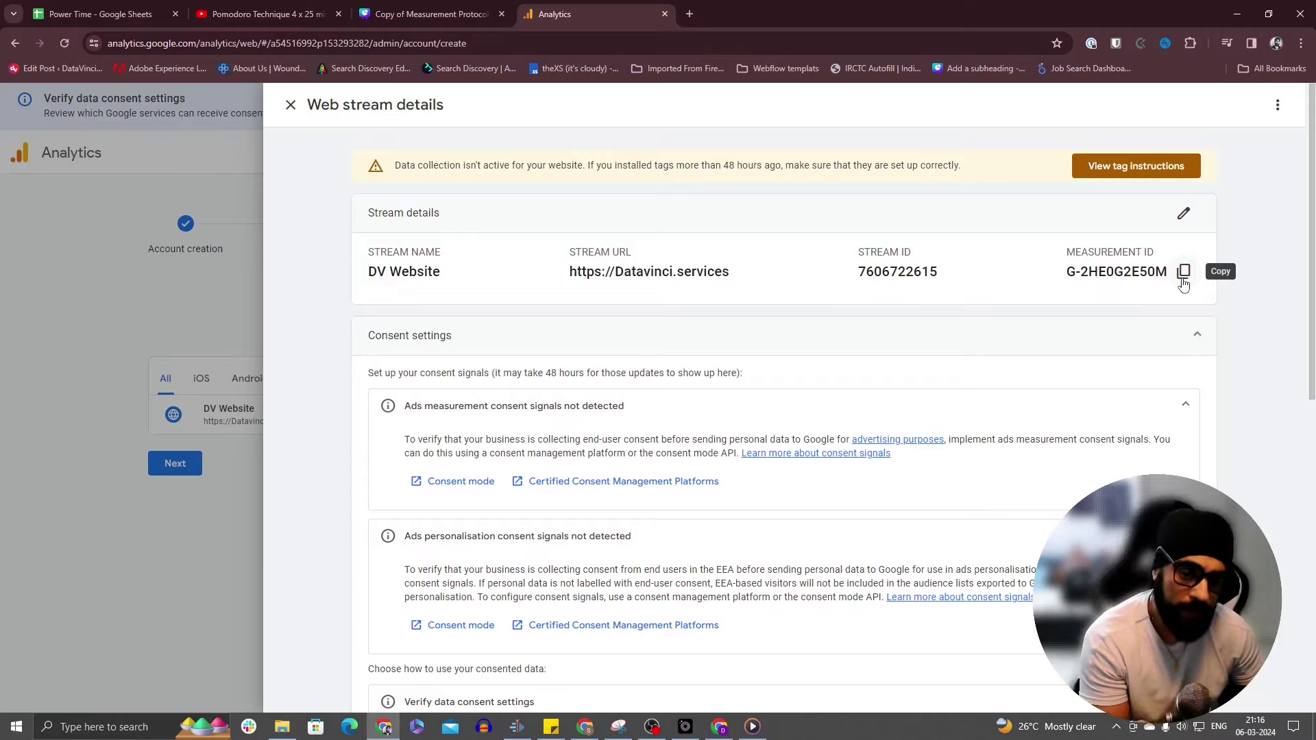
Step: Examine the DV Website stream's details, consent settings, events and Google tag sections
scroll(1126, 351, "down", 9)
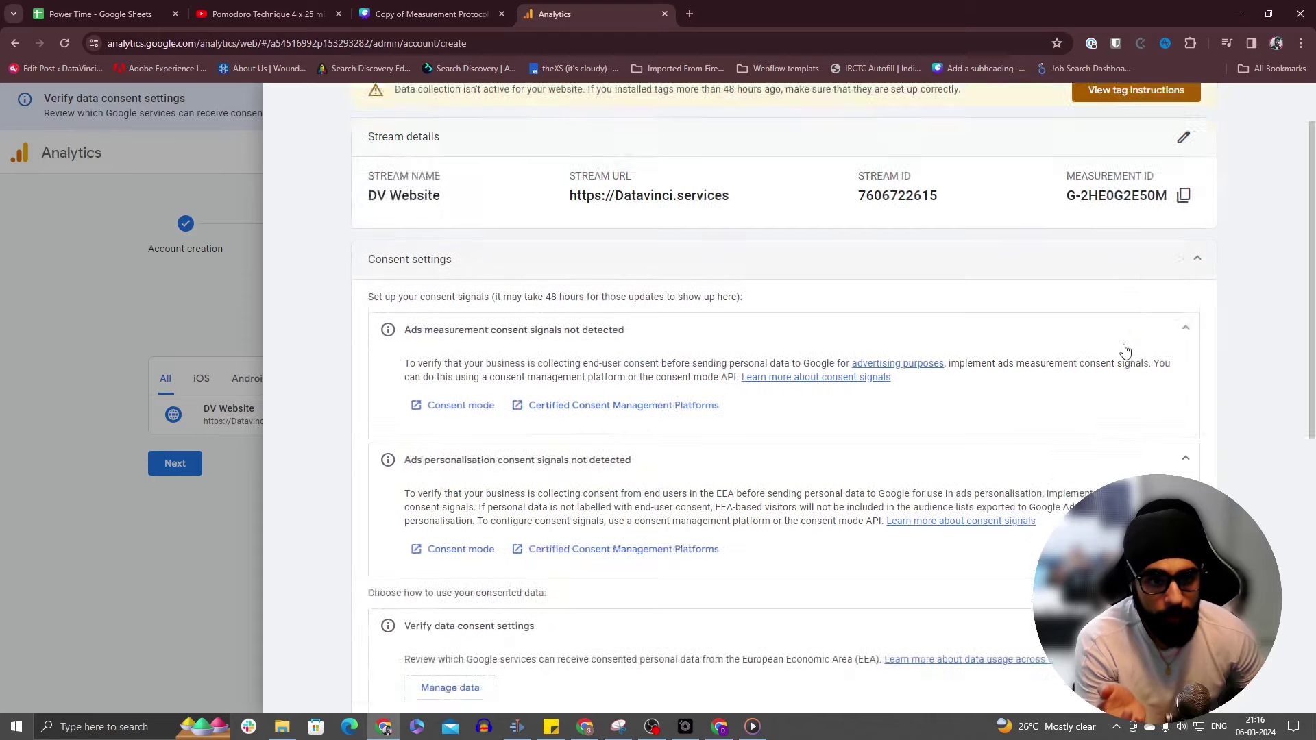
scroll(1125, 351, "up", 9)
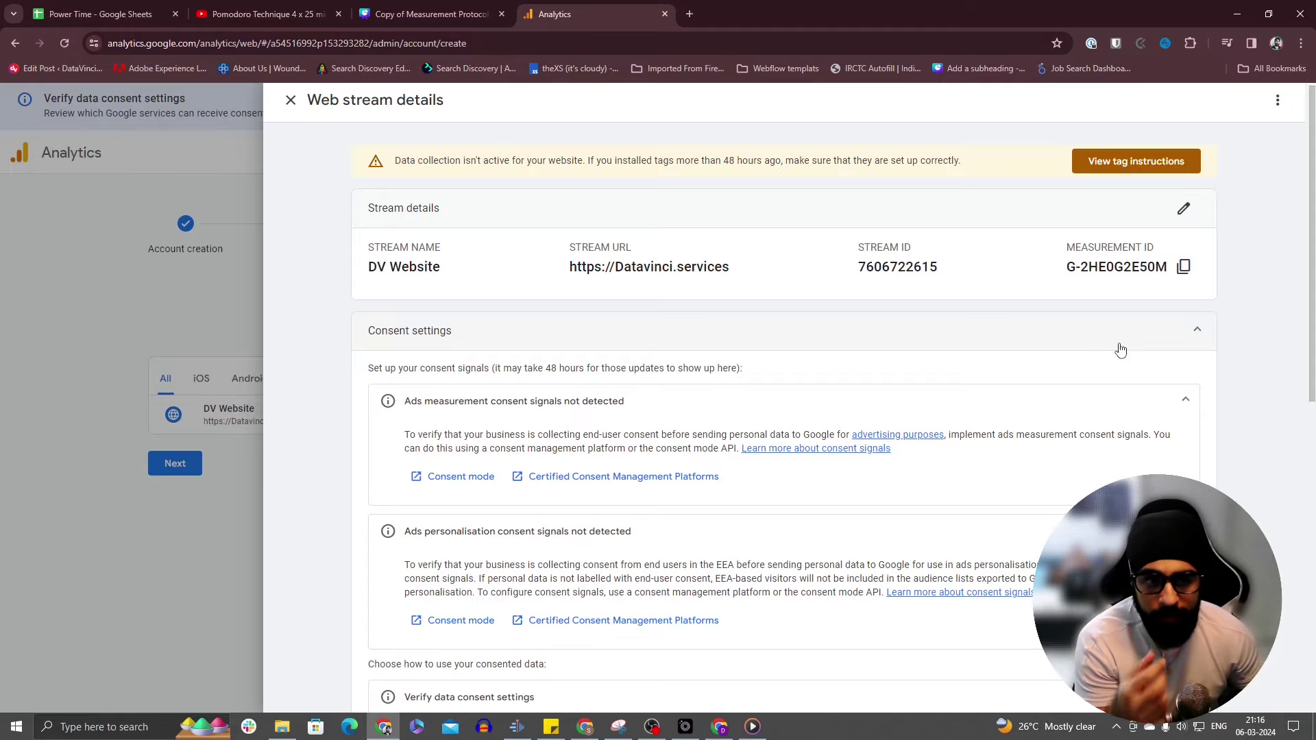
scroll(1093, 396, "down", 8)
scroll(1091, 444, "up", 4)
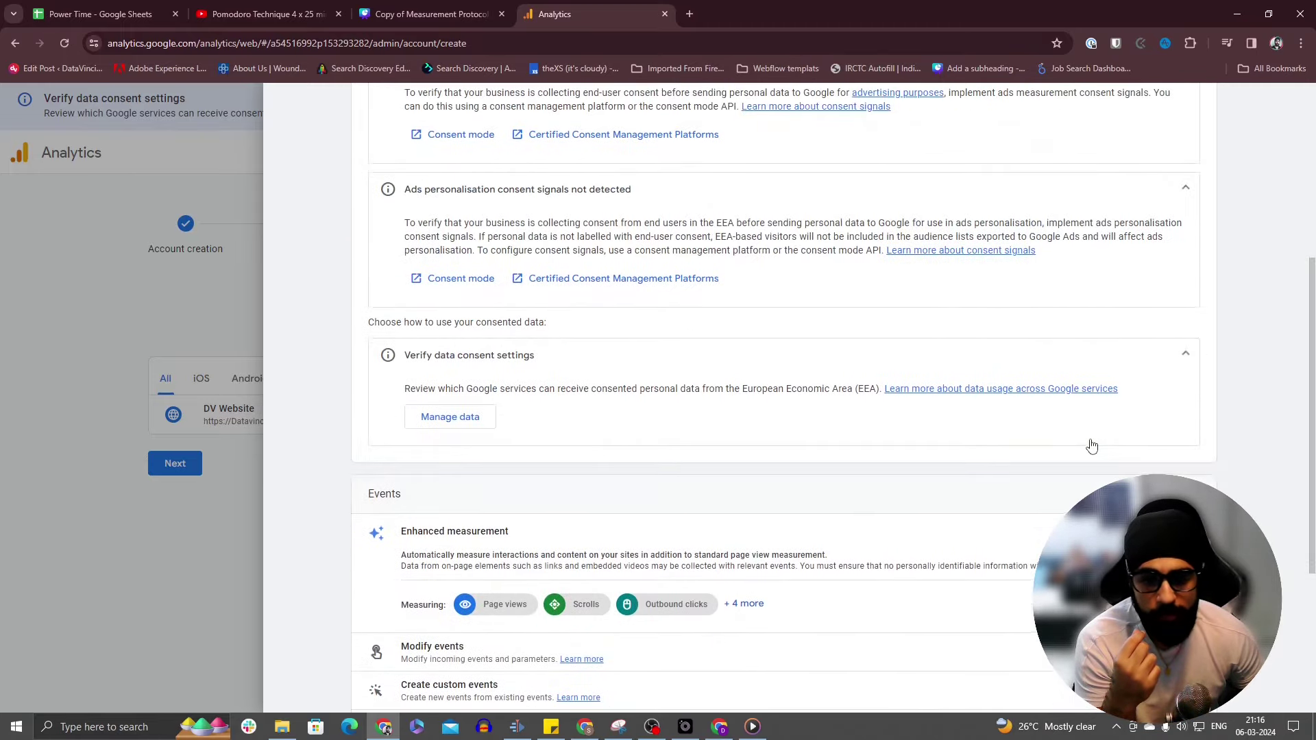
scroll(1092, 446, "up", 5)
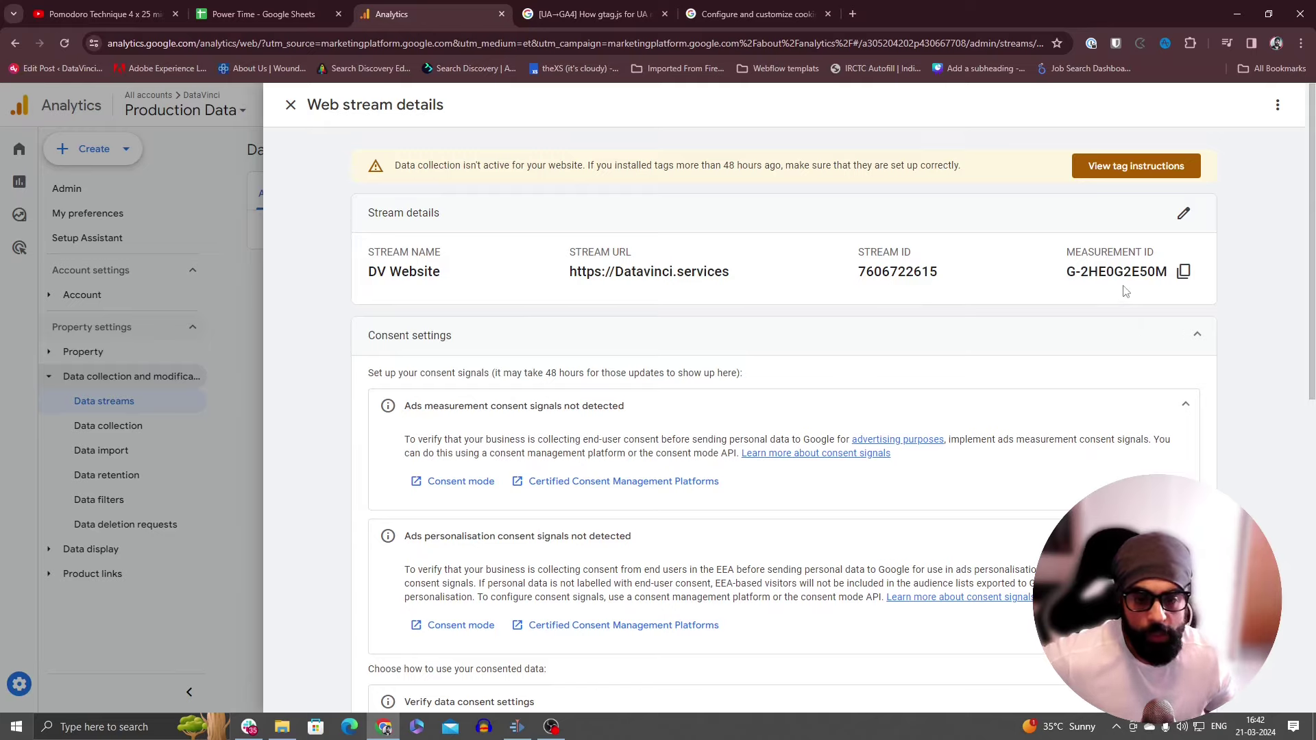
scroll(1138, 298, "down", 2)
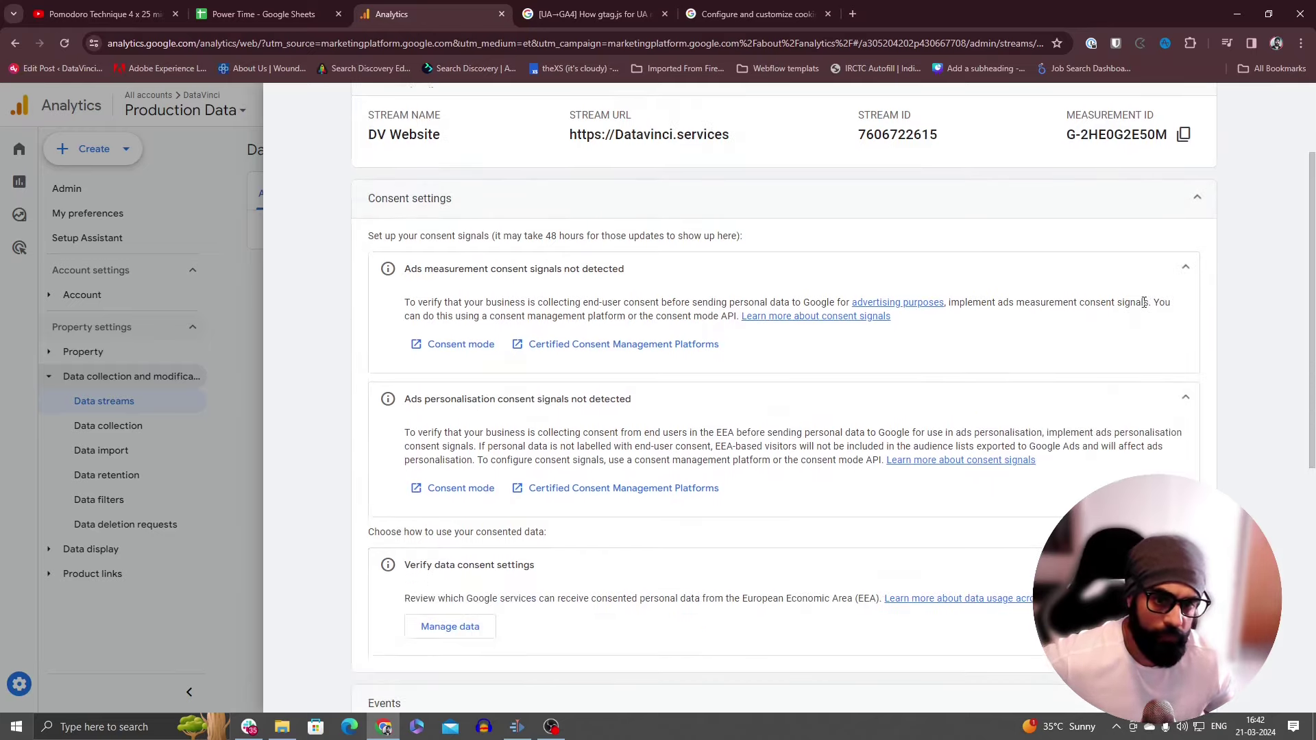
scroll(1143, 302, "down", 7)
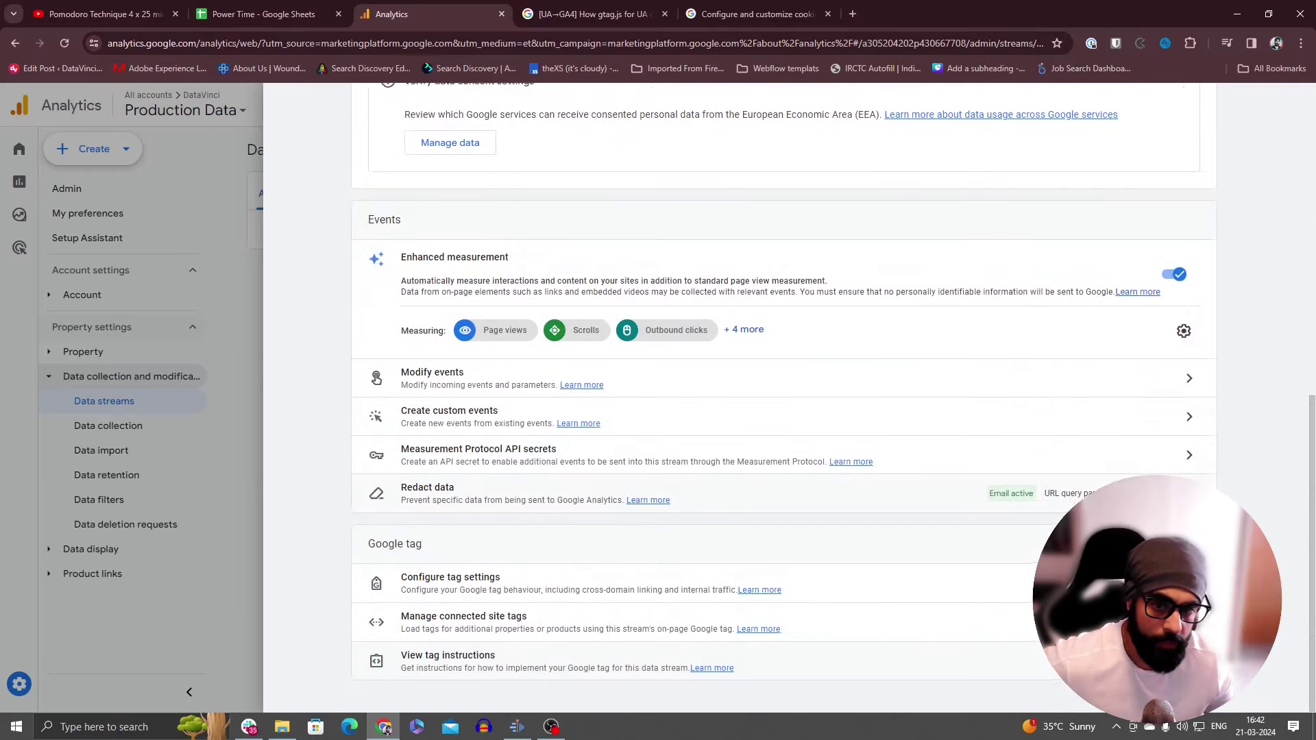
scroll(785, 397, "up", 9)
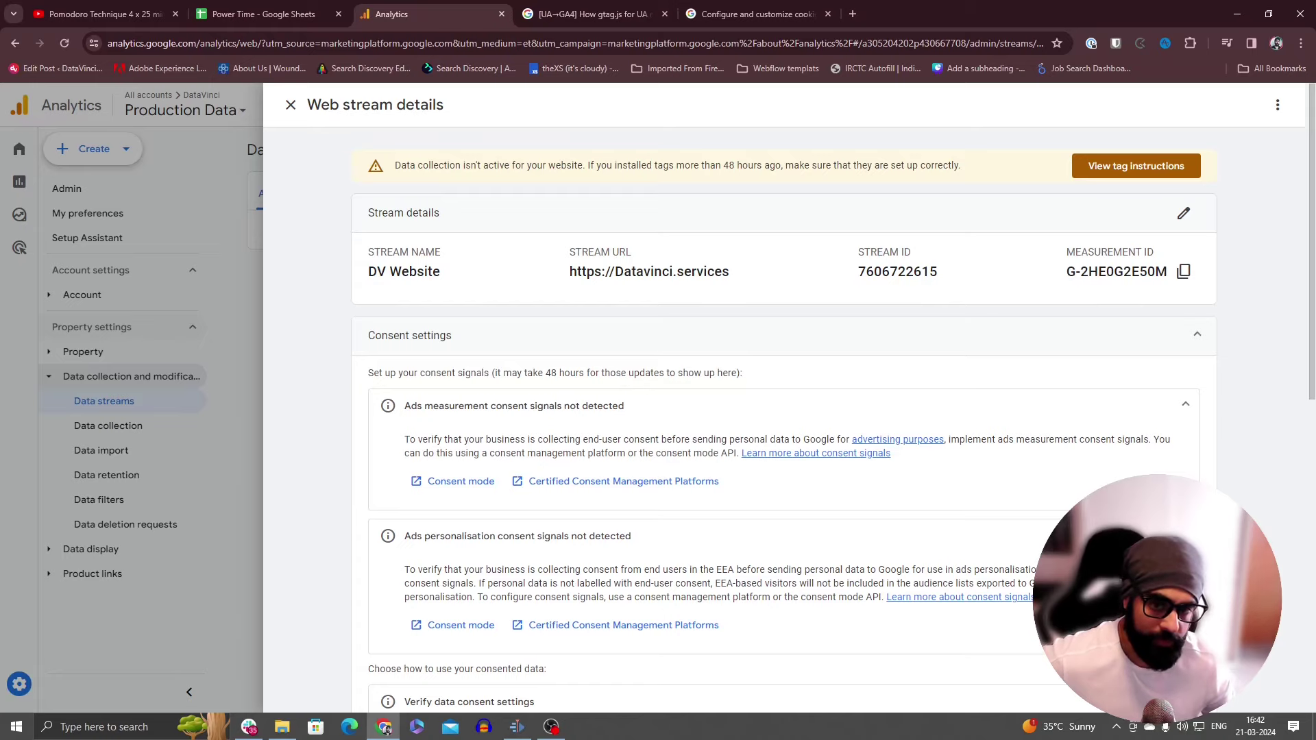
scroll(784, 398, "down", 9)
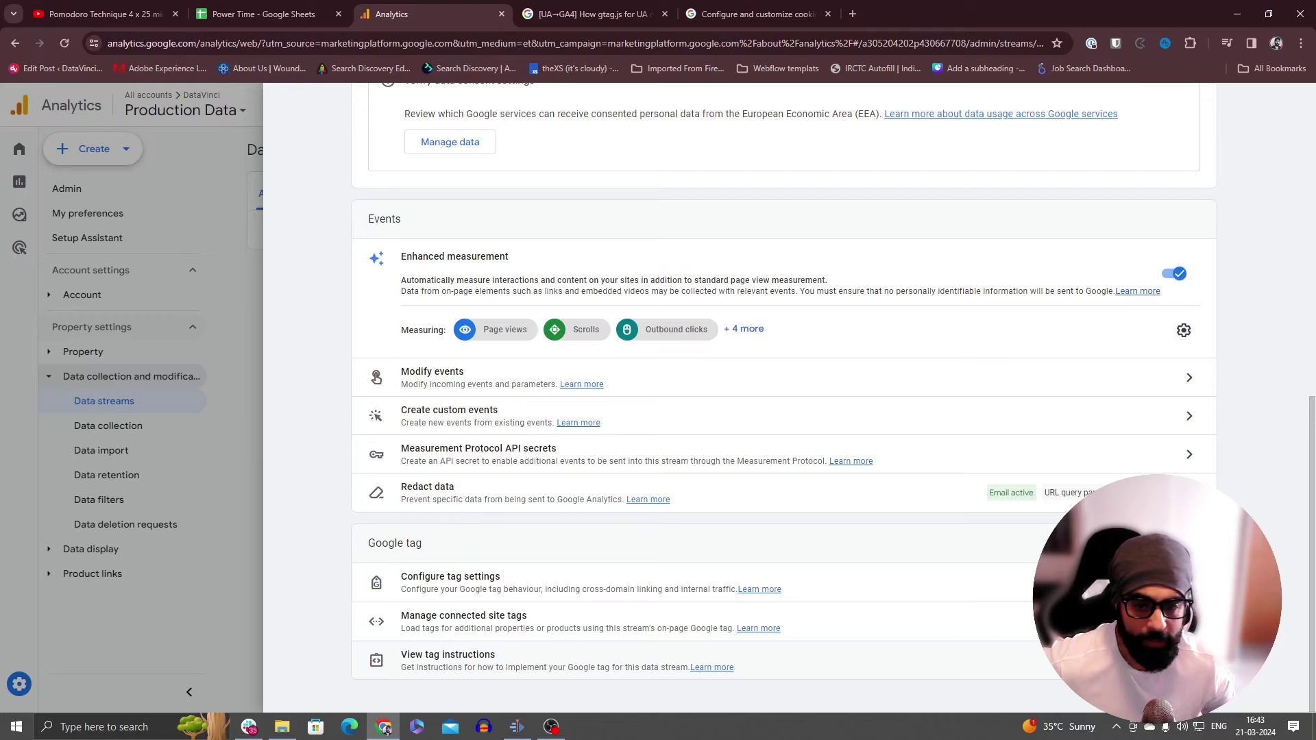
scroll(786, 398, "up", 4)
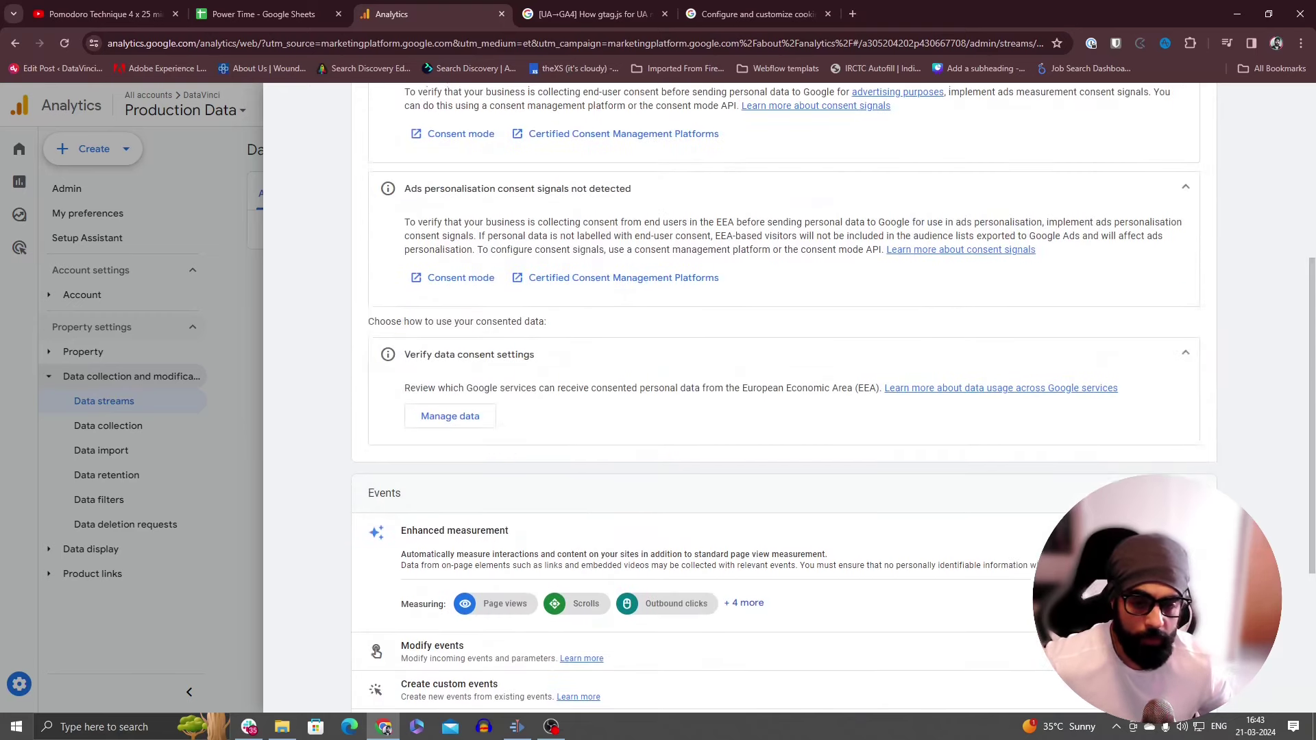
scroll(979, 430, "up", 5)
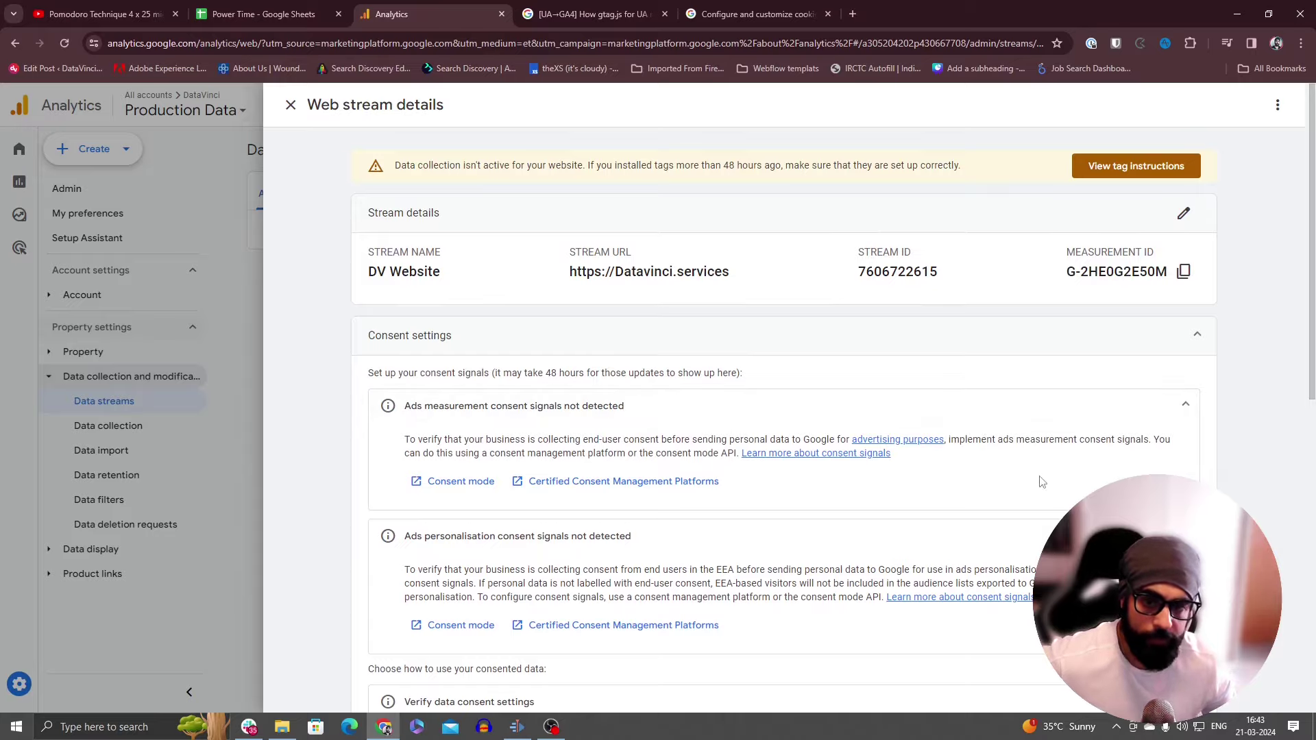
scroll(670, 486, "down", 1)
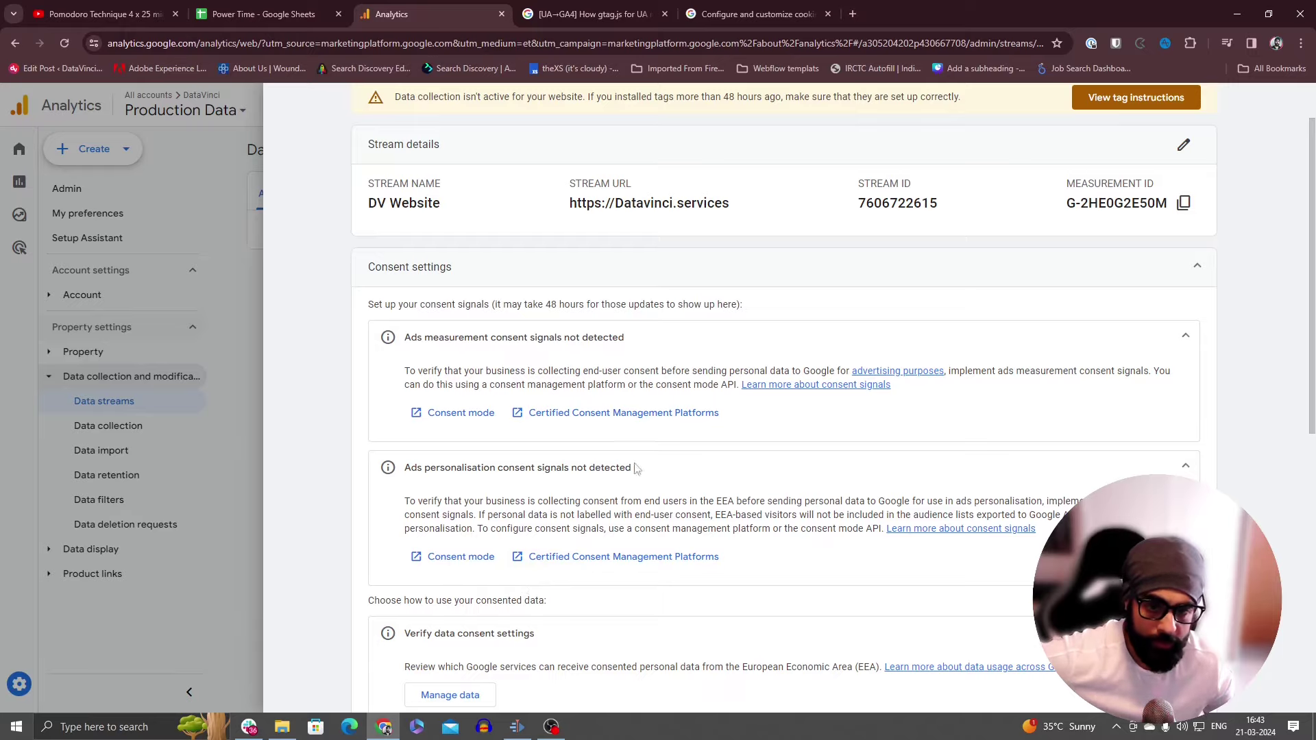
Step: Review which Google services can receive consented data, trying the Select Google services option, and discard the changes
scroll(761, 449, "down", 1)
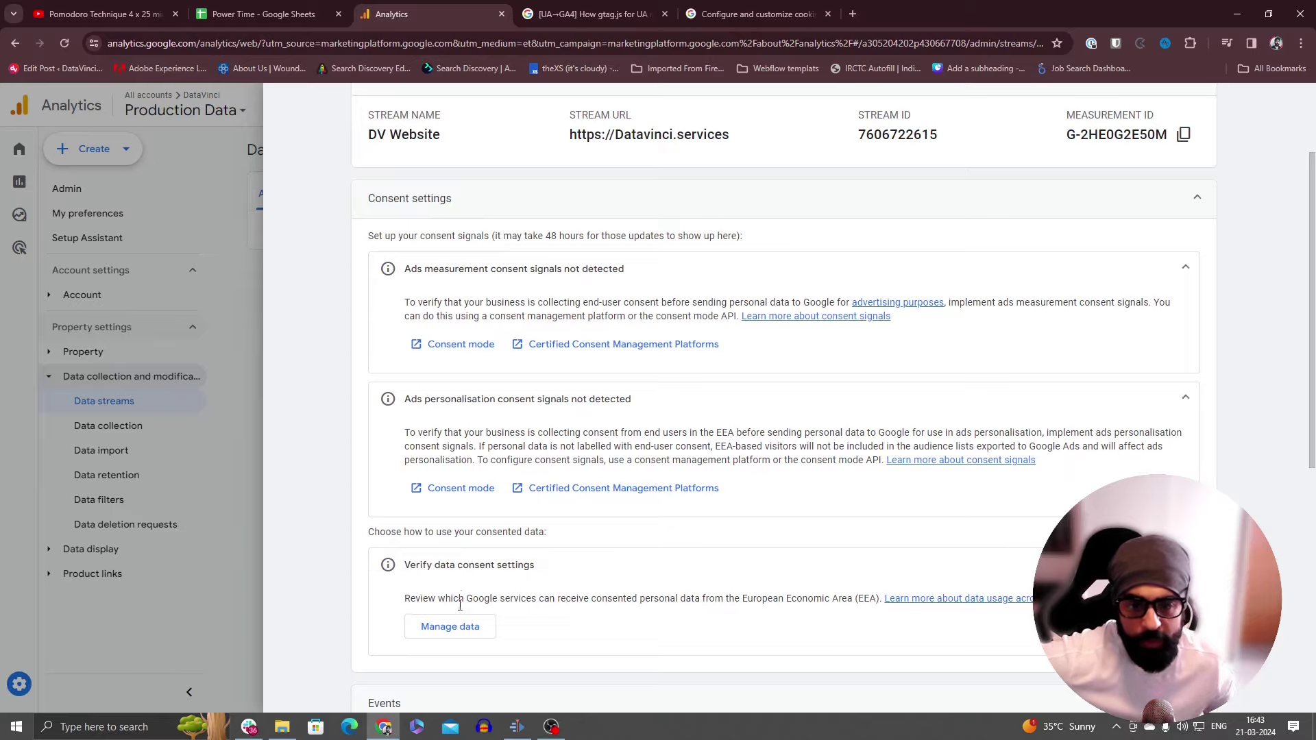
left_click(450, 627)
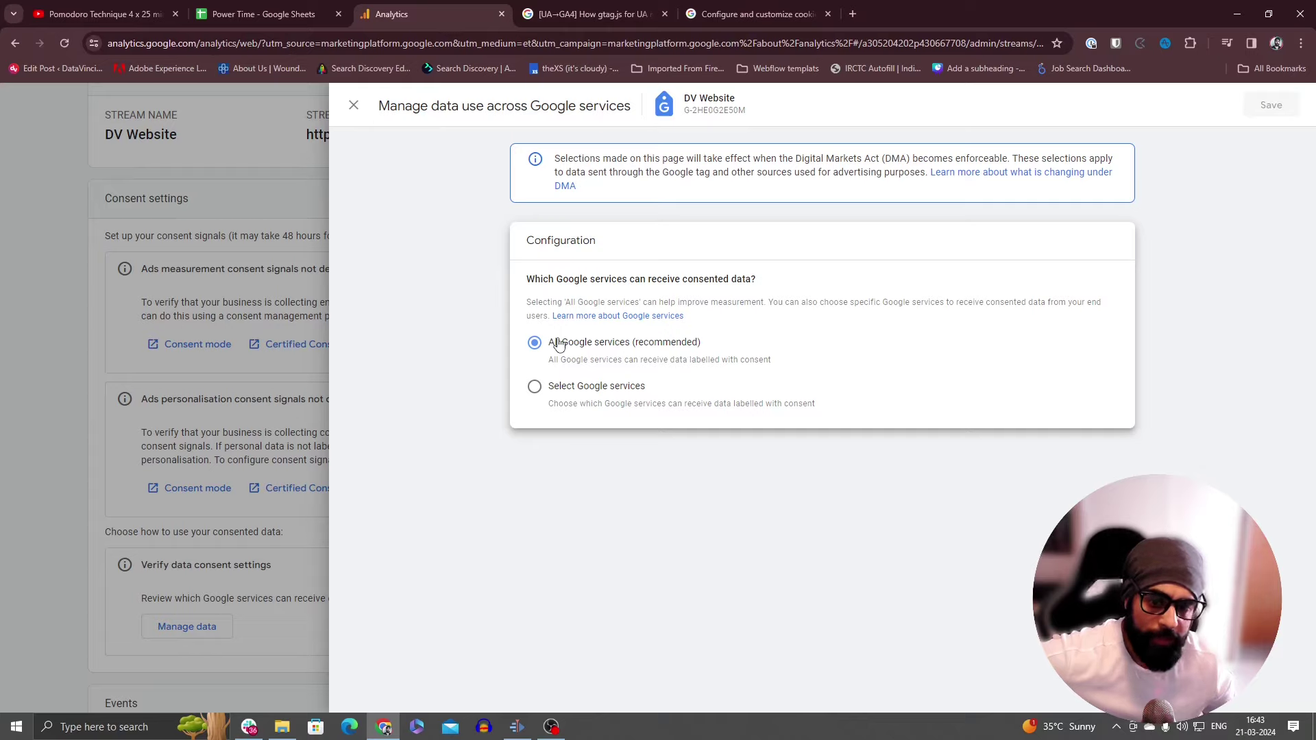
left_click(593, 402)
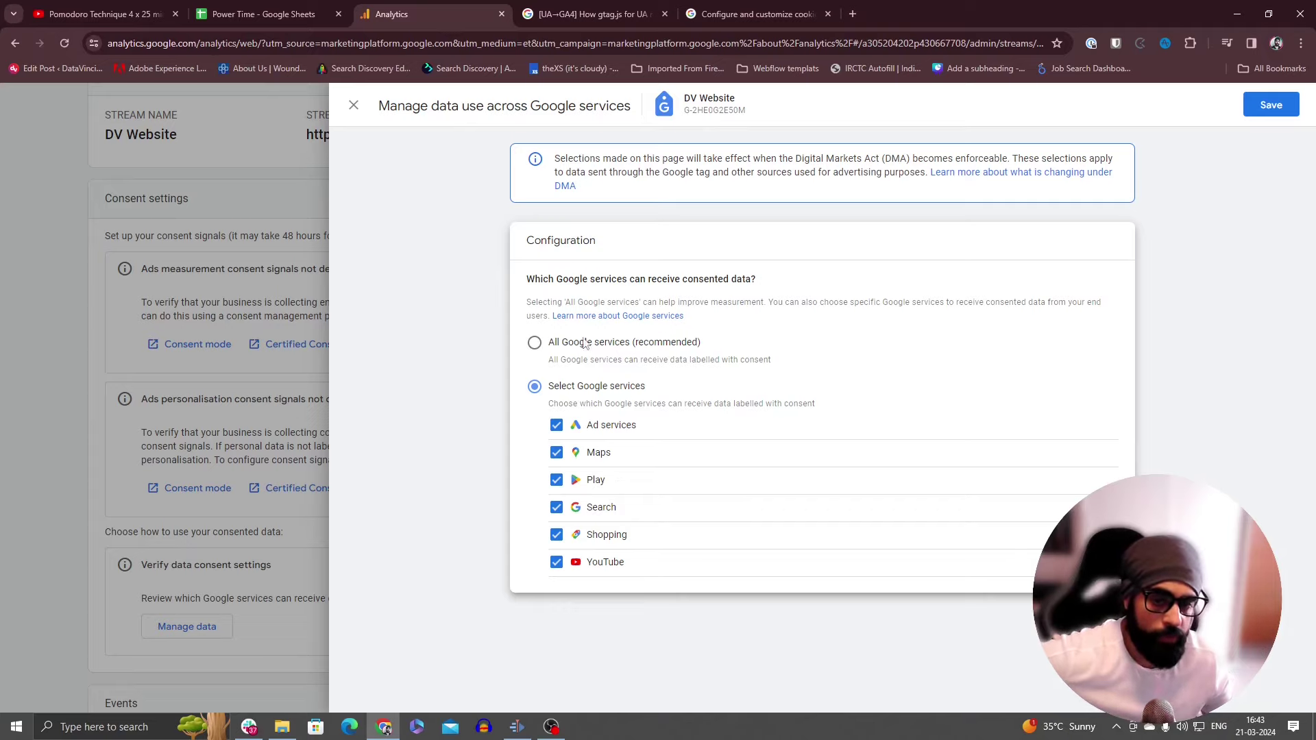
left_click(561, 342)
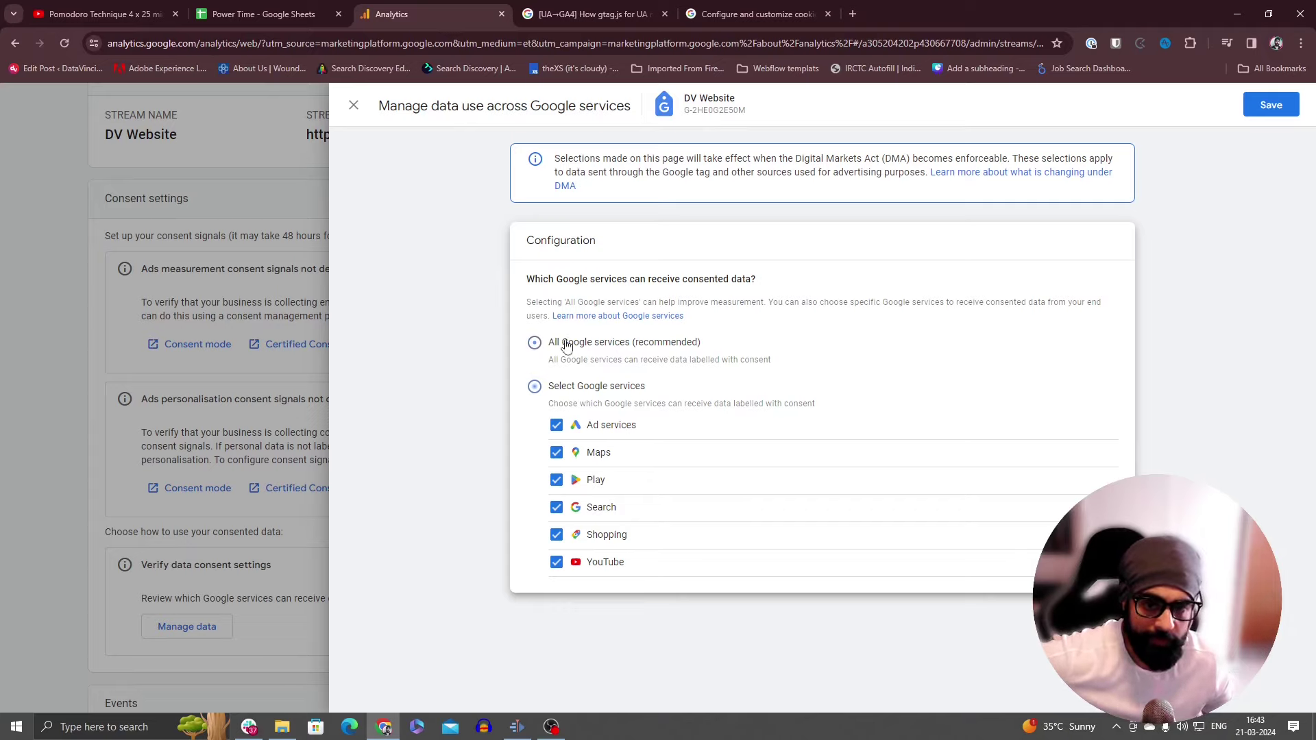
left_click(354, 105)
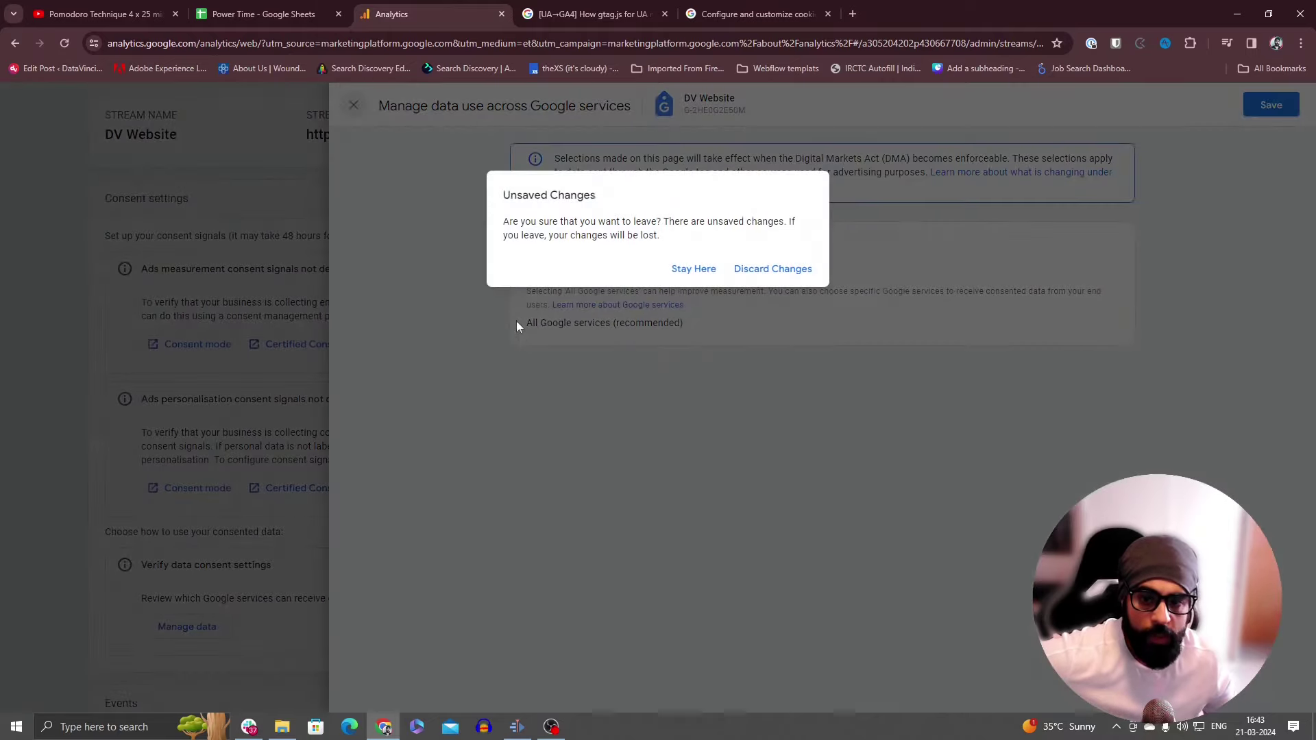
left_click(743, 275)
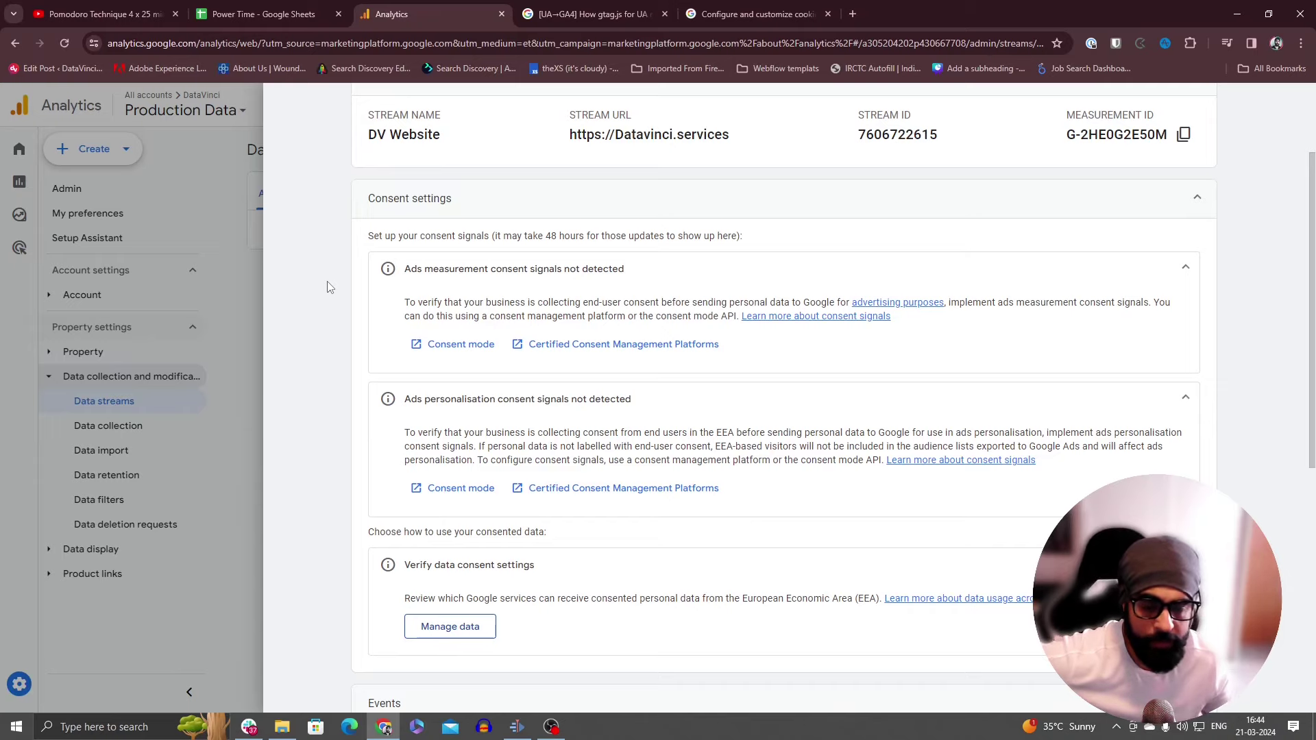
Step: Review the event types in the DV Website stream's enhanced measurement settings and close them without saving
scroll(439, 336, "down", 1)
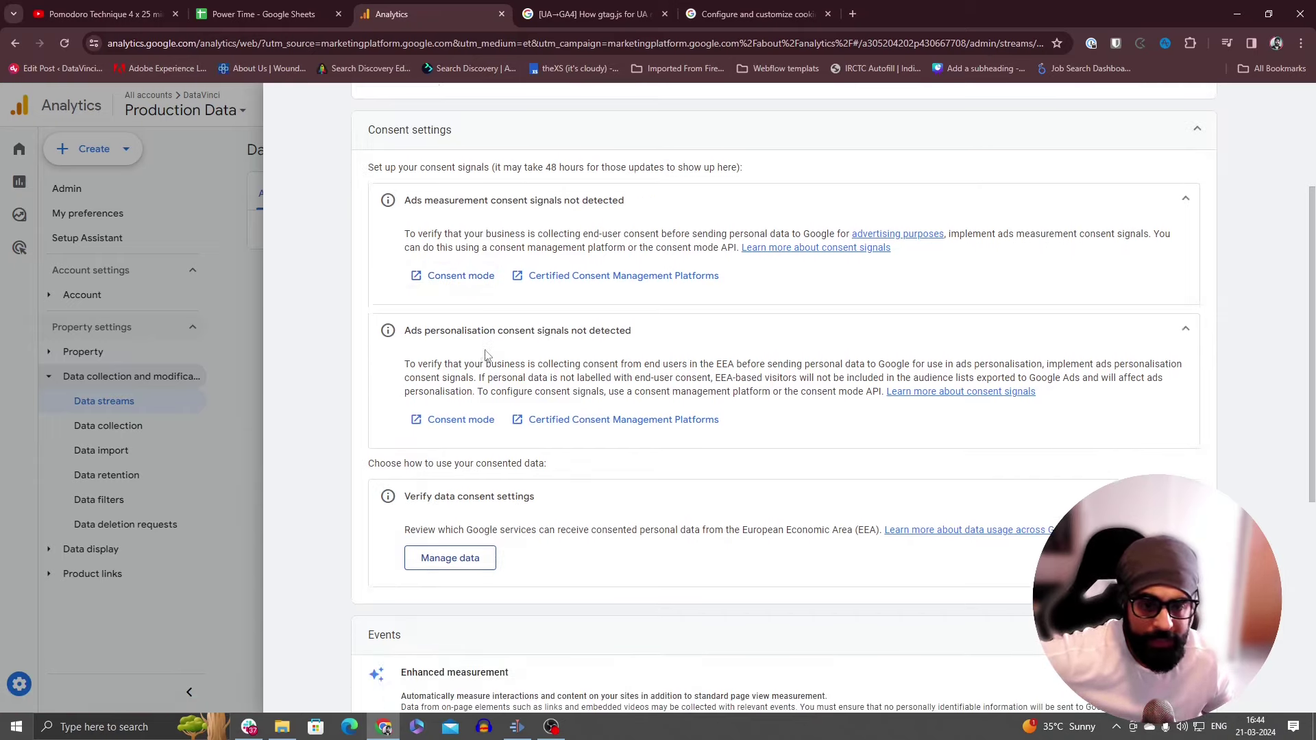
scroll(486, 355, "down", 3)
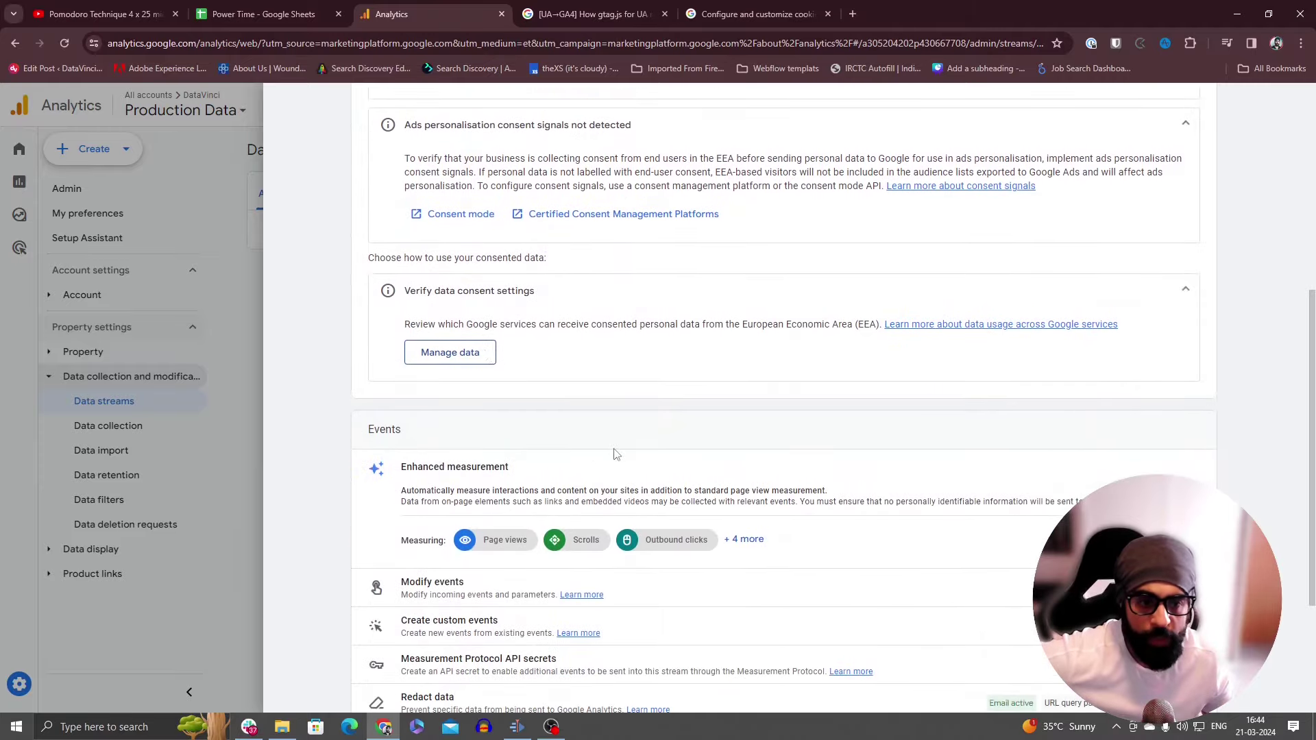
scroll(445, 404, "down", 1)
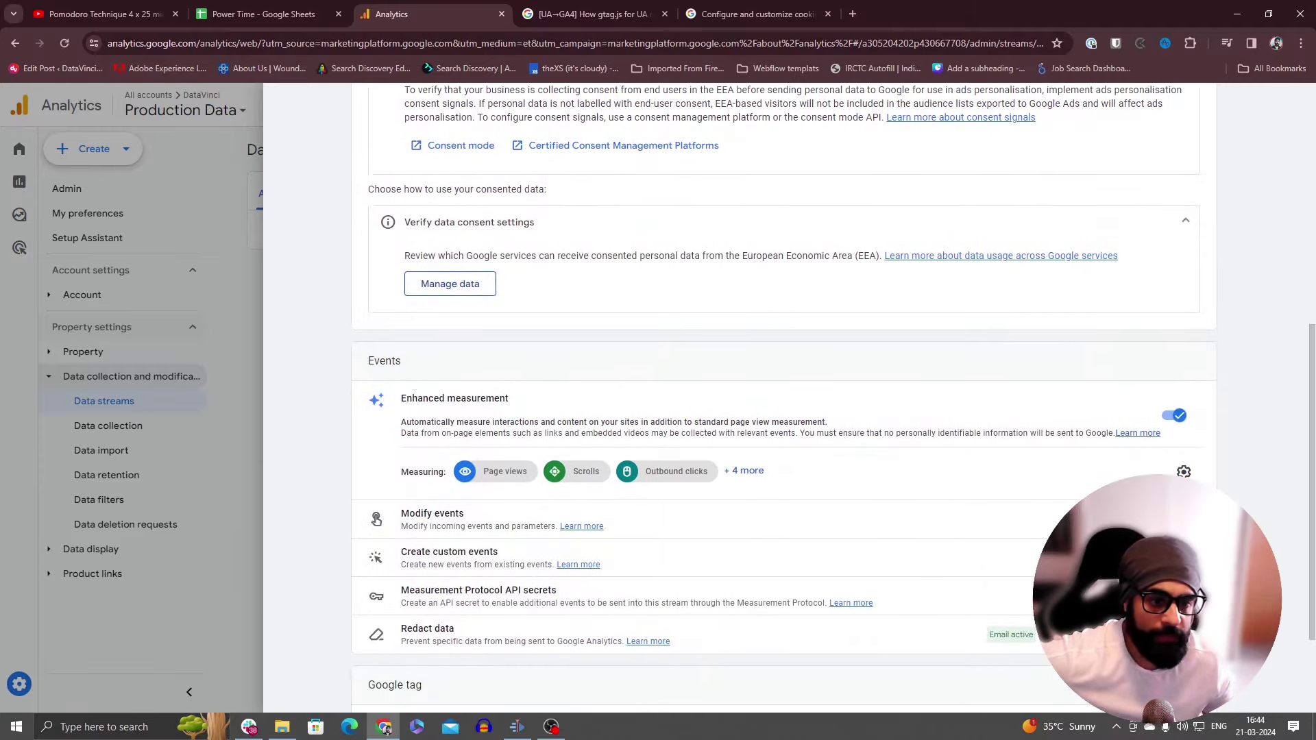
left_click(1183, 471)
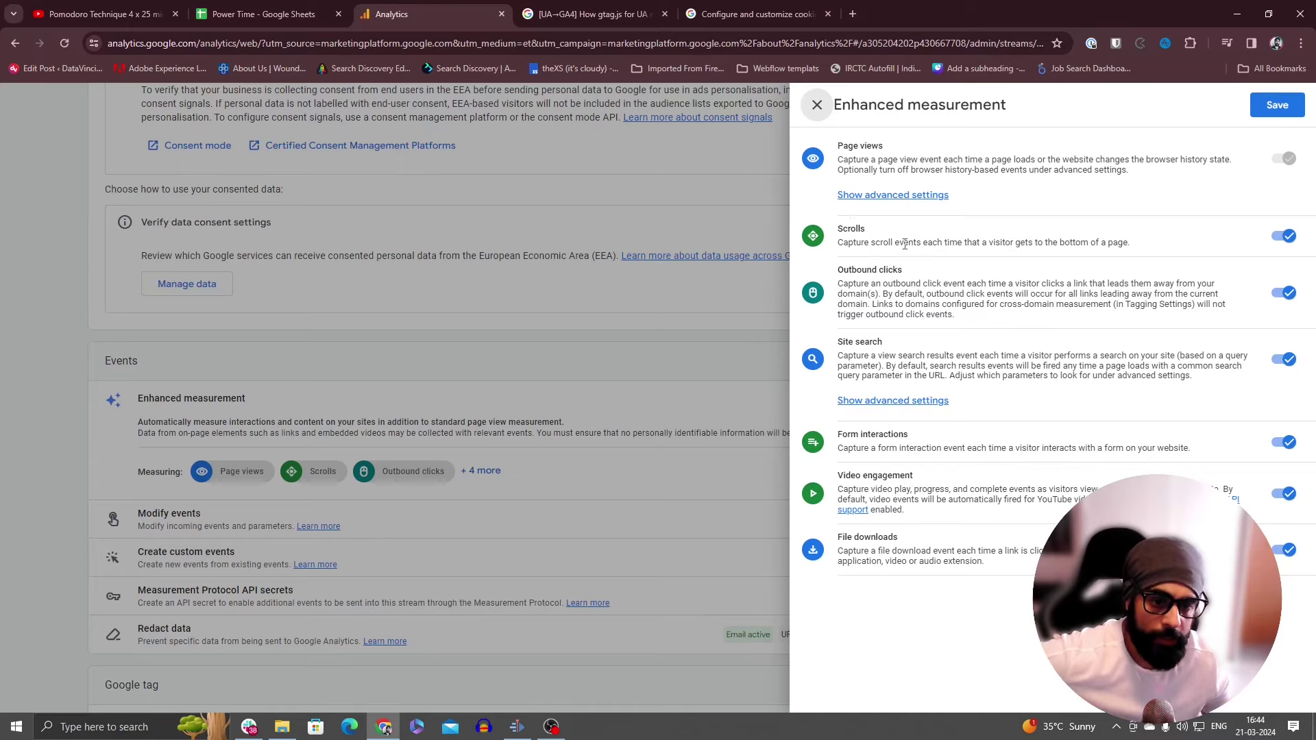
left_click(817, 104)
Step: Close the web stream details, return to Admin and reopen the DV Website stream from the property's data streams
scroll(432, 350, "up", 5)
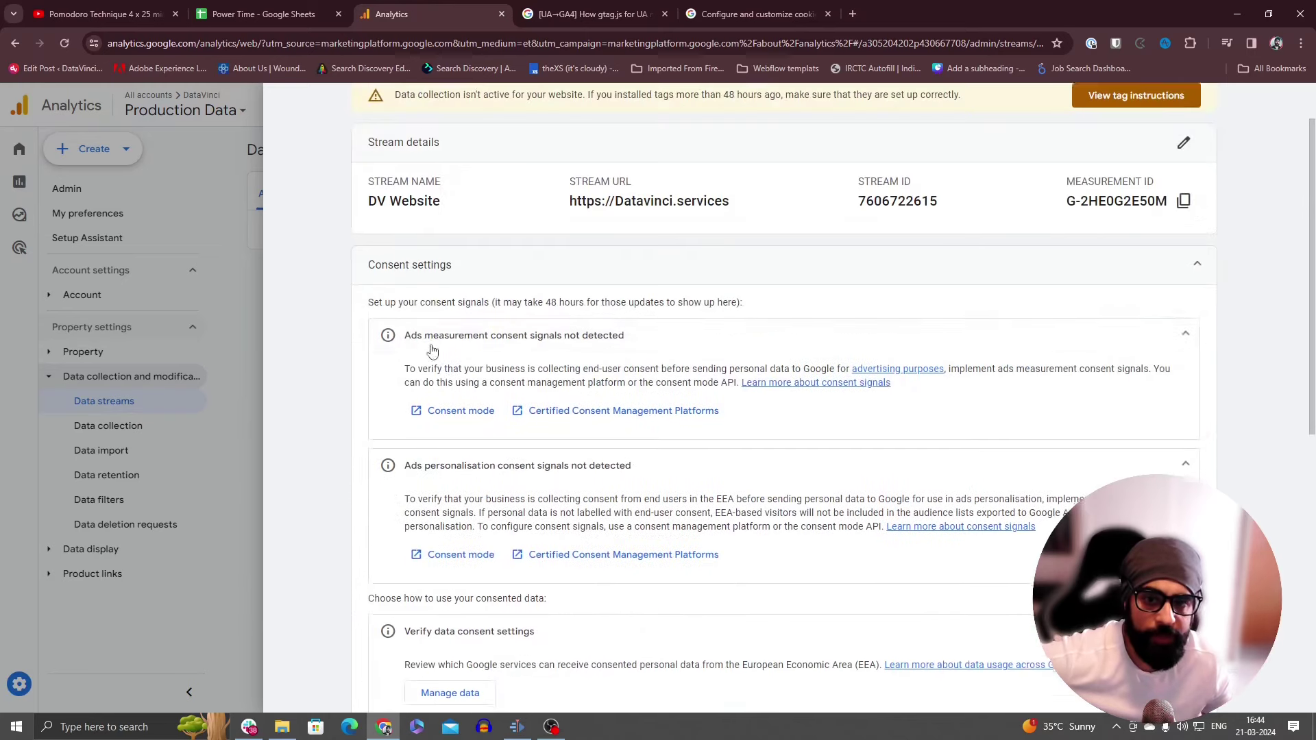
scroll(432, 350, "up", 1)
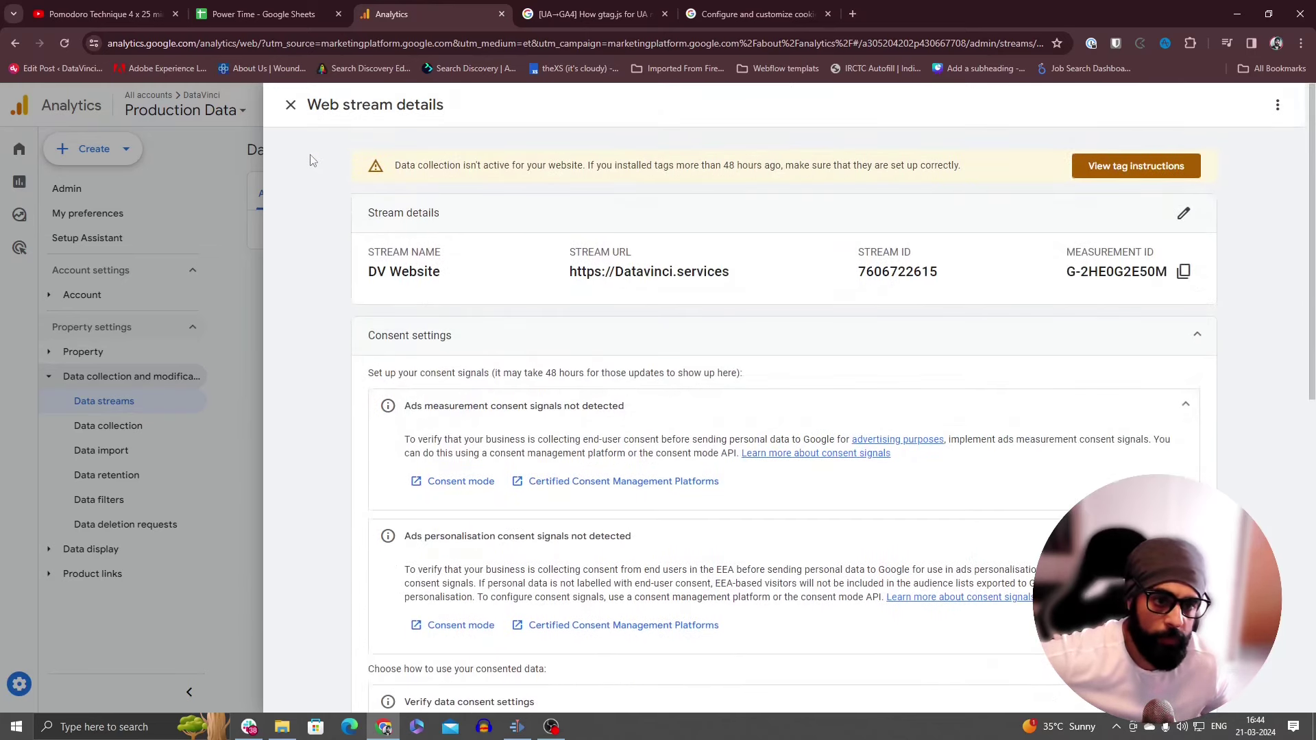
left_click(290, 106)
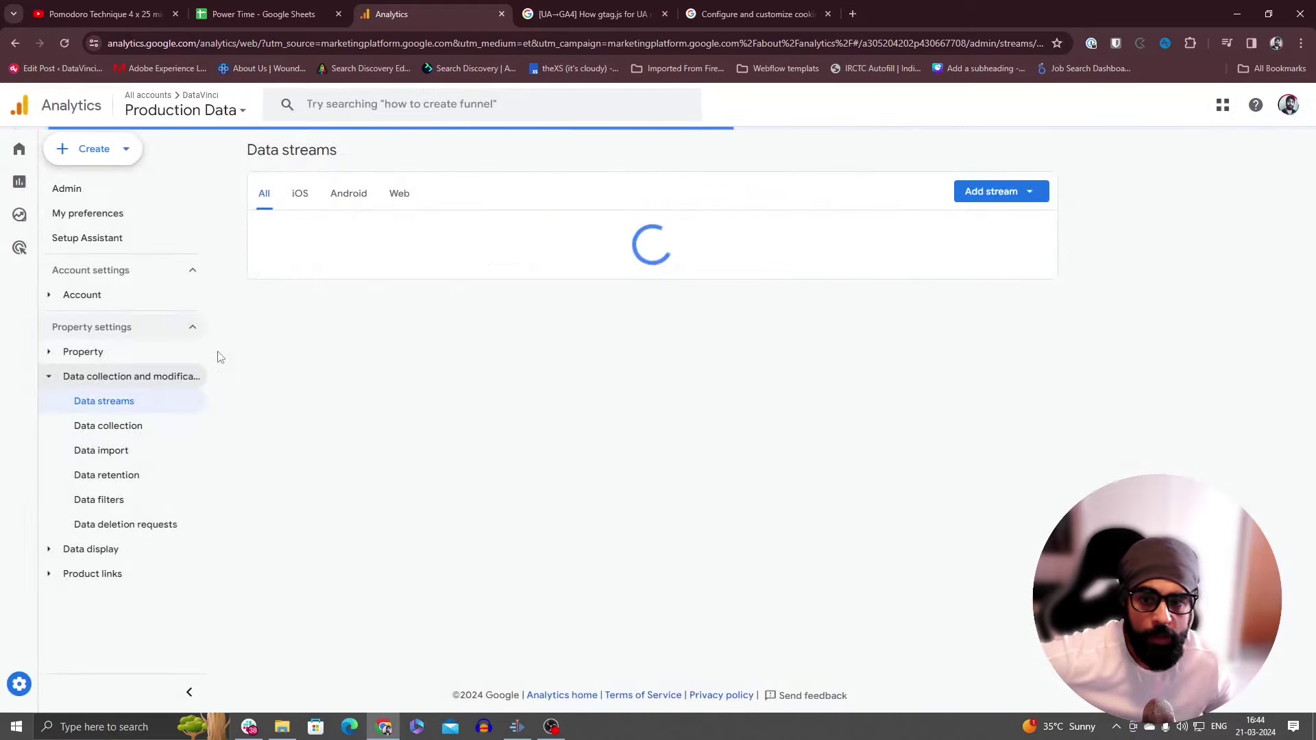
left_click(46, 681)
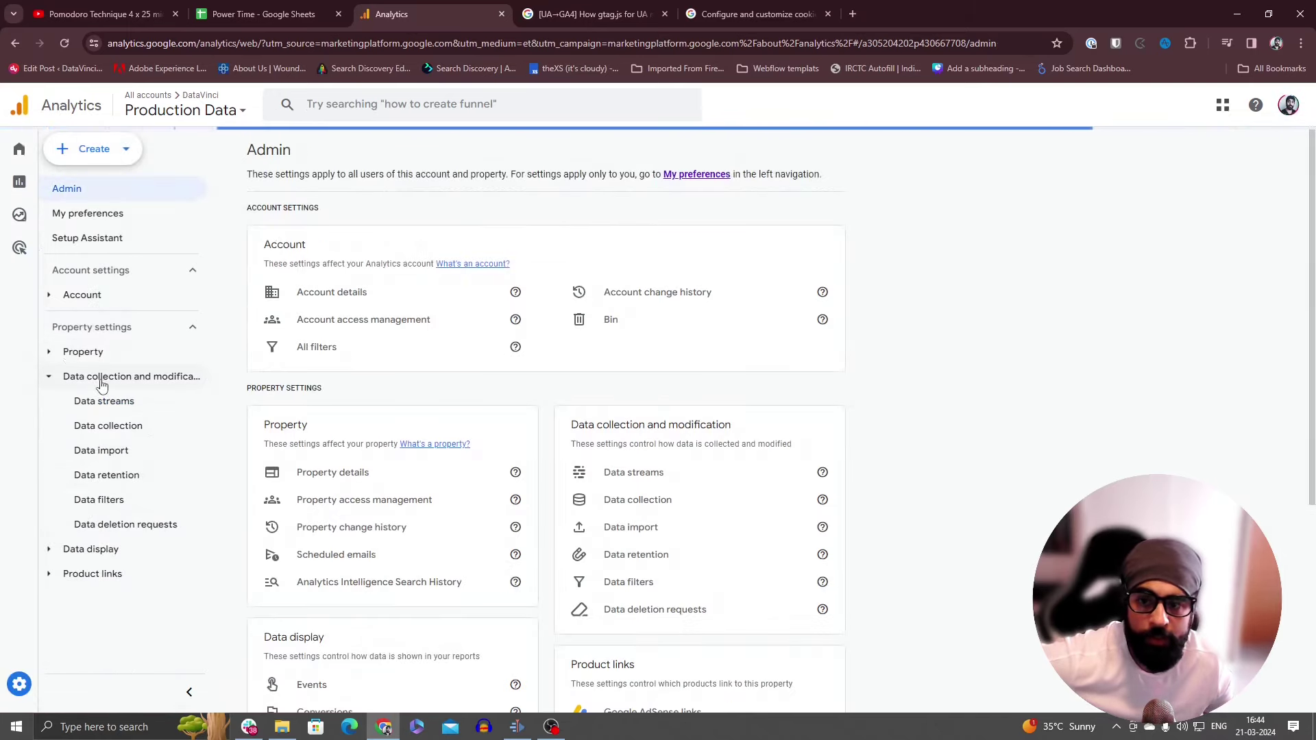
left_click(131, 407)
left_click(455, 229)
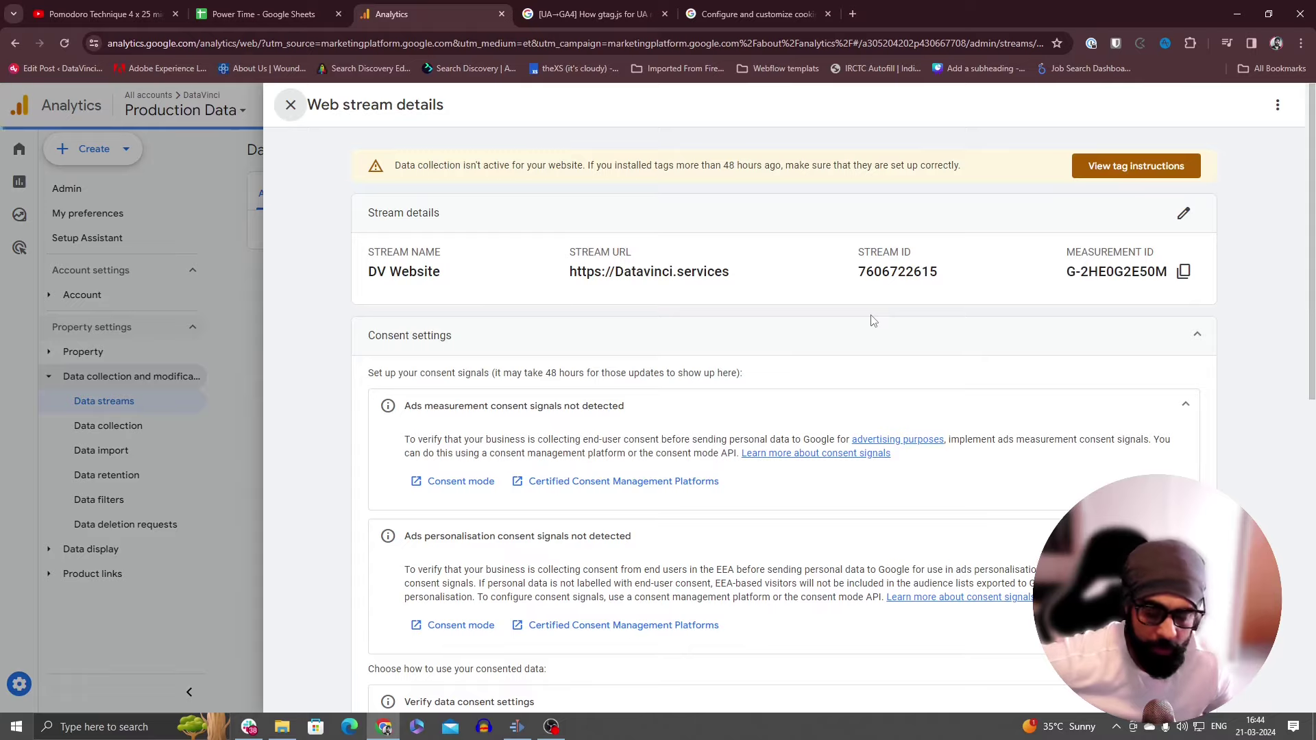
Step: Examine the stream's event options and its Redact data settings for email and URL query parameters, leaving them as they are
scroll(885, 329, "down", 5)
scroll(890, 323, "down", 4)
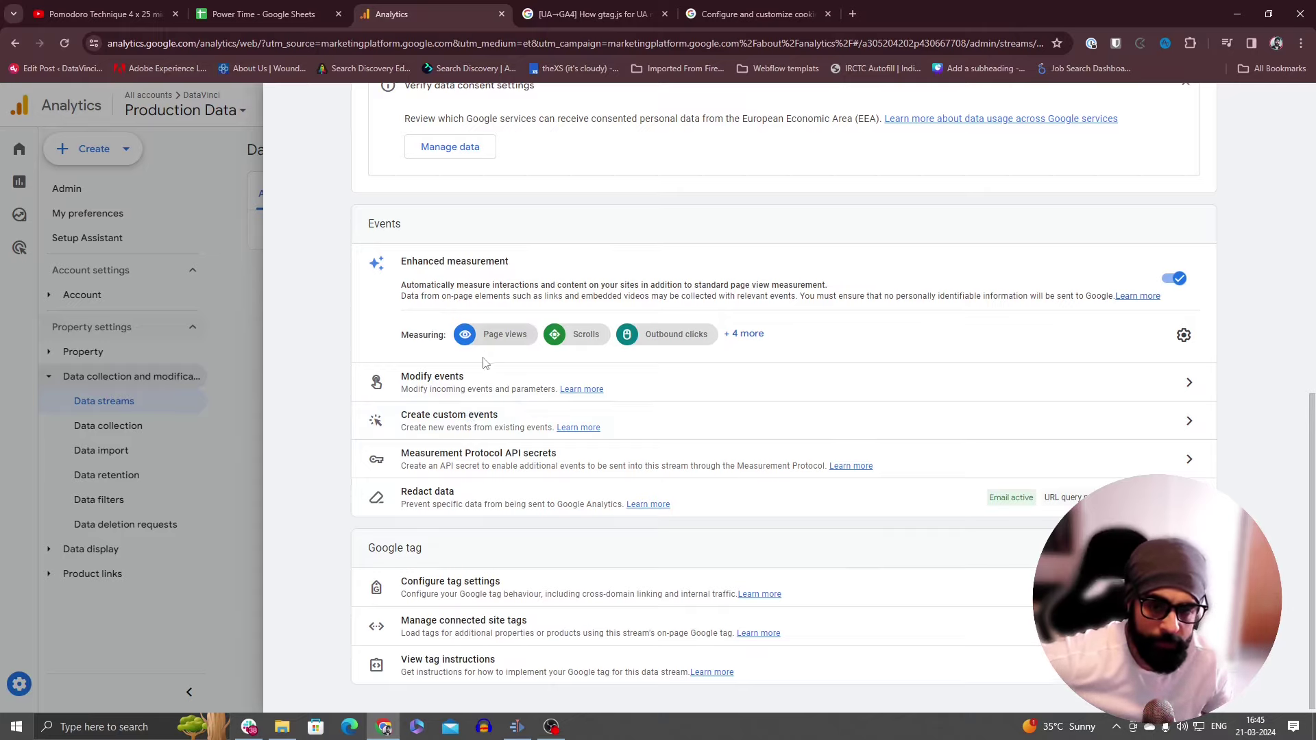
scroll(487, 363, "down", 1)
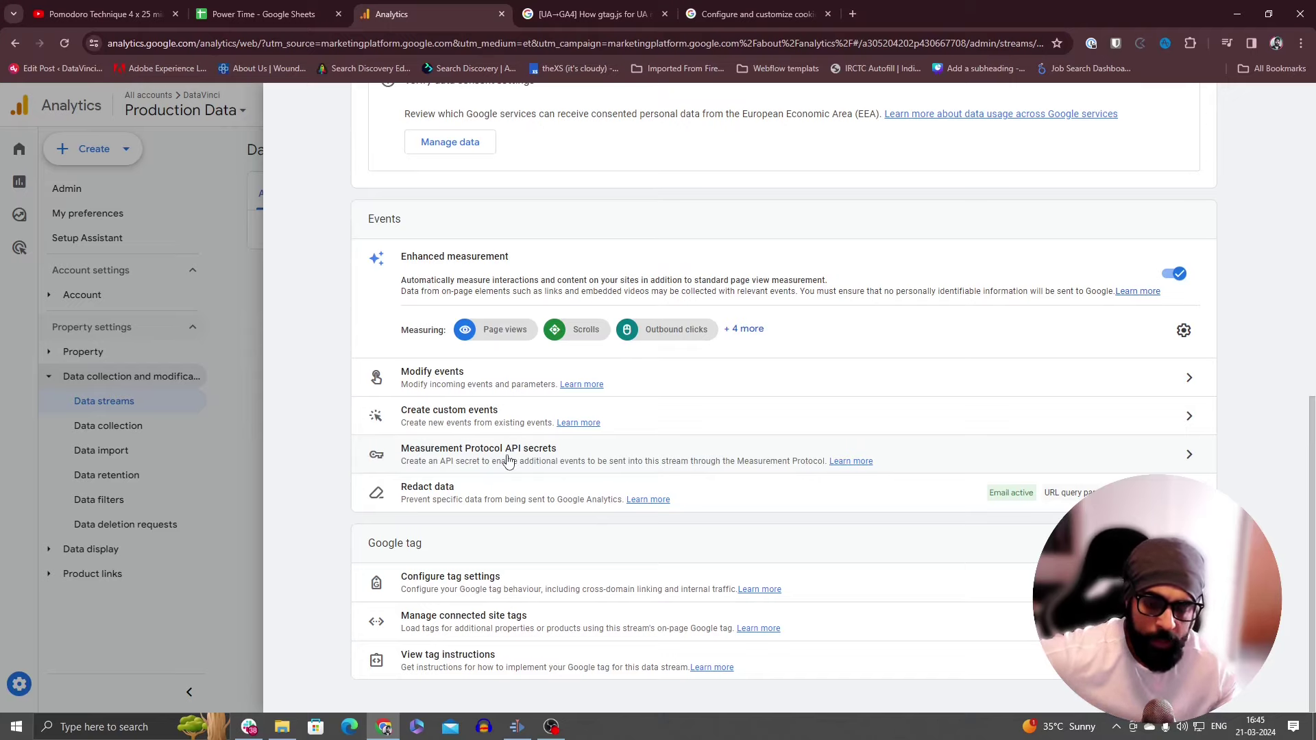
left_click(484, 486)
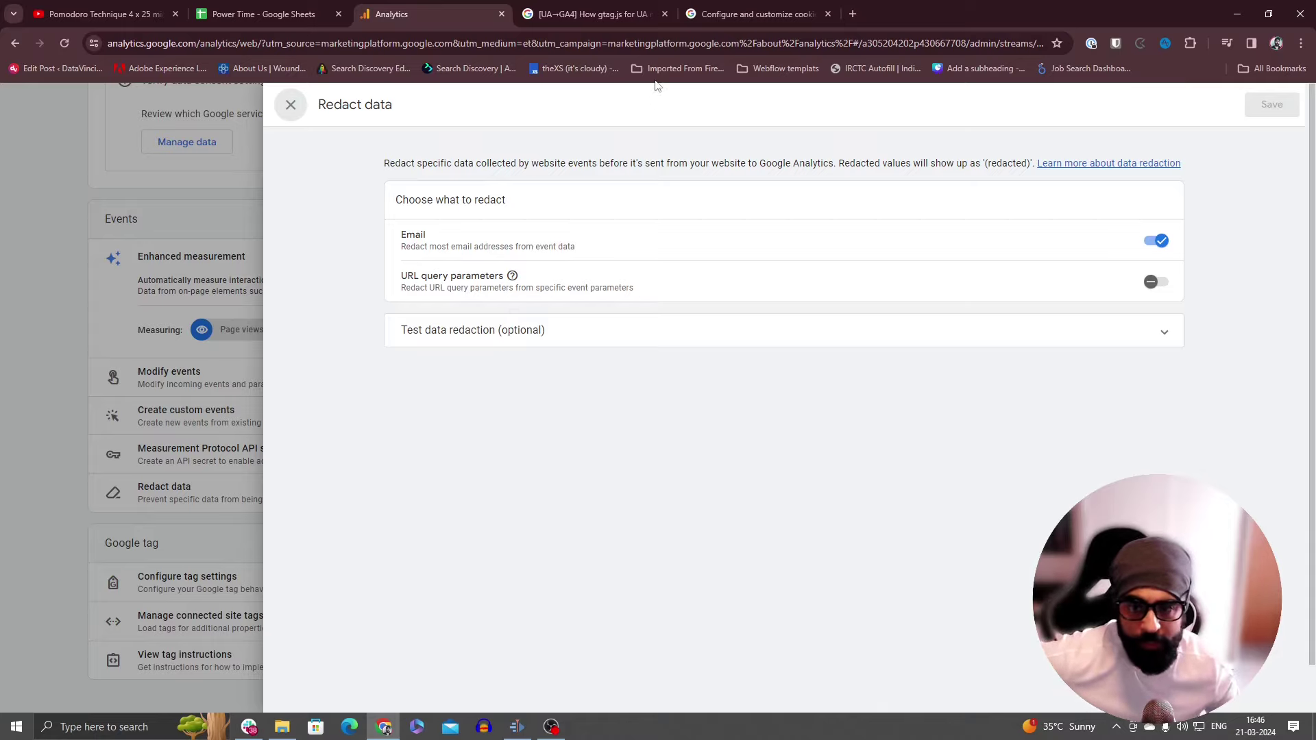
left_click(291, 104)
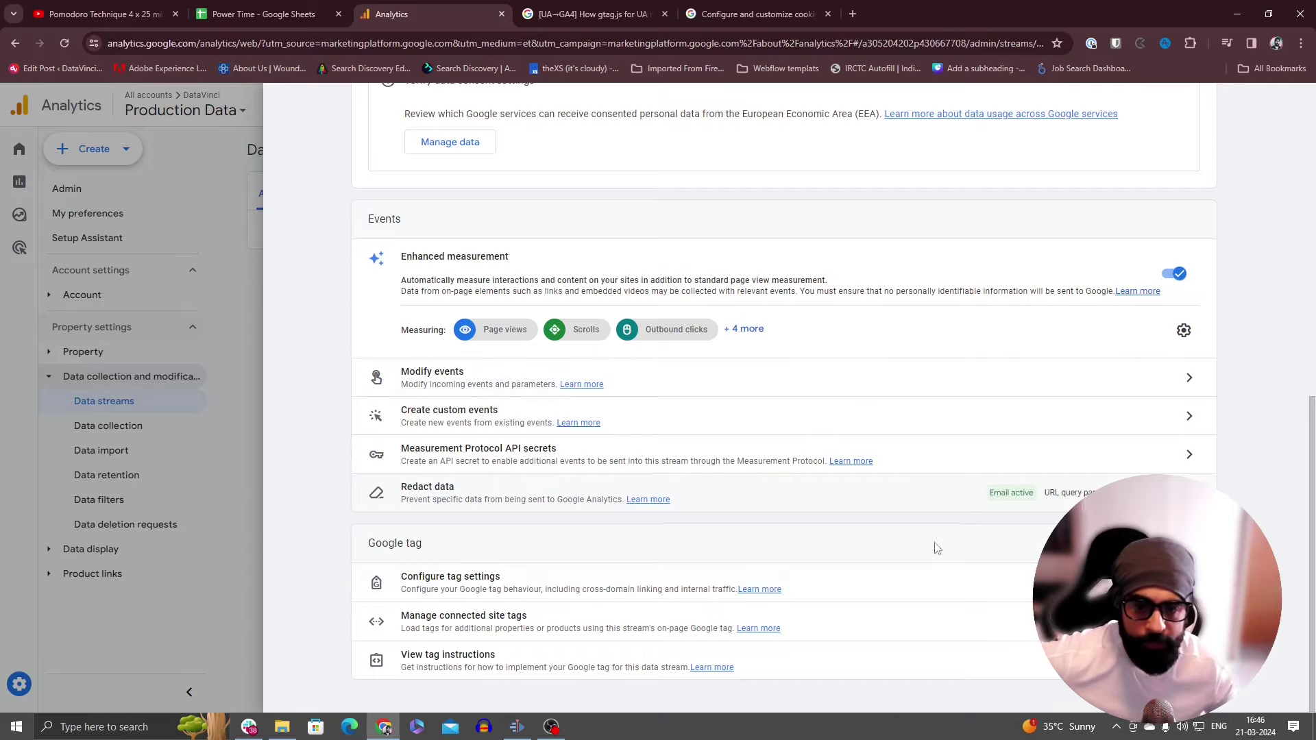
Step: Open the DV Website Google tag's settings and review its automatic event detection options
left_click(896, 581)
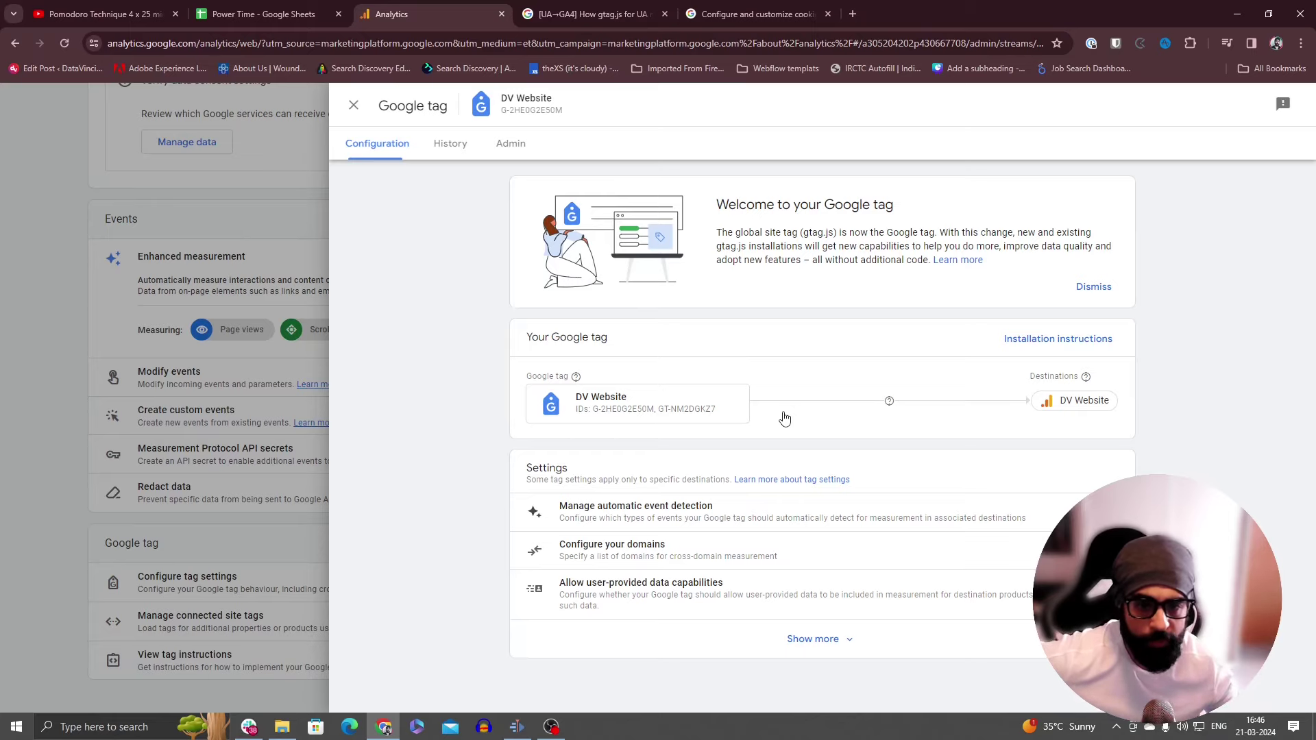
left_click(805, 510)
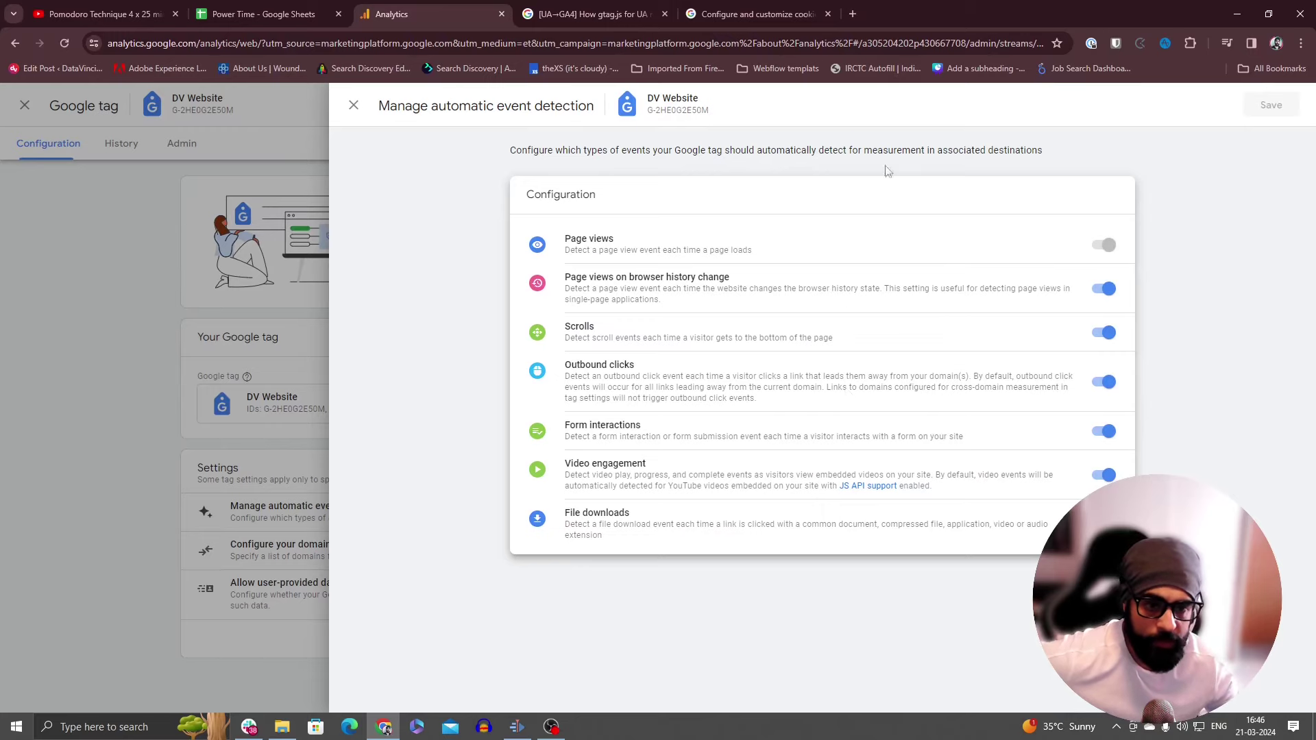
left_click(354, 105)
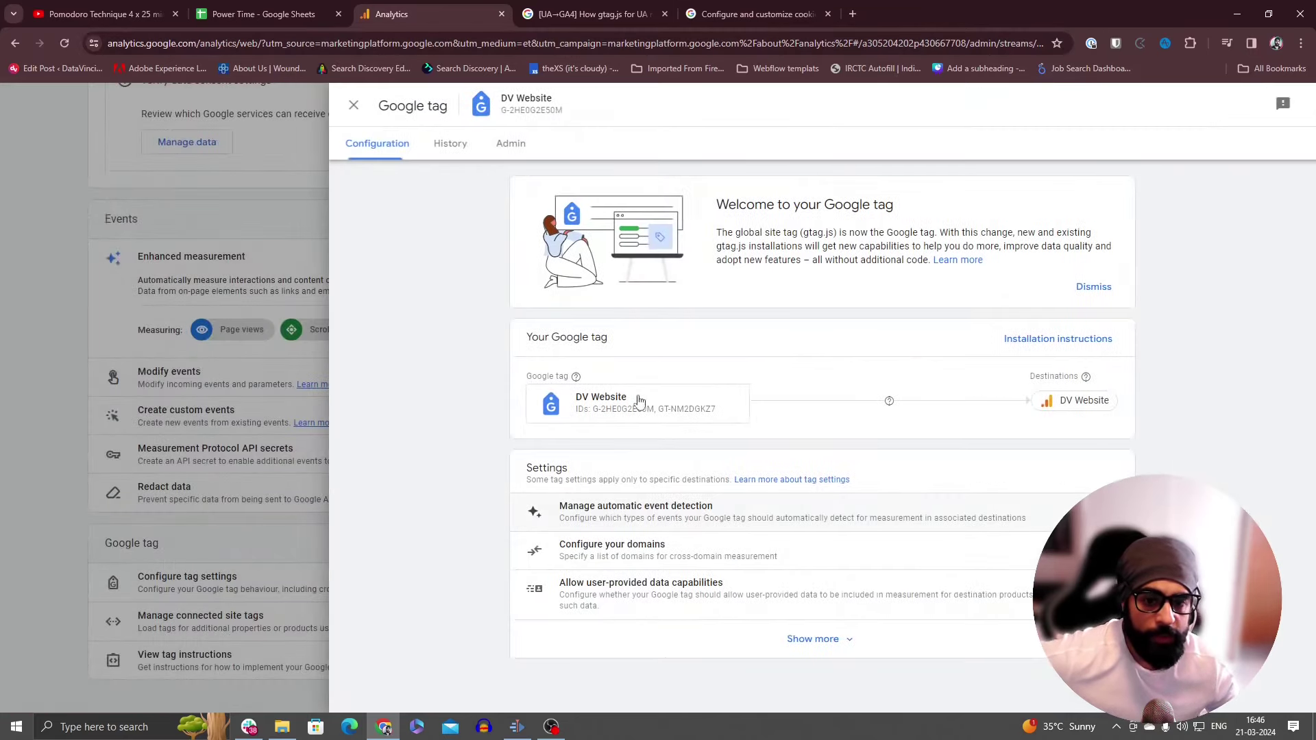
Step: Review the Google tag's cross-domain linking configuration and its user-provided data capabilities without changing either
left_click(911, 563)
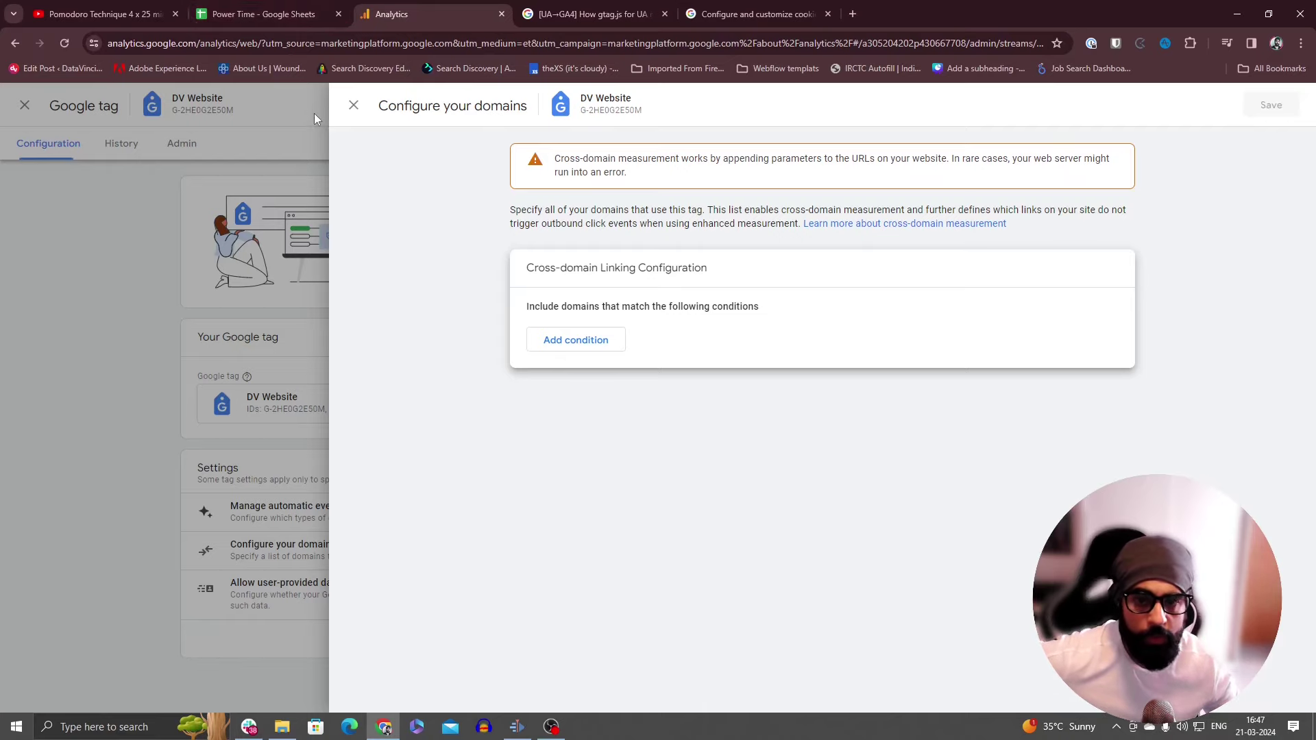
left_click(354, 106)
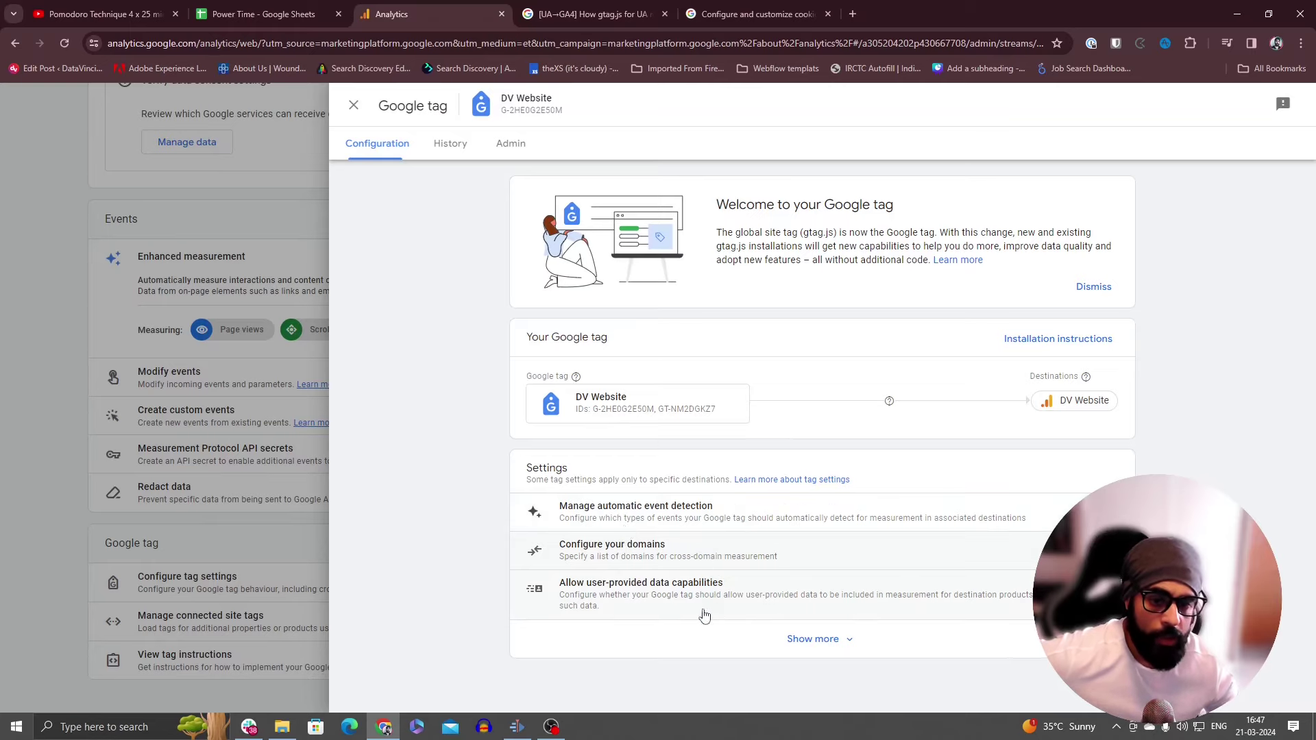
left_click(648, 599)
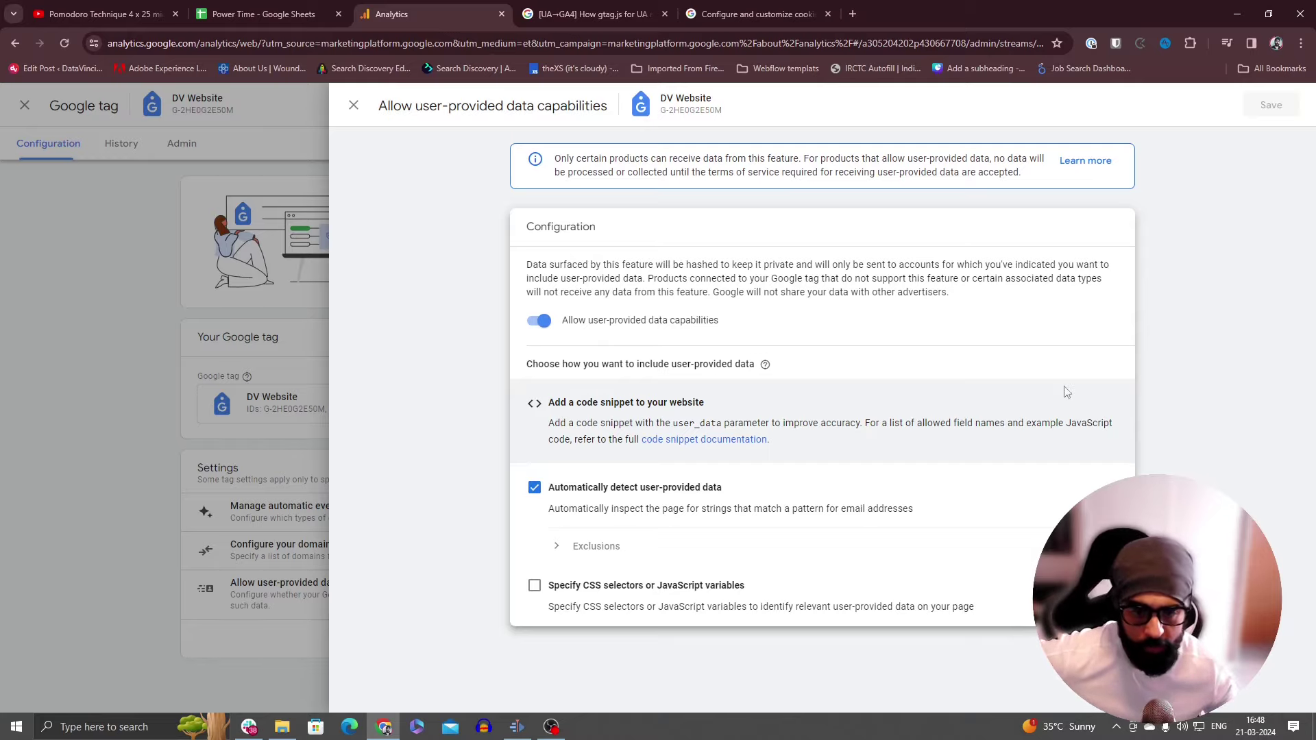
left_click(352, 108)
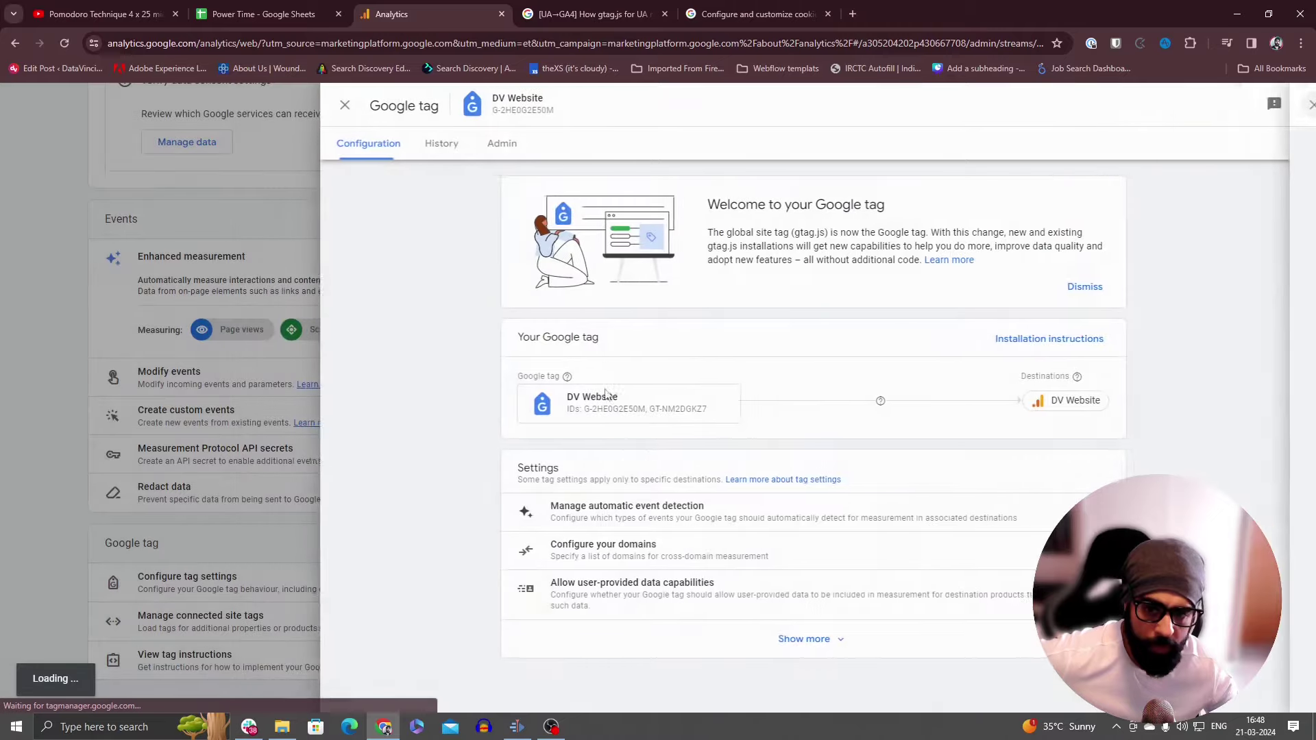
Step: Expand the full list of Google tag settings and review the conditions for listing unwanted referrals without adding one
left_click(795, 639)
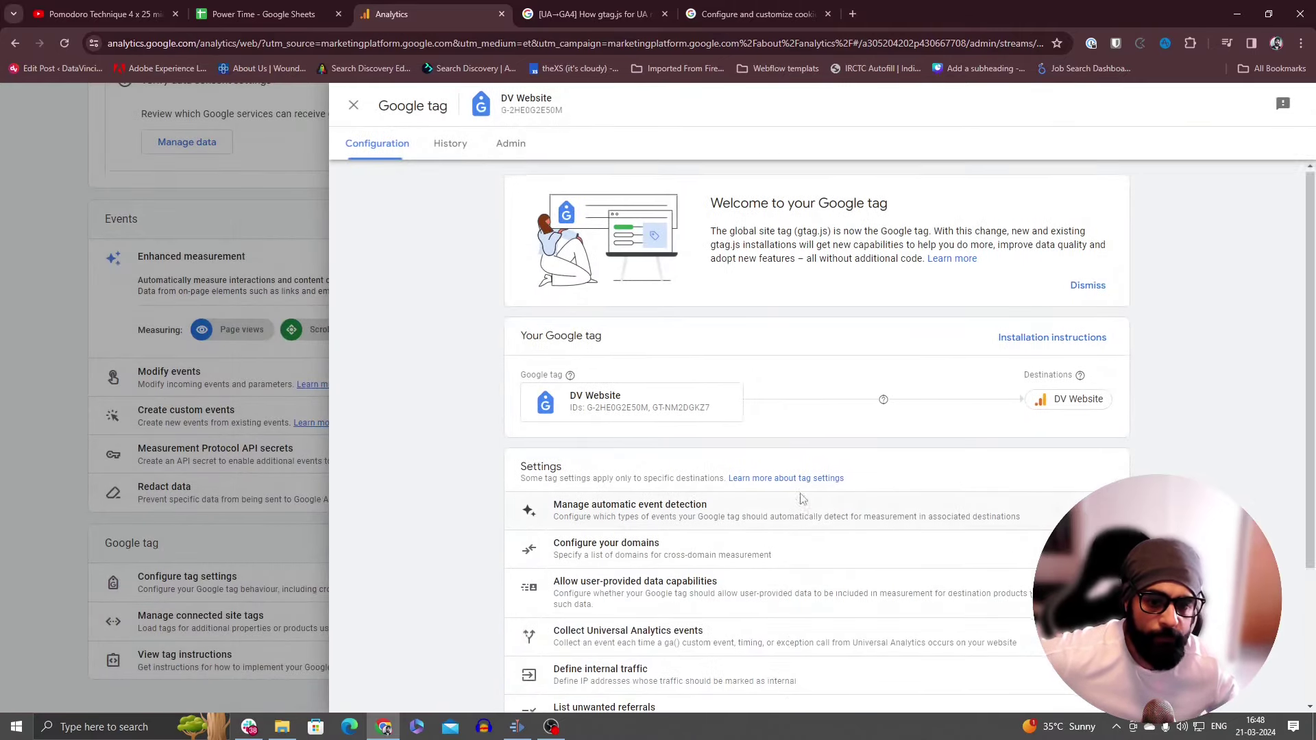
scroll(781, 604, "down", 3)
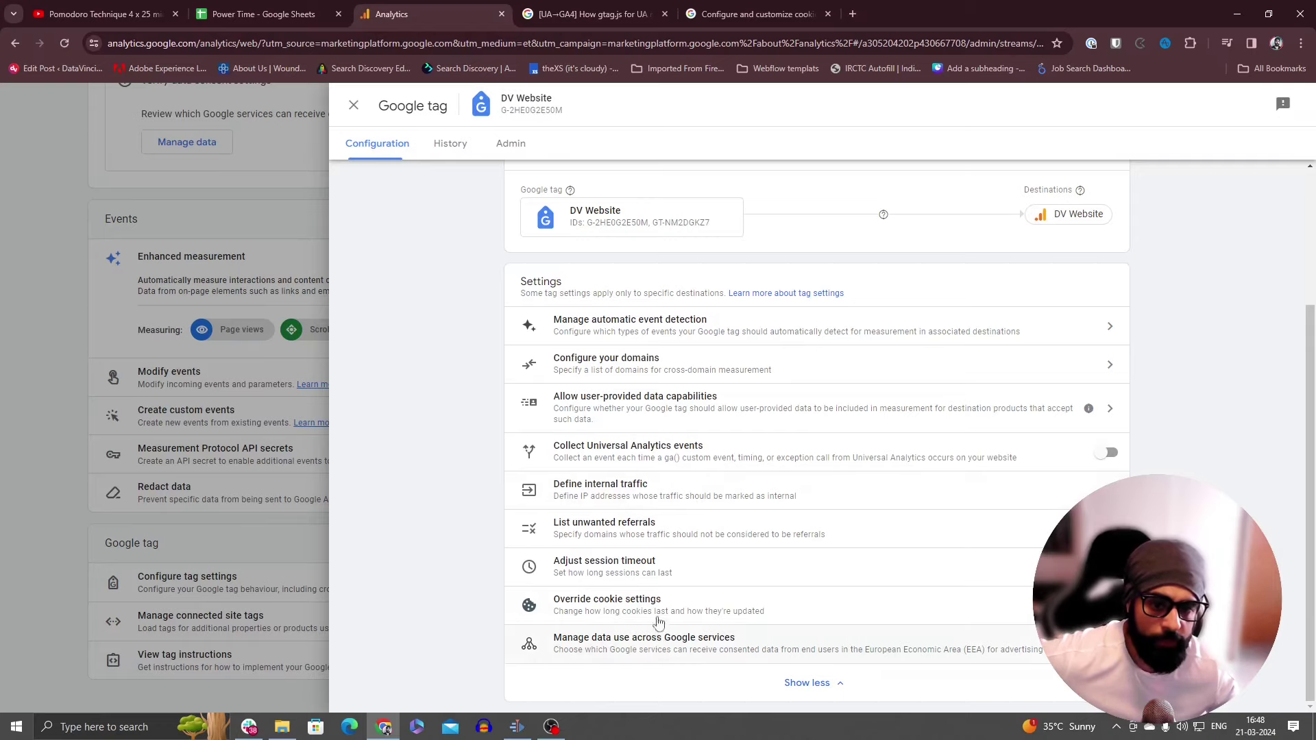
left_click(645, 534)
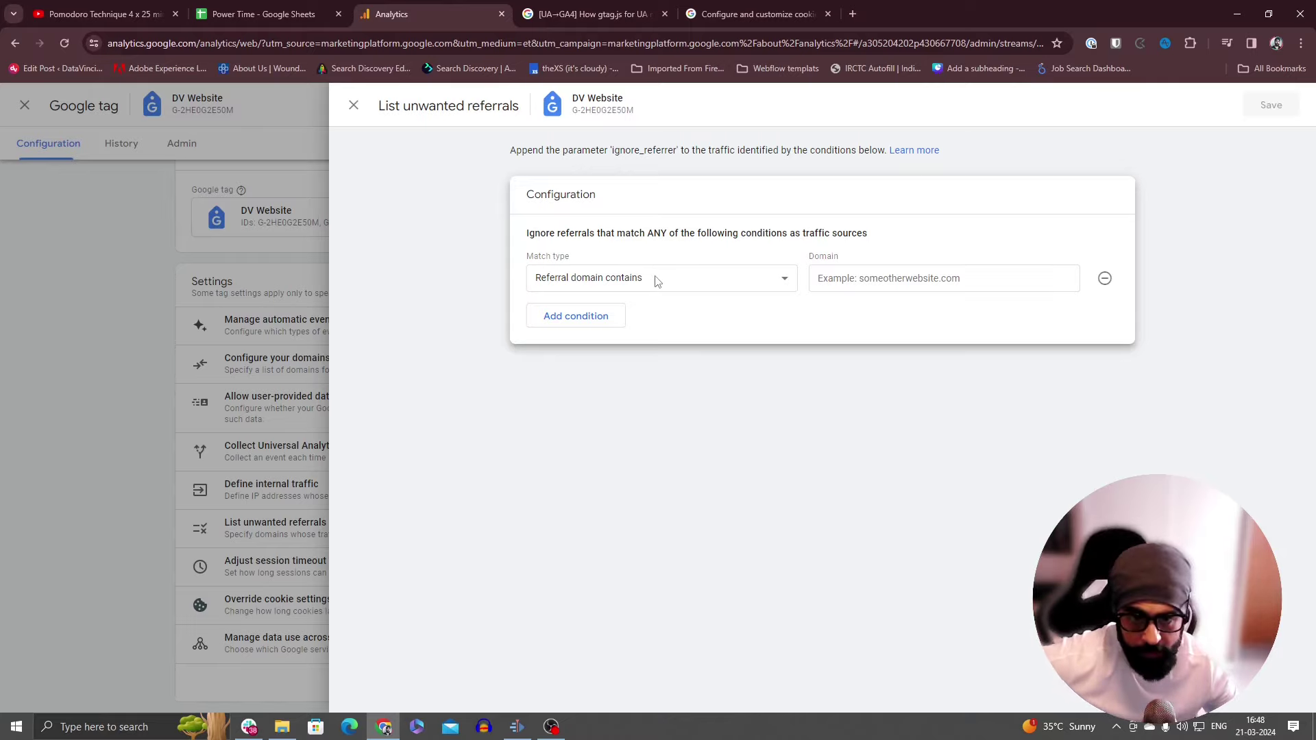
left_click(851, 280)
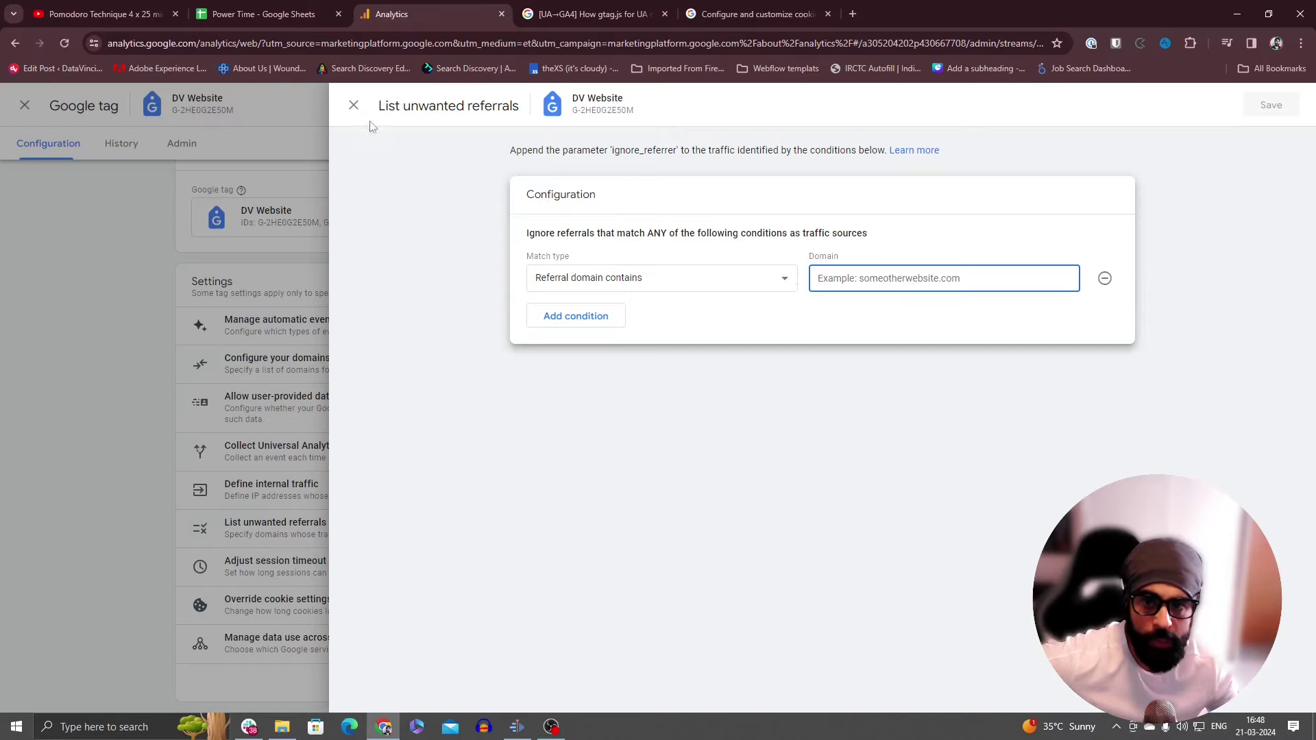
left_click(349, 108)
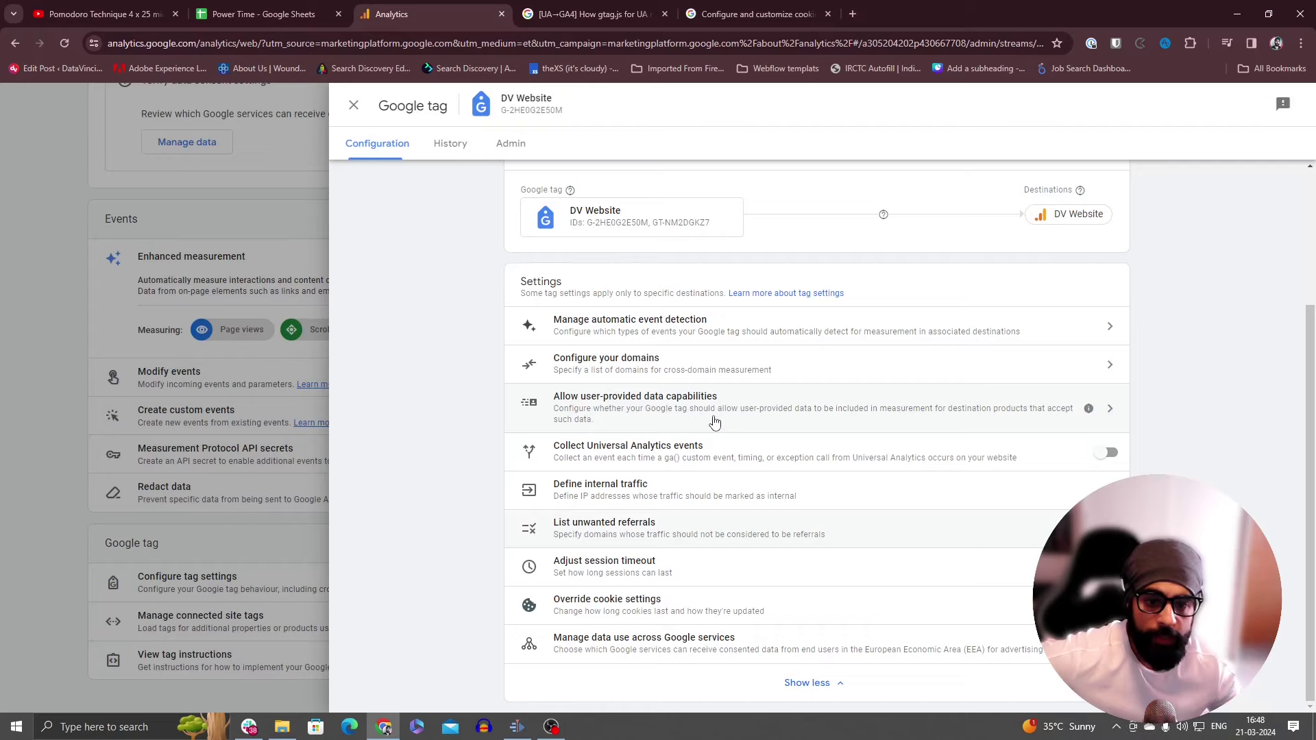
Step: Review the Google tag's internal traffic rules and its session timeout and engaged-session timer settings, leaving both as they are
left_click(787, 506)
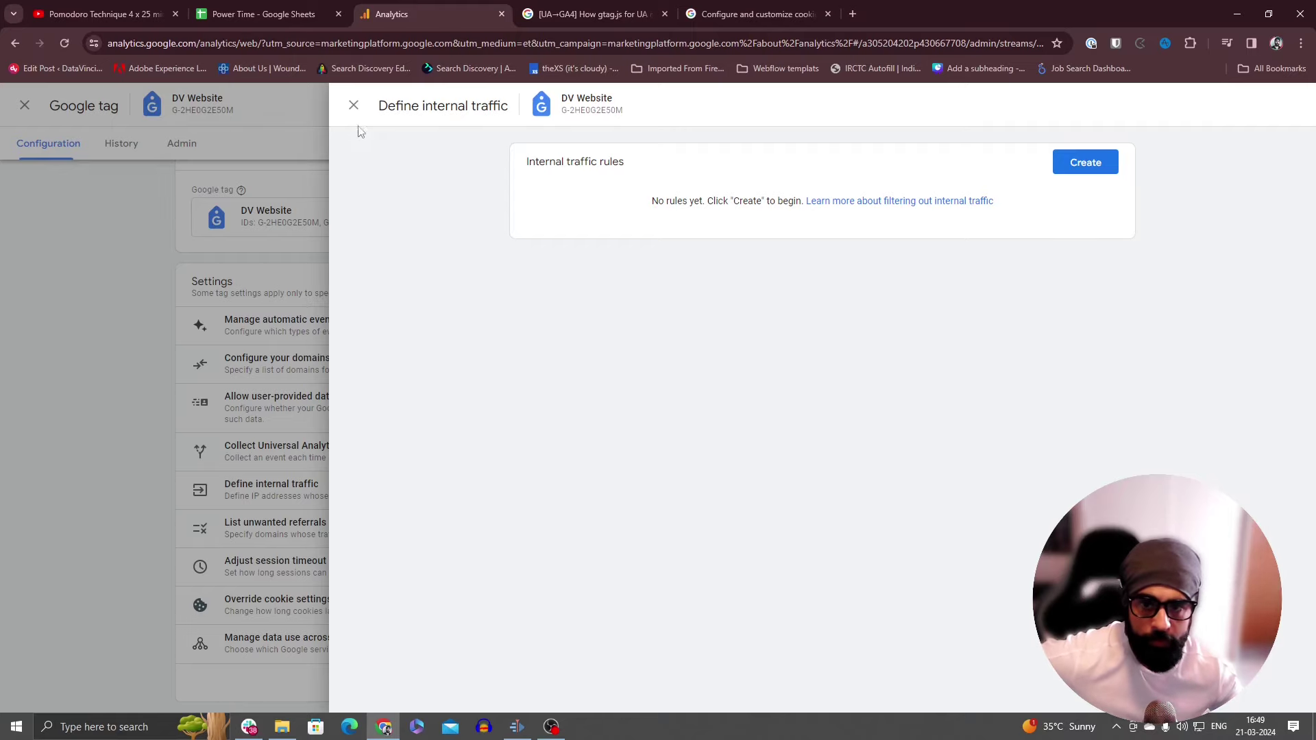
left_click(354, 105)
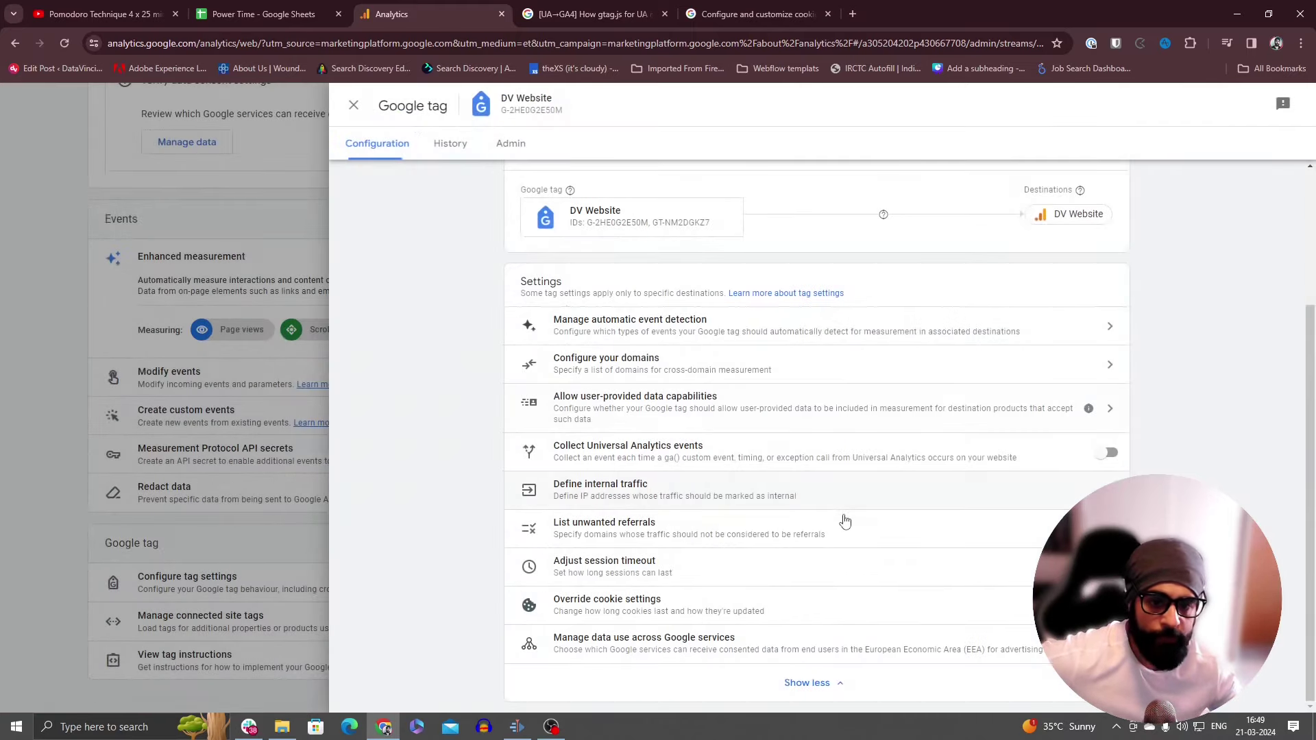
left_click(820, 576)
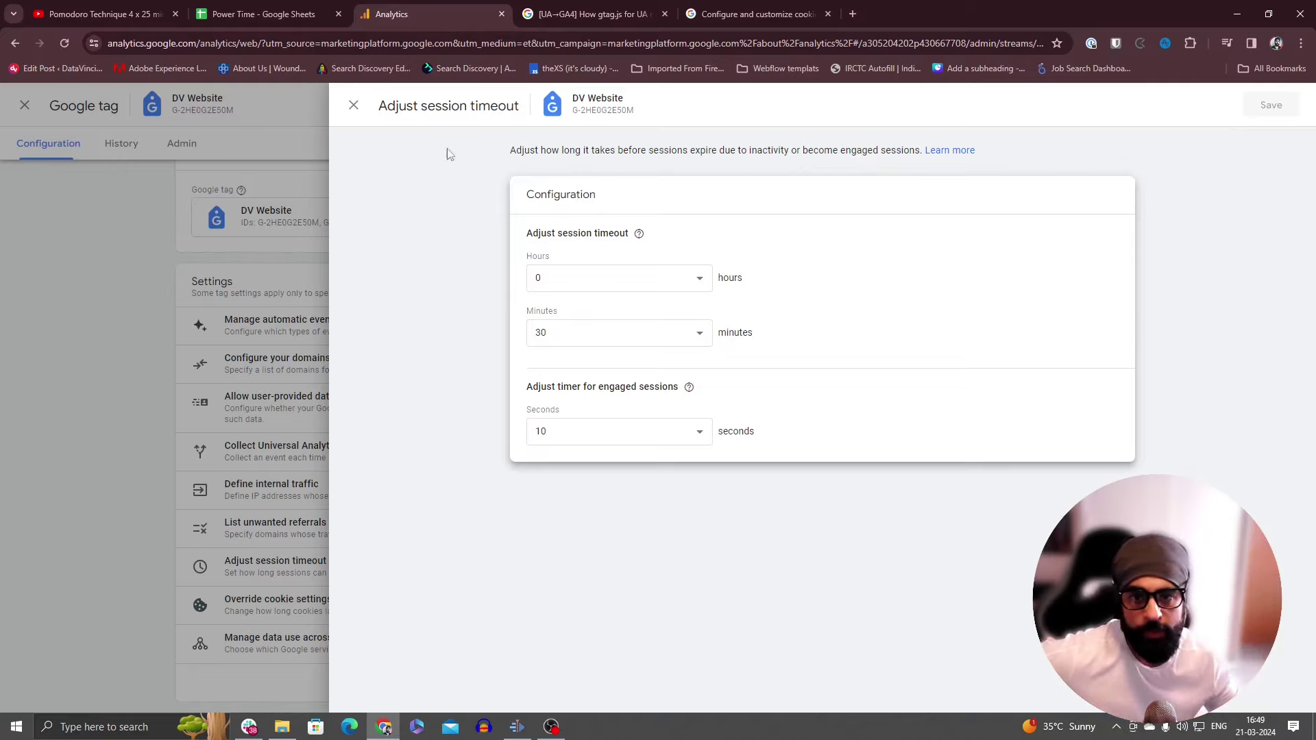
left_click(351, 129)
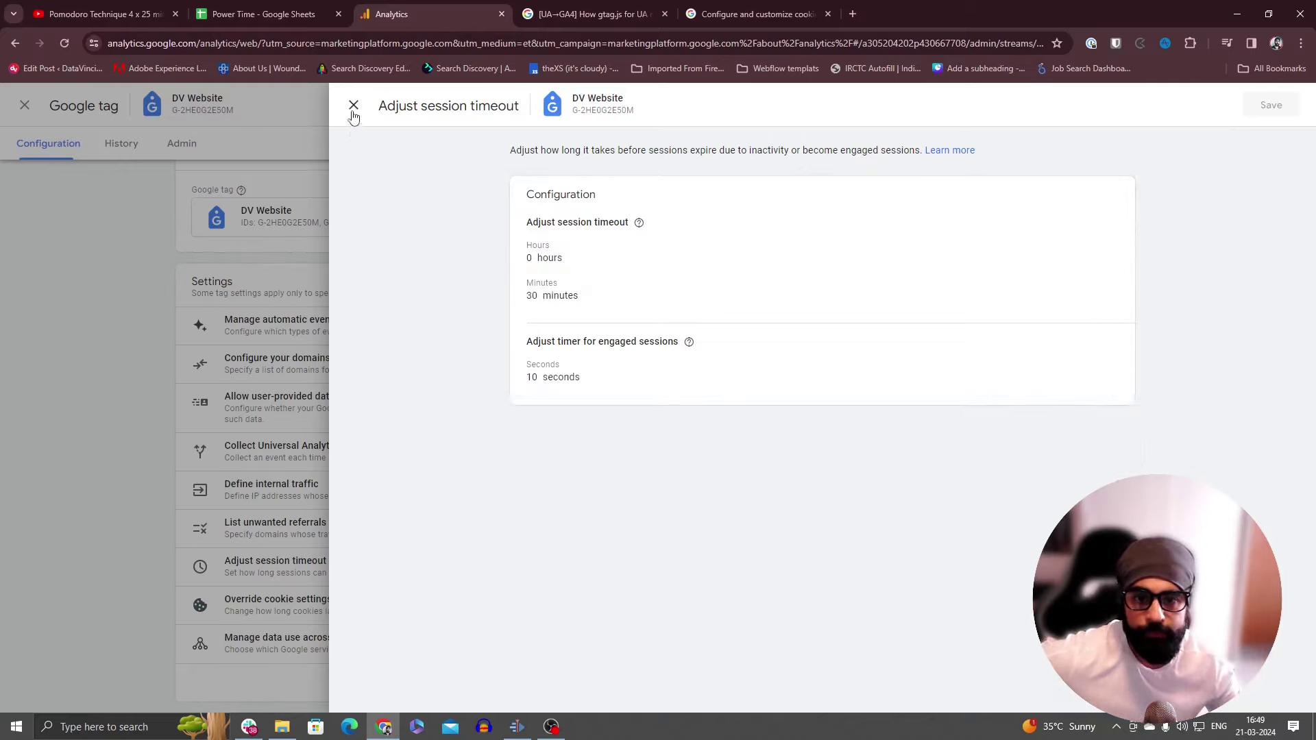
Step: Reopen the Google tag's session timeout settings and review the timeout and engaged-session timer fields without changing them
left_click(354, 105)
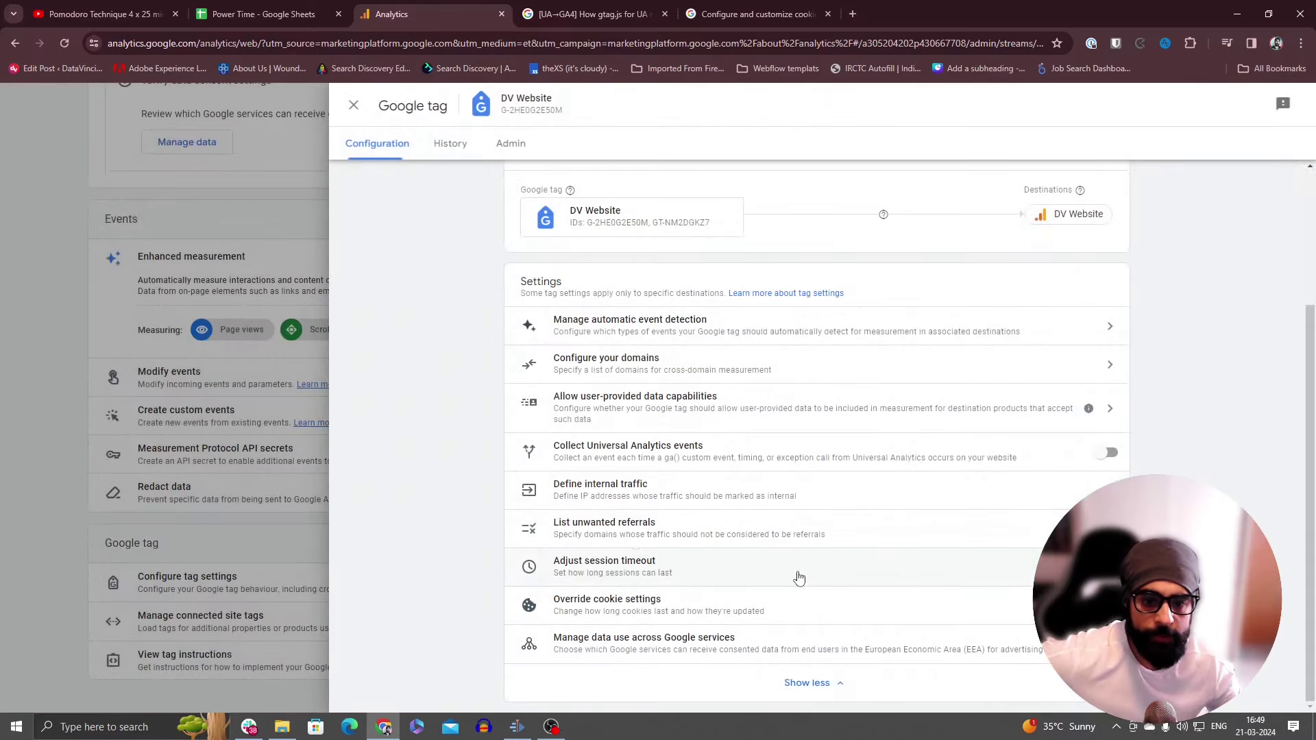
left_click(698, 573)
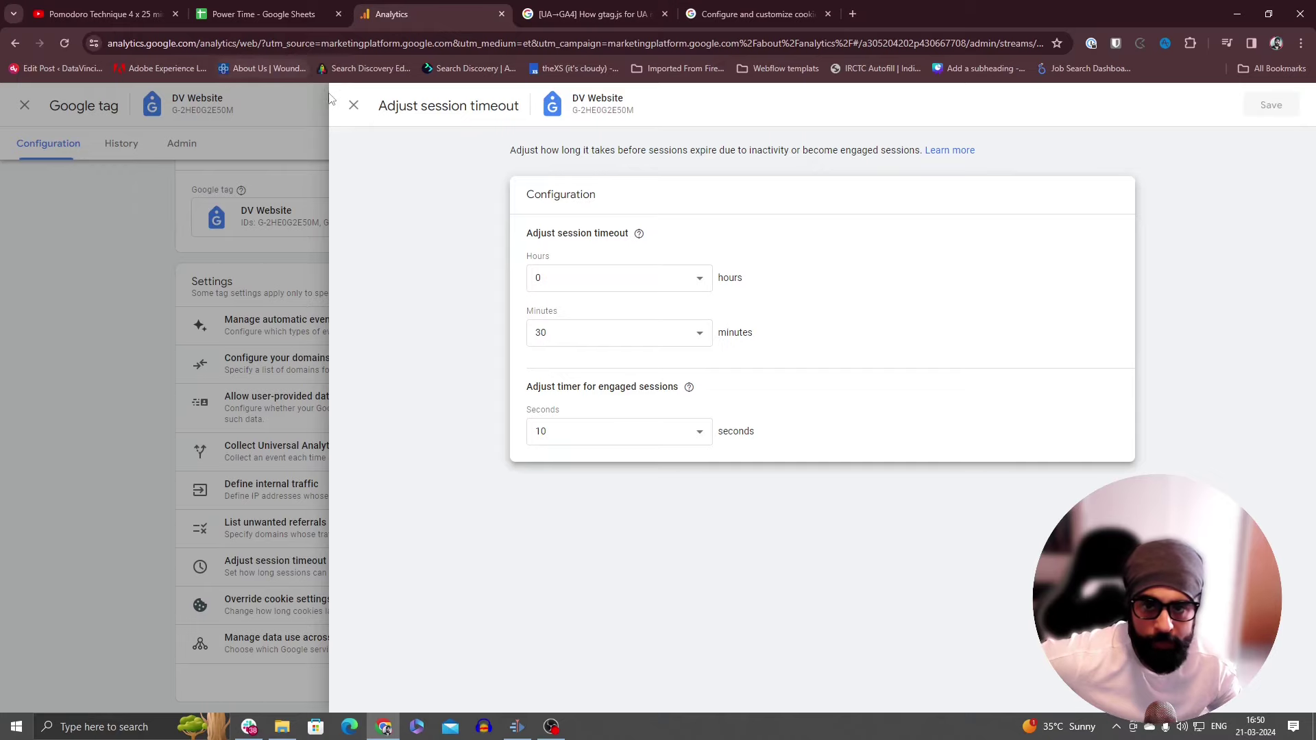
left_click(351, 104)
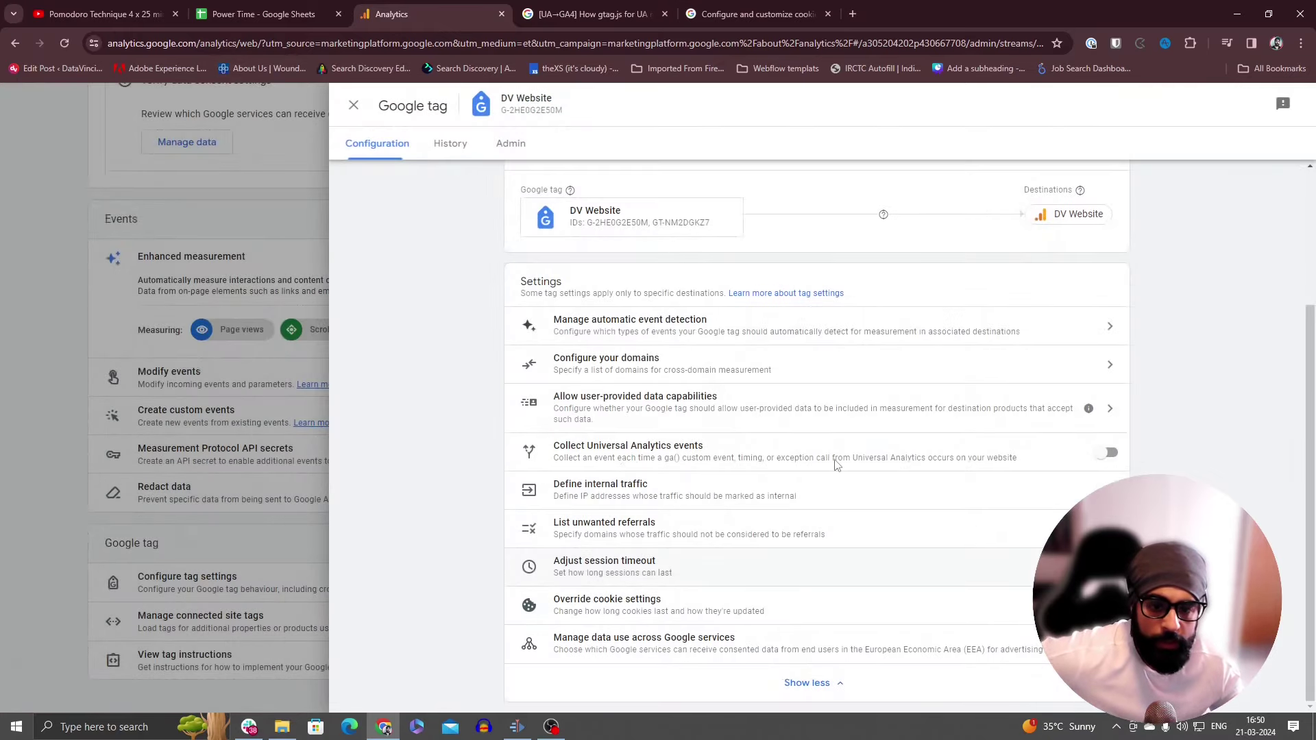
Step: Enable the default cookie settings override to review the cookie expiration and update options, and discard the change
left_click(806, 598)
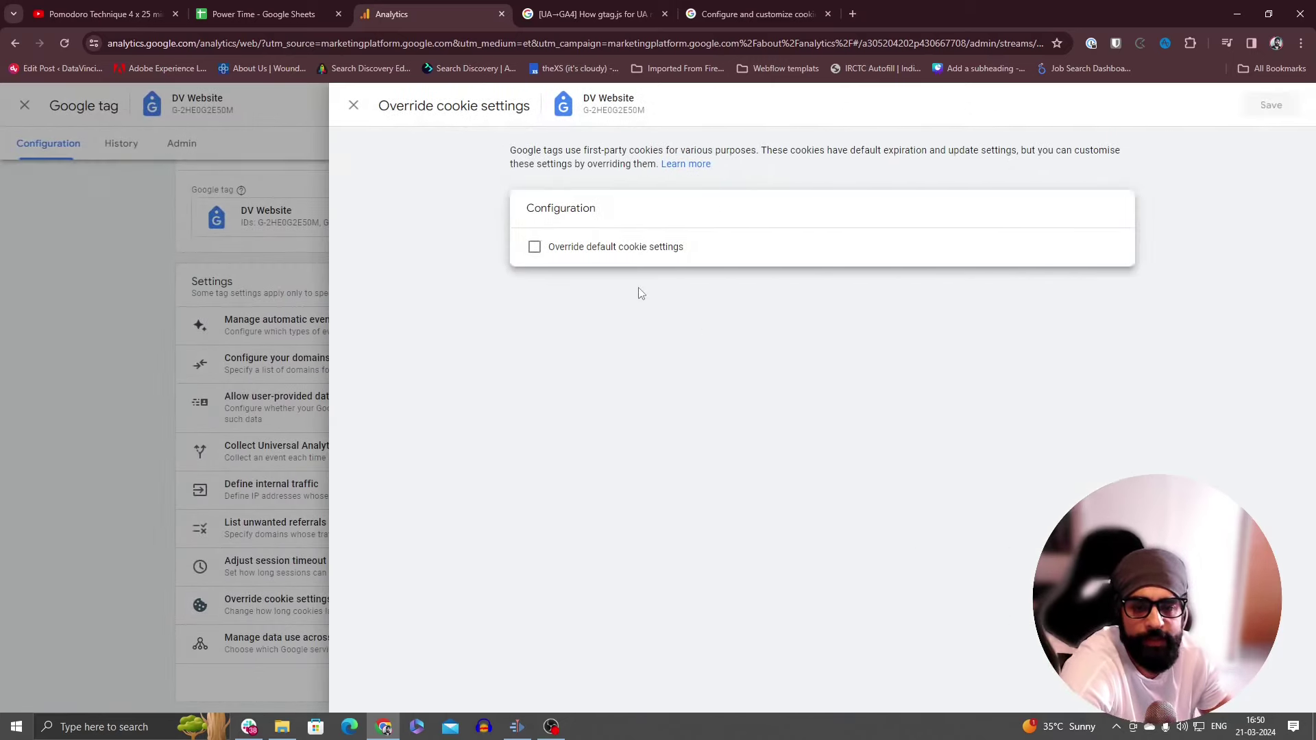
left_click(535, 247)
mouse_move(603, 314)
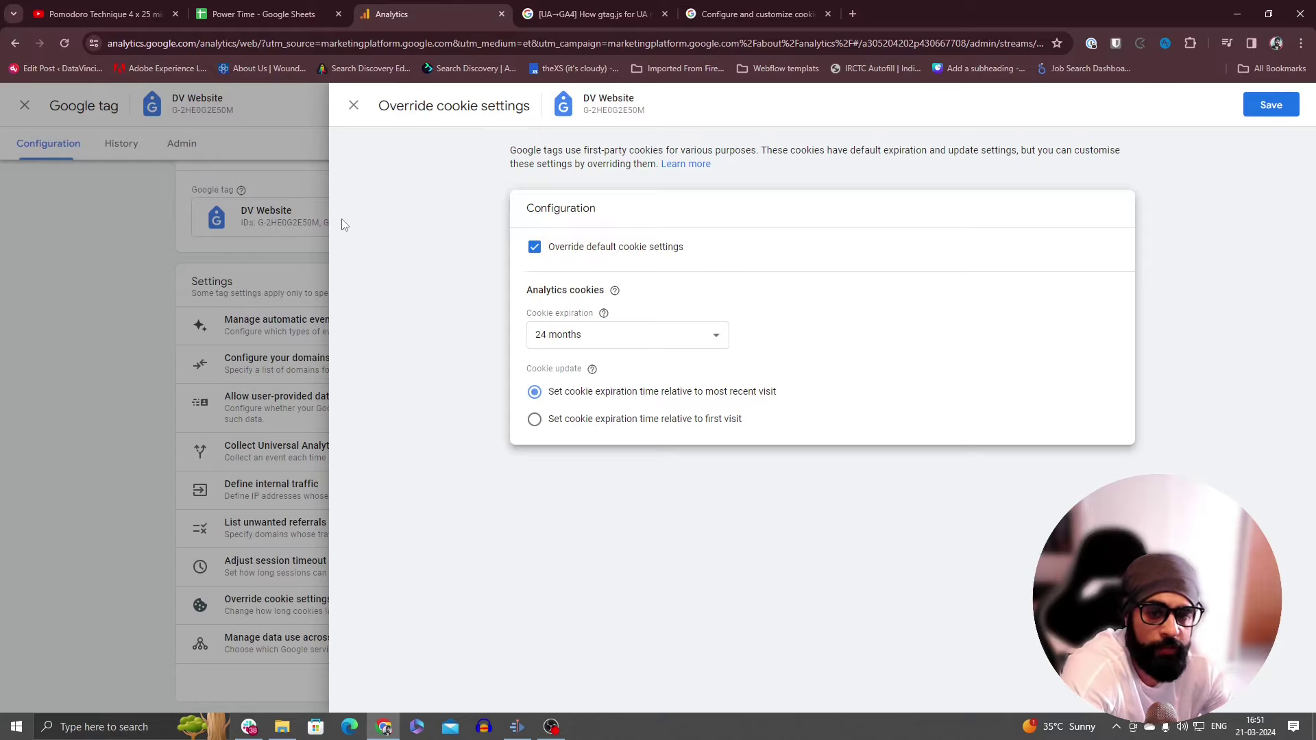
left_click(354, 106)
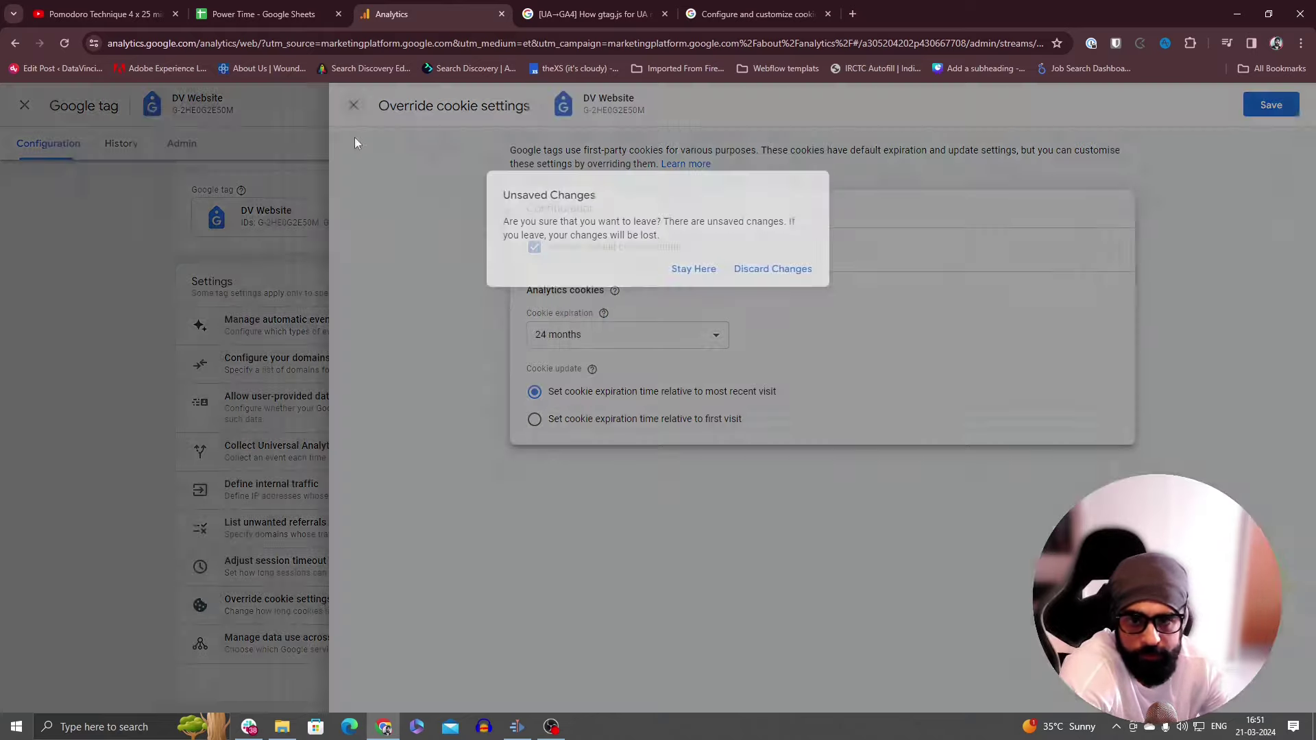
left_click(742, 270)
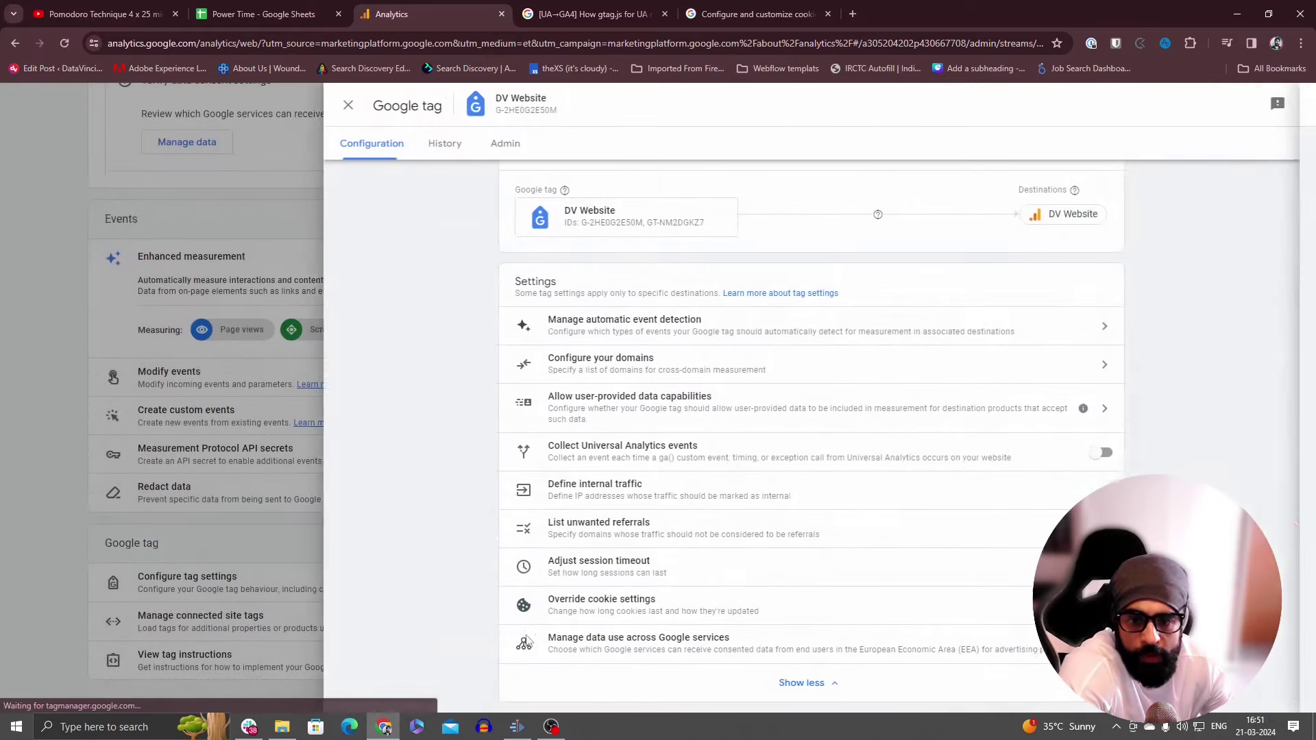
Step: Review which Google services can receive consented data, leave the selection as it is, and return to the web stream details
left_click(750, 657)
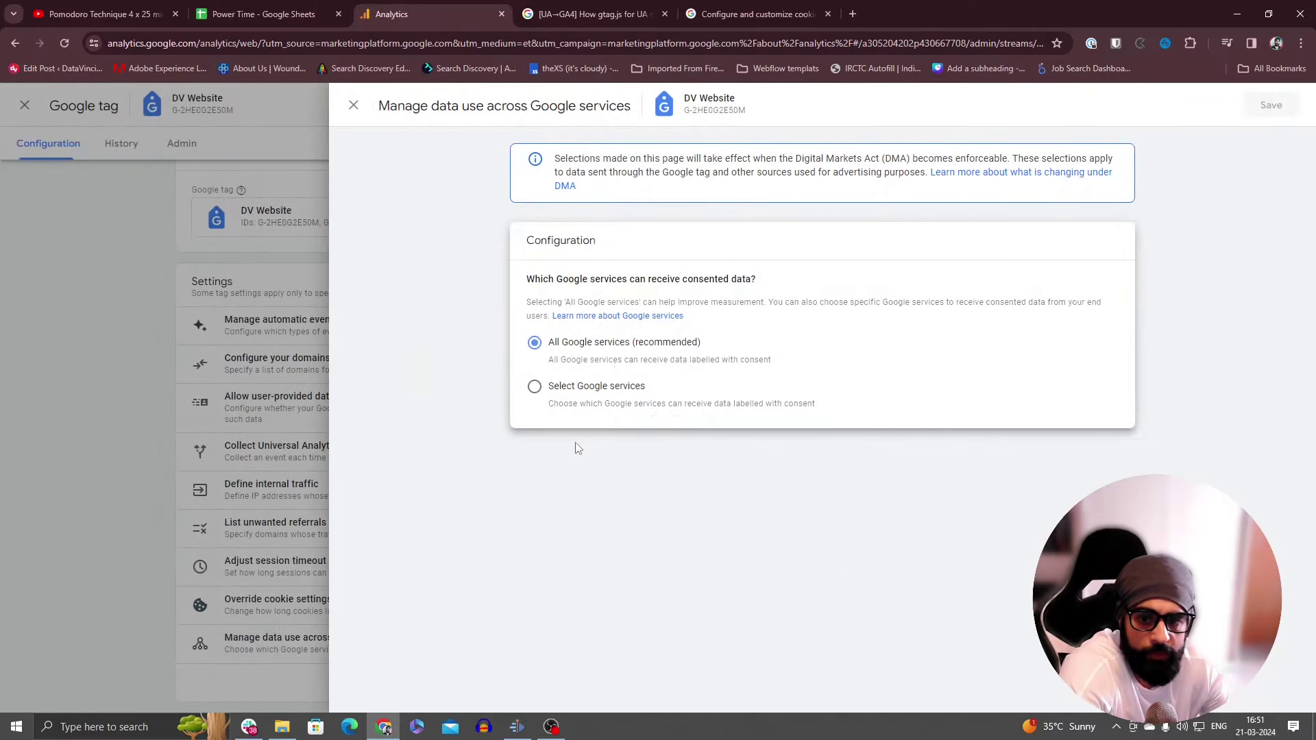
left_click(354, 105)
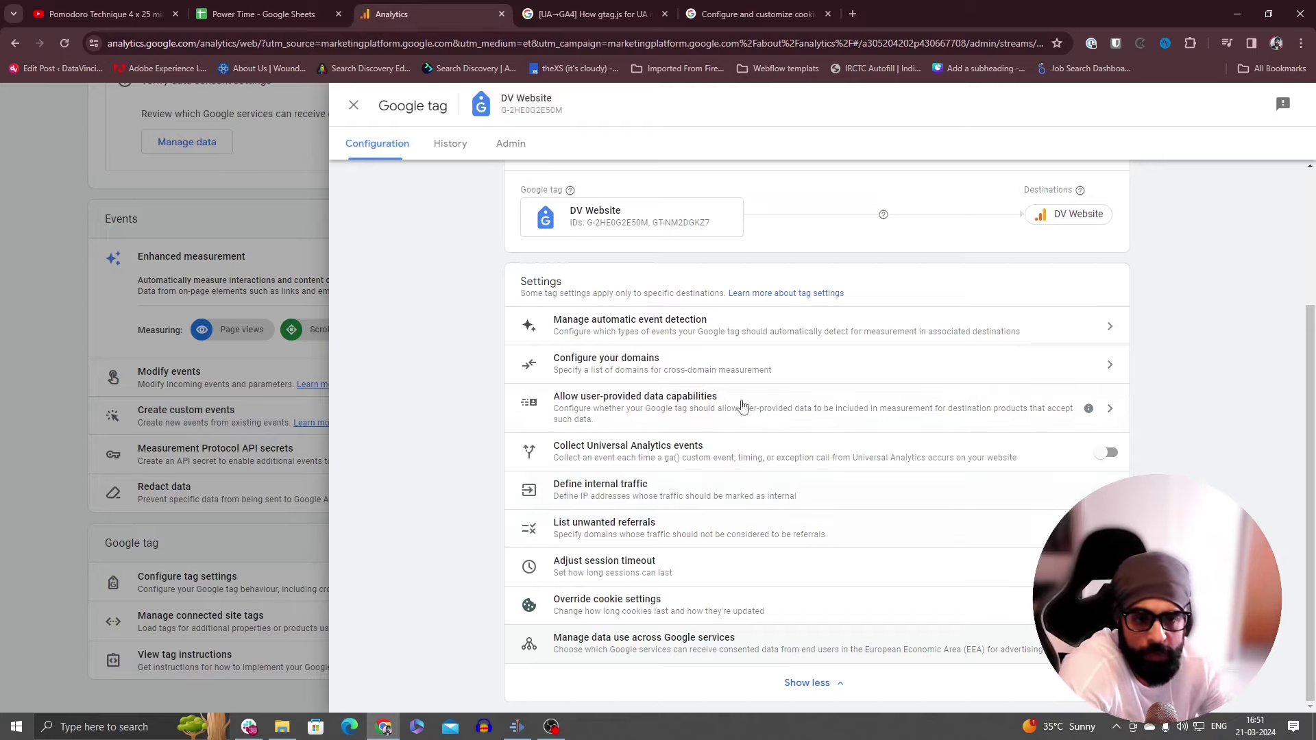
left_click(354, 106)
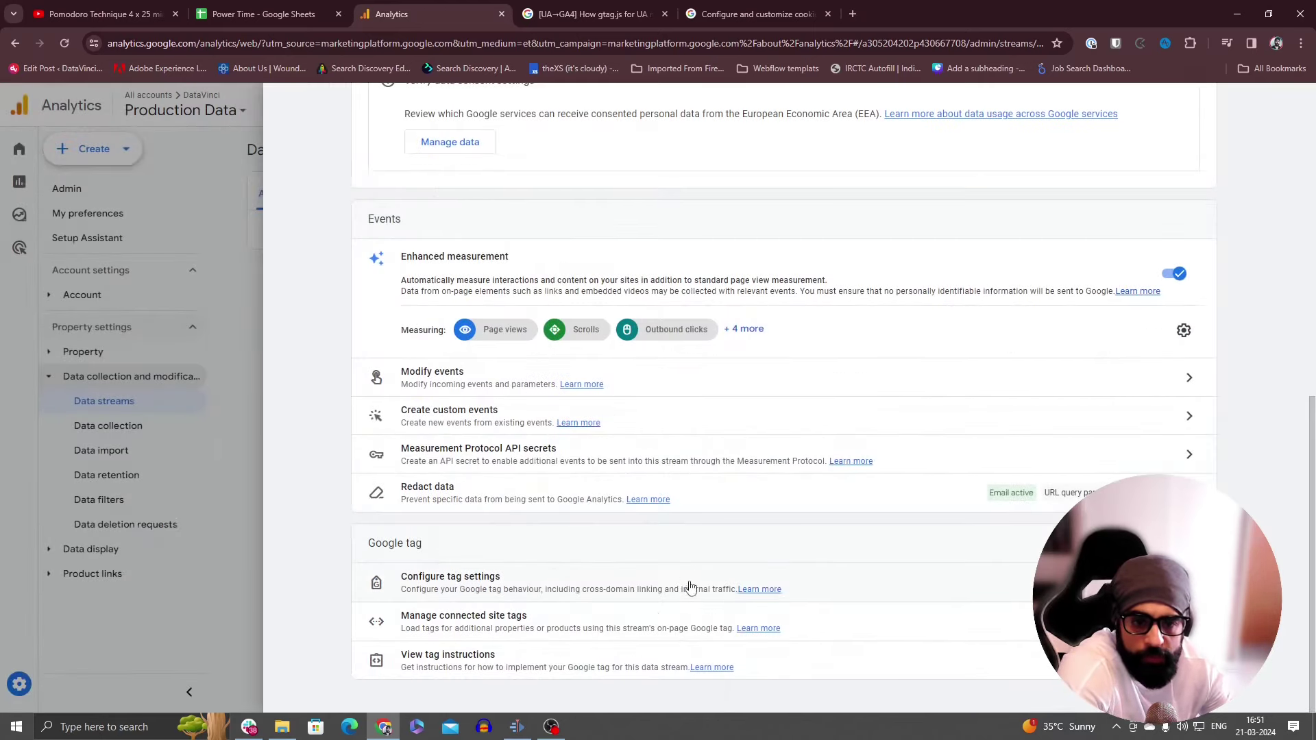
Step: Review the stream's connected site tags form and its tag ID field without connecting a tag
left_click(517, 626)
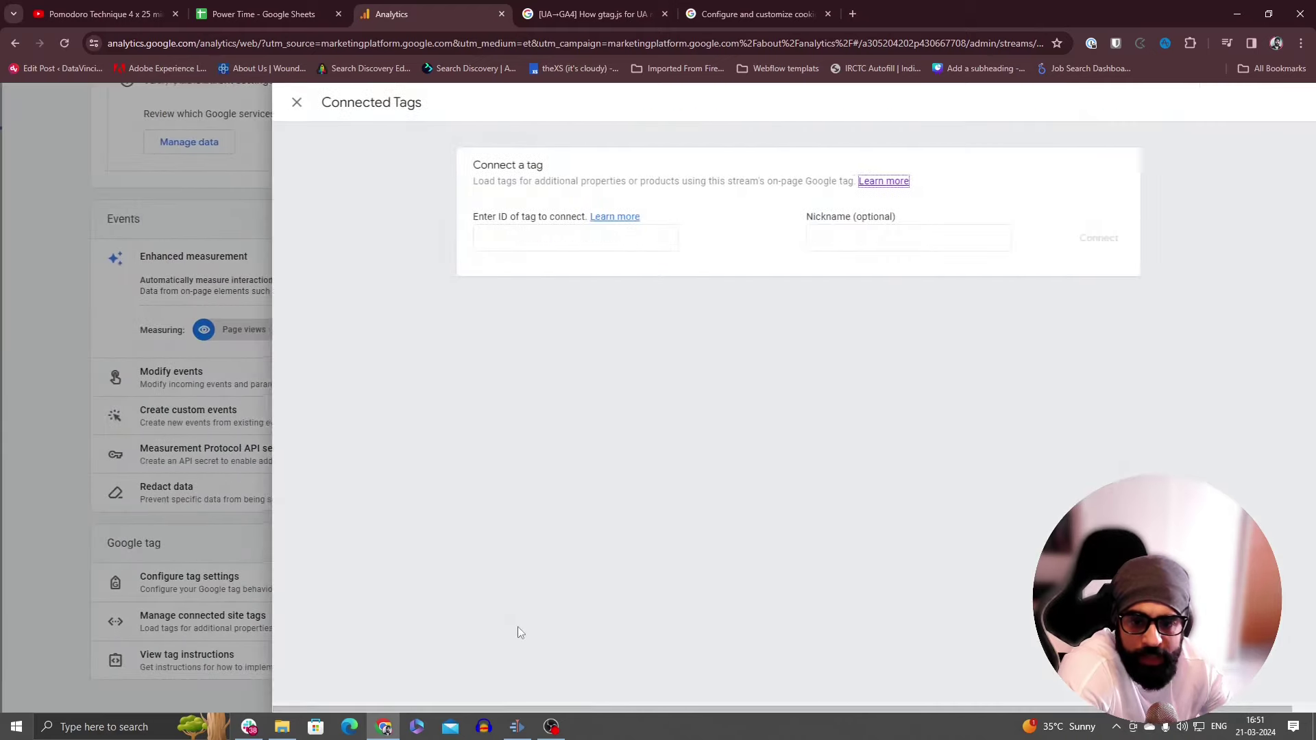
left_click(544, 240)
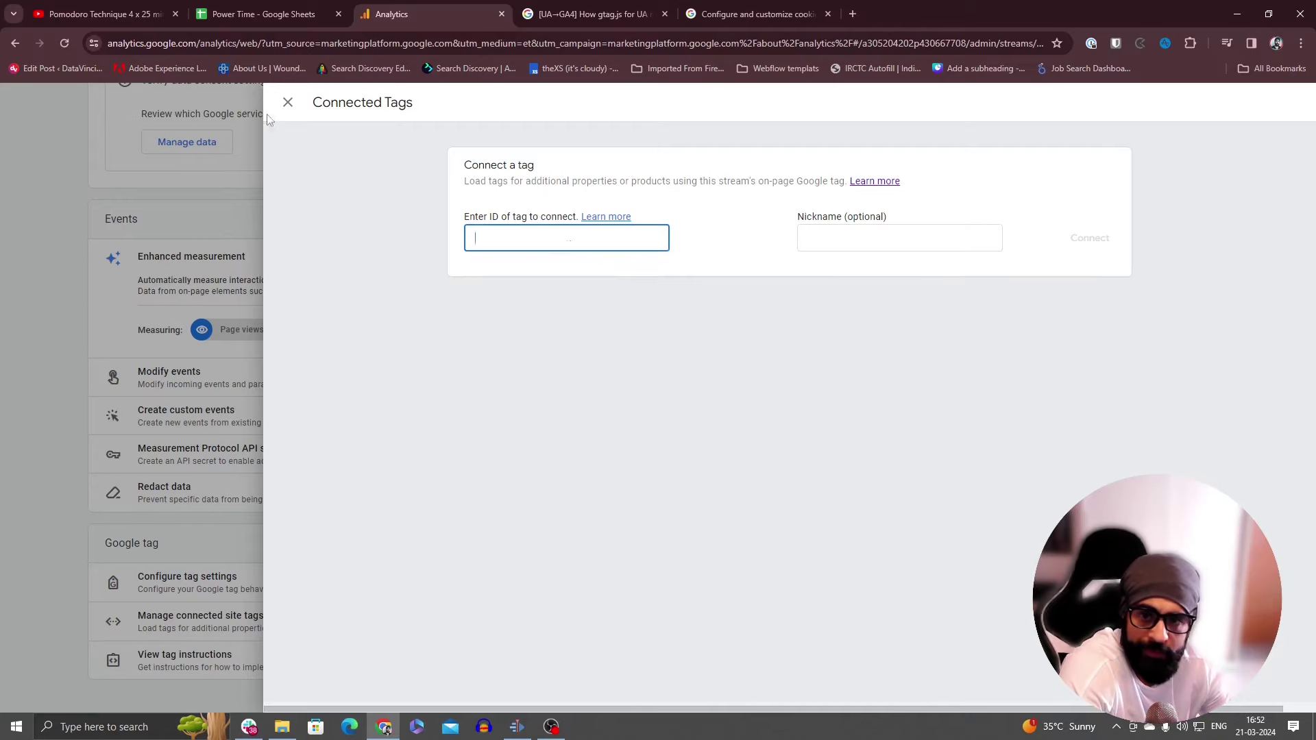
left_click(287, 103)
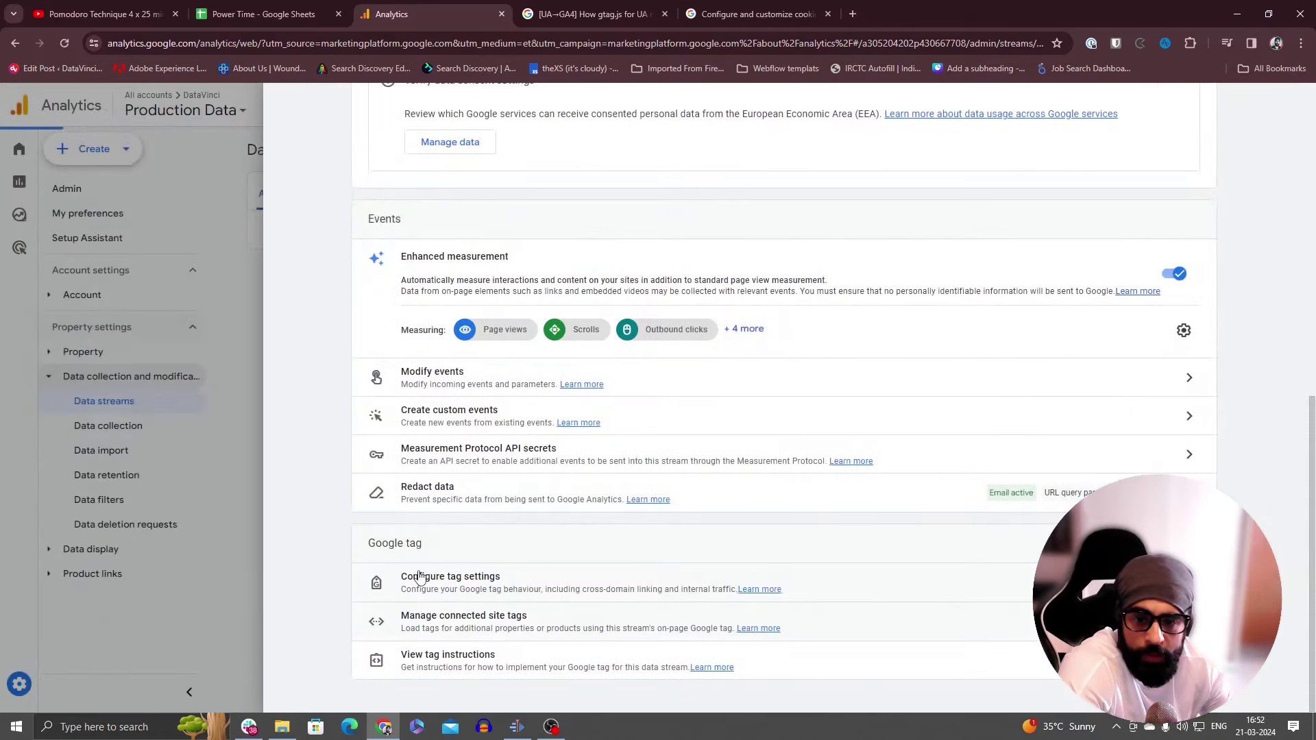
Step: Review the manual installation instructions for the stream's Google tag and return to the stream details
left_click(499, 648)
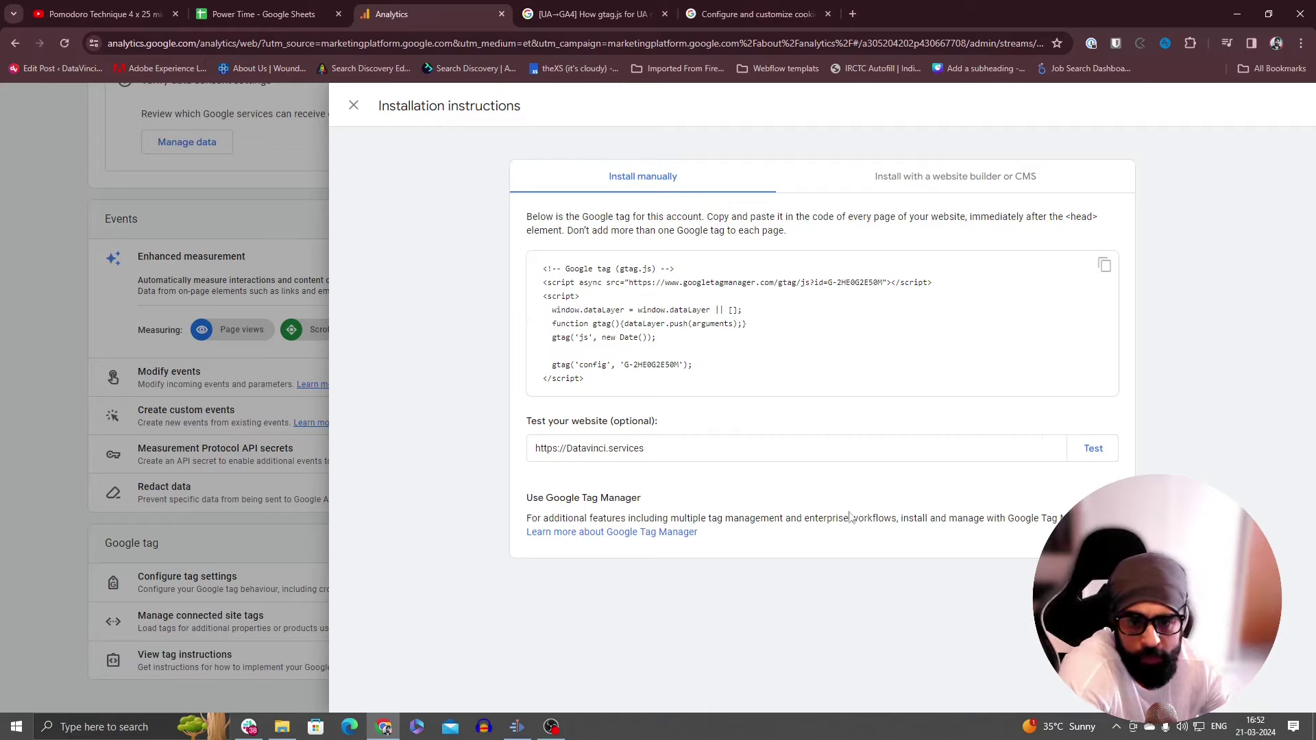
left_click(354, 105)
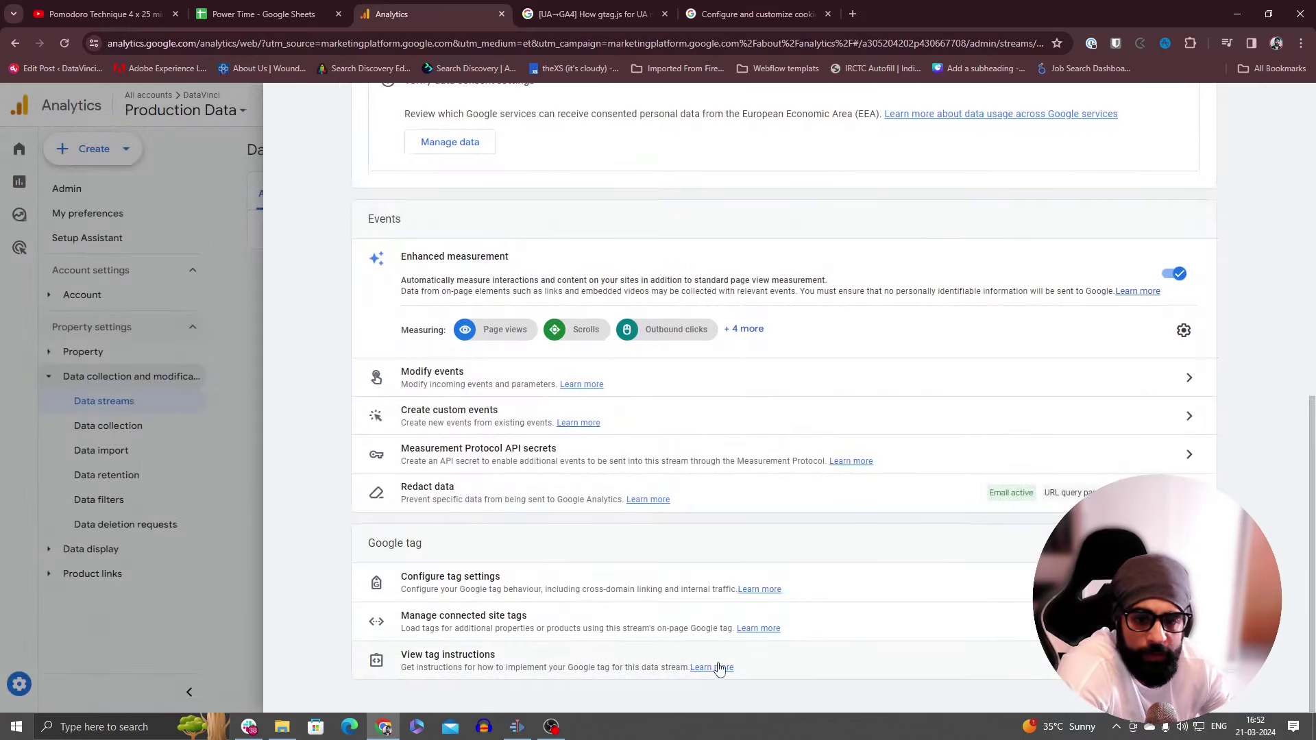
scroll(724, 657, "up", 5)
scroll(724, 657, "up", 4)
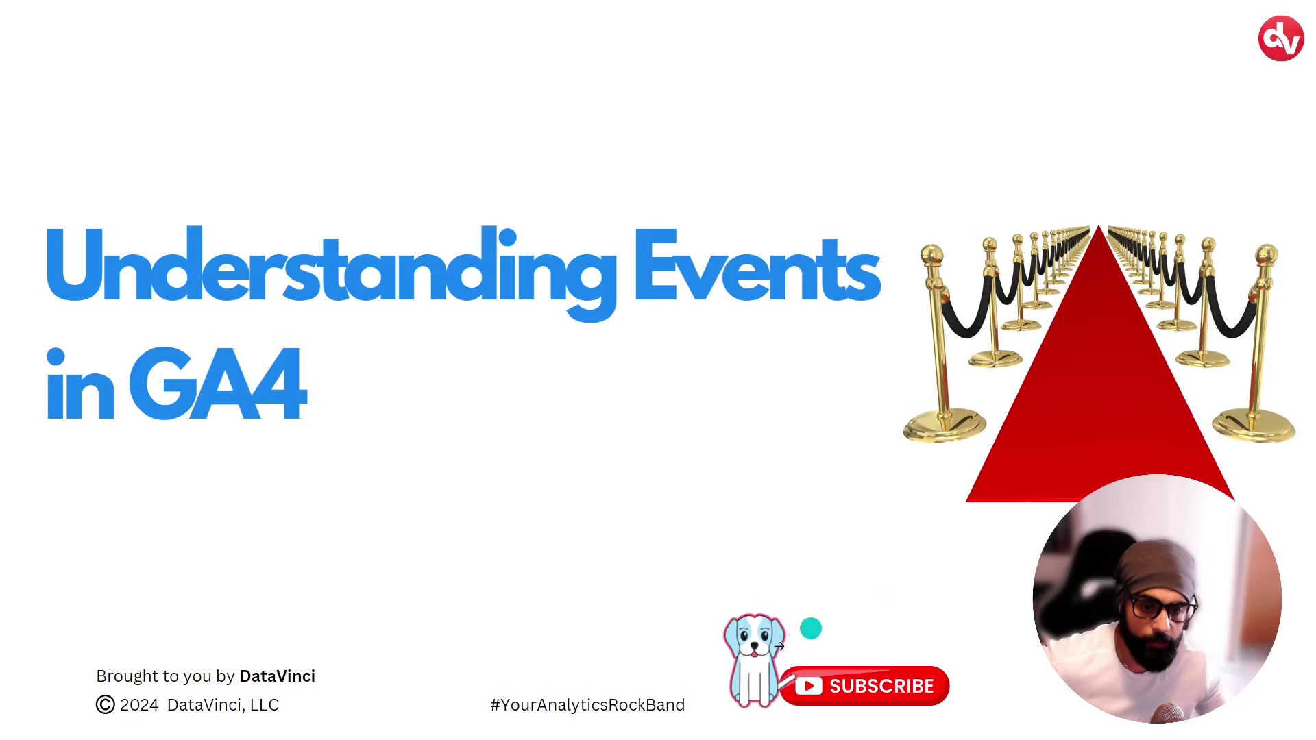
left_click(992, 619)
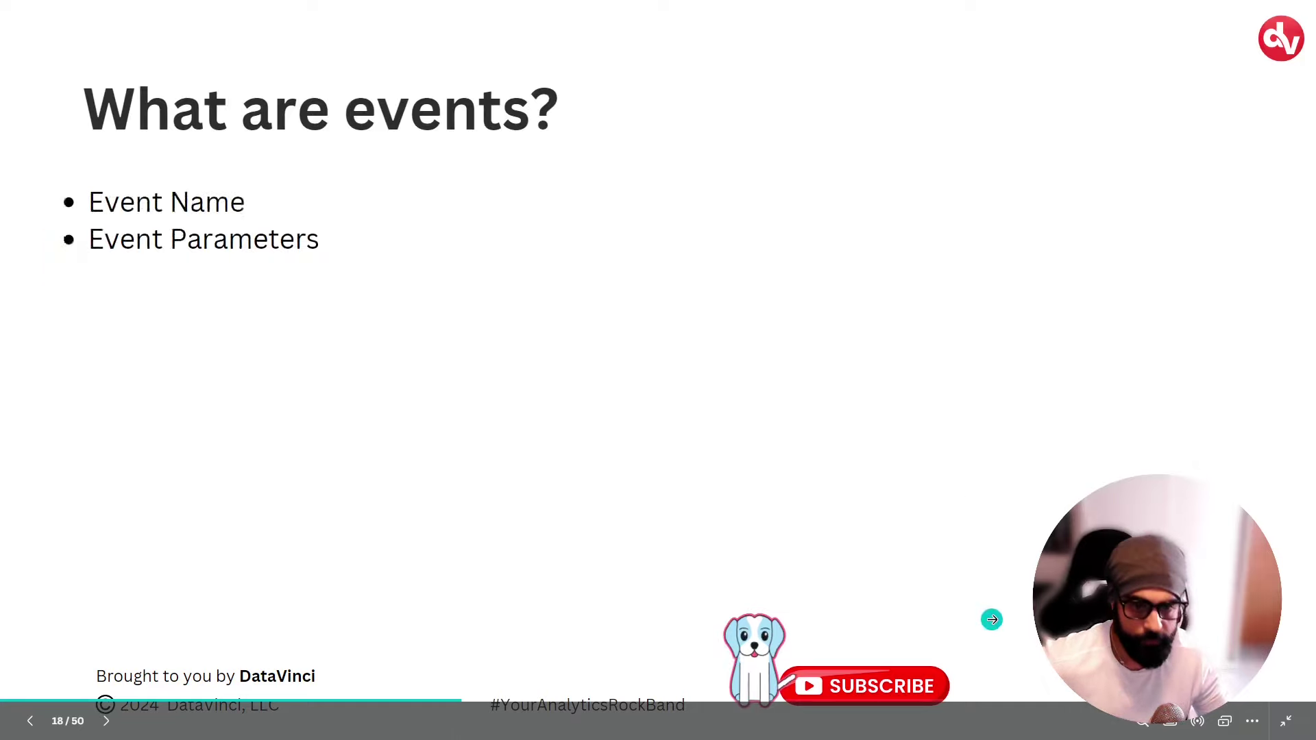
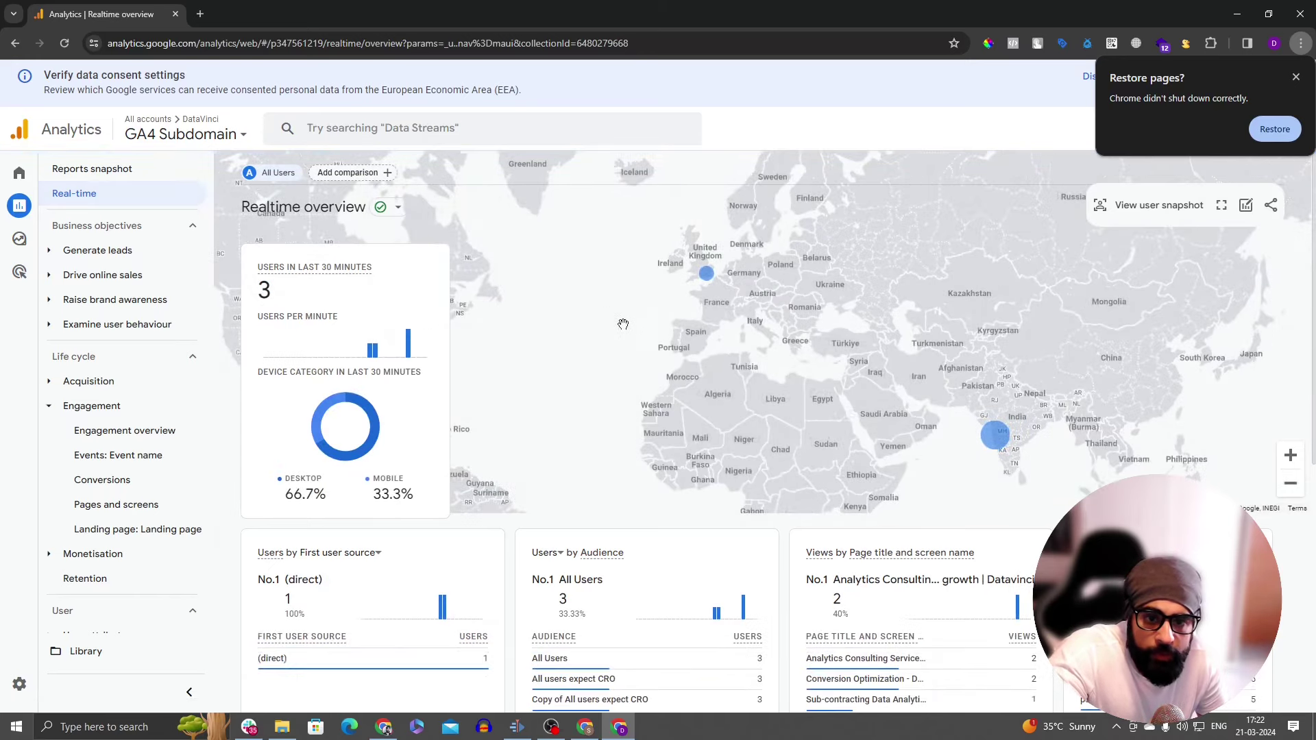
Step: In the Realtime overview, examine the session_start event's parameters and the values of its ga_session_number parameter
scroll(689, 401, "down", 1)
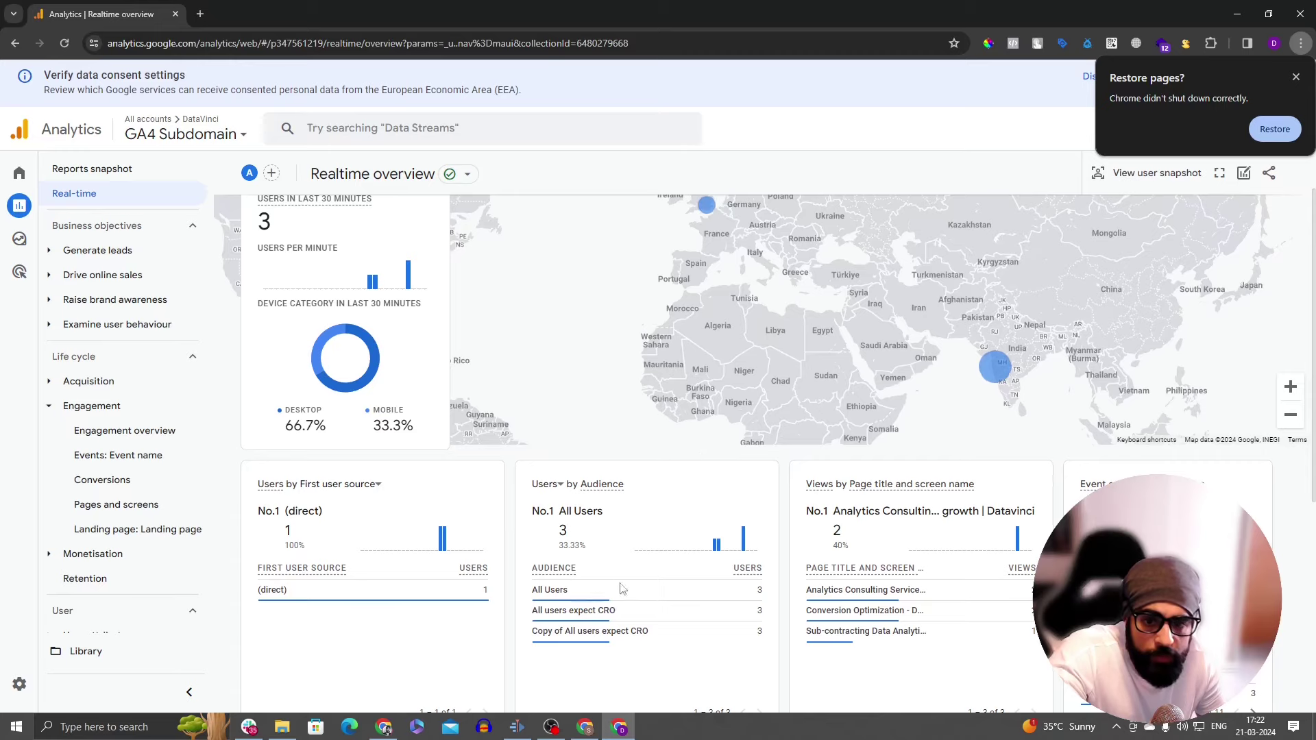
scroll(690, 401, "down", 1)
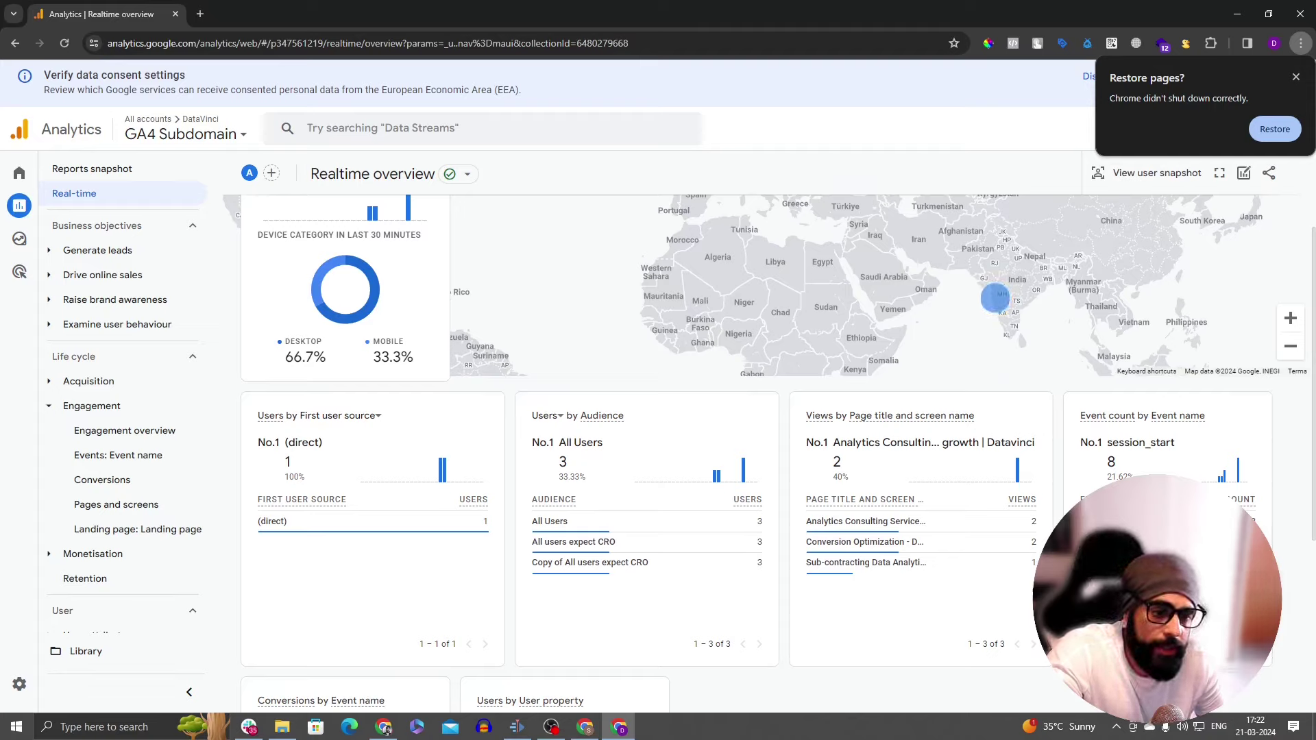
left_click(1105, 522)
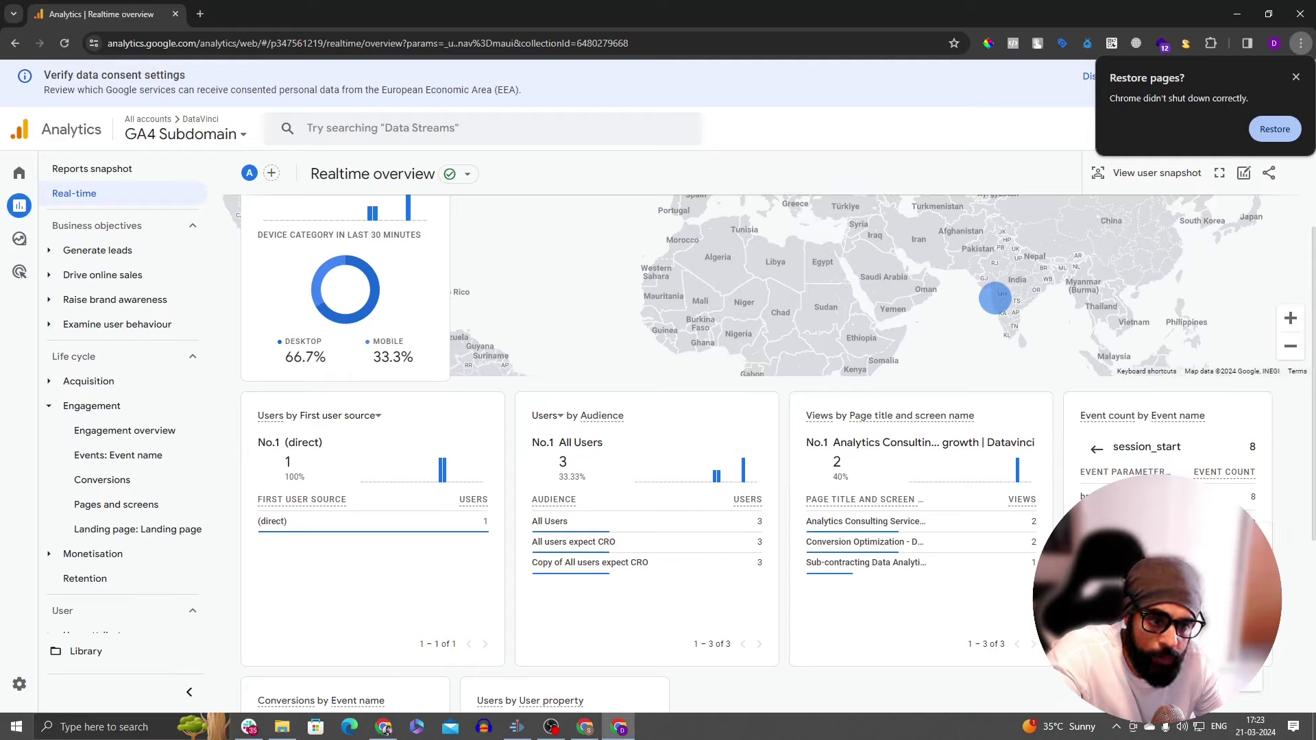
left_click(1121, 579)
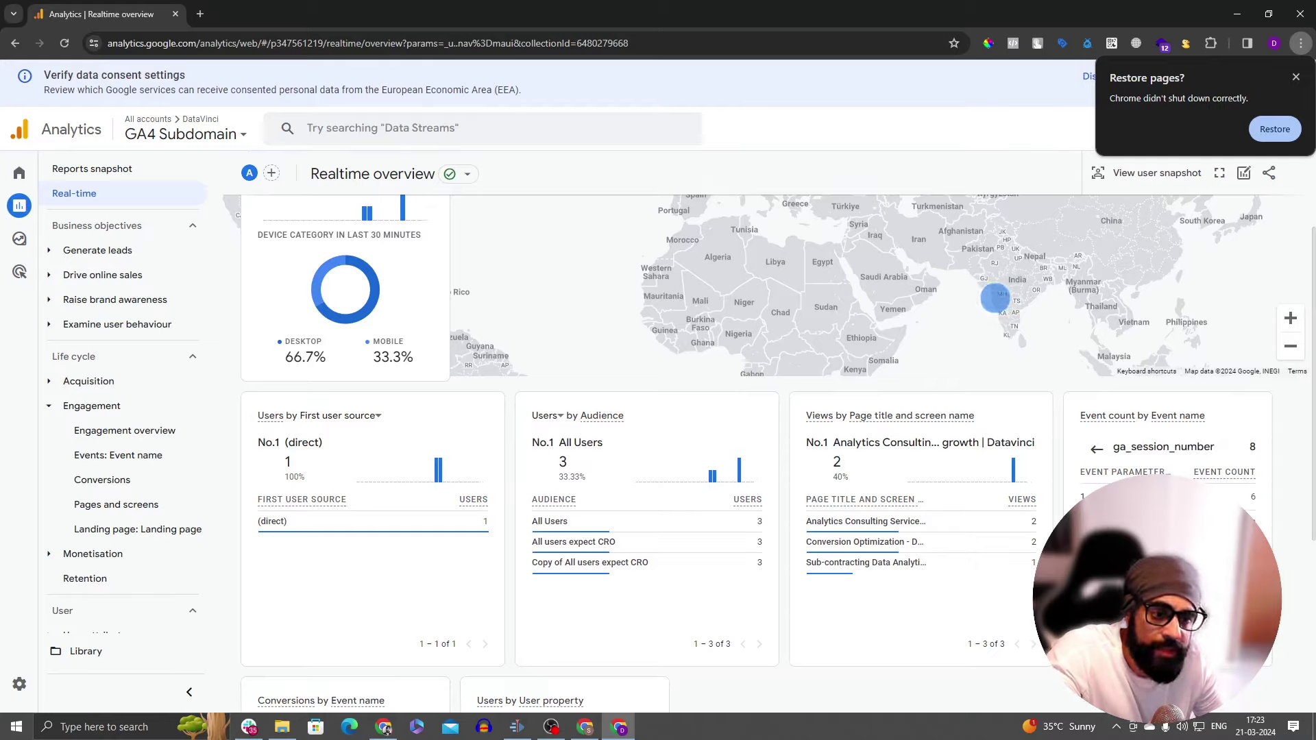
left_click(1097, 449)
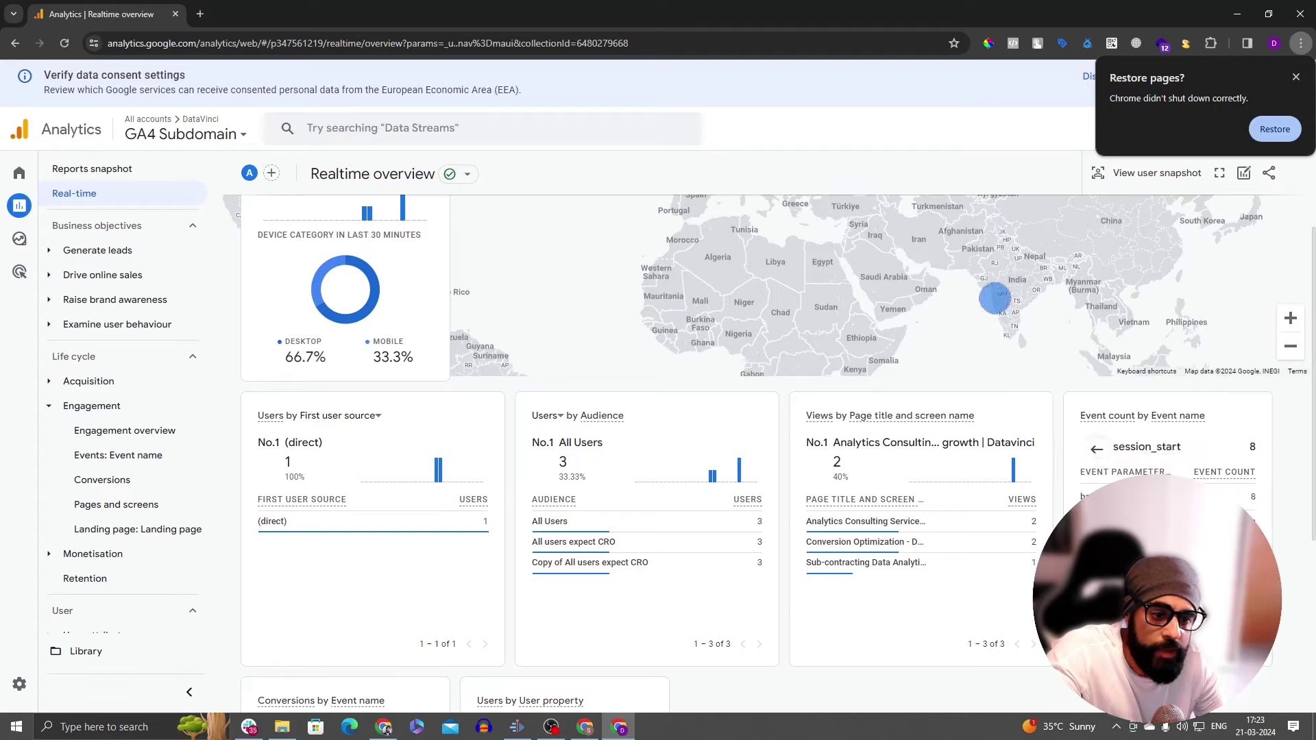
left_click(1122, 580)
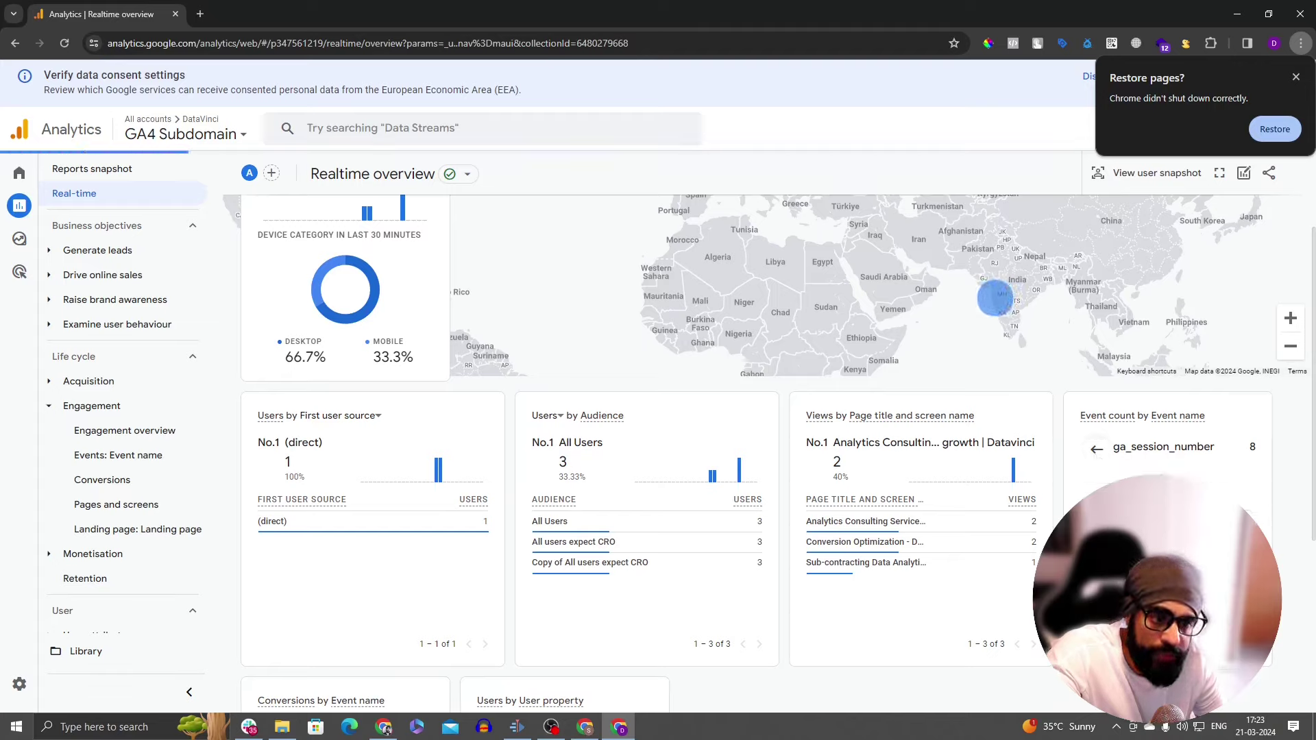
left_click(1097, 449)
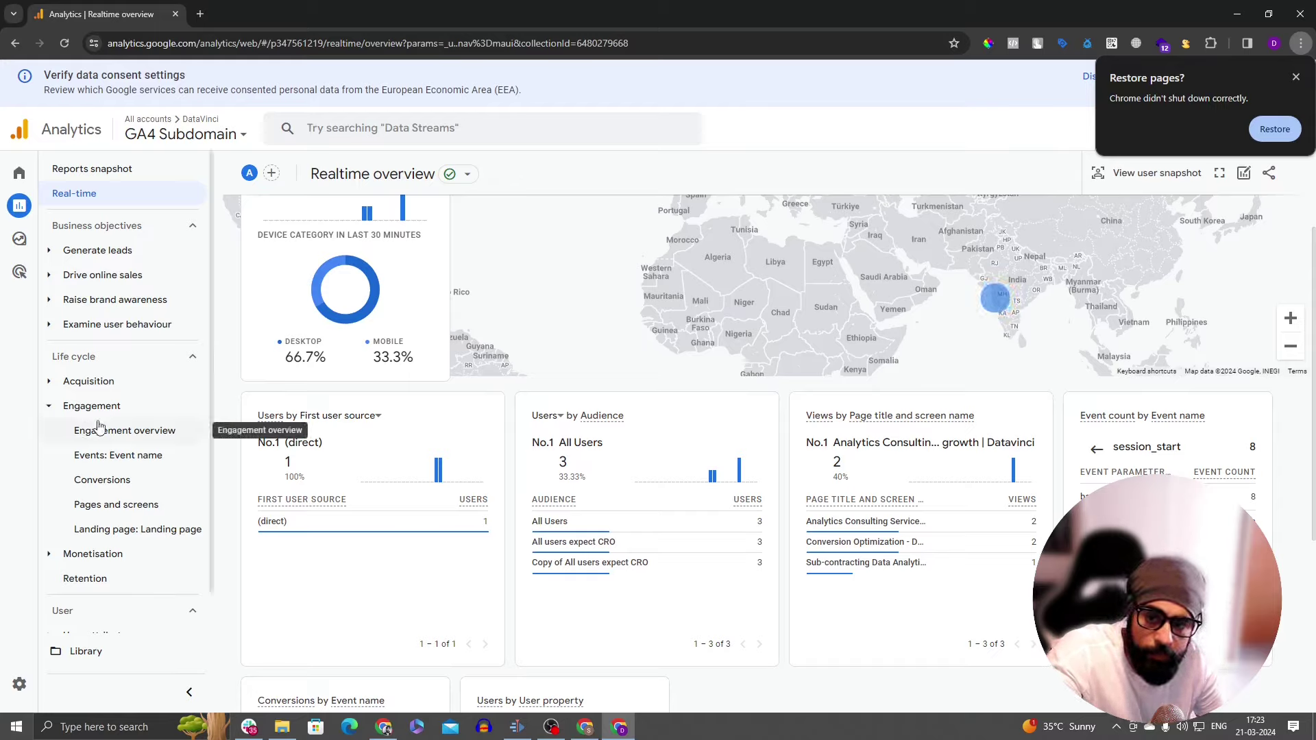
Step: Open the page_view event's details from the Events report and review its available parameter names, keeping author_name selected
left_click(151, 458)
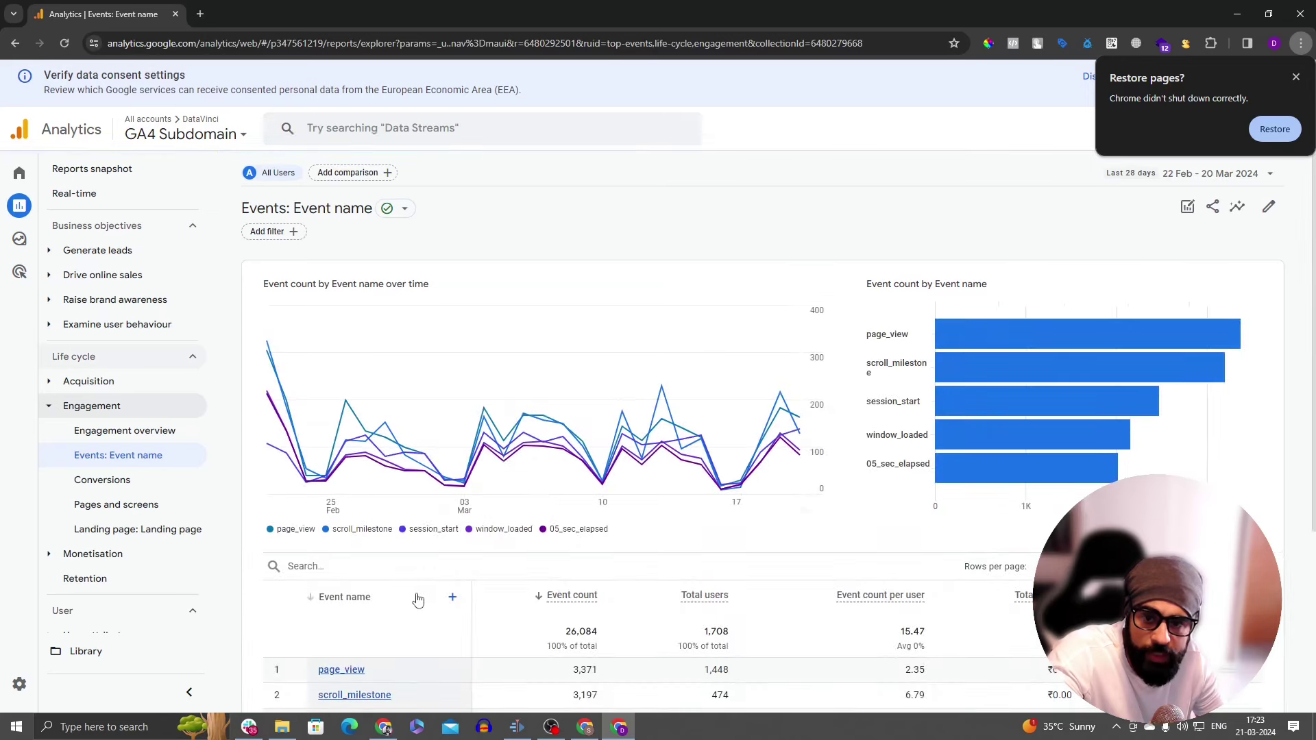
scroll(418, 600, "down", 4)
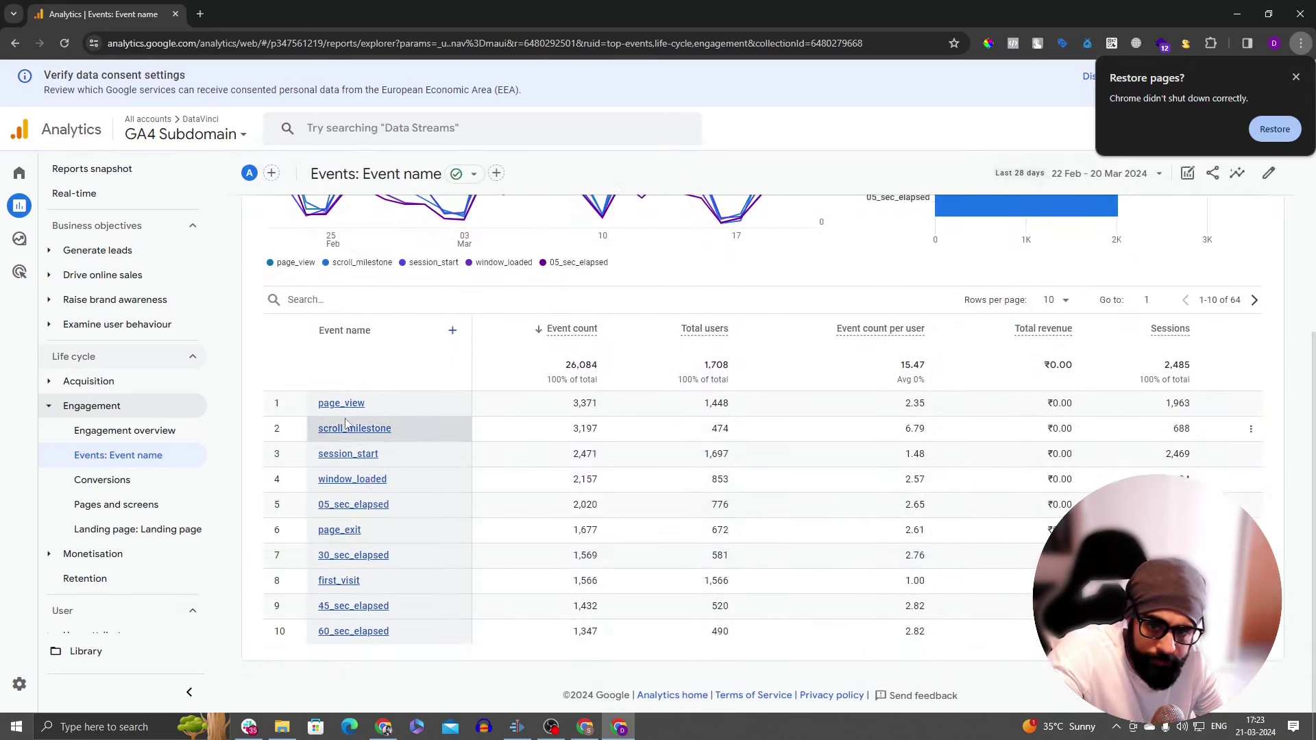
left_click(342, 405)
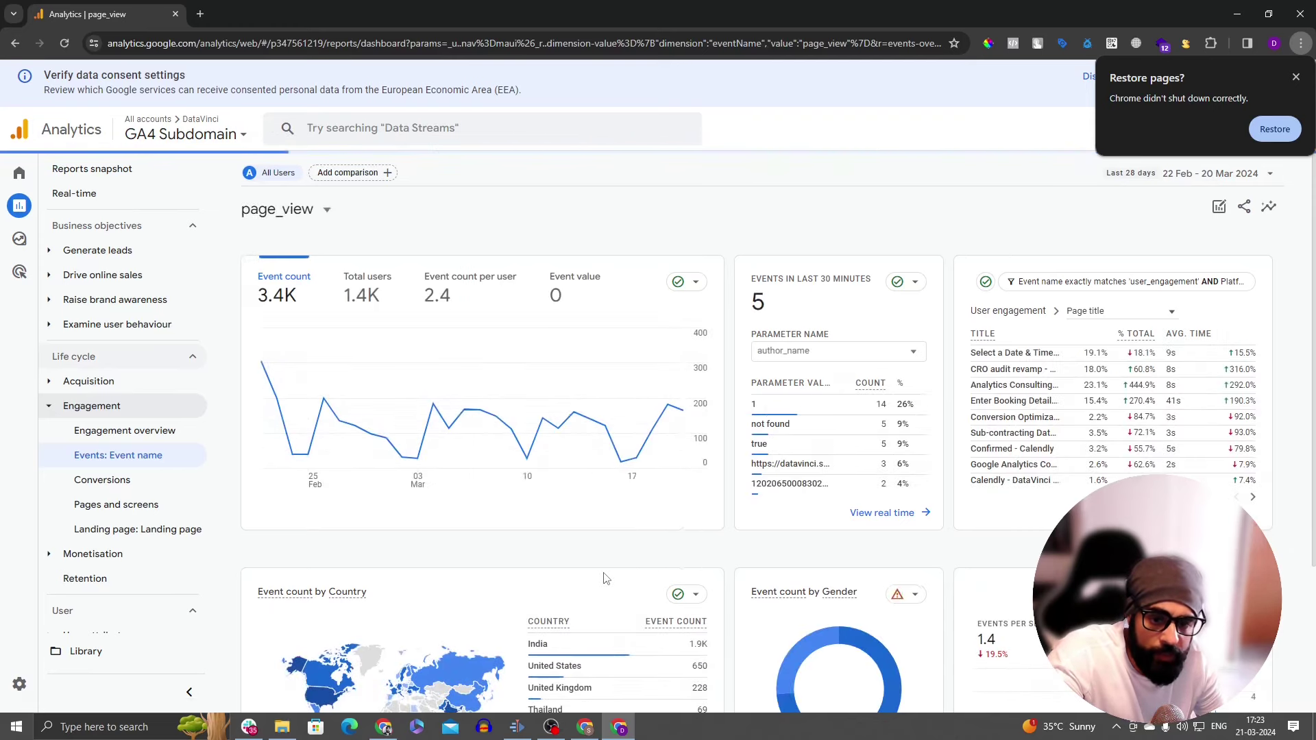
scroll(603, 578, "down", 3)
scroll(603, 578, "up", 3)
left_click(850, 353)
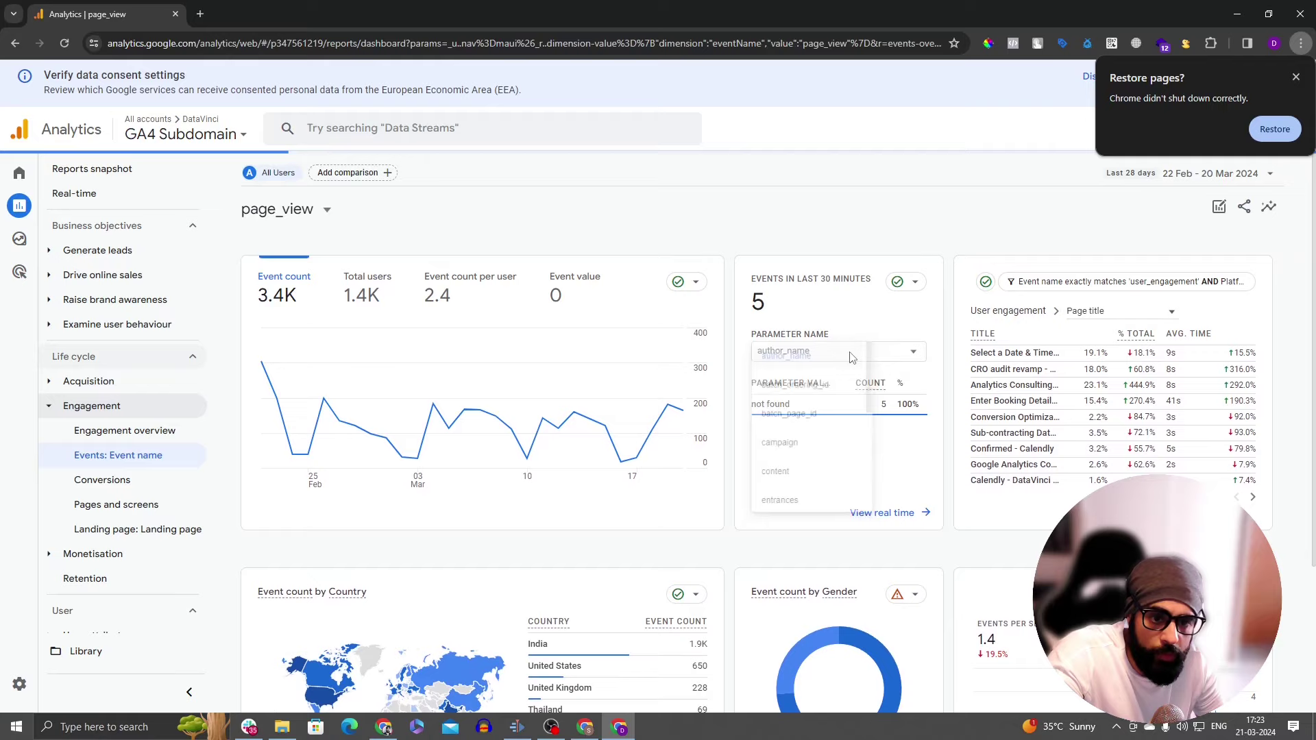
scroll(845, 507, "down", 3)
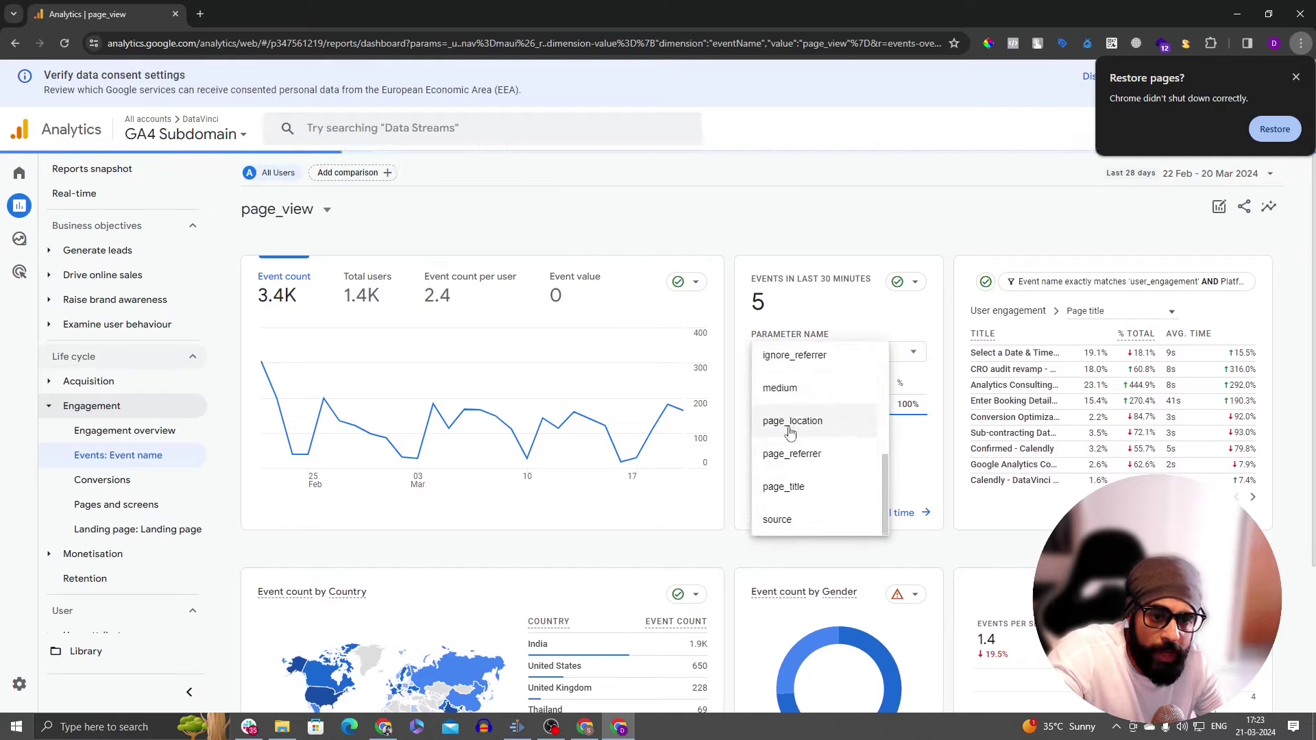
left_click(929, 464)
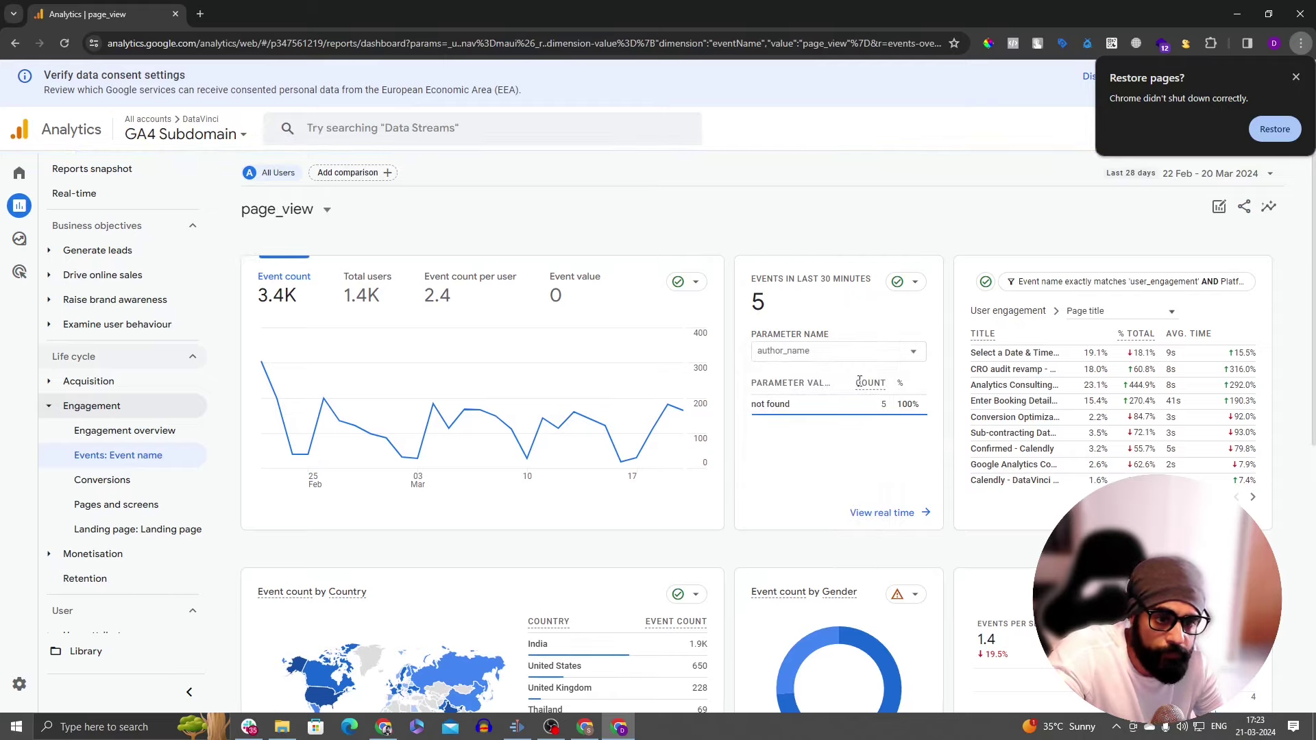
Step: Examine the Author Name custom parameter breakdown in the page_view event report
scroll(604, 391, "down", 7)
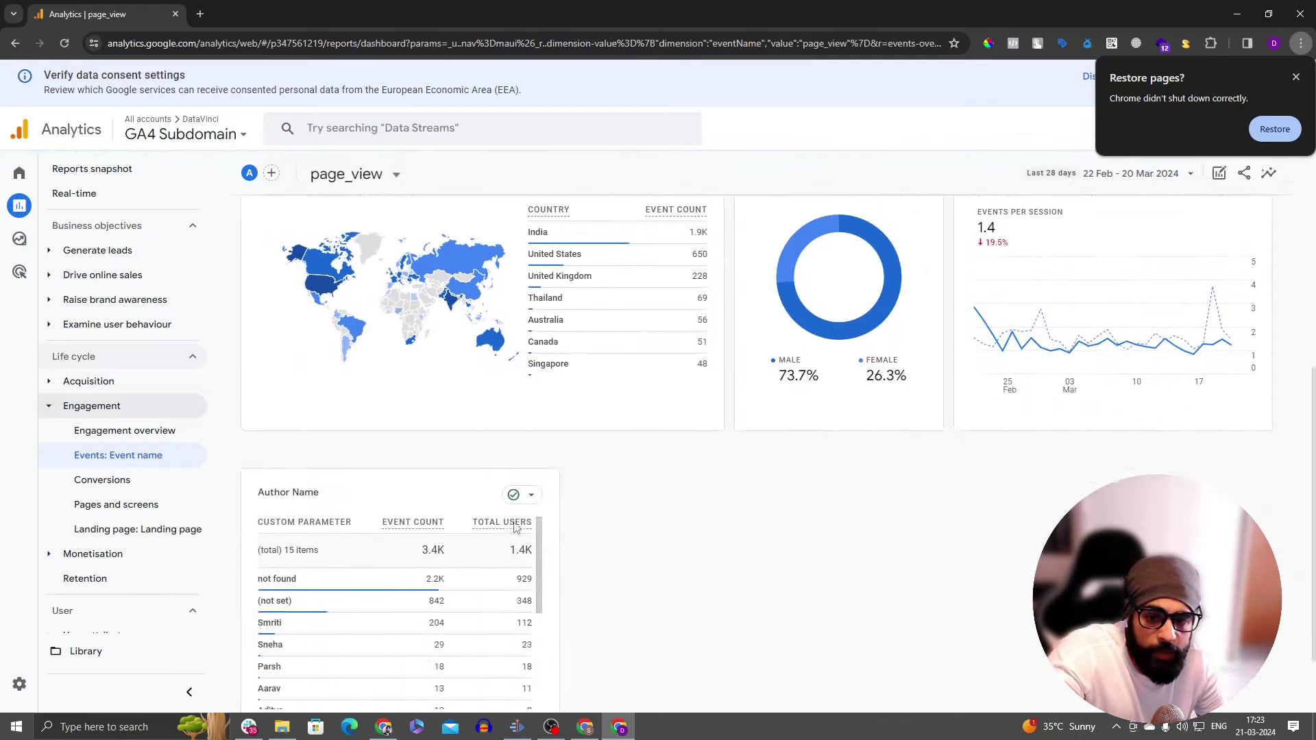
scroll(373, 588, "down", 3)
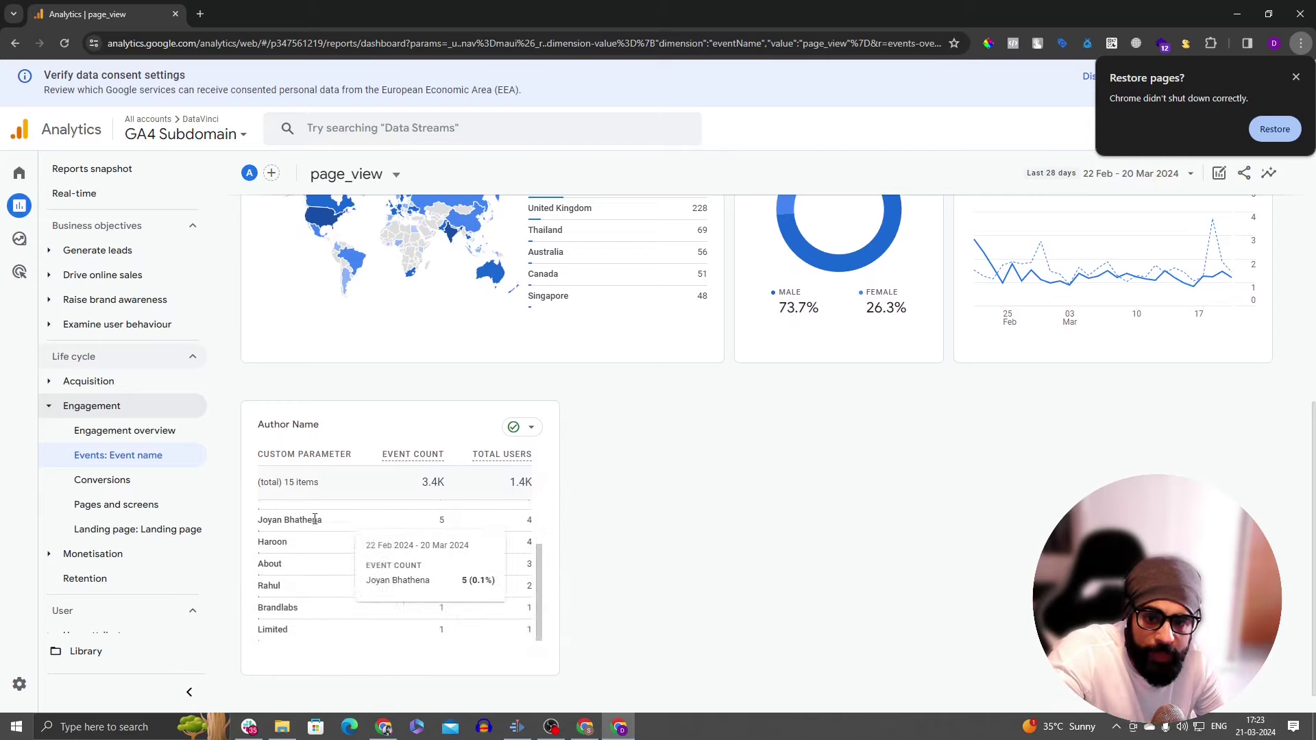
left_click(164, 455)
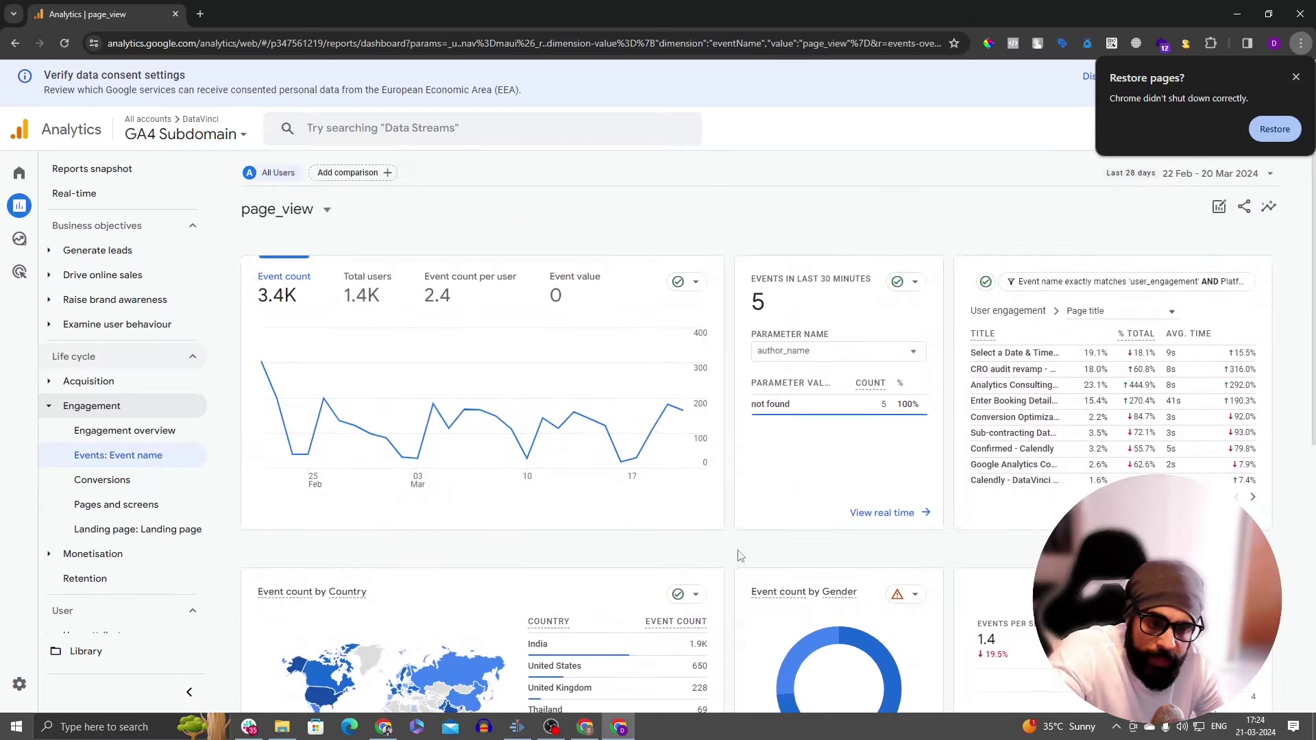
scroll(738, 555, "down", 8)
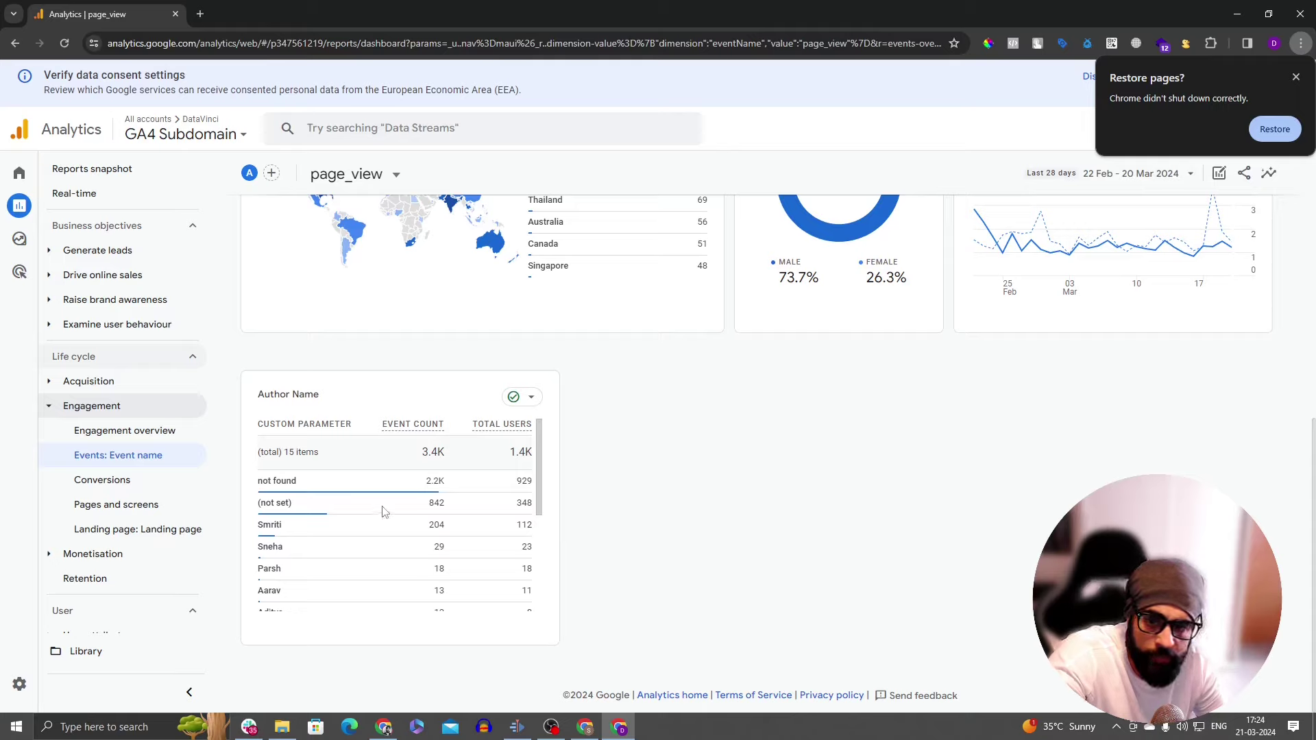
Step: Review the listed author values with their event counts and user totals in the page_view report's Author Name card
mouse_move(413, 525)
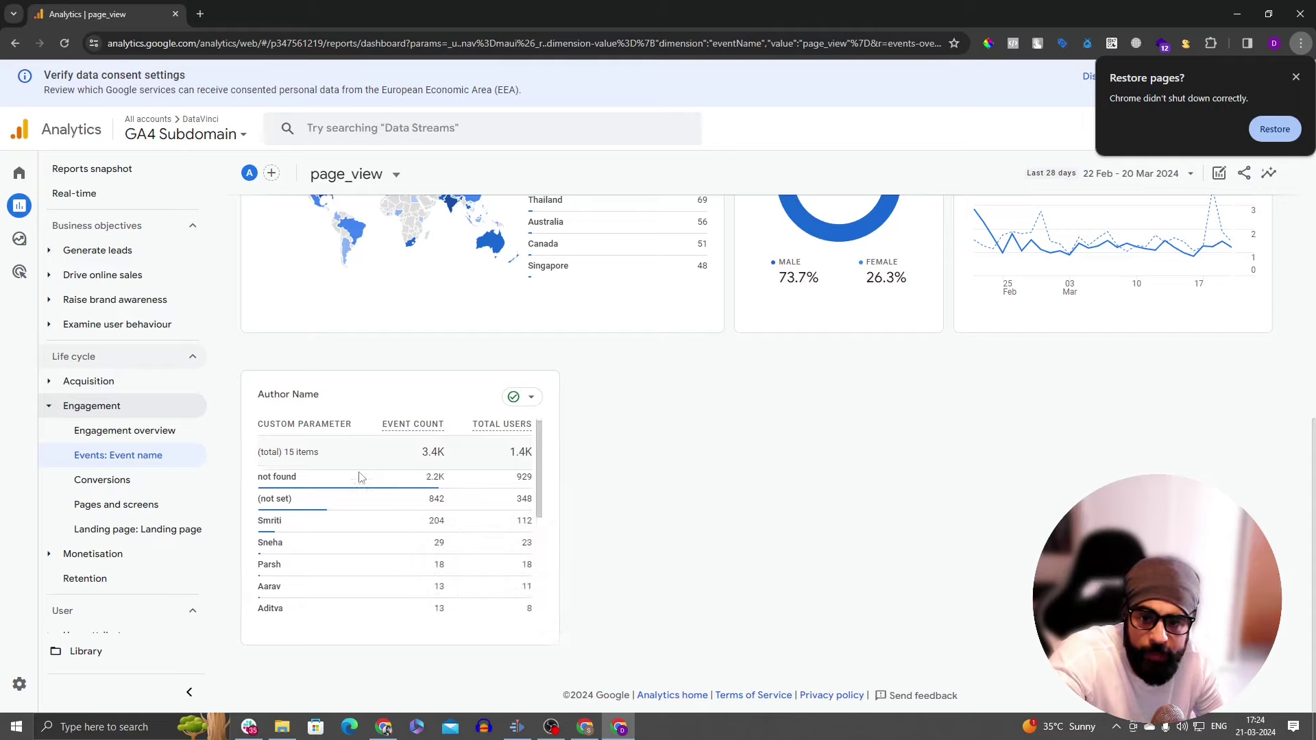
scroll(370, 514, "down", 4)
scroll(383, 548, "up", 4)
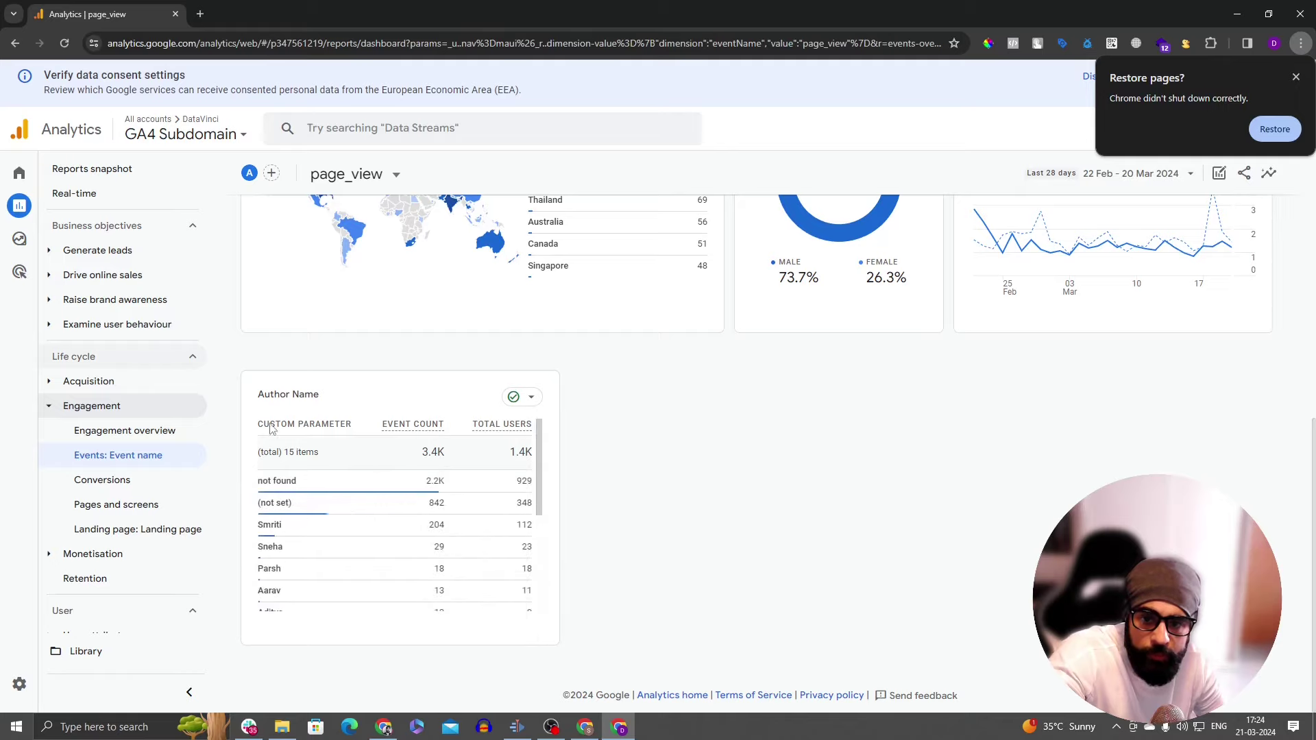
triple_click(280, 396)
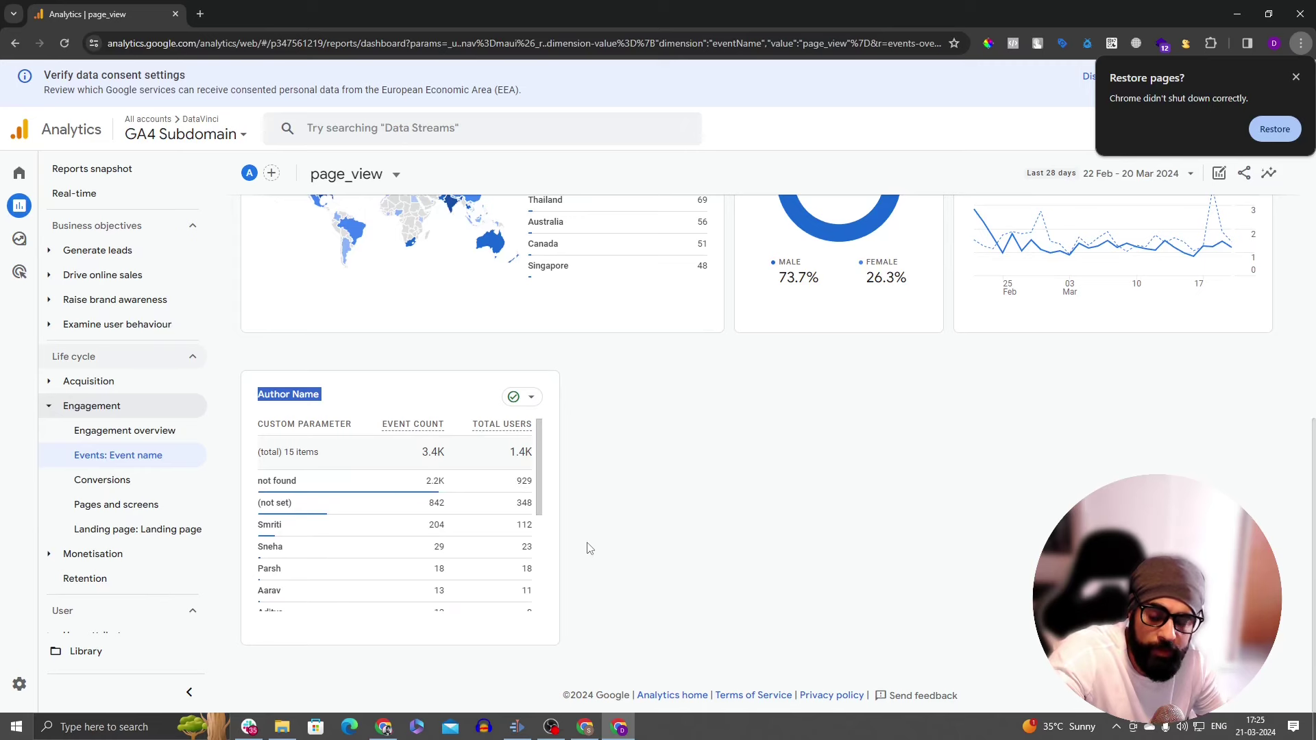
scroll(588, 549, "up", 7)
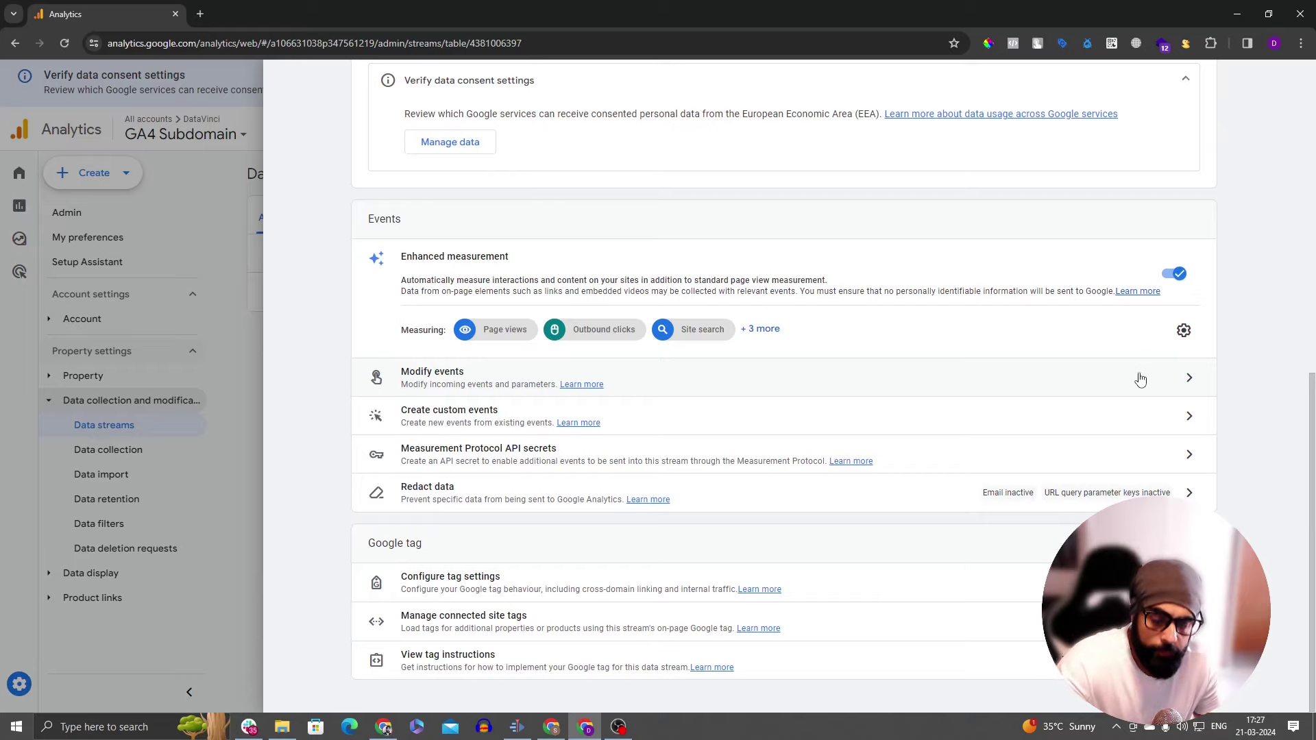
Step: Open a new event modification for the GA4 DataVinci Subdomain stream and examine its matching condition's parameter, operator and value options
left_click(783, 373)
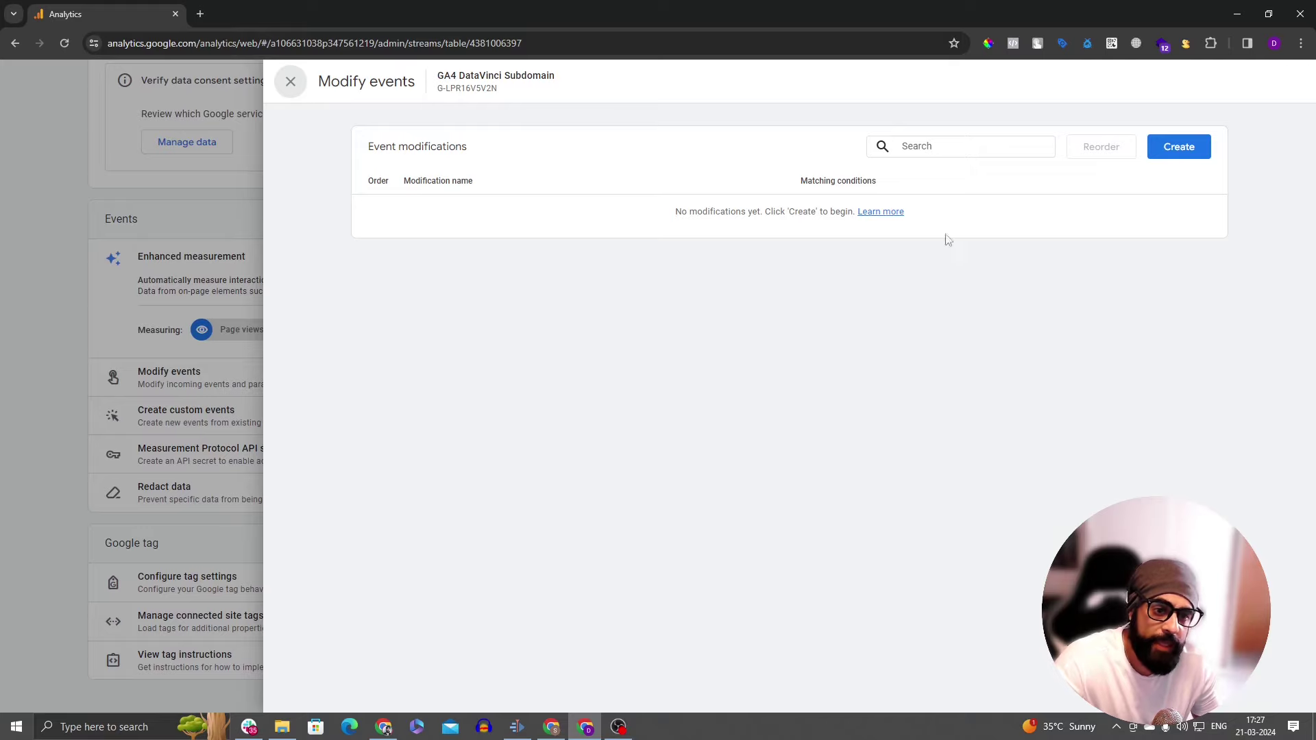
left_click(1167, 155)
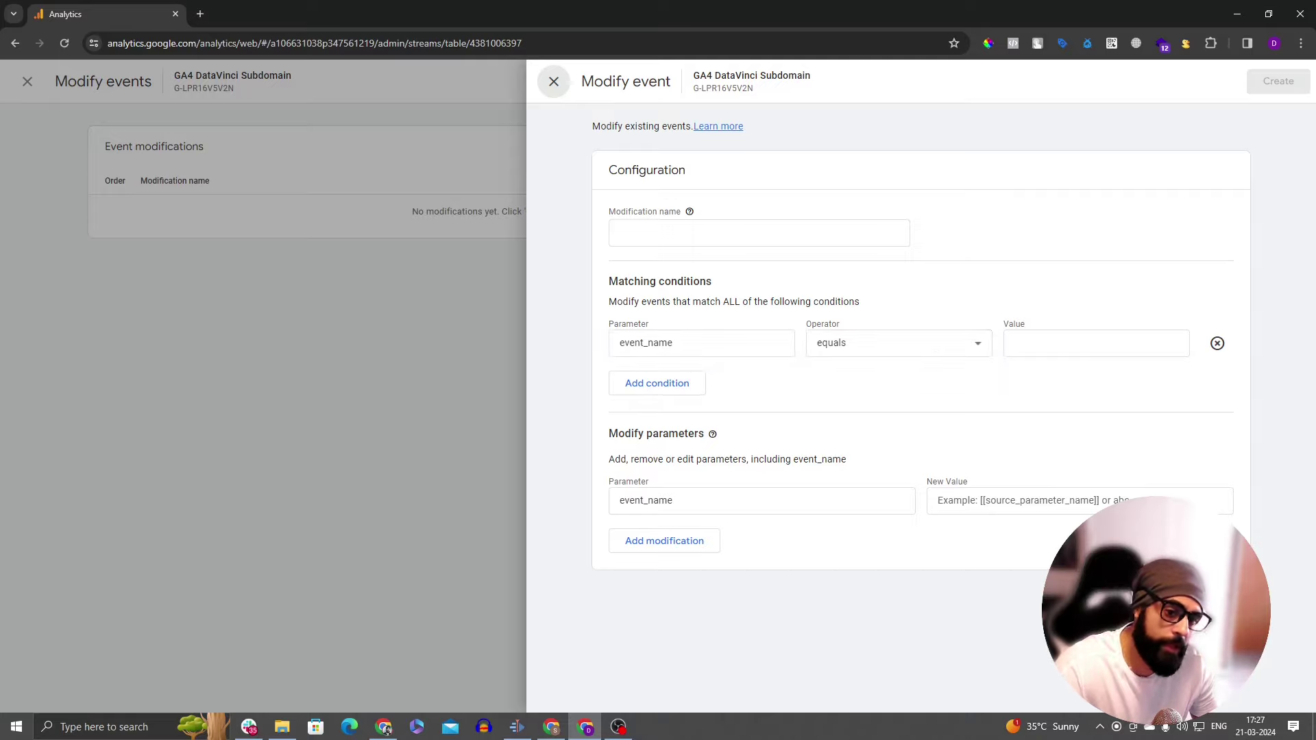
left_click(643, 355)
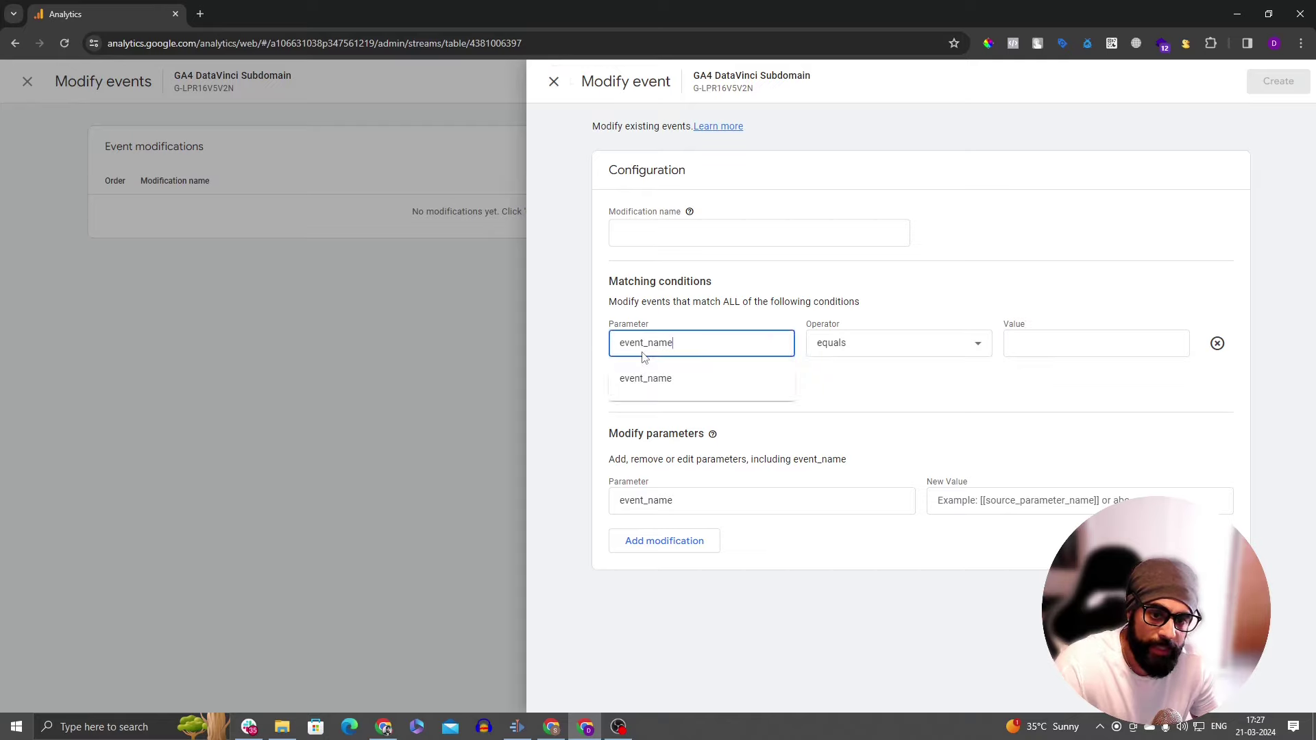
left_click(695, 388)
left_click(711, 343)
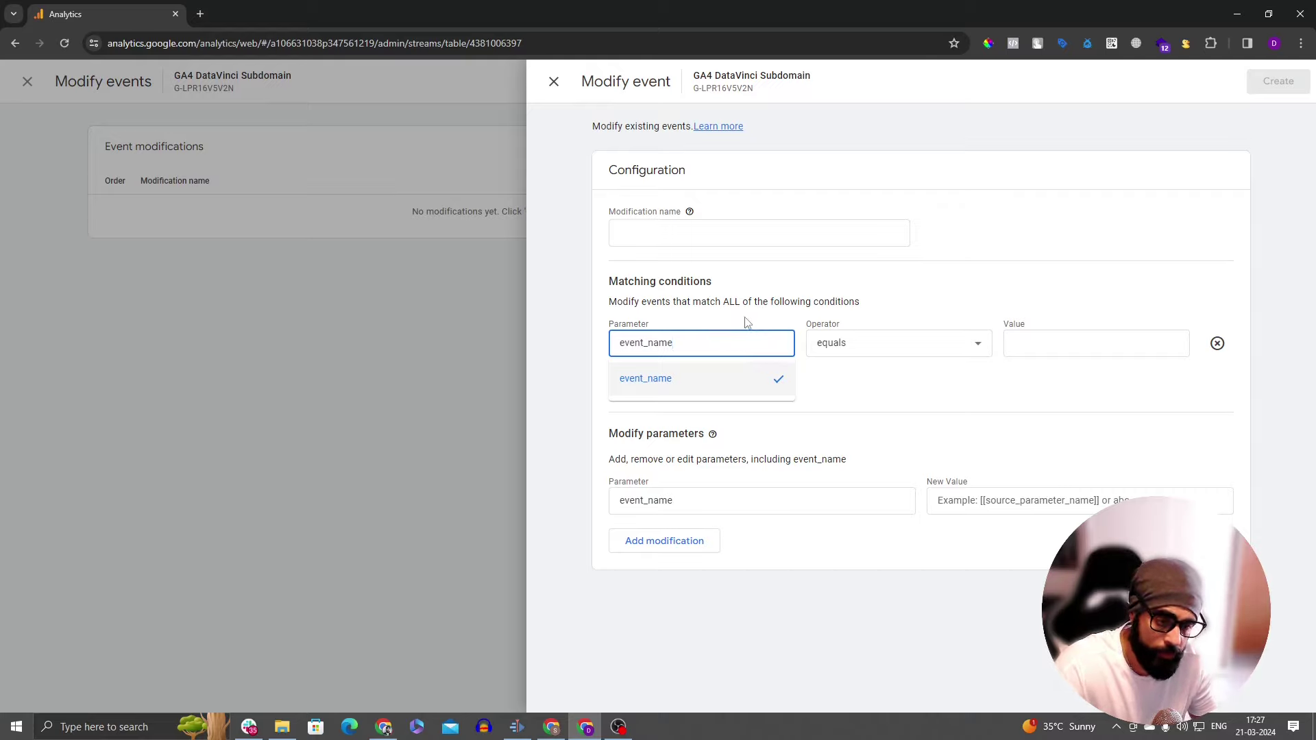
double_click(725, 347)
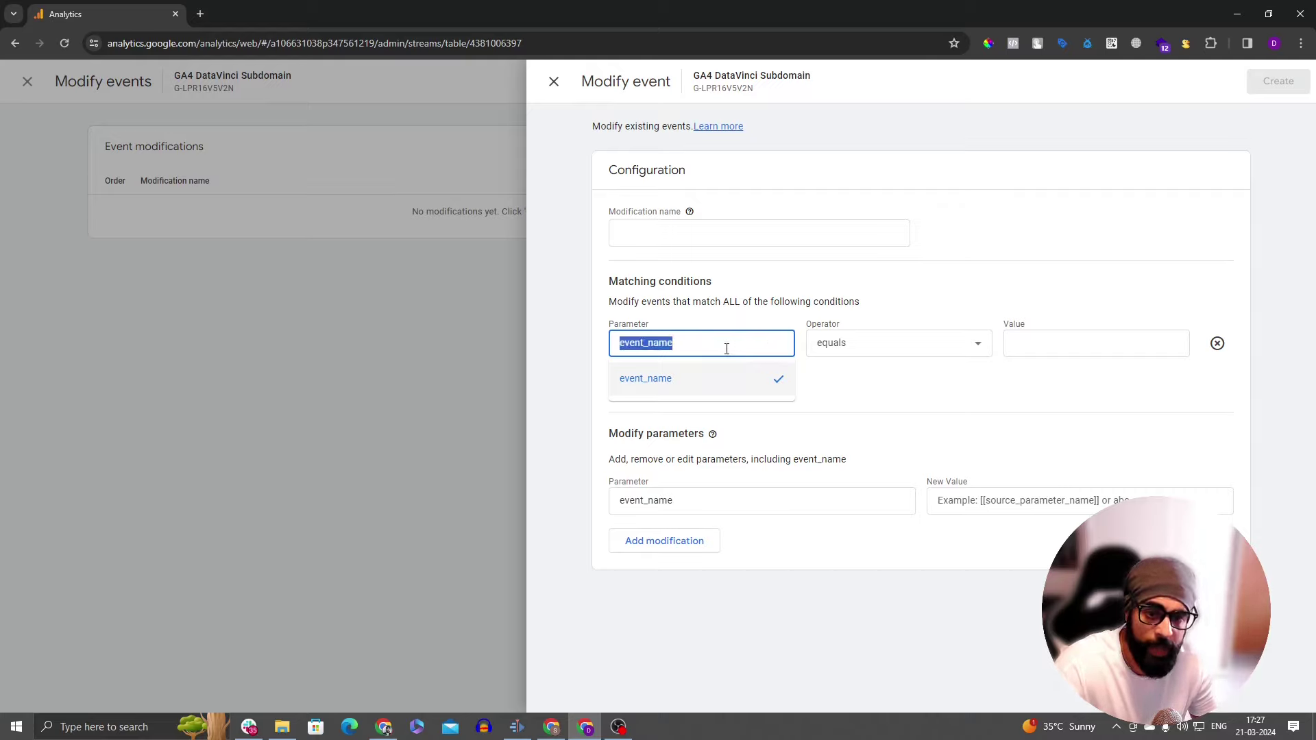
left_click(823, 406)
left_click(914, 356)
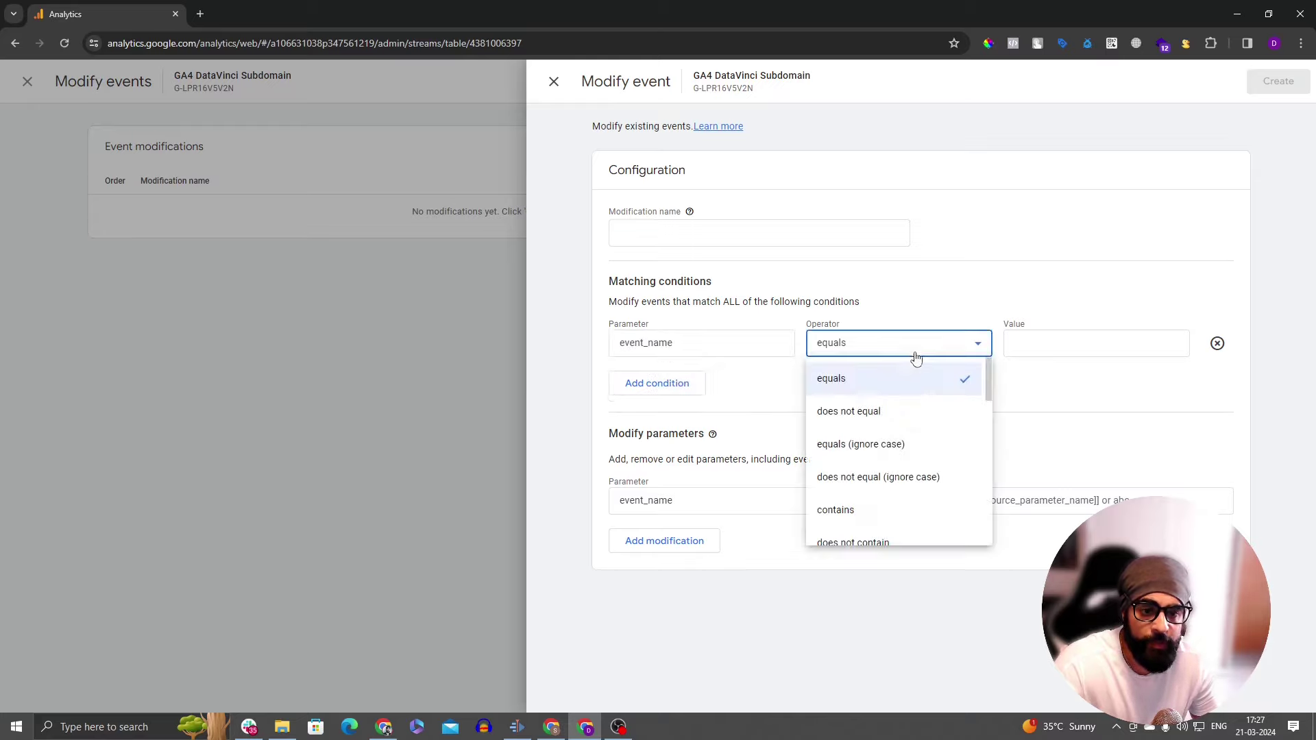
scroll(912, 439, "down", 10)
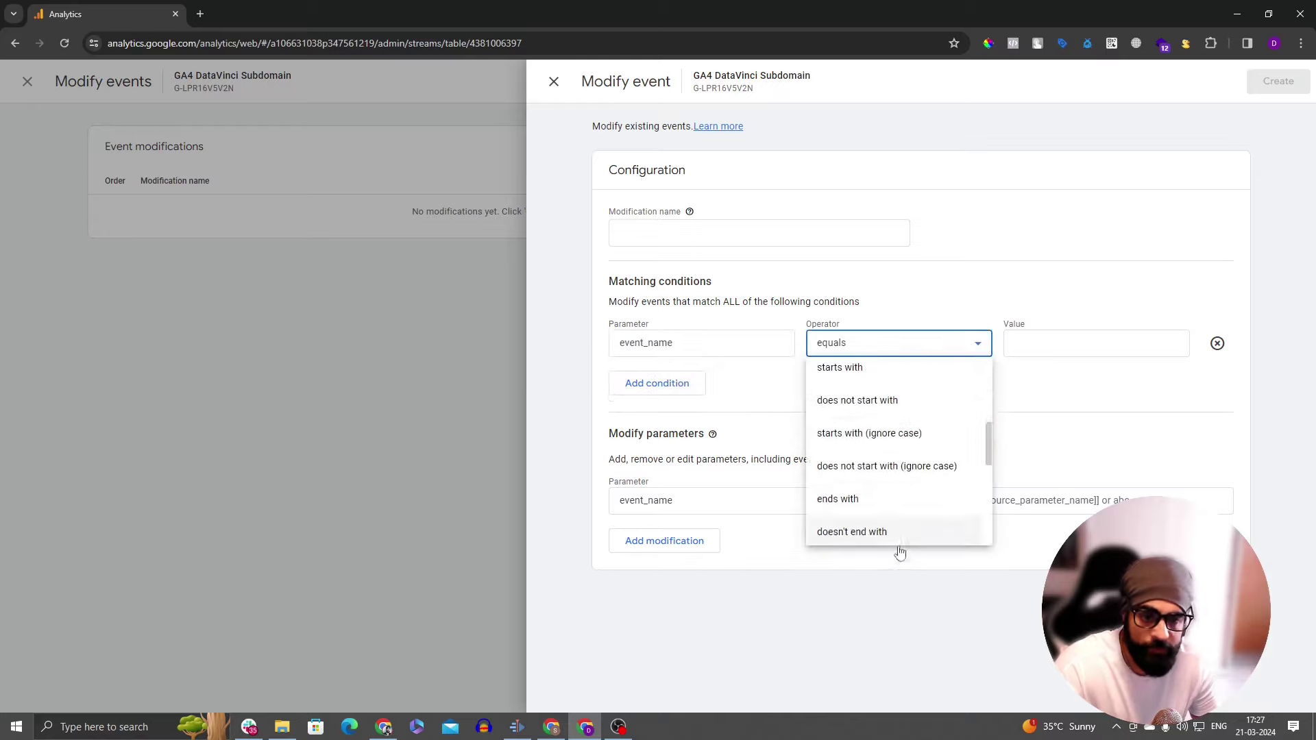
left_click(1049, 348)
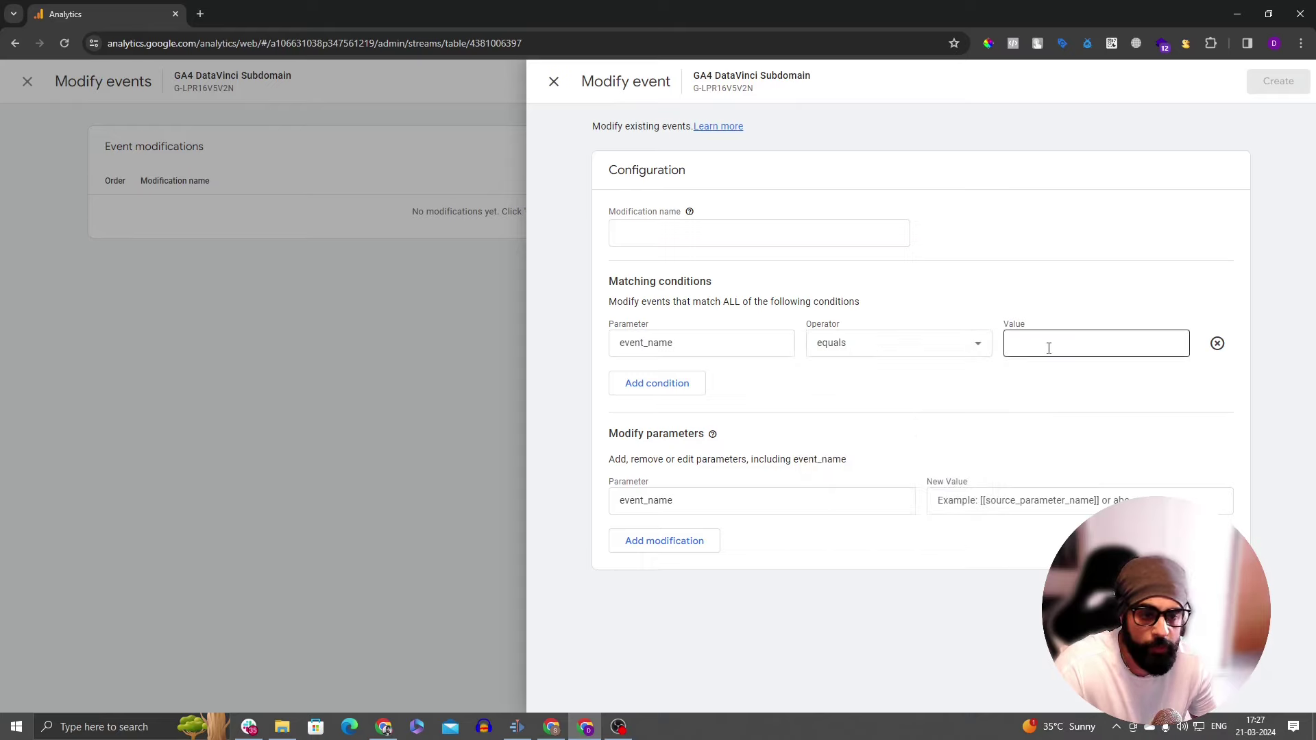
Step: Add a second matching condition to the event modification and review the parameters available for it
left_click(680, 383)
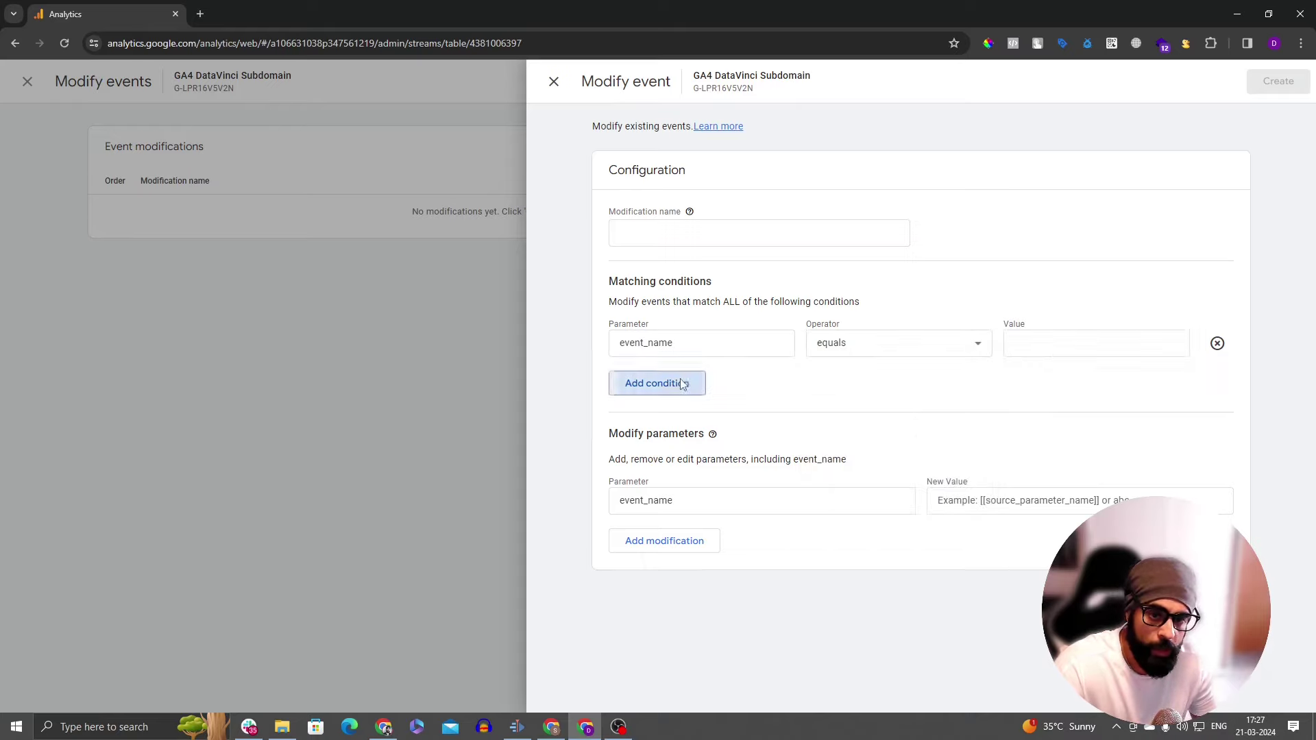
left_click(698, 394)
scroll(727, 476, "down", 8)
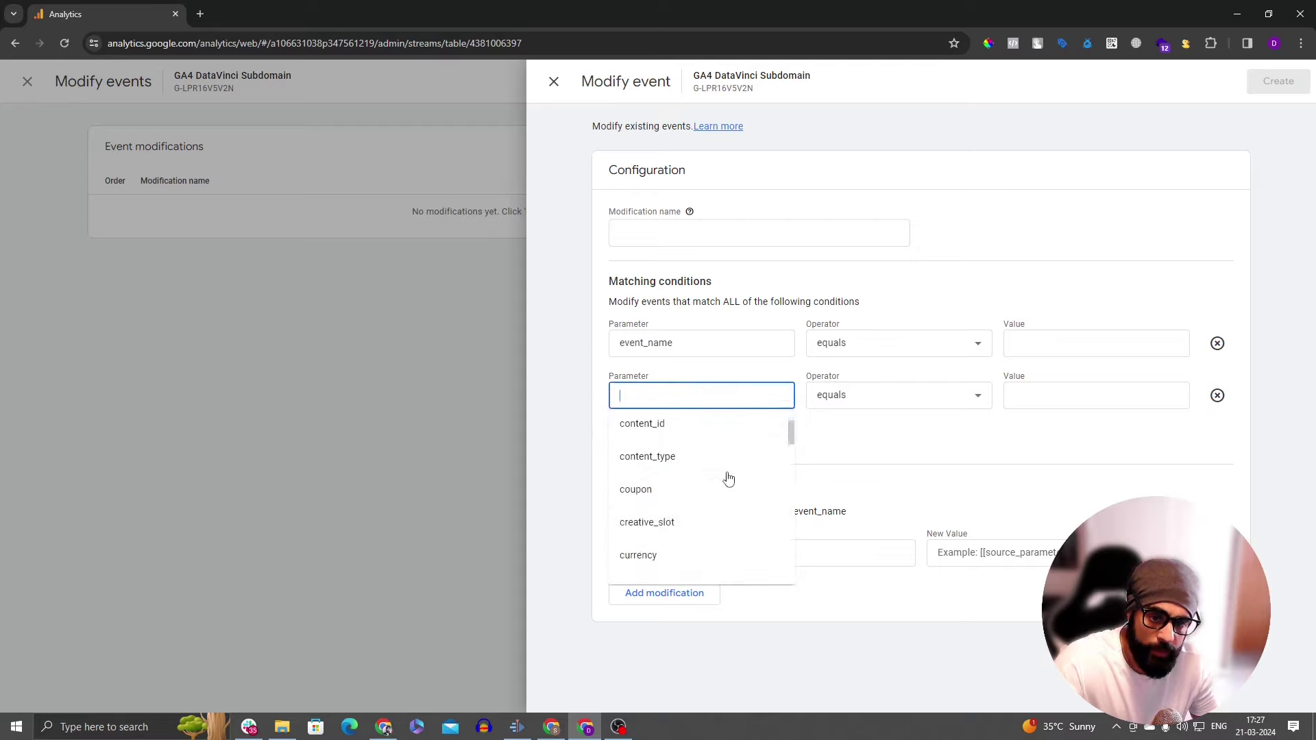
scroll(727, 478, "down", 8)
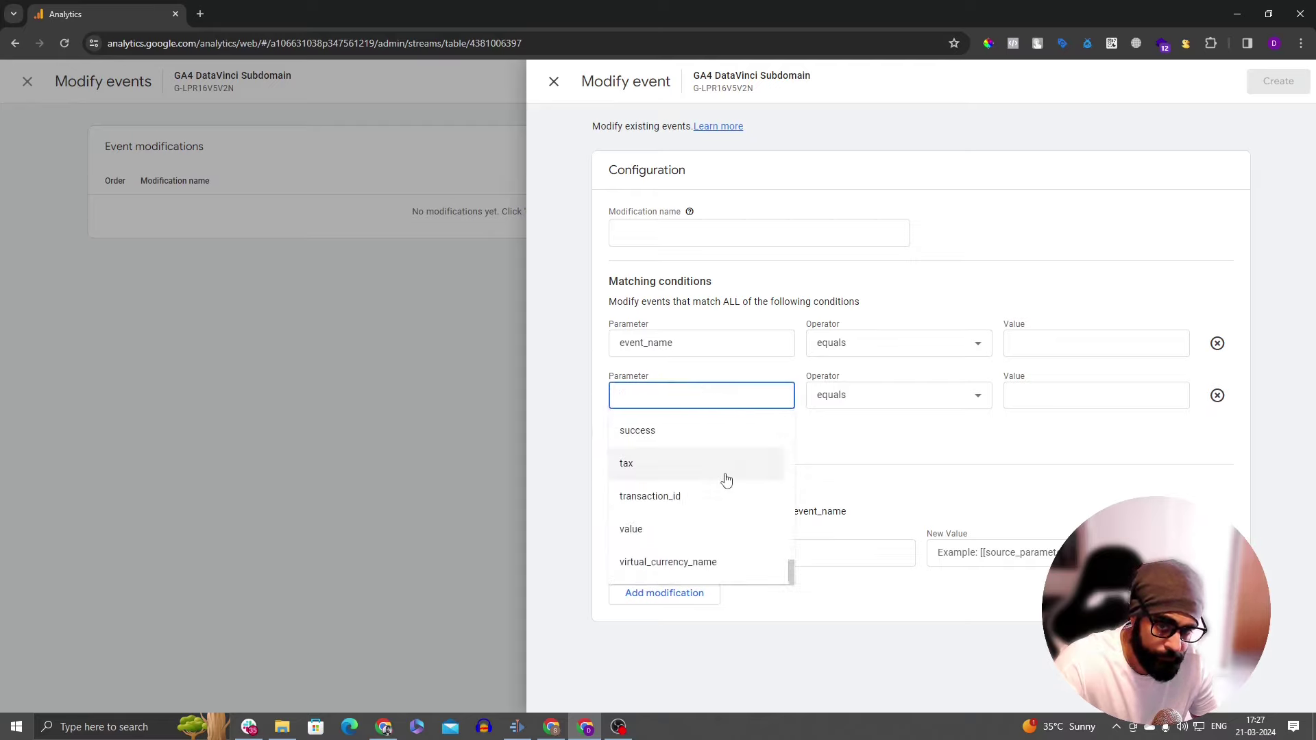
scroll(734, 507, "up", 4)
scroll(739, 526, "up", 5)
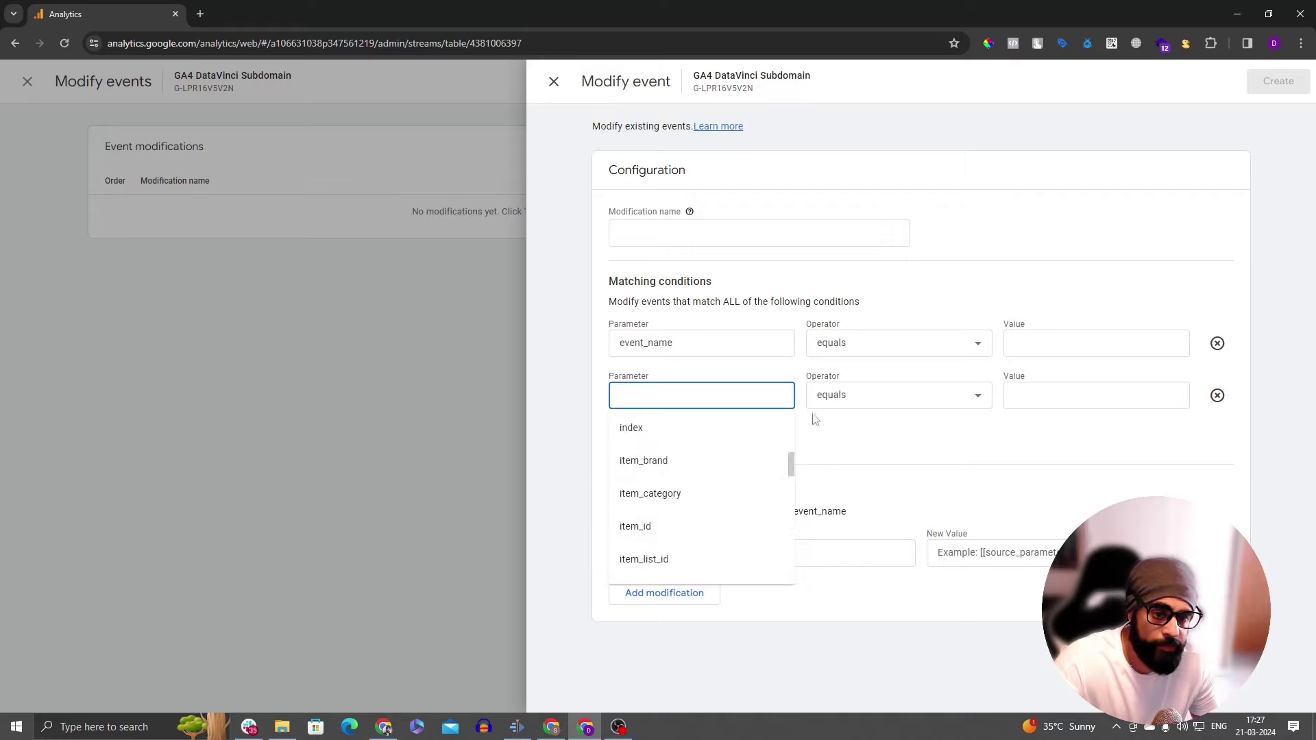
scroll(746, 470, "up", 5)
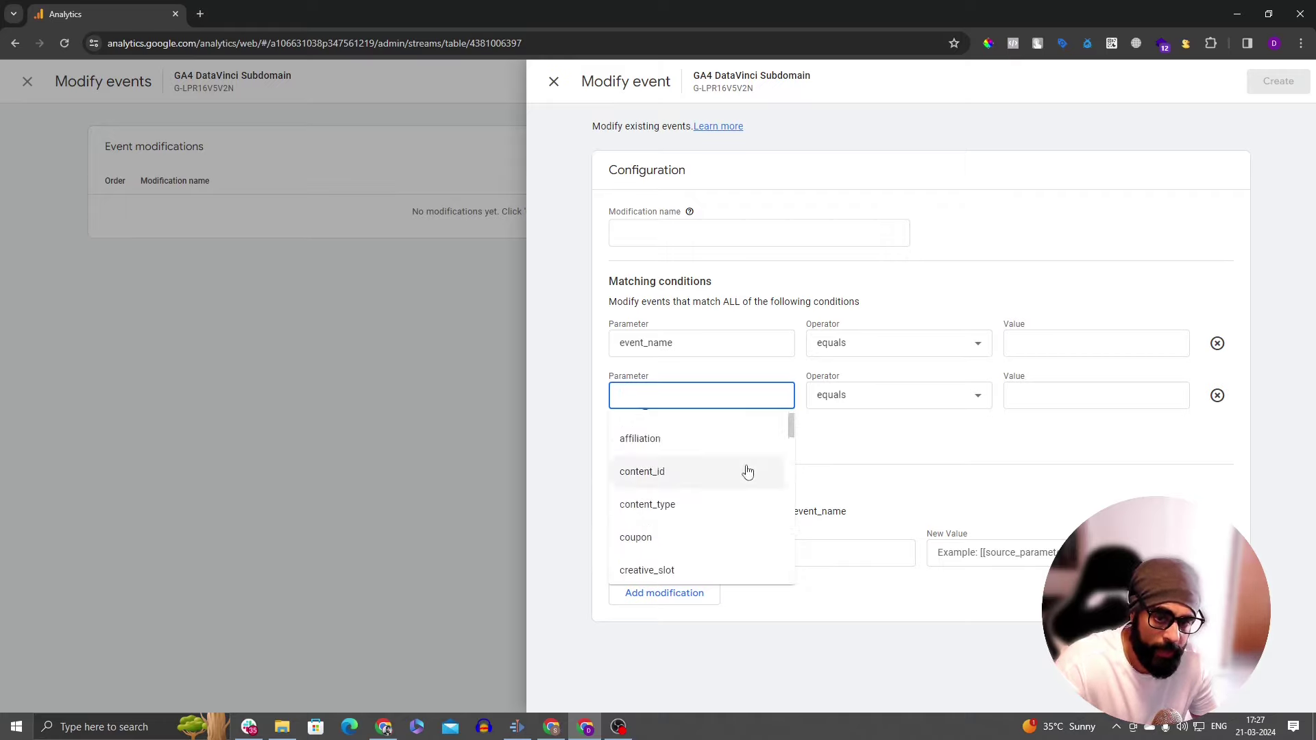
left_click(1045, 463)
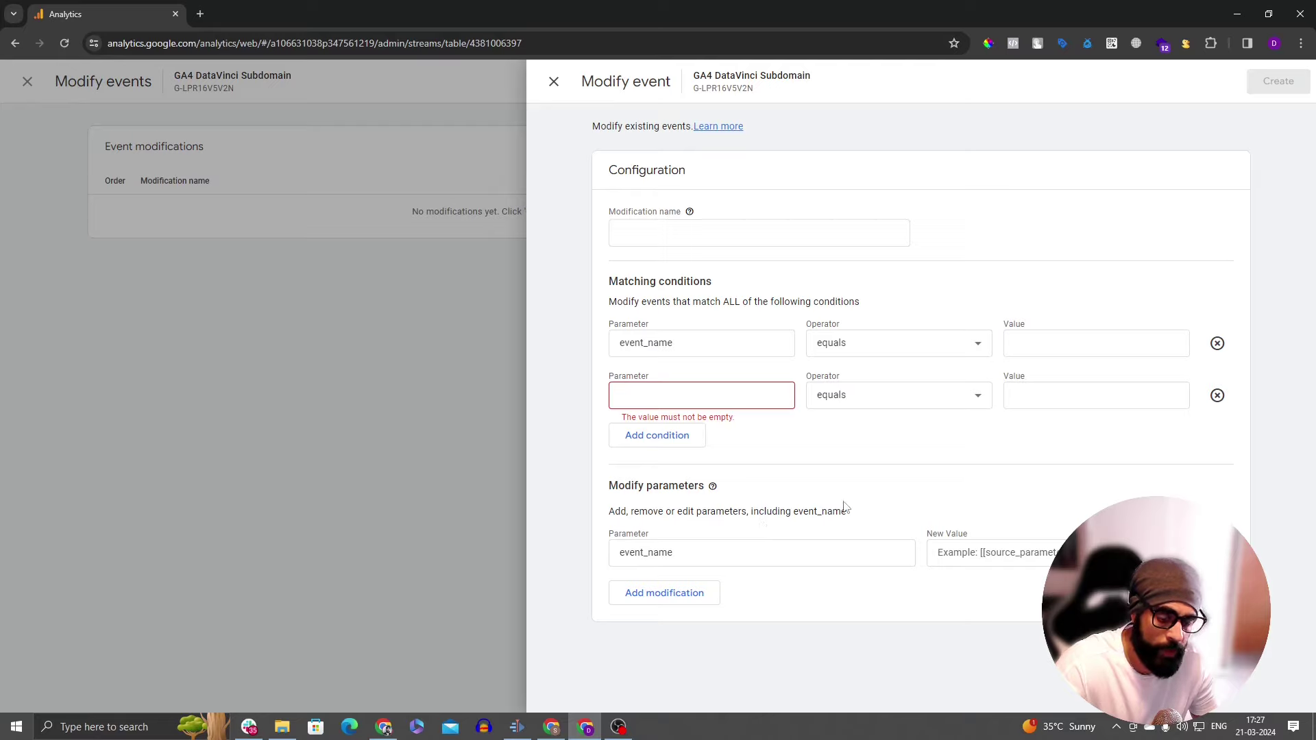
Step: Inspect the modification's event_name parameter and new value fields, then discard the unsaved modification and return to the stream details
left_click(696, 552)
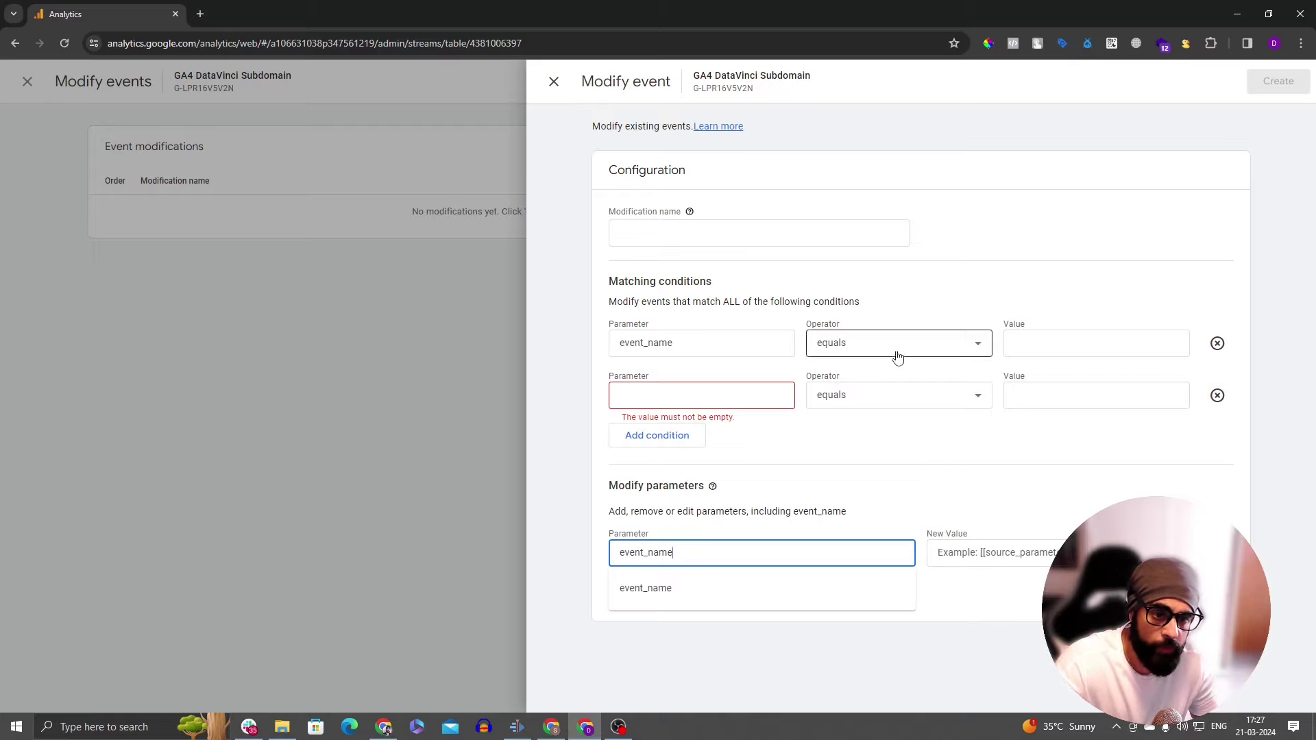
left_click(982, 552)
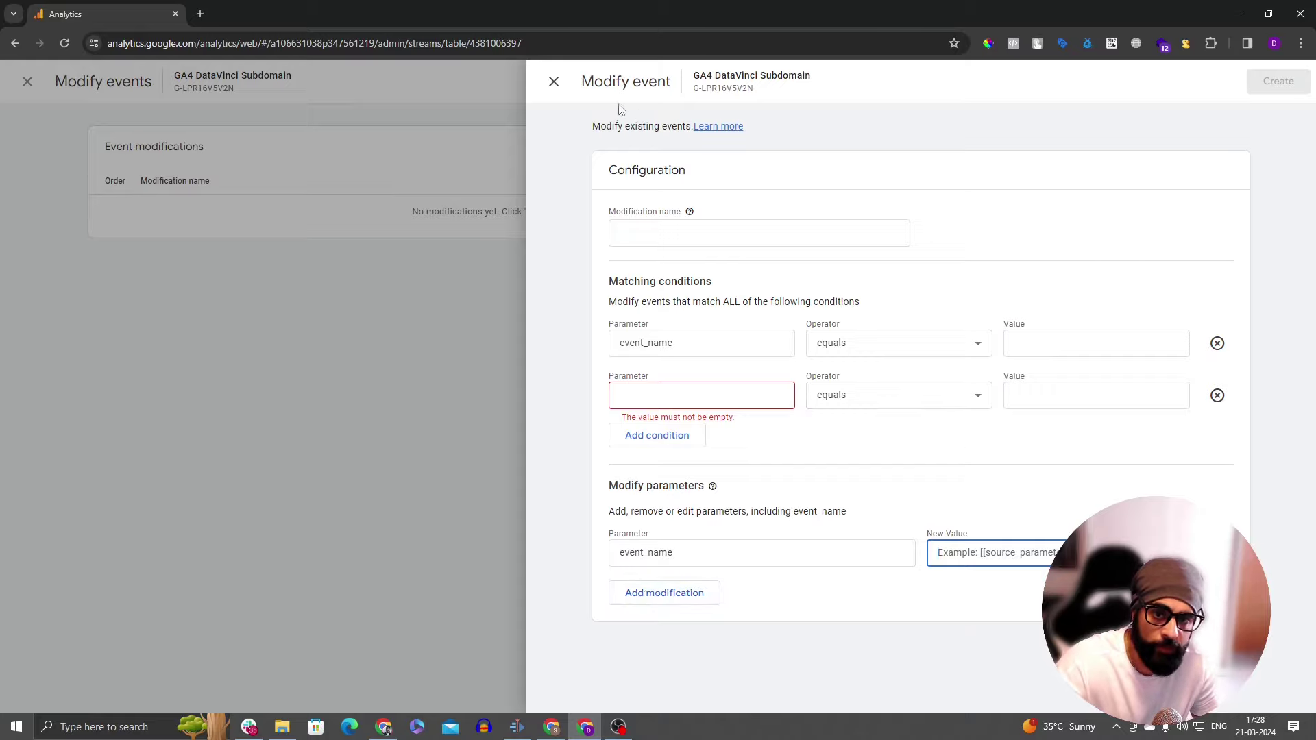
left_click(554, 82)
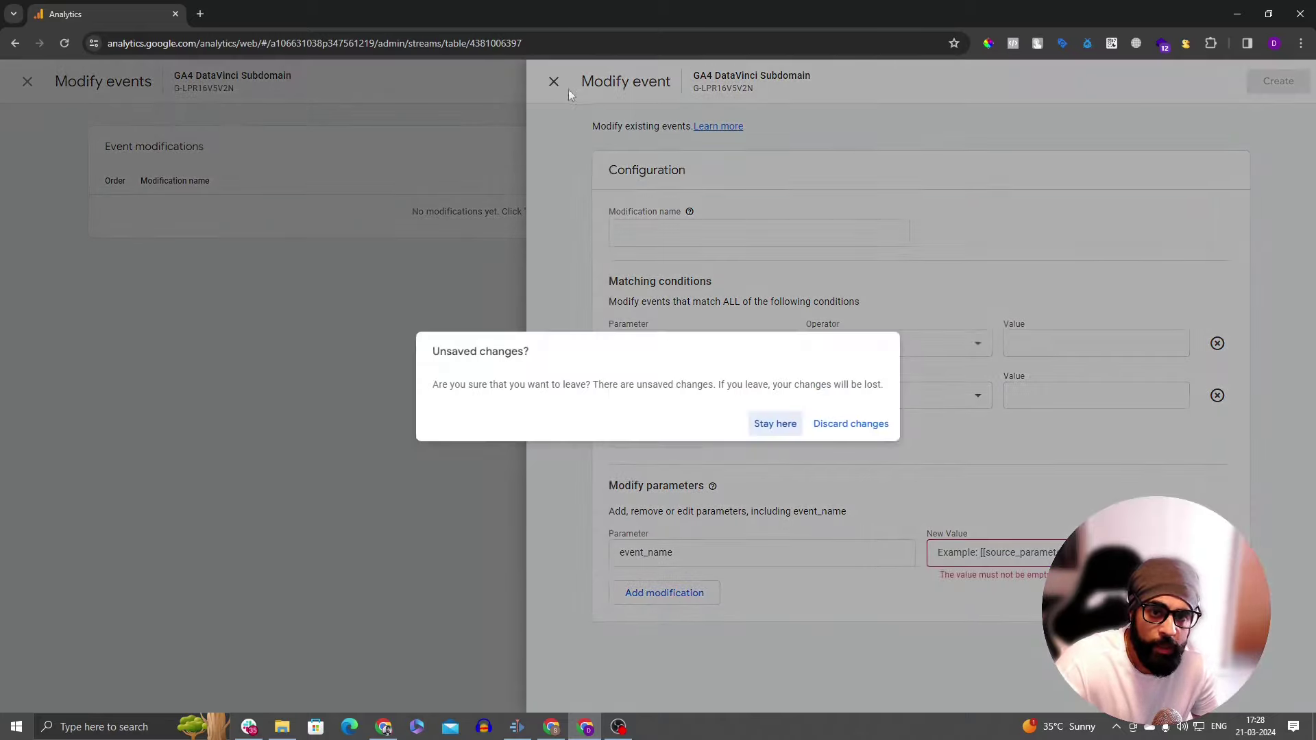
left_click(853, 419)
left_click(287, 81)
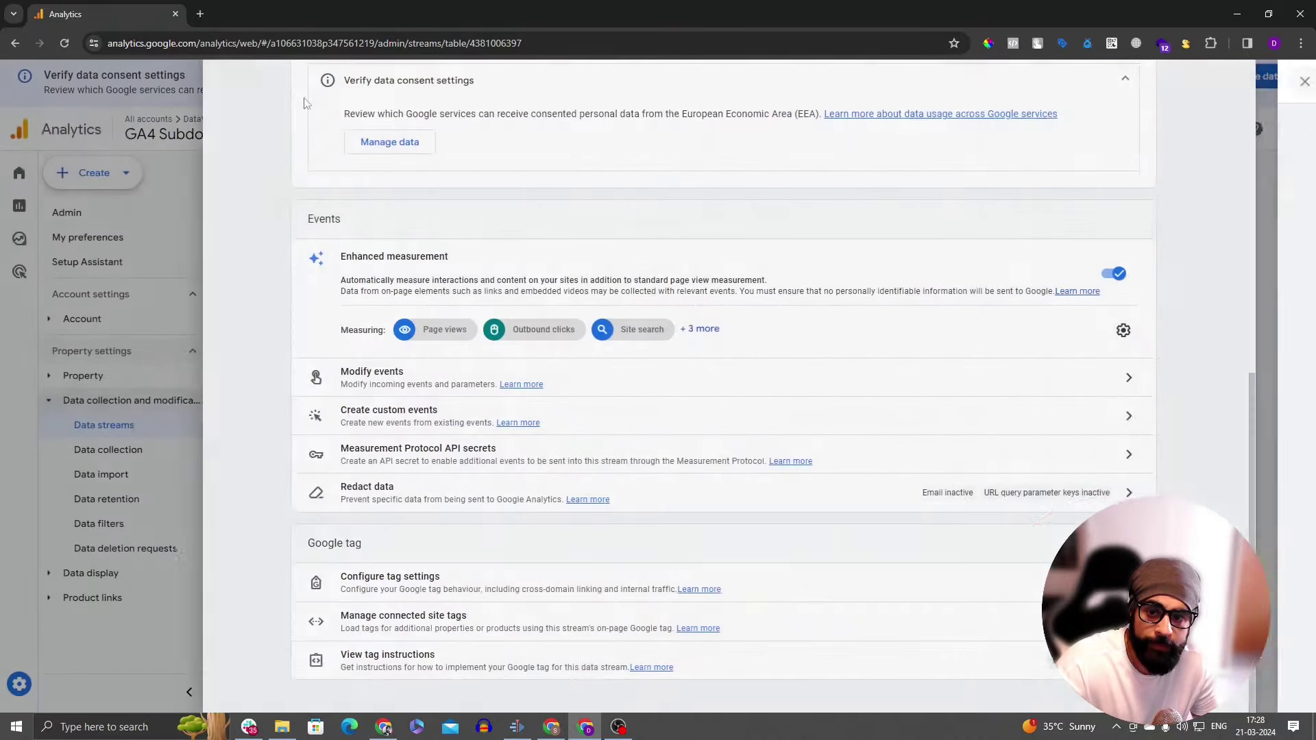
Step: Open a new custom event for the stream and examine its matching conditions, adding a second condition to view the available parameters
left_click(636, 423)
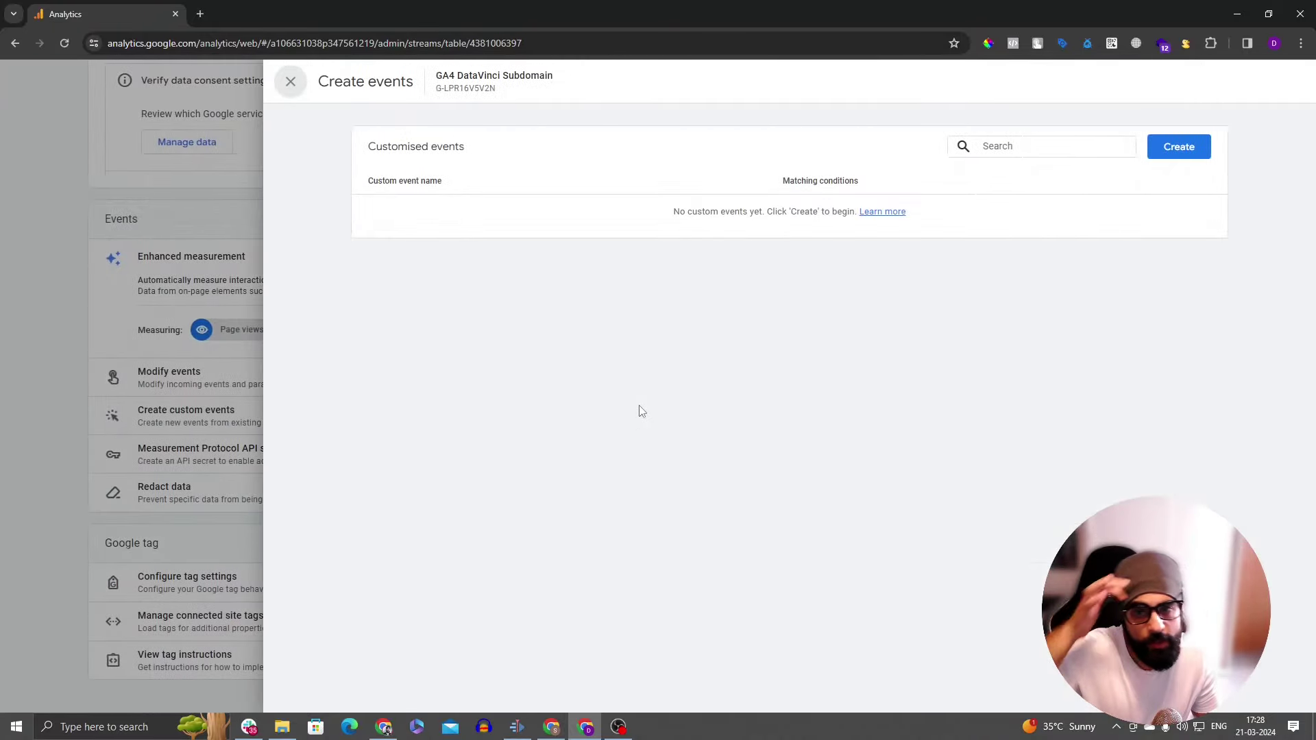
left_click(1193, 152)
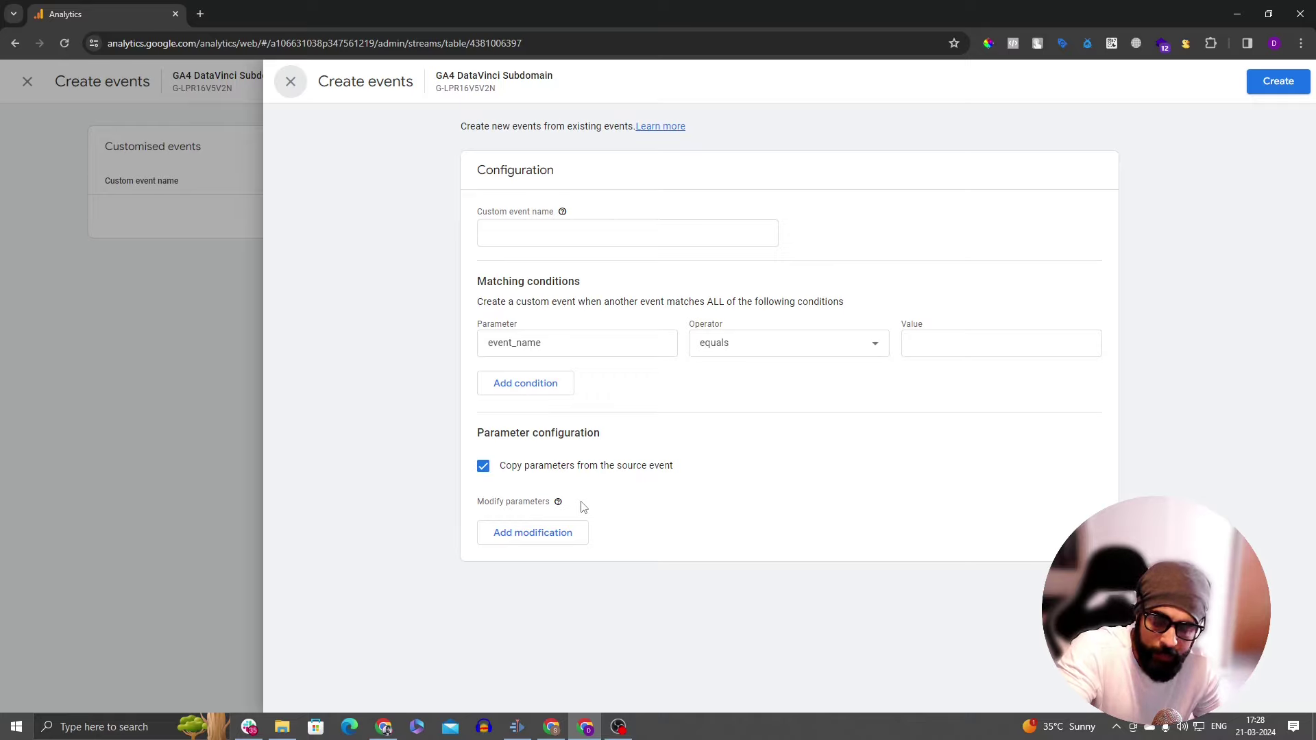
left_click(658, 338)
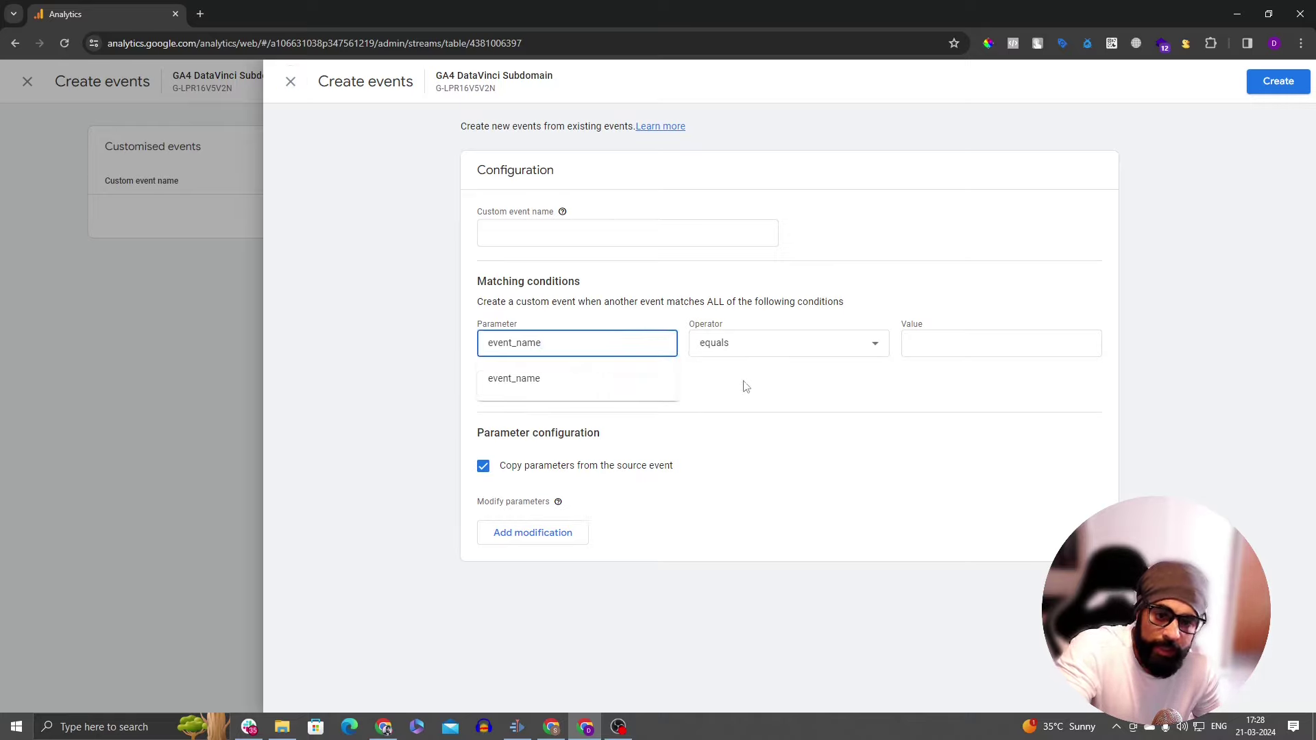
left_click(931, 343)
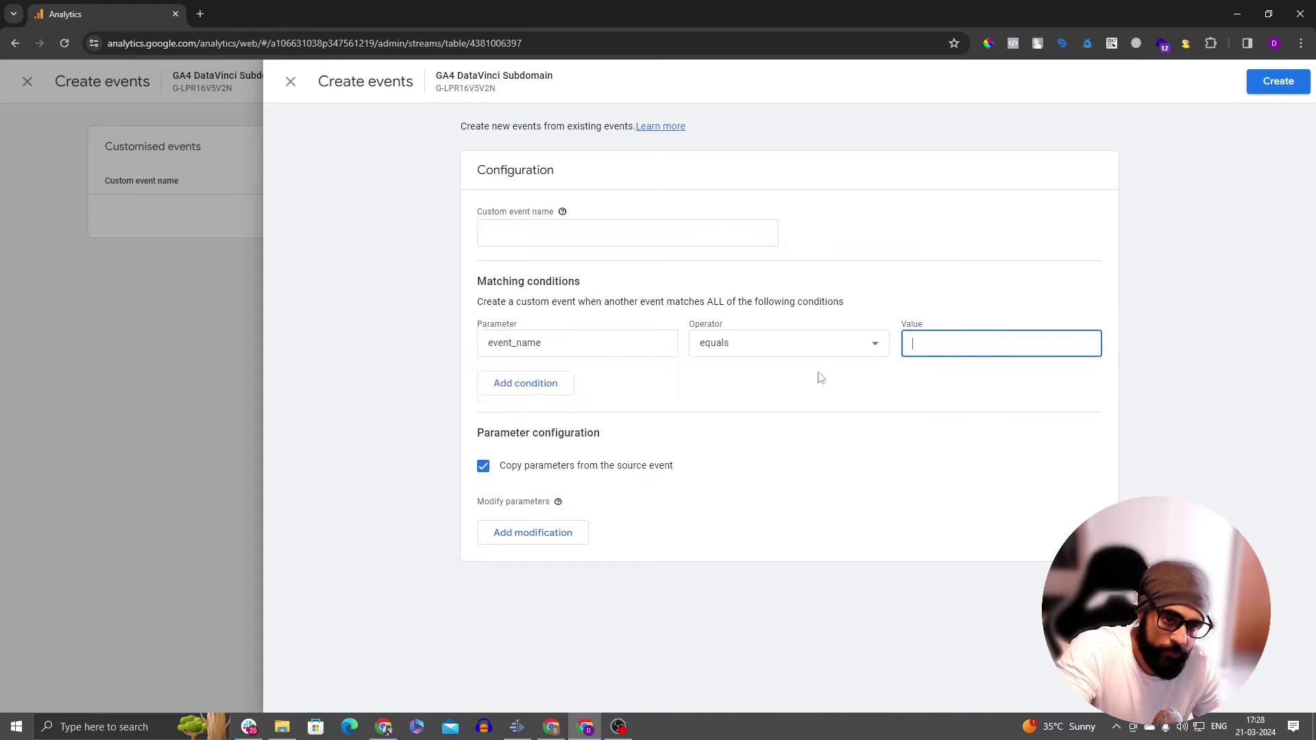
left_click(525, 383)
left_click(543, 395)
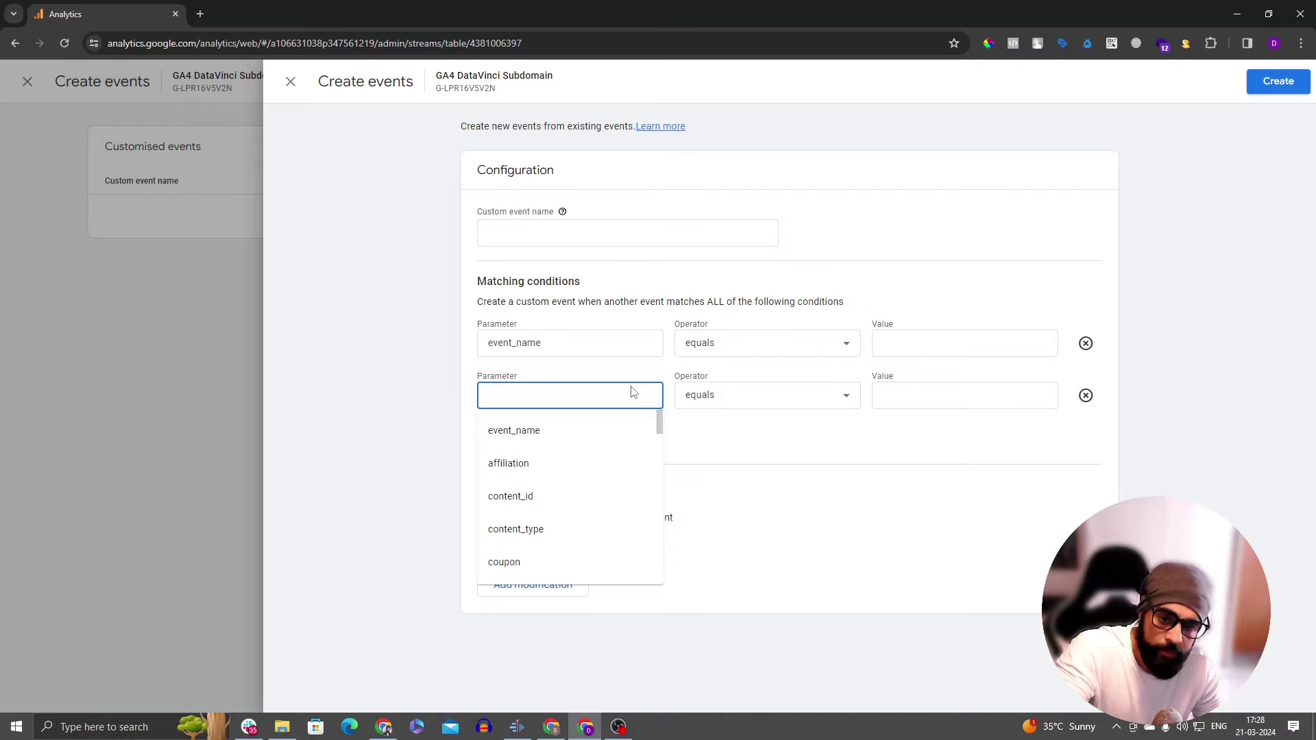
left_click(788, 459)
left_click(883, 403)
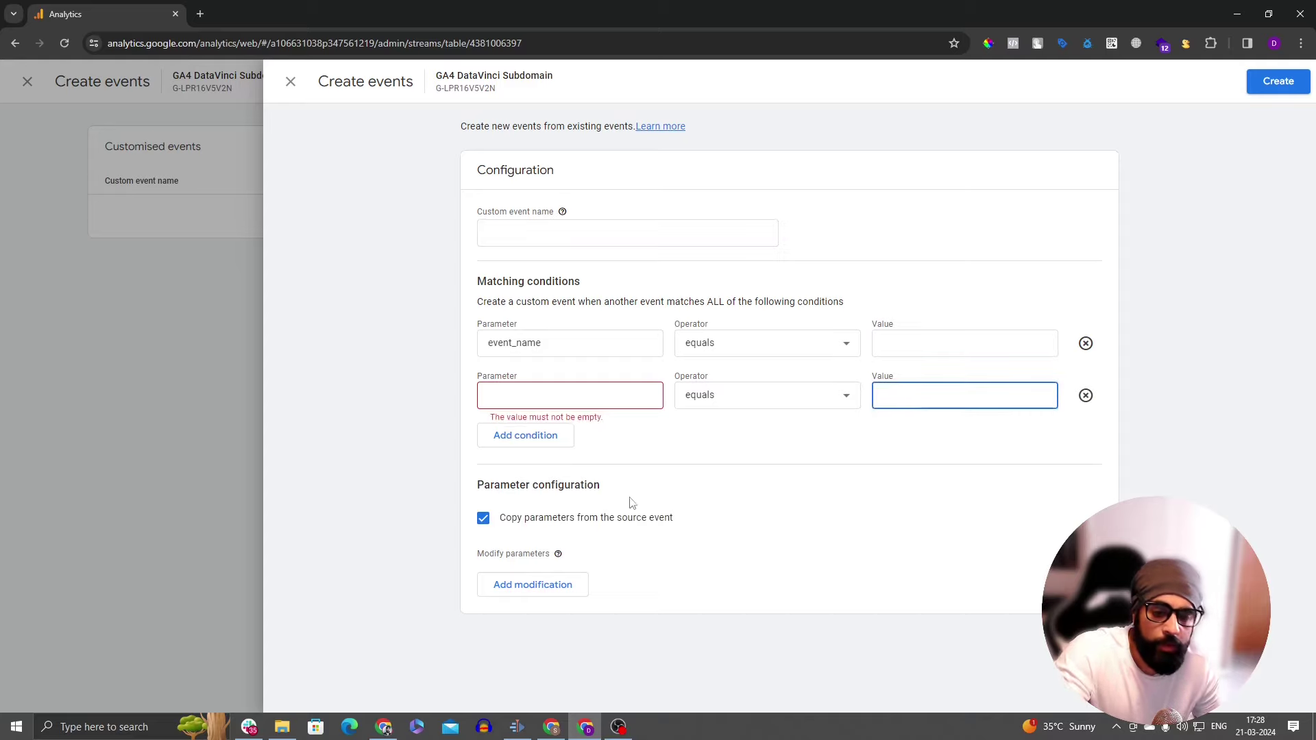
Step: Add a parameter modification to the custom event and examine its parameter choices and new value field
left_click(560, 584)
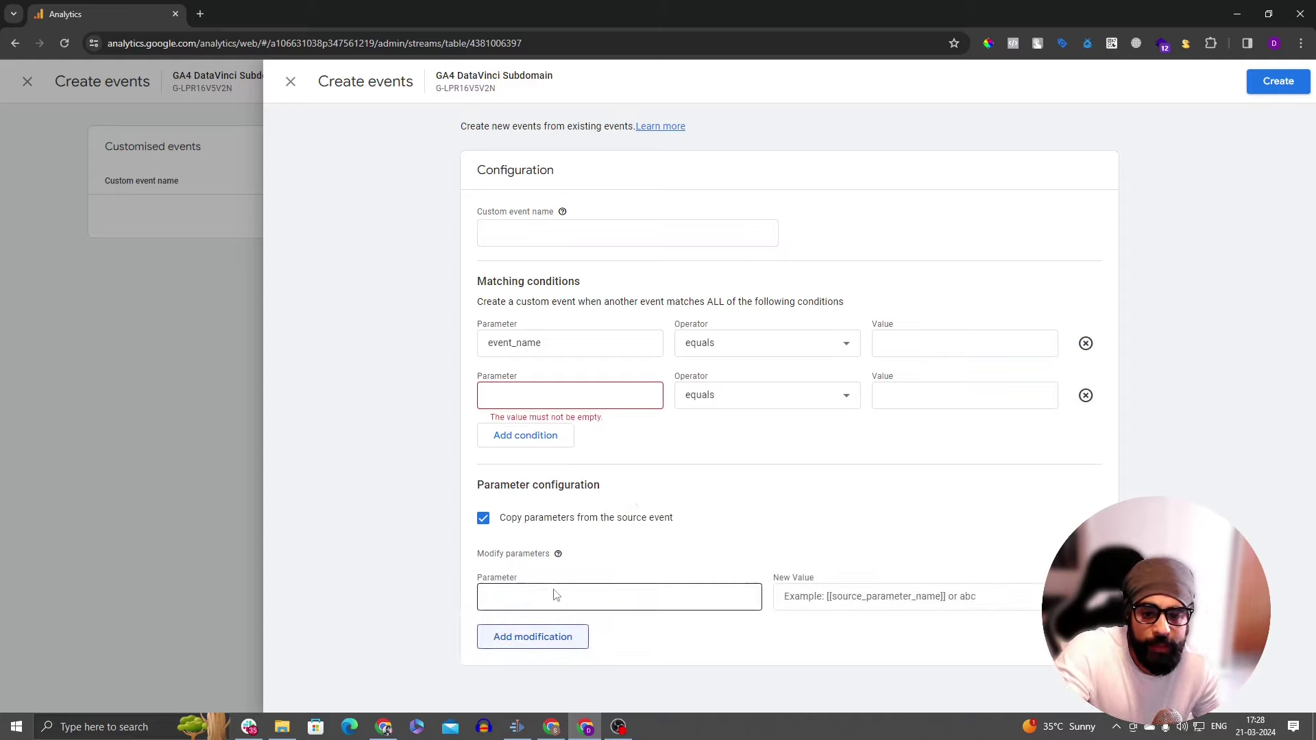
left_click(632, 595)
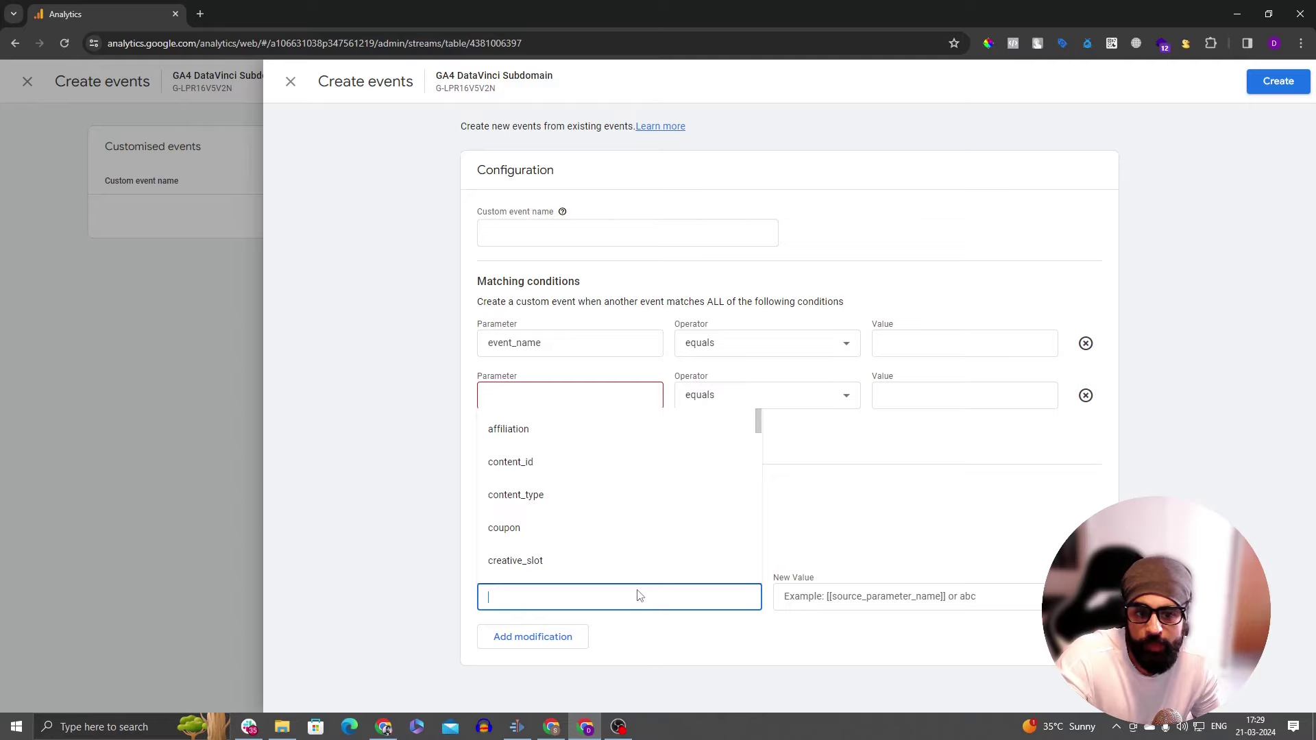
left_click(900, 593)
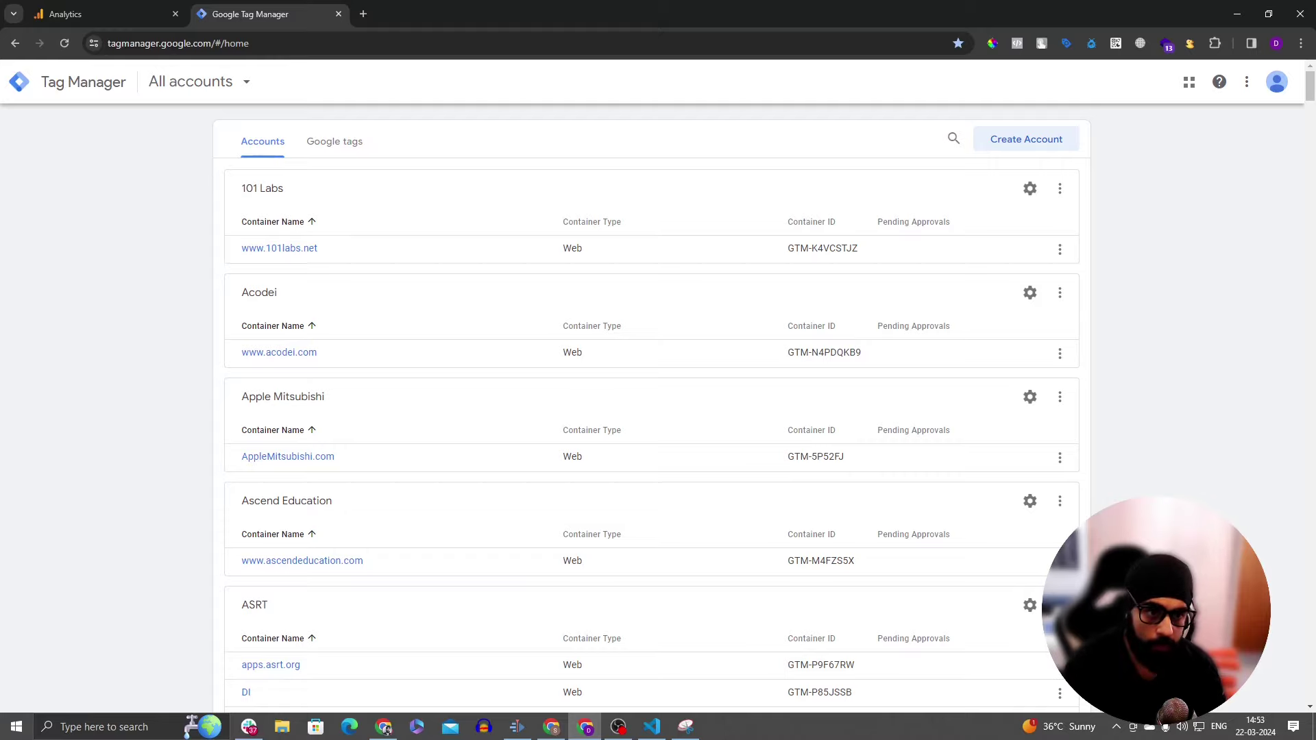
Step: From Analytics, show the Google Marketing Platform product list and switch to Tag Manager's accounts overview
left_click(79, 8)
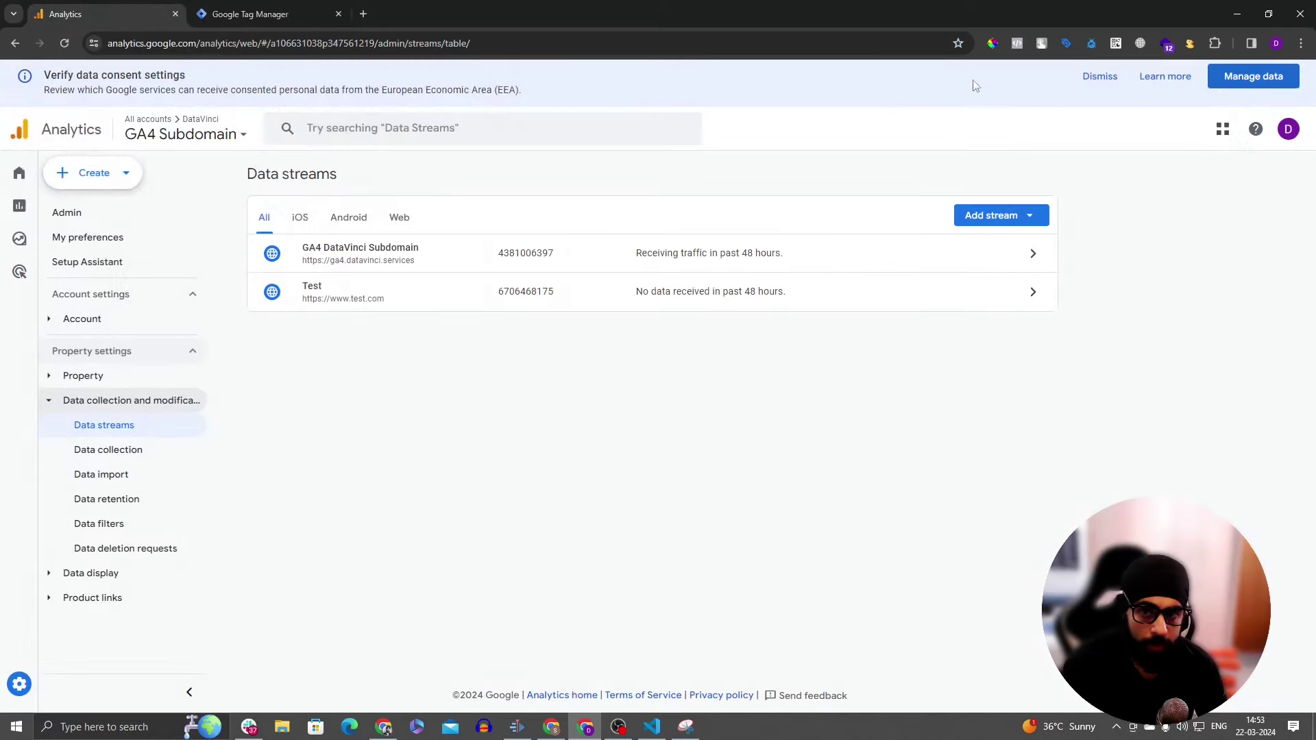
left_click(1223, 131)
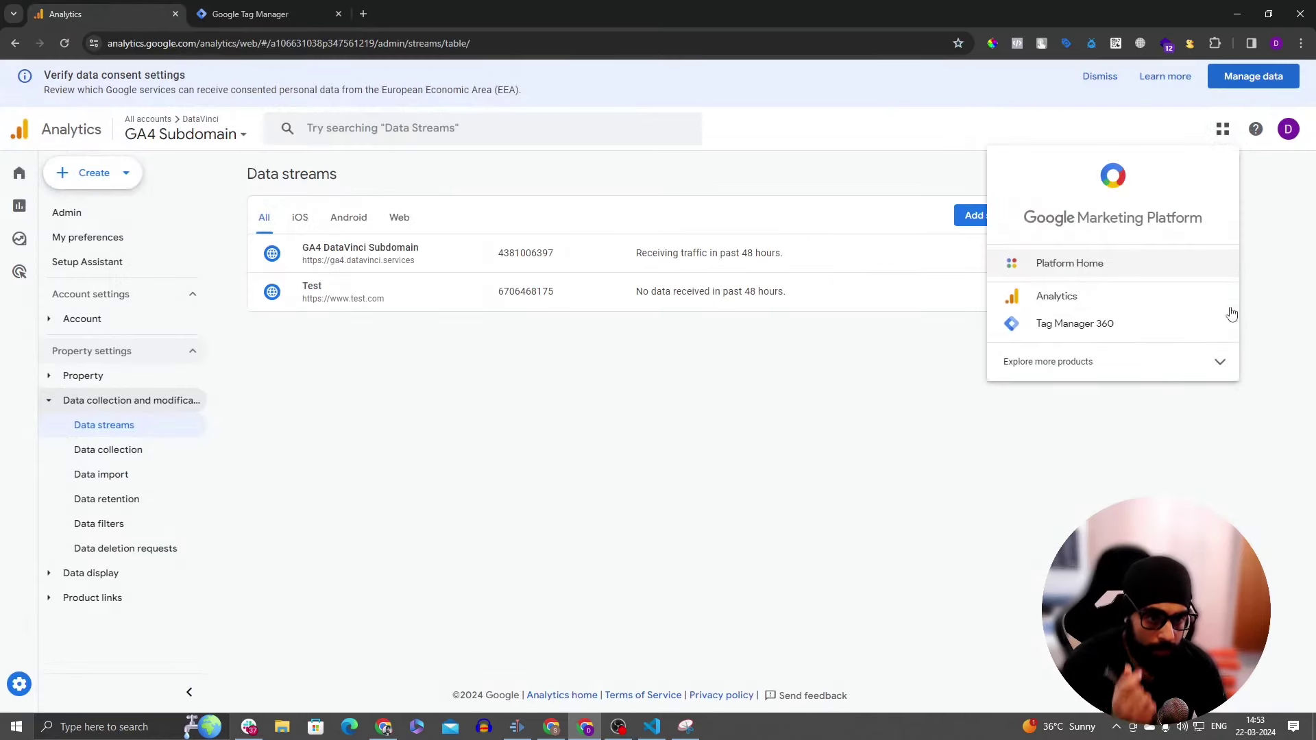
left_click(1098, 330)
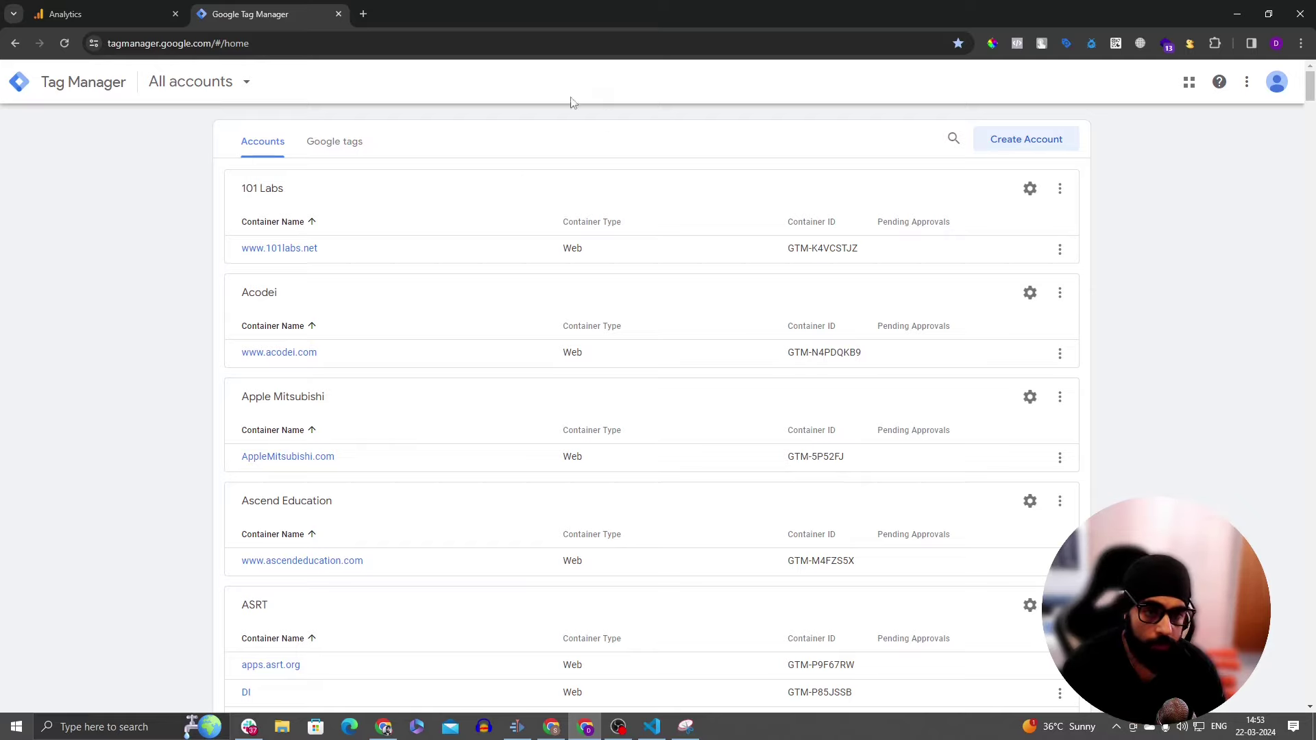
Step: Start a new Tag Manager account and name it DV Site
left_click(1023, 145)
left_click(328, 287)
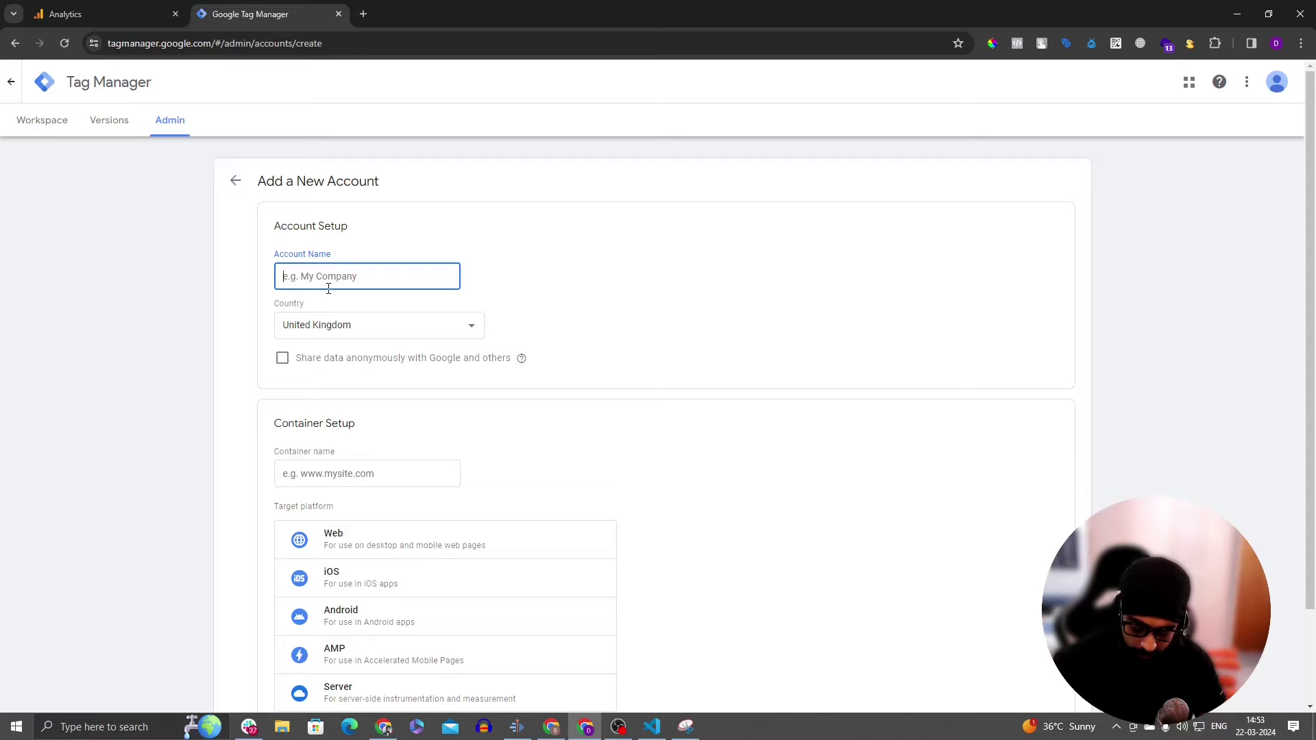
type("DV Site")
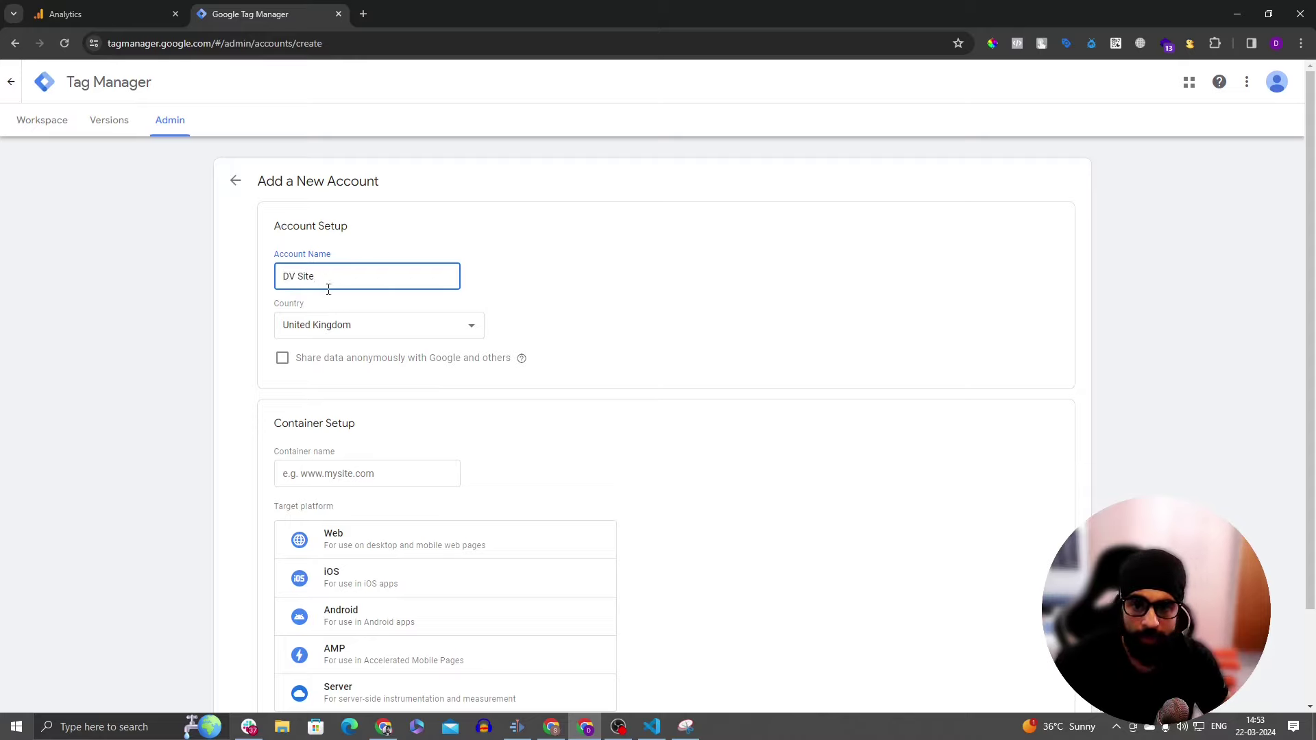
Step: Name the container DV Prod Container, choose Web as its target platform and submit the account for creation
left_click(395, 487)
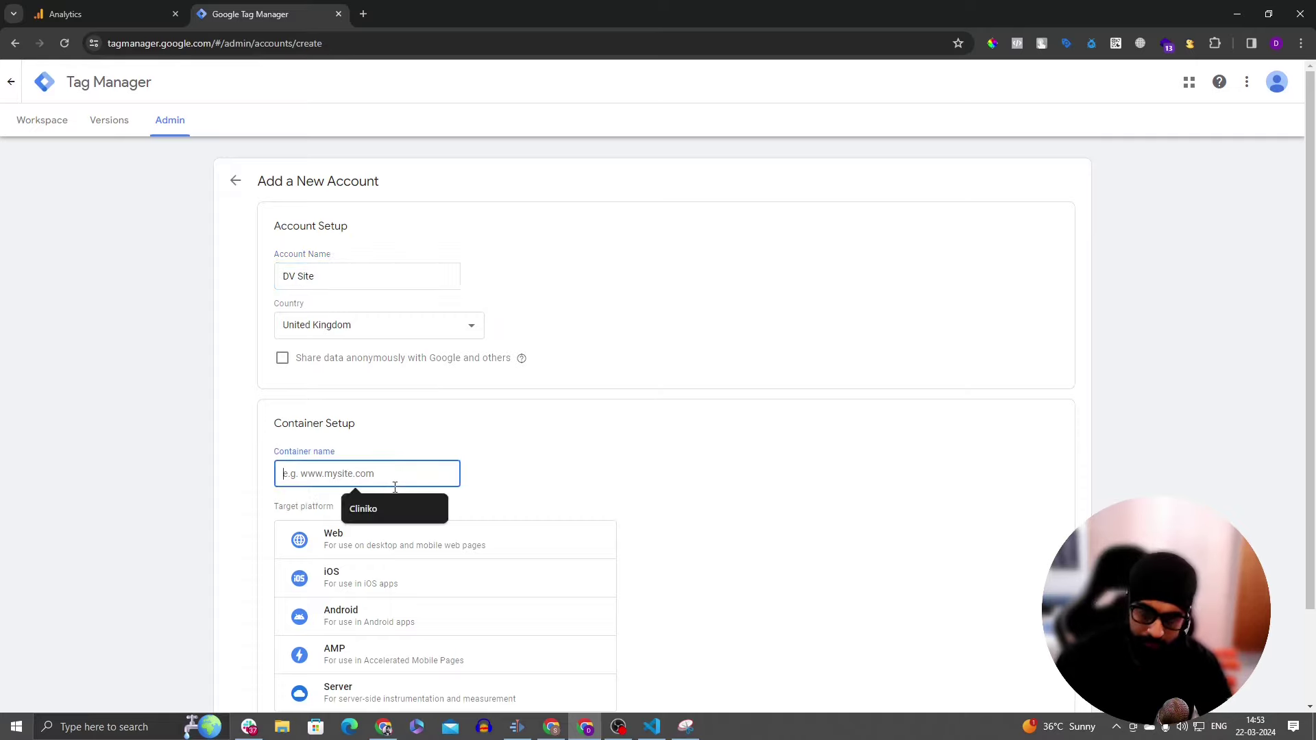
type("D")
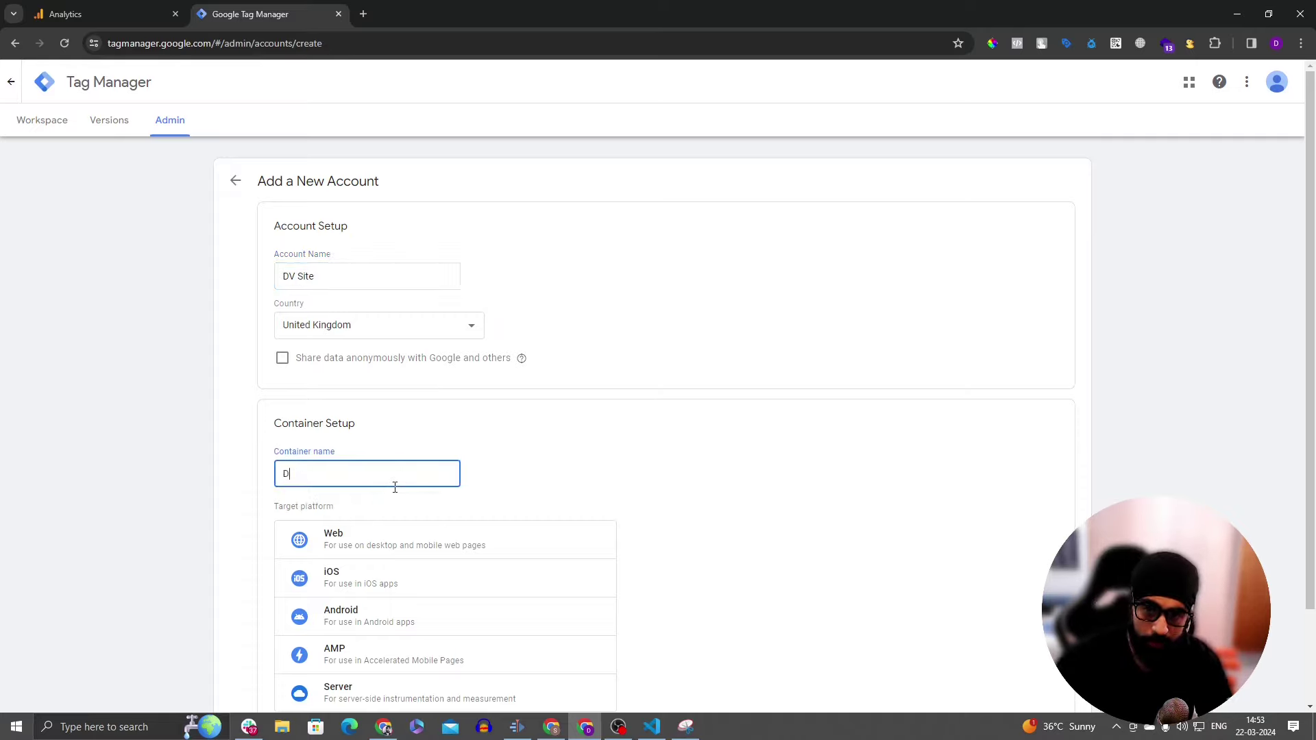
type("V s")
key("BackSpace")
type("P")
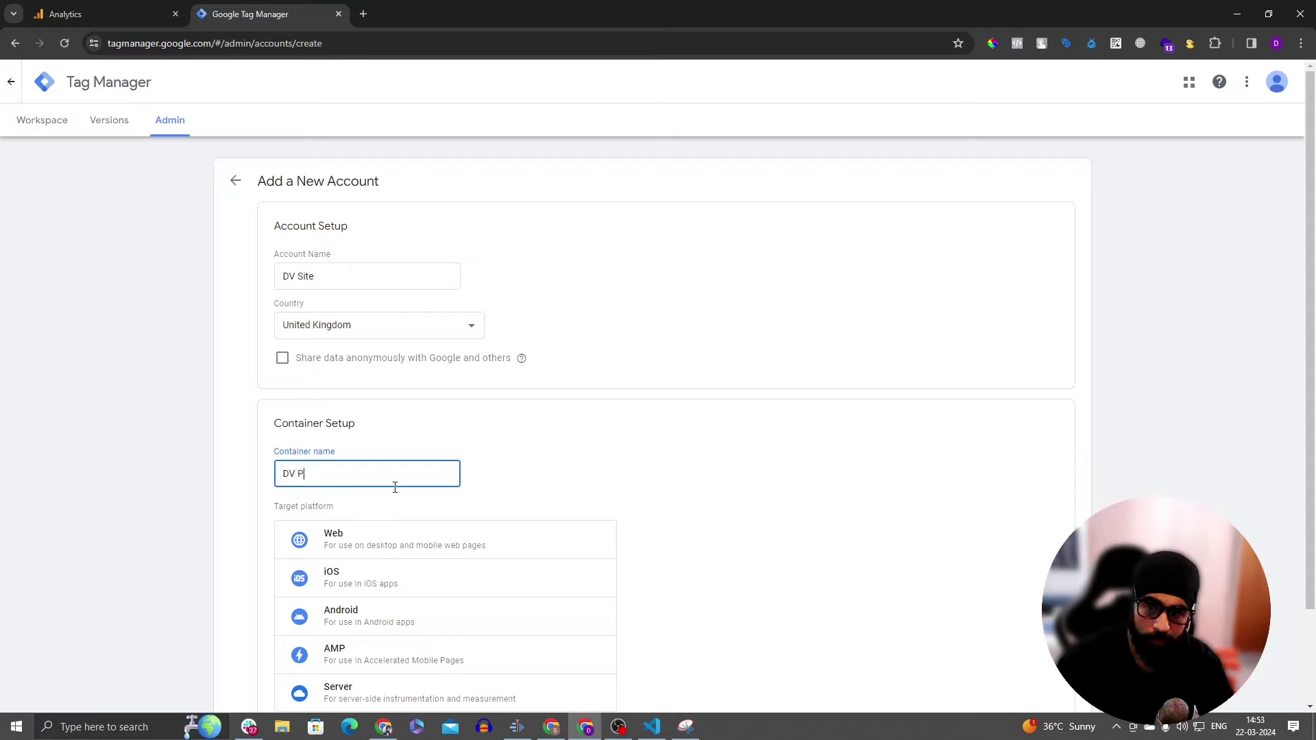
type("rod Container")
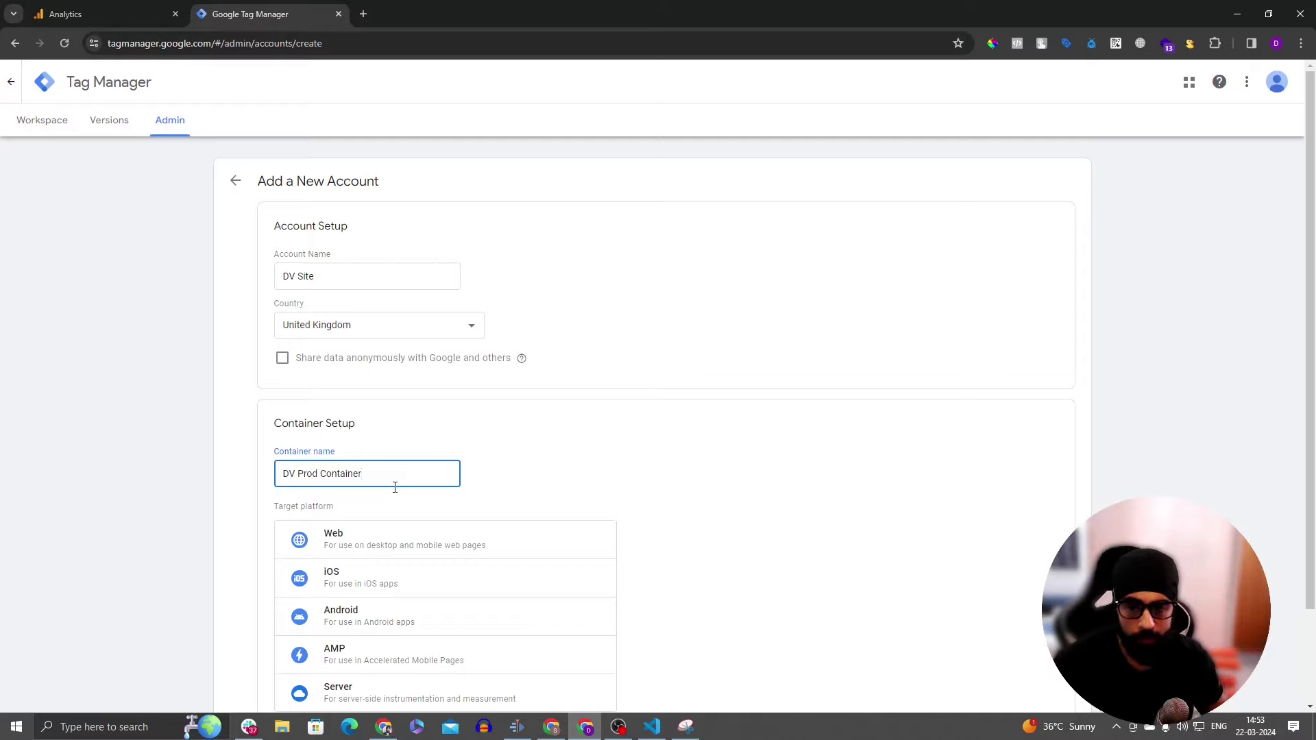
scroll(438, 542, "down", 2)
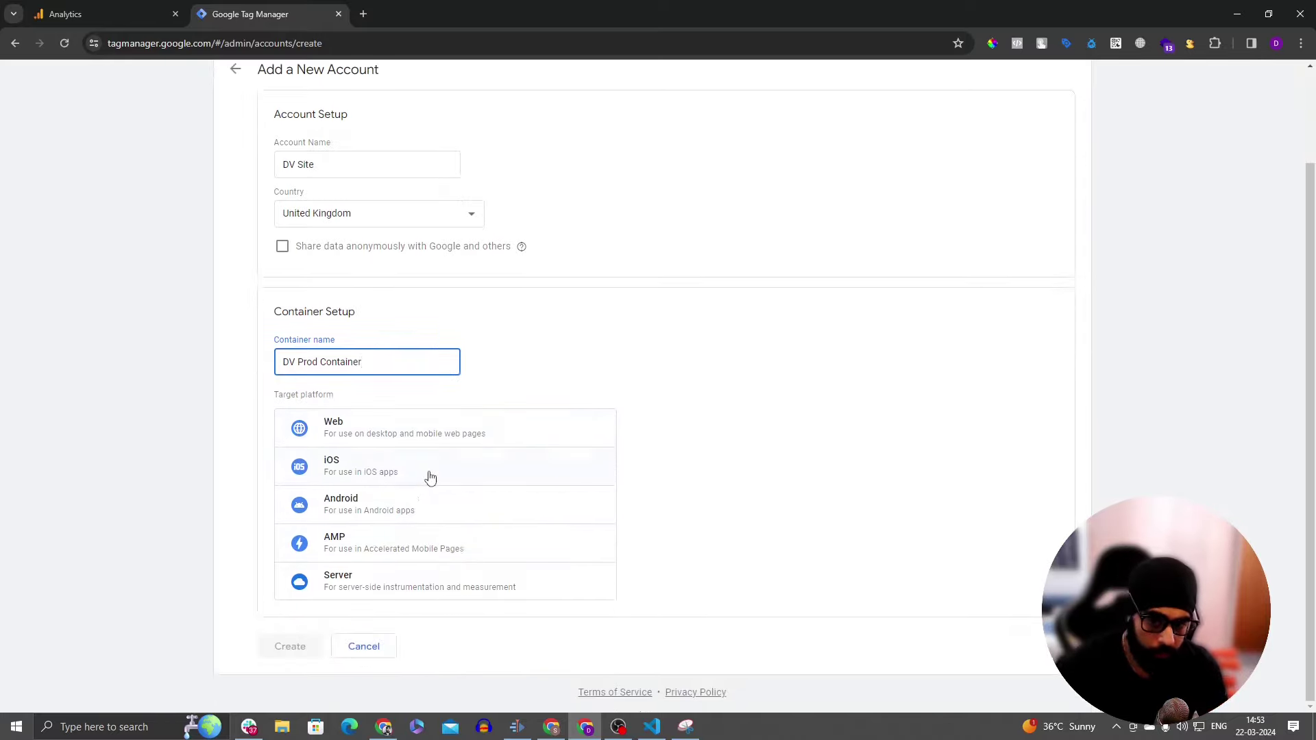
left_click(404, 445)
left_click(290, 647)
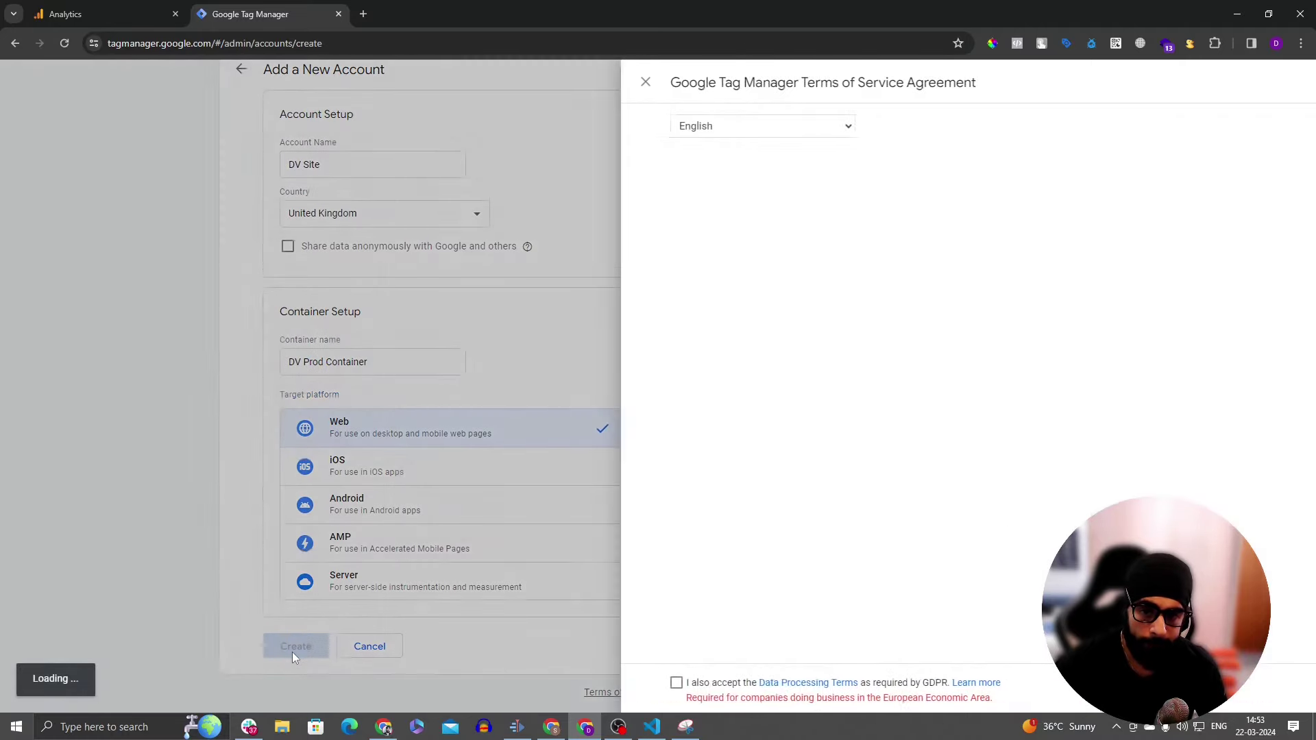
Step: Review the Tag Manager Terms of Service, accept the GDPR Data Processing Terms and agree to the service agreement
scroll(566, 575, "down", 4)
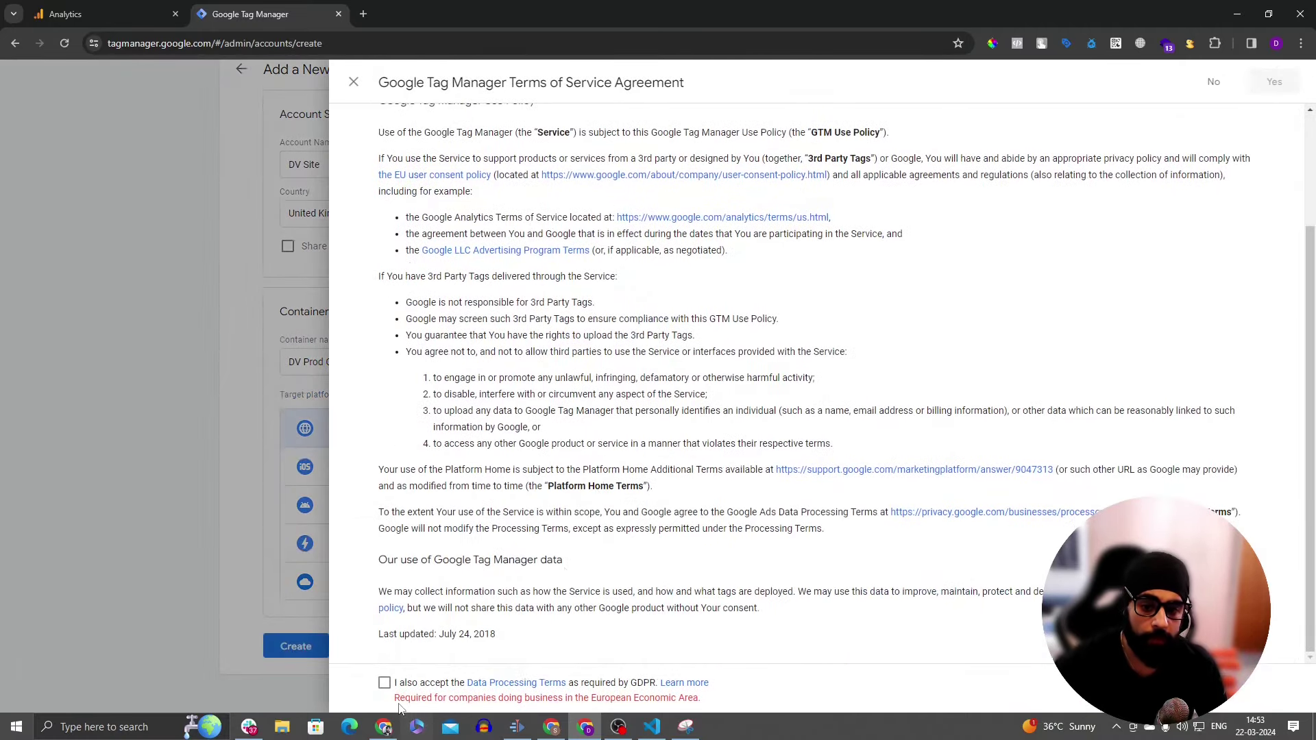
left_click(385, 683)
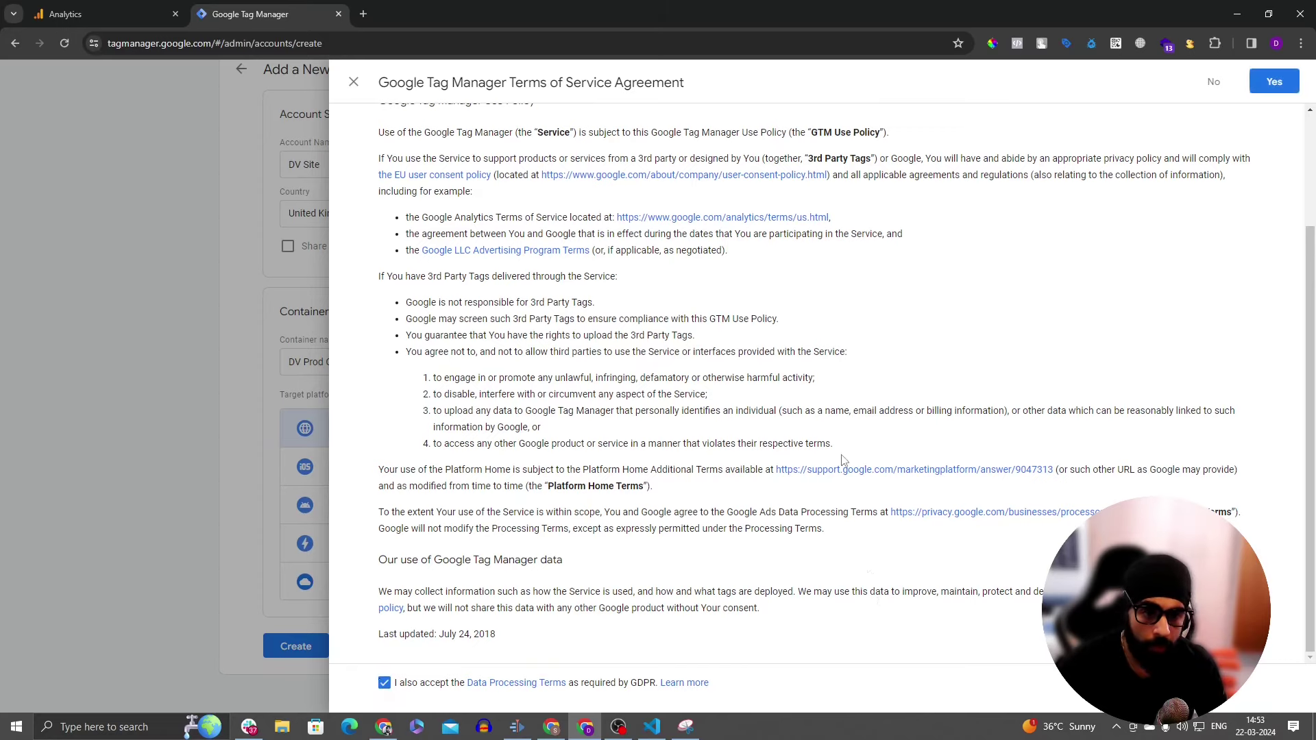
scroll(840, 461, "up", 3)
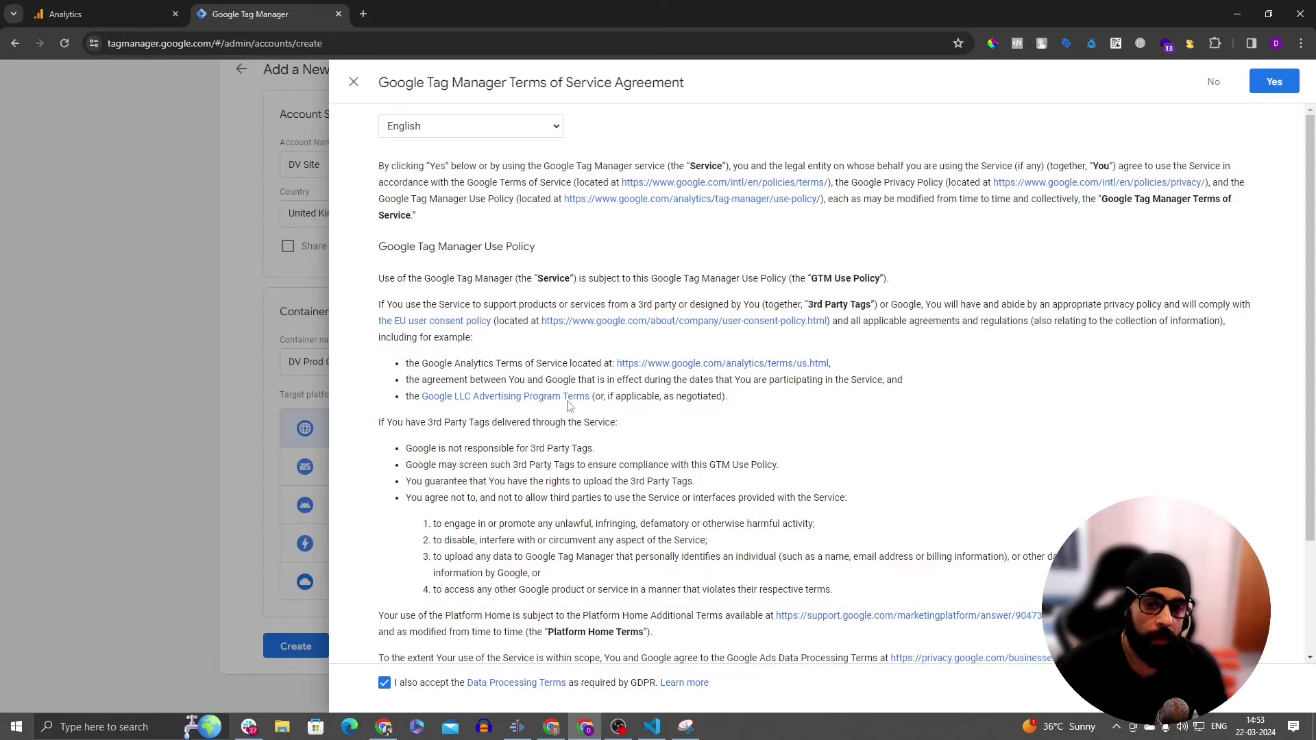
scroll(672, 578, "down", 2)
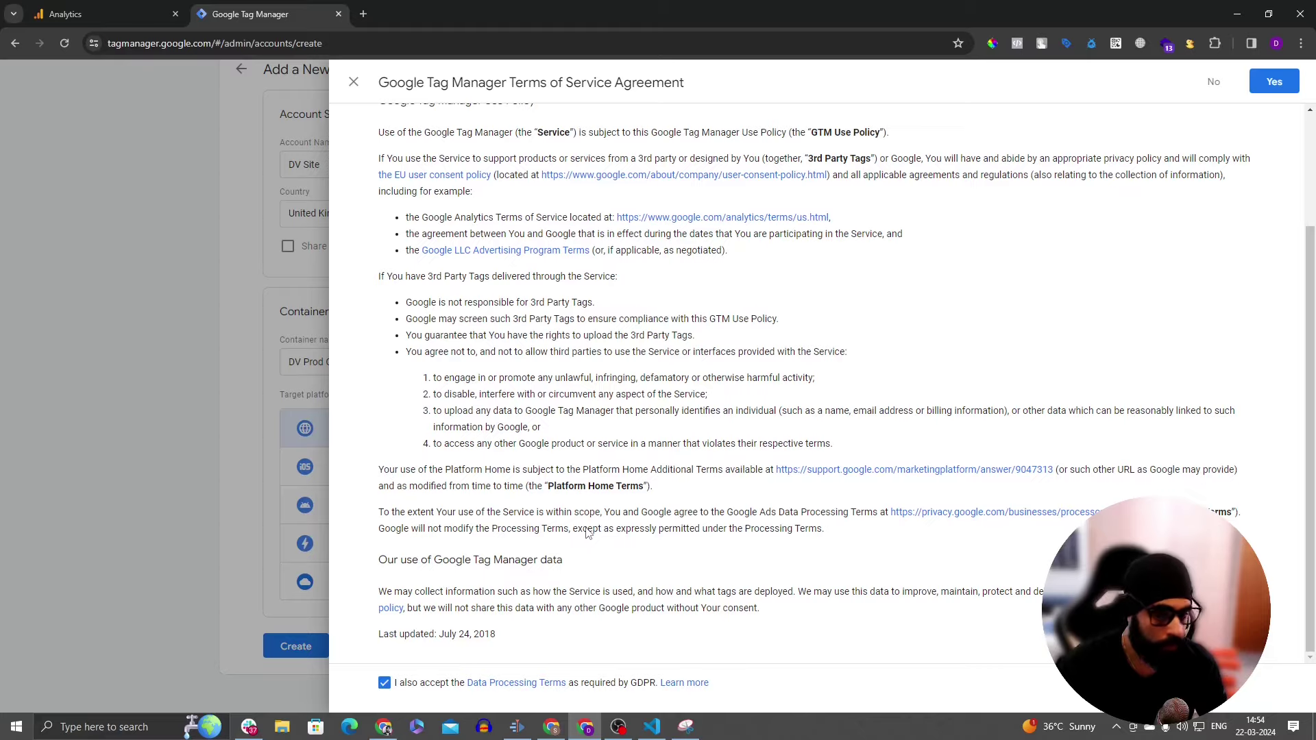
left_click(1264, 96)
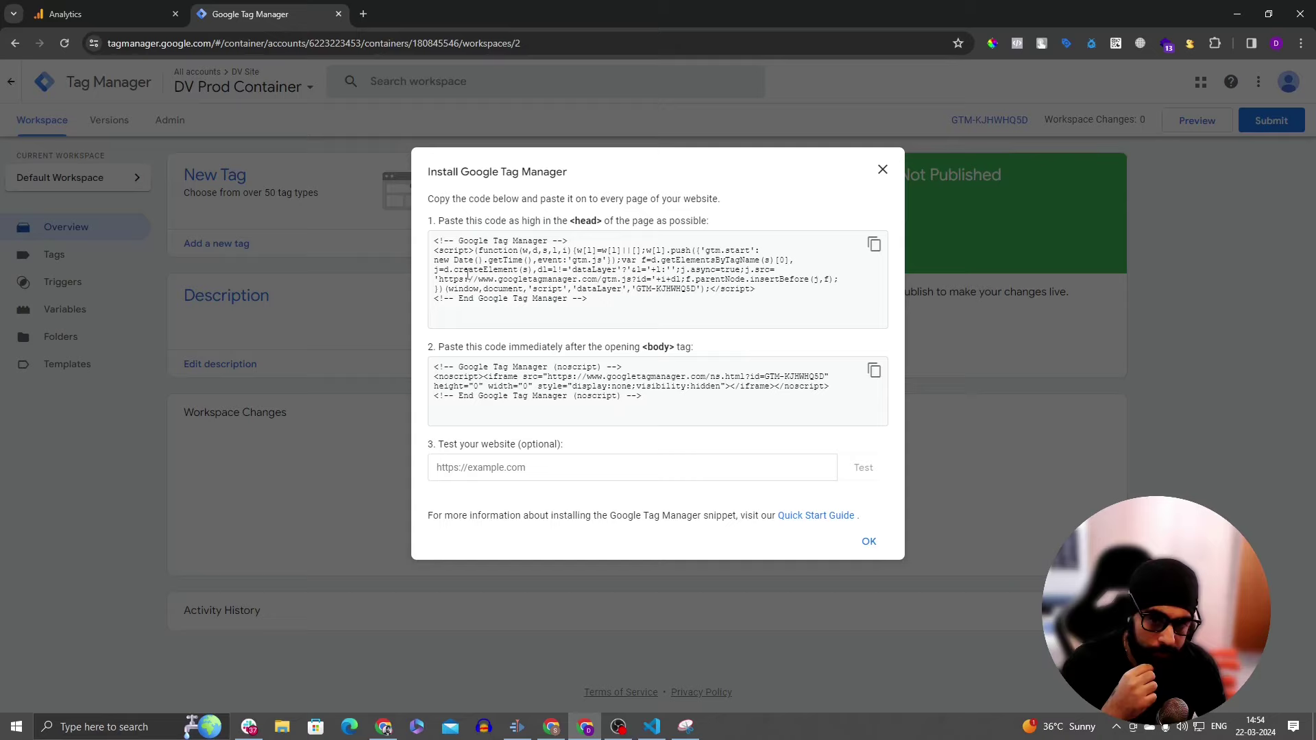
Step: Examine the head and body installation snippets, including the container ID in the script, then dismiss the installation instructions
triple_click(456, 243)
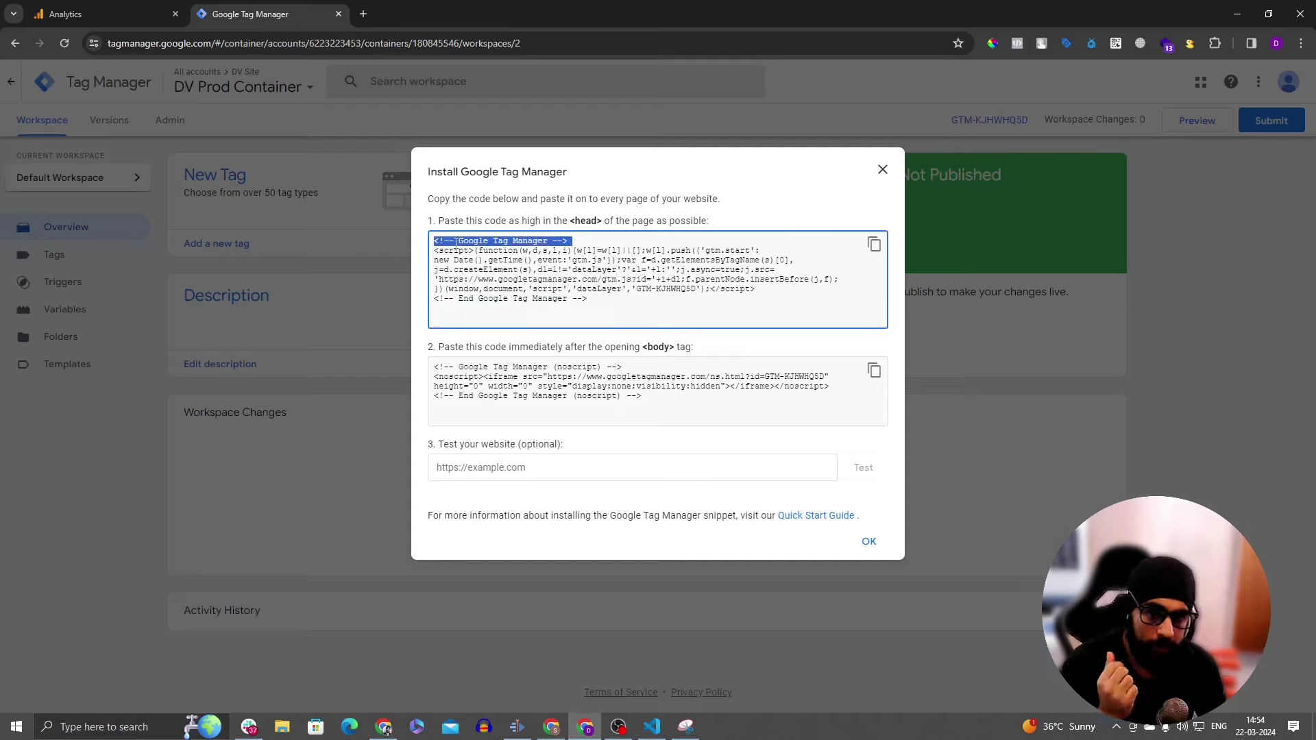
triple_click(585, 299)
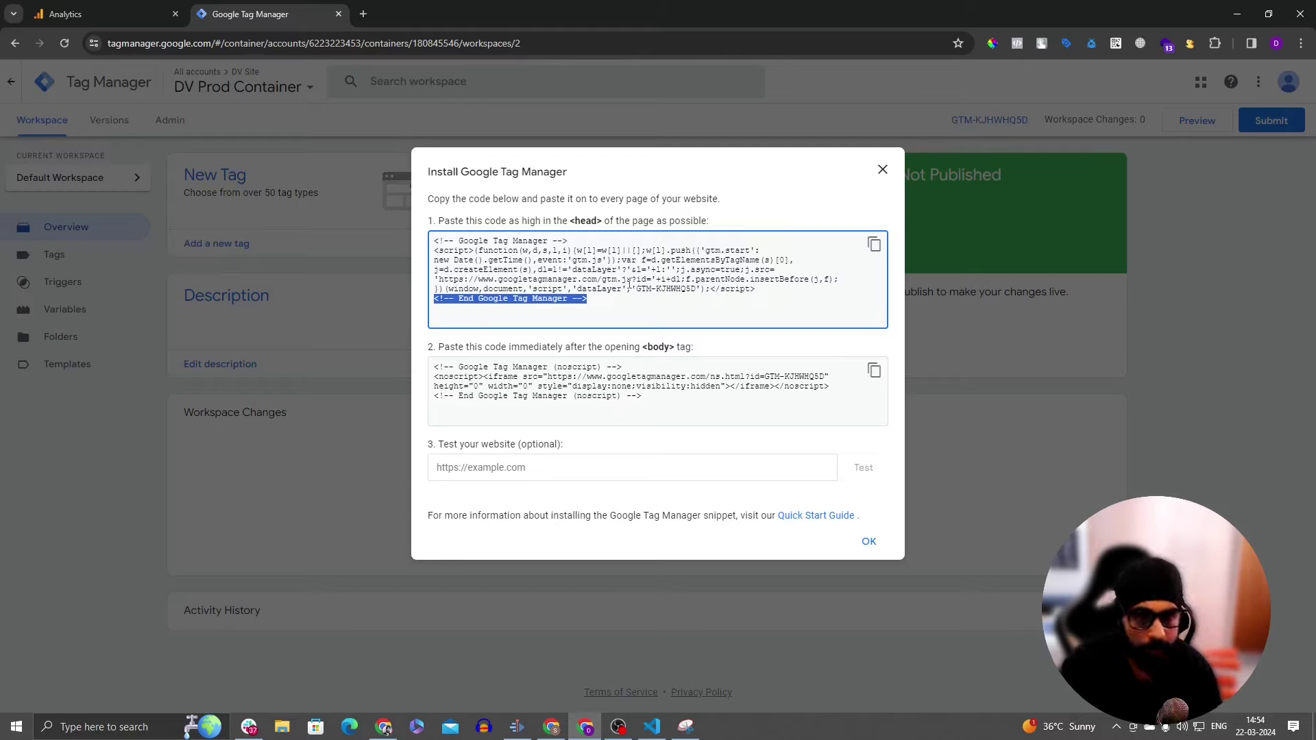
triple_click(754, 289)
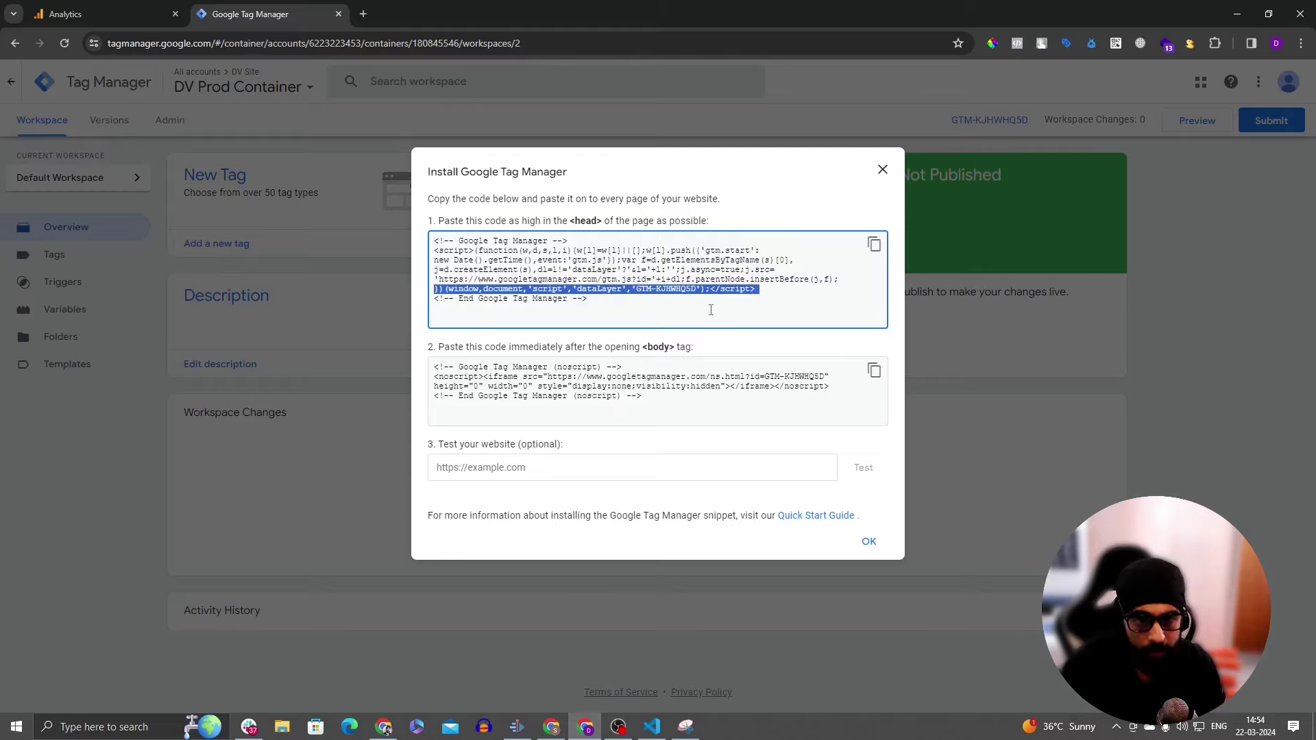
left_click(680, 311)
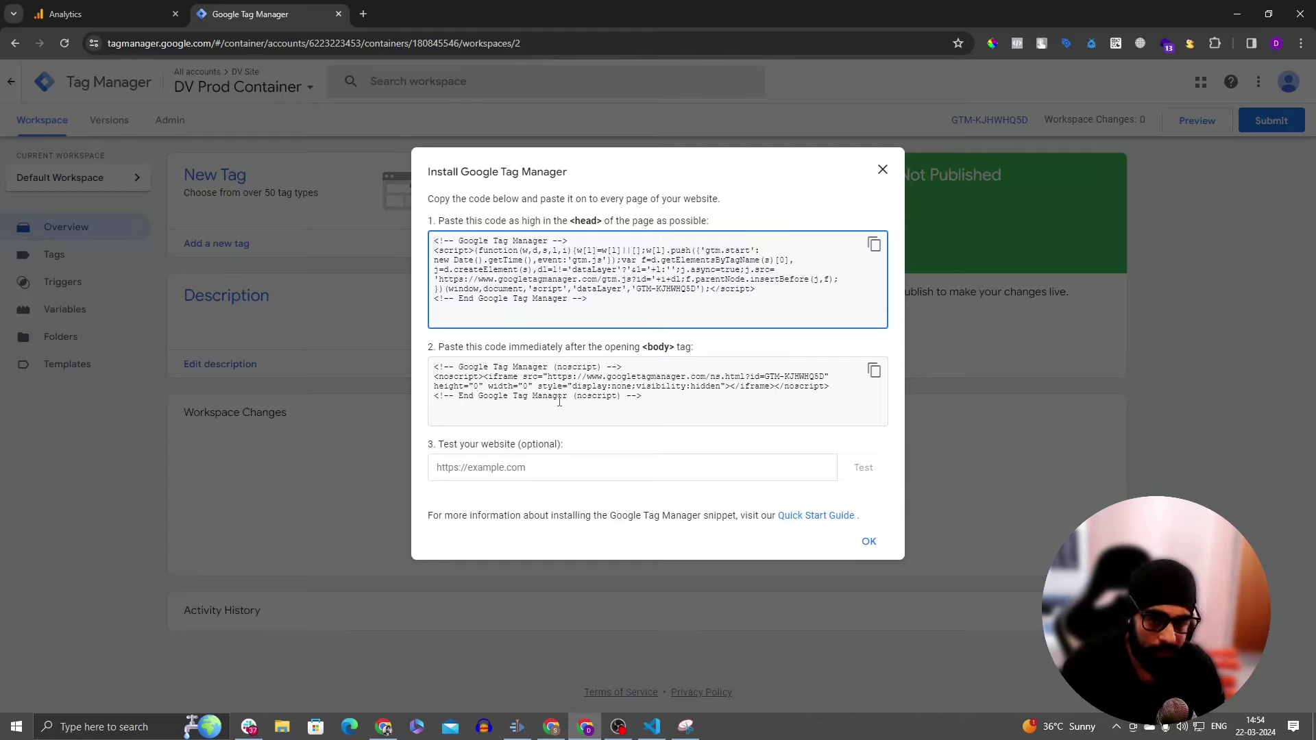
left_click_drag(637, 289, 698, 289)
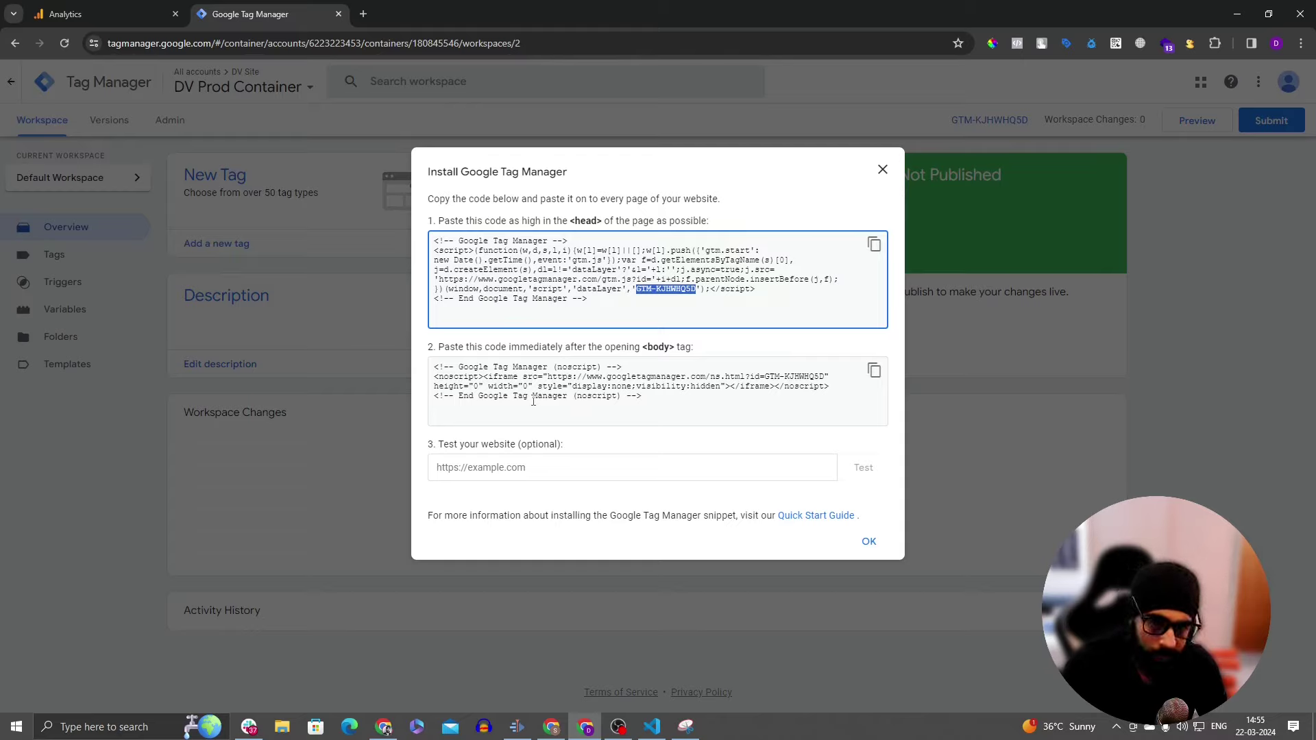
triple_click(532, 387)
left_click(613, 387)
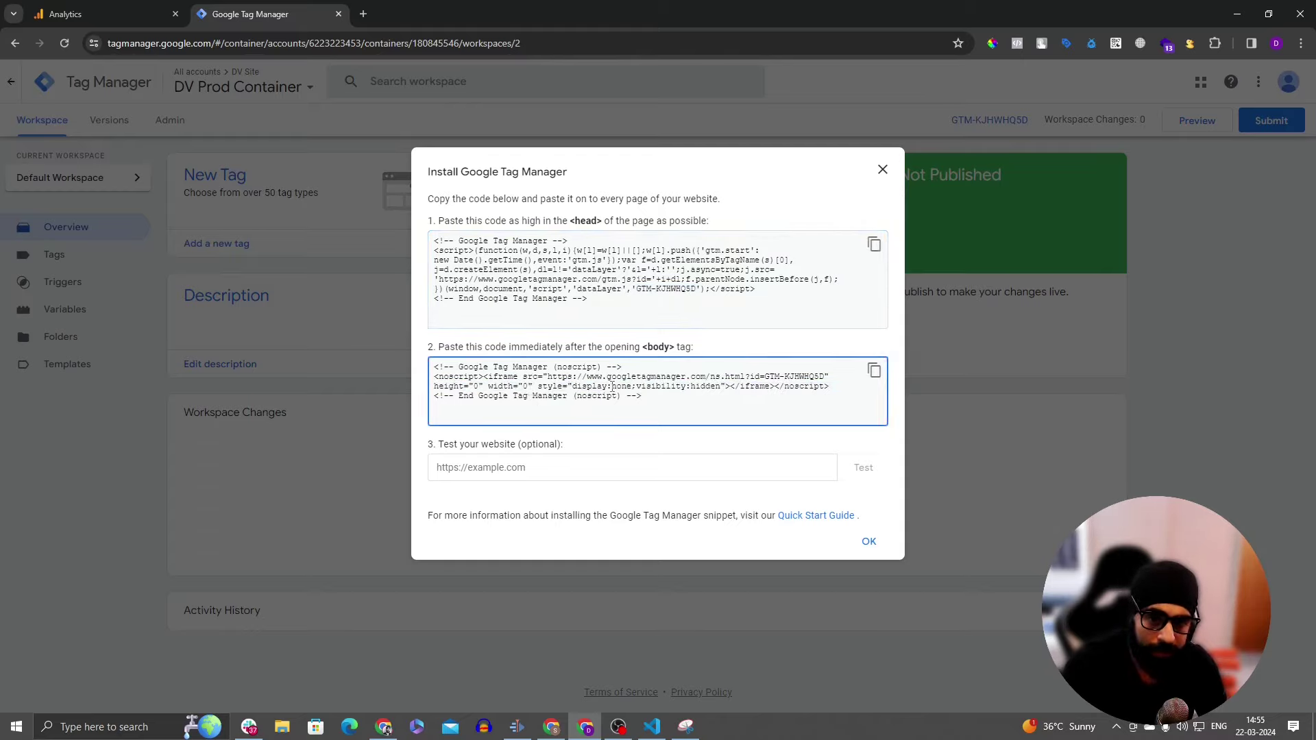
triple_click(689, 371)
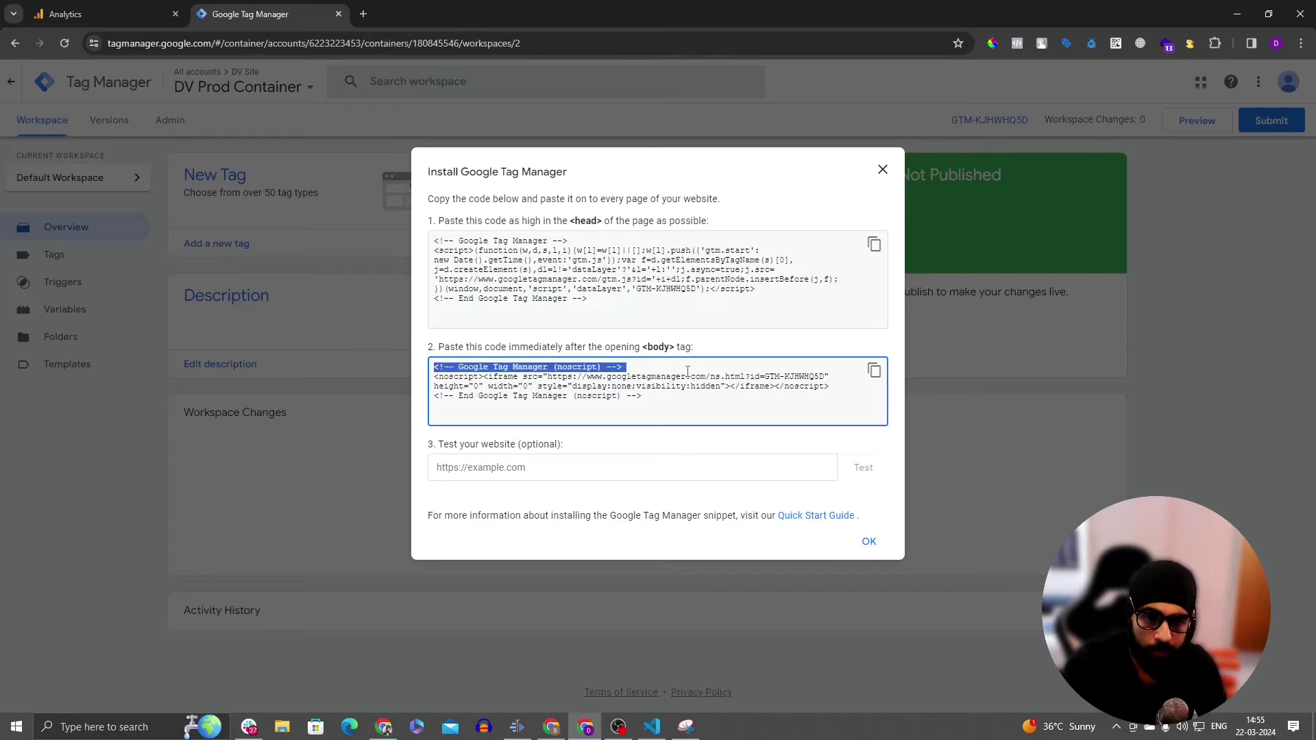
left_click(883, 173)
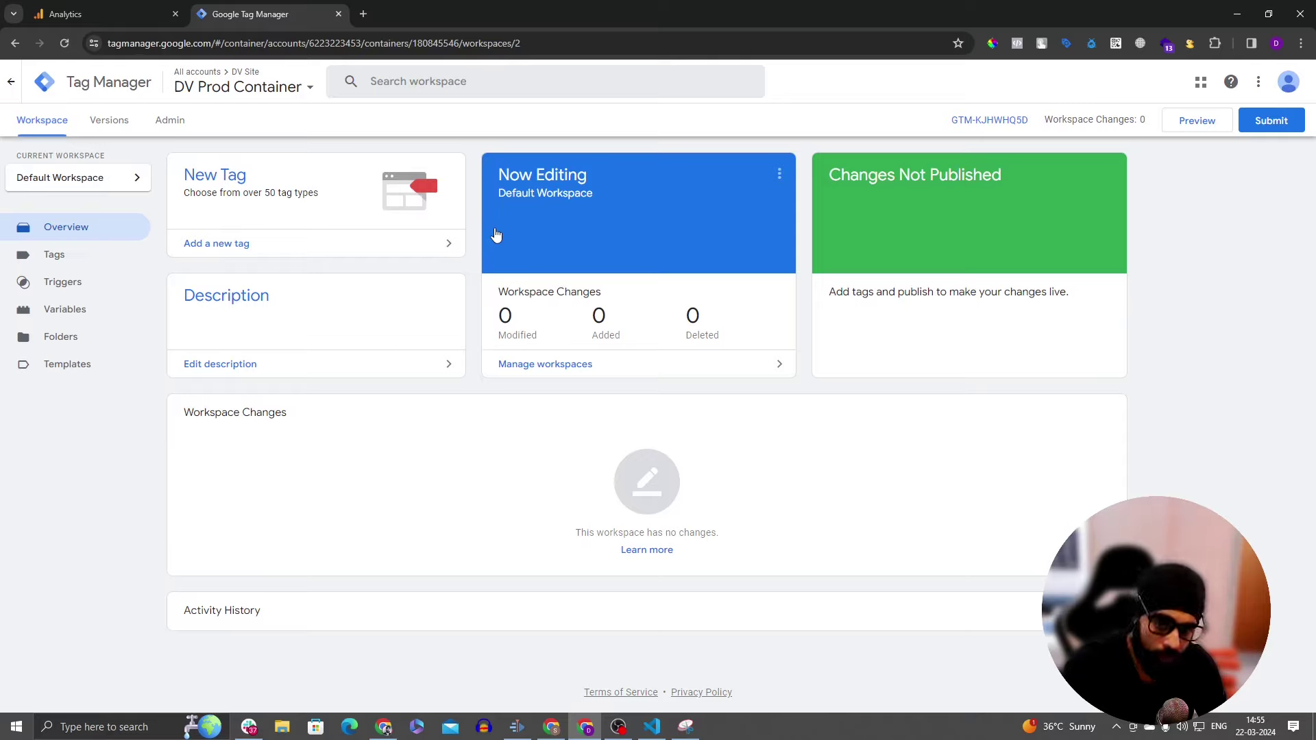
Step: Create a new tag in DV Prod Container and choose the Google Tag type under Google Analytics
left_click(100, 266)
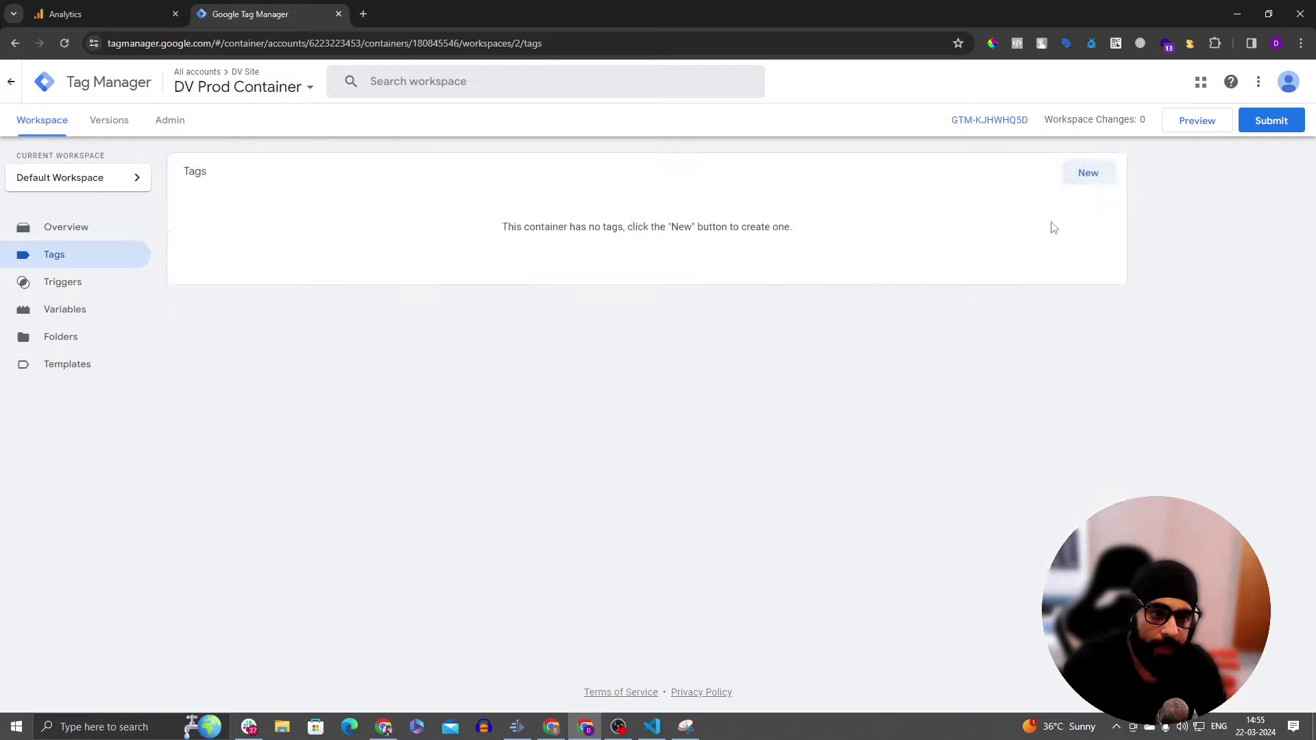
left_click(1084, 176)
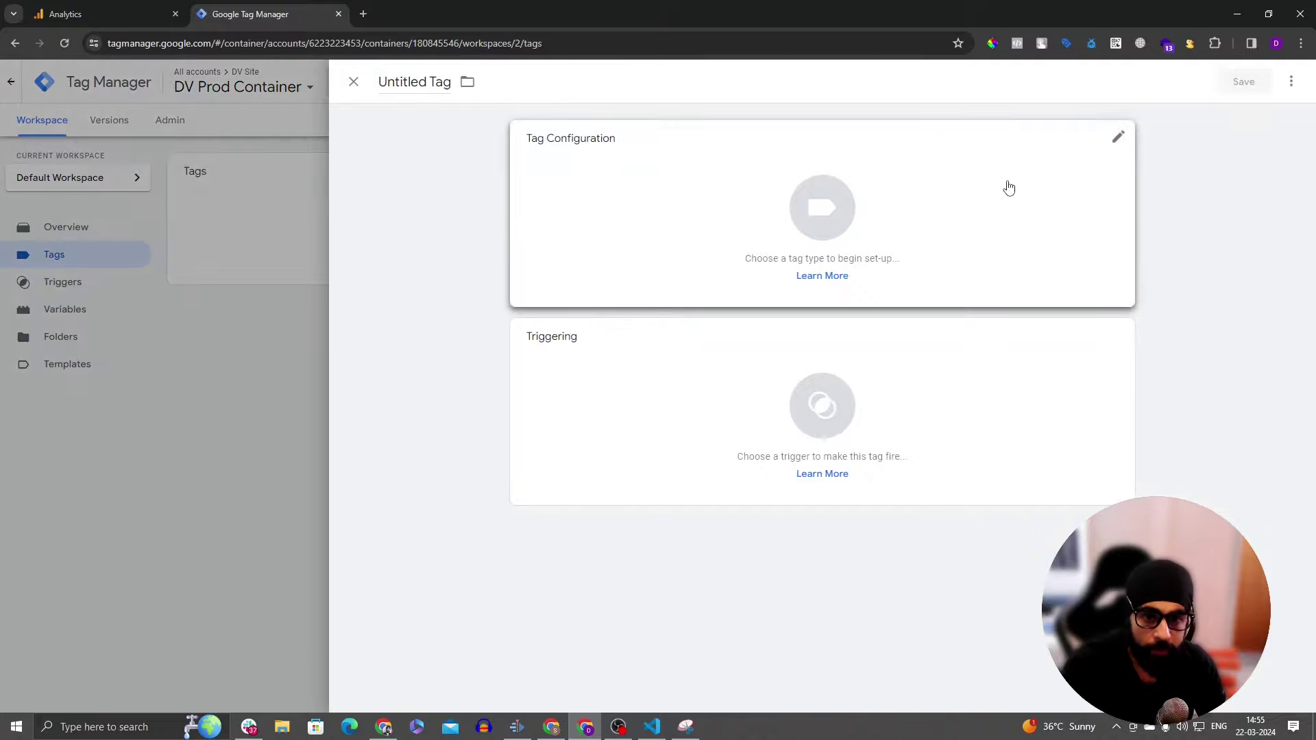
left_click(1009, 187)
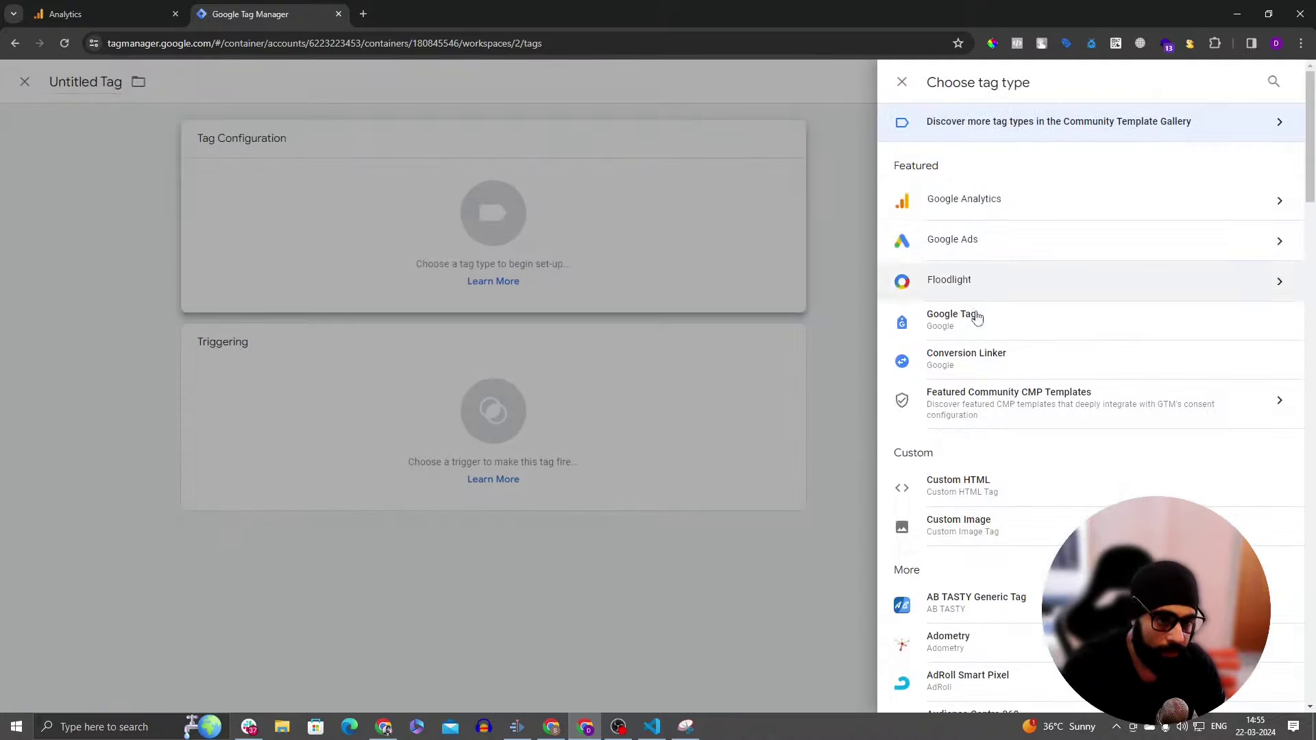
left_click(1020, 197)
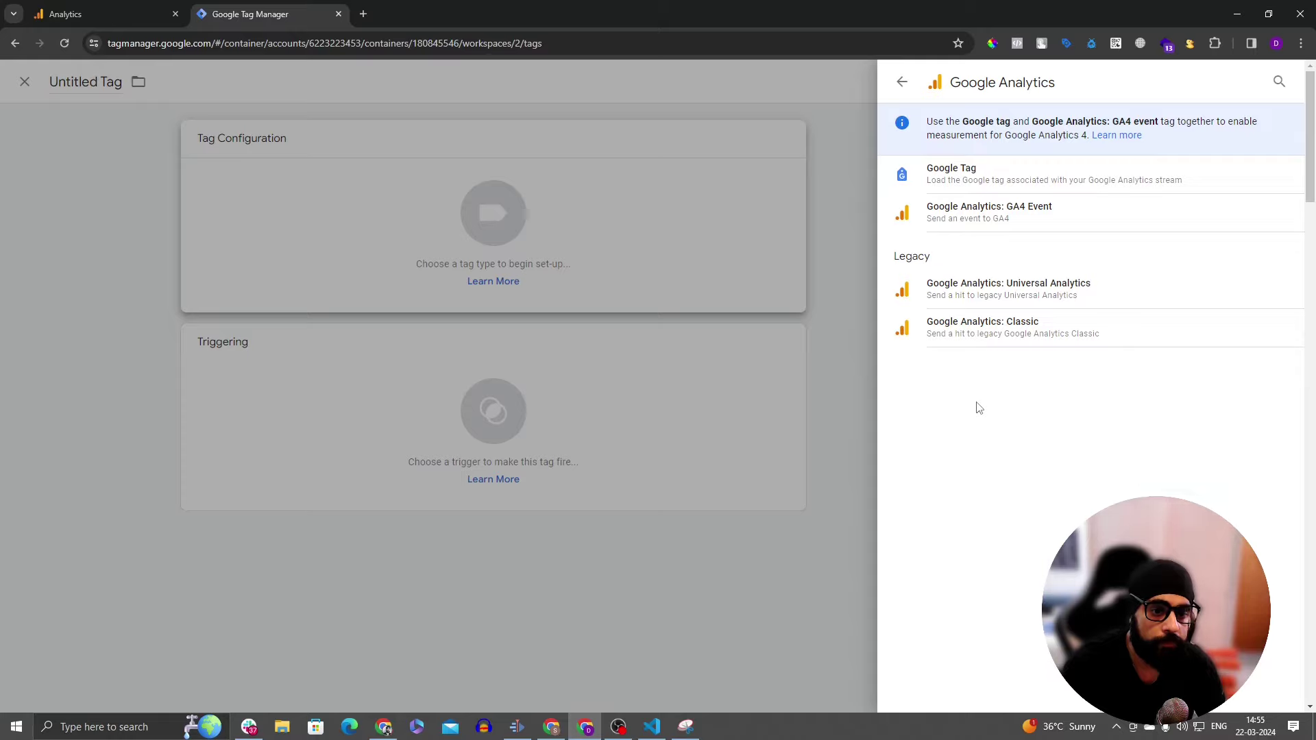
left_click(1023, 181)
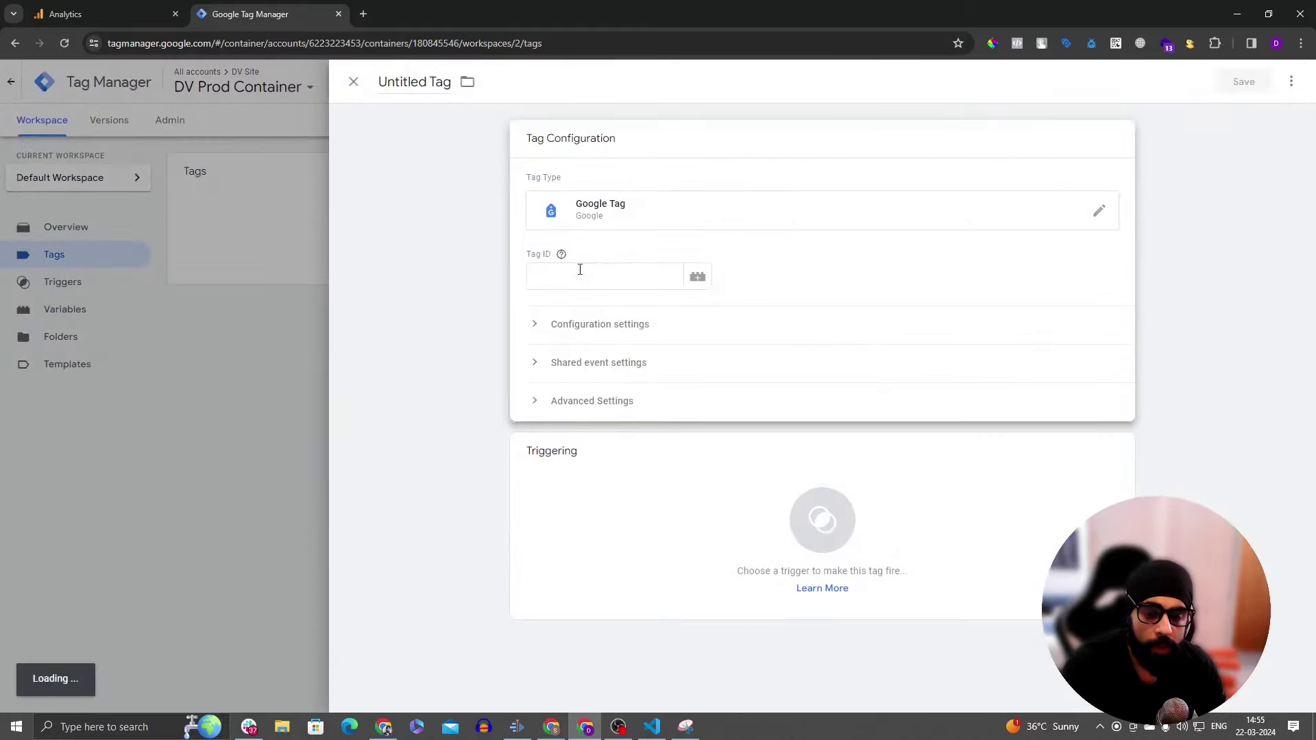
Step: Copy the measurement ID of the GA4 DataVinci Subdomain stream from Analytics and enter it as the Google Tag's Tag ID
left_click(579, 273)
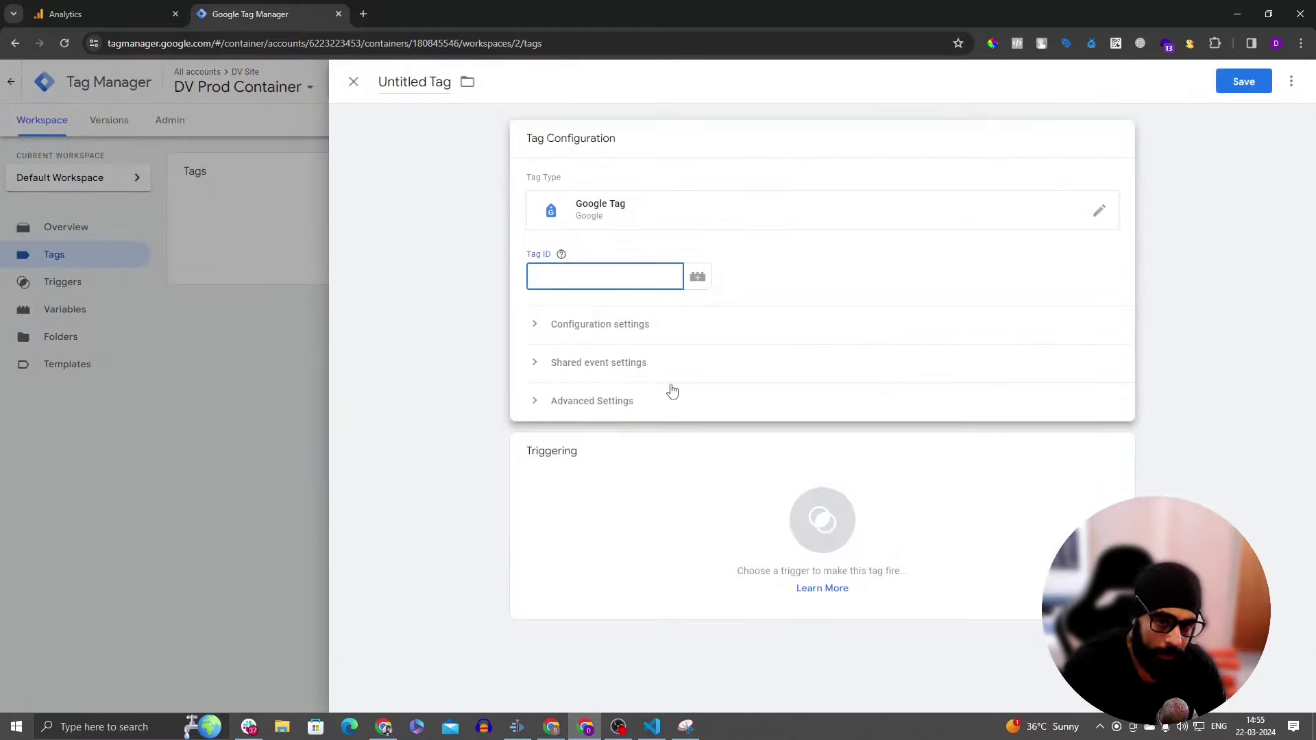
left_click(75, 14)
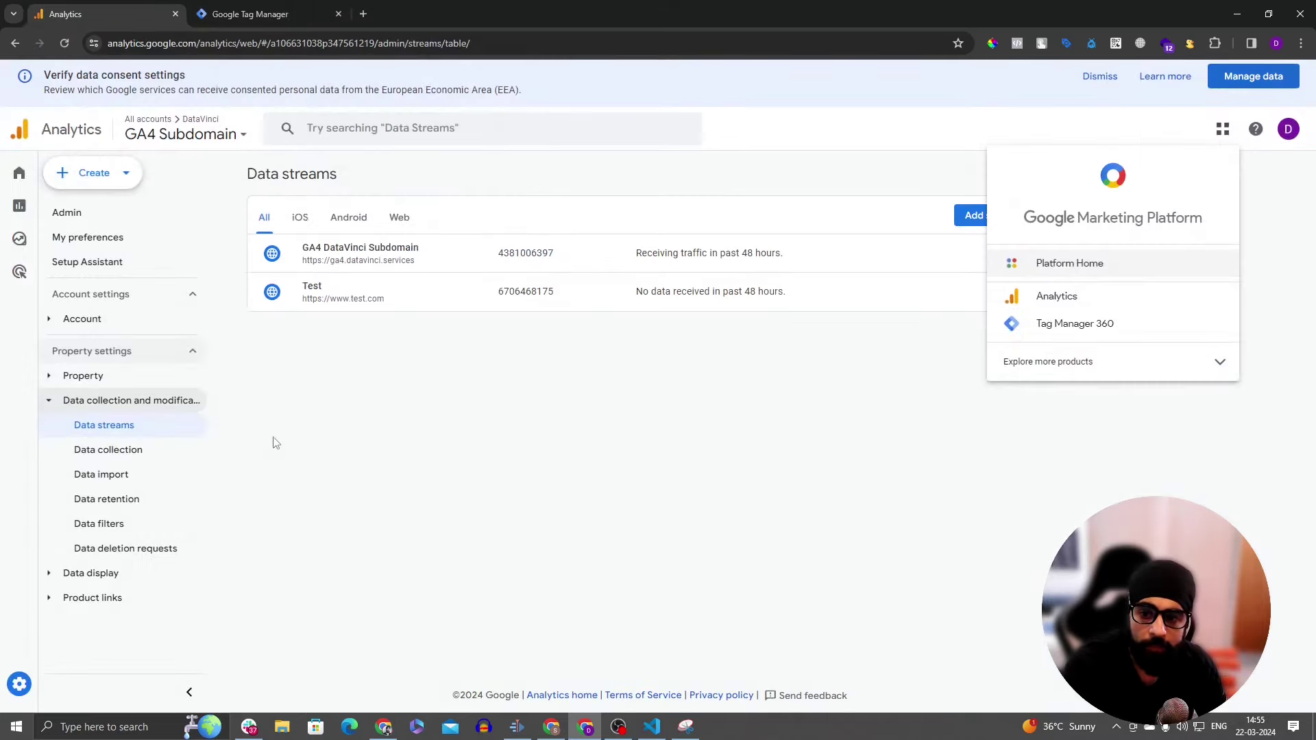
left_click(133, 460)
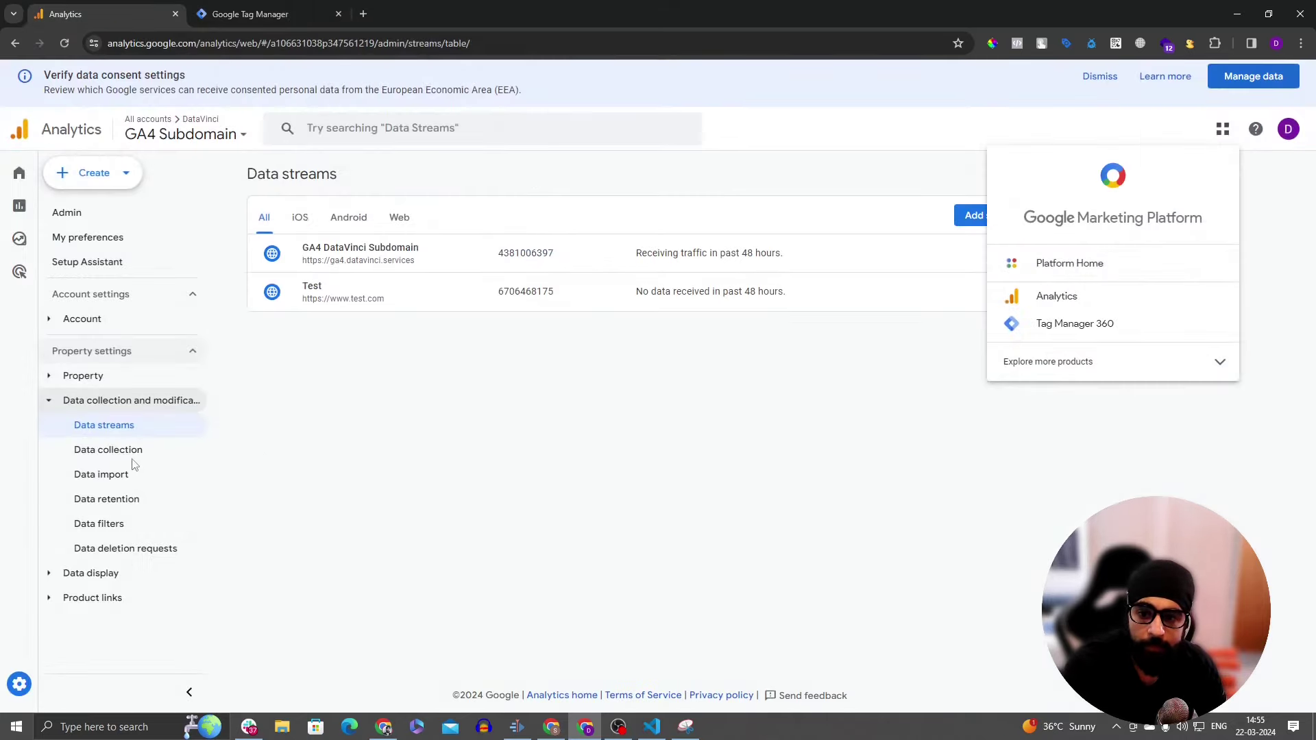
left_click(470, 277)
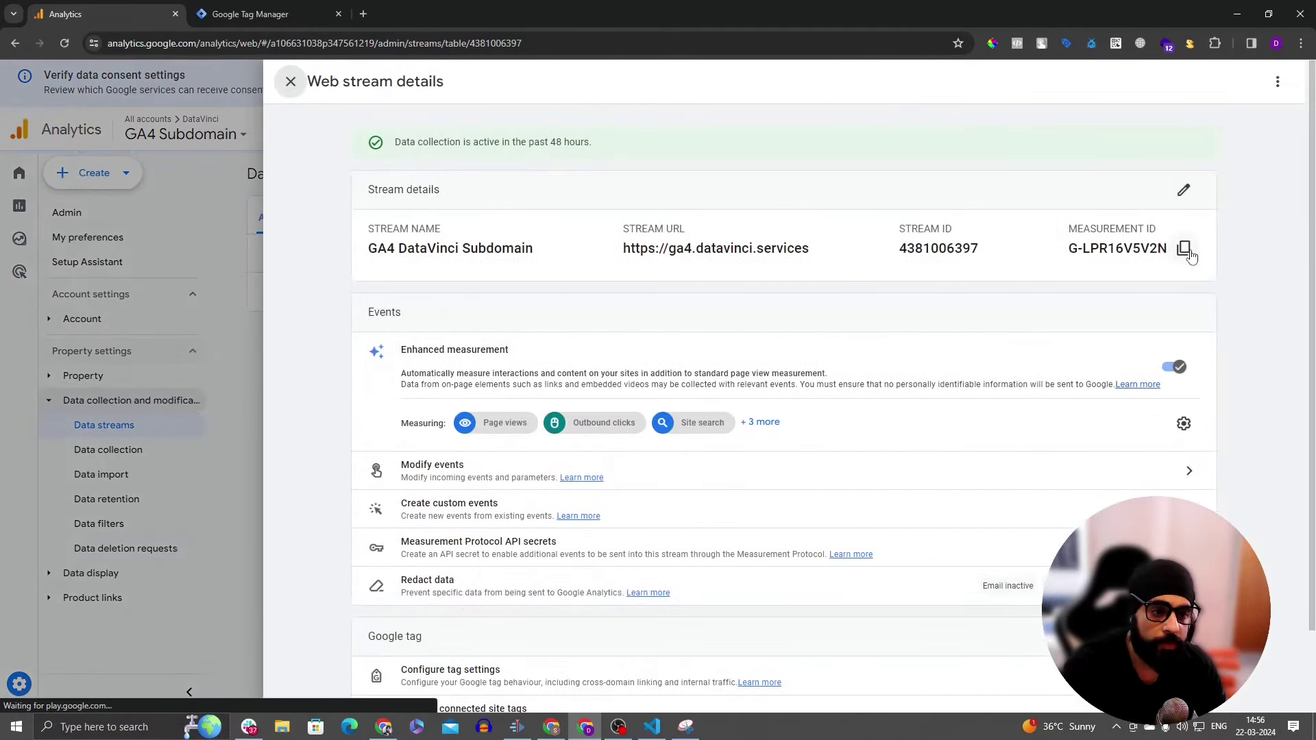
left_click(1184, 248)
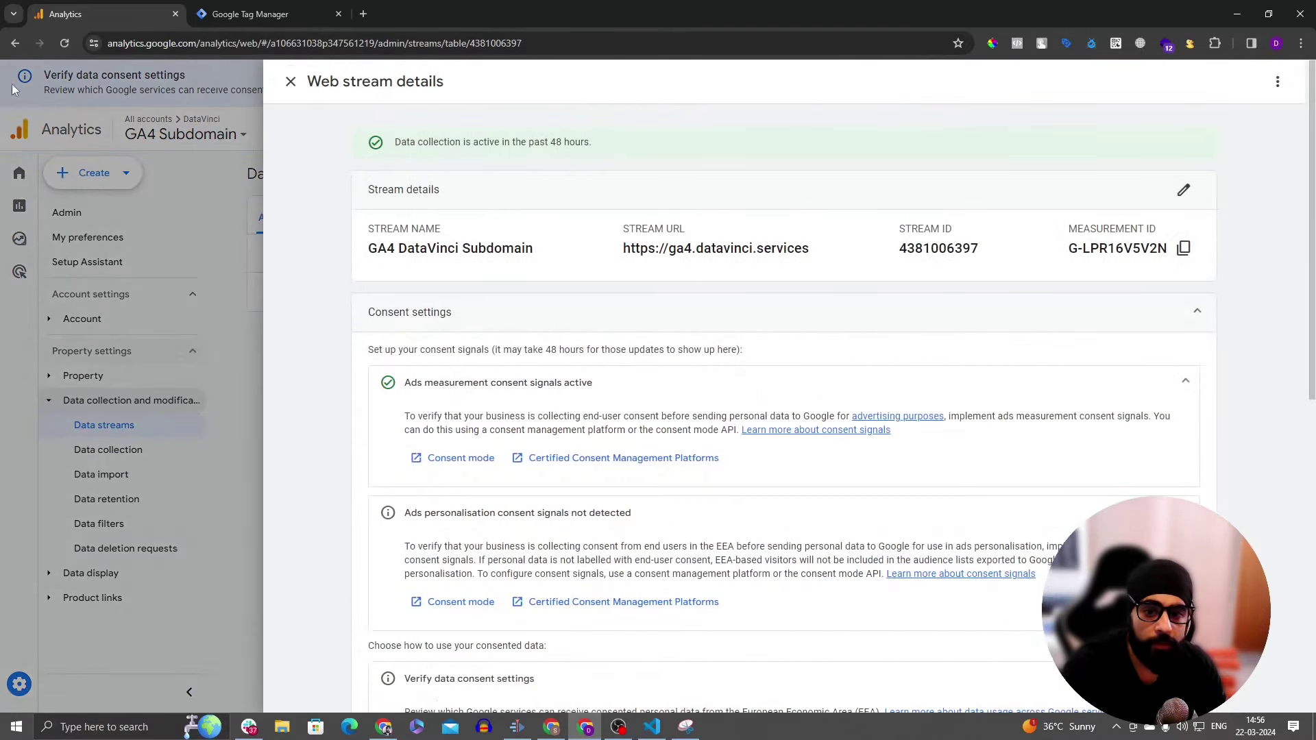
left_click(250, 14)
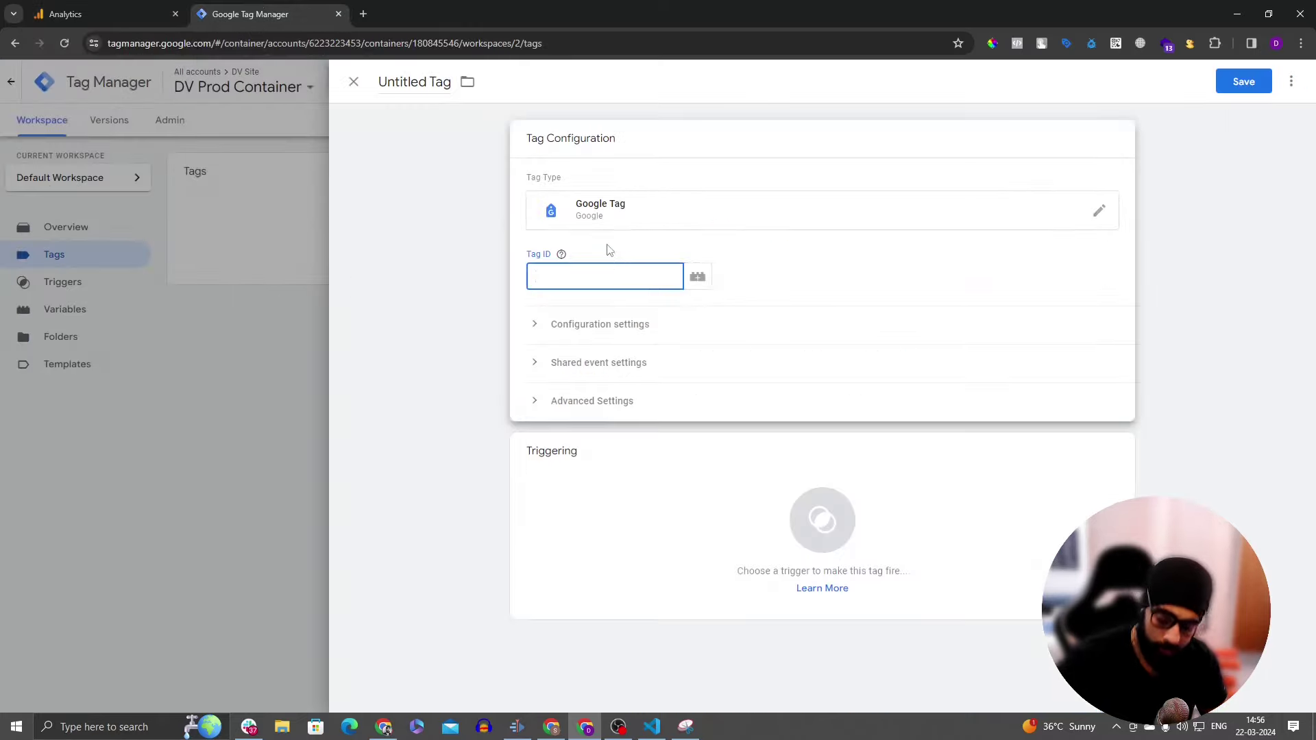
key("ctrl+v")
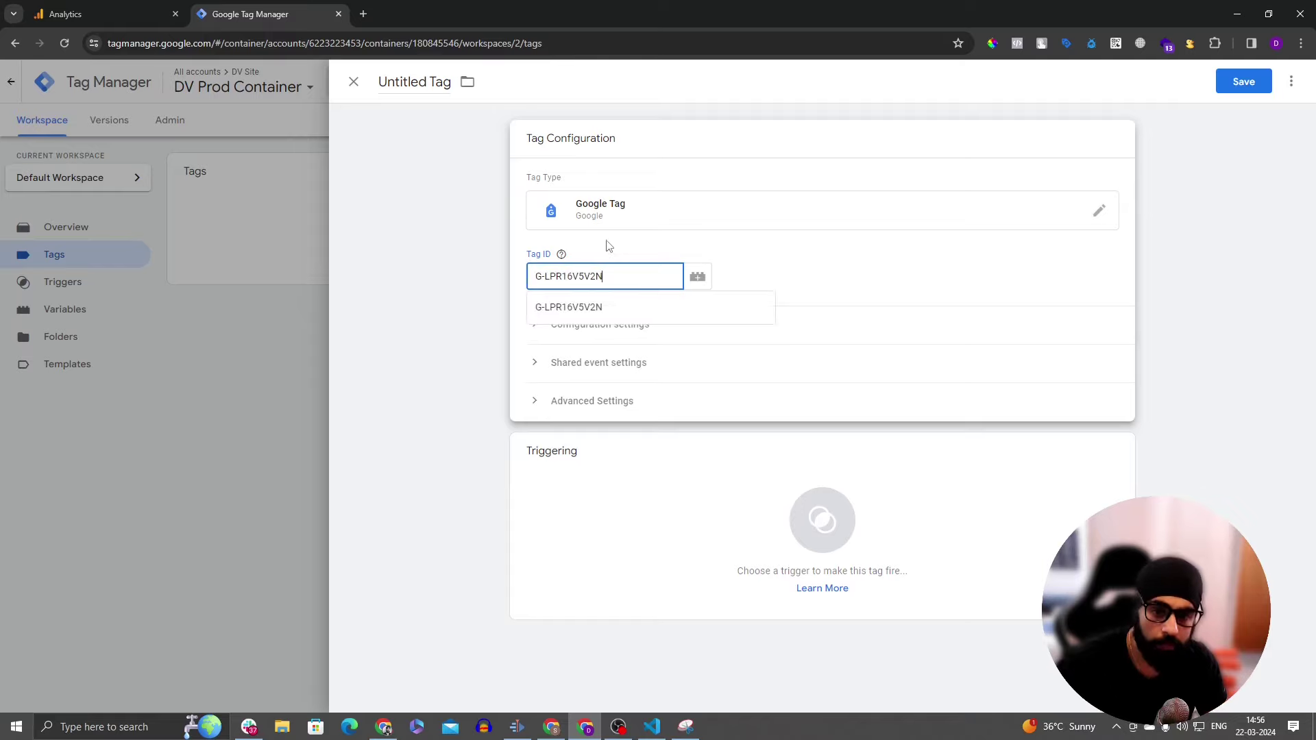
left_click(628, 305)
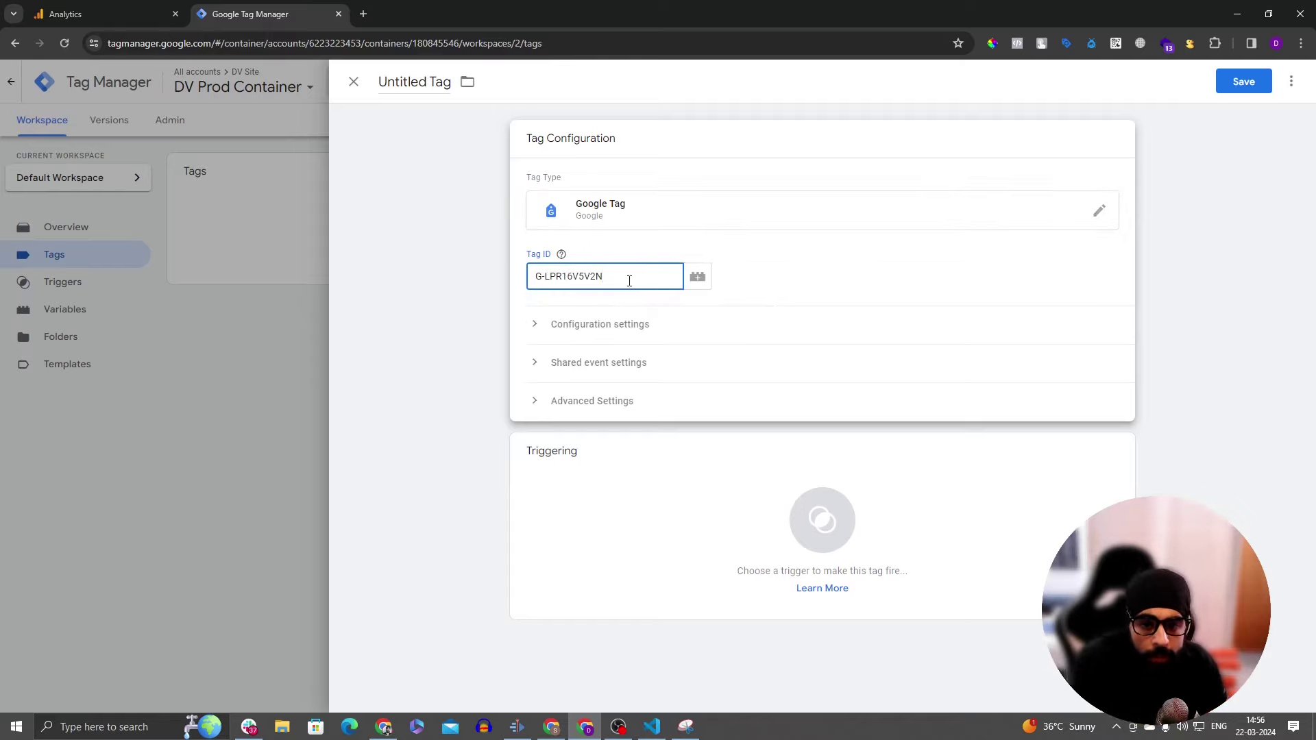
Step: Expand and collapse the Google Tag's configuration settings and shared event settings to view their contents
left_click(627, 330)
left_click(627, 330)
left_click(635, 366)
left_click(637, 370)
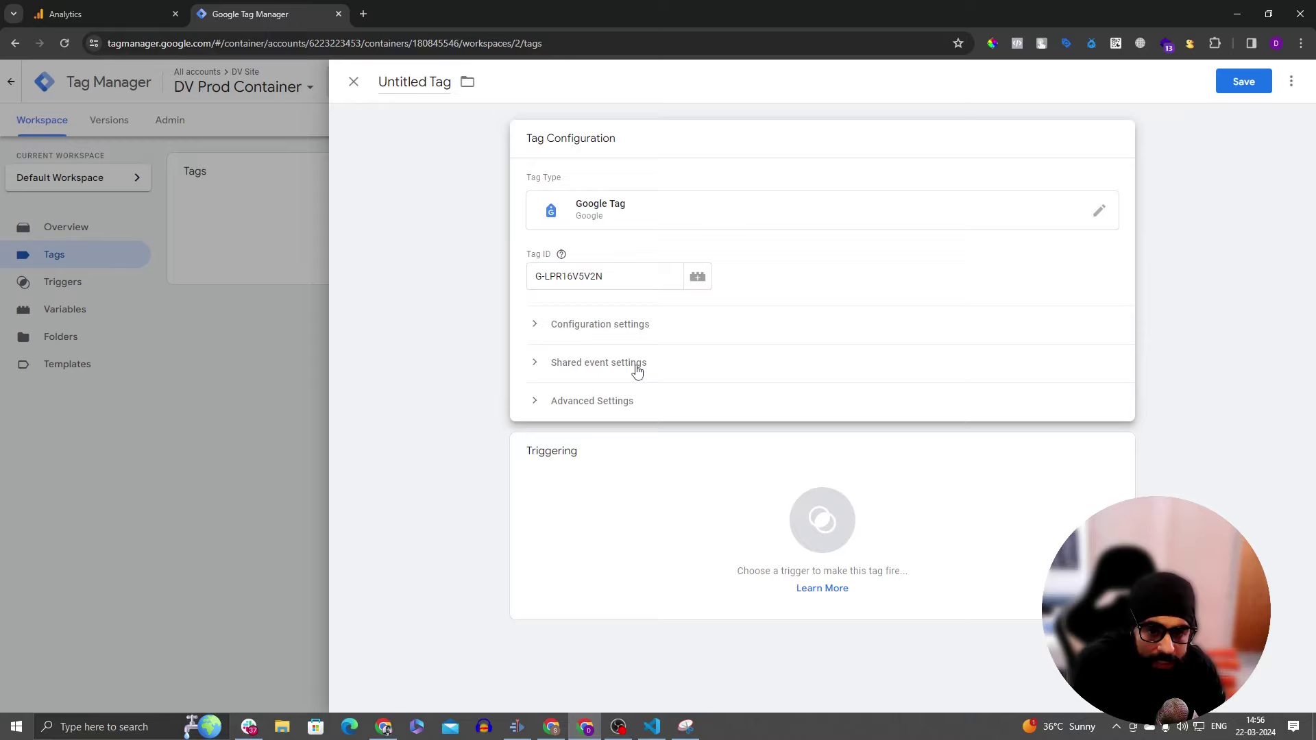
Step: Check the Google Tag's advanced settings and assign the All Pages page view trigger as its firing trigger
left_click(626, 409)
left_click(626, 409)
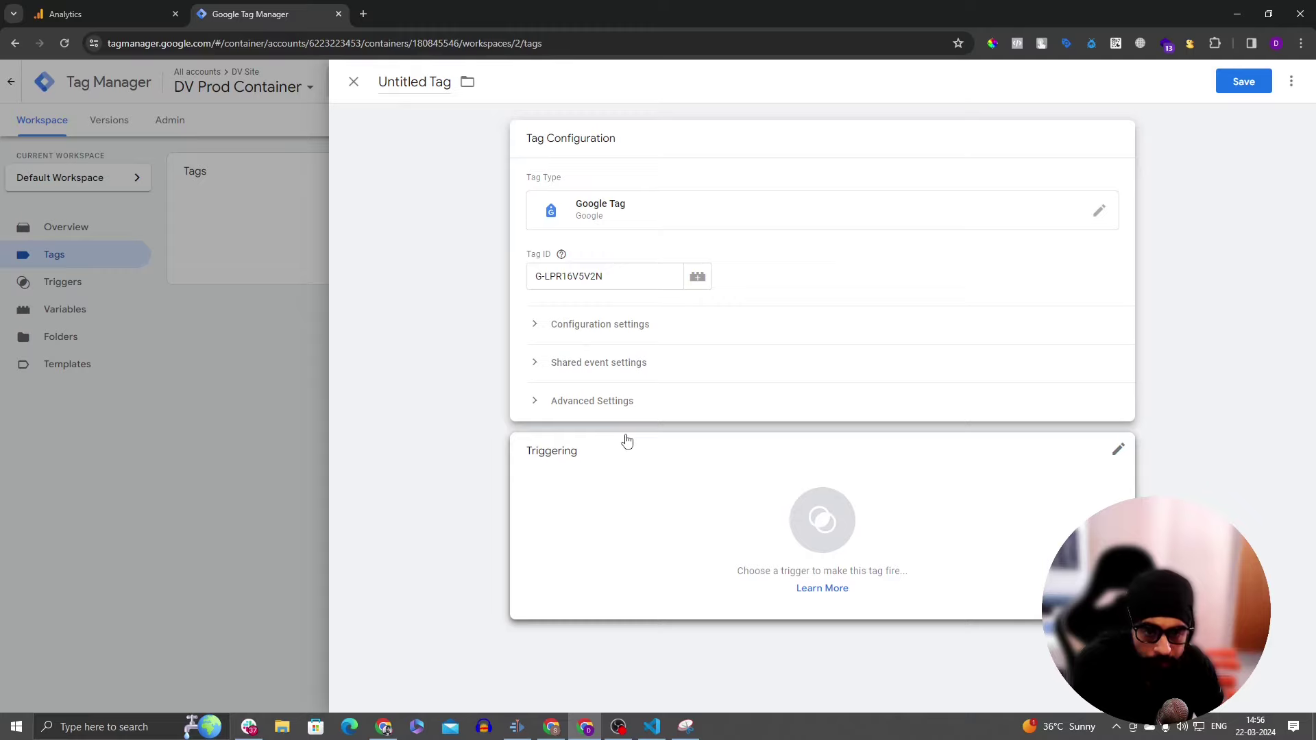
triple_click(547, 286)
left_click(692, 522)
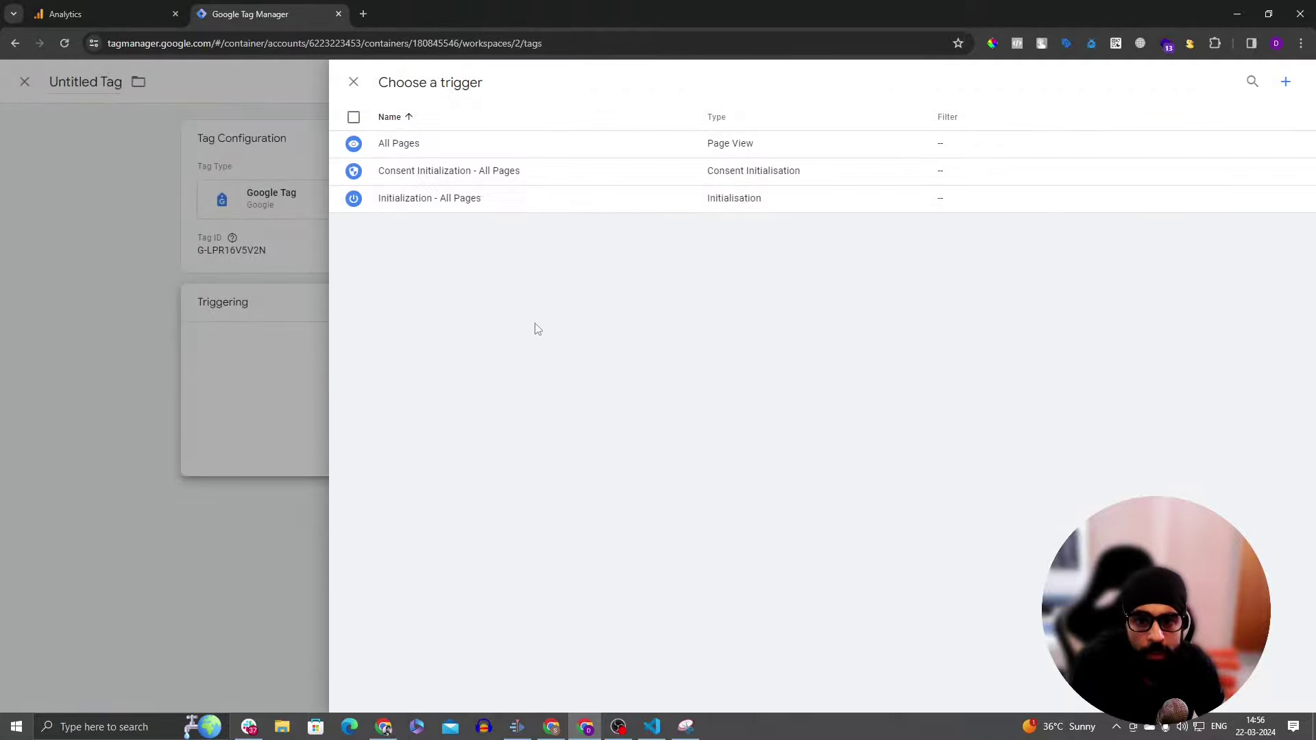
left_click(537, 145)
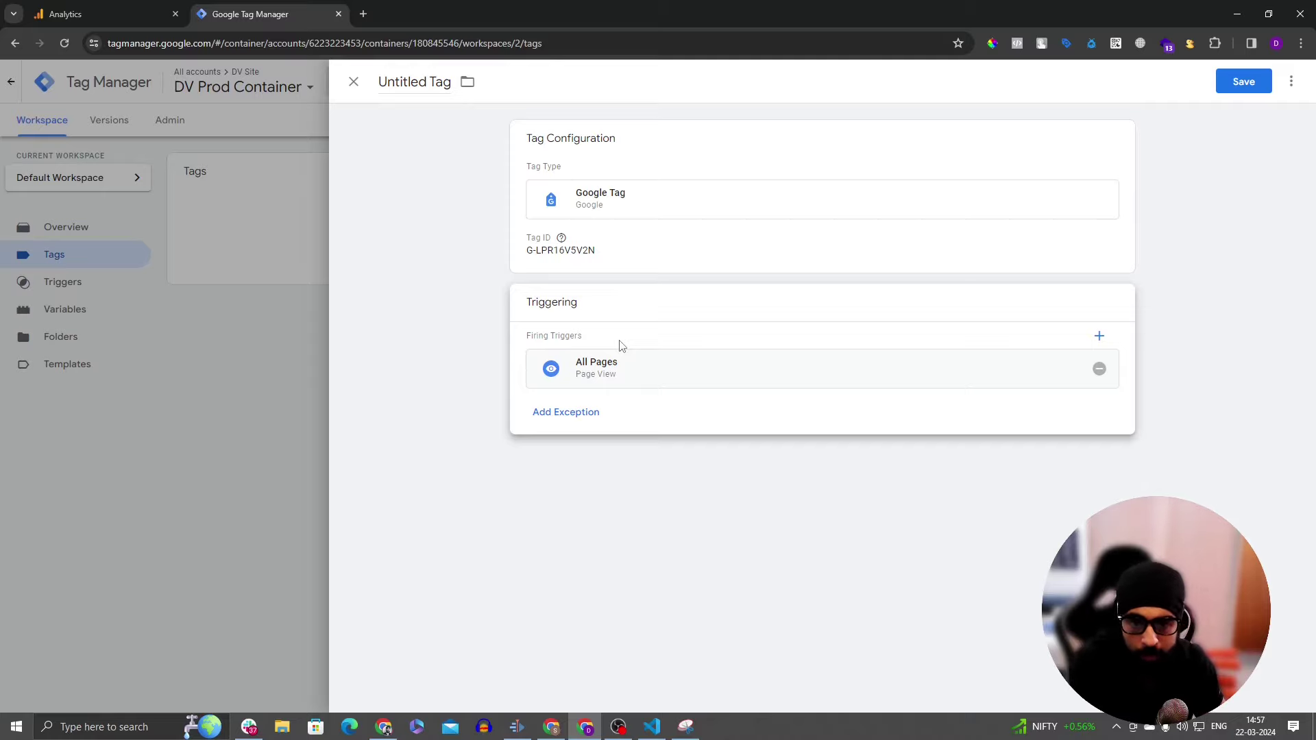
Step: Name the tag "GA4 Tag Basic Page load" and save it
left_click(387, 84)
type("GA")
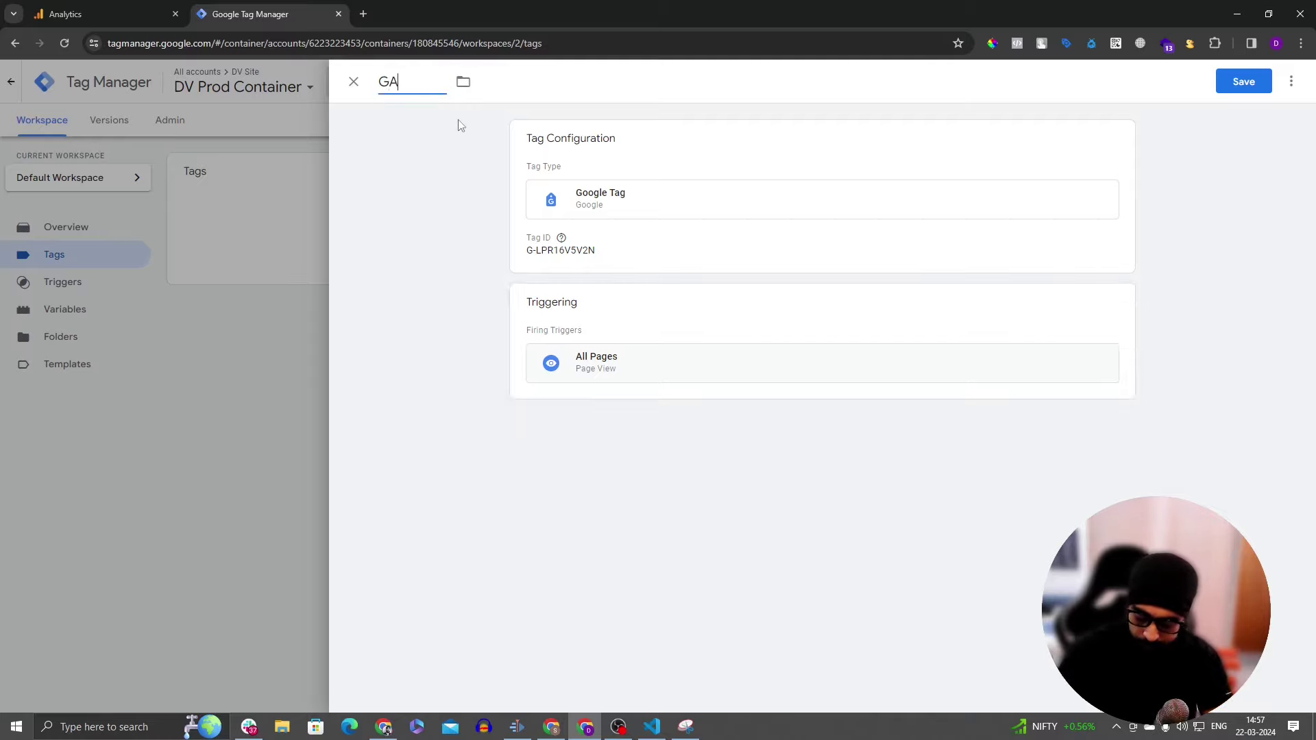
type("4 Tag")
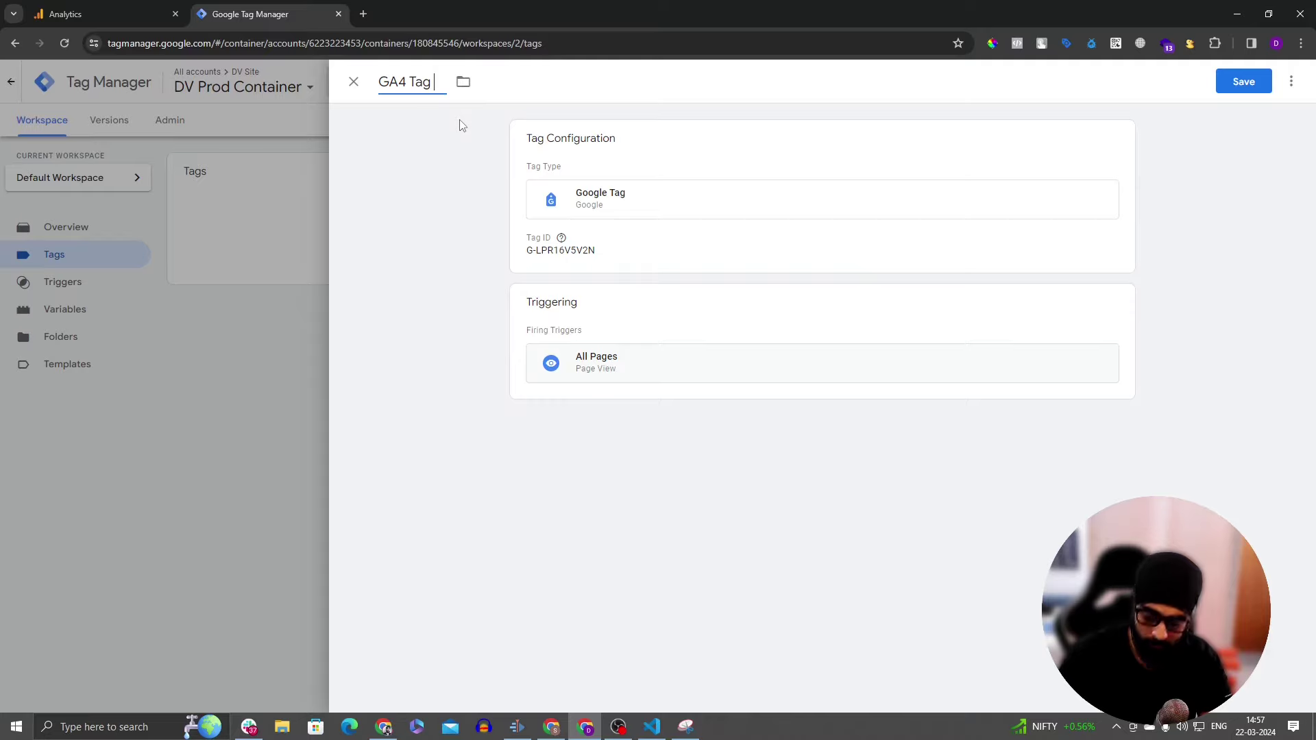
type(" Basic Page load")
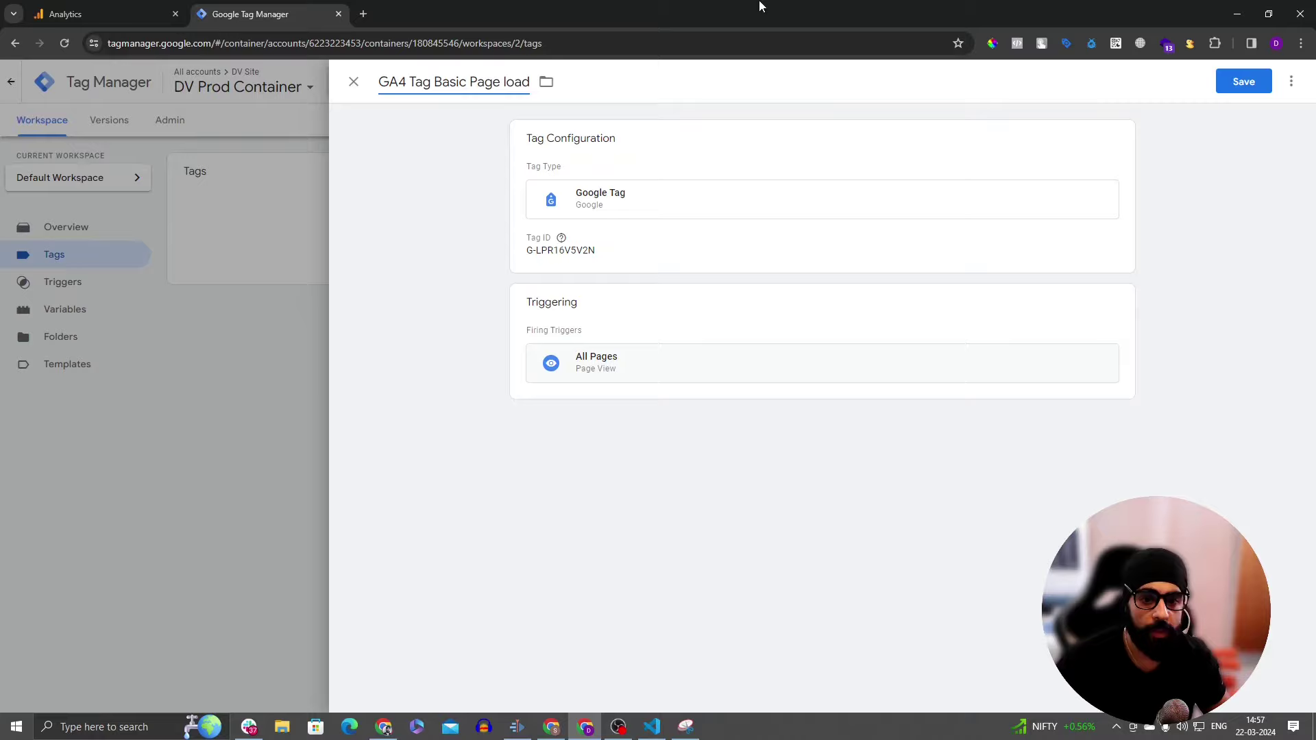
left_click(1238, 90)
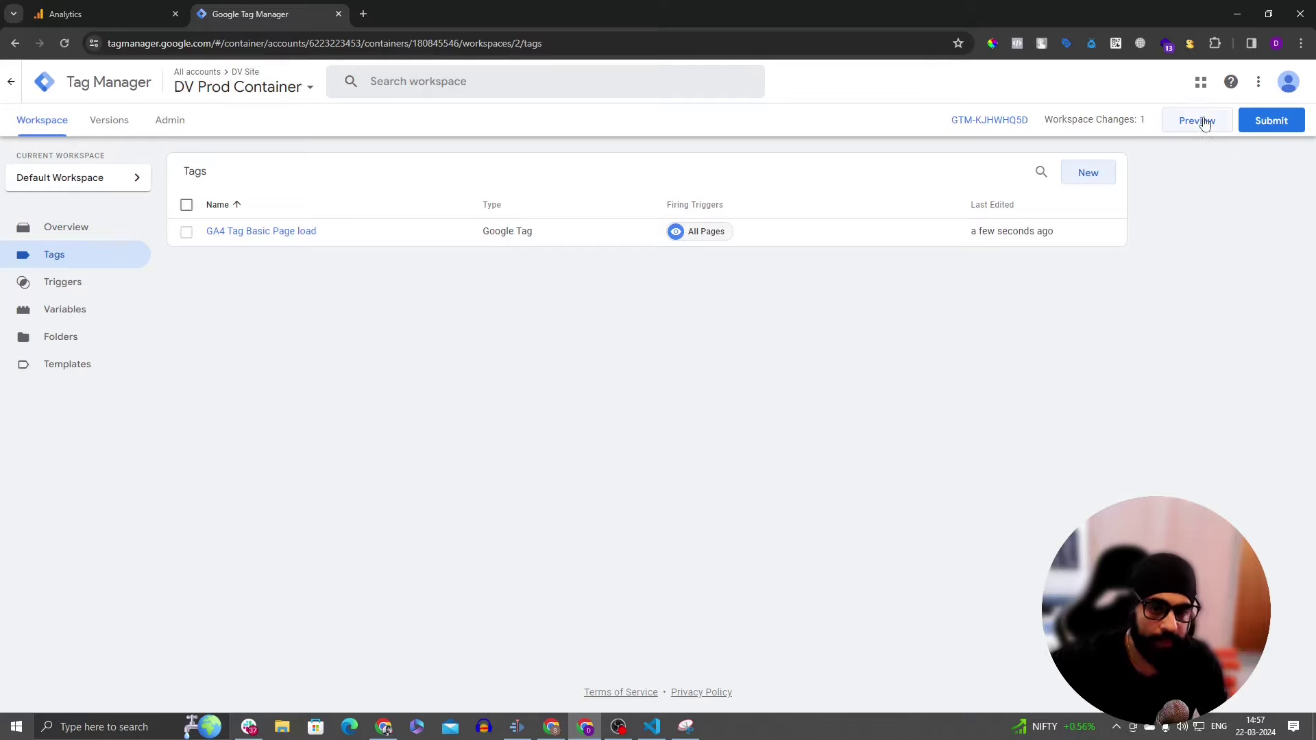
Step: Start submitting the workspace changes with Publish and Create Version, naming the version "Page load GA4 Tag"
left_click(1269, 121)
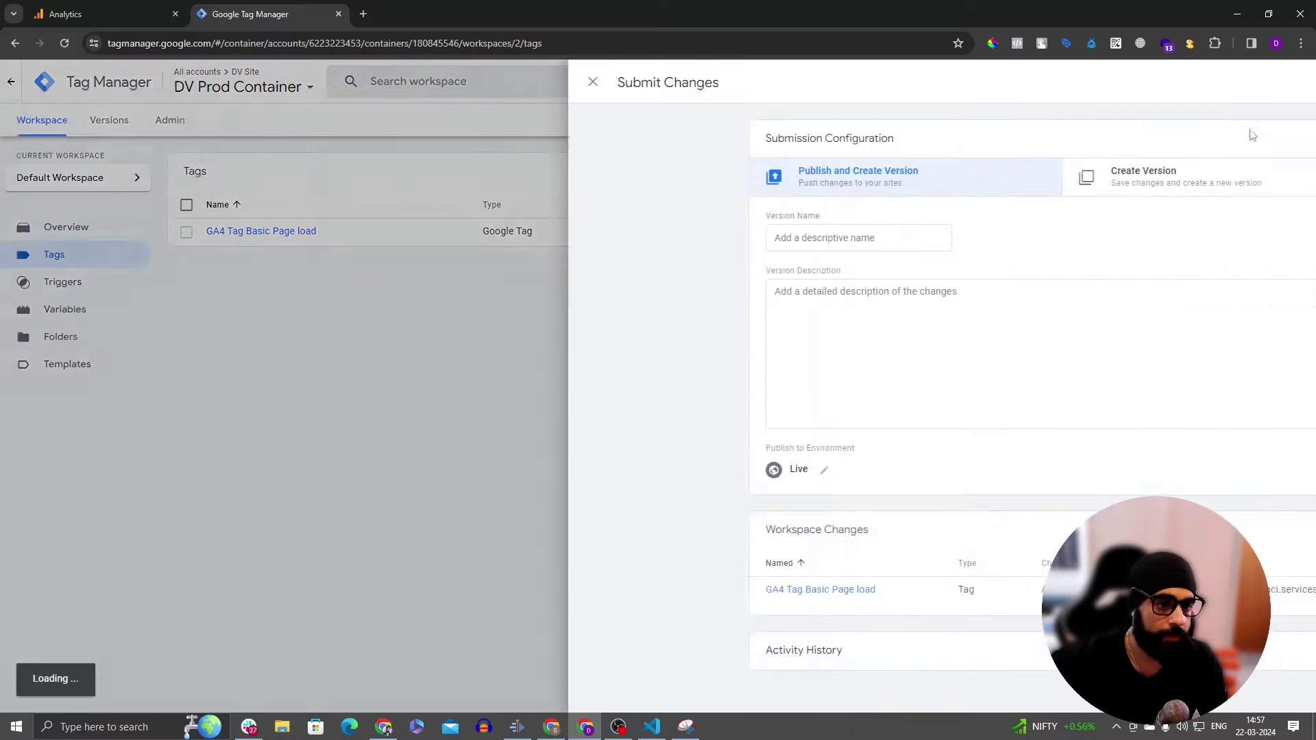
left_click(651, 245)
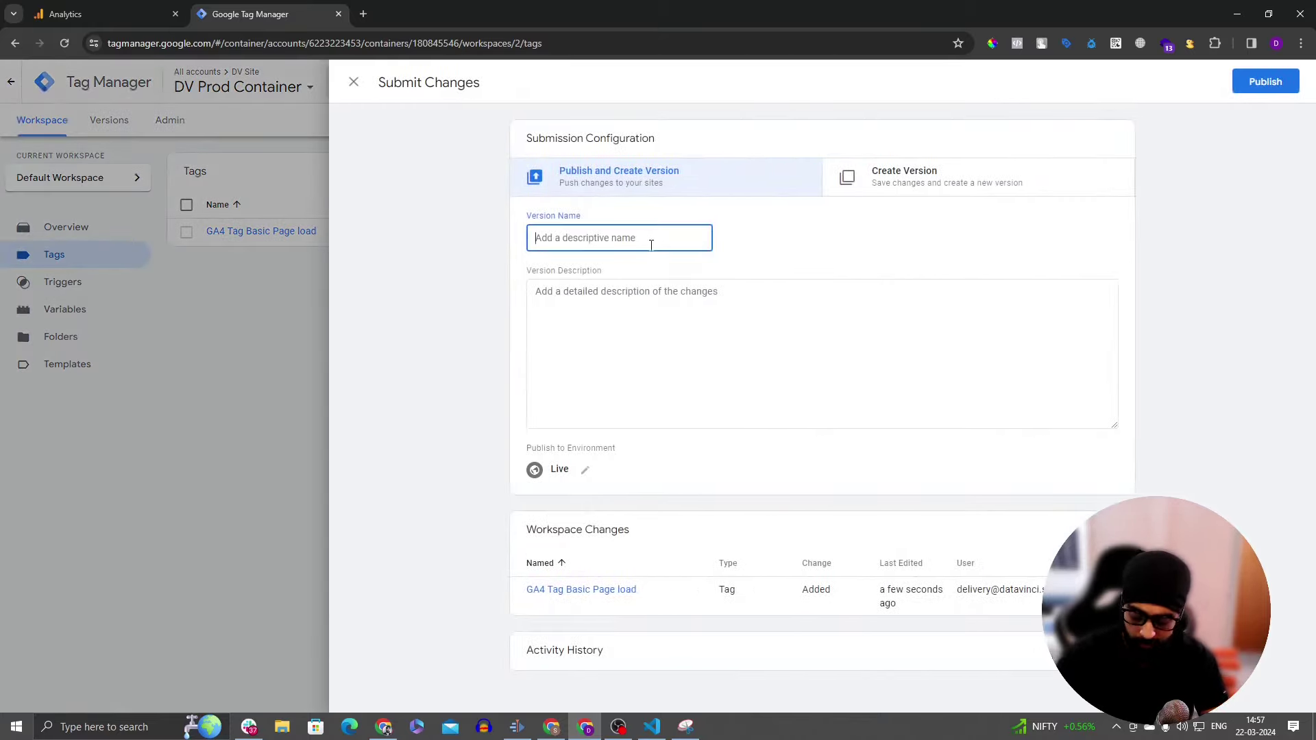
type("Page loa")
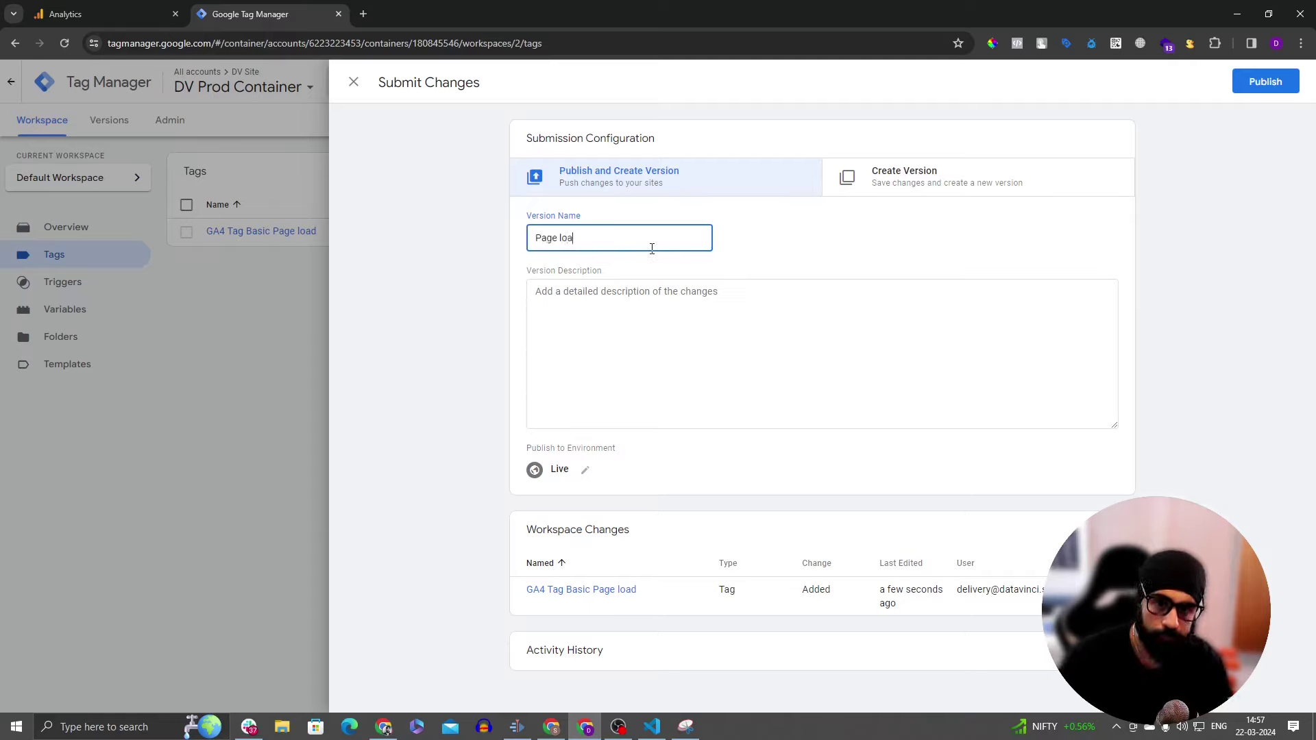
type("d GA4 Tag")
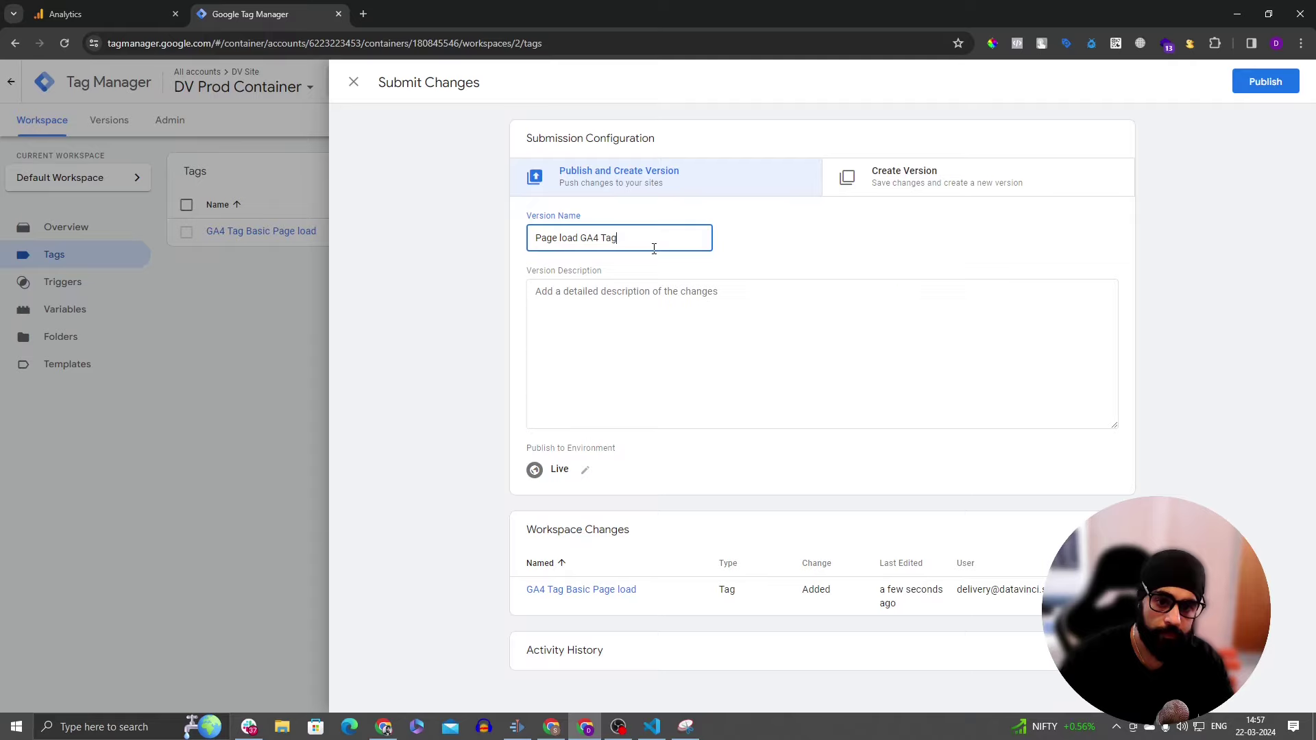
key("Tab")
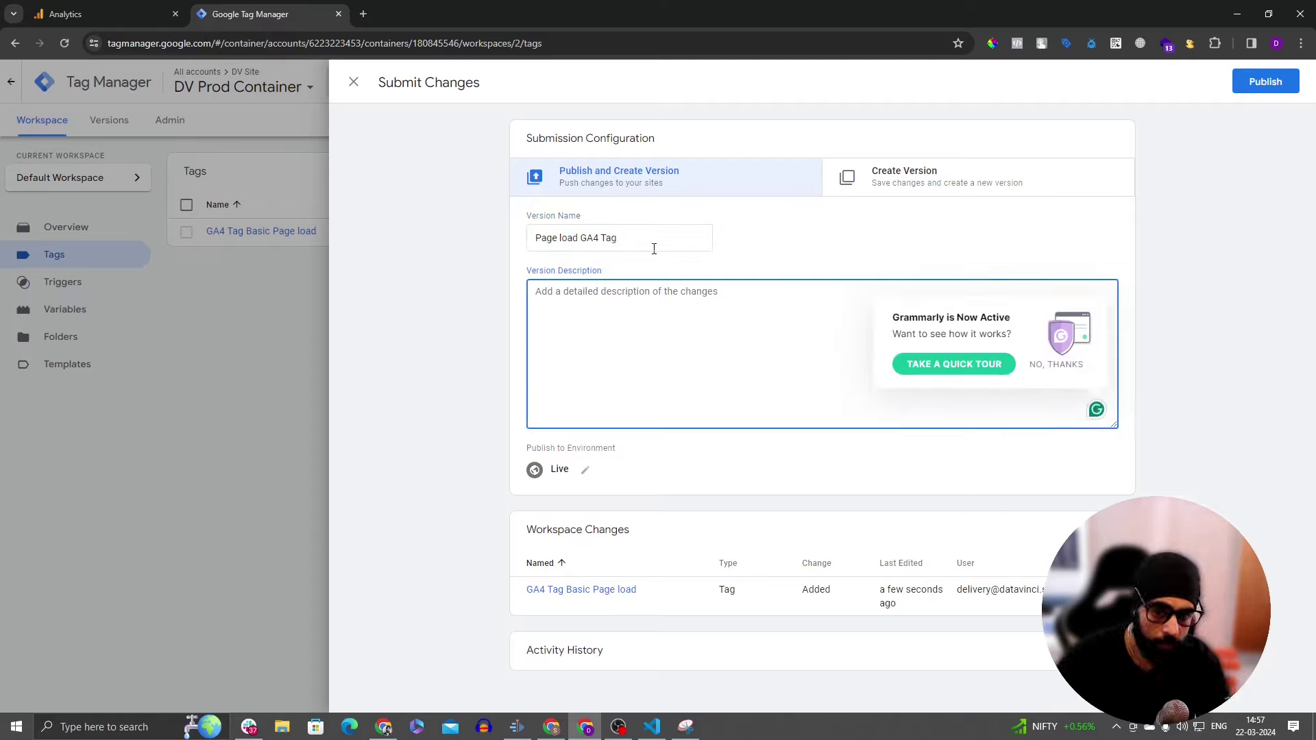
Step: Describe the version as "Installing Page Load Tag for GA4" with "-Sw" on a second line, publish it to Live and close its summary
type("Installing")
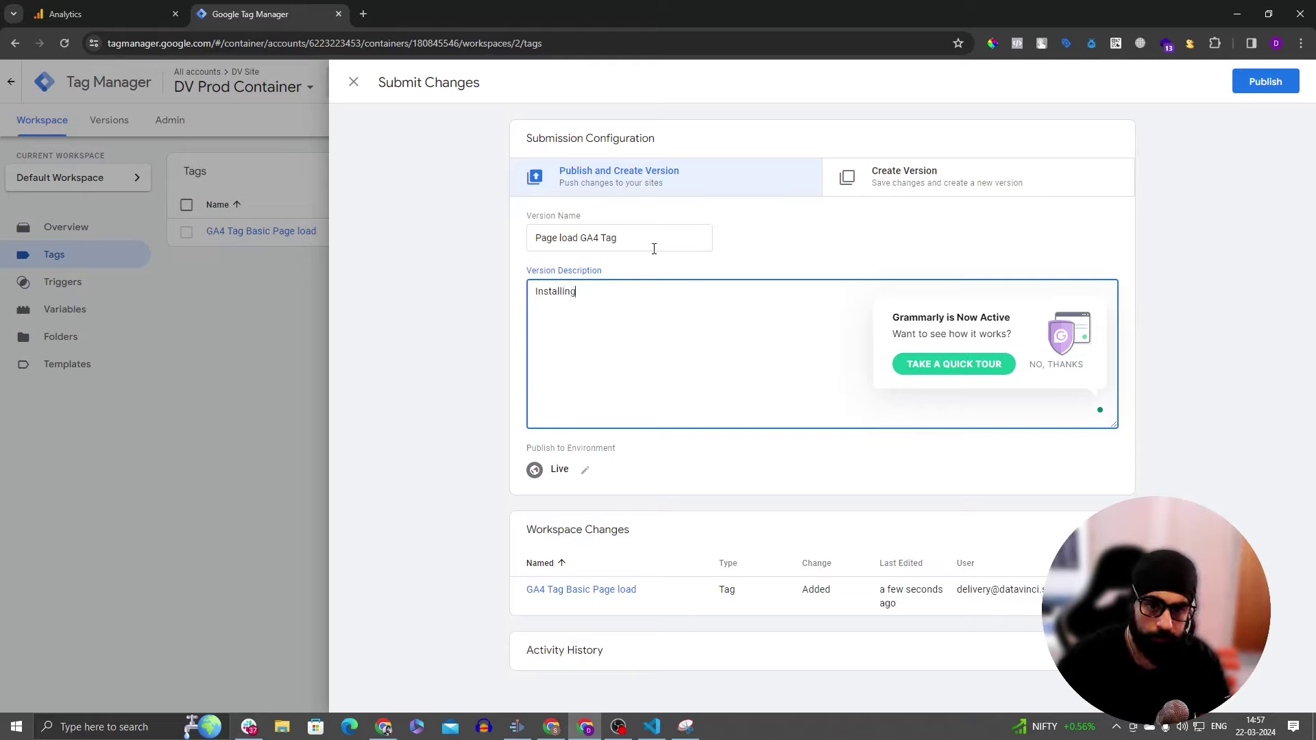
type(" Page Load Ta")
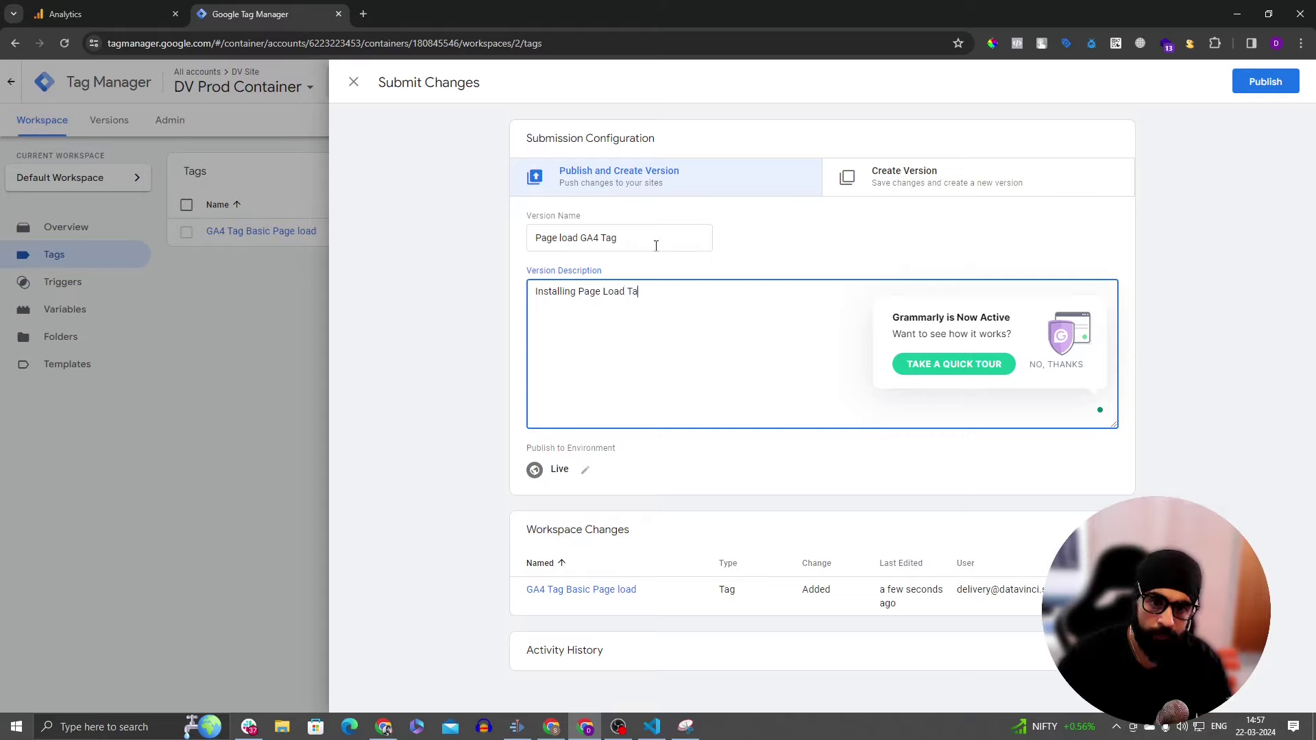
type("g for GA4 \\")
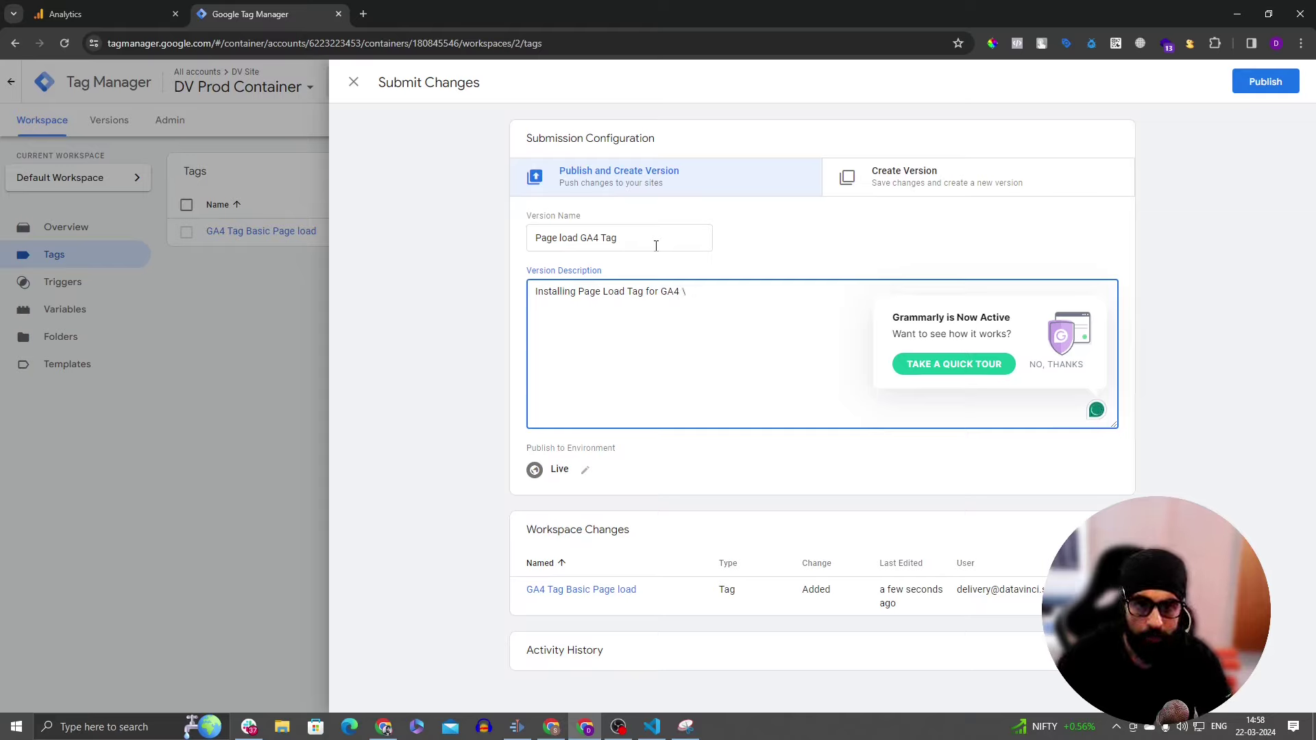
key("BackSpace")
key("BackSpace")
key("Return")
type("-Sw")
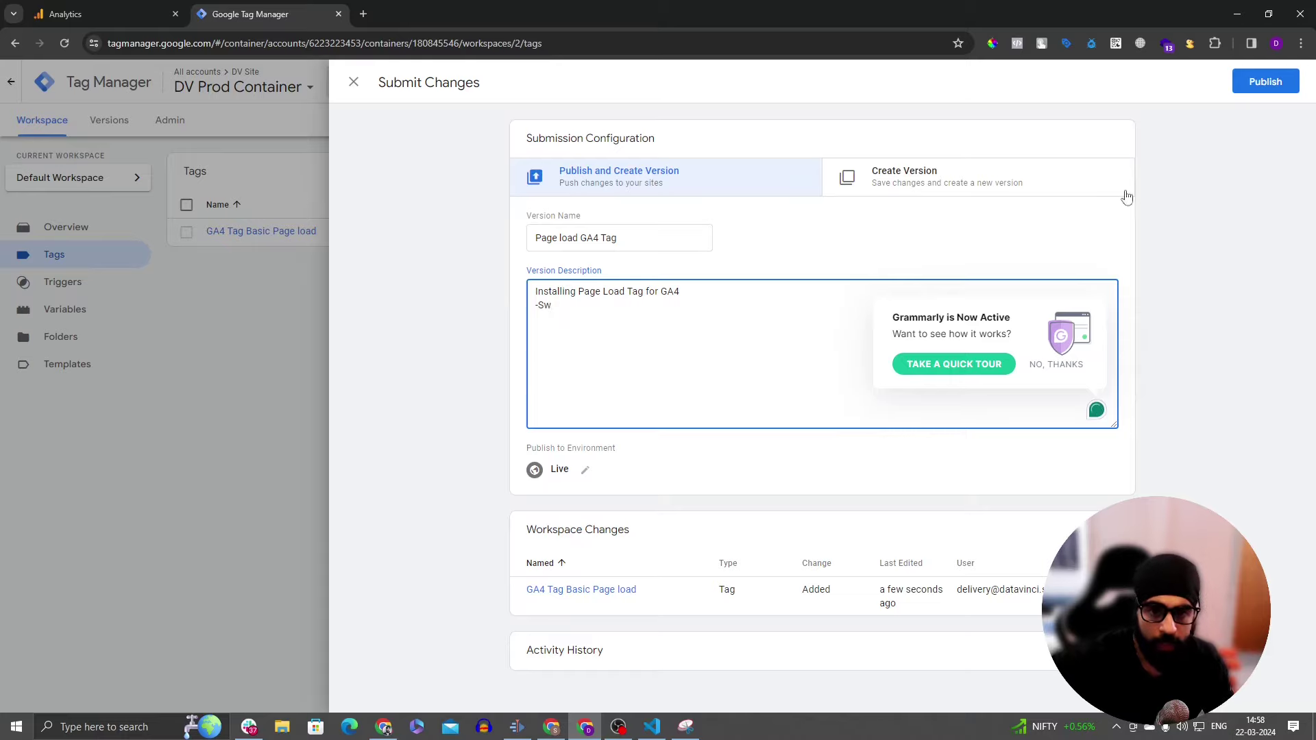
left_click(1266, 81)
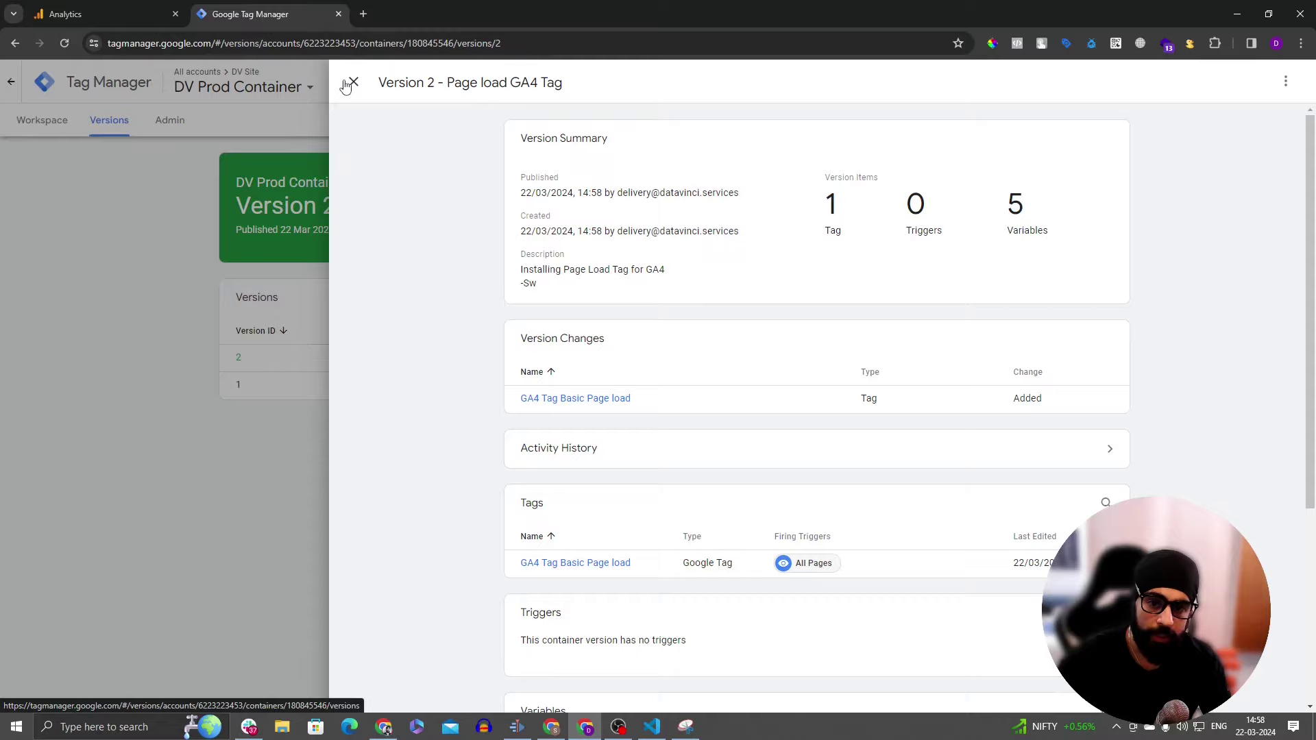
left_click(348, 83)
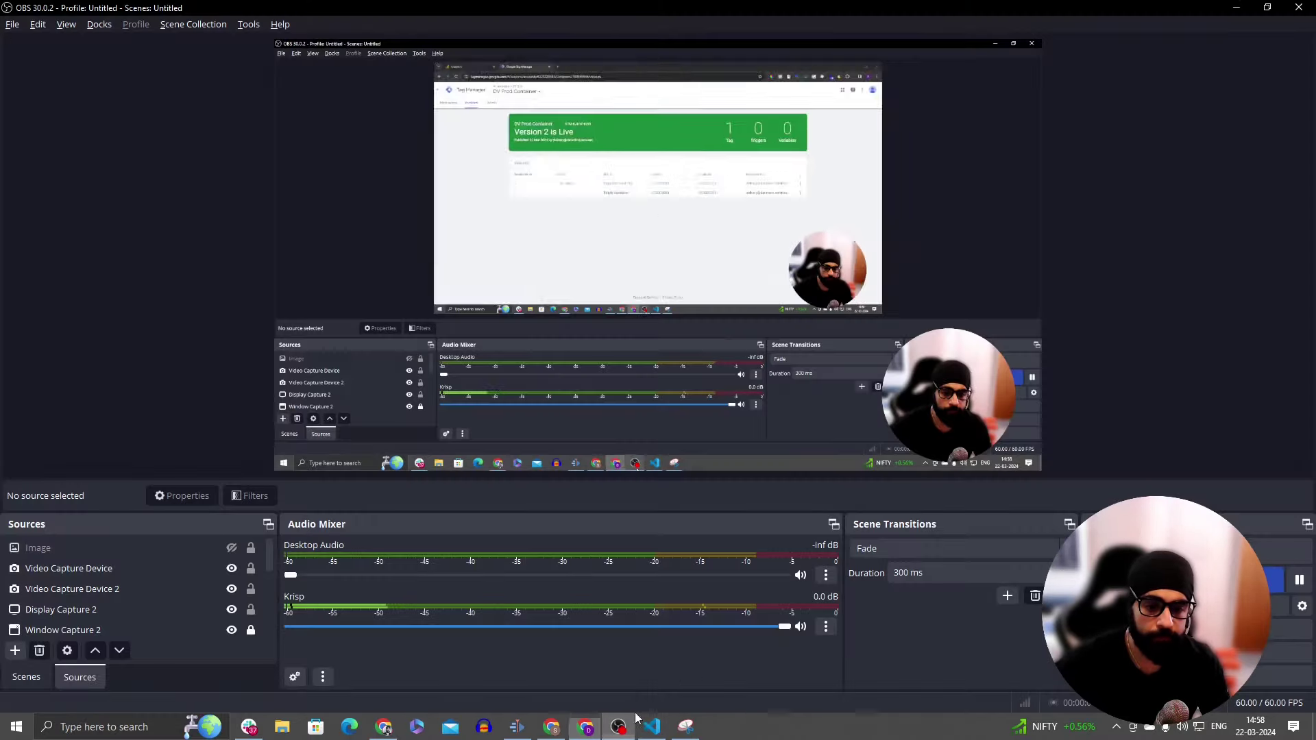
left_click(619, 727)
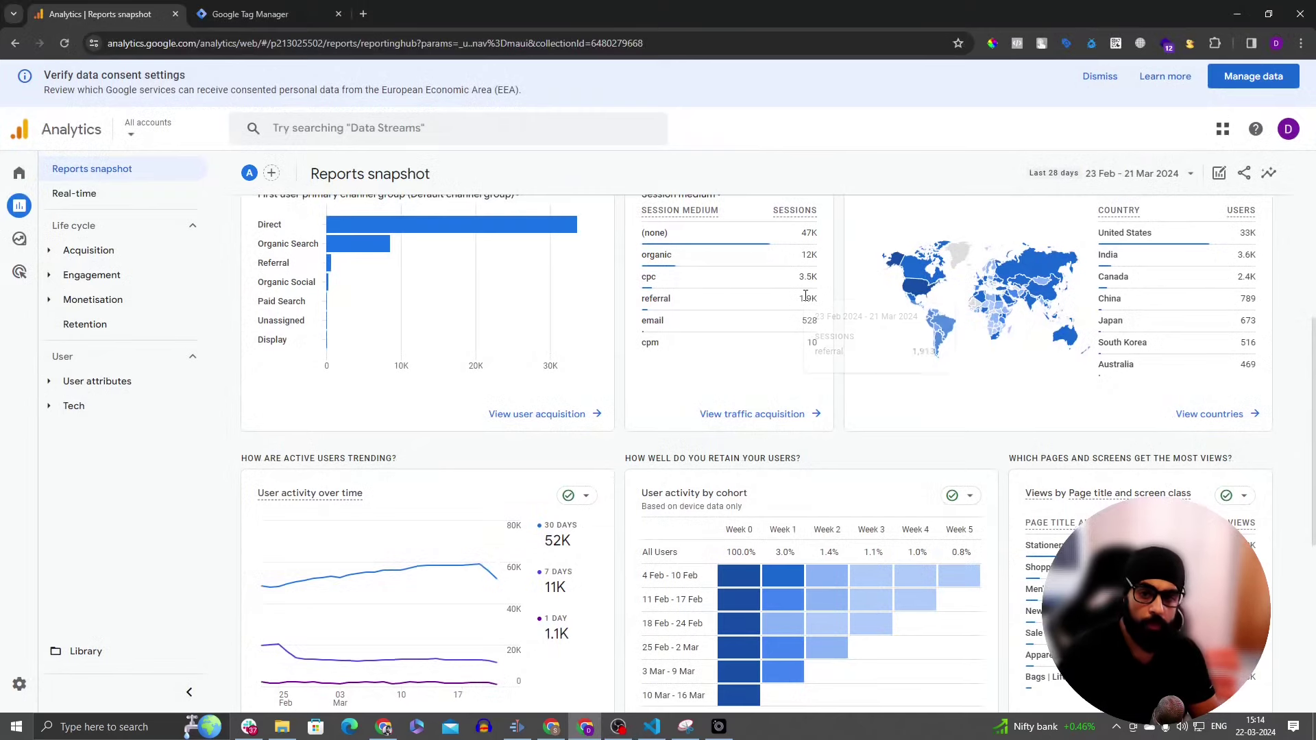
Step: Search the Analytics accounts for "demo" to find the demo account properties, and close the account picker without switching property
mouse_move(806, 254)
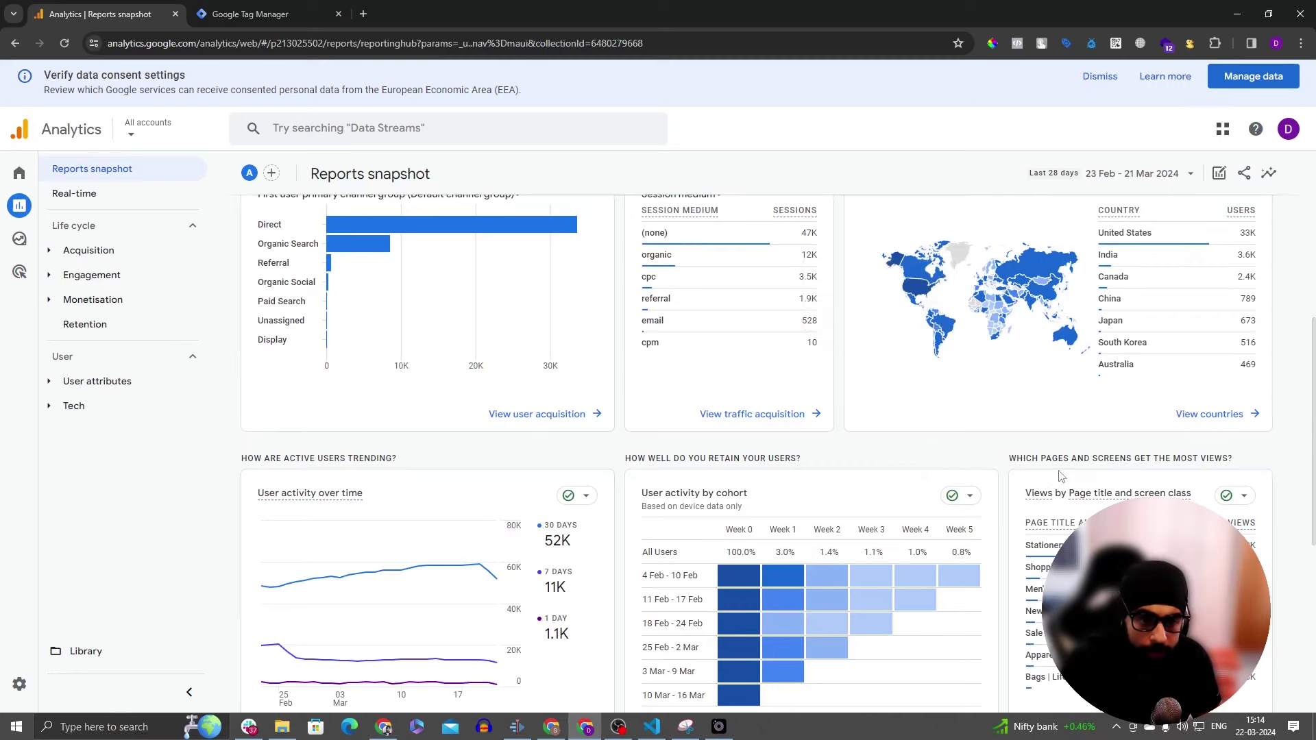
scroll(1061, 476, "up", 6)
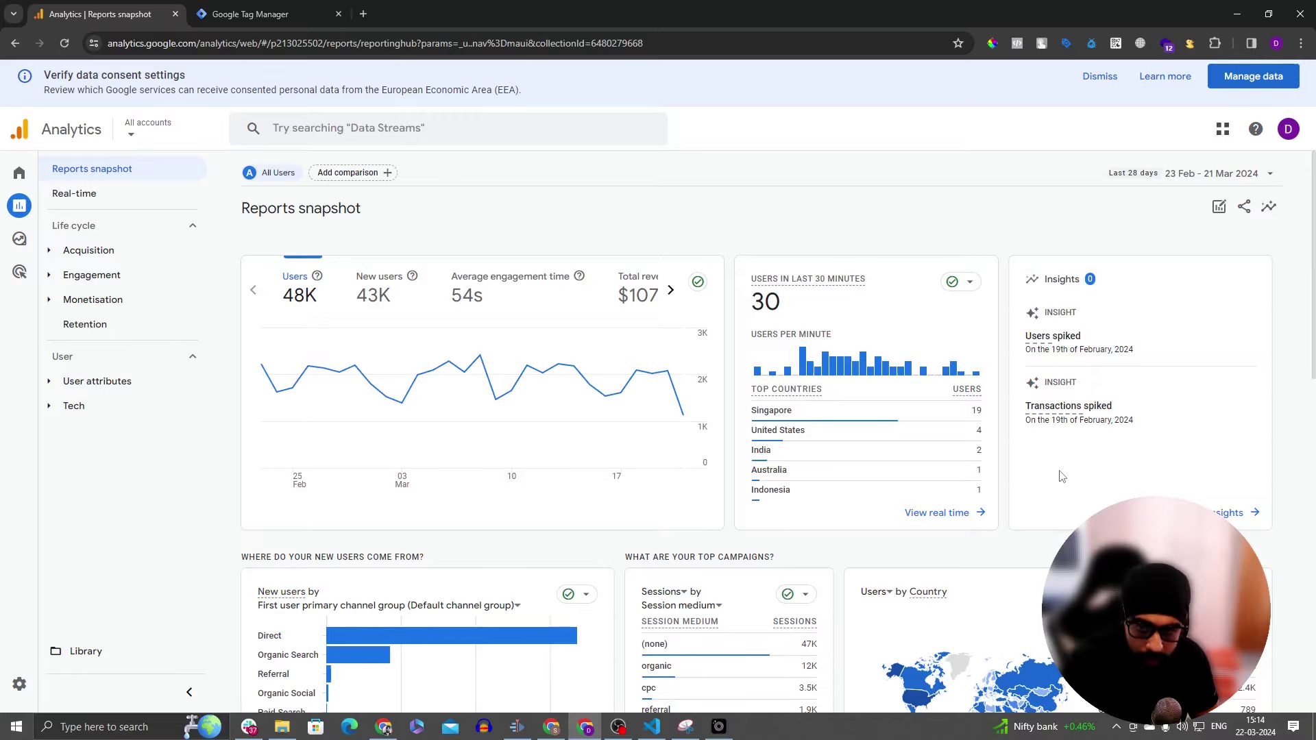
mouse_move(958, 432)
left_click(141, 127)
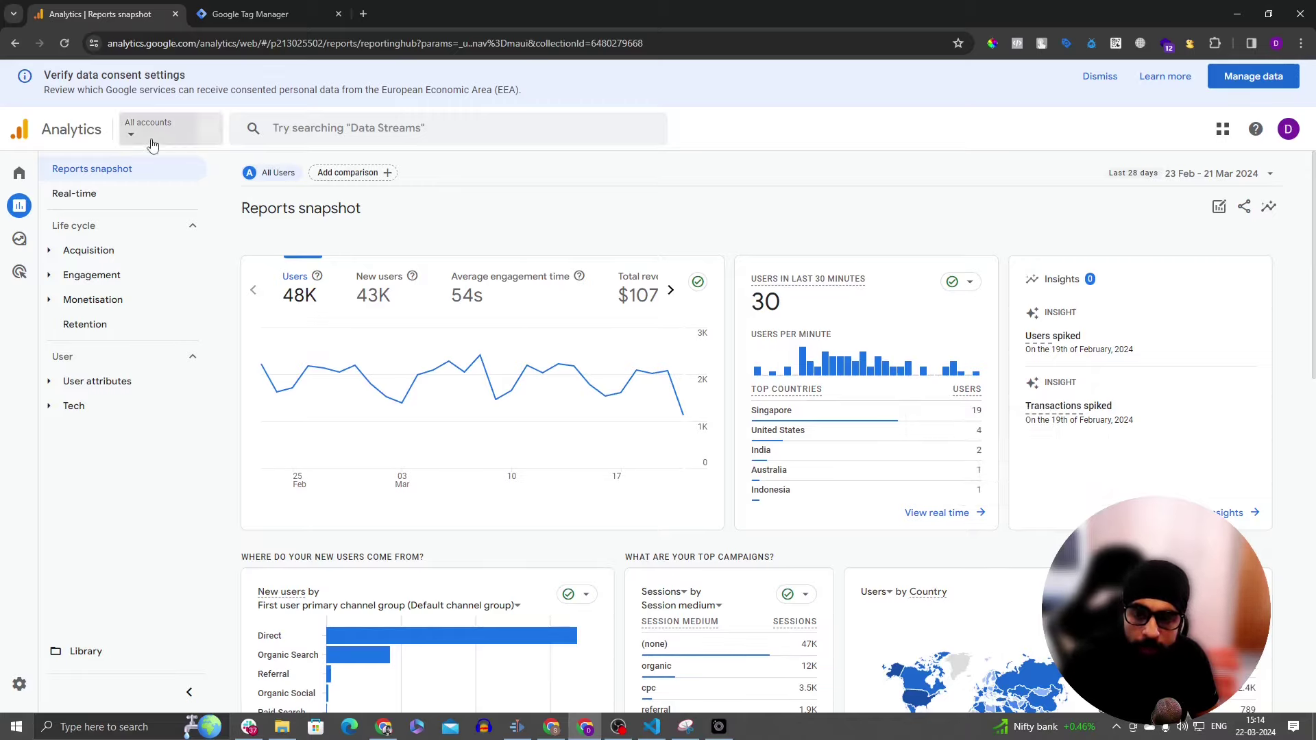
left_click(354, 138)
type("demo")
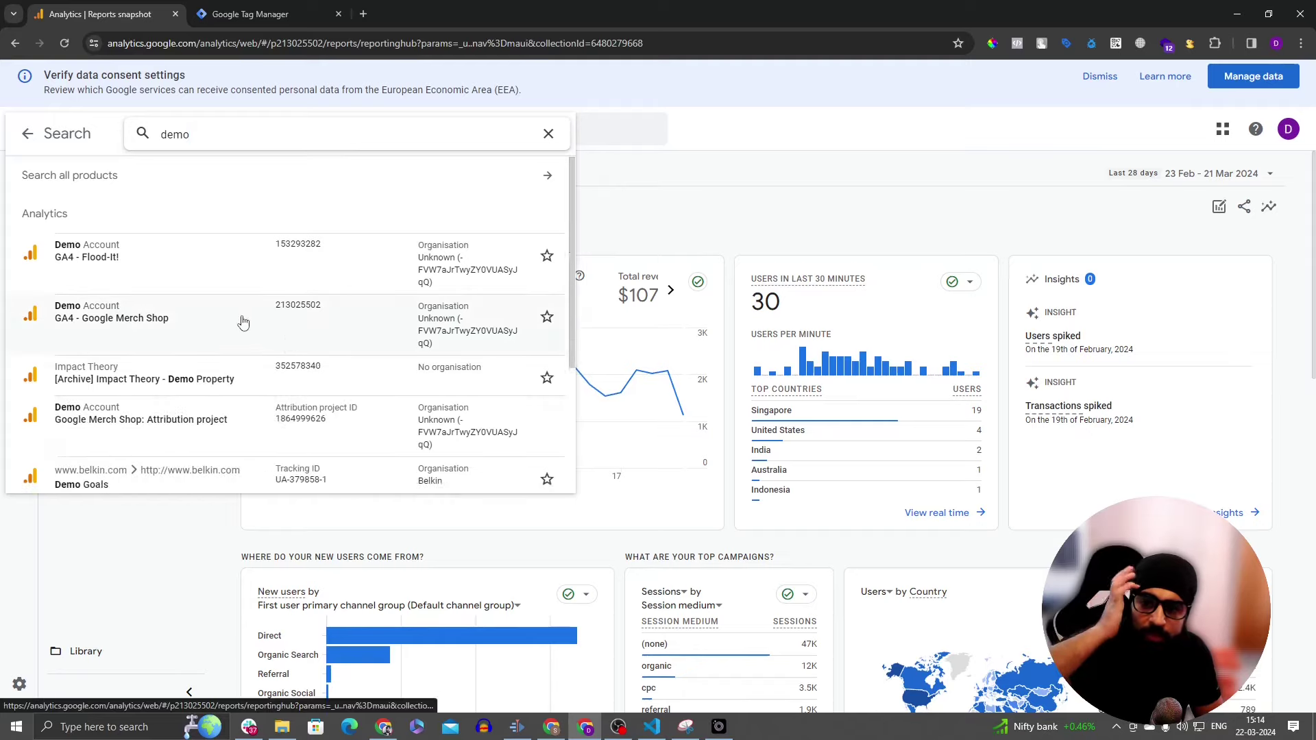
left_click(649, 212)
mouse_move(30, 343)
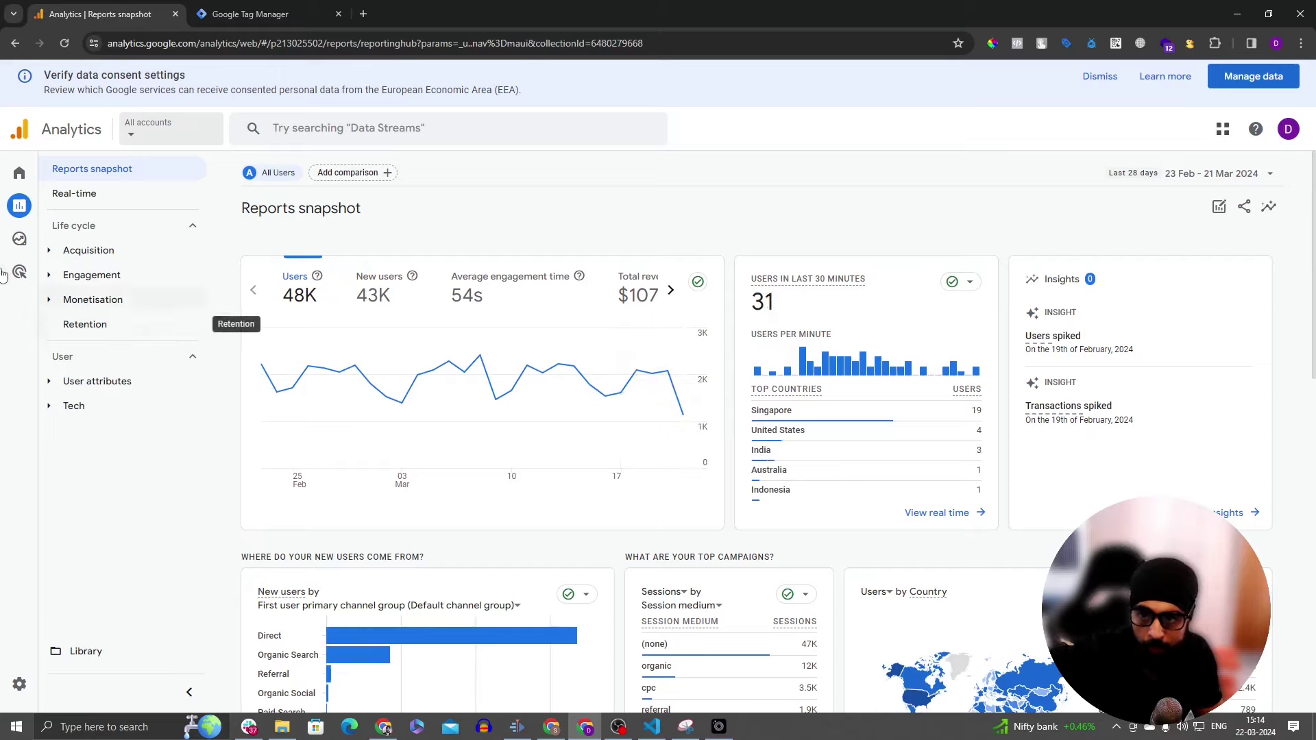
Step: Open the demo property's Home page and look through its cards down to the insights and recommendations
left_click(17, 183)
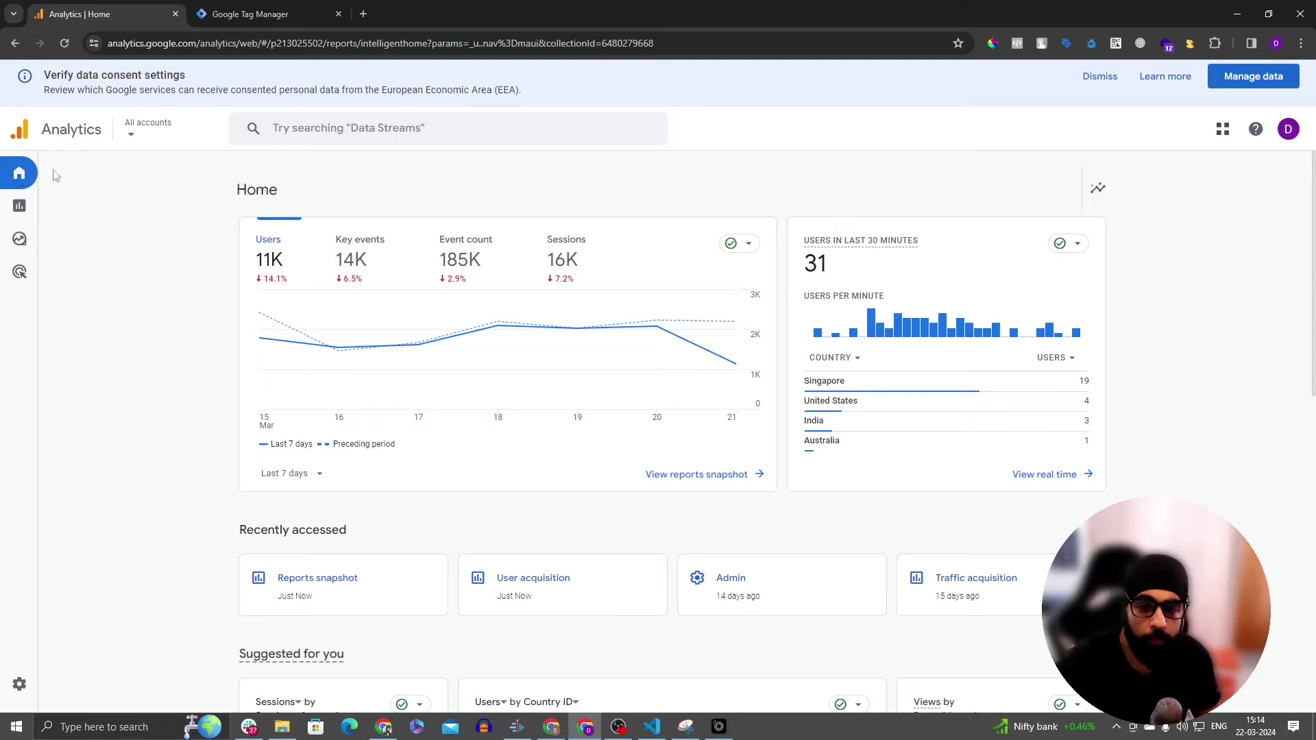
scroll(268, 398, "down", 10)
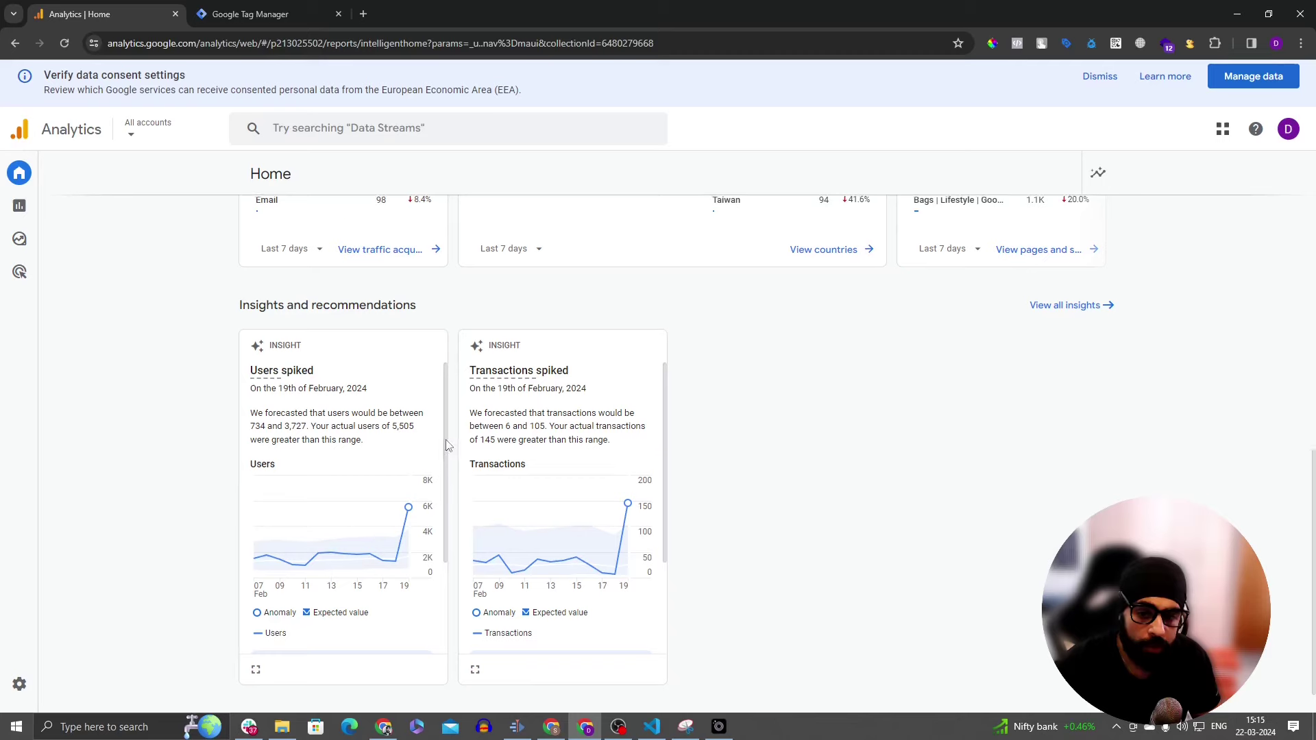
scroll(308, 356, "down", 2)
scroll(446, 370, "up", 10)
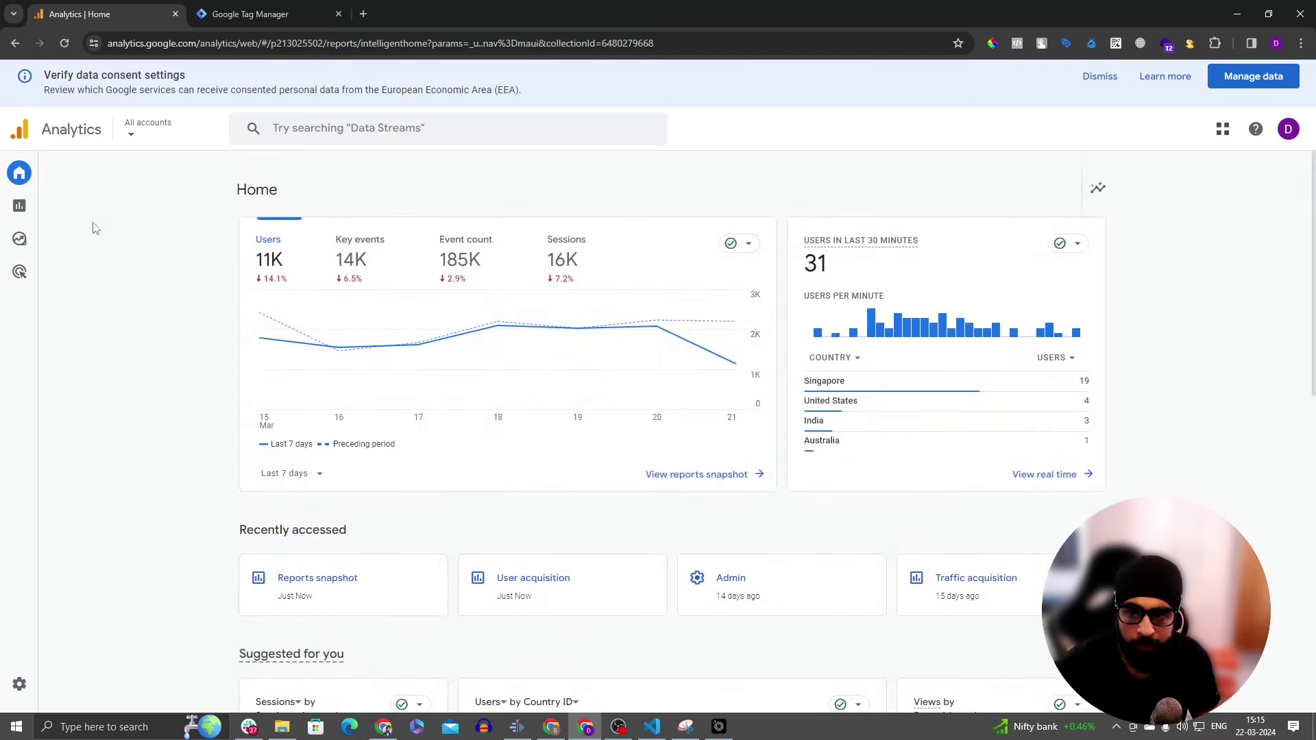
Step: Open the Reports snapshot, look through its overview cards and examine the available date range presets without changing the range
mouse_move(21, 273)
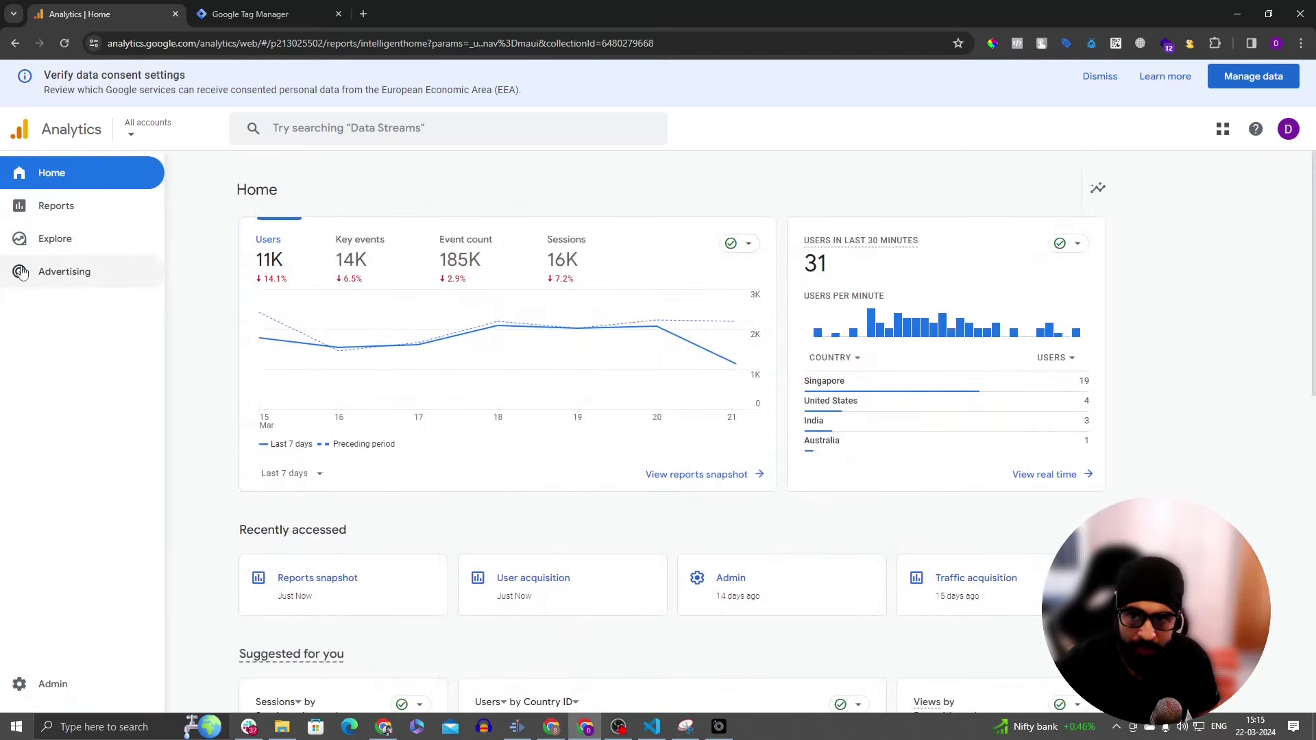
left_click(62, 205)
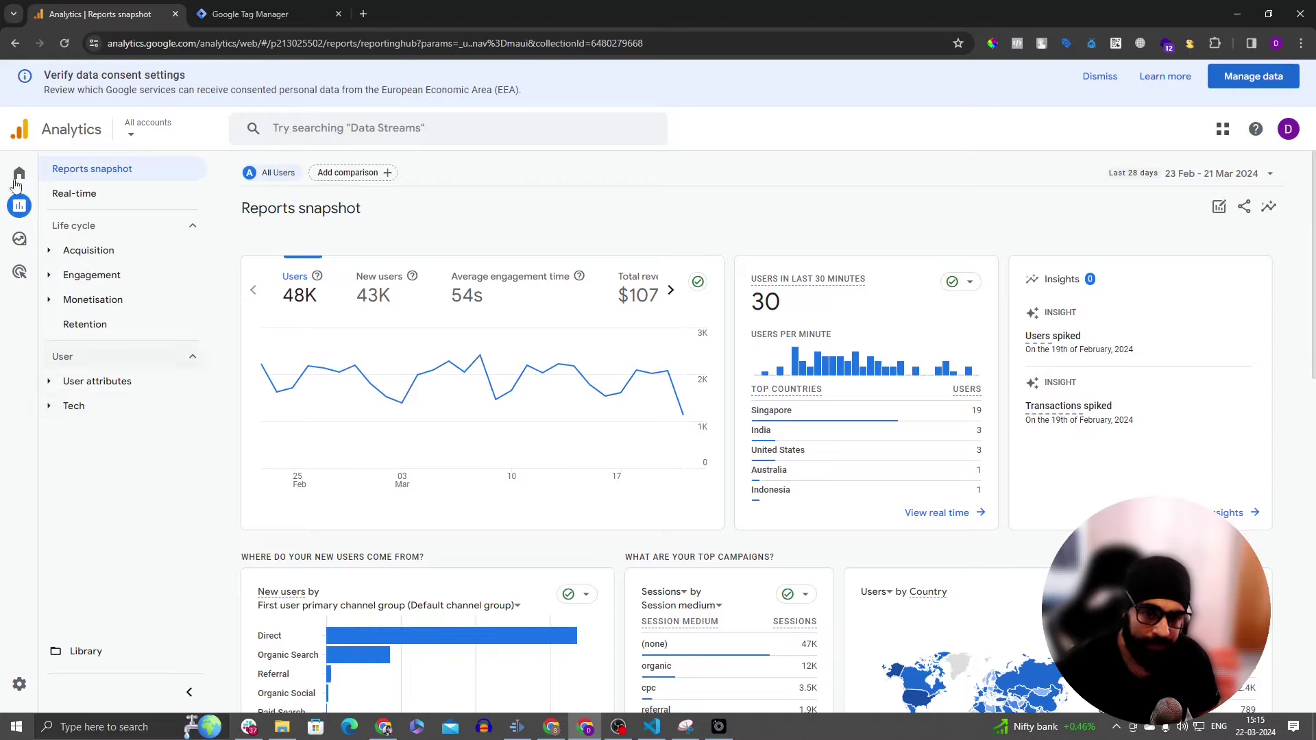
mouse_move(85, 281)
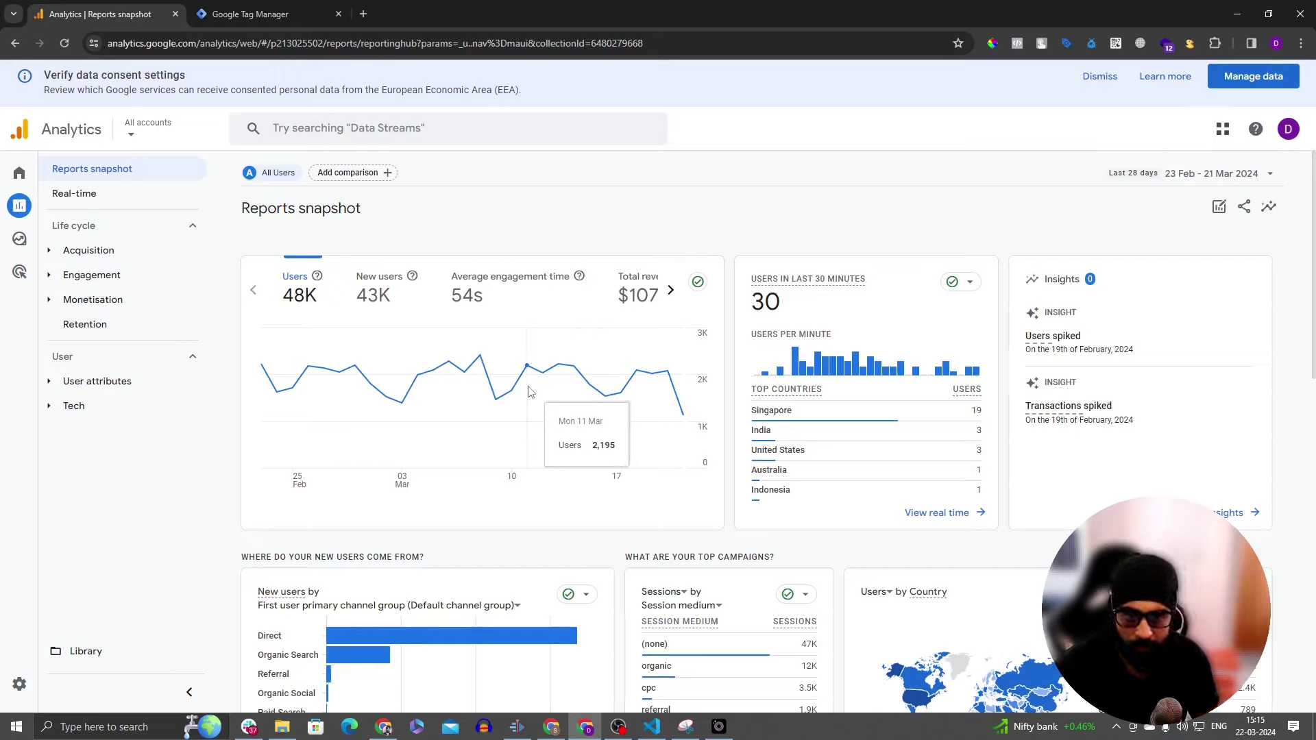
mouse_move(16, 214)
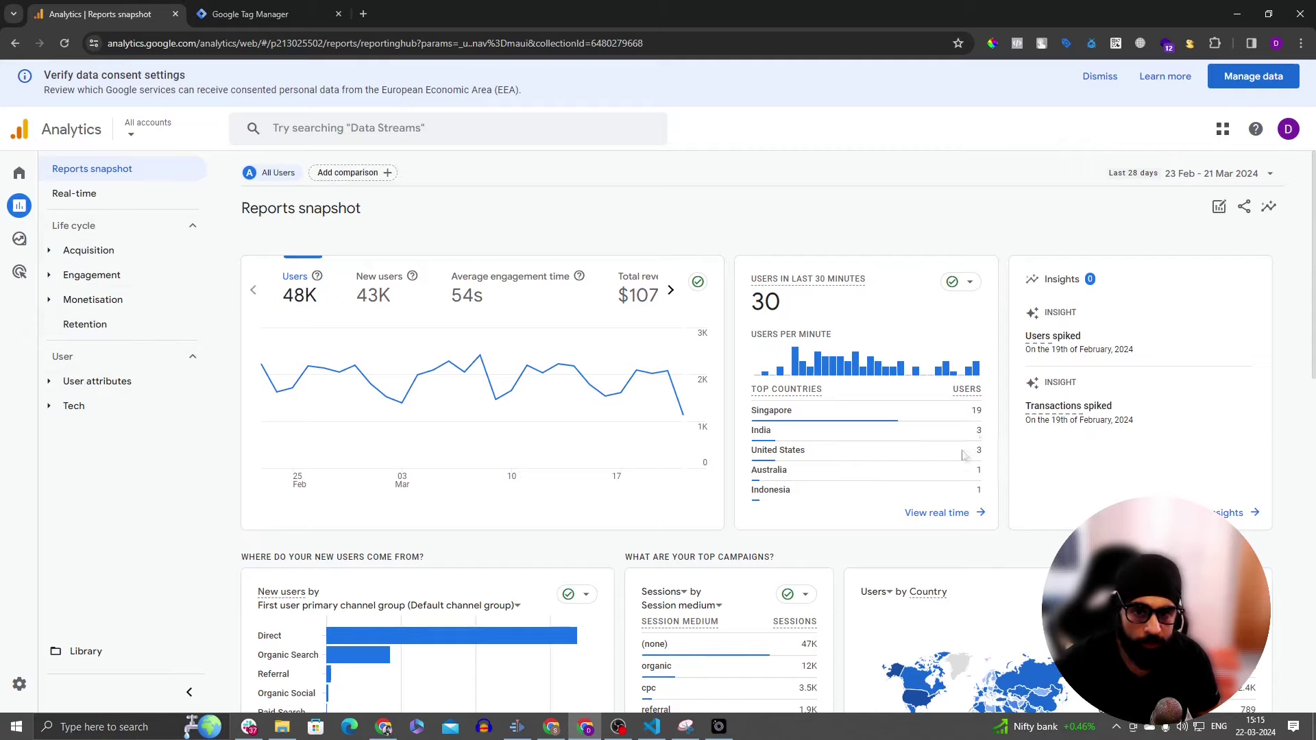
scroll(706, 411, "down", 15)
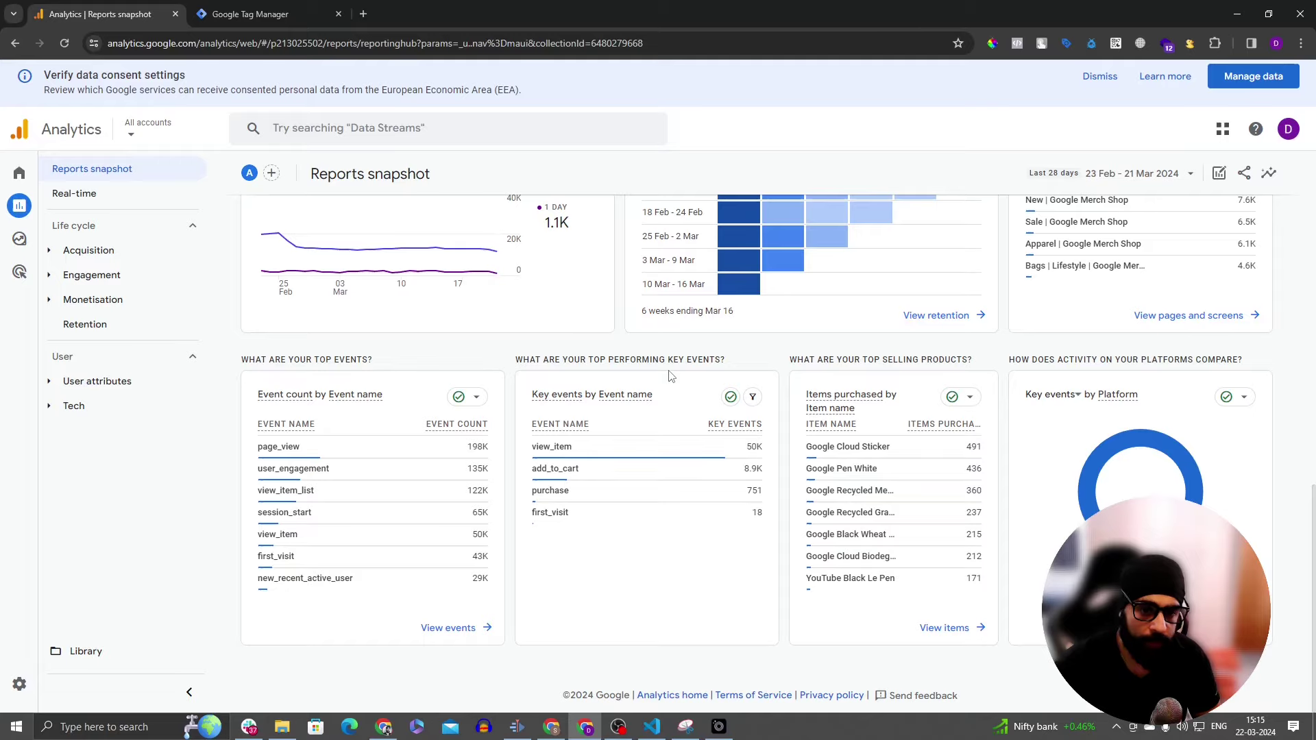
scroll(671, 376, "up", 15)
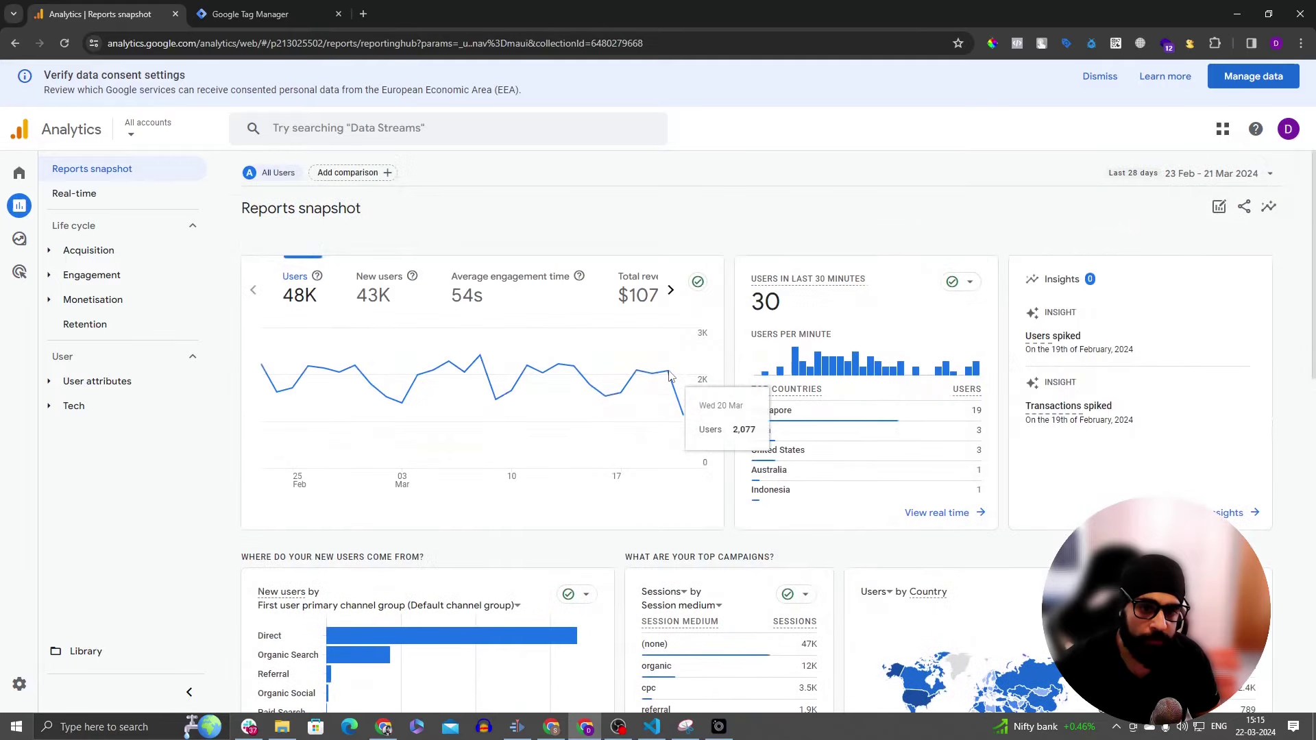
left_click(1225, 175)
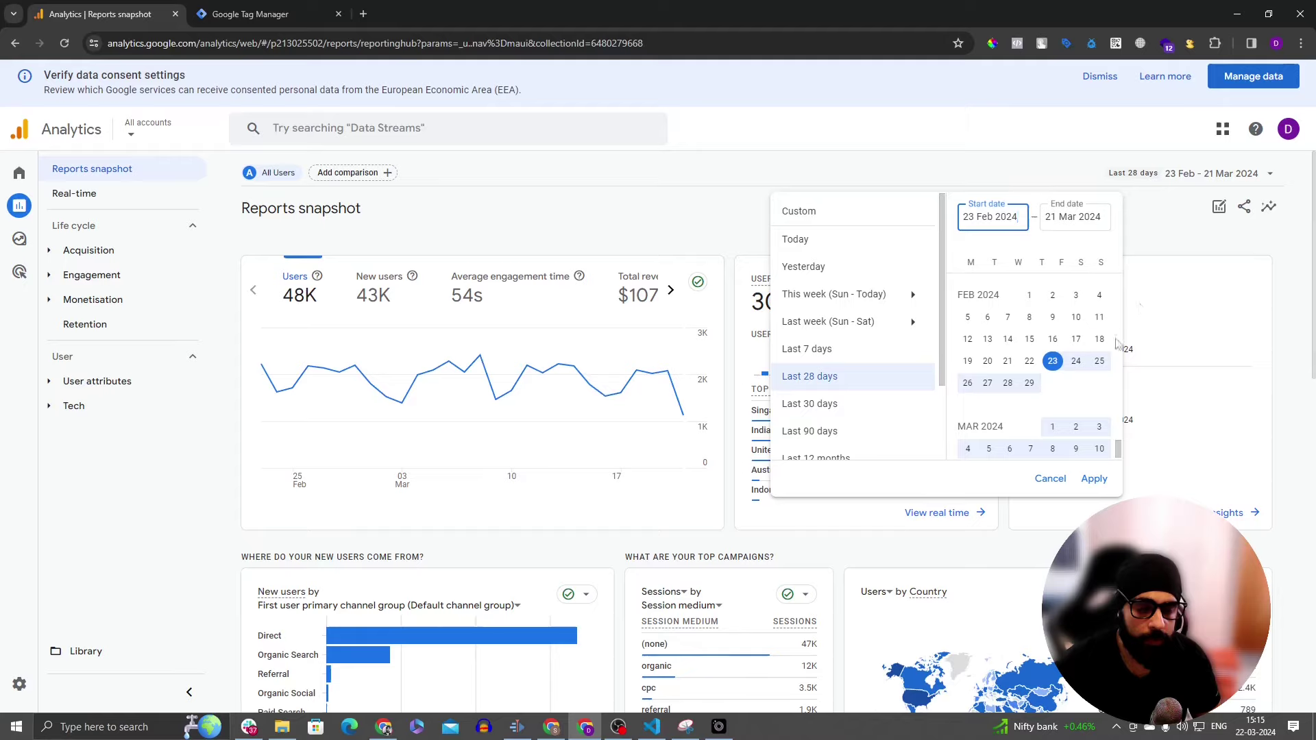
left_click(1179, 264)
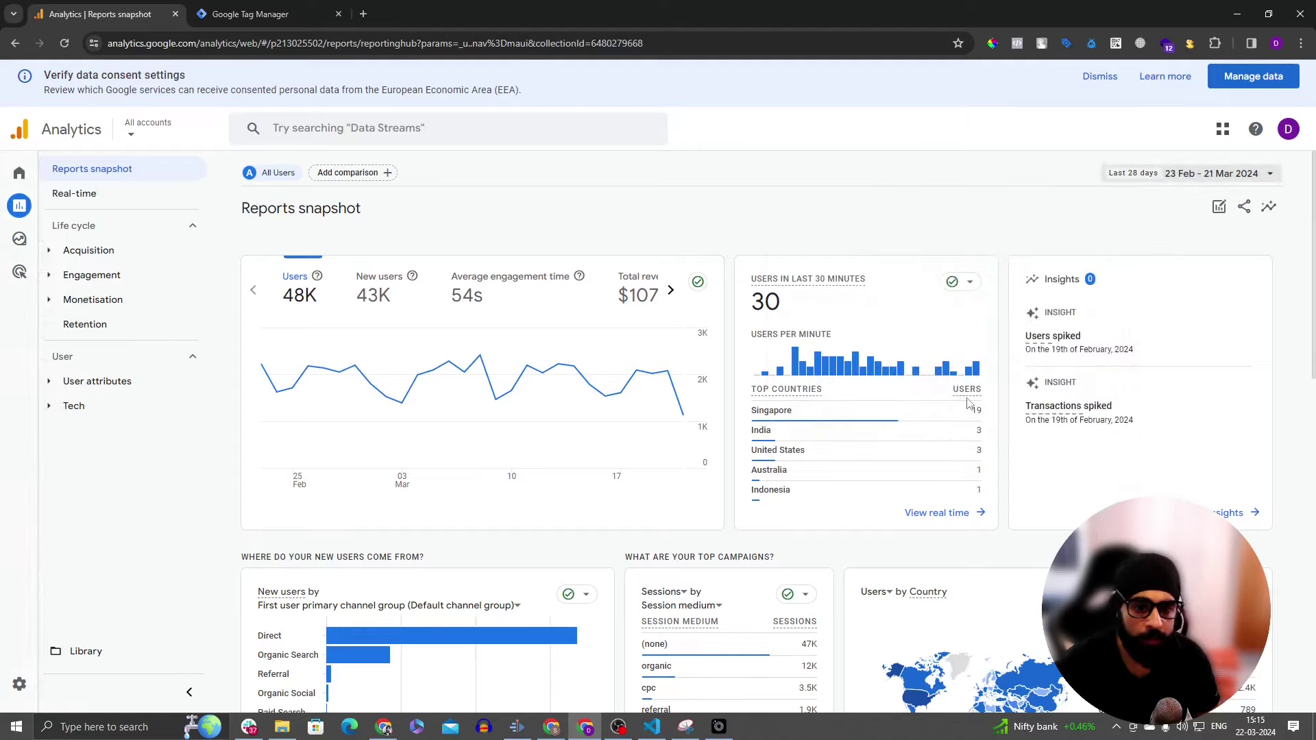
Step: Look through the Reports snapshot cards on new users, campaigns, user activity, retention and top events
scroll(583, 520, "down", 2)
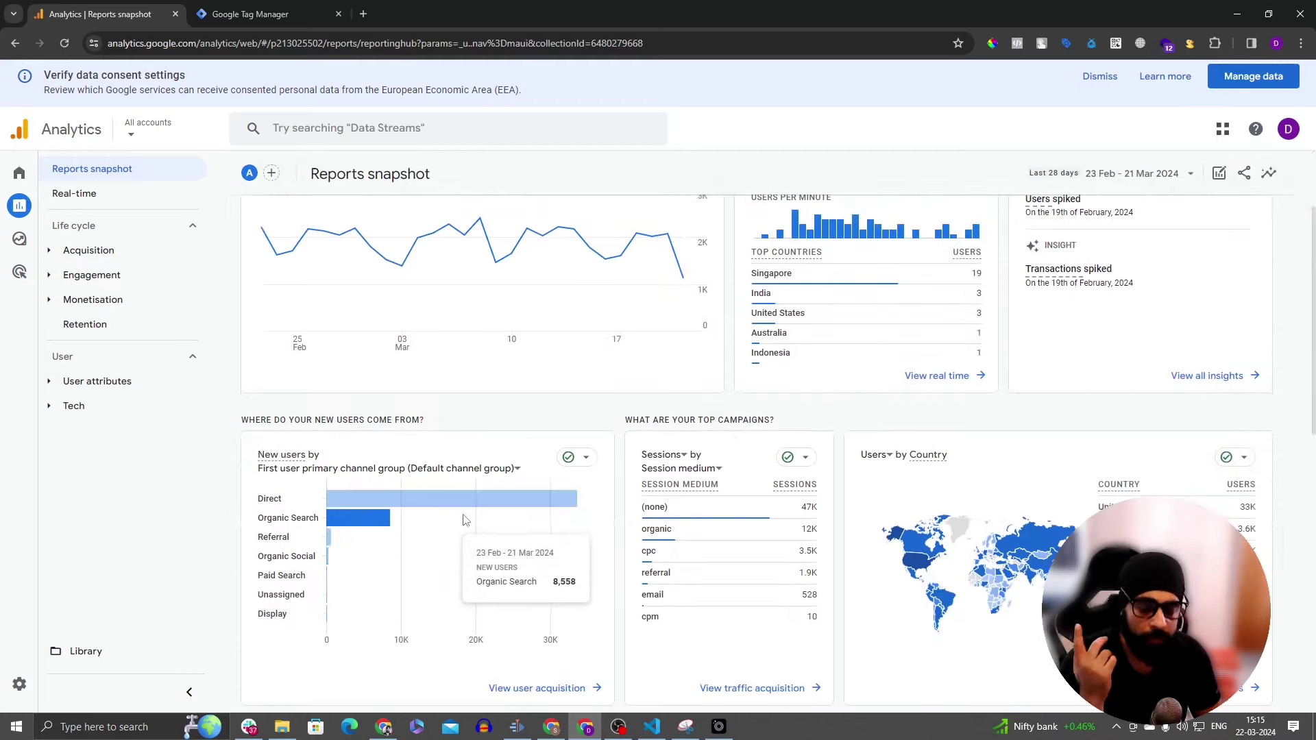
scroll(1035, 540, "down", 3)
scroll(1035, 541, "down", 3)
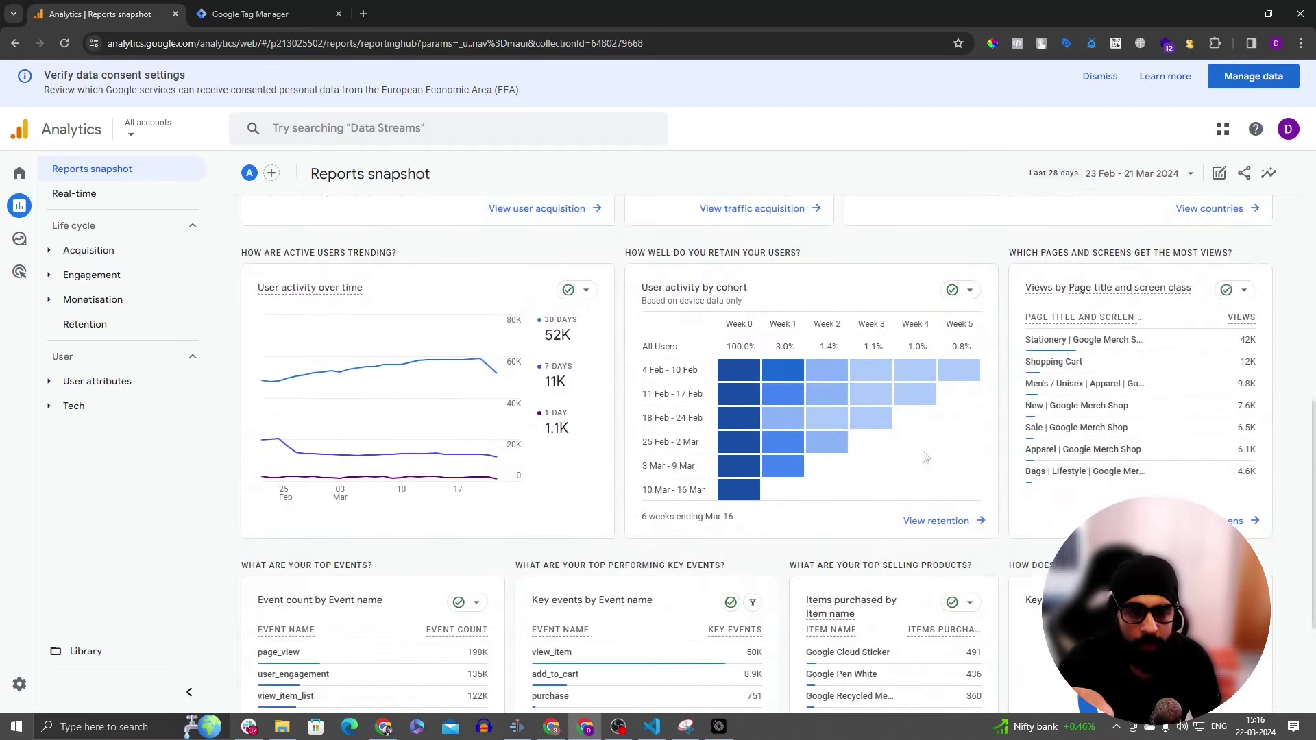
scroll(754, 425, "down", 2)
scroll(913, 426, "up", 3)
scroll(913, 425, "up", 7)
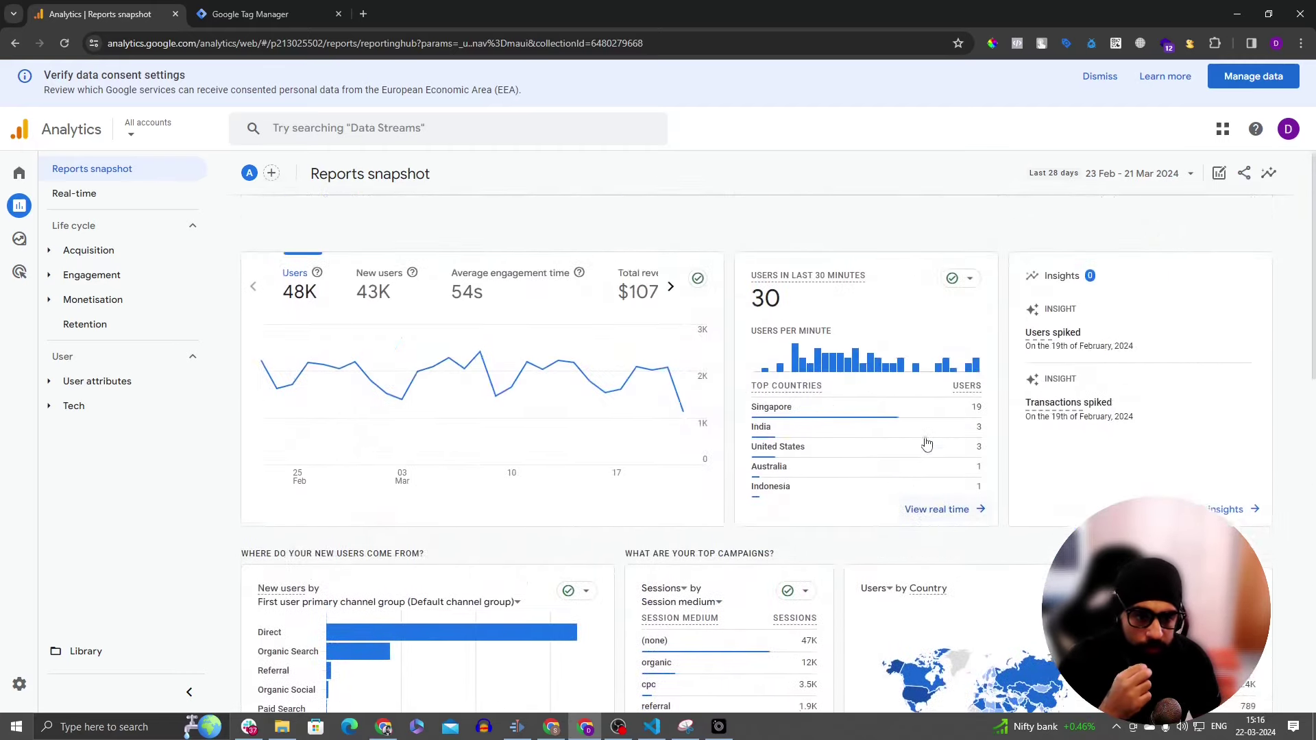
mouse_move(847, 278)
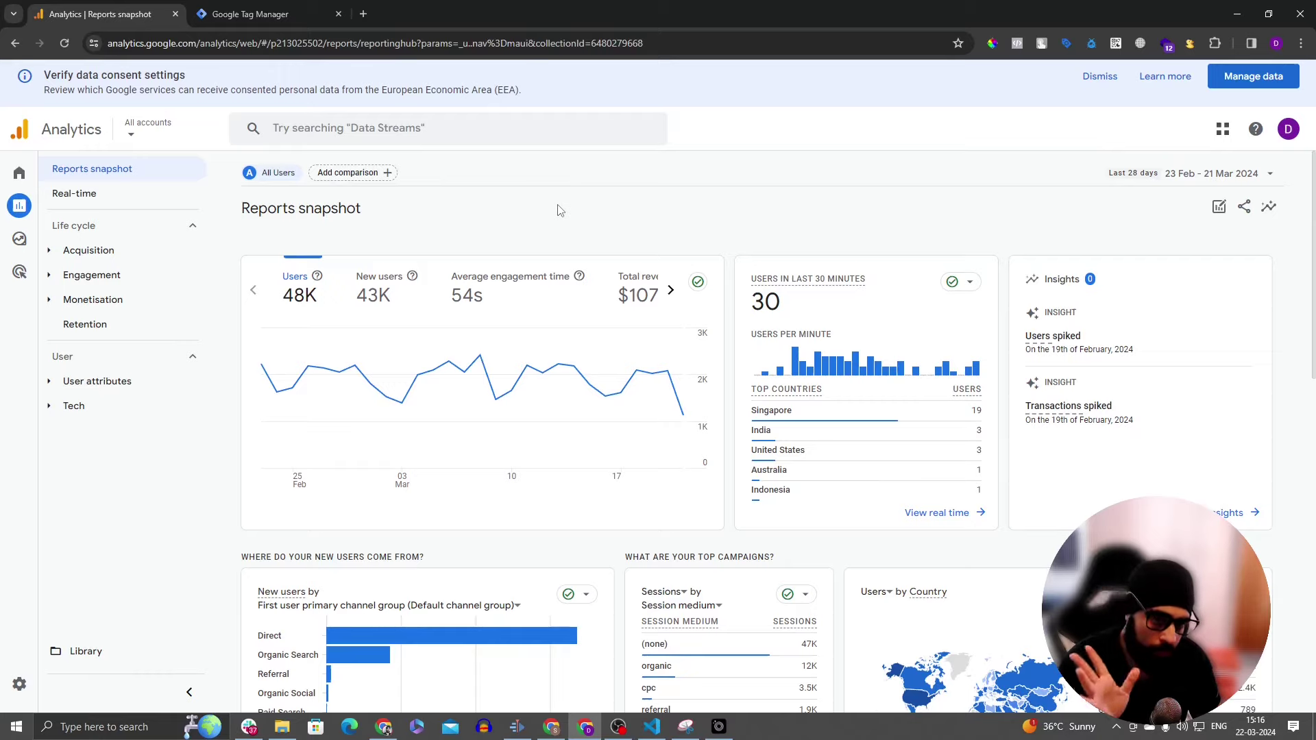
Step: Open the Real-time report and look through its map and its cards by source, audience, page title and event name
left_click(180, 205)
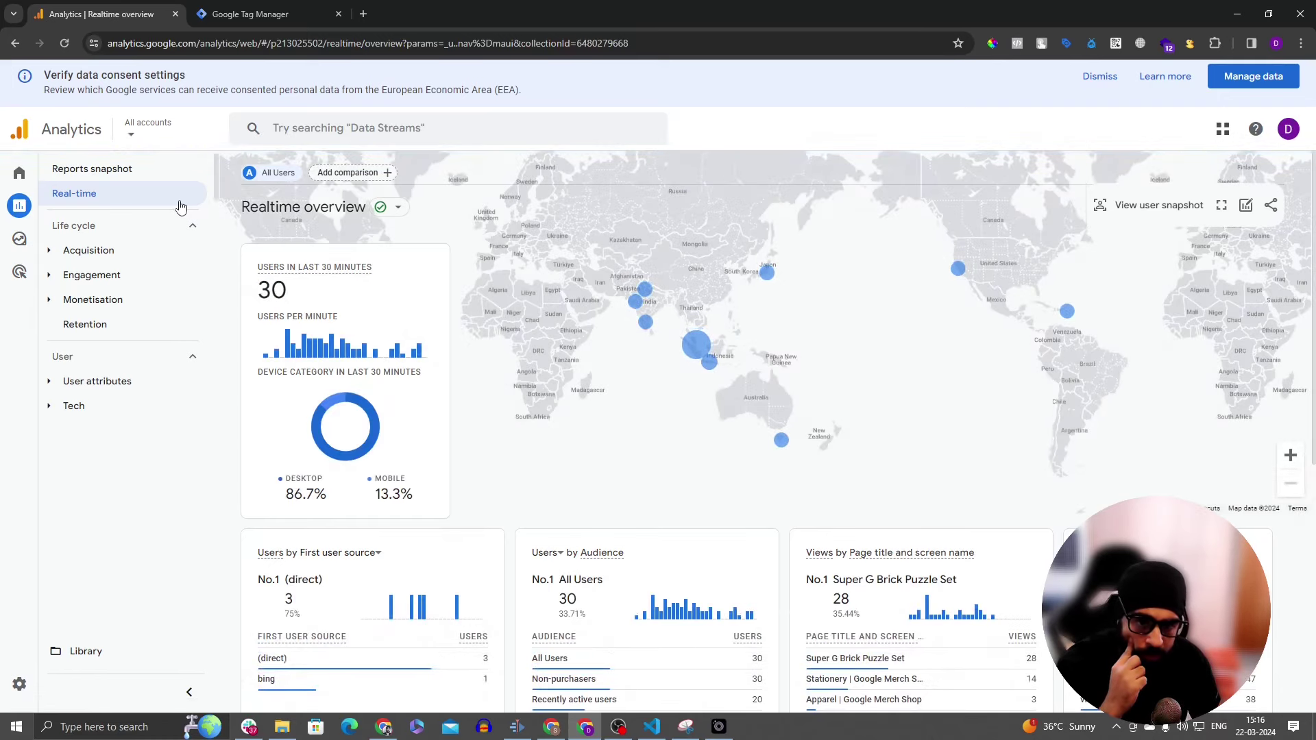
scroll(400, 485, "down", 2)
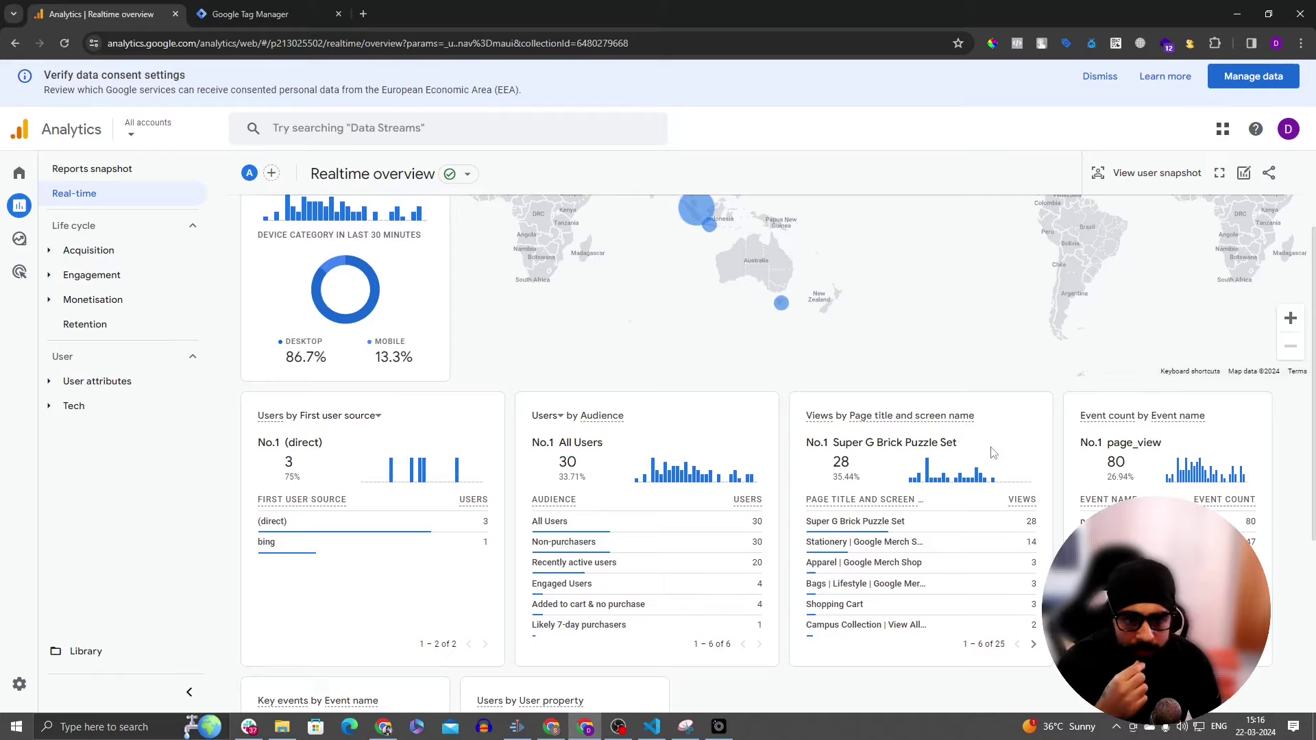
scroll(1191, 434, "down", 1)
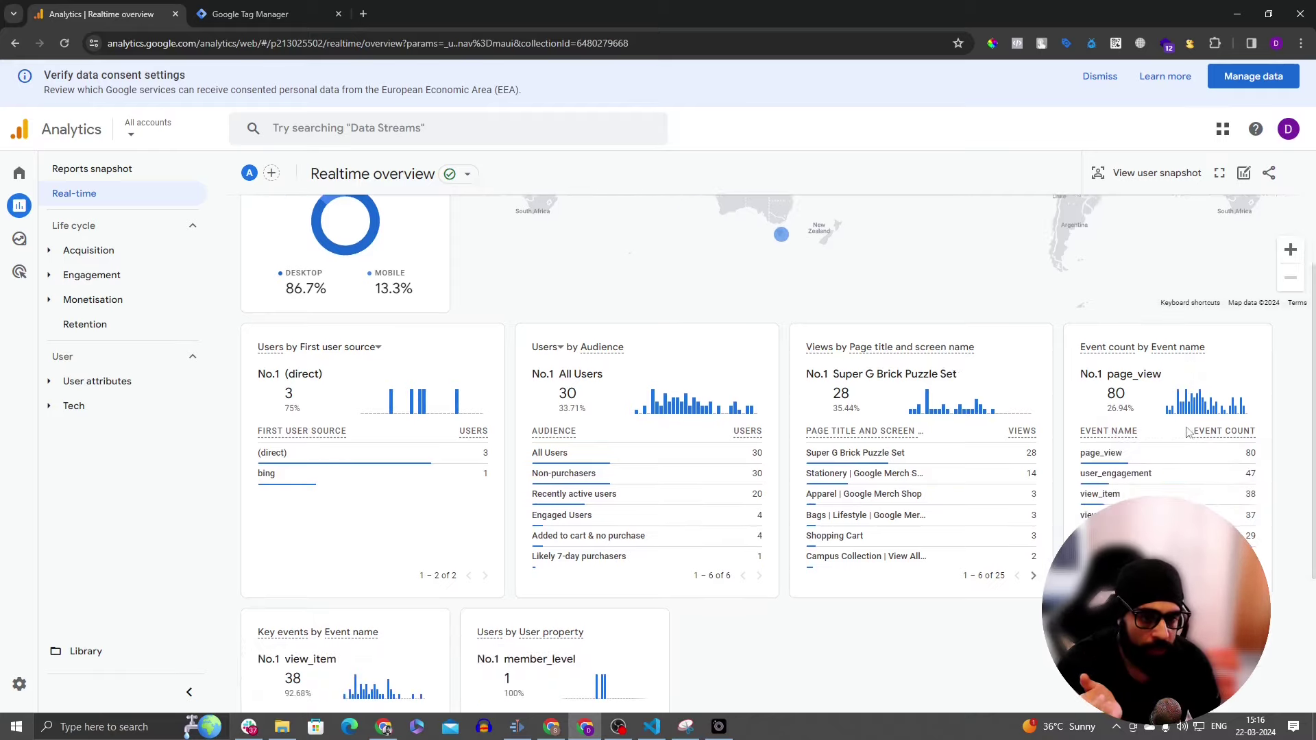
scroll(1157, 384, "down", 4)
scroll(1118, 480, "up", 4)
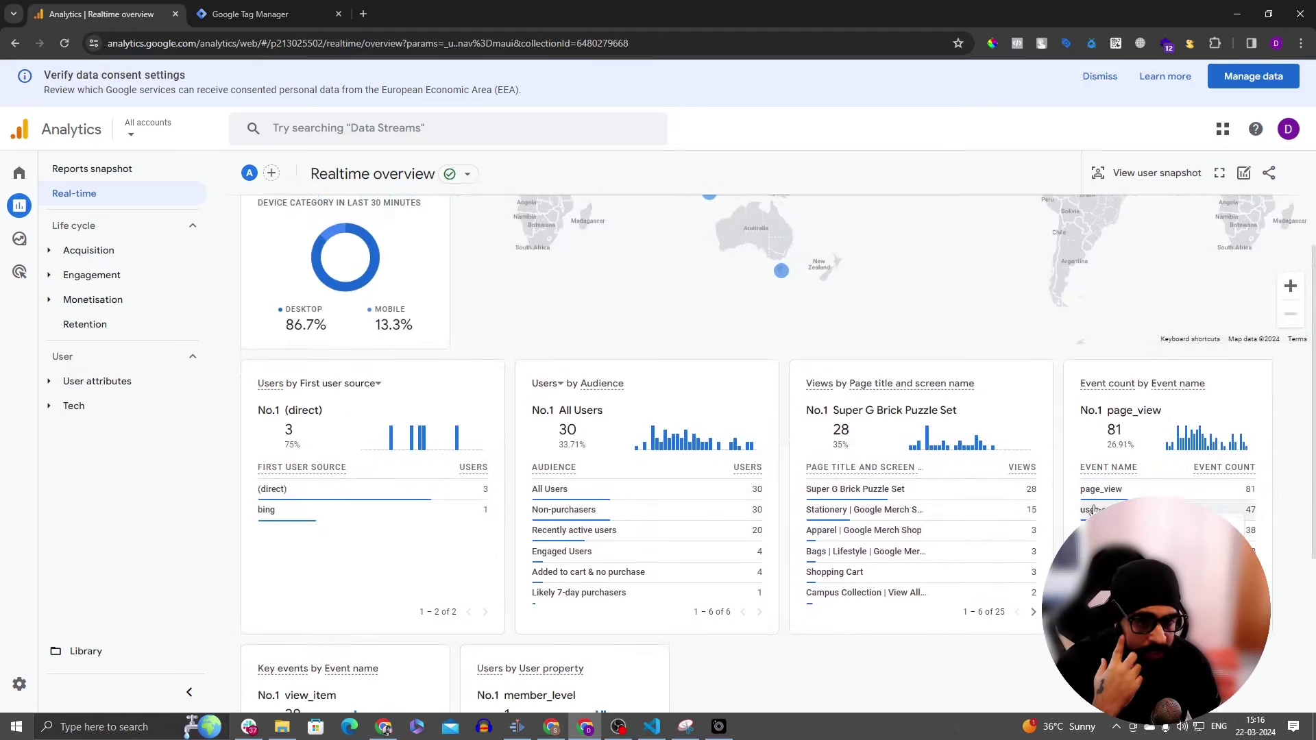
Step: In the real-time event count card, drill into the page_view event and its ga_session_id parameter values
left_click(1096, 490)
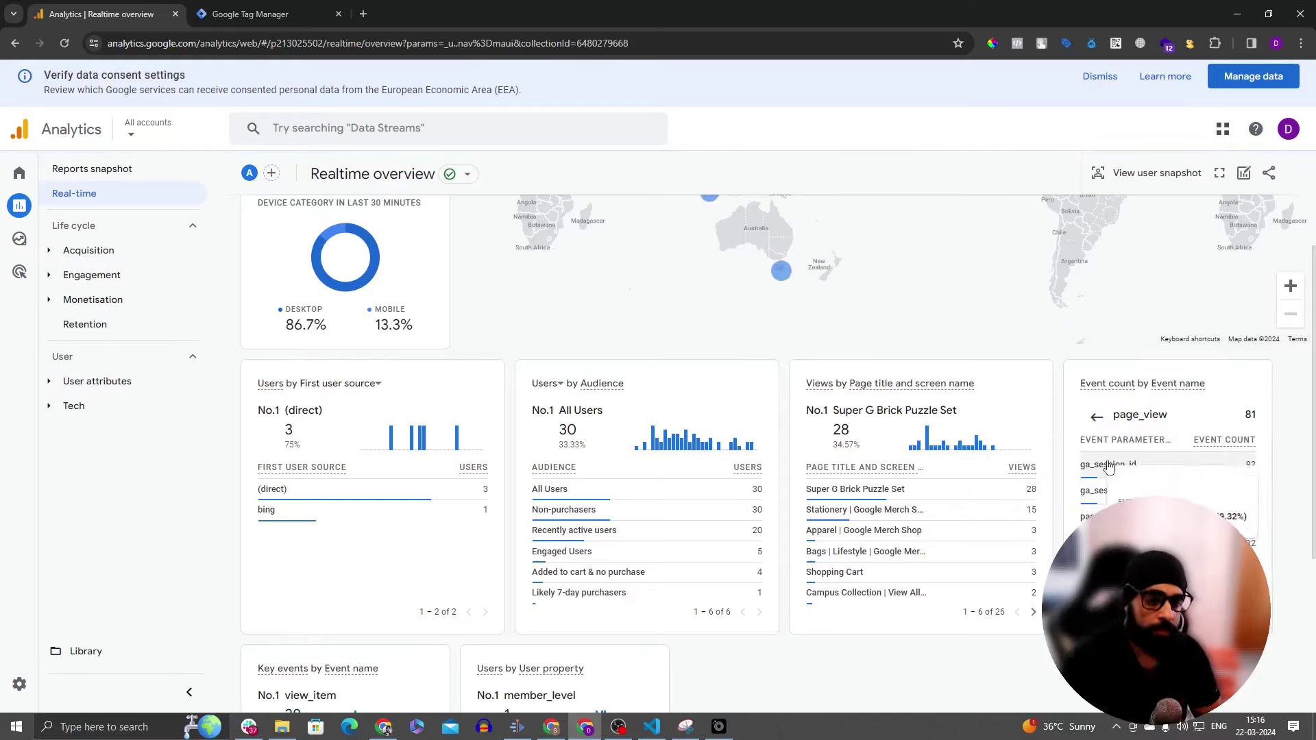
left_click(1109, 467)
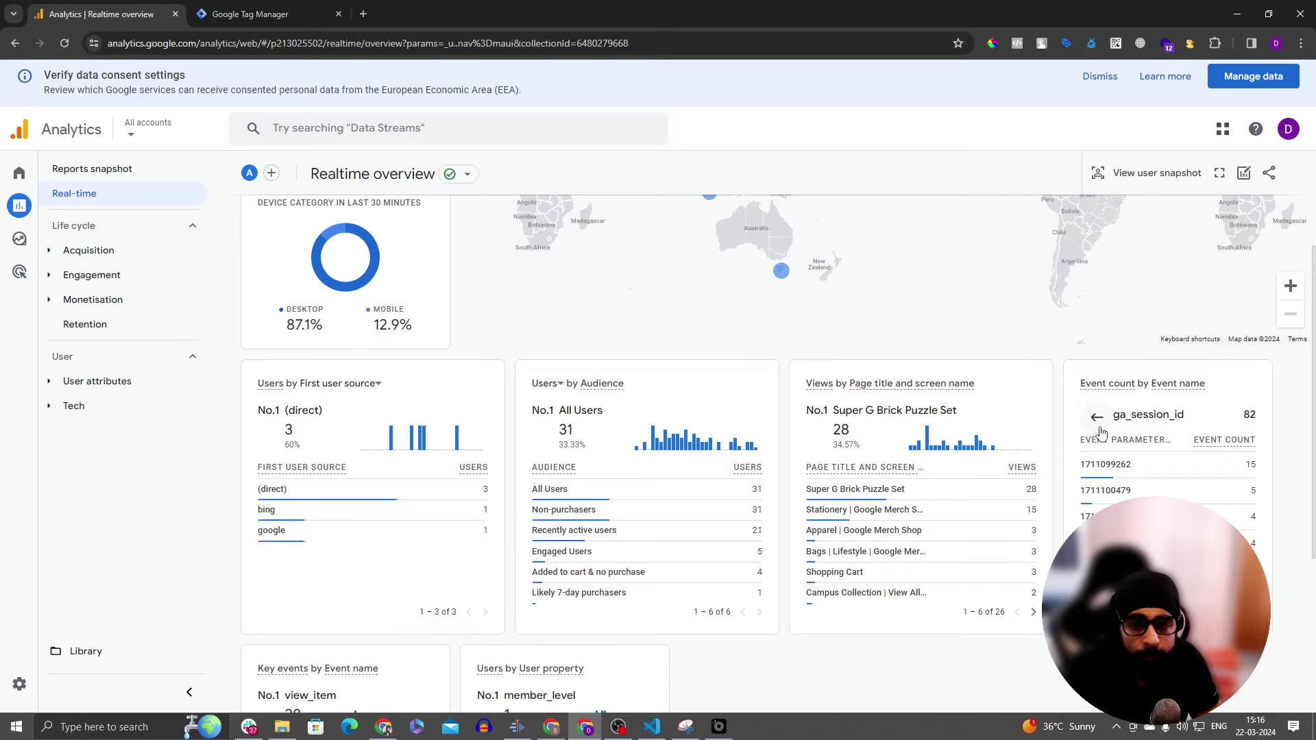
scroll(1101, 432, "up", 3)
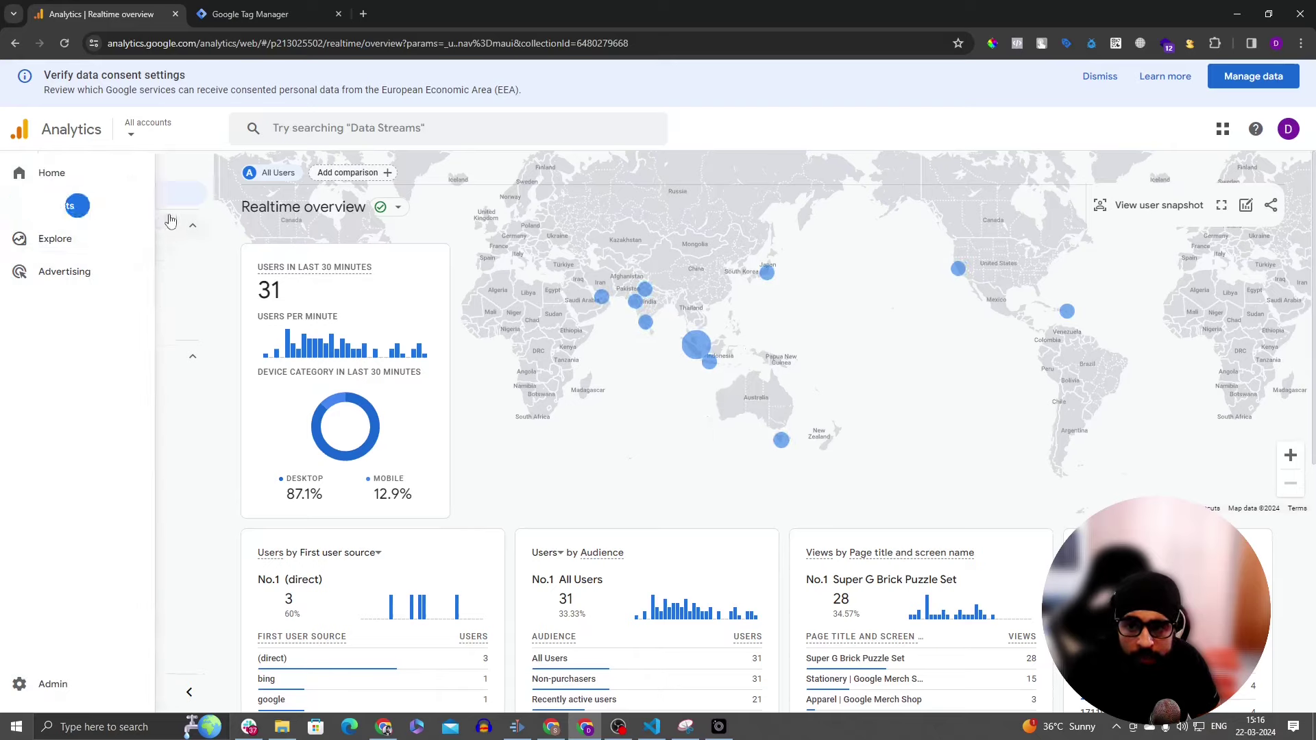
Step: Open the Acquisition overview report and look through its cards on users, sessions, Google Ads campaigns and lifetime value
left_click(159, 256)
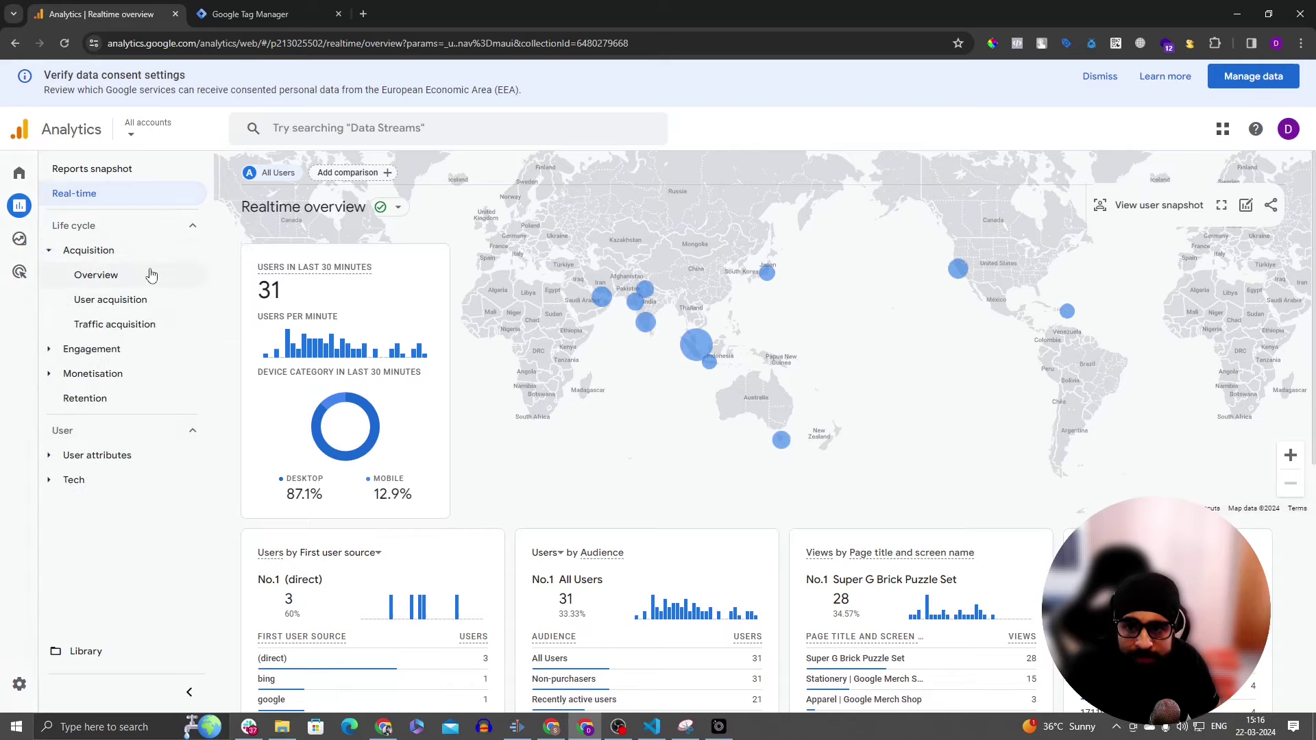
left_click(151, 276)
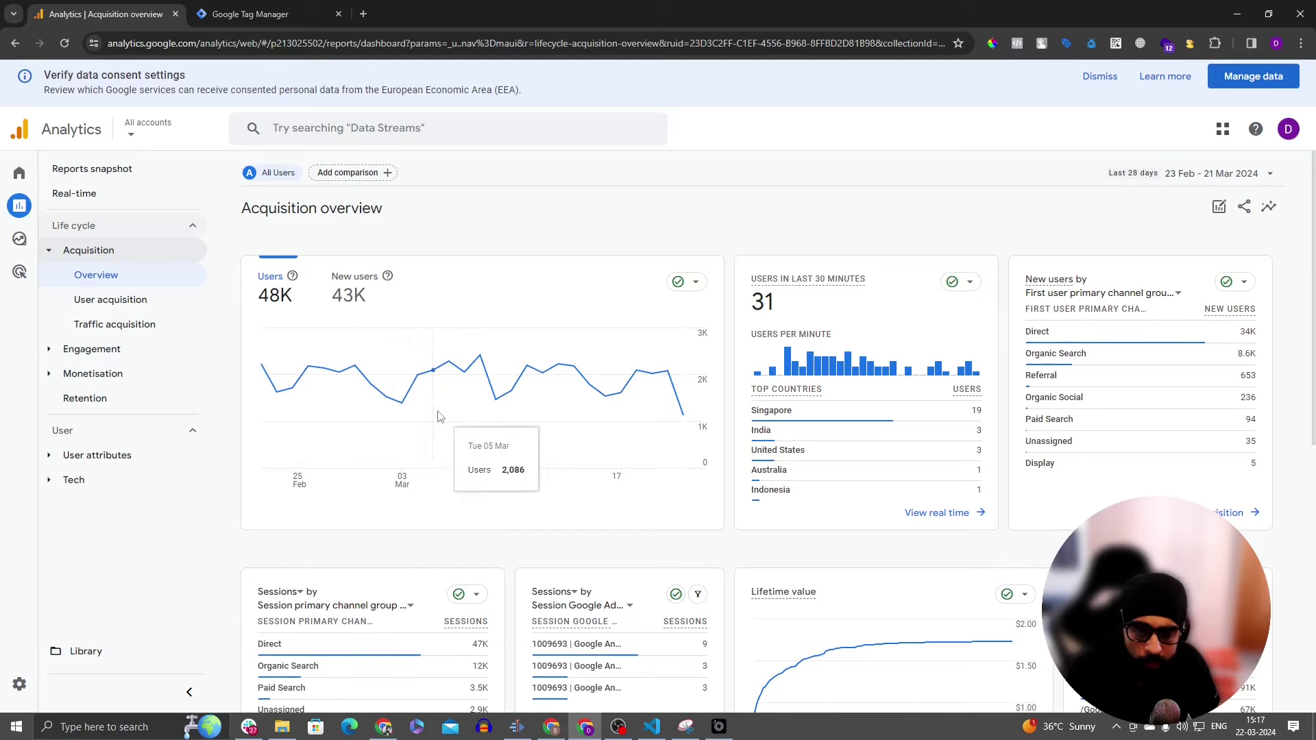
scroll(439, 416, "down", 8)
scroll(881, 465, "up", 6)
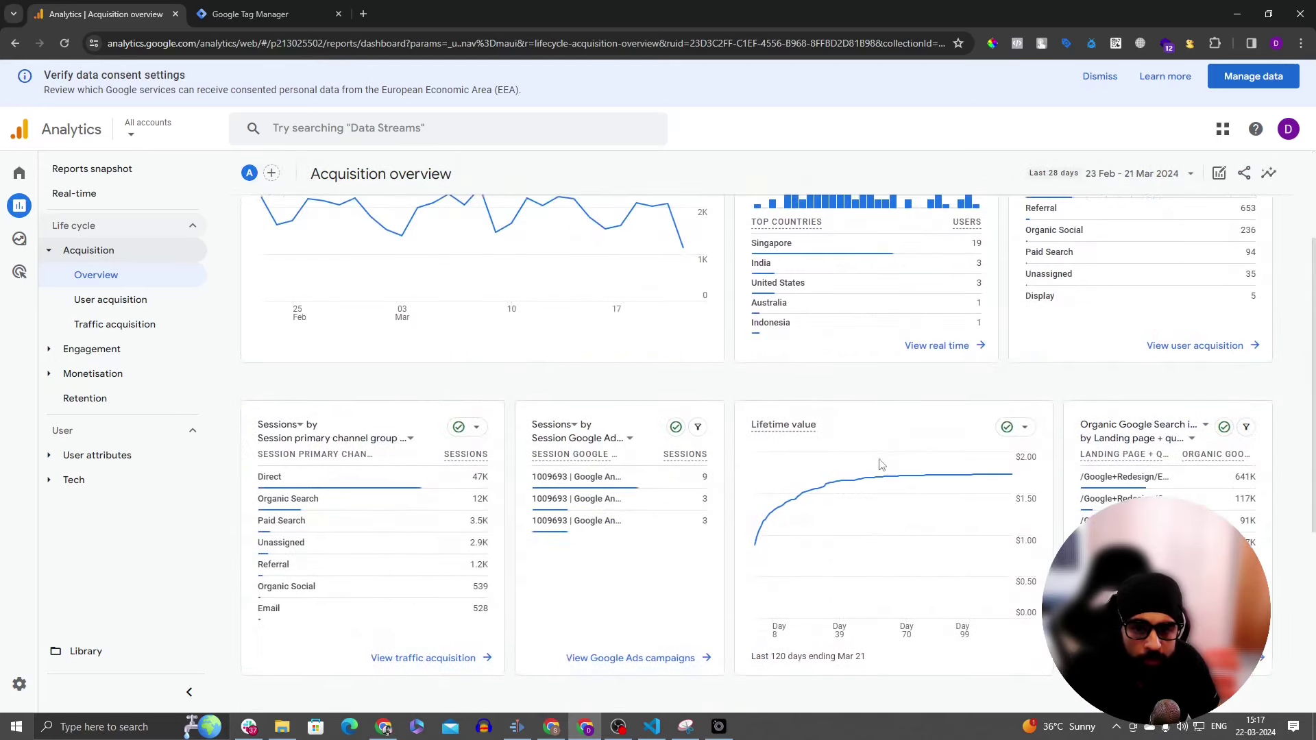
scroll(881, 465, "up", 3)
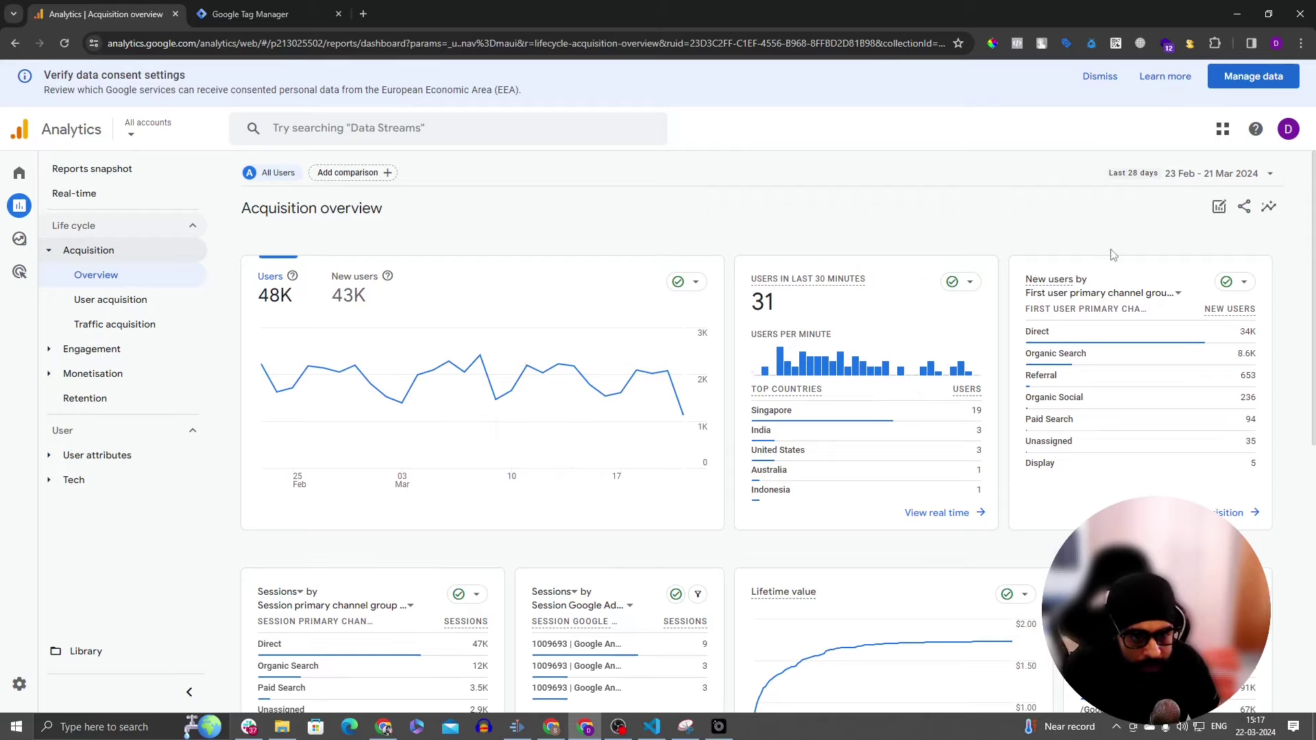
scroll(751, 246, "down", 1)
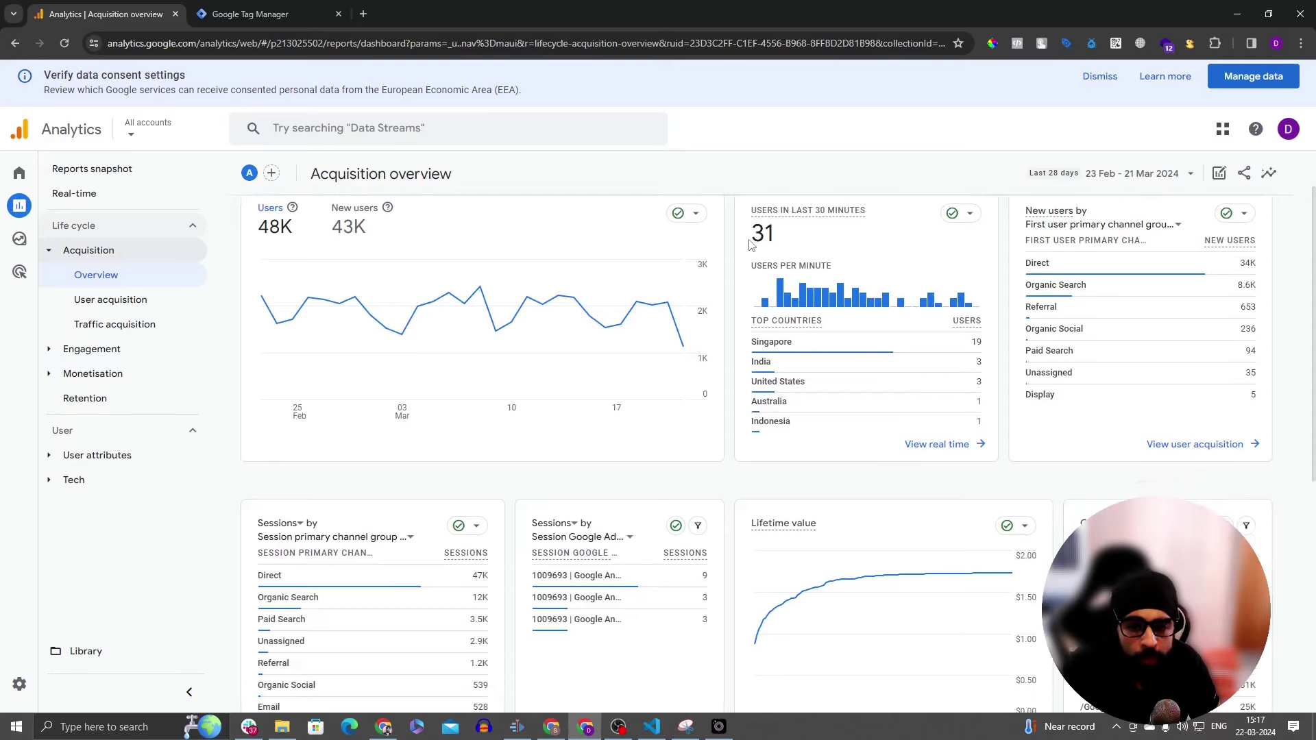
scroll(751, 245, "down", 2)
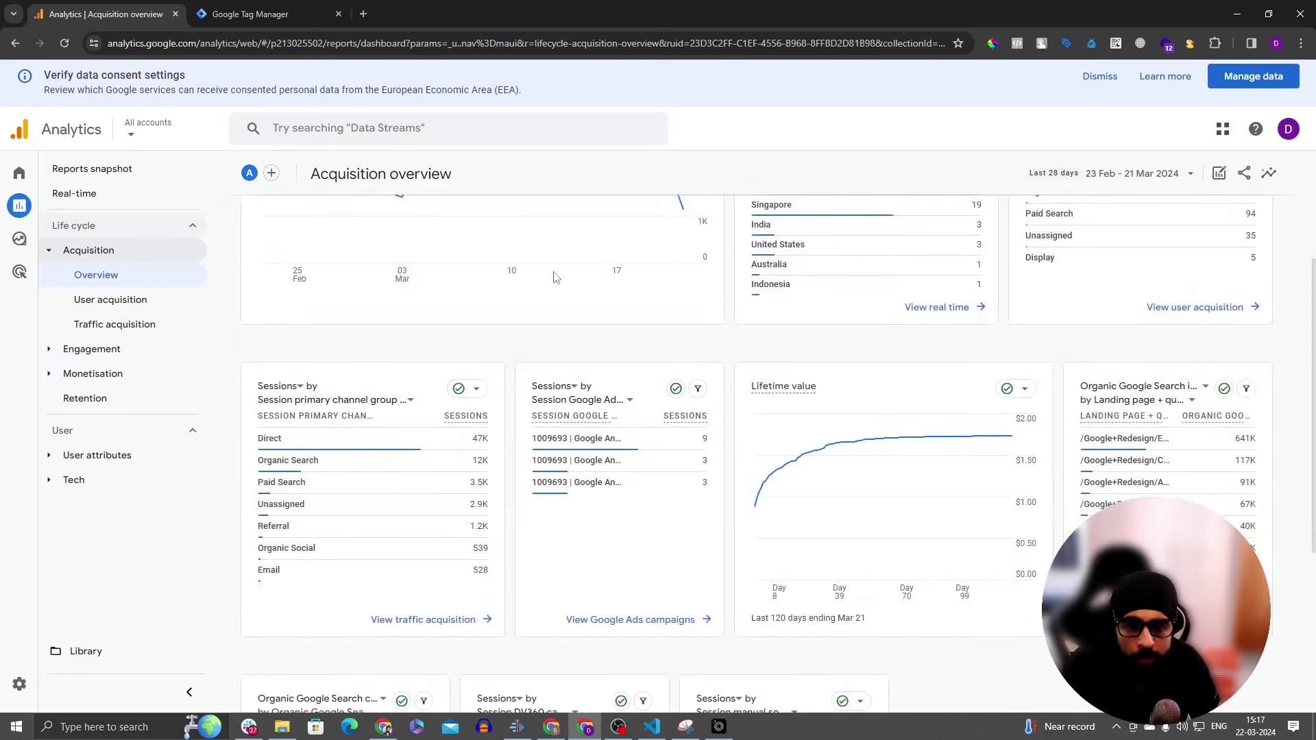
Step: Open the User acquisition report, review its charts and channel table, and examine the primary dimension options without changing the dimension
left_click(133, 307)
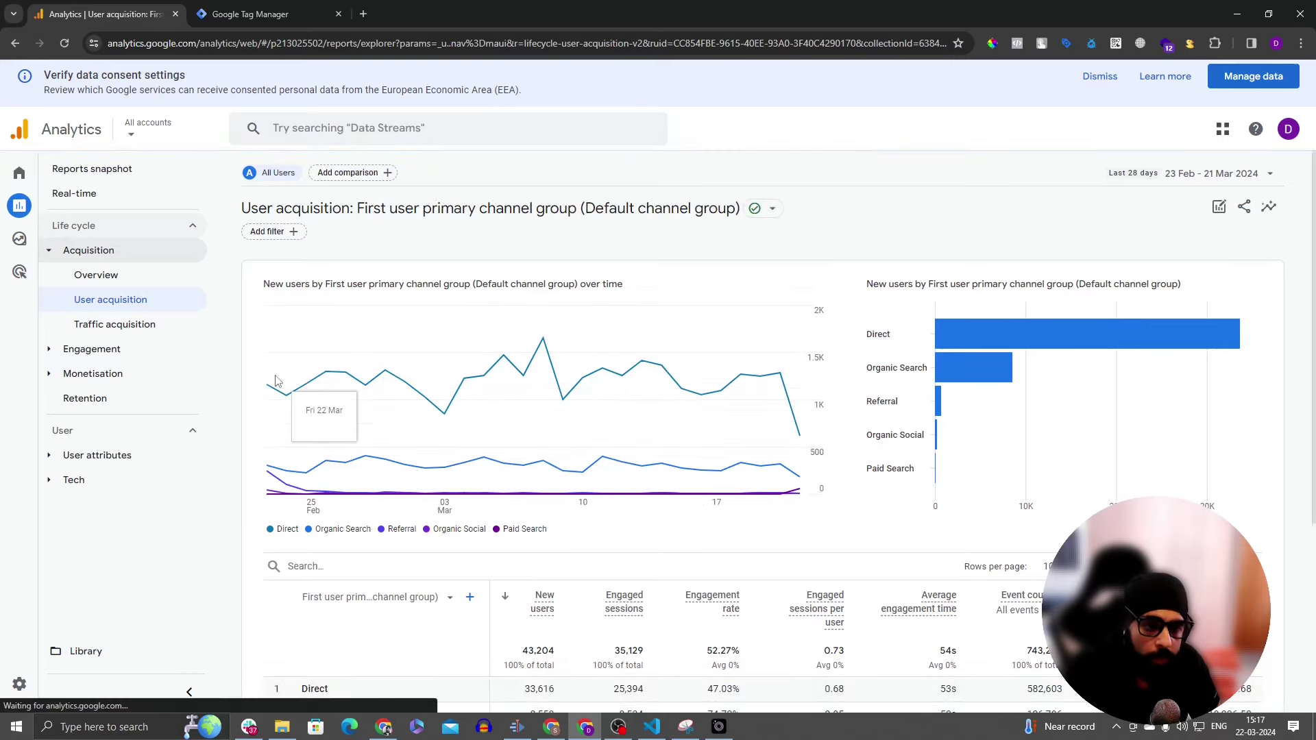
scroll(455, 382, "down", 5)
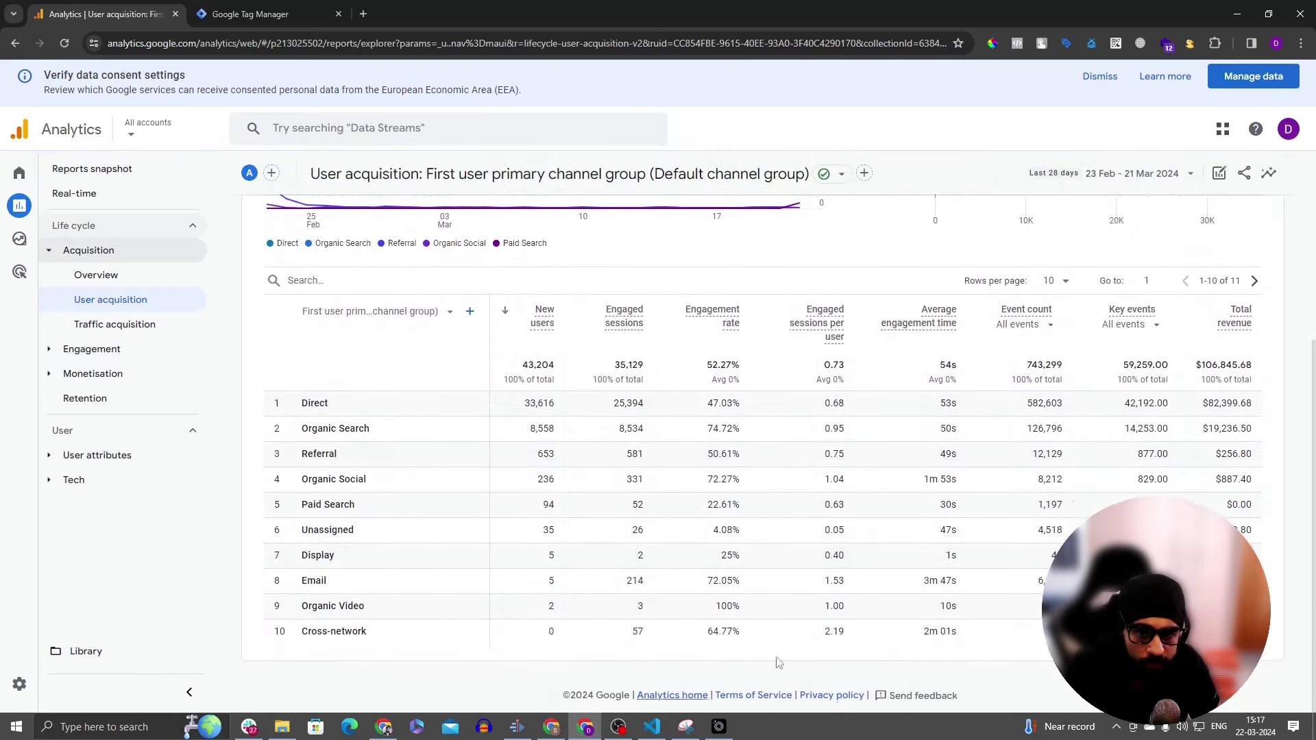
scroll(982, 604, "up", 5)
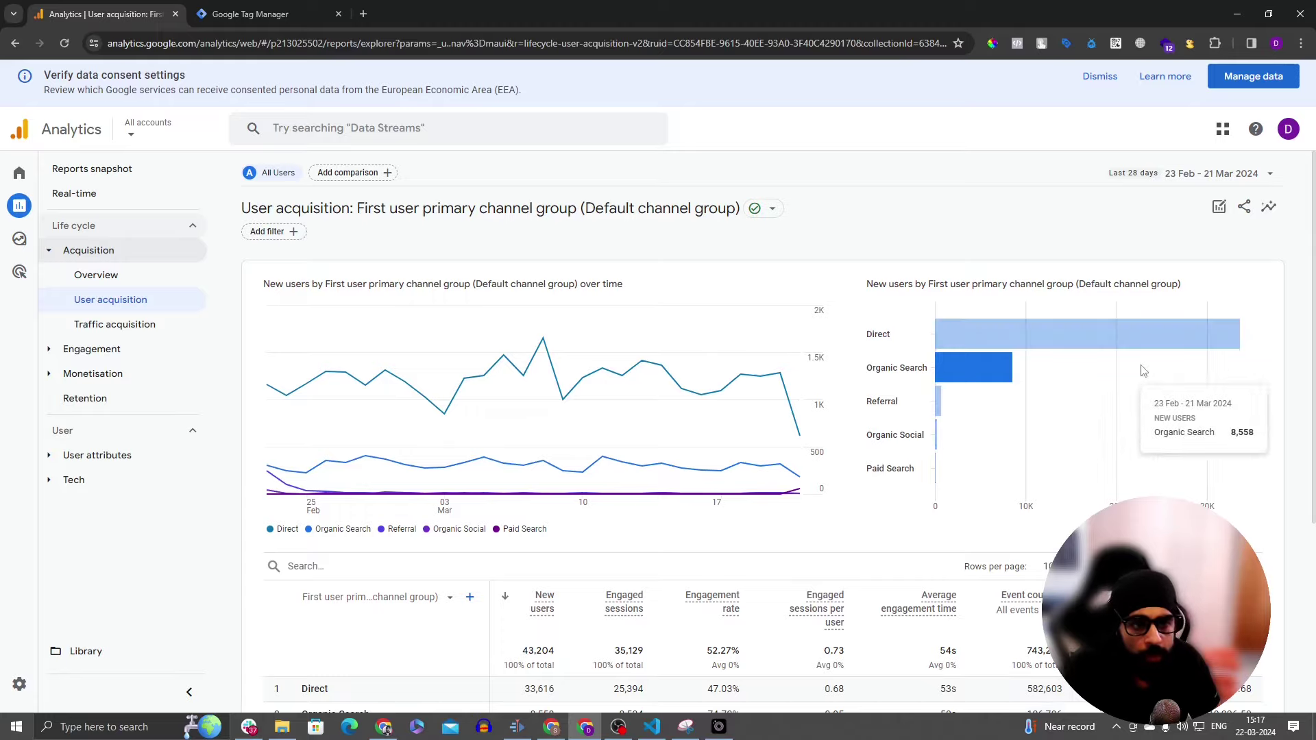
scroll(685, 411, "down", 5)
left_click(437, 323)
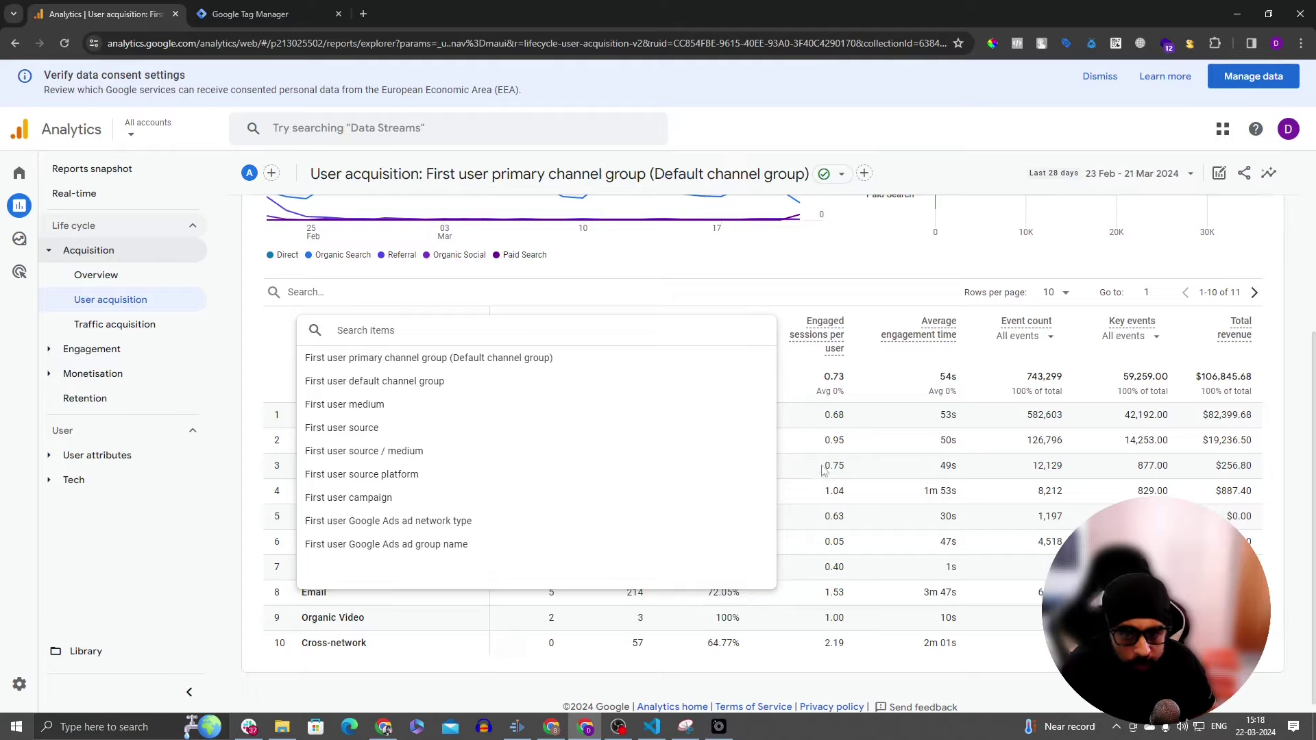
left_click(654, 280)
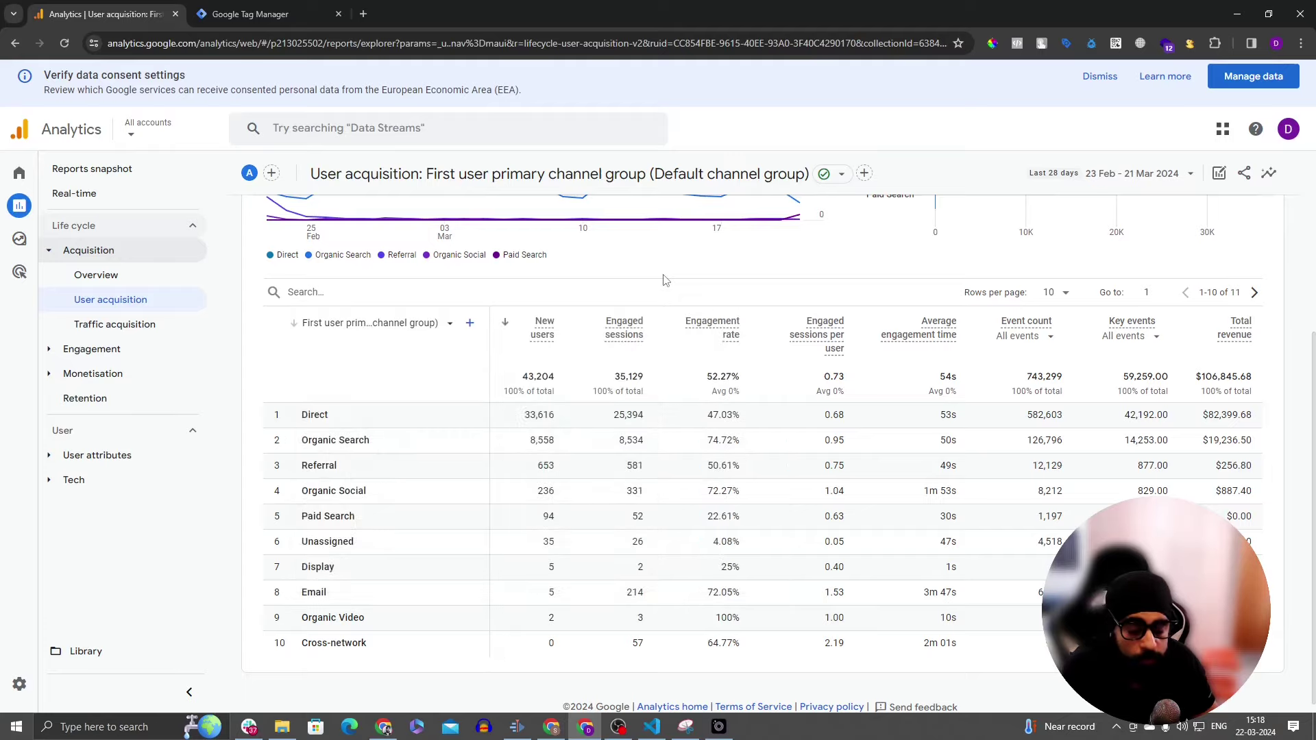
Step: Add the Demographics dimension Age as the secondary dimension of the User acquisition table
left_click(470, 325)
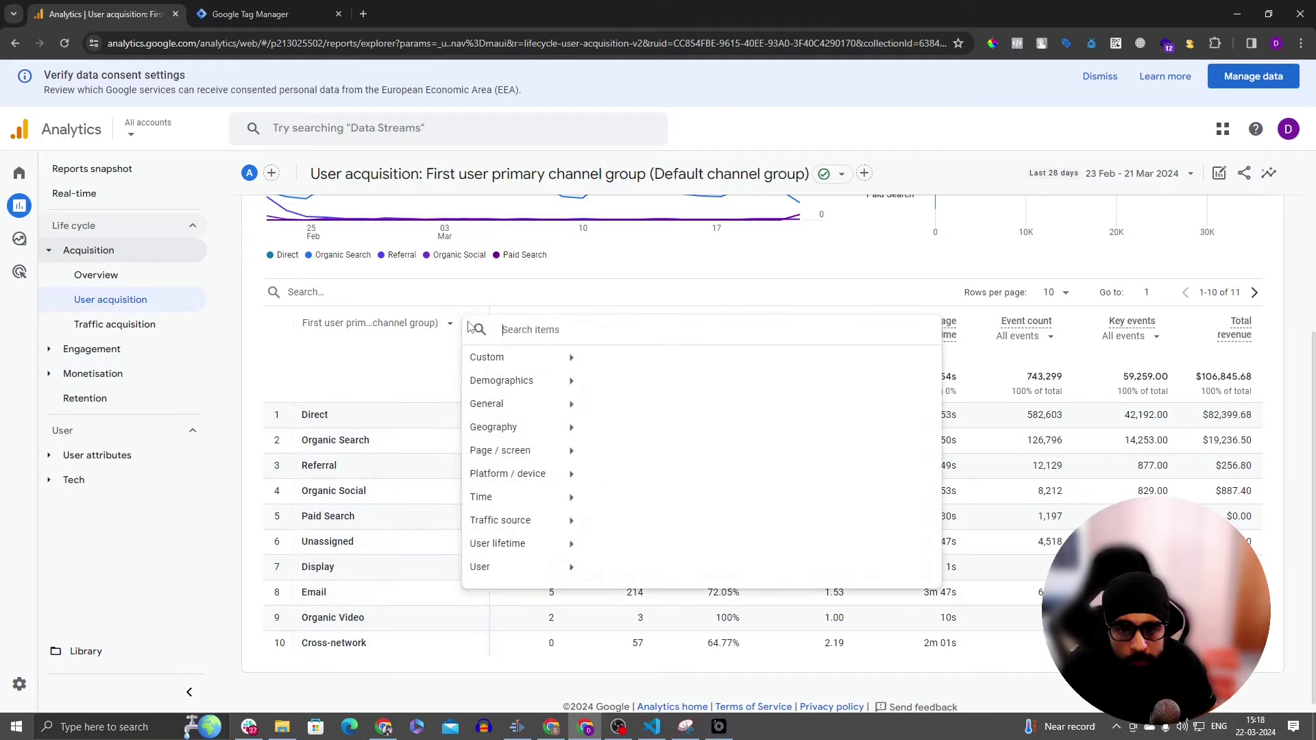
left_click(513, 362)
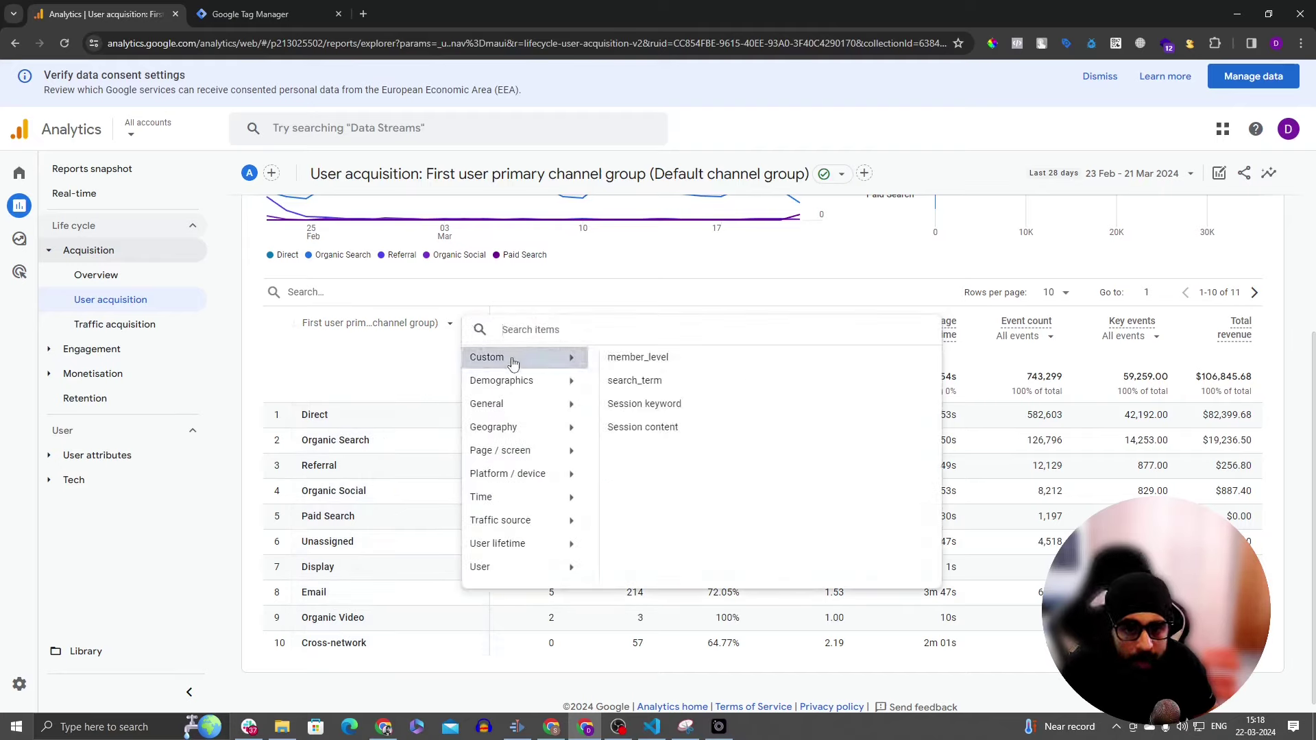
left_click(545, 389)
left_click(623, 359)
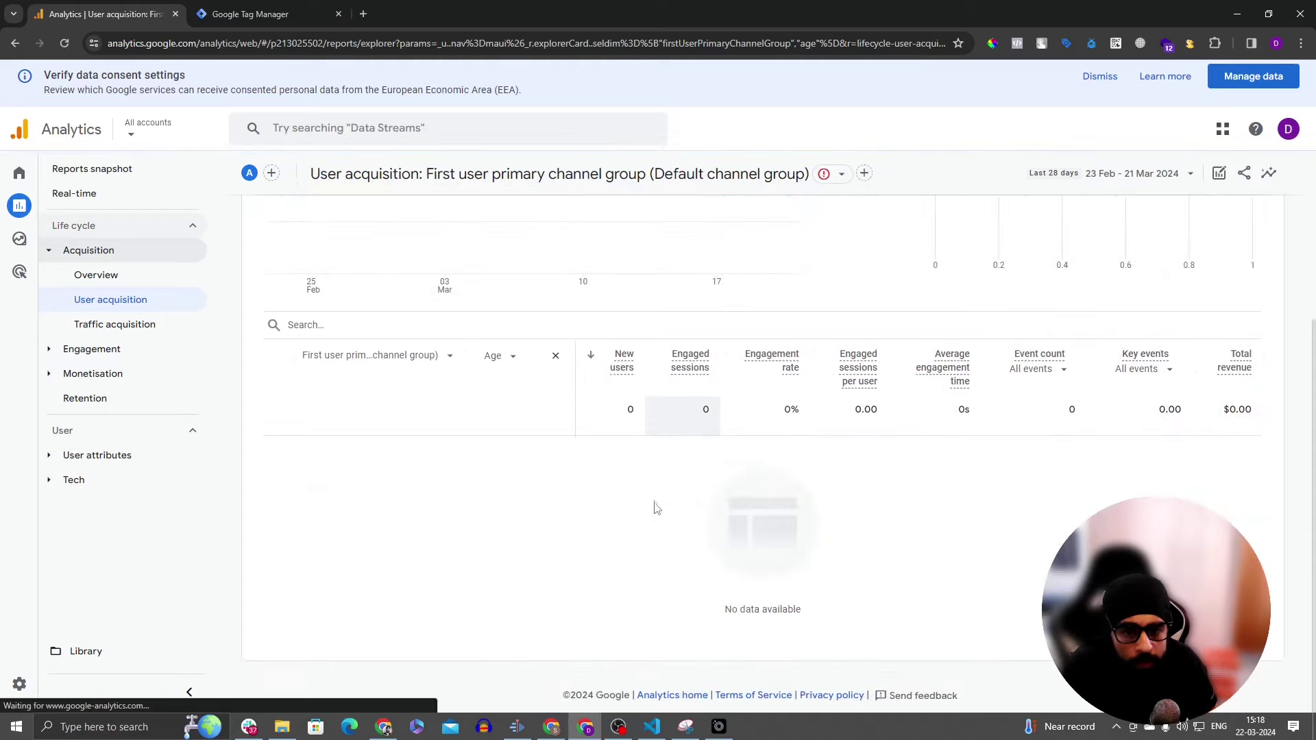
Step: Switch the table's secondary dimension to Device from the Platform / device group and review the rows
left_click(525, 360)
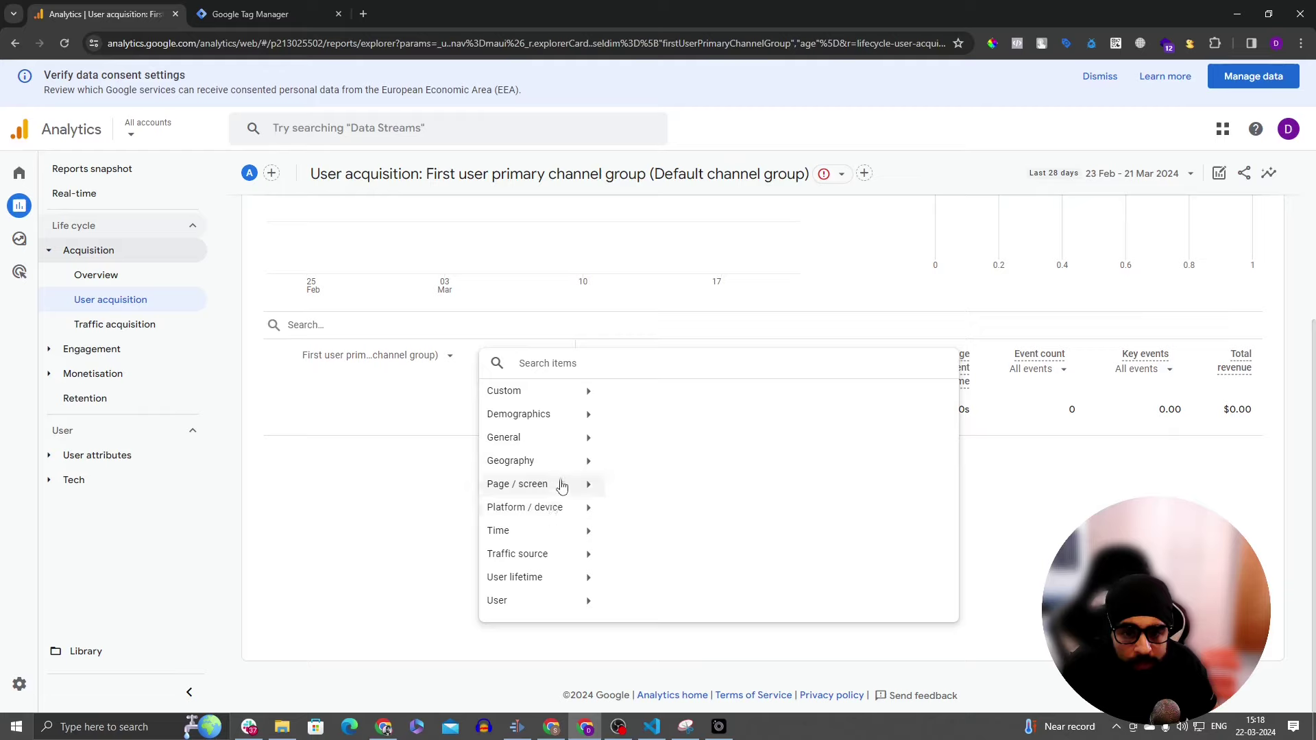
left_click(570, 510)
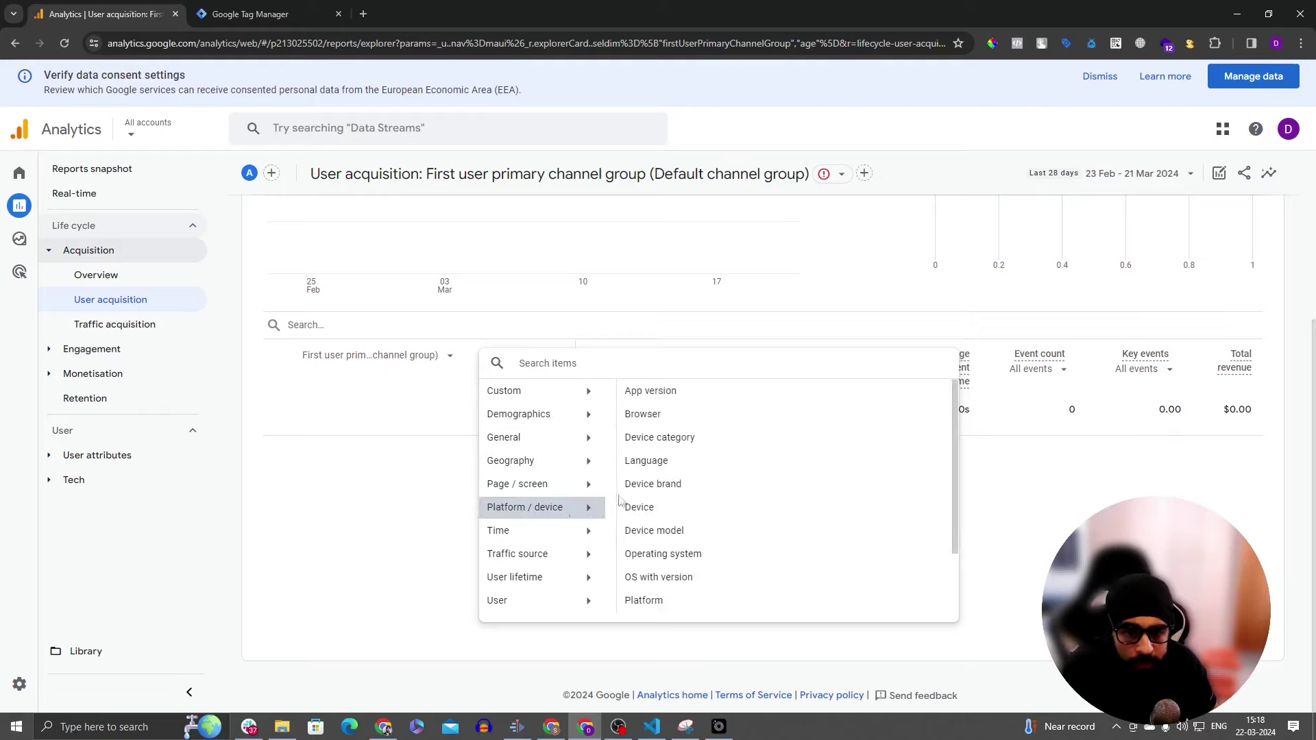
left_click(695, 509)
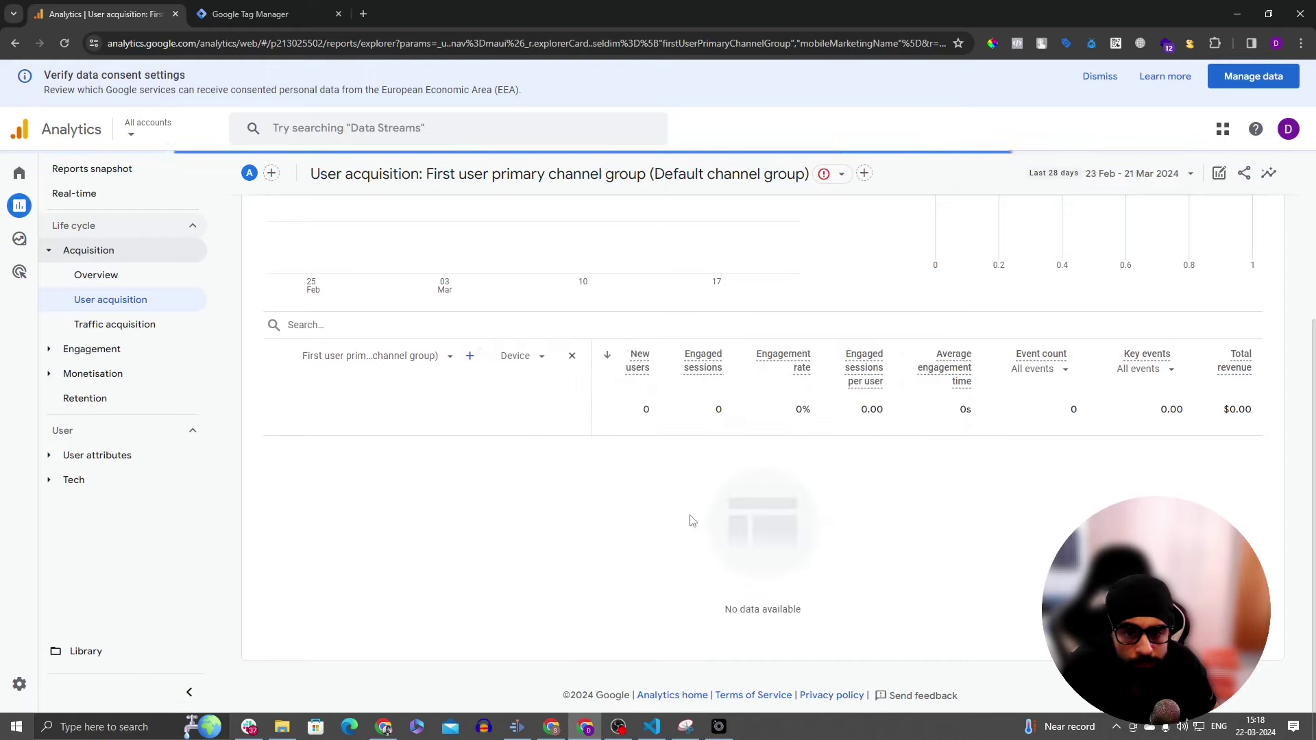
scroll(473, 459, "down", 1)
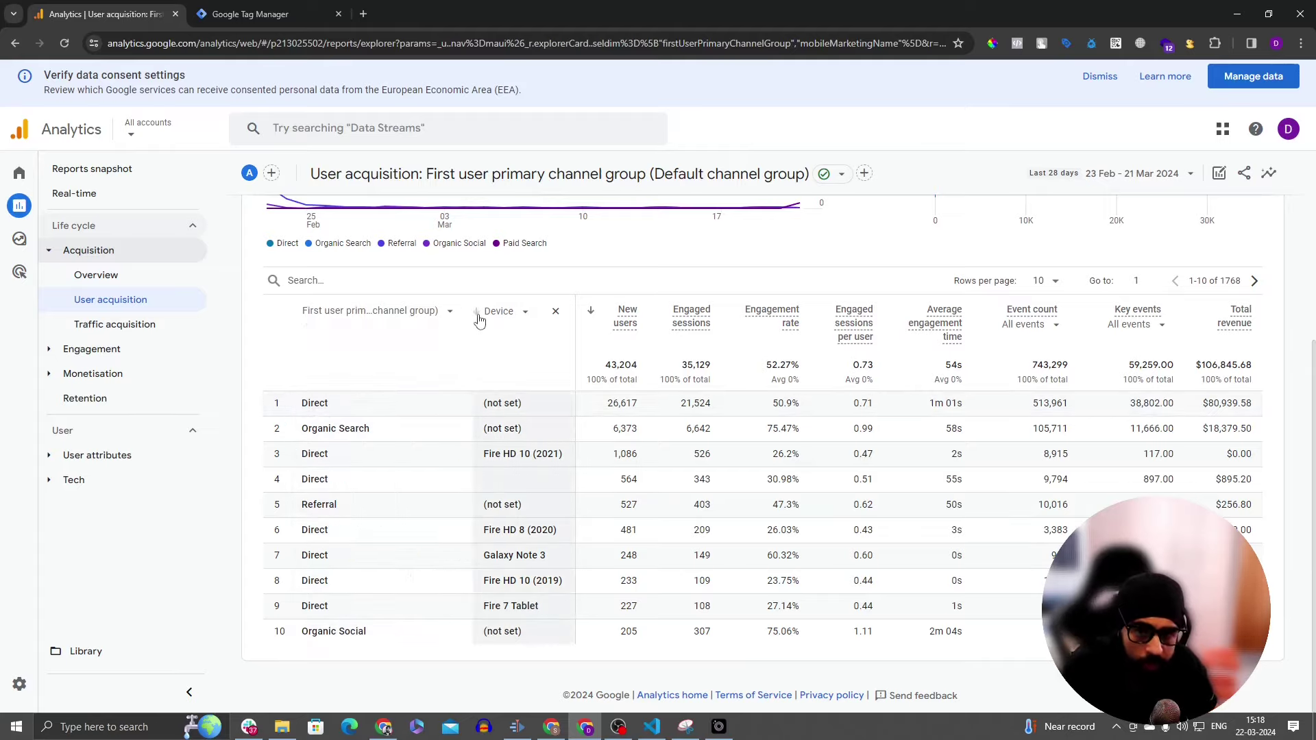
Step: Remove the Device secondary dimension from the User acquisition table
left_click(500, 317)
left_click(458, 387)
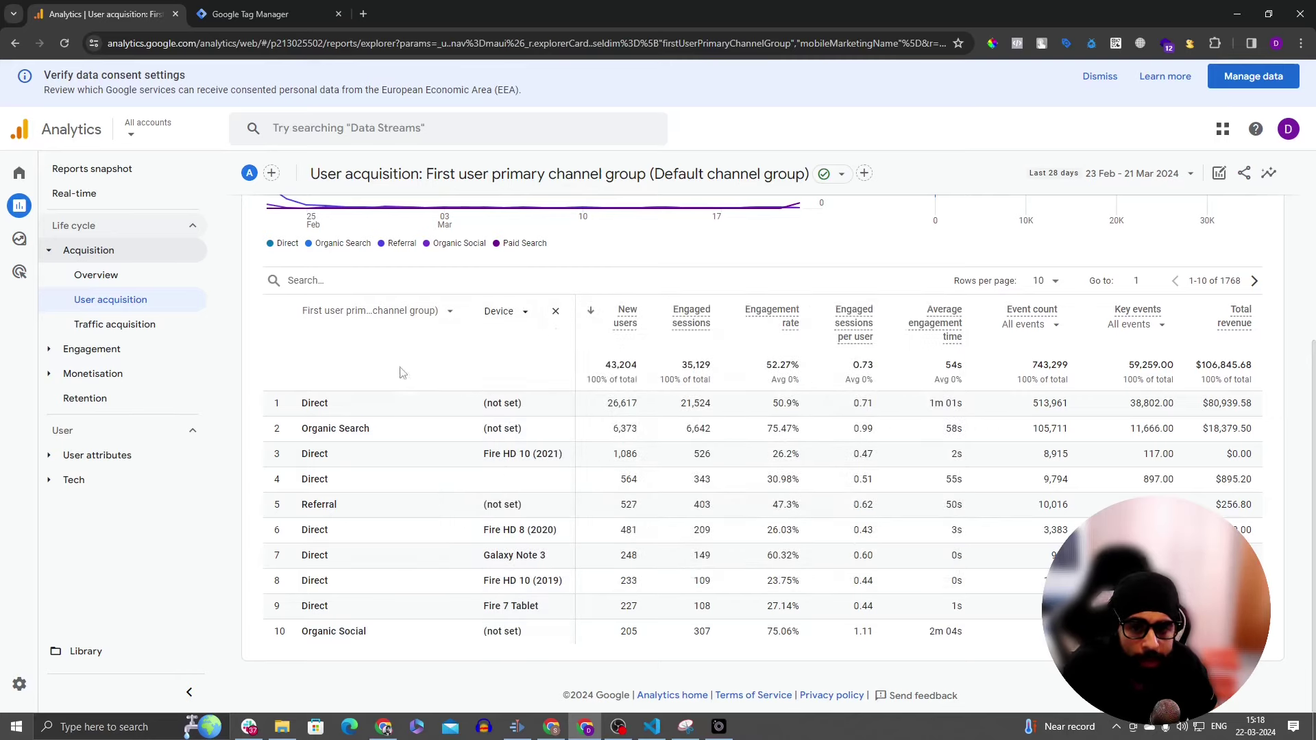
left_click(555, 312)
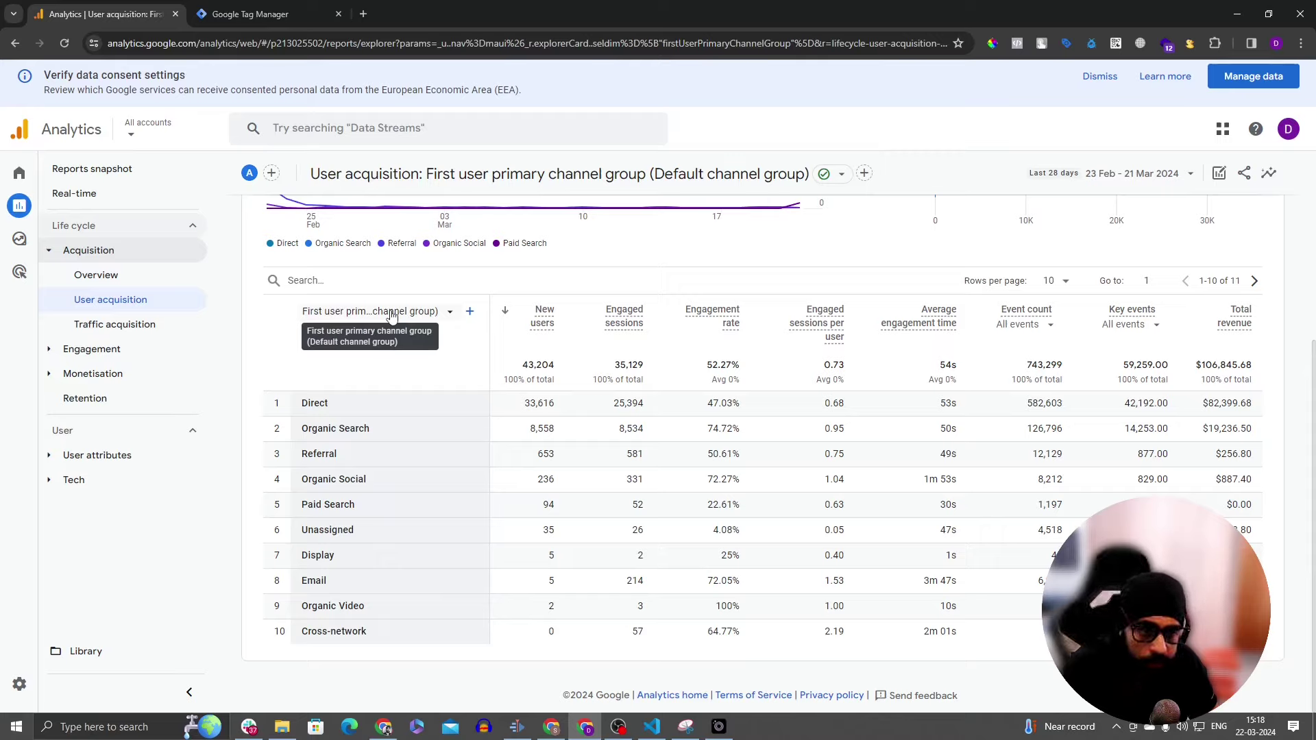
Step: Open the Traffic acquisition report, review its table, and examine the session-based primary dimension options without changing the dimension
left_click(194, 331)
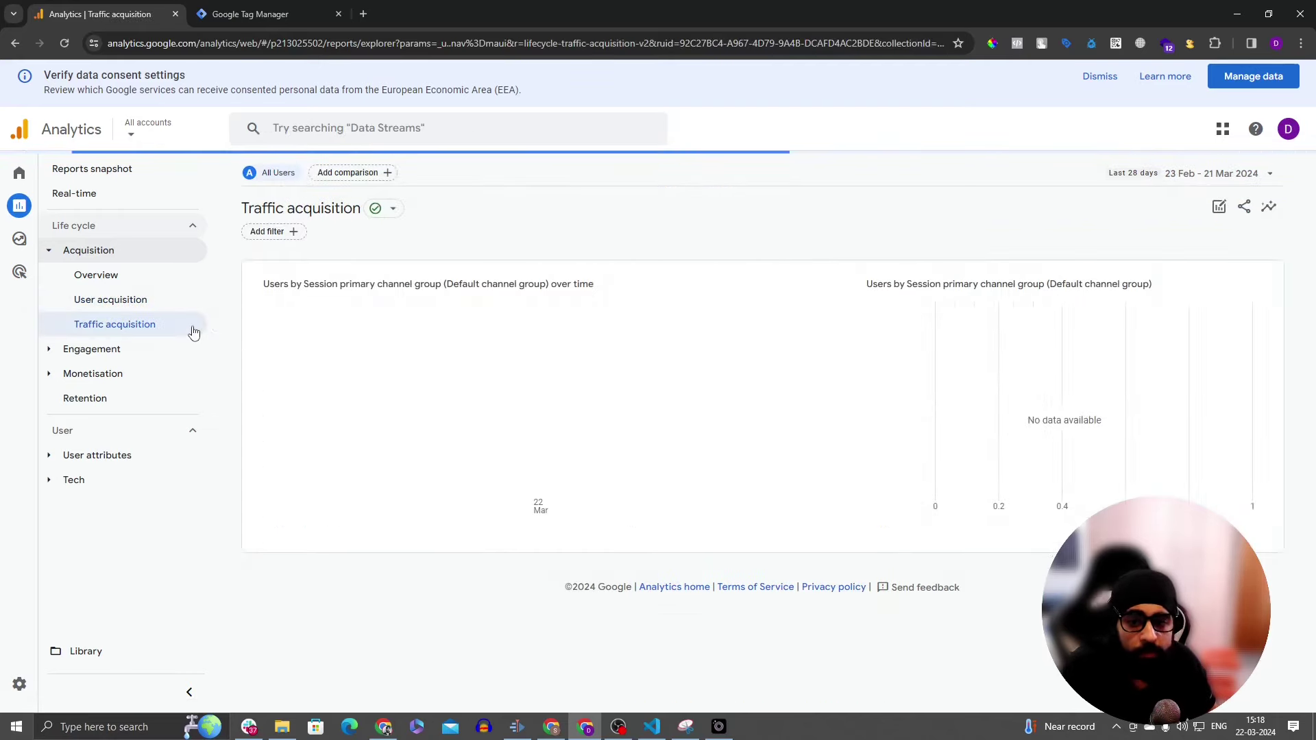
scroll(213, 346, "down", 3)
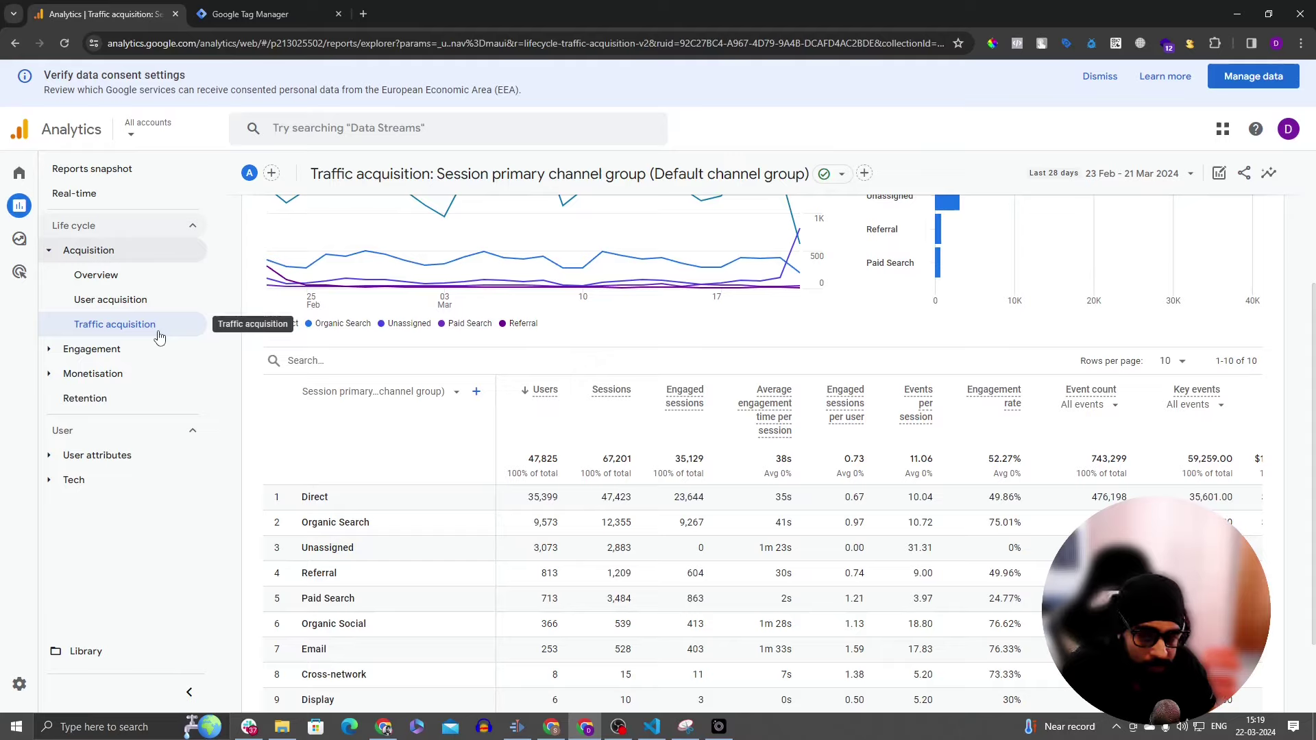
left_click(384, 392)
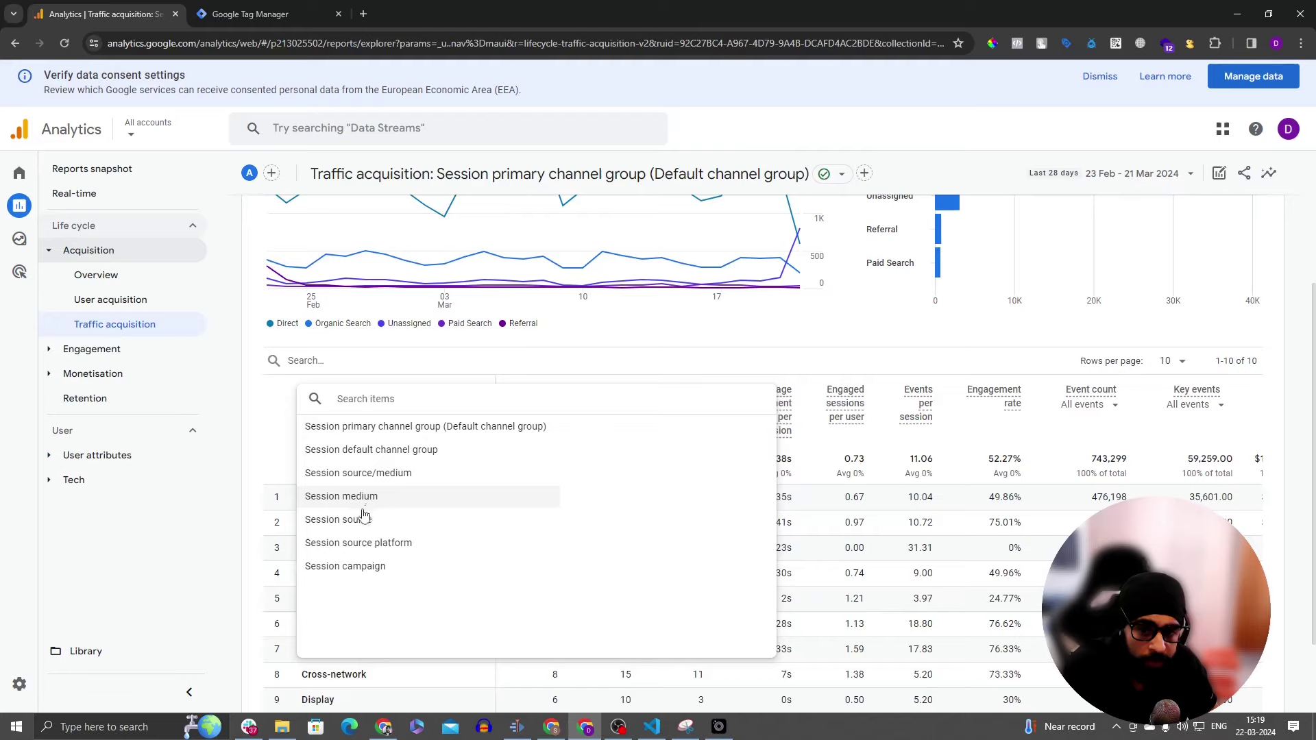
left_click(270, 424)
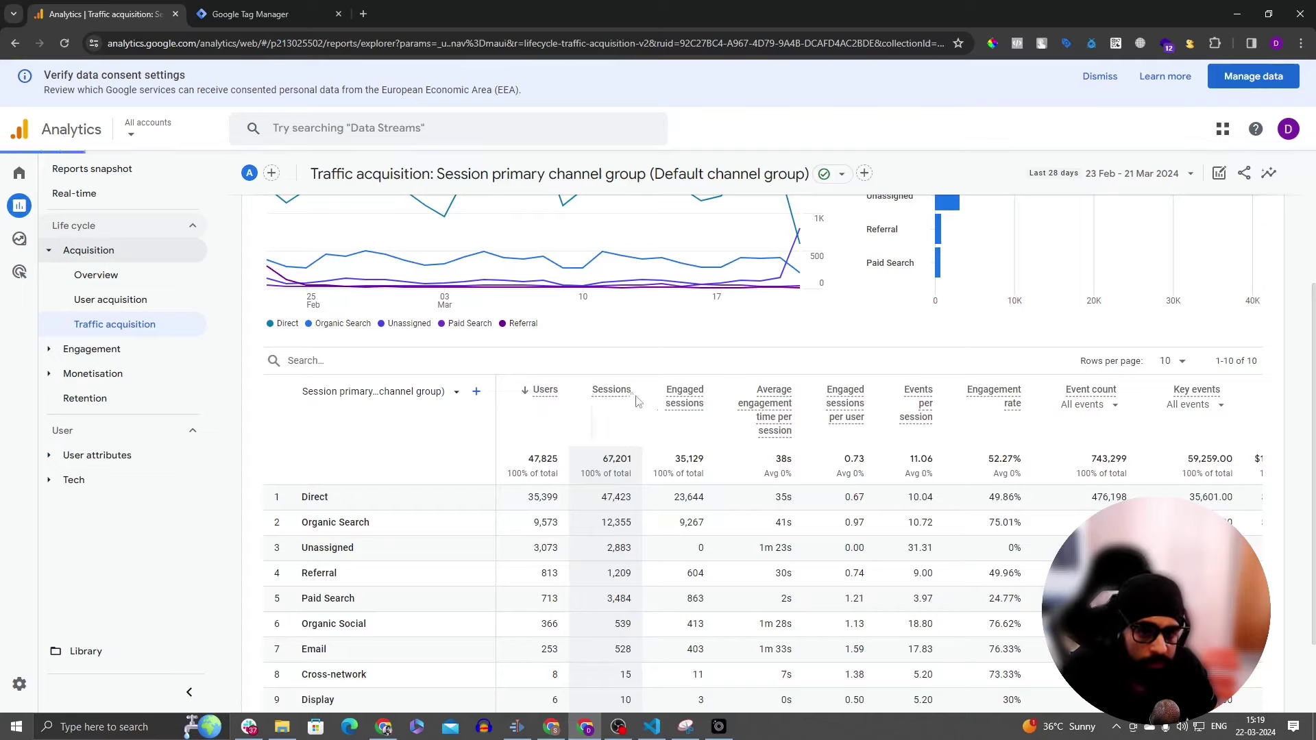
Step: Limit the Event count column of the Traffic acquisition table to the add_to_cart event
mouse_move(626, 398)
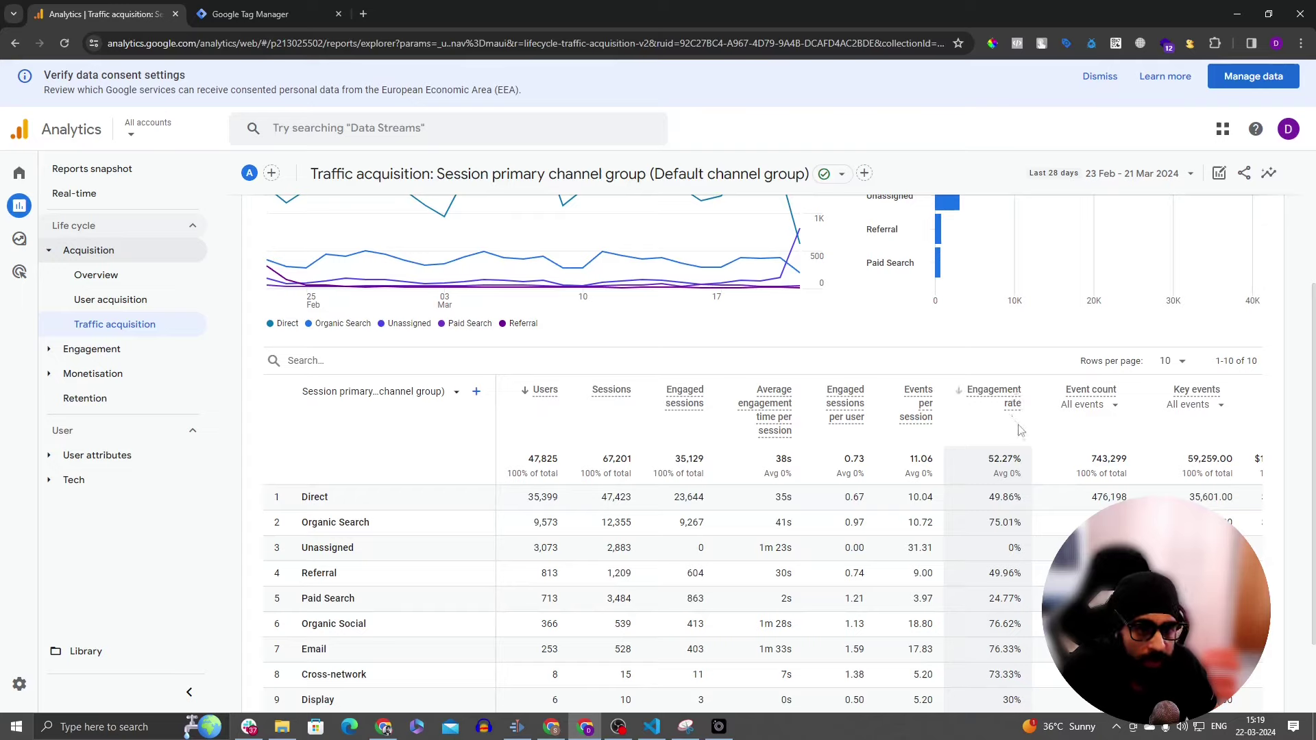
left_click(1115, 405)
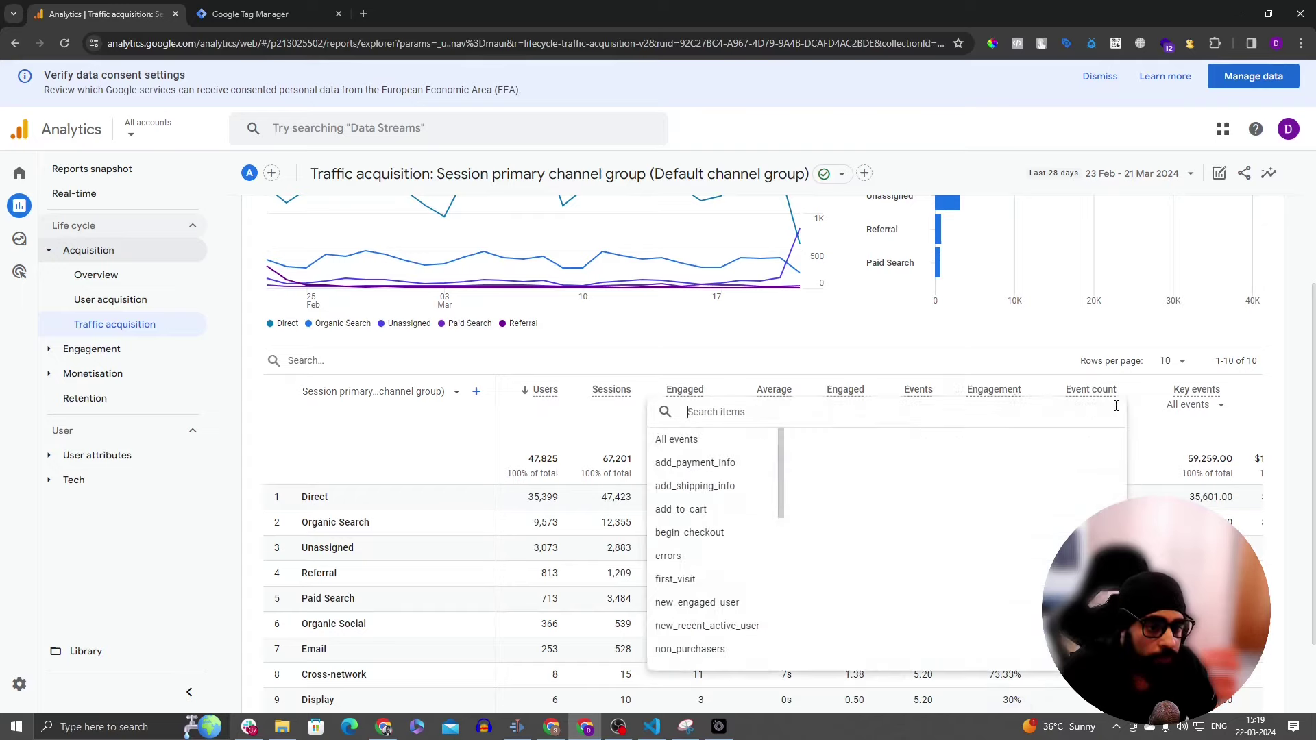
scroll(696, 494, "down", 5)
scroll(699, 509, "up", 5)
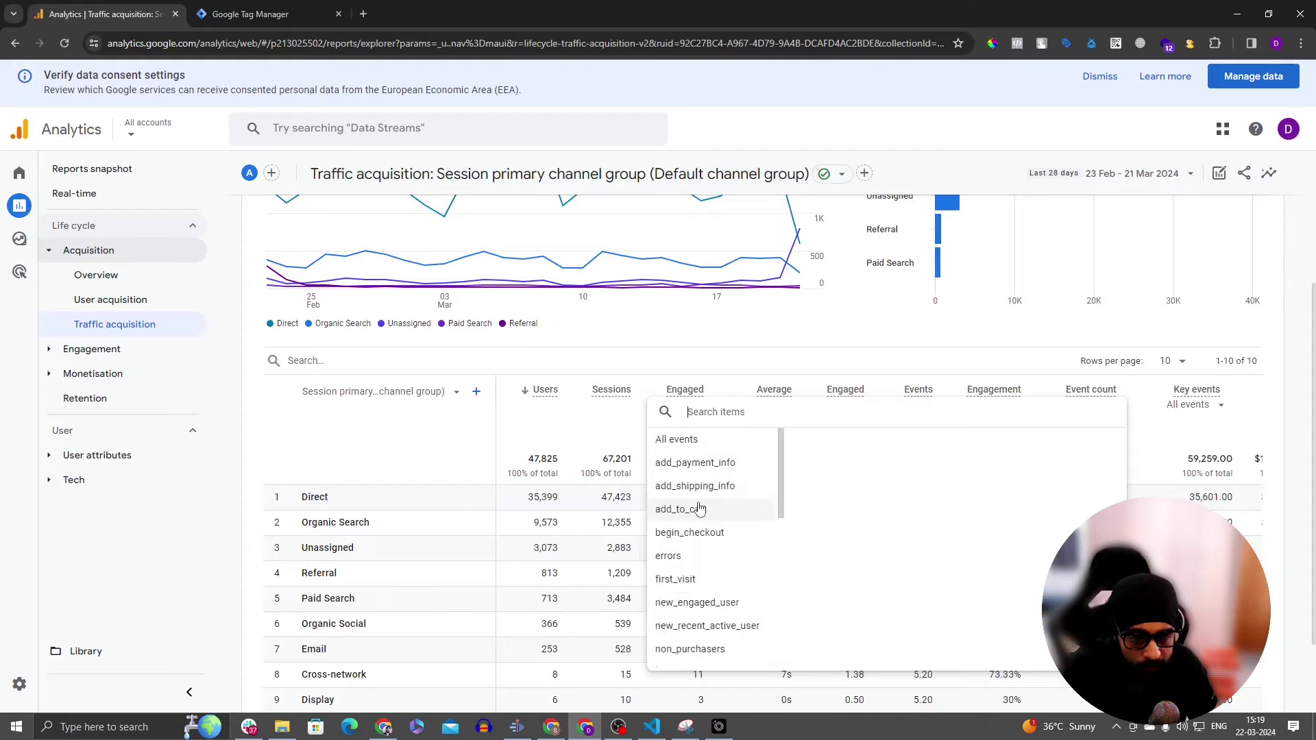
left_click(695, 509)
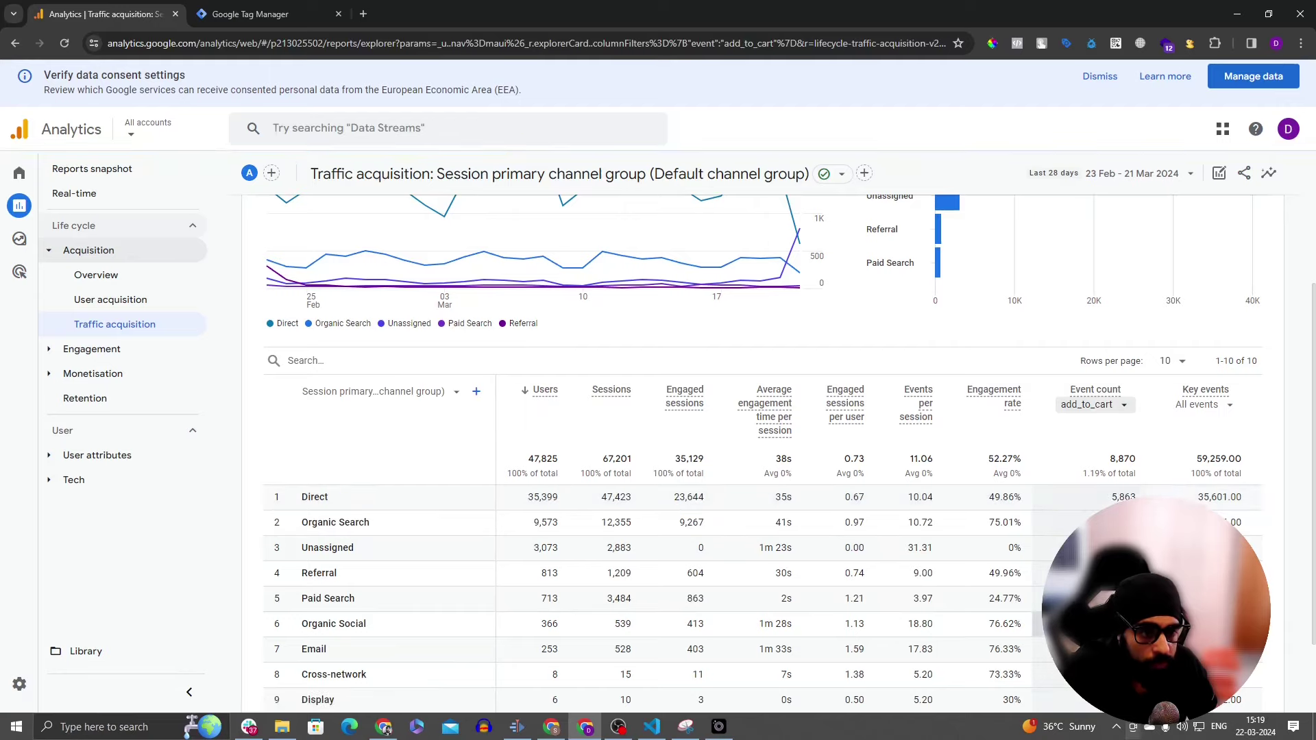
scroll(1225, 502, "down", 2)
scroll(1225, 503, "up", 4)
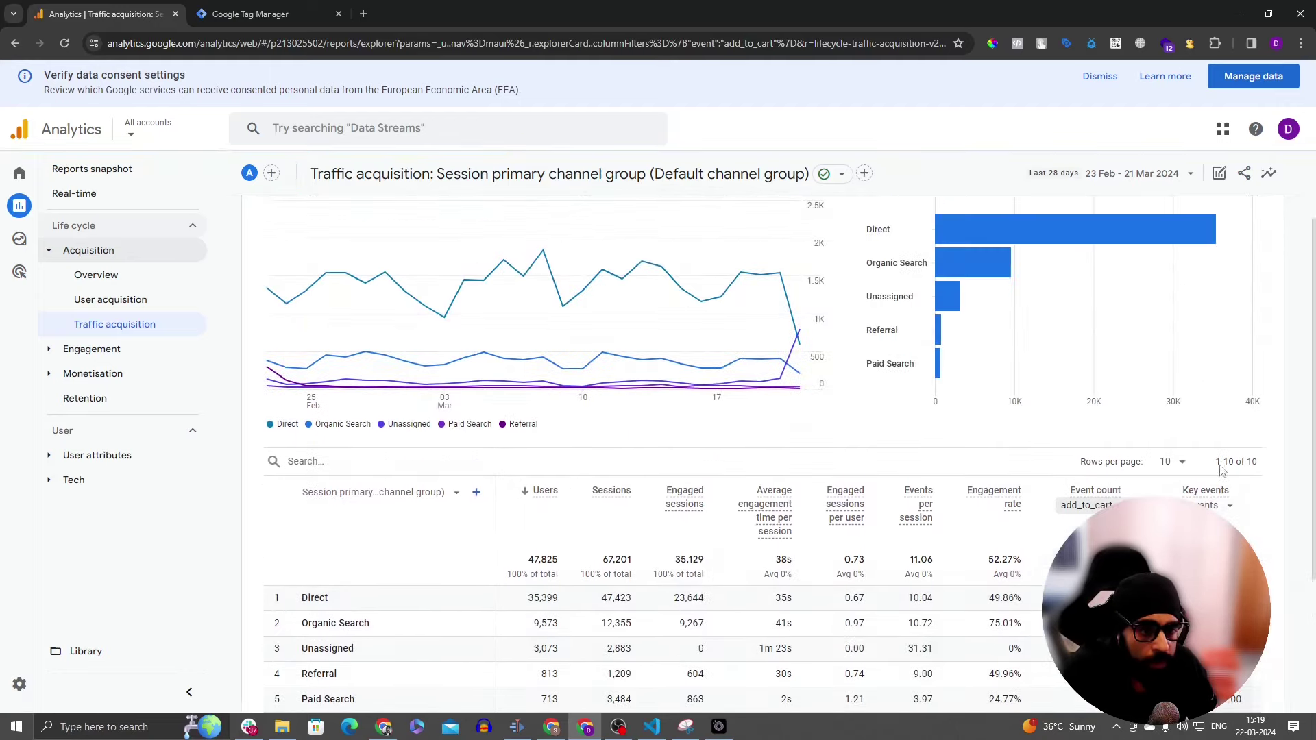
Step: Limit the Key events column to the purchase event and review the table through to its Total revenue column
left_click(1226, 505)
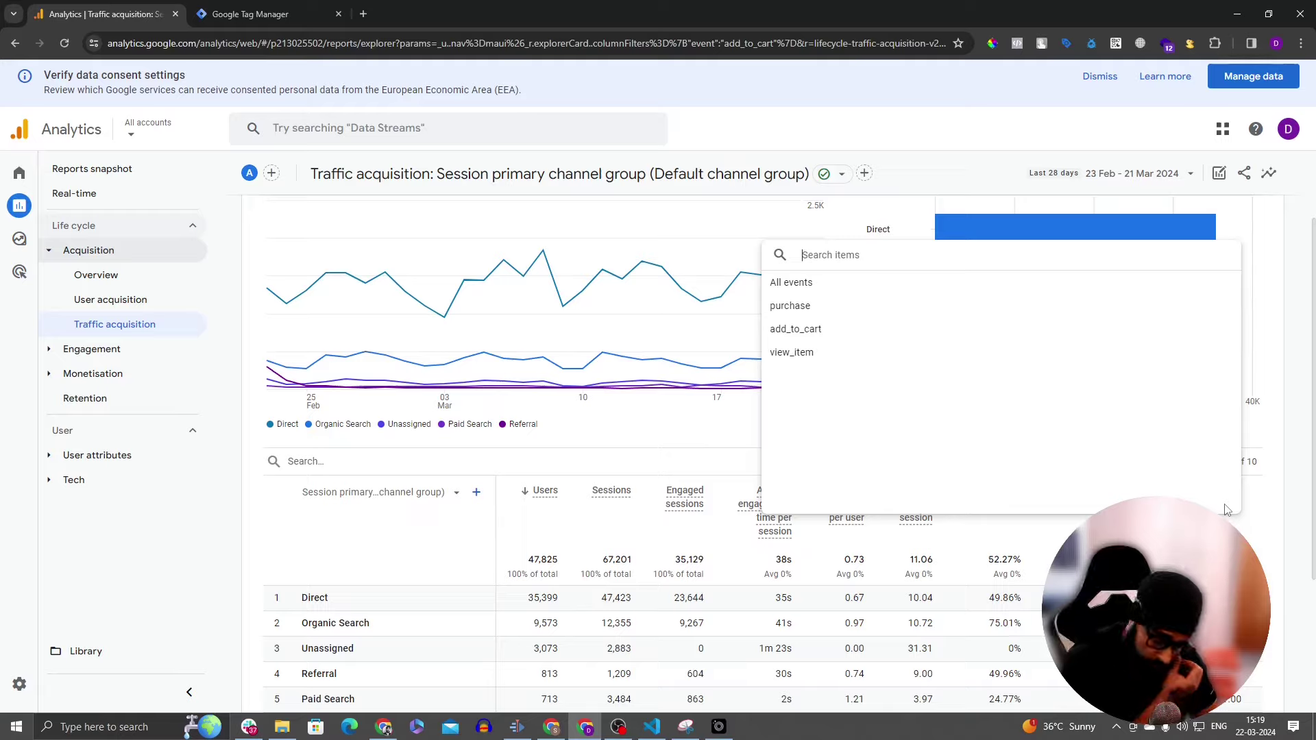
key("Escape")
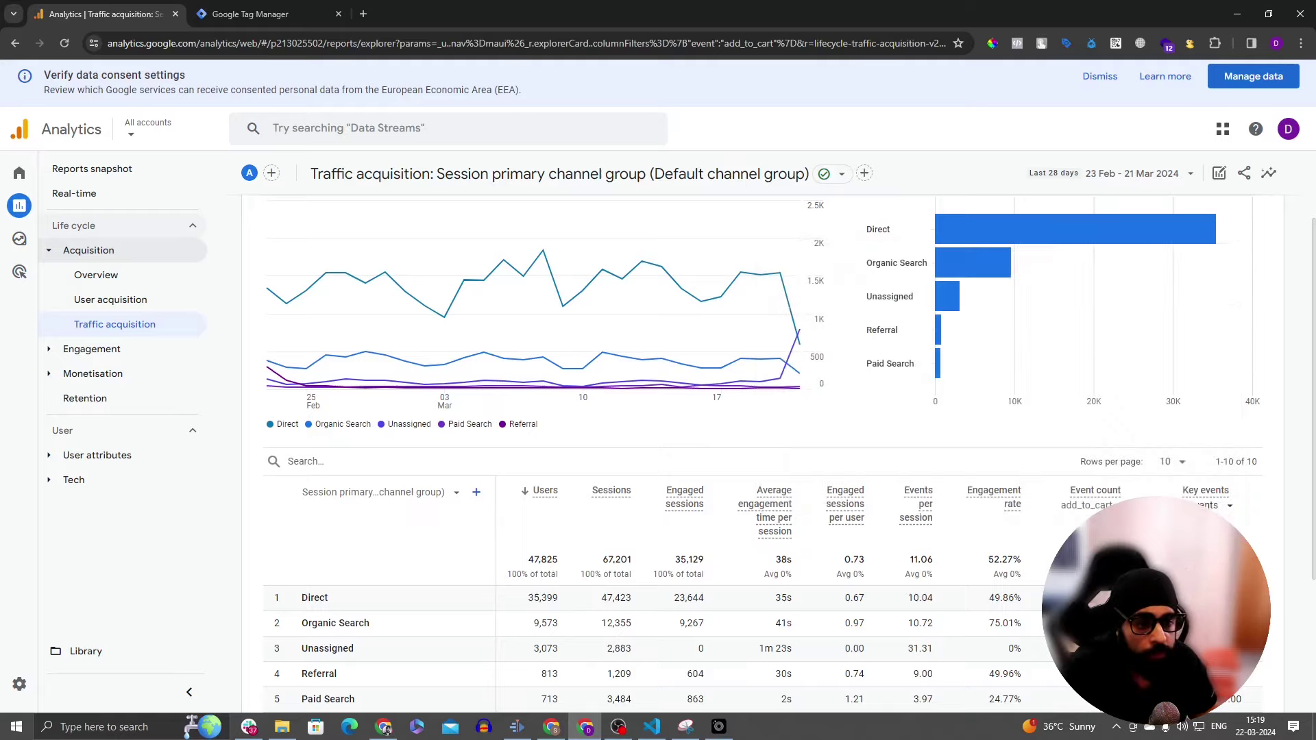
left_click(1227, 507)
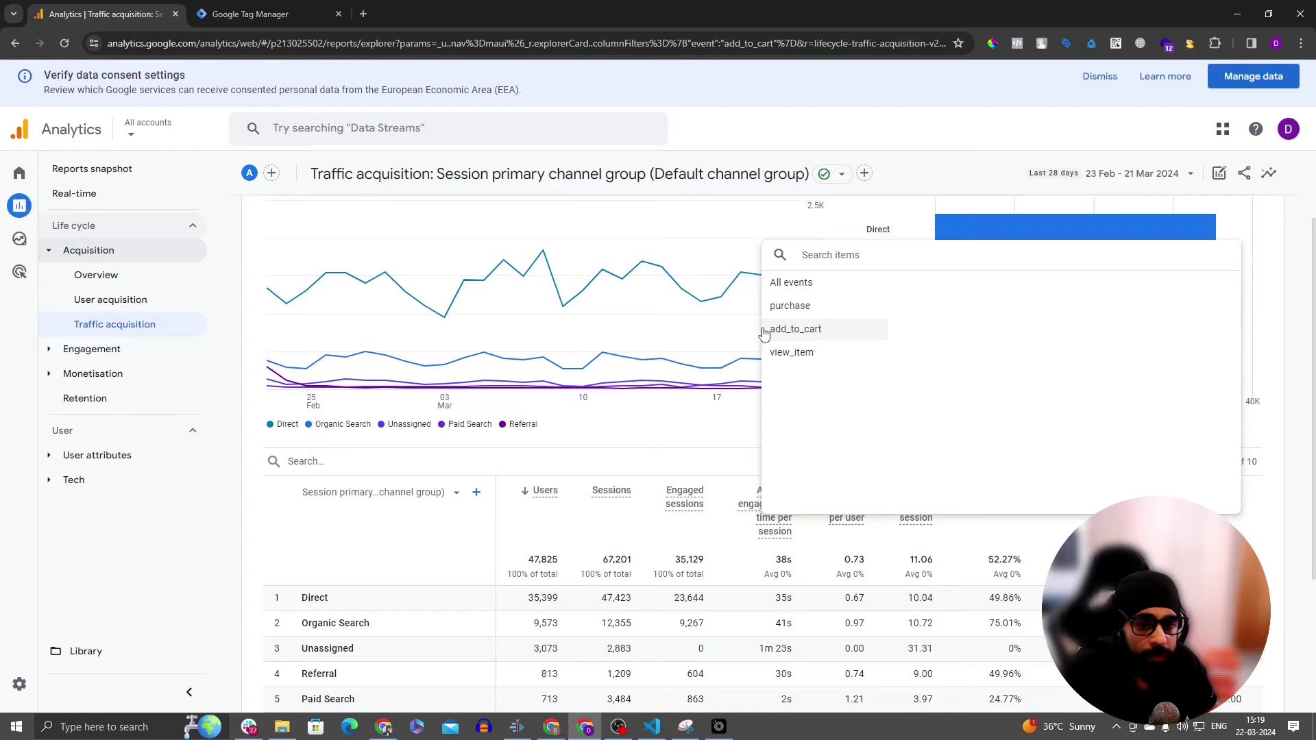
left_click(794, 314)
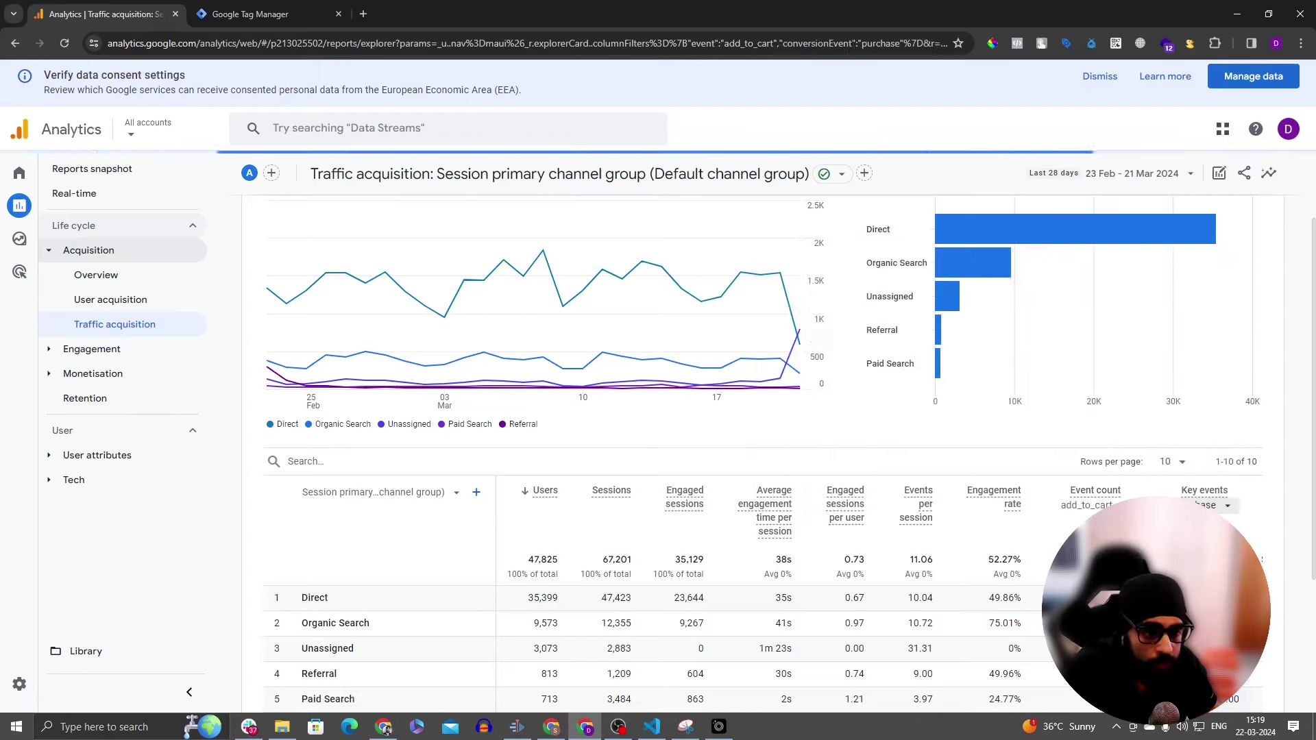
scroll(788, 597, "down", 3)
scroll(788, 597, "up", 5)
scroll(788, 596, "down", 5)
scroll(1234, 651, "right", 1)
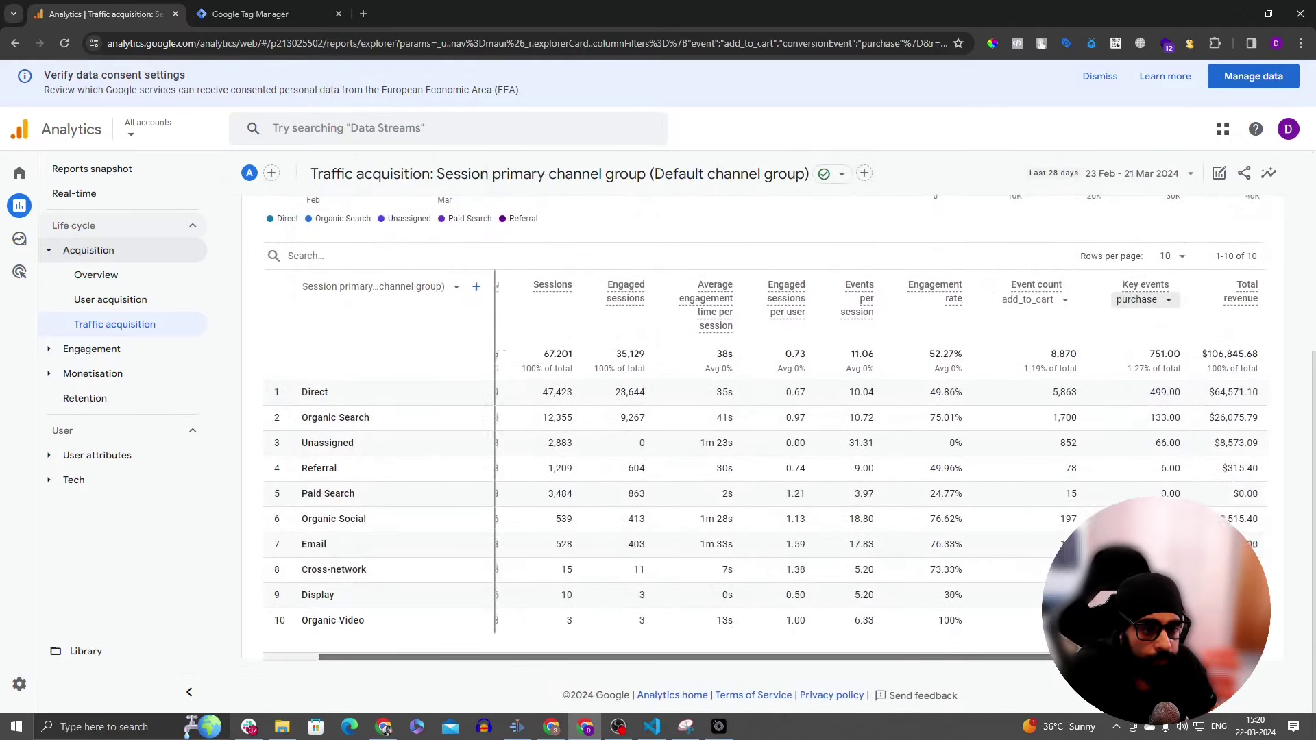
scroll(1236, 371, "up", 1)
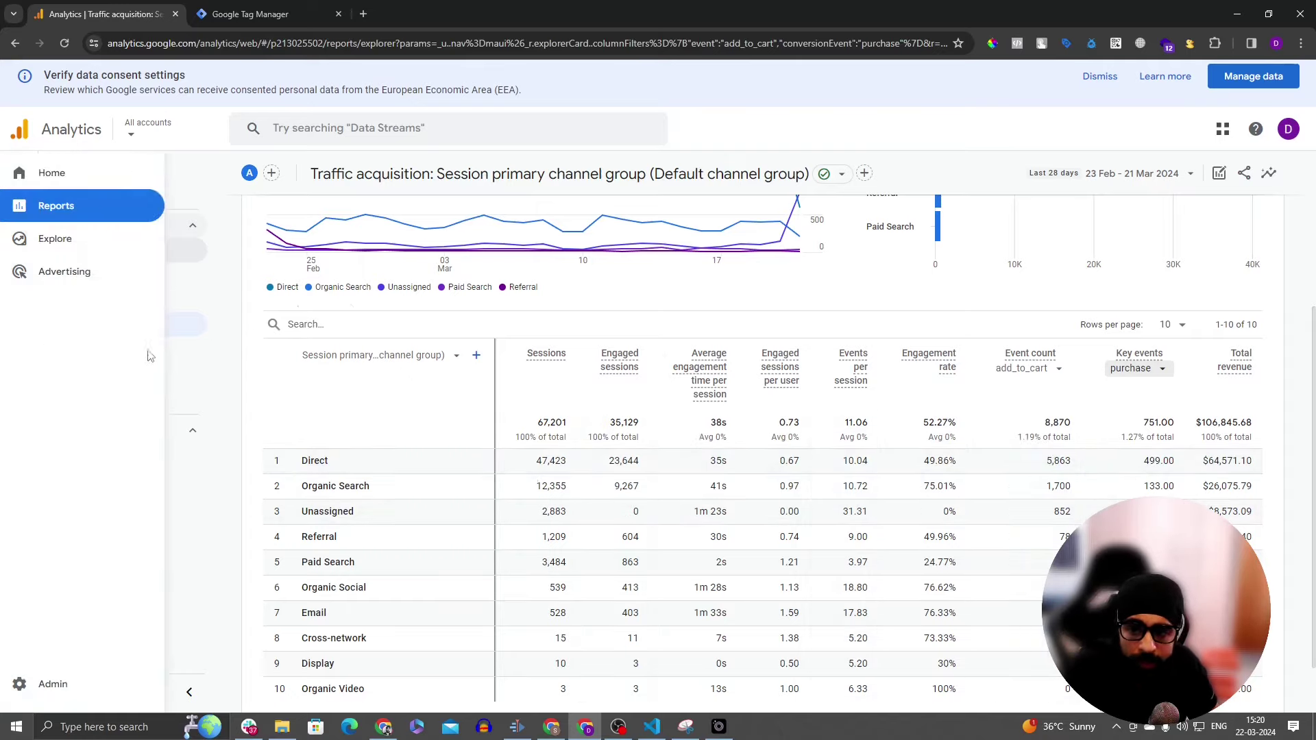
Step: Open the Engagement overview report and review its cards down to User activity over time and User stickiness
left_click(170, 353)
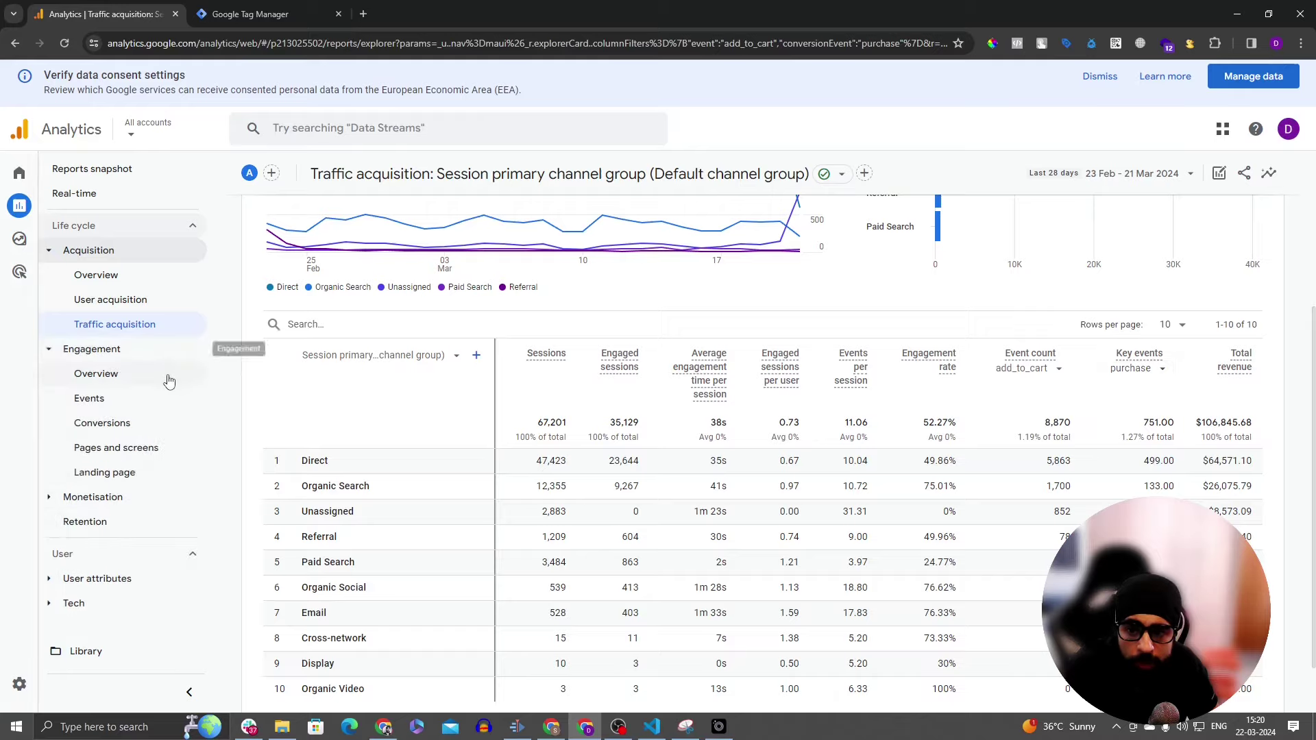
left_click(168, 375)
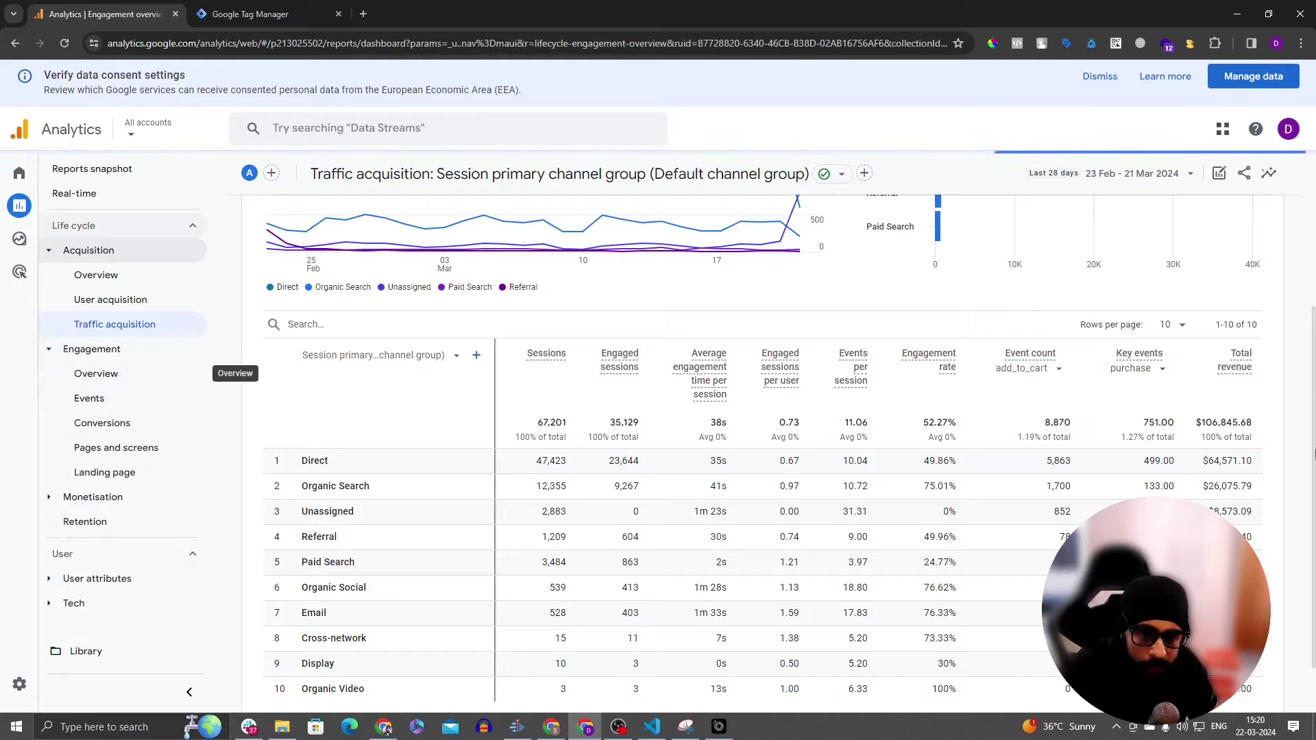
scroll(1208, 325, "down", 3)
scroll(1208, 325, "down", 4)
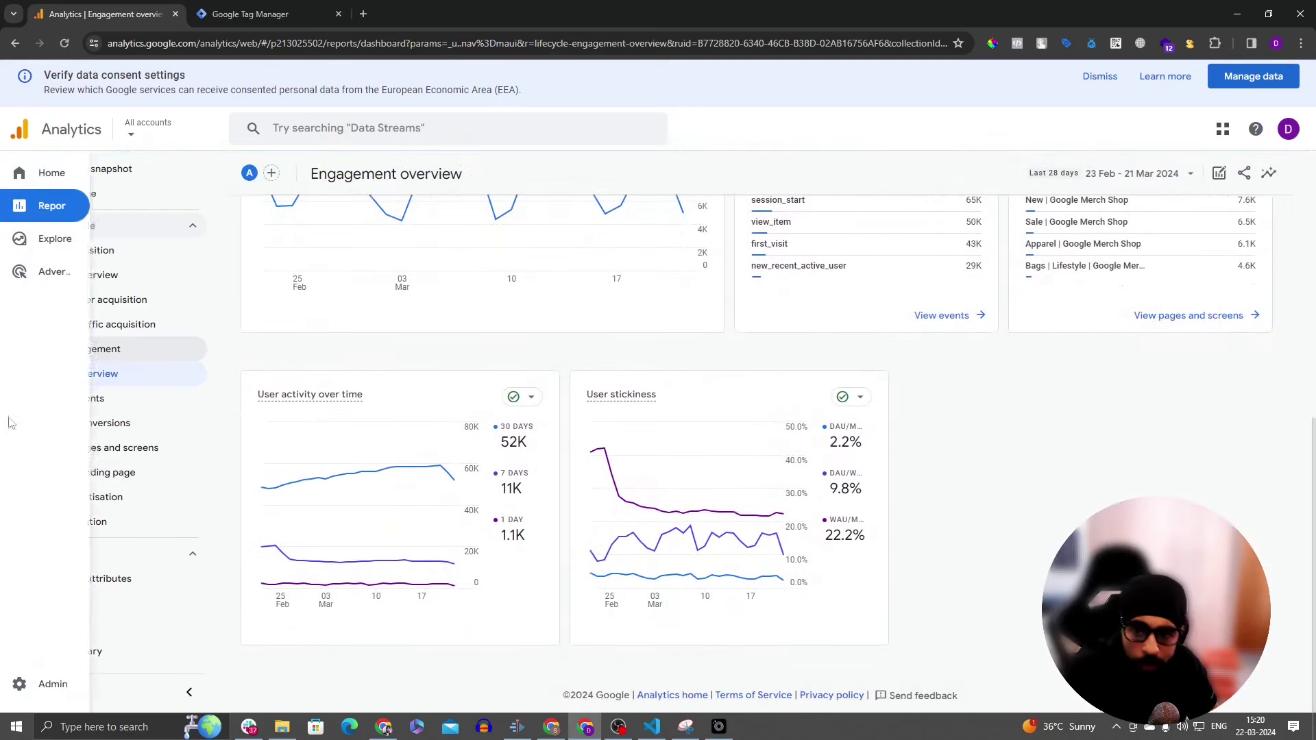
Step: Open the Engagement Events report and review its charts and the event table's count, users and revenue columns
left_click(167, 397)
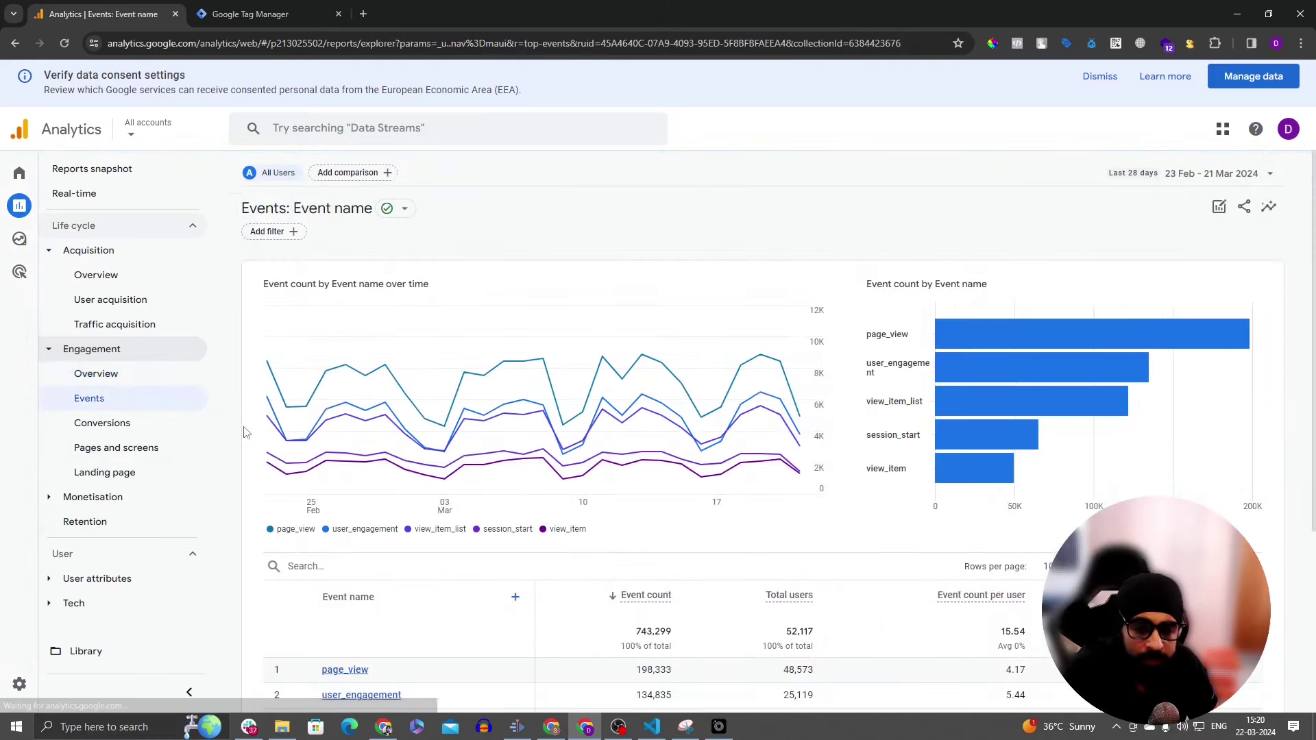
scroll(406, 504, "down", 2)
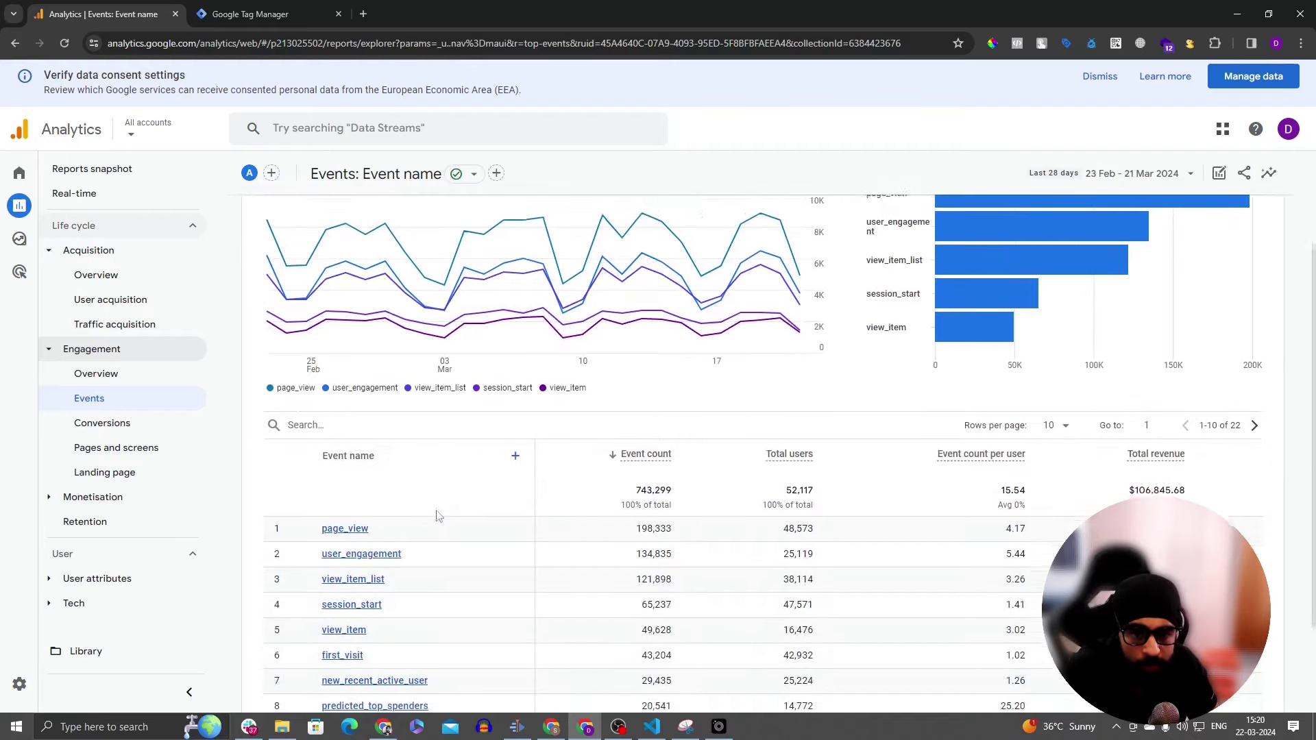
scroll(432, 512, "down", 2)
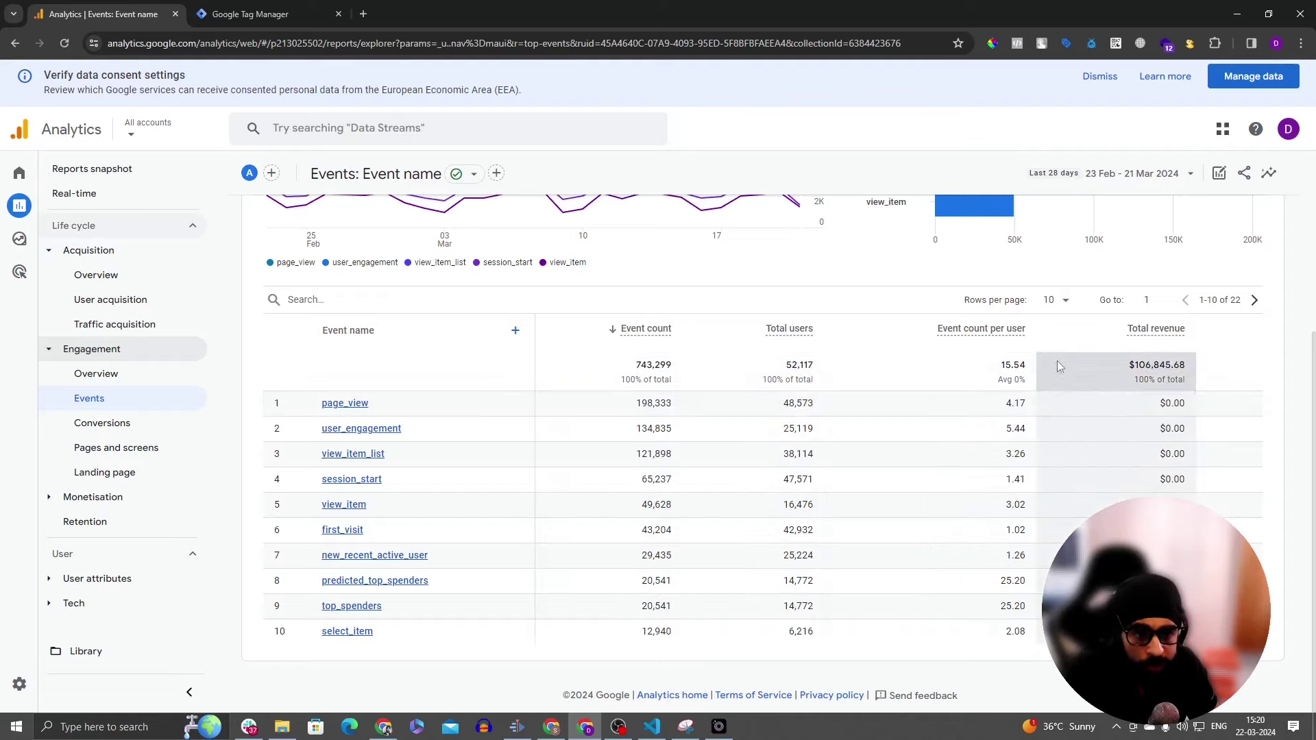
scroll(1218, 337, "up", 3)
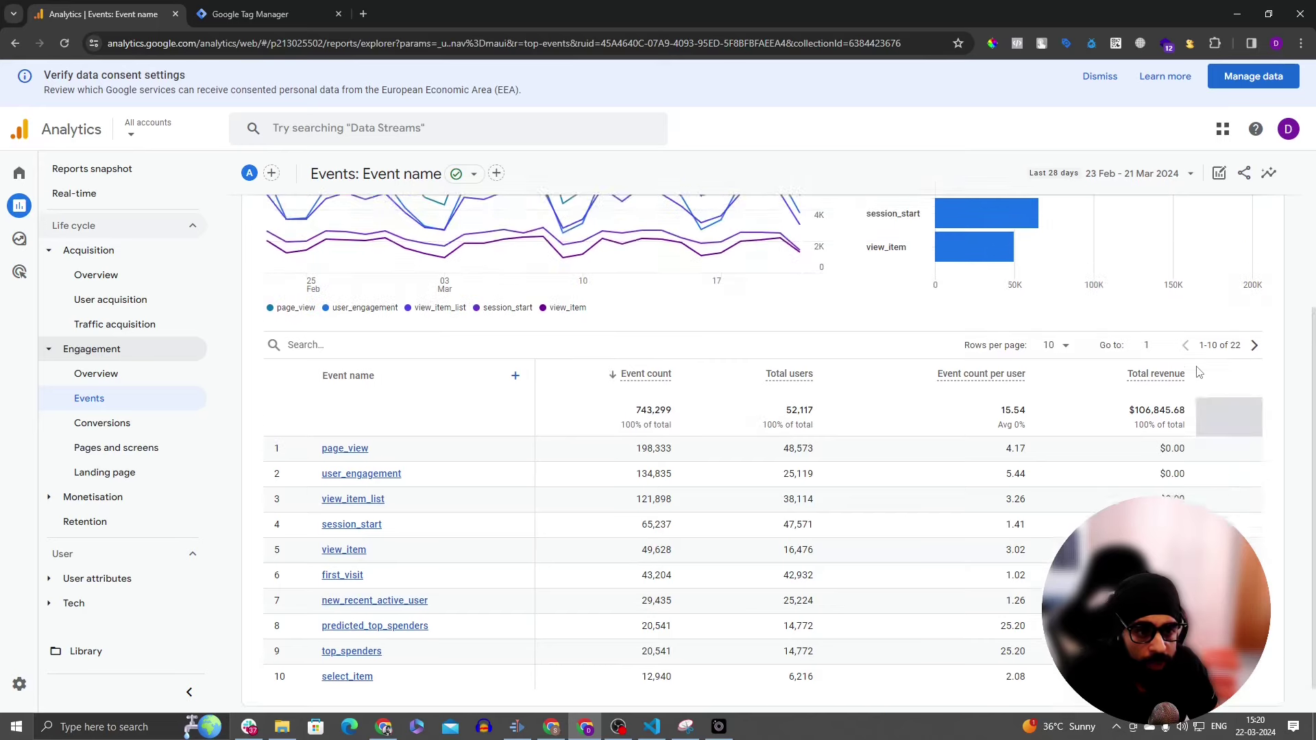
scroll(1218, 337, "down", 3)
scroll(1218, 337, "up", 3)
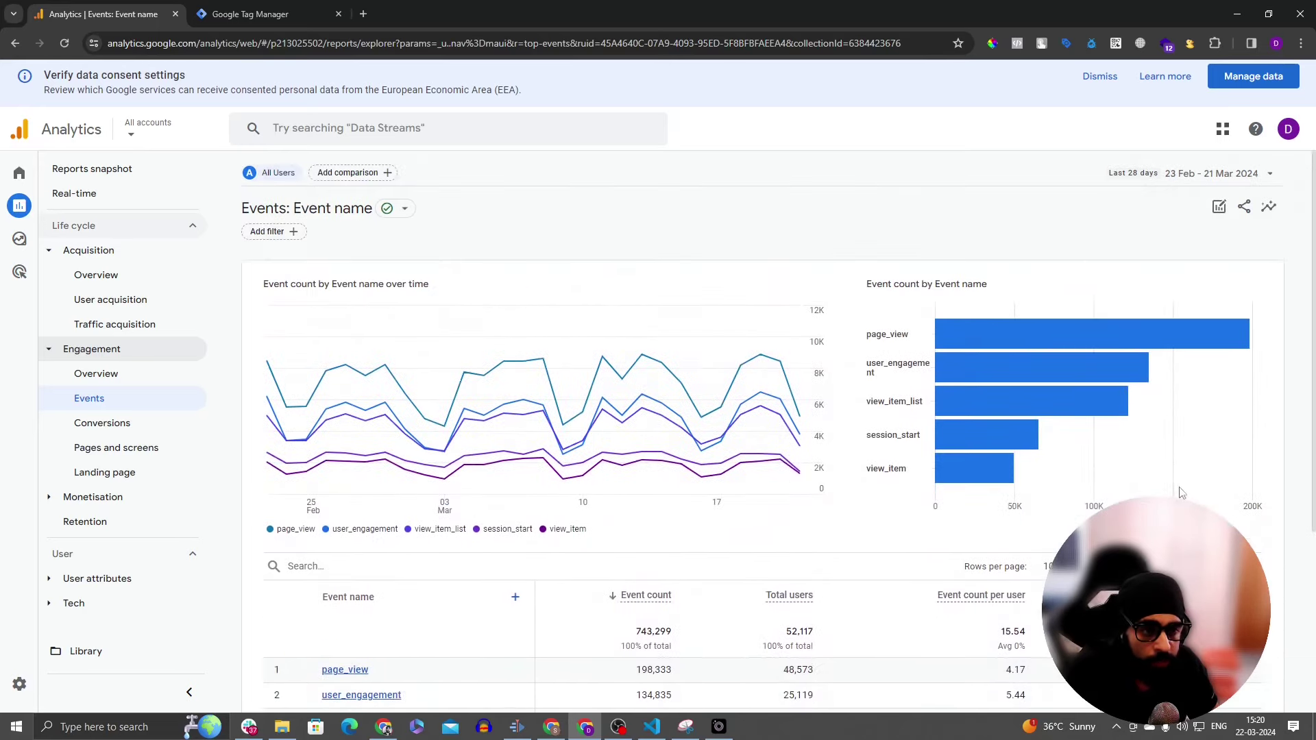
scroll(994, 412, "down", 3)
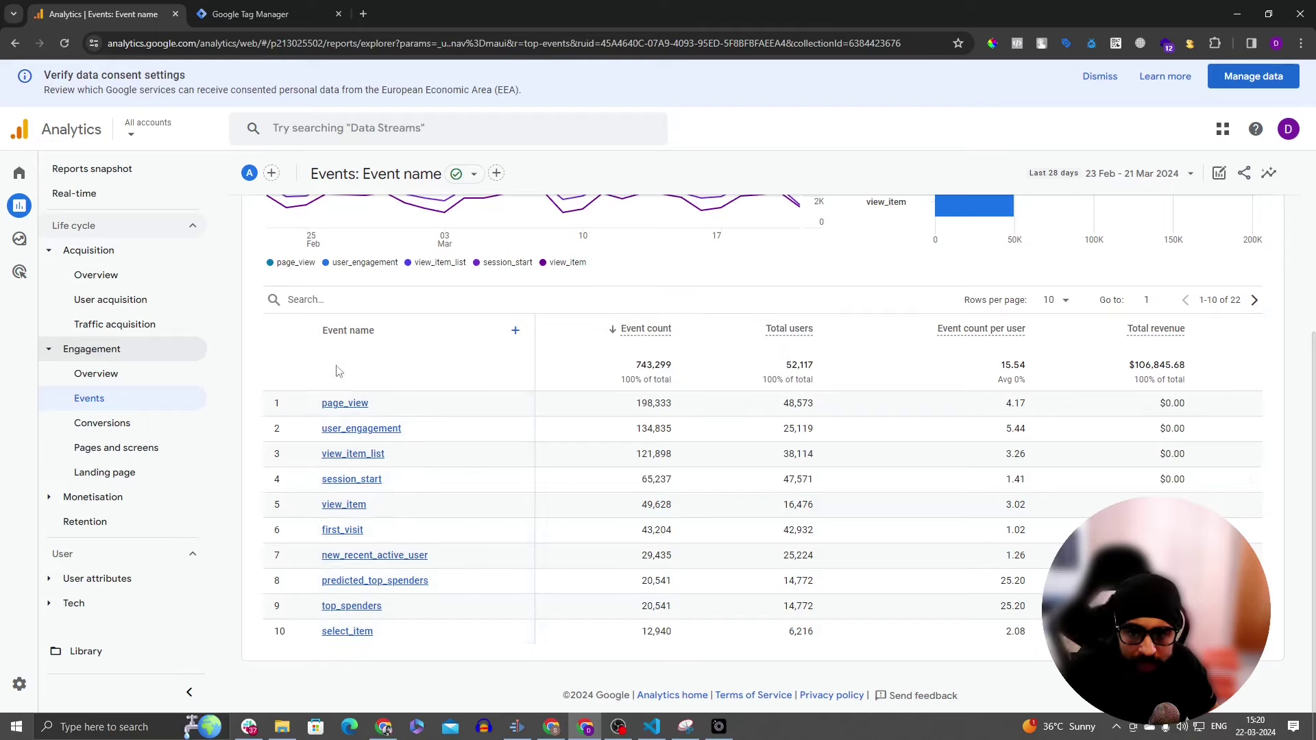
Step: Examine the Demographics choices offered as a secondary dimension for the Events table without adding one
left_click(516, 330)
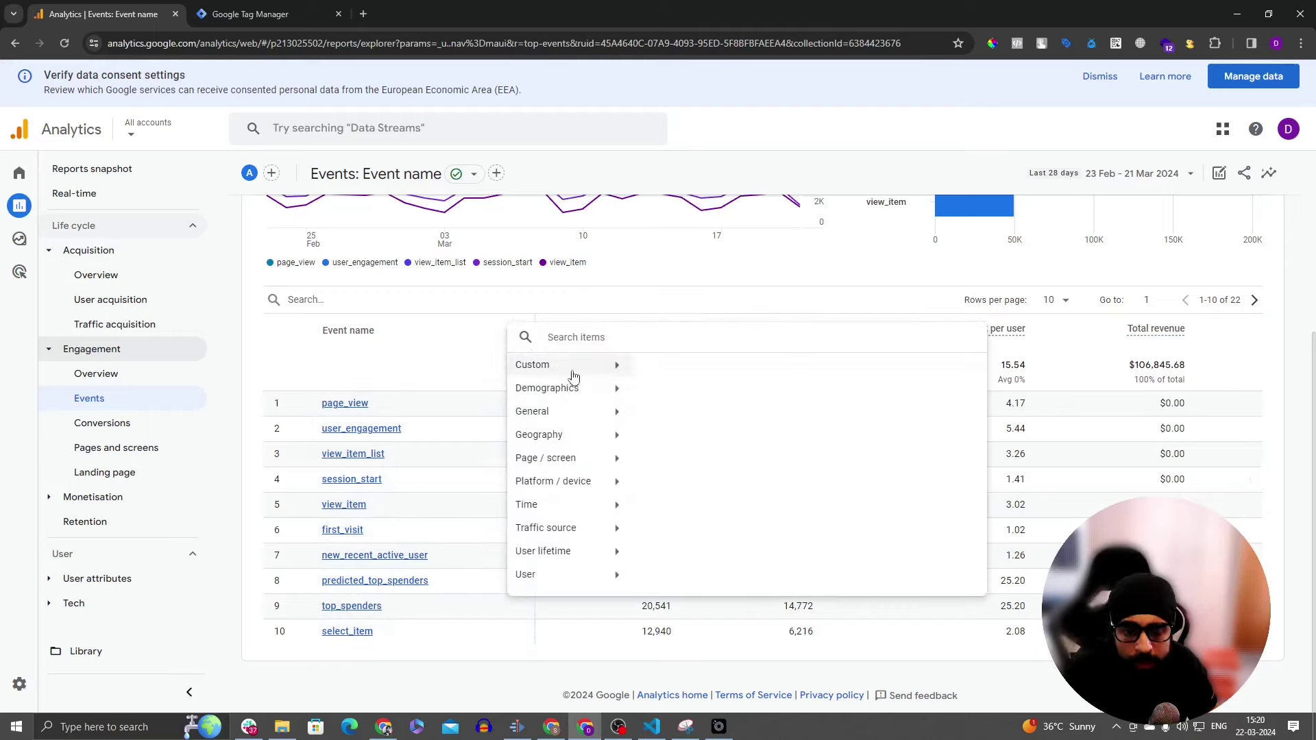
left_click(596, 392)
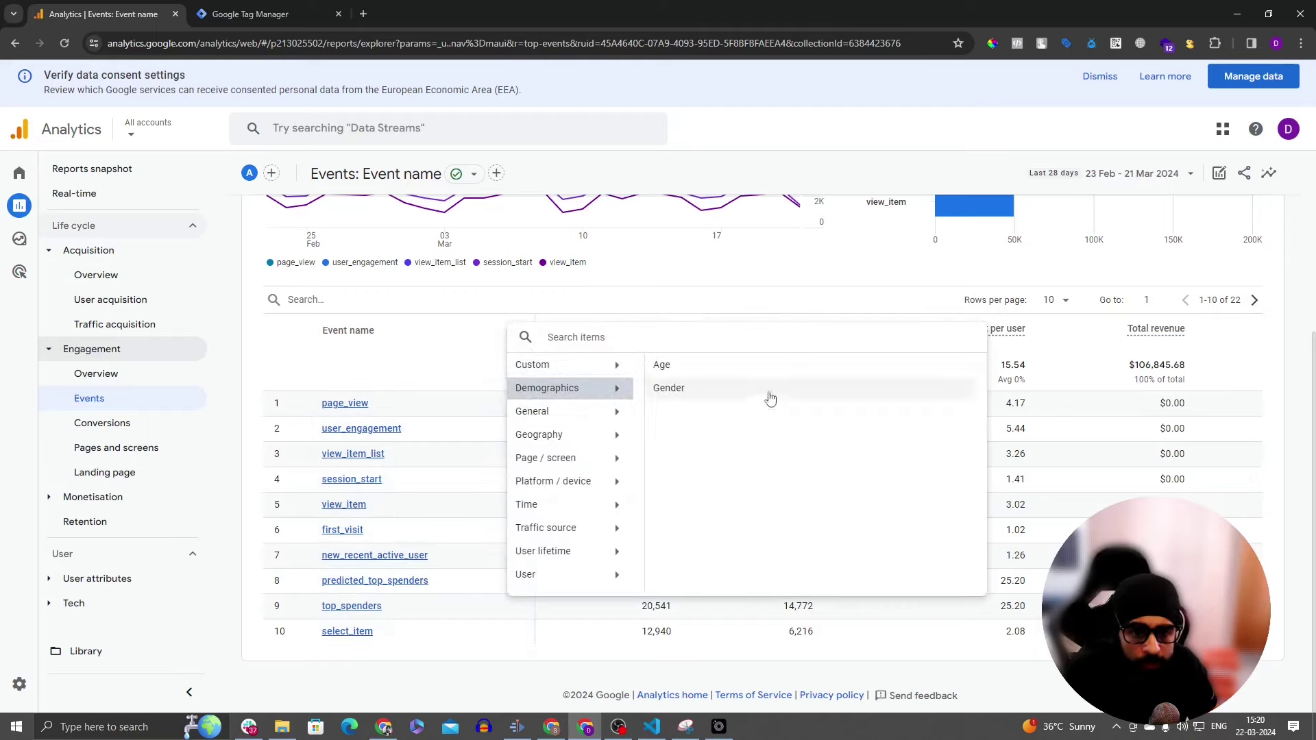
left_click(471, 371)
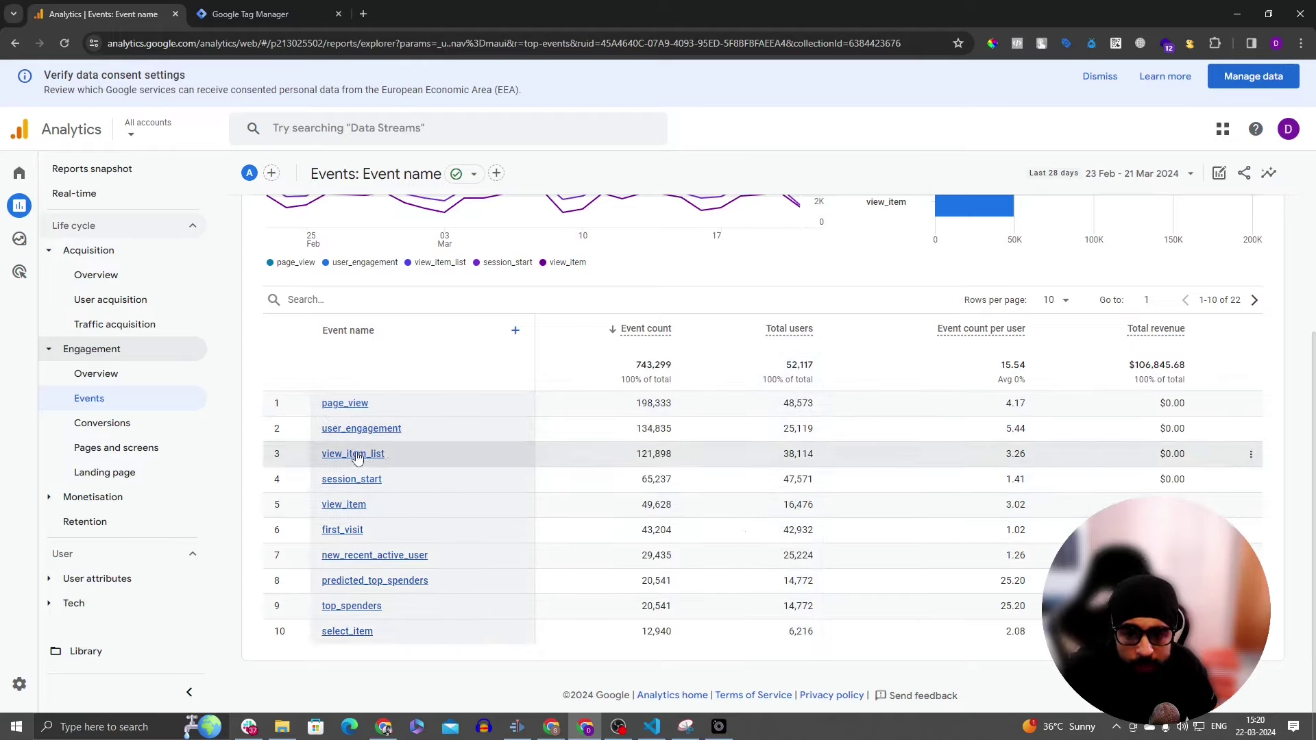
Step: Open the details of the top_spenders event and review its trend, parameter, country, gender and events-per-session cards
left_click(364, 606)
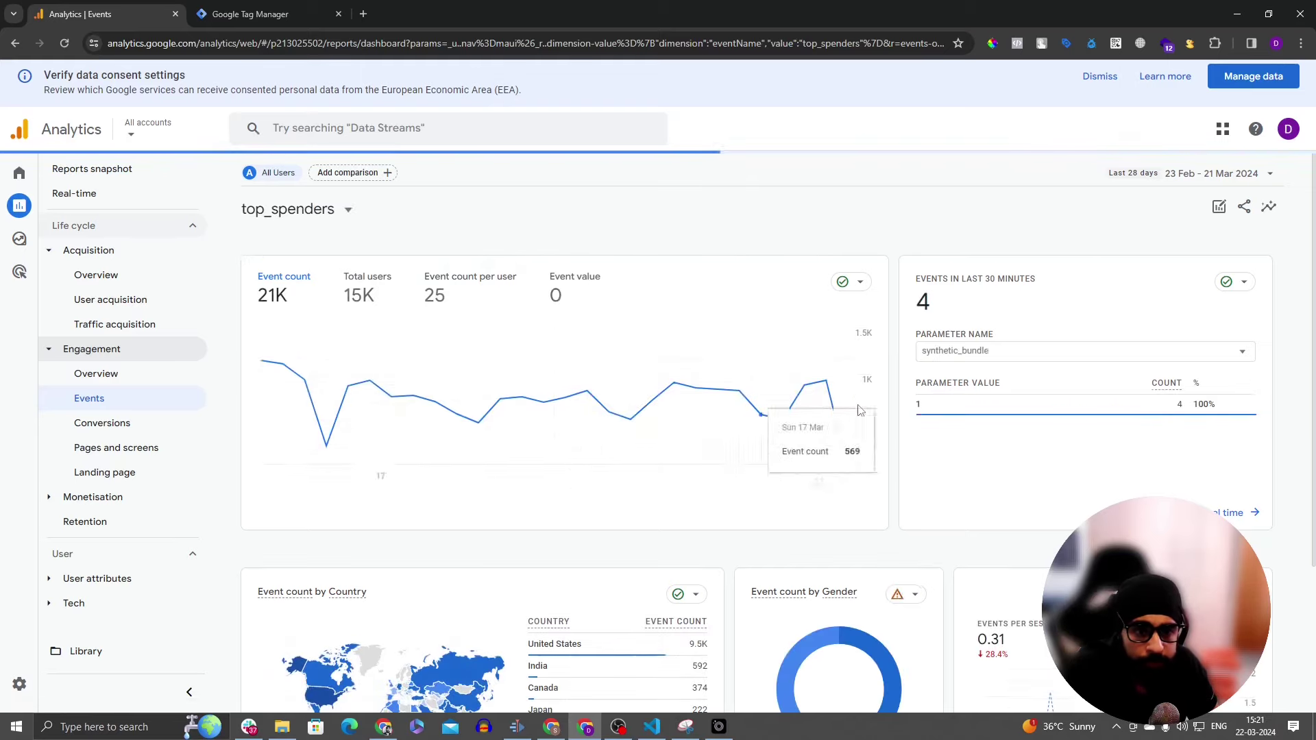
left_click(1025, 353)
left_click(1062, 355)
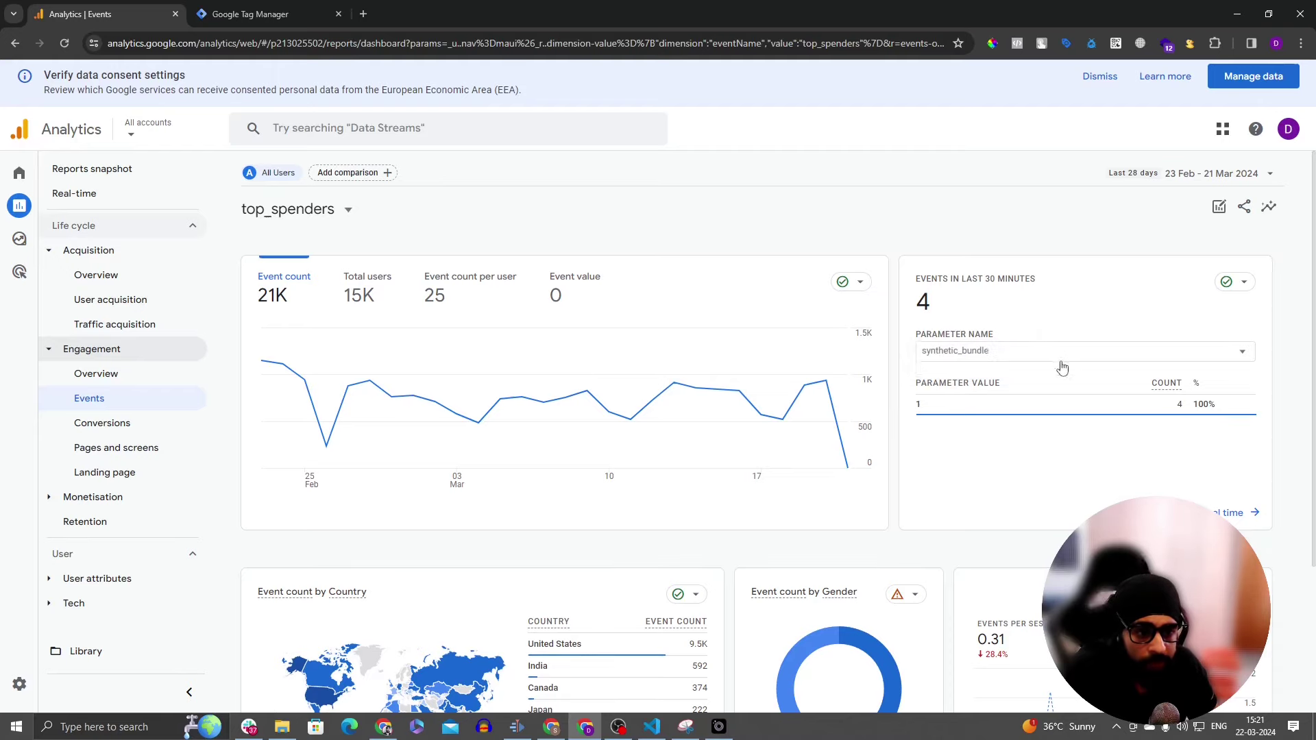
scroll(1069, 374, "down", 3)
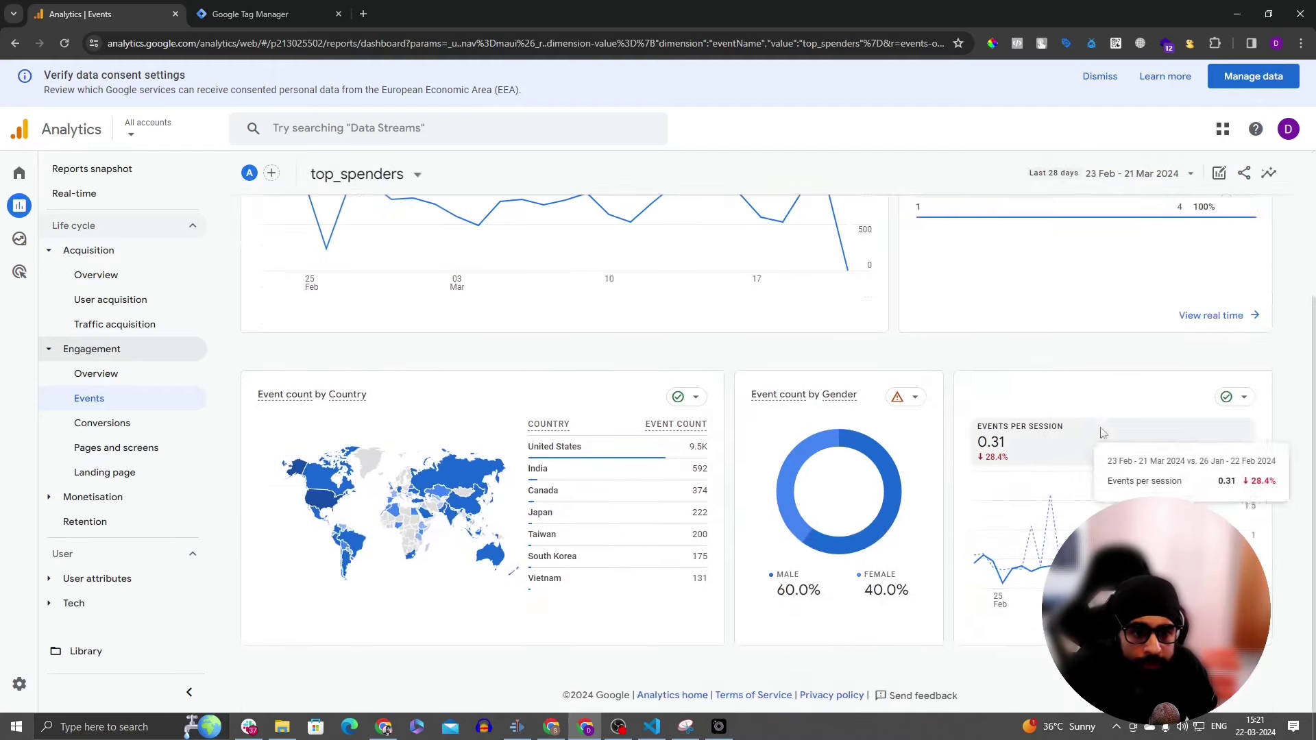
scroll(823, 521, "up", 3)
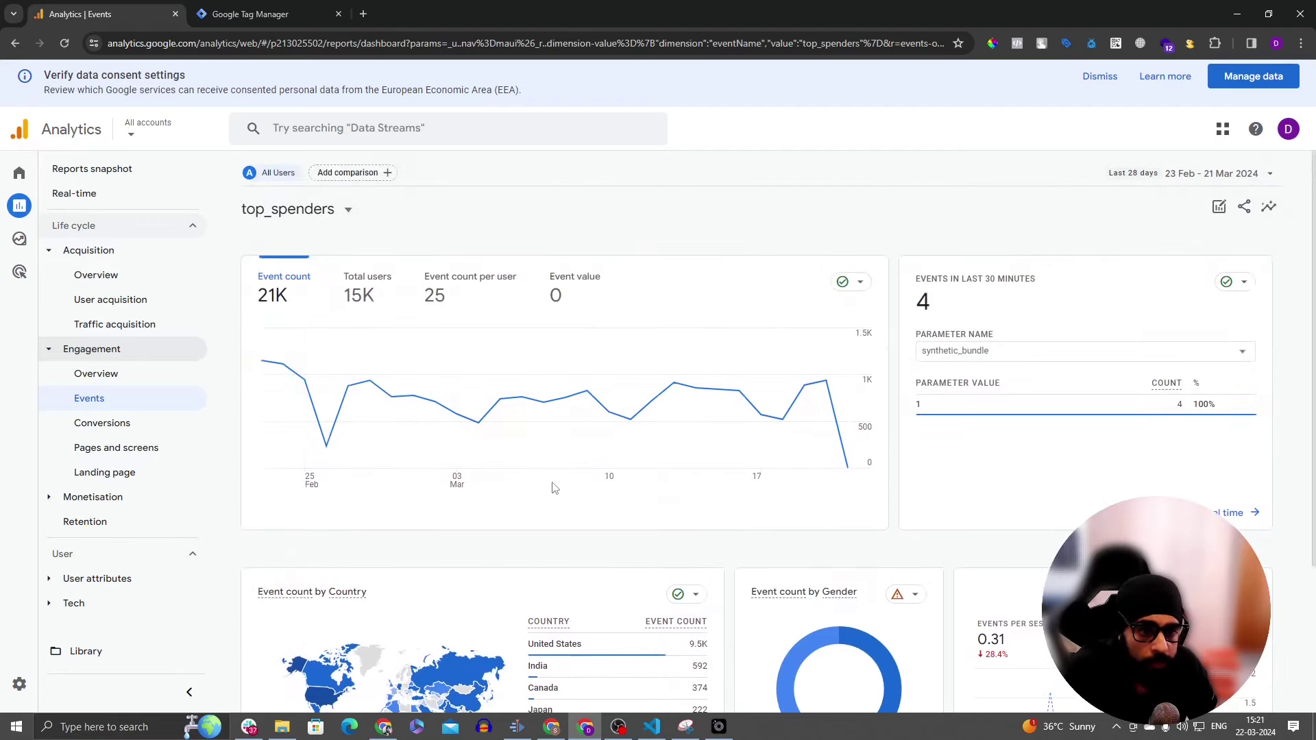
scroll(555, 488, "down", 3)
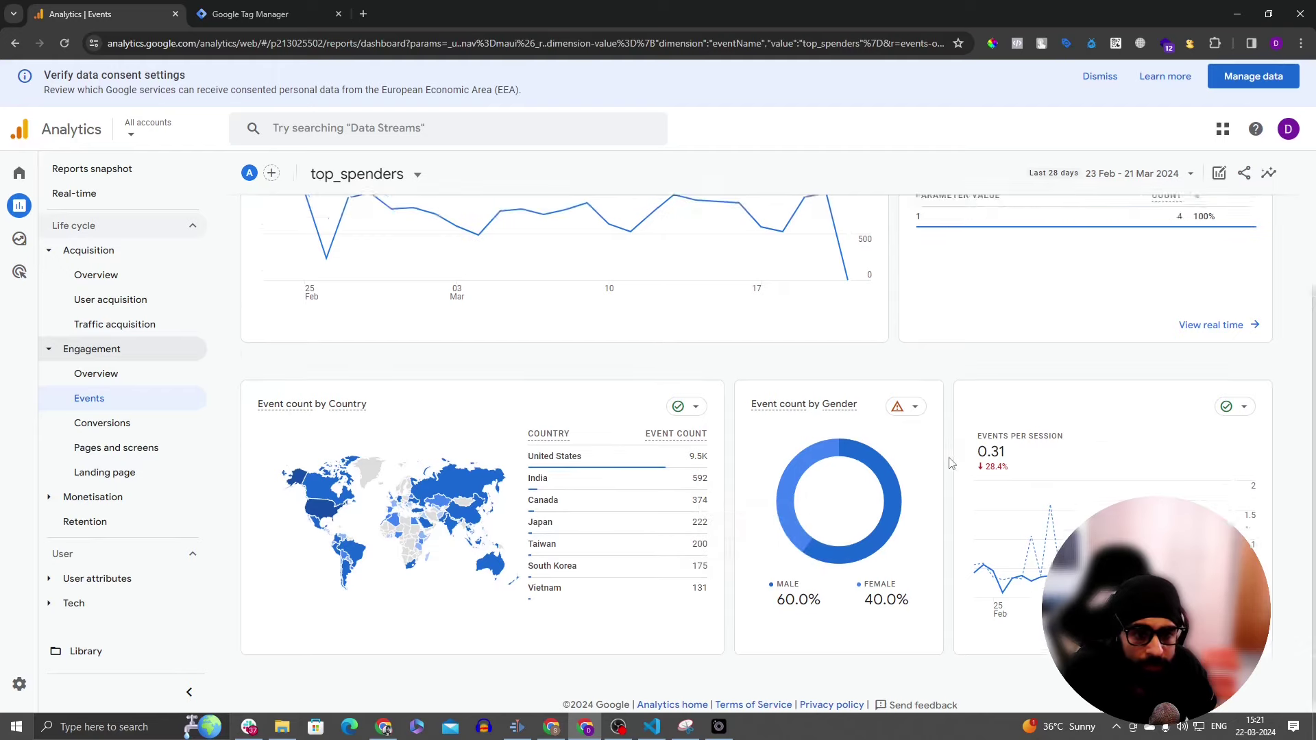
scroll(952, 463, "up", 3)
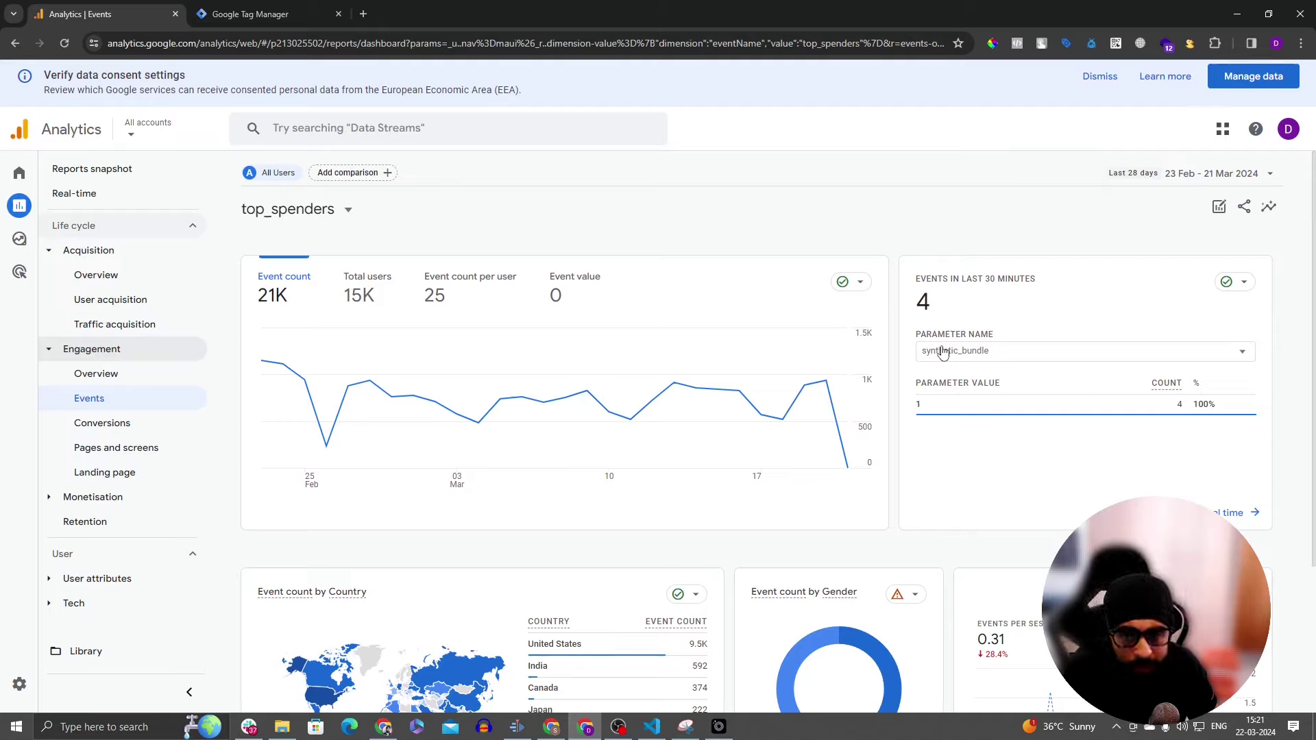
mouse_move(502, 387)
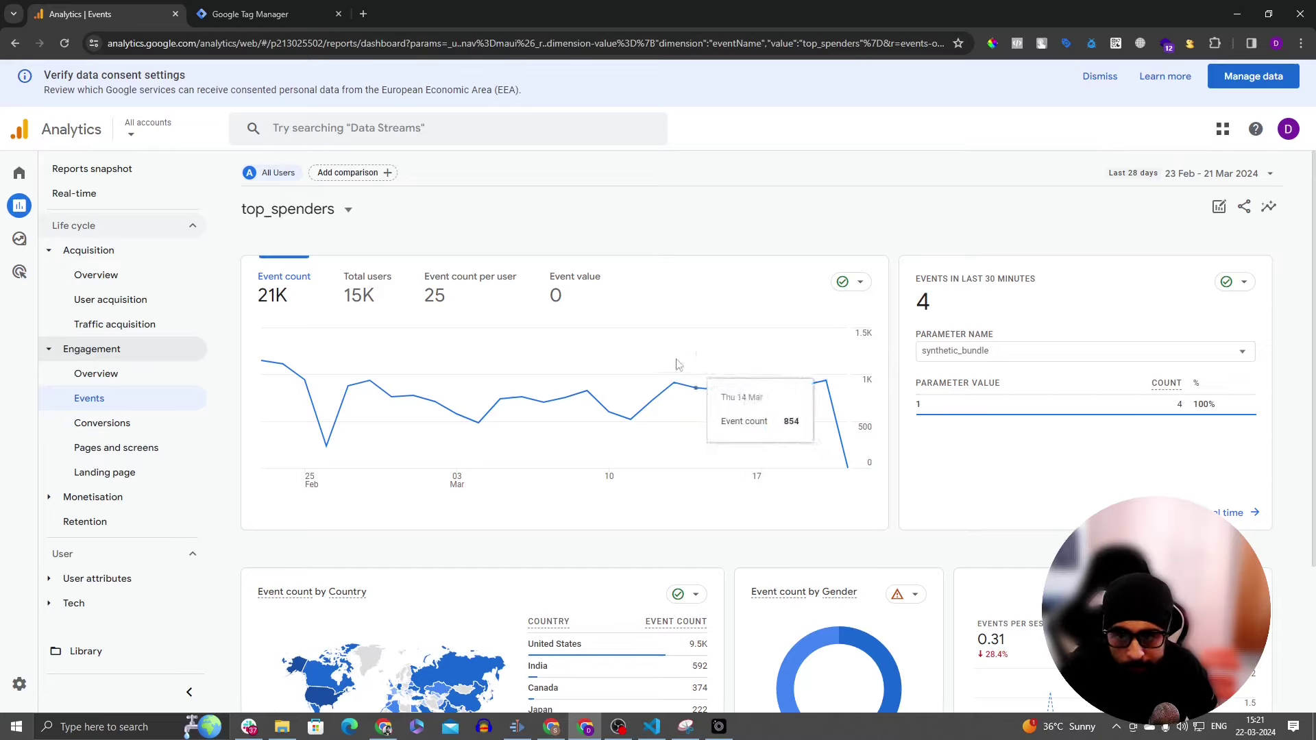
Step: Return to the full Events report and look over its event table and charts again
left_click(188, 405)
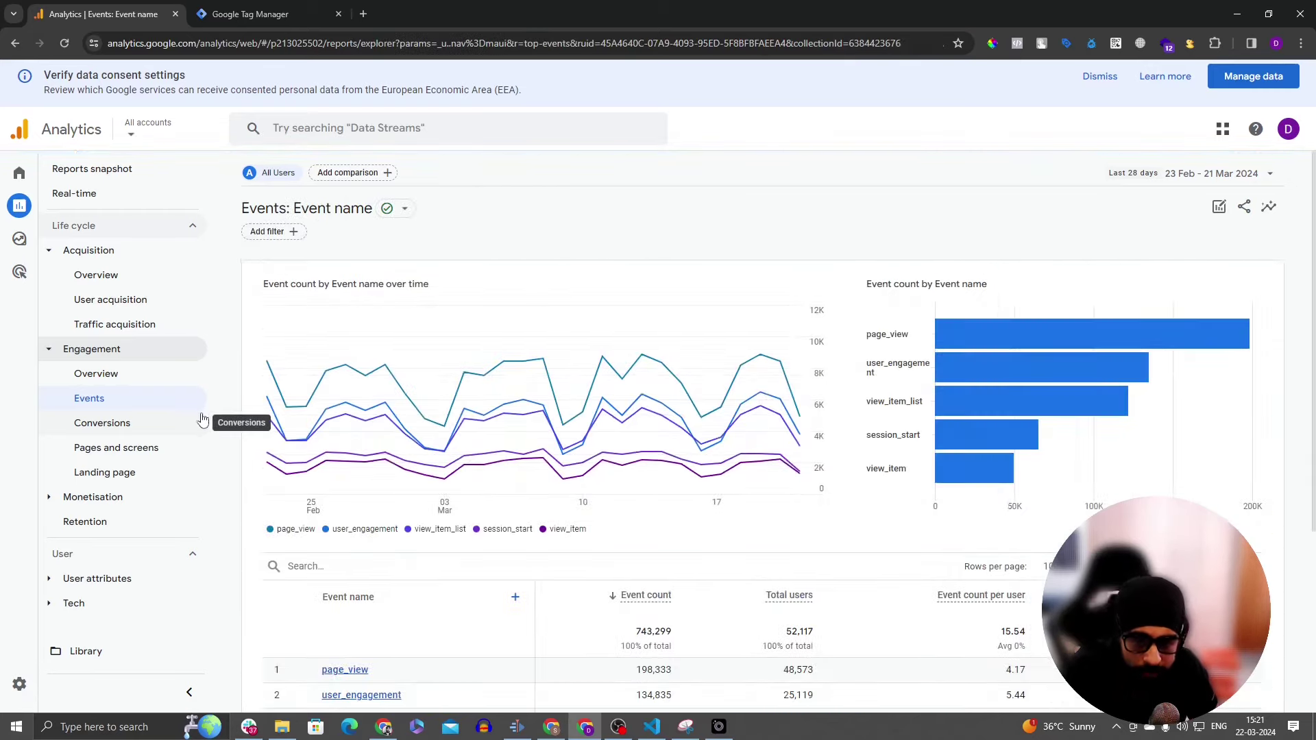
scroll(466, 532, "down", 4)
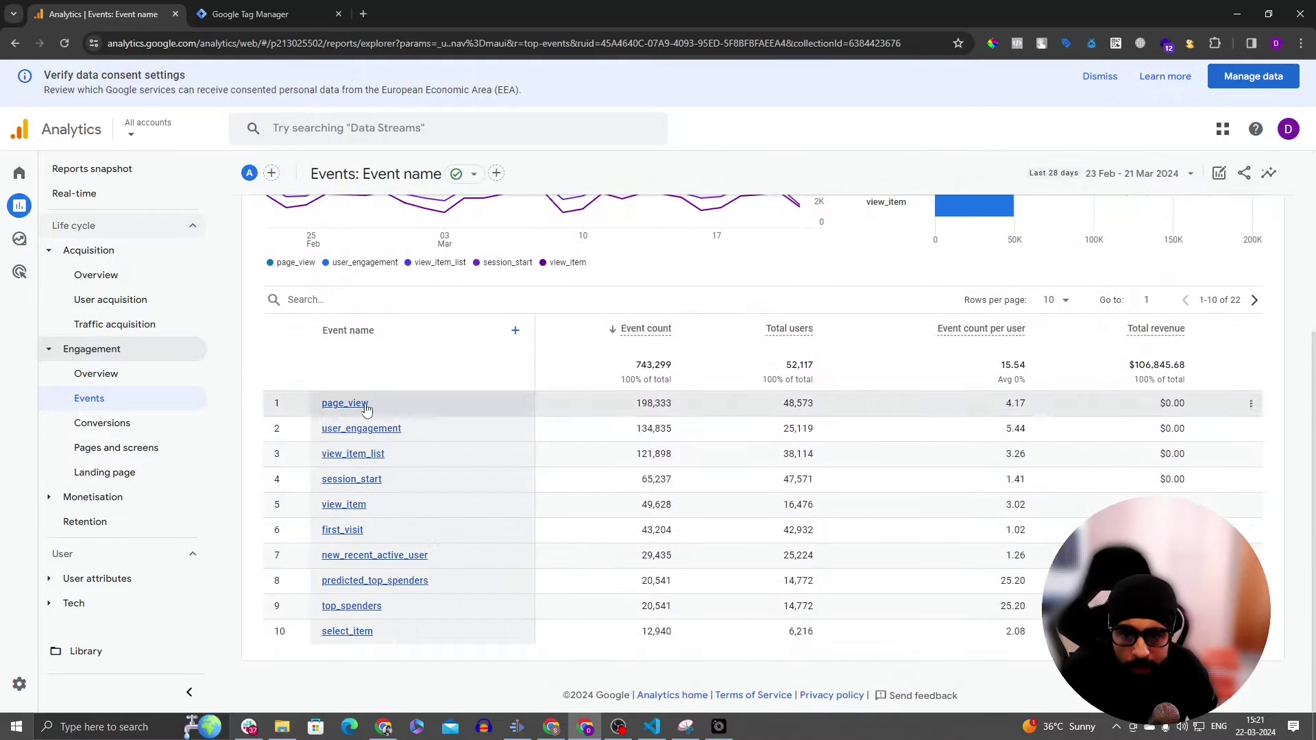
scroll(822, 480, "up", 4)
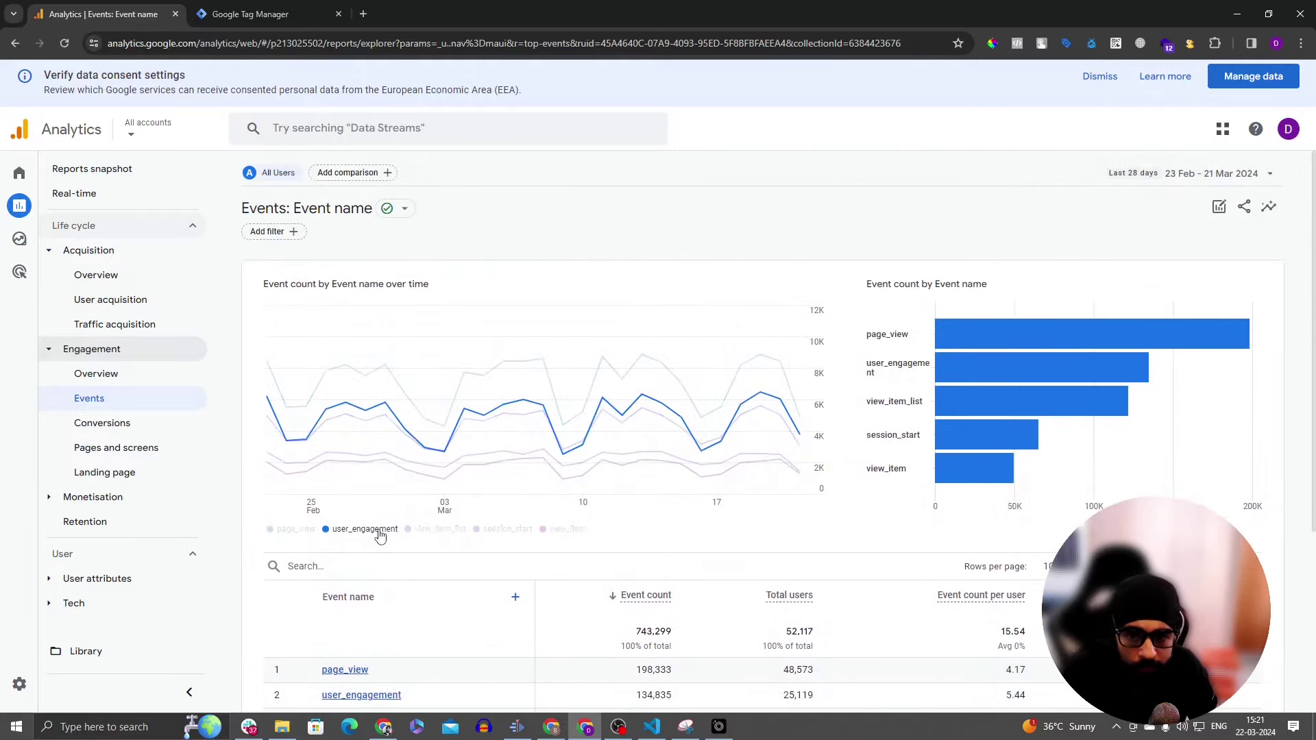
Step: Open the Engagement Conversions report and review its table of key events
left_click(147, 424)
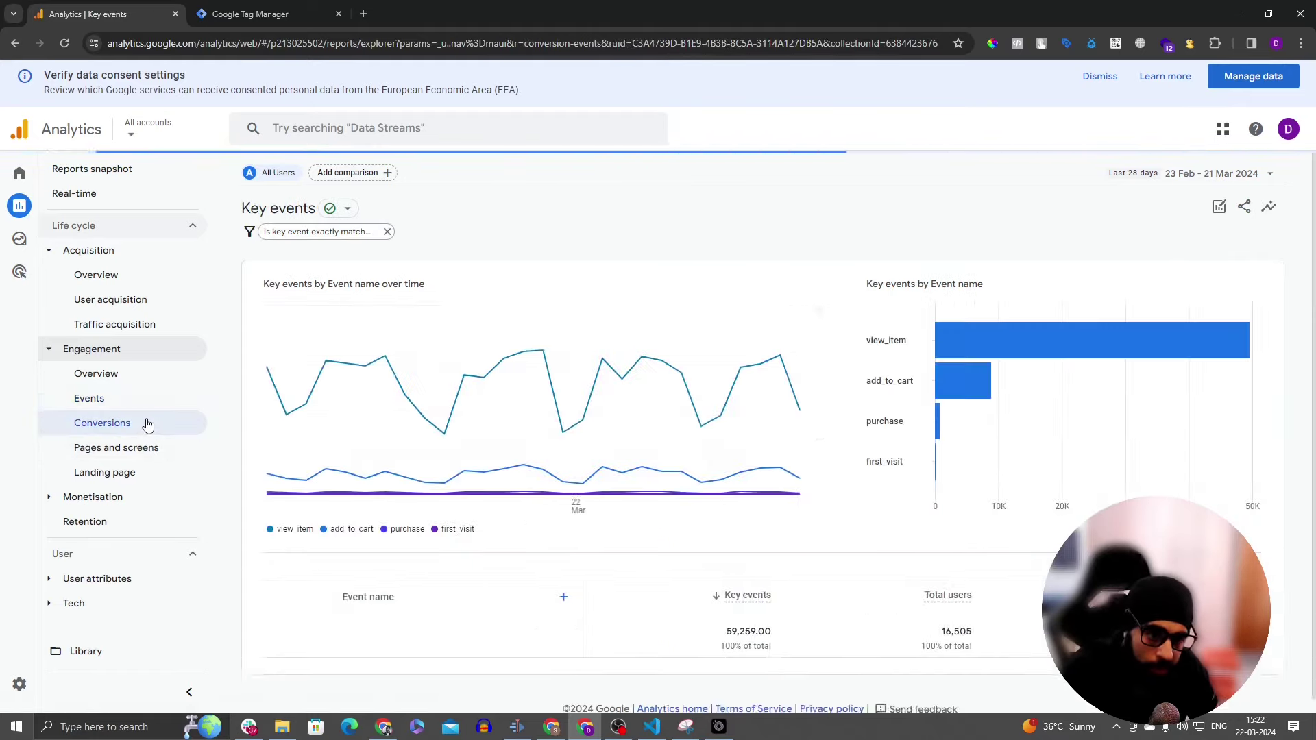
scroll(351, 449, "down", 2)
mouse_move(81, 443)
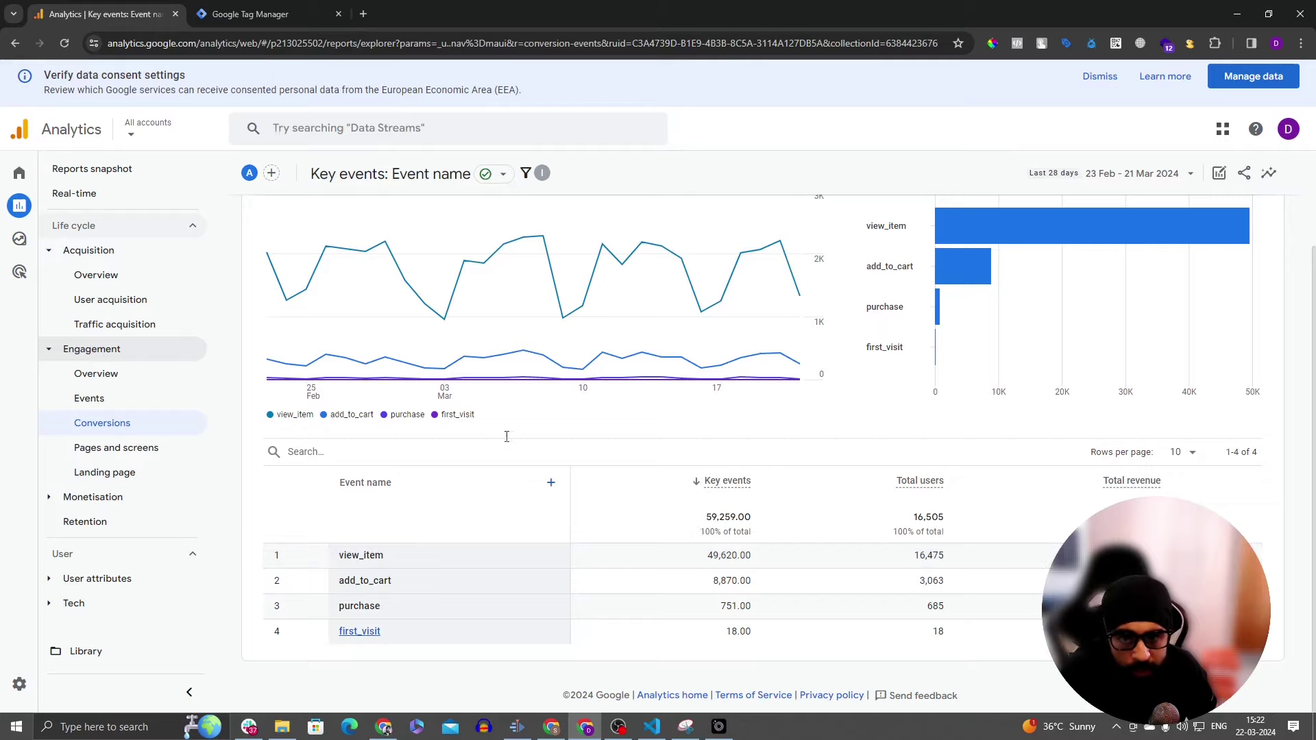
Step: Look over the Conversions charts and table once more, and open the Pages and screens report to review its page paths
scroll(549, 595, "up", 2)
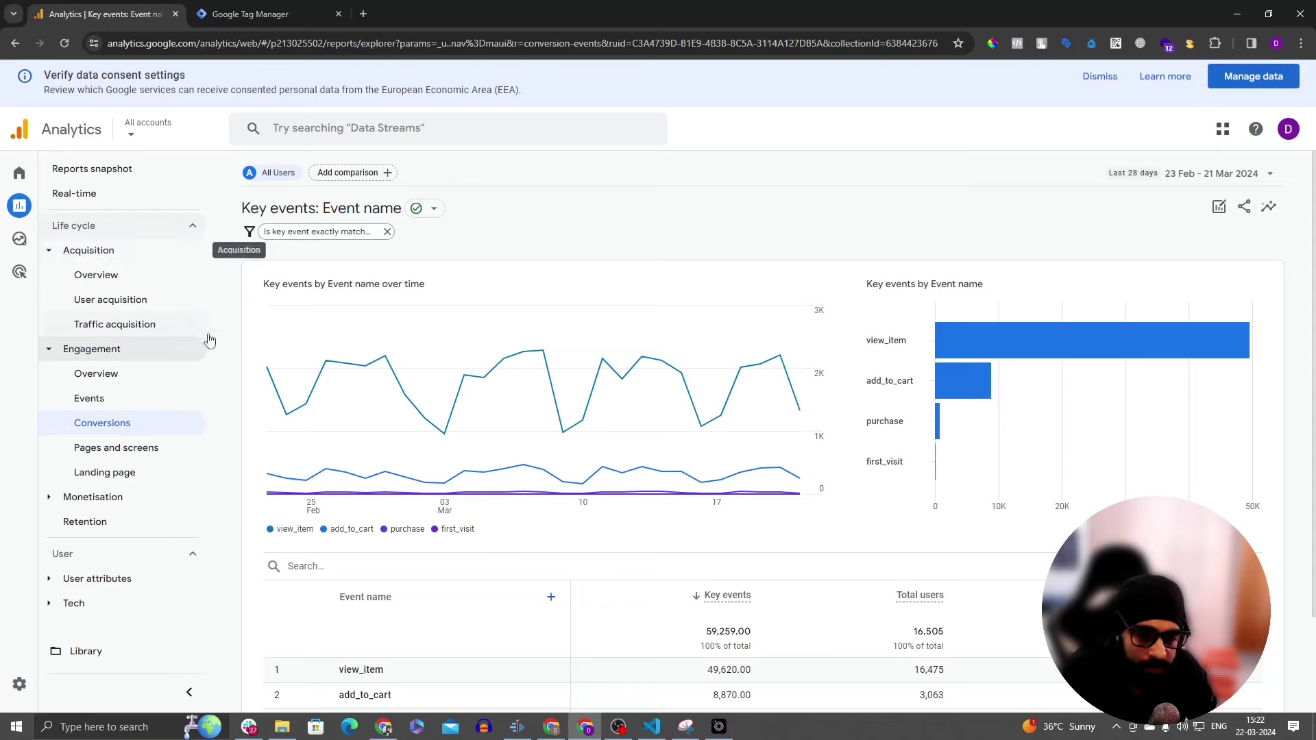
scroll(567, 538, "down", 2)
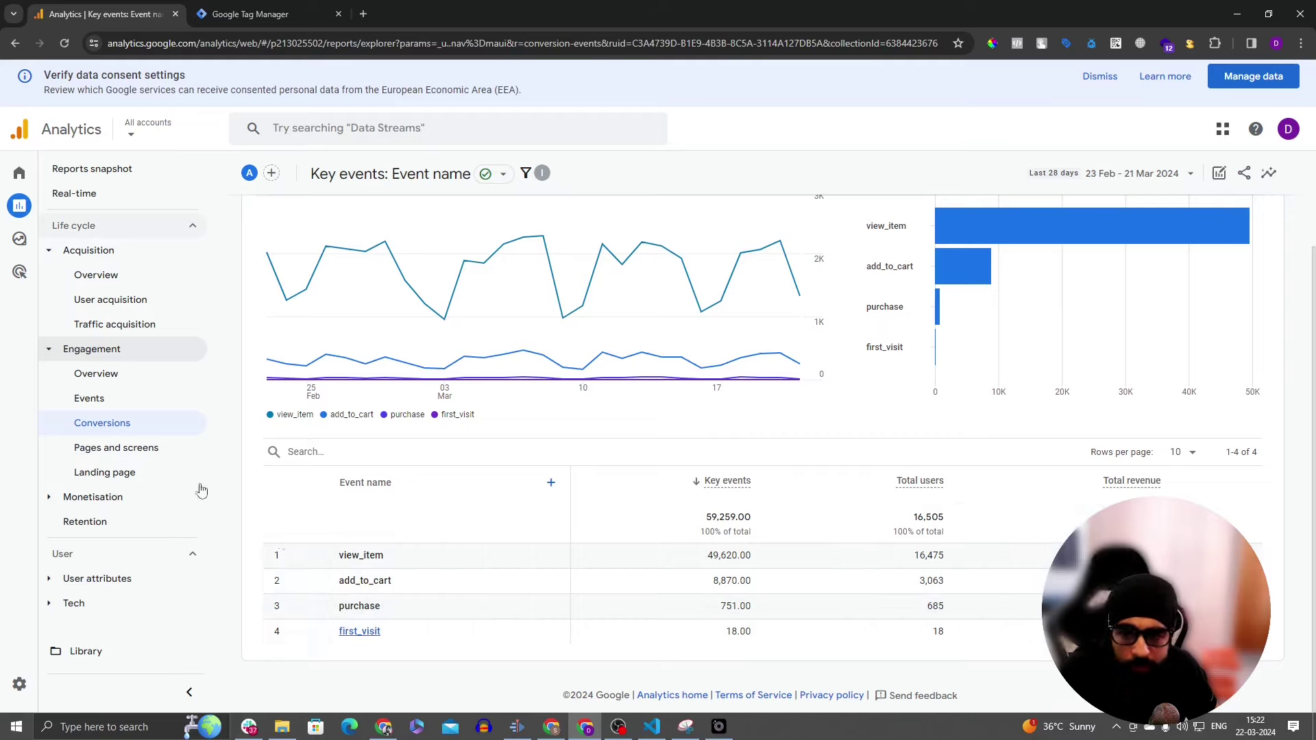
left_click(172, 454)
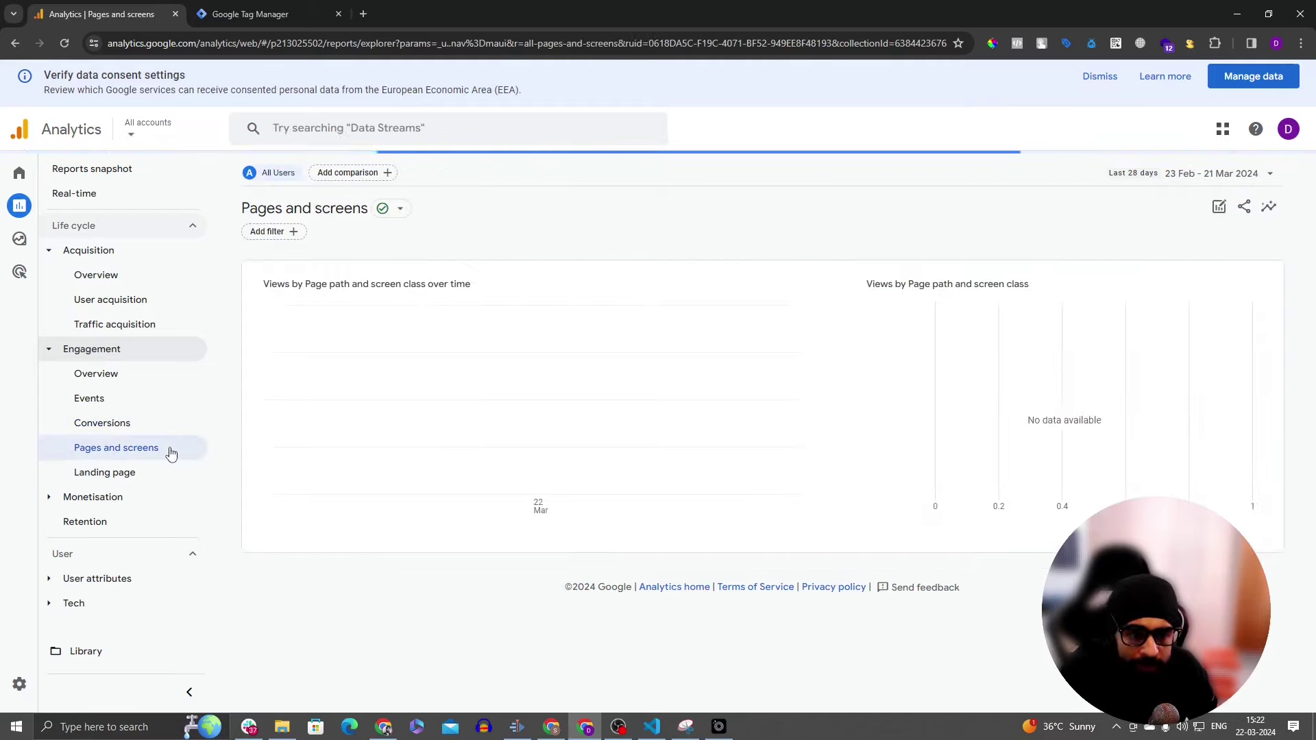
scroll(377, 460, "down", 2)
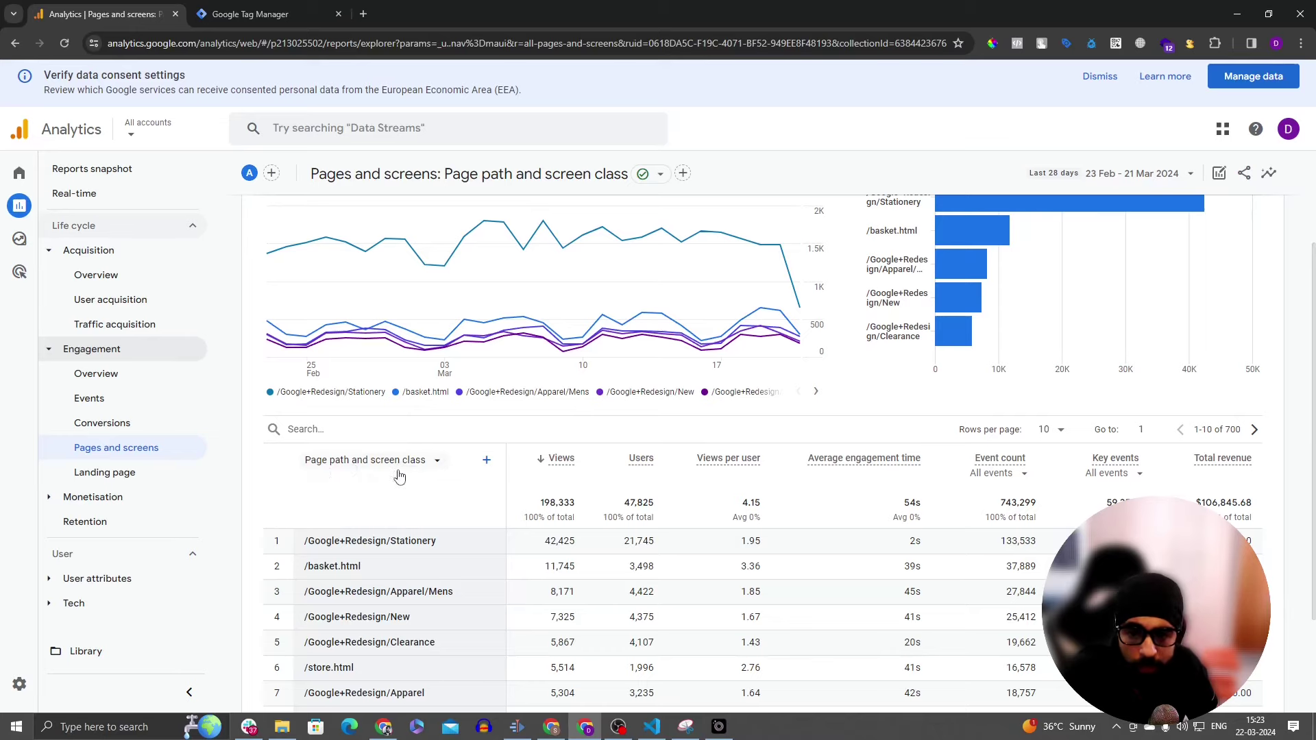
scroll(408, 475, "down", 2)
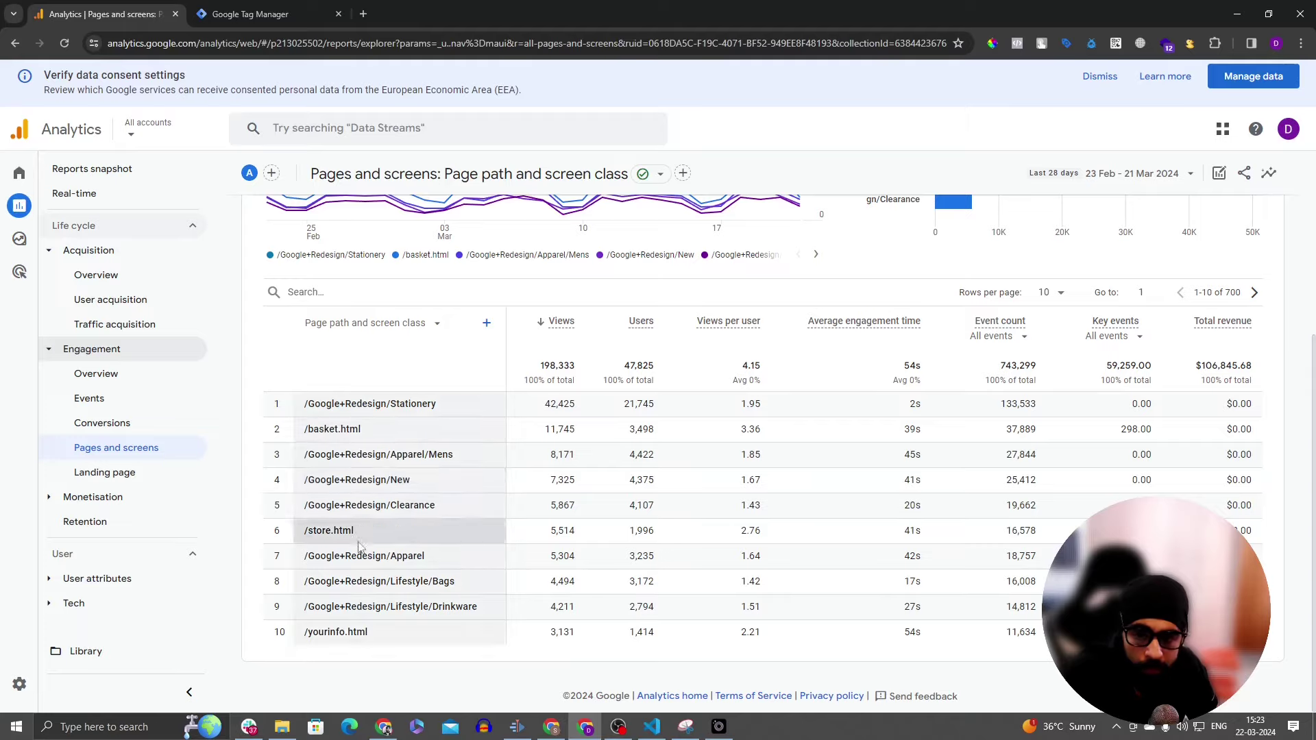
Step: Switch the Pages and screens table's primary dimension to Content group and finally to Page title and screen class, and review the rows
left_click(425, 323)
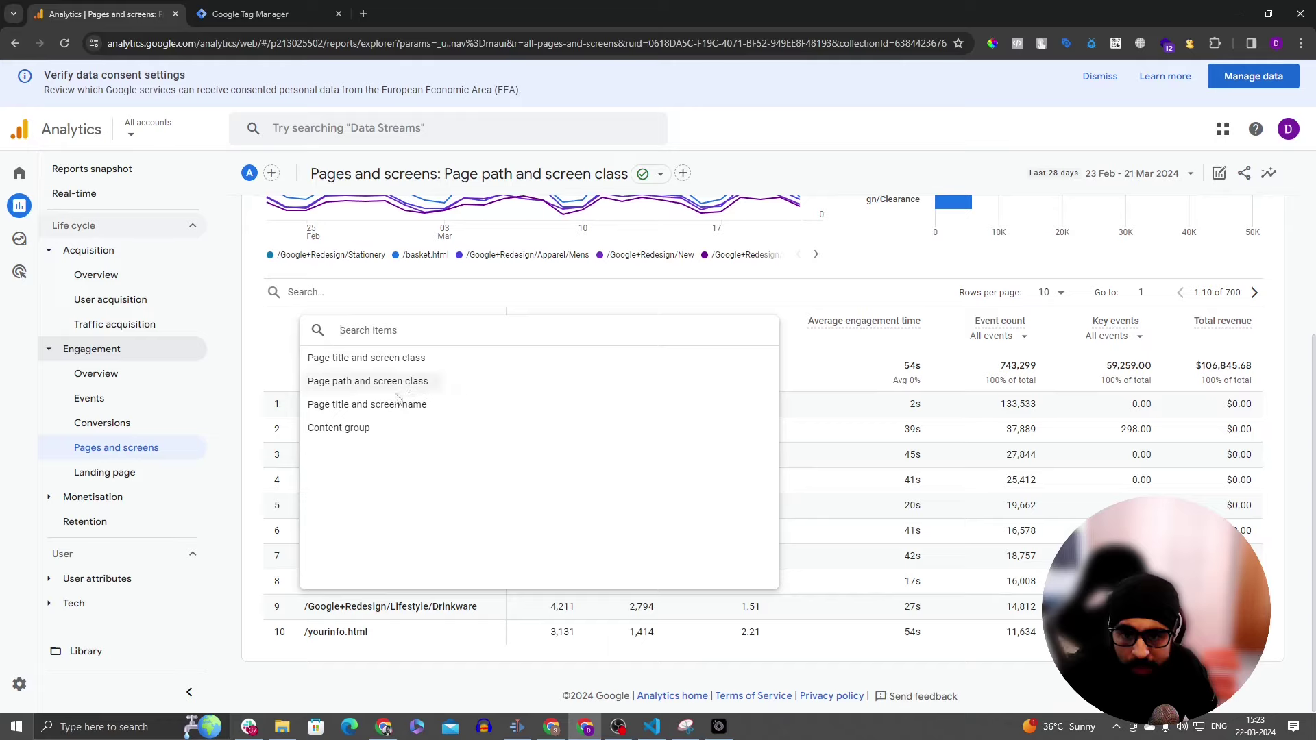
left_click(404, 438)
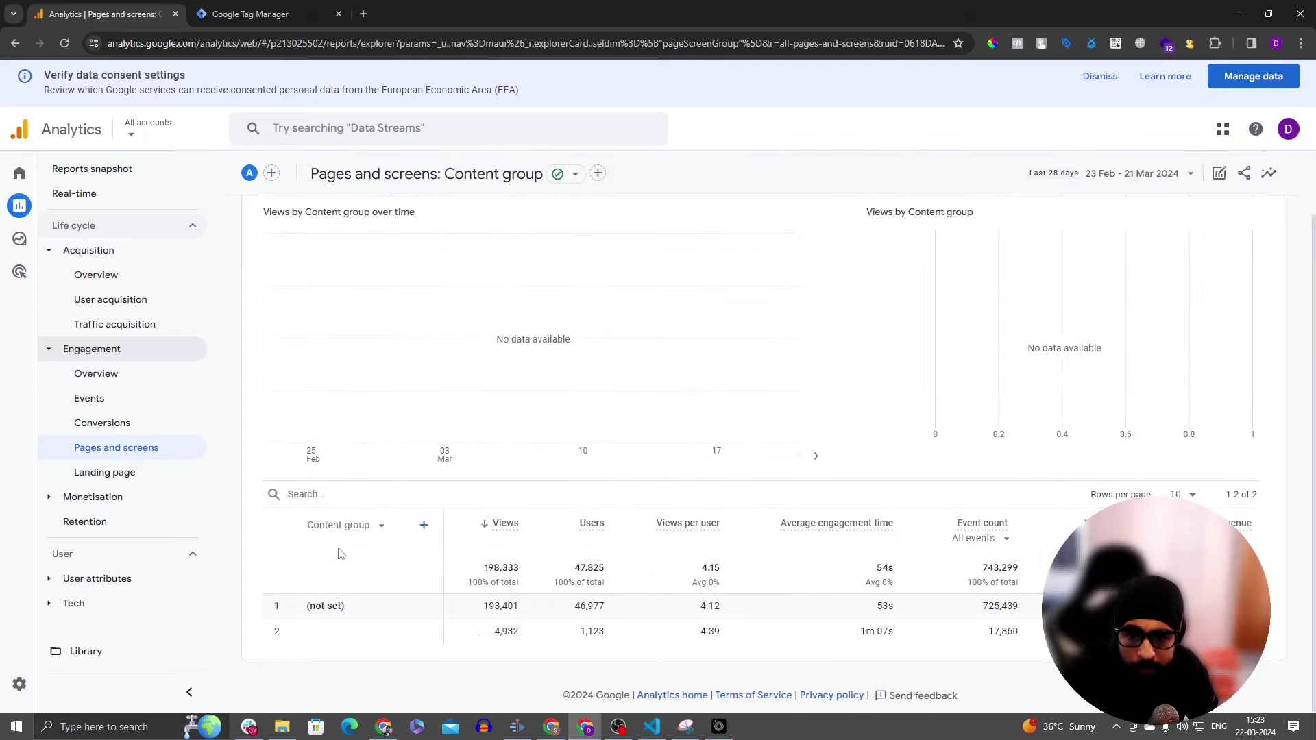
left_click(353, 526)
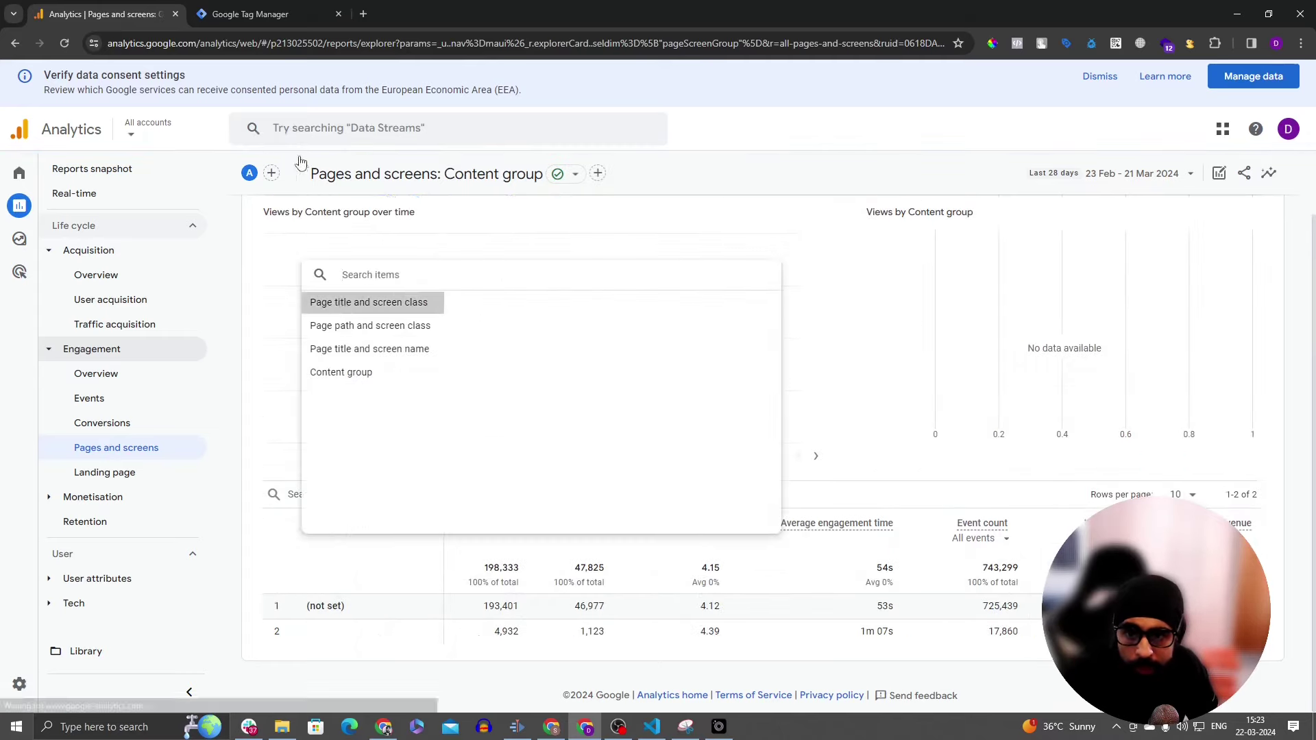
left_click(343, 302)
scroll(405, 583, "down", 3)
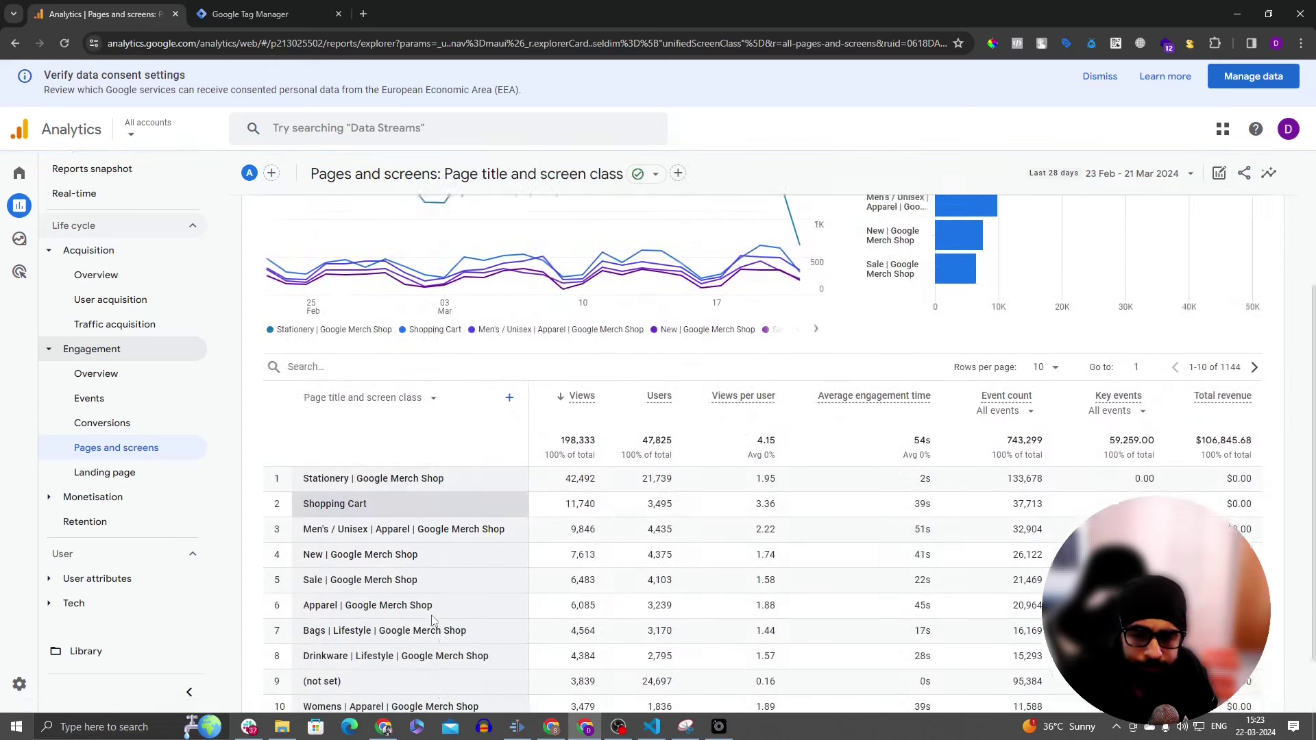
scroll(398, 549, "up", 2)
scroll(395, 545, "up", 1)
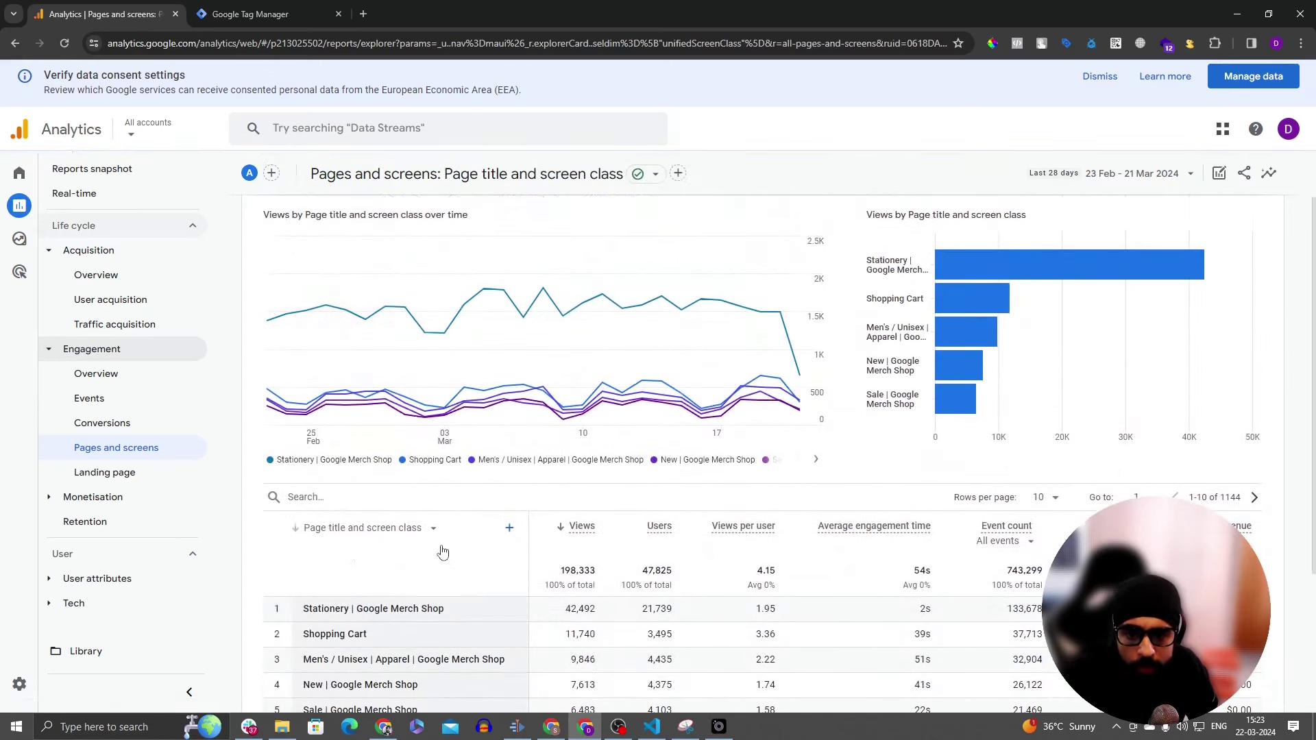
scroll(441, 550, "down", 3)
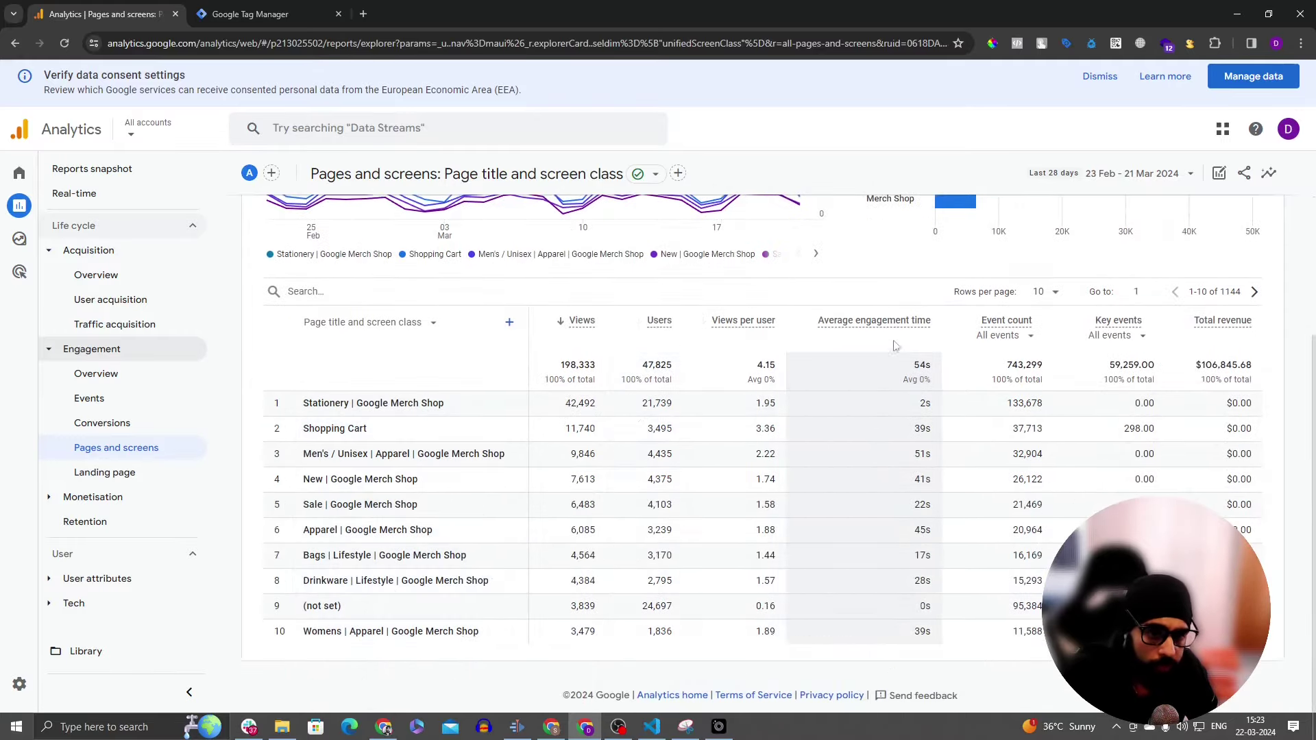
Step: Examine the event choices offered for the Key events column of the Pages and screens table without selecting one
left_click(1033, 339)
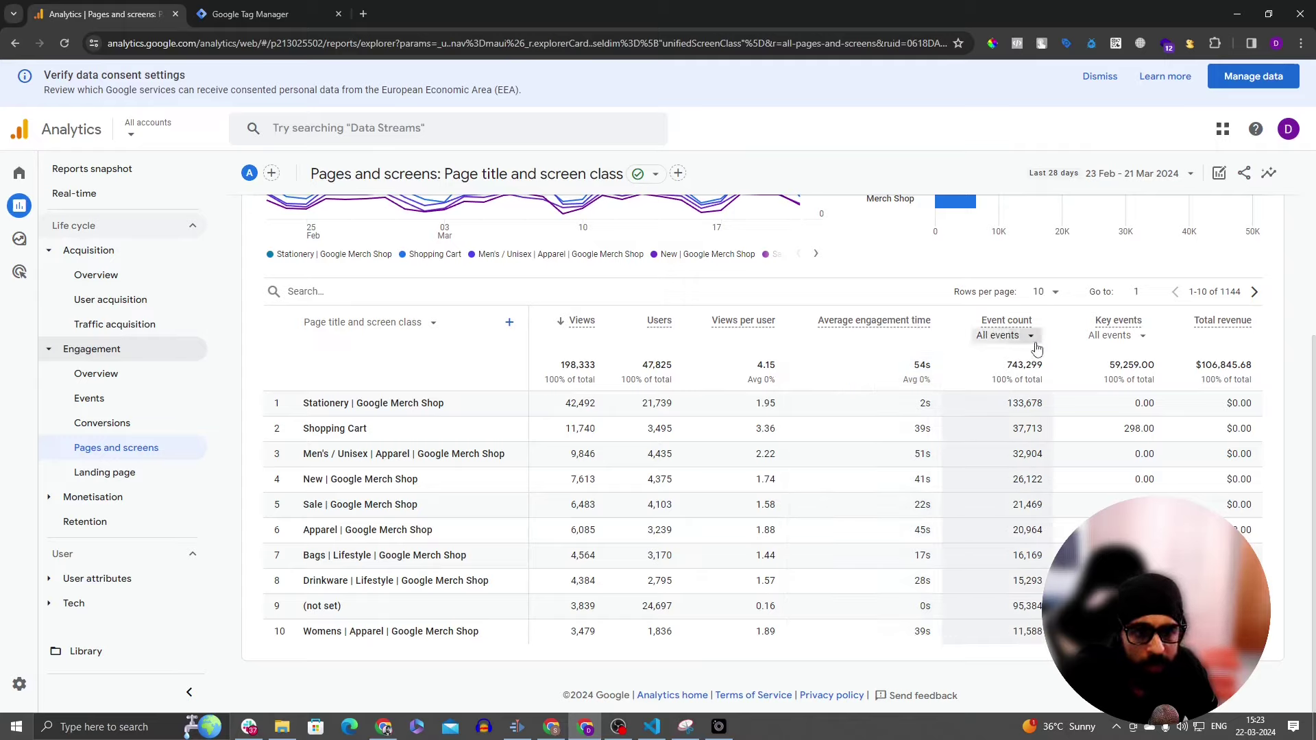
left_click(1114, 336)
left_click(1114, 336)
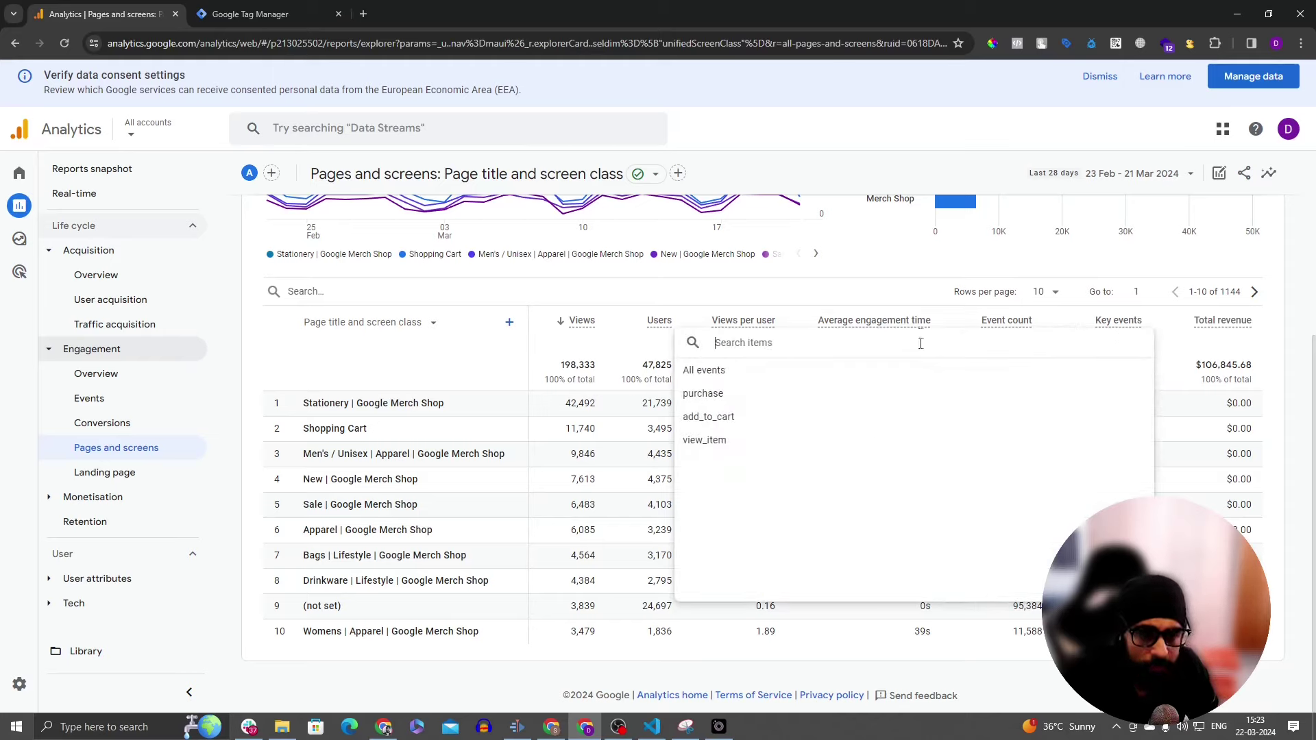
left_click(893, 303)
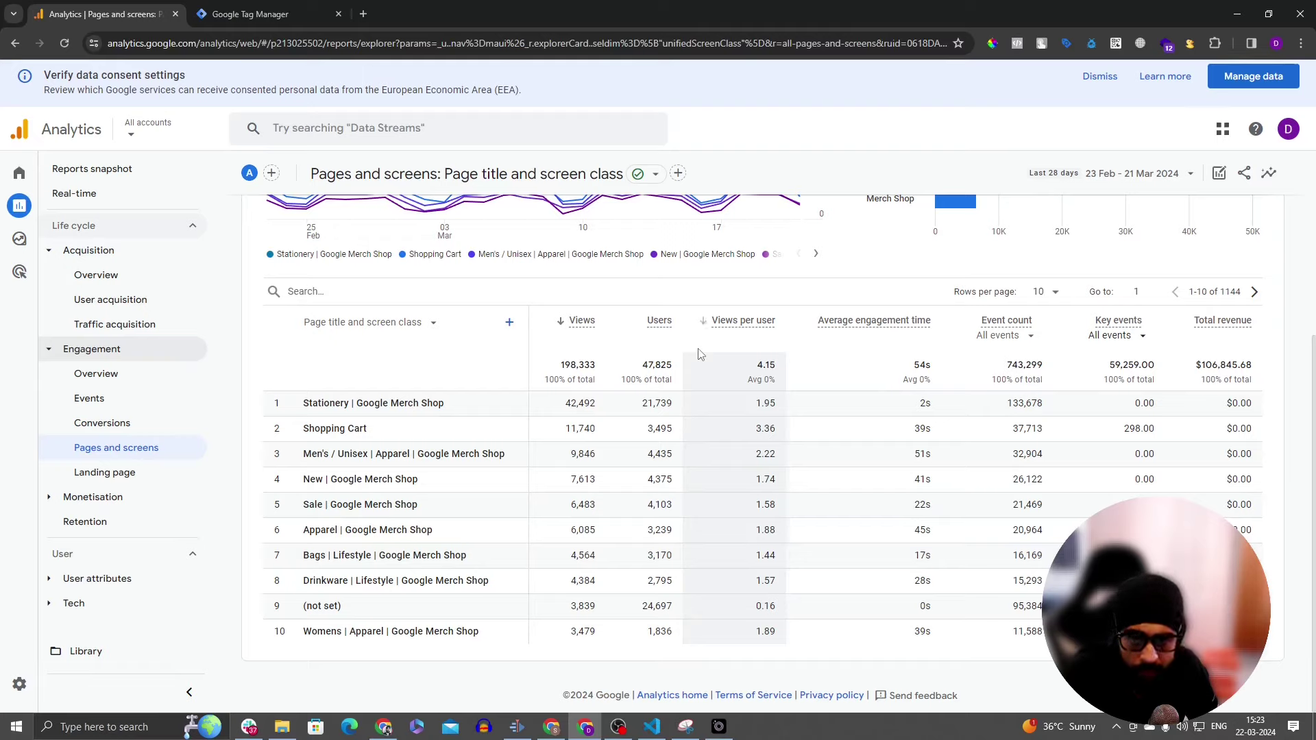
Step: Expand the Monetisation group, open the Engagement Landing page report and review its sessions, users, key events and revenue columns
left_click(162, 488)
left_click(161, 483)
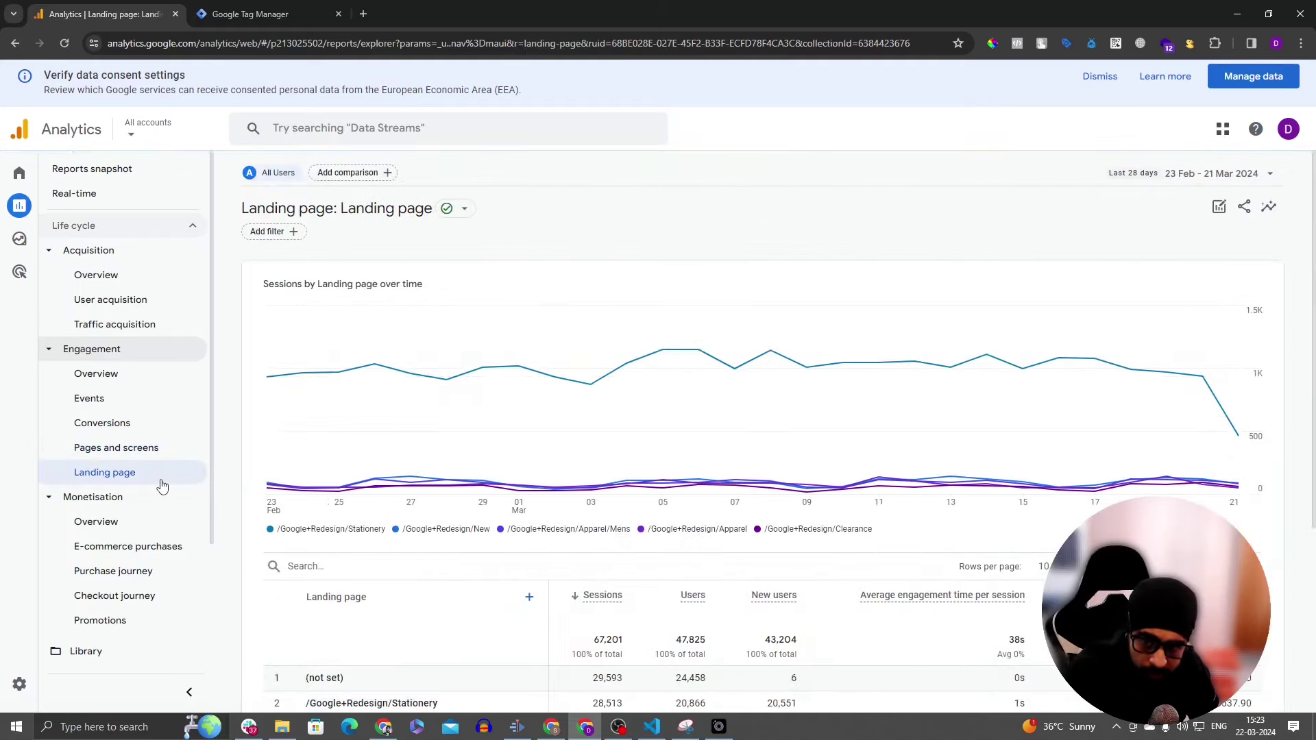
scroll(523, 450, "down", 3)
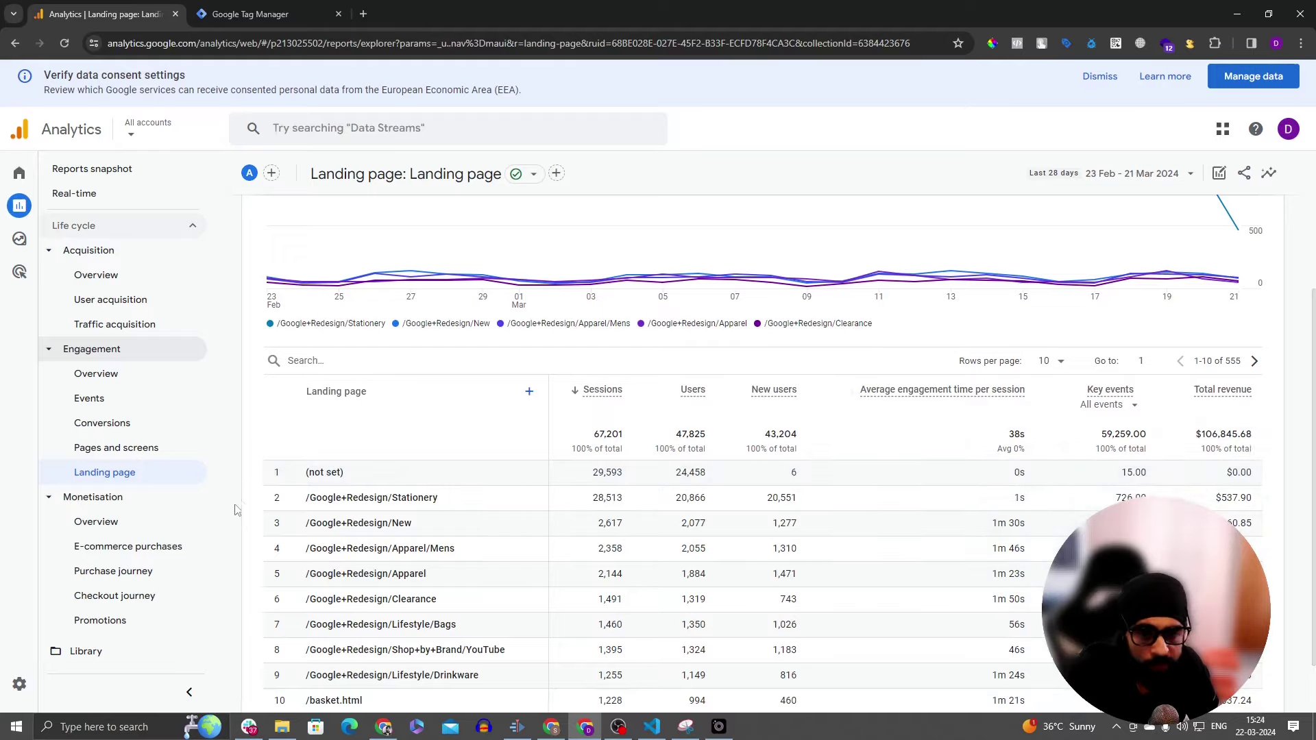
scroll(1226, 477, "down", 1)
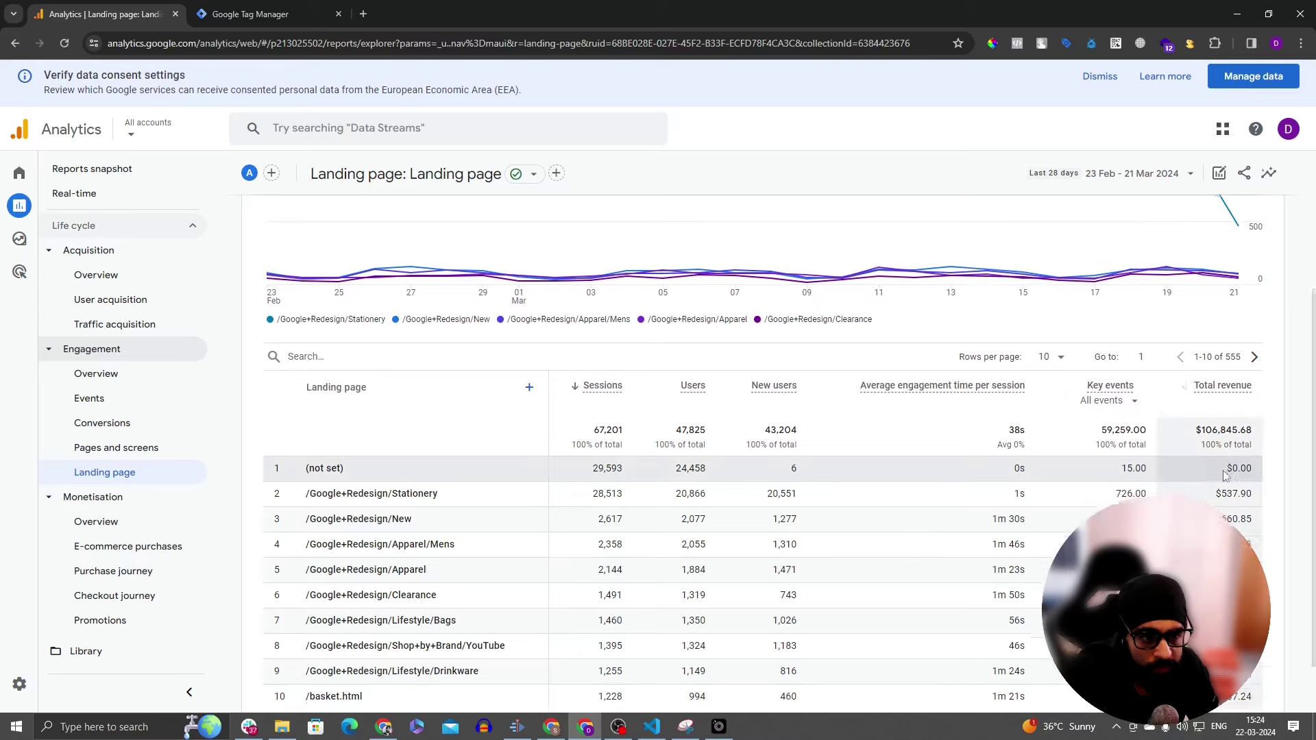
scroll(1226, 477, "down", 1)
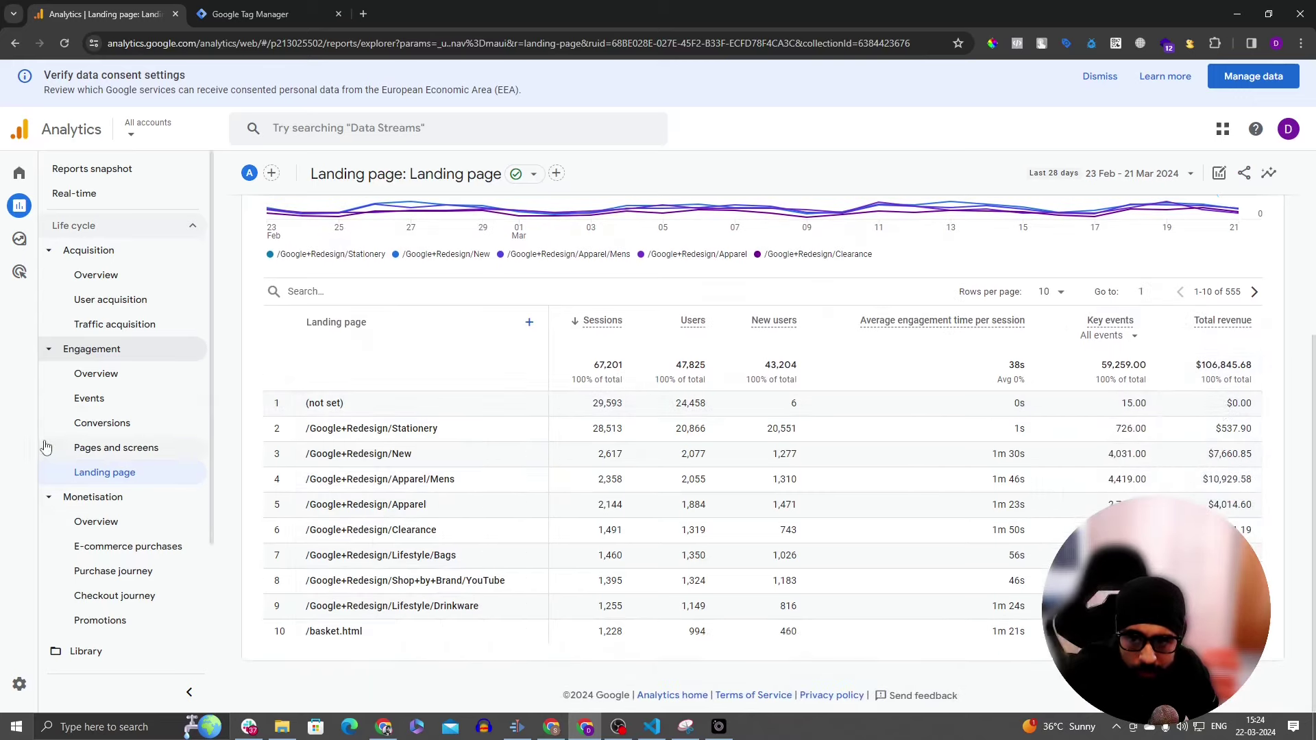
Step: Look through the Monetisation overview cards and open the E-commerce purchases report to review its item table
left_click(146, 523)
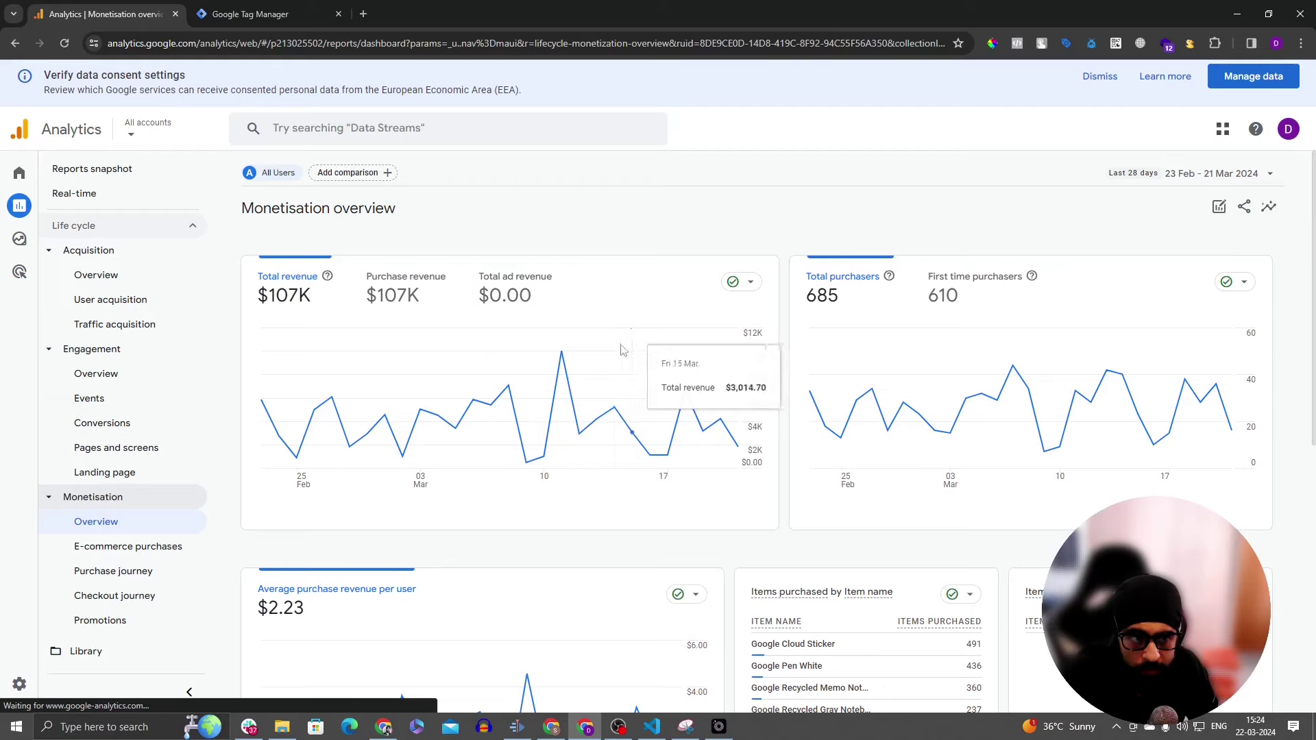
scroll(630, 341, "down", 7)
left_click(97, 549)
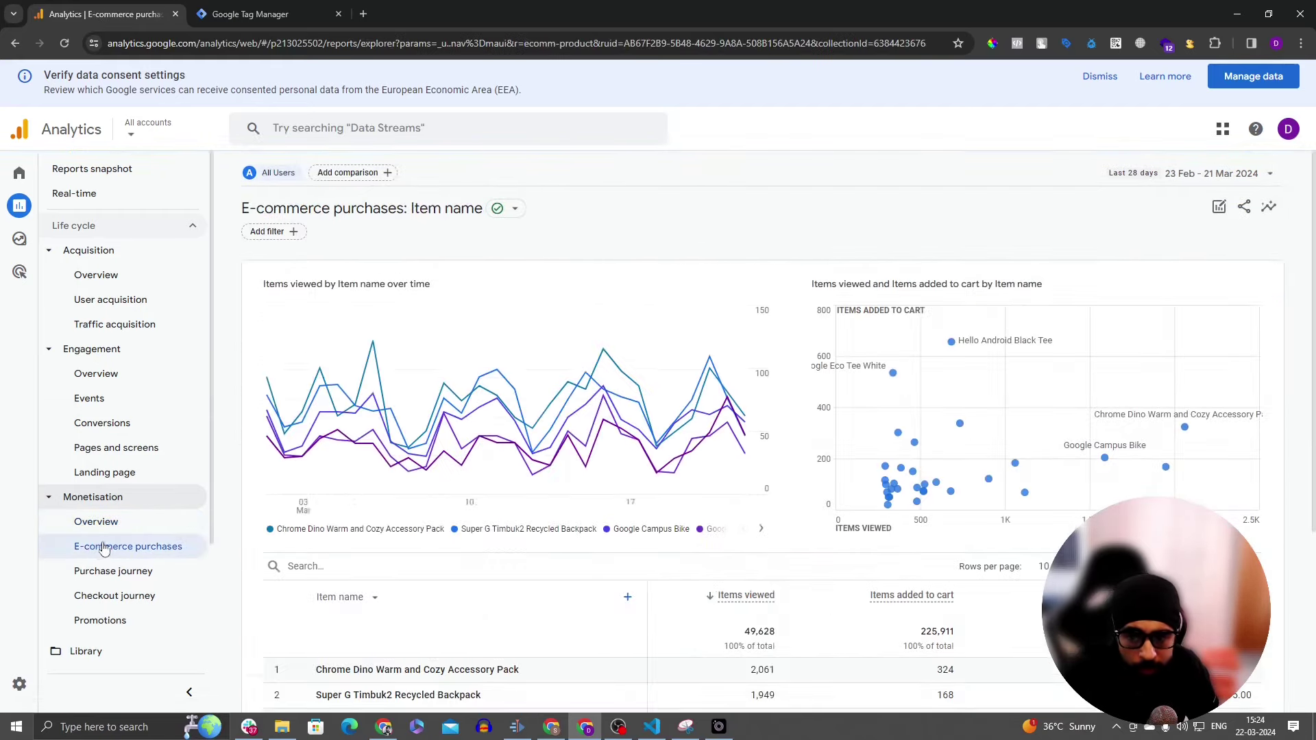
scroll(576, 411, "down", 3)
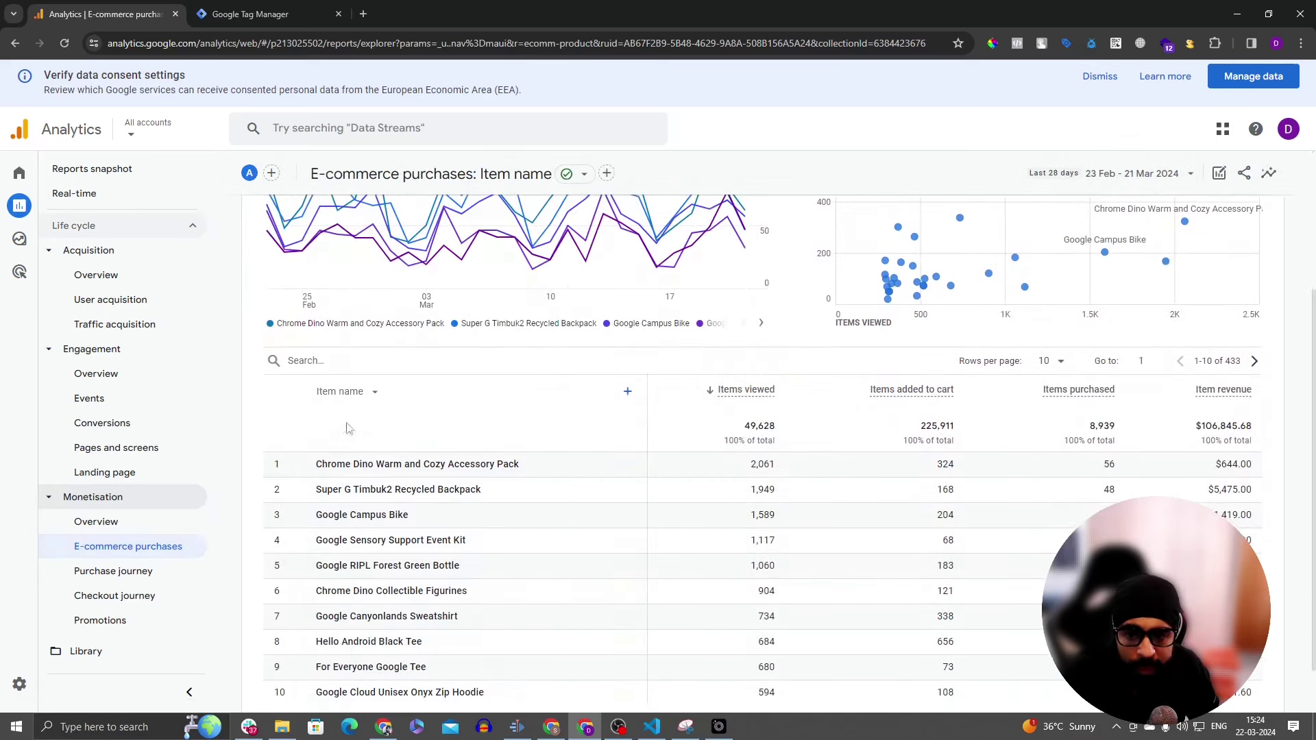
Step: Examine the alternative item dimensions without changing Item name, and review the items viewed, added to cart, purchased and revenue columns
left_click(356, 396)
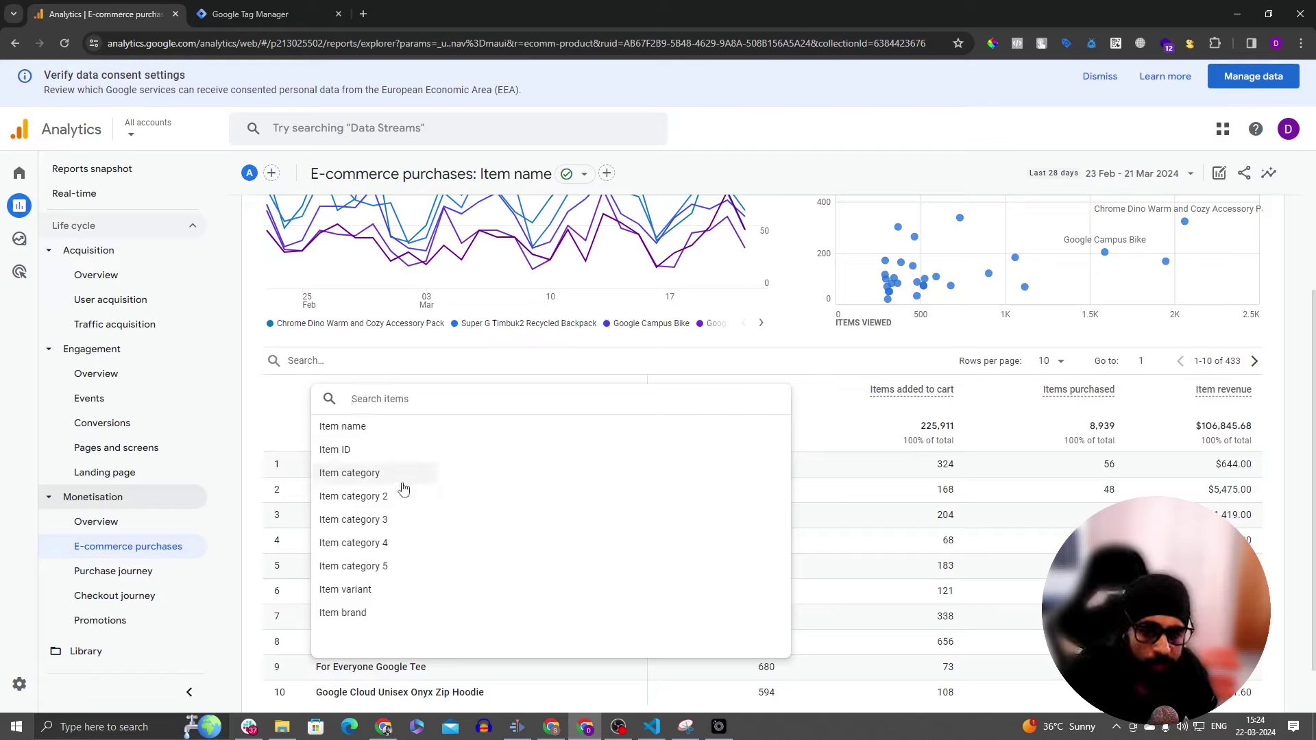
left_click(292, 402)
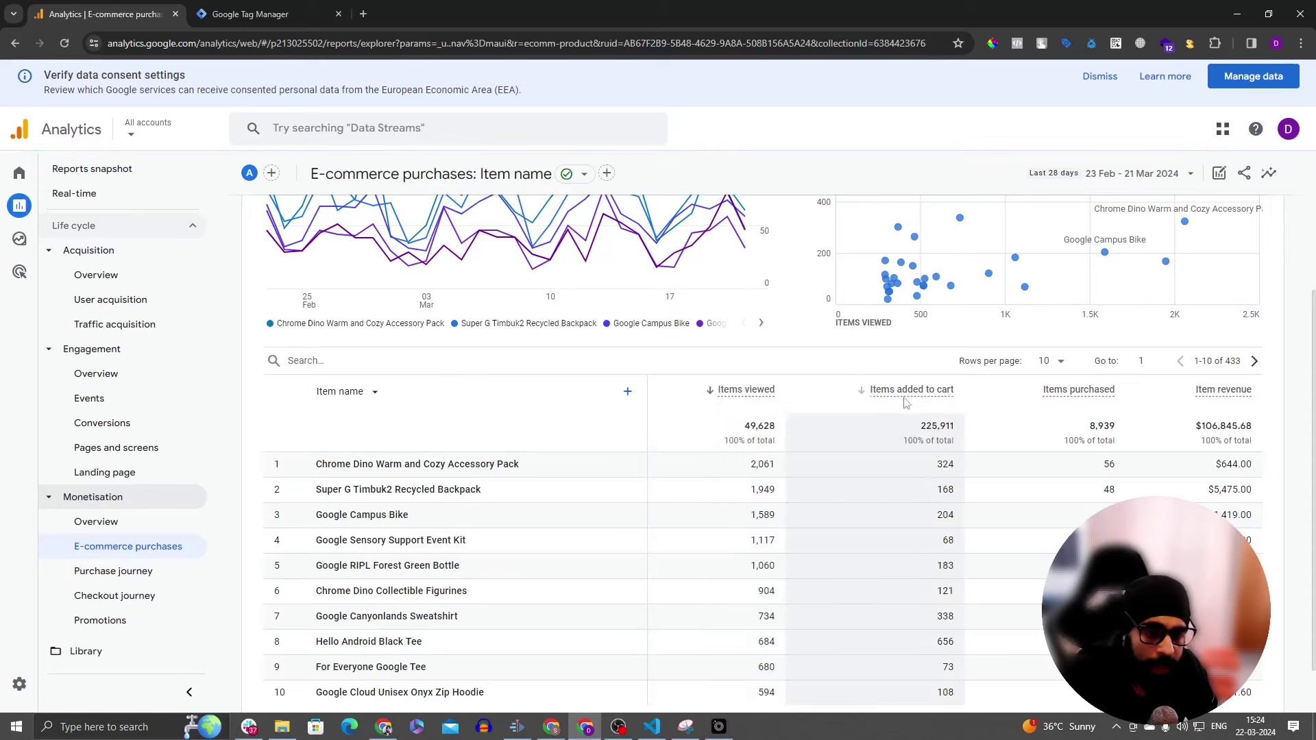
scroll(1097, 419, "down", 1)
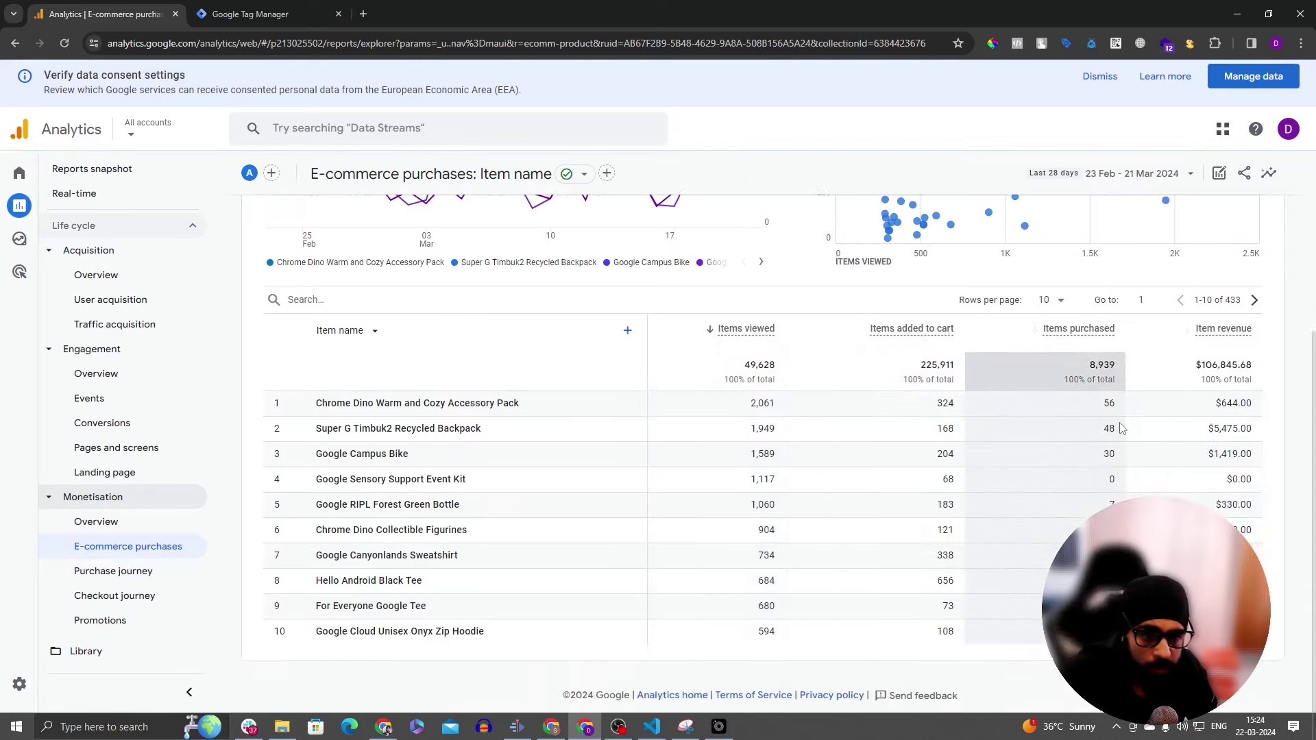
scroll(1049, 445, "up", 3)
scroll(1041, 453, "down", 2)
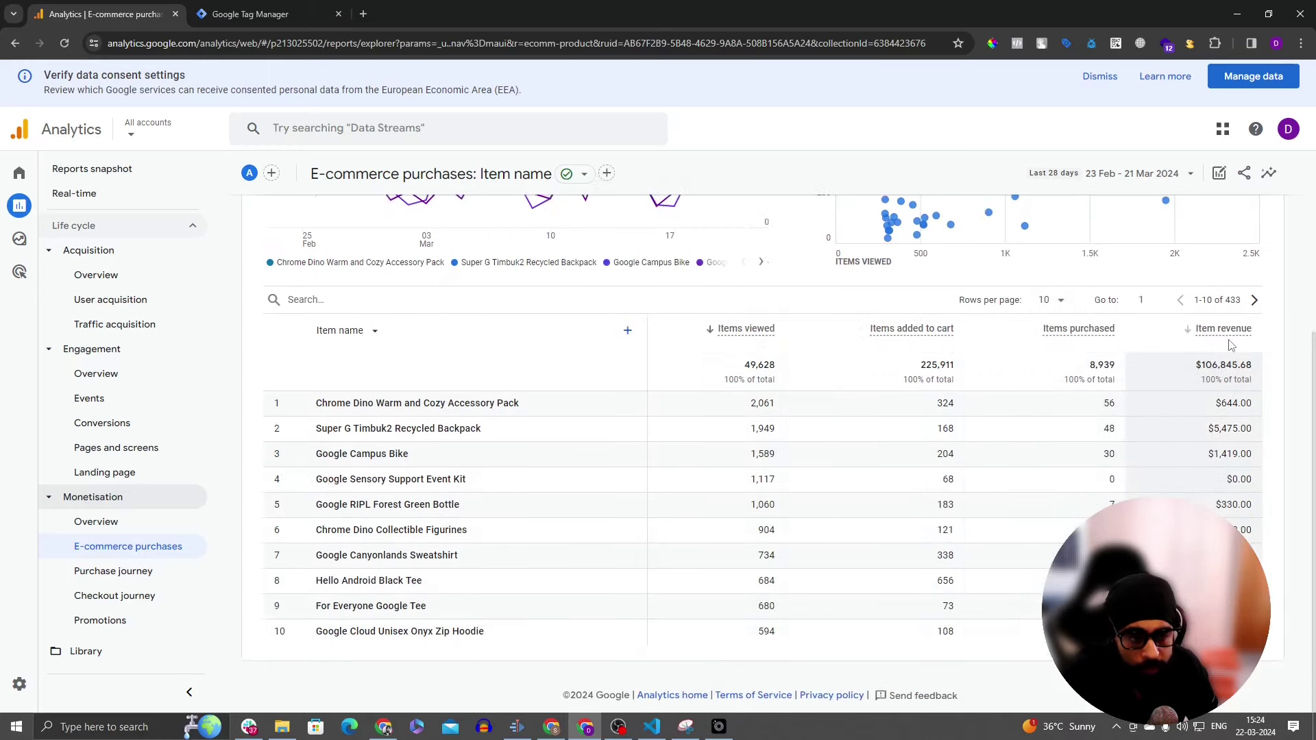
mouse_move(1232, 336)
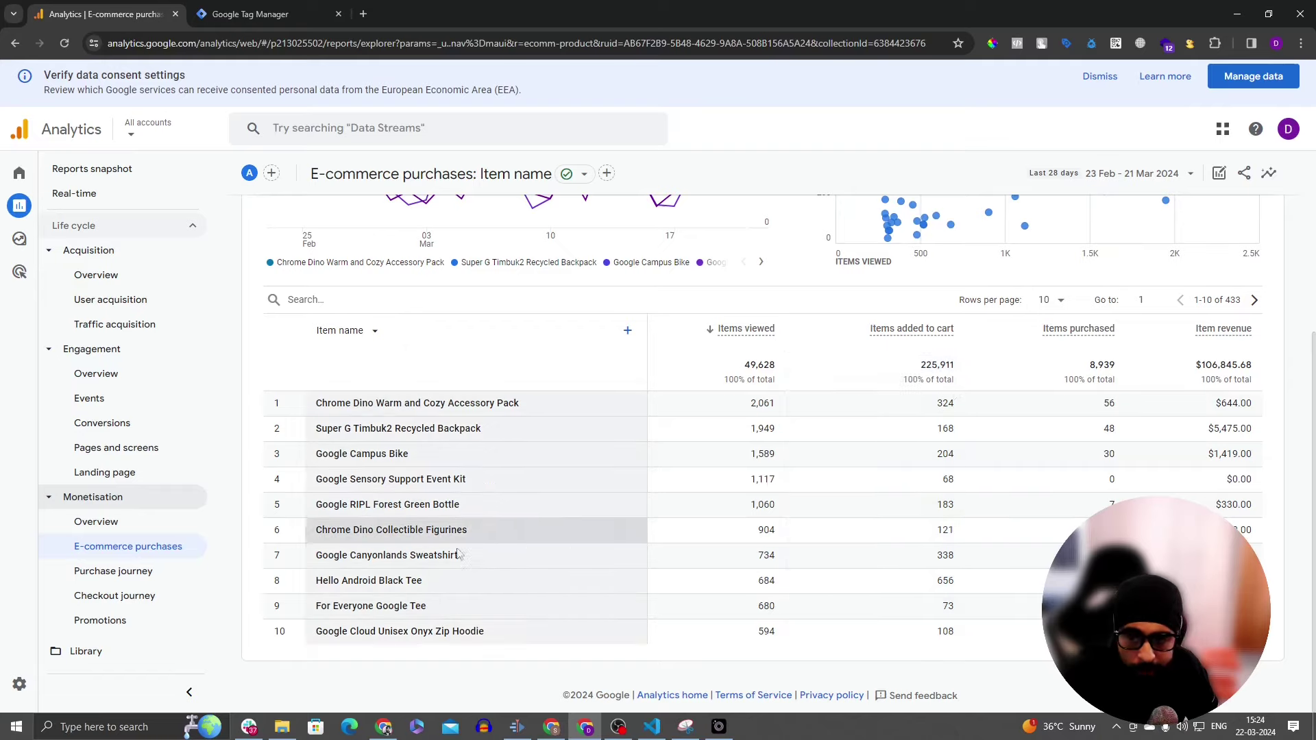
Step: Open the Purchase journey report and inspect the event definitions behind its five funnel steps, returning to the funnel
left_click(206, 584)
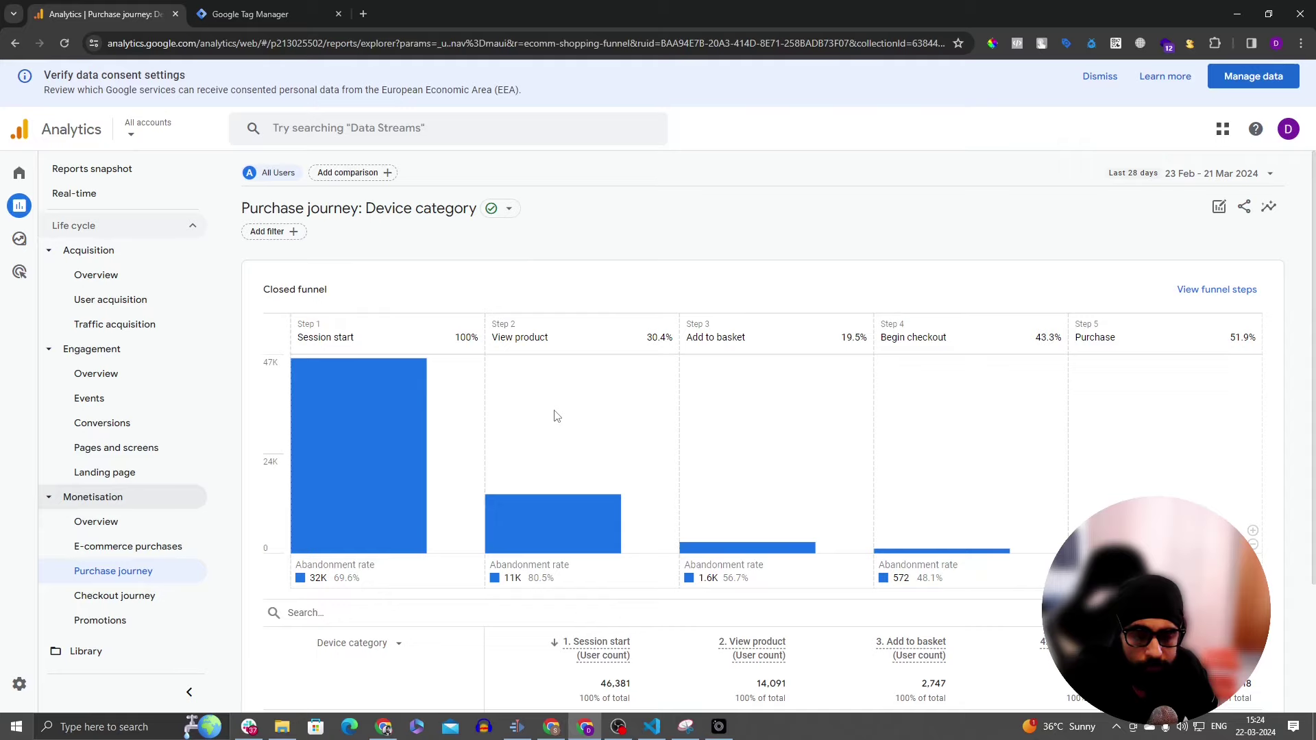
scroll(737, 449, "down", 1)
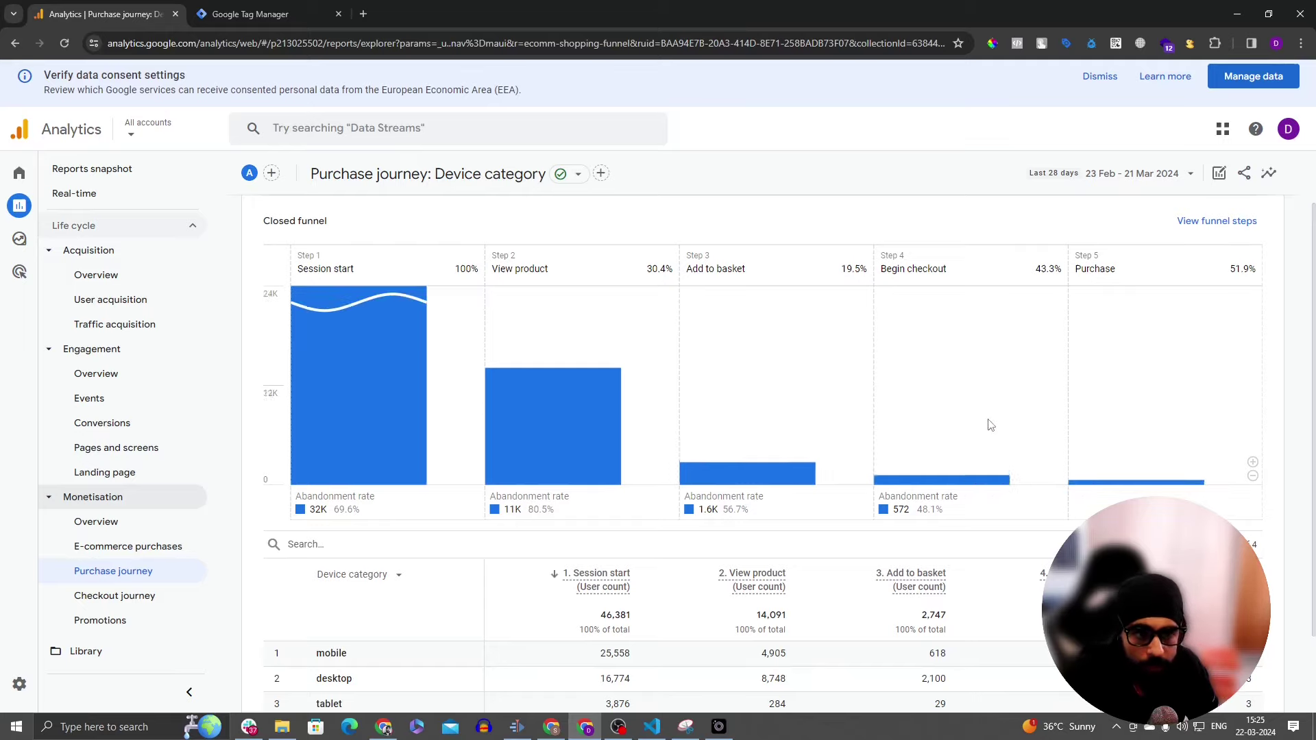
left_click(1217, 221)
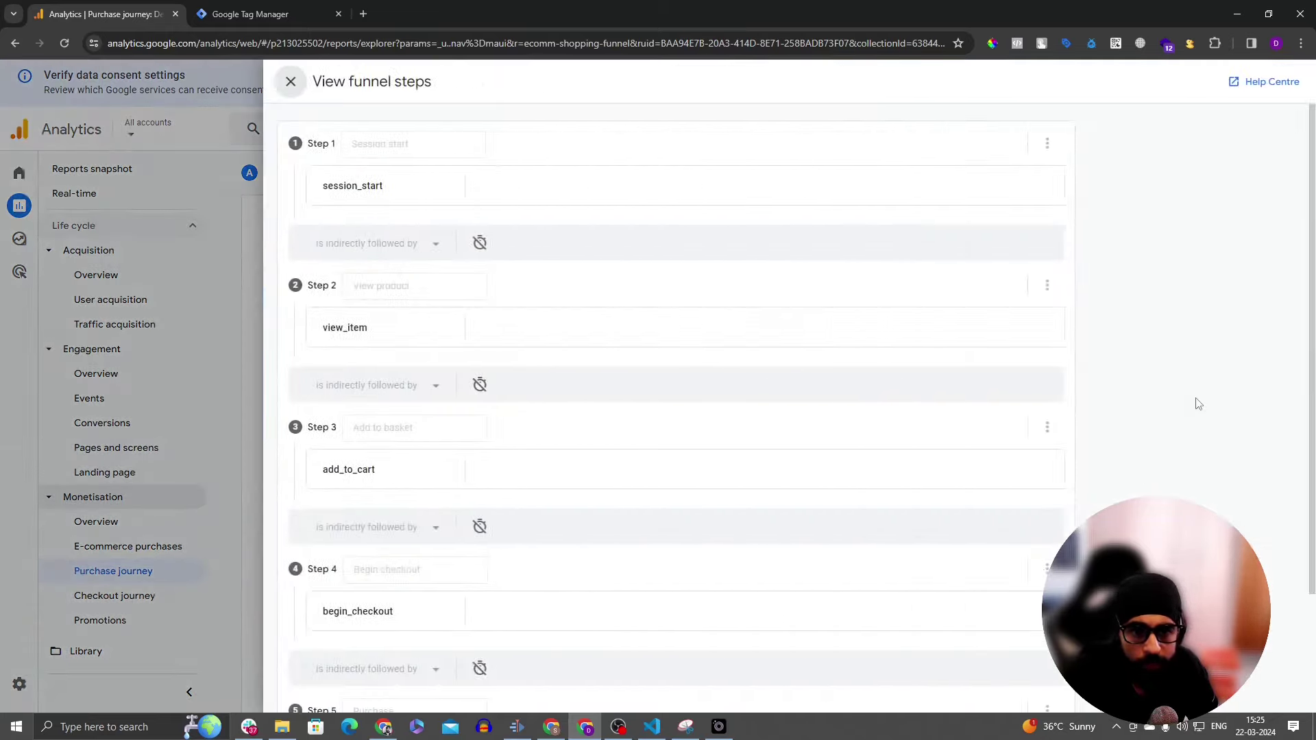
scroll(441, 350, "down", 2)
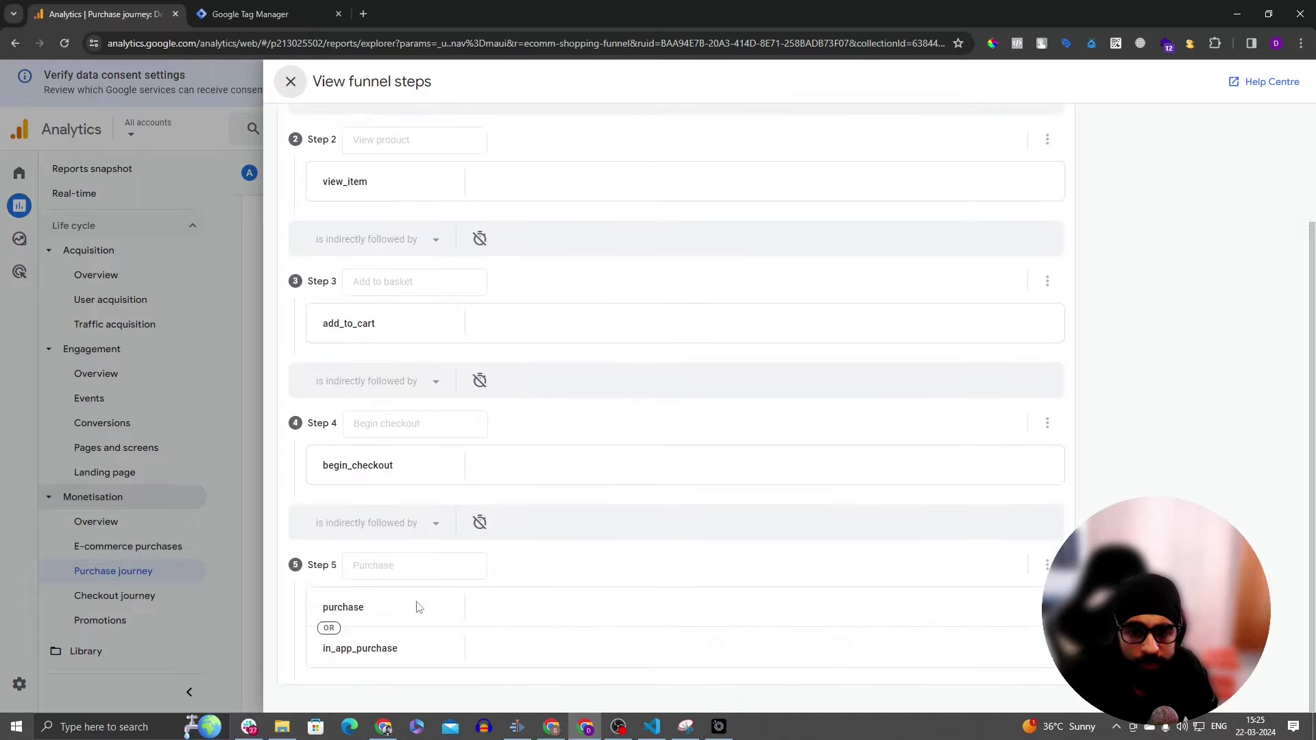
scroll(432, 597, "up", 2)
left_click(290, 82)
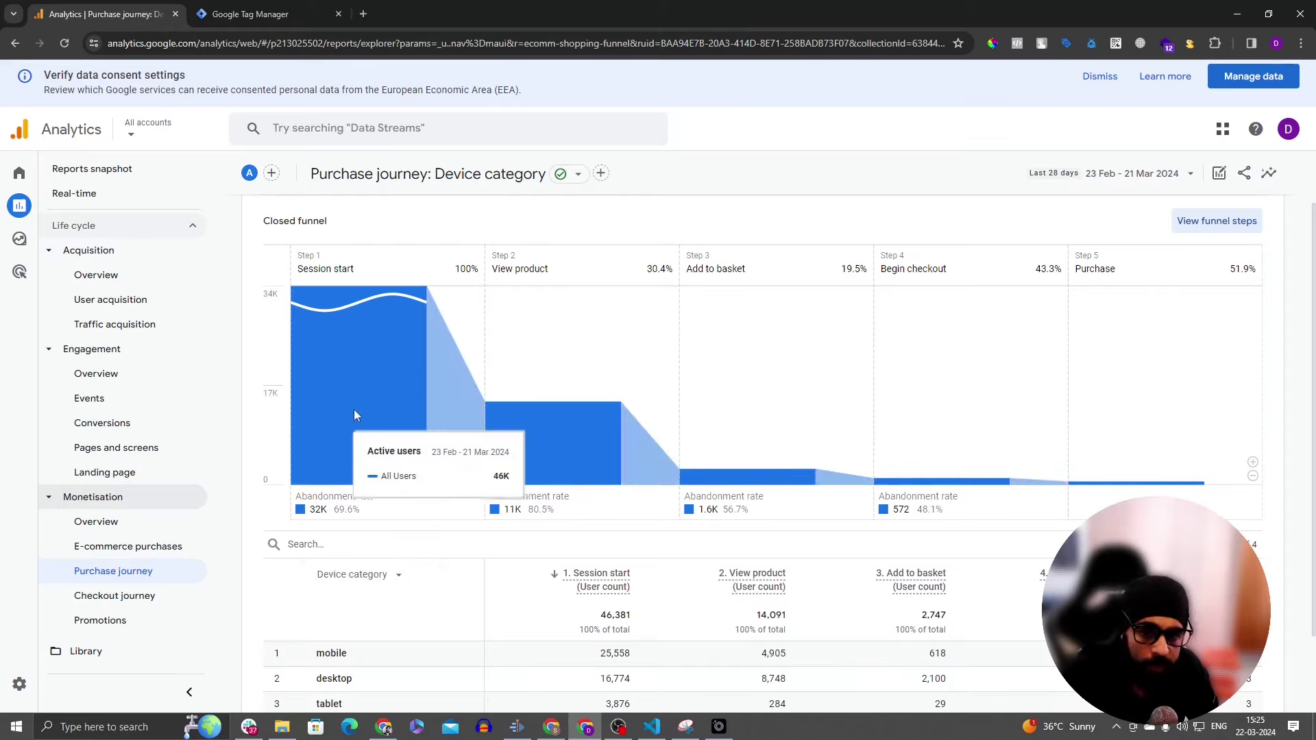
Step: Examine the Purchase journey table's alternative dimensions without changing Device category, and return to the closed funnel chart
scroll(432, 617, "down", 2)
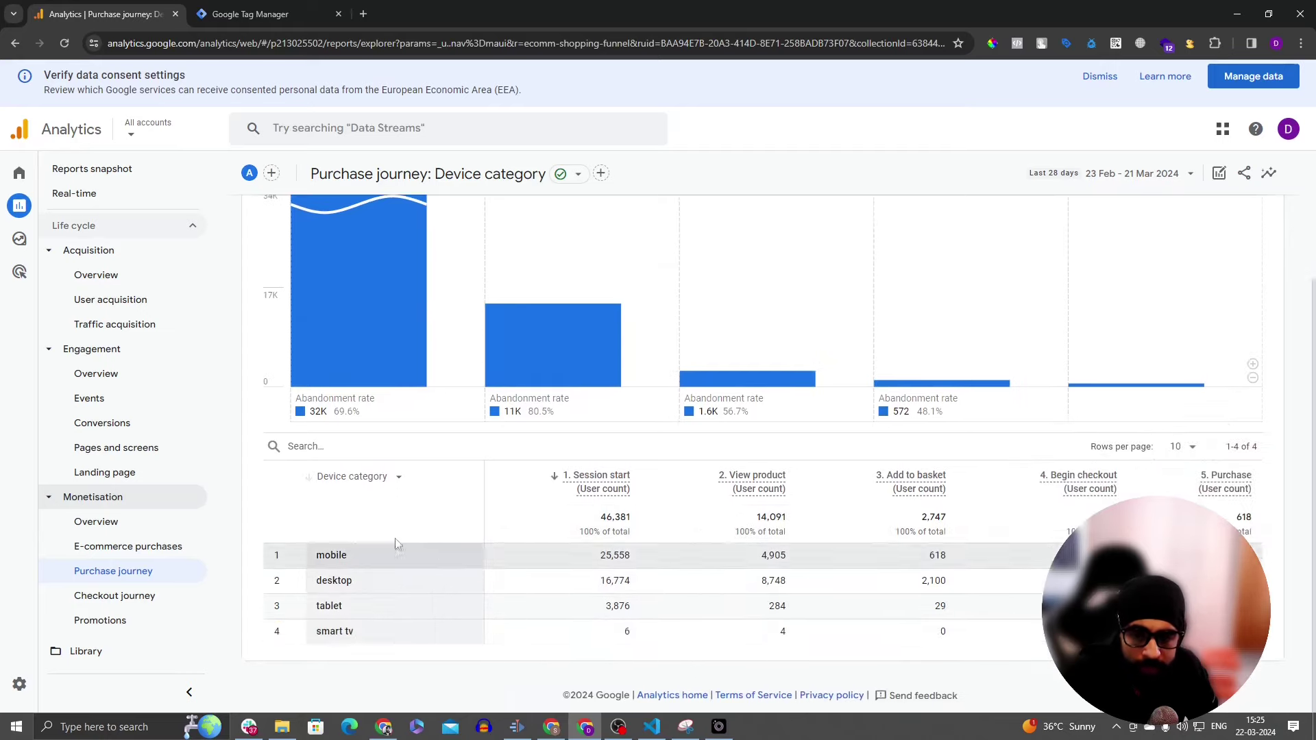
left_click(396, 477)
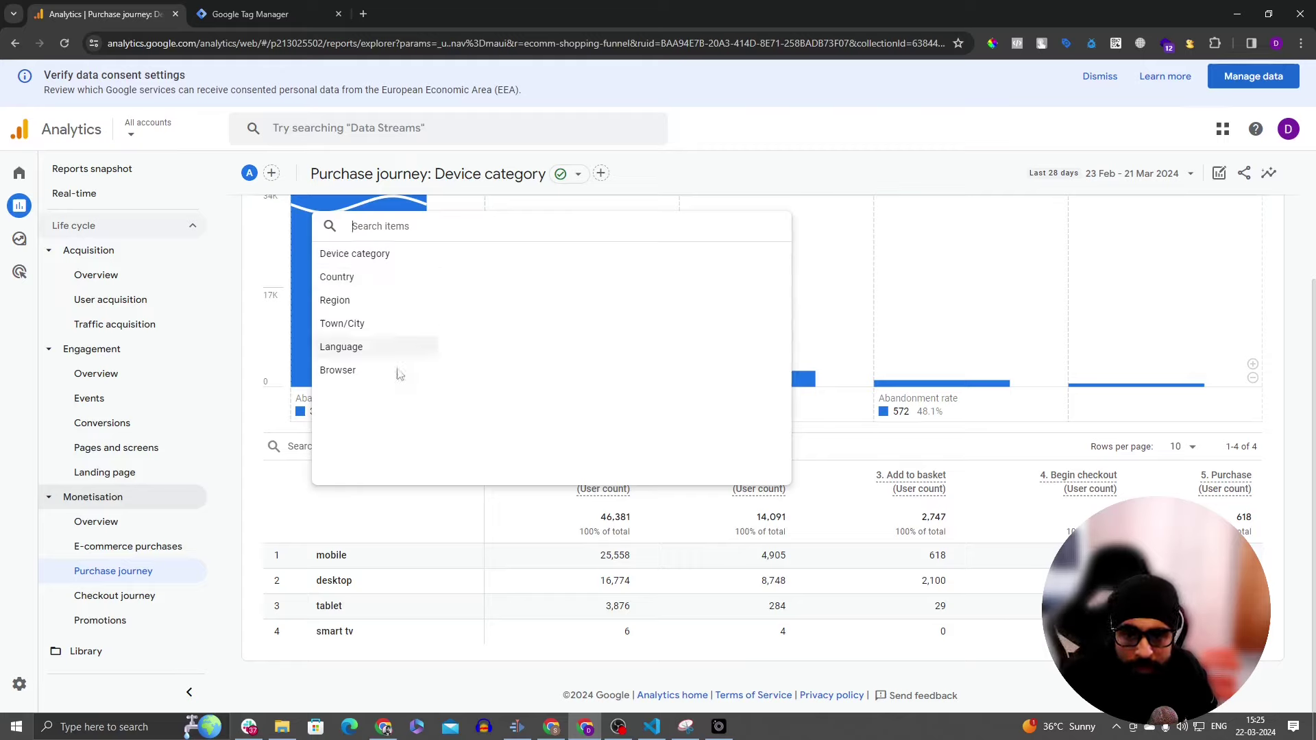
left_click(425, 525)
scroll(453, 516, "up", 3)
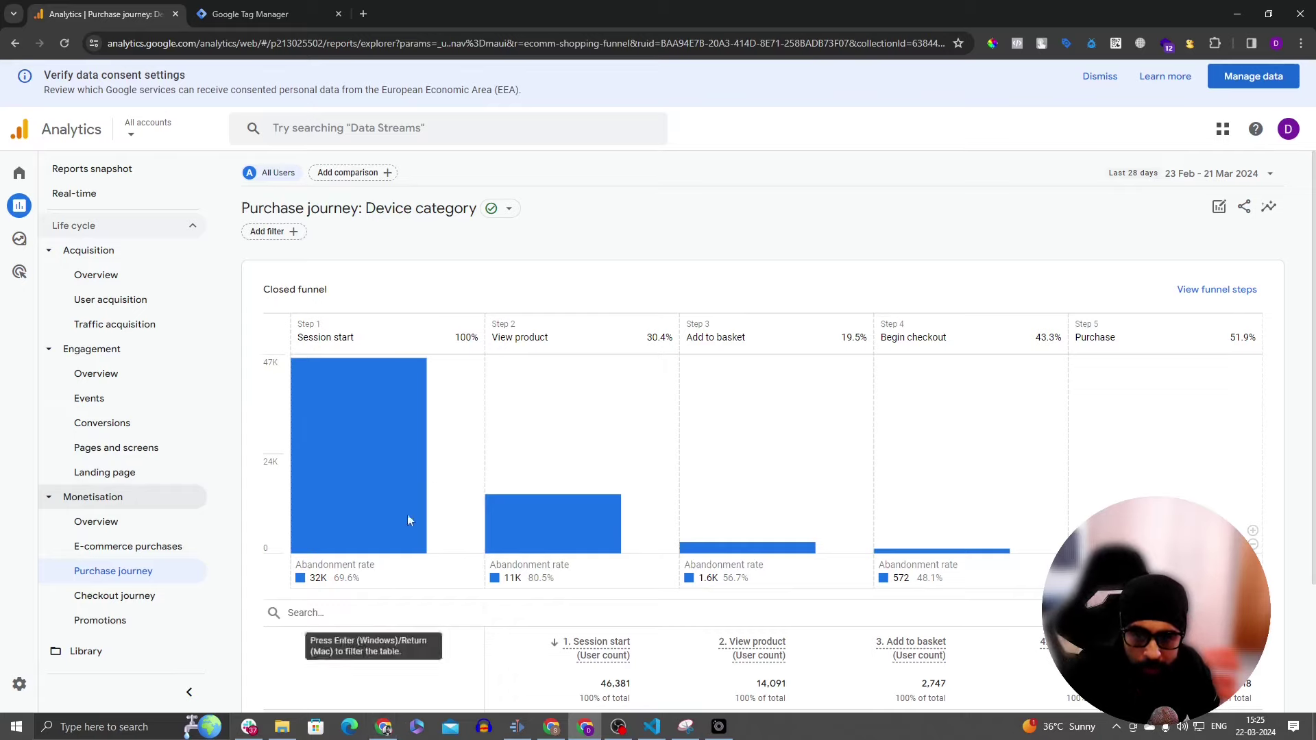
mouse_move(549, 526)
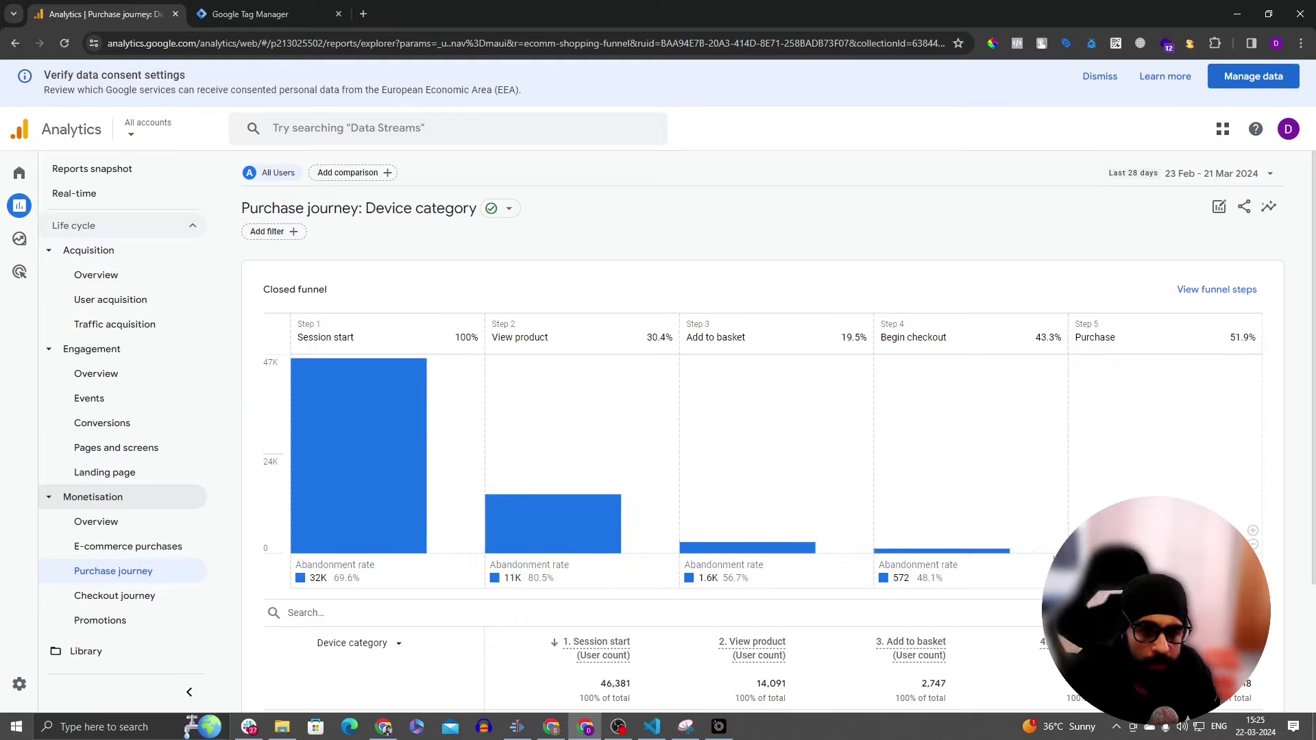
Step: Open the Checkout journey report and review its closed funnel steps and the device category table beneath
mouse_move(521, 499)
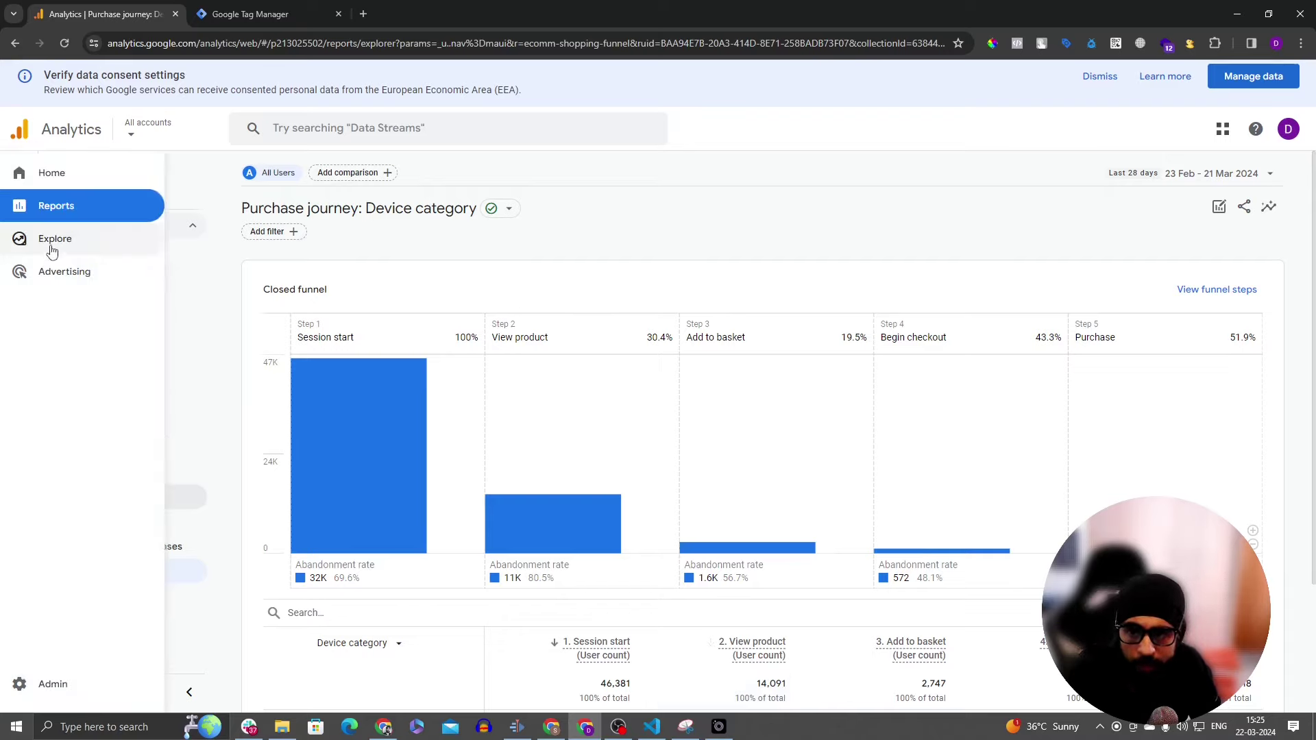
mouse_move(328, 364)
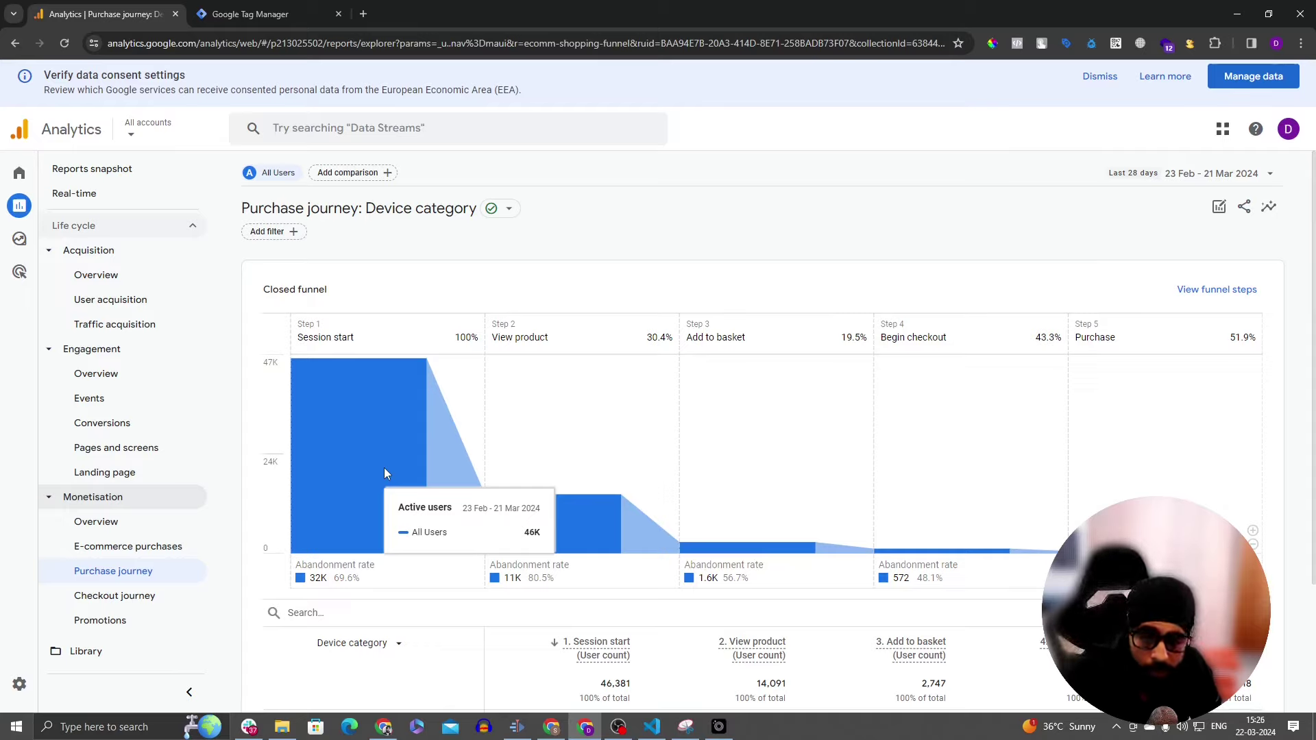
left_click(197, 602)
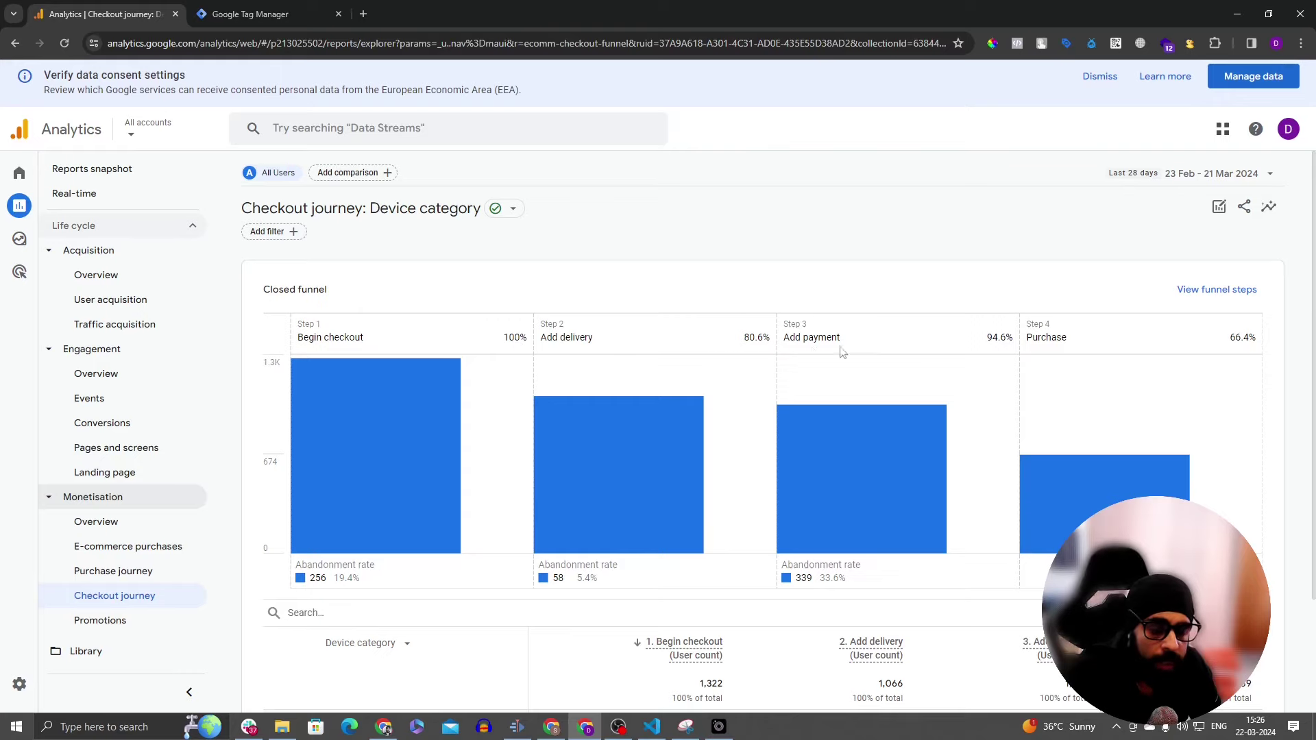
scroll(994, 480, "down", 2)
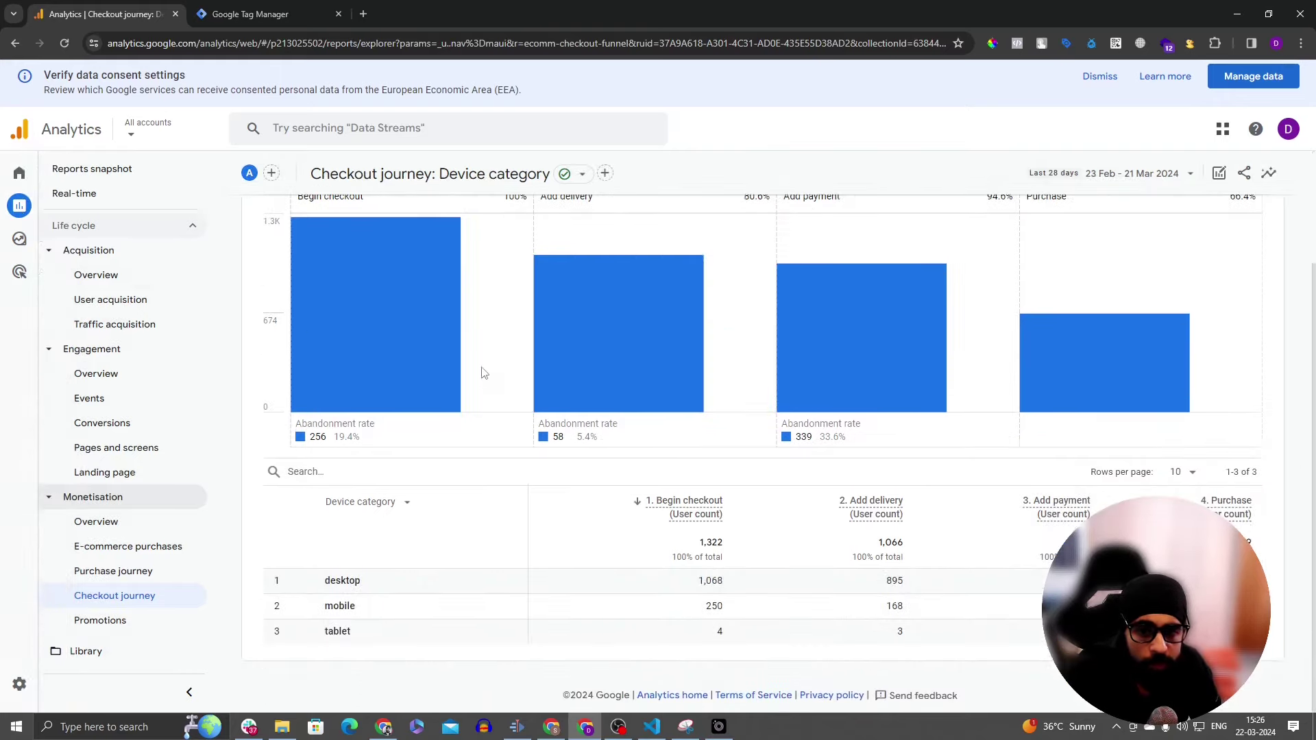
scroll(482, 372, "up", 2)
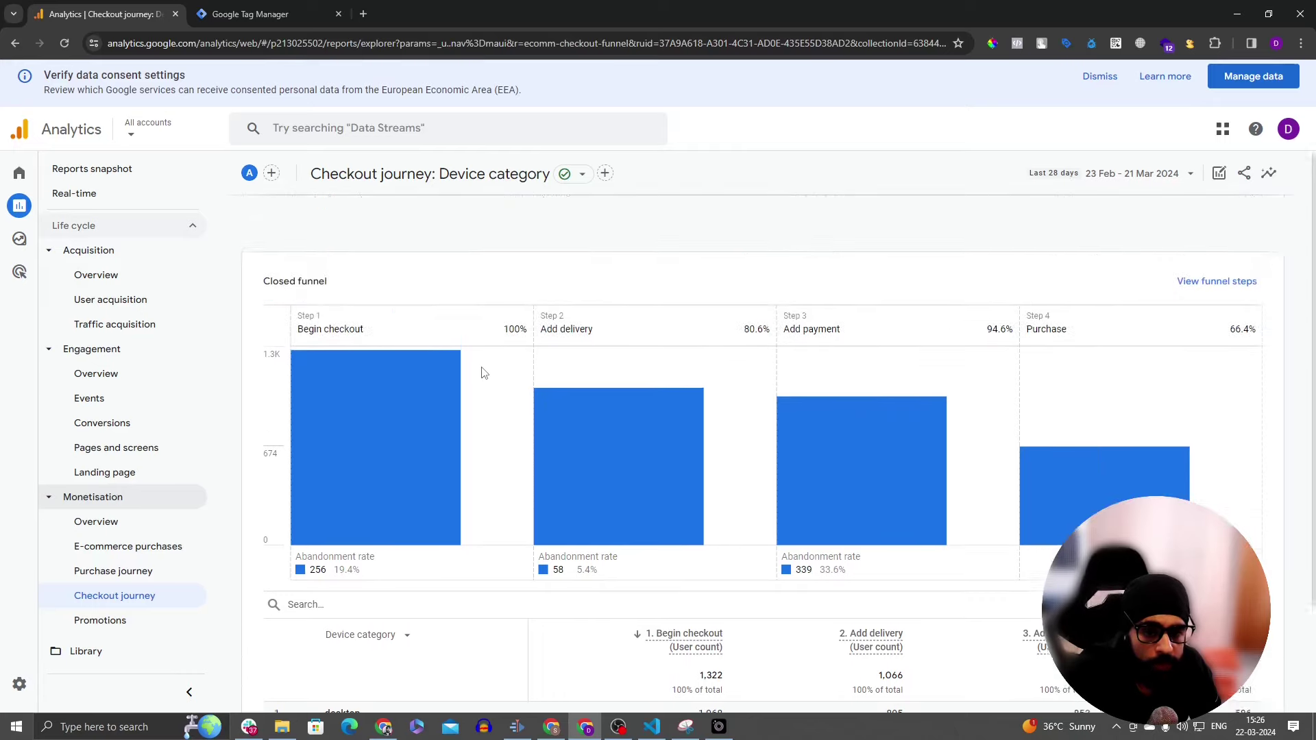
scroll(842, 508, "down", 2)
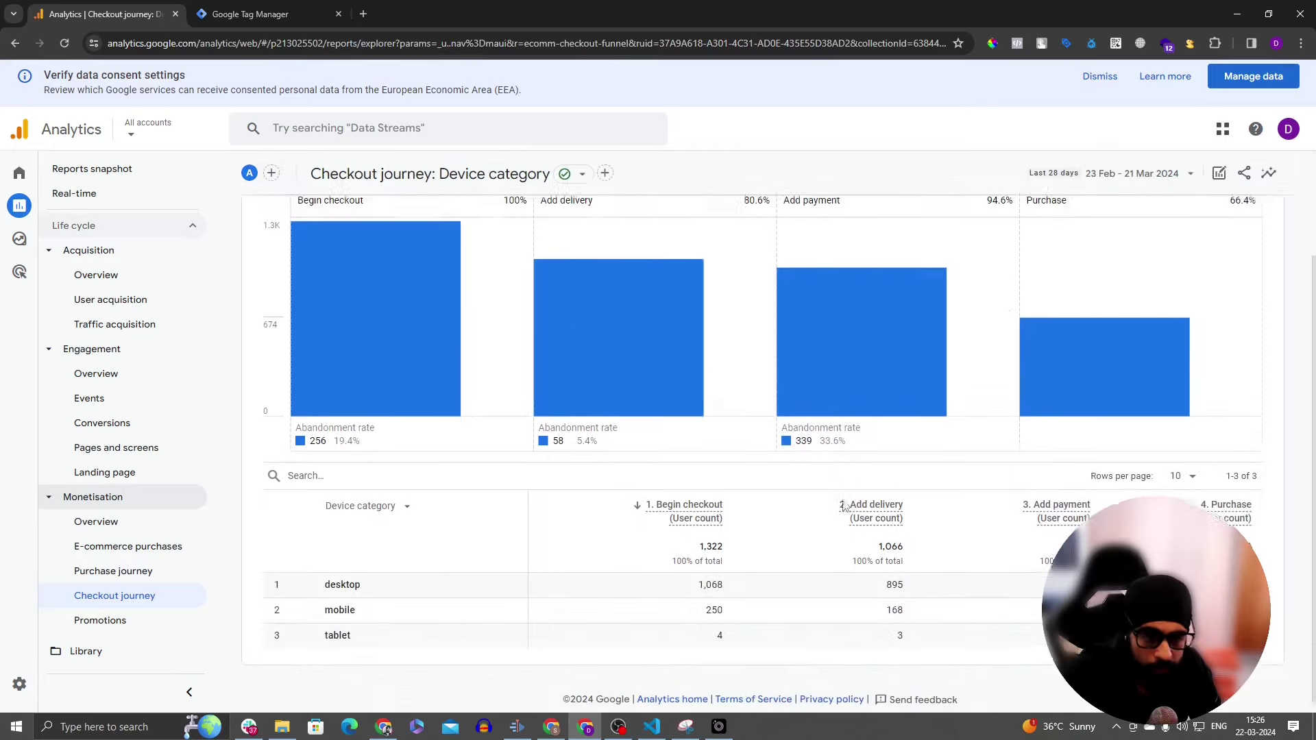
Step: Open the Promotions report and review its item promotion table, including the definition of items viewed in promotion
left_click(170, 627)
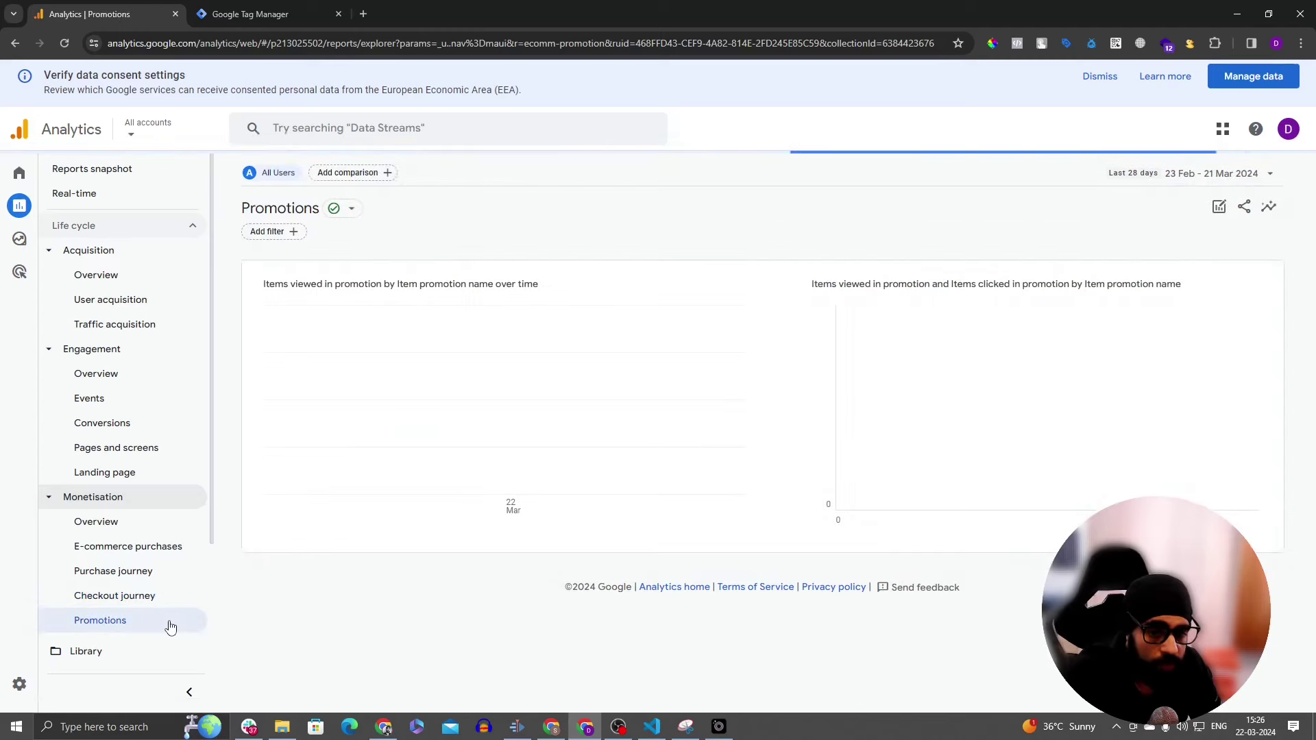
scroll(182, 625, "down", 1)
scroll(182, 626, "down", 1)
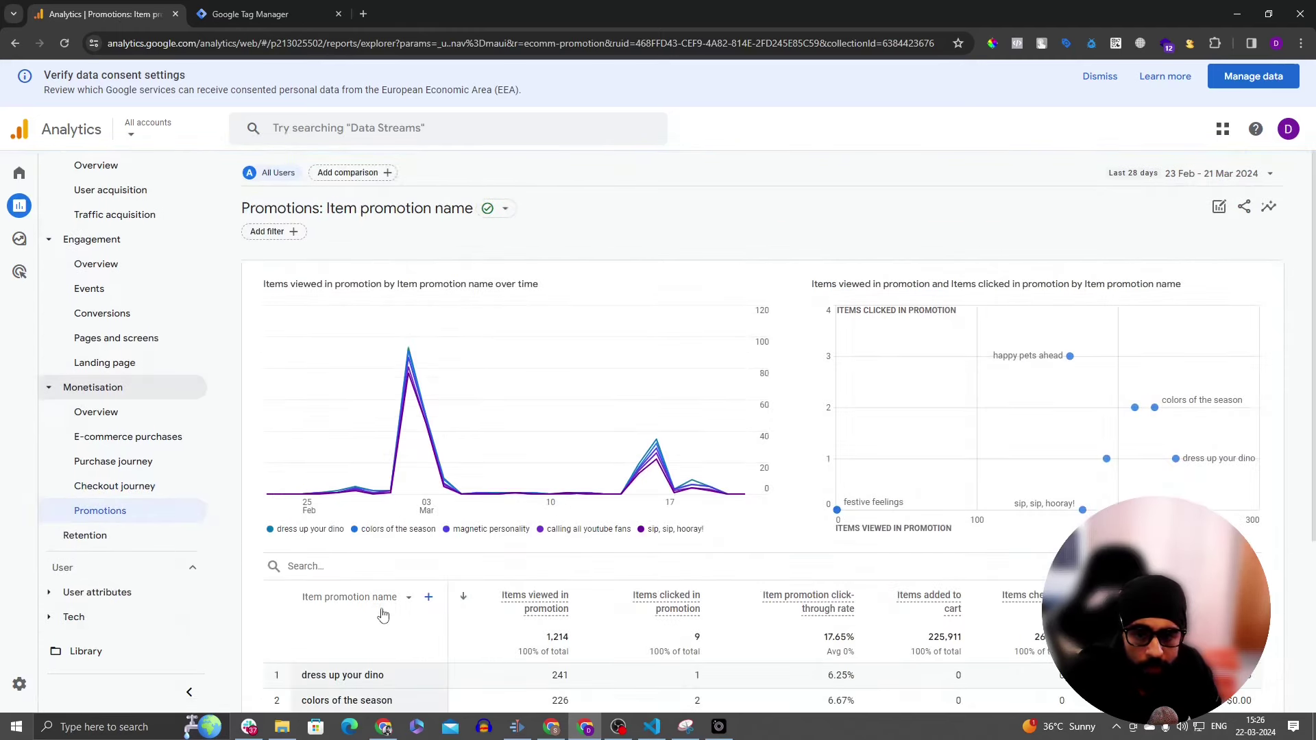
scroll(603, 397, "down", 3)
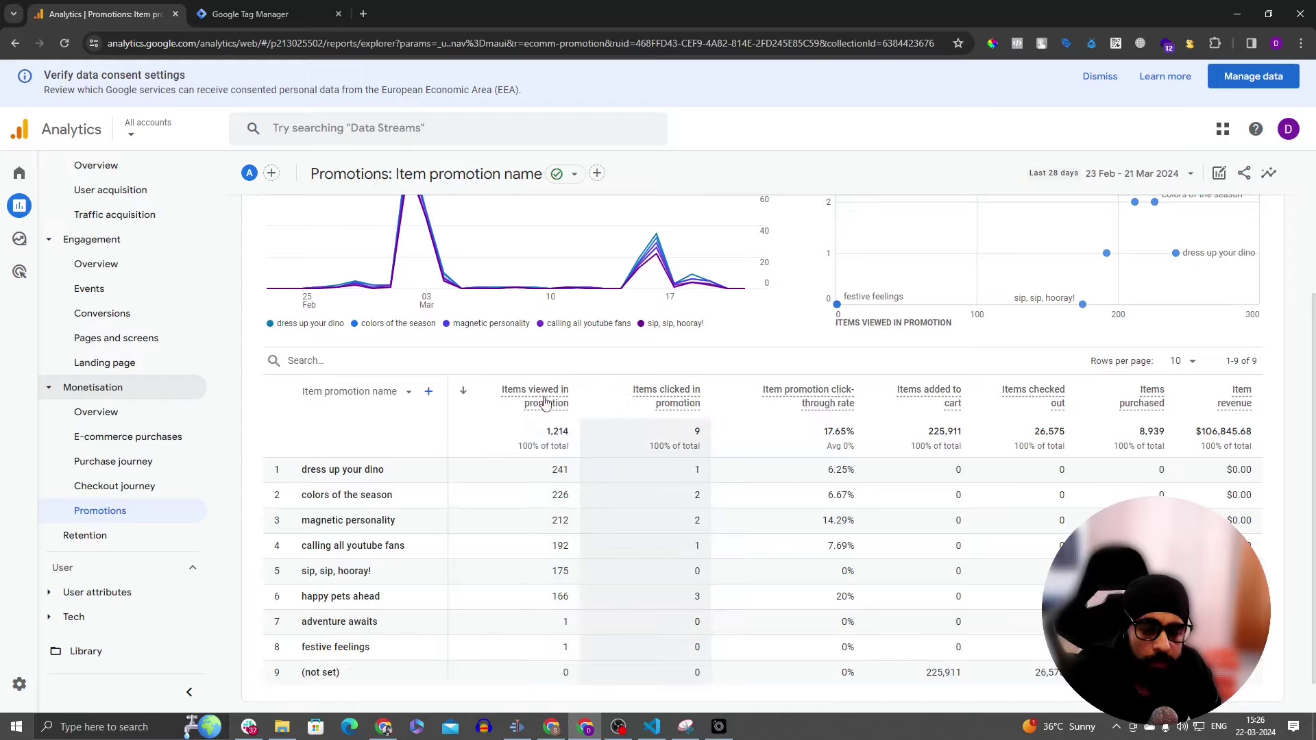
mouse_move(532, 405)
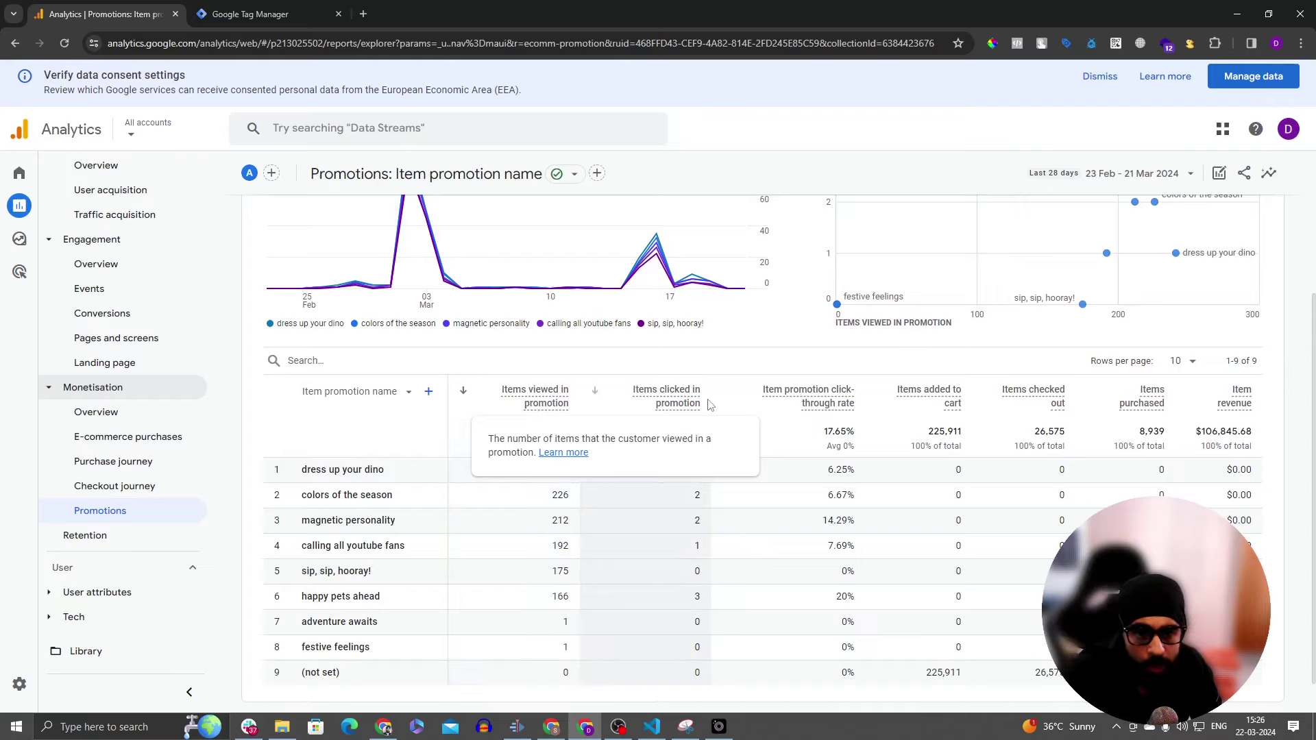
mouse_move(818, 410)
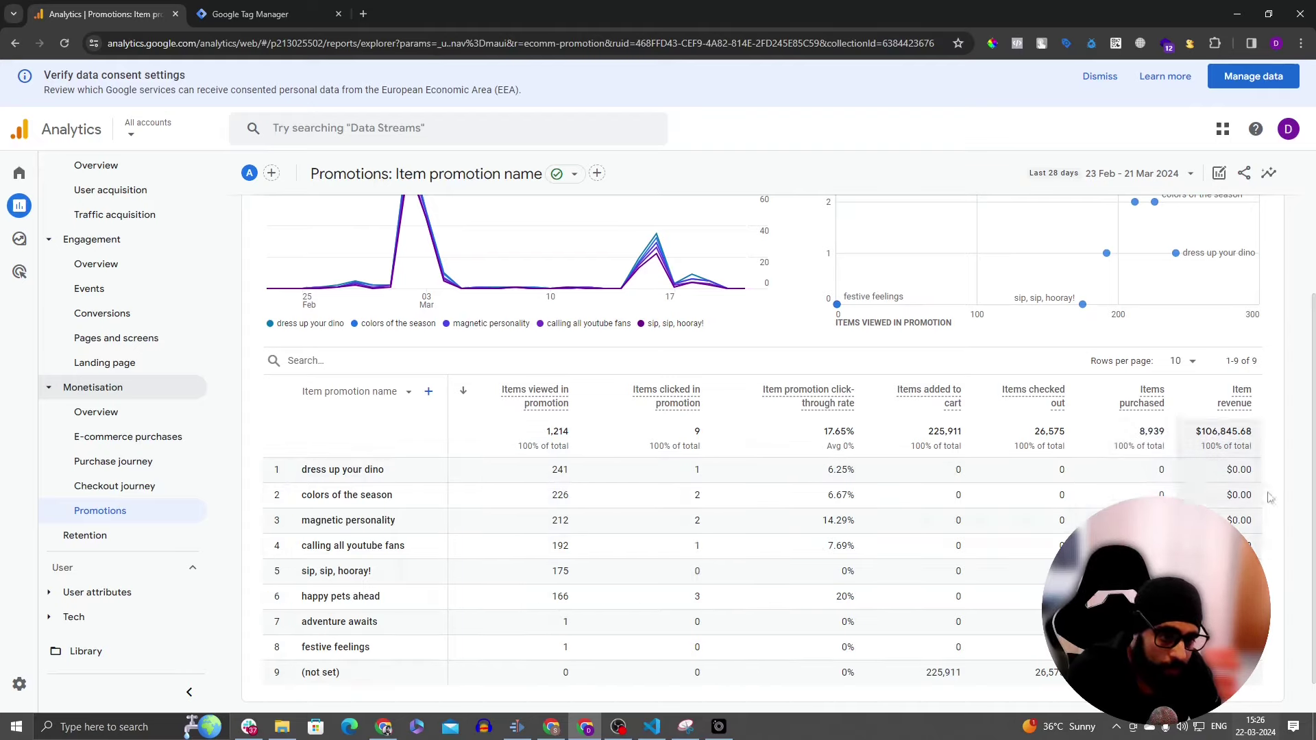
scroll(822, 621, "down", 1)
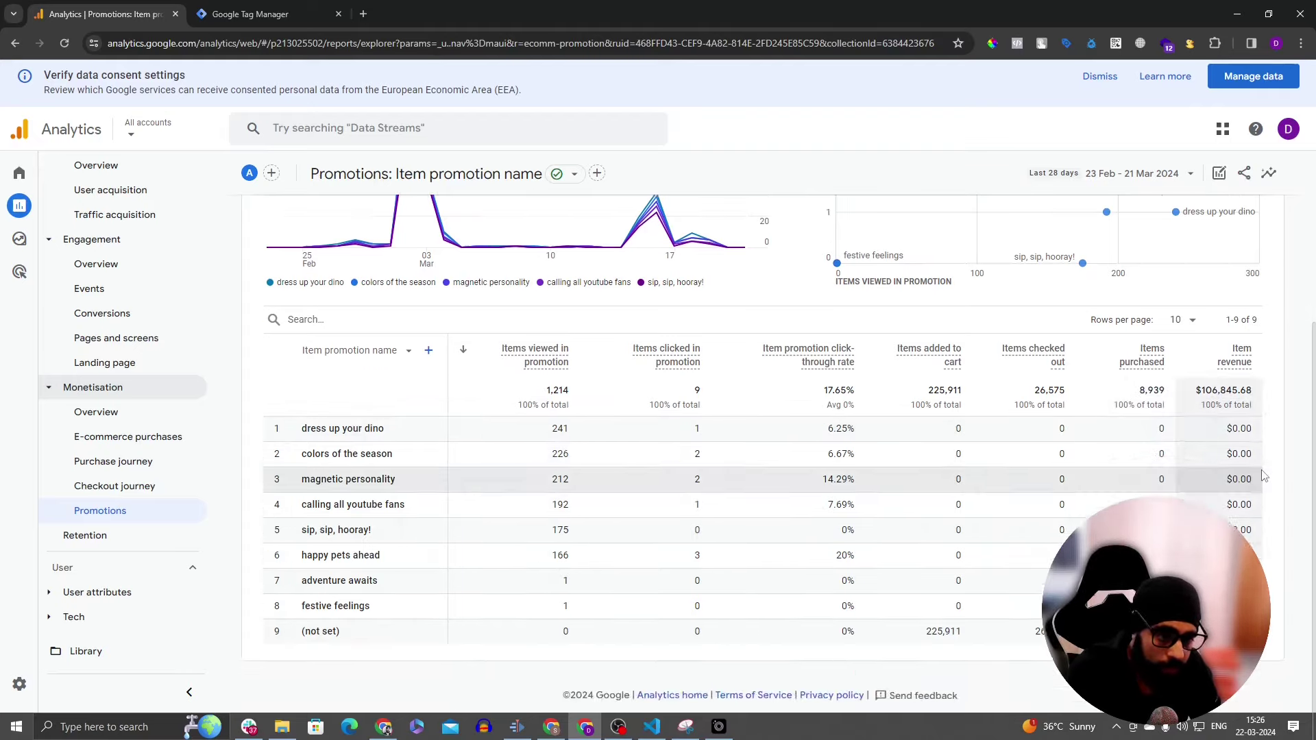
Step: Open the Retention overview and look through its new and returning user, cohort, engagement and lifetime value cards
left_click(163, 540)
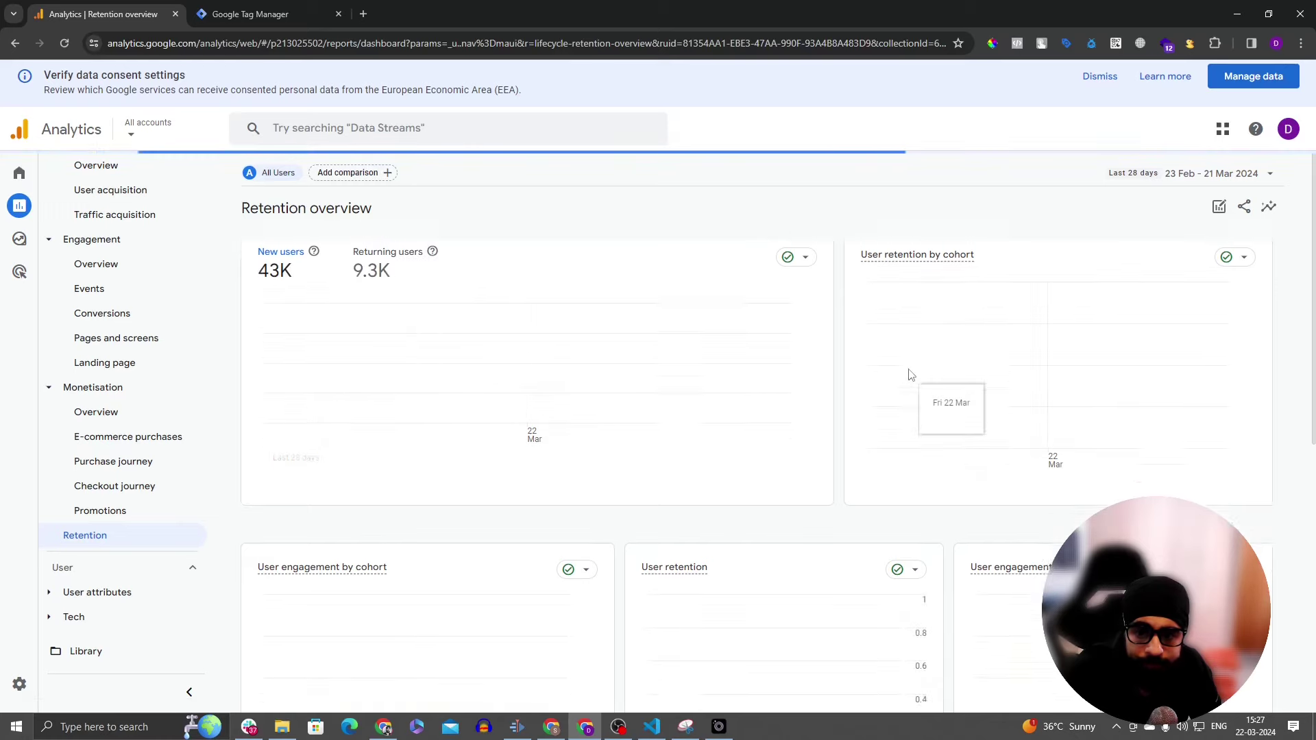
scroll(747, 384, "down", 2)
scroll(548, 398, "up", 2)
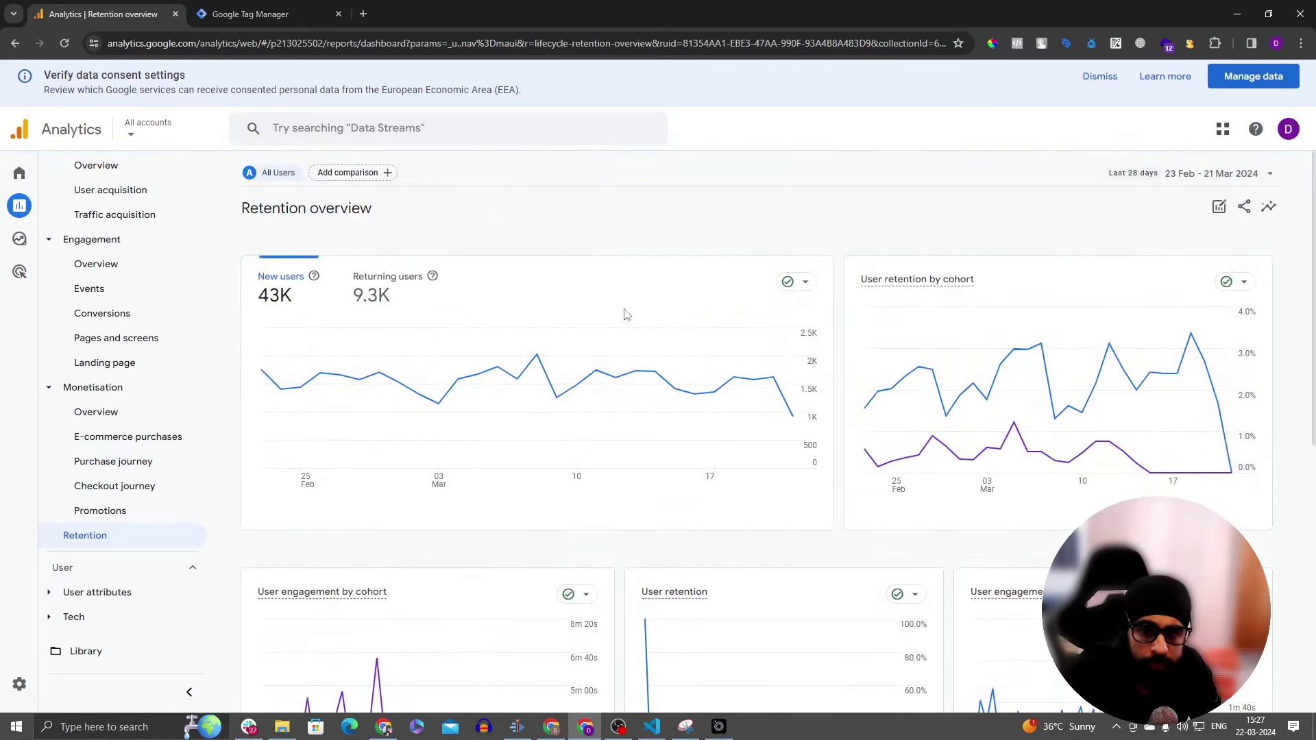
scroll(608, 299, "down", 1)
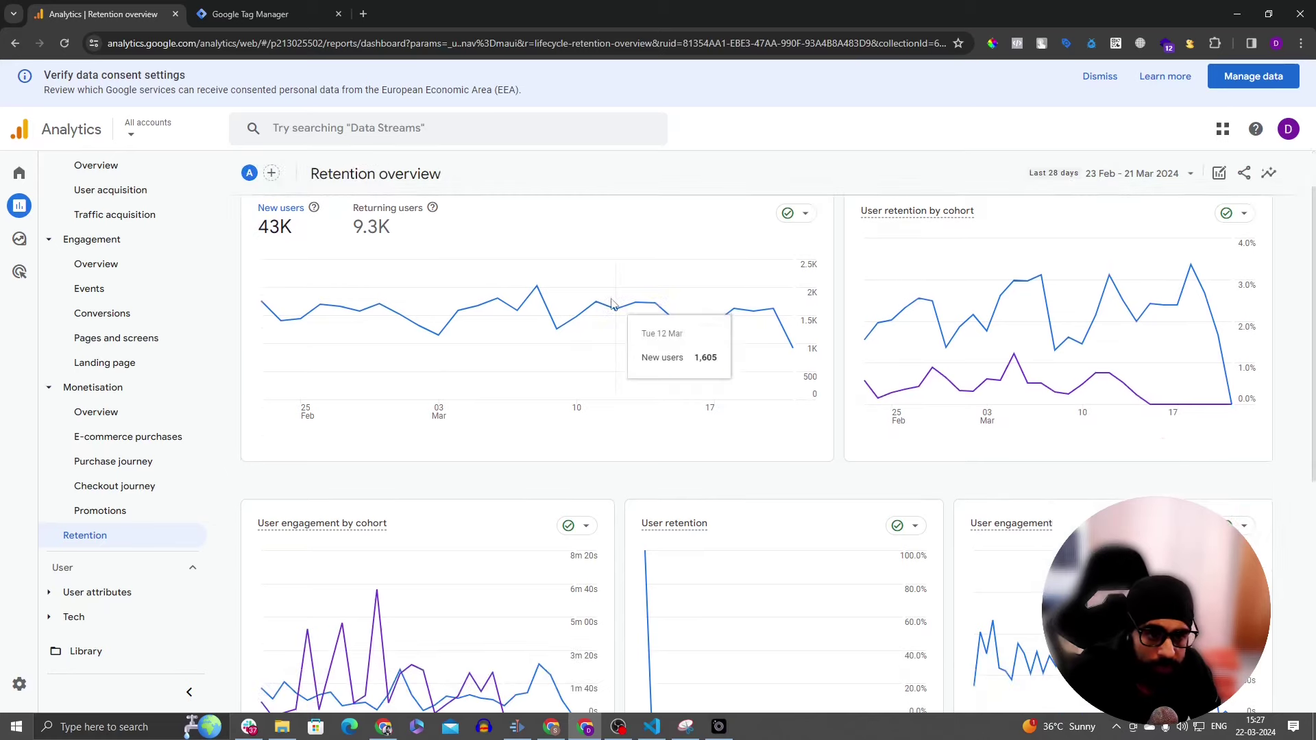
scroll(1196, 340, "down", 3)
scroll(439, 449, "down", 3)
scroll(450, 505, "up", 3)
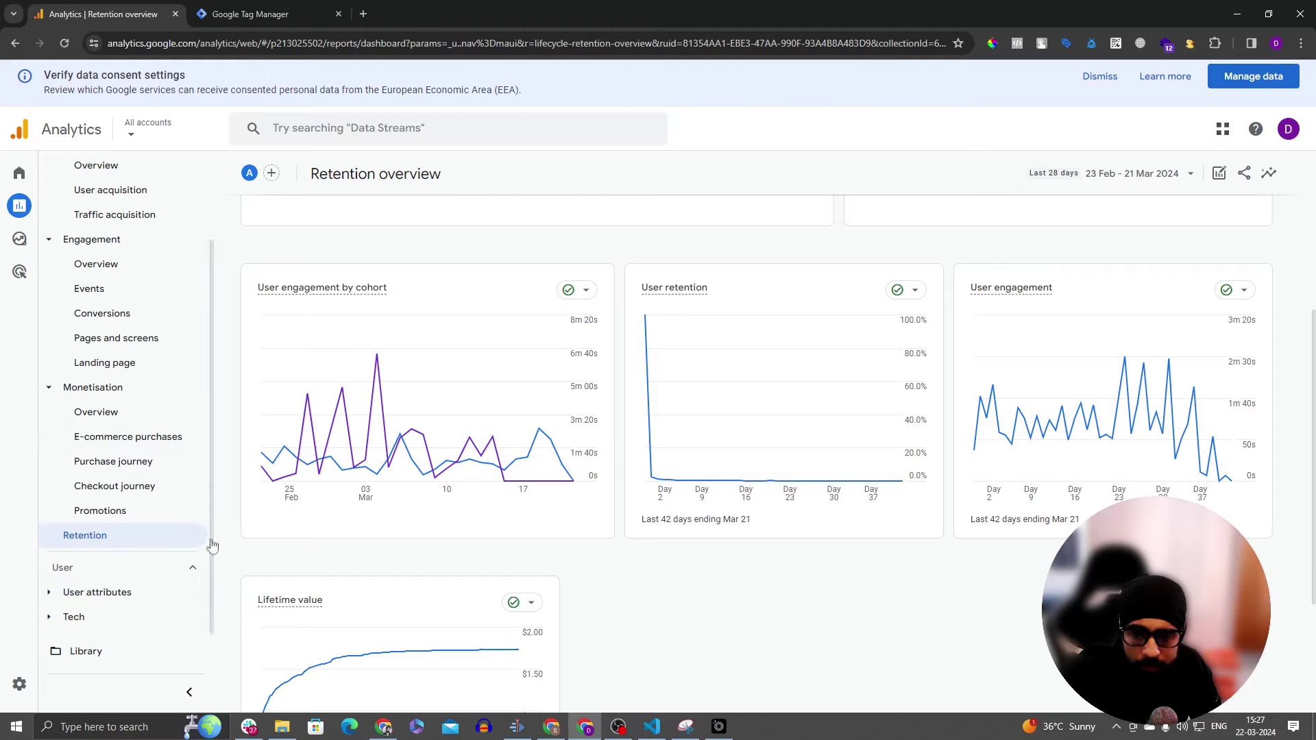
scroll(1175, 402, "down", 3)
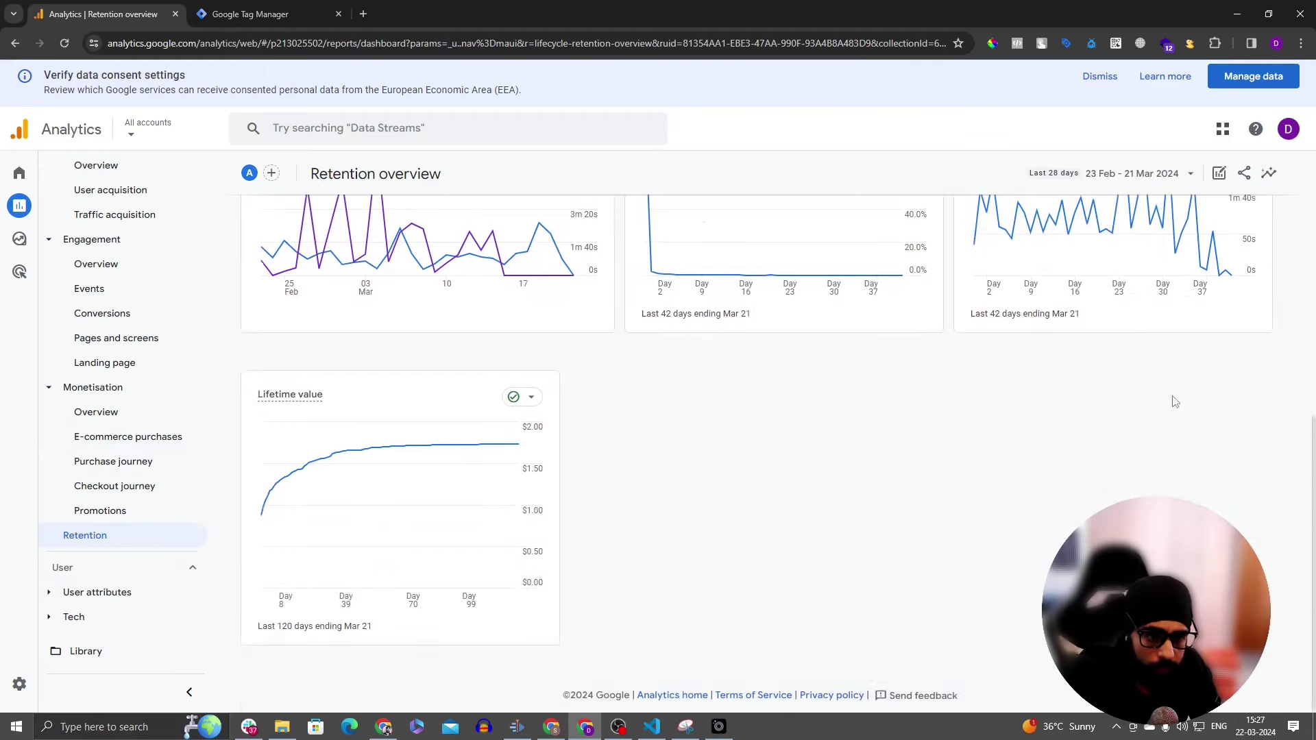
scroll(439, 404, "up", 6)
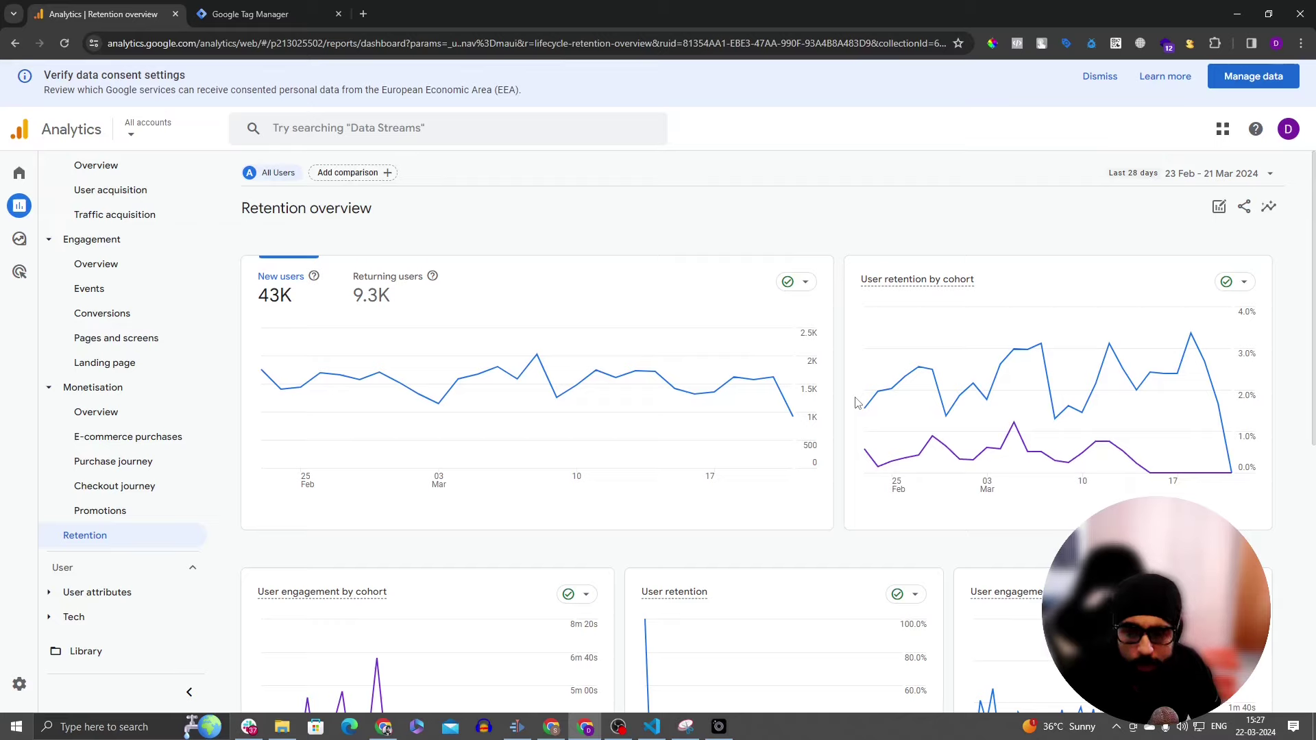
Step: Open the User attributes overview and review its country, city, gender, interests, age and language cards
left_click(153, 593)
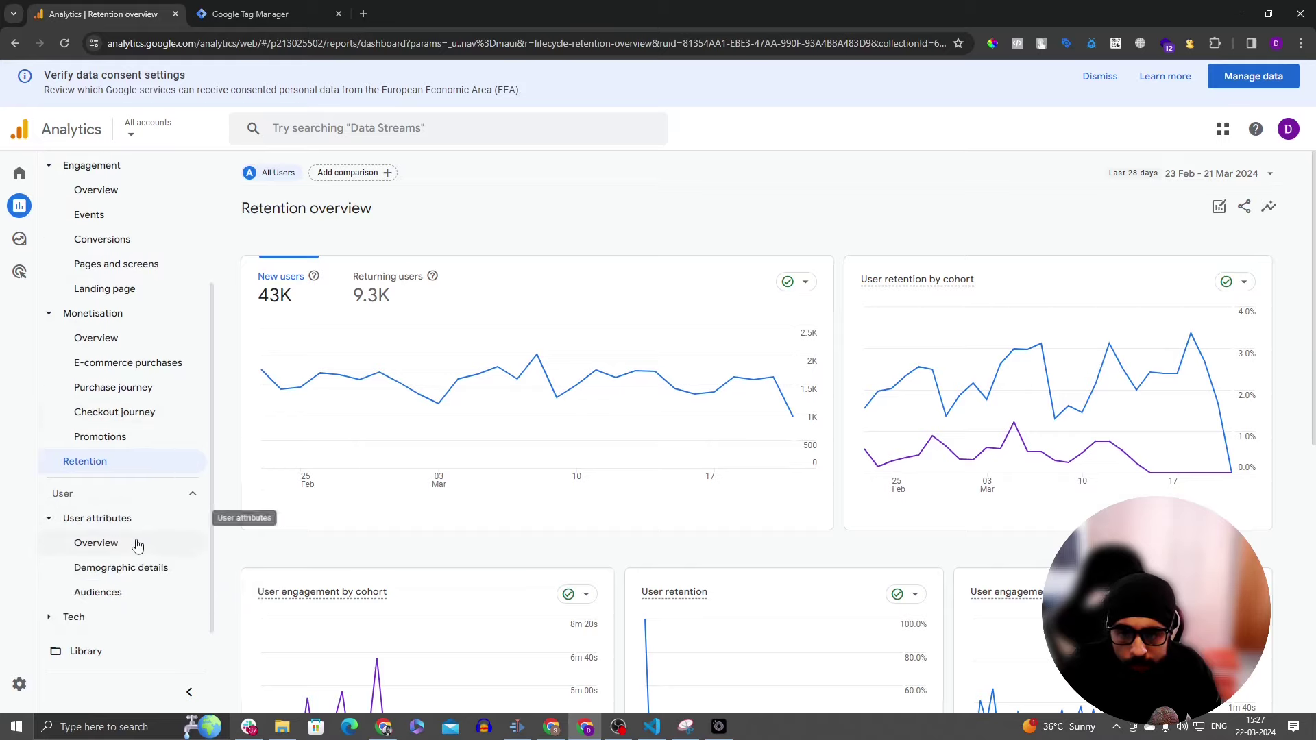
left_click(137, 544)
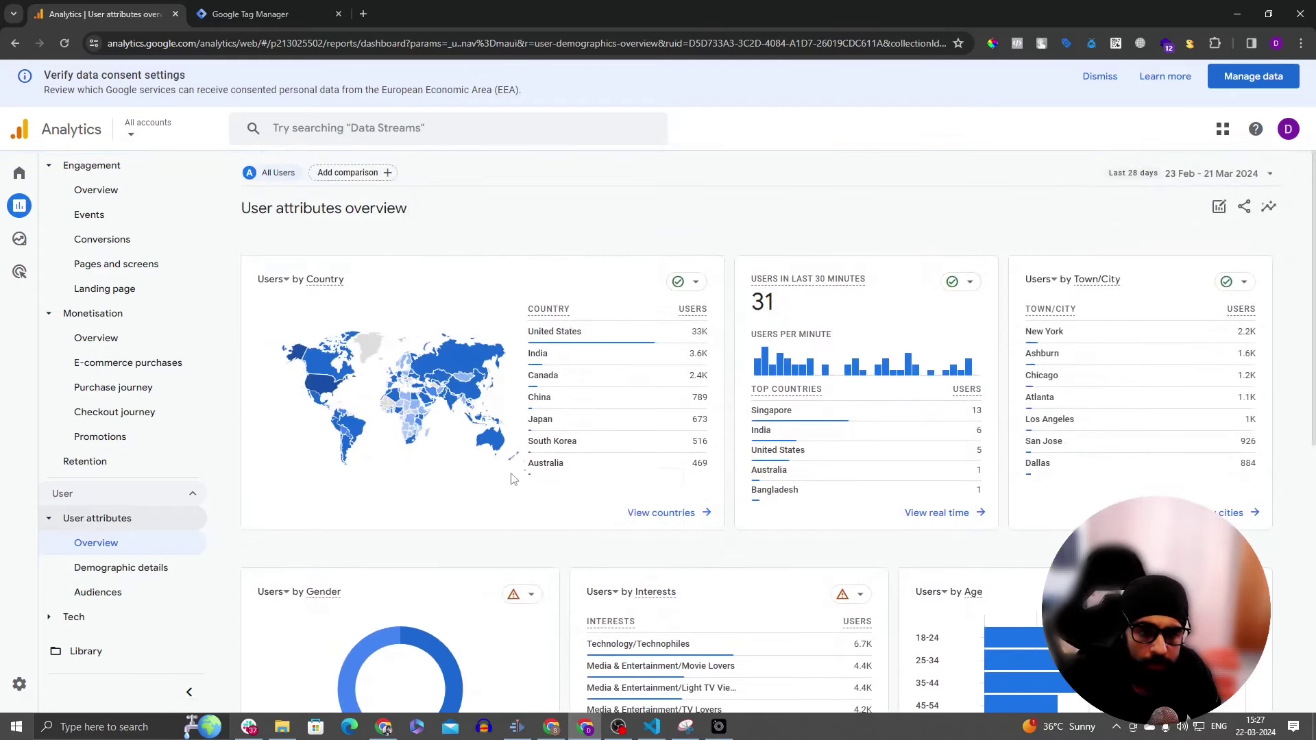
scroll(864, 446, "down", 2)
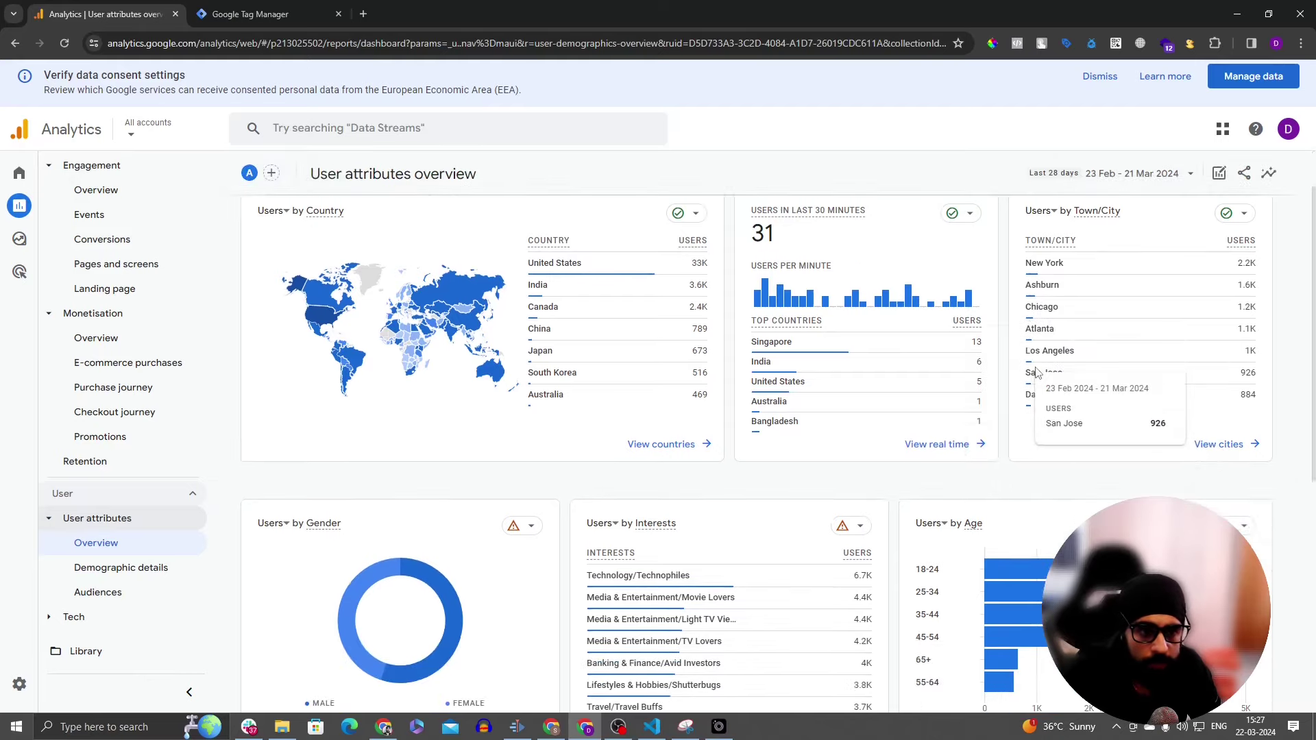
scroll(898, 390, "down", 1)
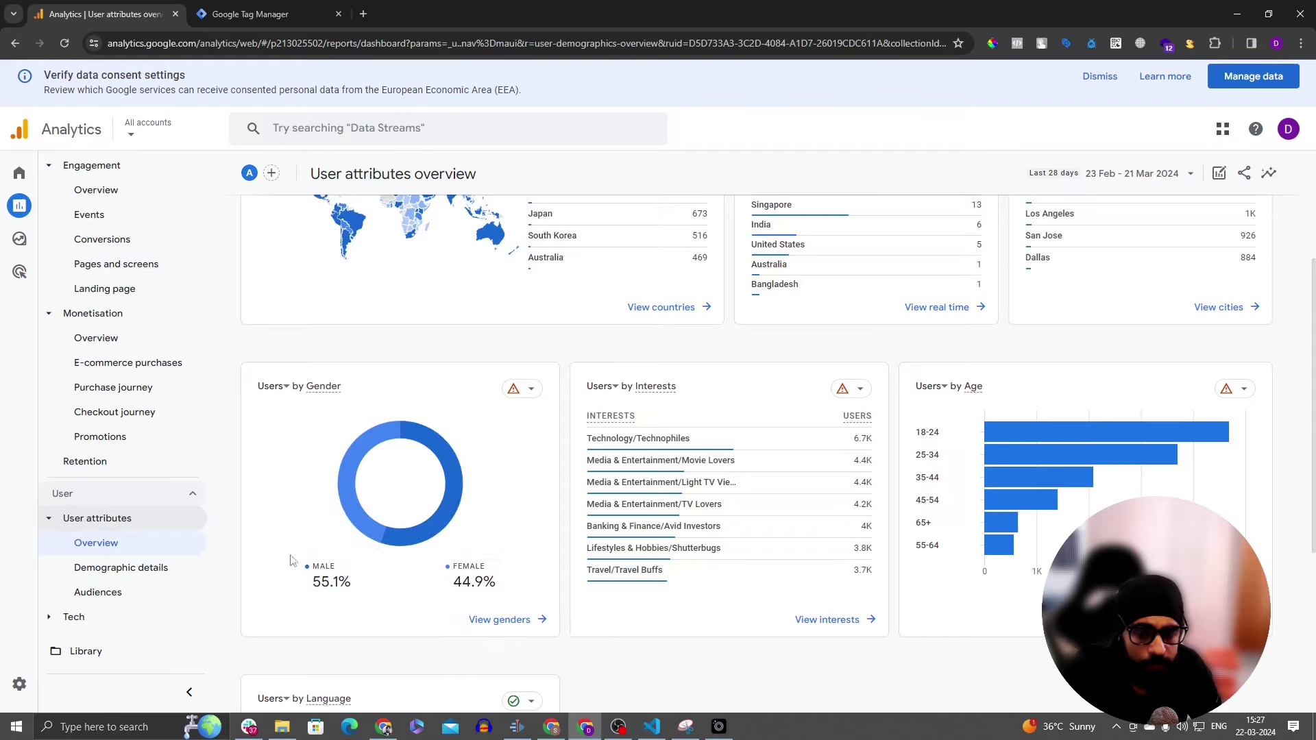
scroll(827, 578, "down", 1)
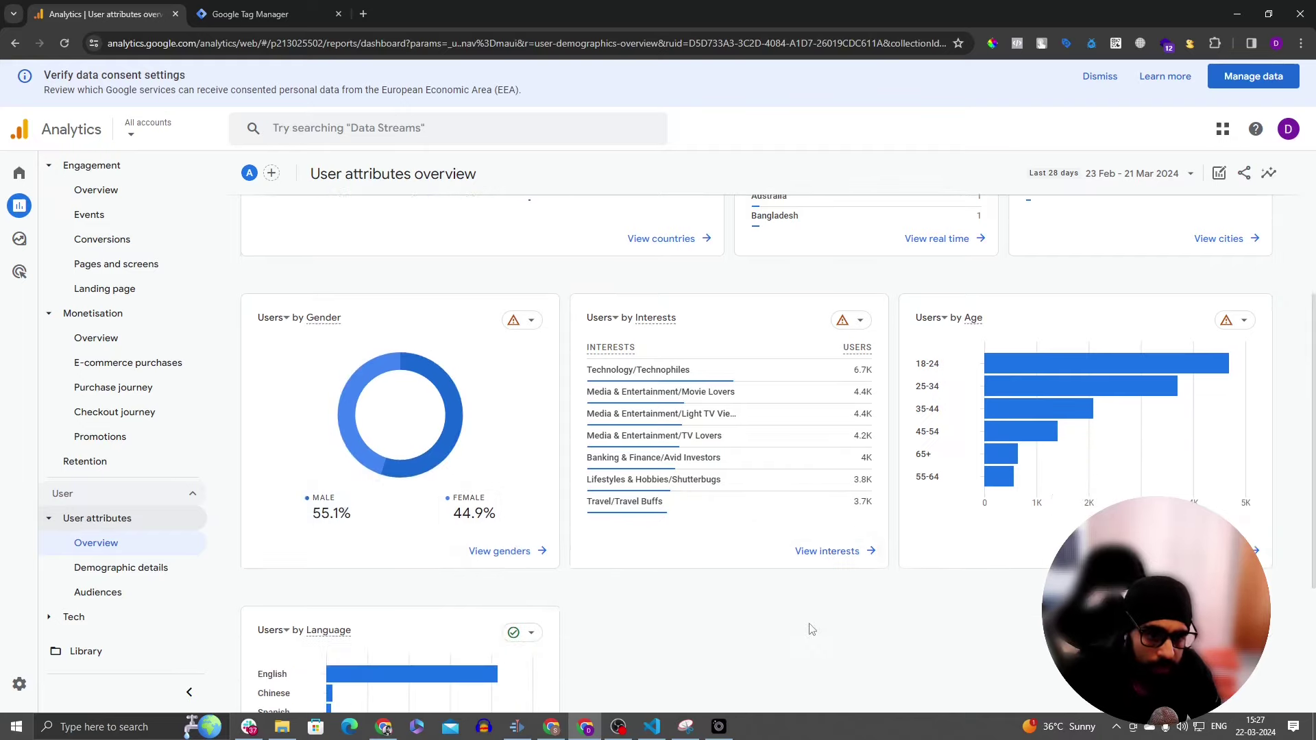
scroll(977, 560, "down", 2)
scroll(891, 542, "down", 2)
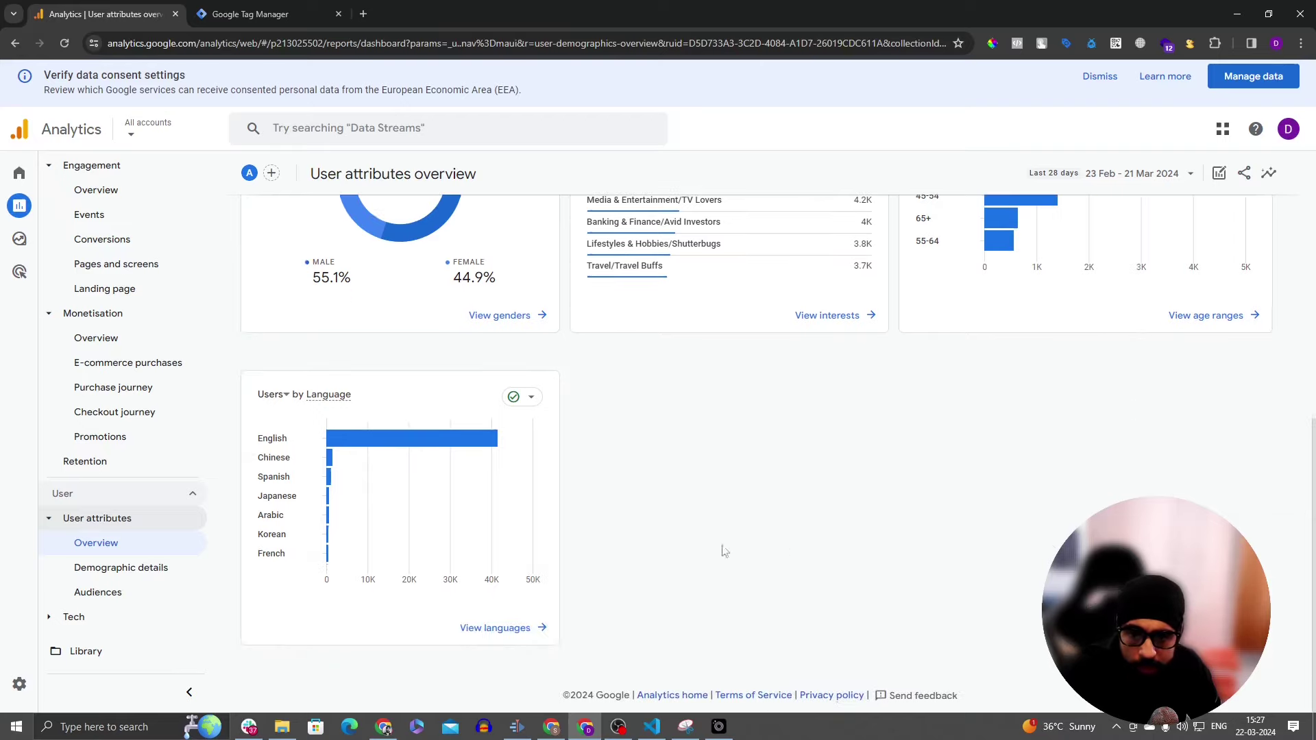
Step: Open the Demographic details report and examine the table's alternative dimensions without changing Country
left_click(178, 574)
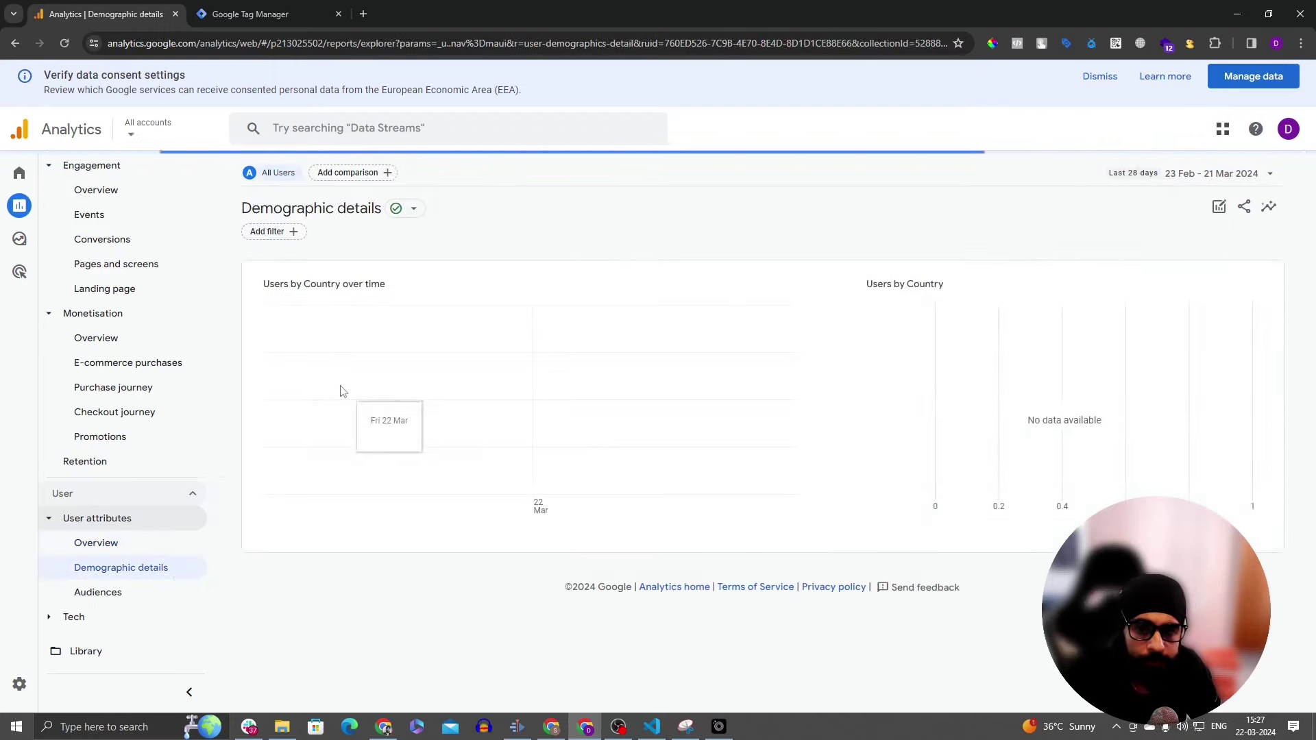
scroll(420, 410, "down", 4)
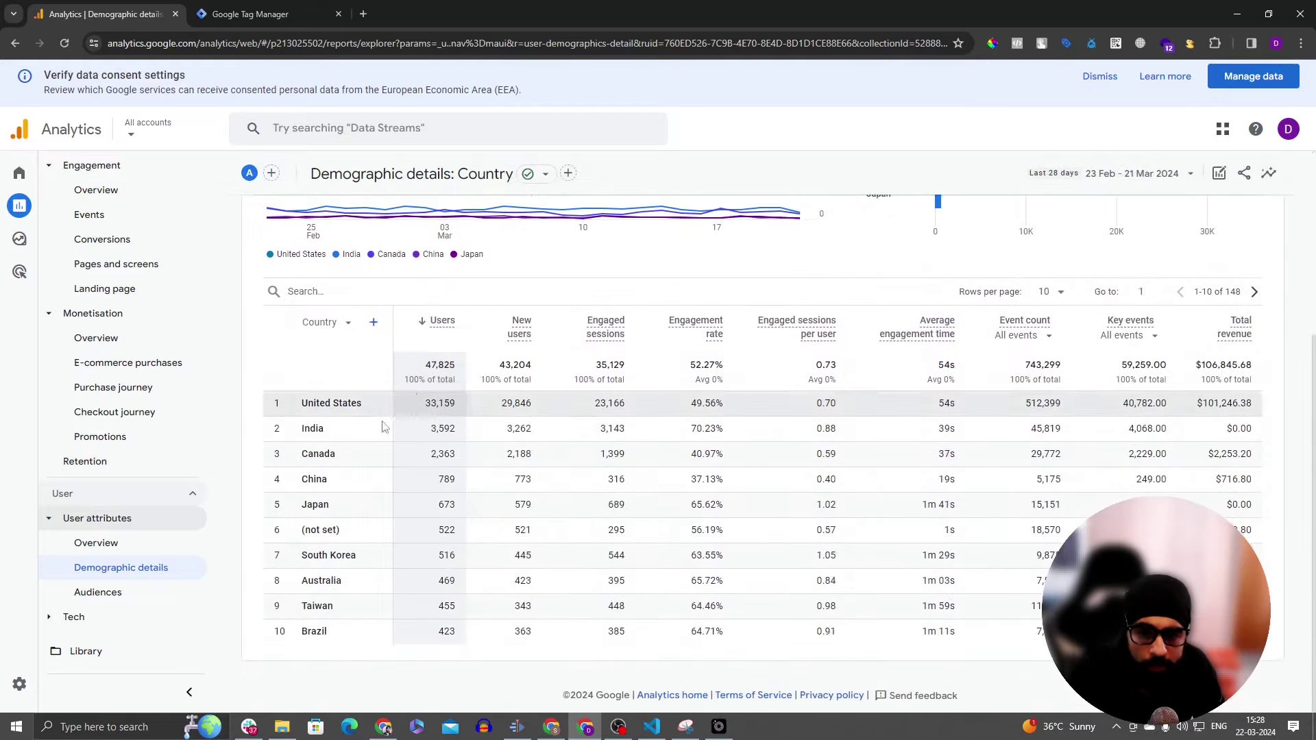
left_click(346, 324)
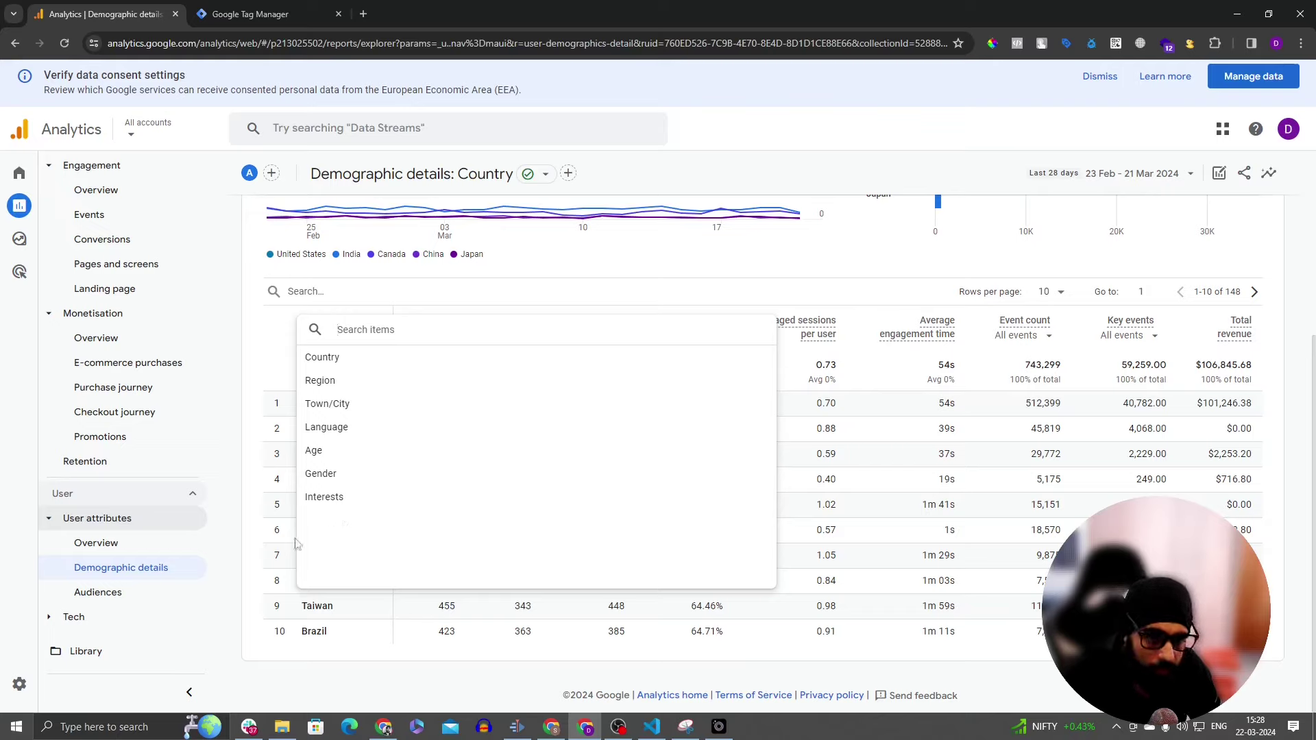
left_click(124, 602)
Step: Open the Audiences report and review its users-over-time chart and the table of audience names
left_click(127, 602)
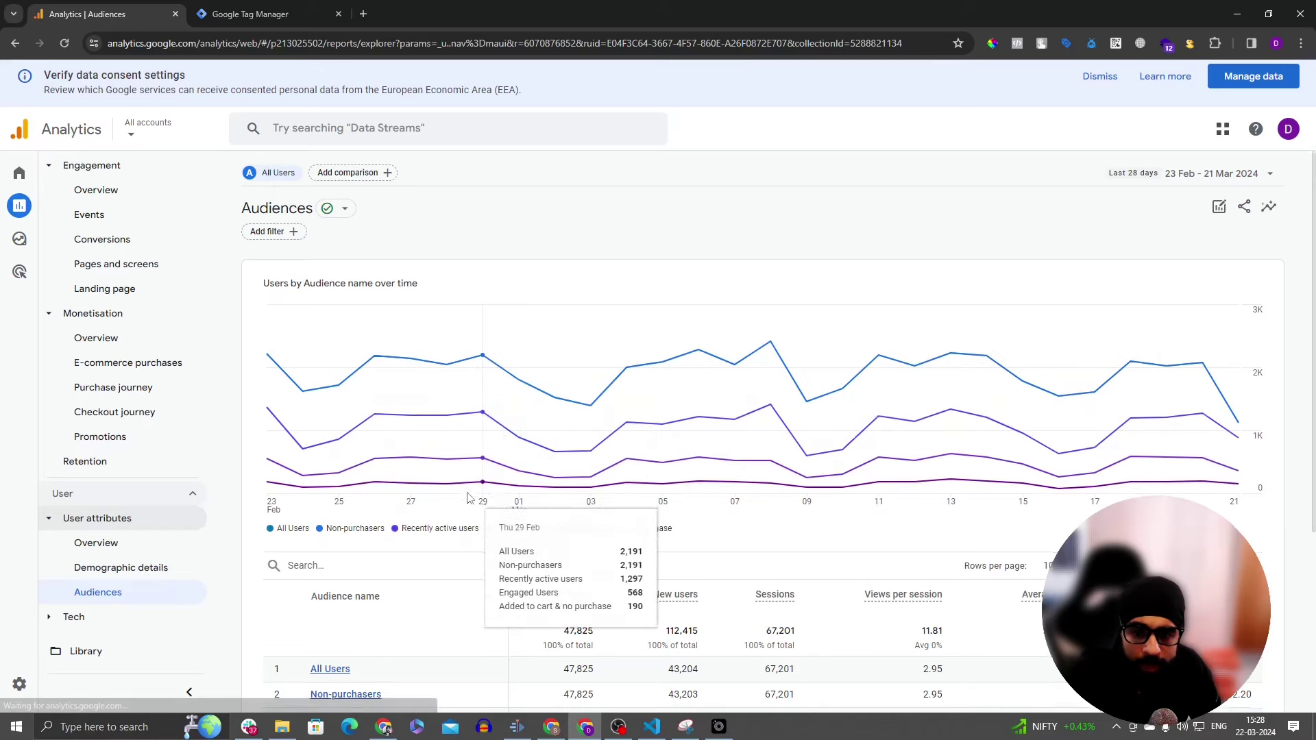
scroll(438, 566, "down", 2)
scroll(437, 565, "down", 2)
scroll(465, 538, "up", 3)
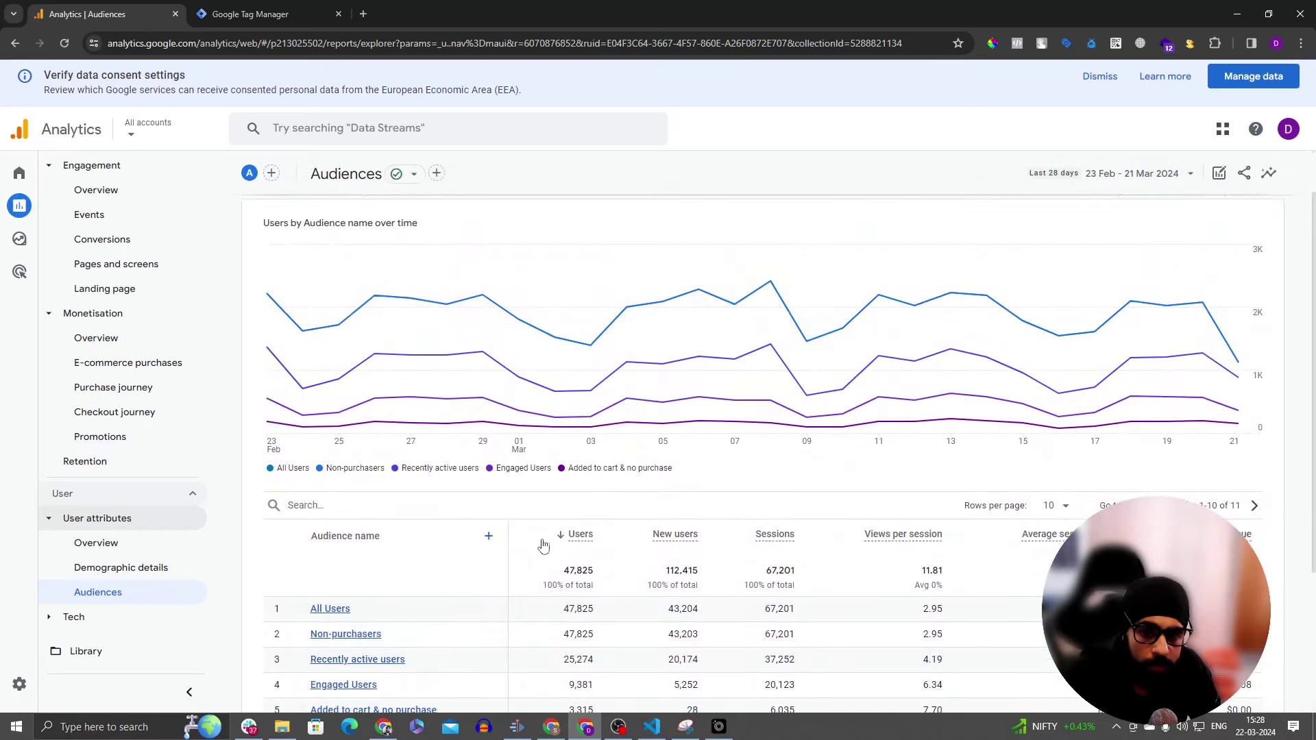
scroll(498, 544, "up", 2)
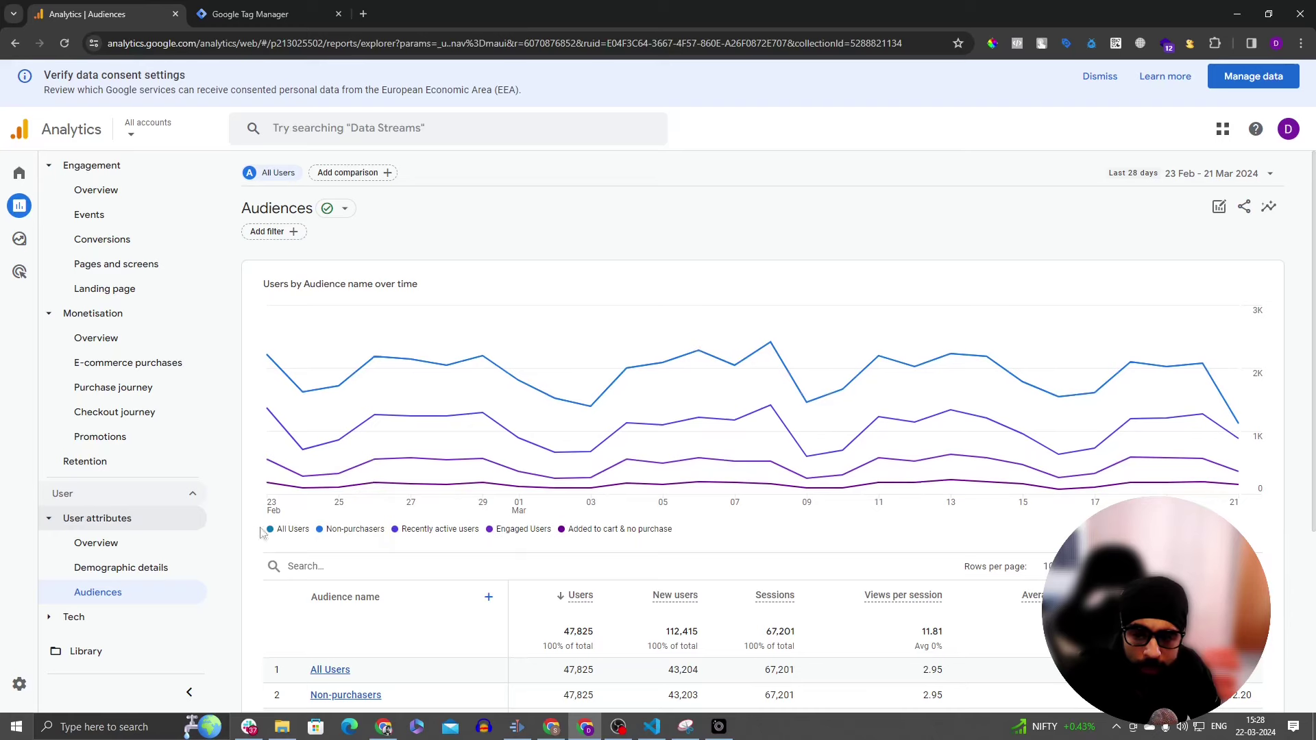
scroll(740, 391, "down", 4)
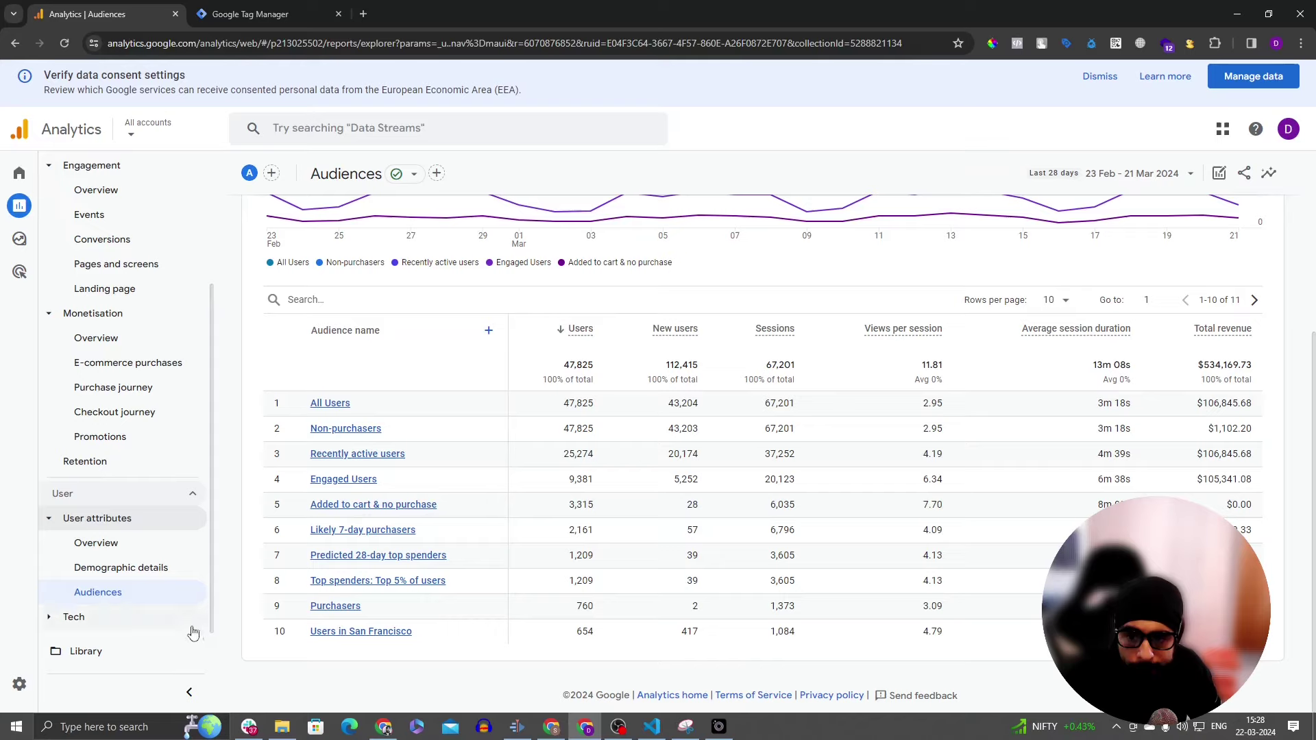
Step: Open the Tech overview report and examine its operating system and Platform/Device category cards
left_click(158, 619)
scroll(176, 532, "down", 1)
left_click(145, 595)
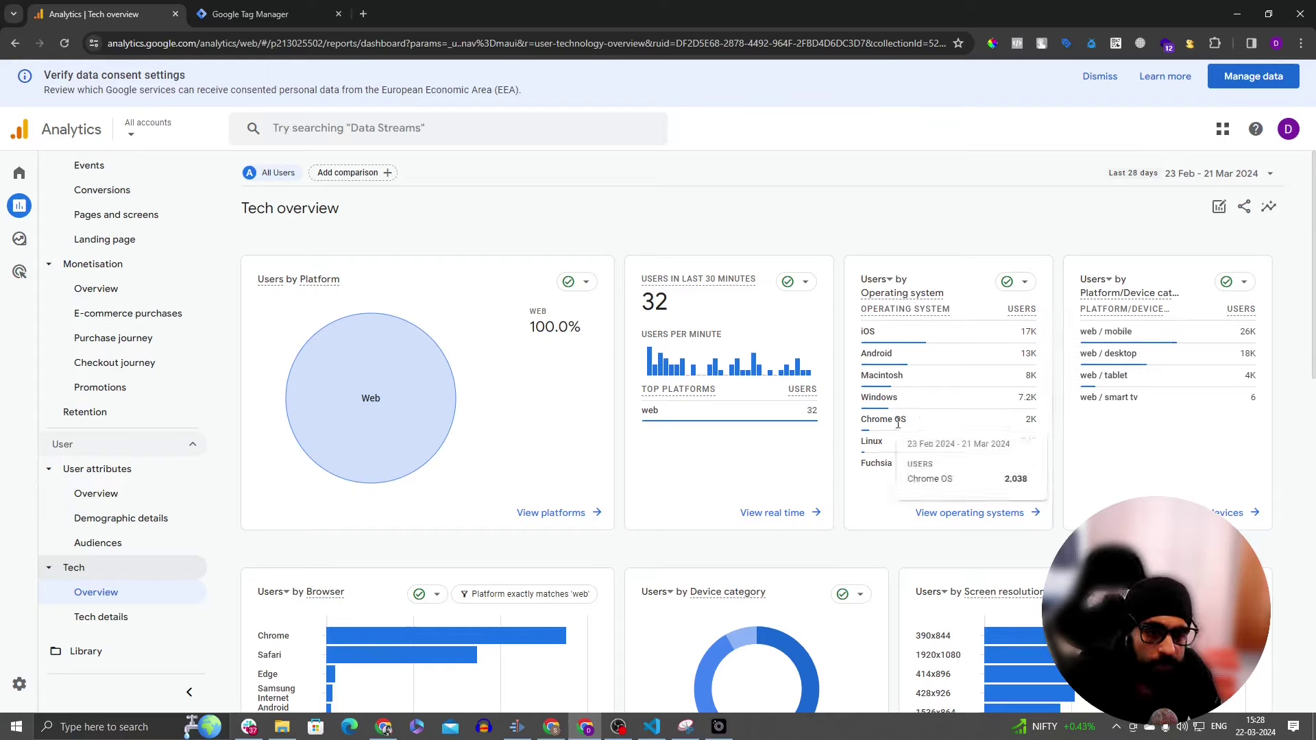
mouse_move(1122, 312)
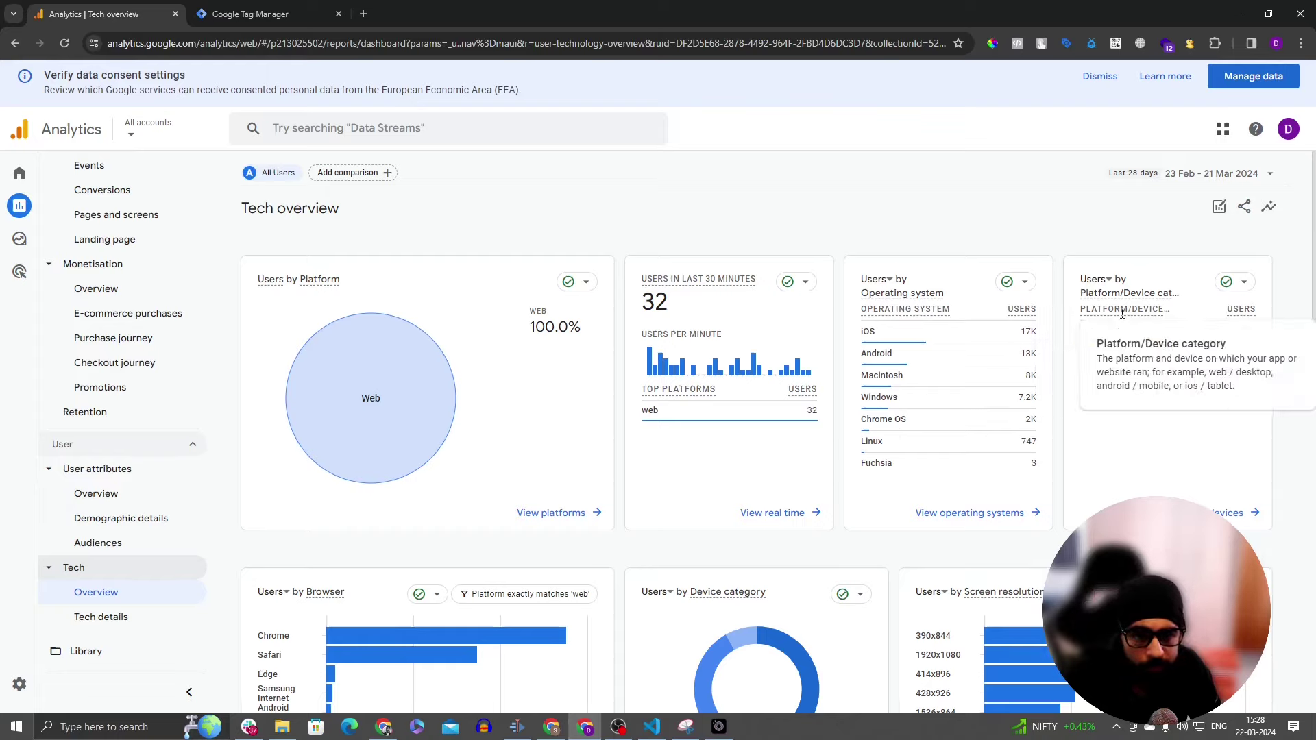
Step: Examine the Tech overview report's cards for platform, operating system, browser, device category, screen resolution, app version and device model
scroll(1128, 456, "down", 2)
scroll(1091, 332, "up", 2)
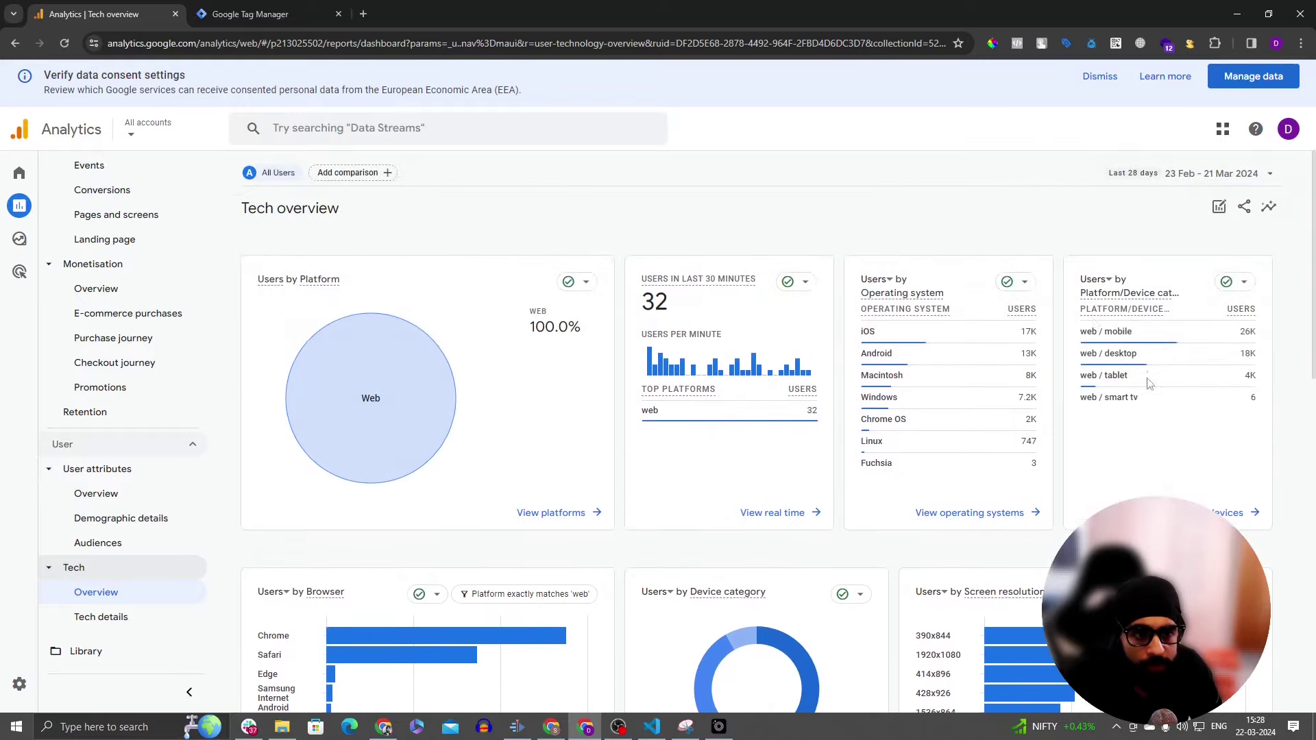
scroll(1093, 447, "down", 3)
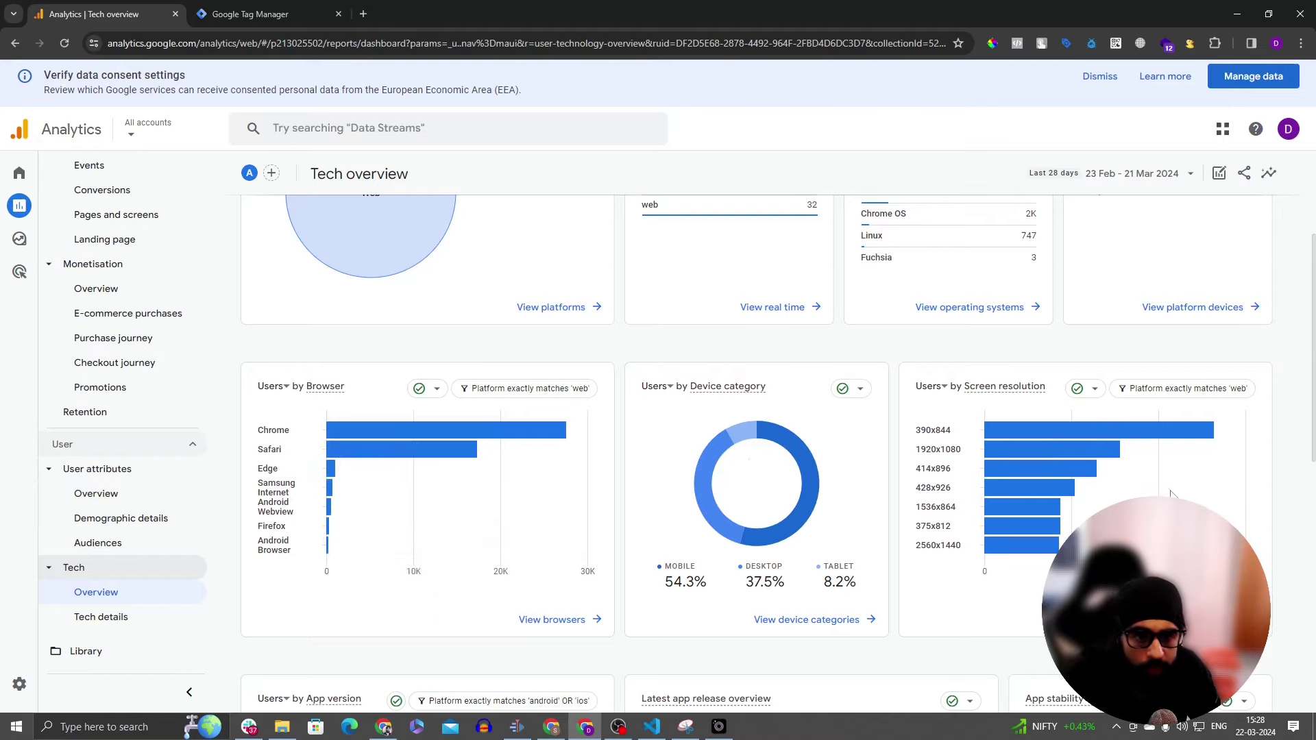
scroll(1171, 494, "down", 2)
scroll(1073, 515, "down", 4)
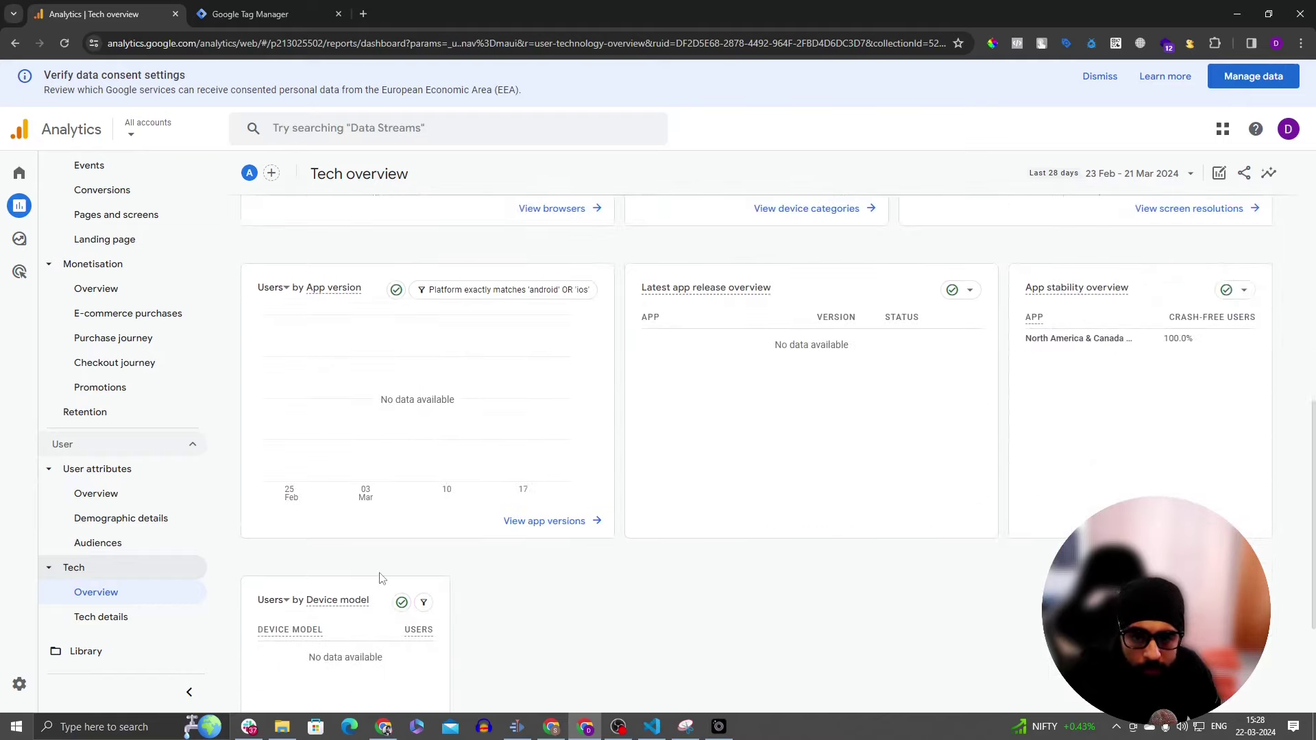
scroll(382, 579, "down", 3)
scroll(643, 536, "up", 10)
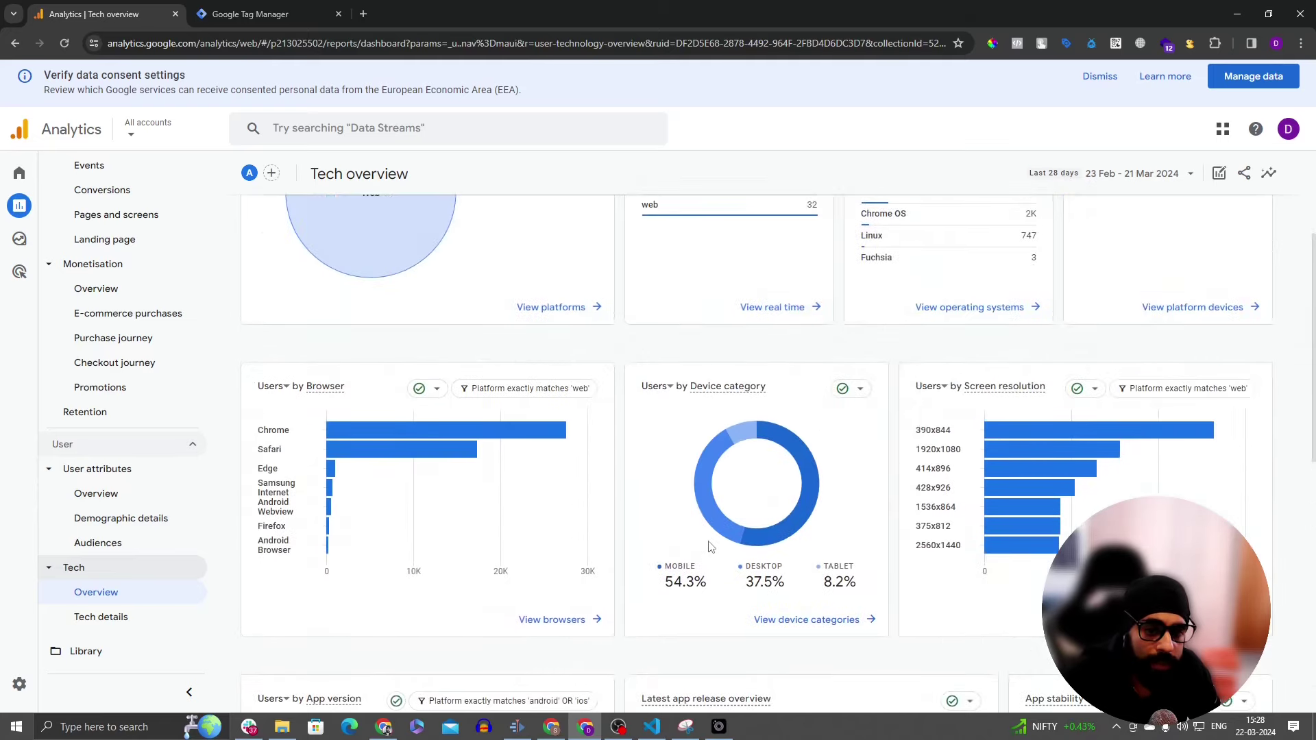
scroll(711, 546, "up", 3)
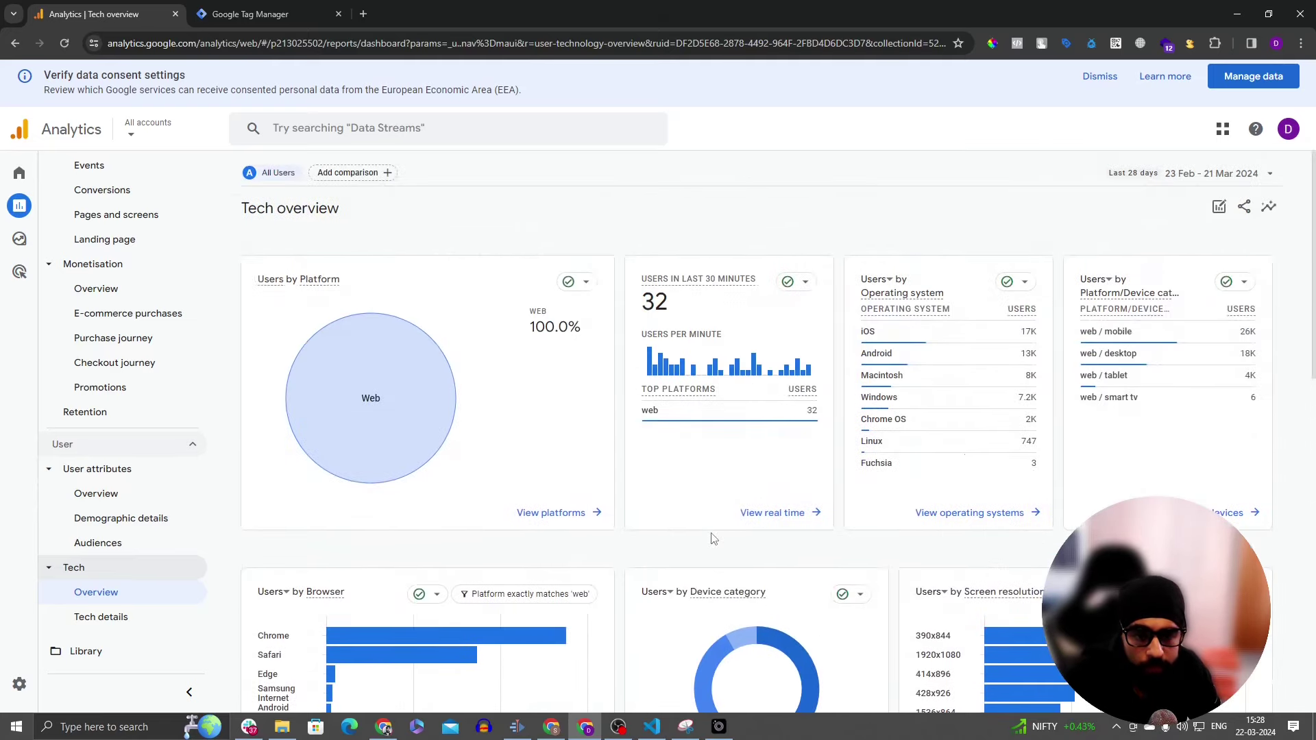
scroll(712, 538, "down", 3)
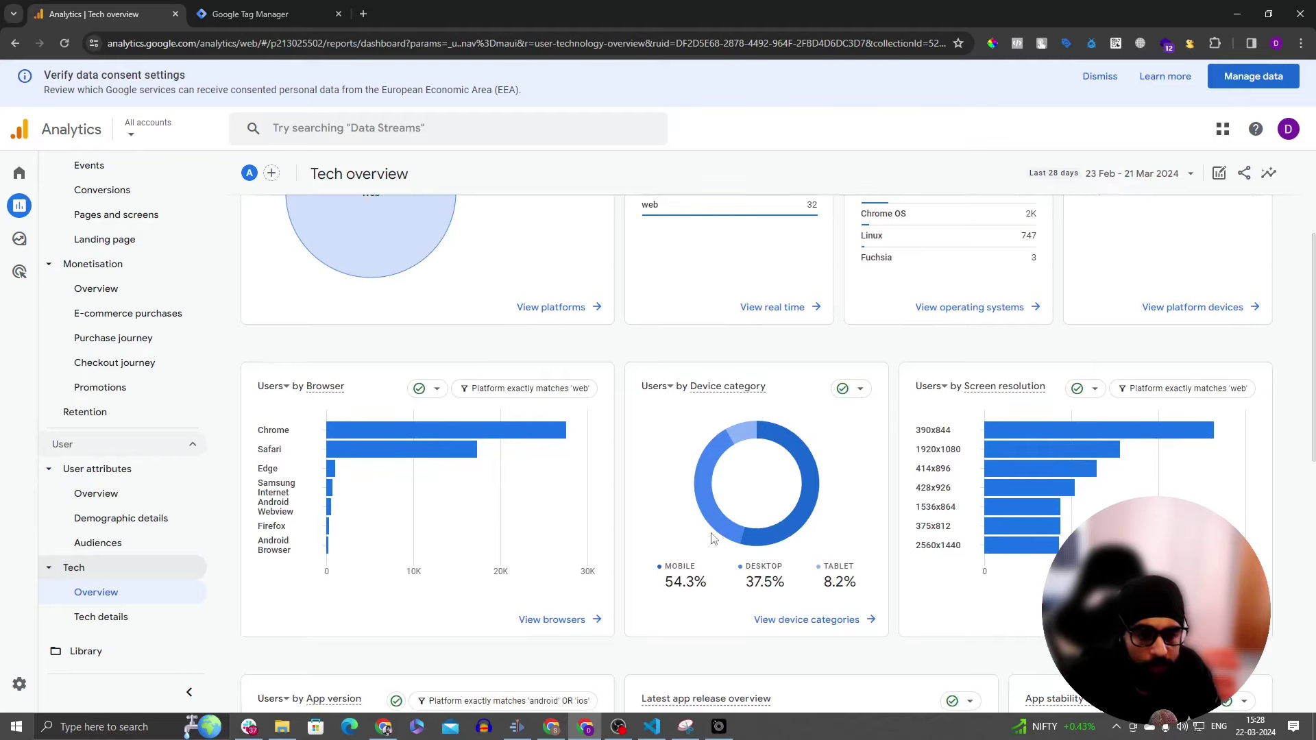
scroll(713, 539, "down", 2)
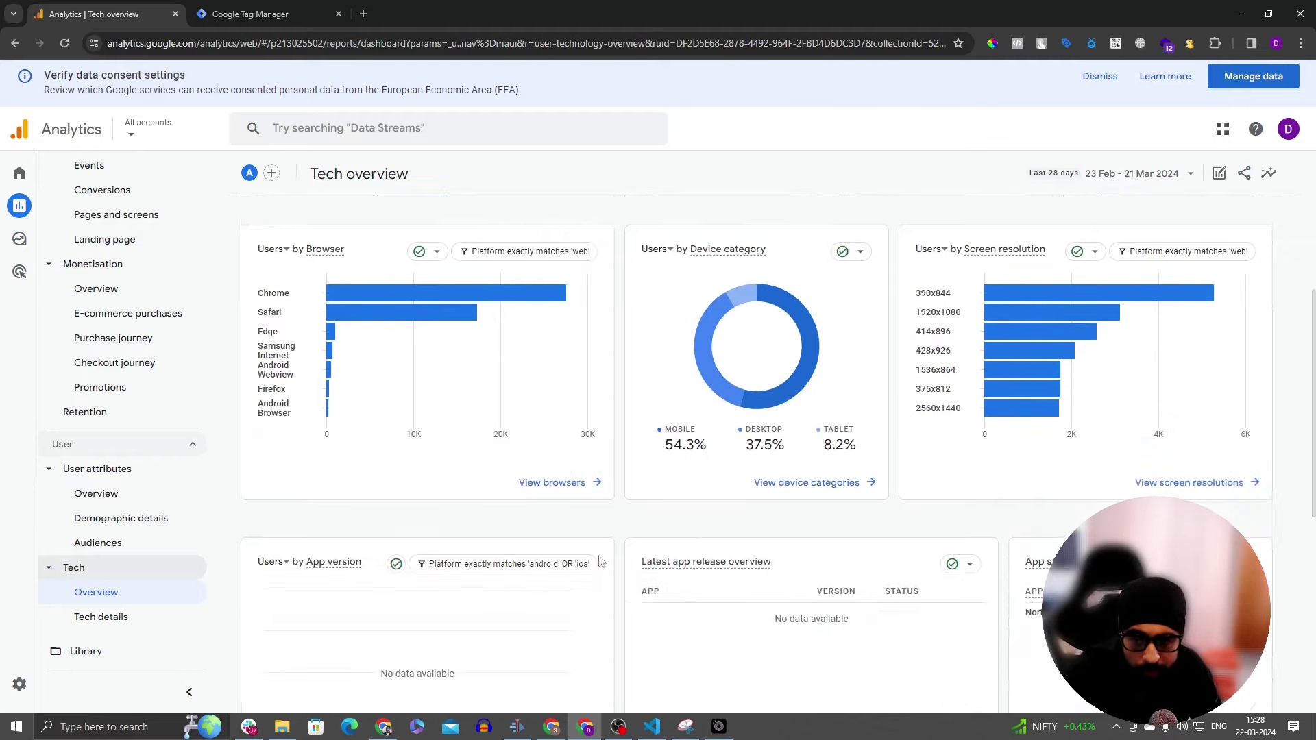
Step: Open the Tech details report and examine its browser charts and table, including the available primary dimensions
left_click(206, 620)
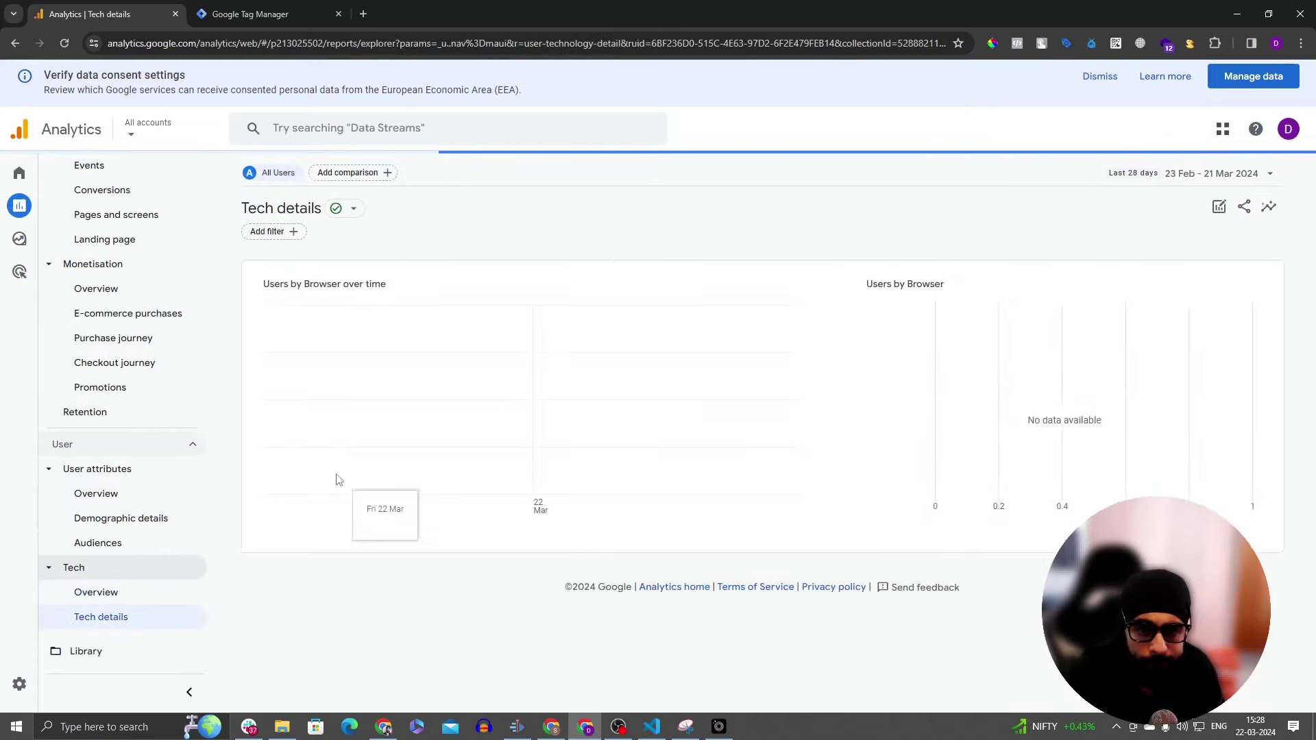
scroll(354, 567, "down", 2)
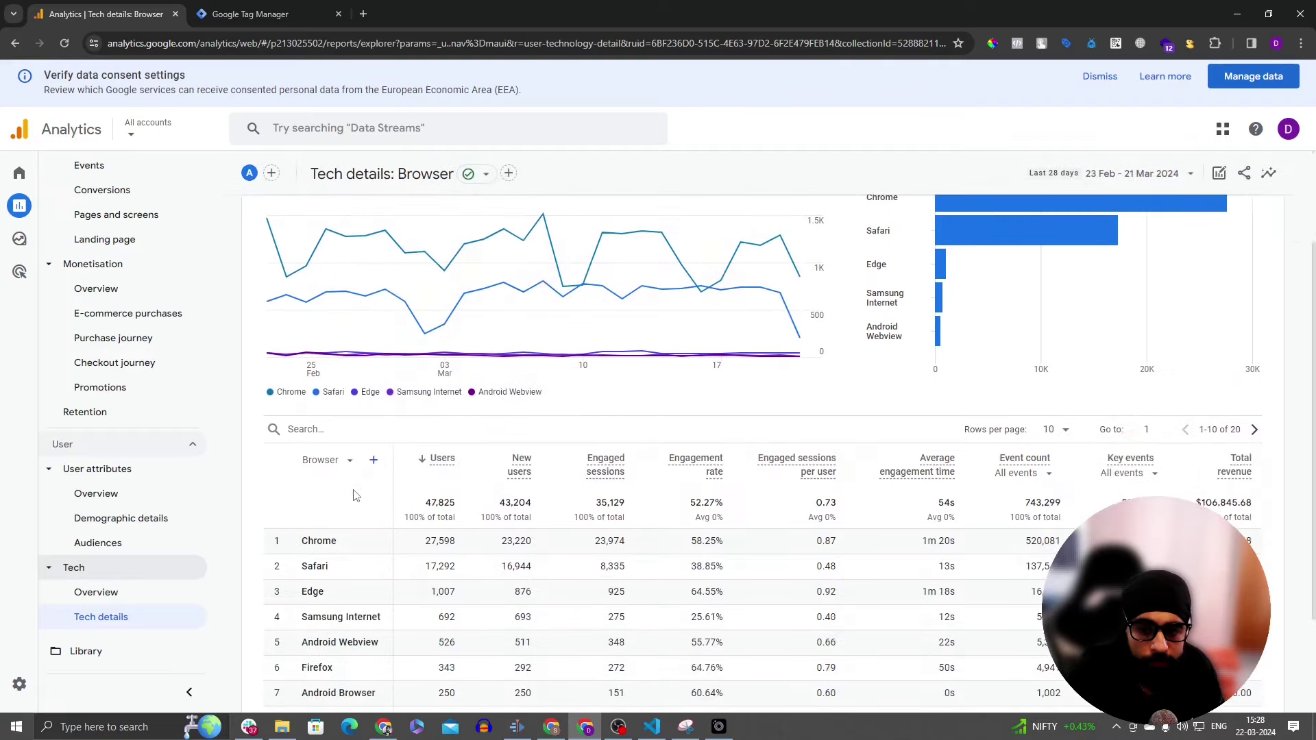
scroll(355, 566, "down", 2)
scroll(350, 603, "up", 3)
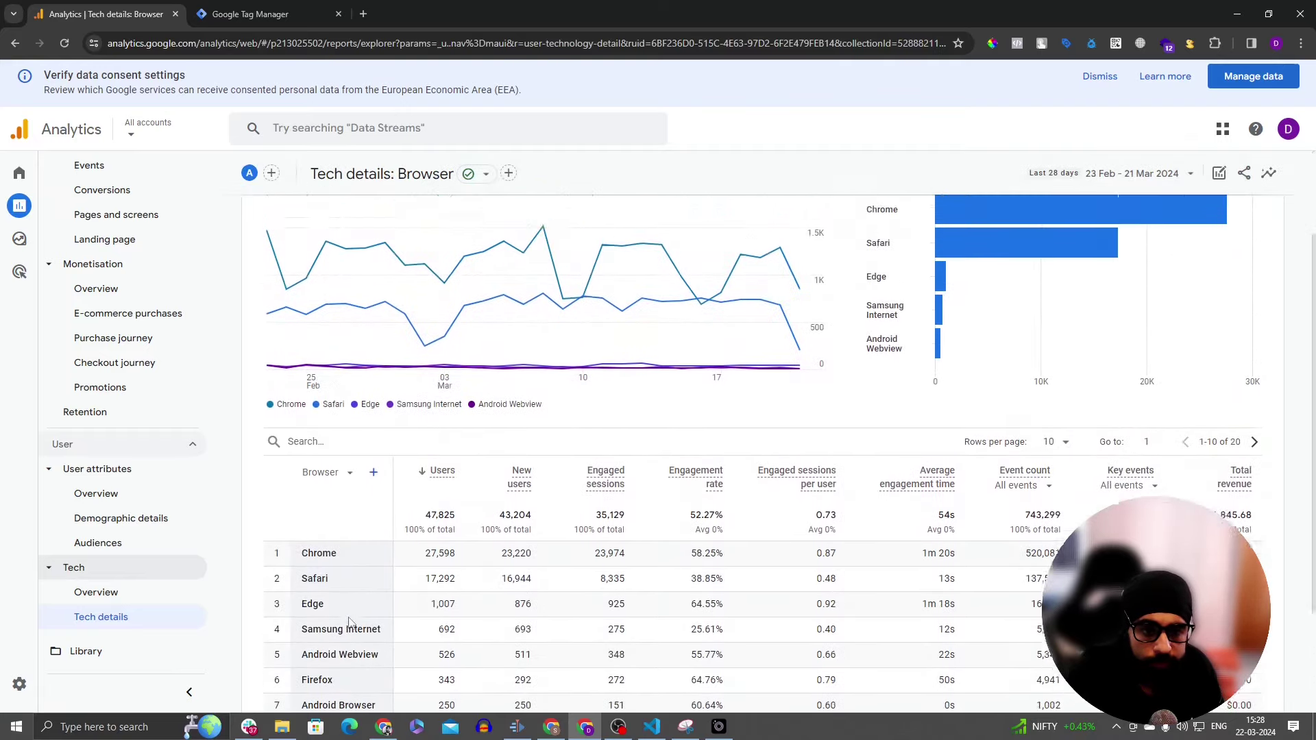
scroll(349, 617, "up", 1)
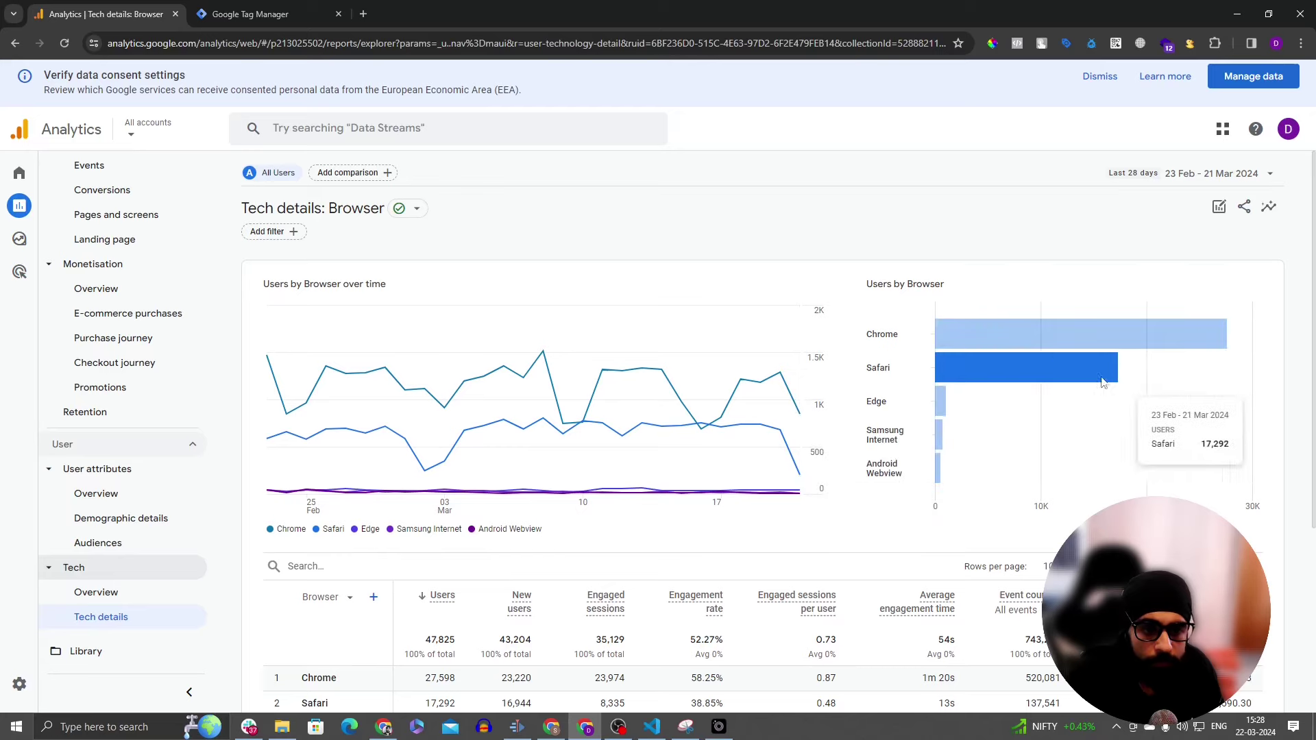
scroll(316, 543, "down", 3)
left_click(328, 390)
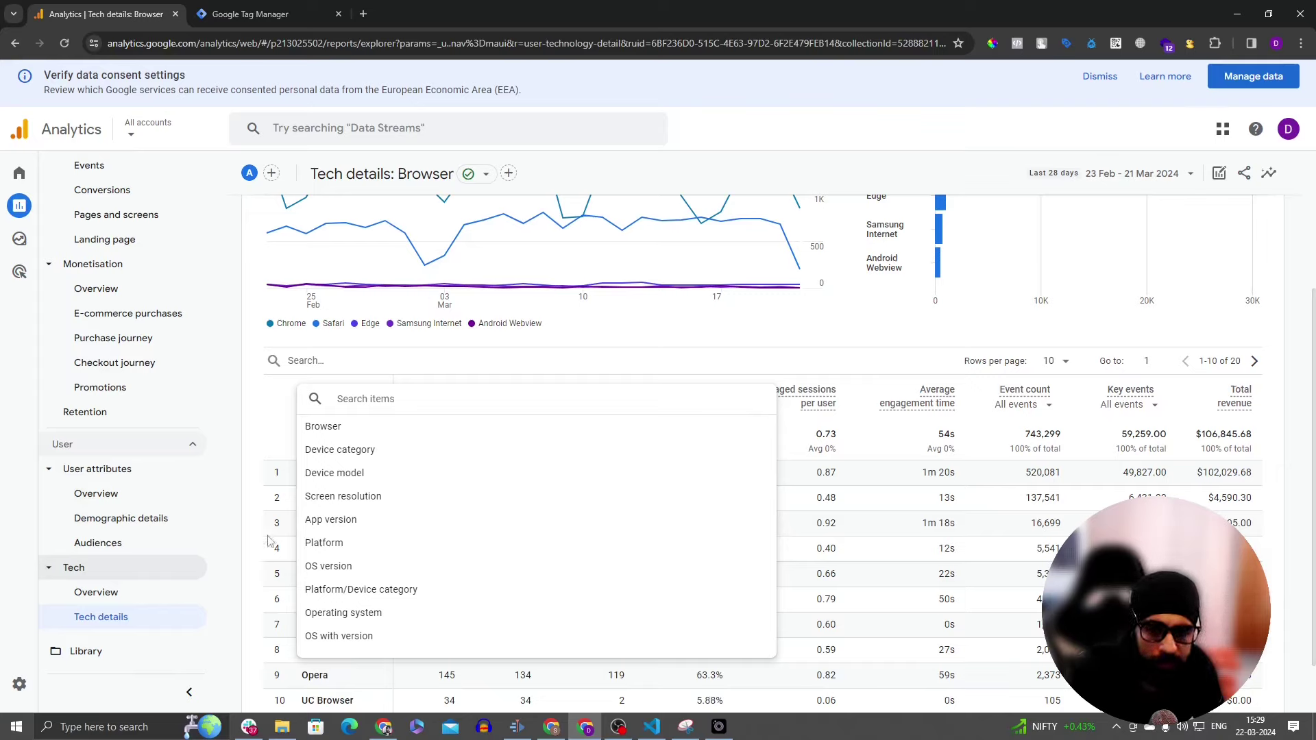
left_click(834, 327)
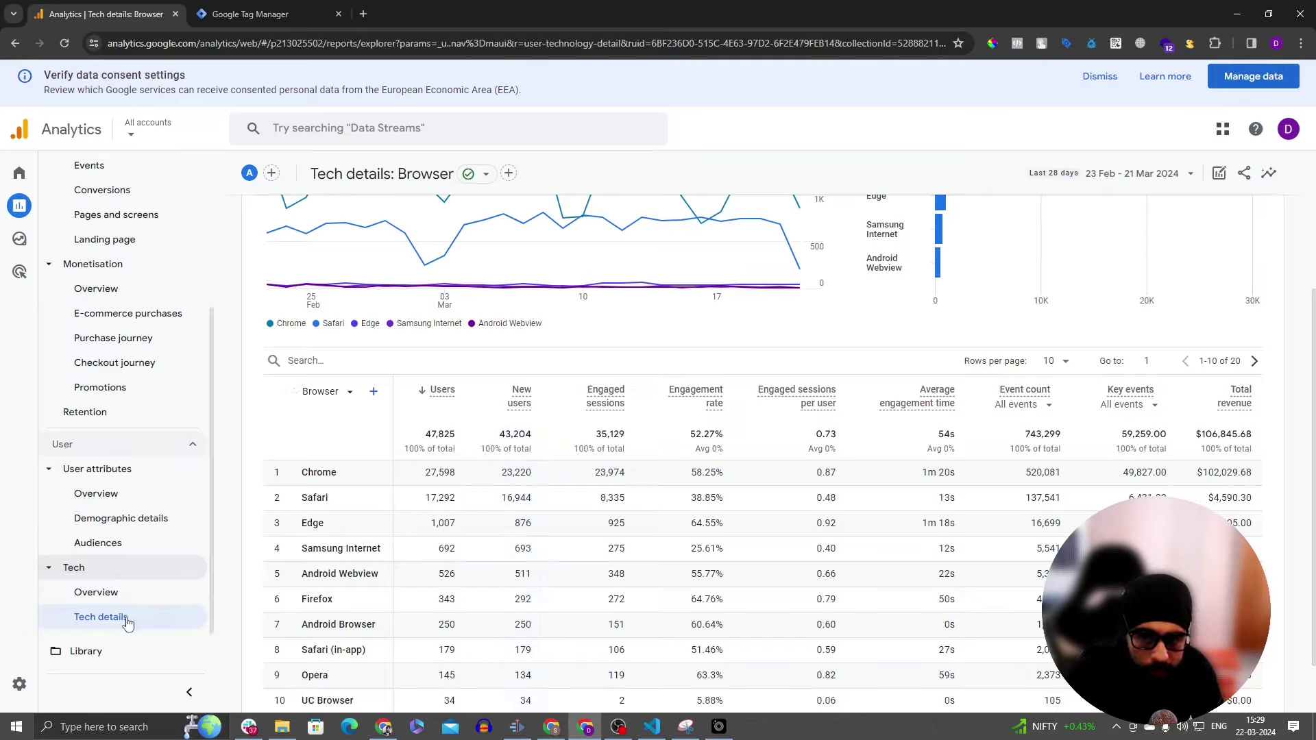
Step: Collapse the Life cycle and User report groups, and re-expand User to show its User attributes and Tech reports
scroll(127, 620, "up", 4)
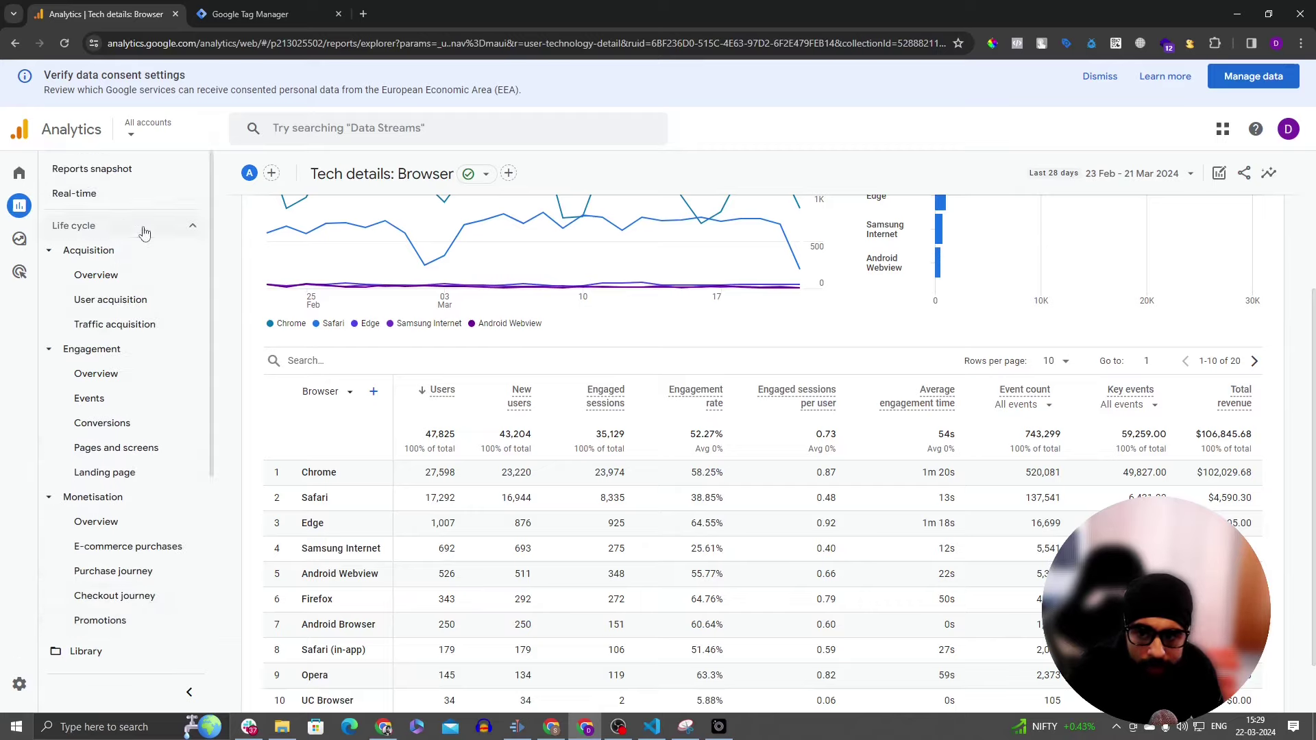
left_click(144, 230)
left_click(142, 259)
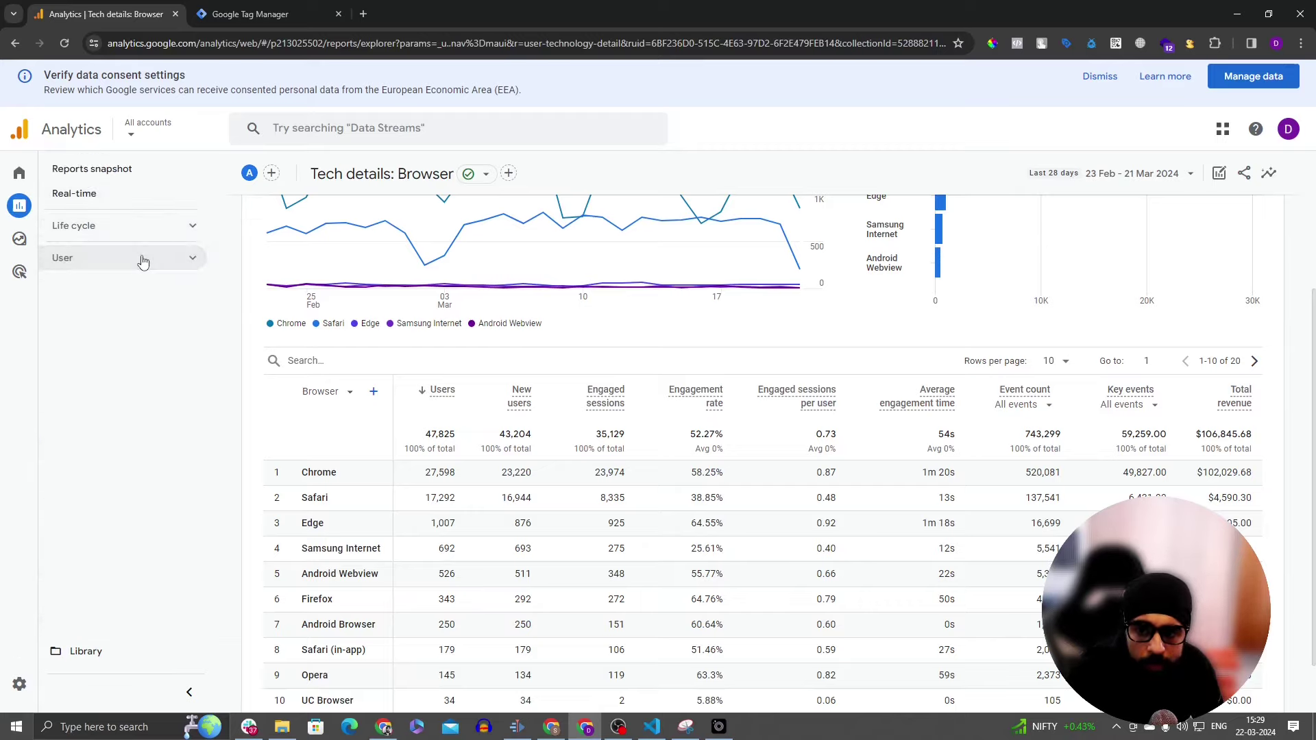
left_click(143, 260)
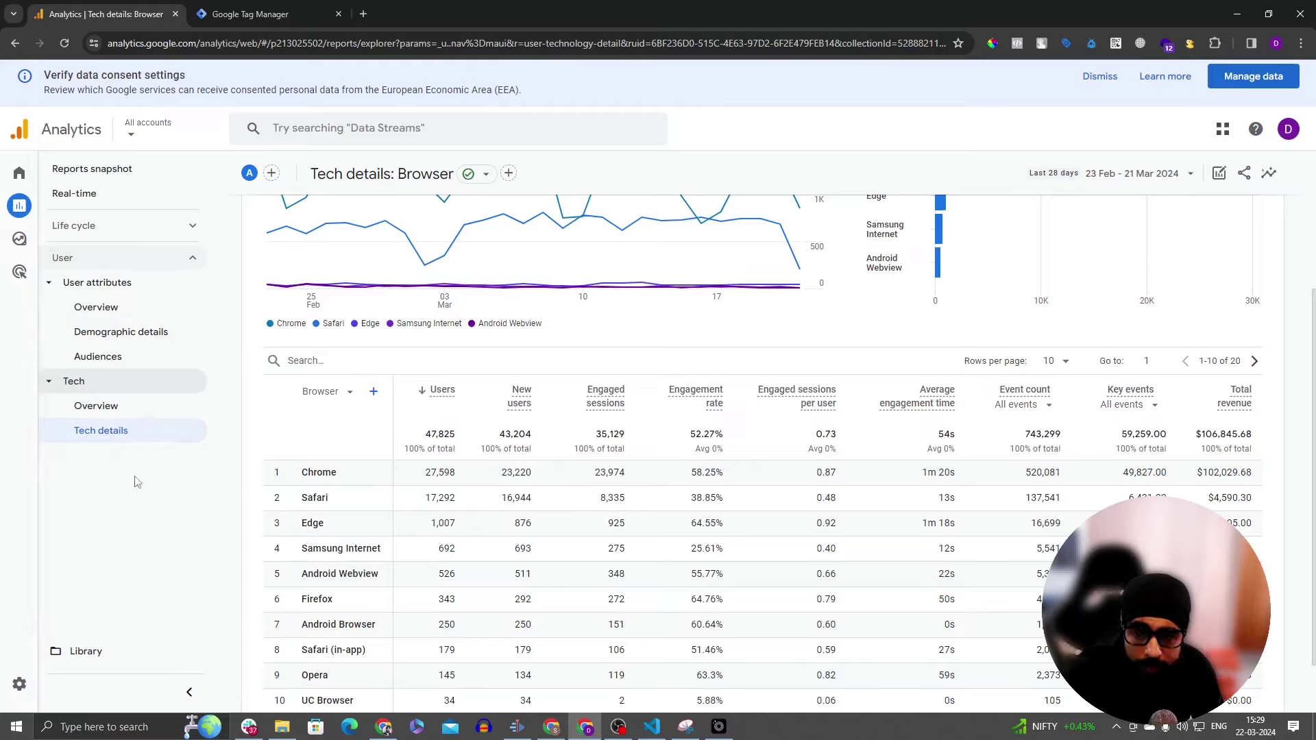
Step: Open the Advertising section and examine the snapshot's channel performance chart and key event paths
mouse_move(3, 187)
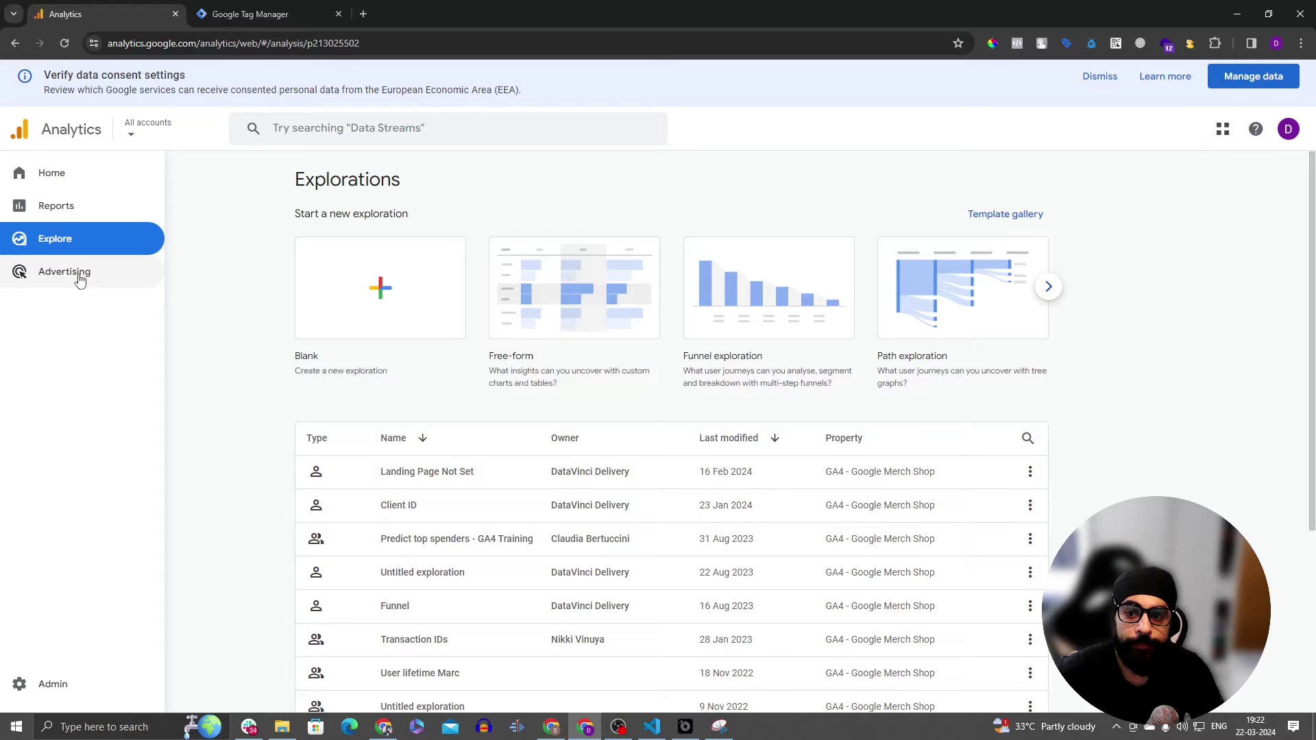
left_click(80, 275)
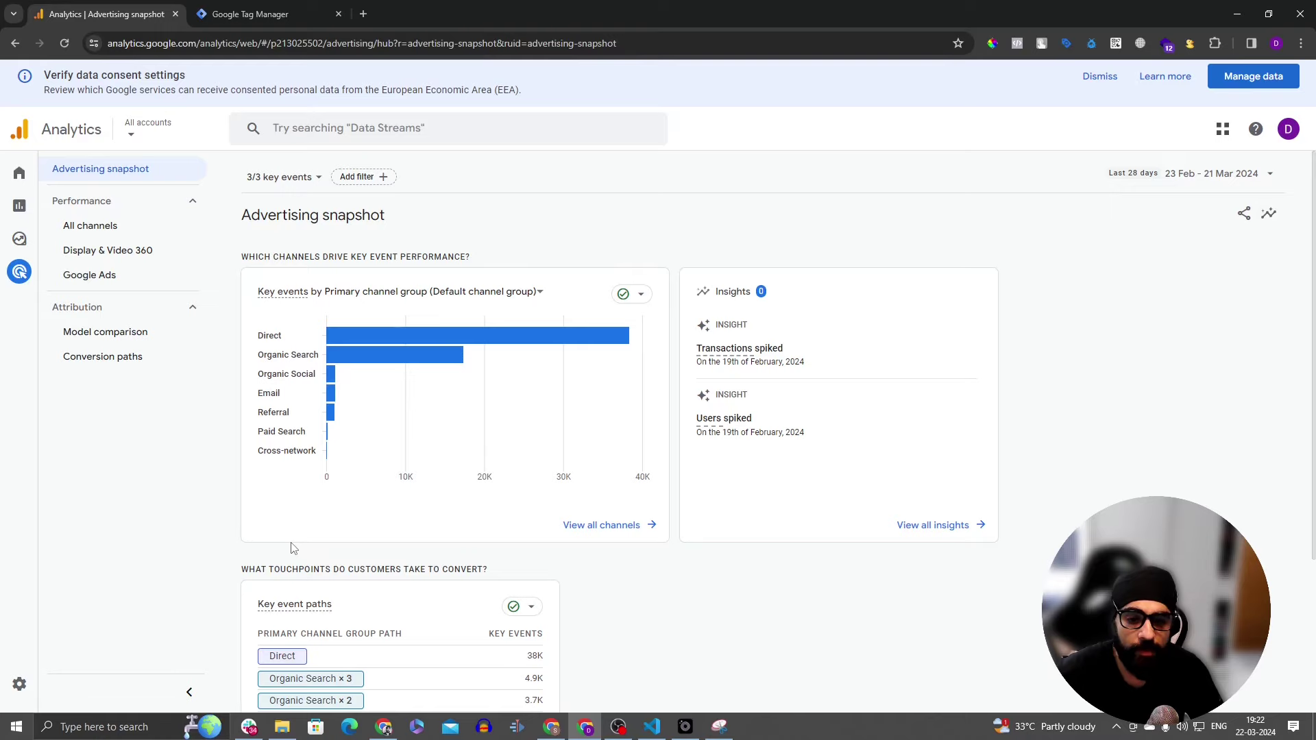
scroll(293, 548, "down", 2)
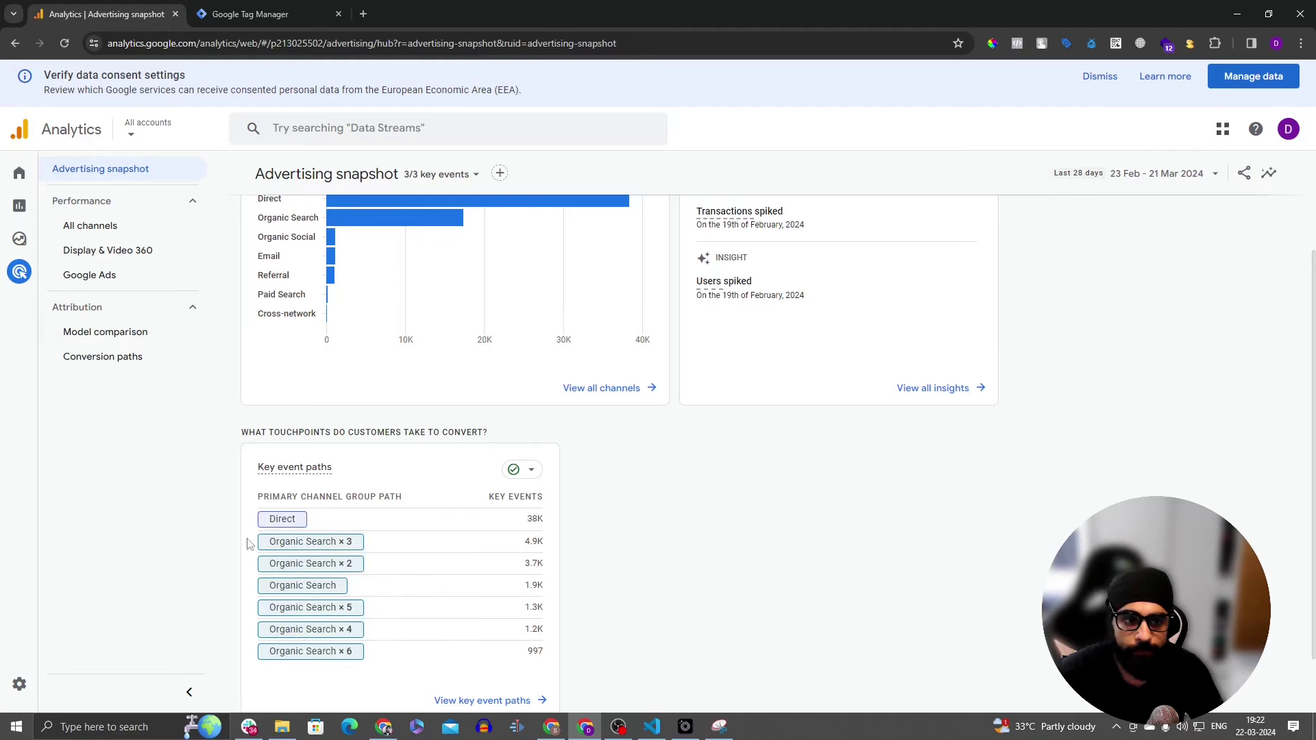
scroll(248, 543, "up", 2)
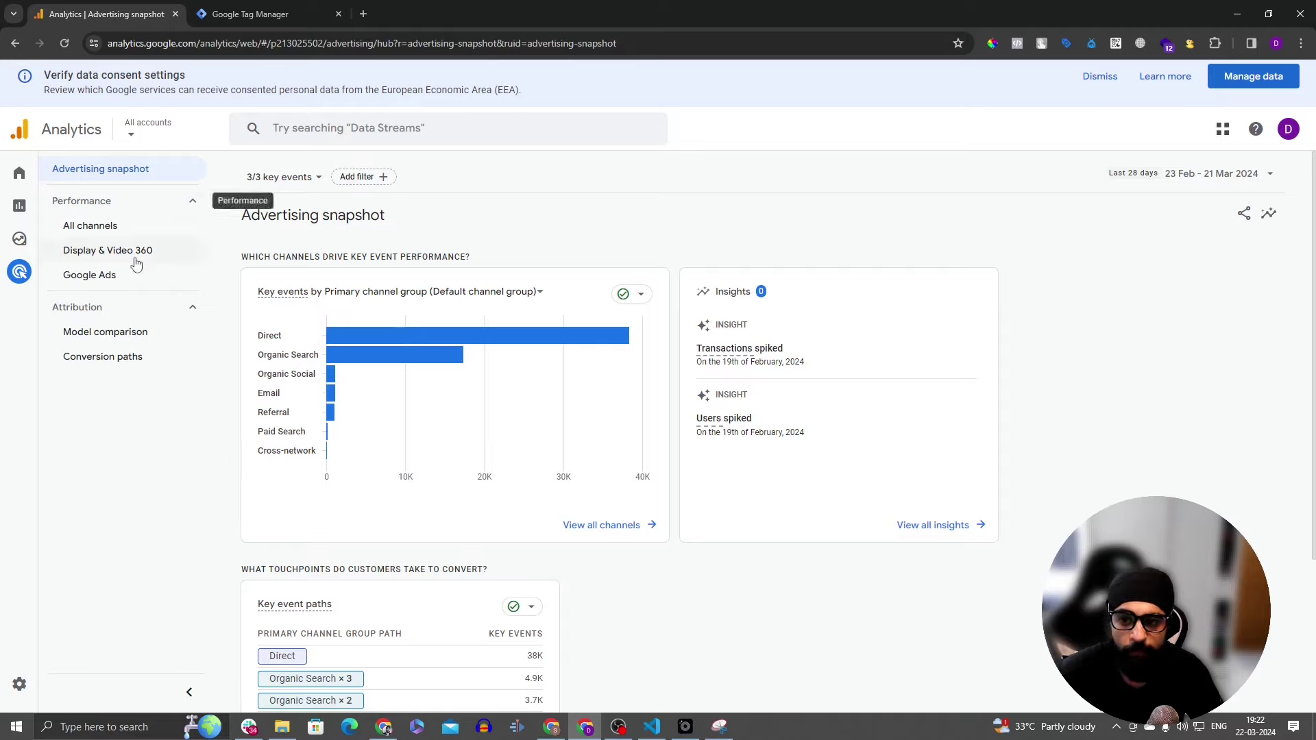
Step: Open the All channels performance report and examine its primary dimension options and the channel table's key event and ad cost metrics
left_click(126, 227)
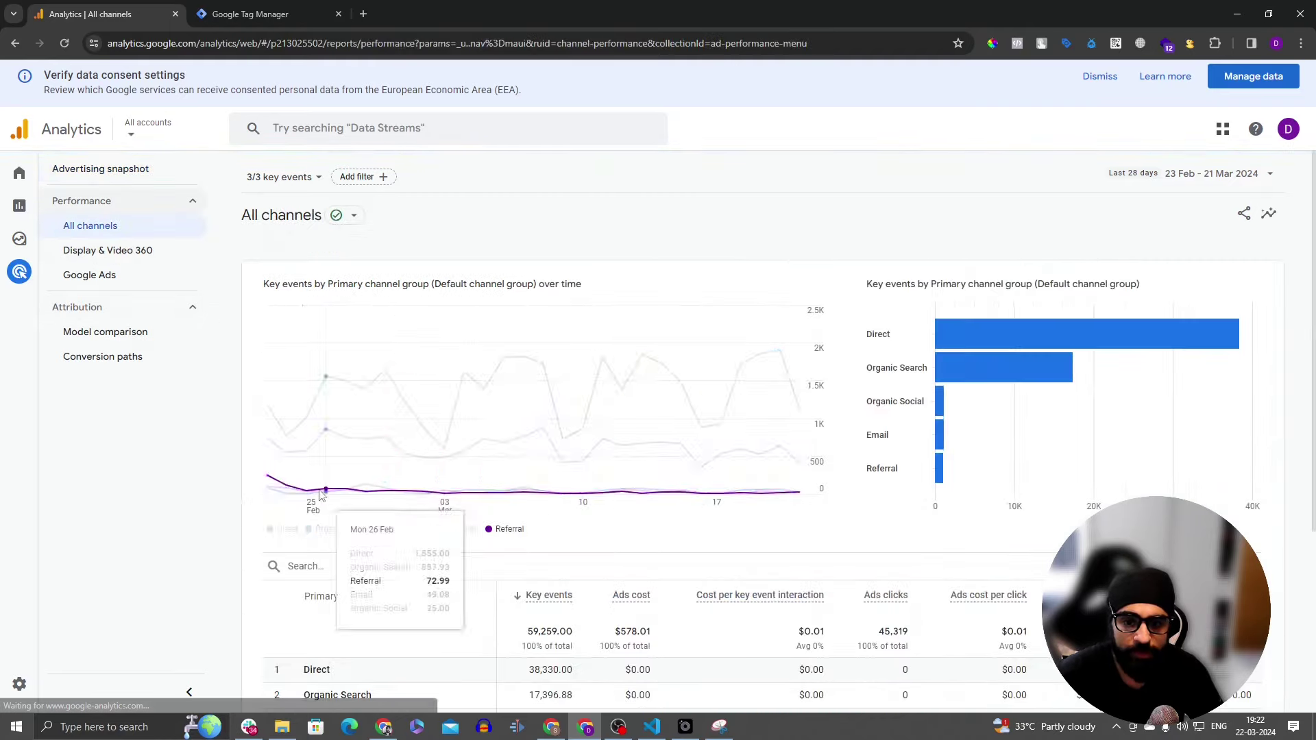
scroll(322, 500, "down", 2)
left_click(364, 459)
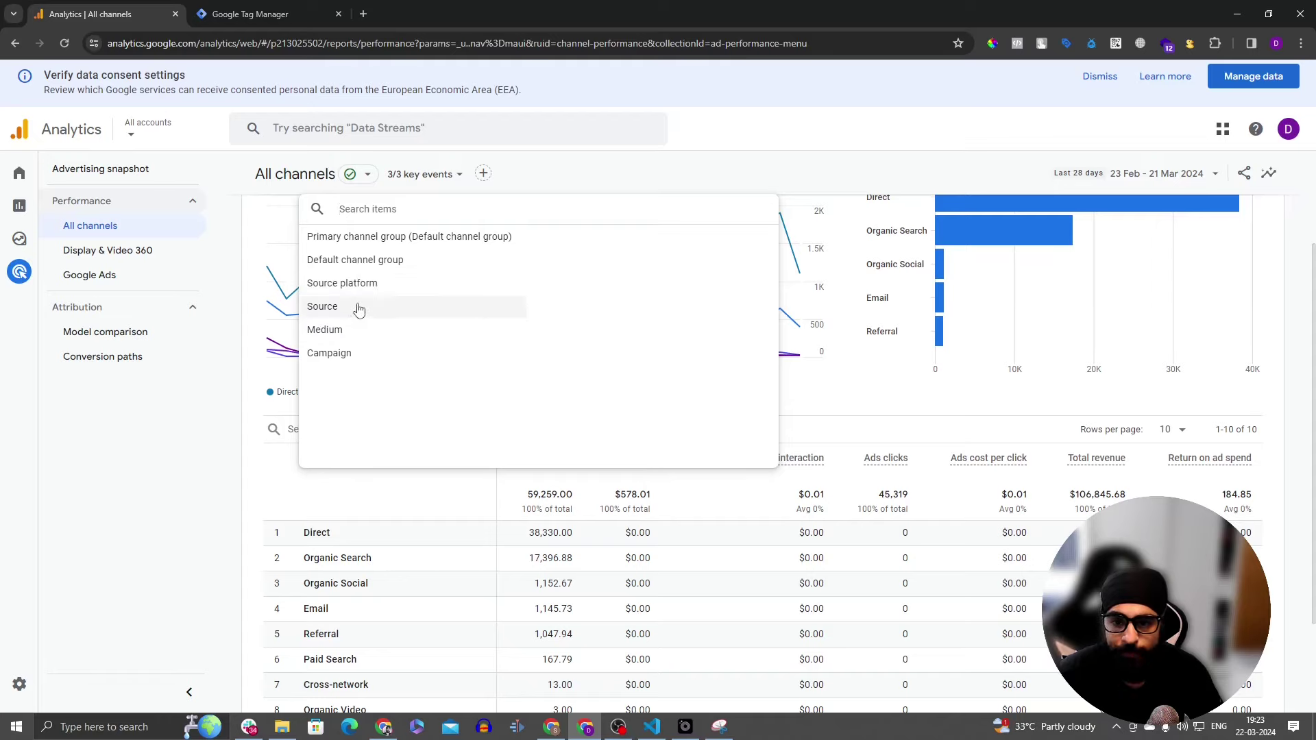
left_click(287, 488)
scroll(343, 480, "down", 2)
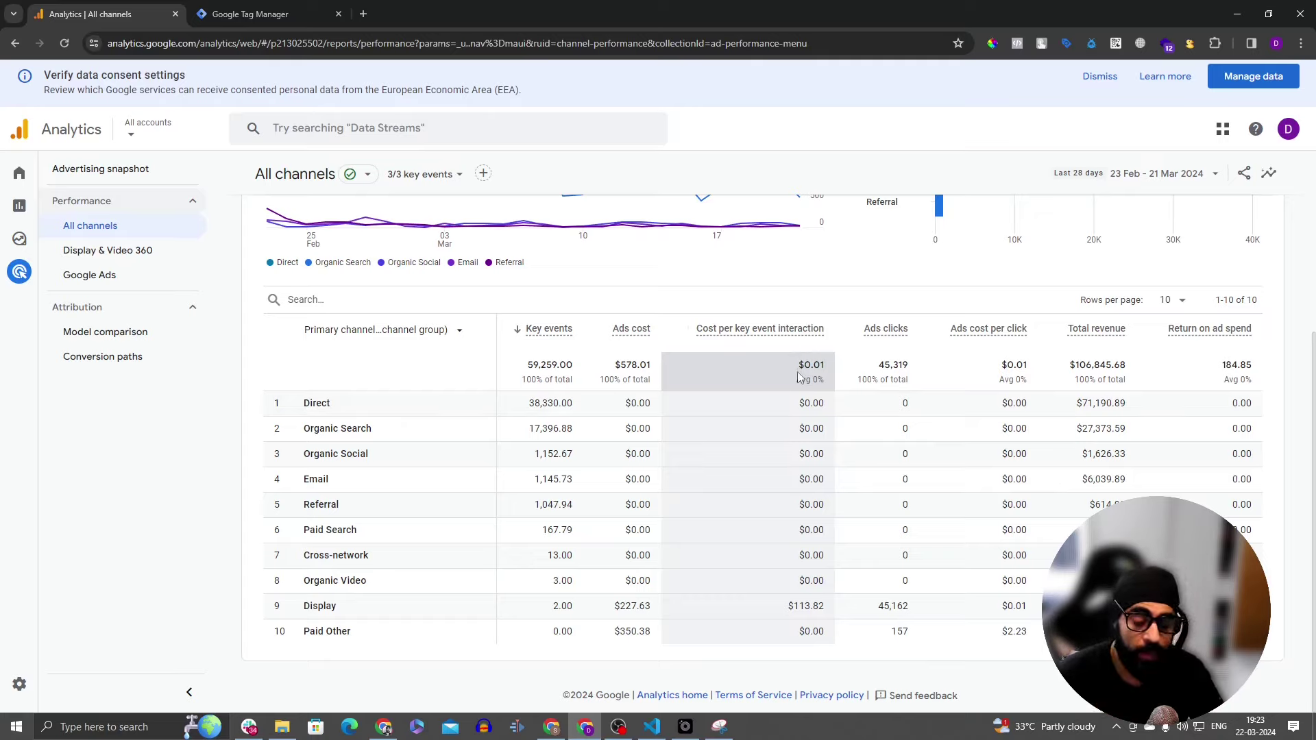
mouse_move(547, 366)
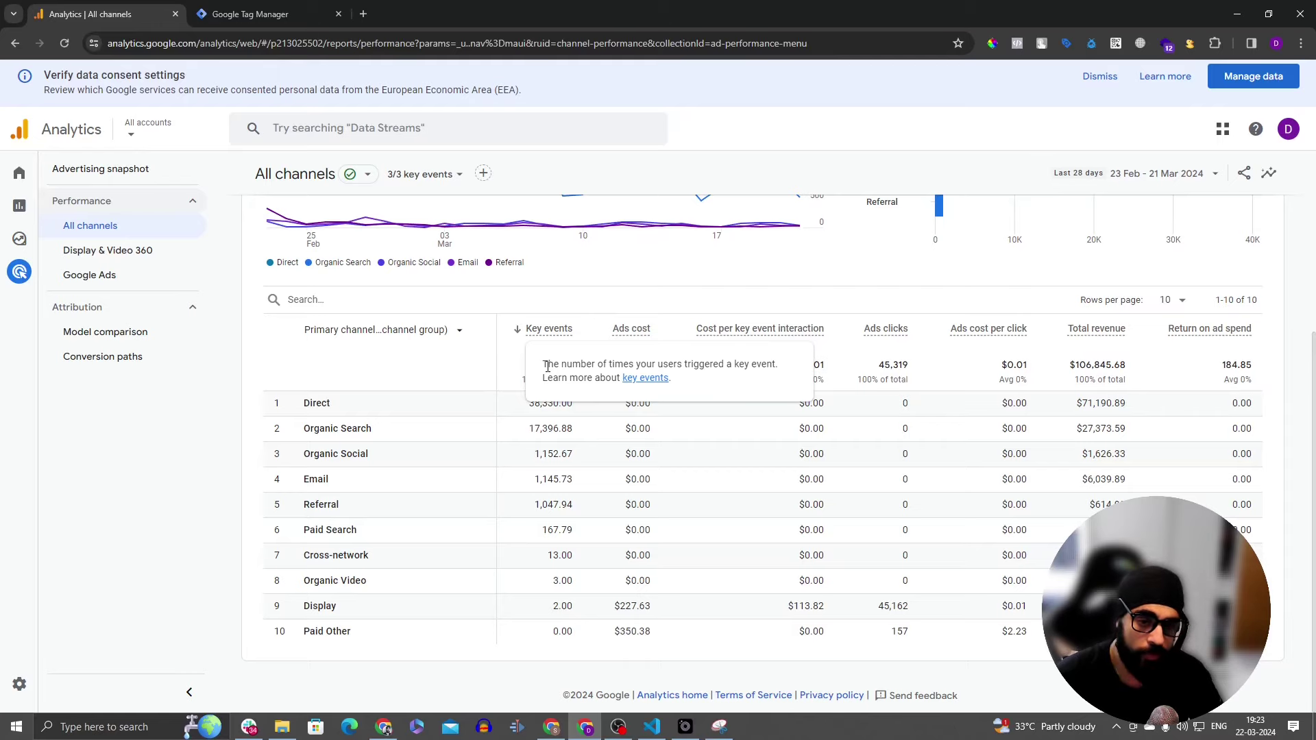
scroll(560, 480, "up", 3)
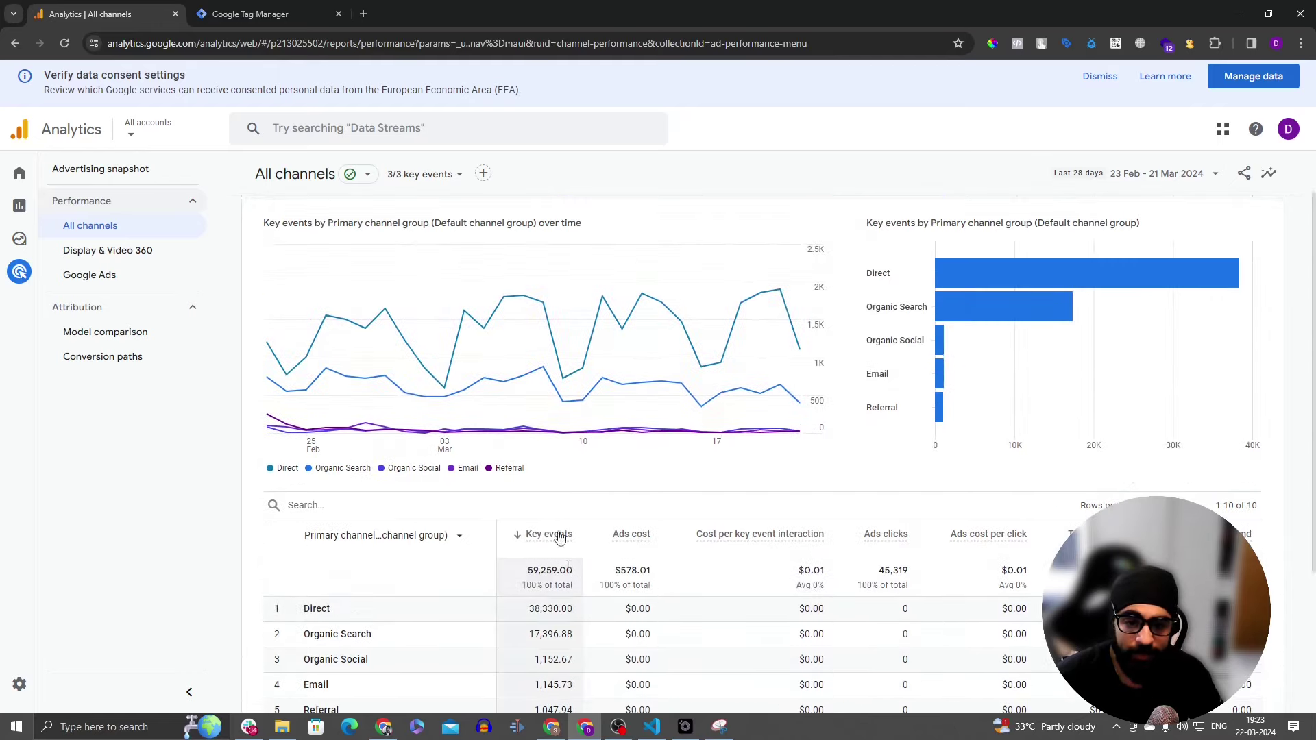
scroll(583, 521, "down", 3)
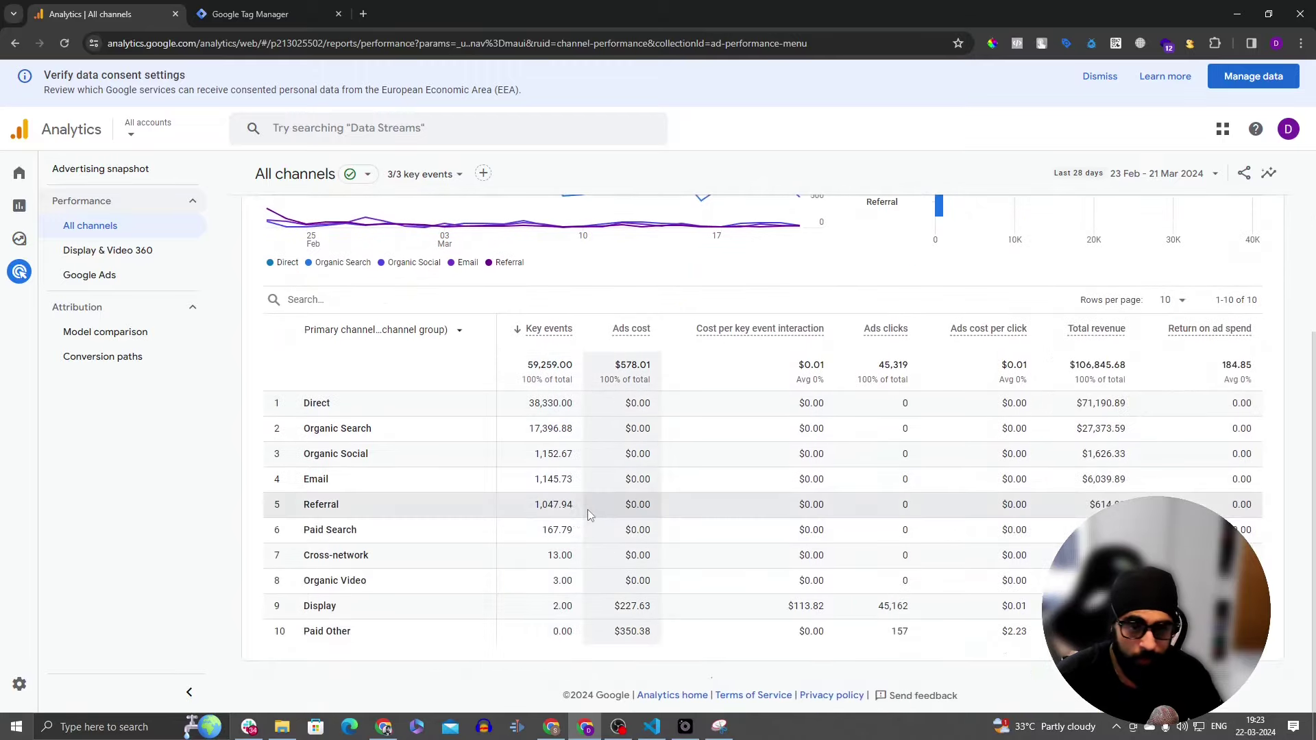
scroll(587, 509, "up", 1)
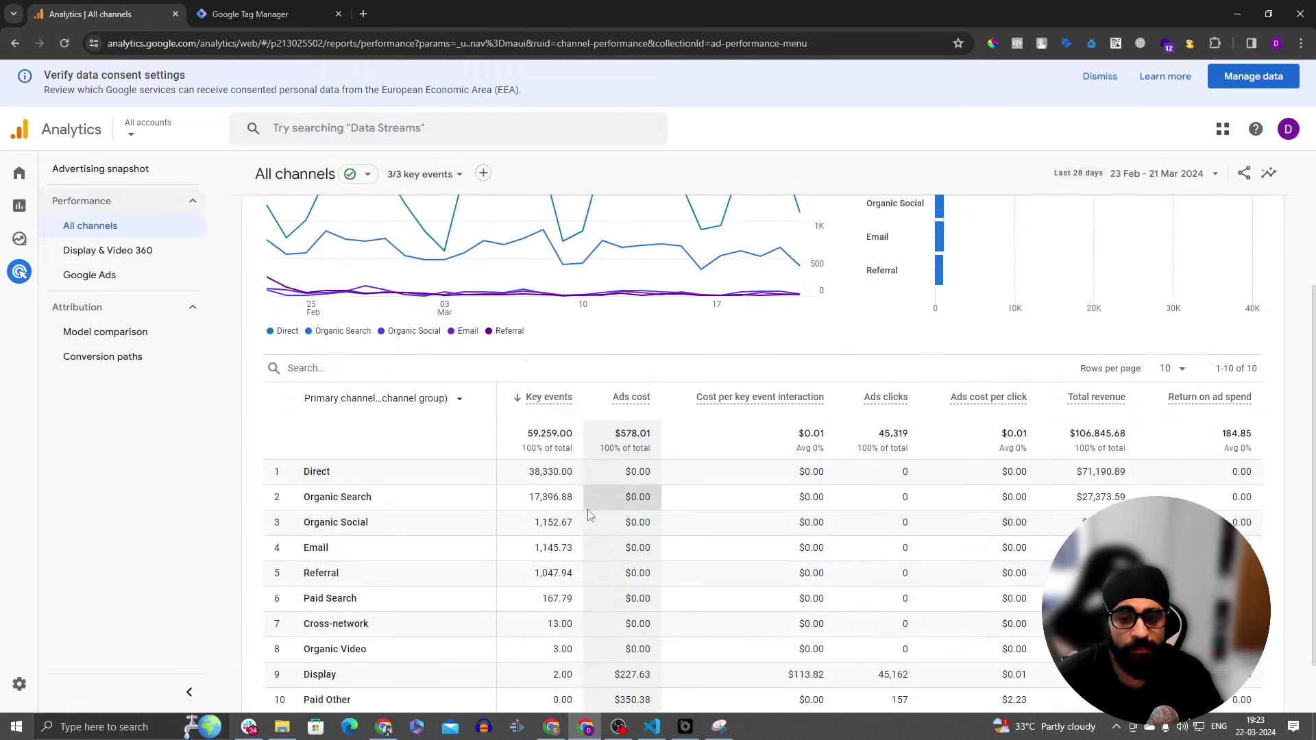
Step: Limit the All channels report's key events to purchase by excluding add_to_cart and view_item
left_click(426, 174)
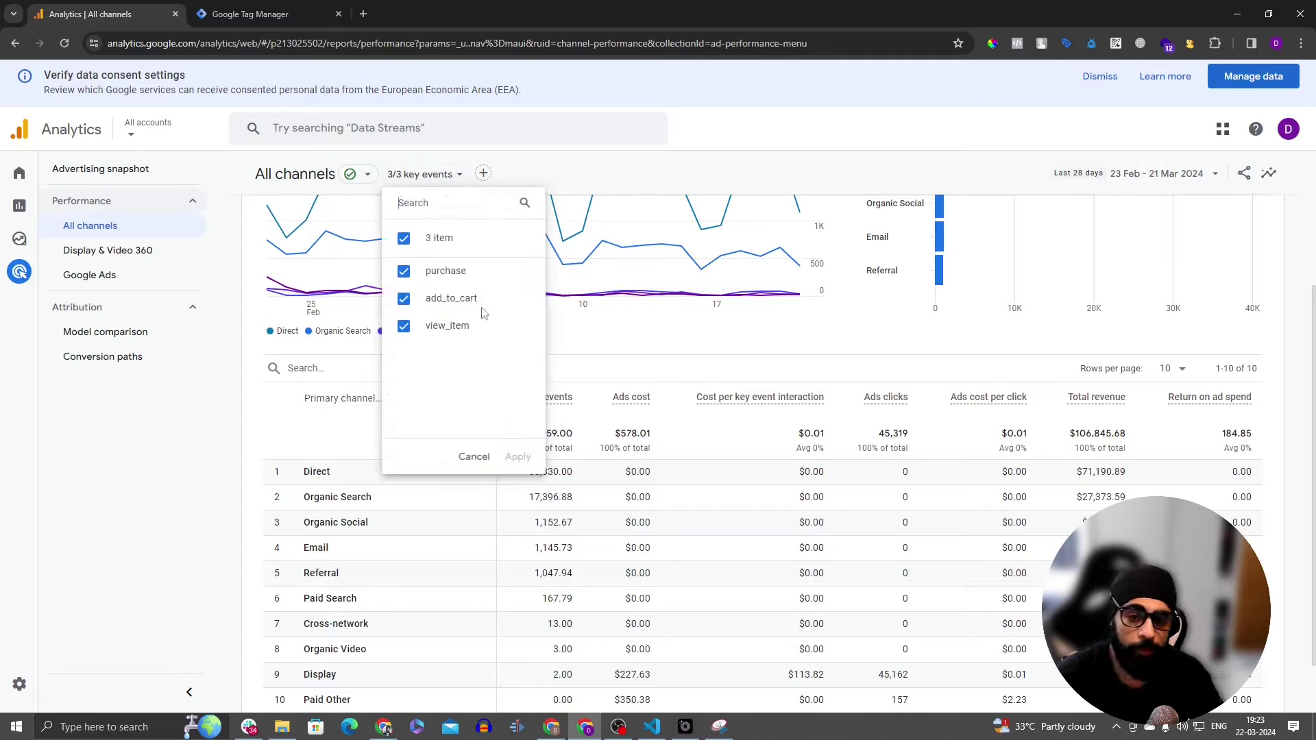
left_click(463, 296)
left_click(442, 331)
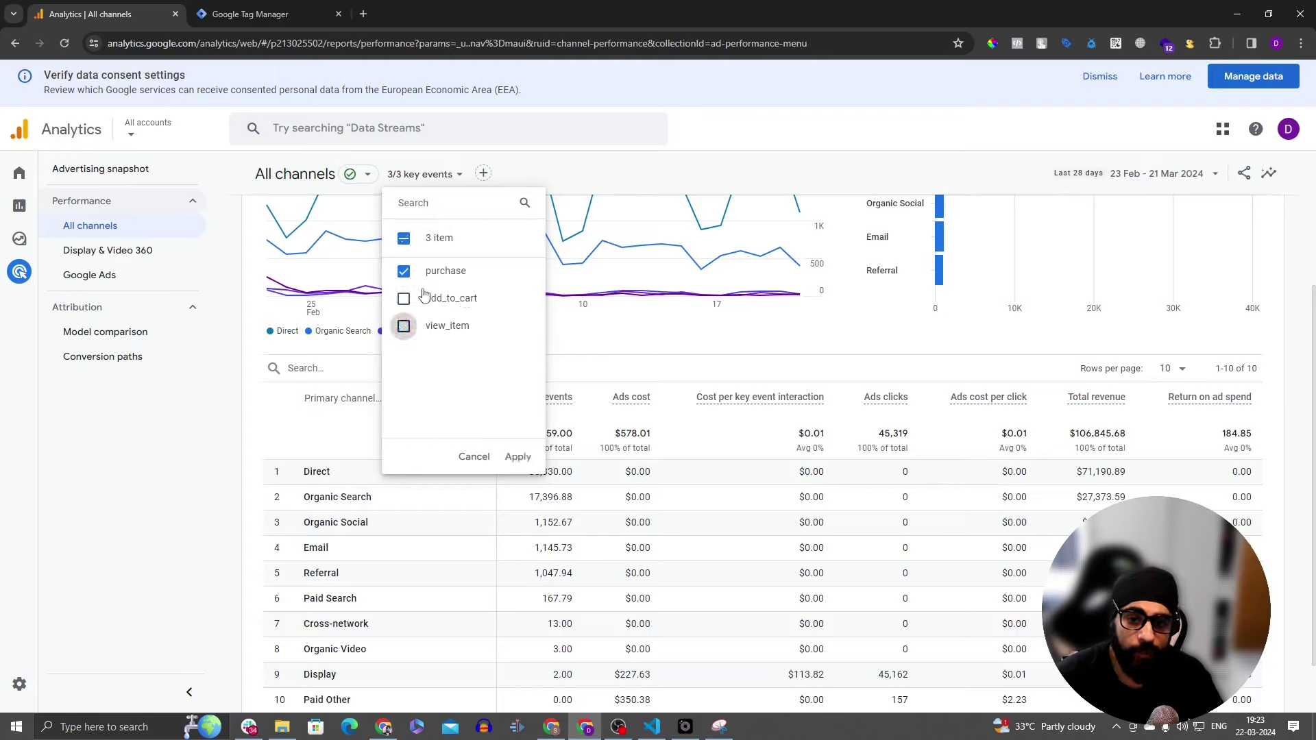
left_click(506, 458)
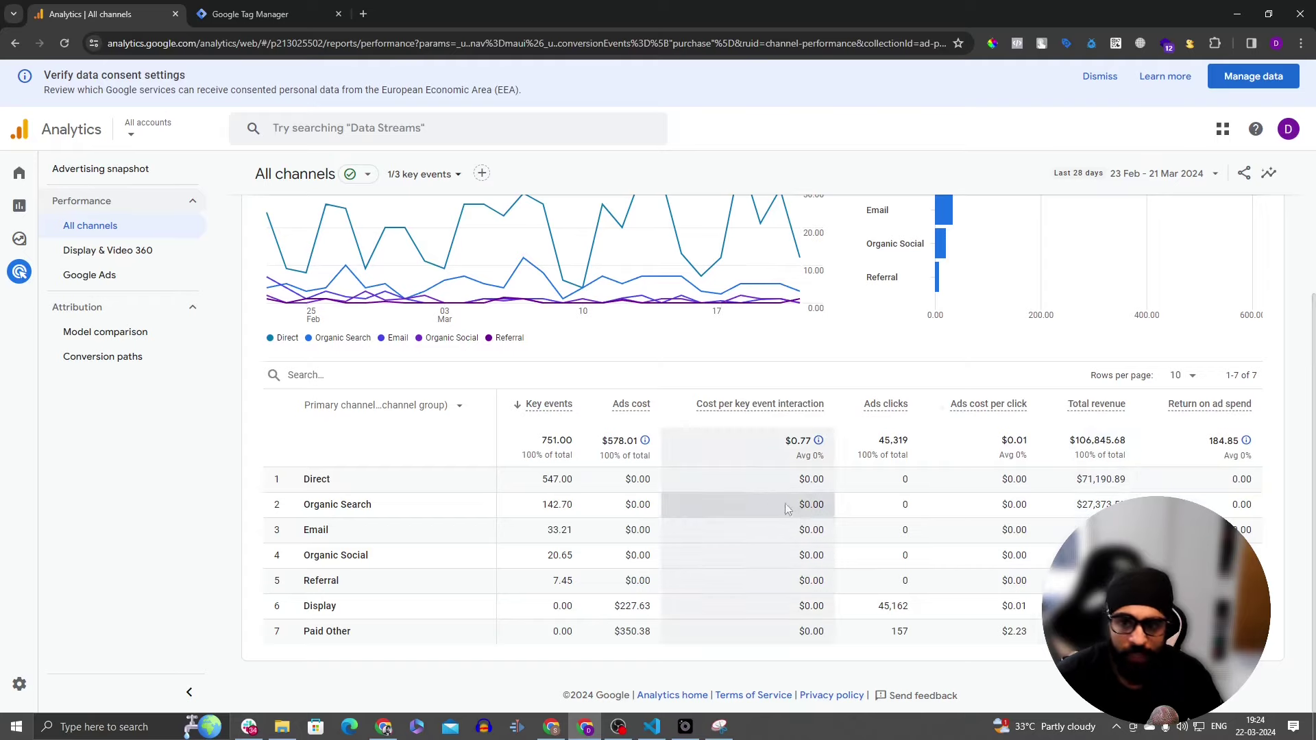
Step: Review the Display & Video 360 campaign table and the Google Ads campaigns report, including the latter's primary dimension options
left_click(125, 251)
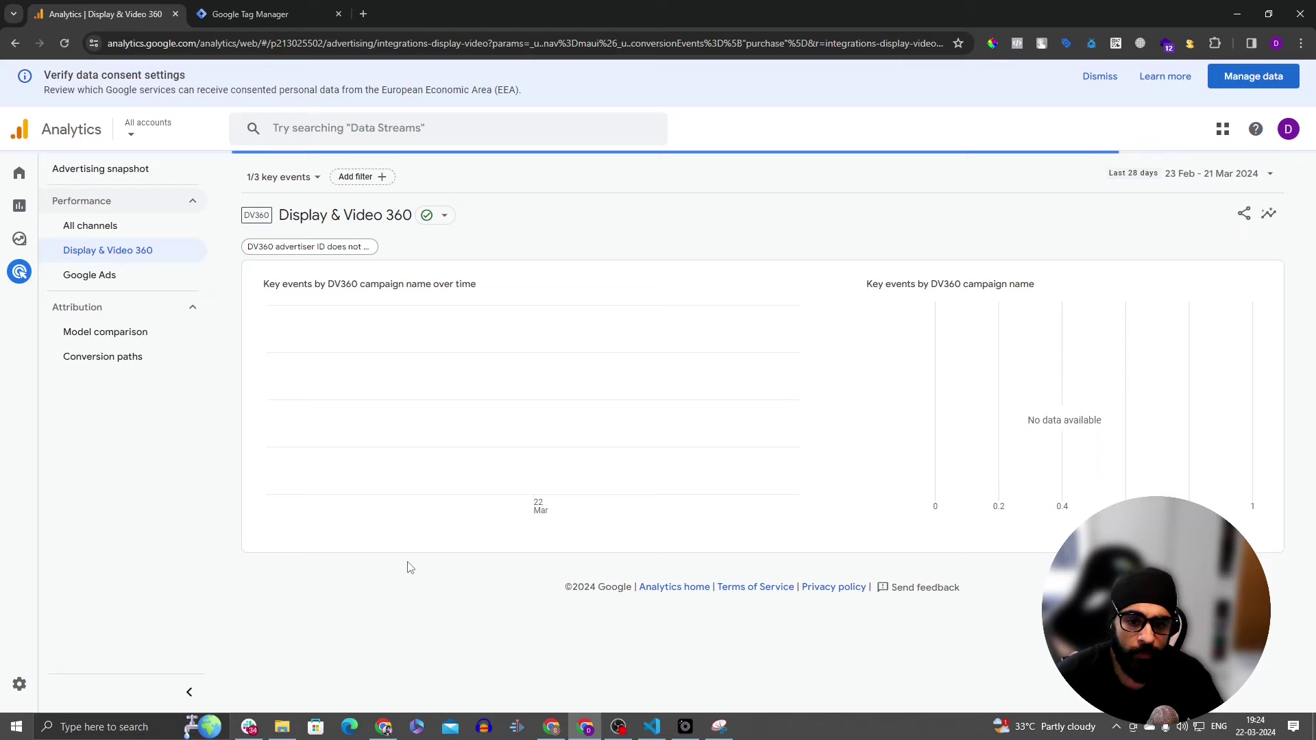
scroll(411, 569, "down", 3)
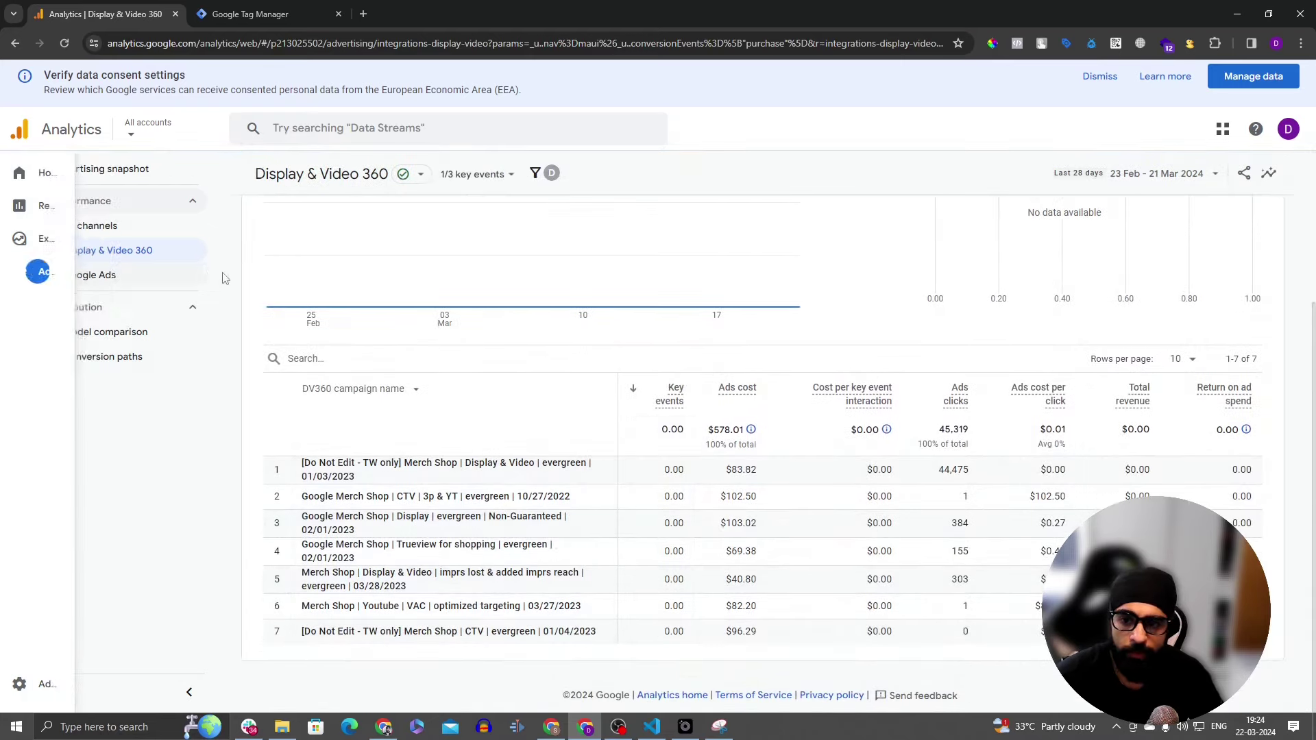
left_click(156, 274)
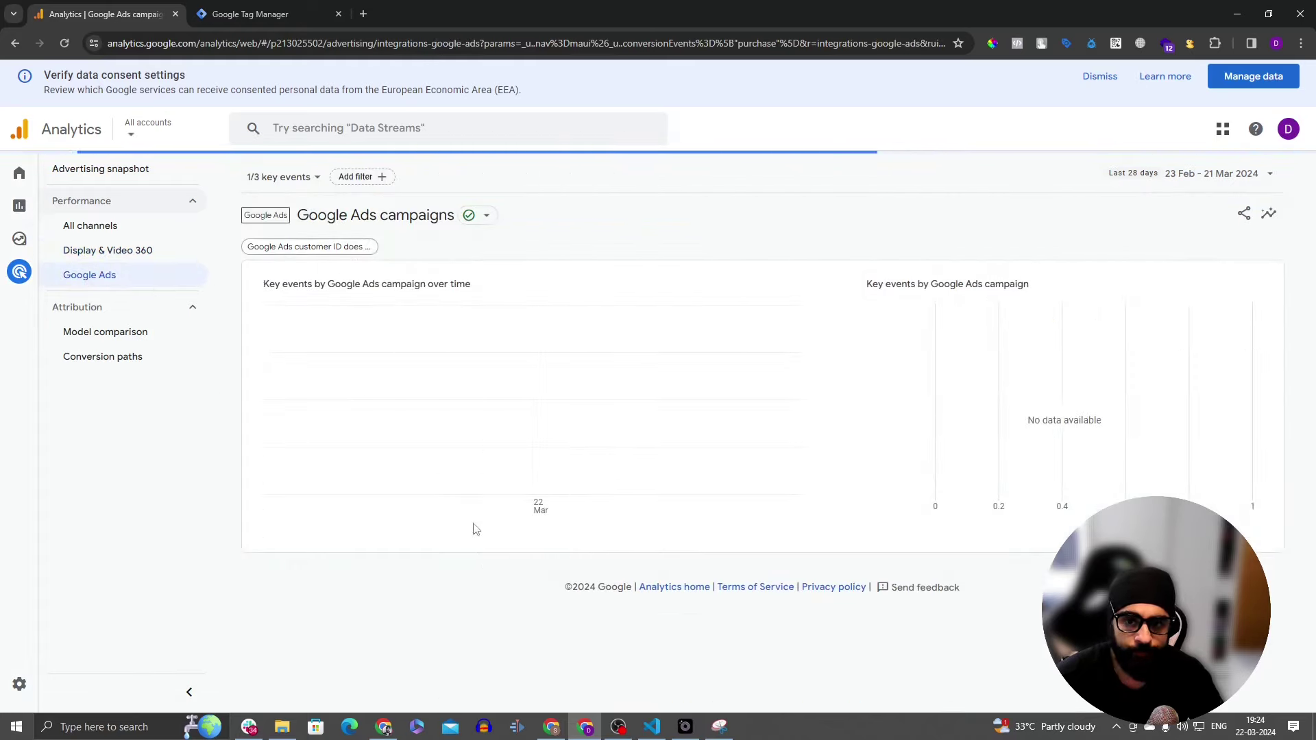
scroll(438, 549, "down", 2)
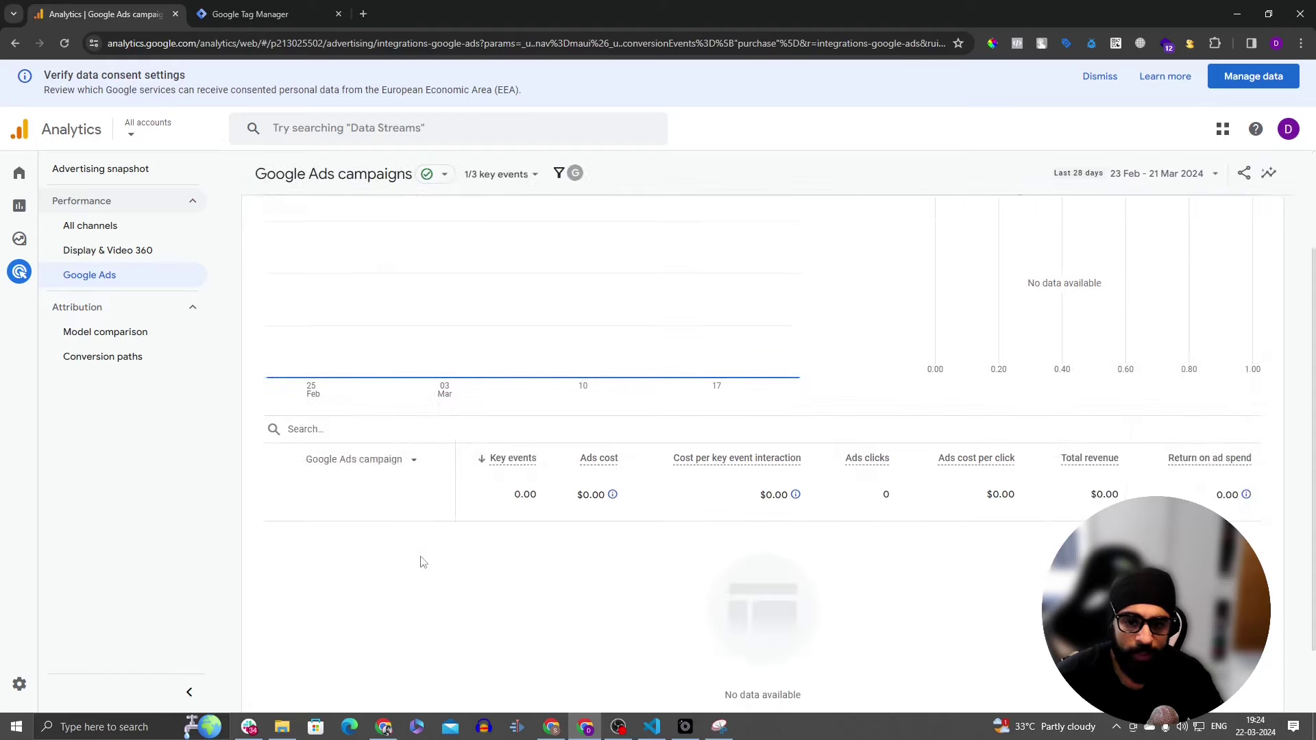
left_click(415, 469)
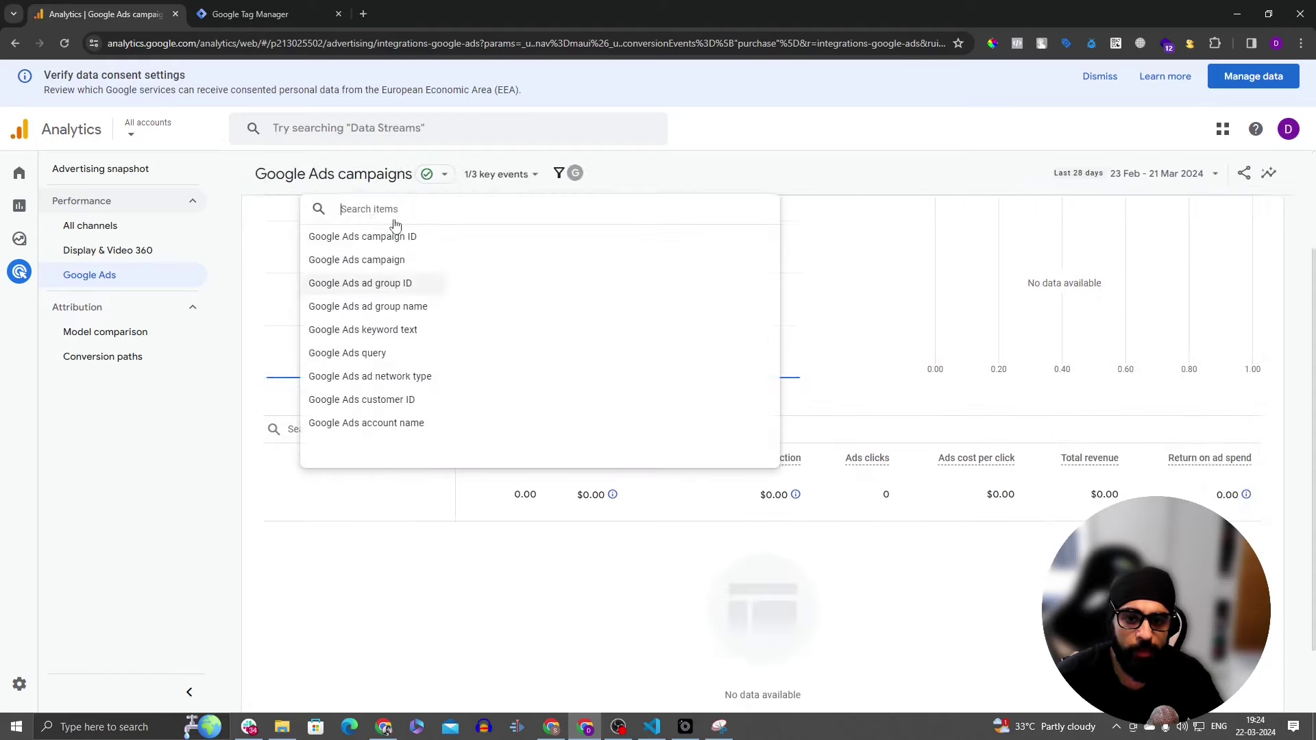
Step: Review the conversion paths report's touch point charts and path table, and open the model comparison of last click and data-driven attribution
left_click(217, 450)
left_click(162, 330)
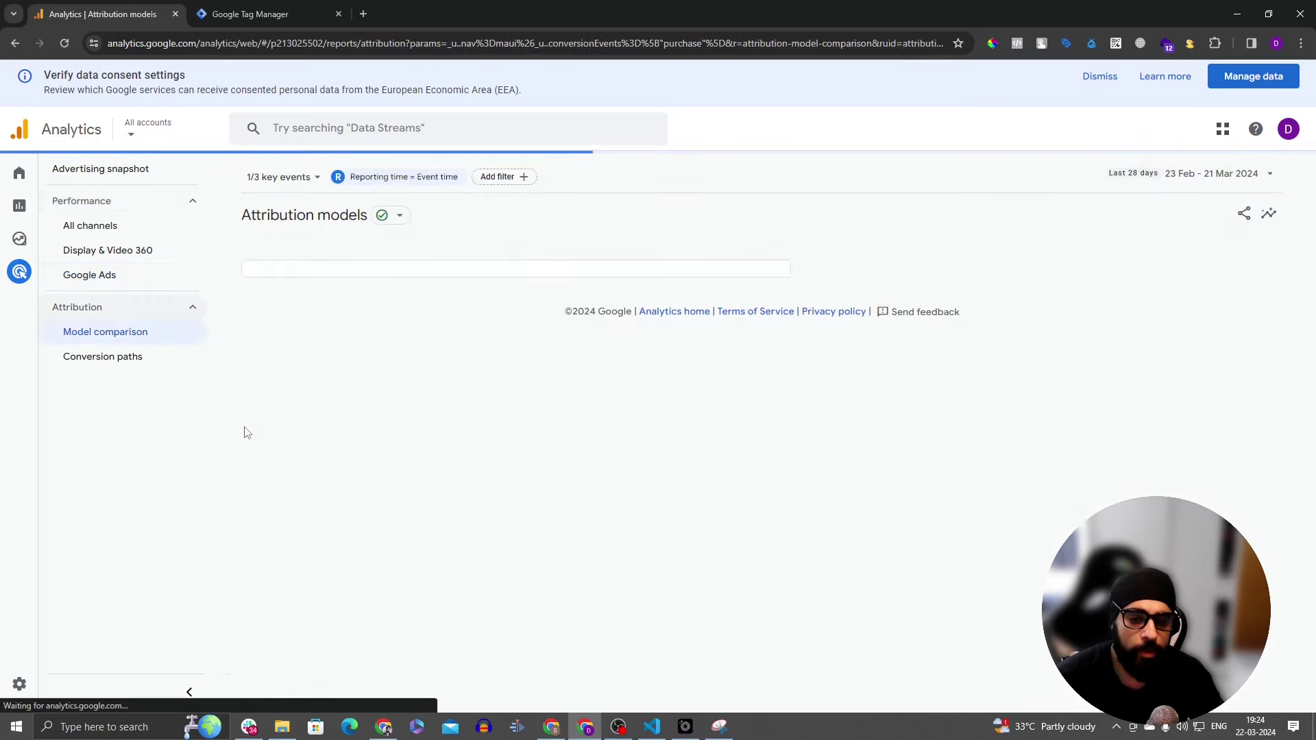
left_click(180, 363)
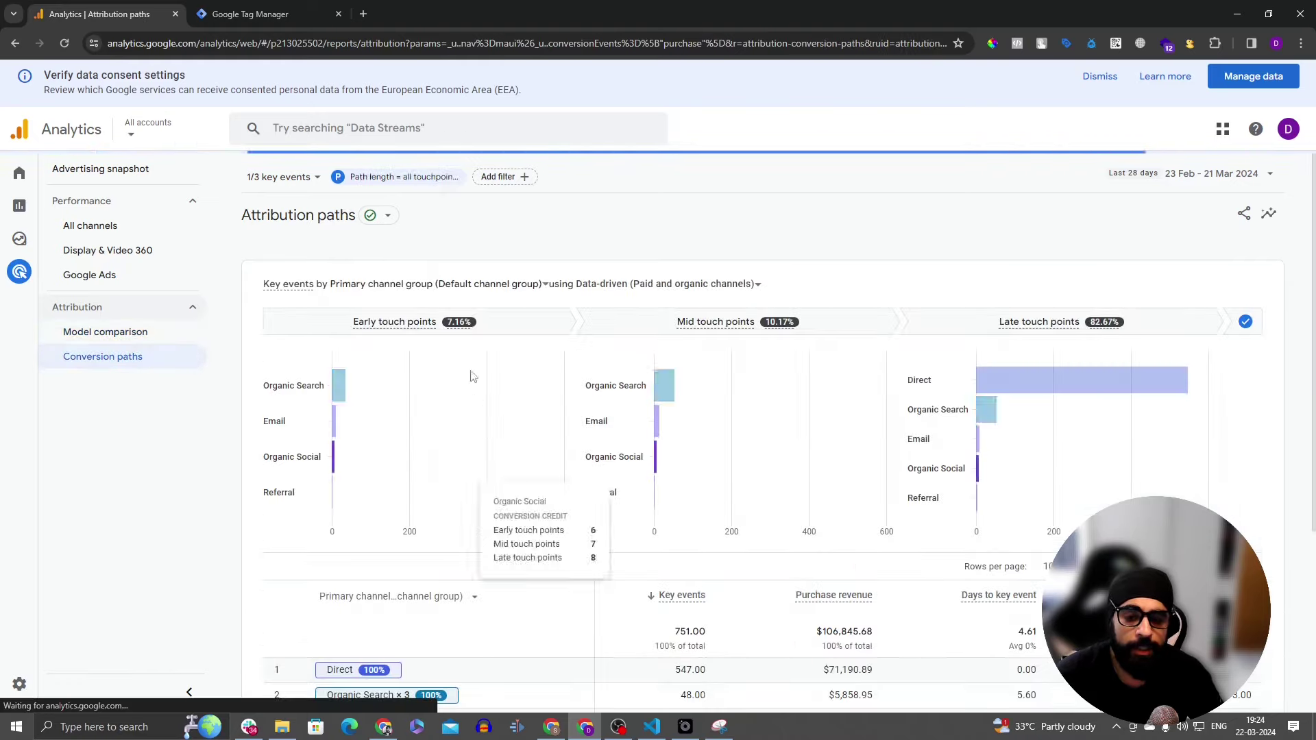
scroll(467, 656, "down", 4)
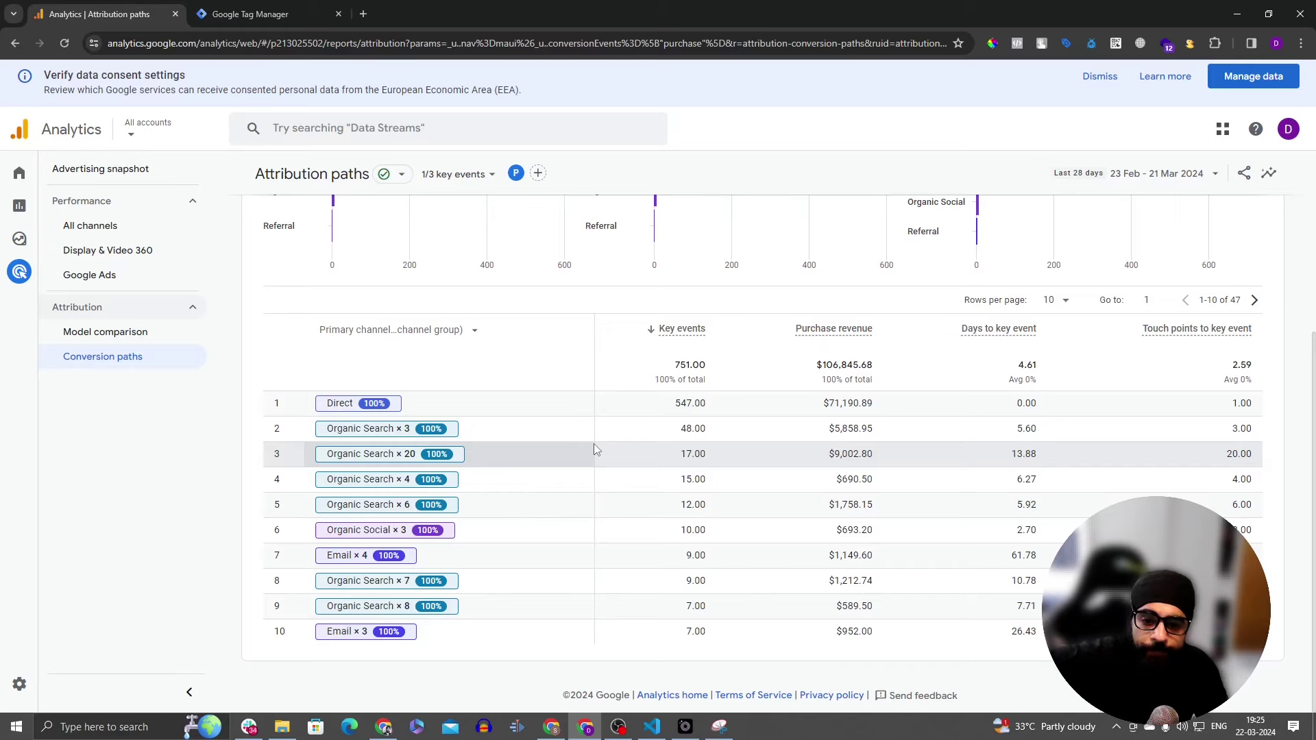
scroll(594, 443, "up", 3)
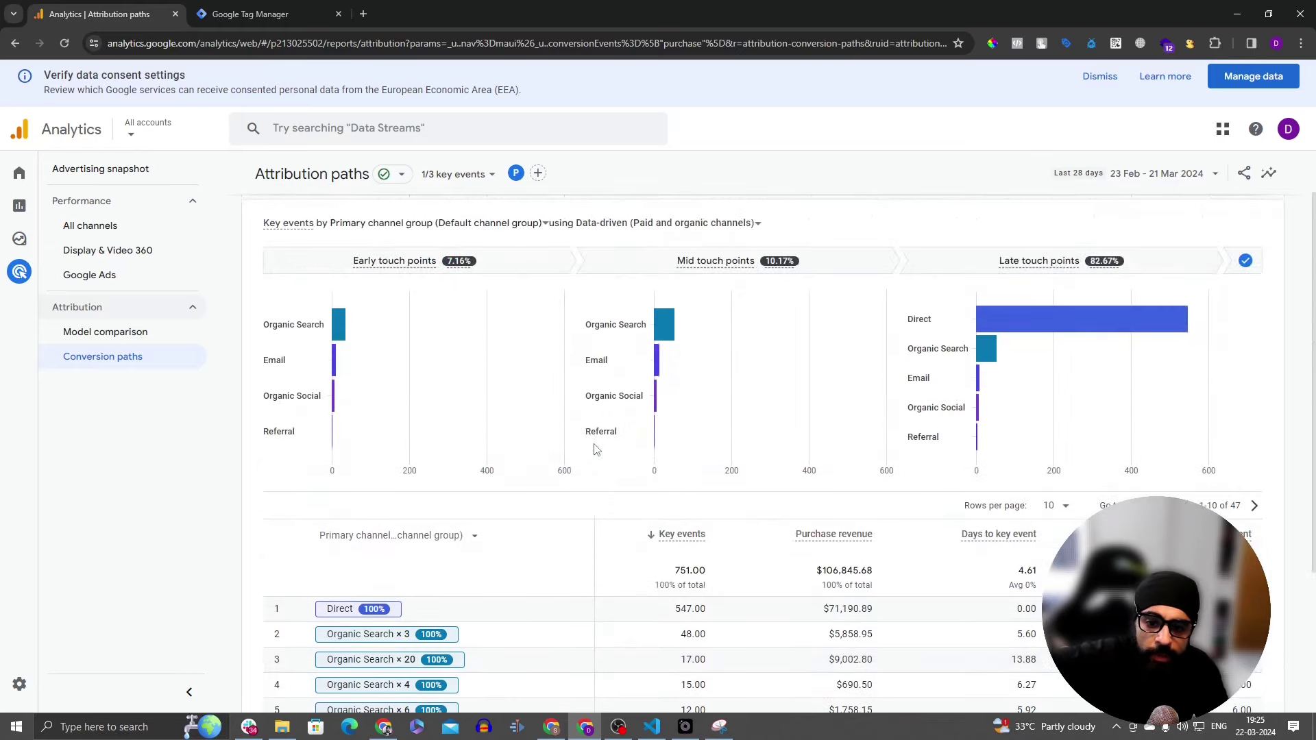
scroll(593, 449, "down", 2)
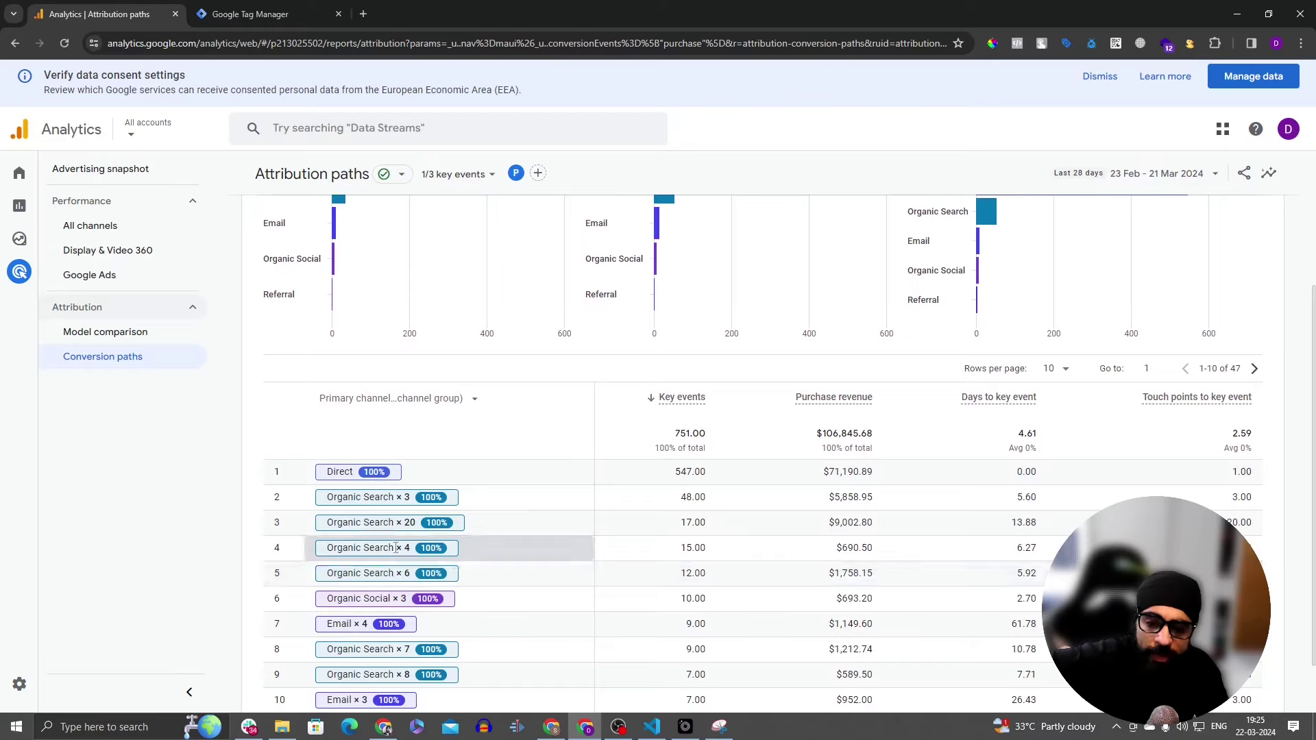
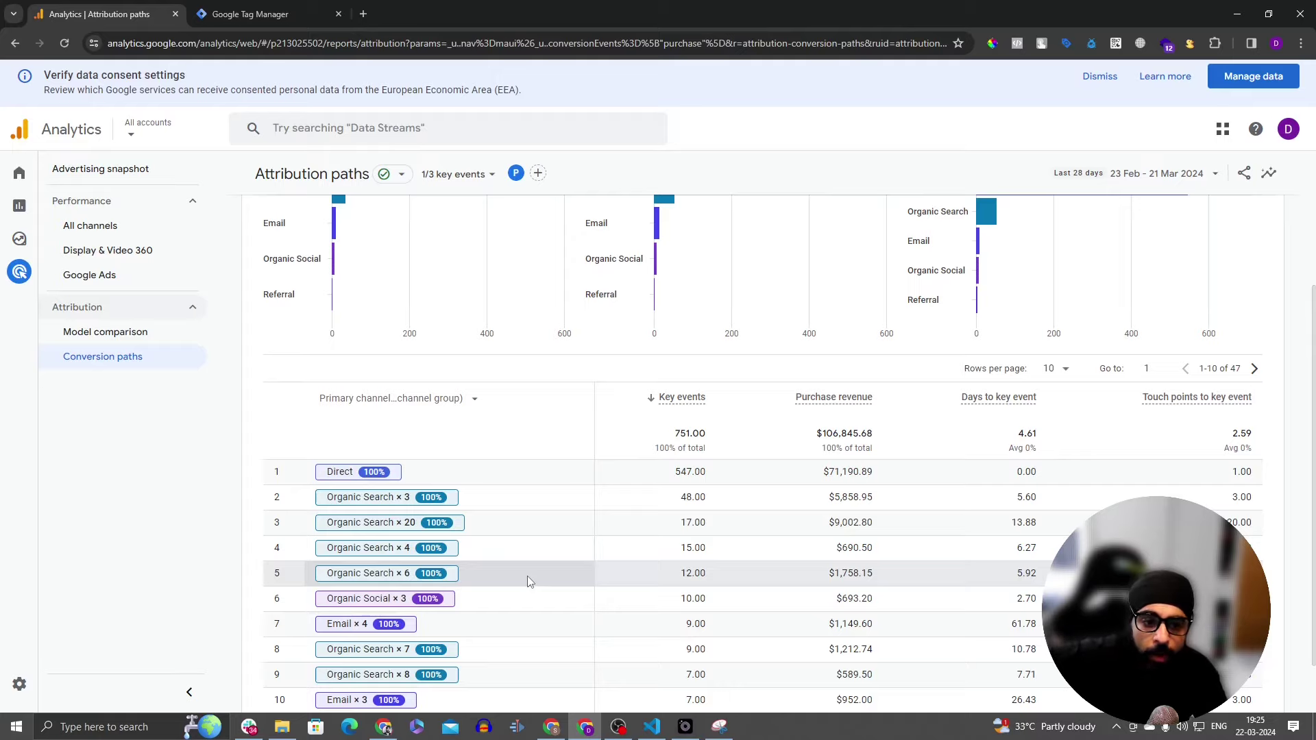
scroll(527, 579, "down", 1)
scroll(528, 579, "up", 4)
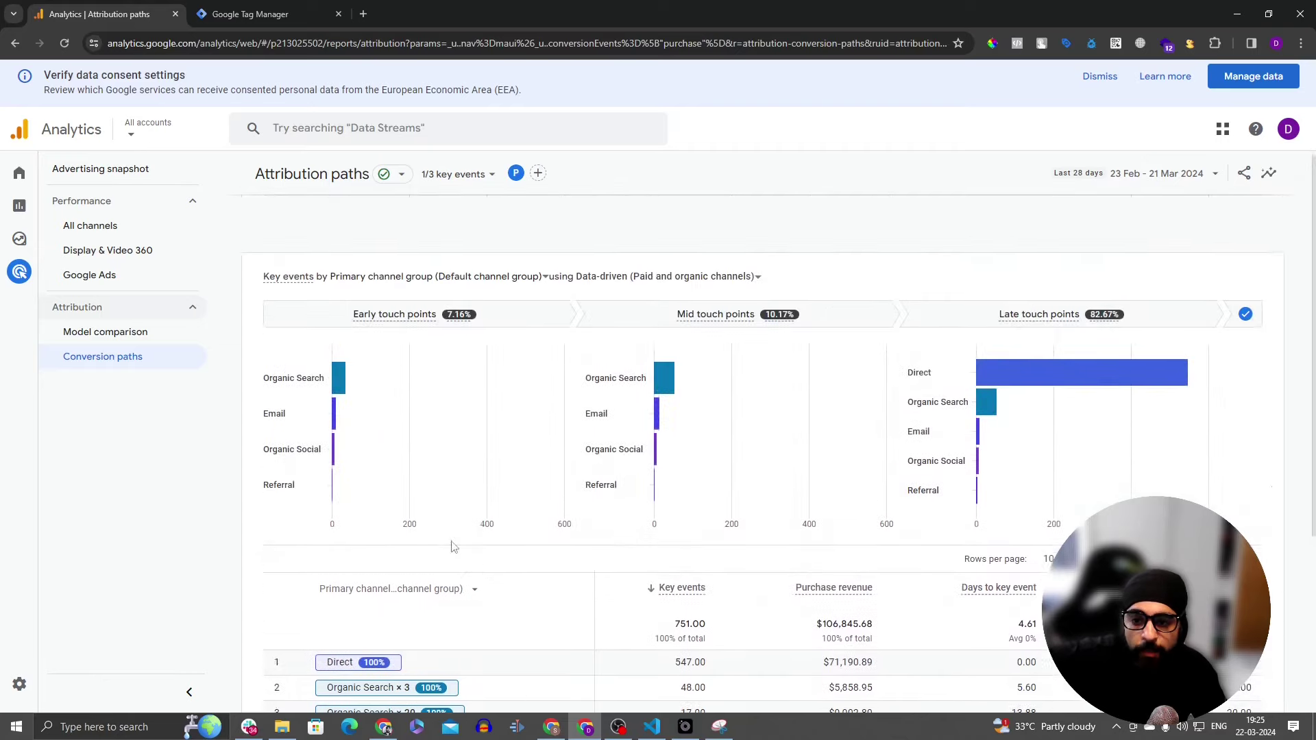
left_click(175, 335)
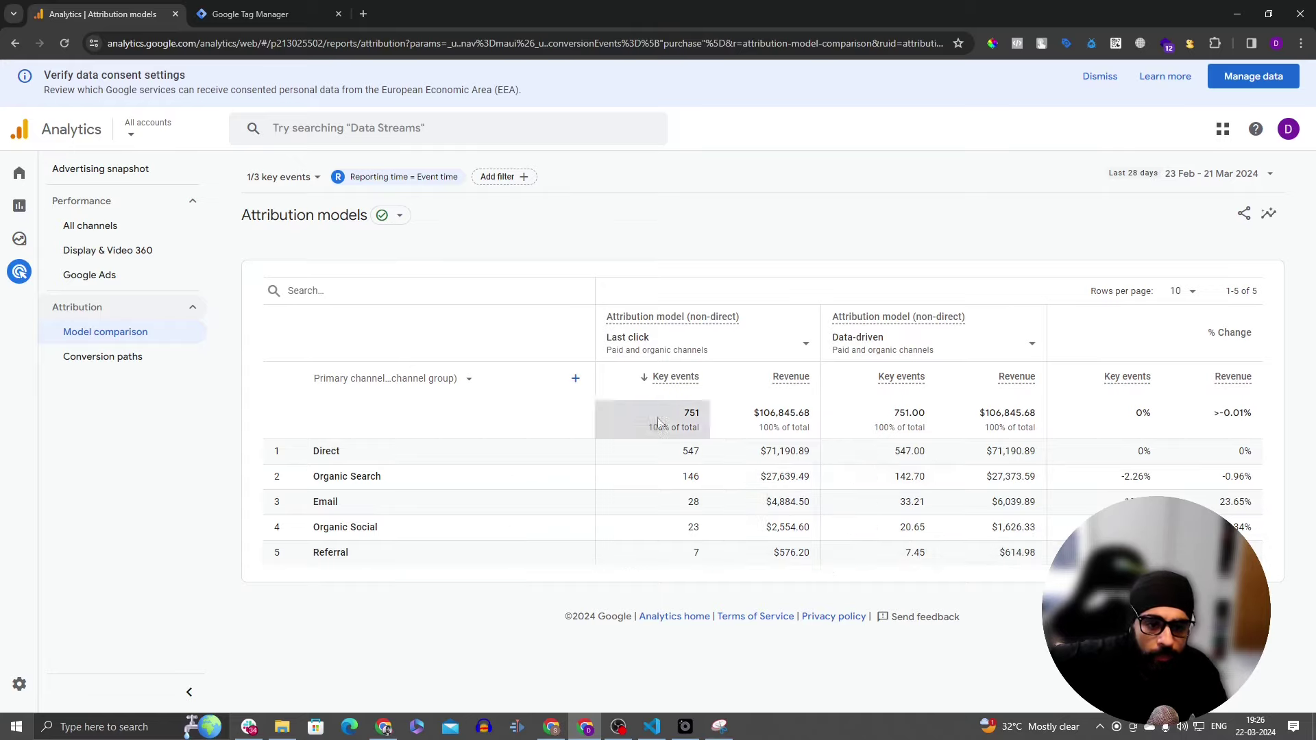
Step: Open the Explorations page and browse the available exploration templates, including funnel, path, segment overlap and user explorer
mouse_move(53, 339)
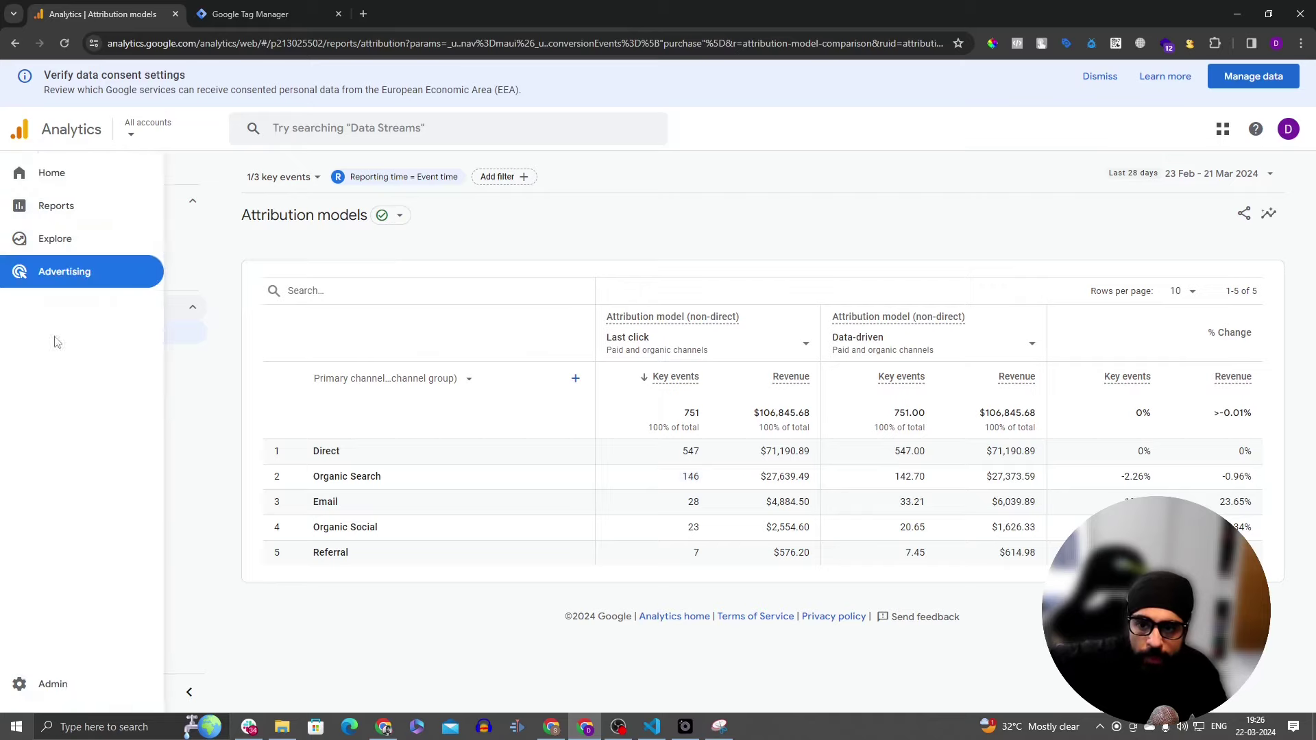
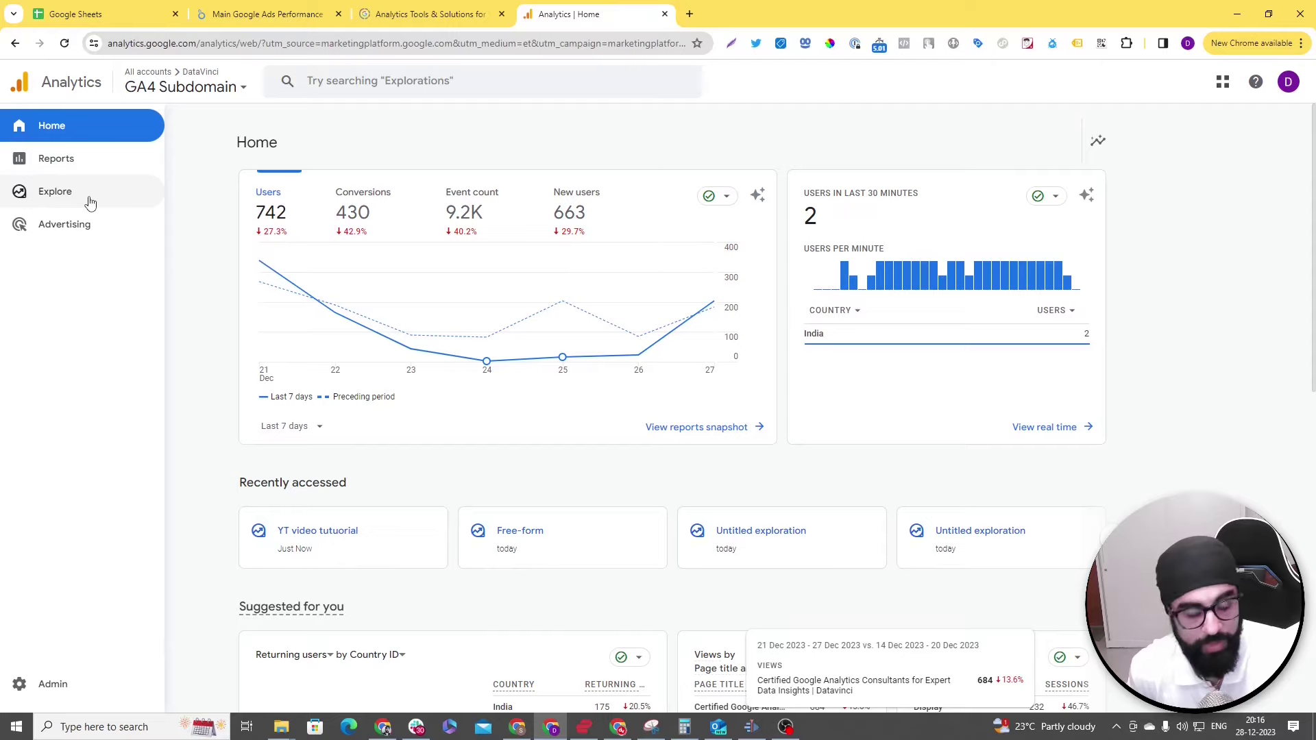
left_click(89, 203)
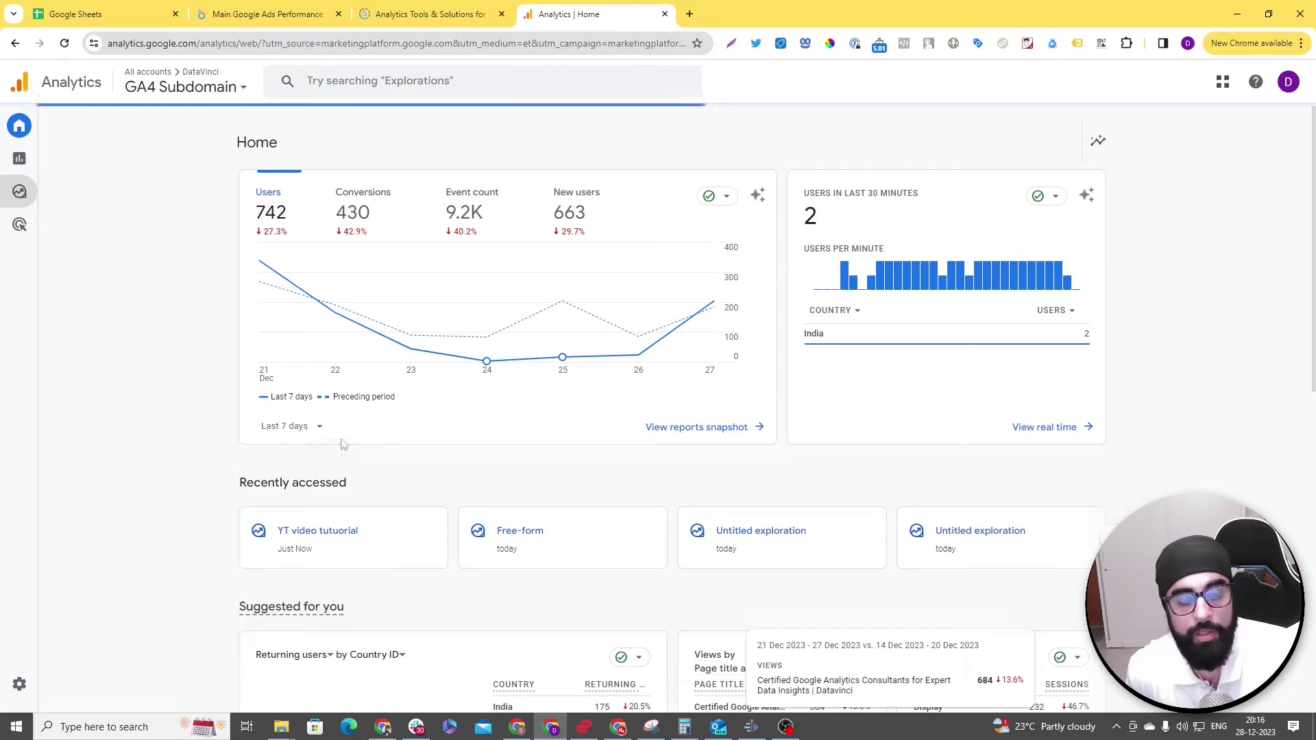
mouse_move(39, 183)
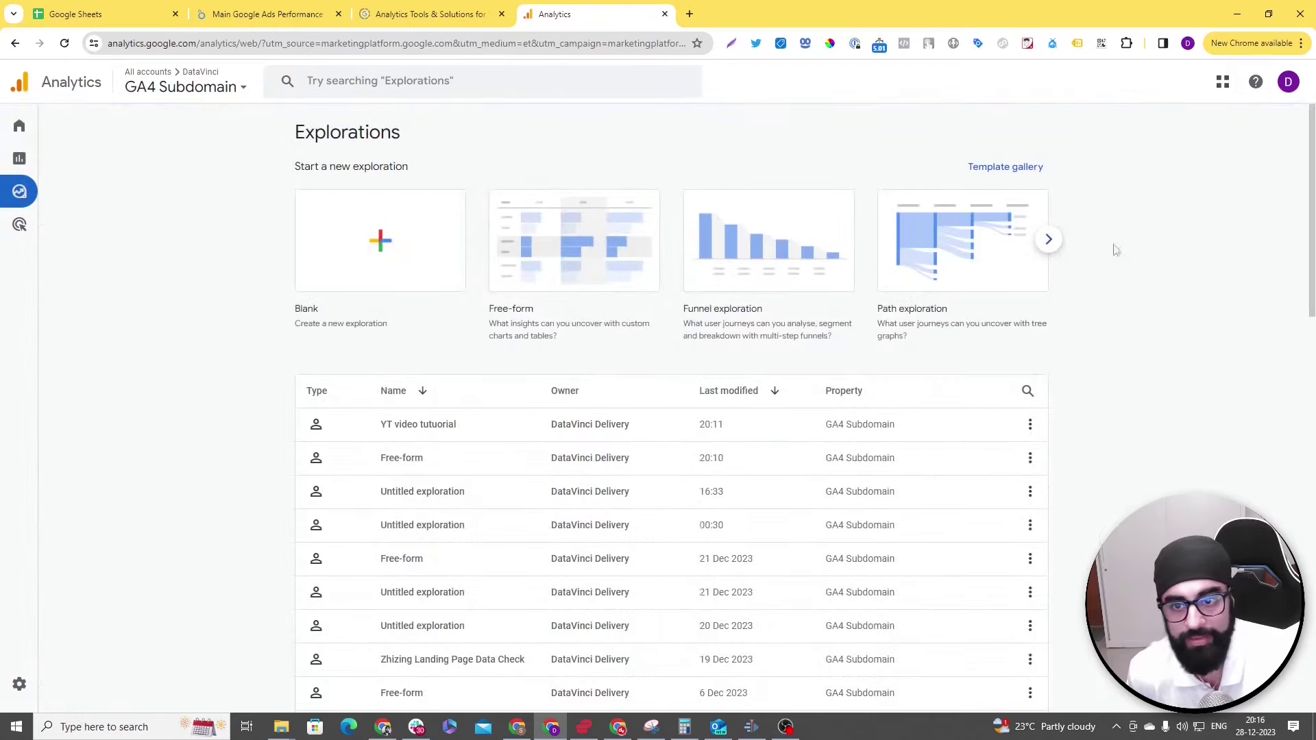
left_click(1048, 244)
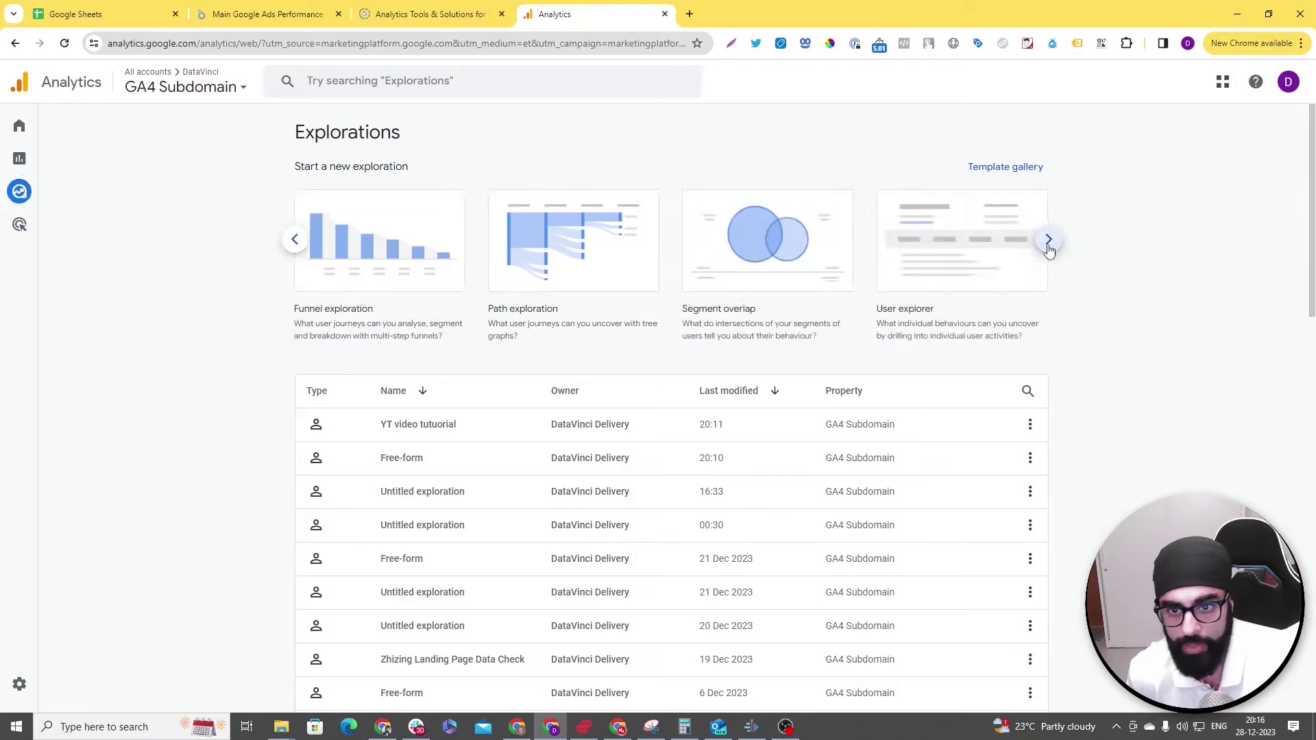
left_click(1048, 244)
left_click(296, 244)
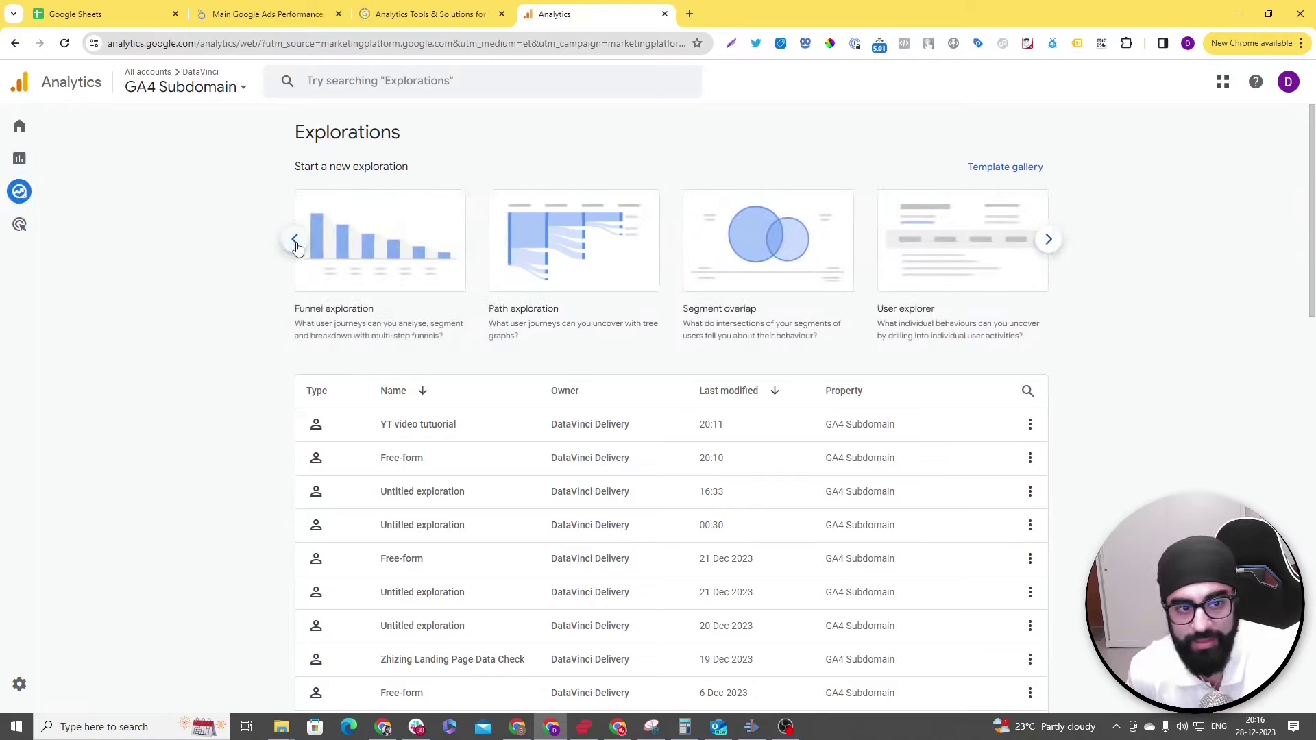
left_click(296, 243)
left_click(296, 243)
Step: Create a blank exploration and name it "YT tutuorial"
left_click(375, 270)
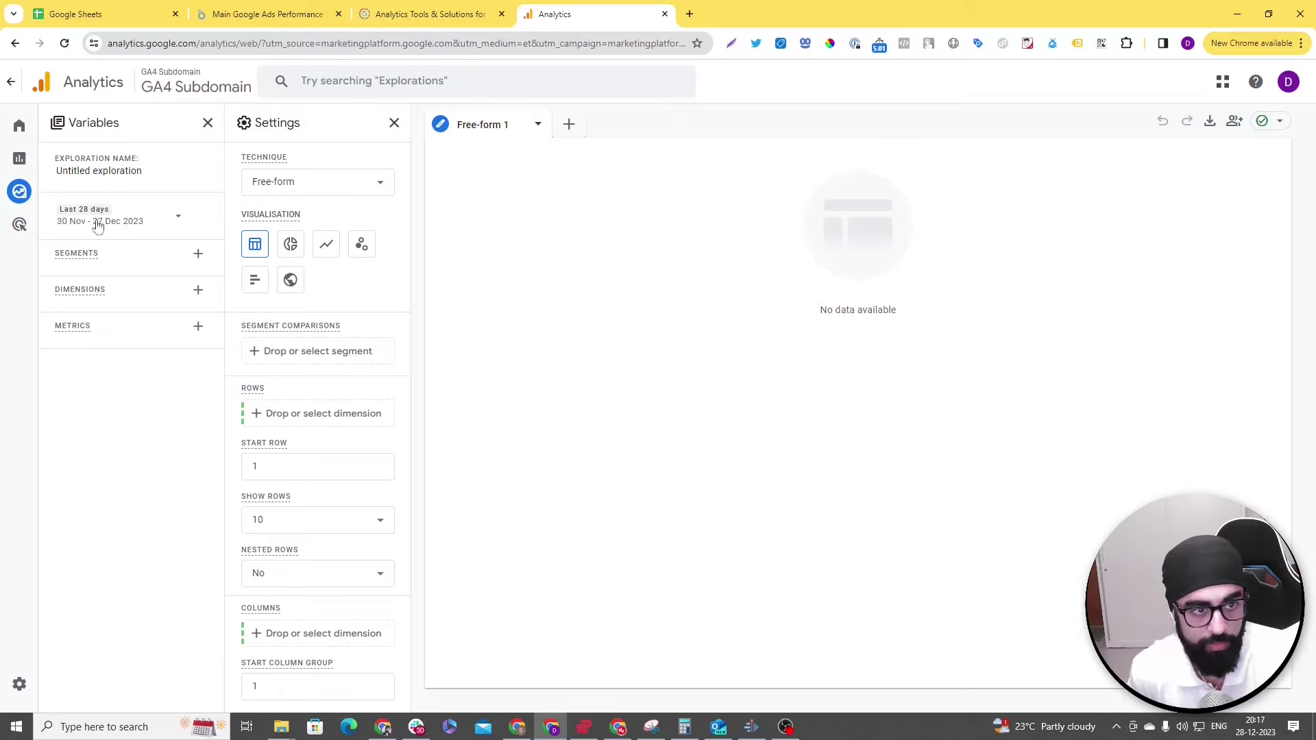
left_click(103, 172)
triple_click(112, 167)
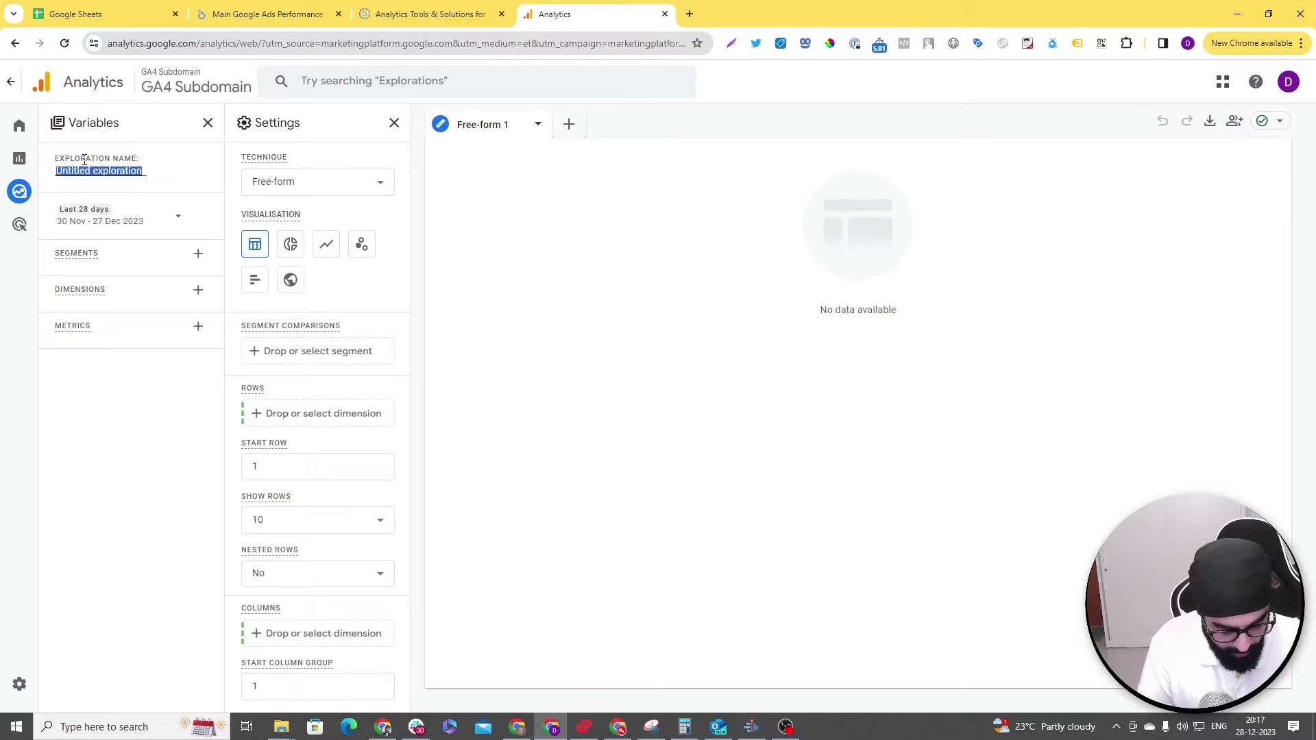
type("YT tutuorial")
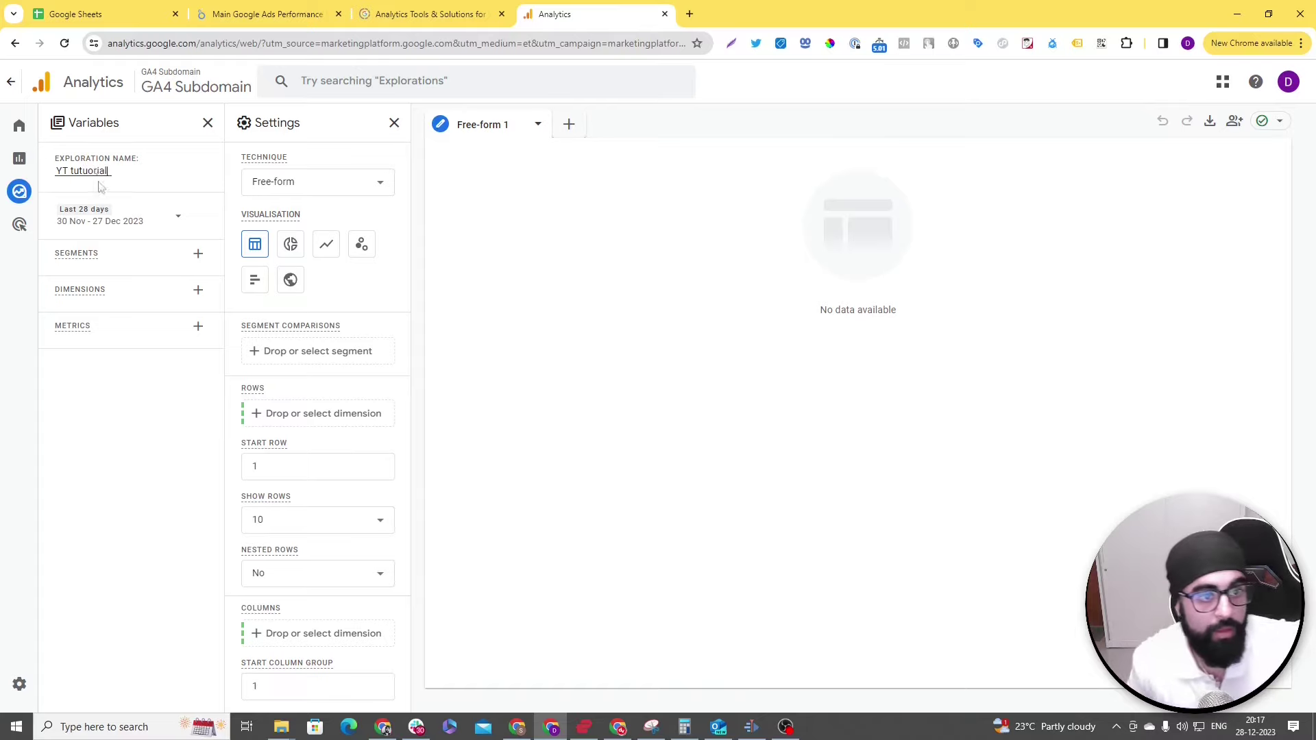
Step: Try the This week and Last 30 days presets for the exploration's date range
left_click(130, 218)
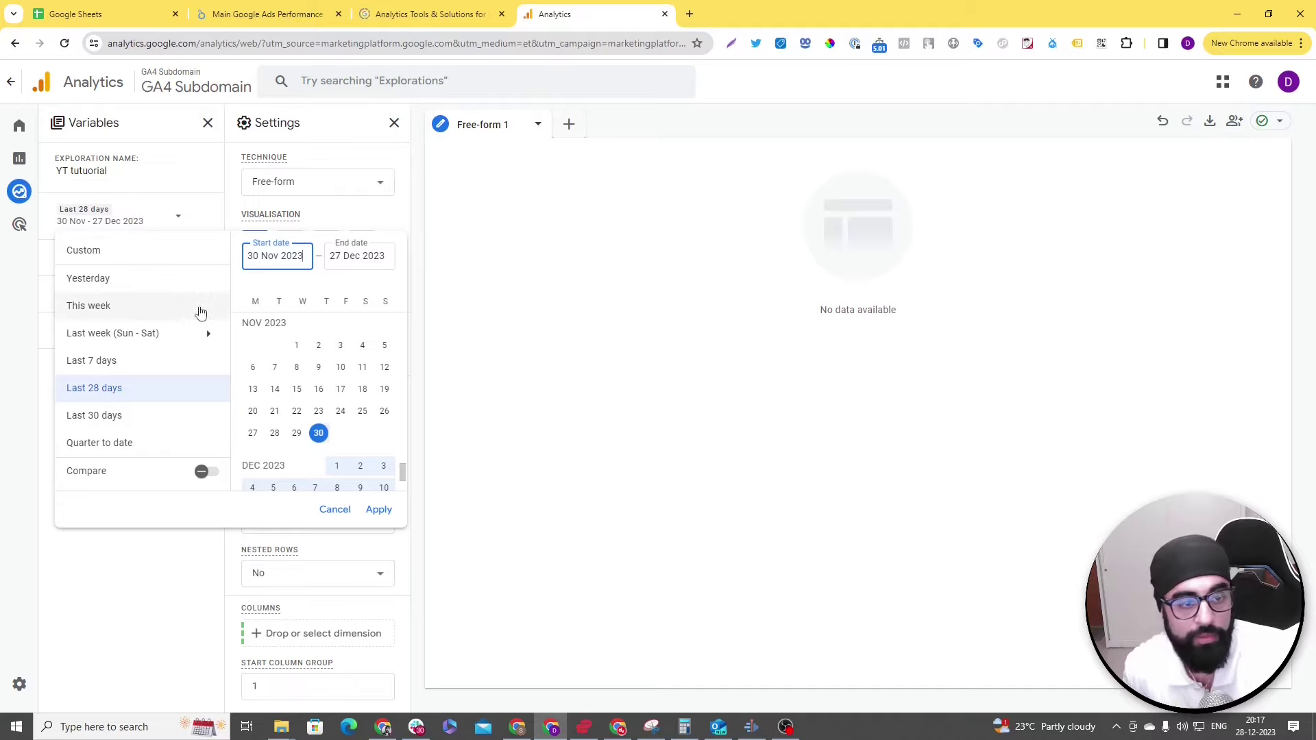
left_click(132, 307)
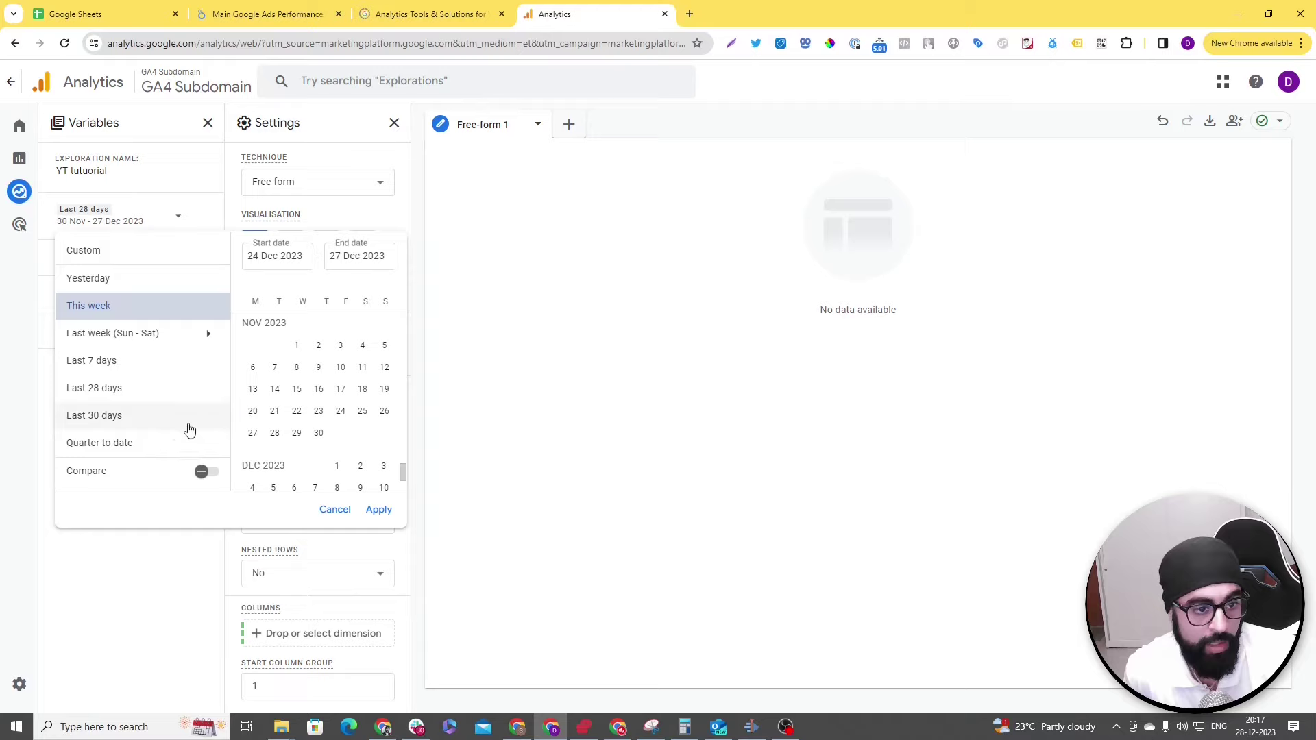
left_click(168, 424)
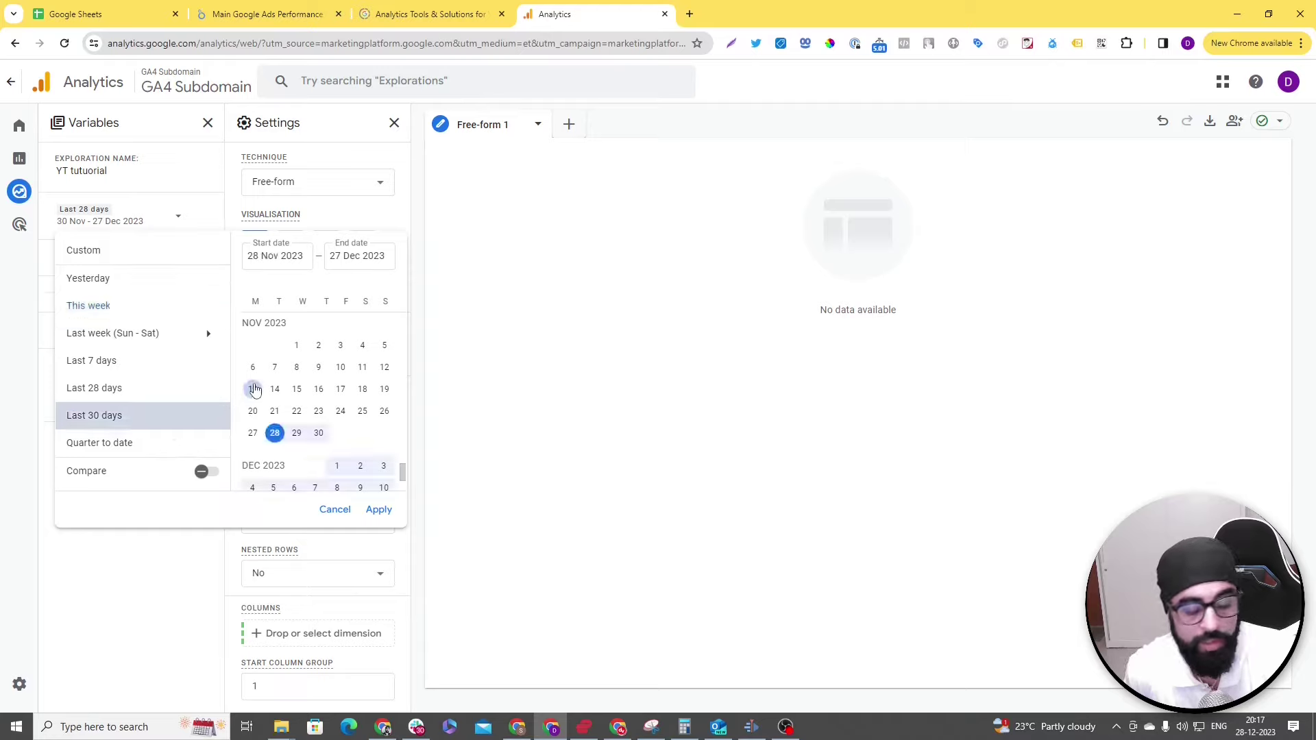
scroll(255, 390, "down", 1)
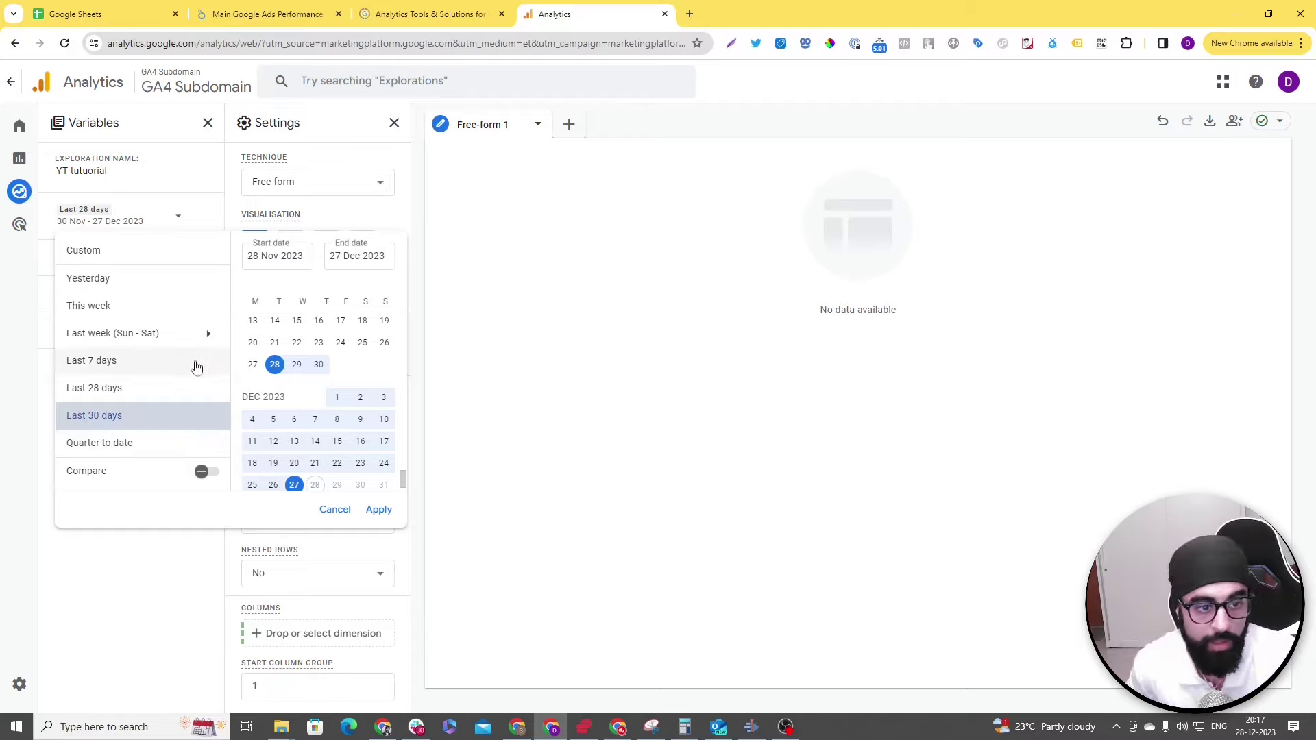
Step: Choose a custom date range from 4 Oct 2023 to 25 Oct 2023 for the exploration
left_click(96, 259)
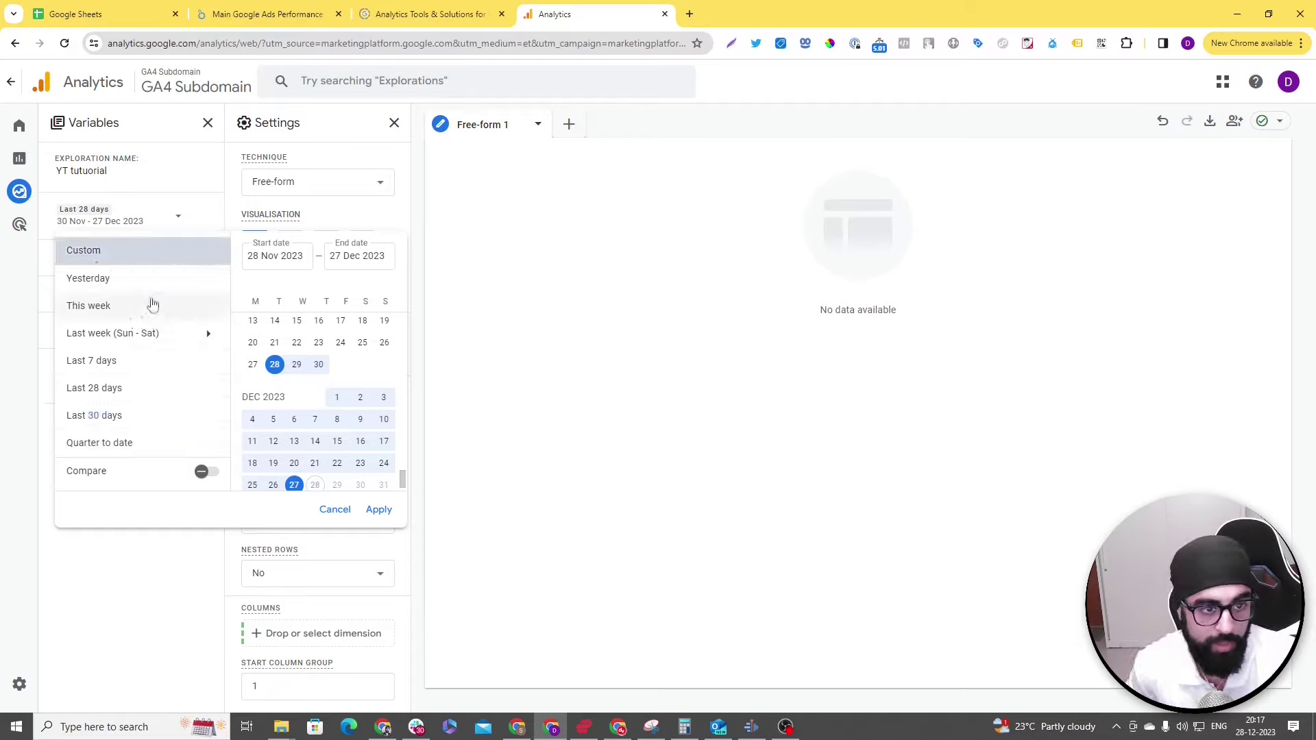
scroll(298, 322, "up", 3)
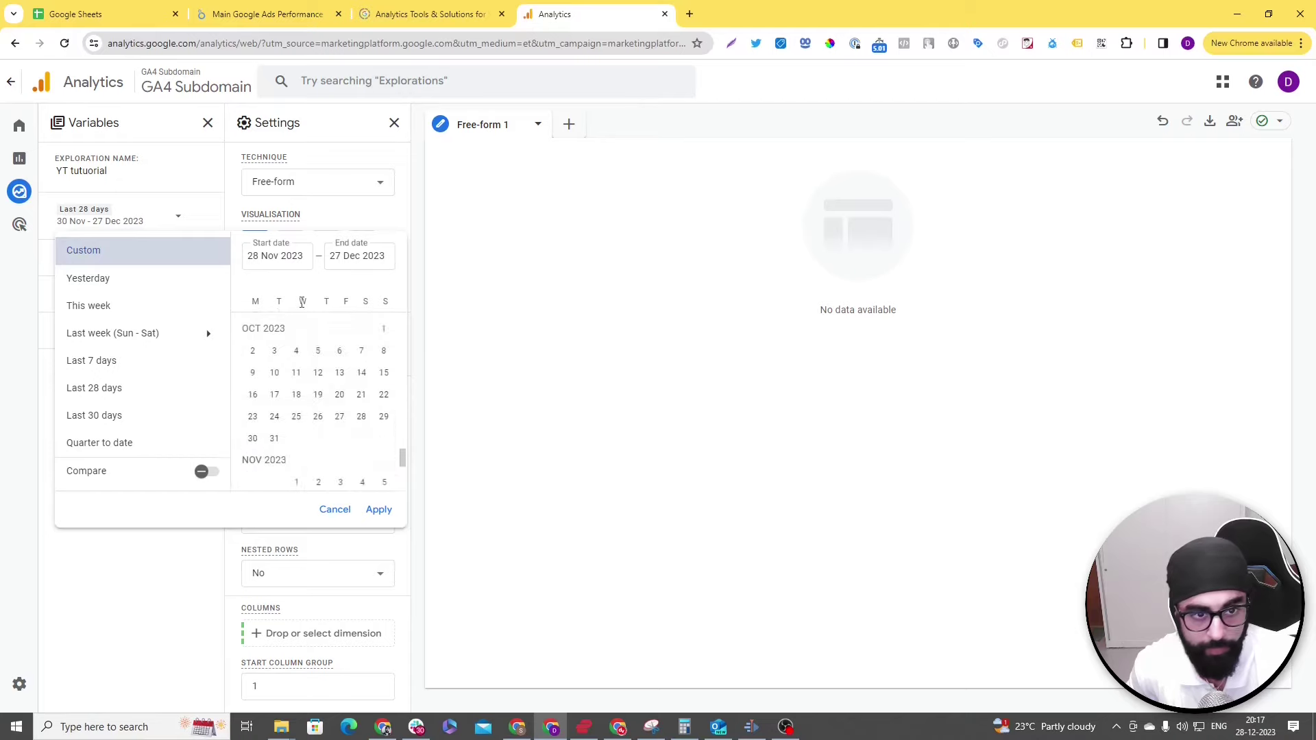
left_click(296, 350)
left_click(291, 418)
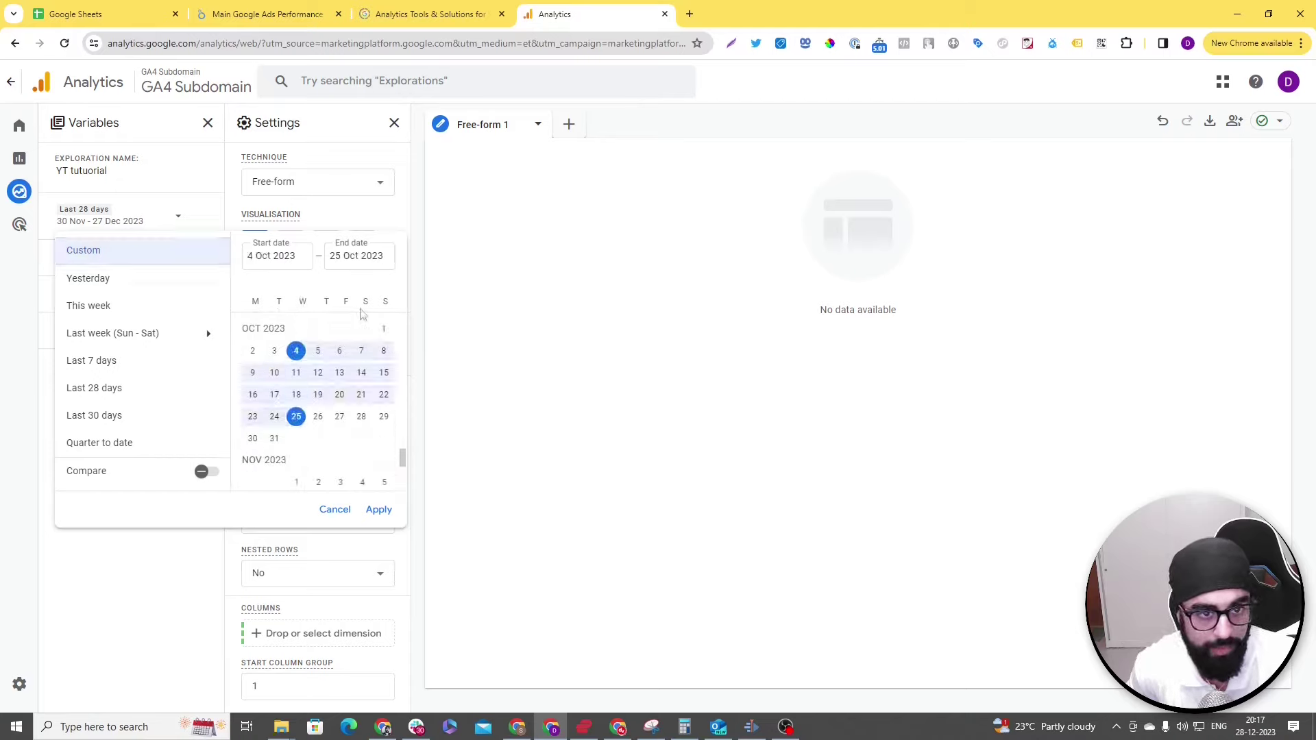
Step: Try comparing the custom range with the preceding period, switch the comparison off again and apply the date range
left_click(206, 473)
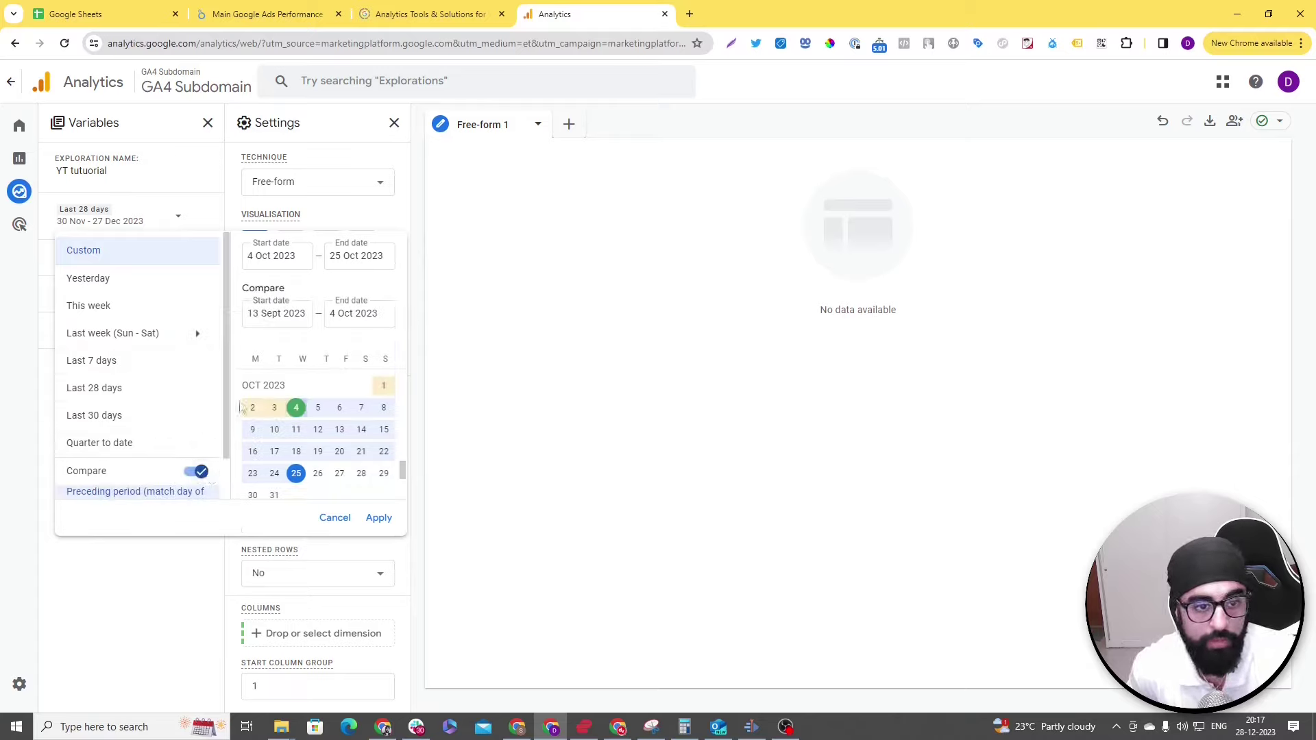
scroll(295, 363, "up", 2)
scroll(357, 352, "up", 3)
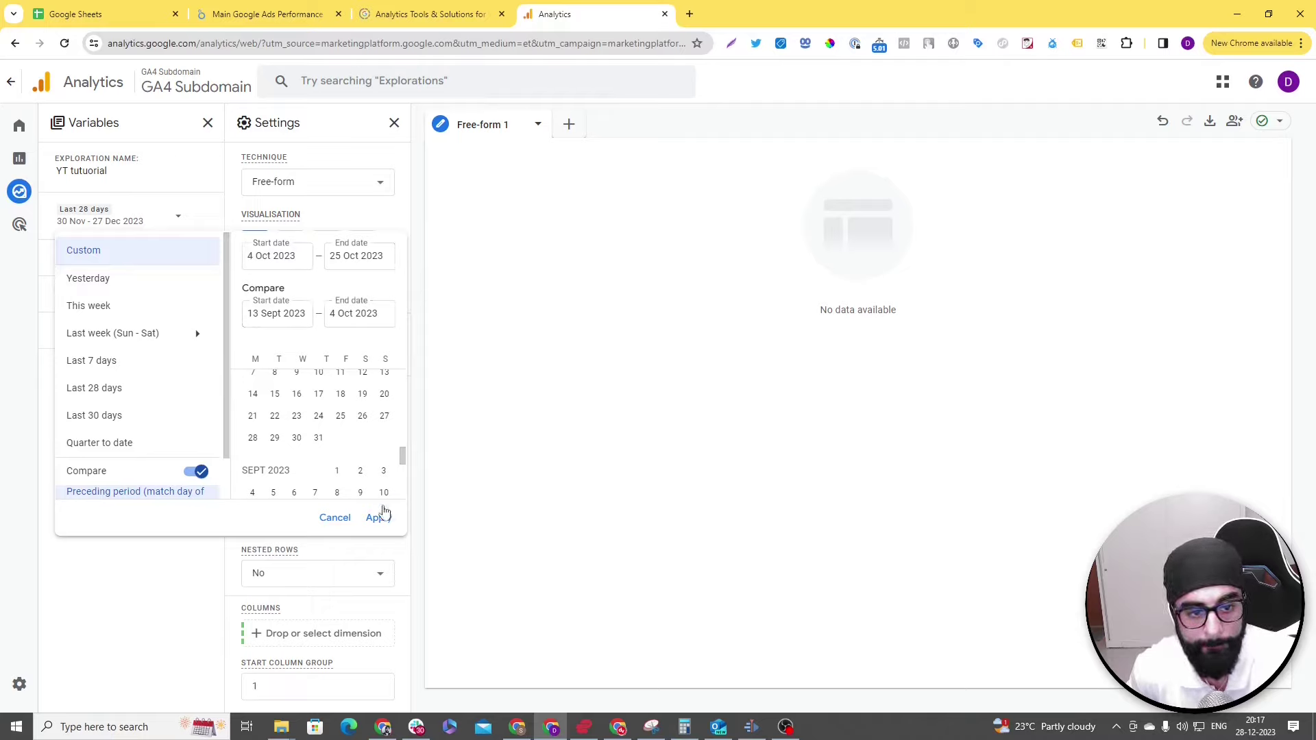
left_click(195, 471)
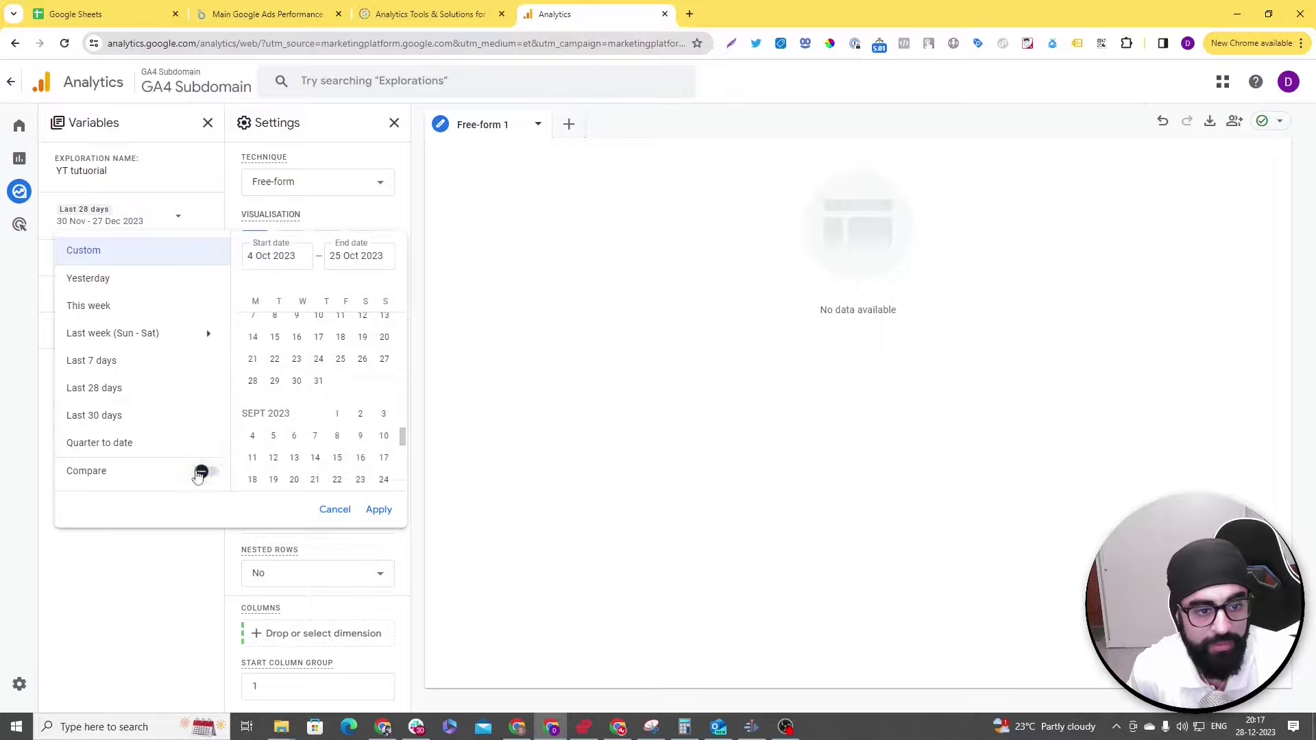
left_click(379, 509)
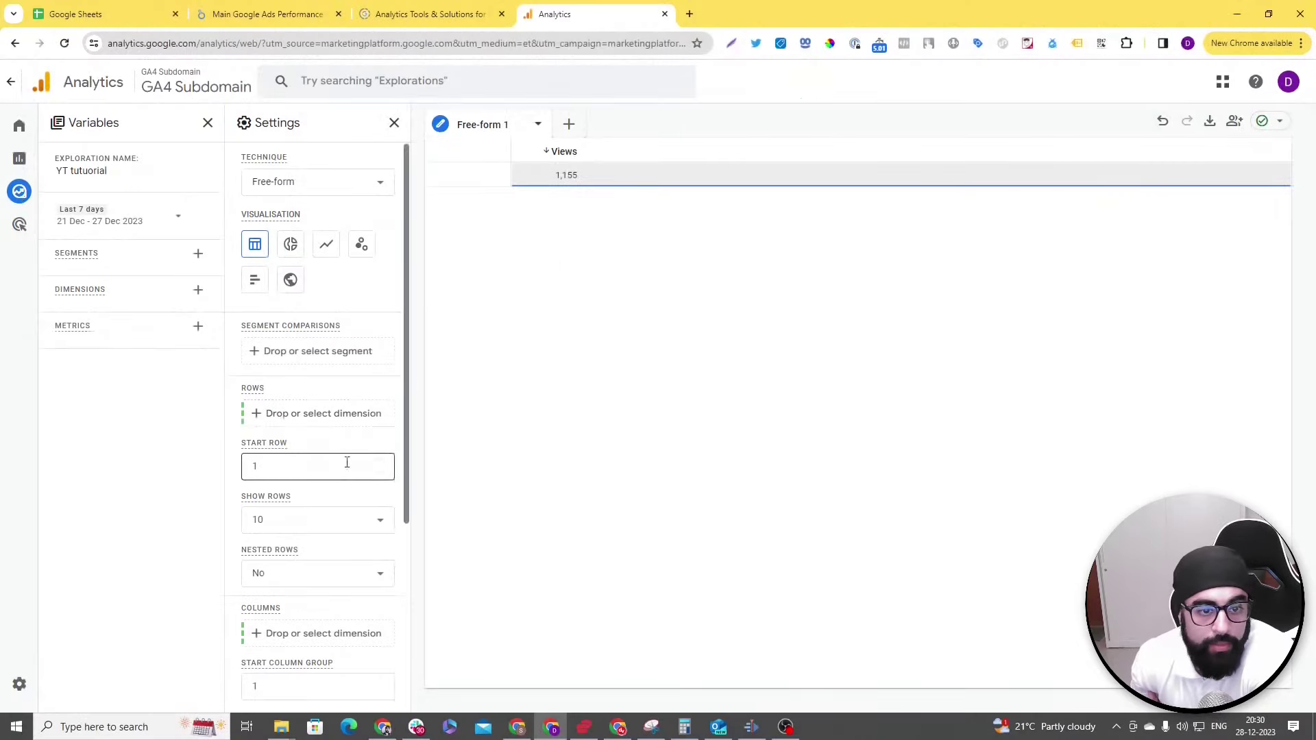
Step: Remove the Views metric from the exploration's values and look over its rows, columns, values and filters settings
scroll(301, 384, "down", 3)
left_click(378, 595)
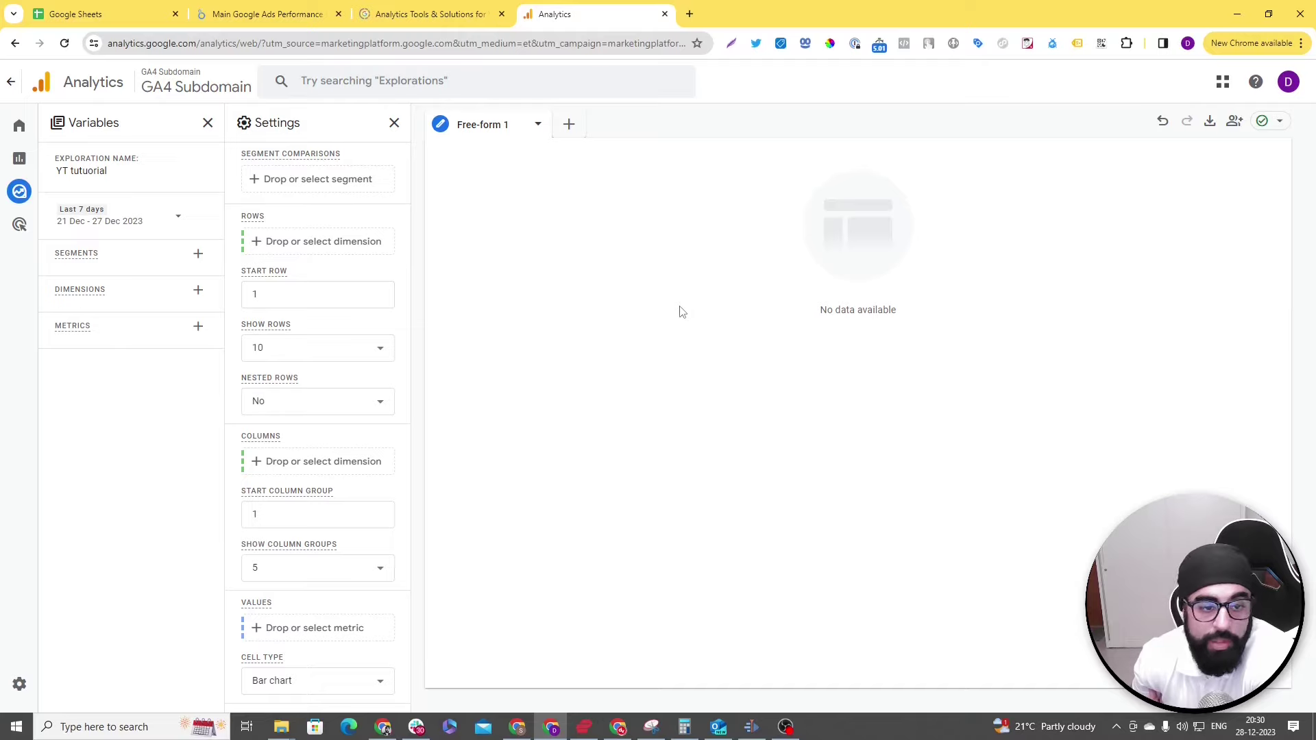
scroll(333, 274, "down", 1)
scroll(332, 270, "up", 4)
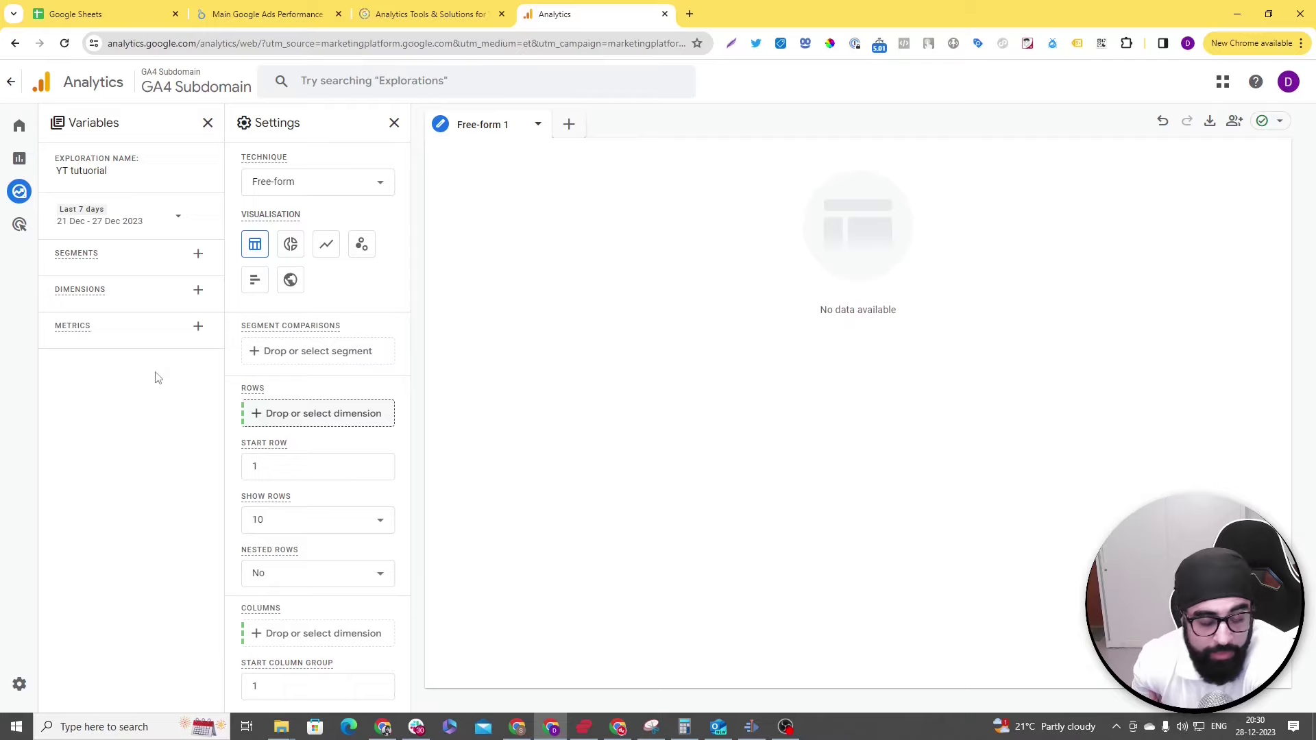
scroll(256, 314, "down", 4)
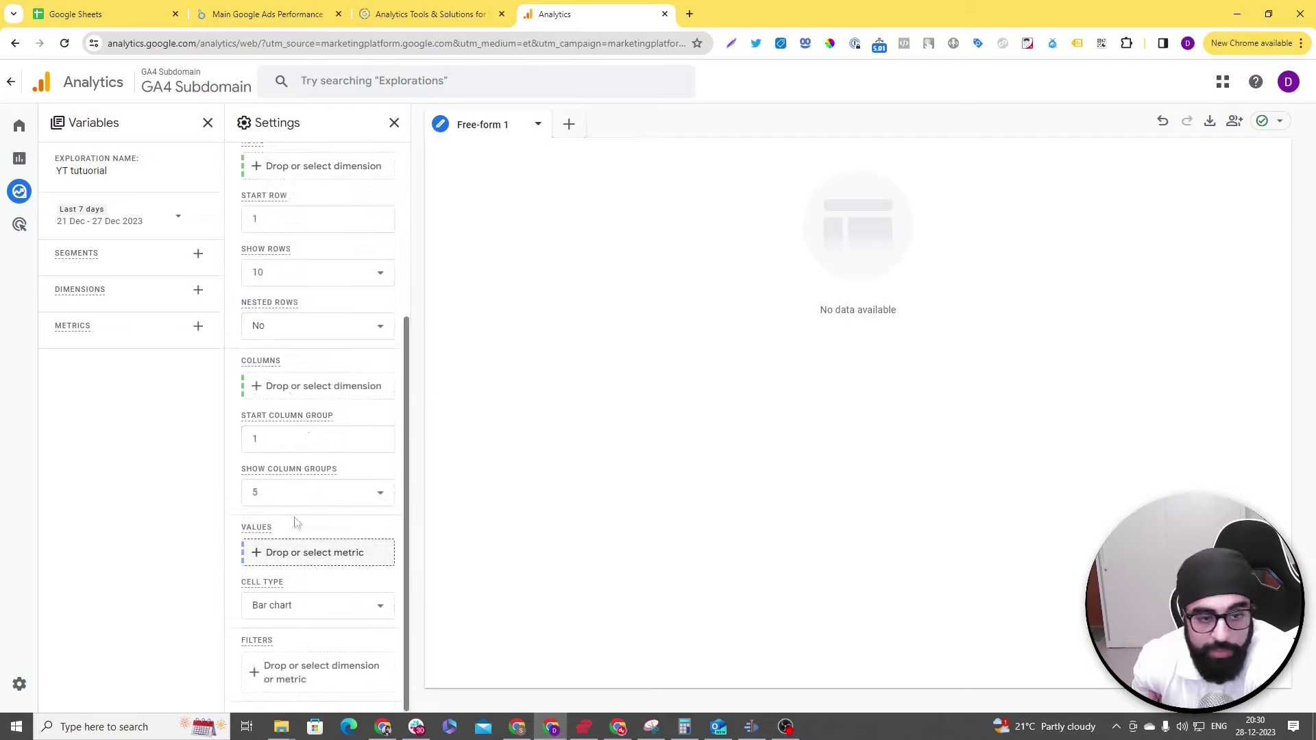
scroll(295, 523, "up", 4)
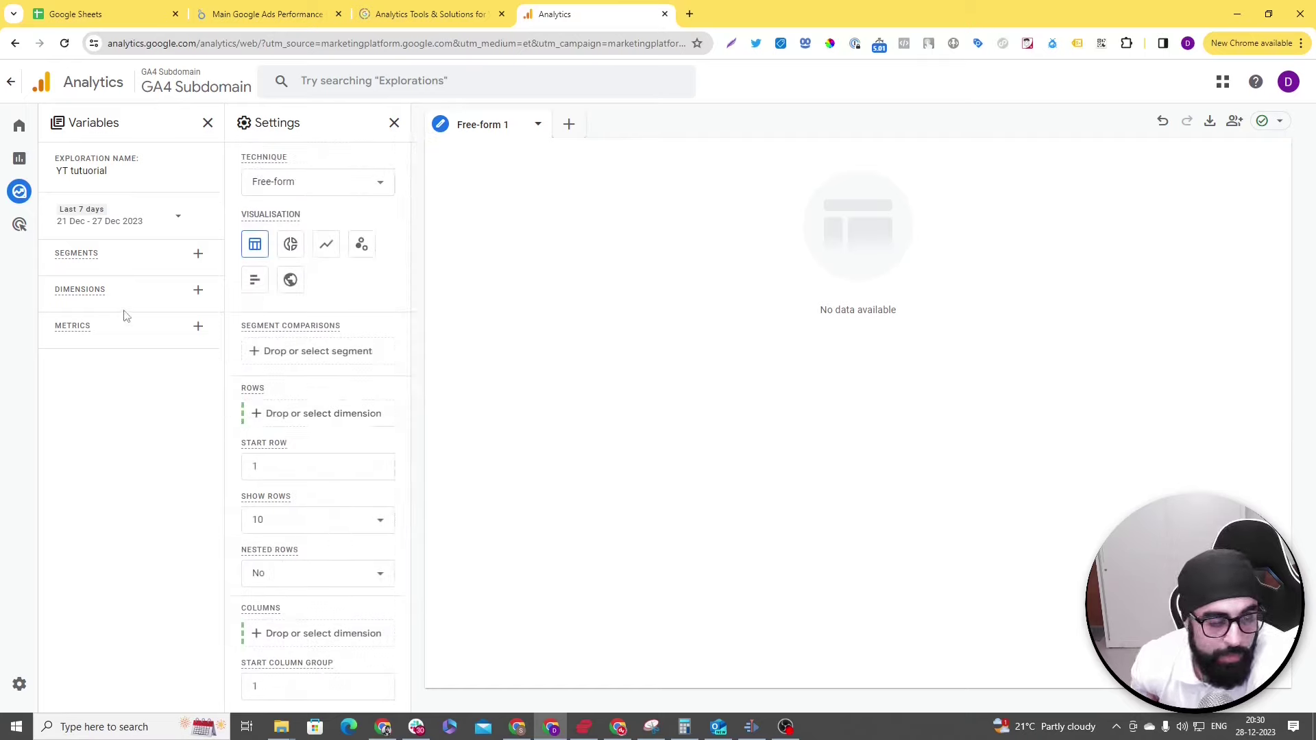
Step: Import the Page location and Page path and screen class dimensions from the pre-defined Page / screen group into the exploration
left_click(197, 294)
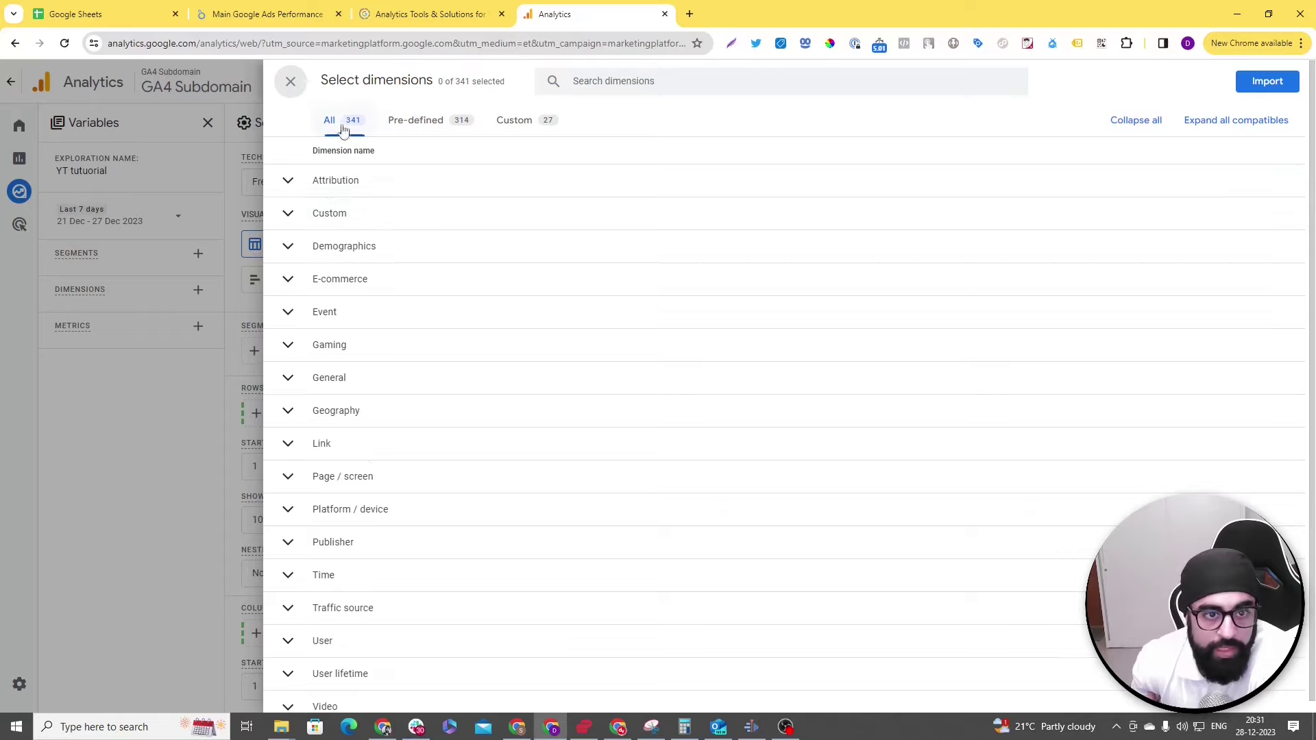
left_click(446, 135)
left_click(508, 130)
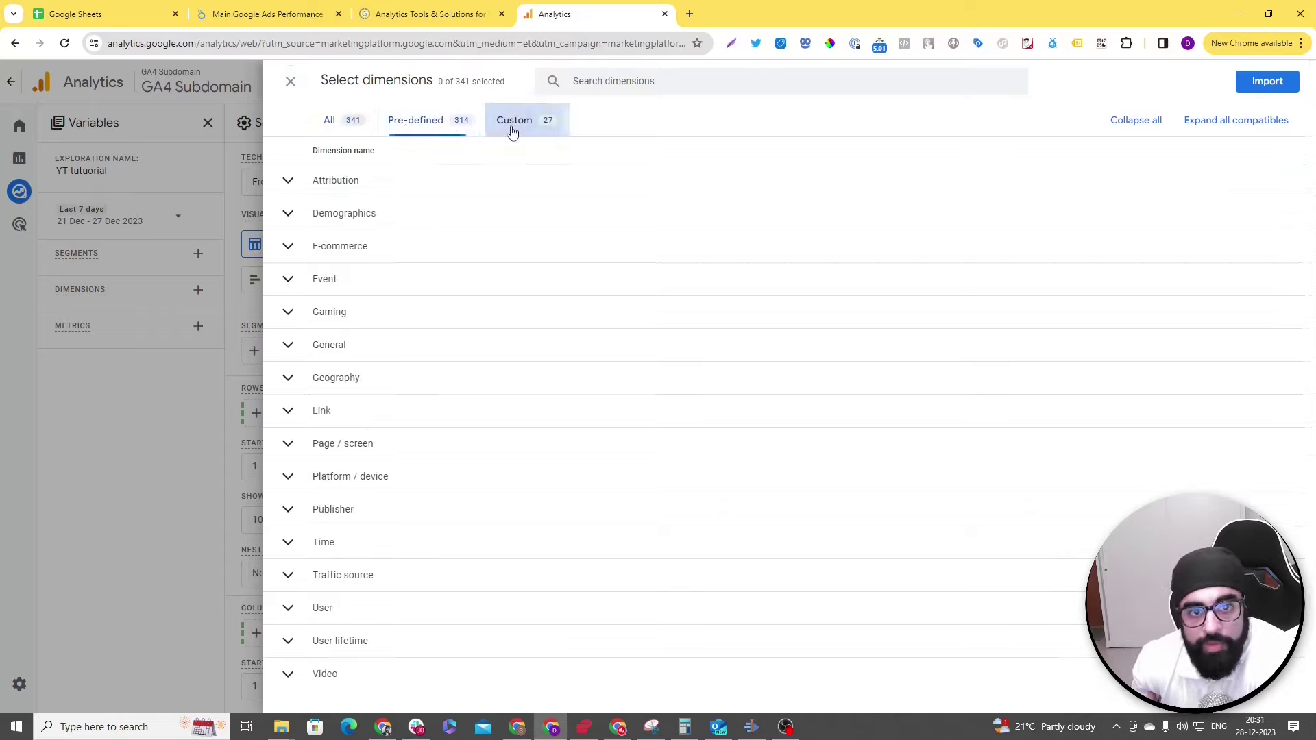
left_click(426, 118)
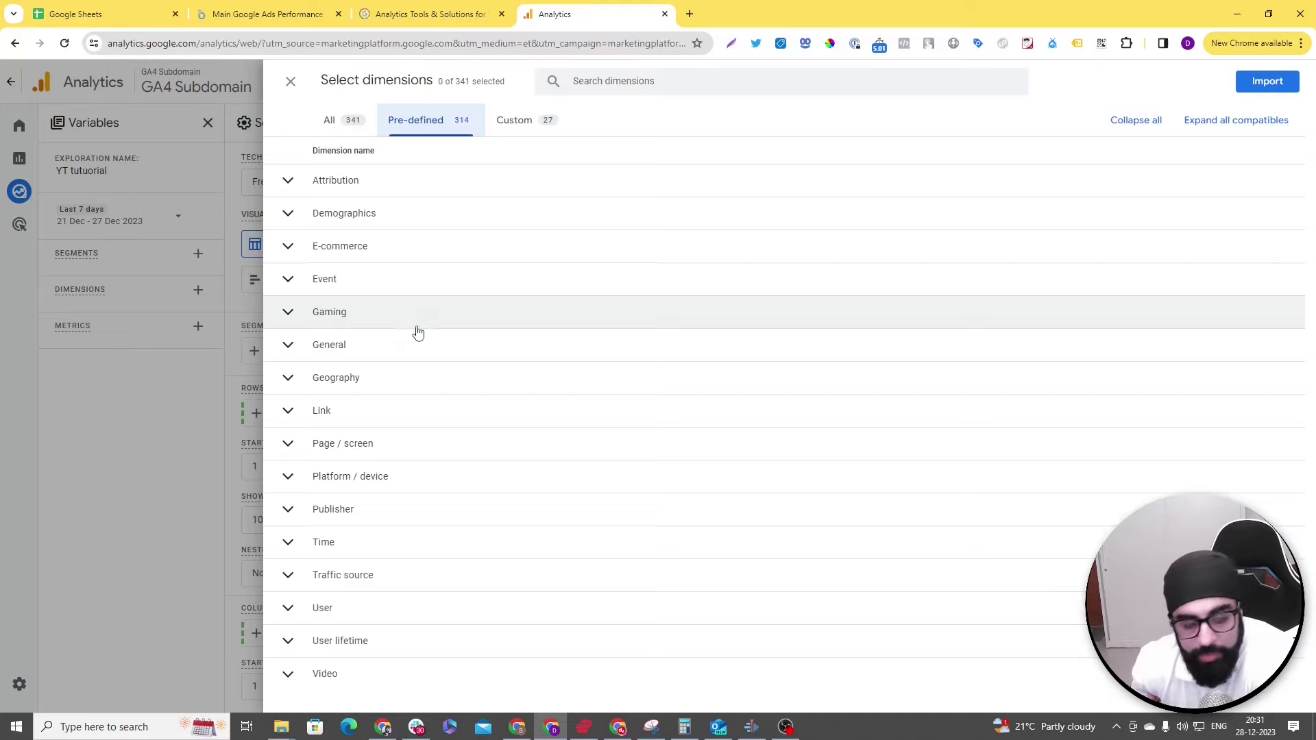
left_click(466, 444)
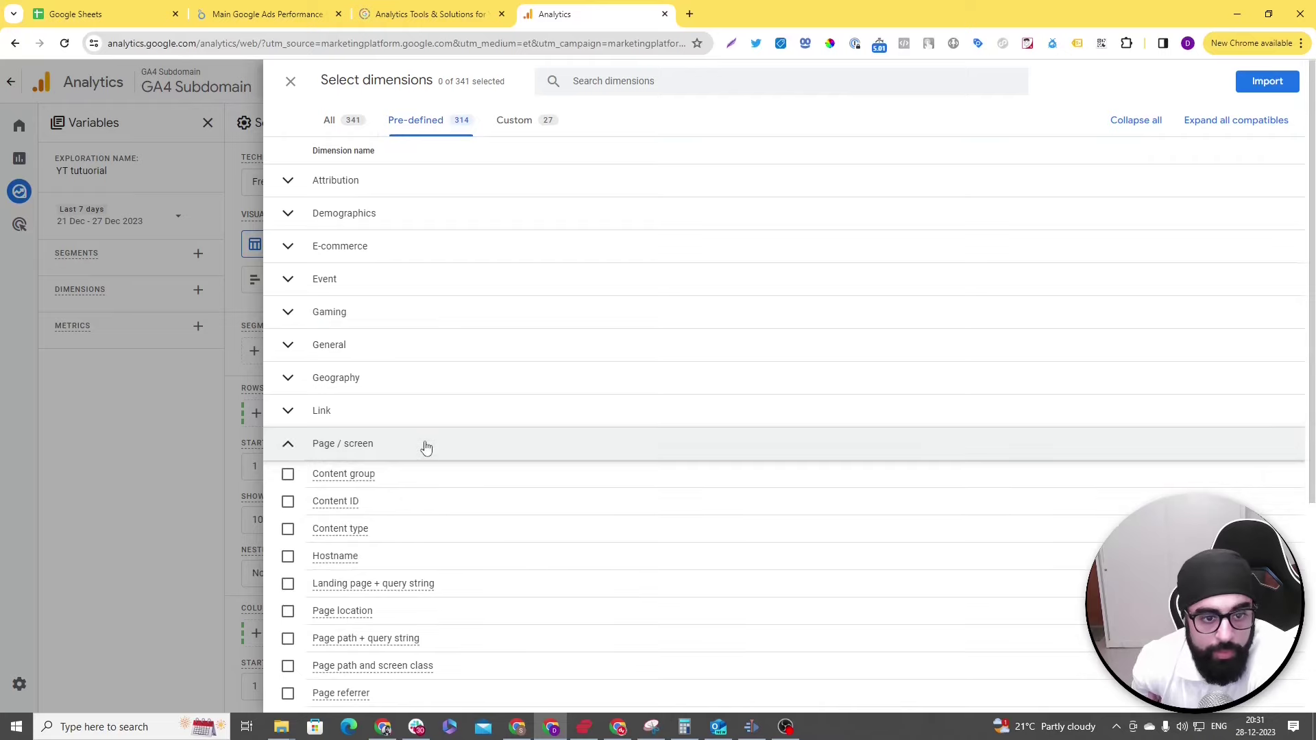
scroll(426, 439, "down", 2)
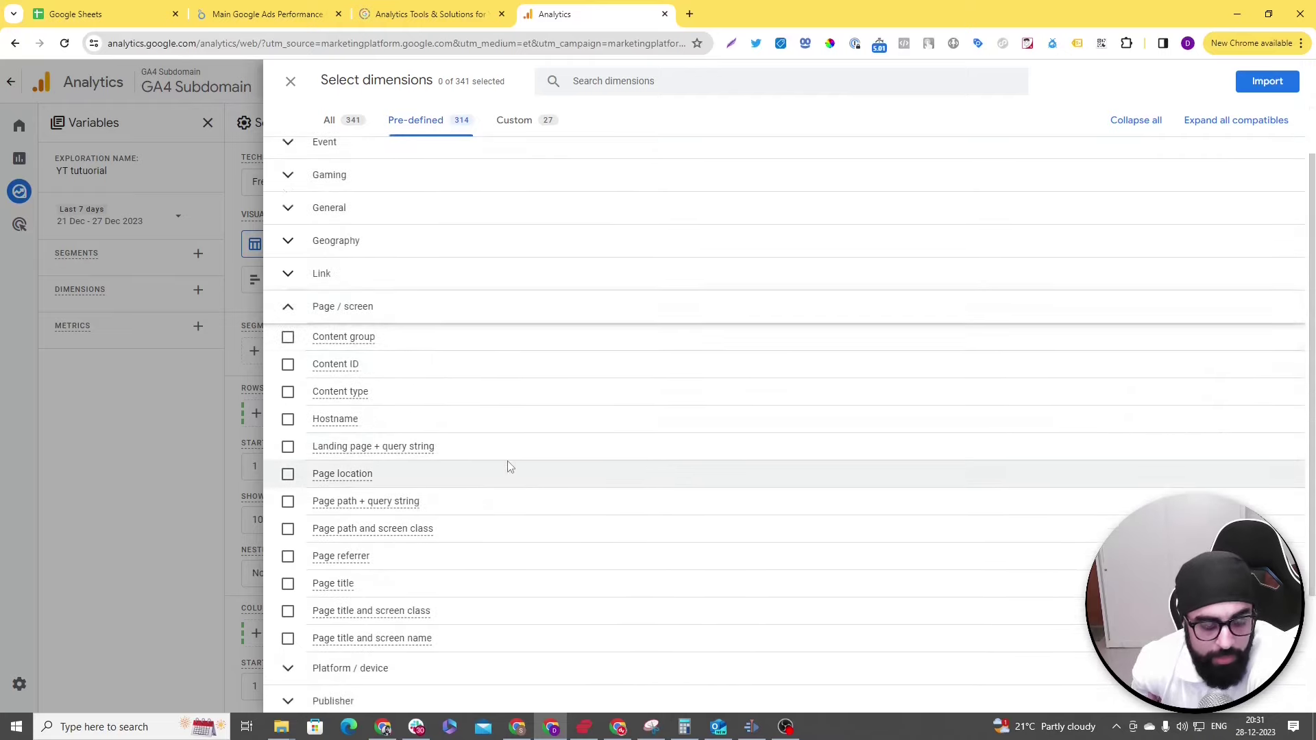
left_click(288, 475)
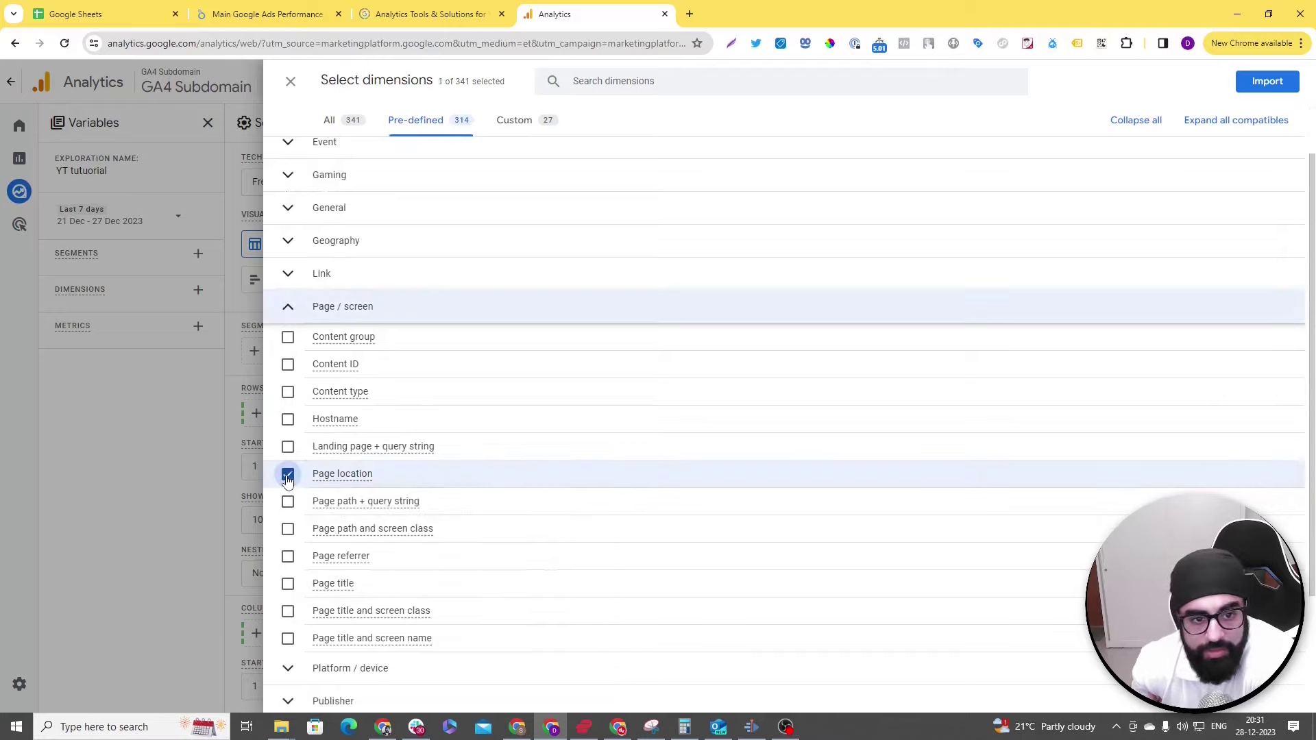
left_click(288, 532)
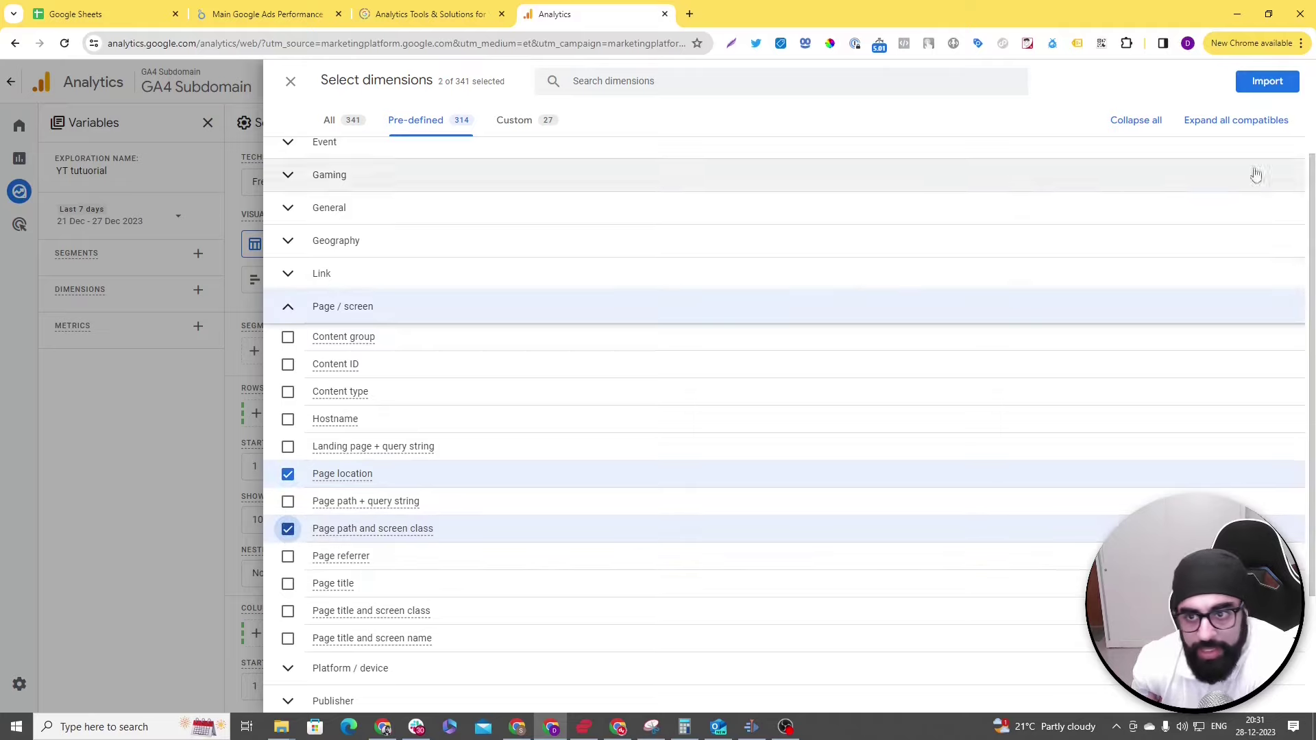
left_click(1267, 83)
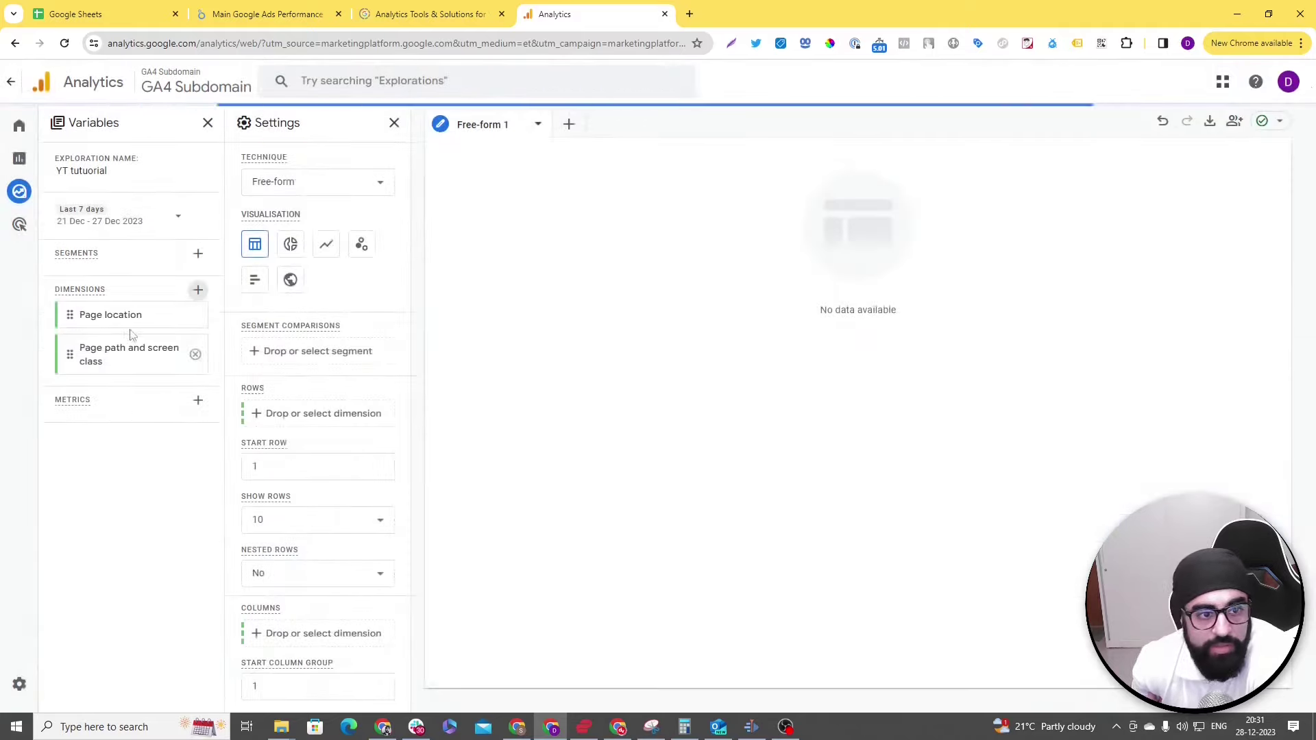
Step: Search the metrics for "view" and import the Views metric into the exploration
left_click(199, 400)
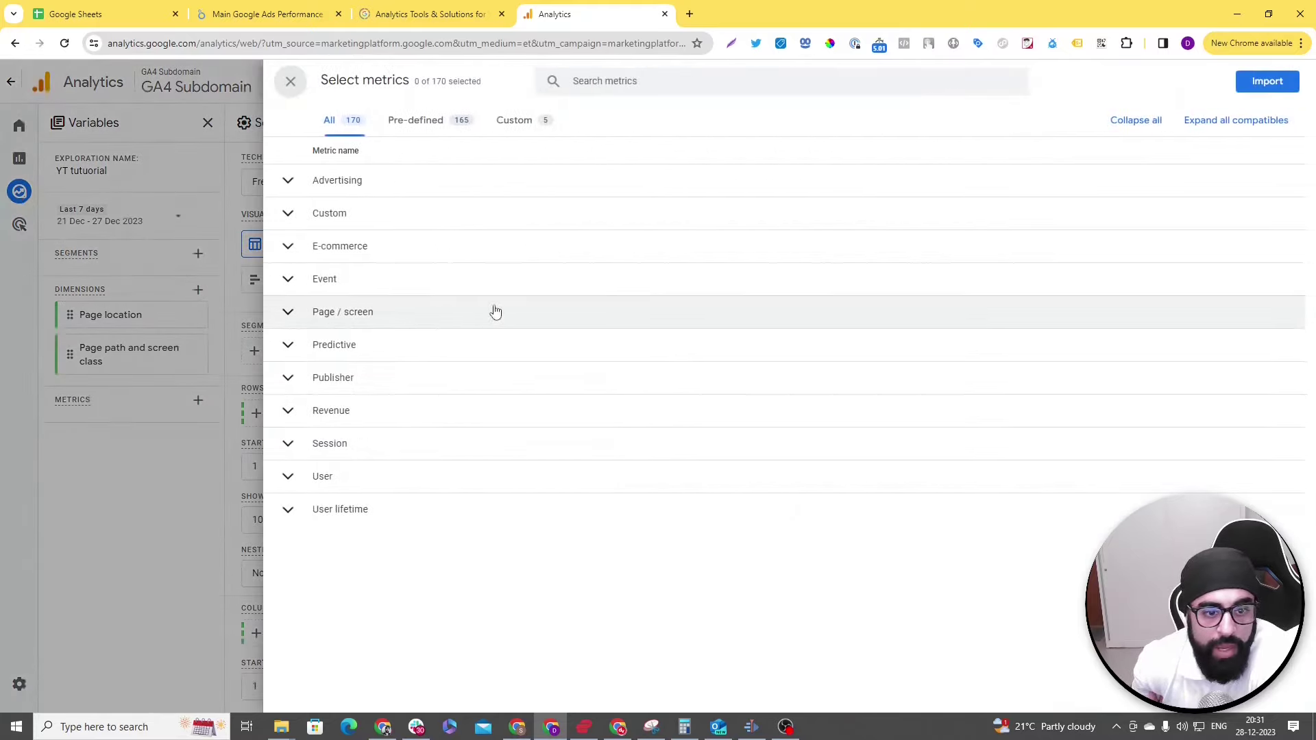
left_click(605, 77)
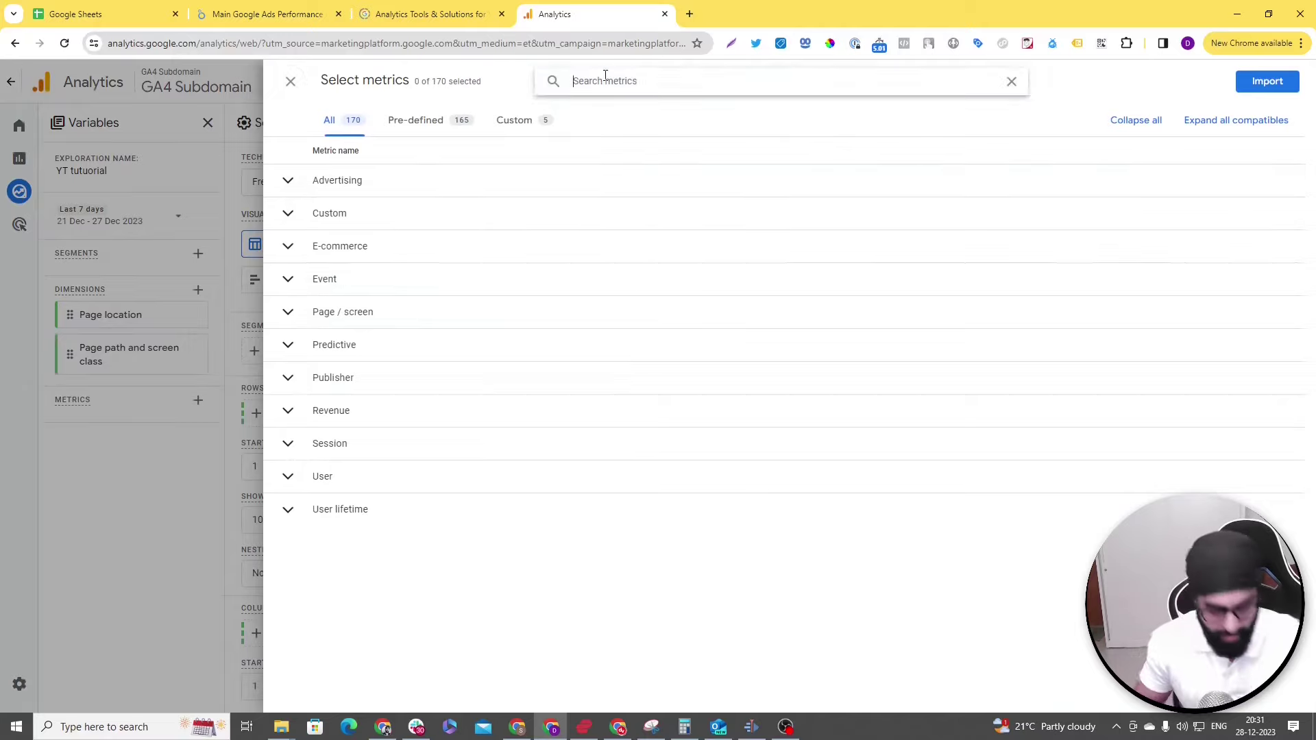
type("view")
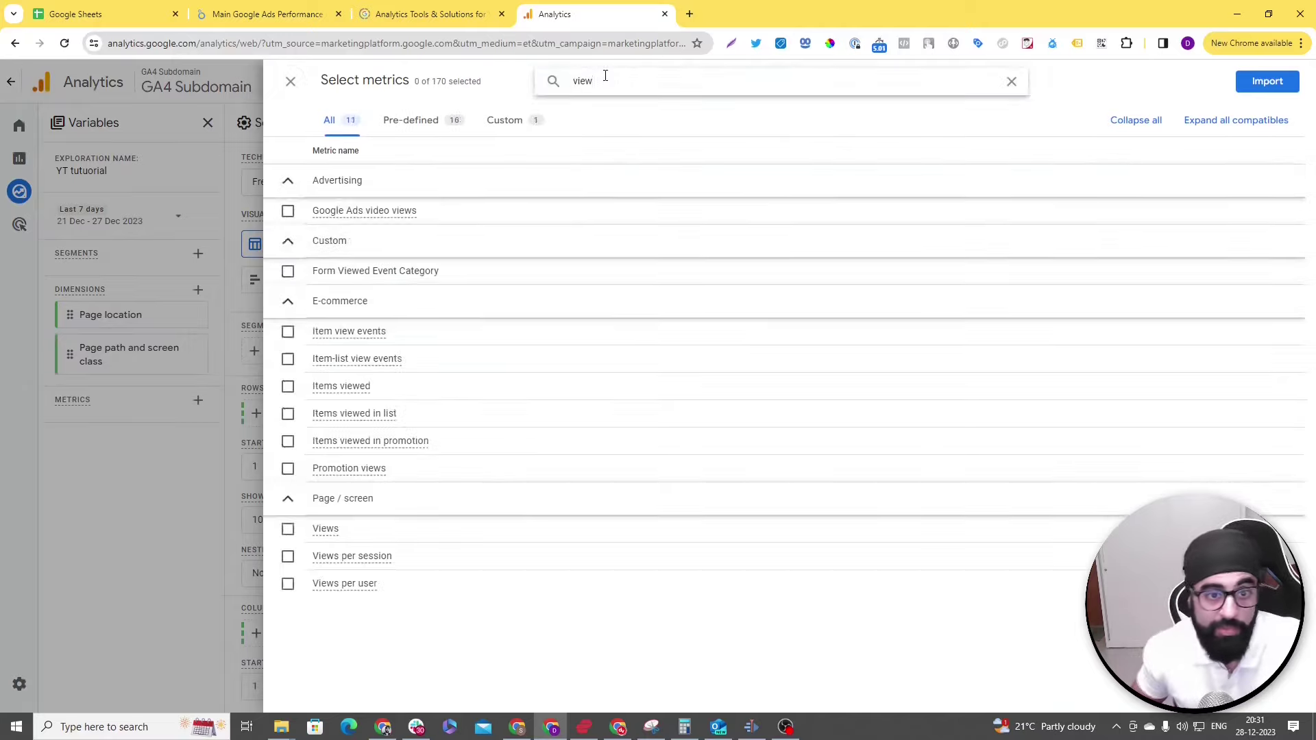
left_click(288, 529)
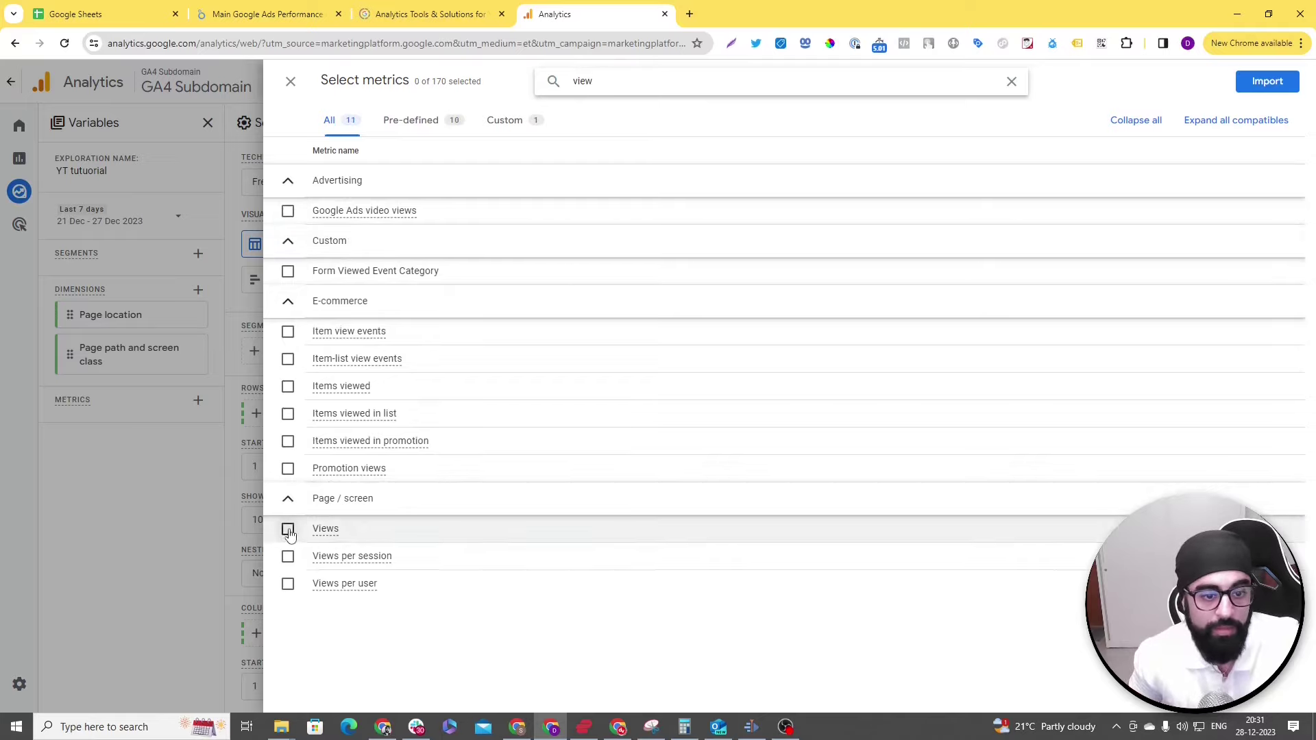
left_click(1268, 82)
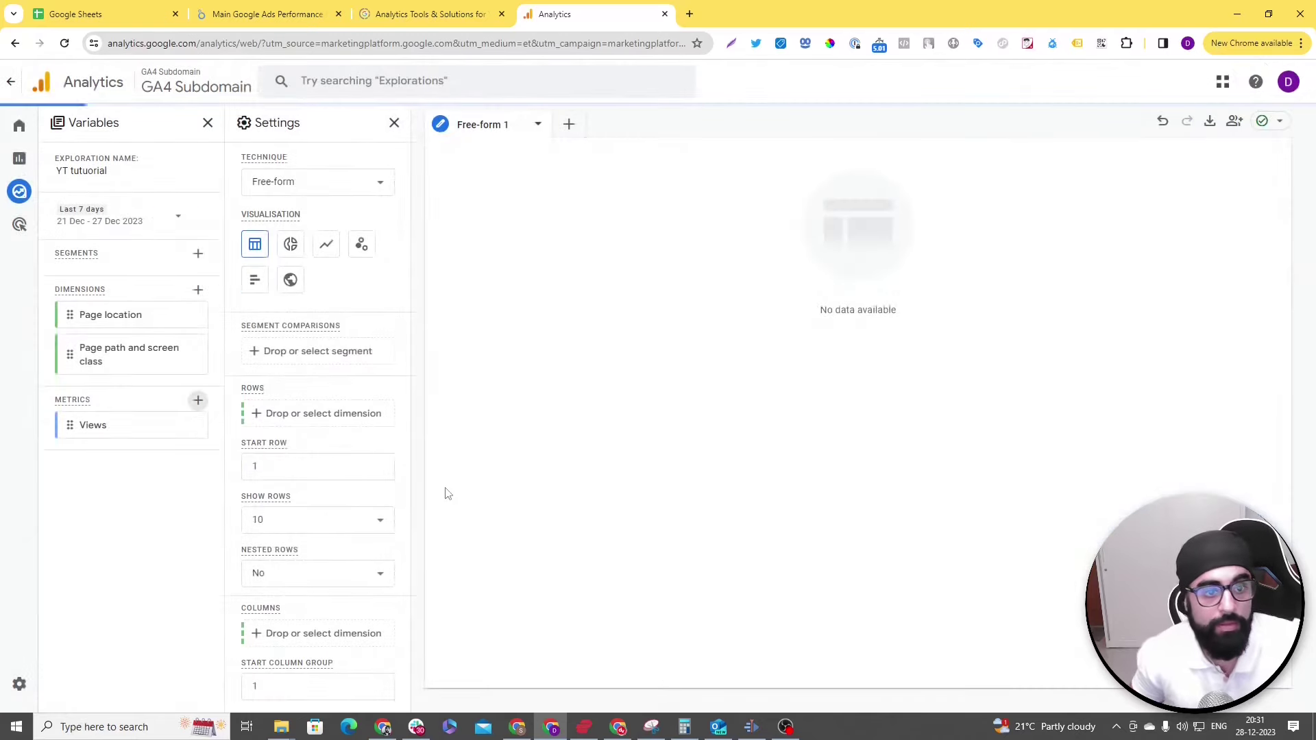
Step: Set Page location as the row dimension and Views as the value of the free-form table
left_click(311, 413)
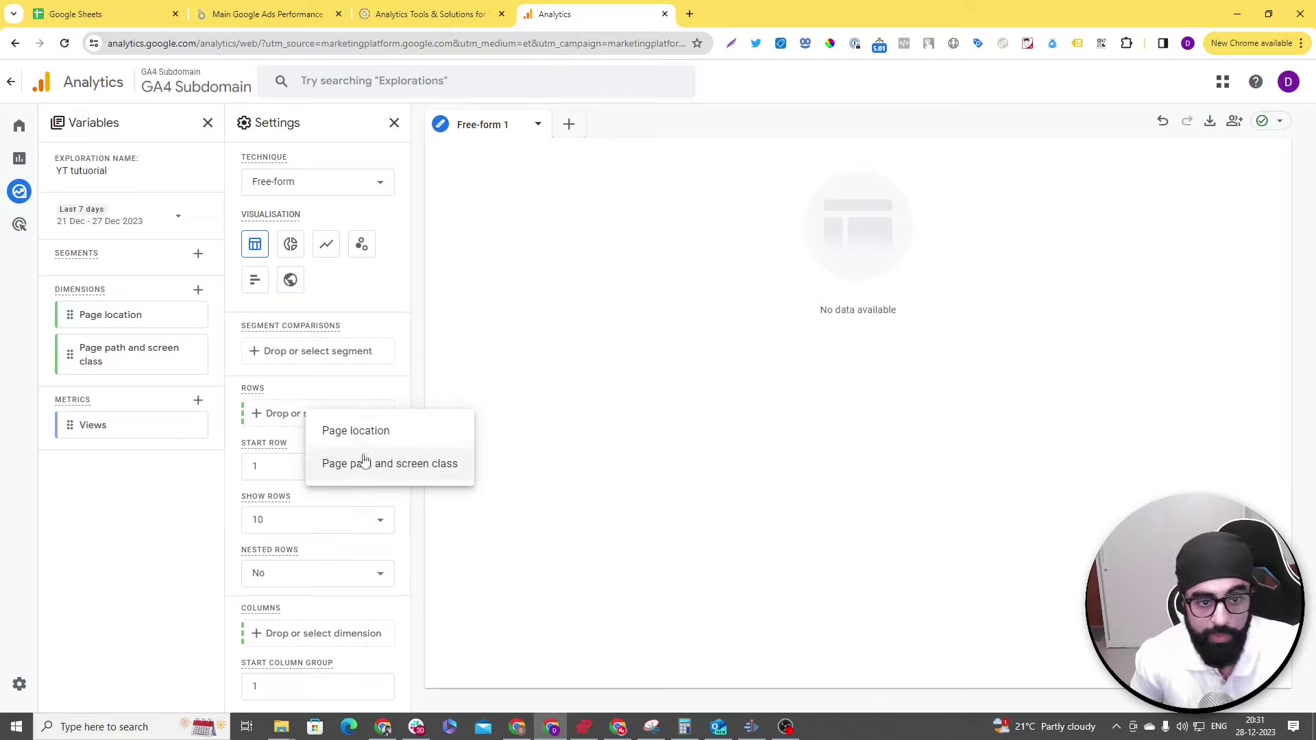
left_click(354, 432)
scroll(405, 484, "down", 1)
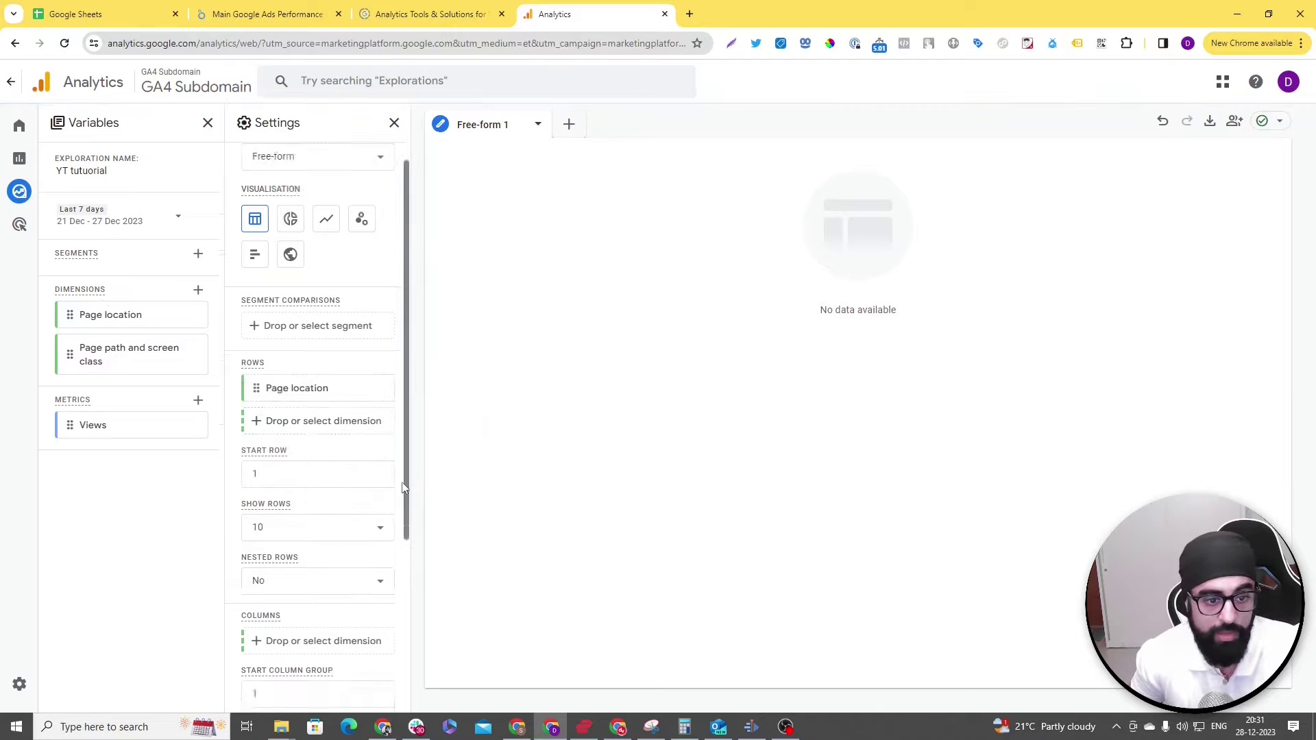
scroll(404, 487, "down", 4)
left_click(312, 553)
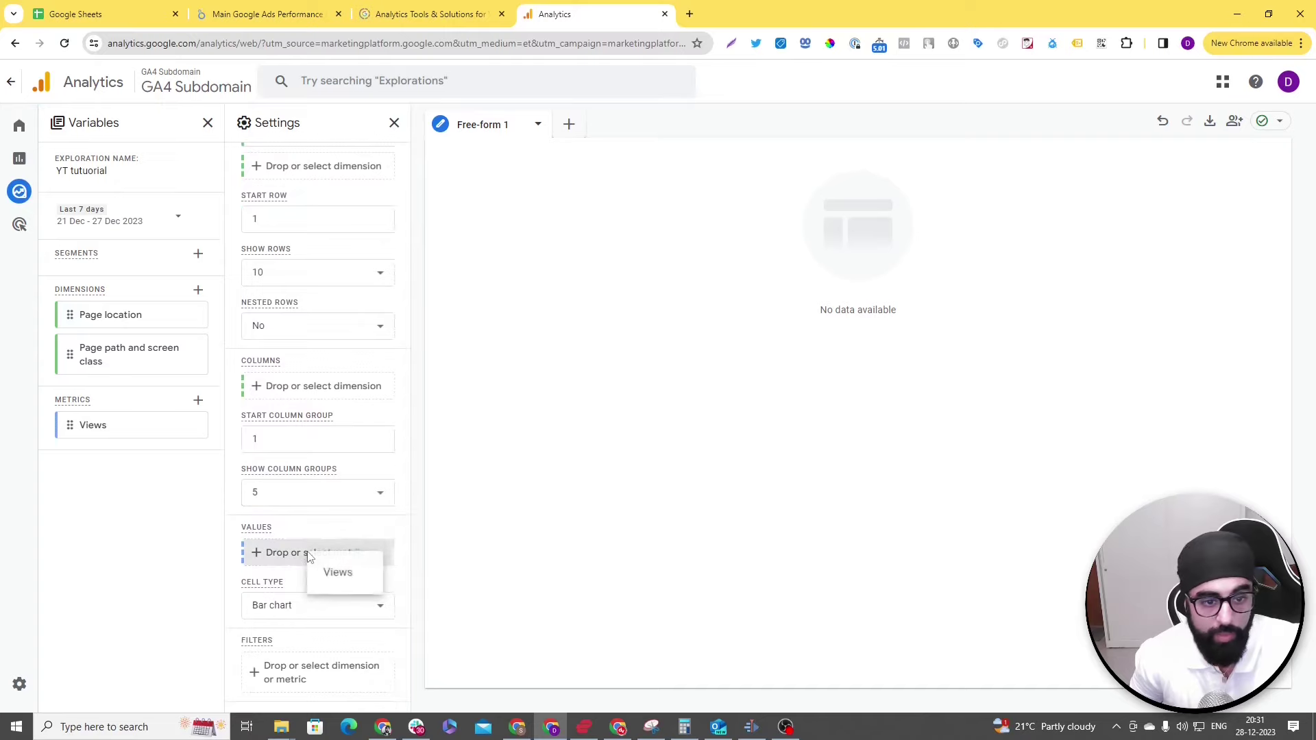
left_click(338, 573)
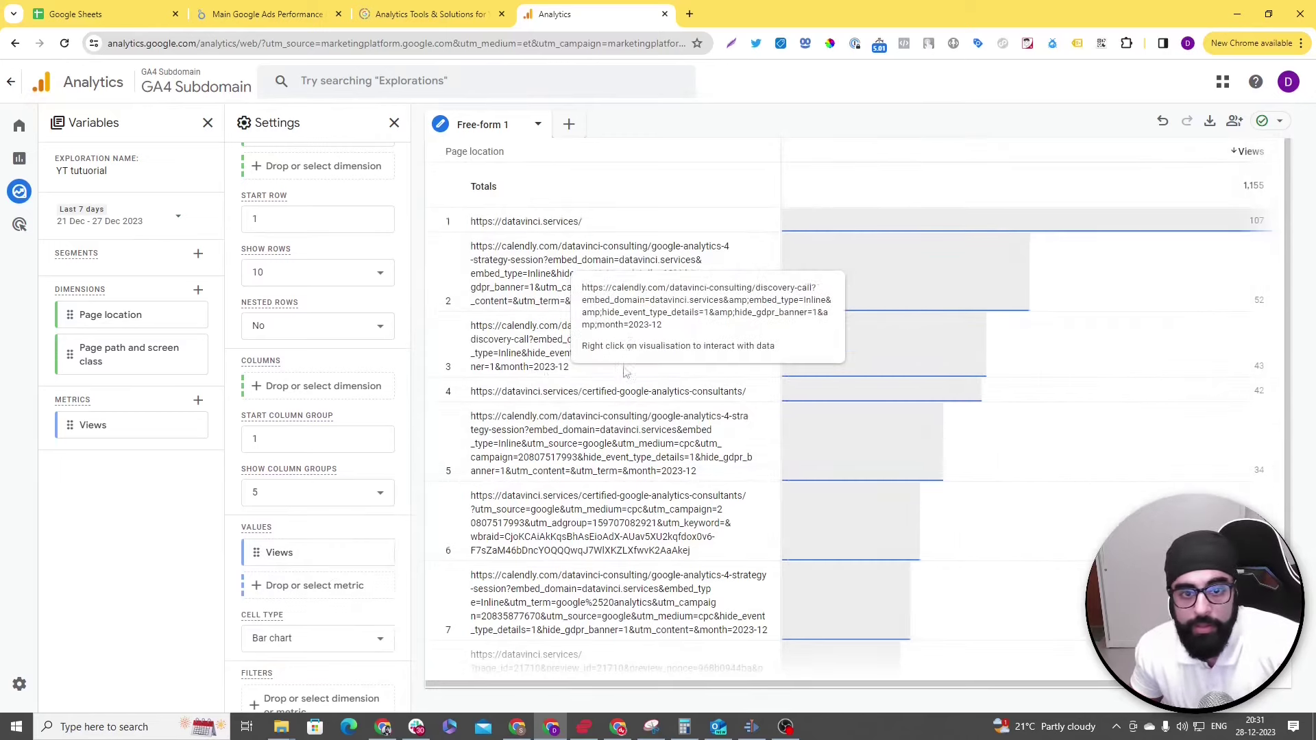
Step: Try adding Page path and screen class as a second row dimension and remove it from the rows again
scroll(1040, 579, "down", 1)
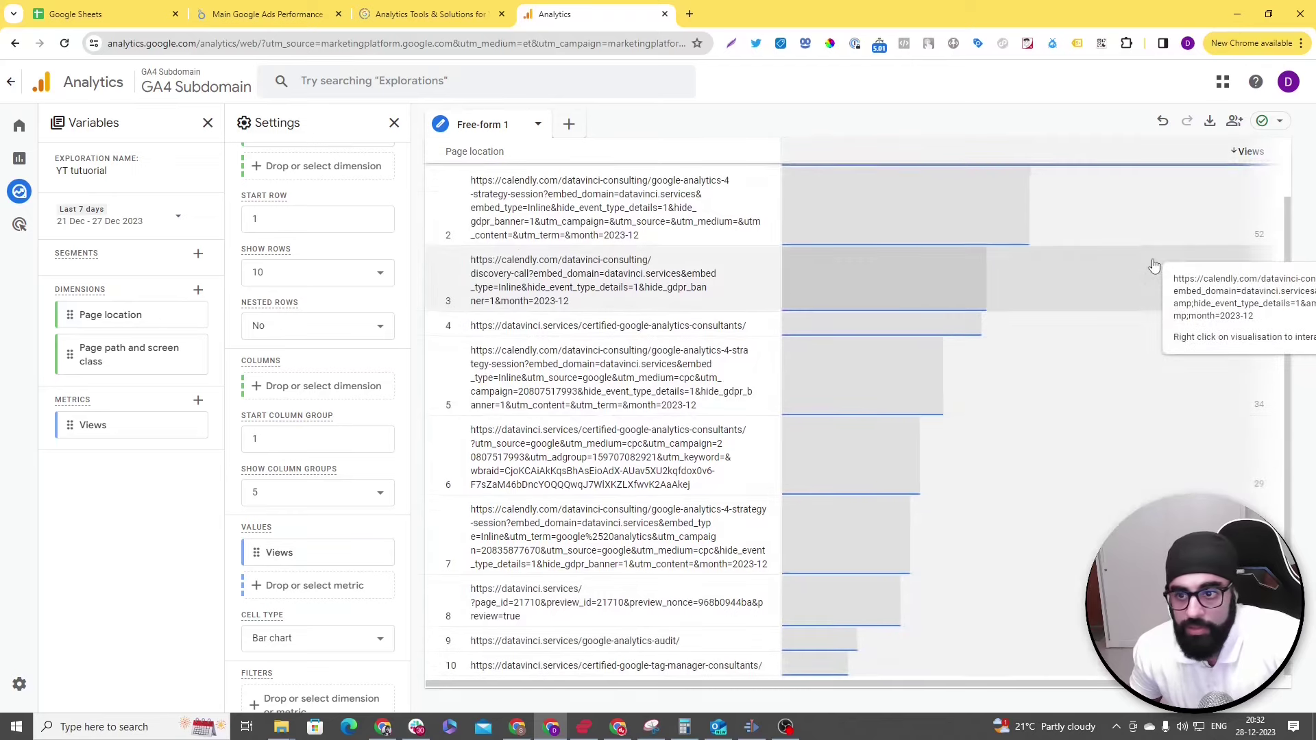
scroll(1165, 257, "up", 1)
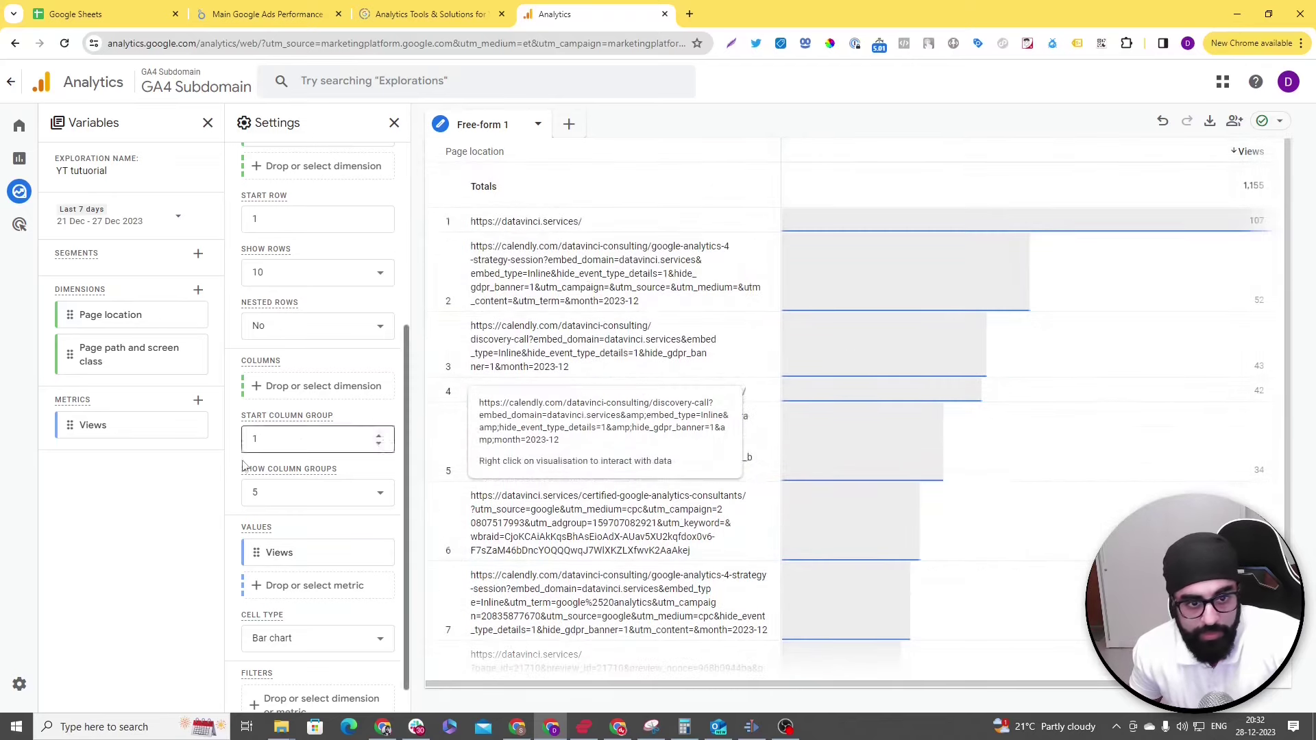
scroll(286, 488, "up", 4)
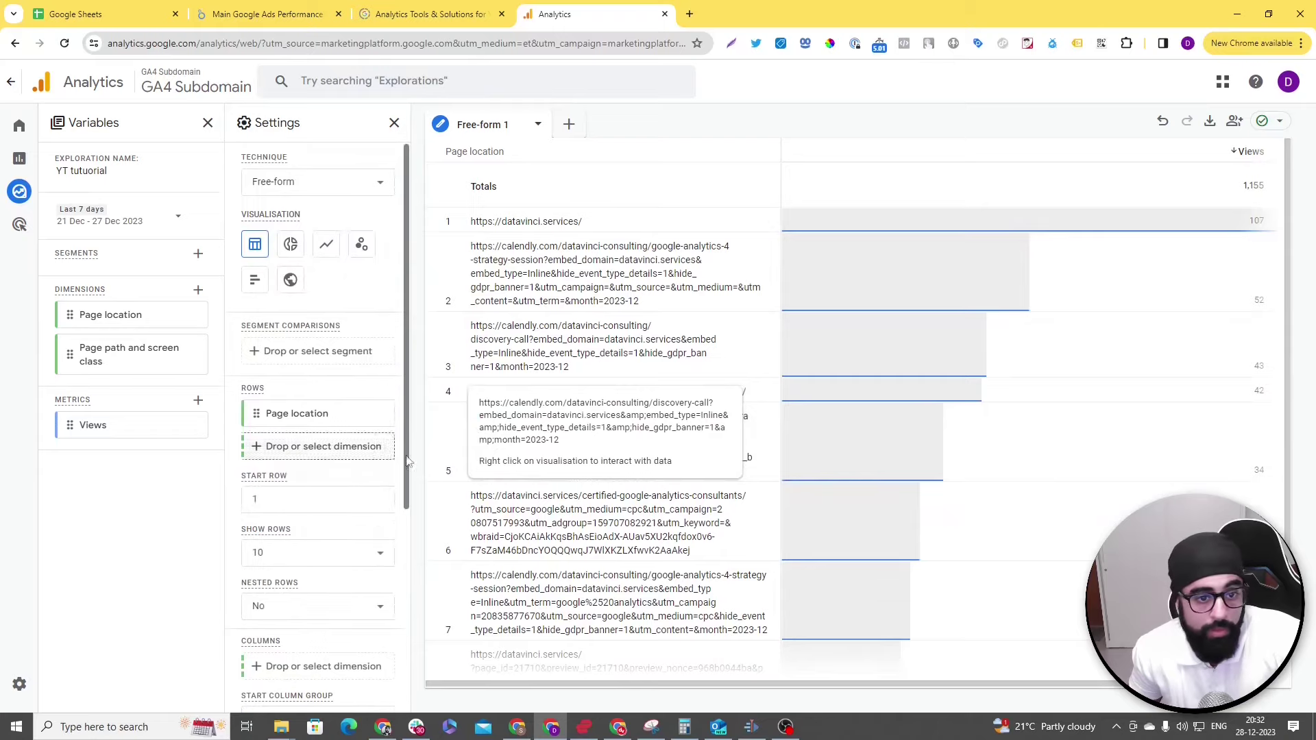
left_click(364, 453)
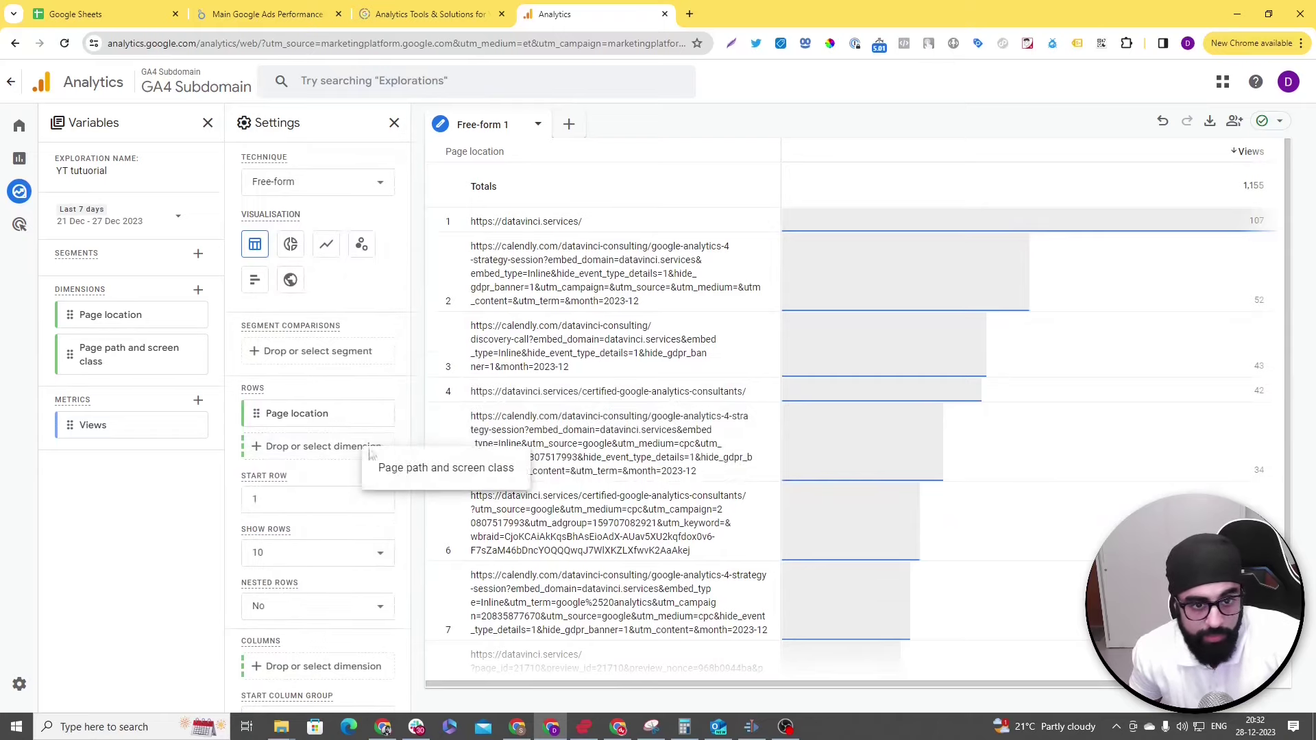
left_click(381, 466)
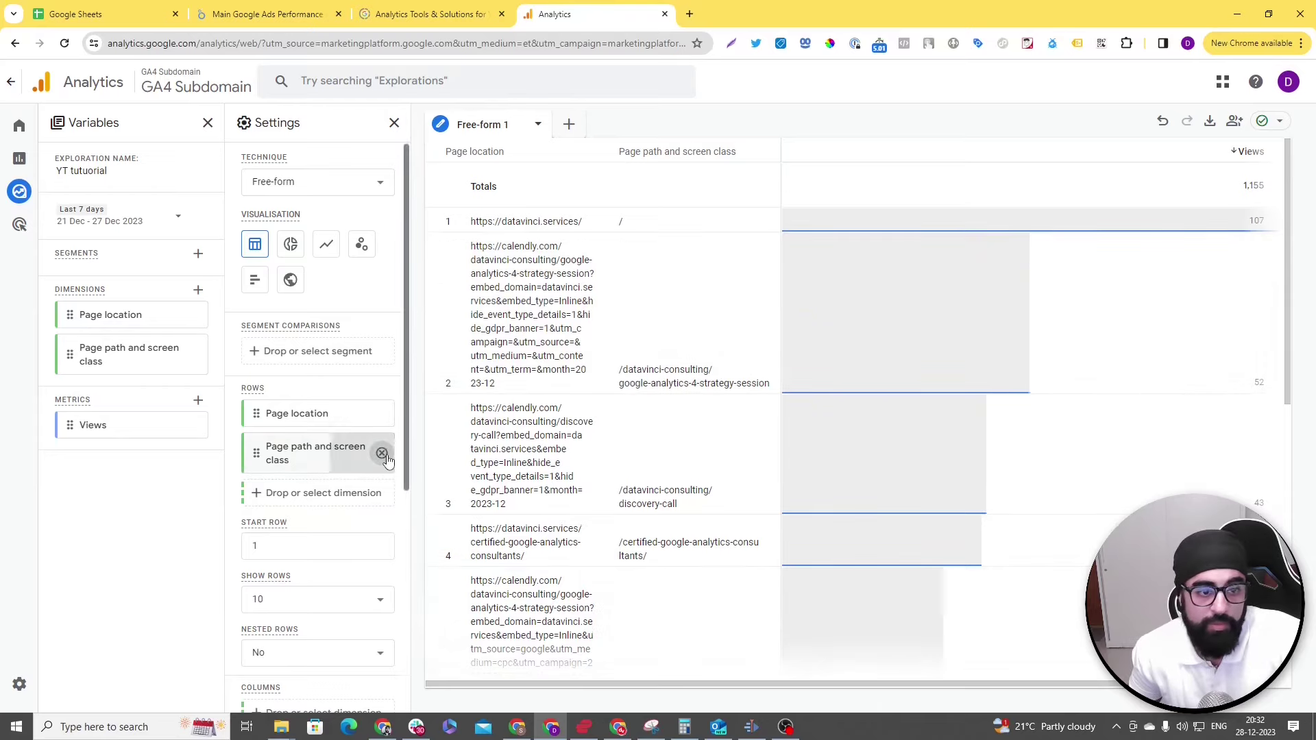
left_click(382, 453)
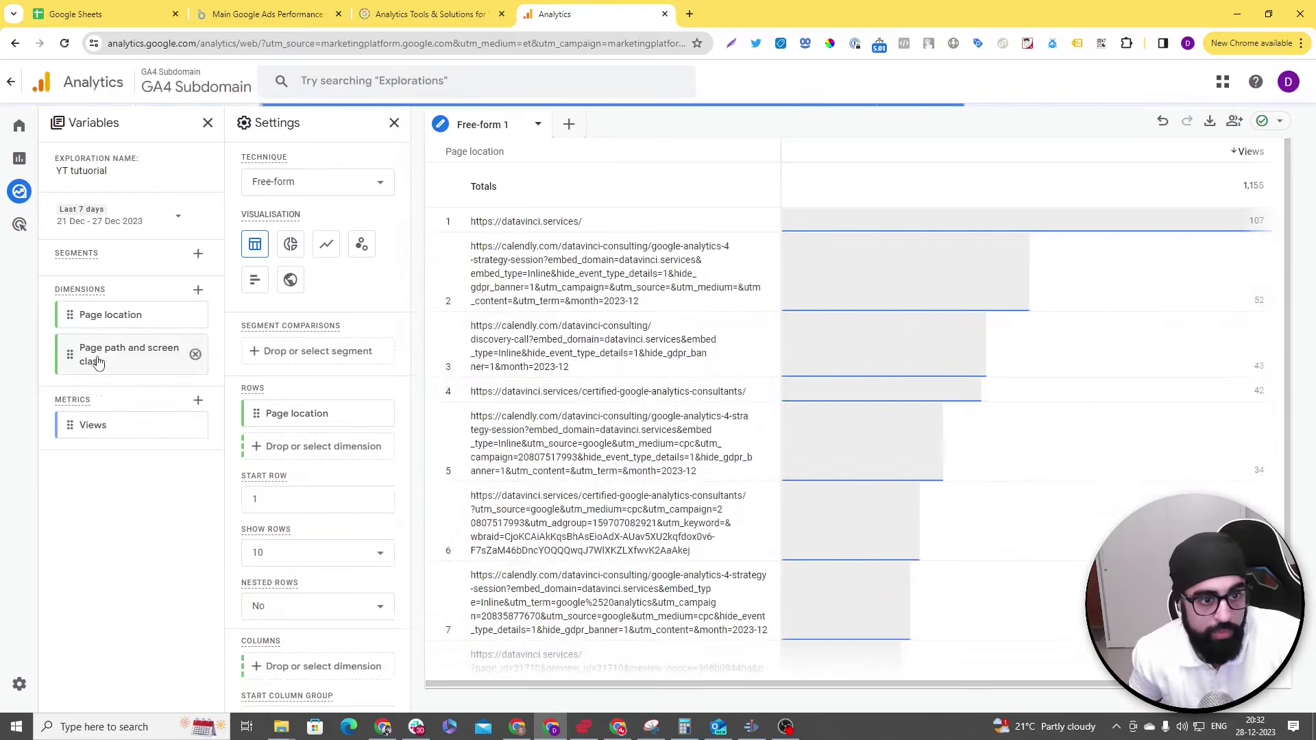
Step: Add Page path and screen class to the rows from the dimension variables and remove Page location from the rows
left_click_drag(97, 363, 310, 453)
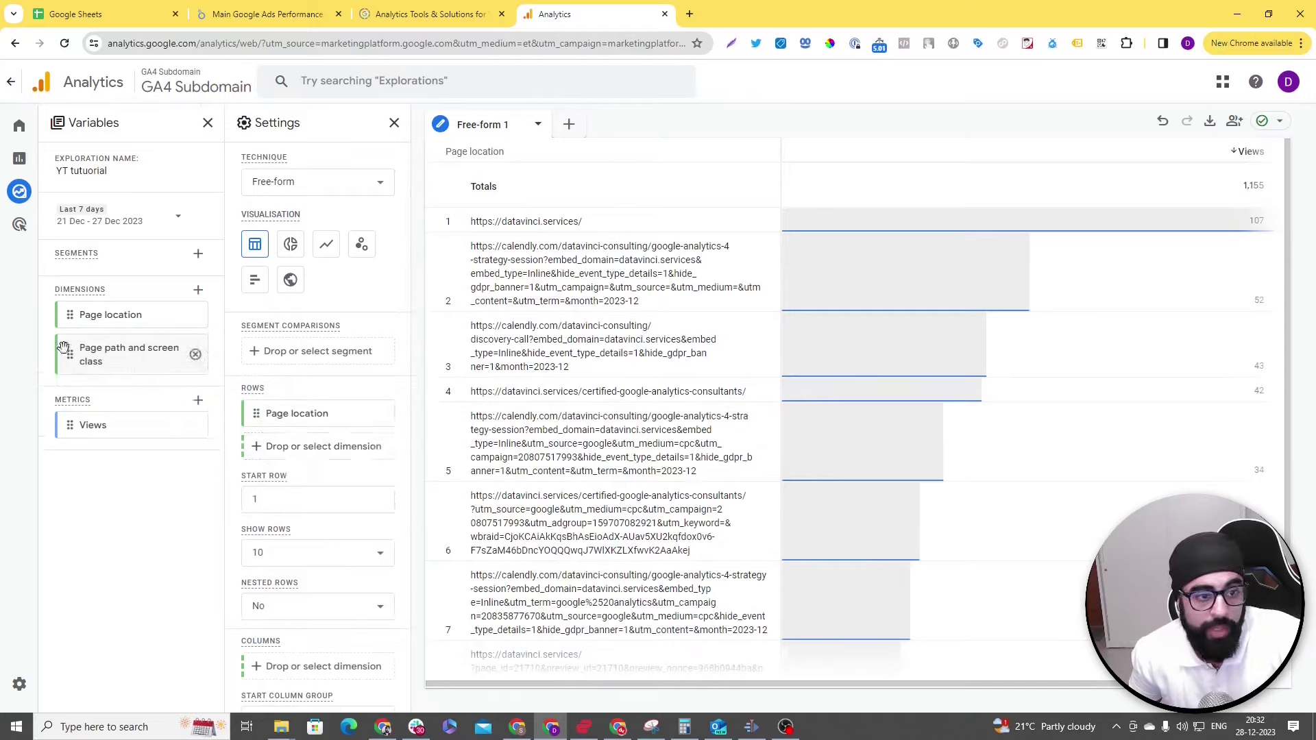
left_click_drag(63, 349, 267, 450)
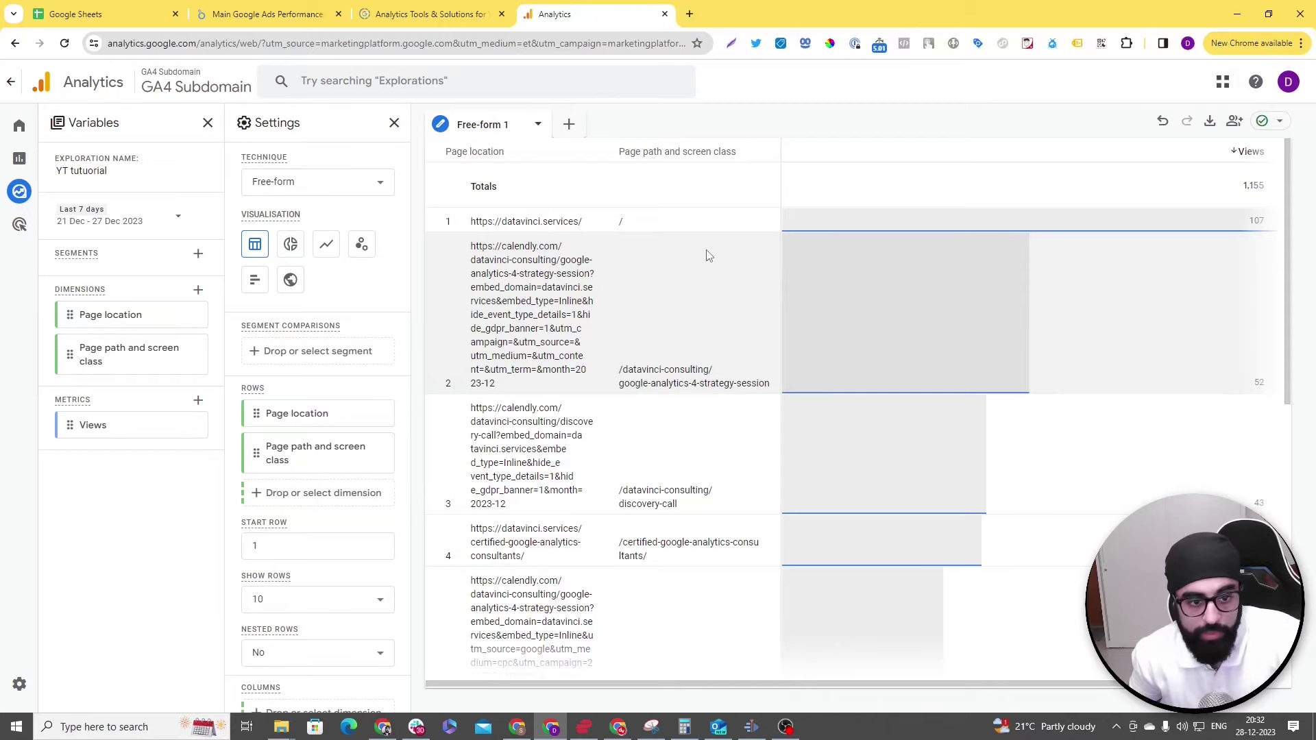
scroll(375, 501, "down", 5)
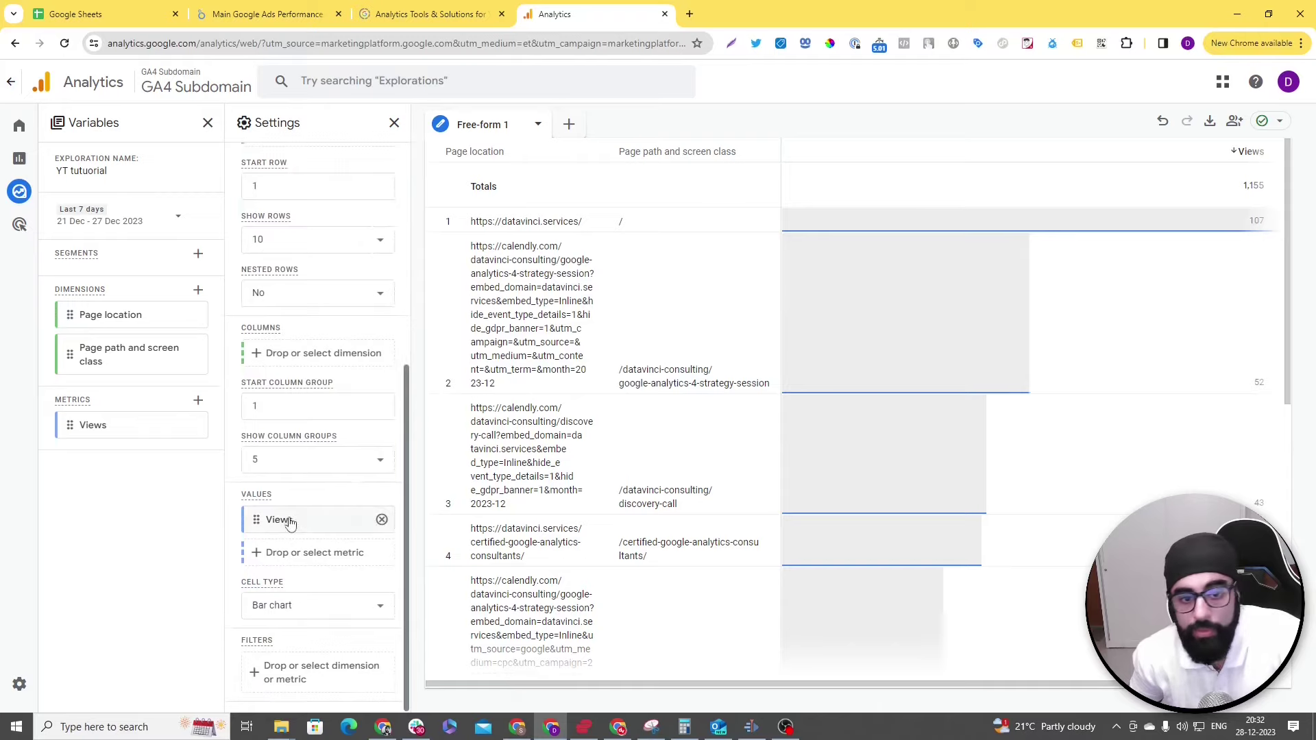
scroll(316, 384, "up", 5)
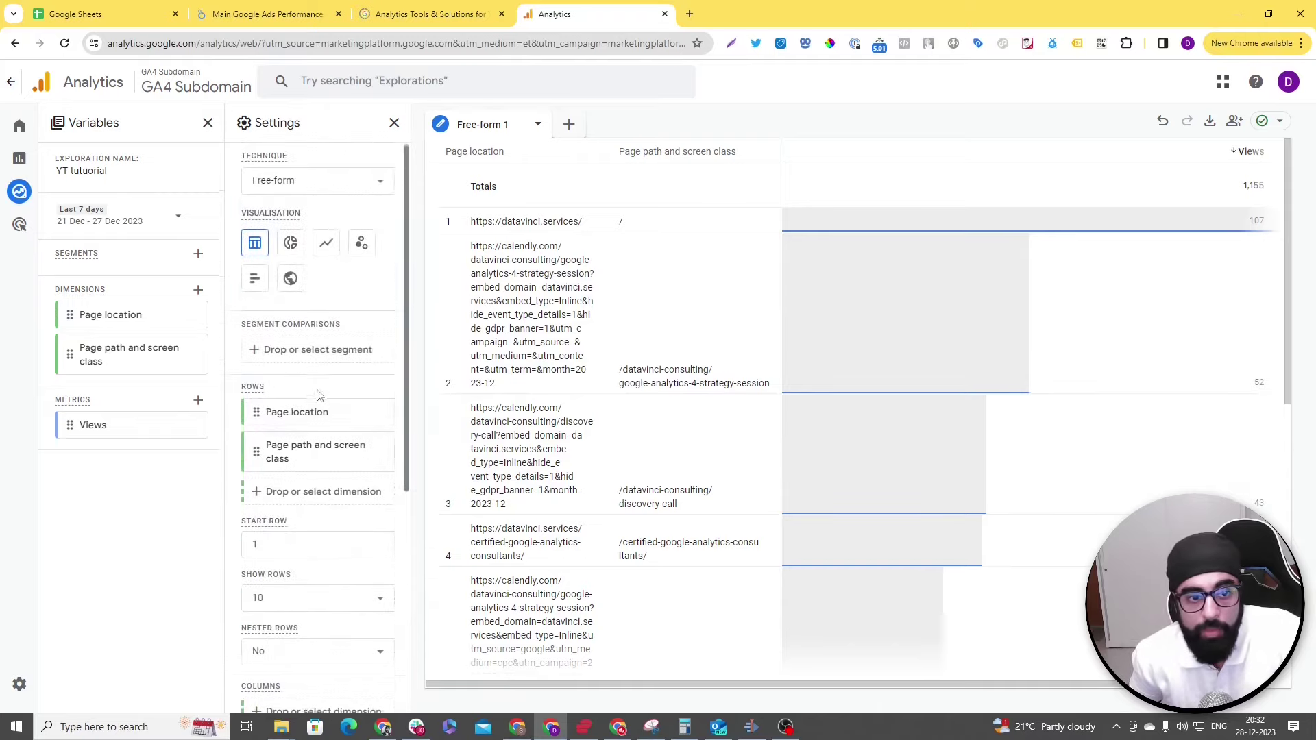
left_click(382, 413)
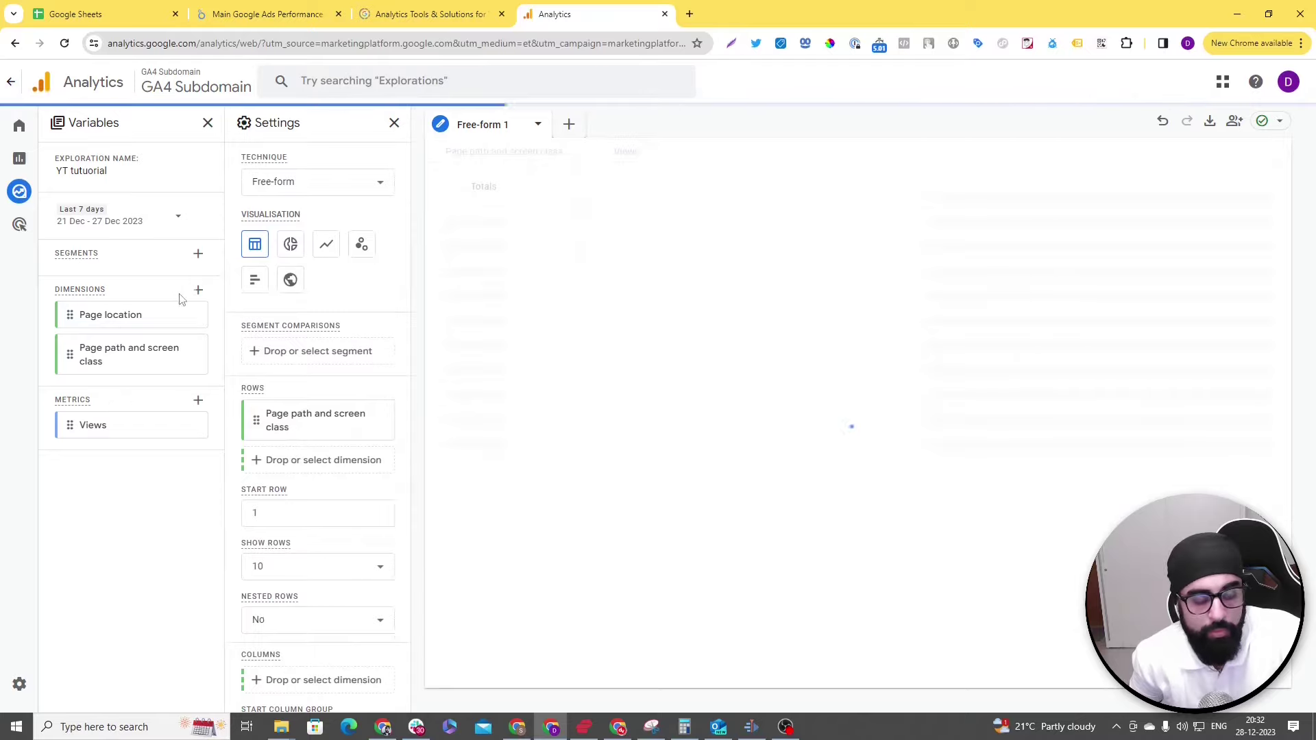
Step: Import the Device category dimension from the Platform / device group into the exploration
left_click(198, 291)
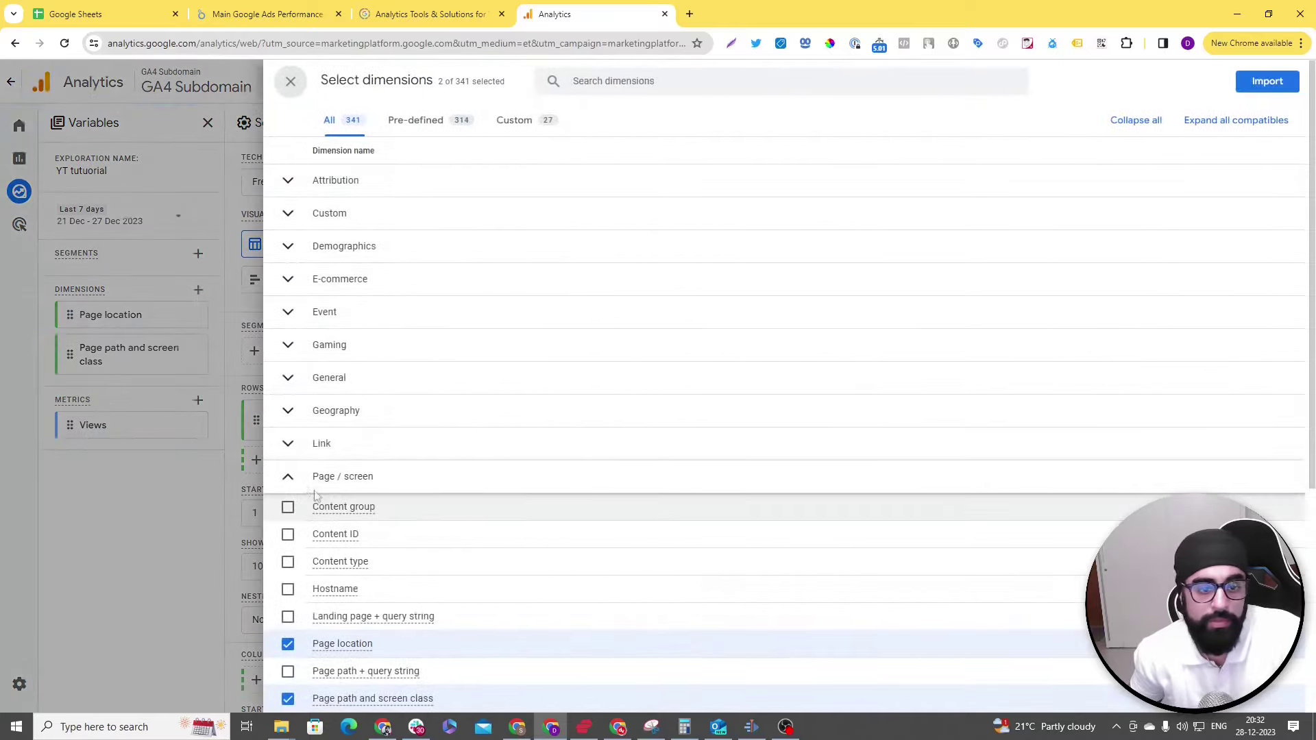
left_click(287, 477)
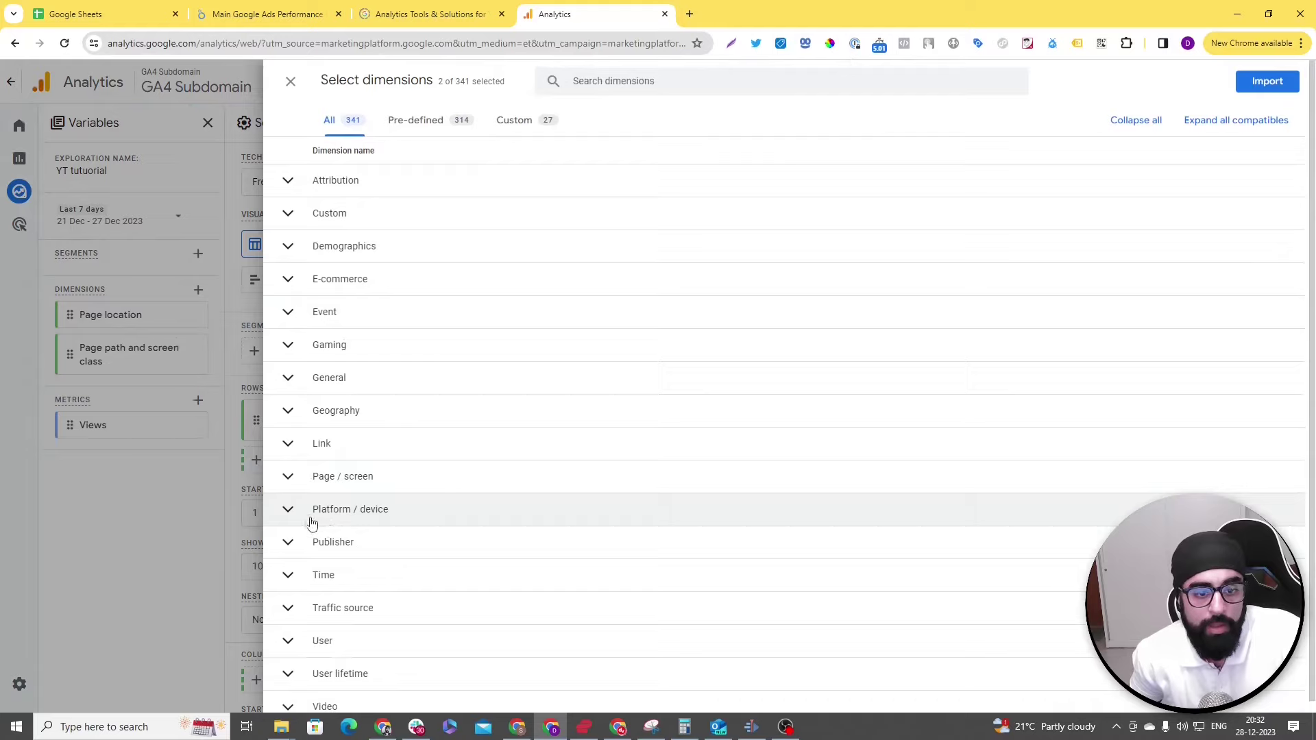
left_click(294, 512)
scroll(423, 408, "down", 3)
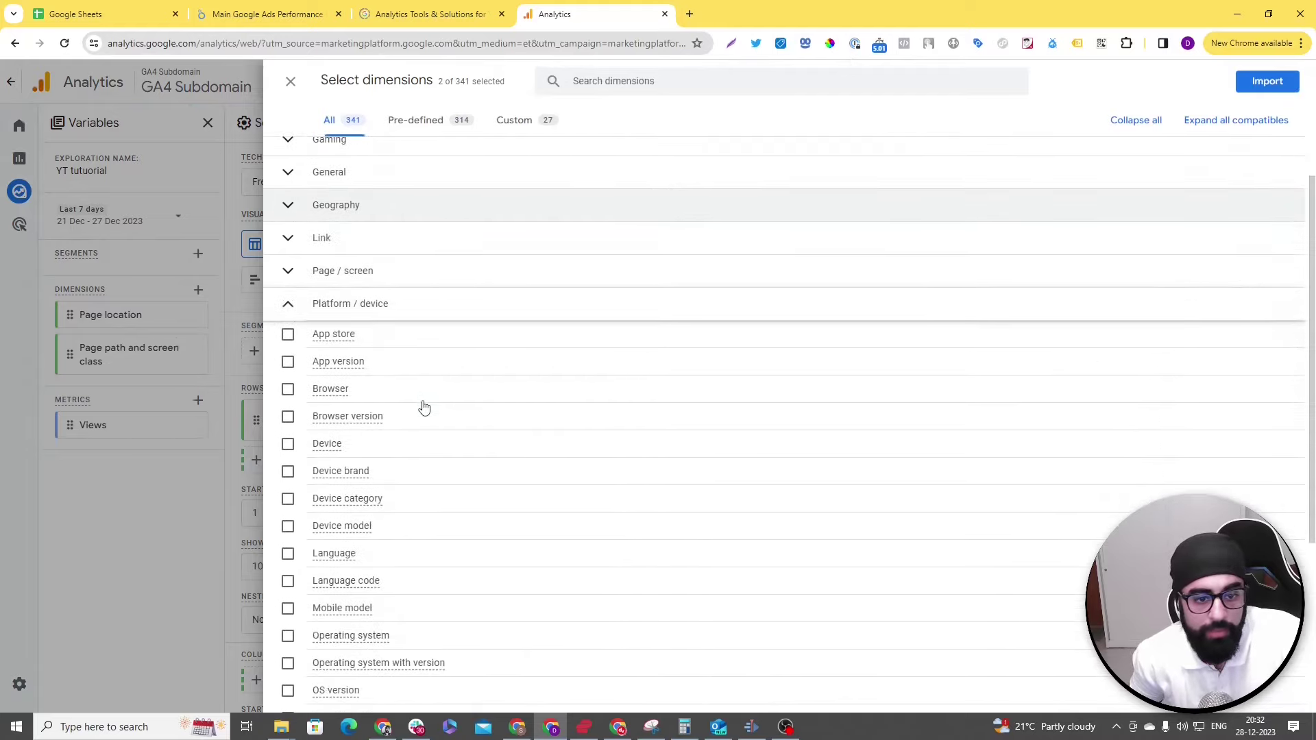
scroll(423, 407, "down", 3)
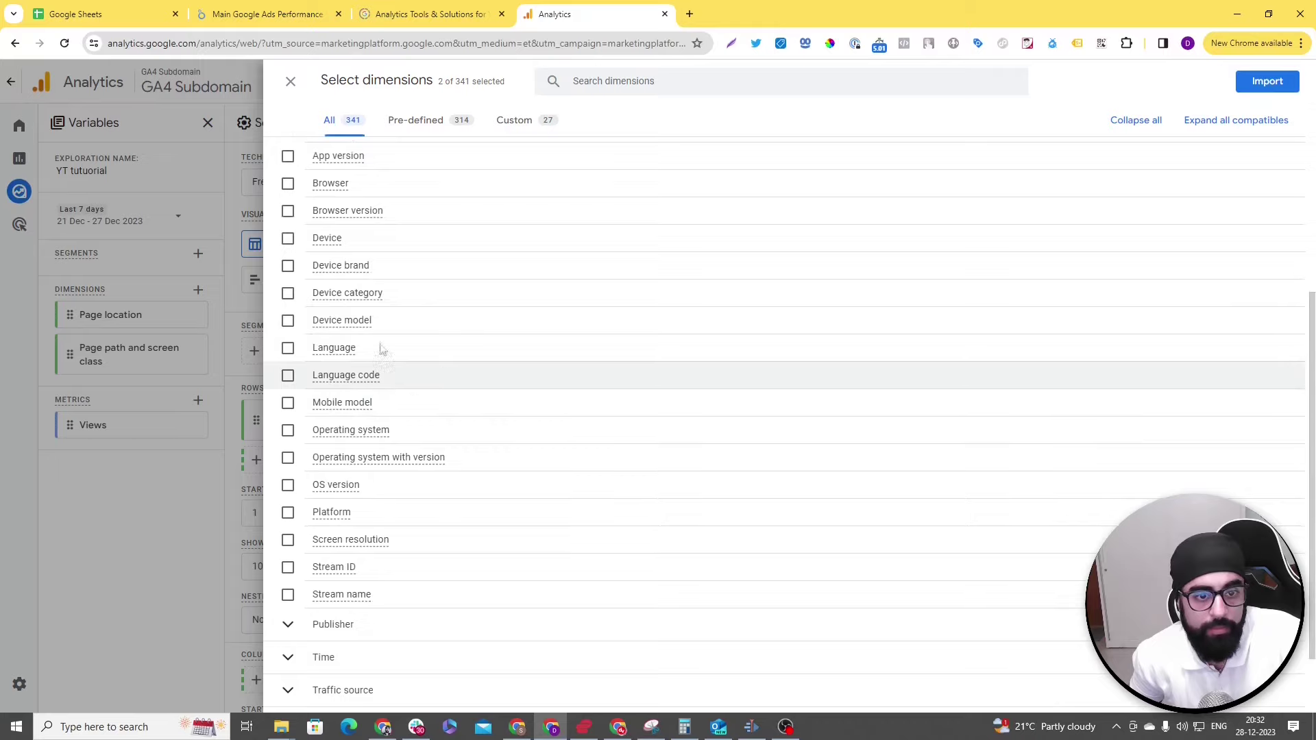
left_click(288, 292)
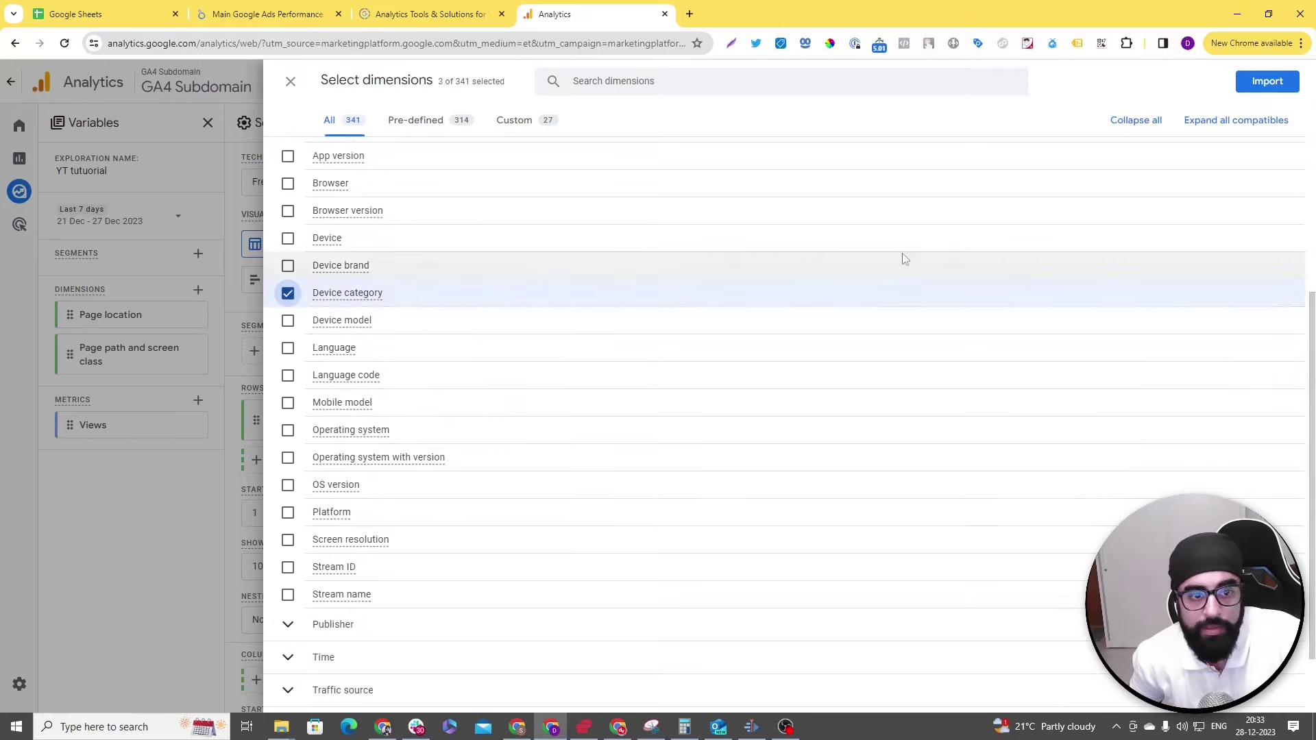
left_click(1267, 82)
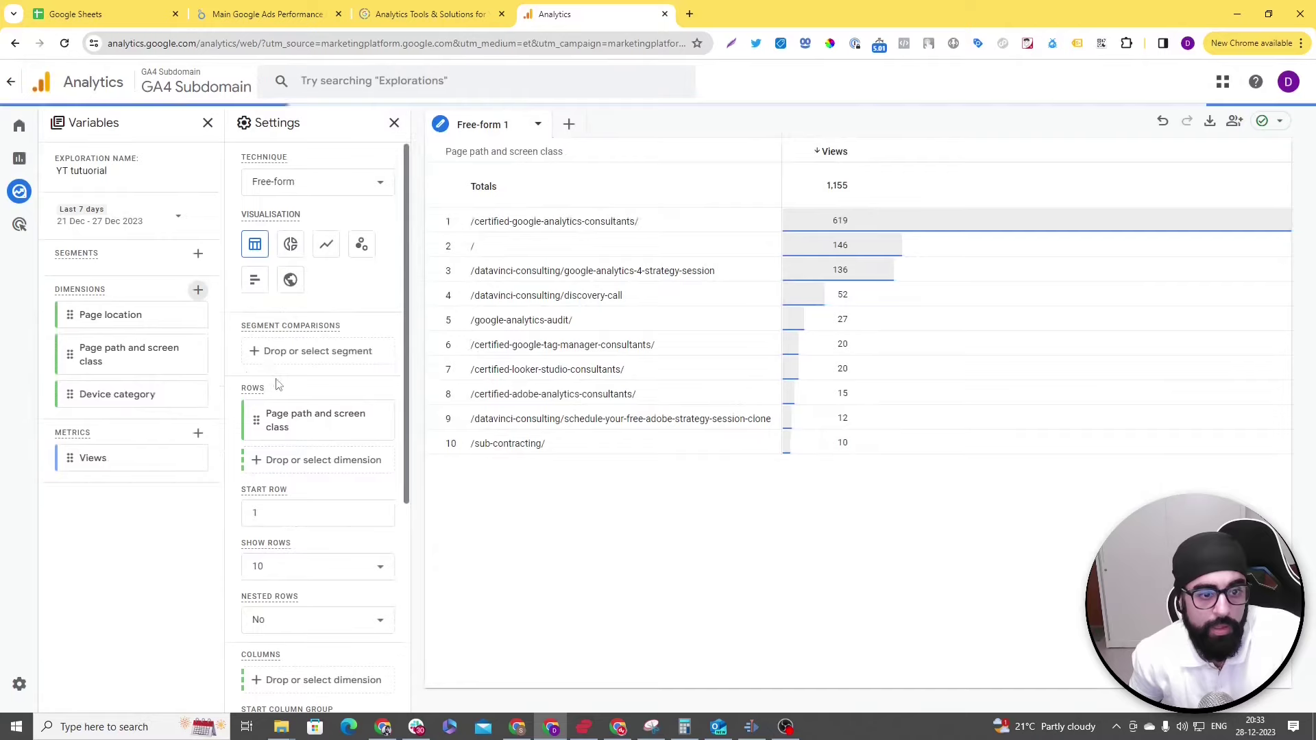
Step: Add Device category as the second row dimension and set the free-form table to show 100 rows
left_click_drag(164, 394, 312, 467)
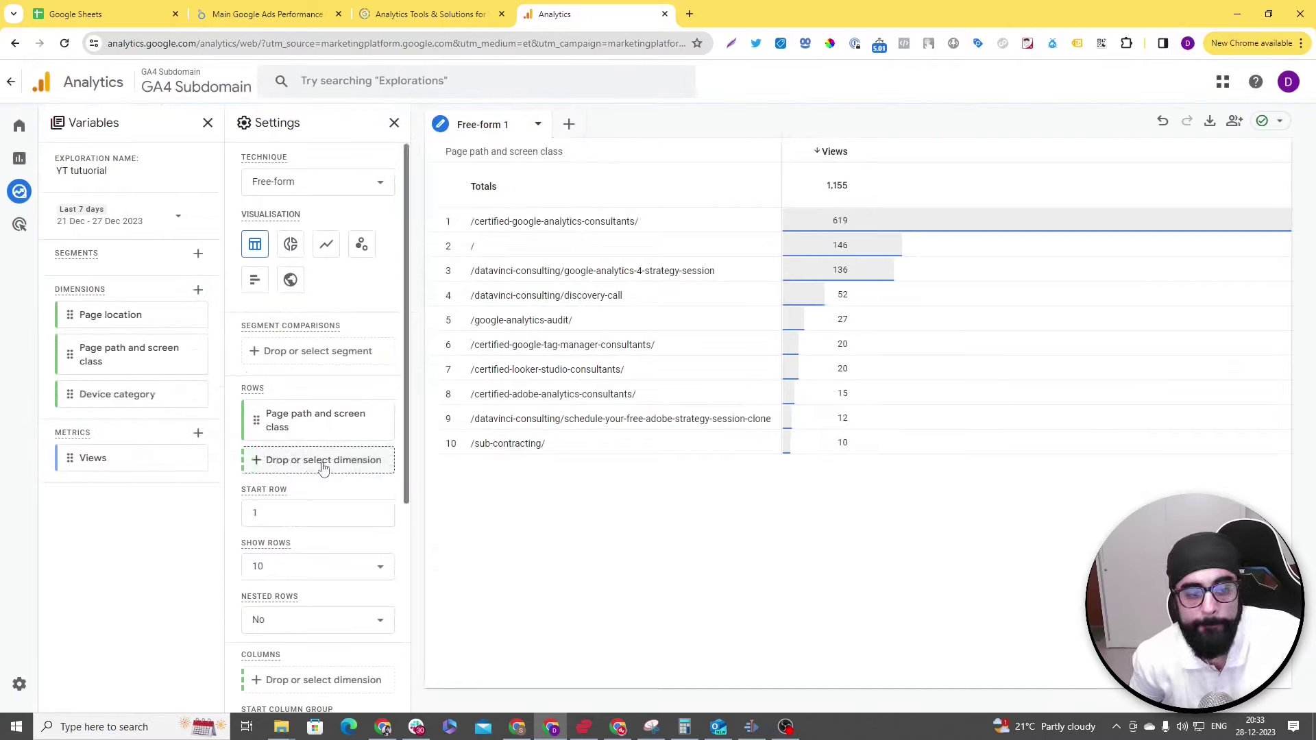
left_click_drag(62, 407, 270, 462)
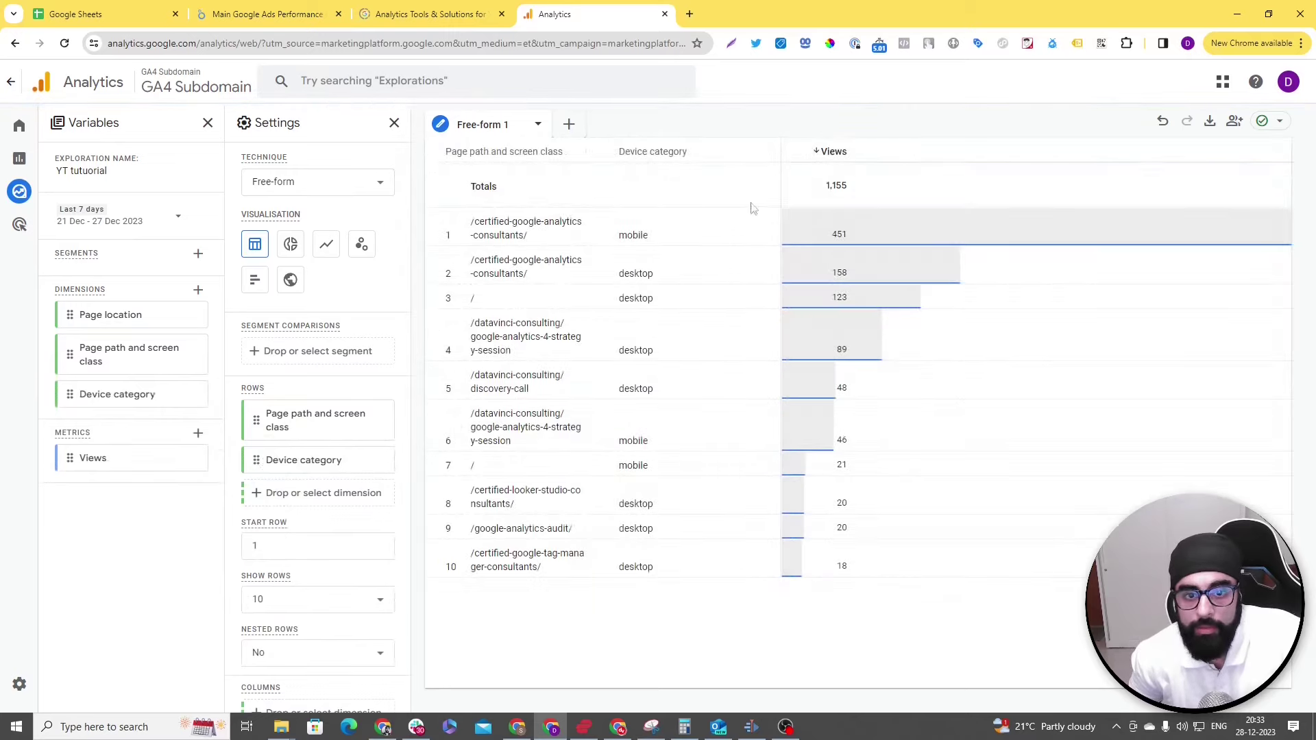
scroll(311, 304, "down", 2)
scroll(311, 303, "down", 3)
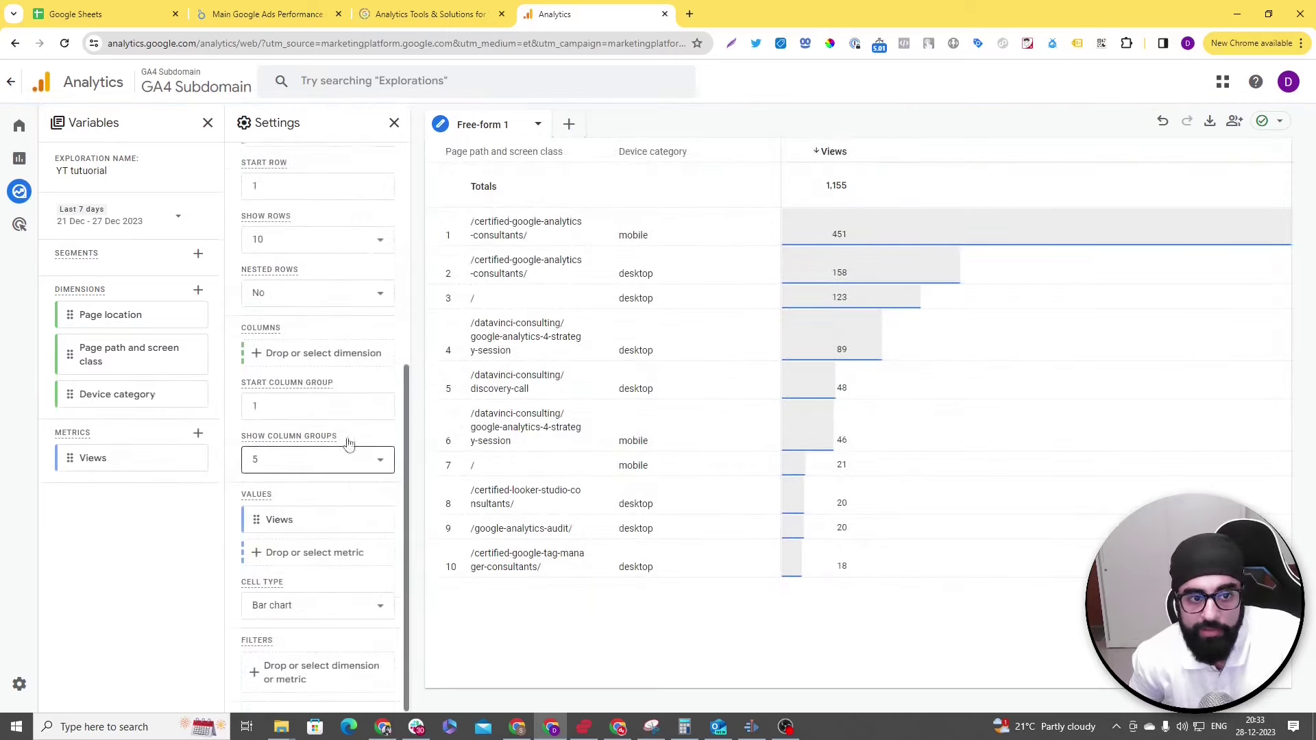
scroll(345, 329, "up", 2)
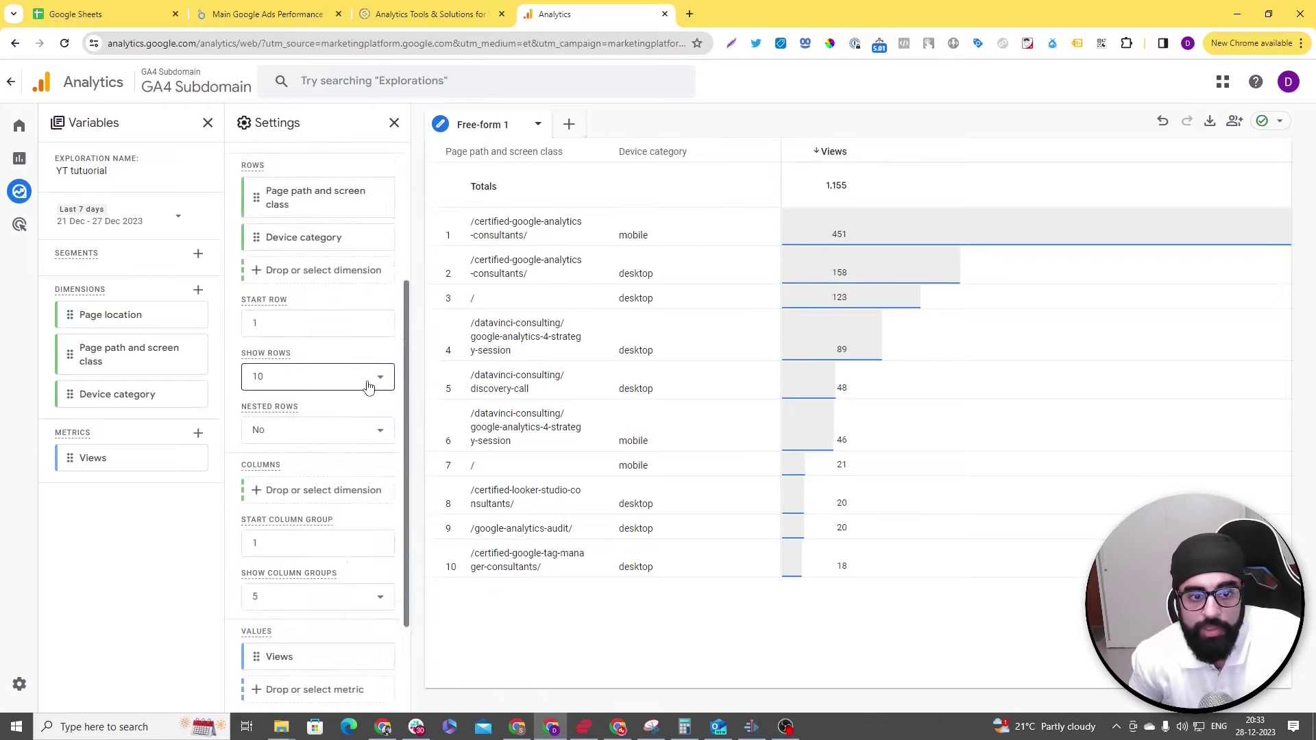
left_click(368, 386)
left_click(335, 507)
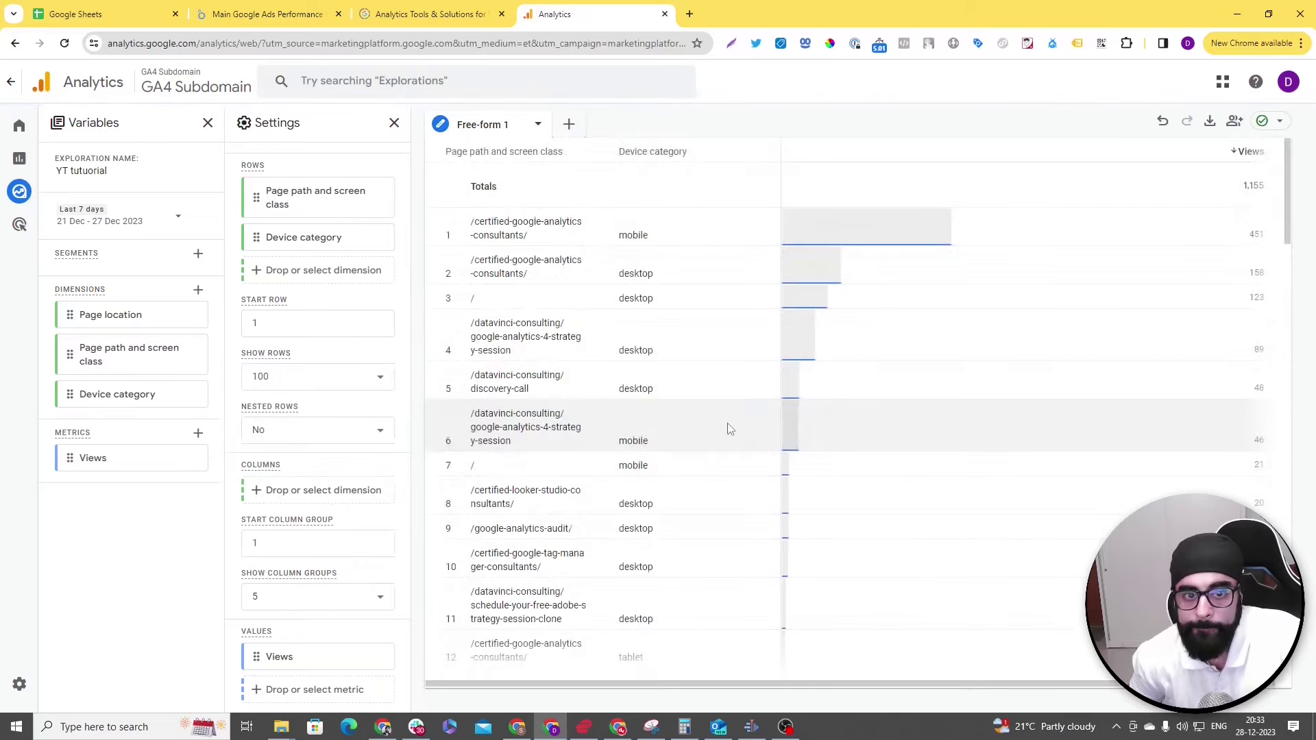
Step: Turn on nested rows so device categories are grouped under each page path, and look through the table
scroll(793, 391, "down", 8)
scroll(292, 420, "down", 1)
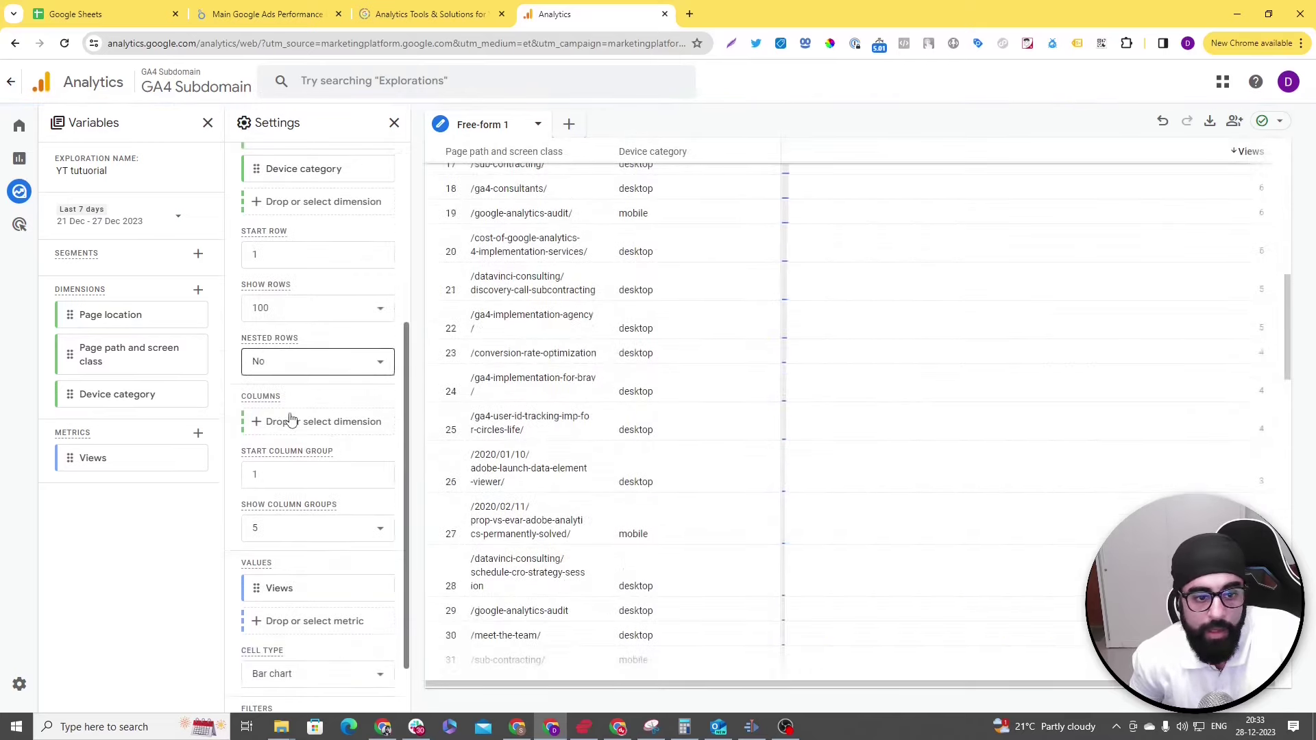
scroll(291, 419, "down", 1)
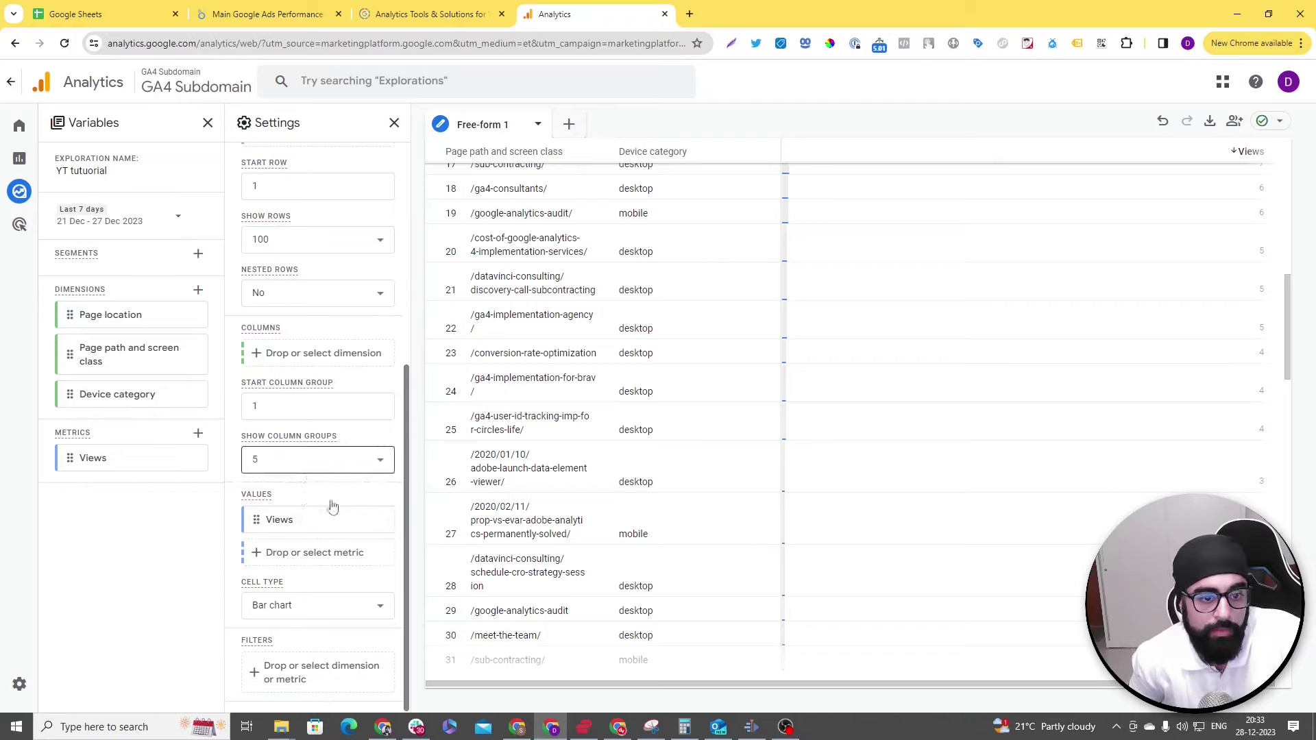
scroll(342, 584, "up", 1)
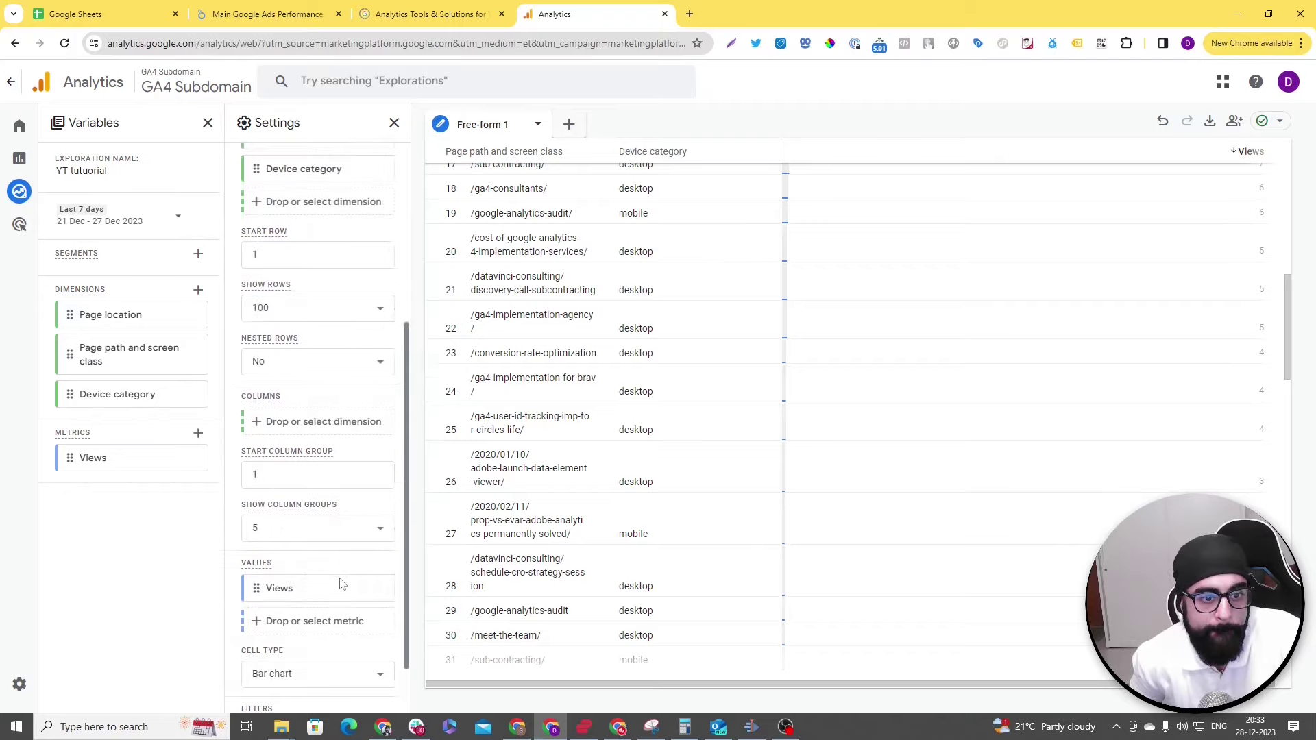
scroll(342, 584, "up", 1)
left_click(280, 429)
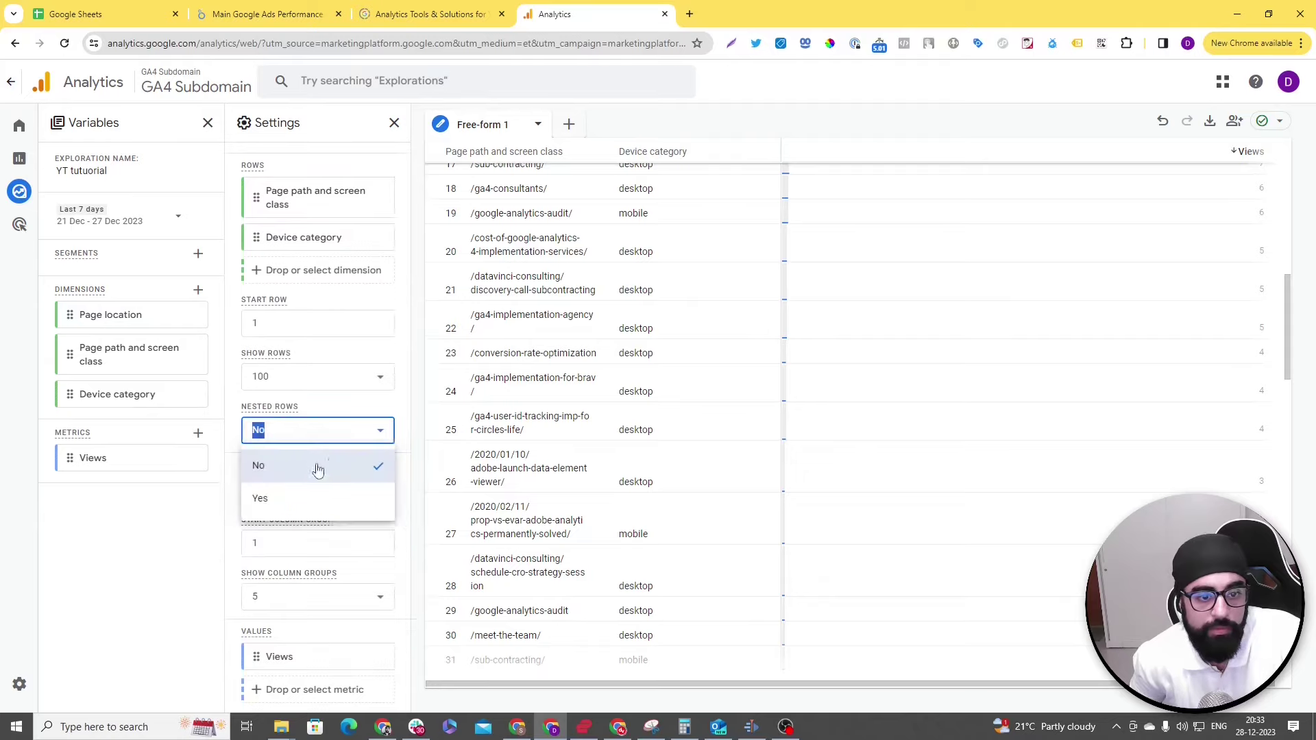
left_click(323, 495)
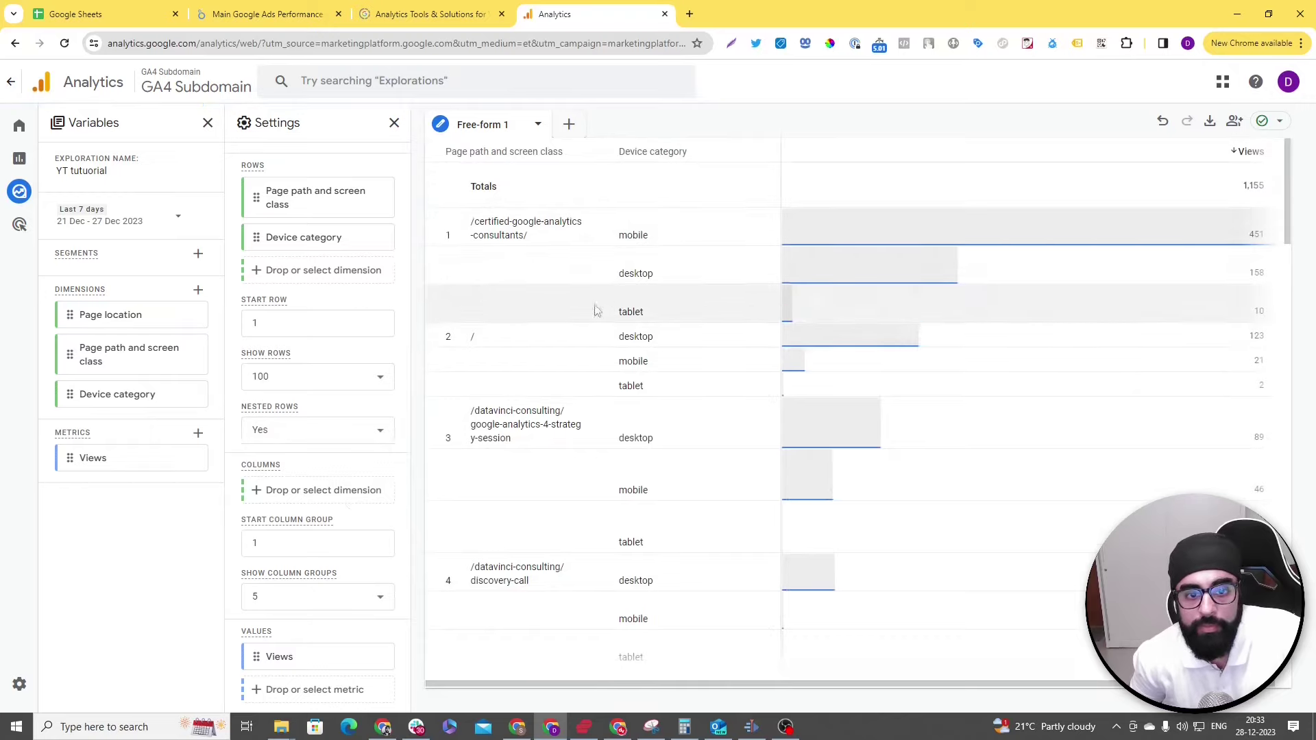
scroll(544, 285, "down", 4)
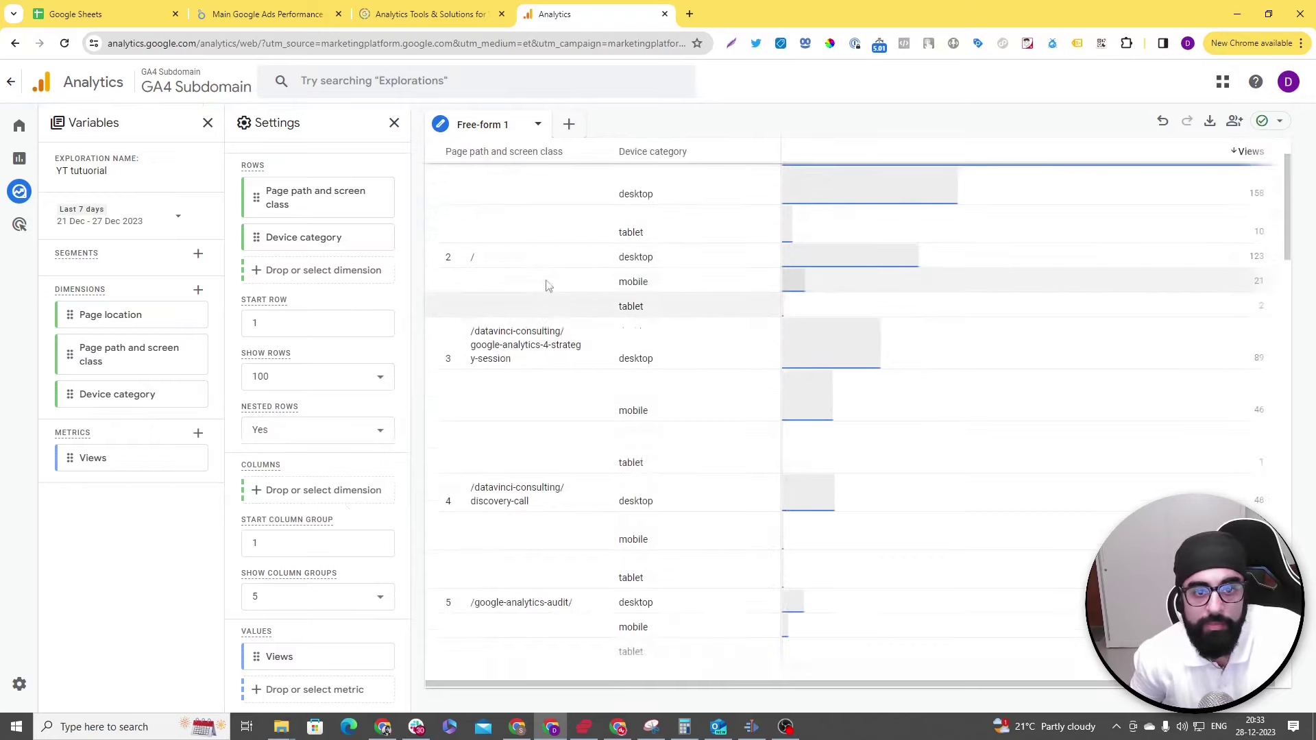
scroll(562, 410, "up", 5)
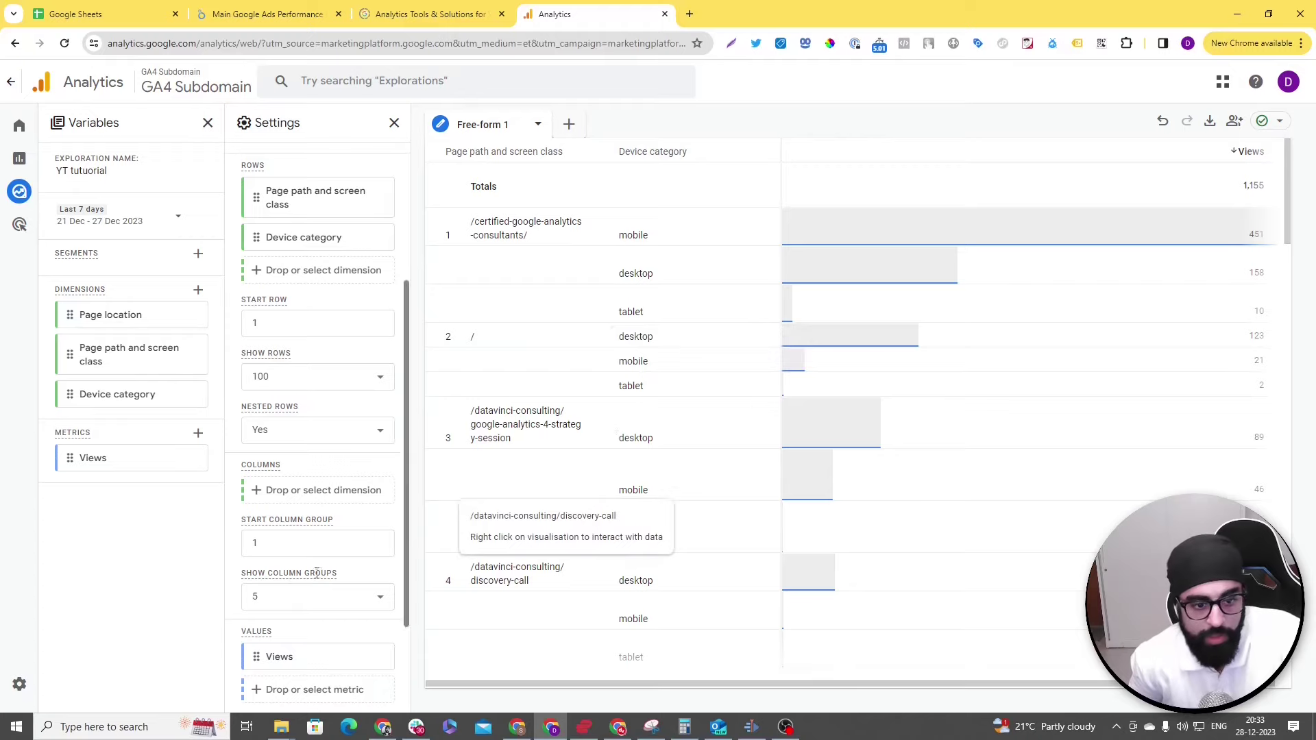
Step: Import the Entrances and Exits metrics from the Page / screen group into the exploration
scroll(332, 569, "down", 1)
scroll(343, 473, "down", 1)
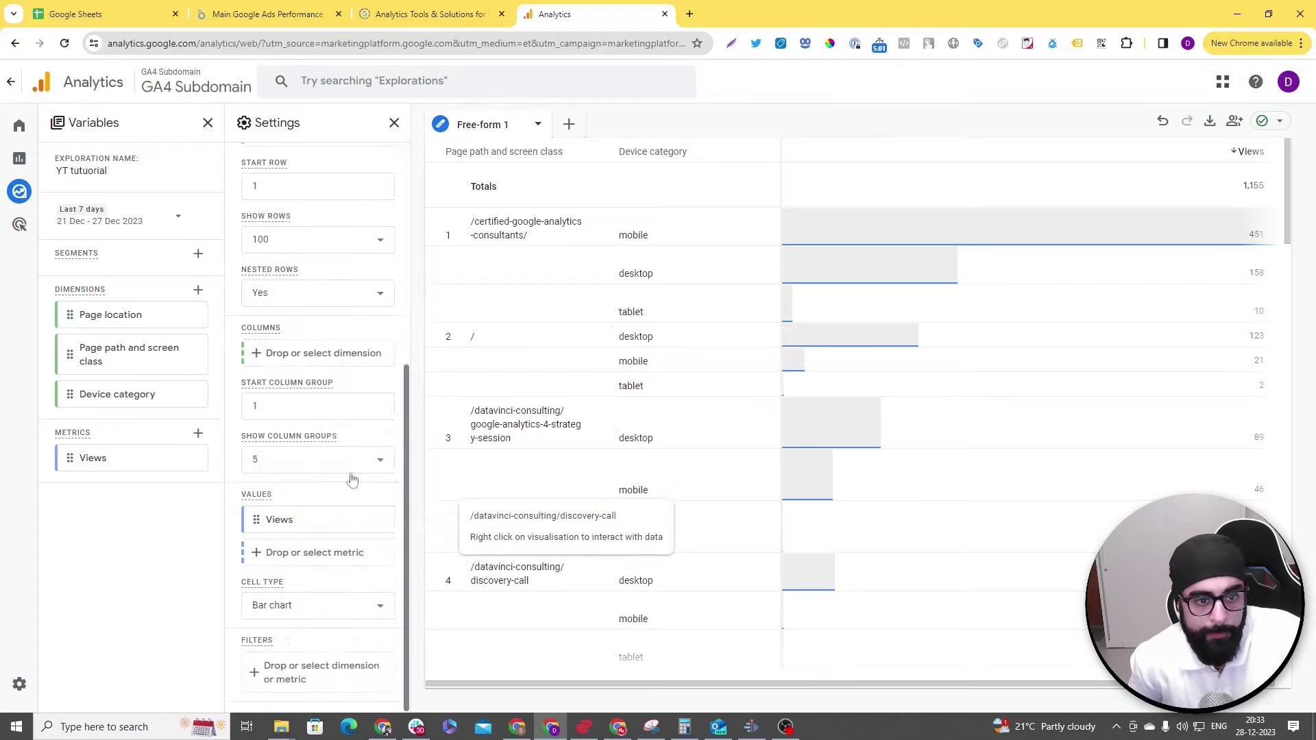
scroll(346, 603, "up", 5)
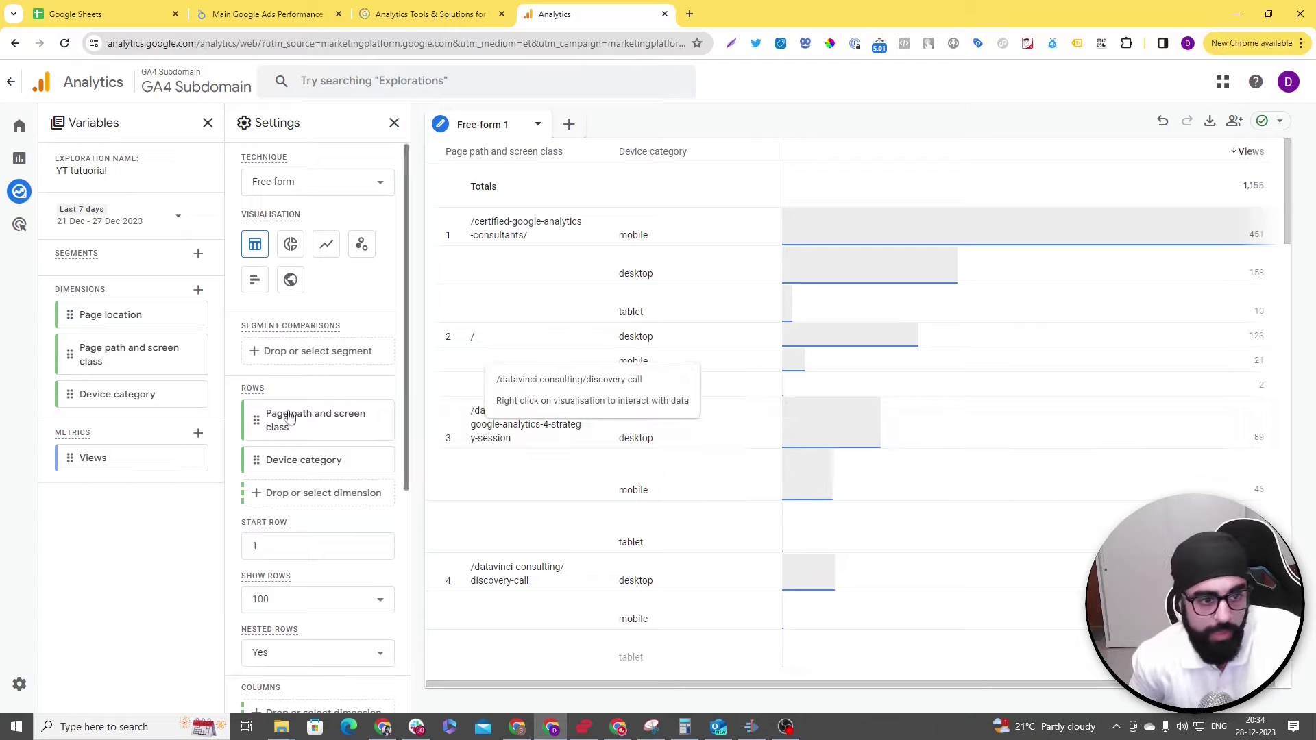
left_click(198, 434)
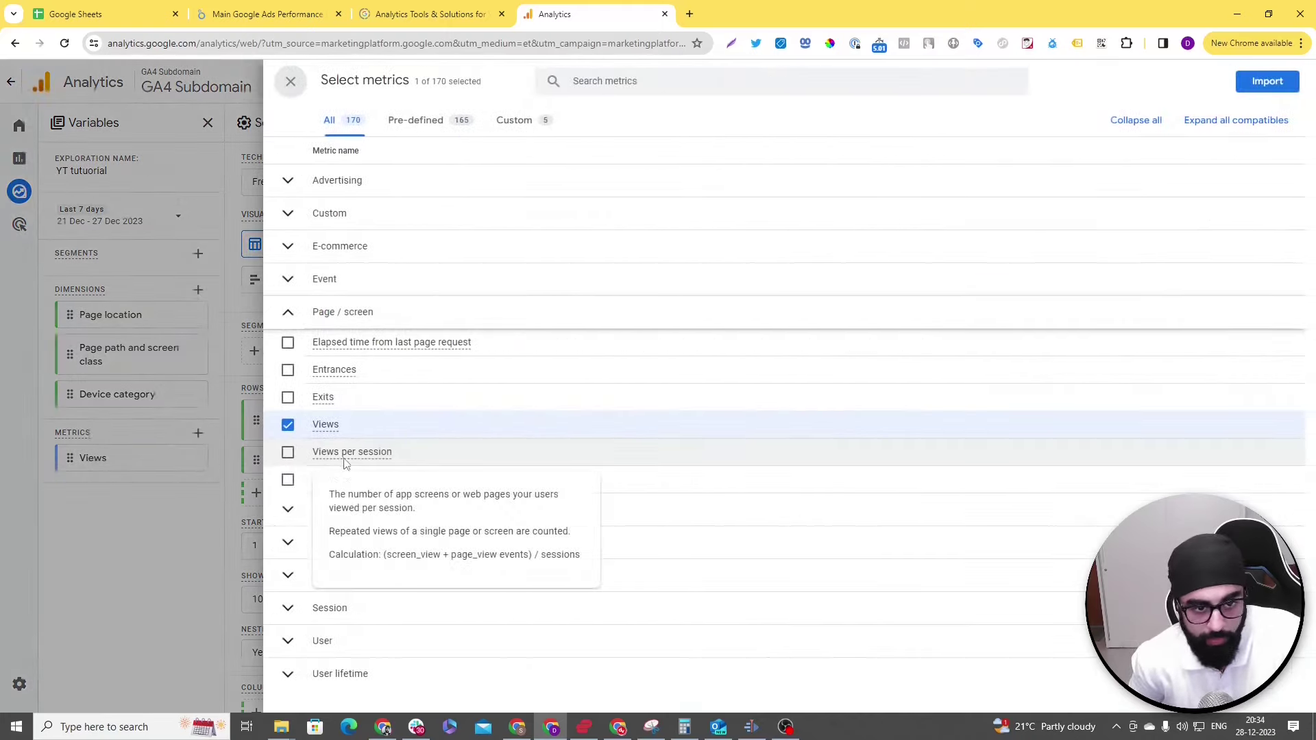
left_click(293, 371)
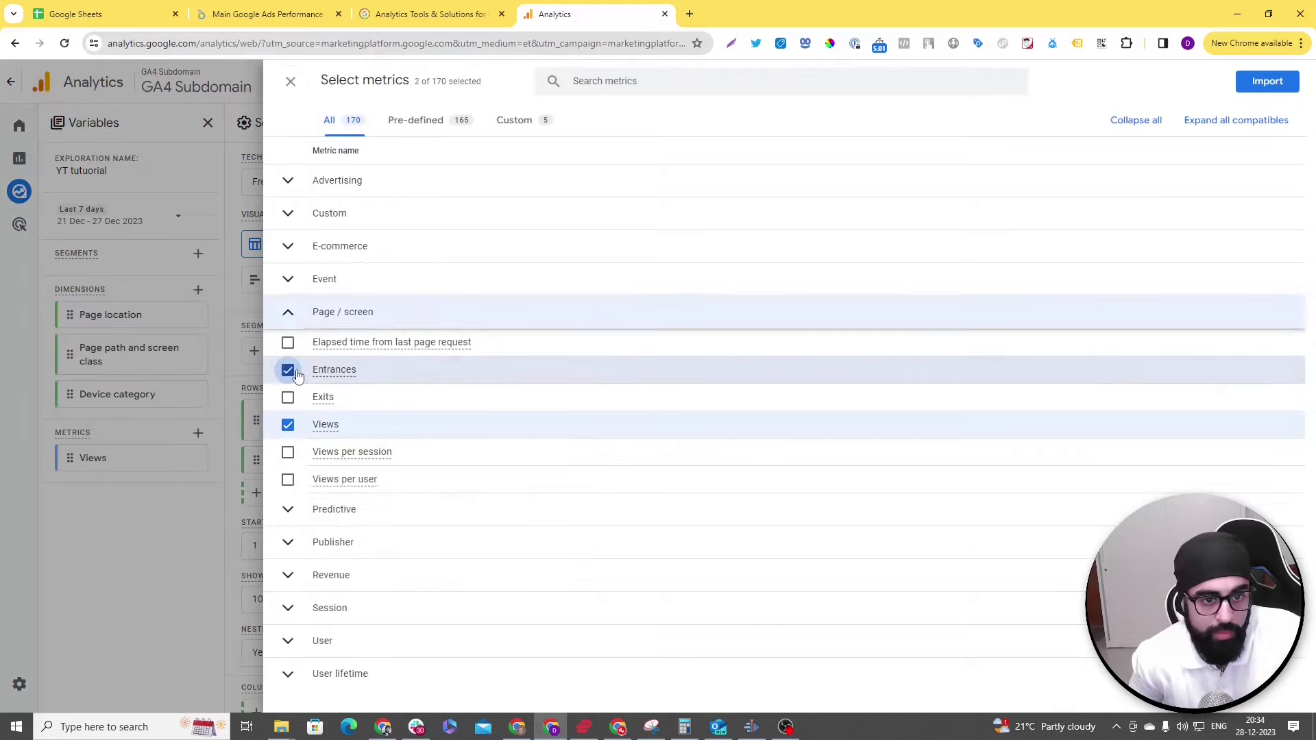
left_click(290, 398)
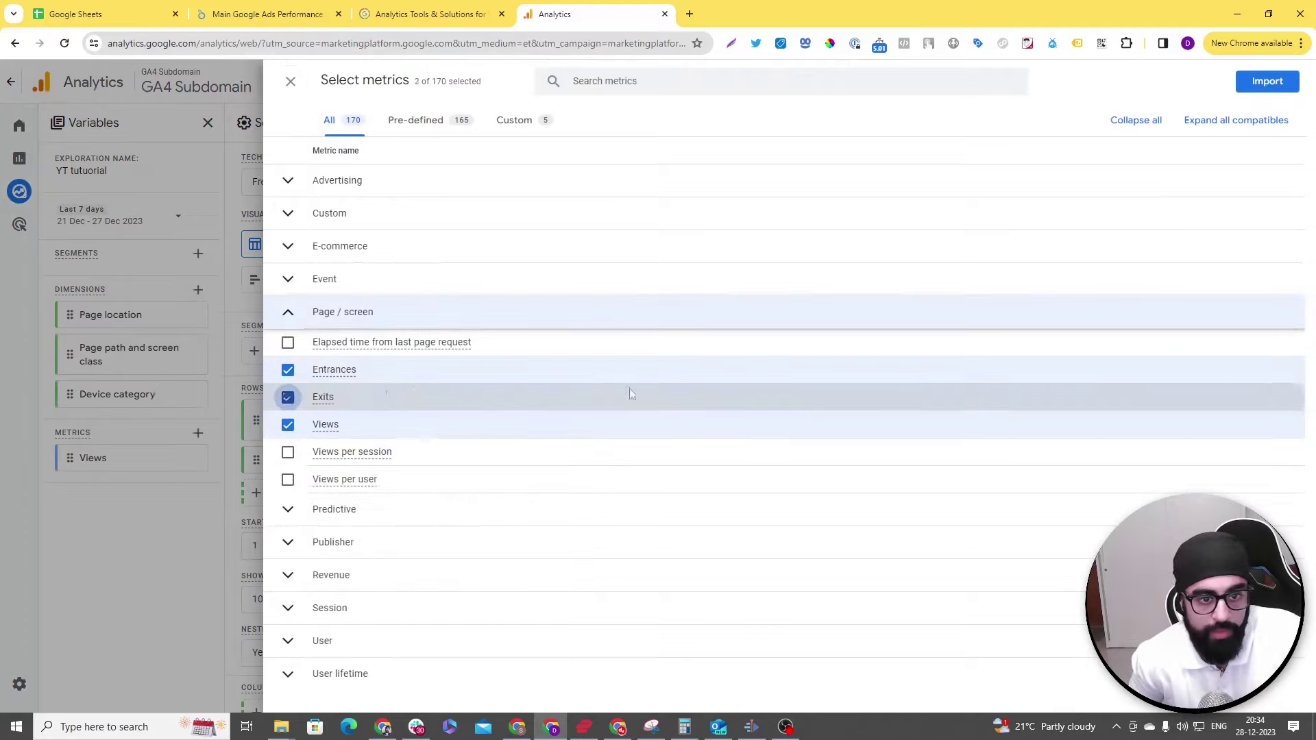
left_click(1266, 81)
Step: Add Entrances and Exits to the table's values alongside Views and look through the rows
scroll(335, 521, "down", 3)
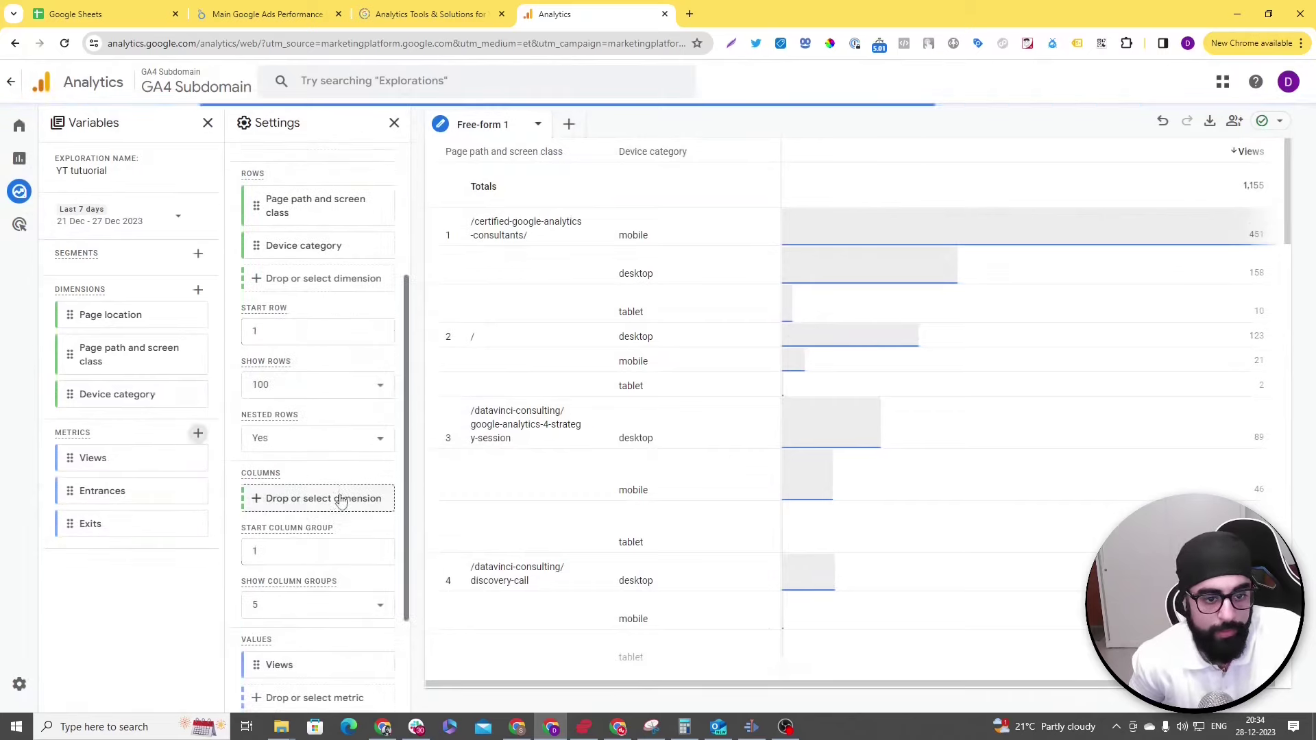
scroll(340, 502, "down", 2)
left_click(340, 569)
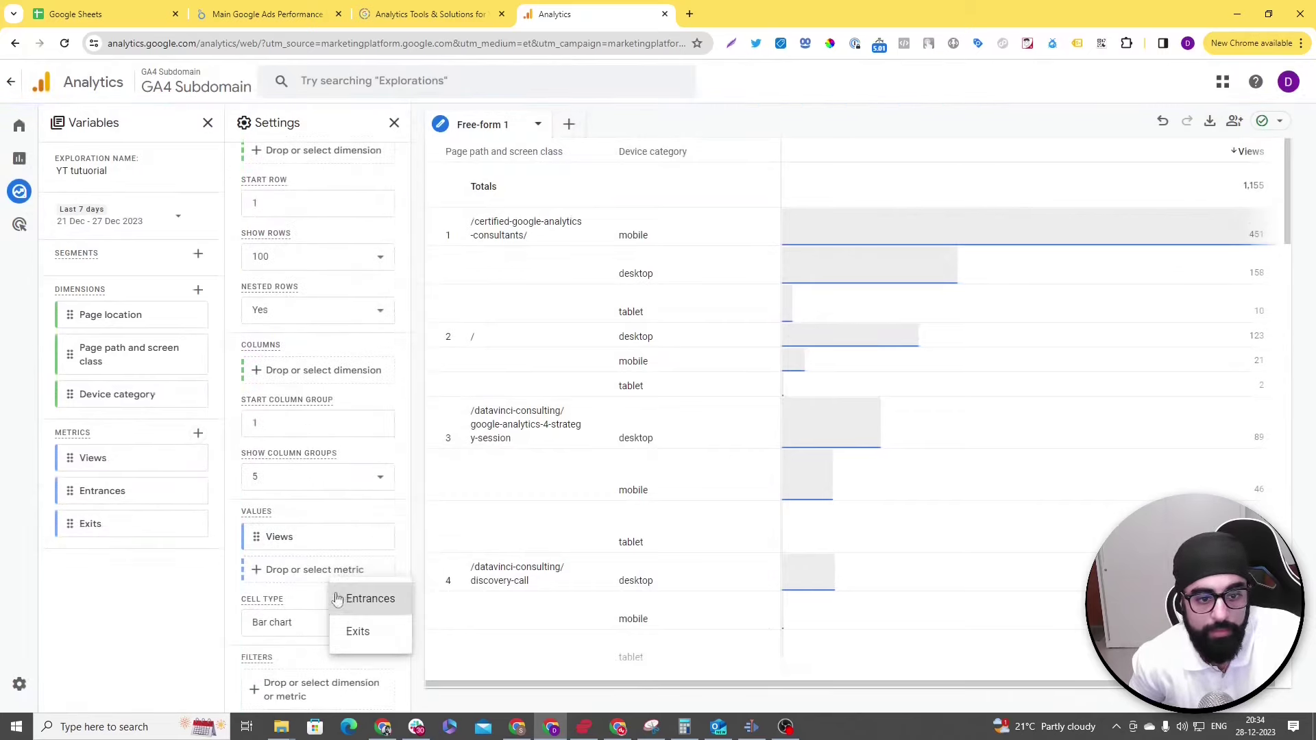
left_click(363, 599)
left_click(333, 603)
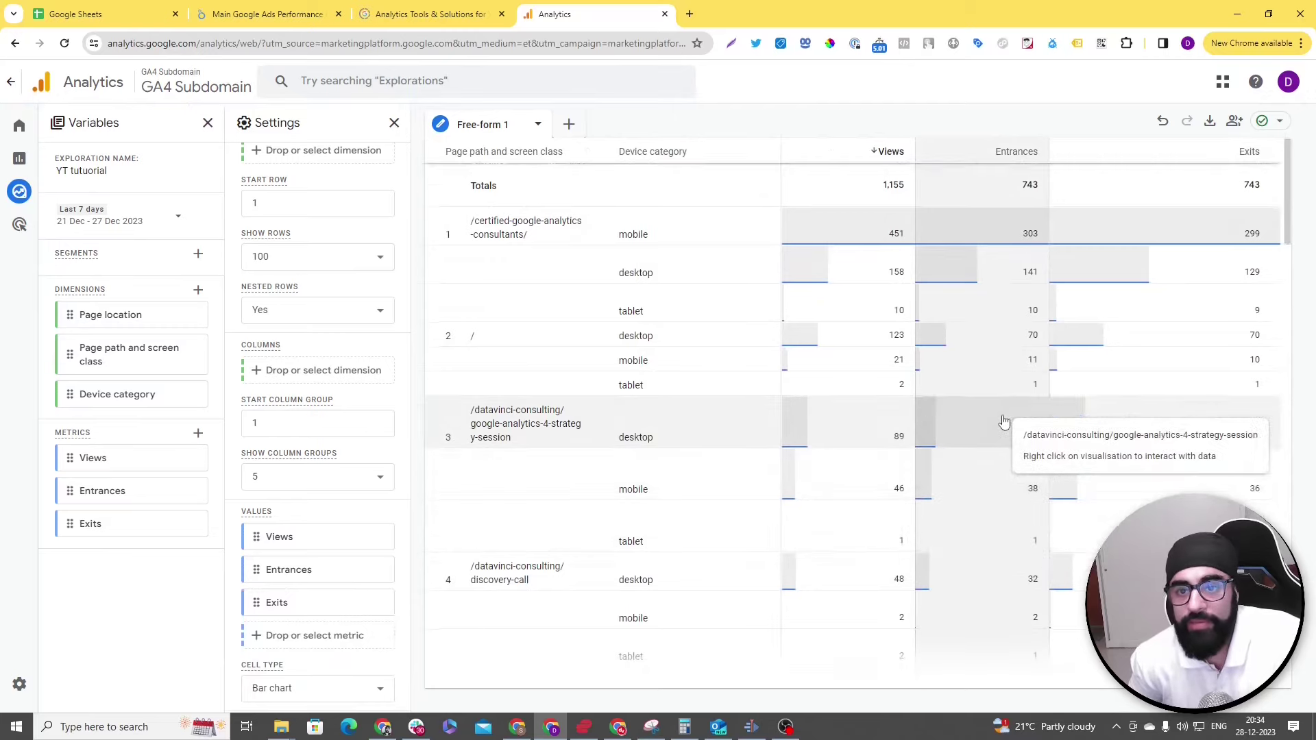
scroll(639, 464, "down", 11)
scroll(725, 517, "up", 11)
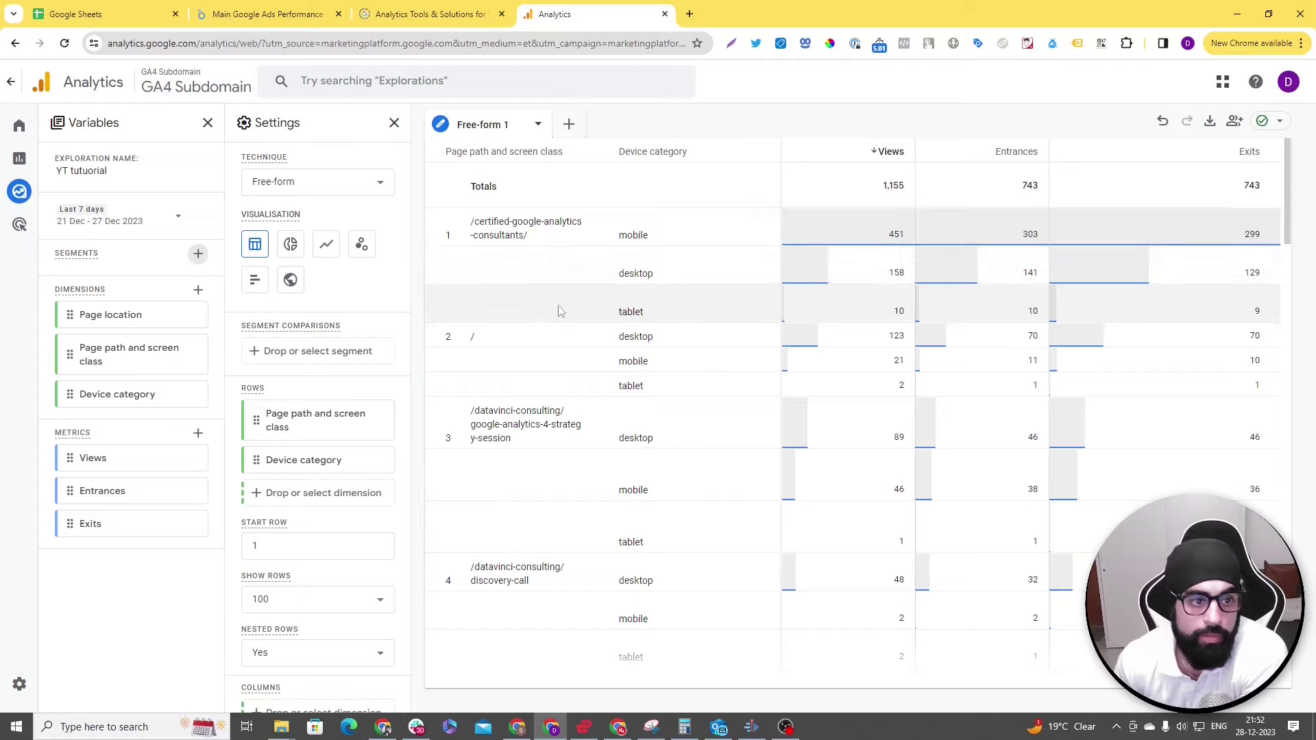
Step: Open the segment builder, view the filter fields of the Demographics template and return to the segment types
mouse_move(93, 255)
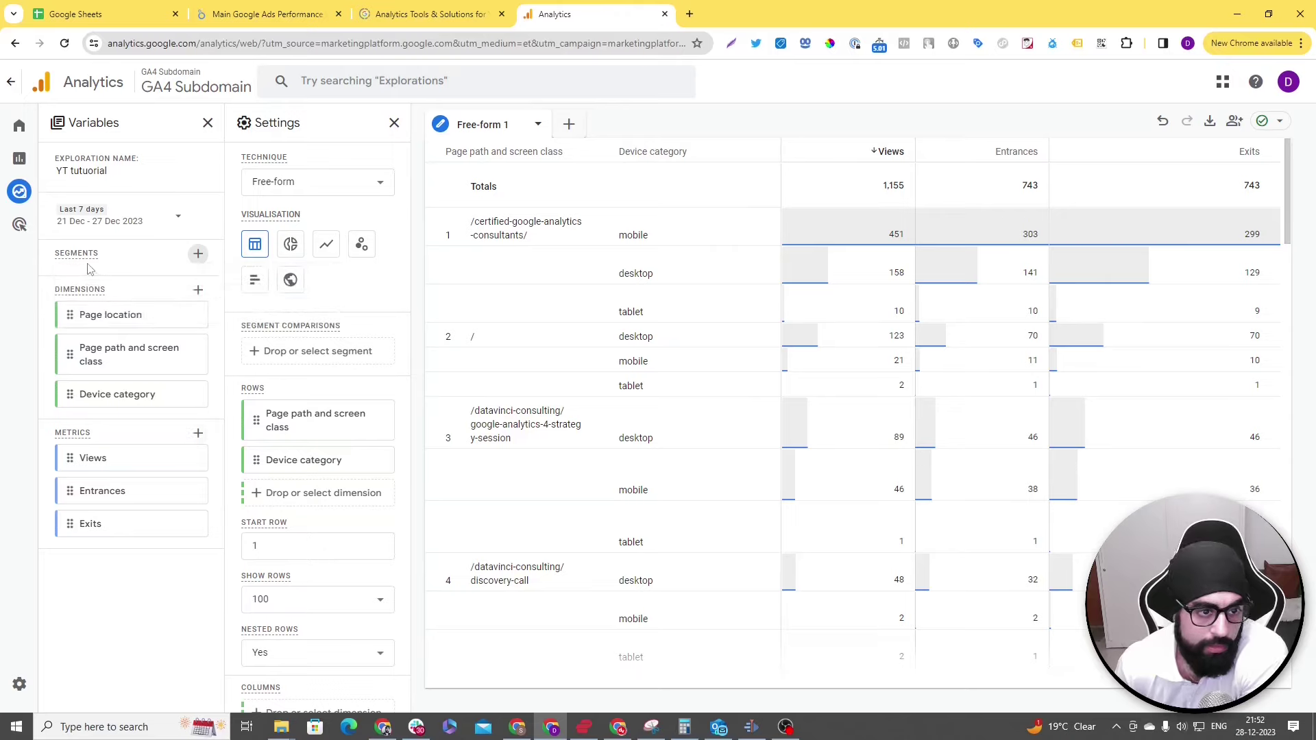
left_click(199, 257)
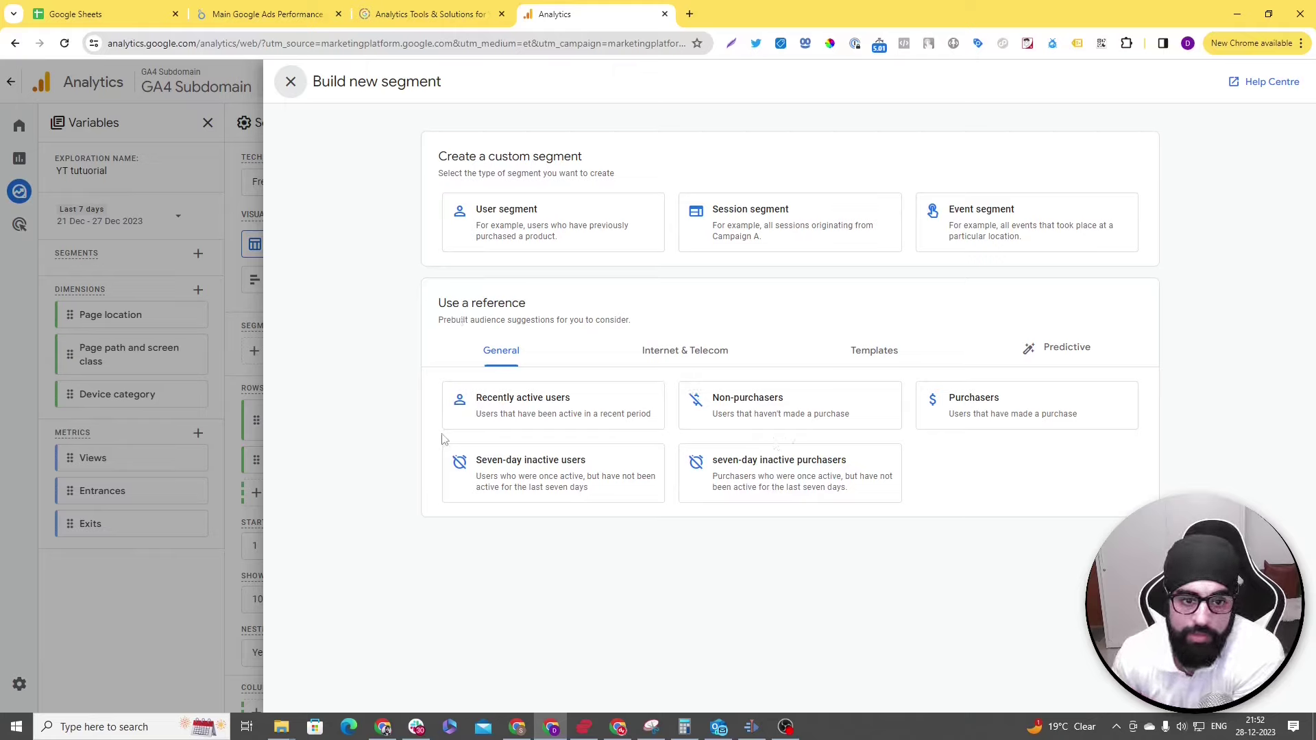
left_click(871, 355)
left_click(566, 409)
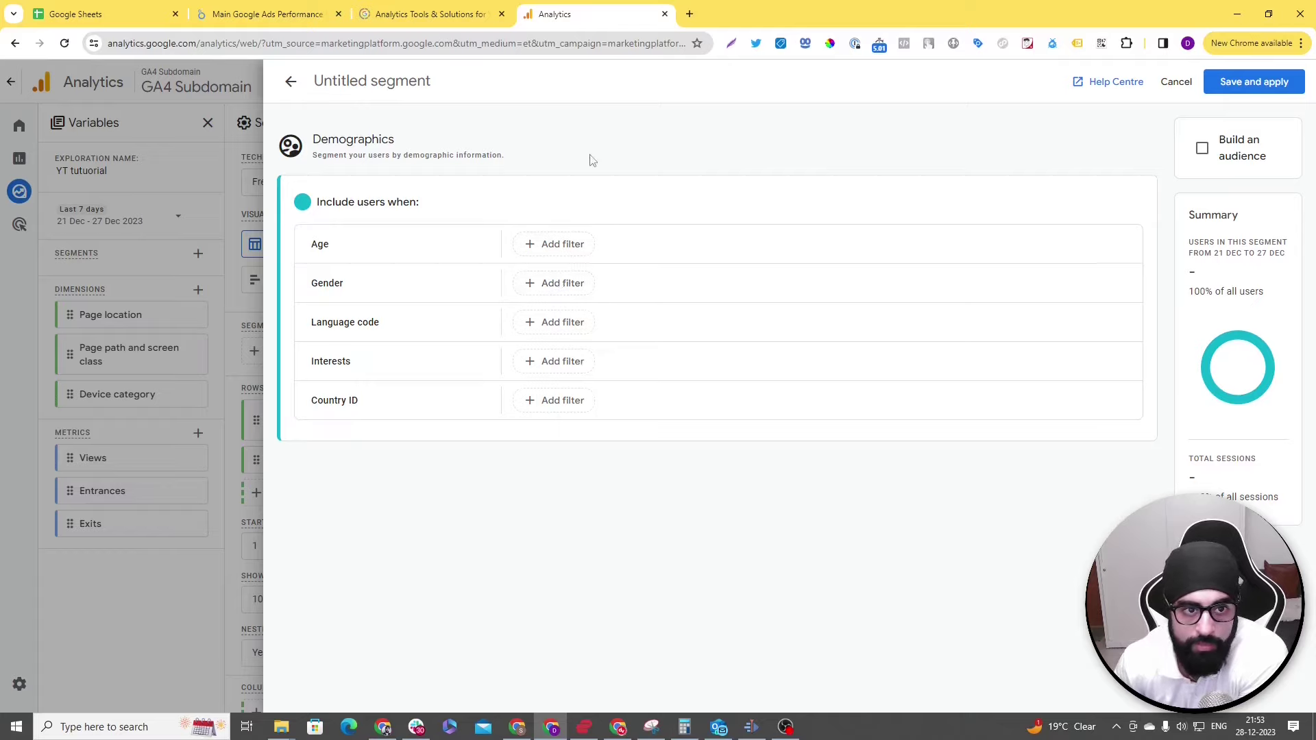
left_click(291, 82)
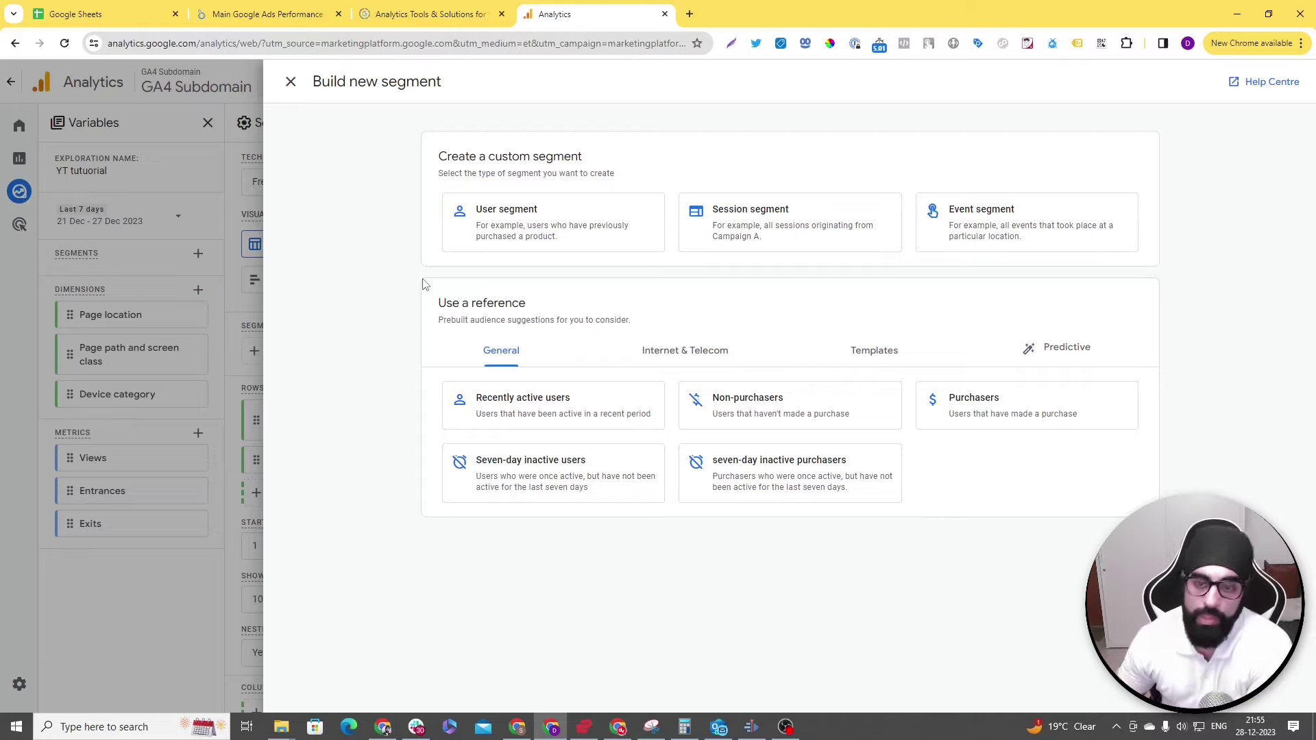
Step: Start a custom user segment with the Geography dimension Country as its include condition
left_click(519, 228)
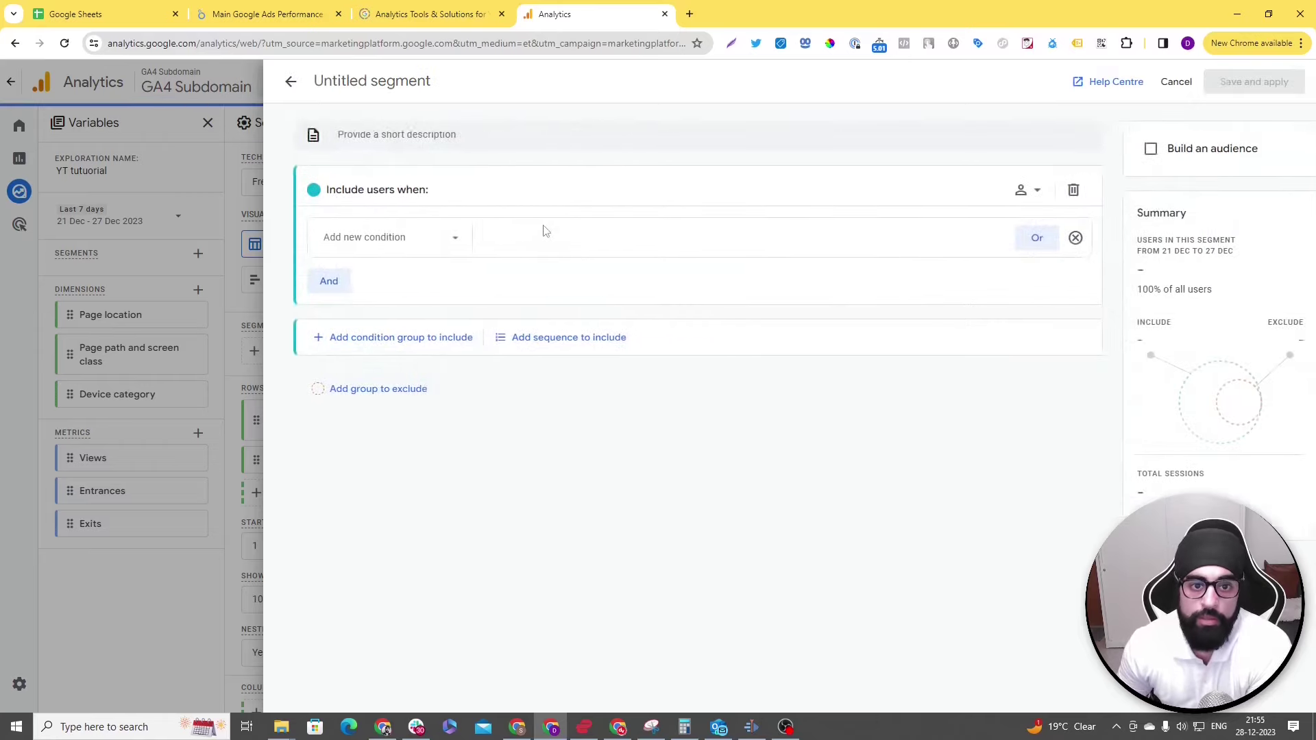
left_click(432, 240)
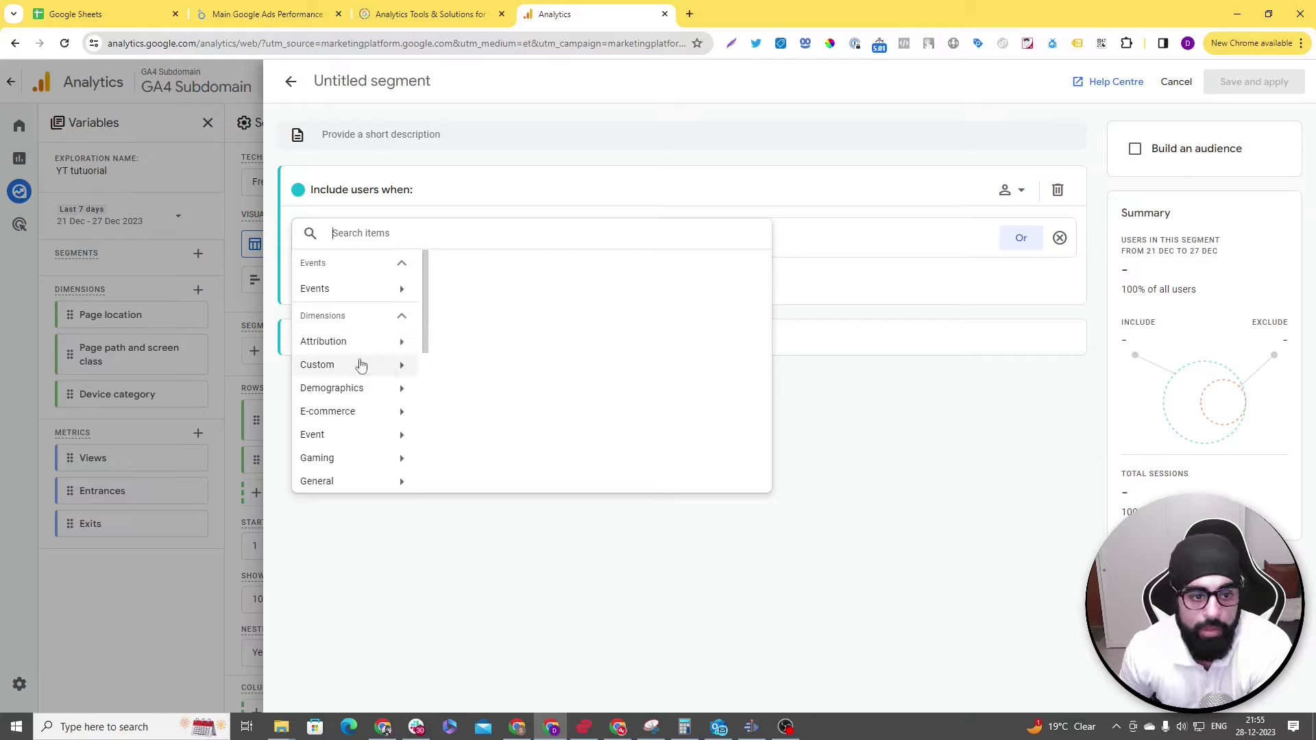
scroll(360, 365, "down", 1)
scroll(362, 366, "down", 1)
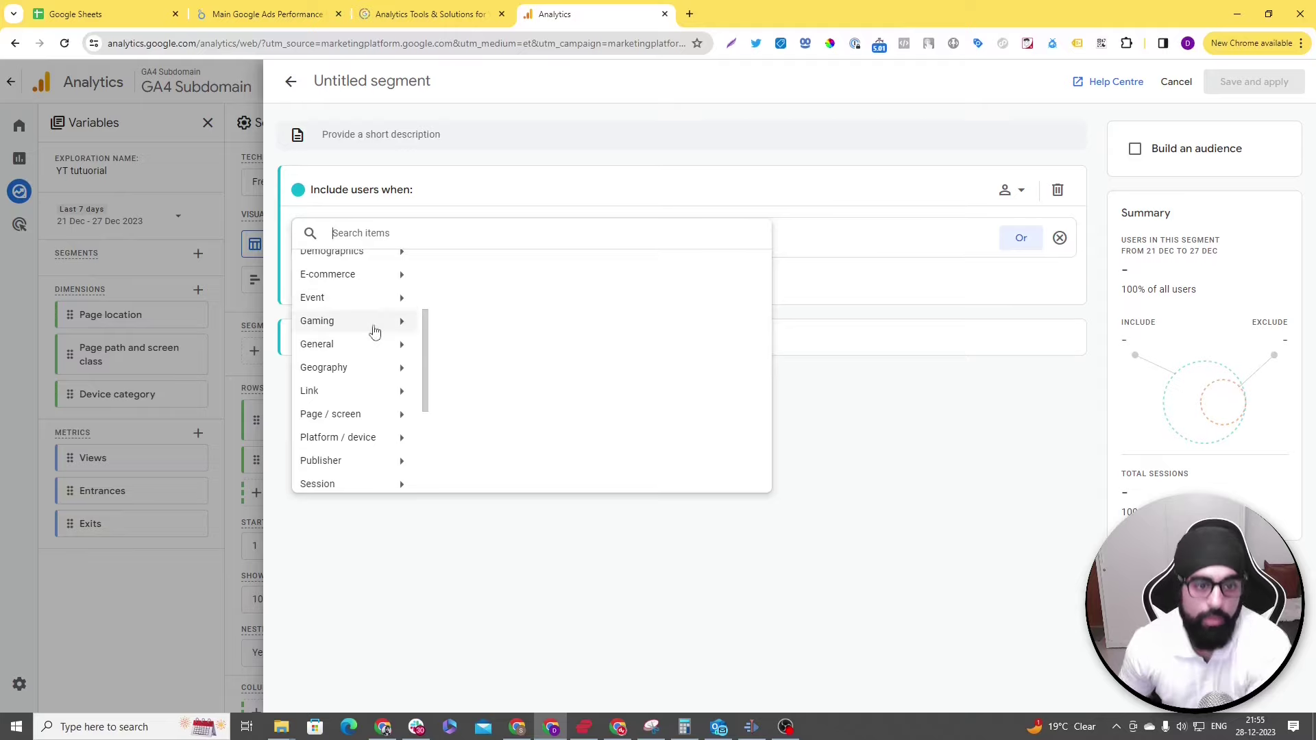
left_click(348, 364)
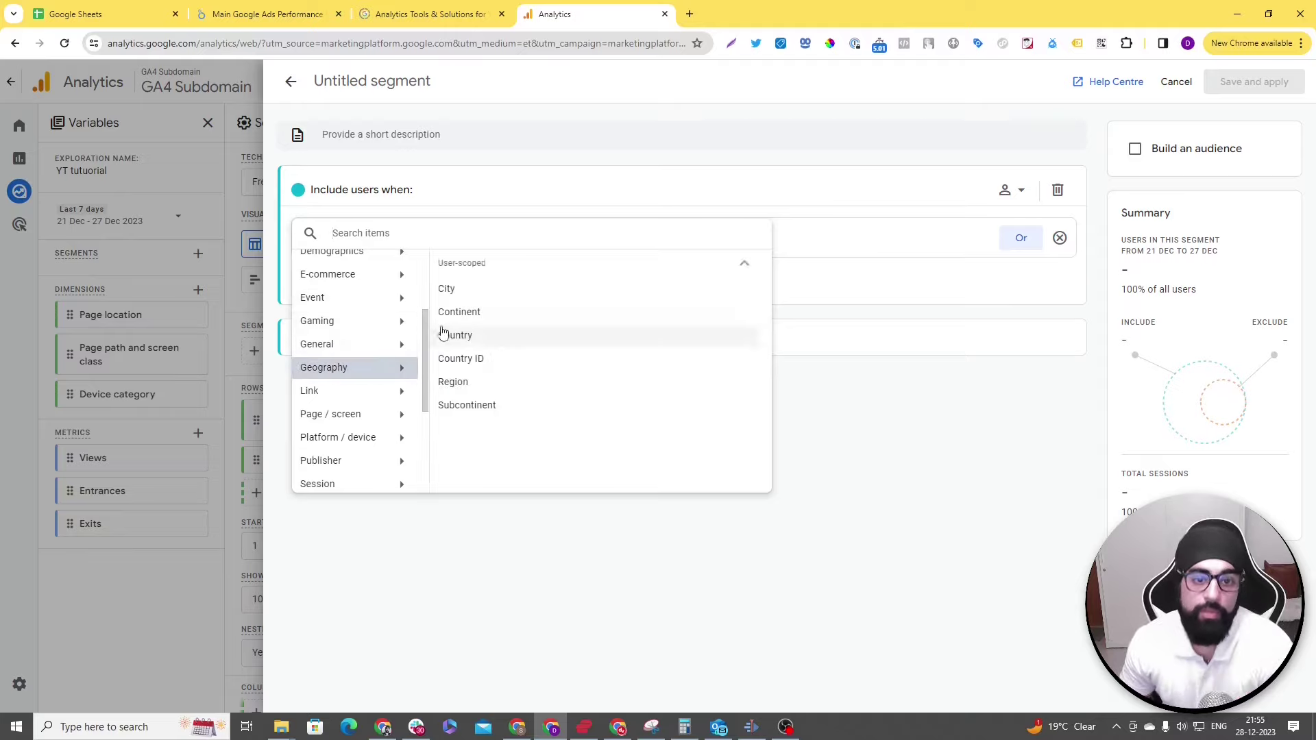
left_click(484, 342)
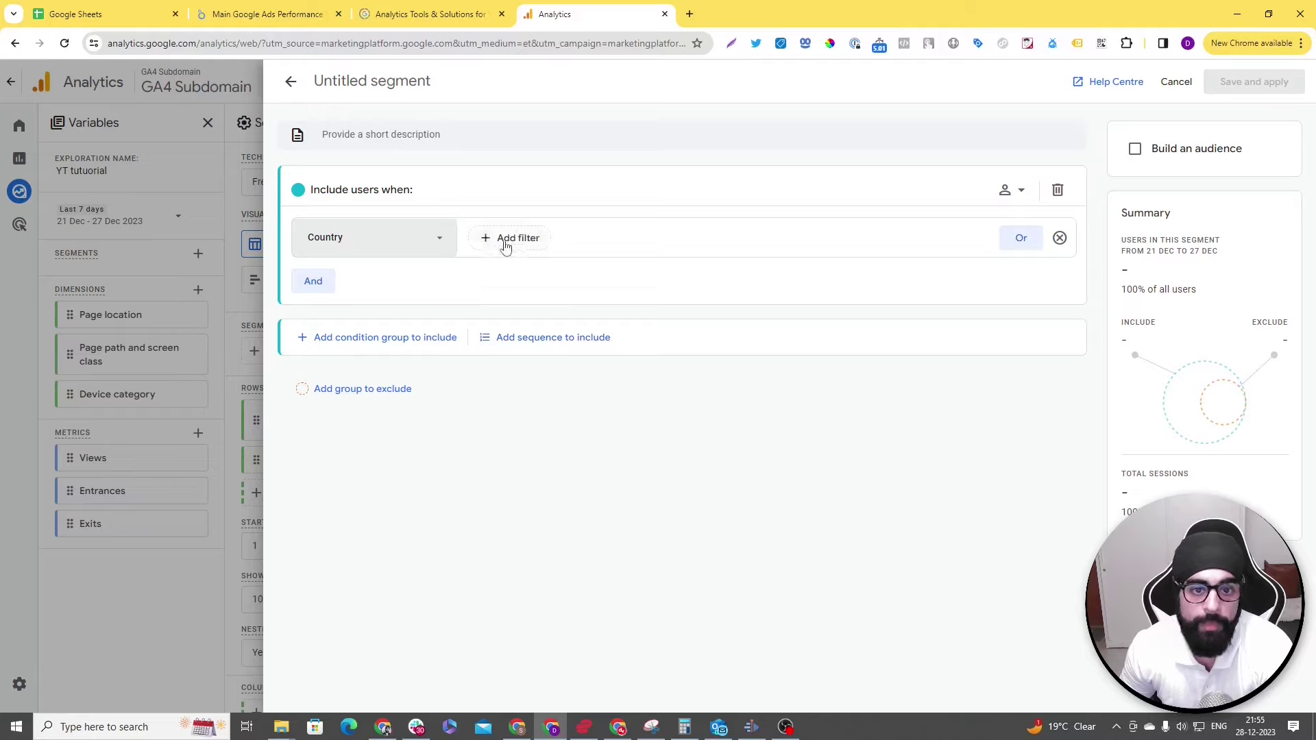
Step: Apply a filter to the Country condition: does not contain India at any point in time
left_click(505, 239)
left_click(551, 272)
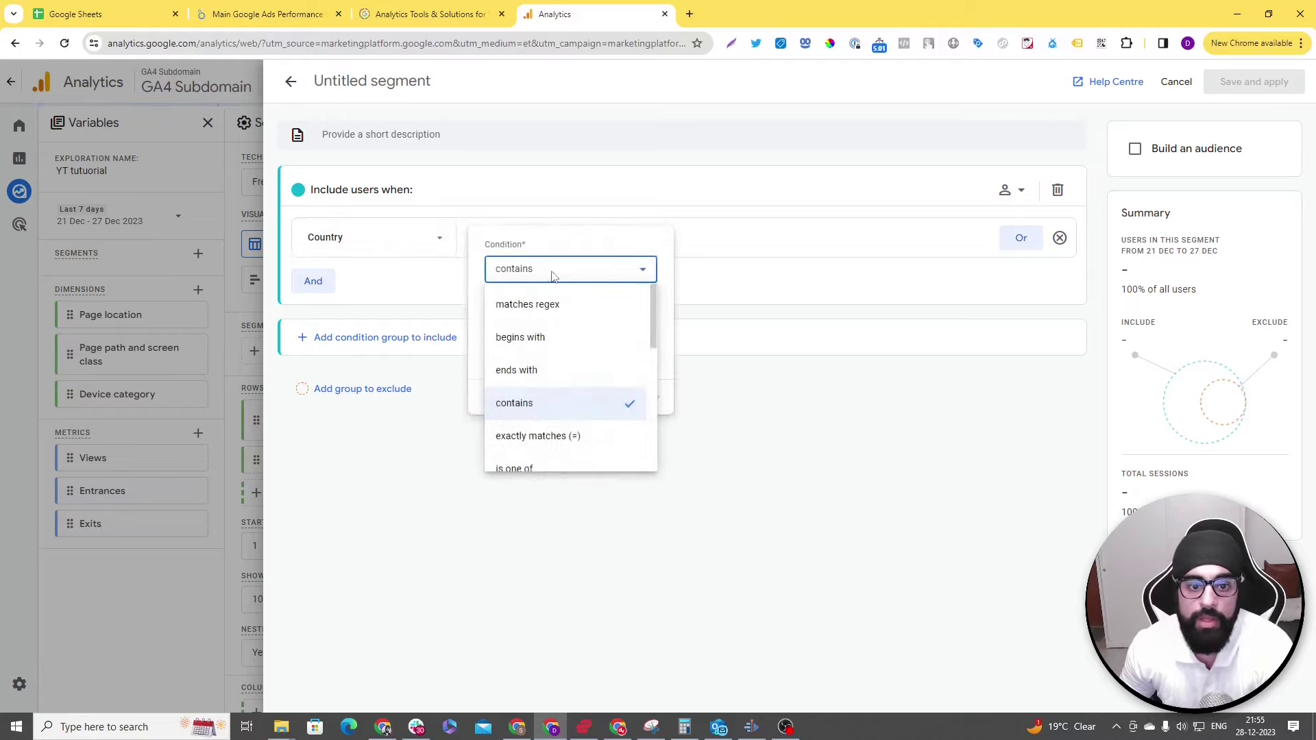
scroll(591, 352, "down", 3)
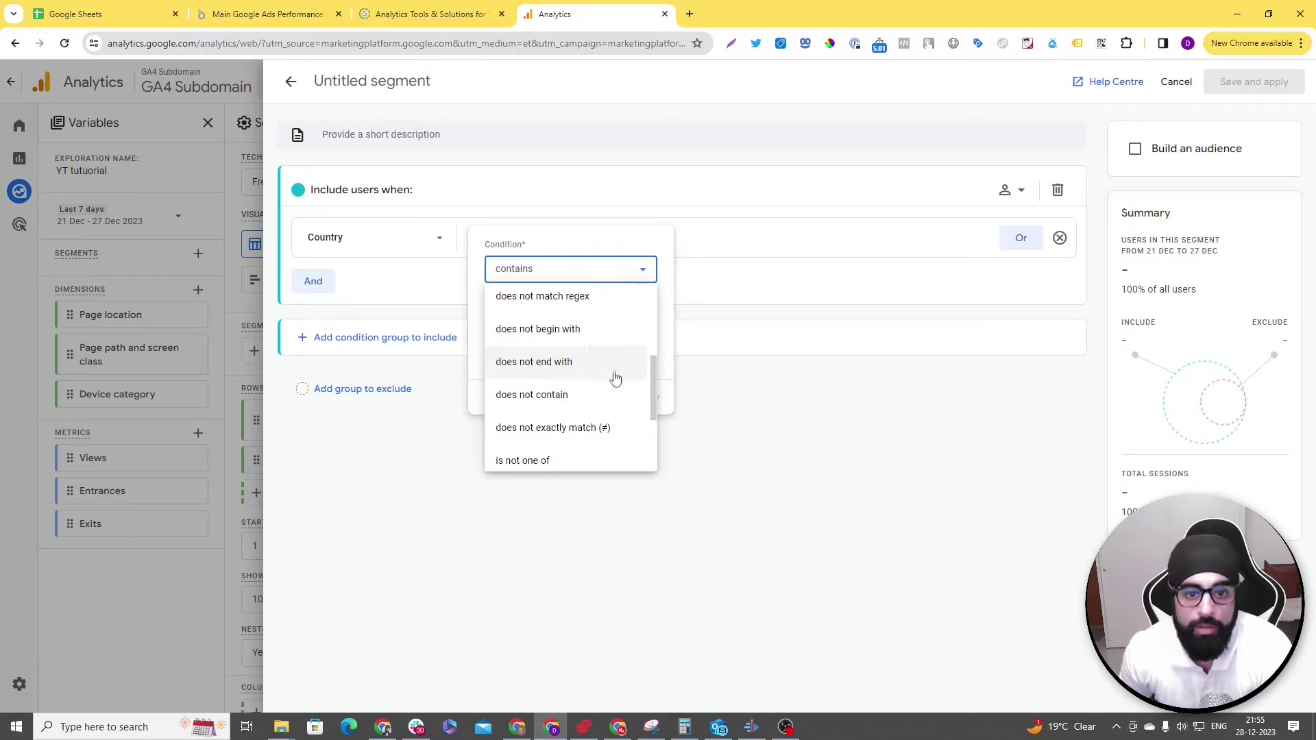
left_click(599, 391)
left_click(525, 310)
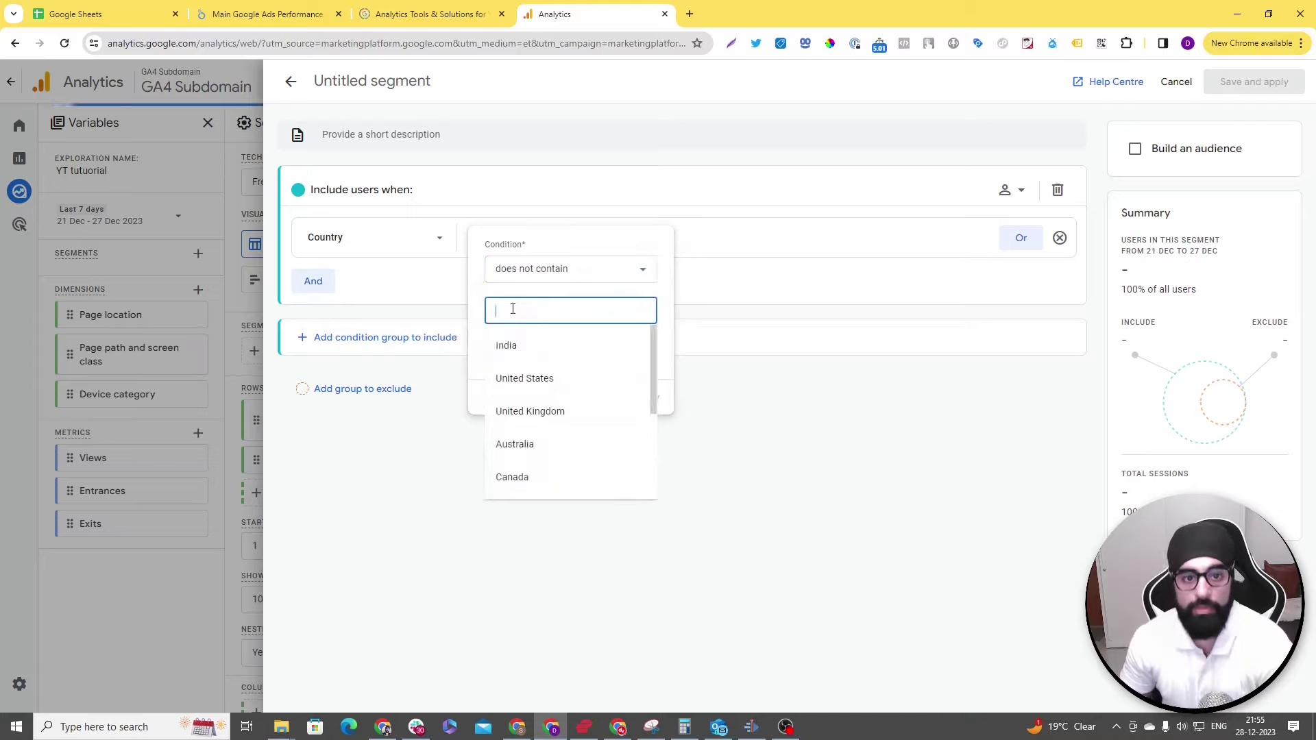
left_click(528, 339)
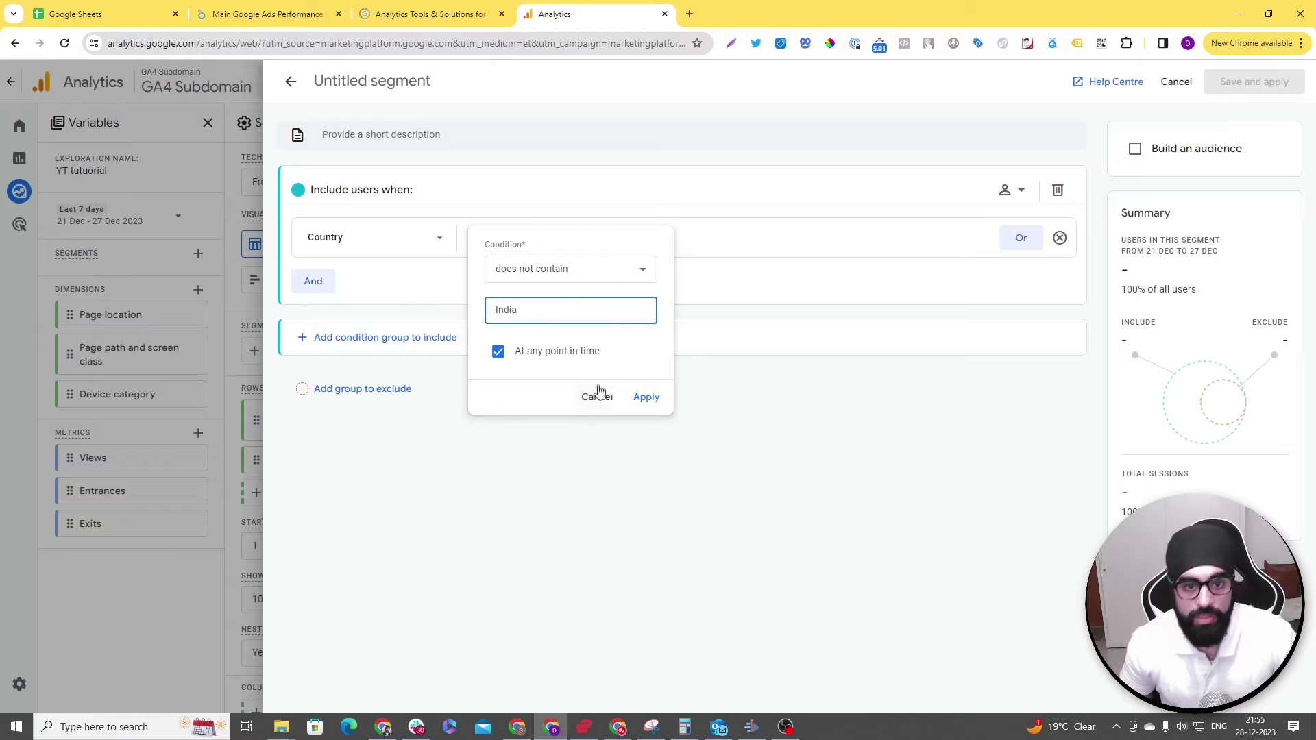
left_click(643, 395)
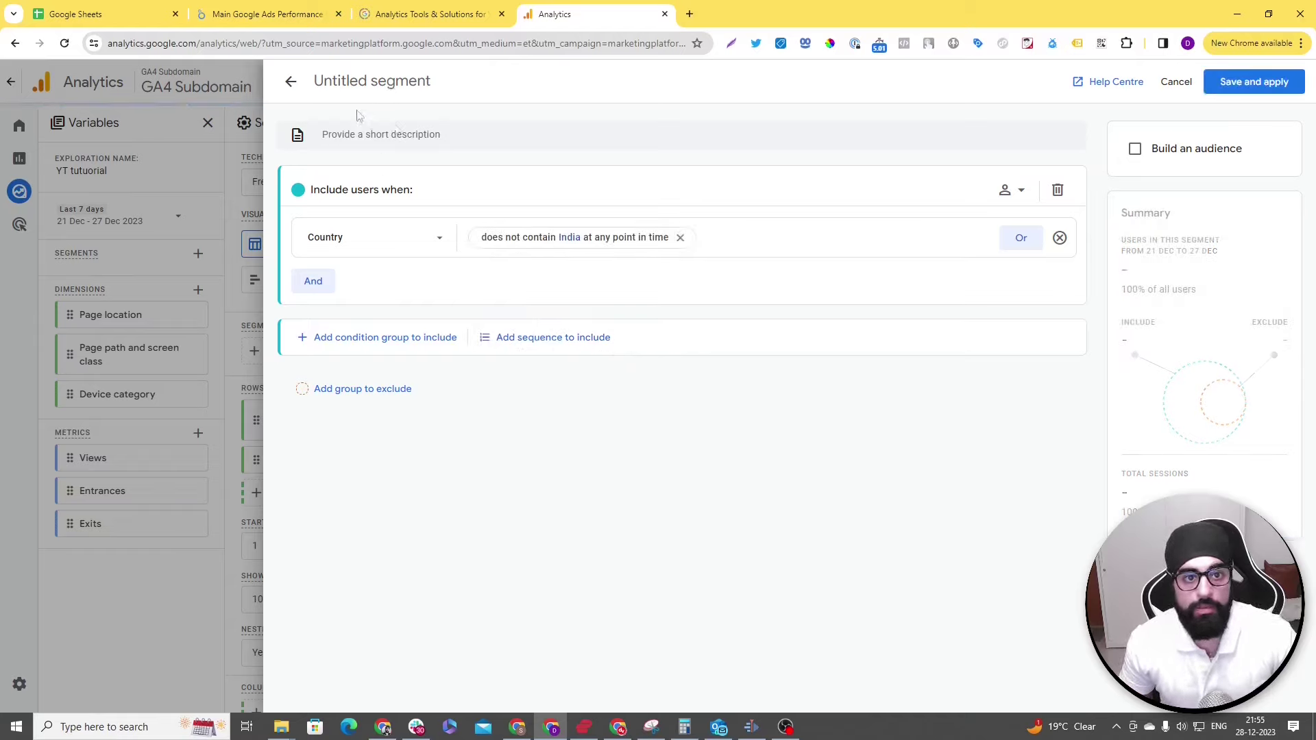
Step: Name the custom segment International Users, then save it and apply it to the exploration
left_click(344, 77)
type("Inte")
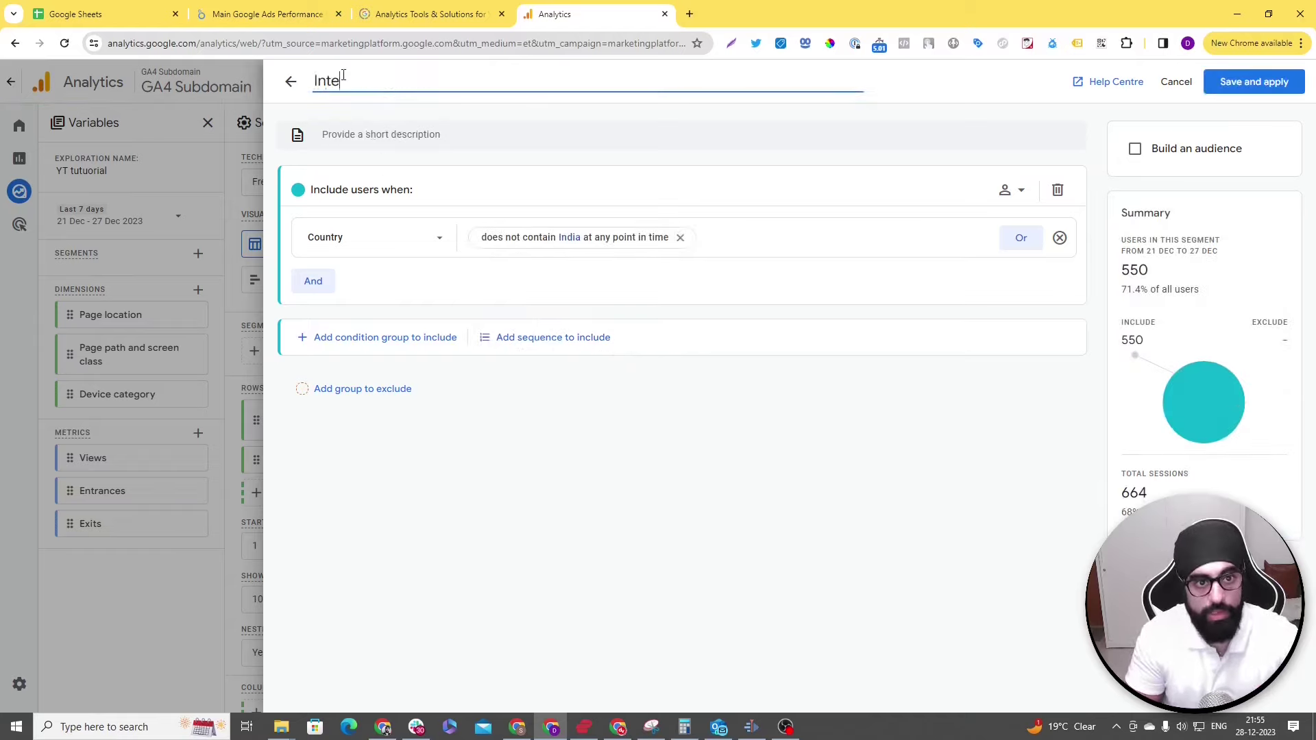
type("rnational")
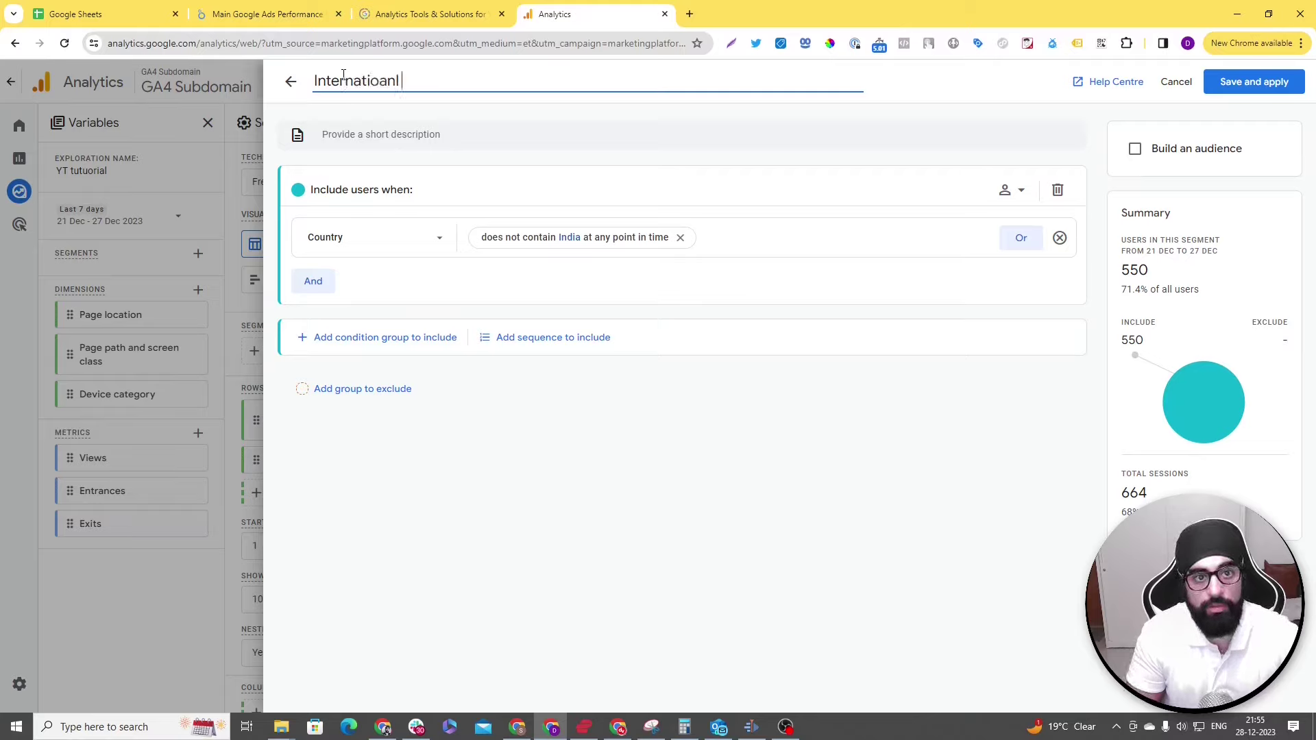
key("BackSpace")
key("BackSpace")
key("BackSpace")
type("nal Users")
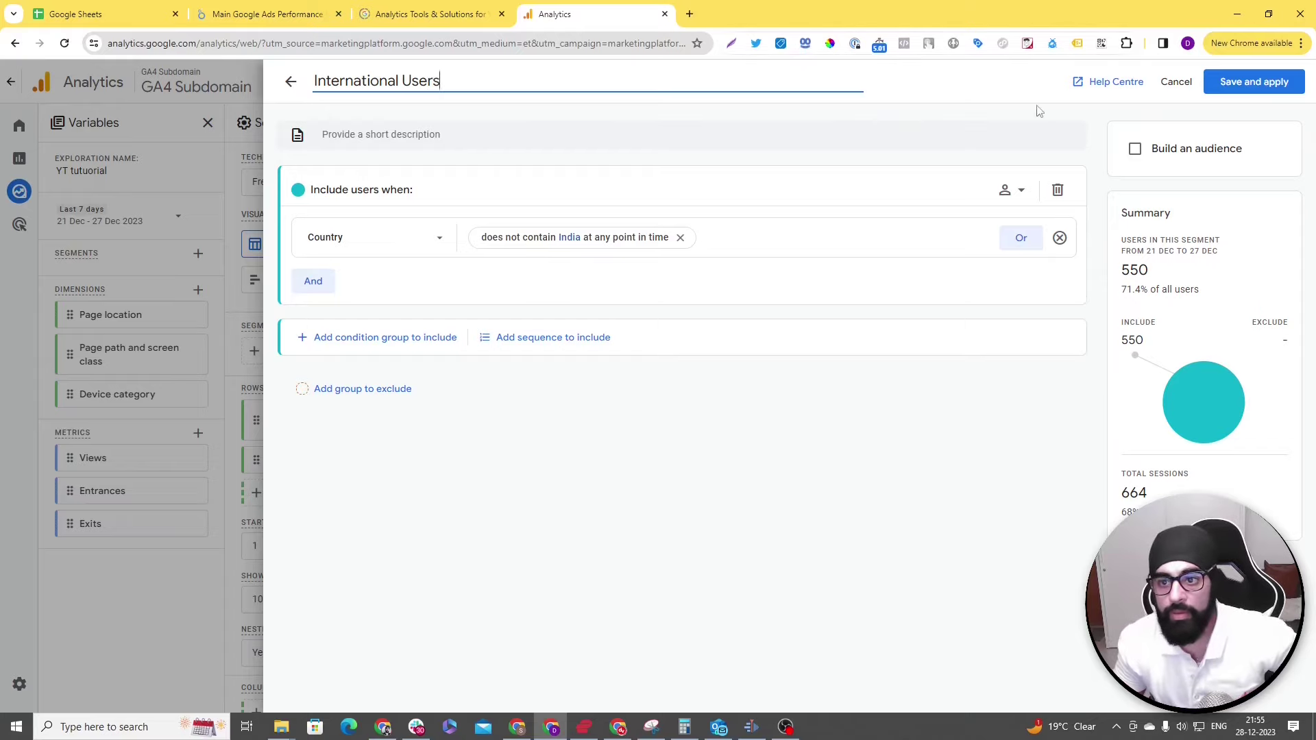
left_click(1254, 82)
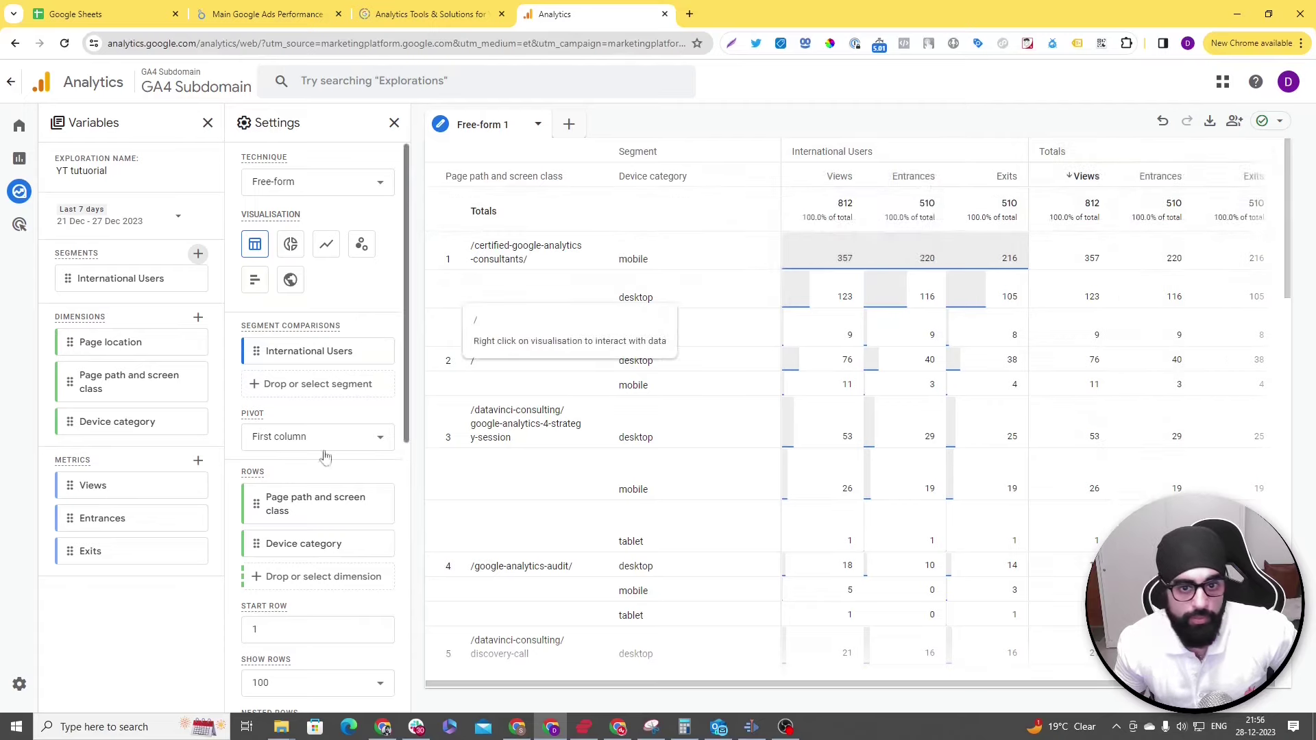
Step: Remove Page path and screen class from the rows and start another custom user segment with Country as its include condition
left_click(382, 505)
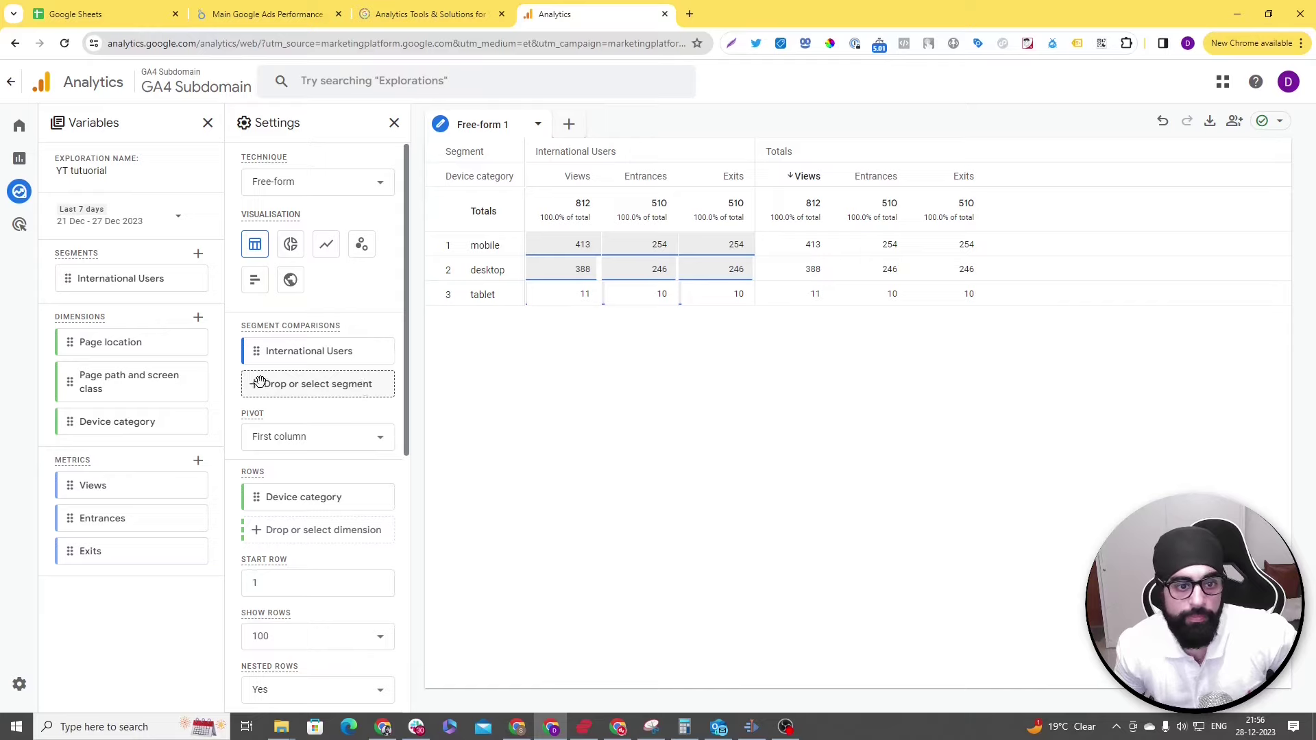
left_click(198, 253)
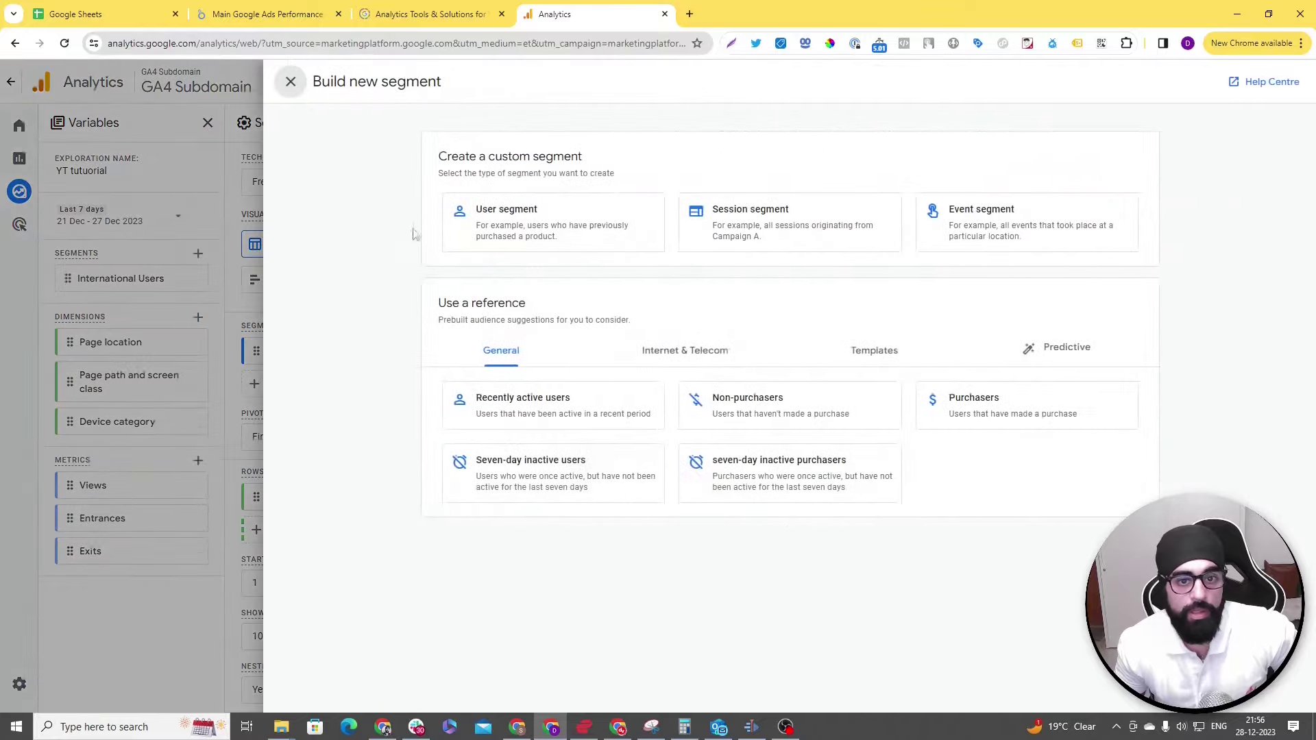
left_click(508, 233)
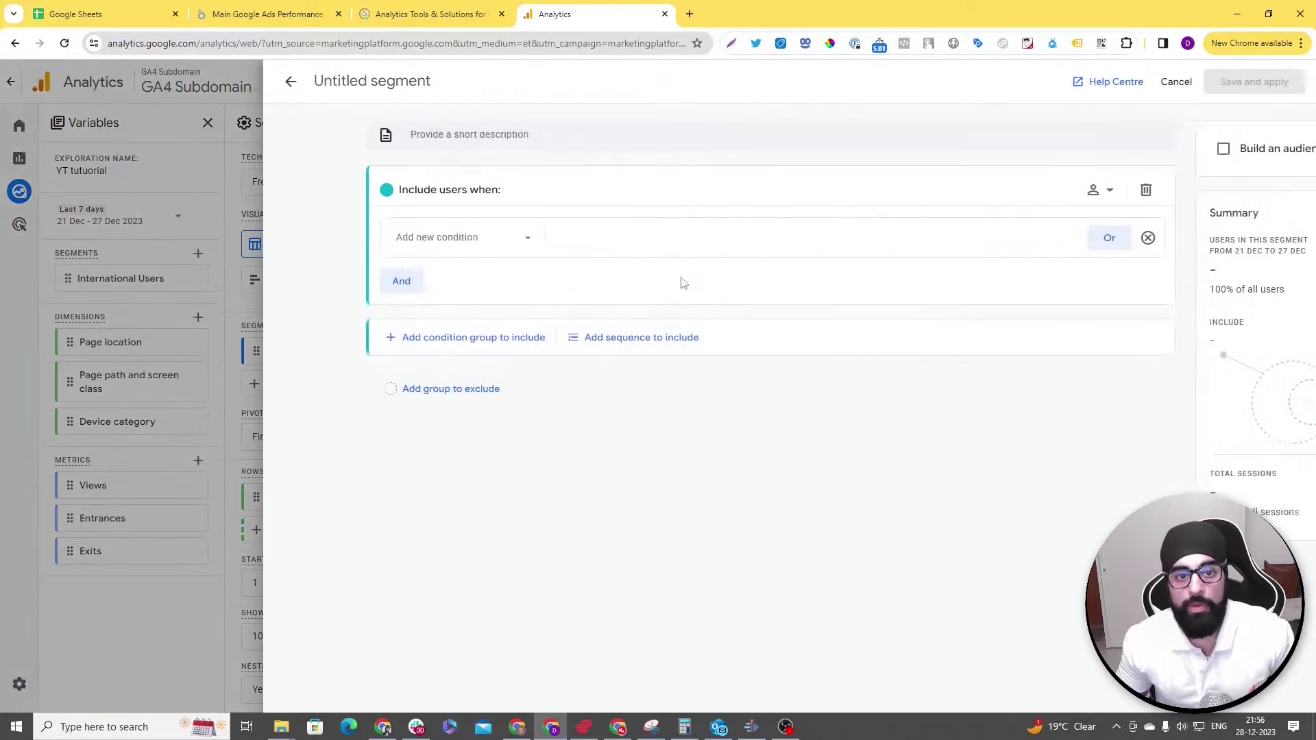
left_click(431, 247)
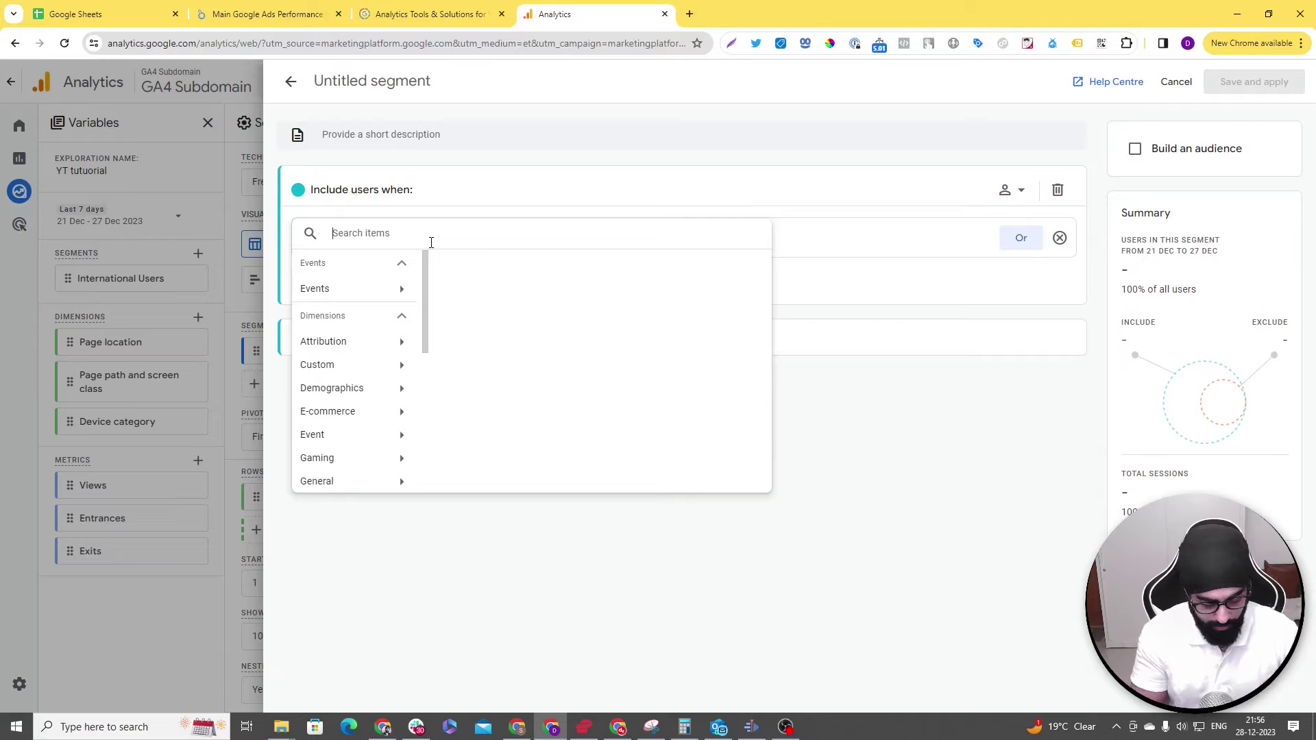
type("country")
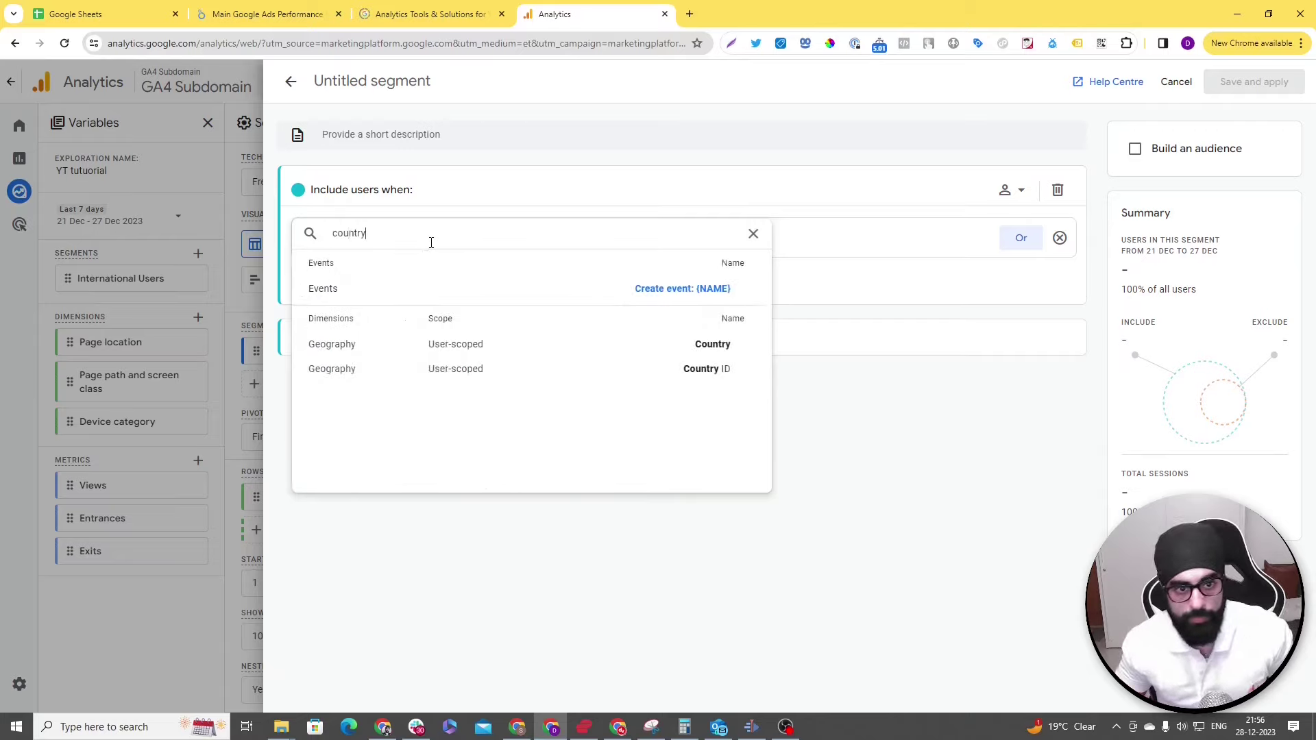
left_click(728, 344)
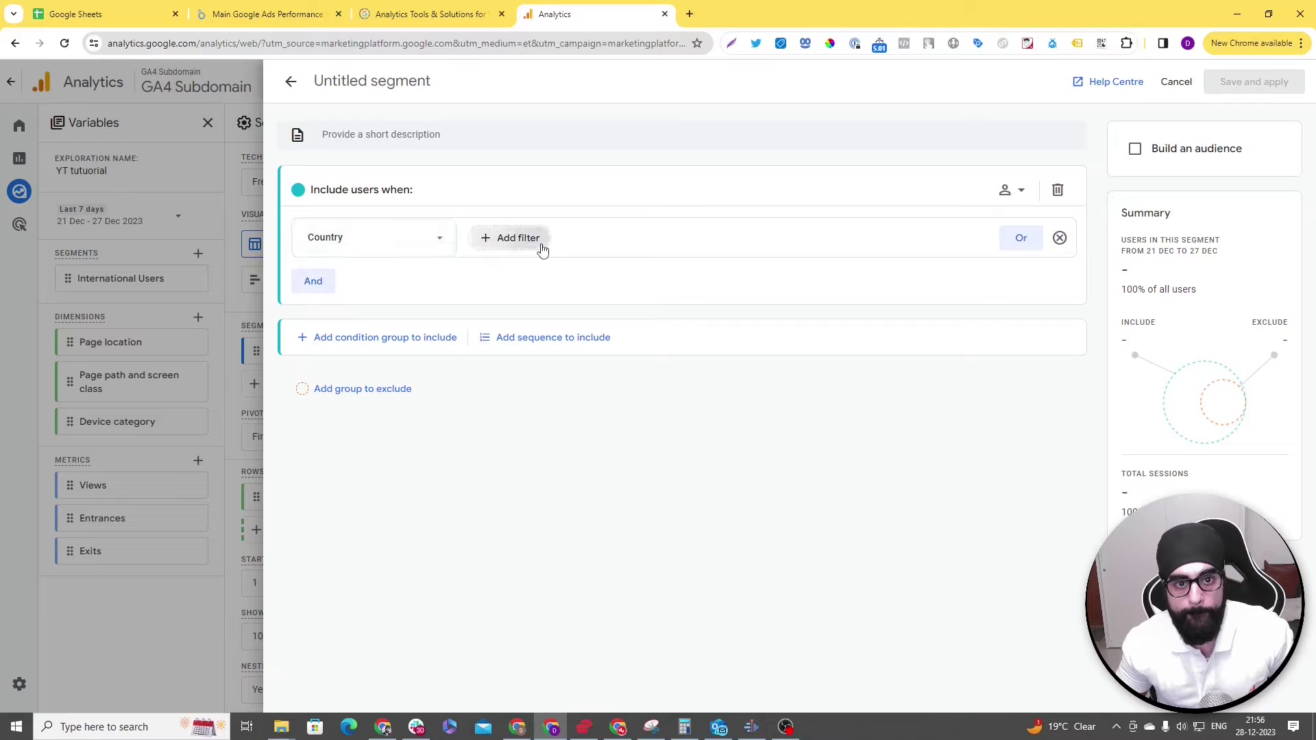
left_click(539, 246)
left_click(549, 305)
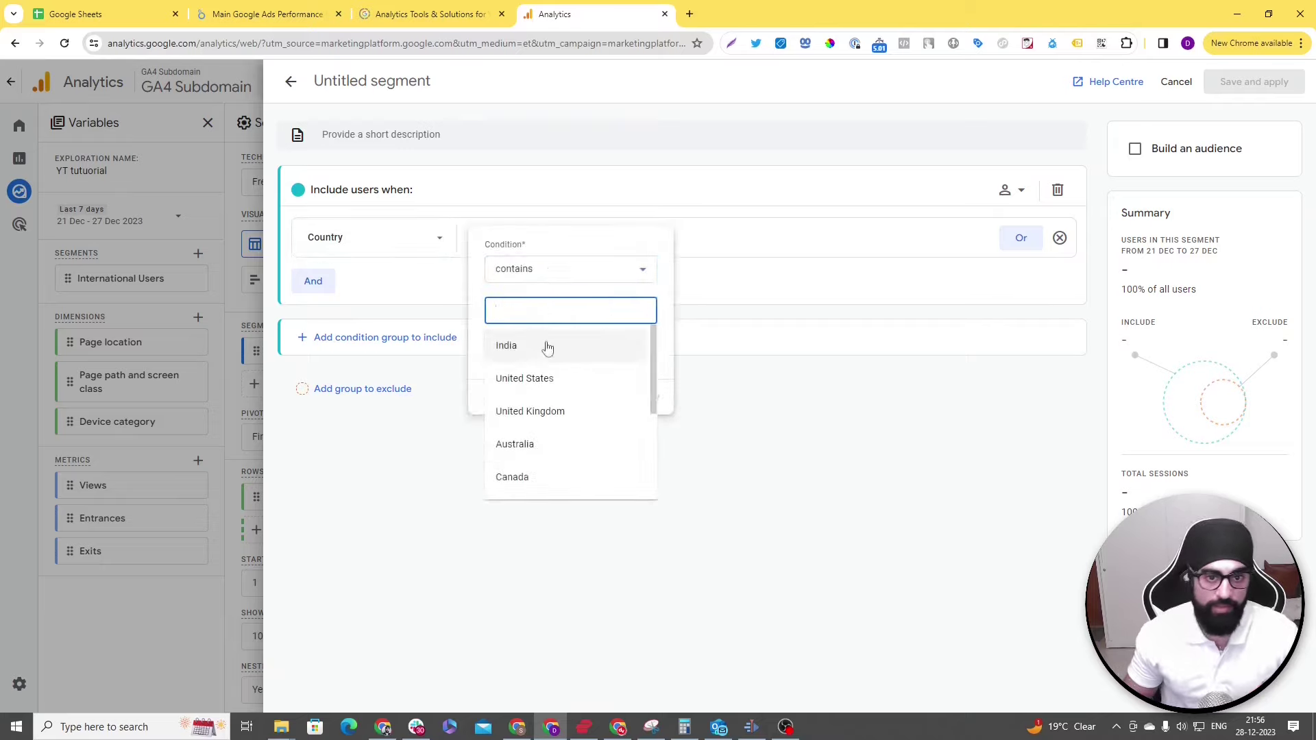
left_click(546, 347)
Step: Name the segment Indian Users and apply it with a Country filter that contains India at any point in time
left_click(346, 82)
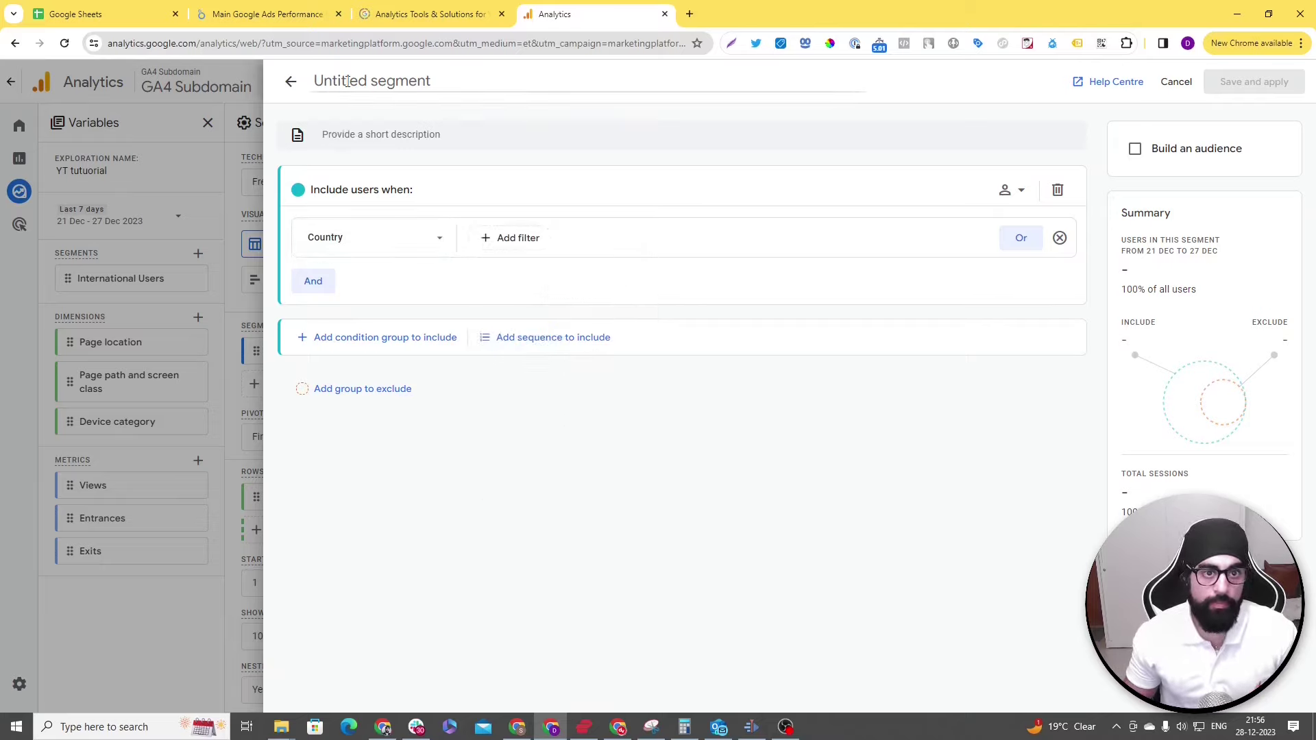
type("Indian Users")
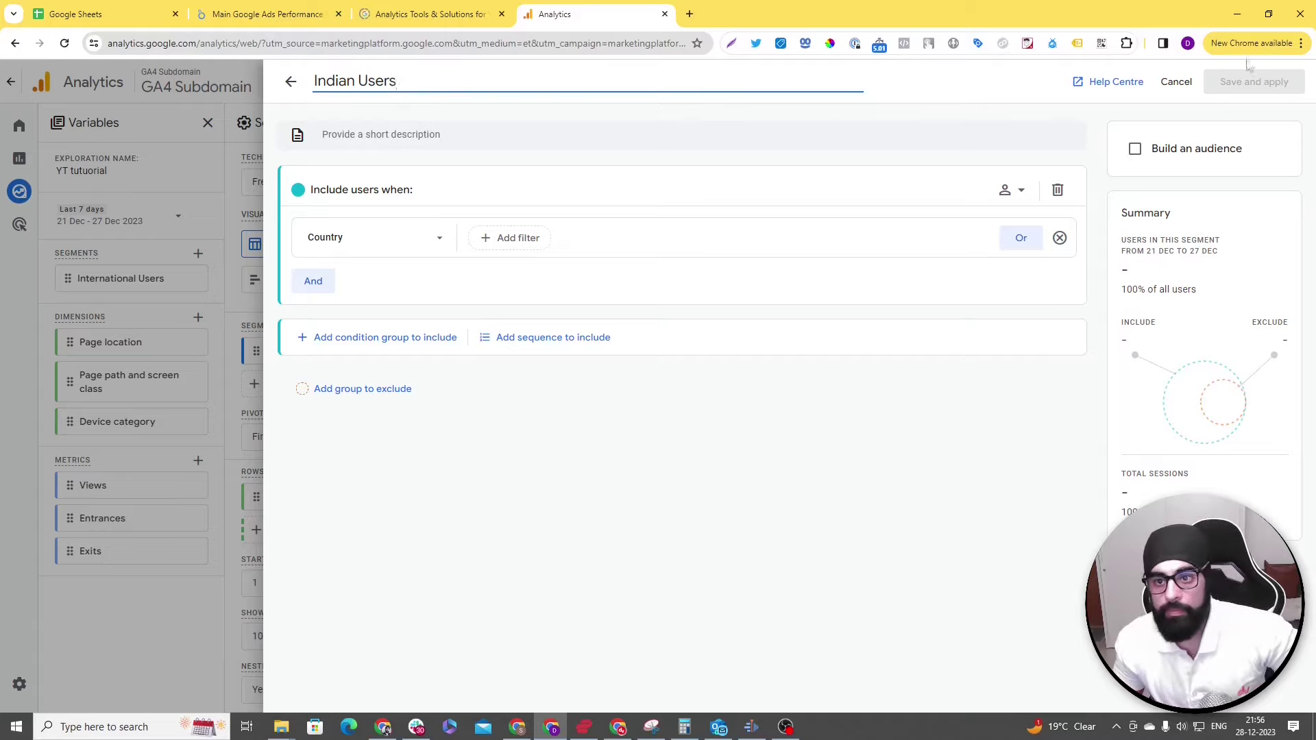
left_click(510, 240)
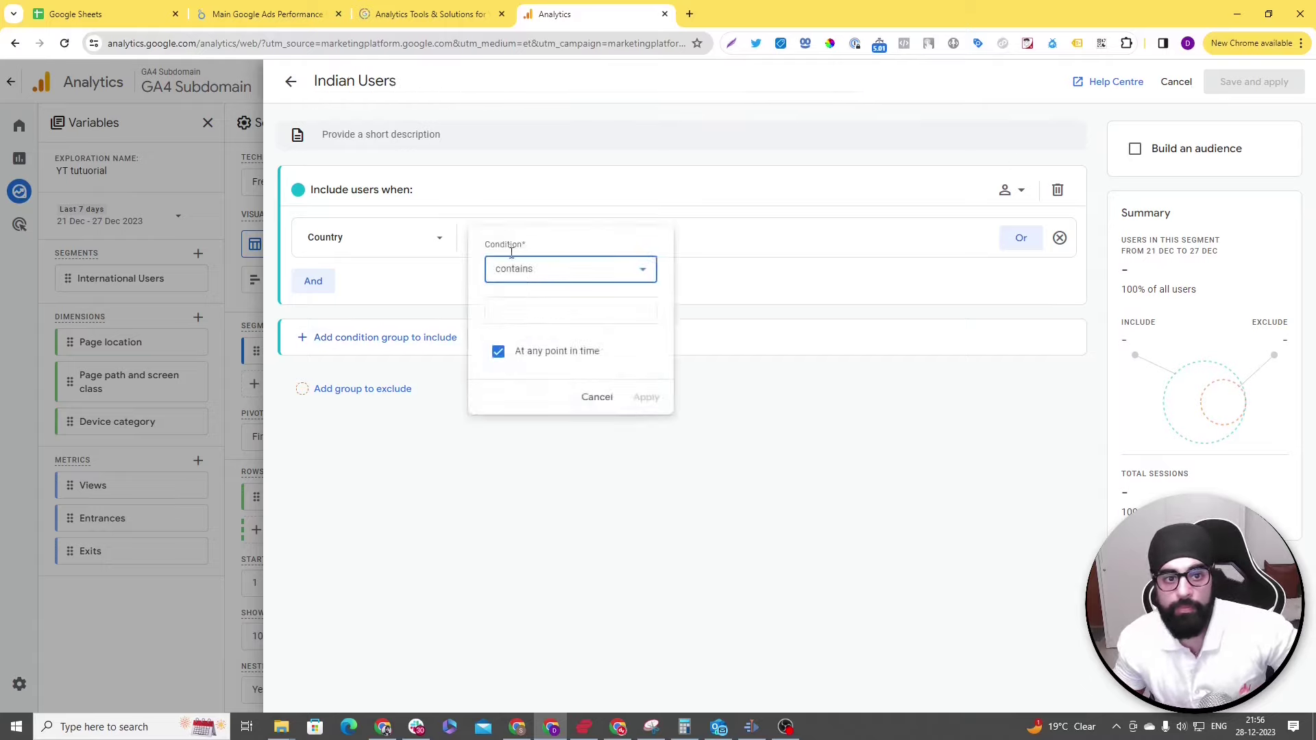
left_click(532, 343)
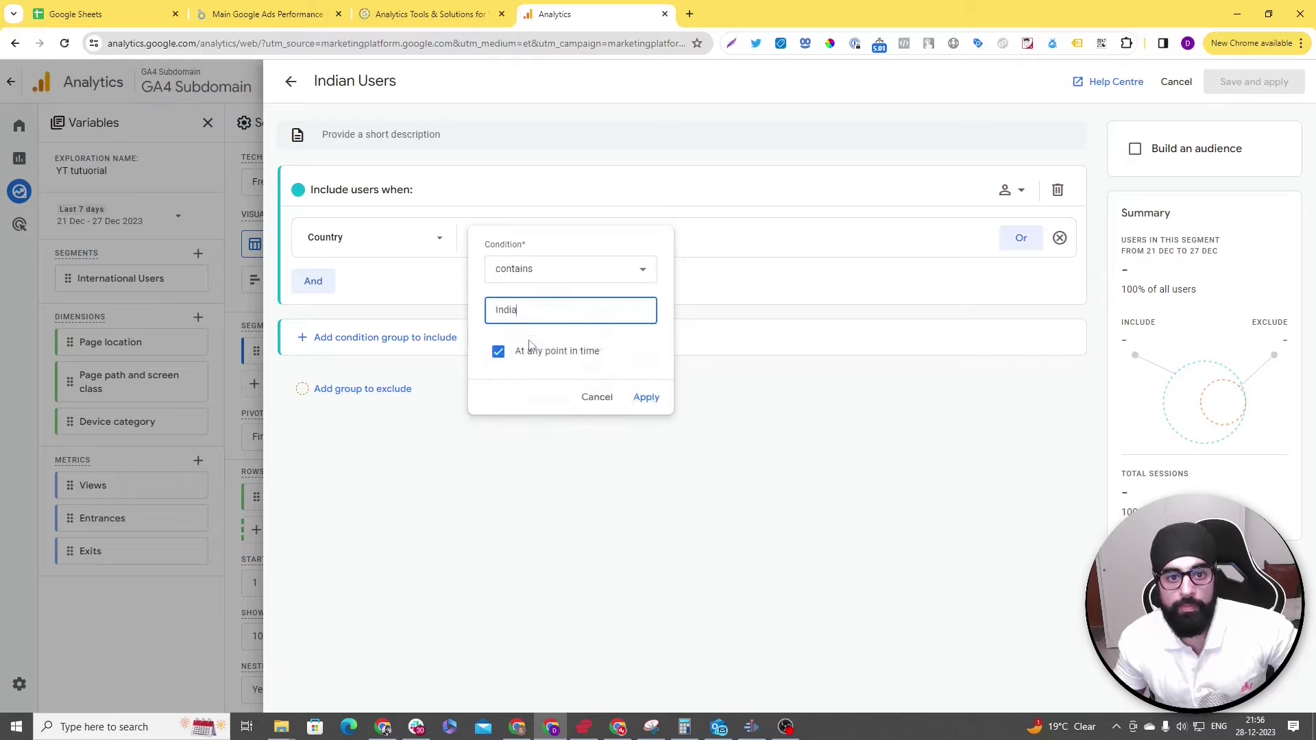
left_click(644, 398)
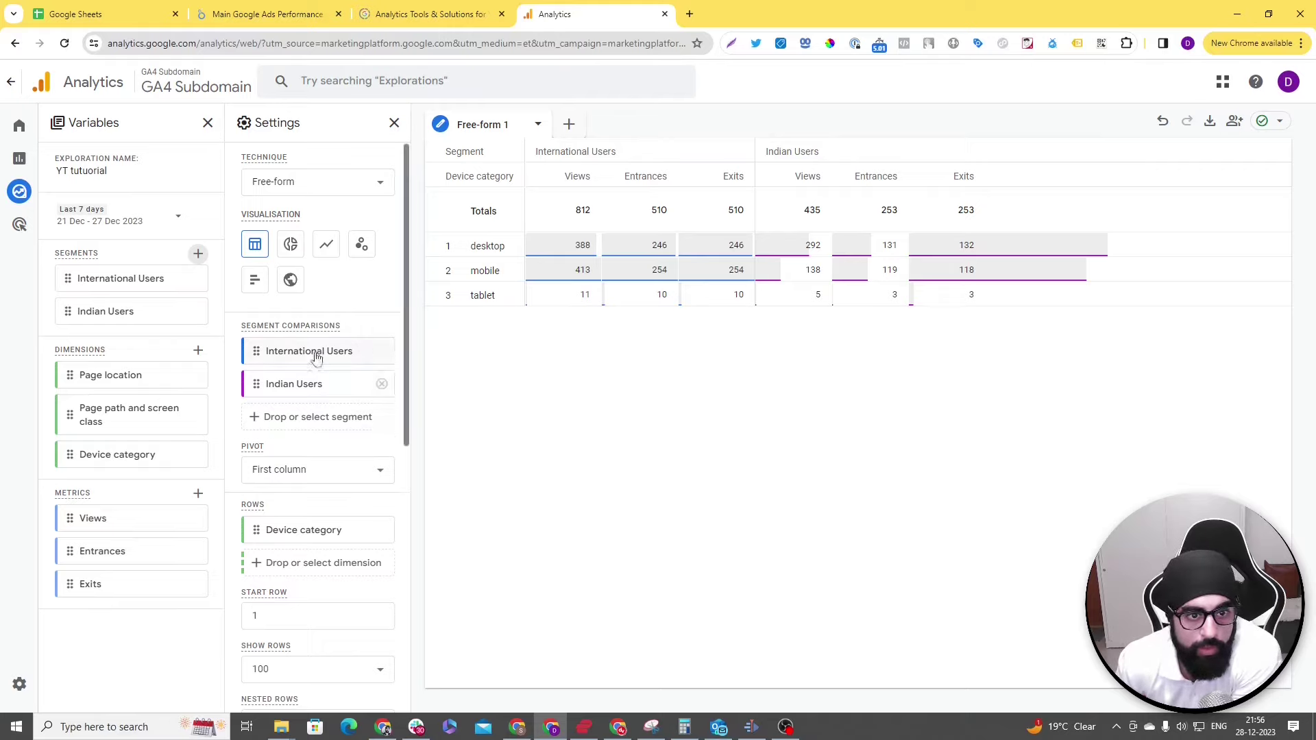
Step: Set the segment comparison's pivot to First row
mouse_move(303, 354)
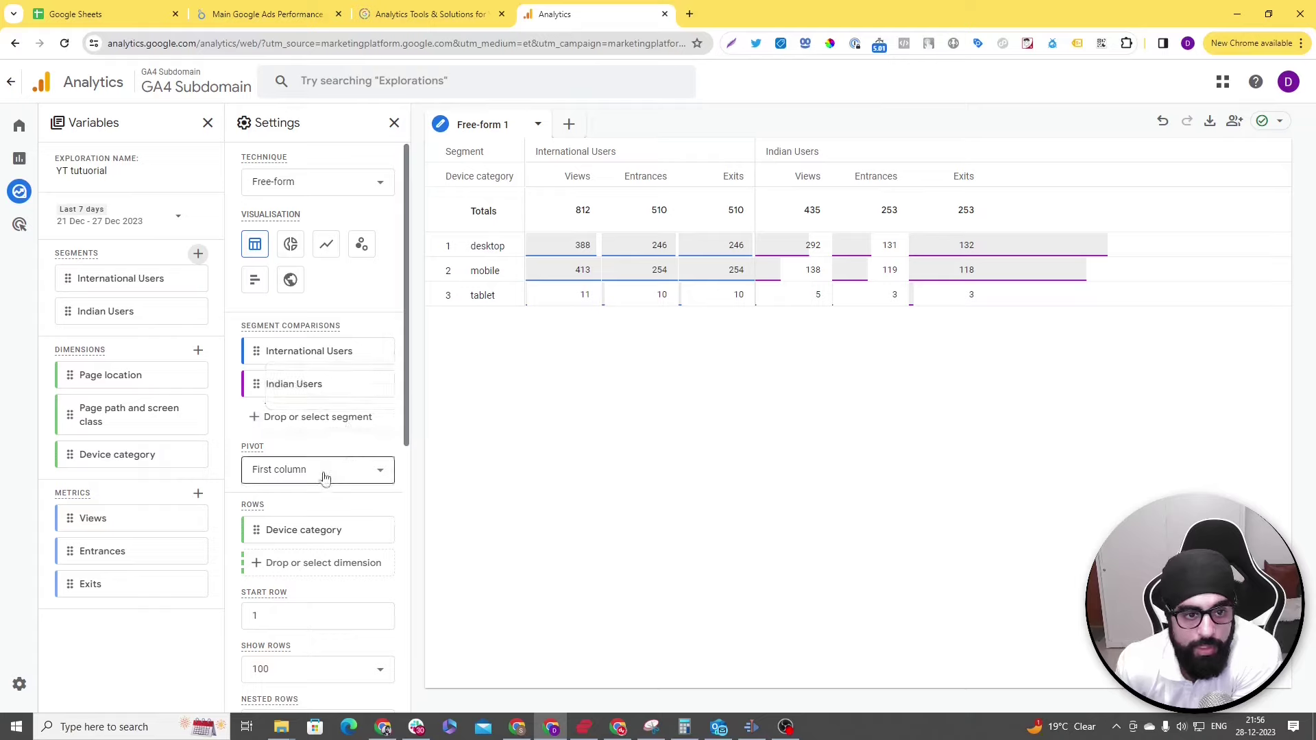
mouse_move(305, 384)
left_click(343, 473)
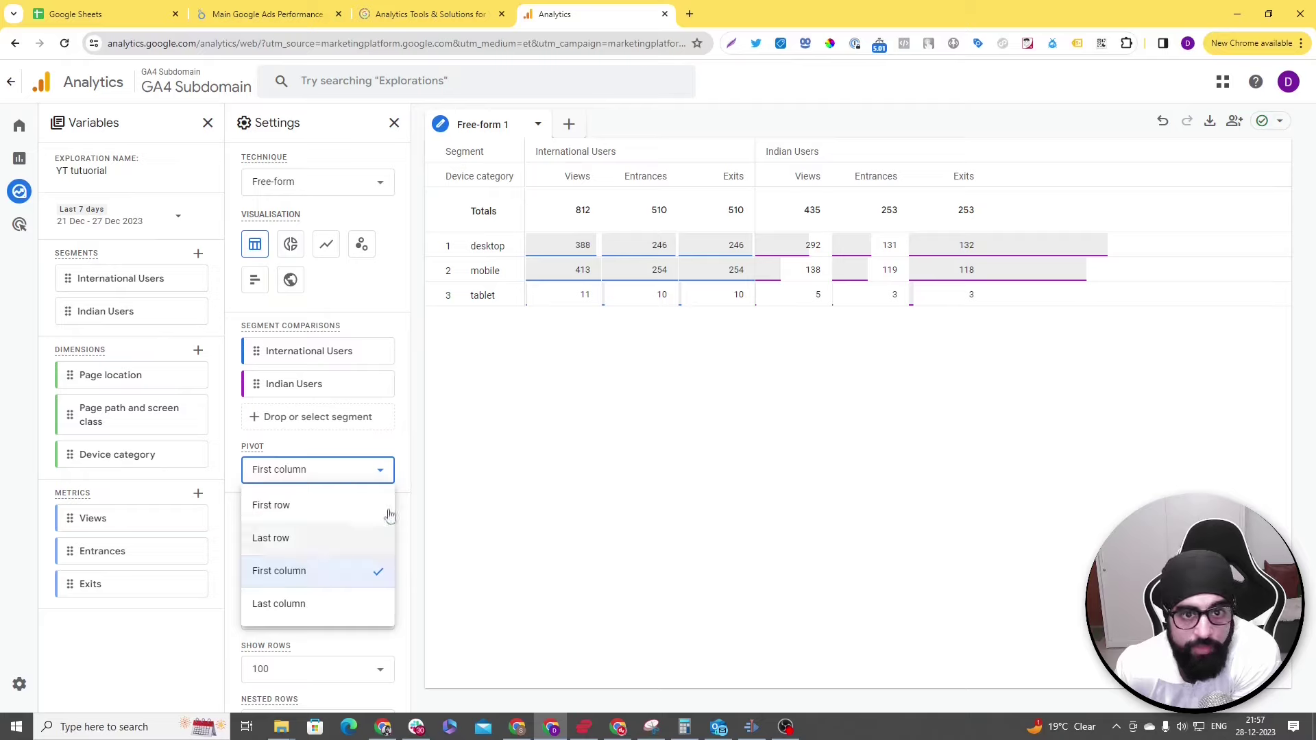
left_click(364, 508)
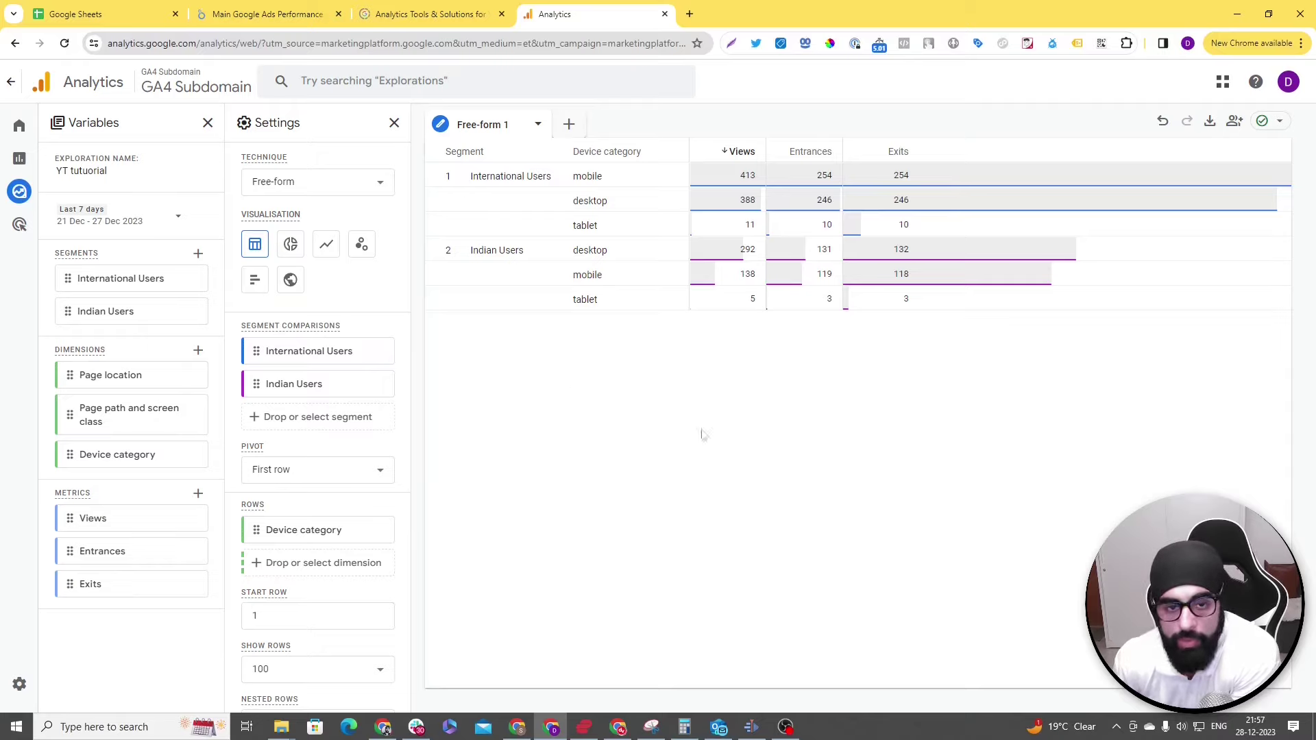
Step: Add a filter on the Device category dimension to the free-form table
scroll(404, 487, "down", 2)
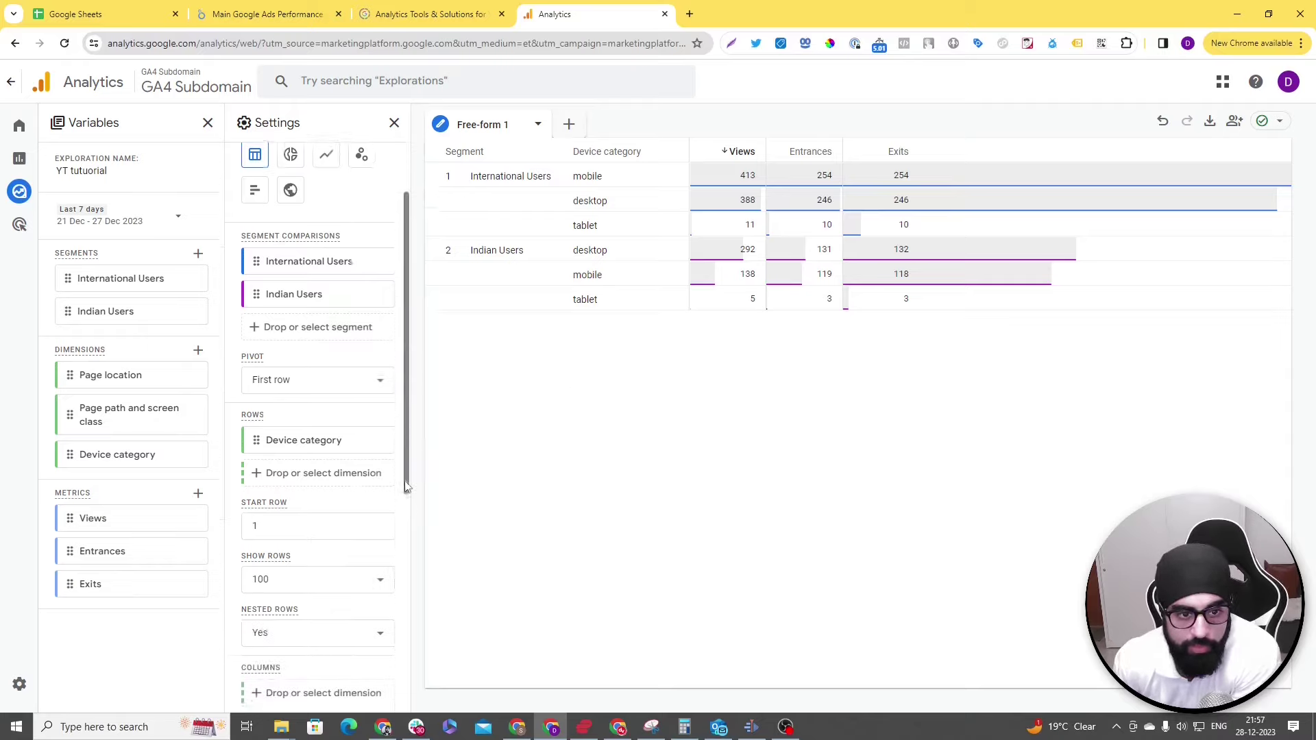
scroll(406, 487, "down", 1)
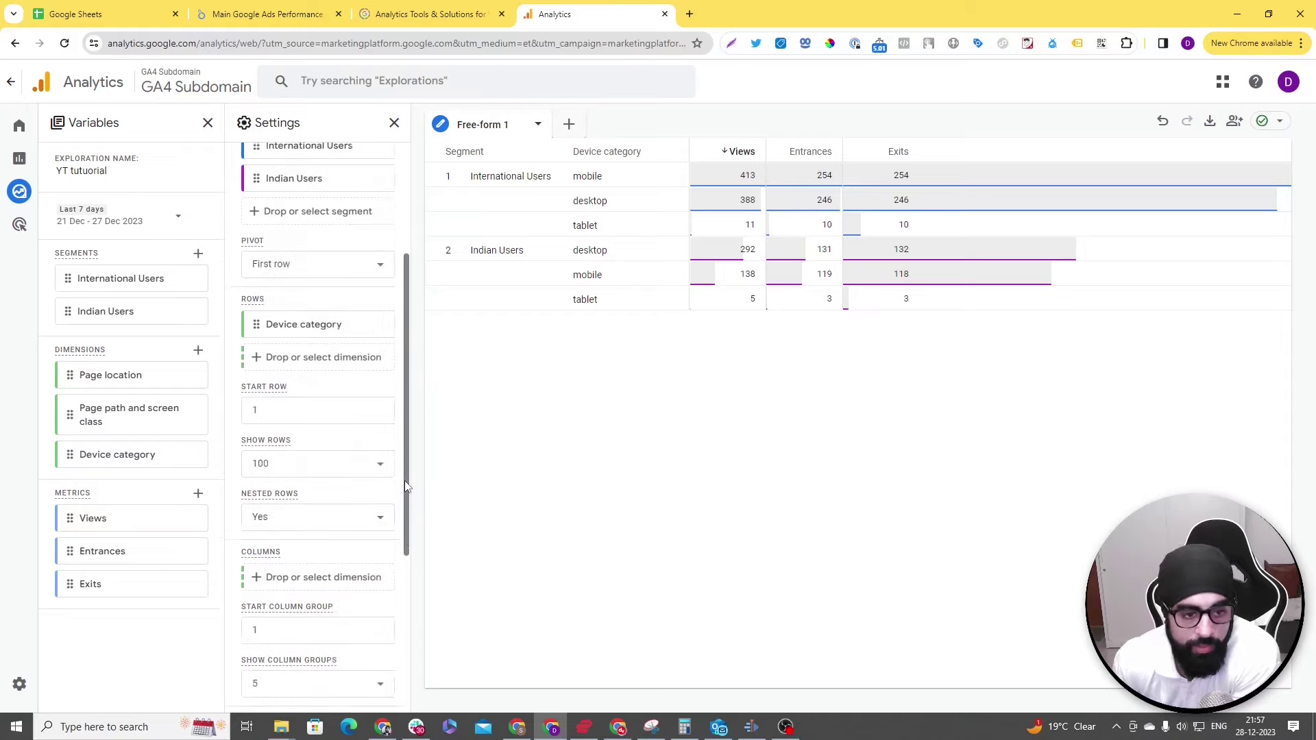
scroll(405, 487, "down", 4)
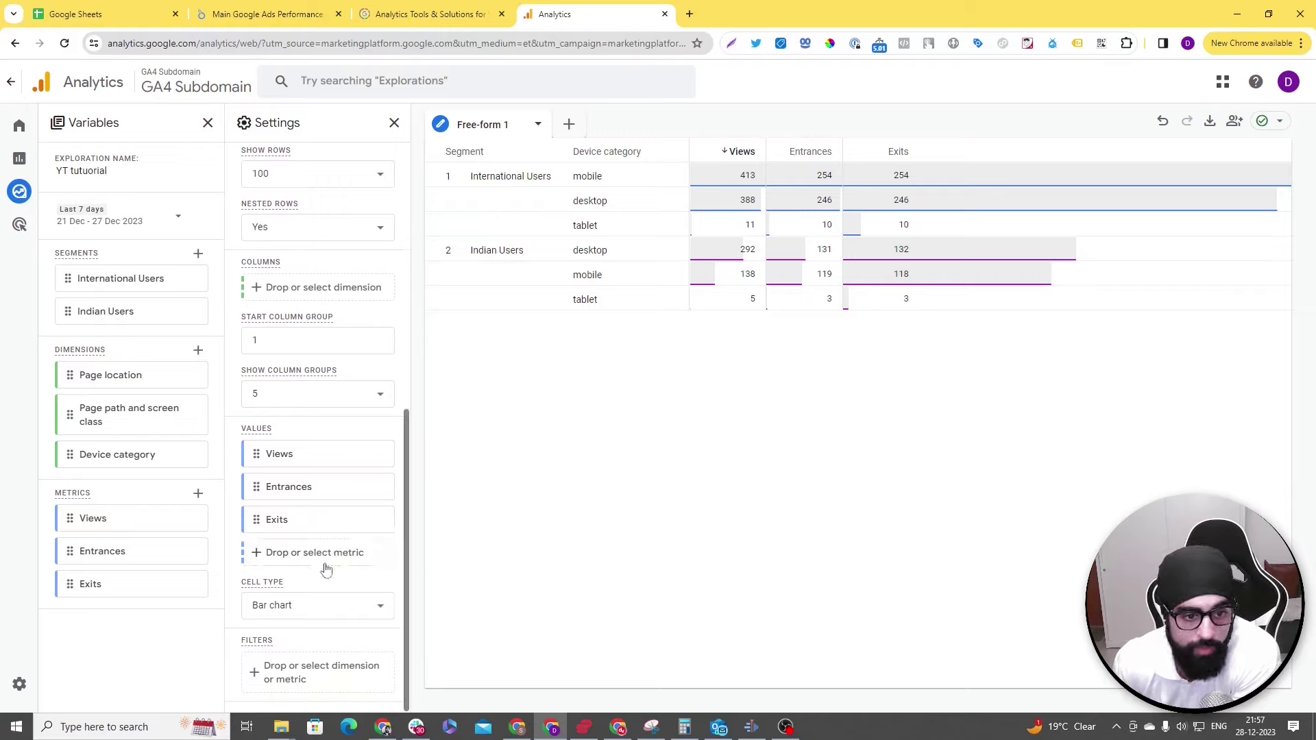
scroll(322, 564, "up", 7)
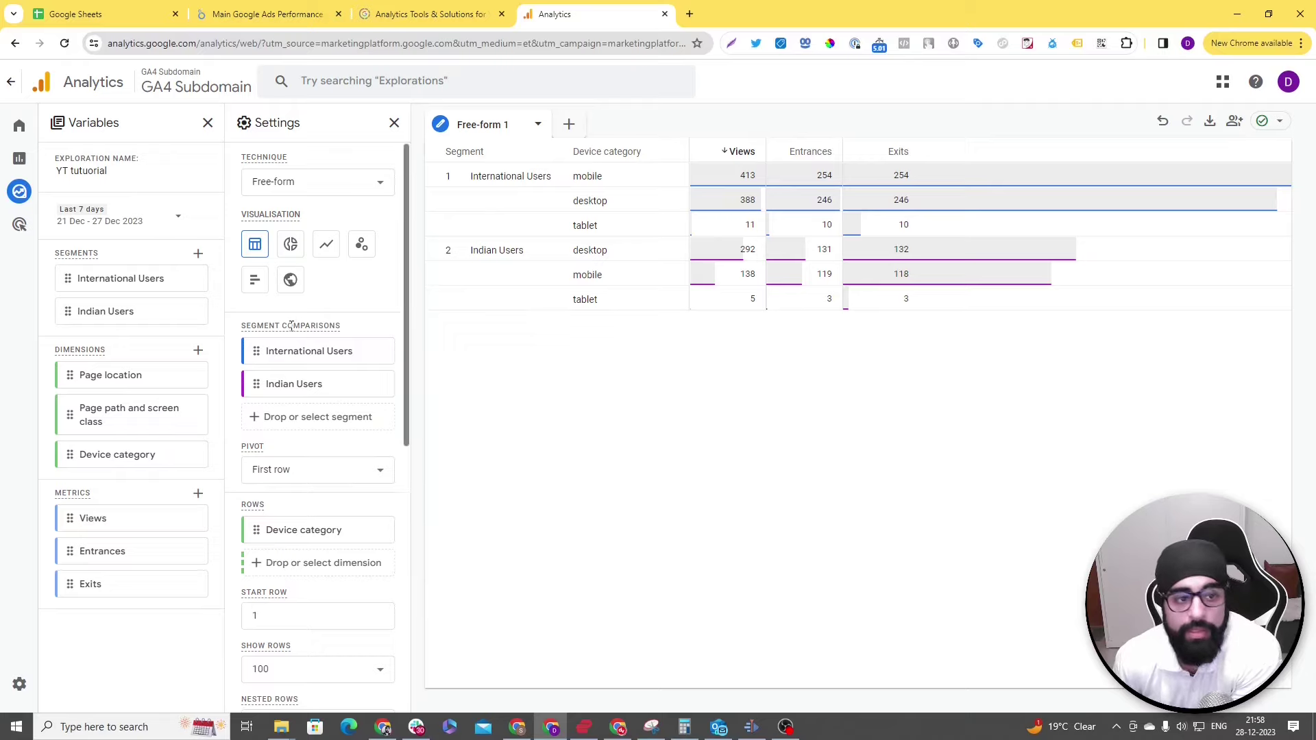
mouse_move(291, 327)
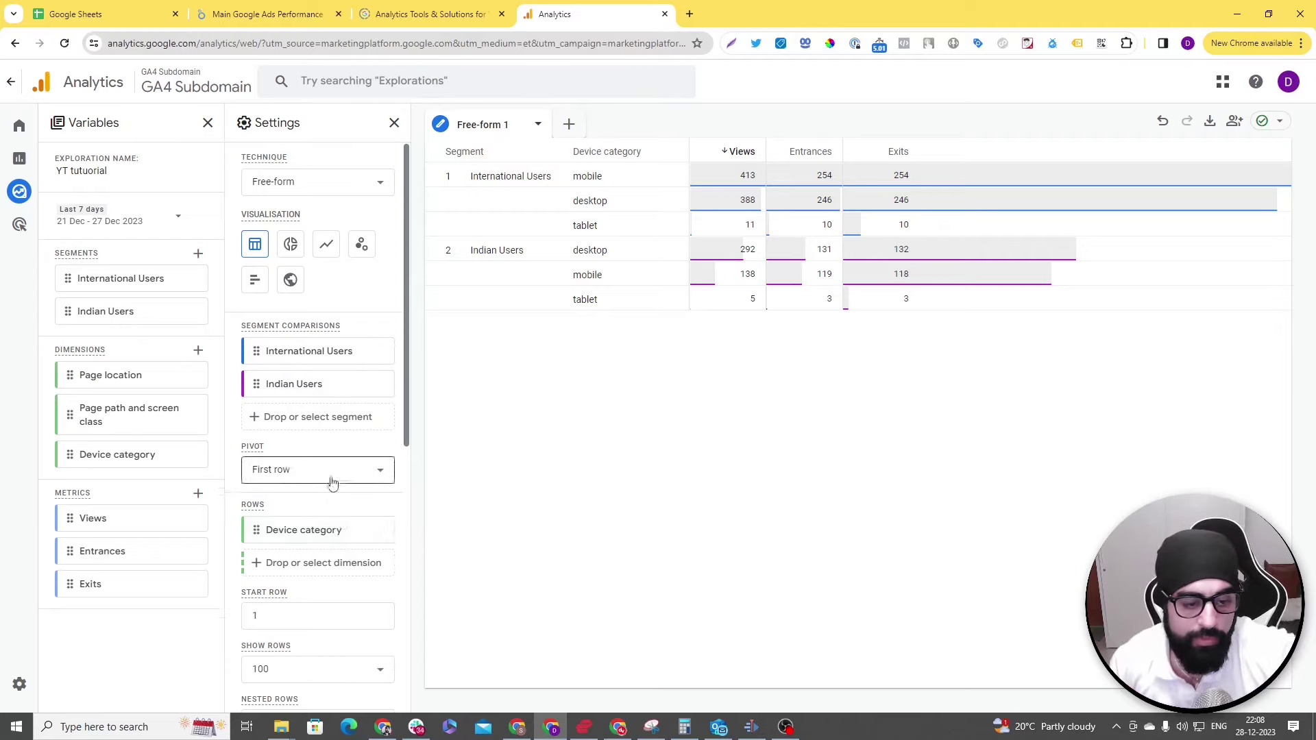
scroll(332, 484, "down", 3)
scroll(326, 491, "down", 4)
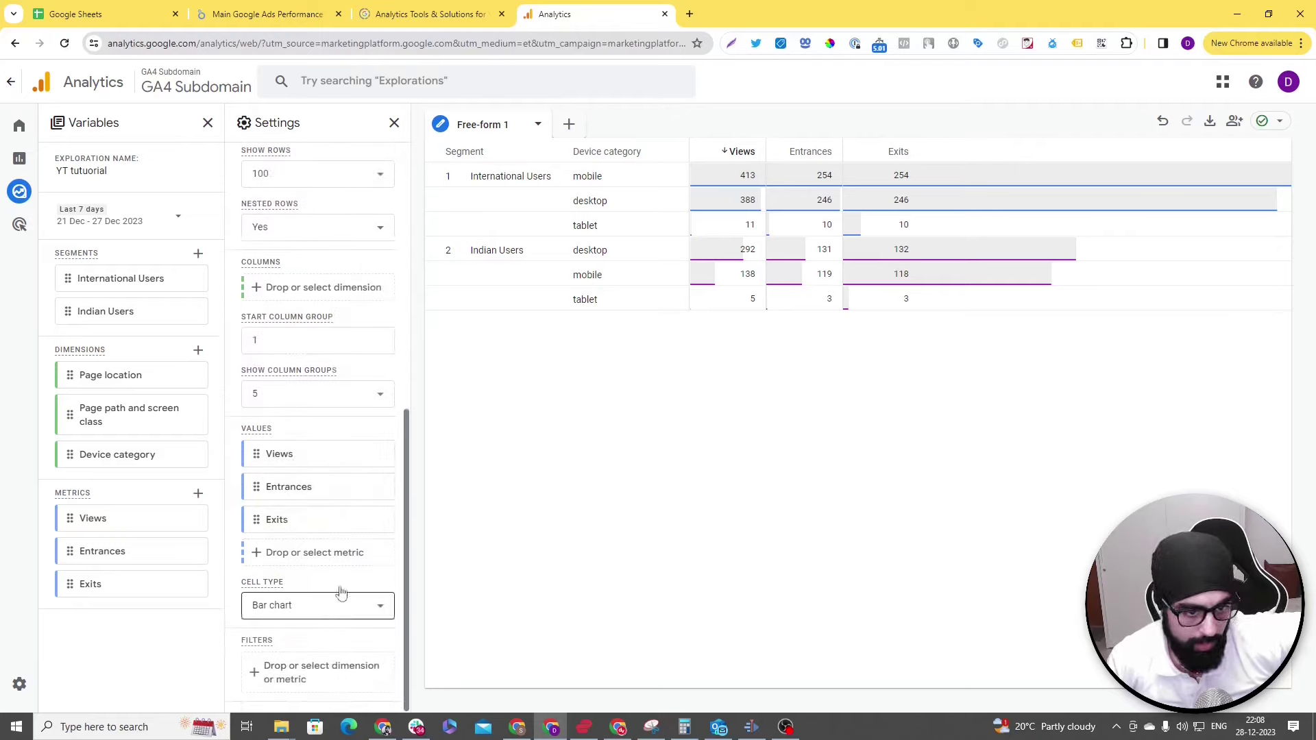
left_click(268, 672)
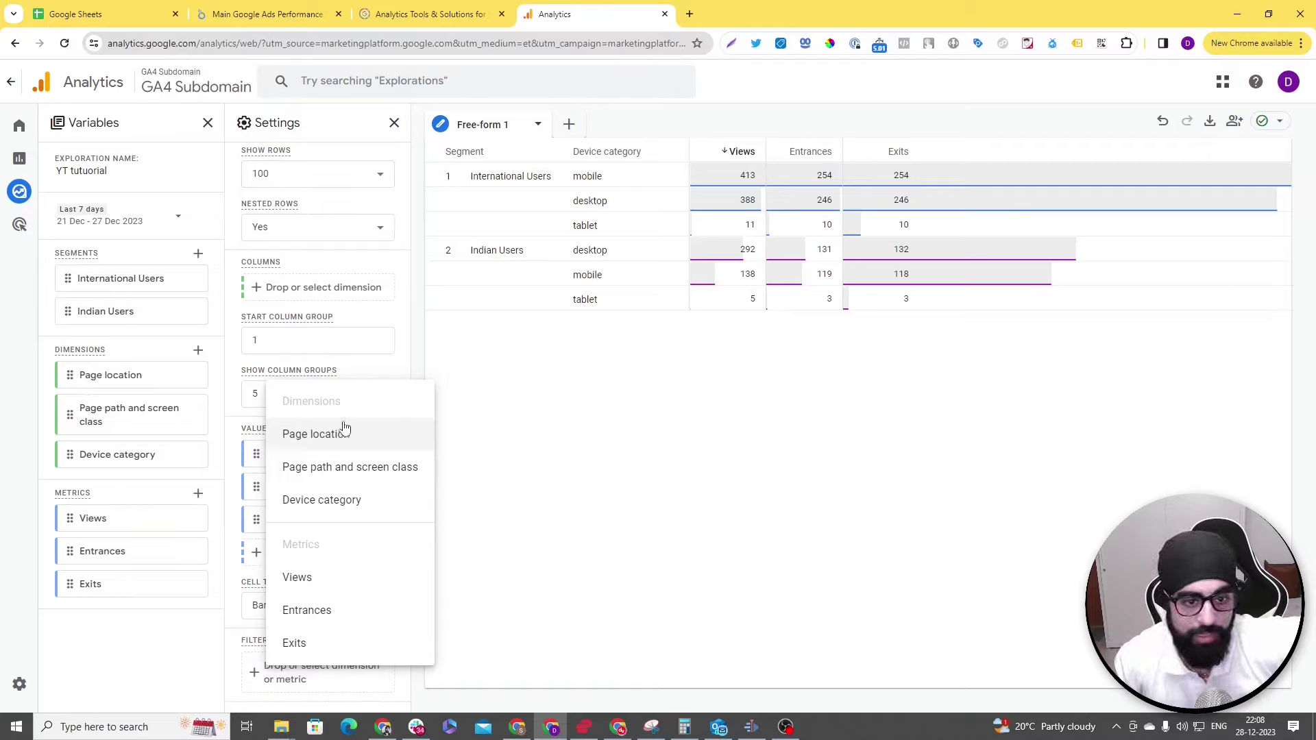
left_click(341, 508)
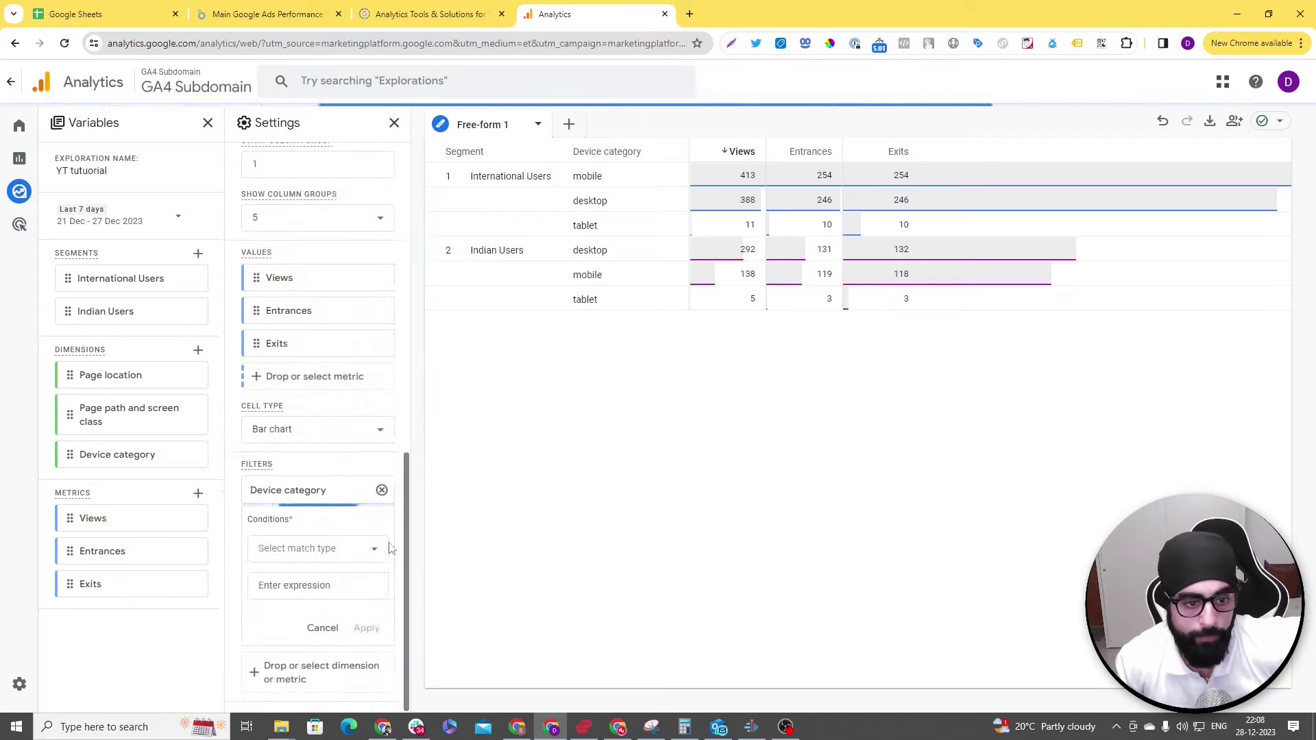
Step: Set the Device category filter to exactly matches desktop and apply it
left_click(345, 554)
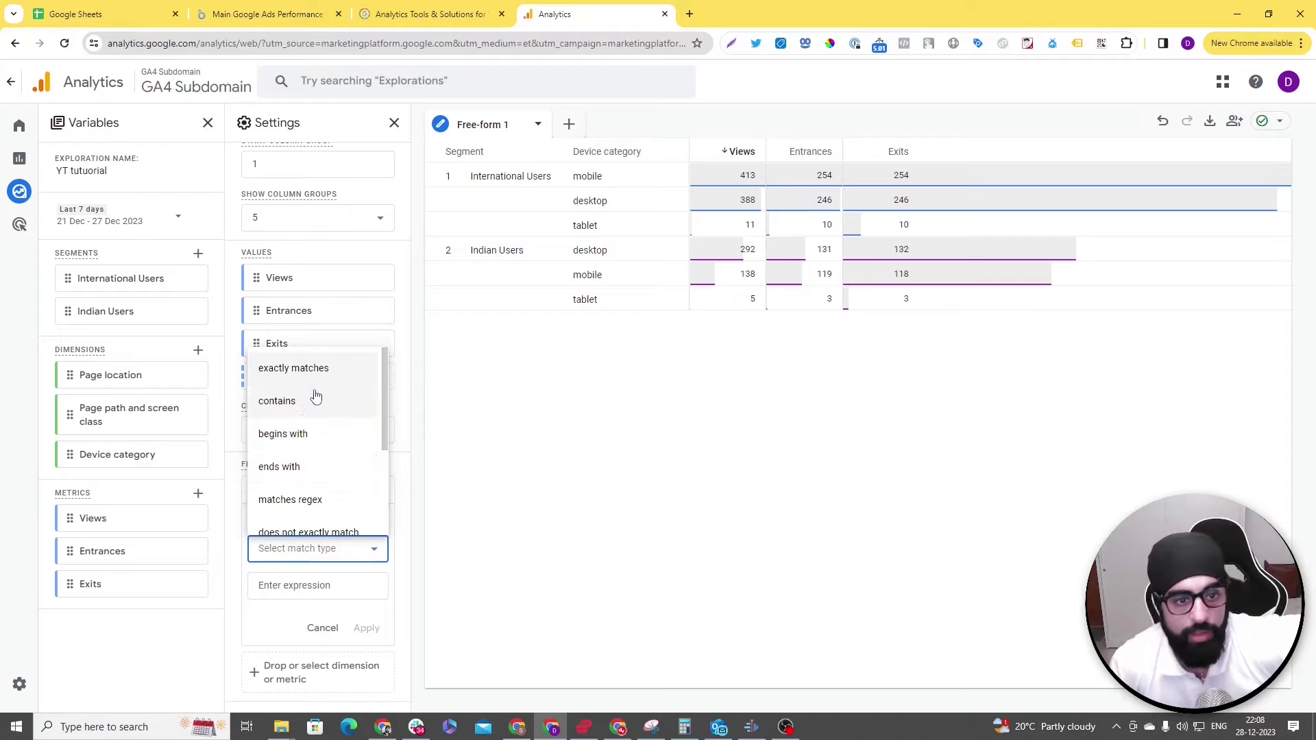
scroll(336, 464, "down", 1)
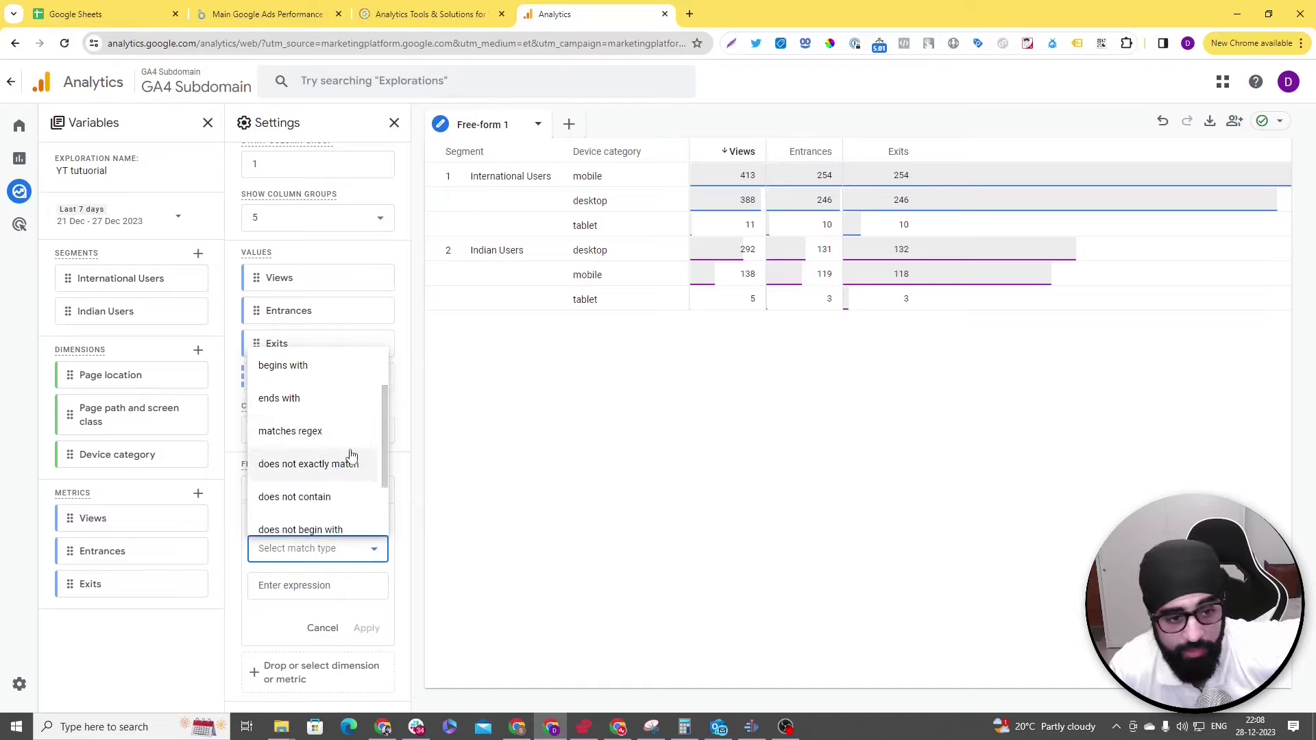
scroll(350, 462, "down", 2)
scroll(346, 434, "down", 1)
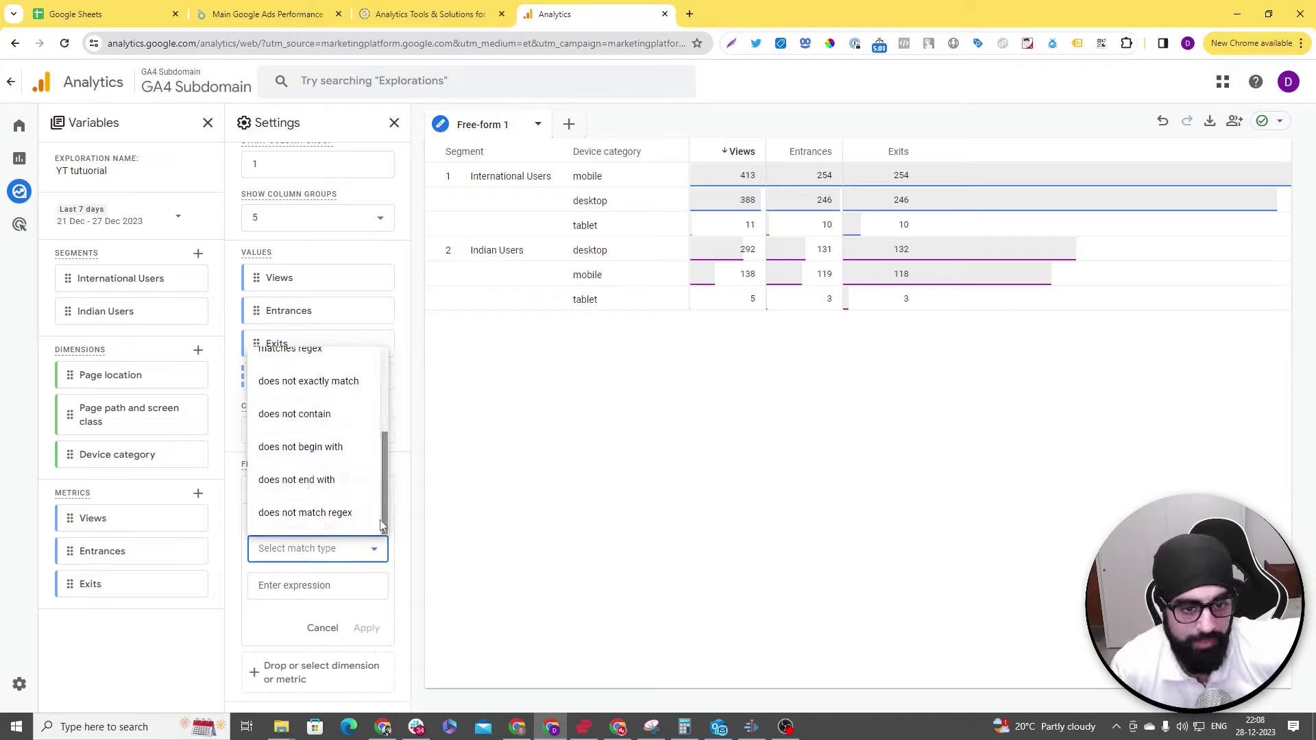
scroll(373, 483, "up", 3)
left_click(319, 374)
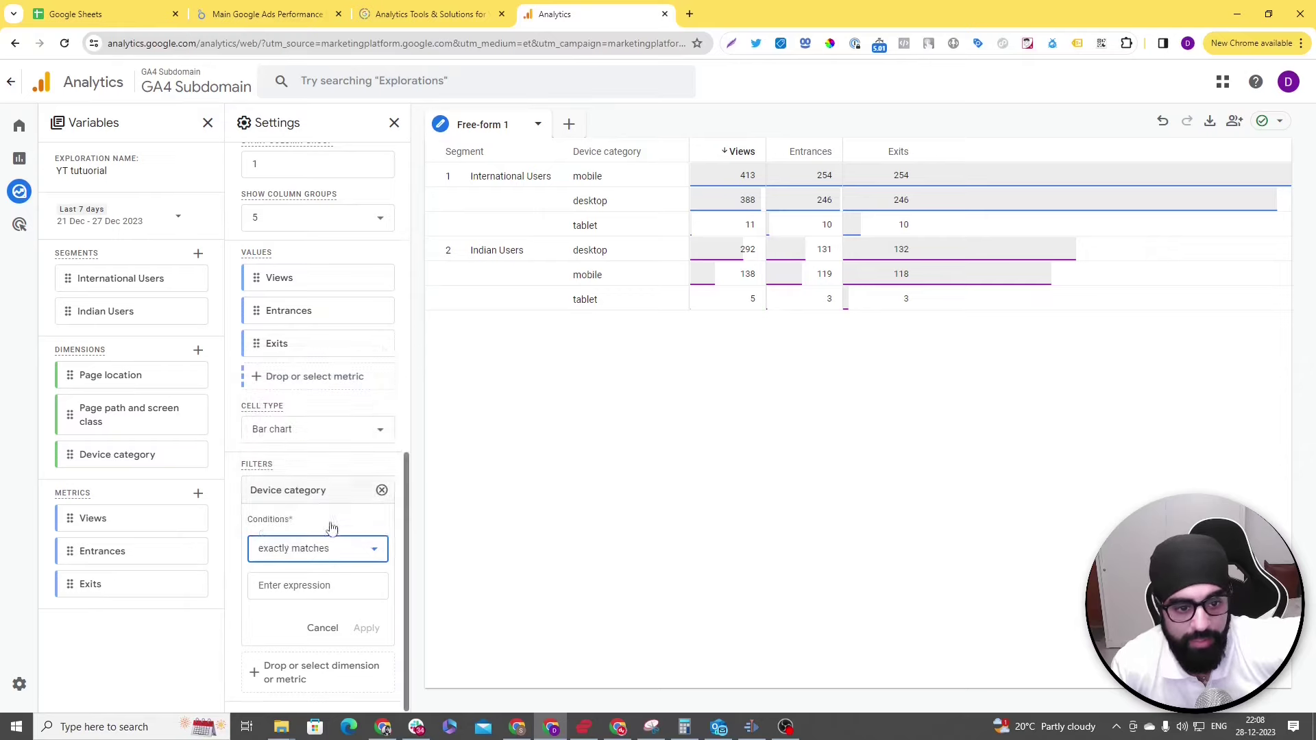
left_click(333, 586)
left_click(324, 621)
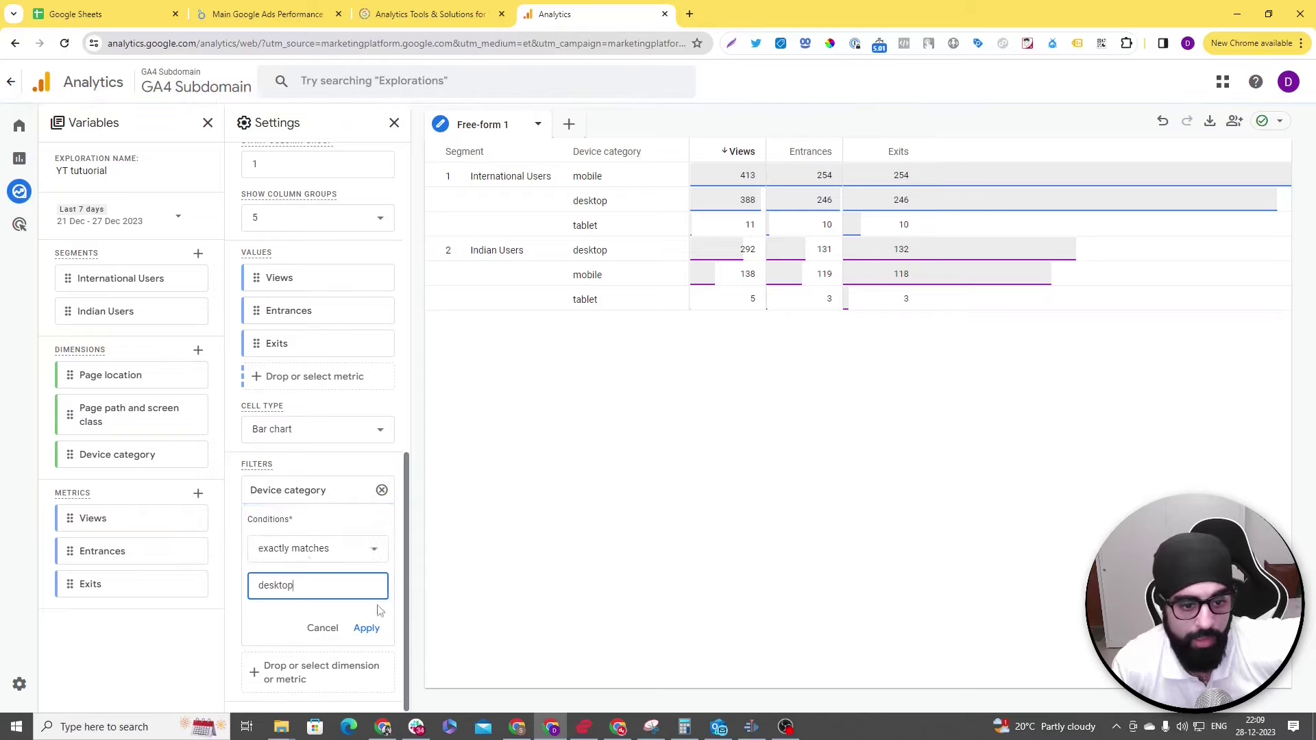
left_click(367, 632)
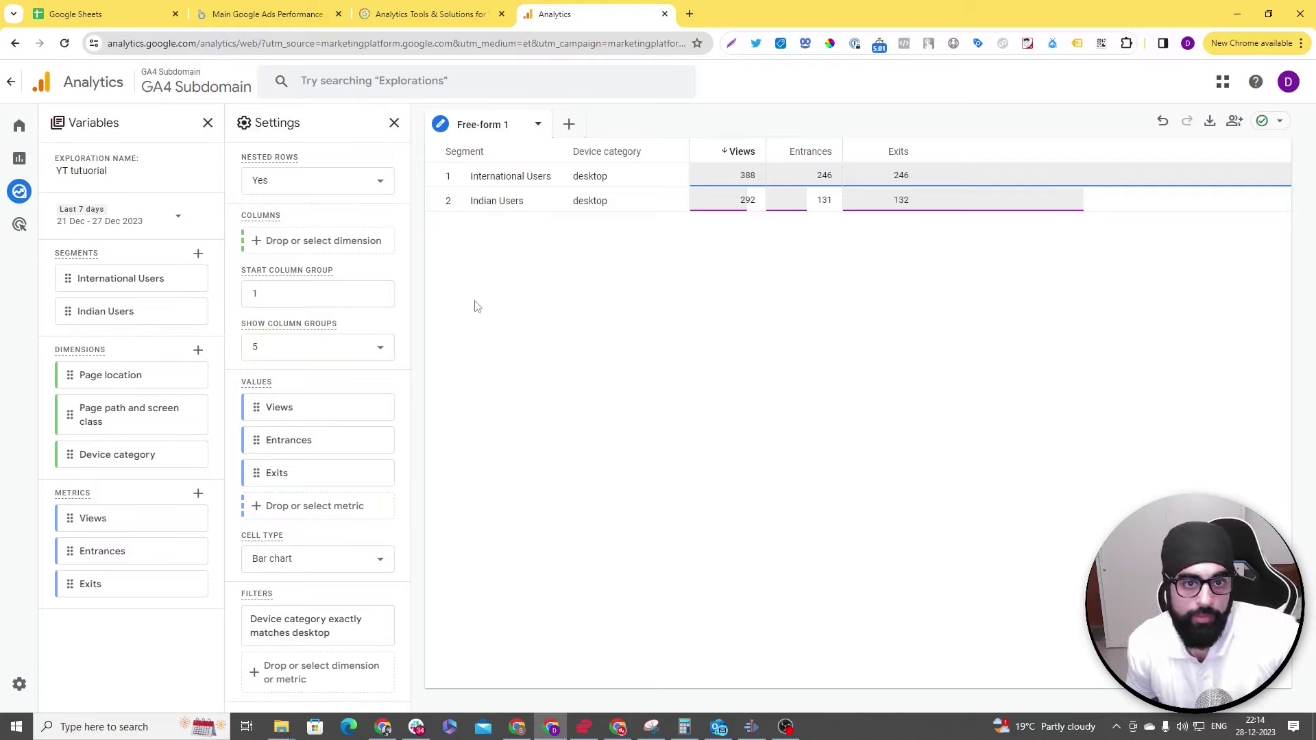
Step: View the exploration types offered for an additional visualisation and the options available for Free-form 1
left_click(569, 126)
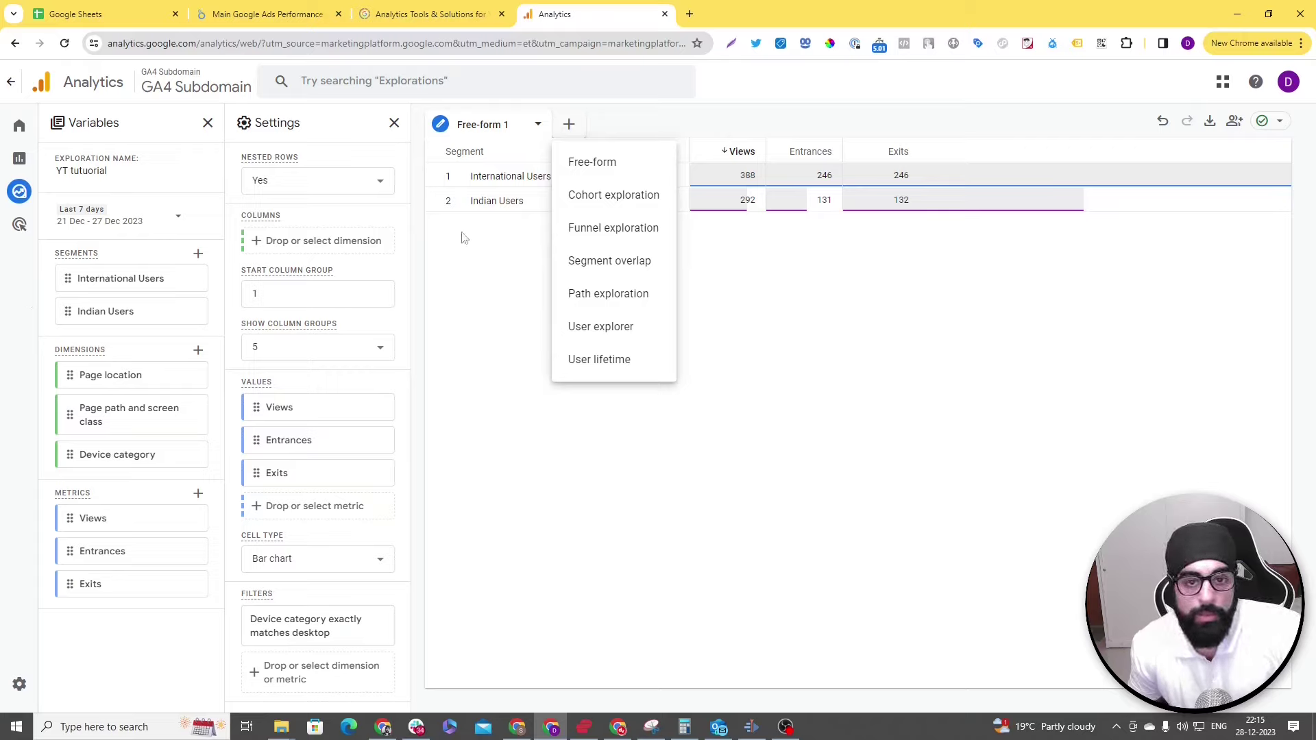
left_click(537, 128)
left_click(538, 125)
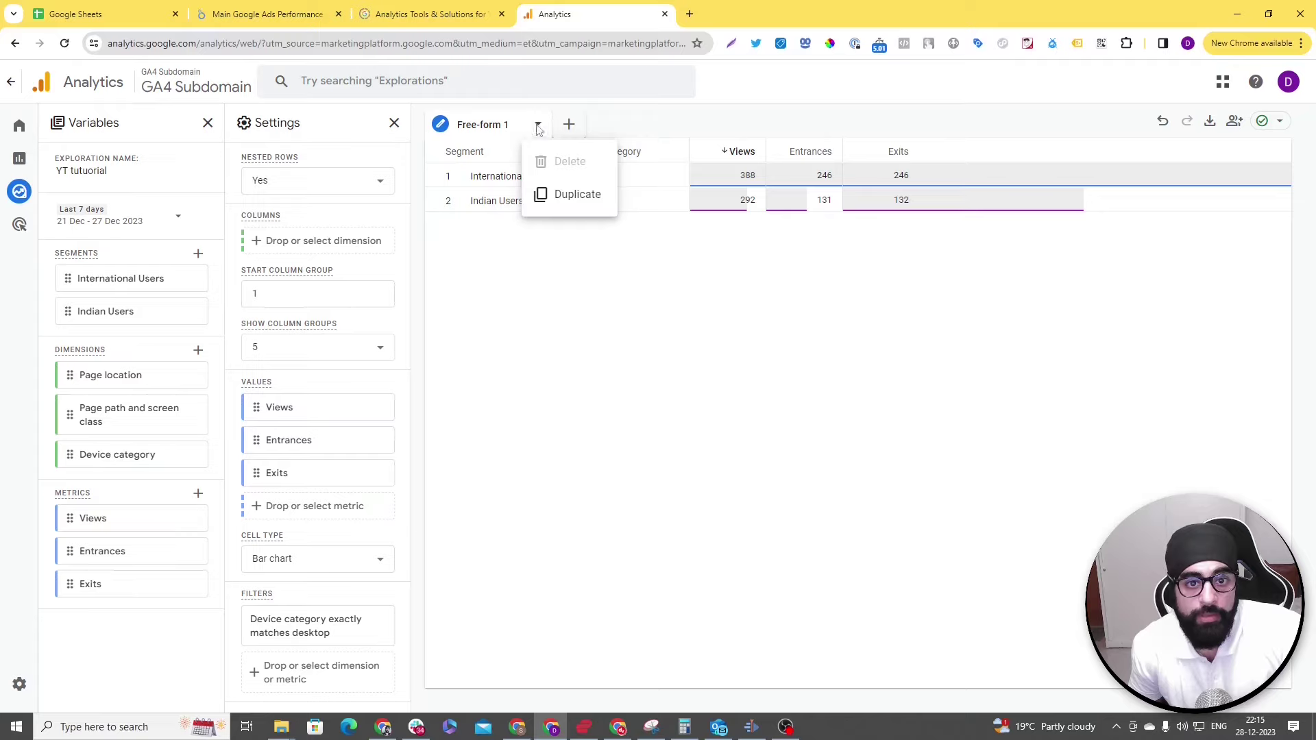
Step: Duplicate the Free-form 1 visualisation within the exploration
left_click(571, 196)
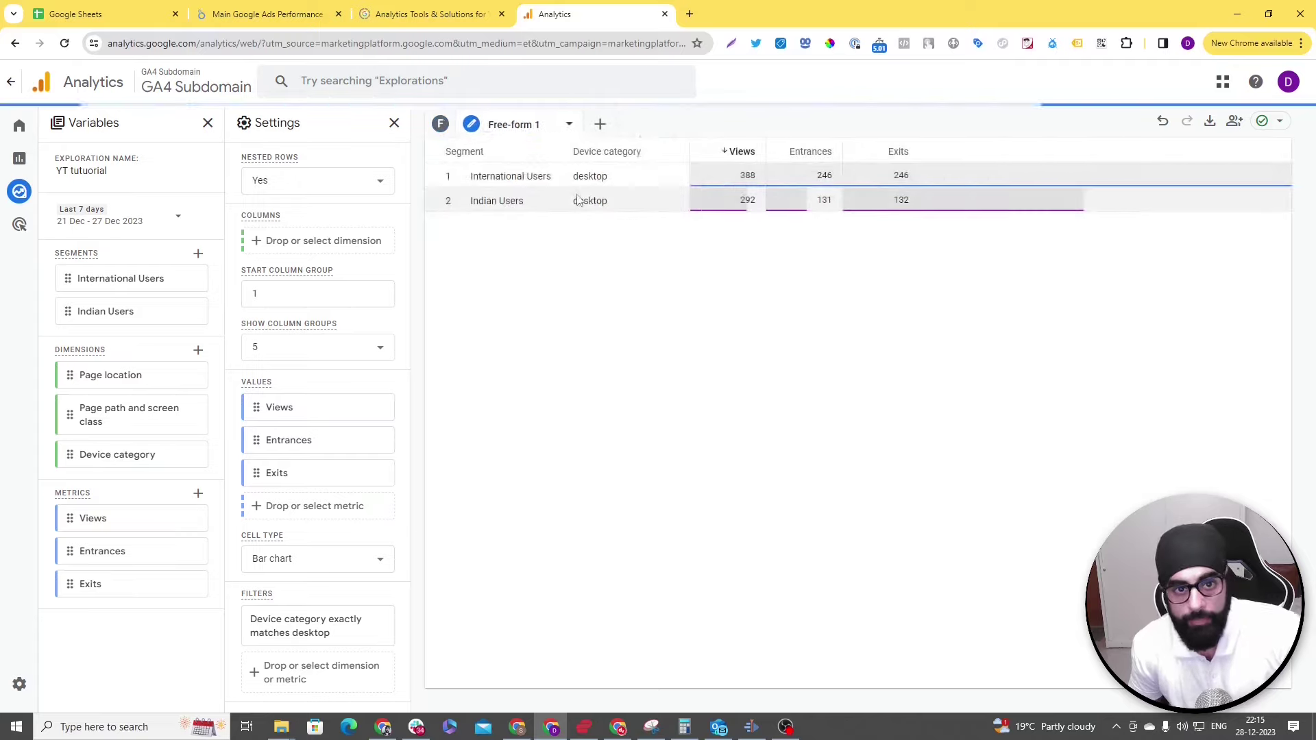
double_click(515, 126)
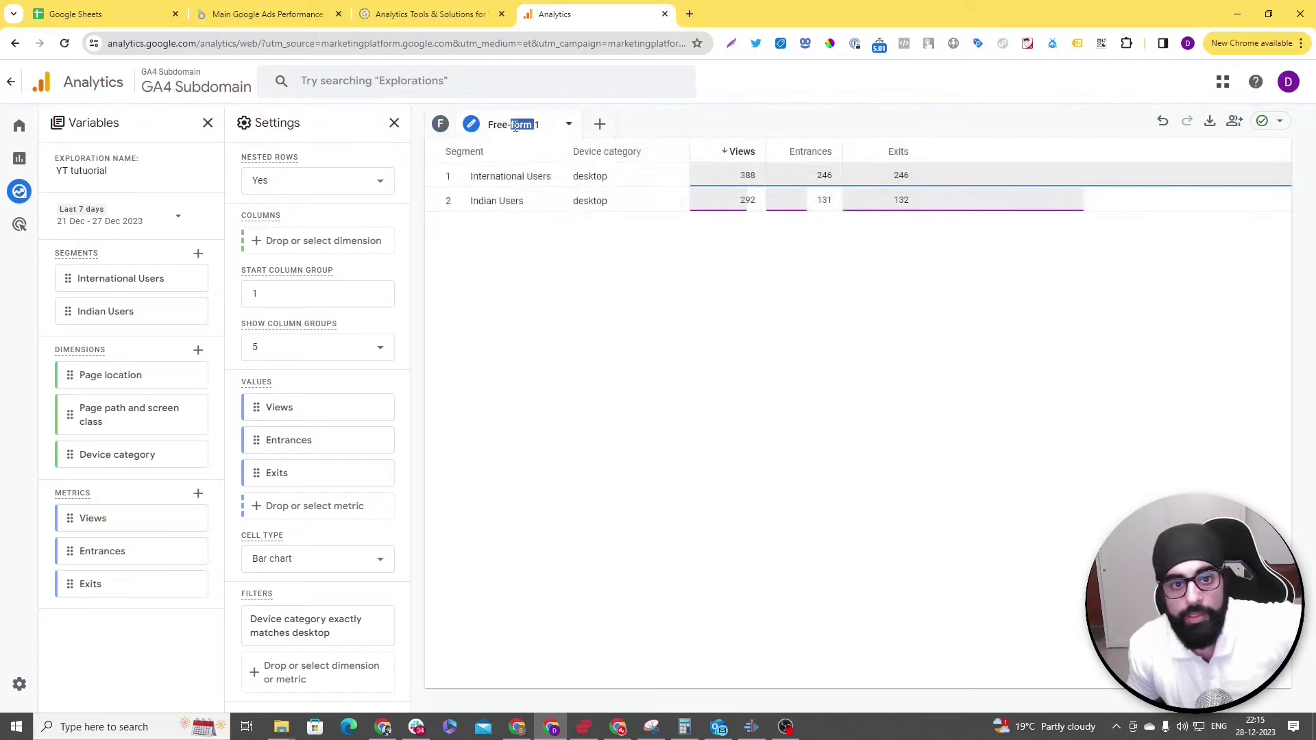
left_click(568, 125)
double_click(523, 125)
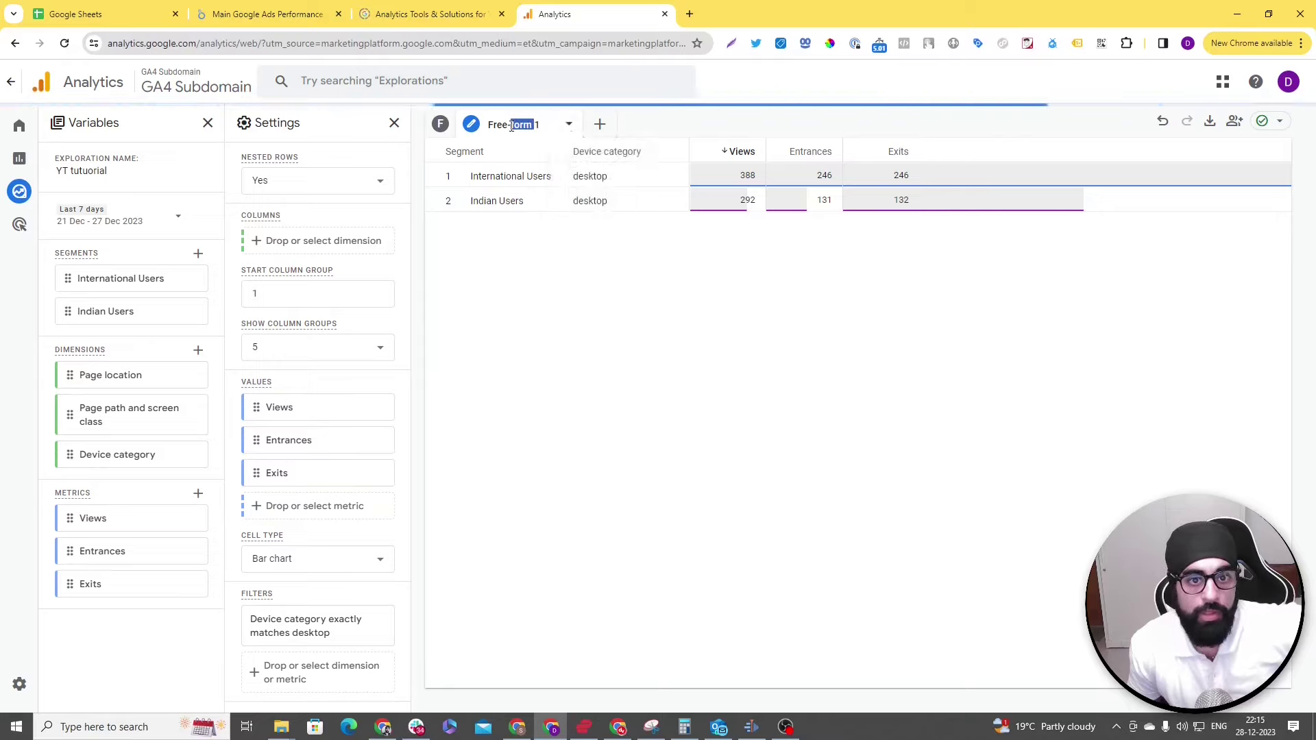
left_click(542, 129)
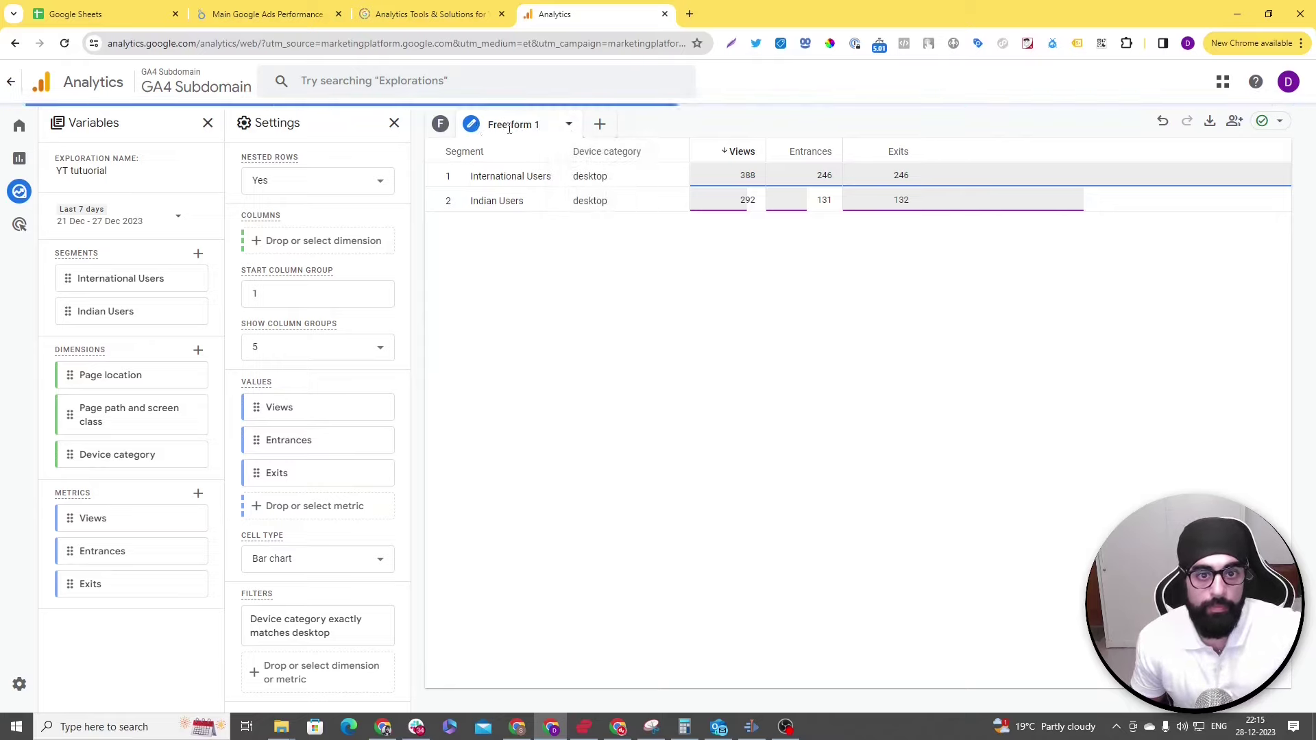
mouse_move(543, 129)
left_mouse_down()
mouse_move(506, 125)
mouse_move(532, 133)
mouse_move(529, 147)
left_mouse_up()
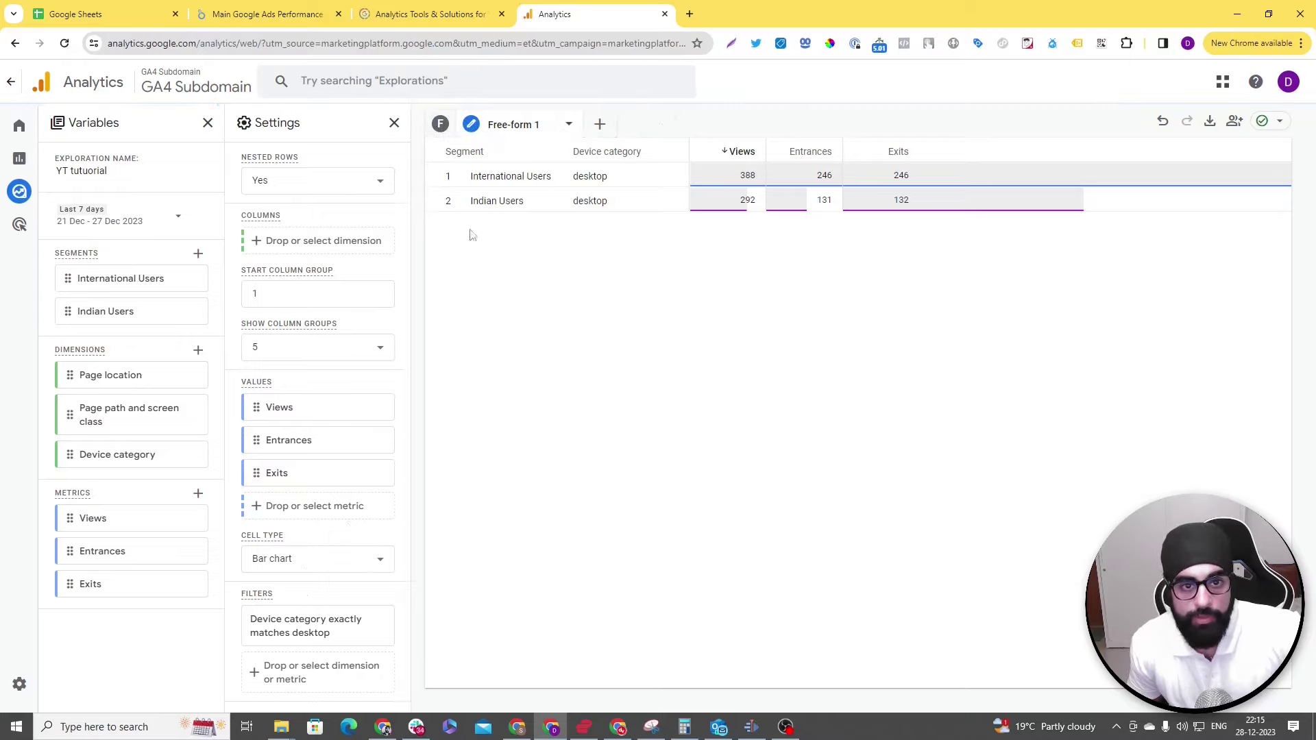
left_click(464, 130)
left_click(586, 125)
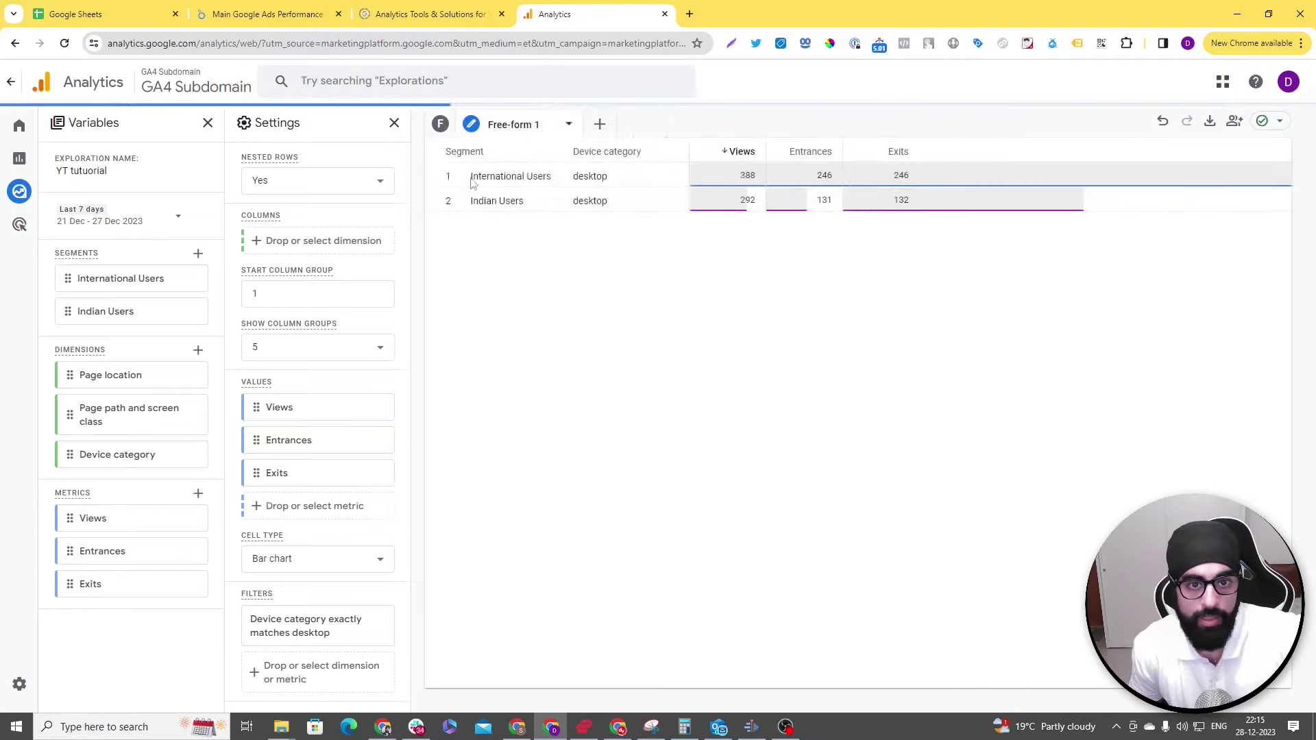
Step: Rename the original Free-form 1 visualisation as Desktop Report
left_click(440, 124)
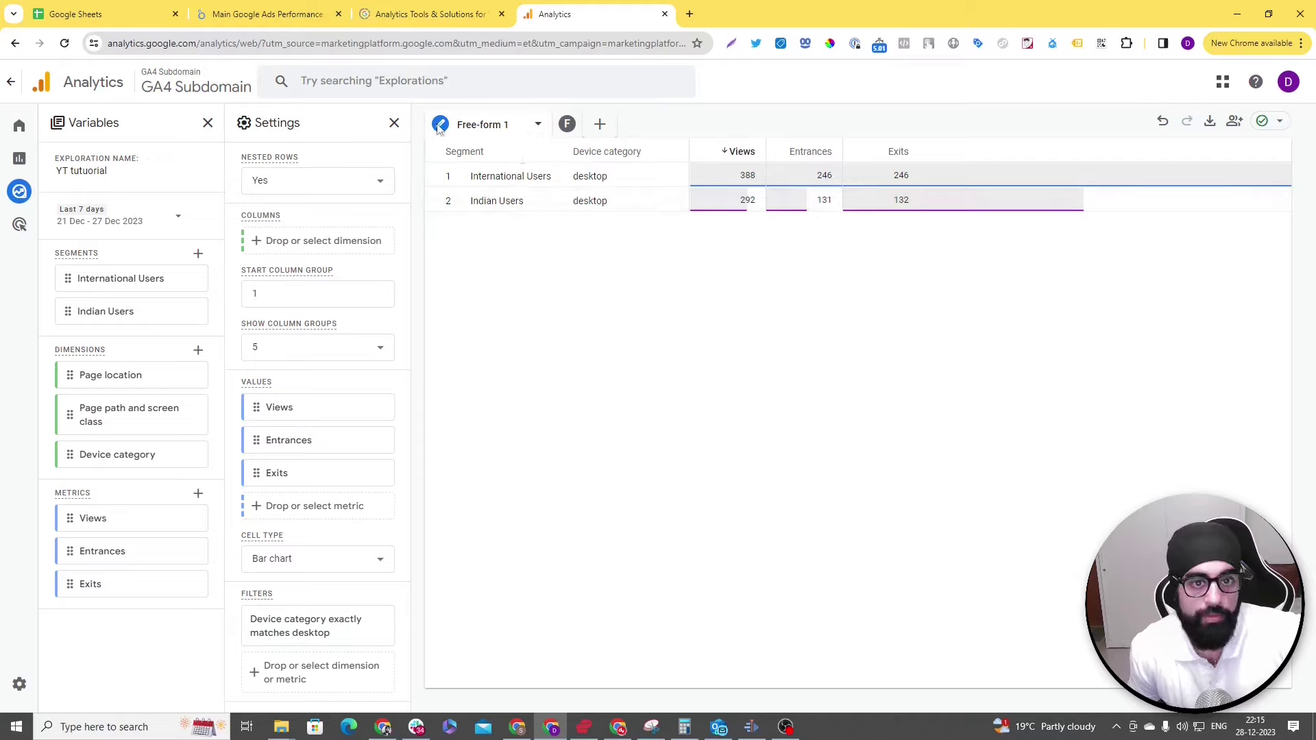
double_click(465, 126)
key("ctrl+a")
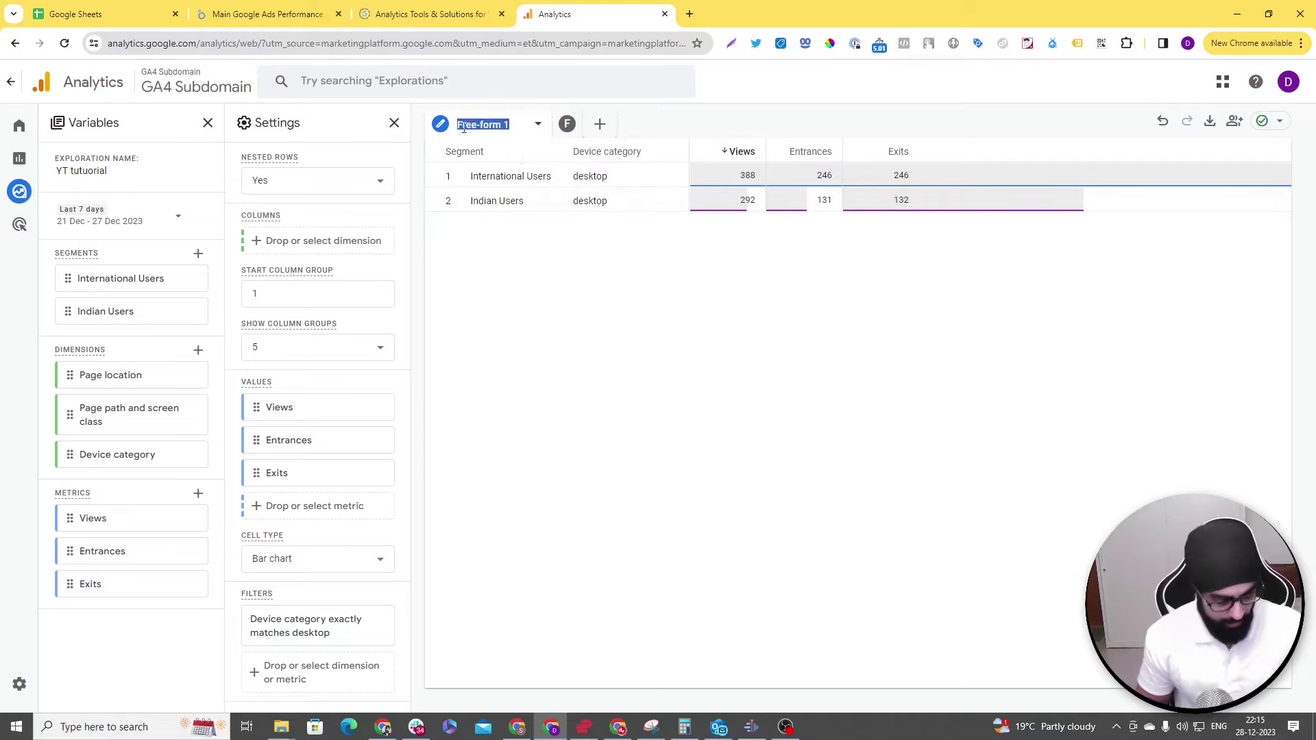
type("Desktop ")
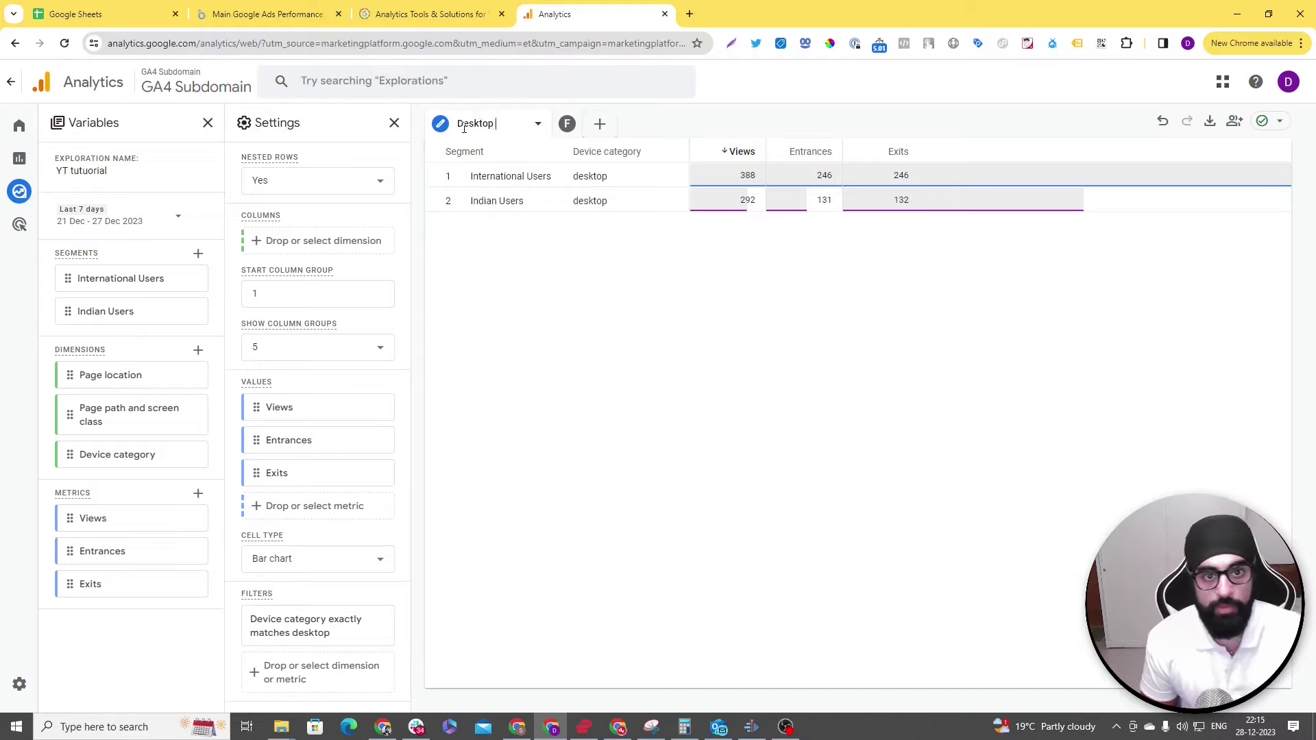
type("Report")
Step: Change the duplicated visualisation's Device category filter to exactly matches mobile and apply it
left_click(567, 124)
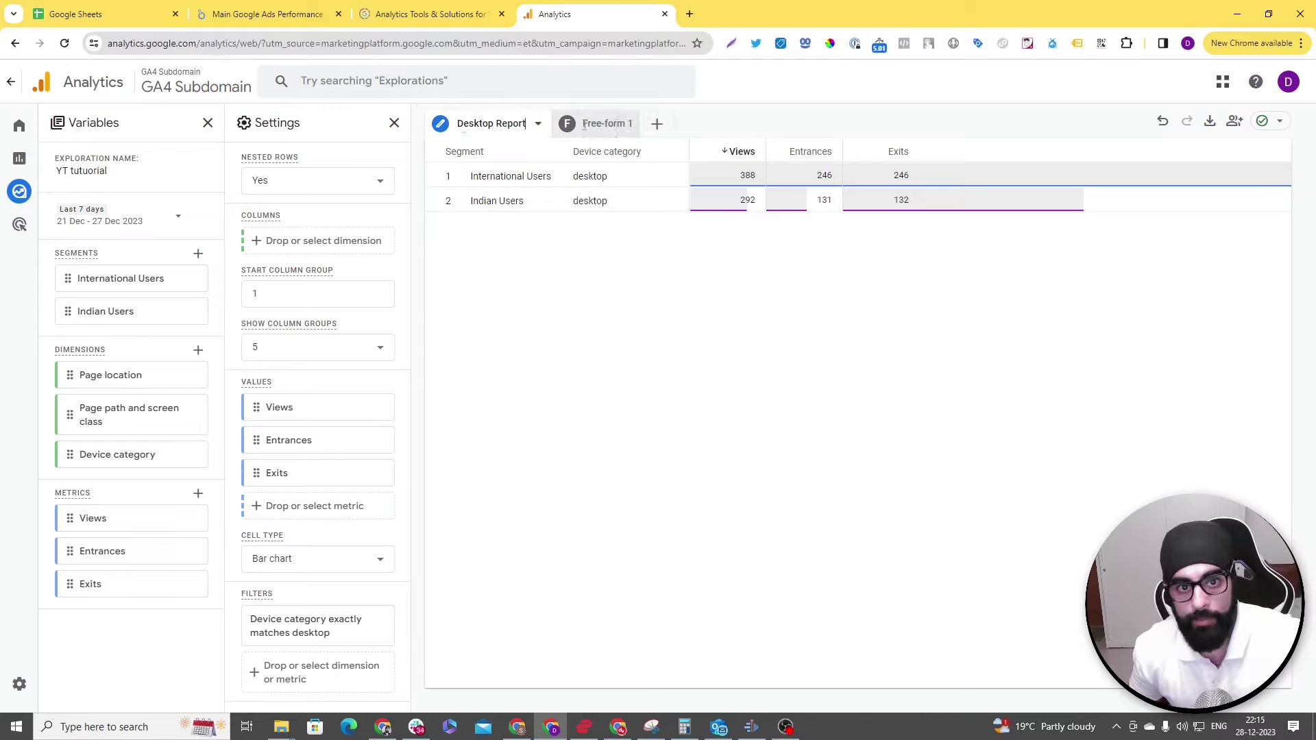
left_click(338, 622)
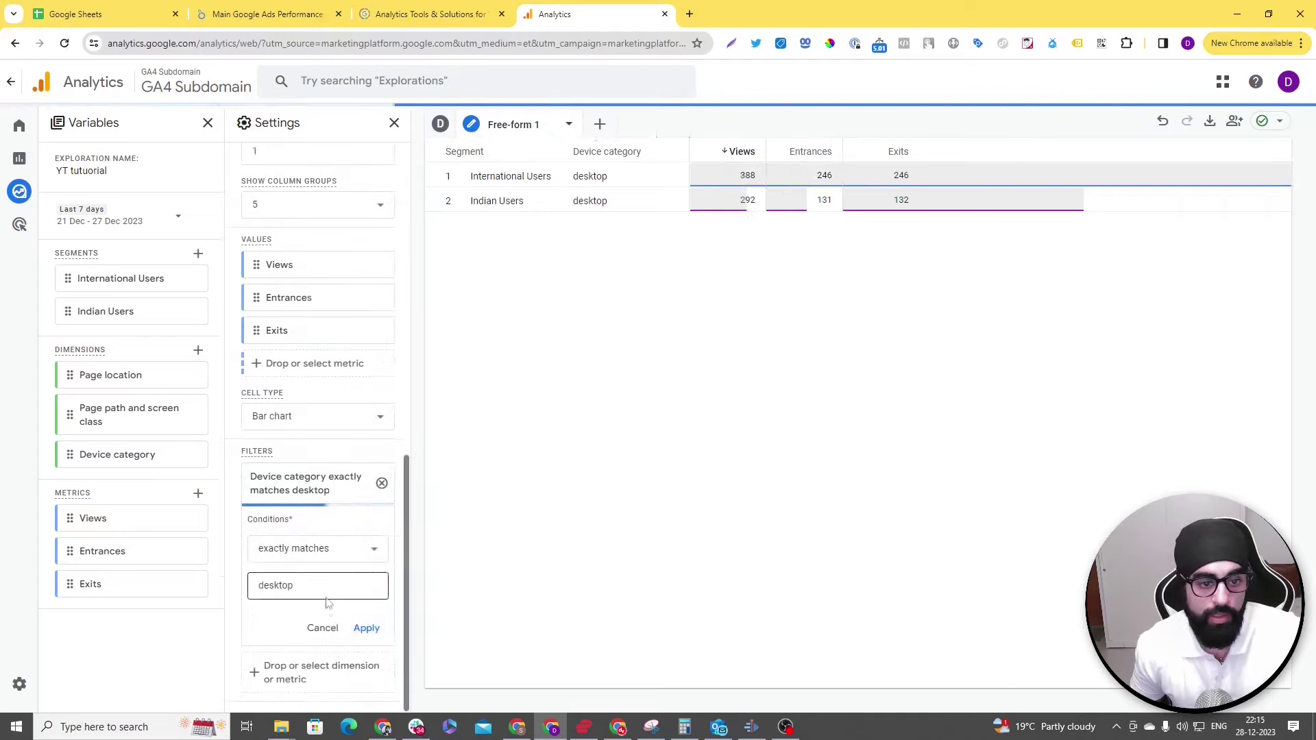
left_click(316, 590)
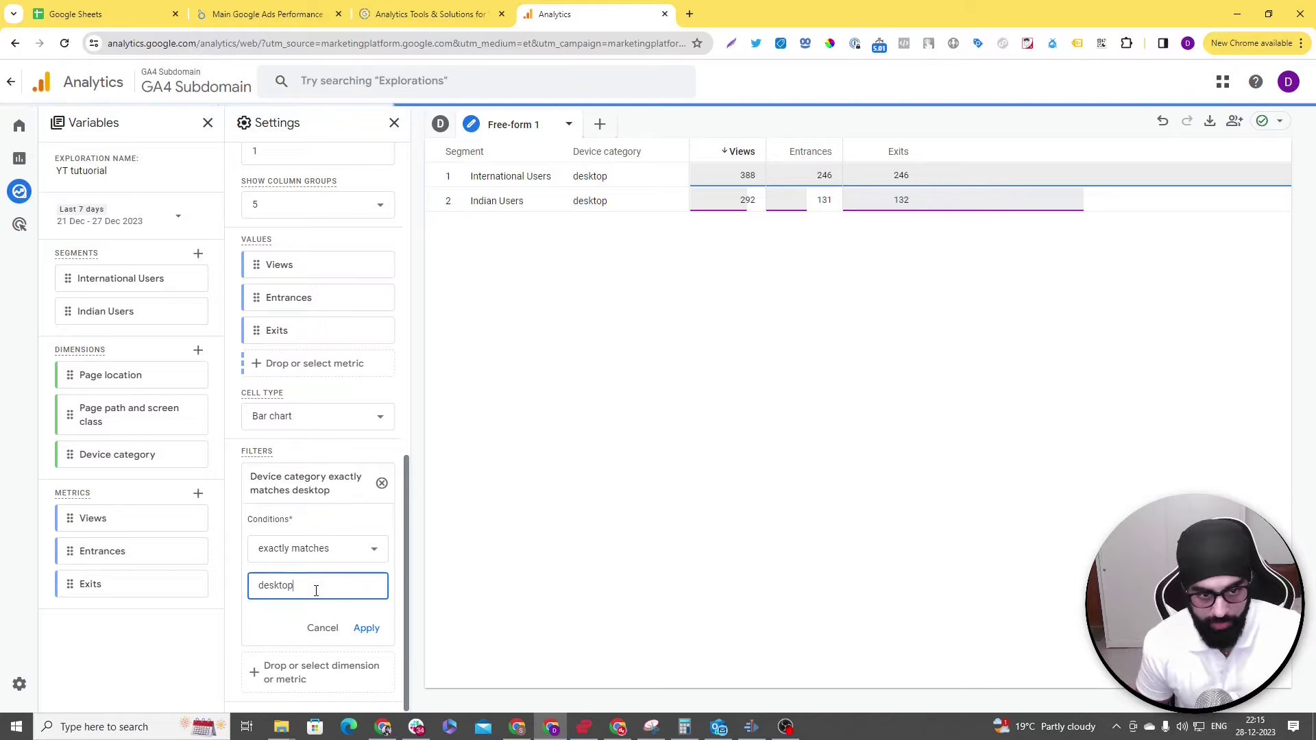
key("BackSpace")
key("BackSpace")
key("BackSpace")
key("BackSpace")
key("BackSpace")
key("BackSpace")
key("BackSpace")
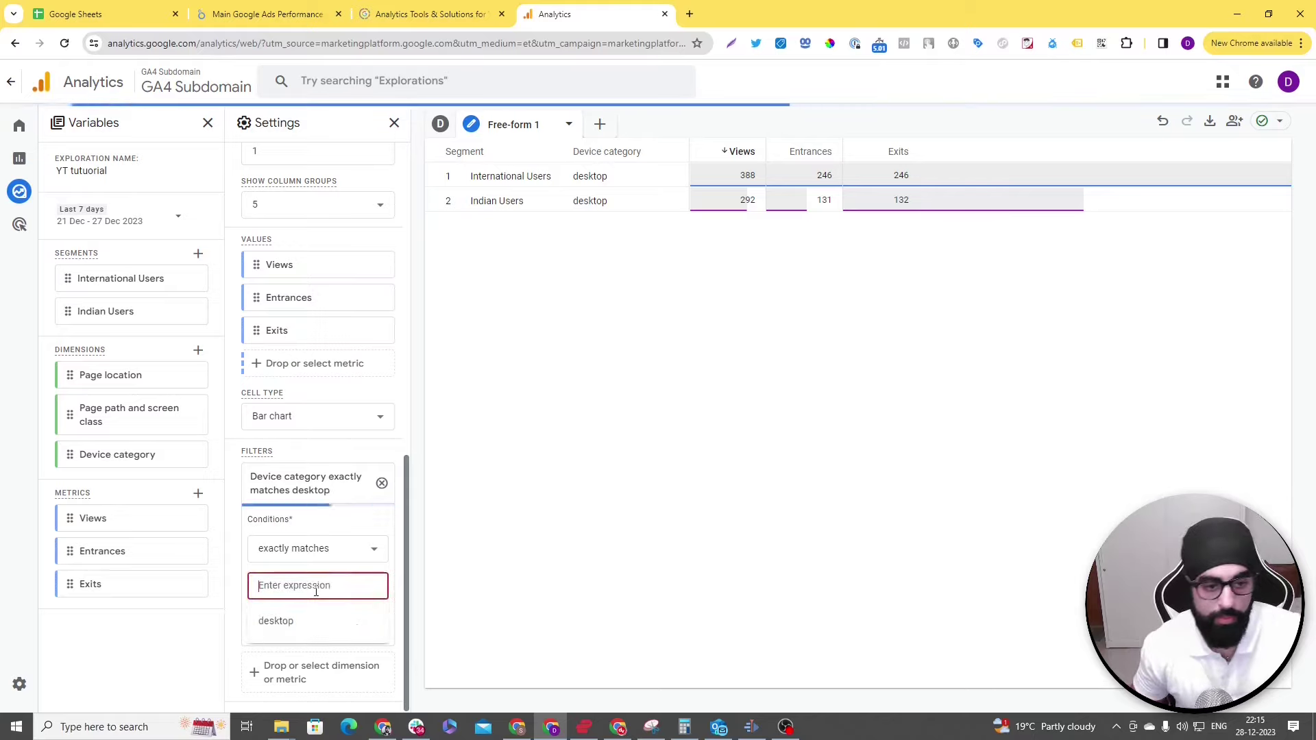
type("mobi")
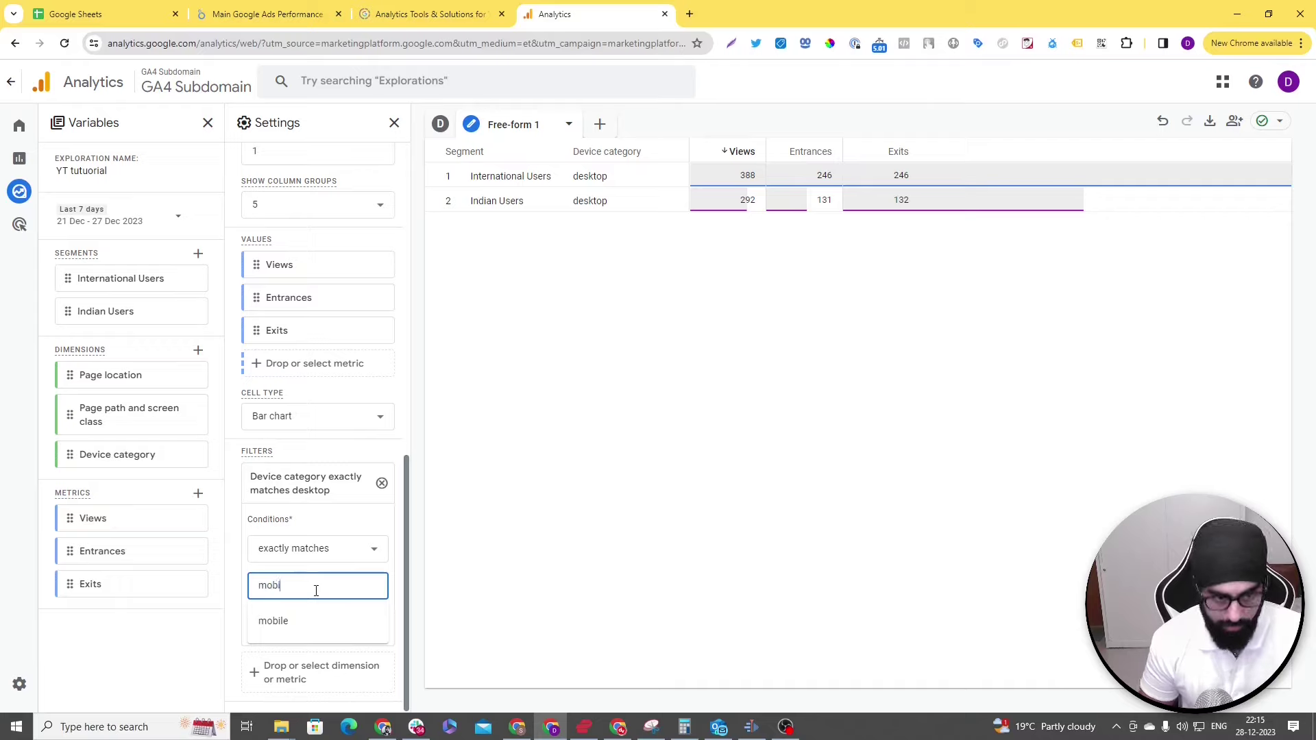
type("l")
left_click(306, 621)
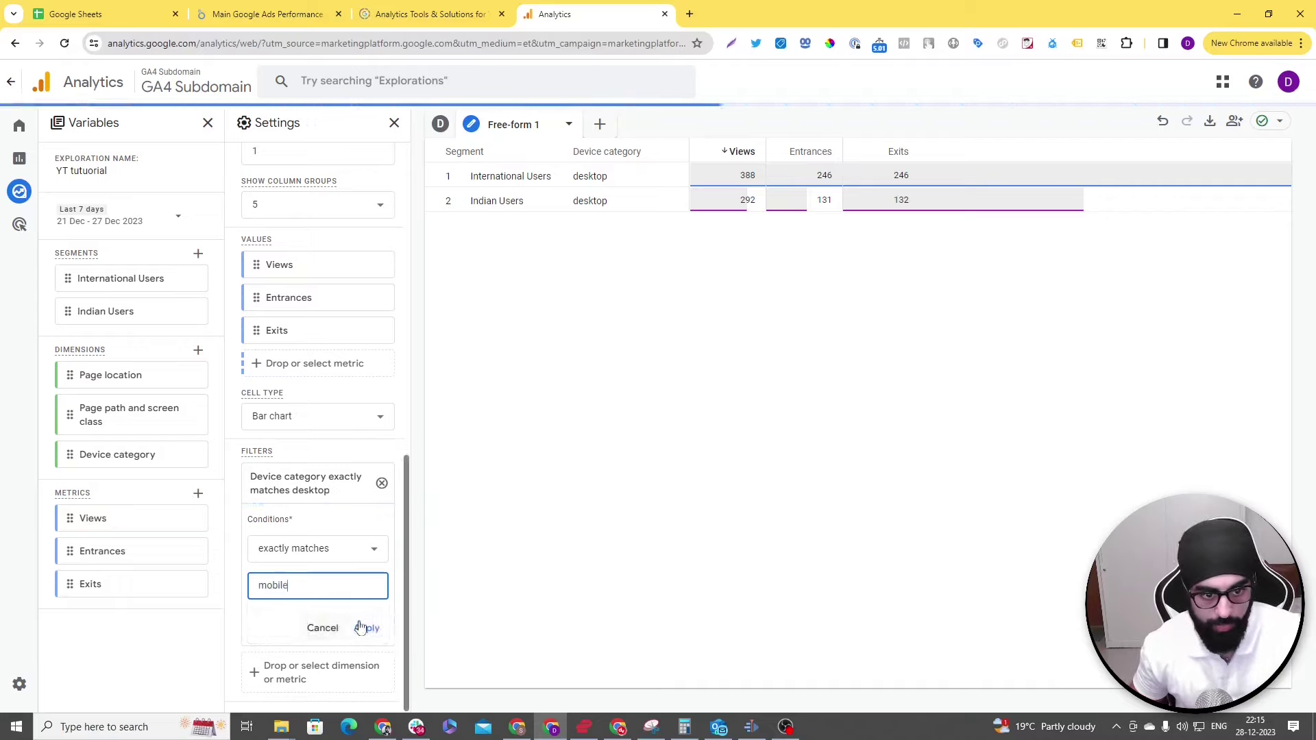
left_click(368, 628)
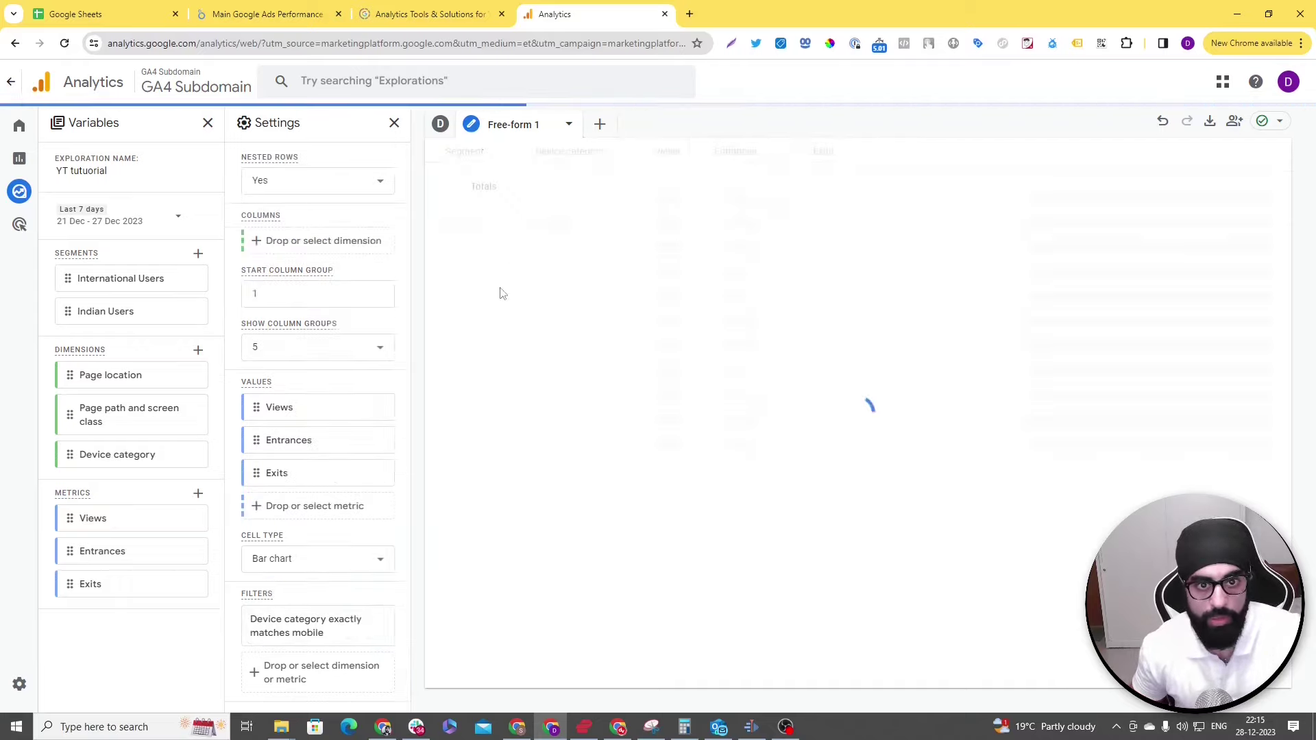
Step: Rename the duplicated visualisation as mobile
left_click(519, 123)
type("mob")
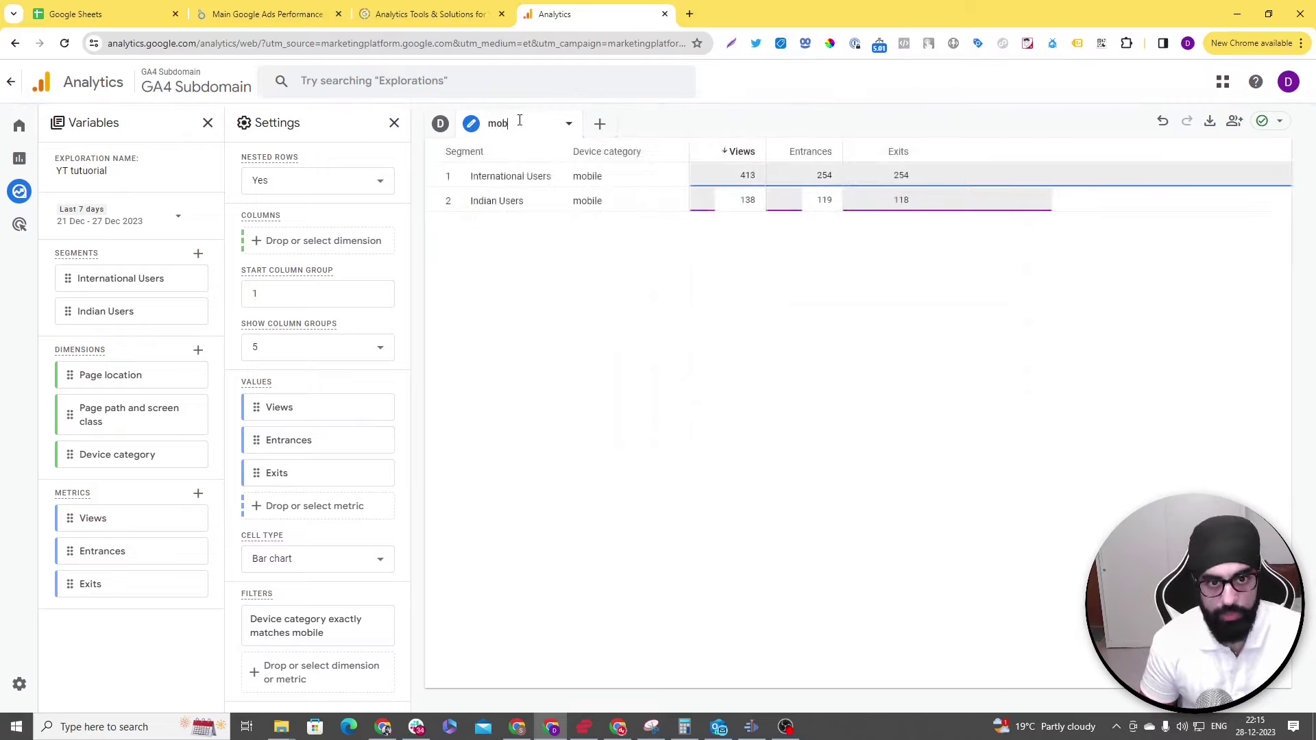
type("ile")
key("Return")
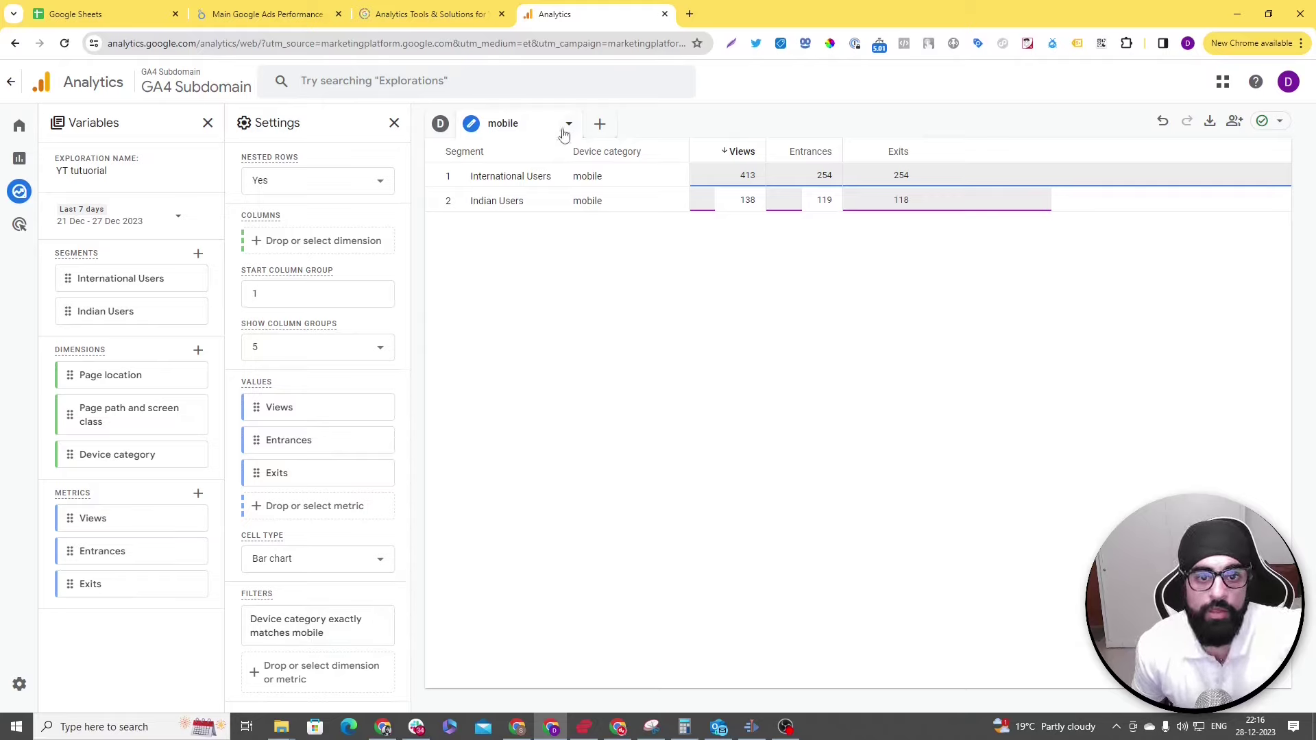
Step: Return to Desktop Report and review the exploration types offered for a further visualisation, without adding one
left_click(441, 124)
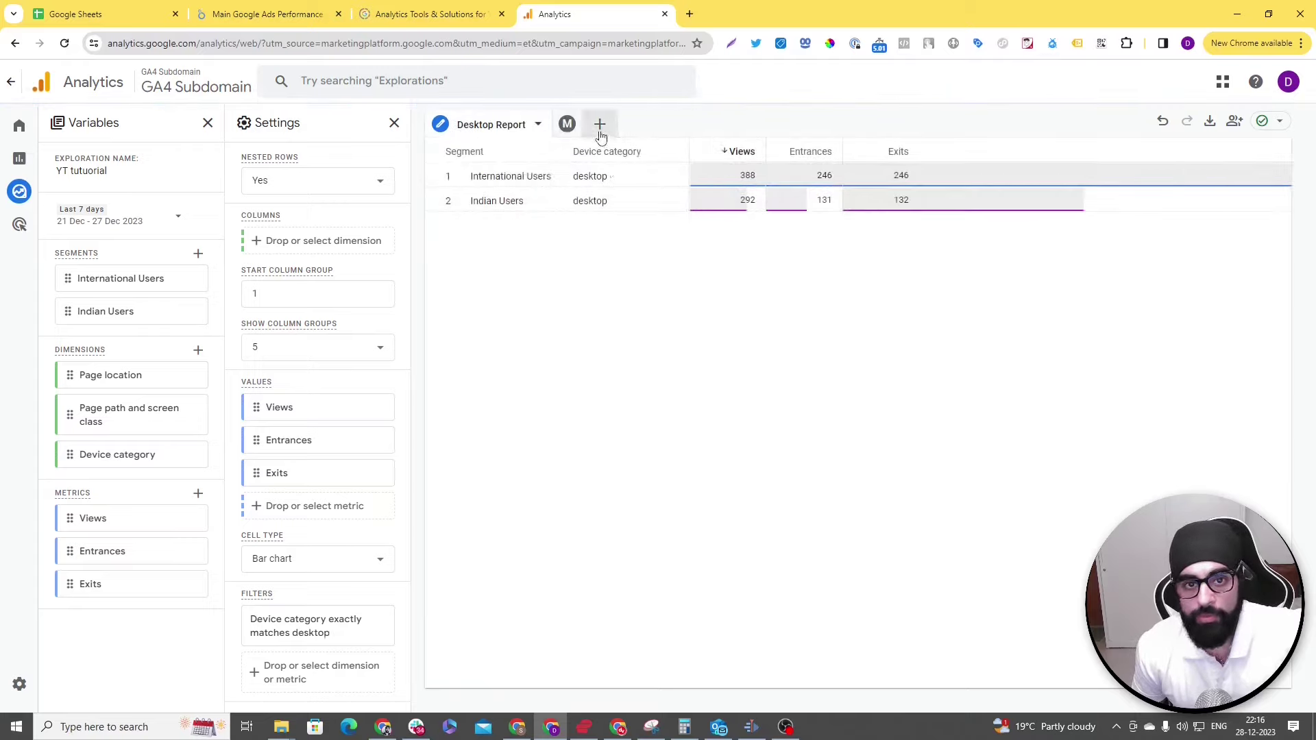
left_click(601, 133)
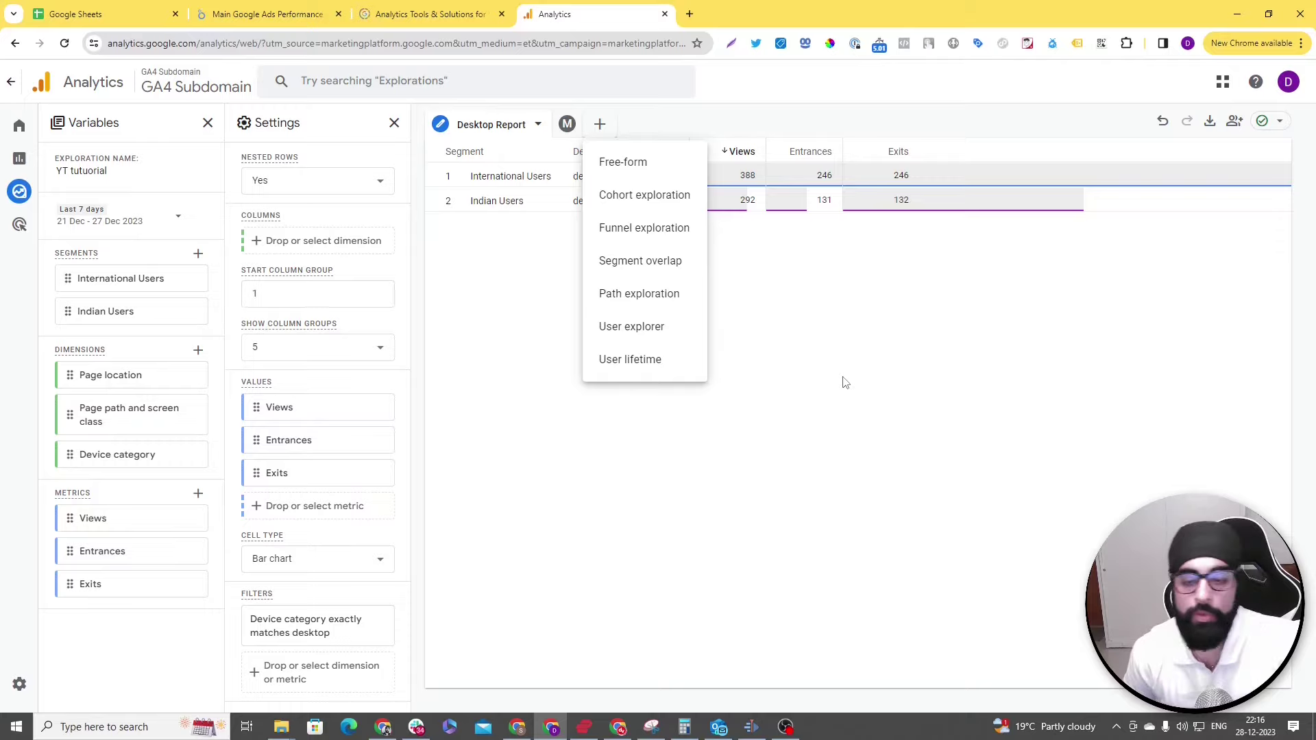
left_click(846, 383)
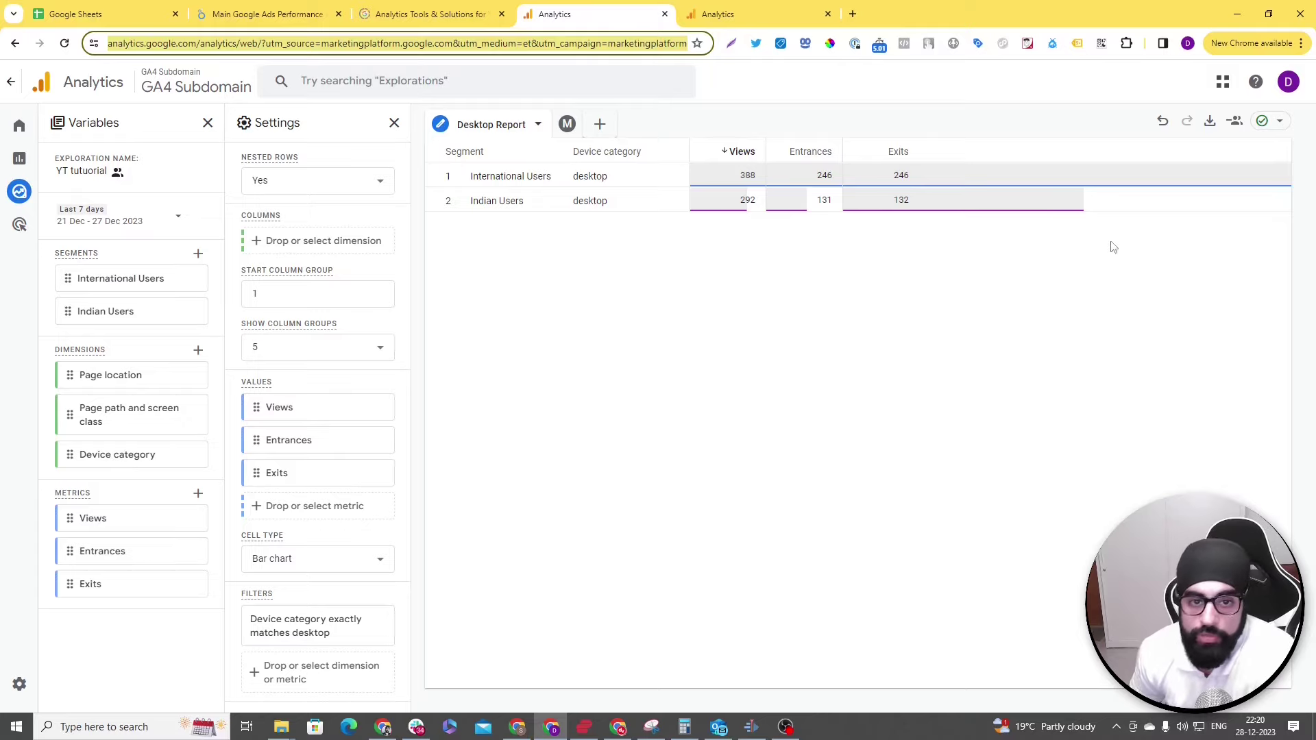
Step: Stop sharing the YT tutuorial exploration with other users
left_click(1236, 123)
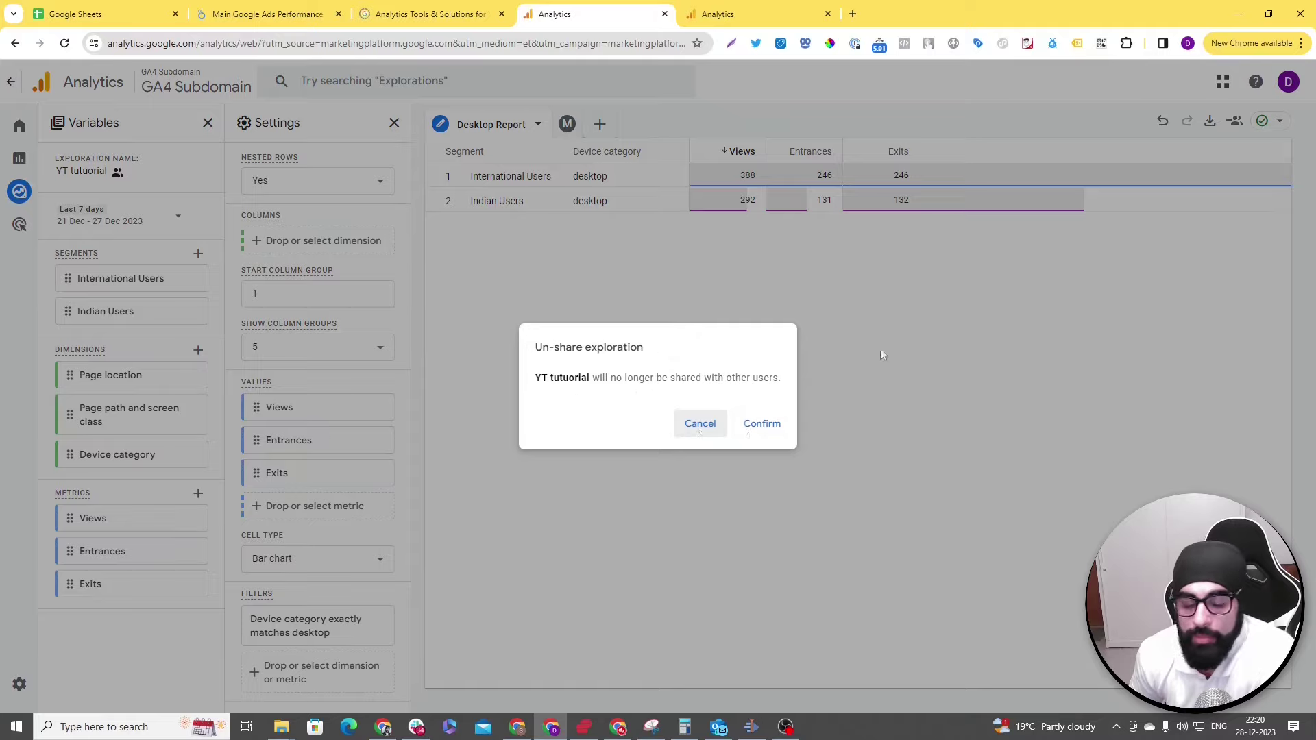
left_click(754, 423)
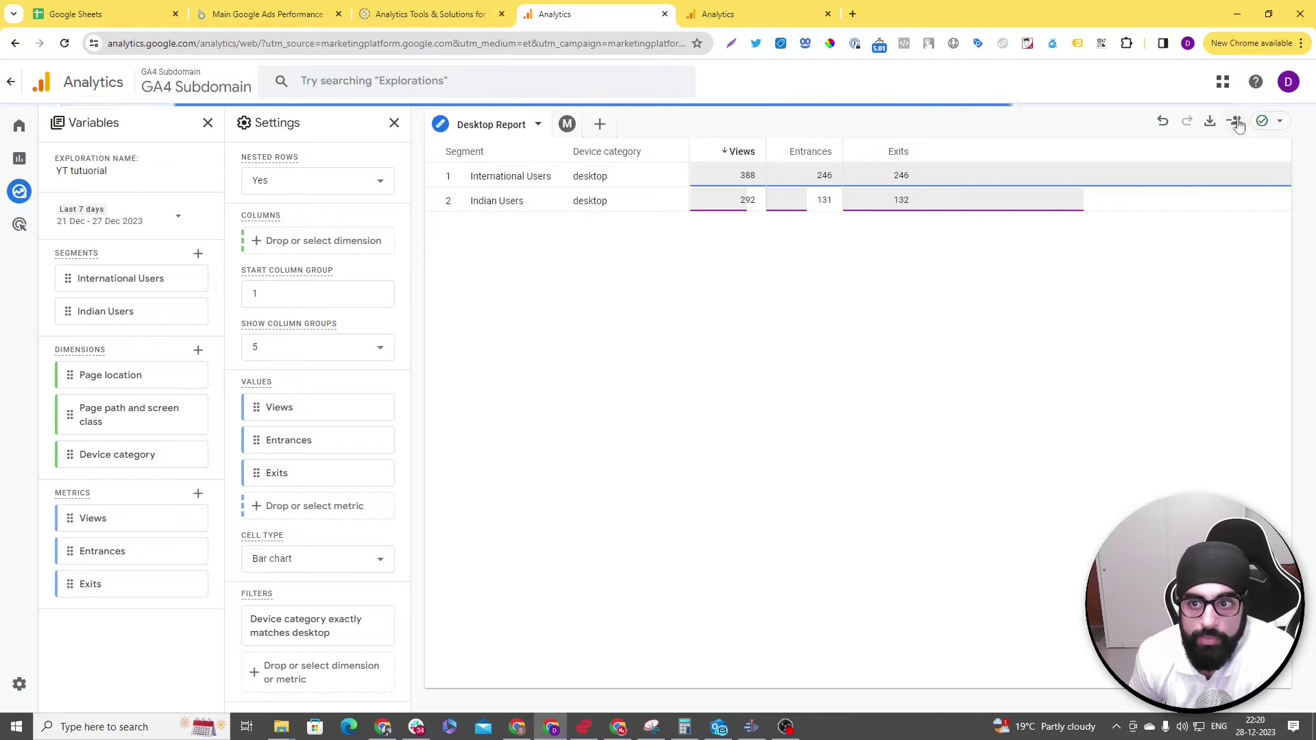
Step: Read the sharing terms and share the exploration with all users of its property in read-only mode
left_click(1235, 122)
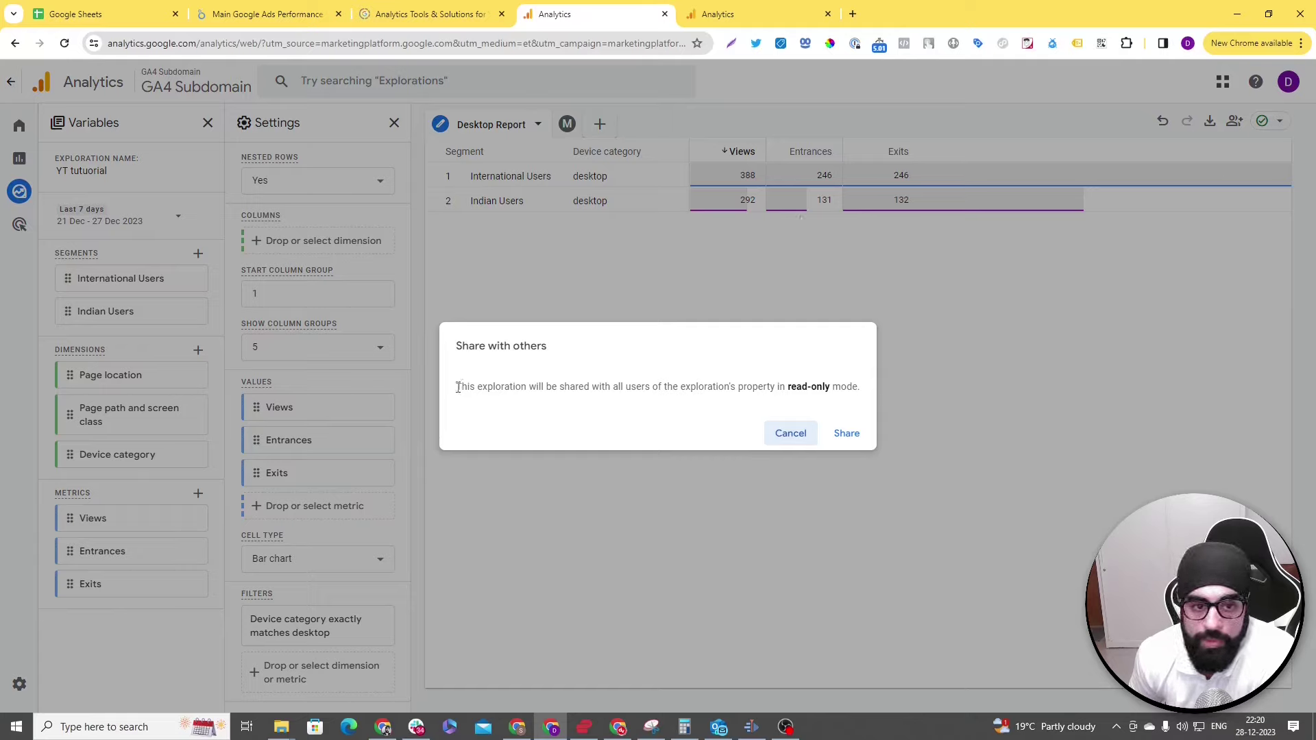
left_click_drag(456, 388, 861, 389)
left_click(816, 393)
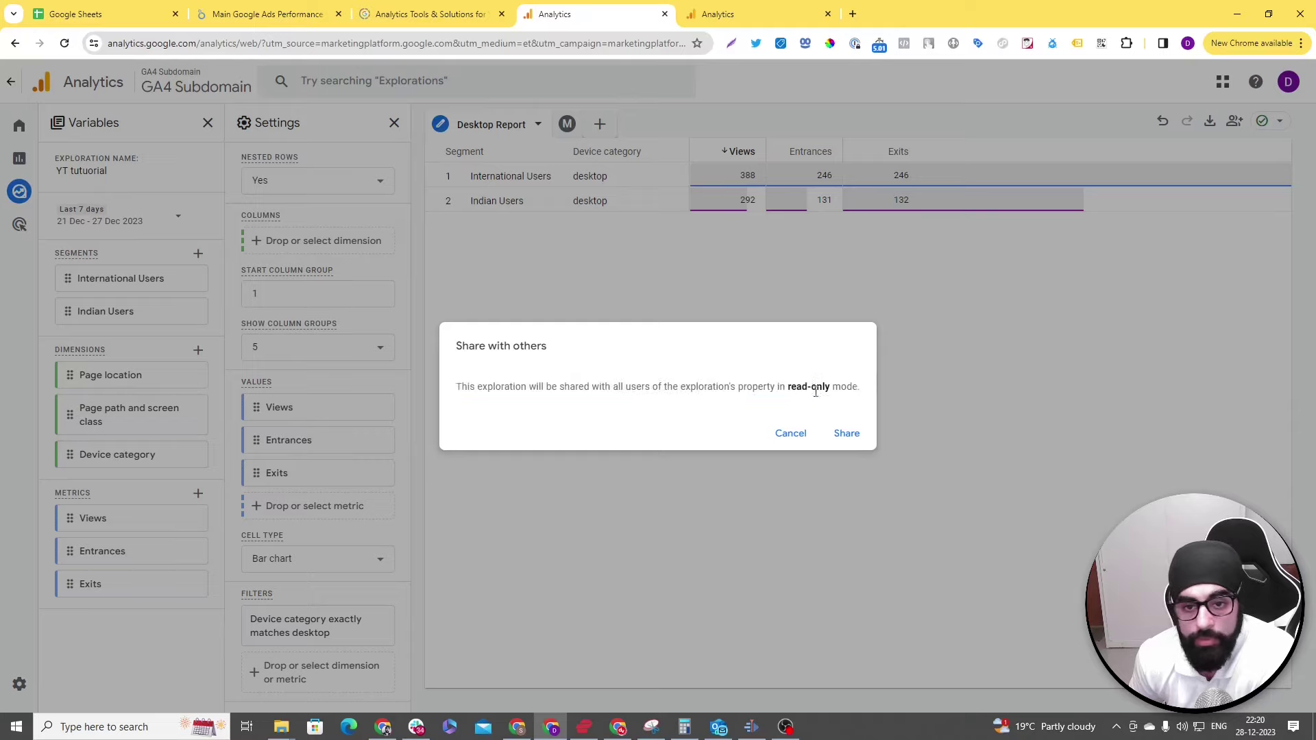
left_click_drag(788, 386, 828, 392)
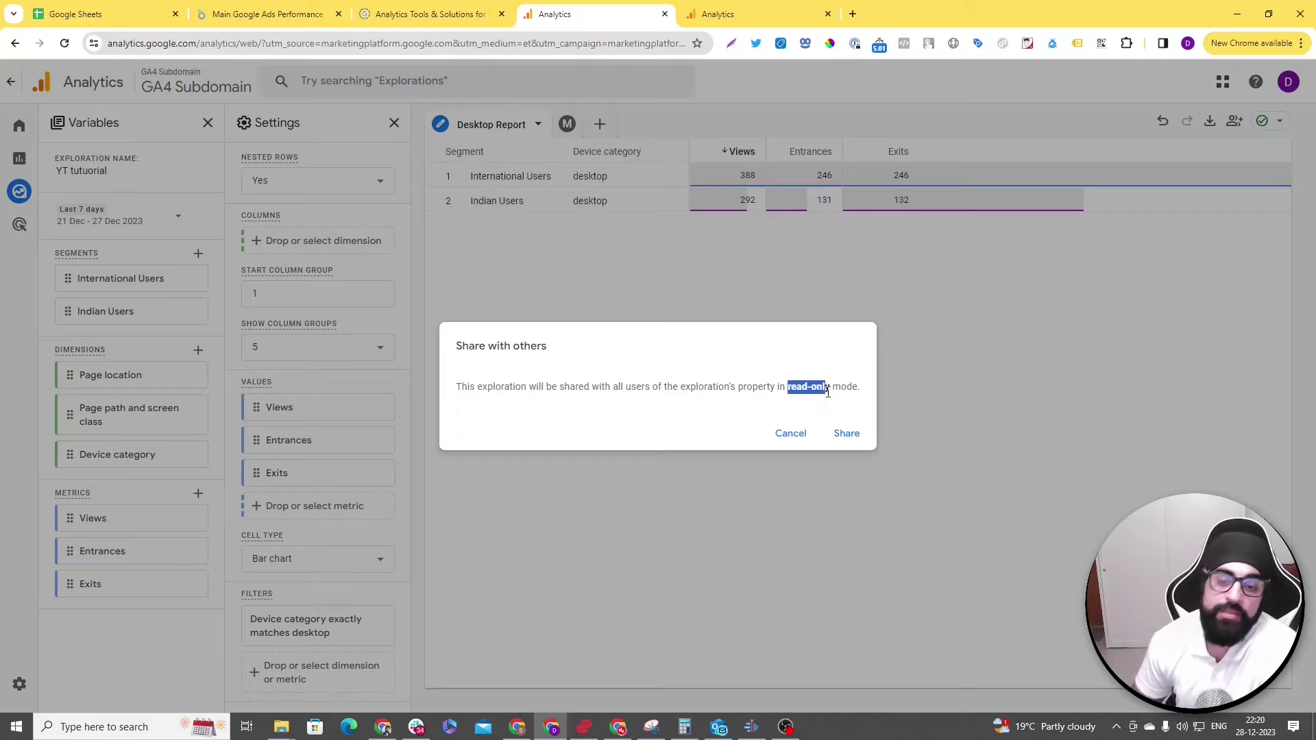
left_click(828, 392)
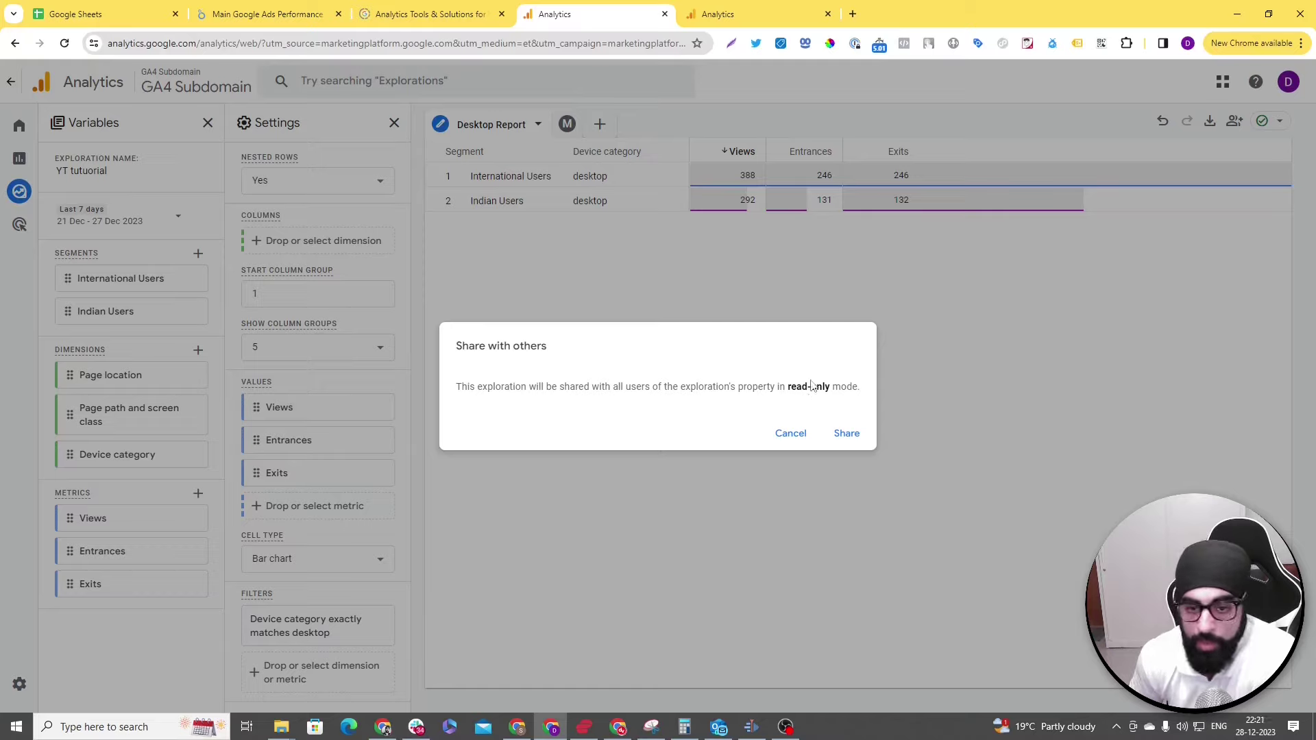
left_click(846, 434)
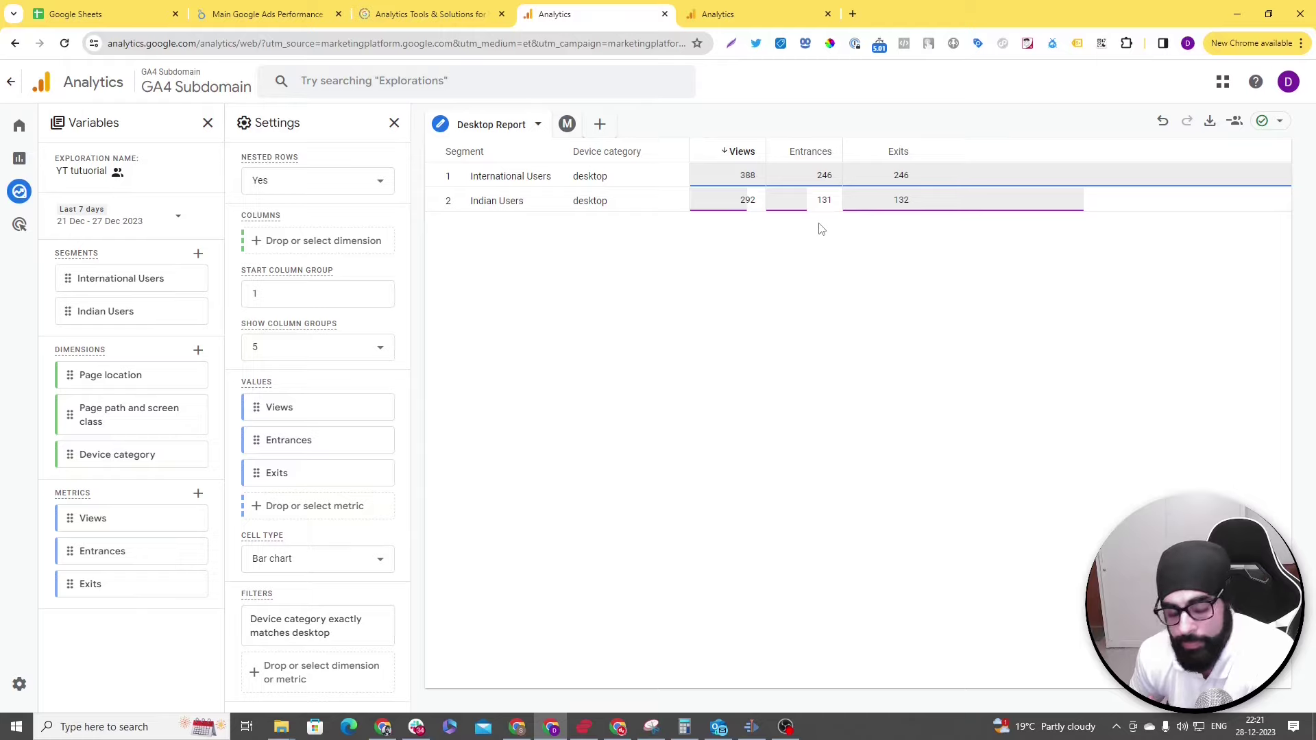
Step: Revoke the exploration's read-only sharing and reopen the sharing prompt to review who would get access
left_click(1235, 121)
left_click(760, 424)
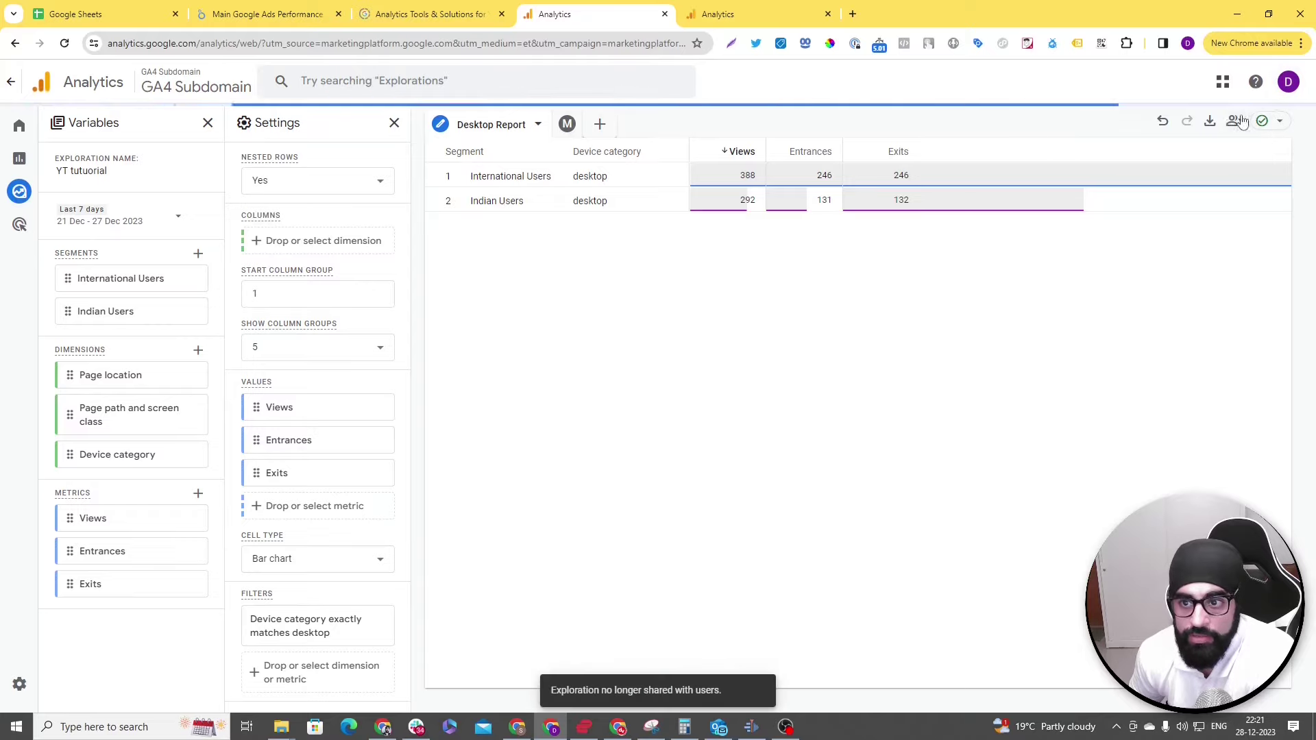
left_click(1234, 123)
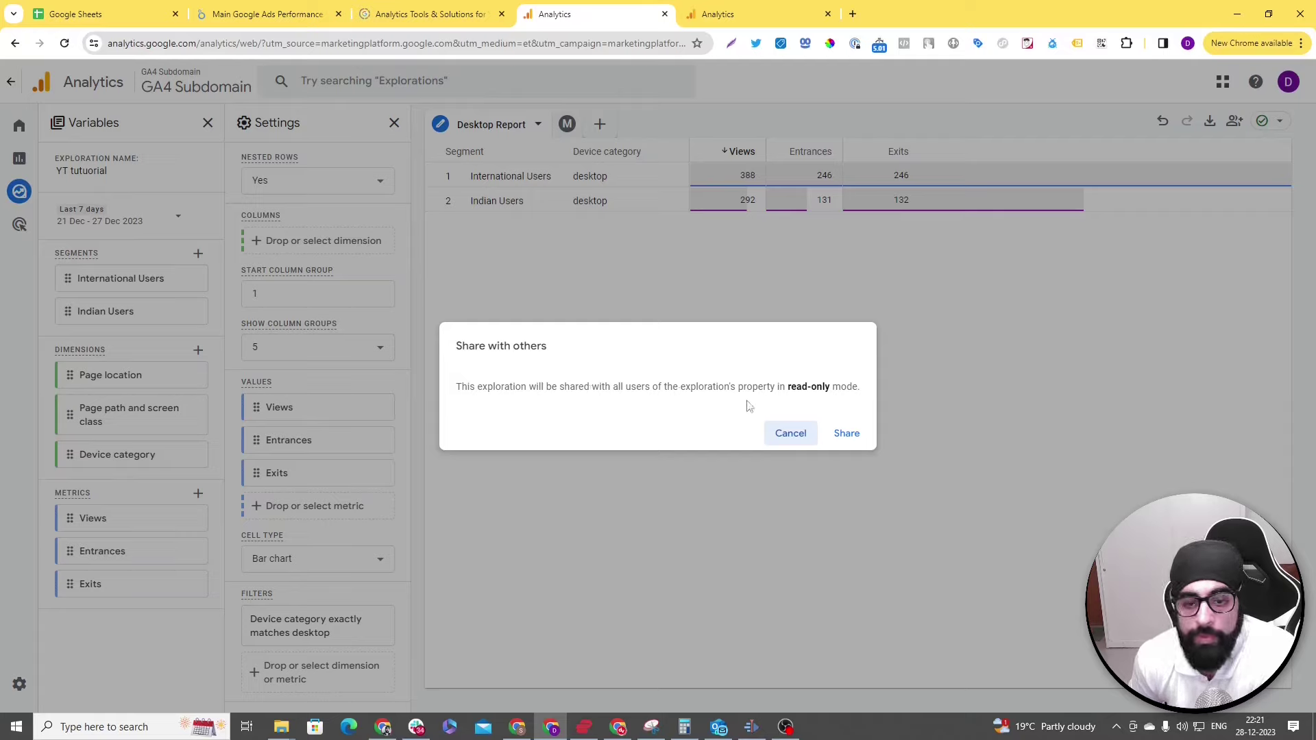
left_click_drag(740, 389, 777, 392)
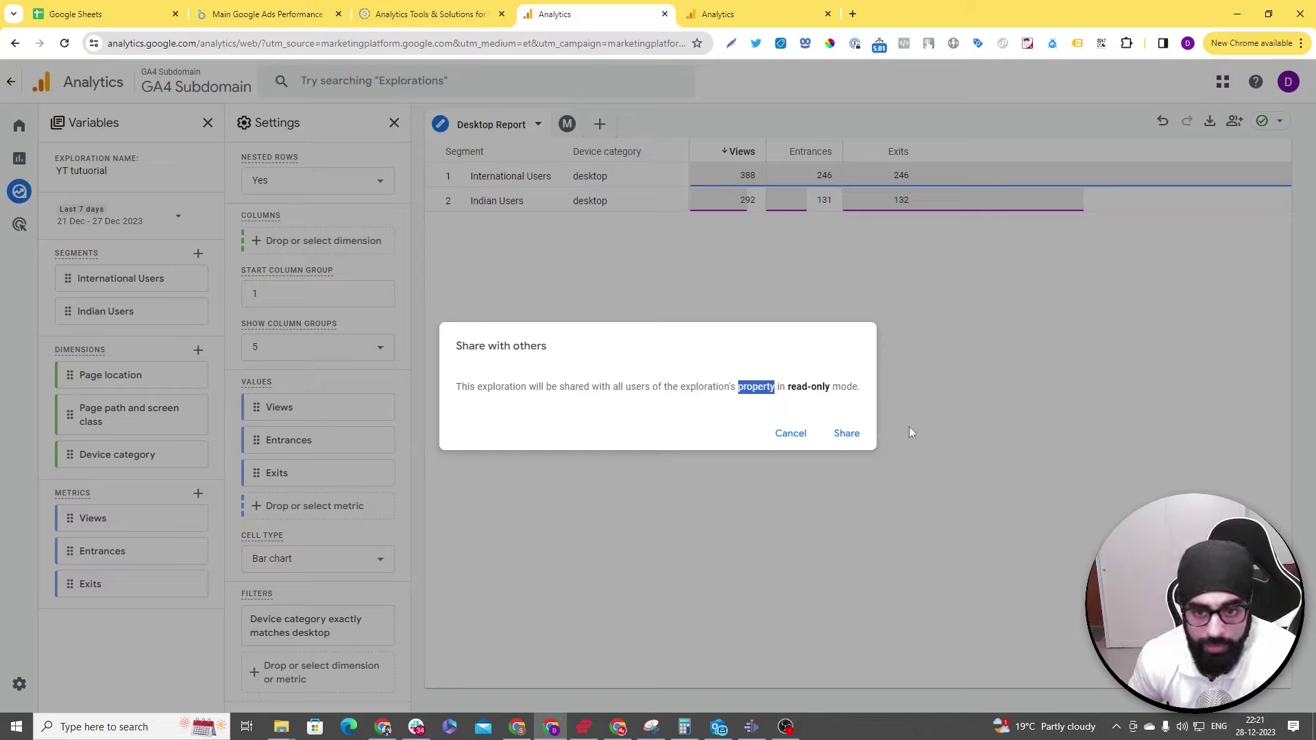
Step: Switch to the Explorations overview and examine the type and owner of the listed private and shared explorations
left_click(747, 16)
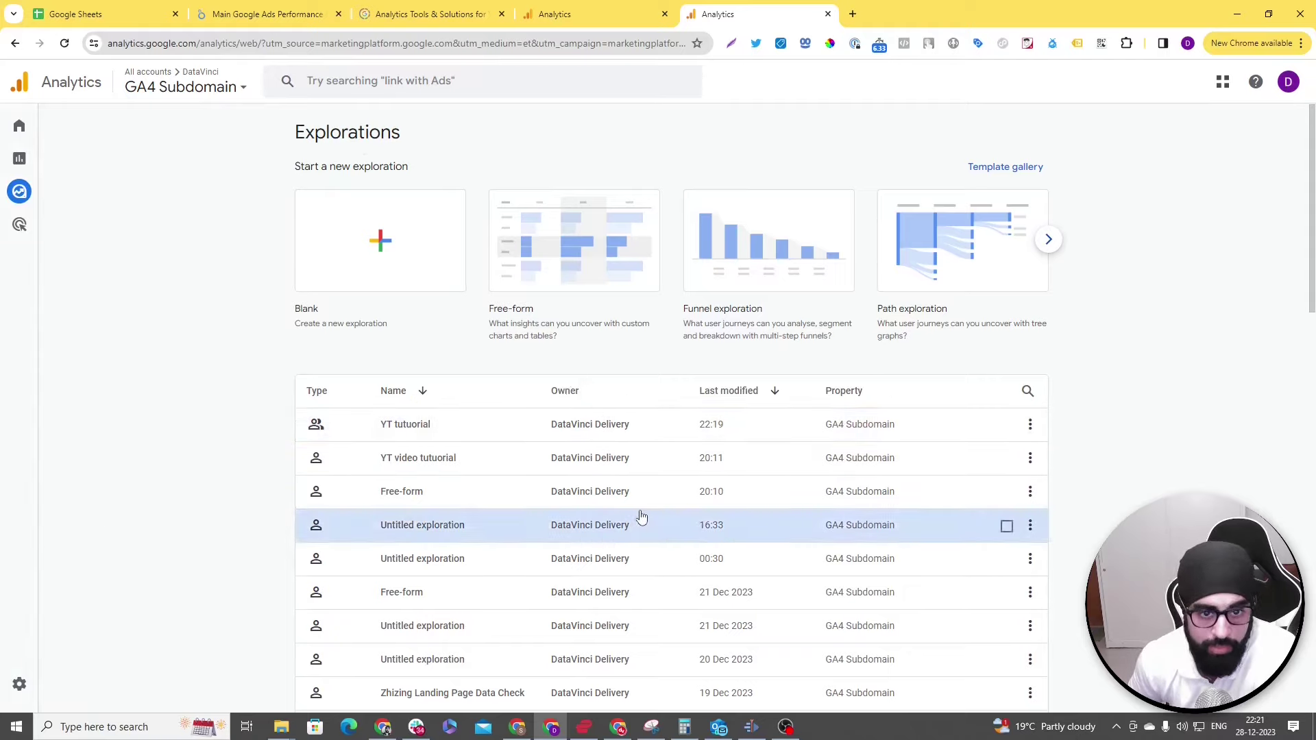
scroll(612, 479, "down", 6)
scroll(612, 503, "down", 10)
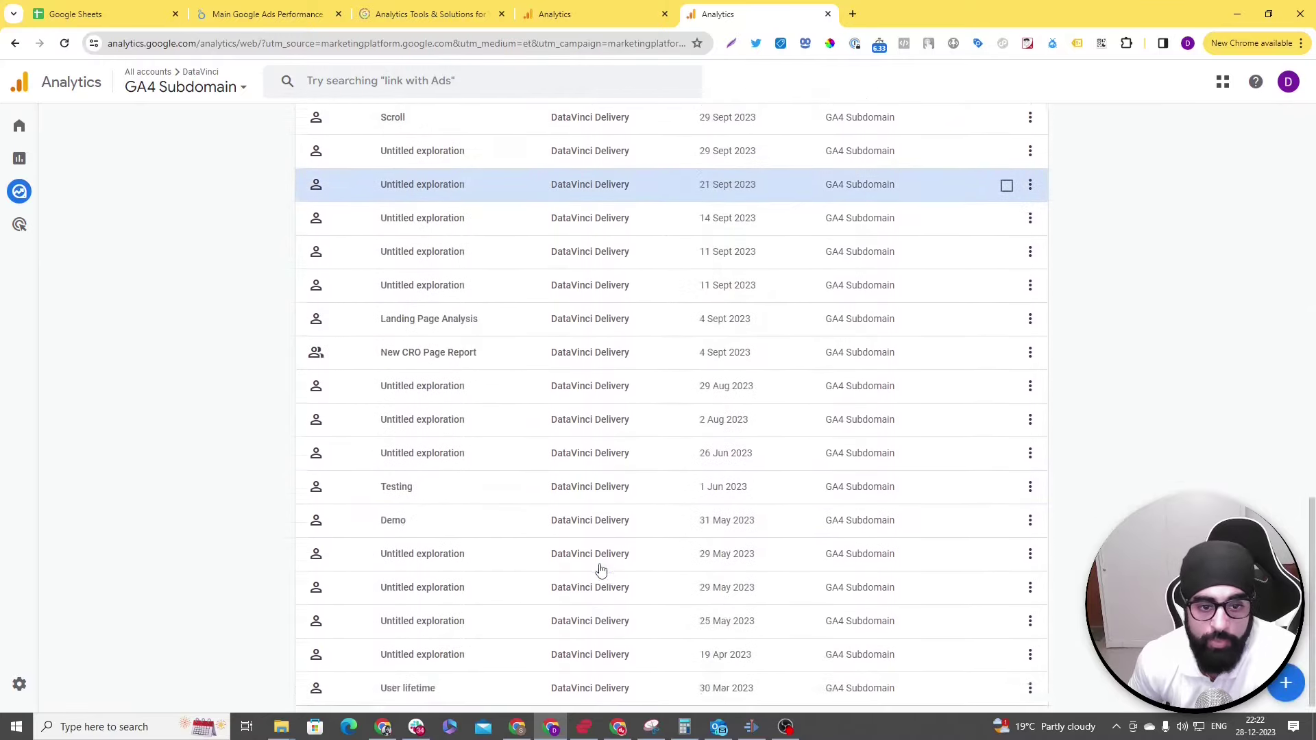
scroll(587, 618, "up", 17)
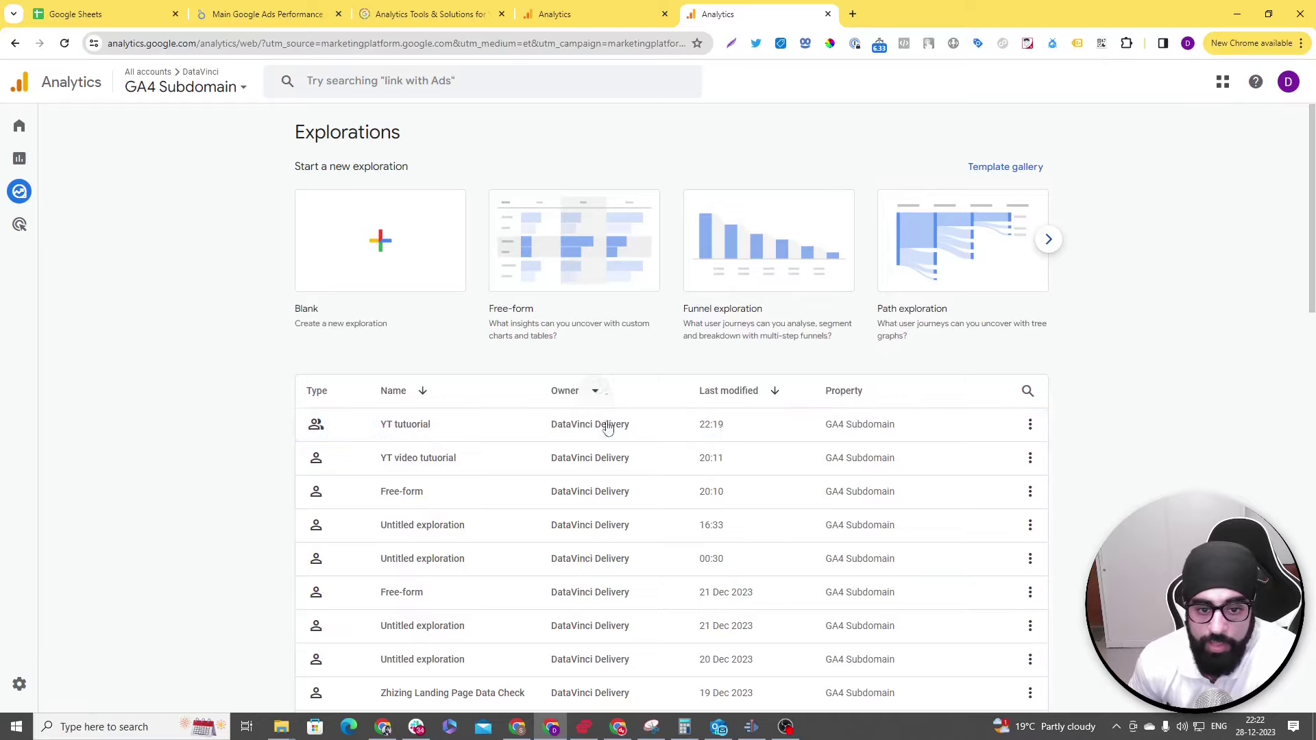
scroll(604, 548, "down", 12)
scroll(623, 569, "down", 2)
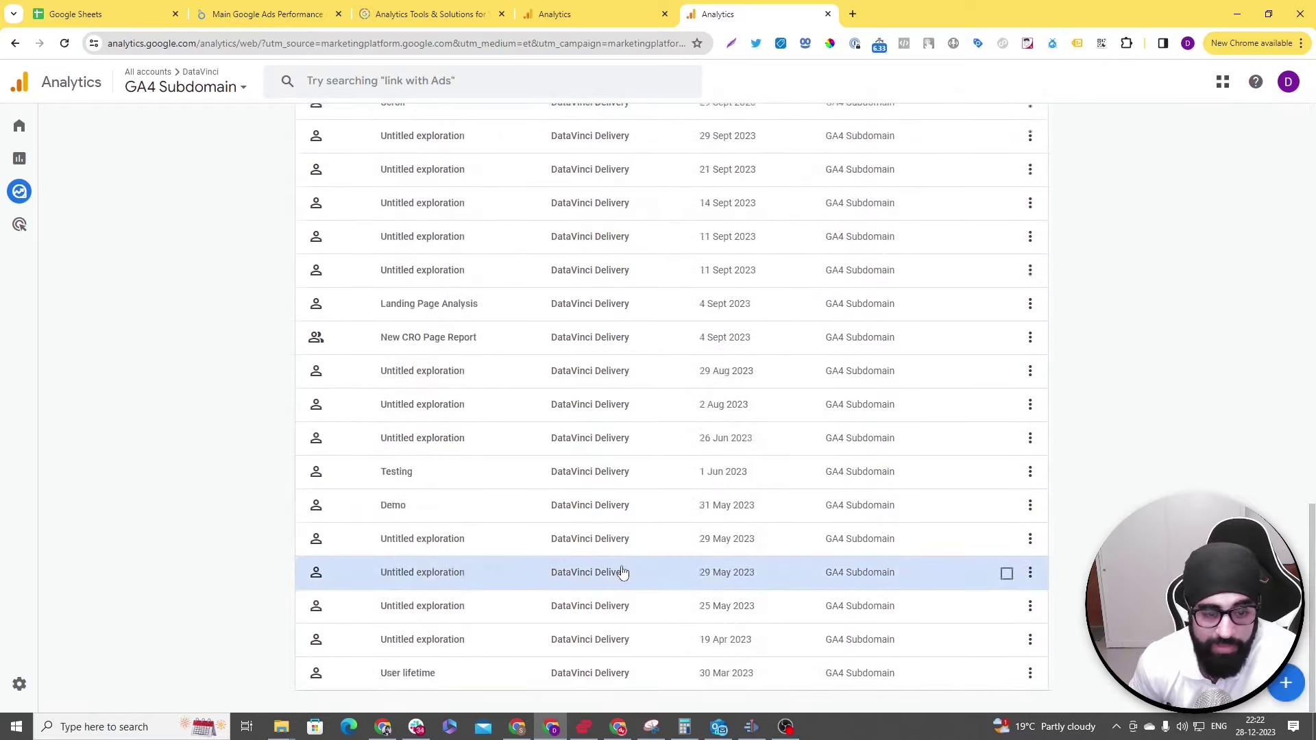
Step: Return to the start of the explorations list and open the available actions for the YT tutuorial exploration
scroll(622, 569, "up", 13)
scroll(622, 568, "up", 4)
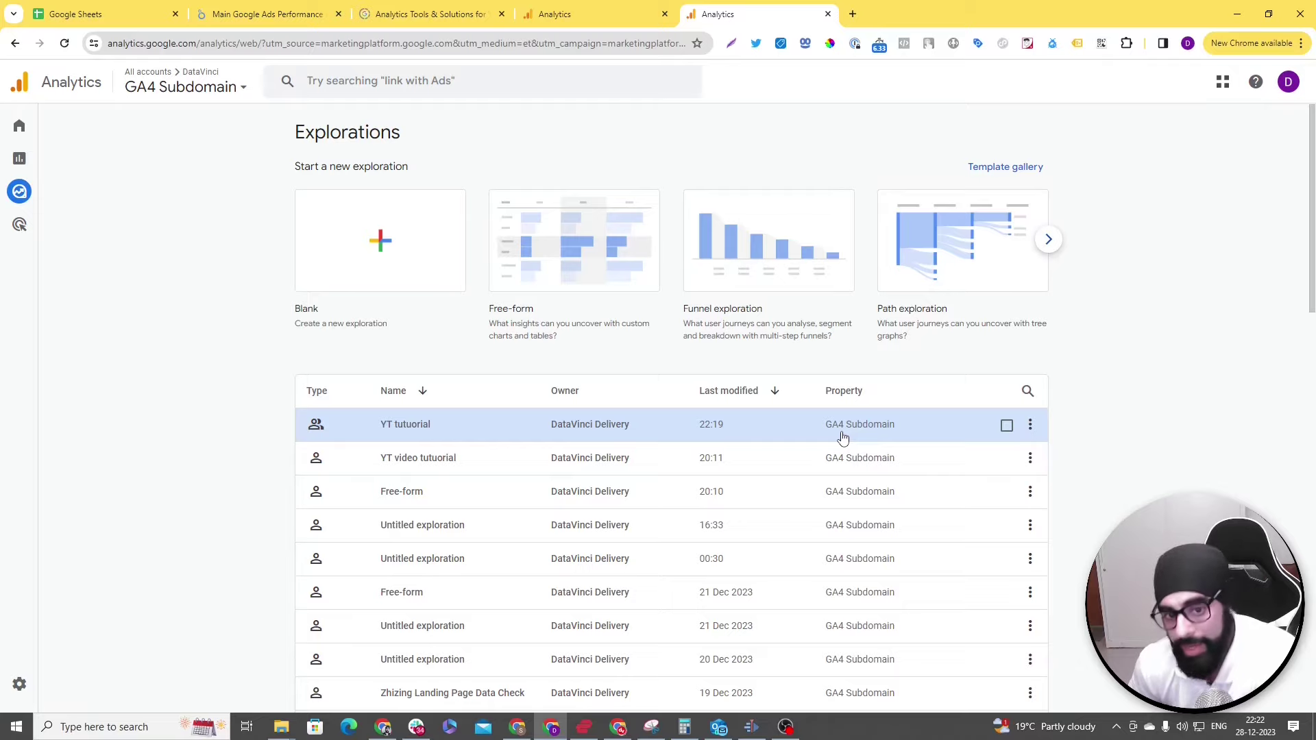
left_click(1030, 426)
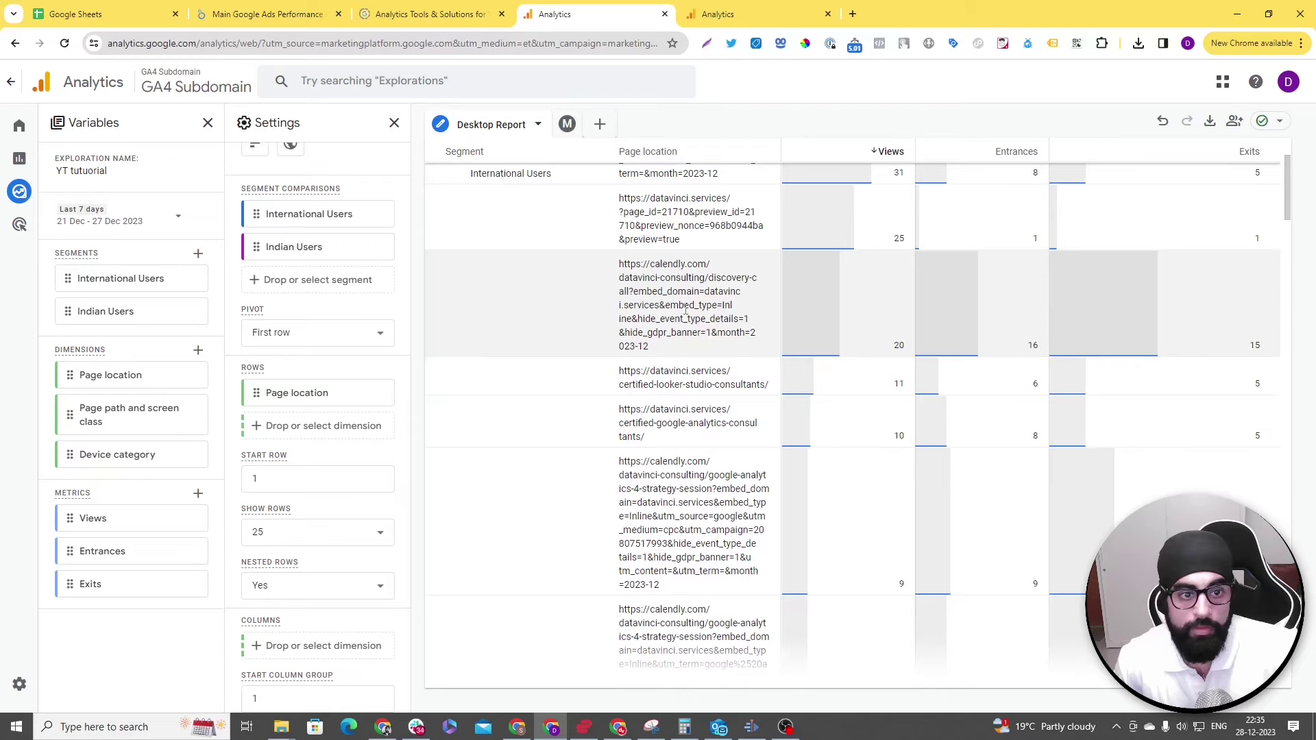
Step: Review the export formats available for the Desktop Report in the YT tutuorial exploration without exporting anything
scroll(1273, 269, "up", 3)
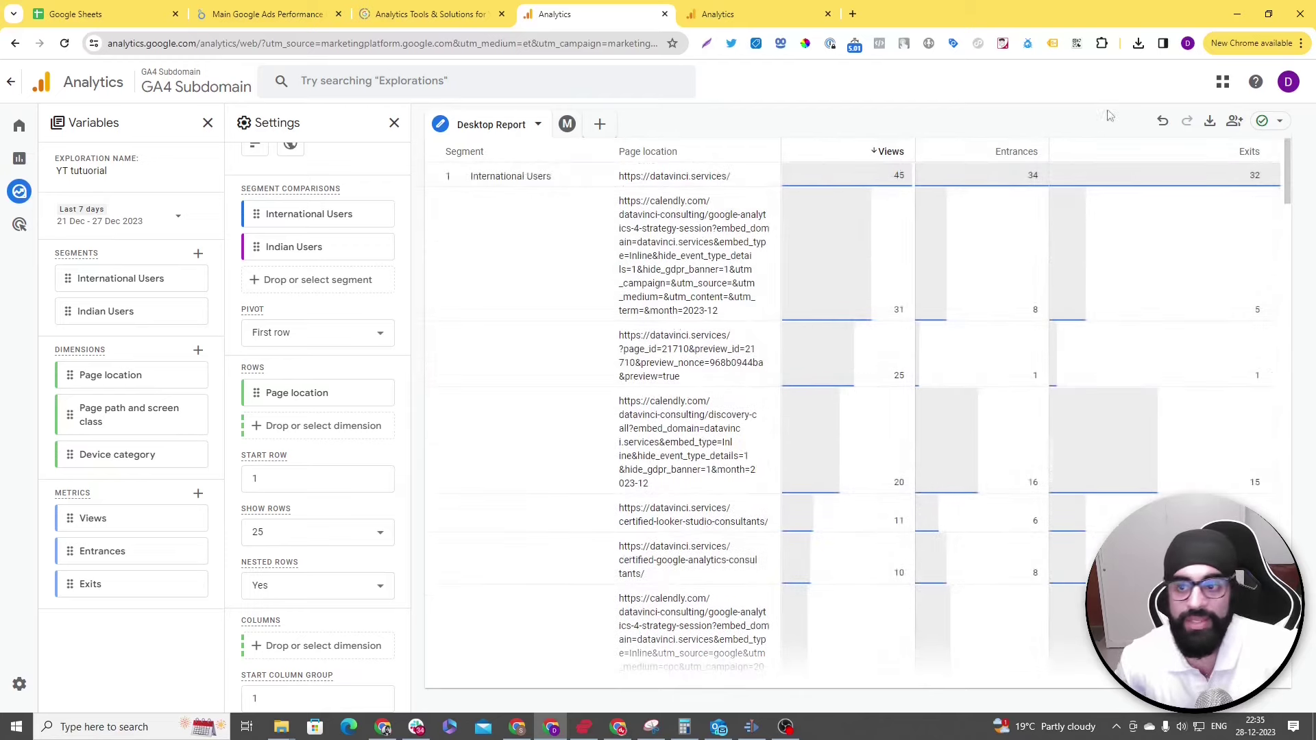
left_click(1210, 121)
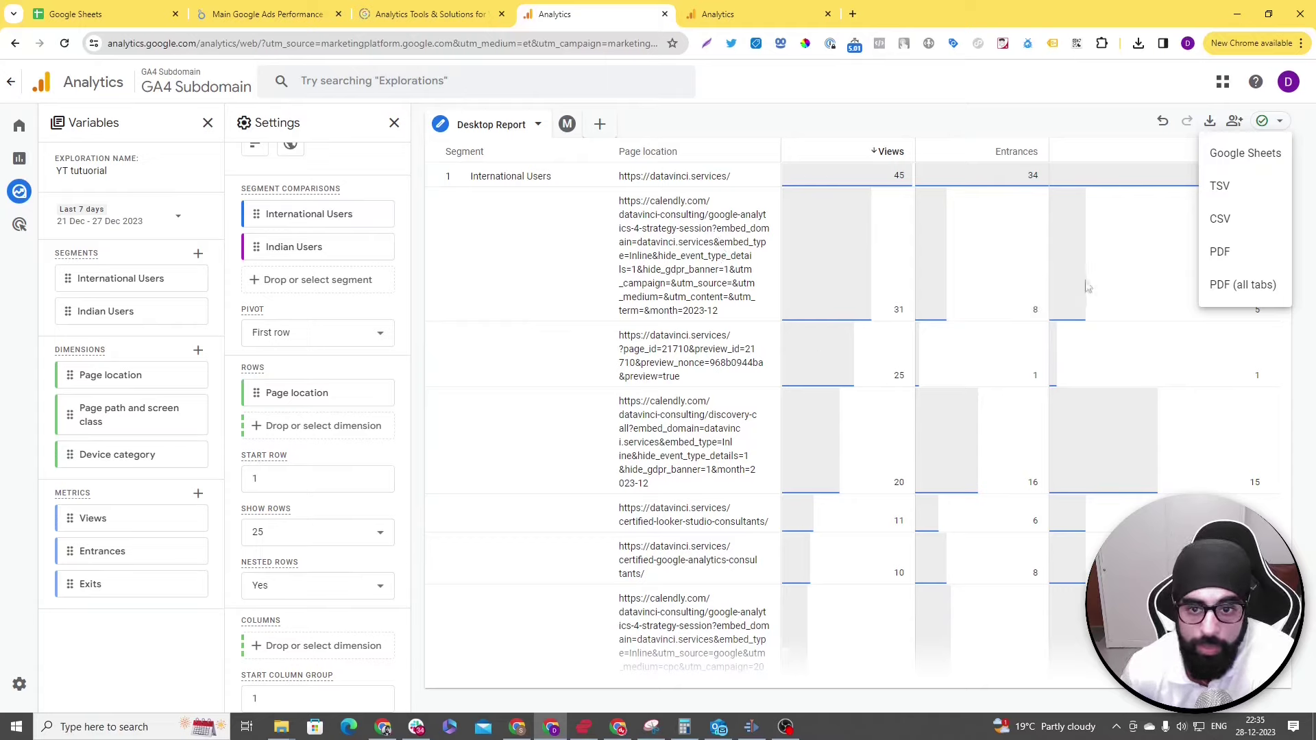
left_click(1210, 121)
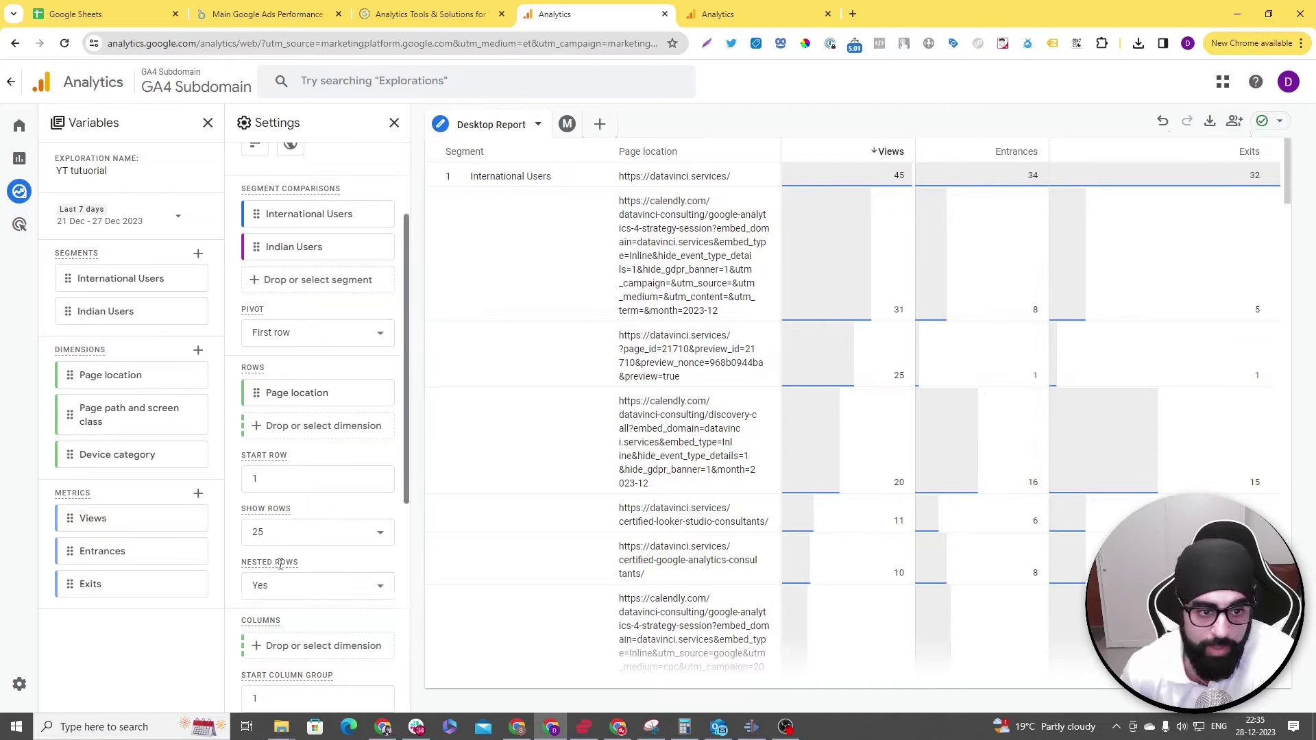
Step: Set the Desktop Report to show 500 rows and look through its page location table
scroll(336, 463, "down", 1)
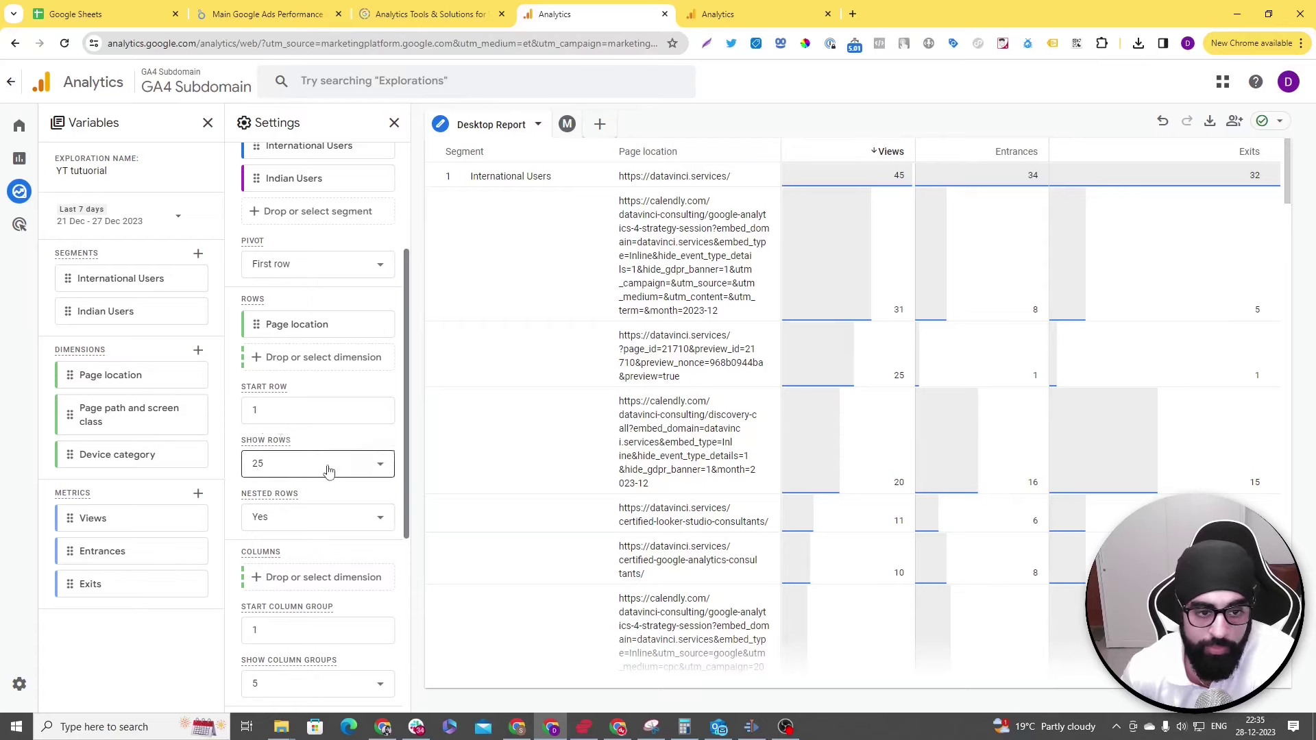
scroll(821, 422, "down", 10)
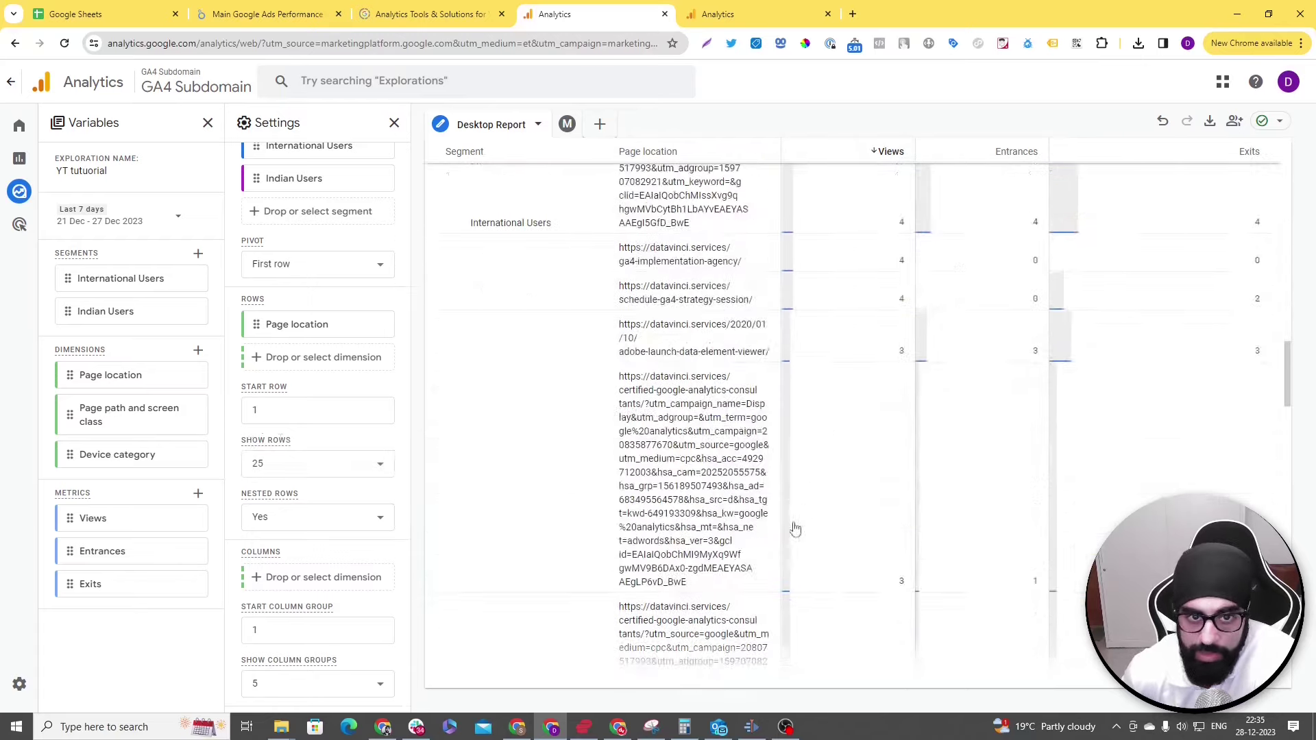
scroll(796, 528, "down", 10)
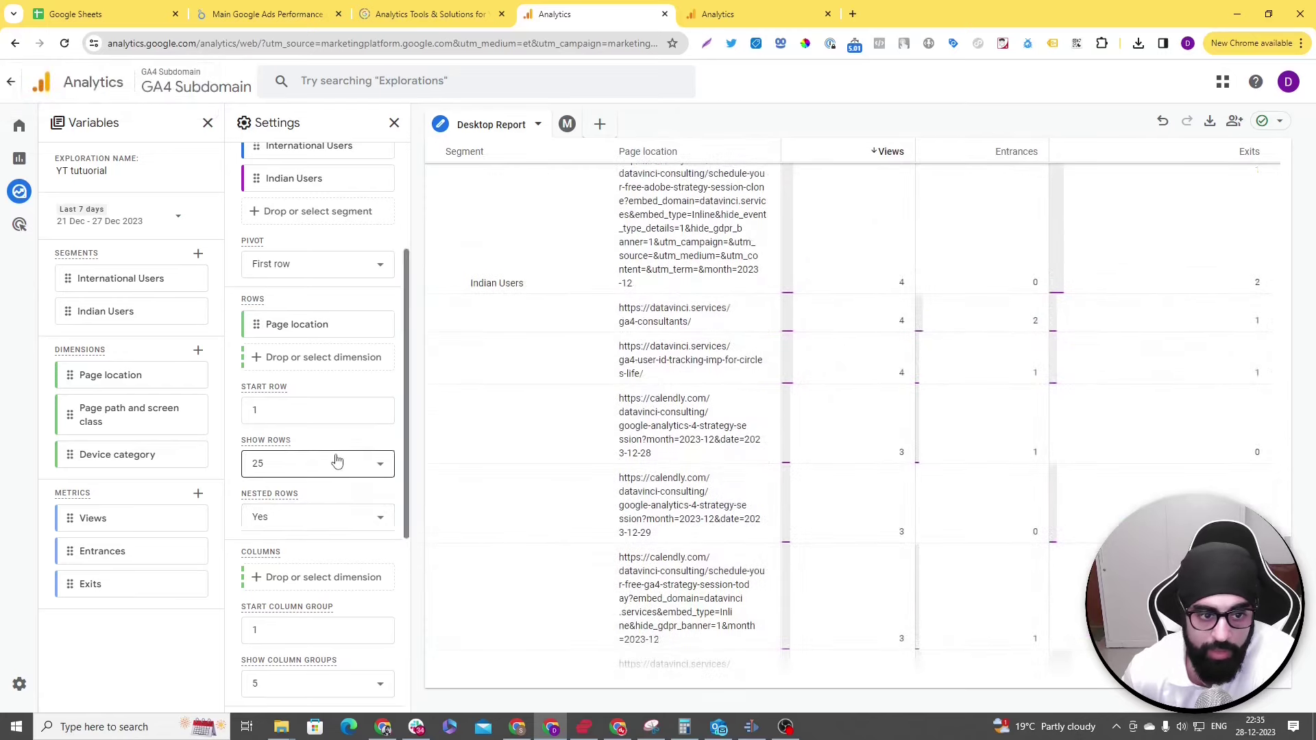
left_click(337, 463)
scroll(338, 615, "down", 1)
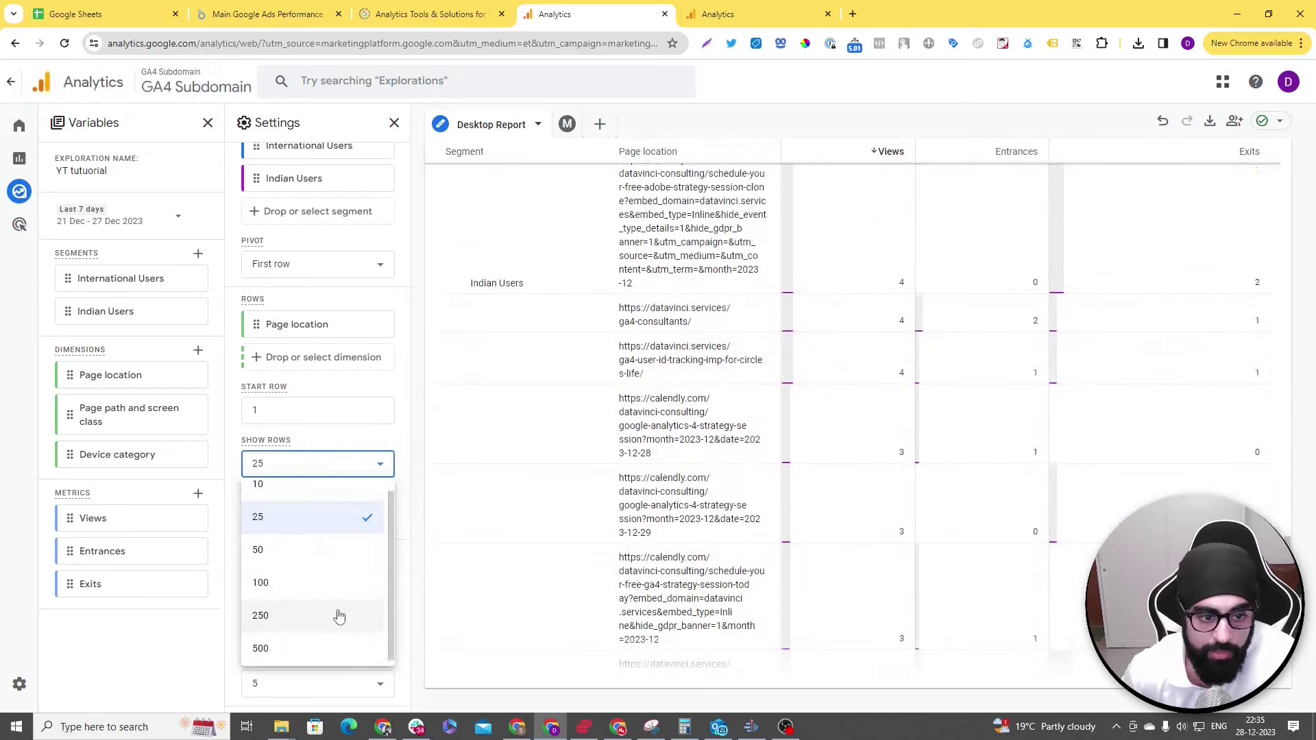
left_click(325, 645)
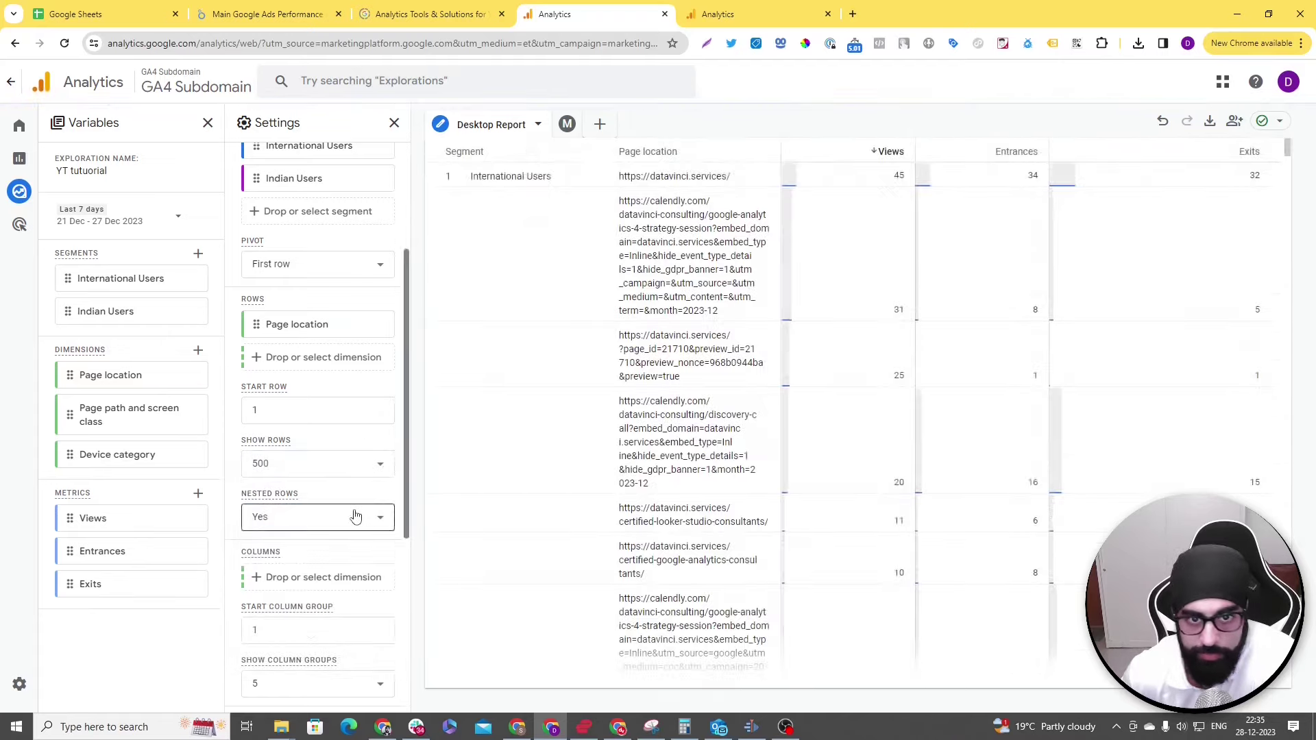
scroll(853, 449, "down", 10)
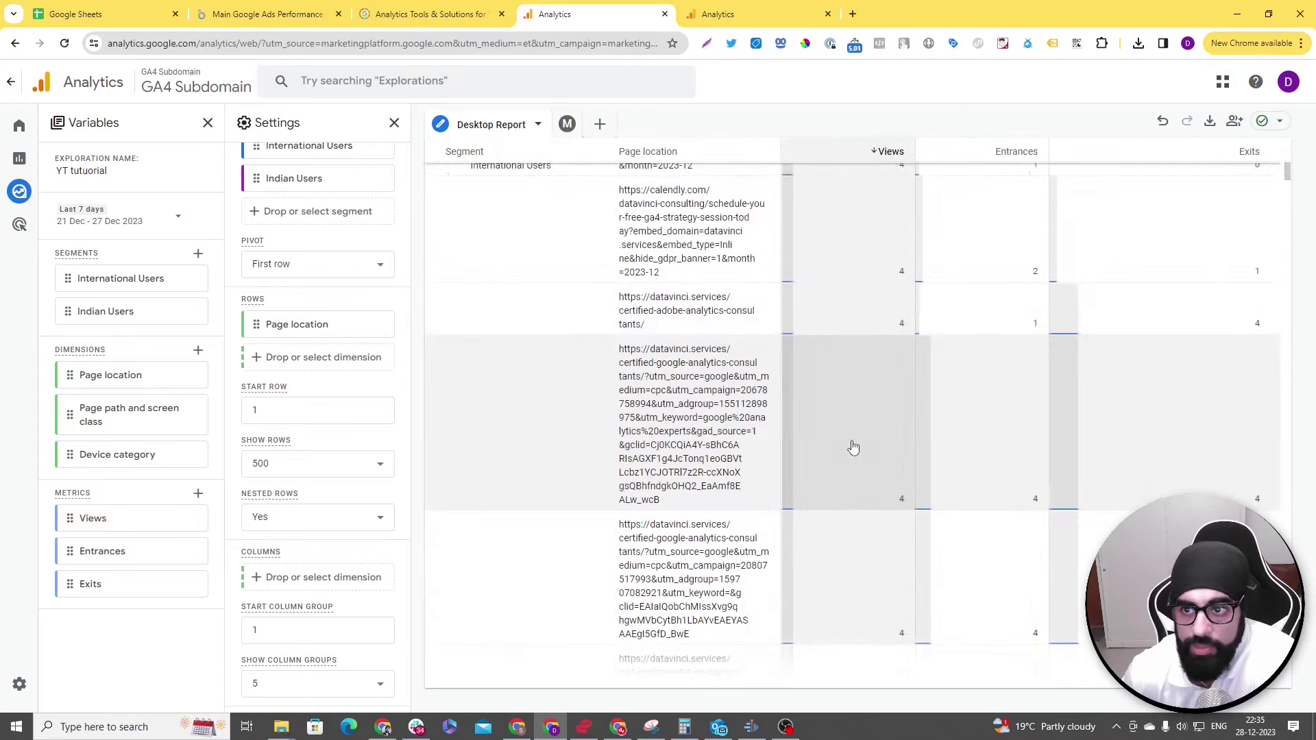
scroll(854, 447, "down", 10)
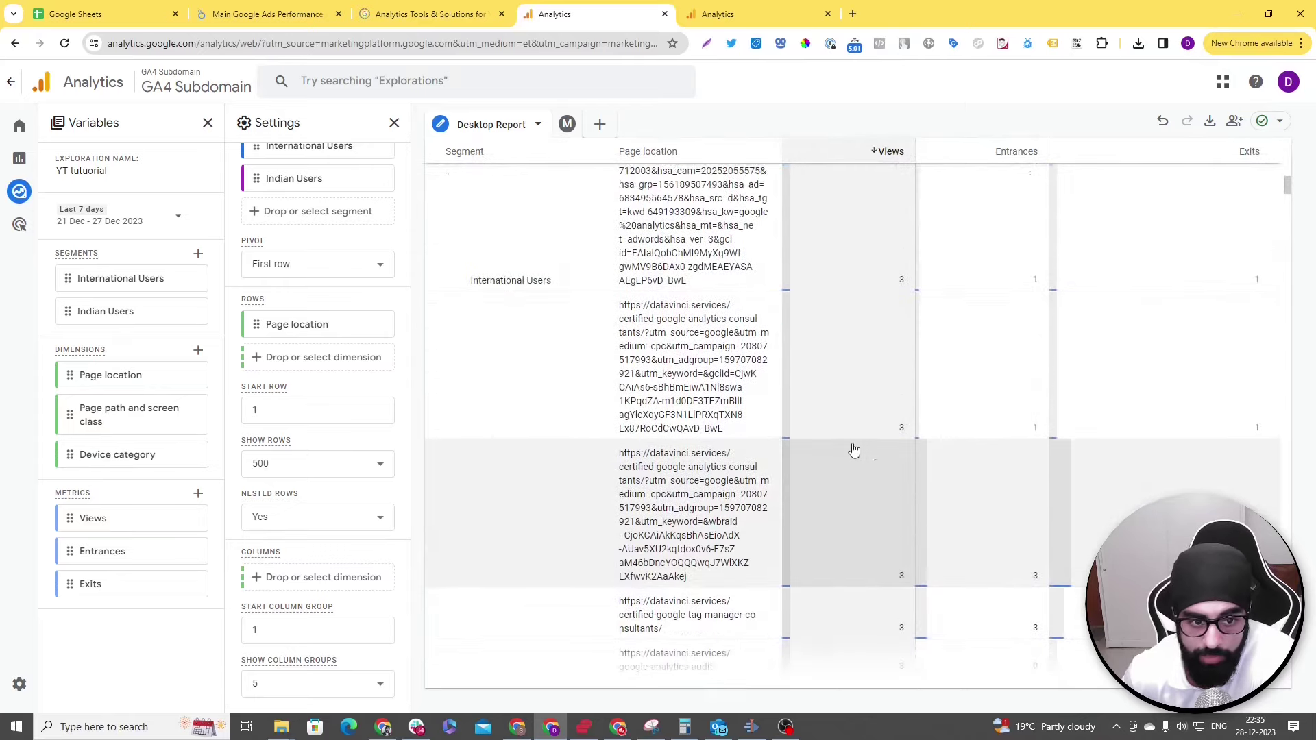
scroll(853, 450, "up", 15)
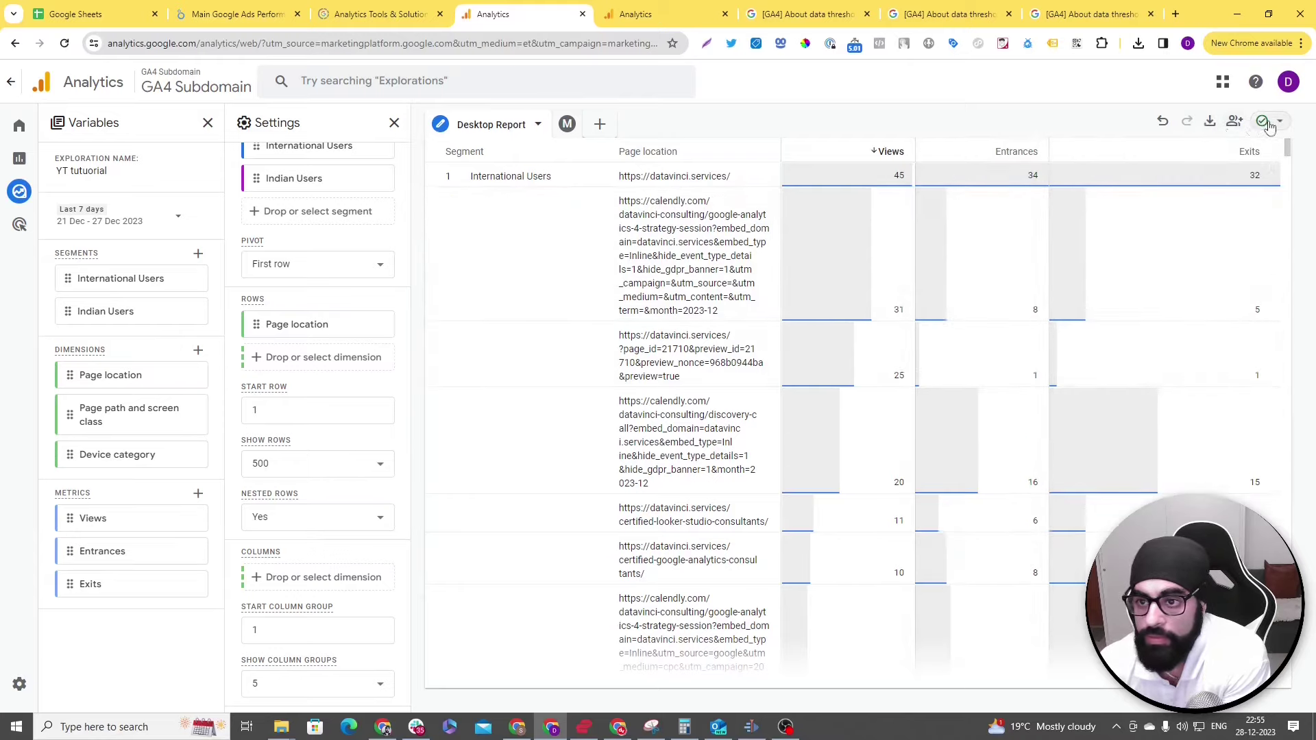
Step: Compare the data quality status of the YT tutuorial report with that of the untitled exploration in GA4 - All Website Data
mouse_move(1268, 130)
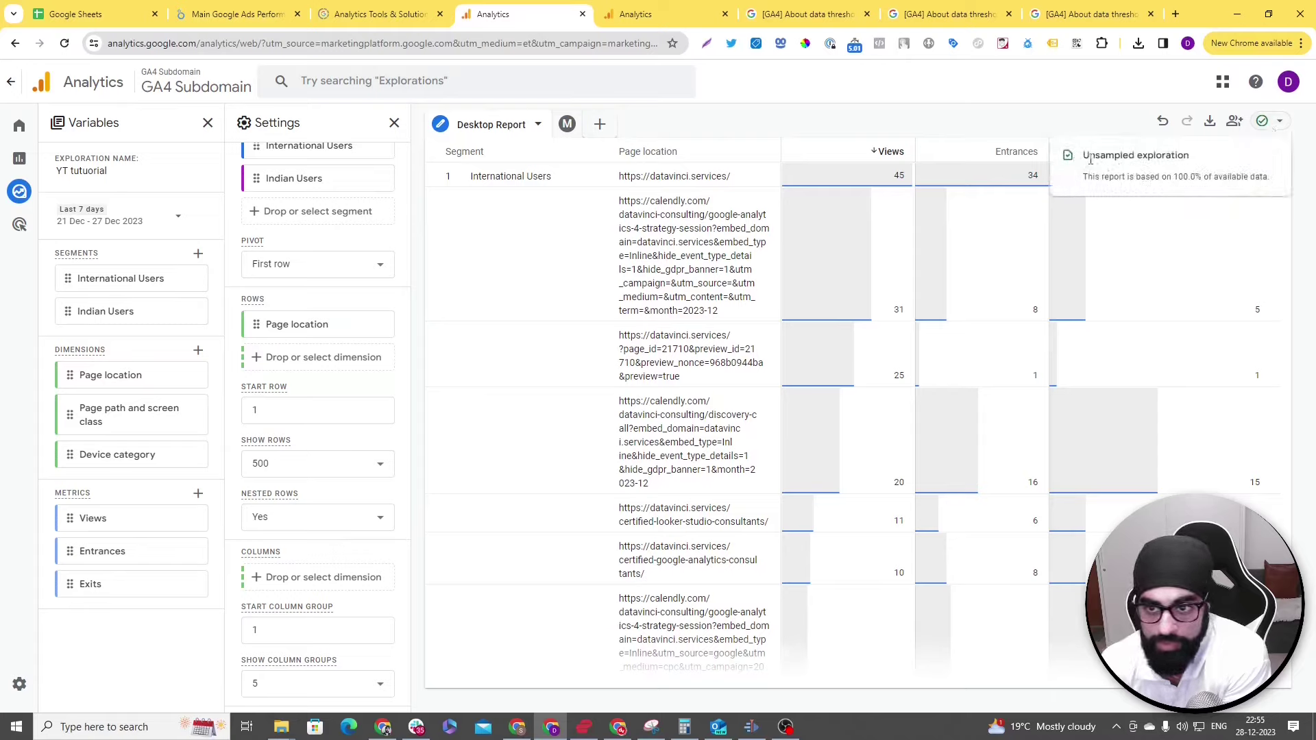
left_click(677, 8)
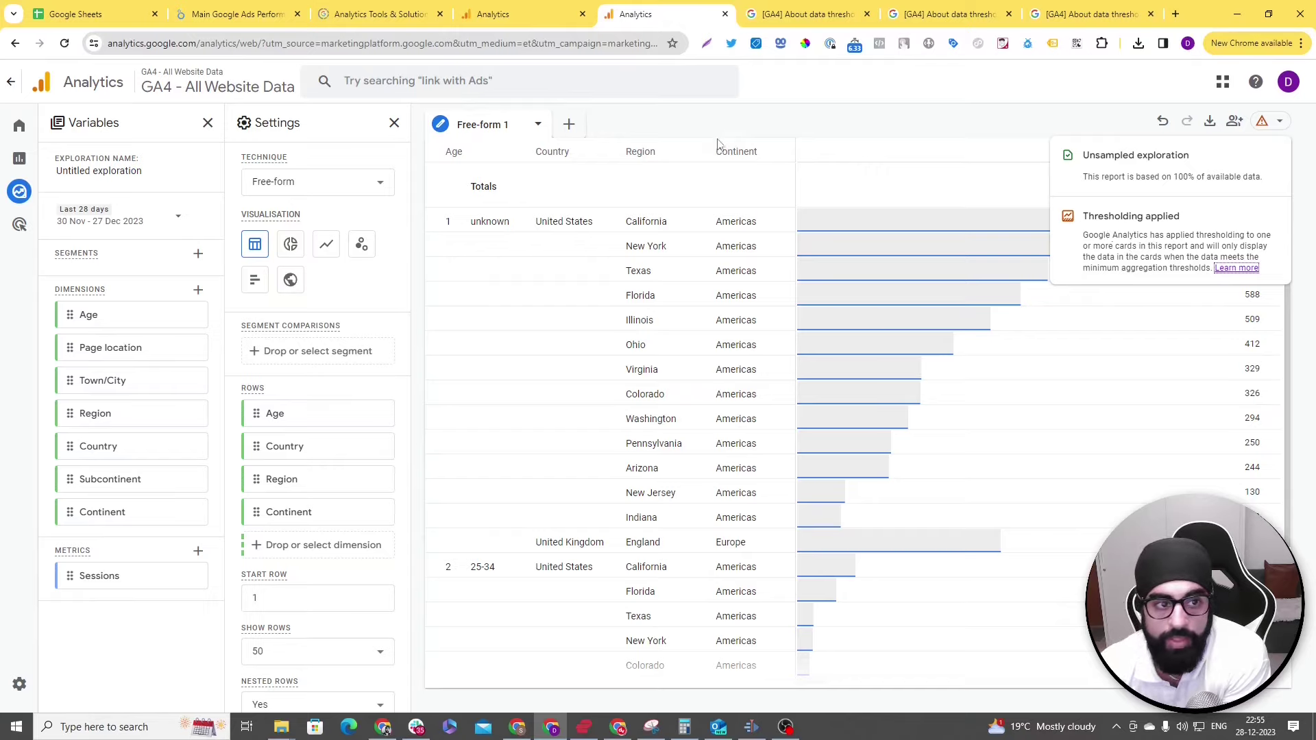
left_click(545, 14)
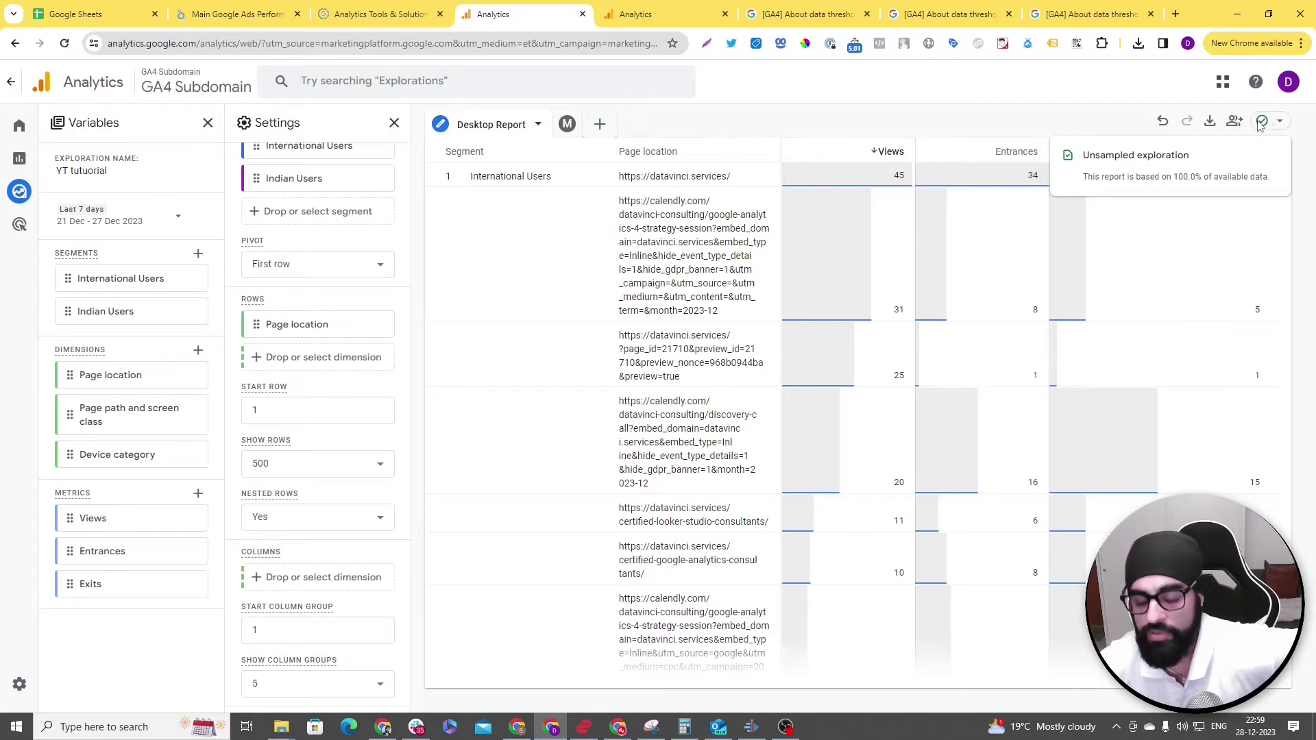
left_click(678, 10)
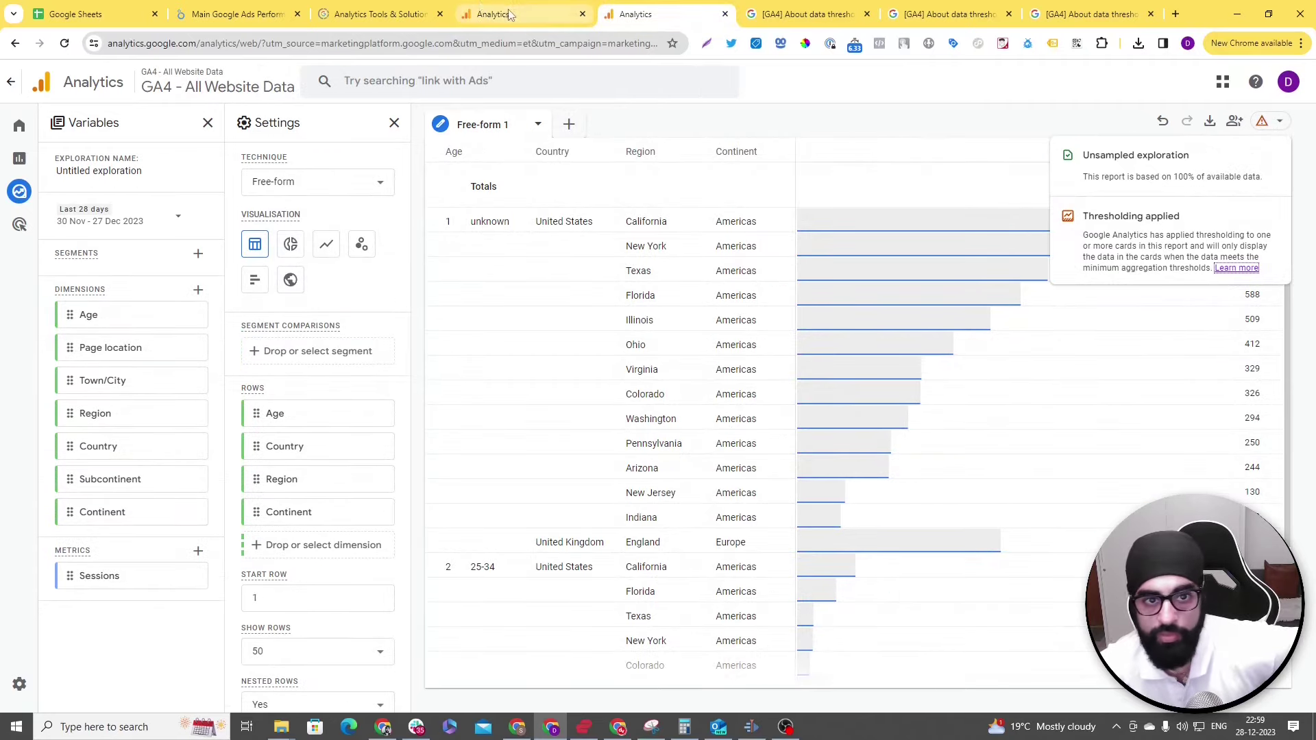
left_click(553, 9)
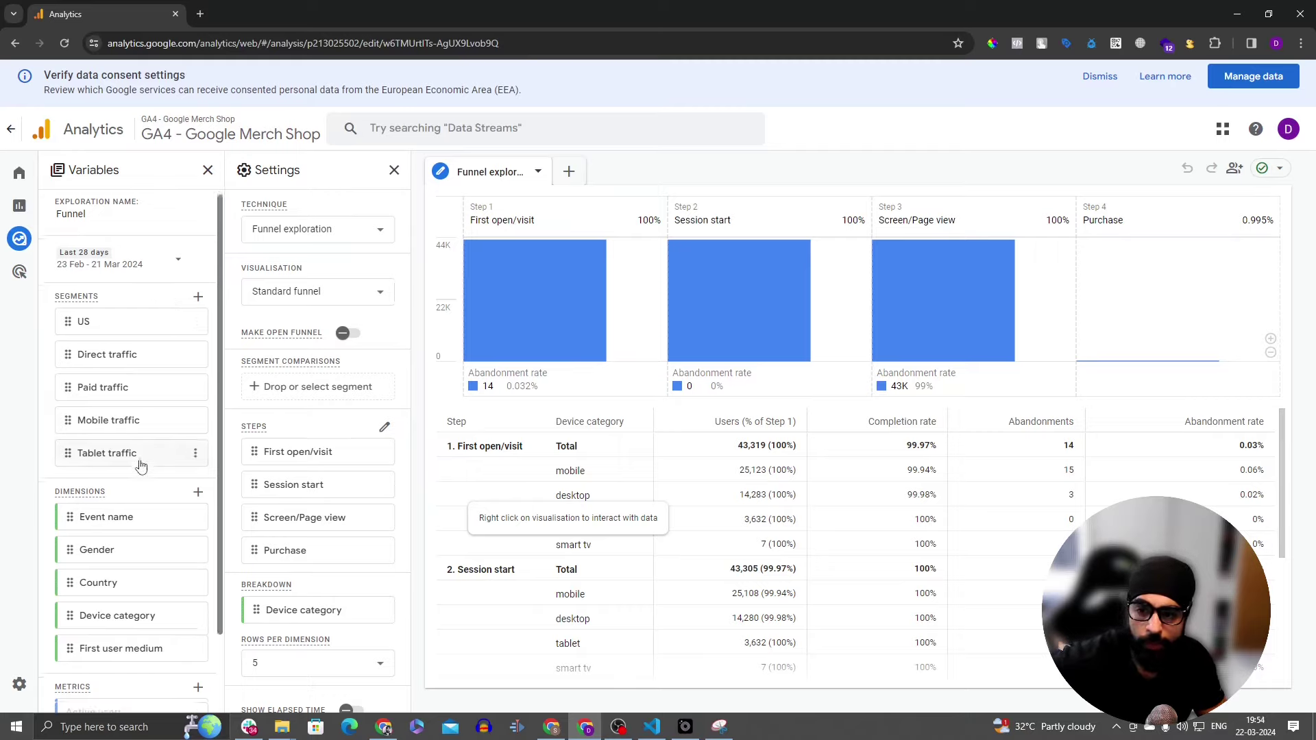
Step: Review the Funnel exploration's segments, dimensions and metrics, and the techniques it can be switched to
scroll(176, 432, "down", 1)
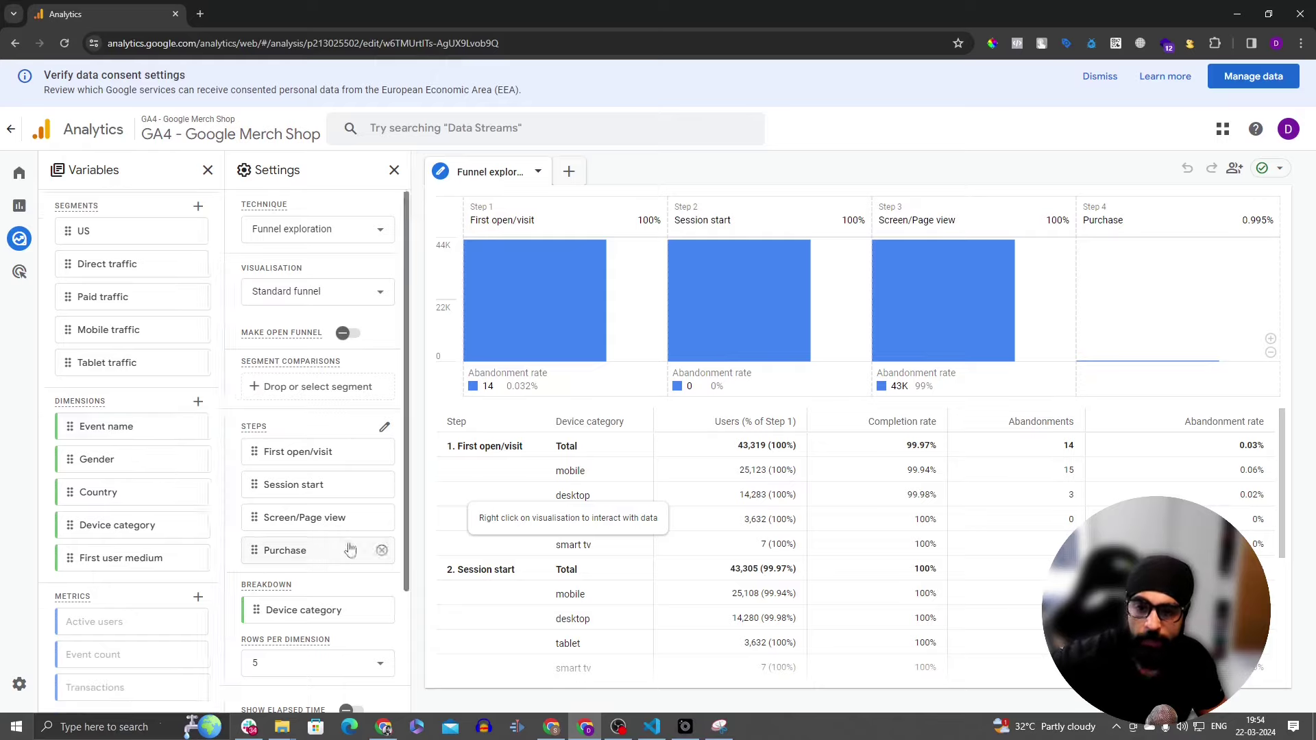
left_click(270, 231)
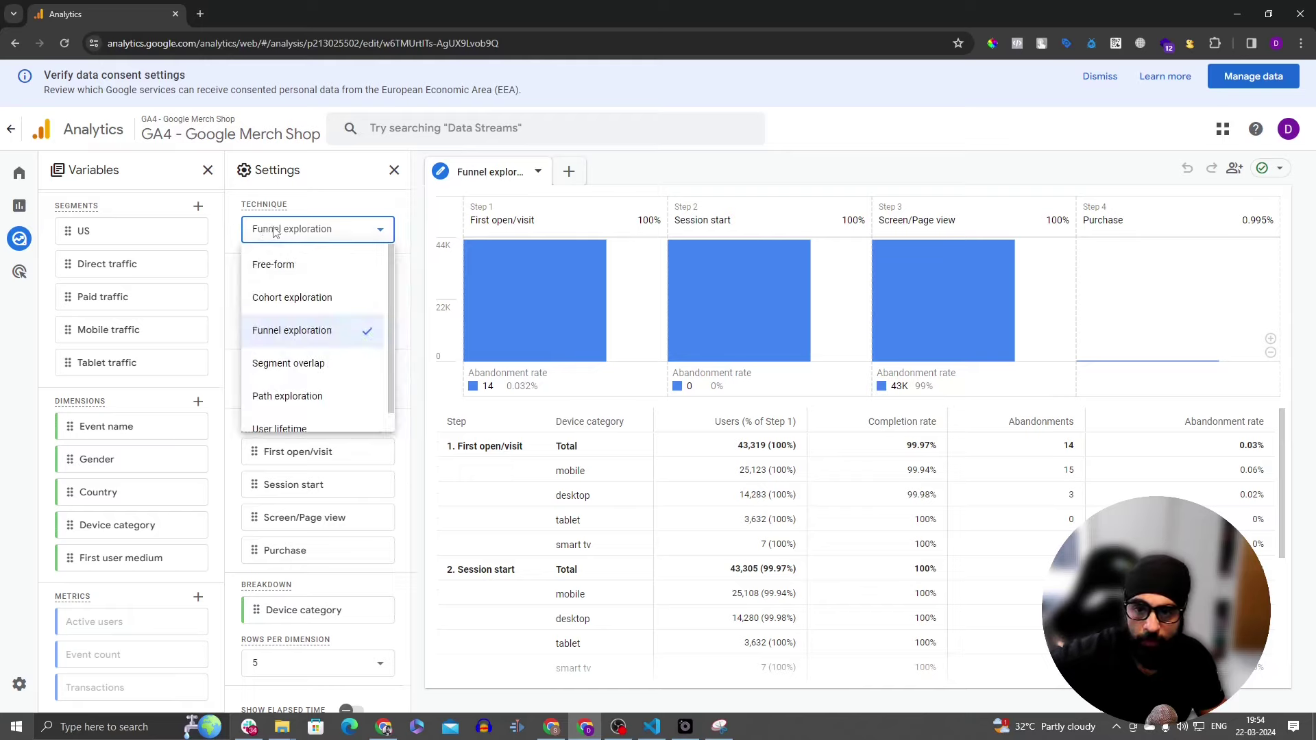
left_click(273, 231)
Step: Switch the visualisation to Trended funnel and view the trend lines of each funnel step and of all steps together
left_click(355, 293)
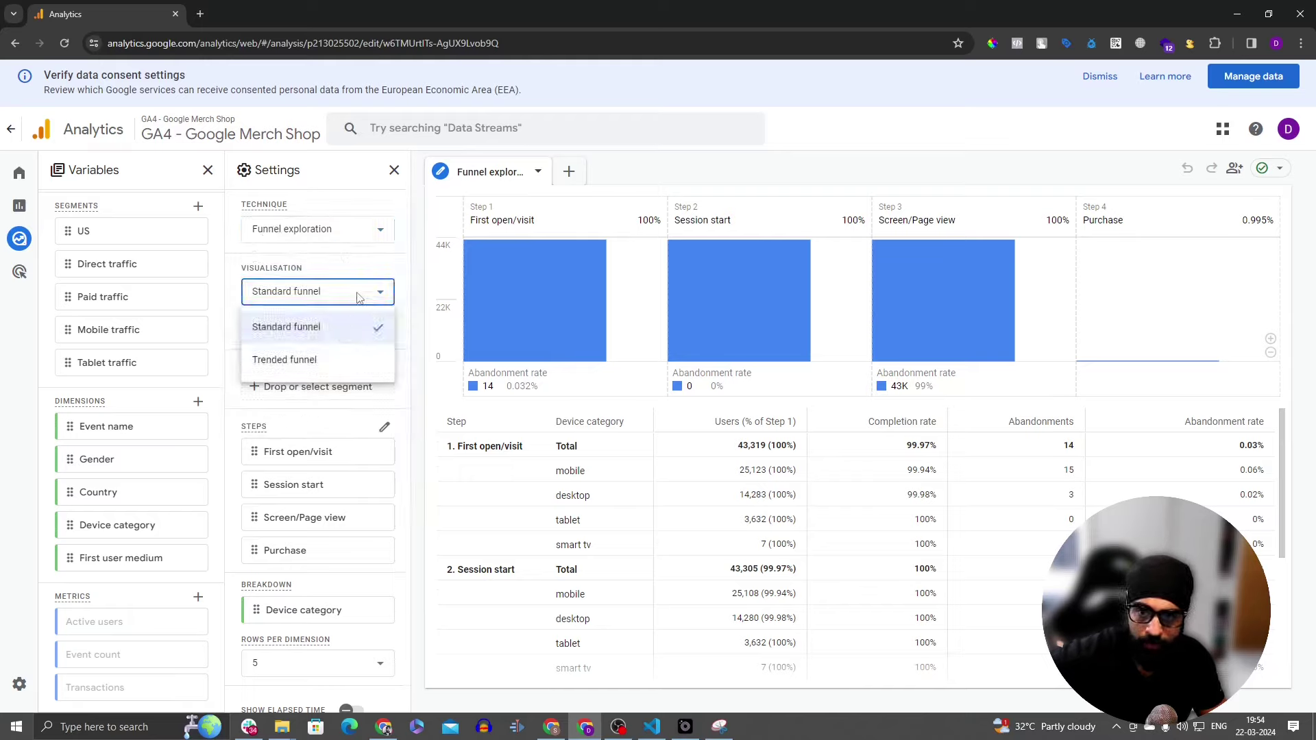
left_click(363, 356)
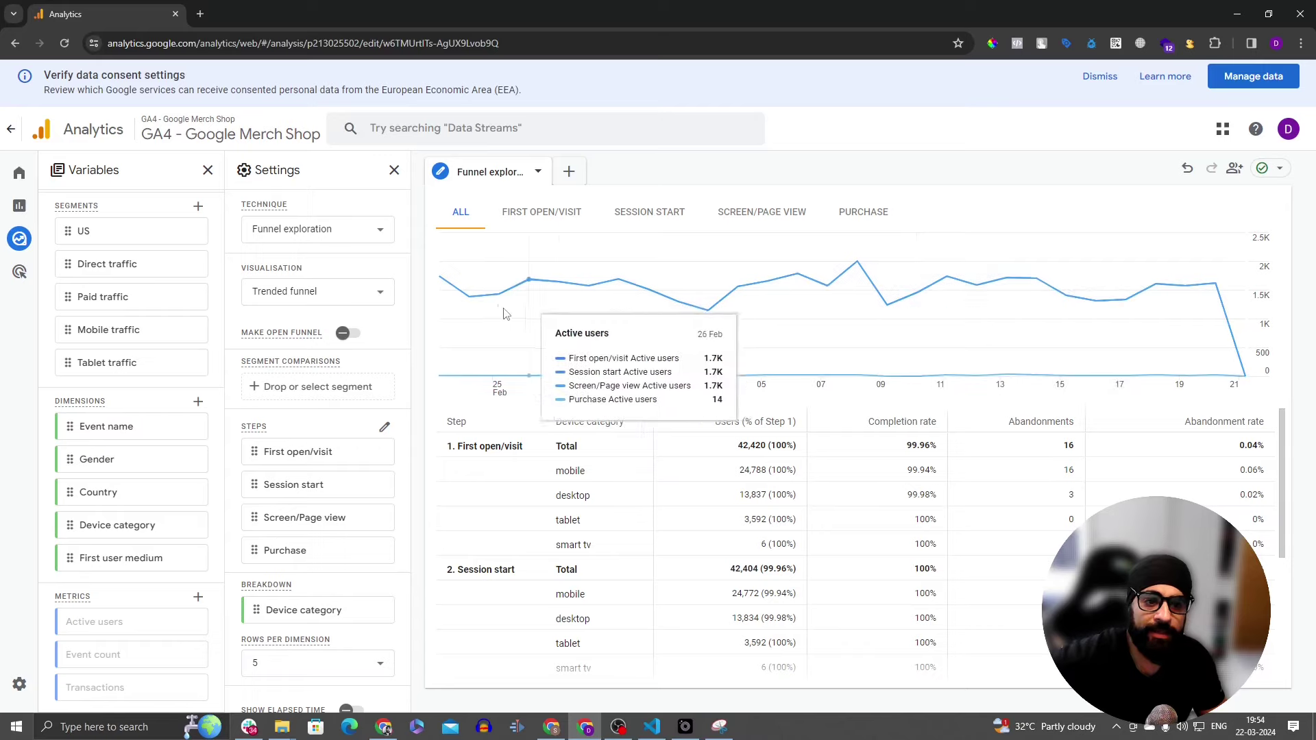
left_click(565, 212)
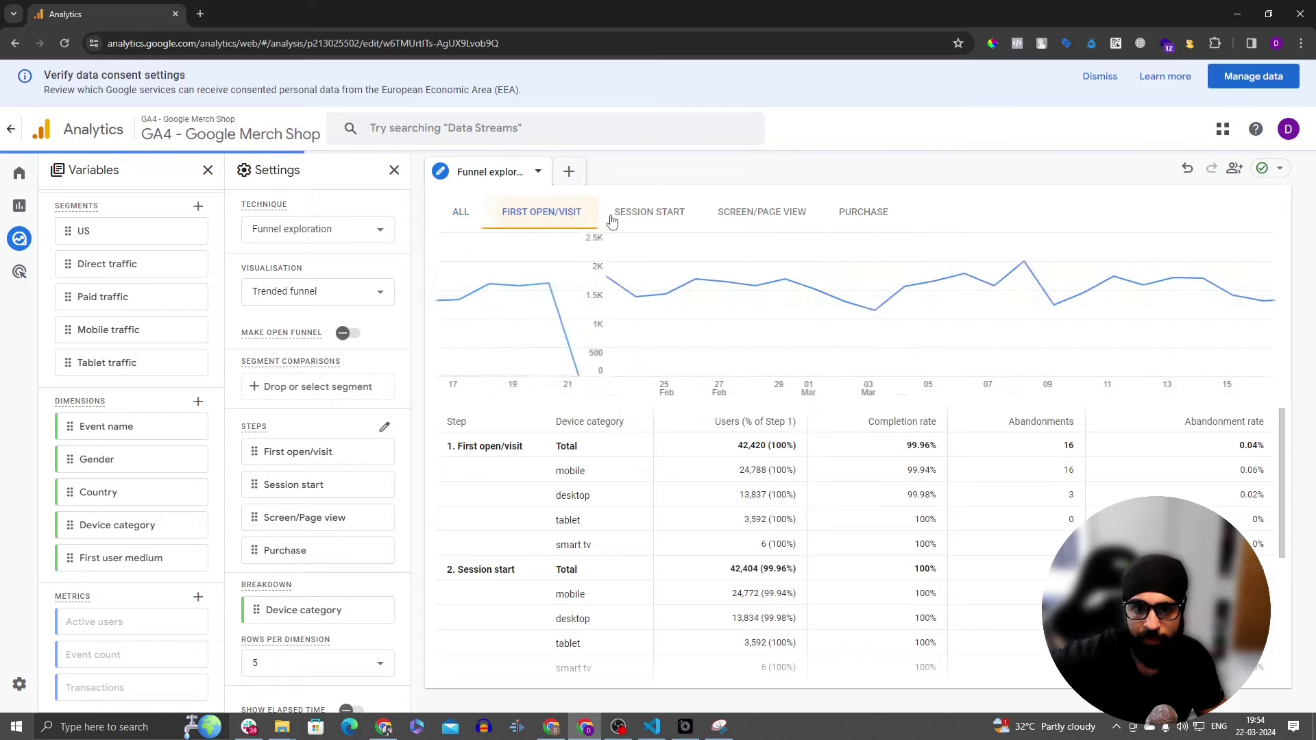
left_click(614, 218)
left_click(762, 213)
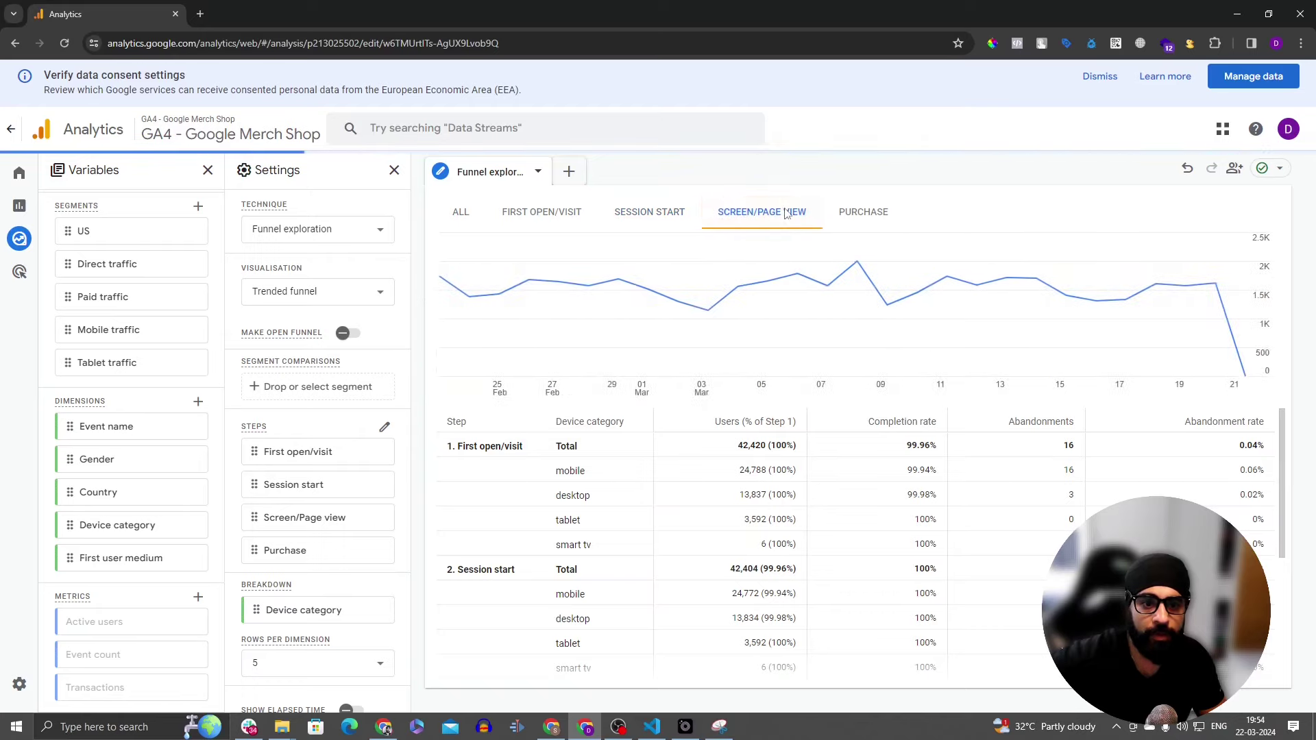
left_click(845, 209)
left_click(792, 214)
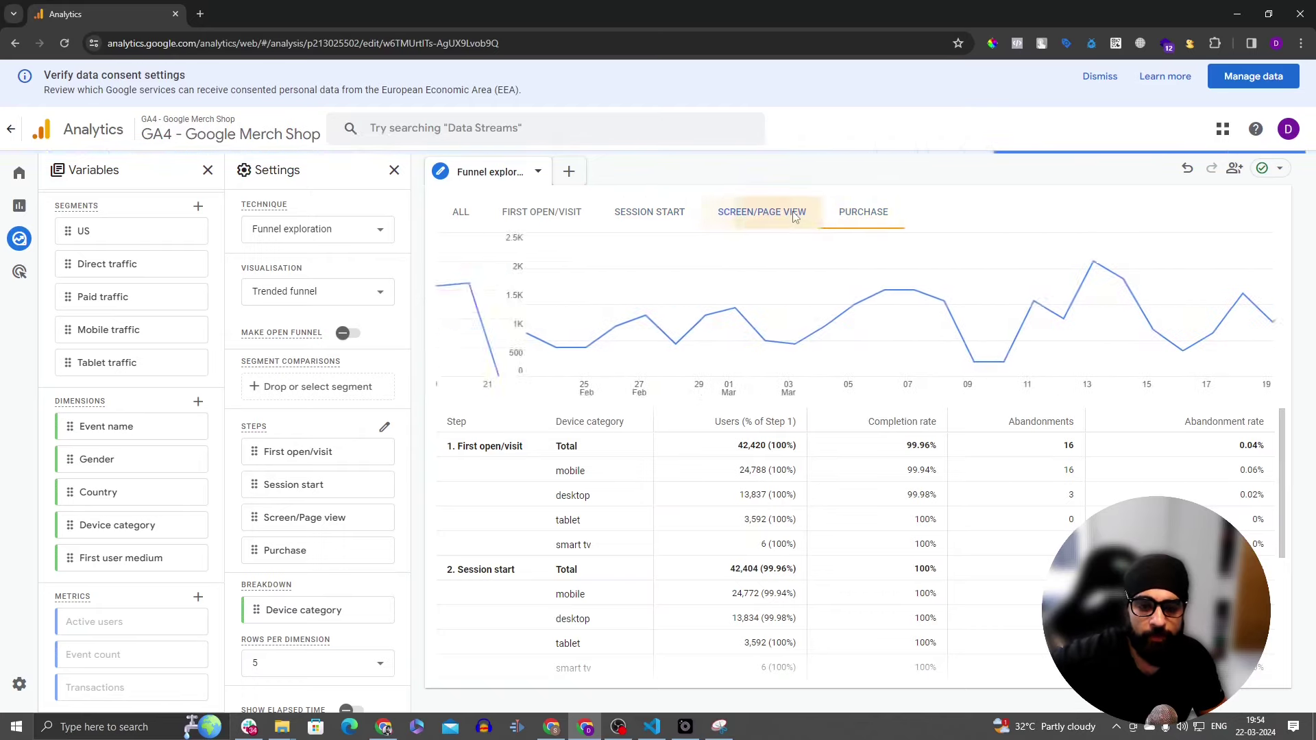
left_click(617, 222)
left_click(563, 218)
left_click(460, 212)
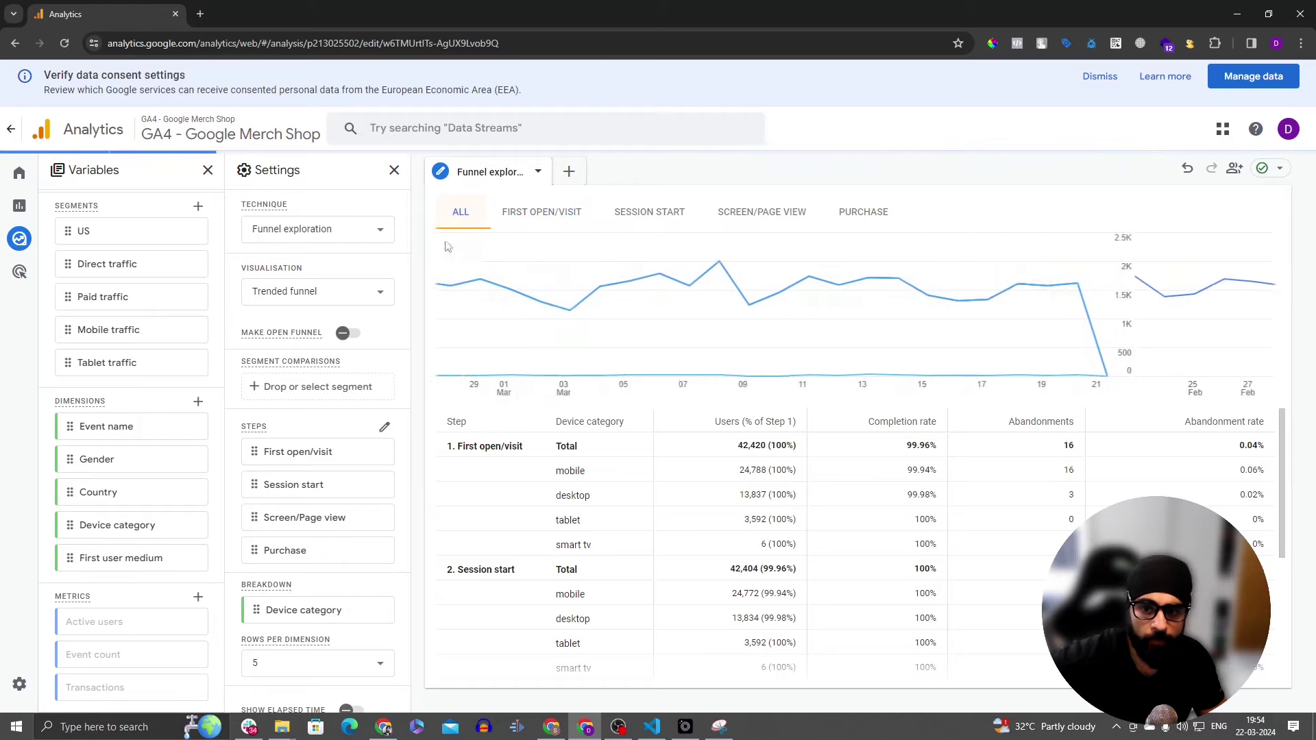
Step: Set the funnel visualisation back to Standard funnel
left_click(356, 305)
left_click(367, 327)
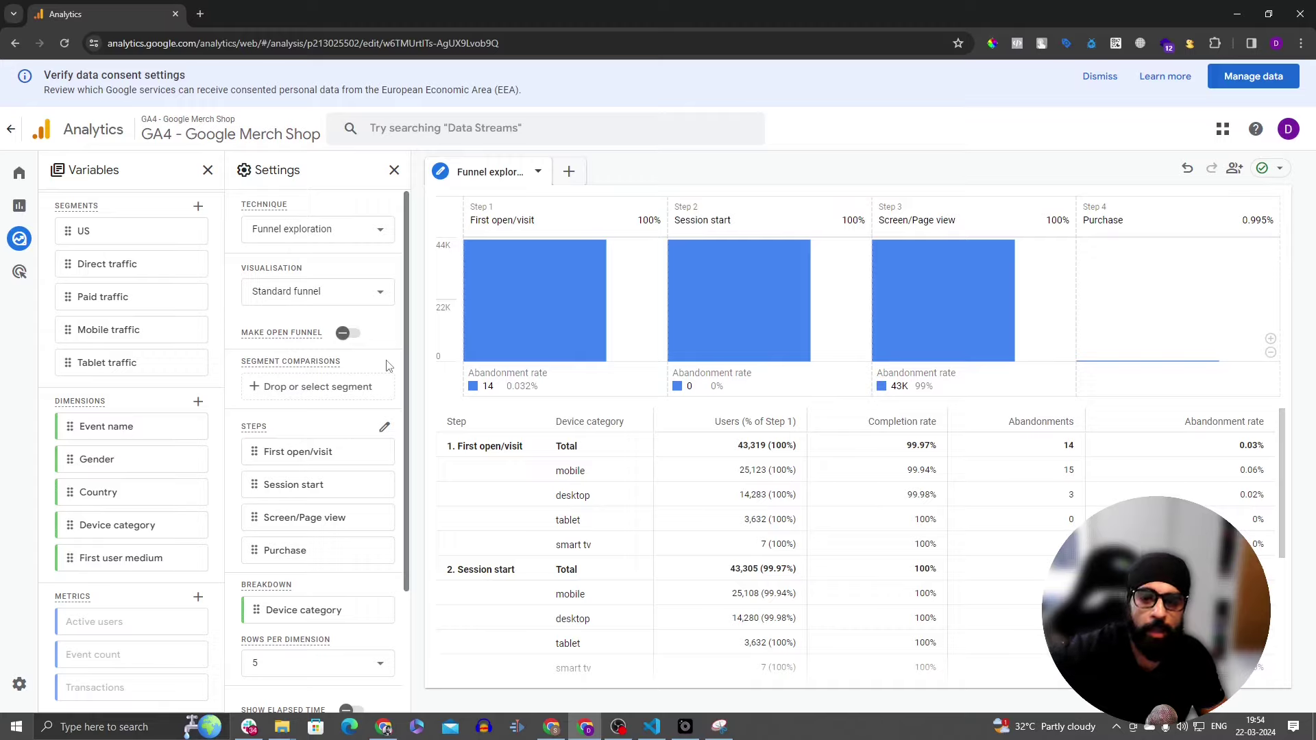
Step: Compare the closed and open funnel, leave the open funnel enabled, and examine the users per step by device category
left_click(351, 334)
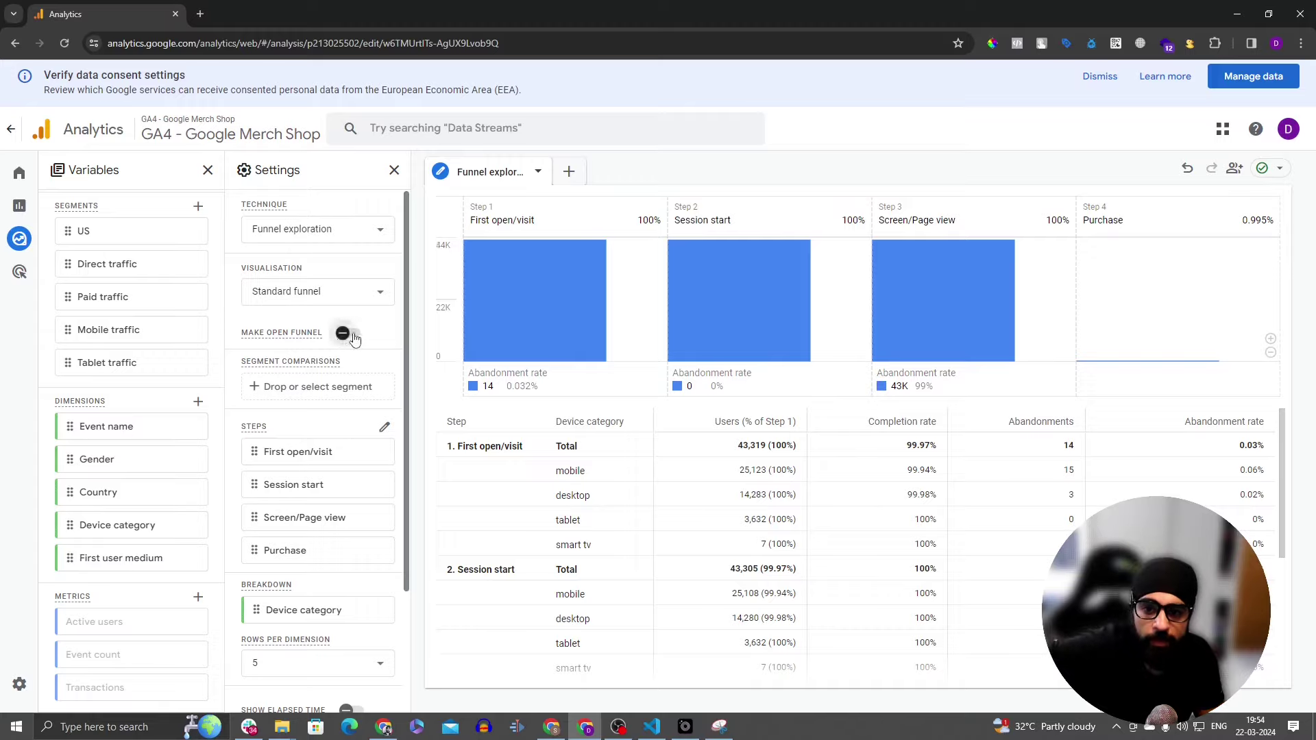
left_click(349, 334)
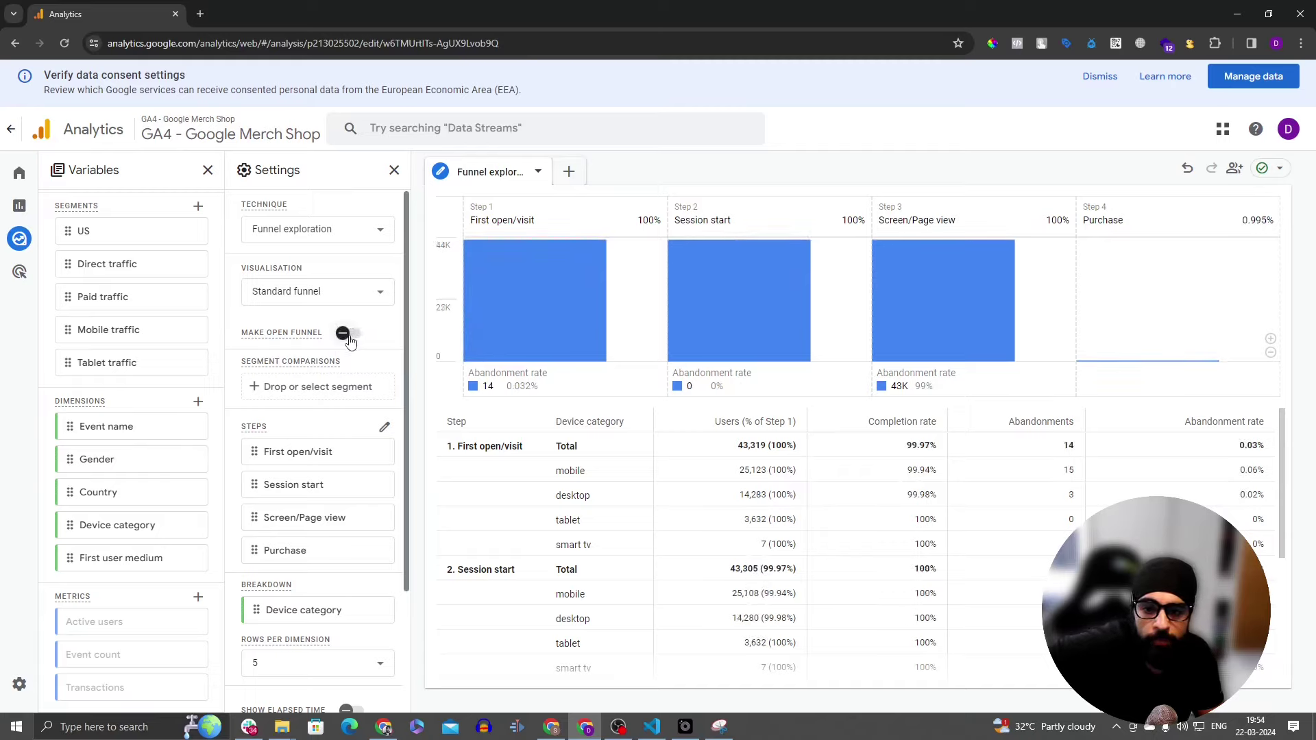
left_click(349, 336)
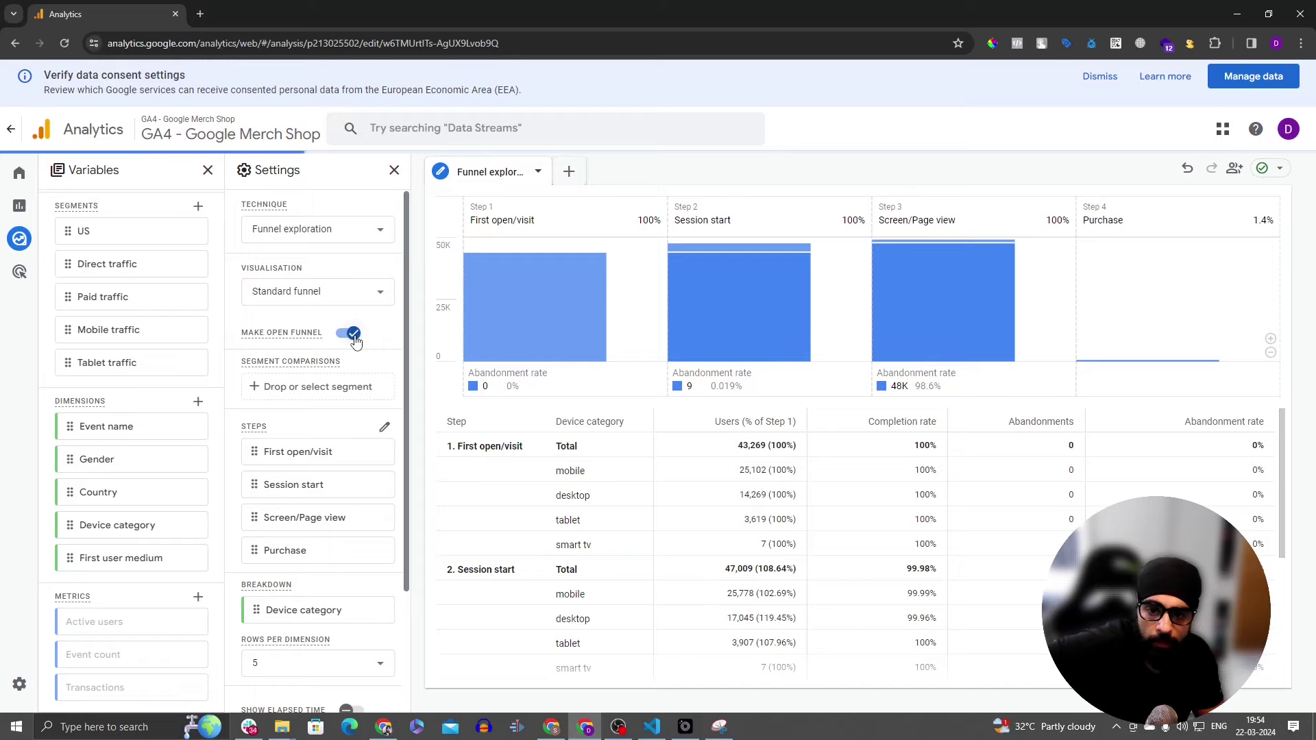
left_click(345, 337)
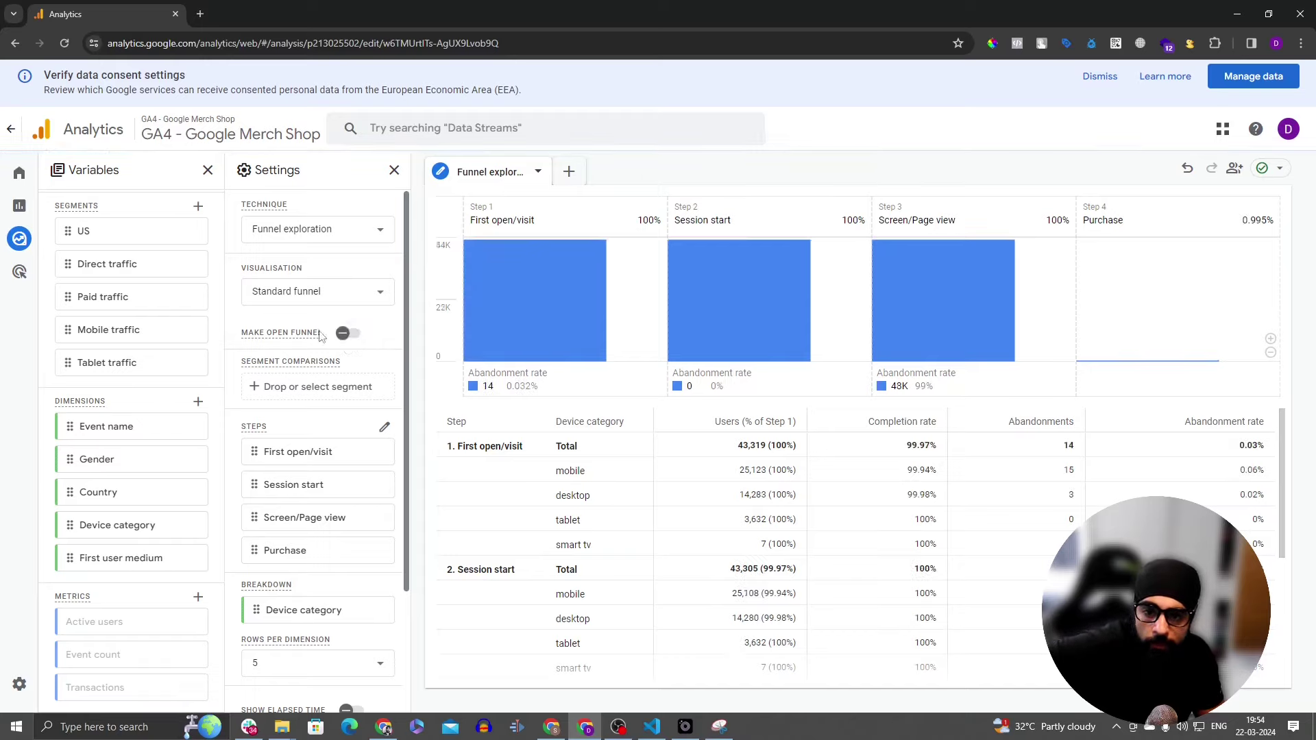
left_click(343, 336)
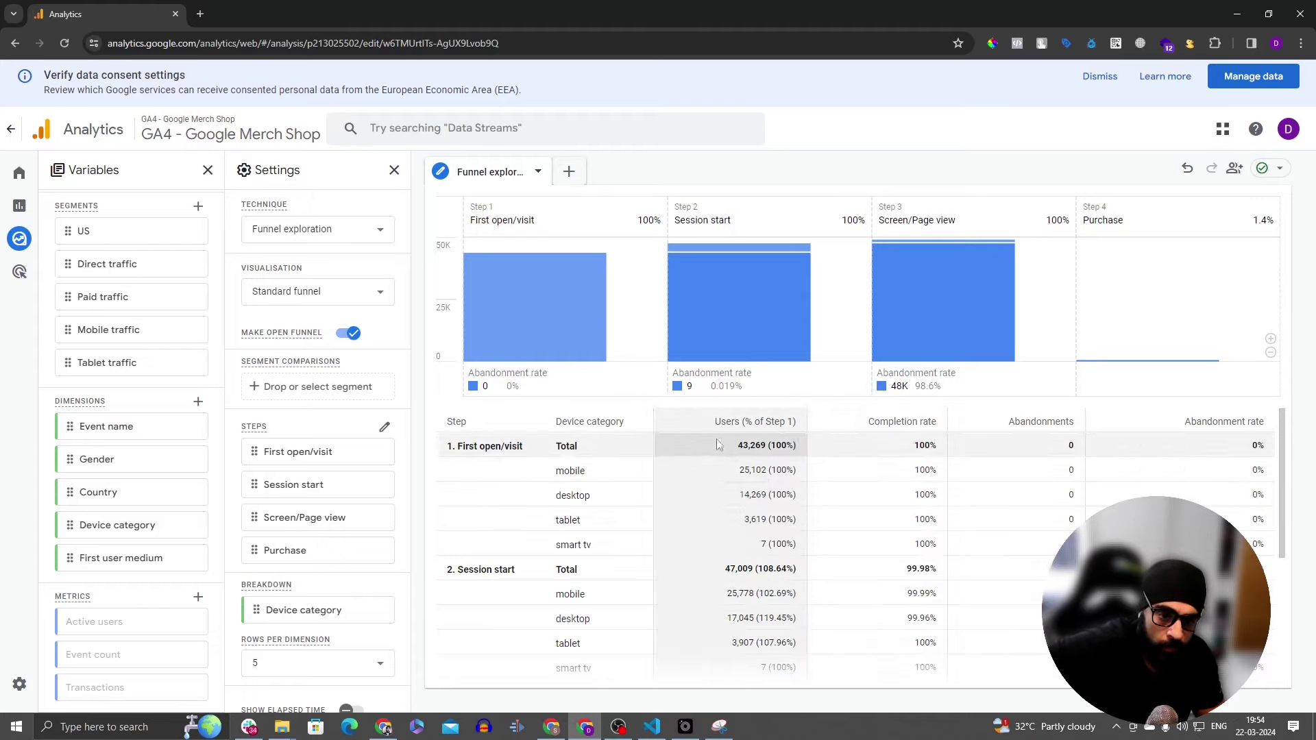
scroll(784, 519, "down", 3)
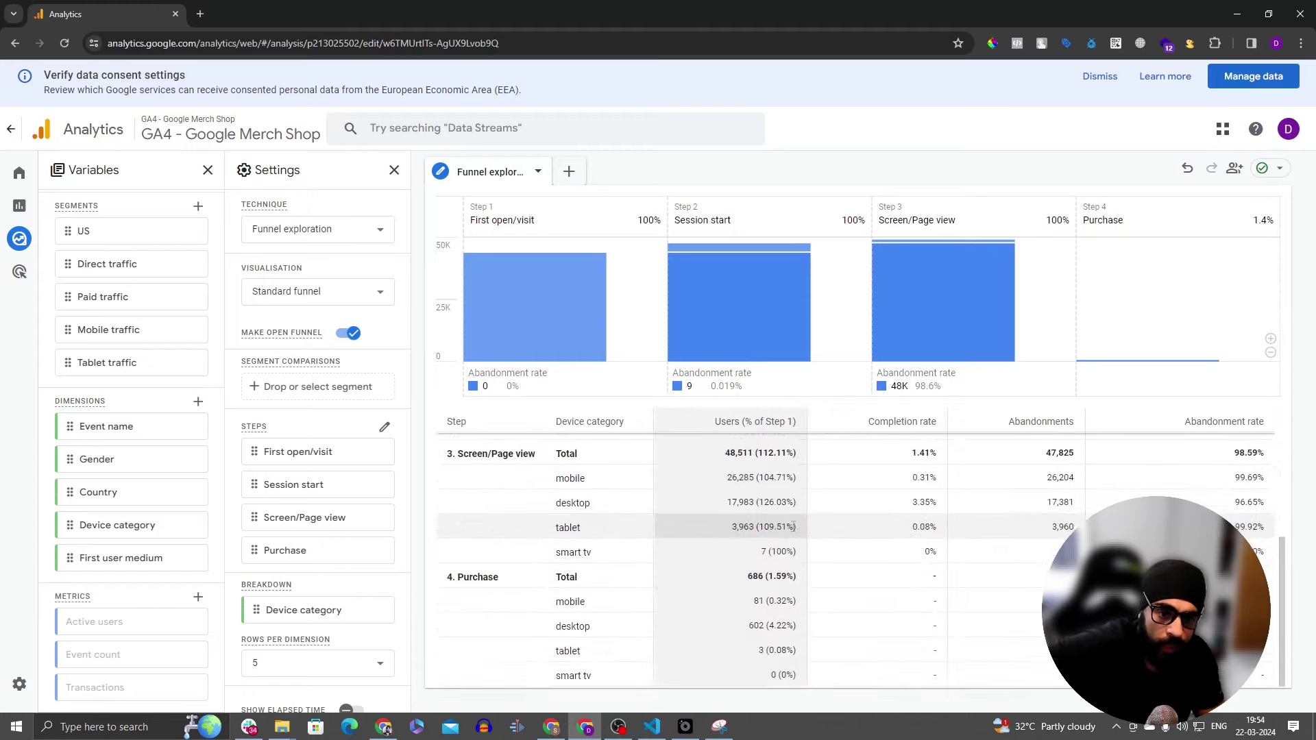
scroll(793, 531, "up", 3)
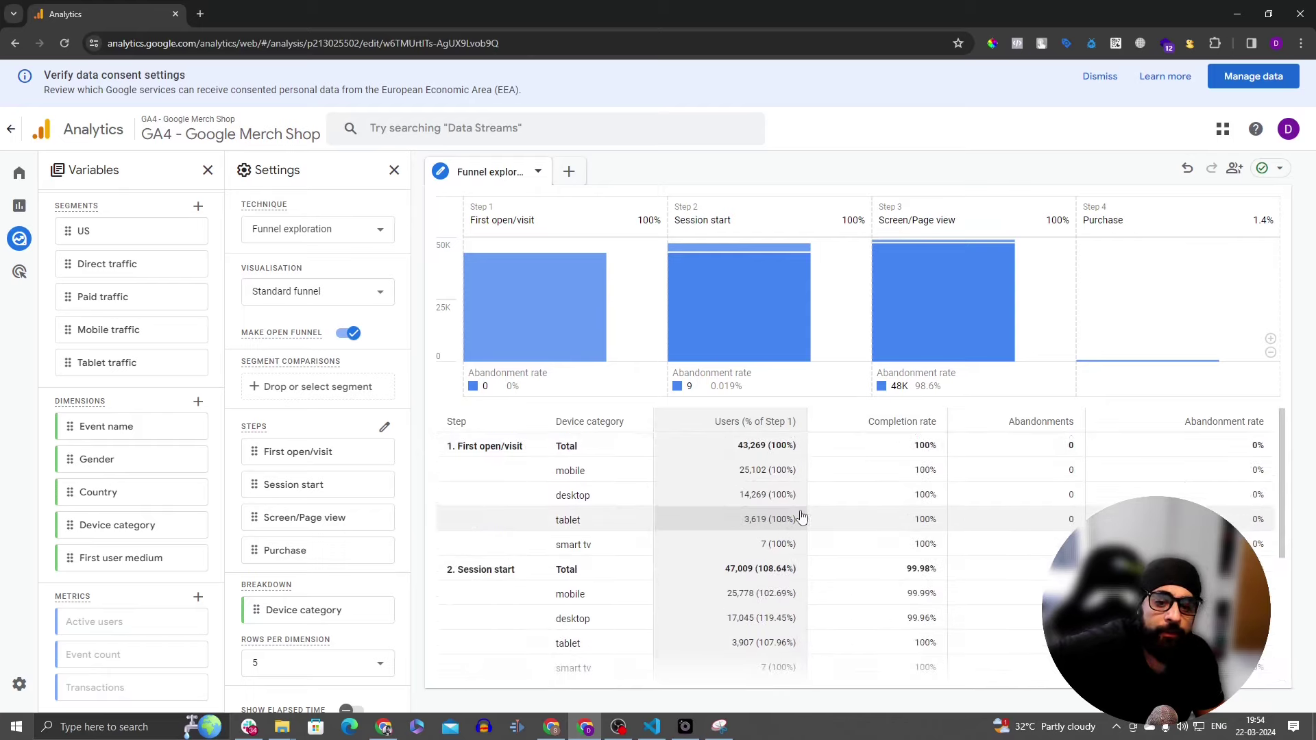
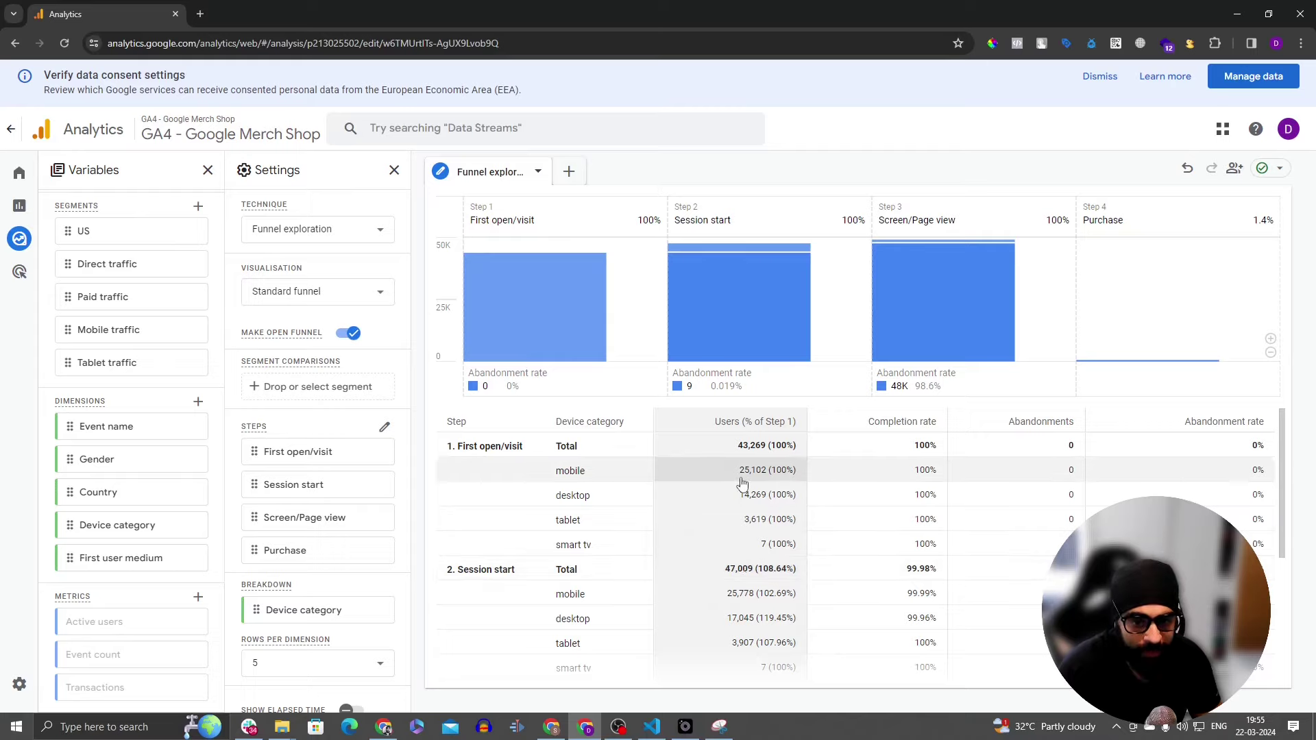
Step: Check the open funnel's steps by device category, then turn off the open funnel
scroll(742, 483, "down", 4)
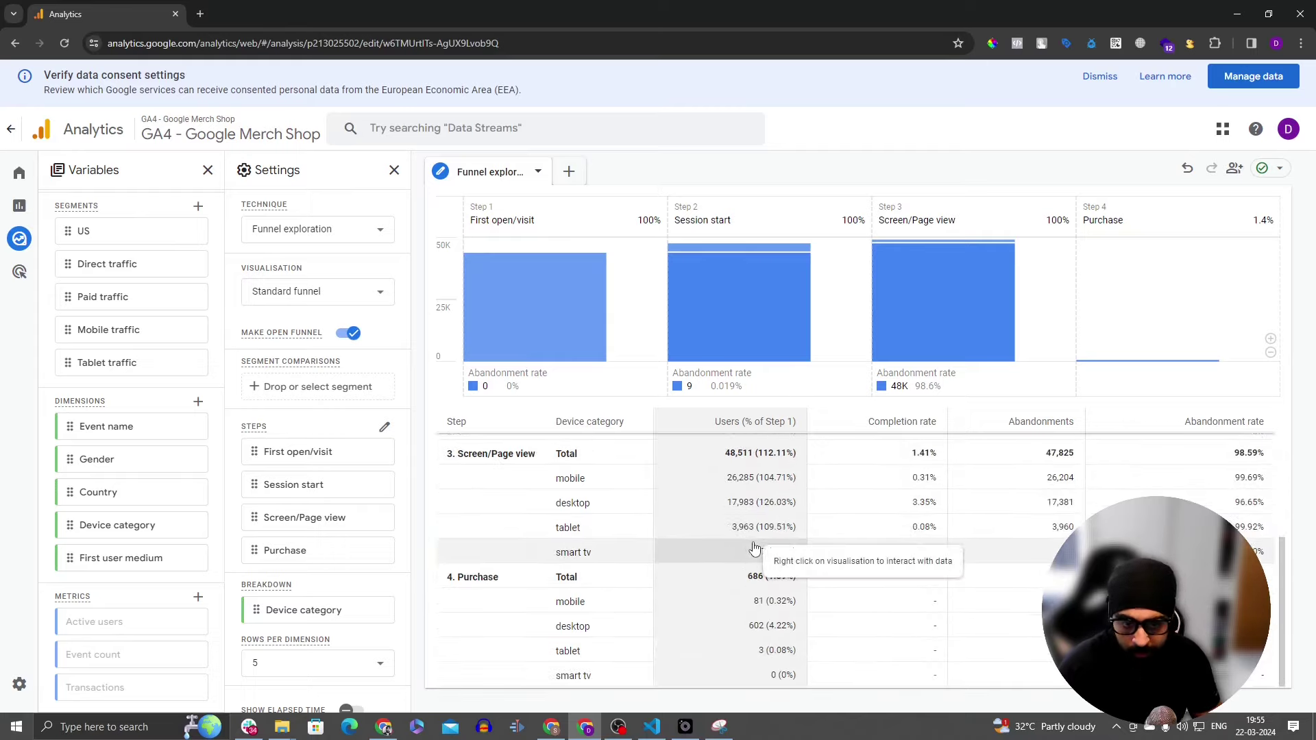
scroll(754, 549, "up", 4)
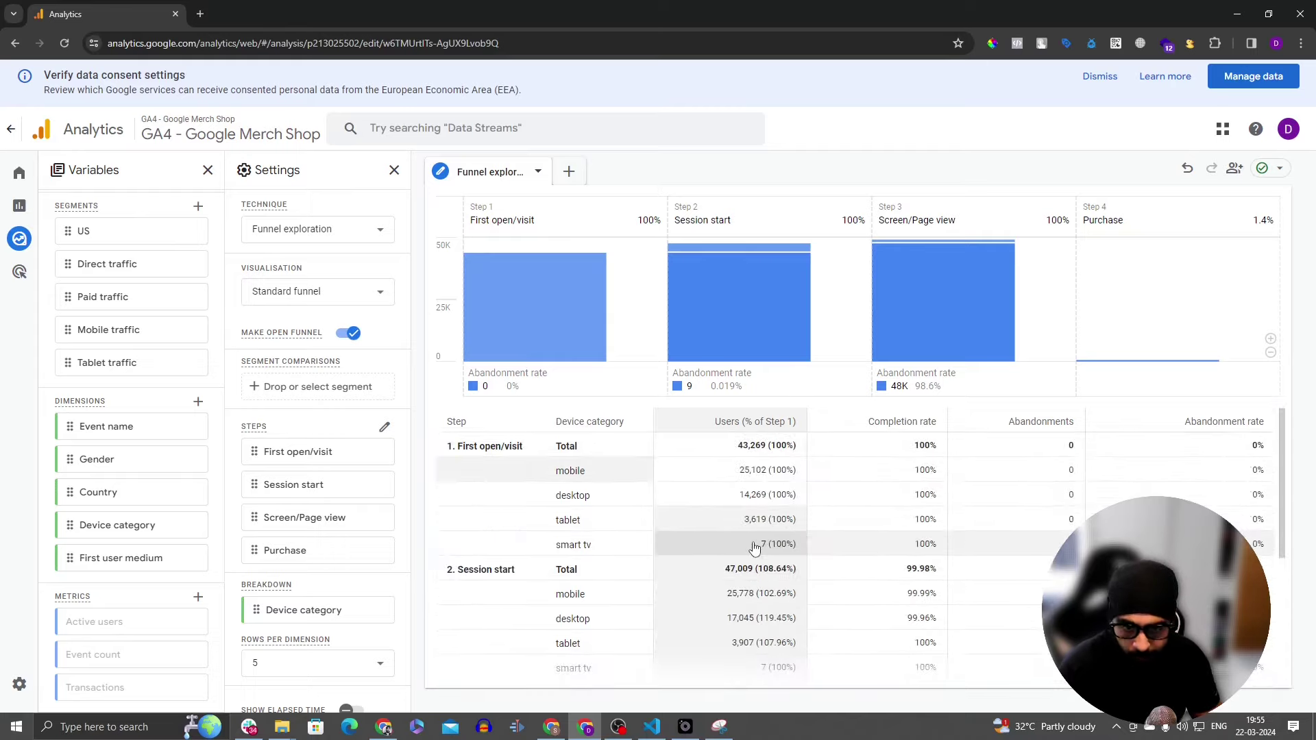
left_click(346, 334)
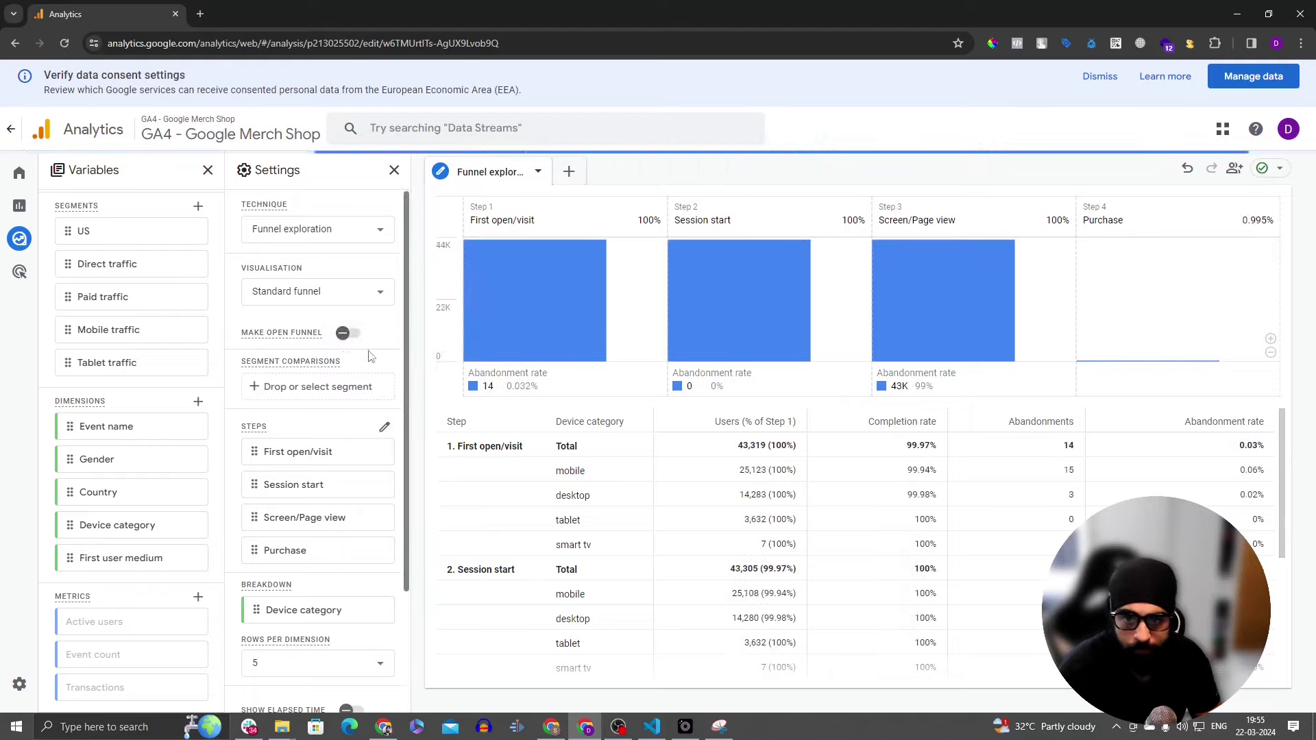
Step: Examine the closed funnel's users, completion and abandonment by device category, along with the remaining funnel settings
scroll(340, 411, "down", 1)
scroll(309, 456, "down", 2)
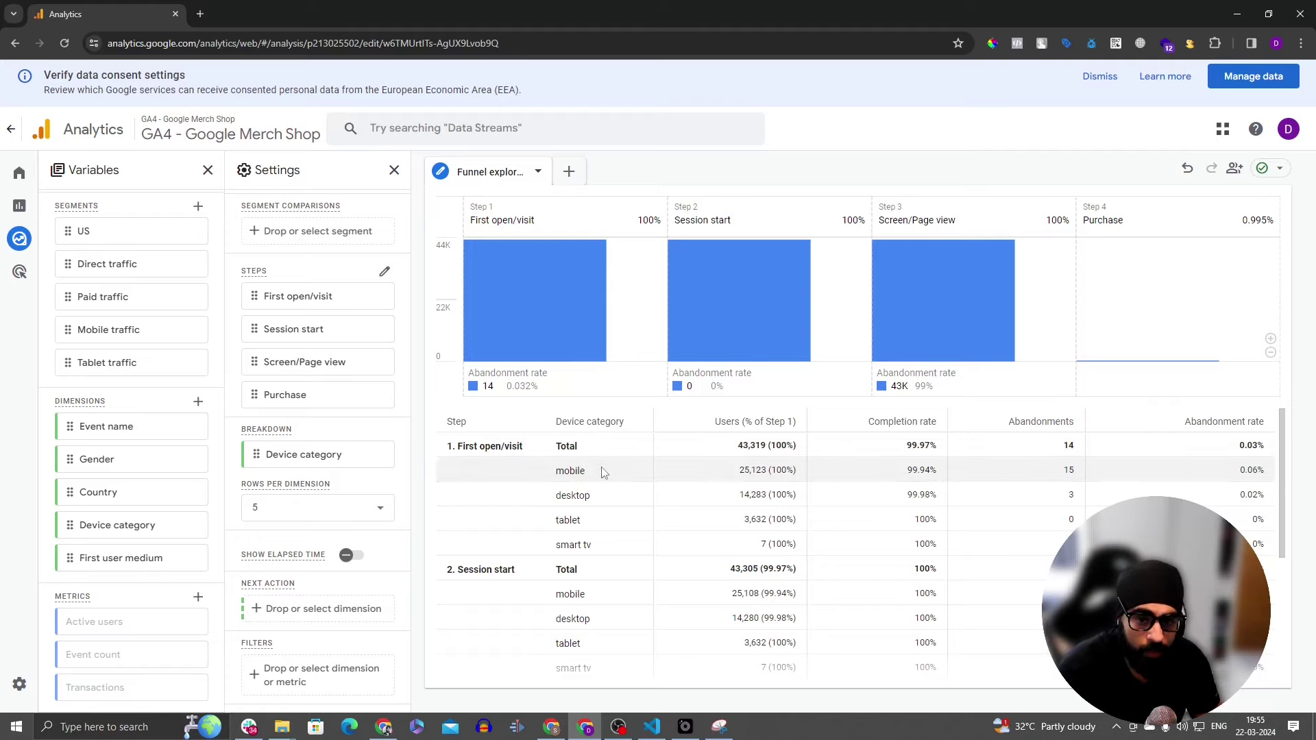
scroll(594, 617, "down", 3)
scroll(594, 526, "up", 3)
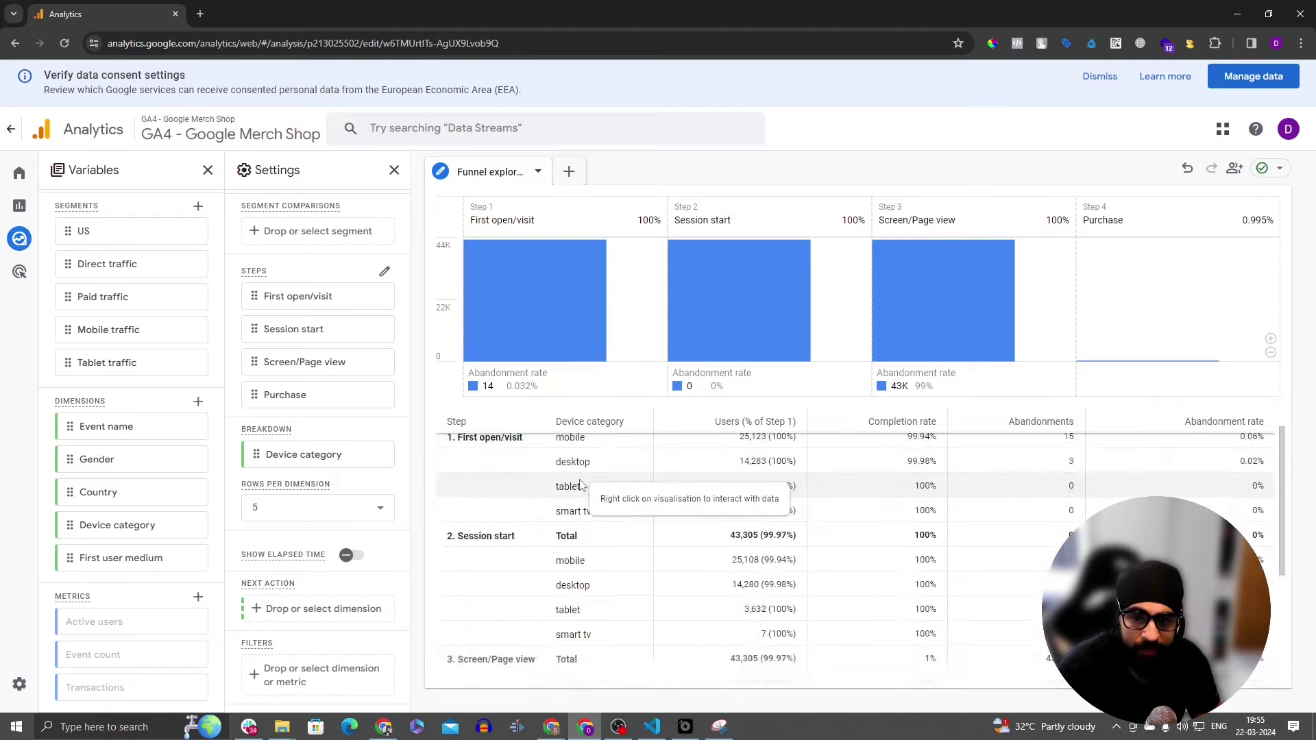
scroll(480, 470, "down", 3)
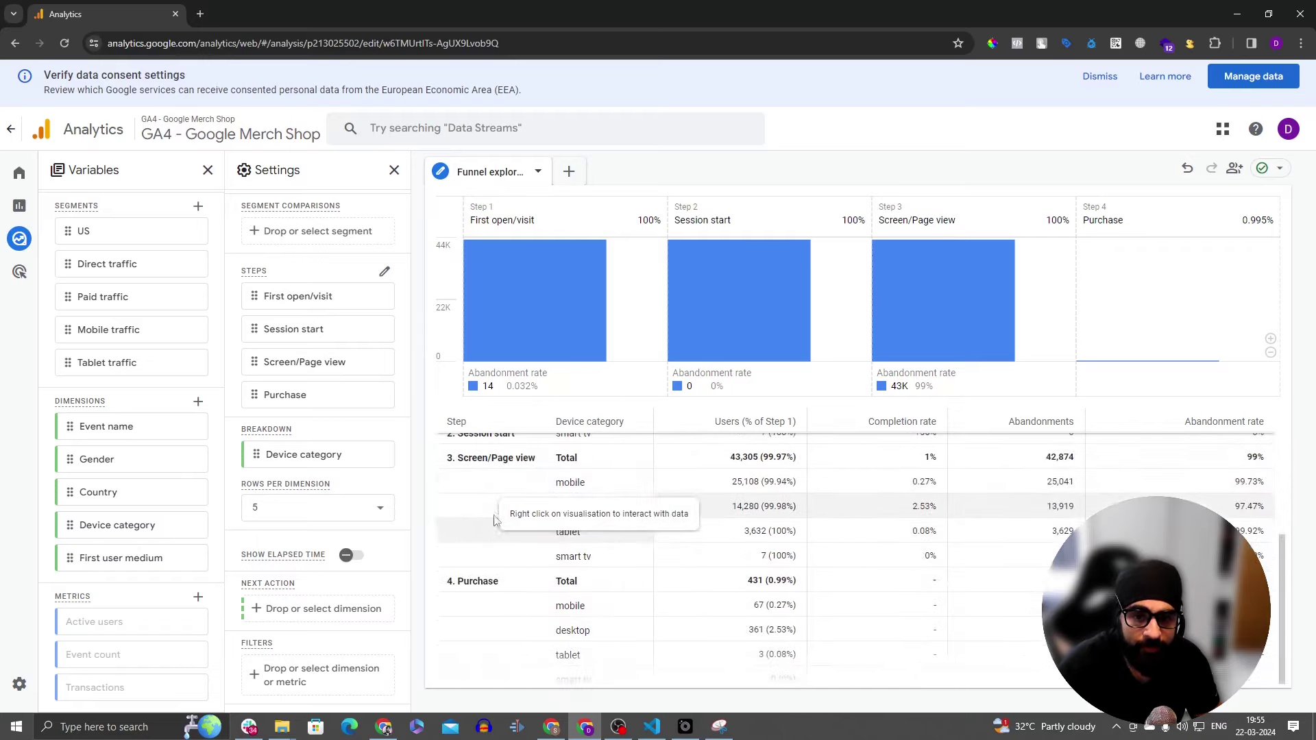
scroll(568, 612, "up", 3)
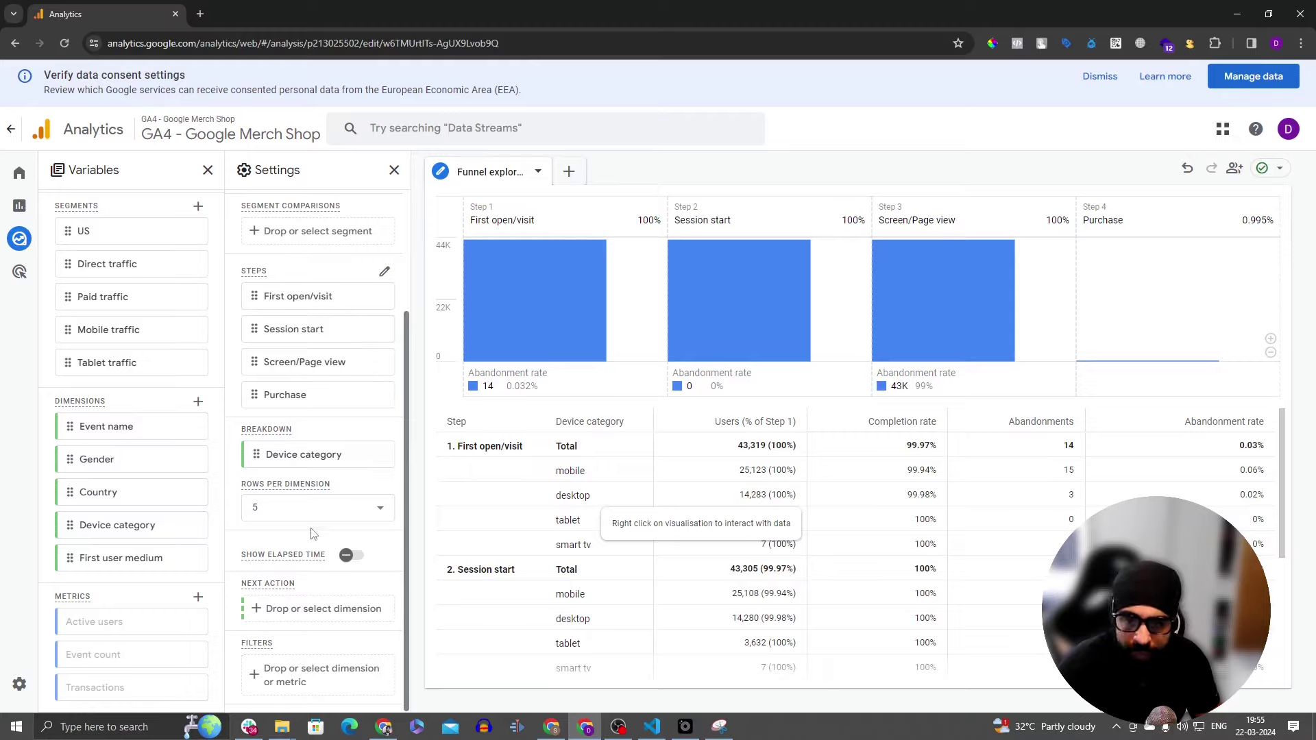
scroll(322, 500, "up", 3)
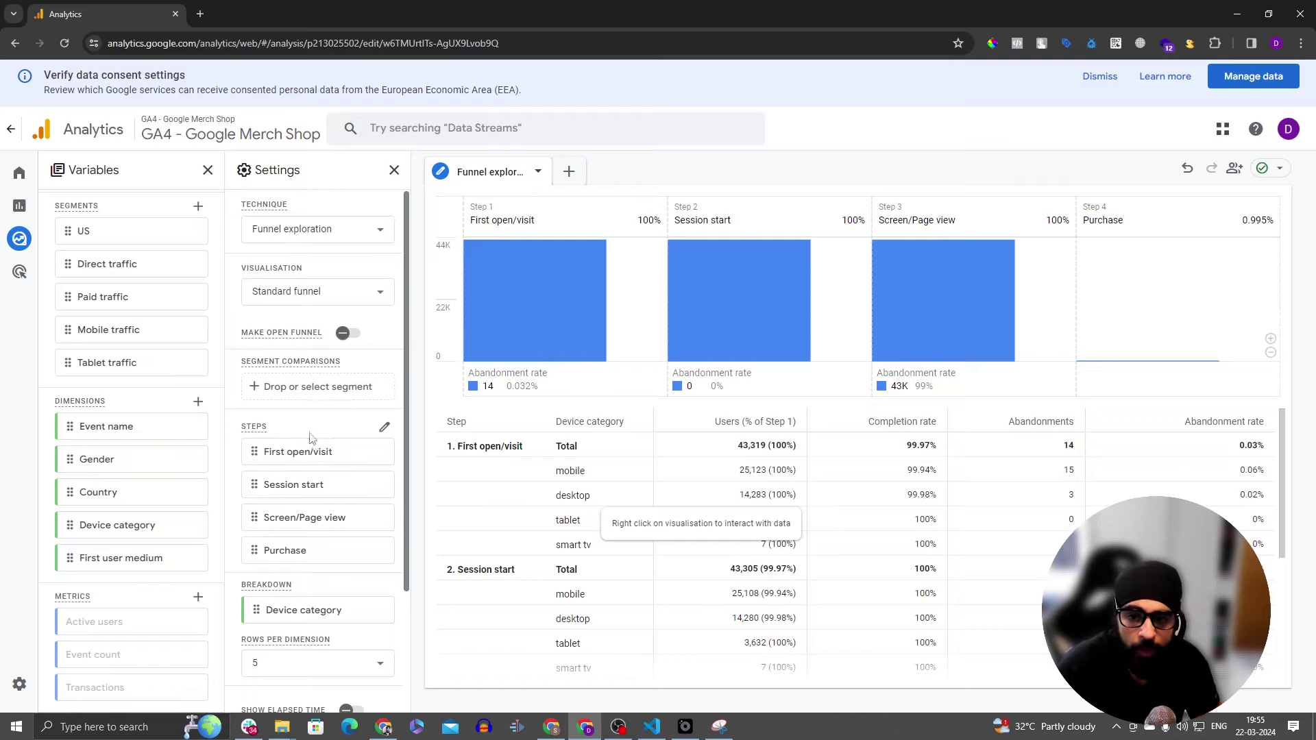
Step: Edit the funnel steps and remove the First open/visit step by deleting its first_open and first_visit events
left_click(385, 429)
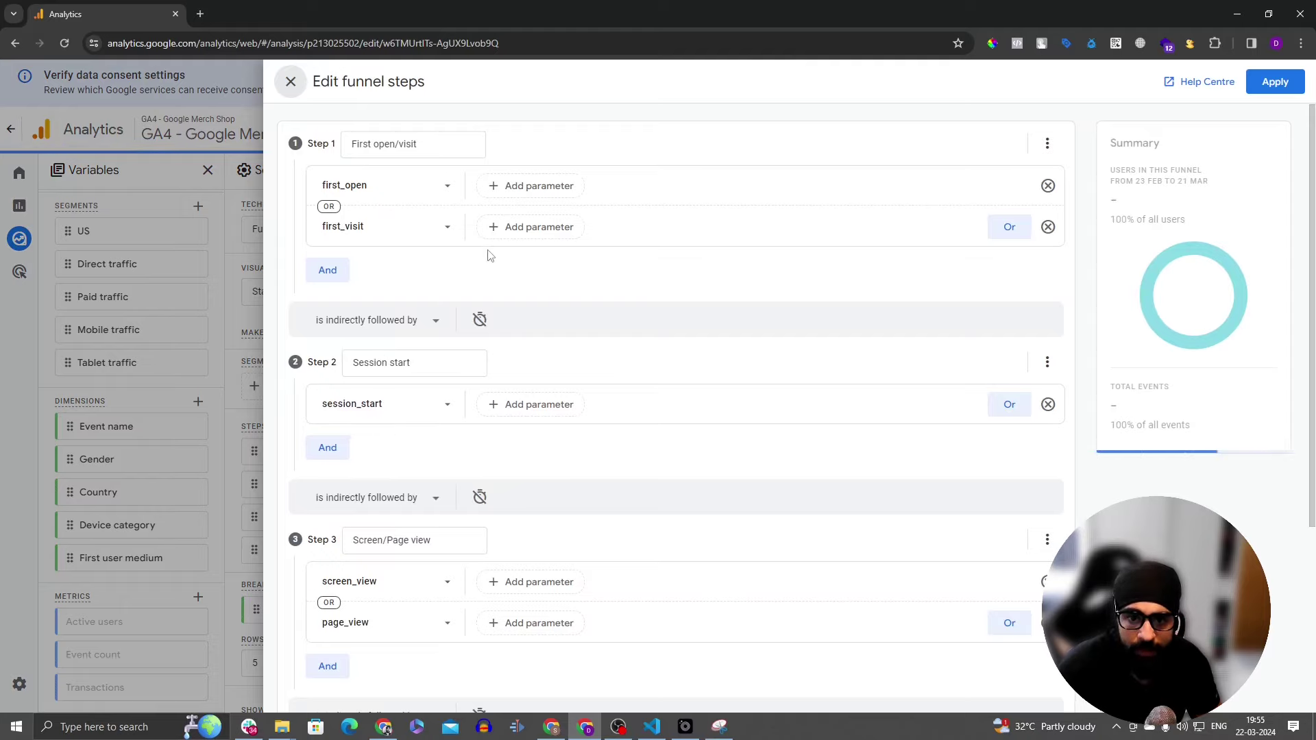
left_click(1050, 185)
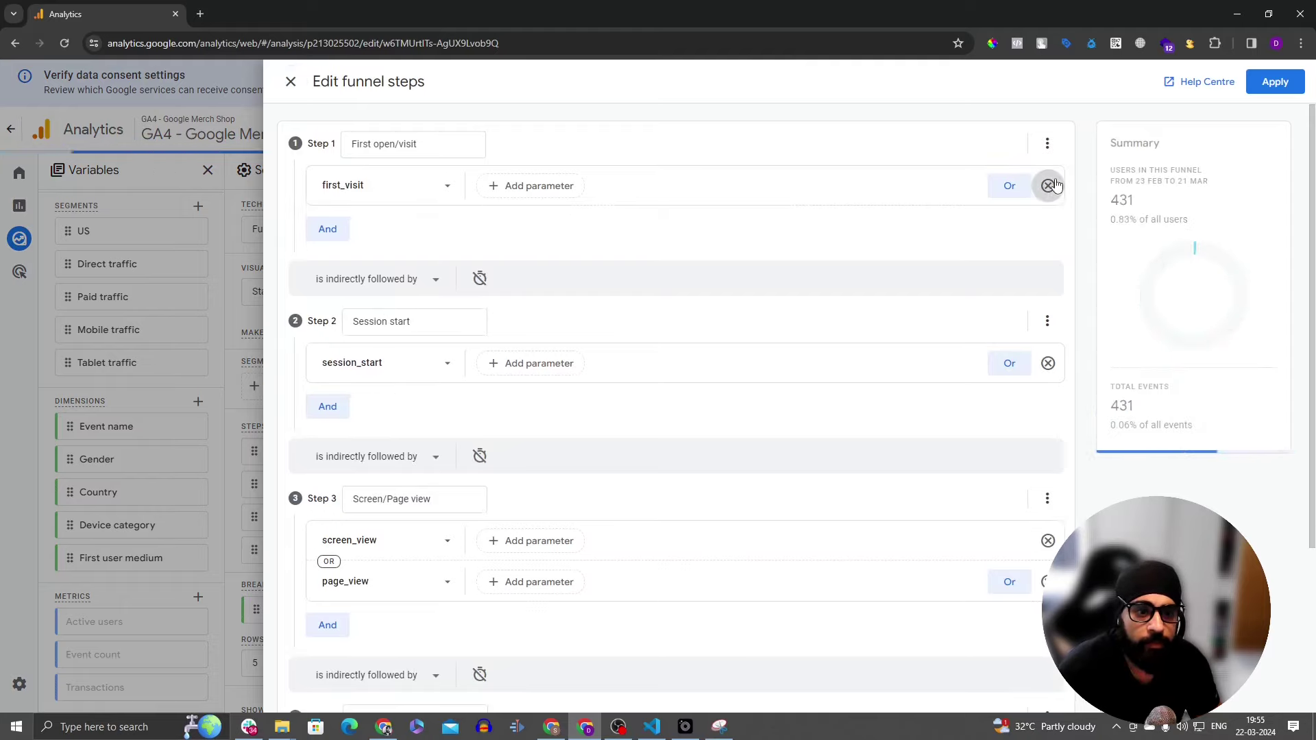
left_click(1050, 185)
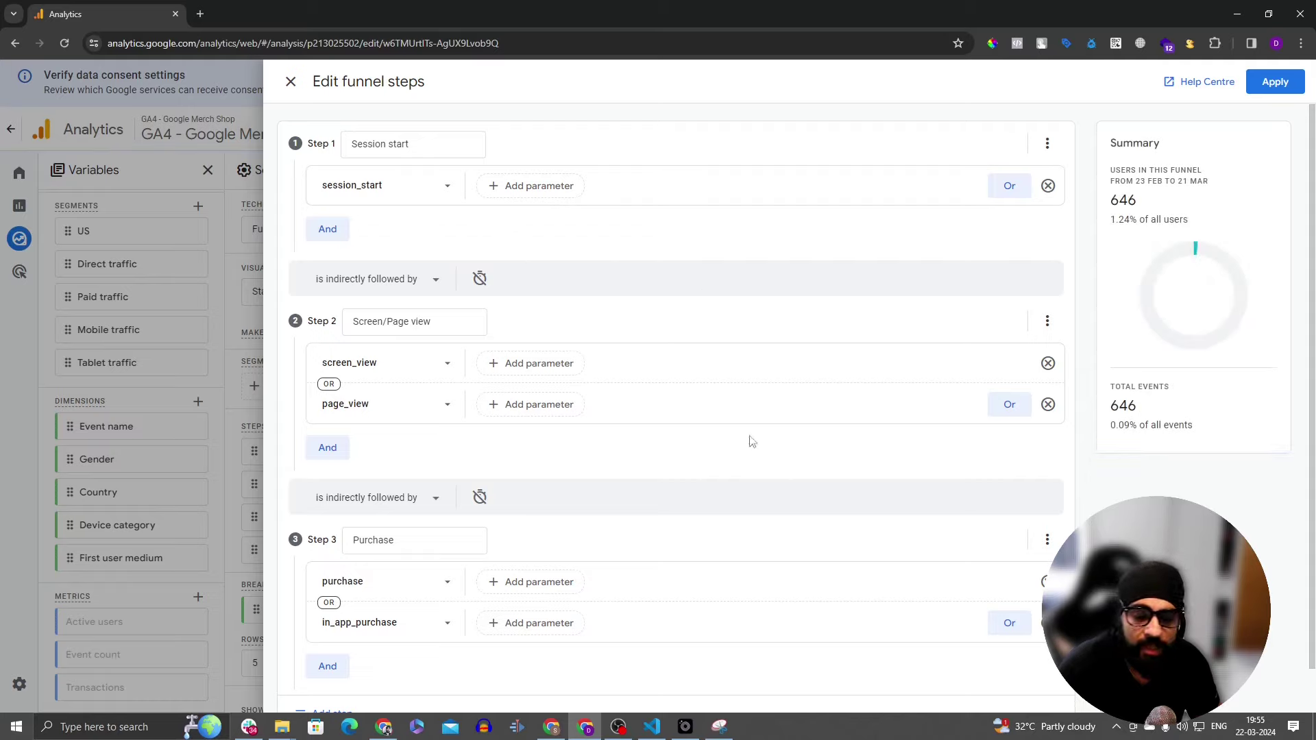
Step: Replace the Screen/Page view step's screen_view and page_view events with view_item, and apply the edited funnel steps
left_click(1049, 404)
left_click(439, 367)
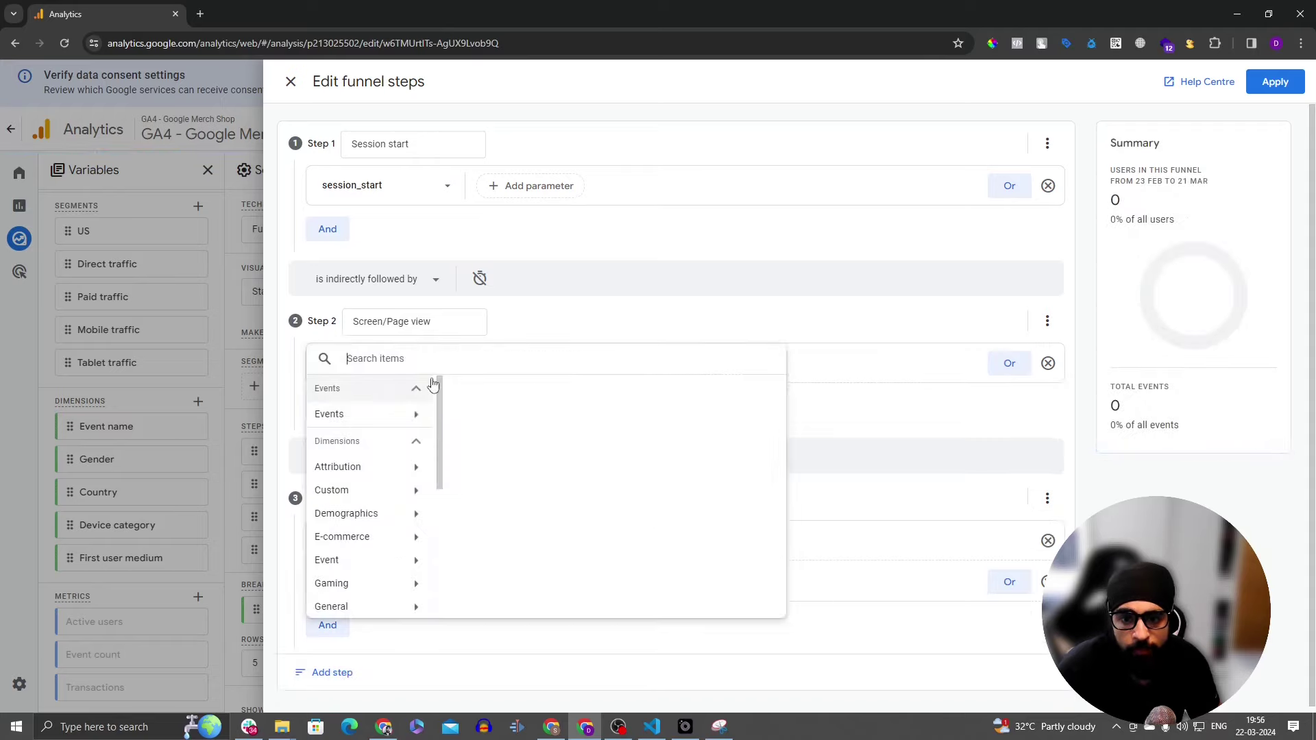
left_click(384, 413)
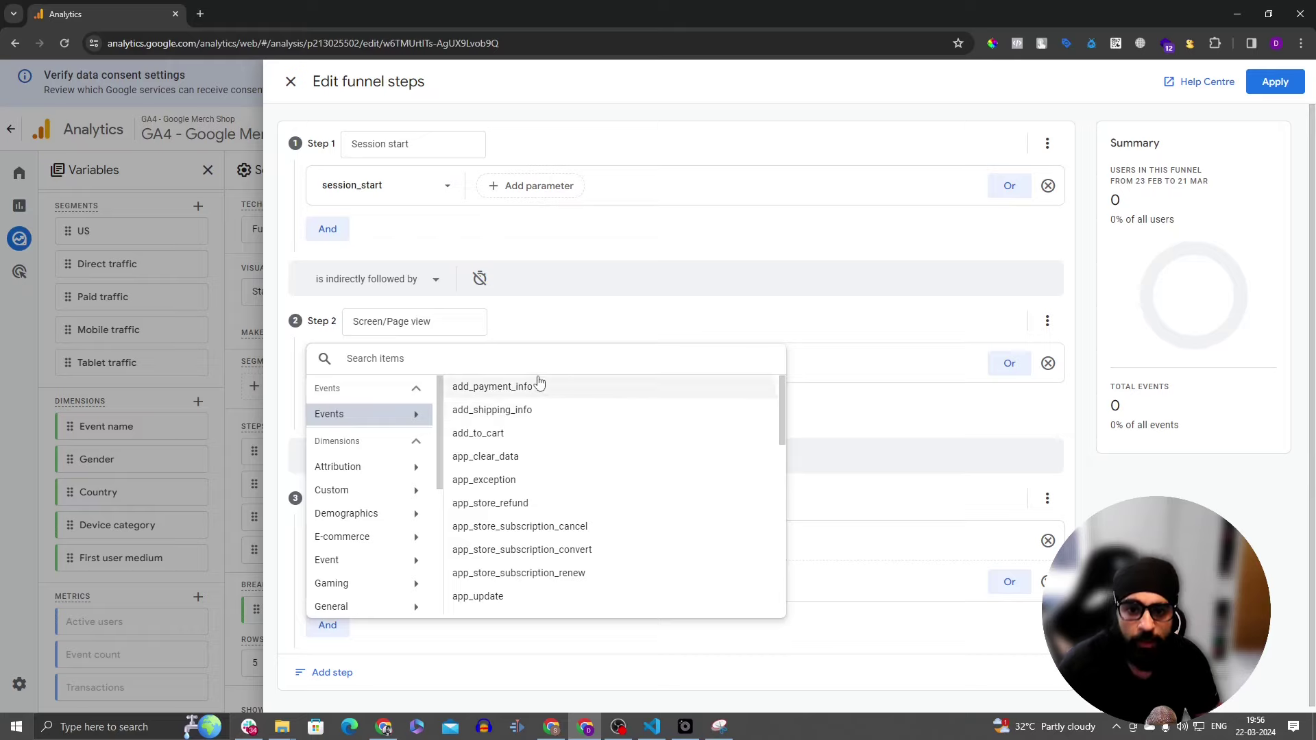
type("view")
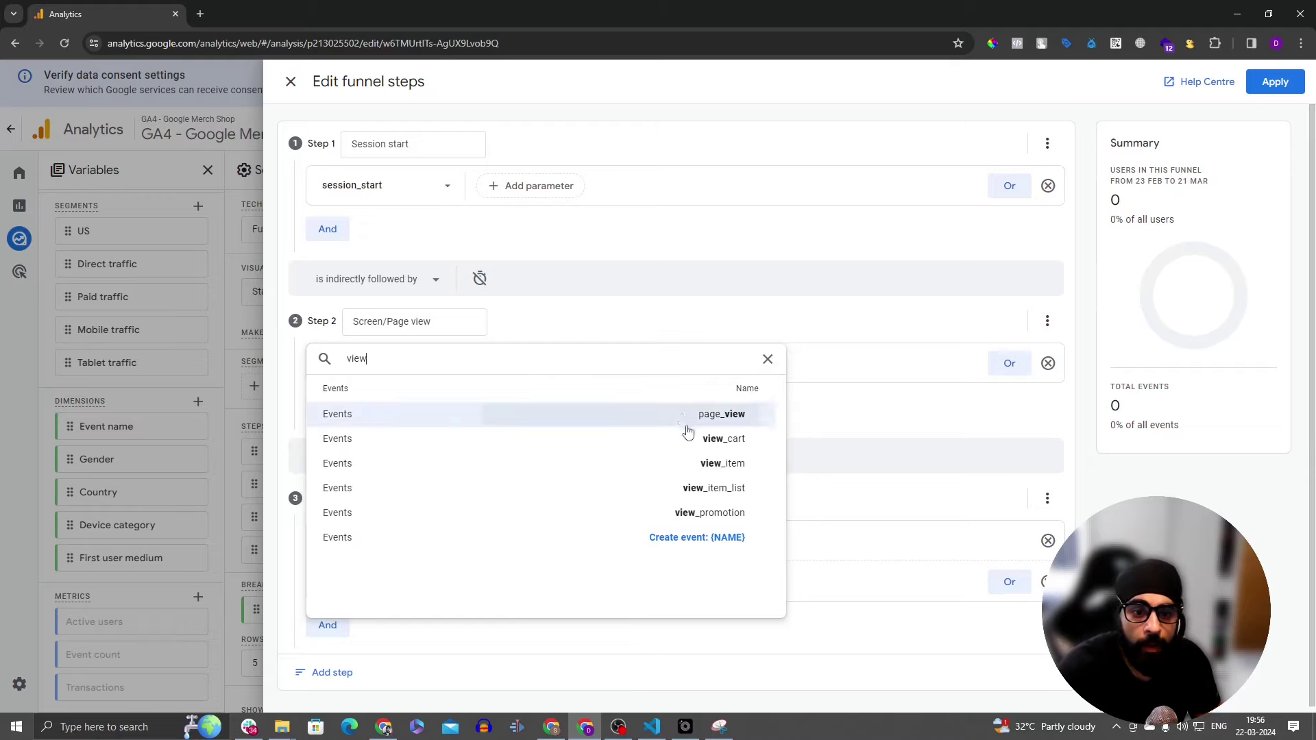
left_click(706, 464)
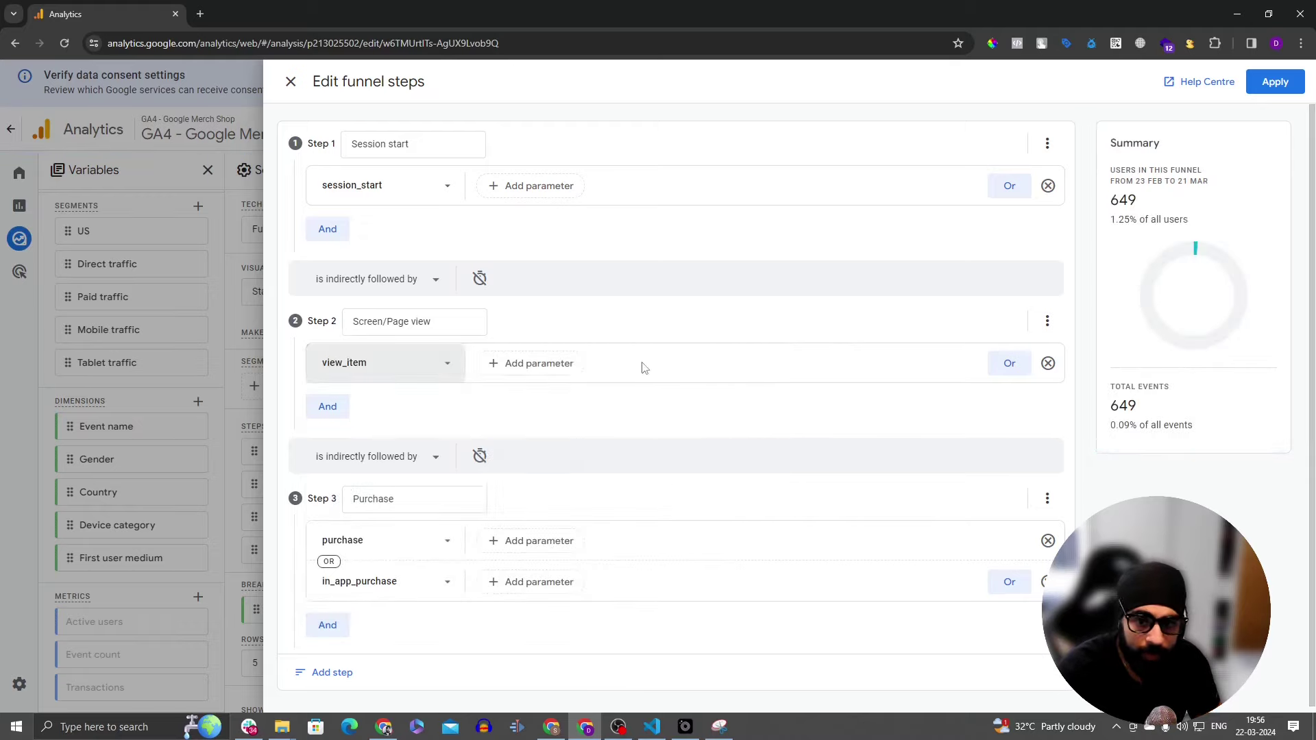
scroll(541, 439, "down", 1)
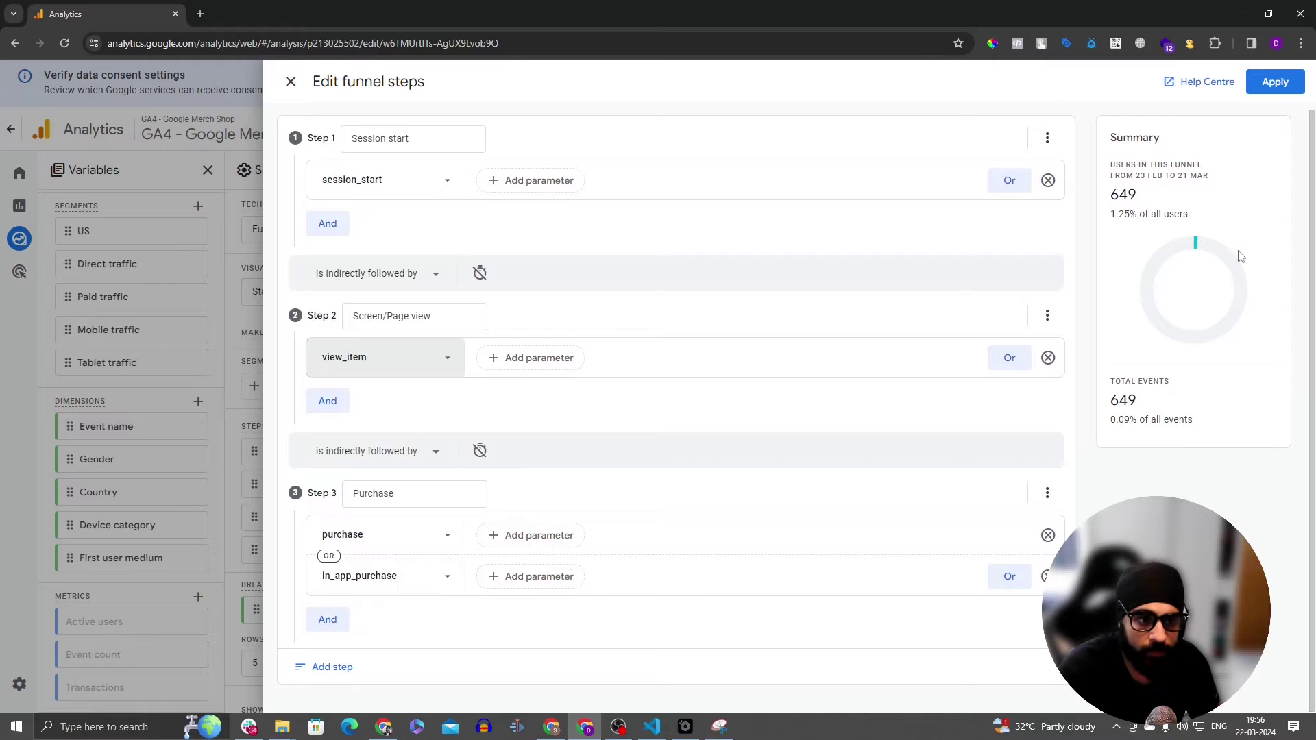
left_click(1275, 82)
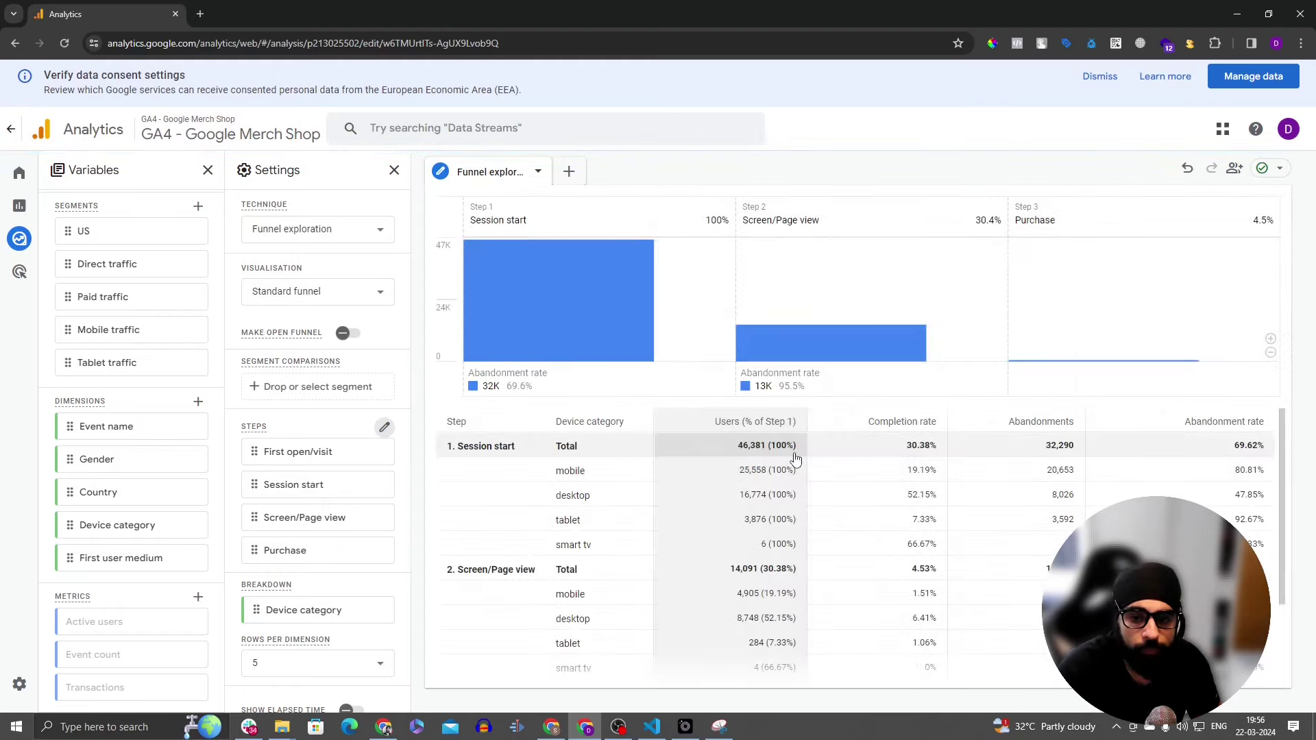
Step: Rename the funnel's second step as "View item" and apply the change
mouse_move(600, 349)
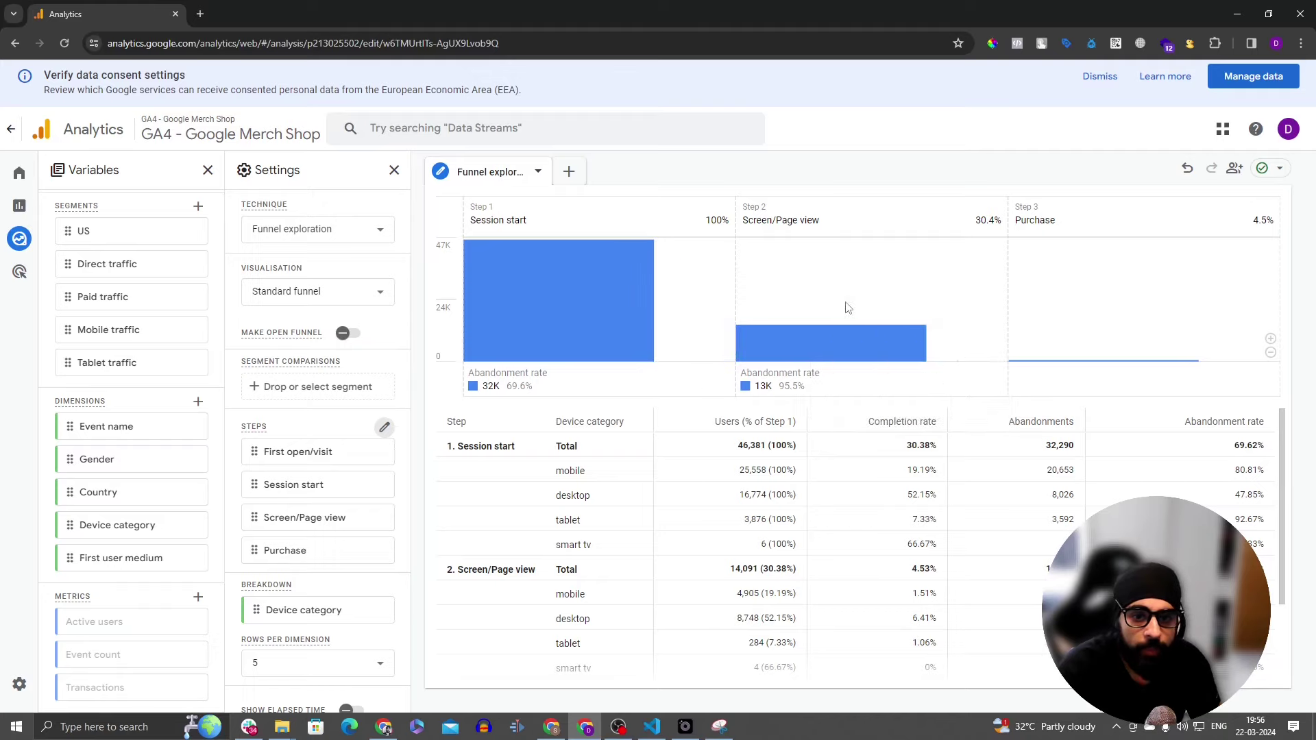
left_click(382, 452)
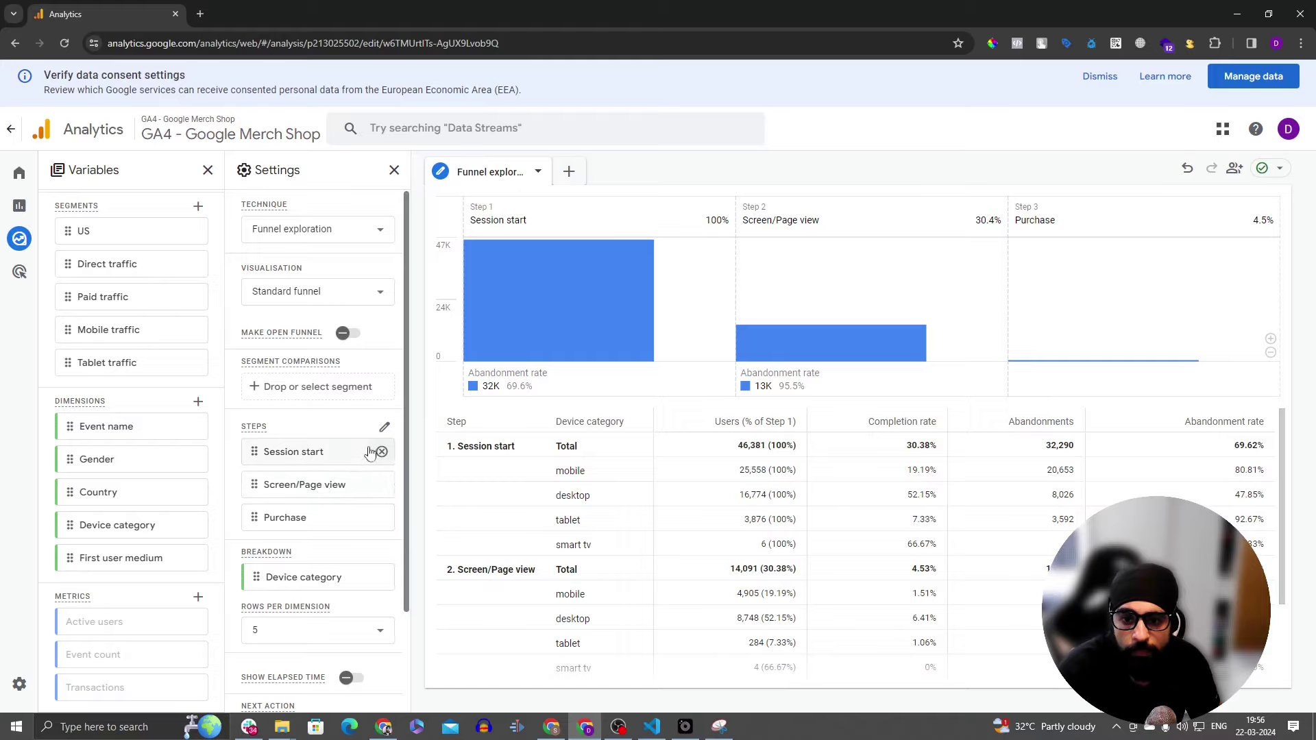
left_click(384, 427)
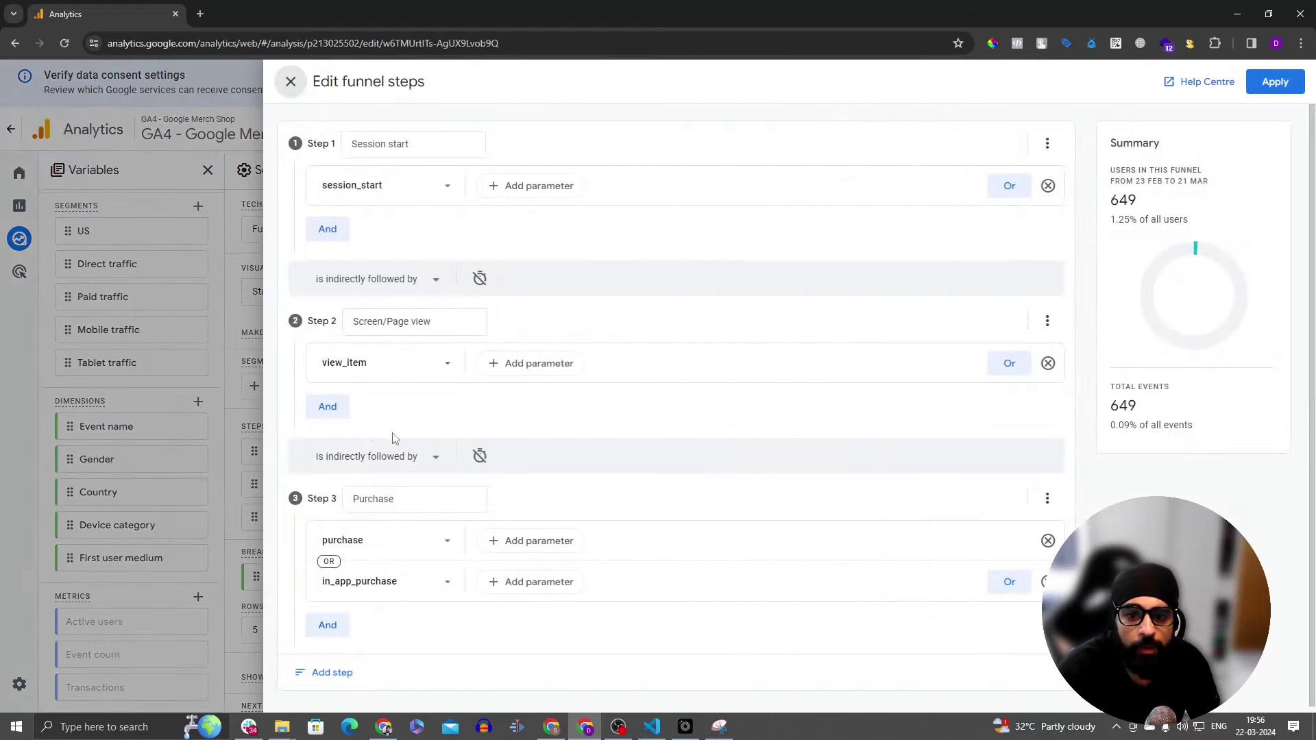
triple_click(386, 322)
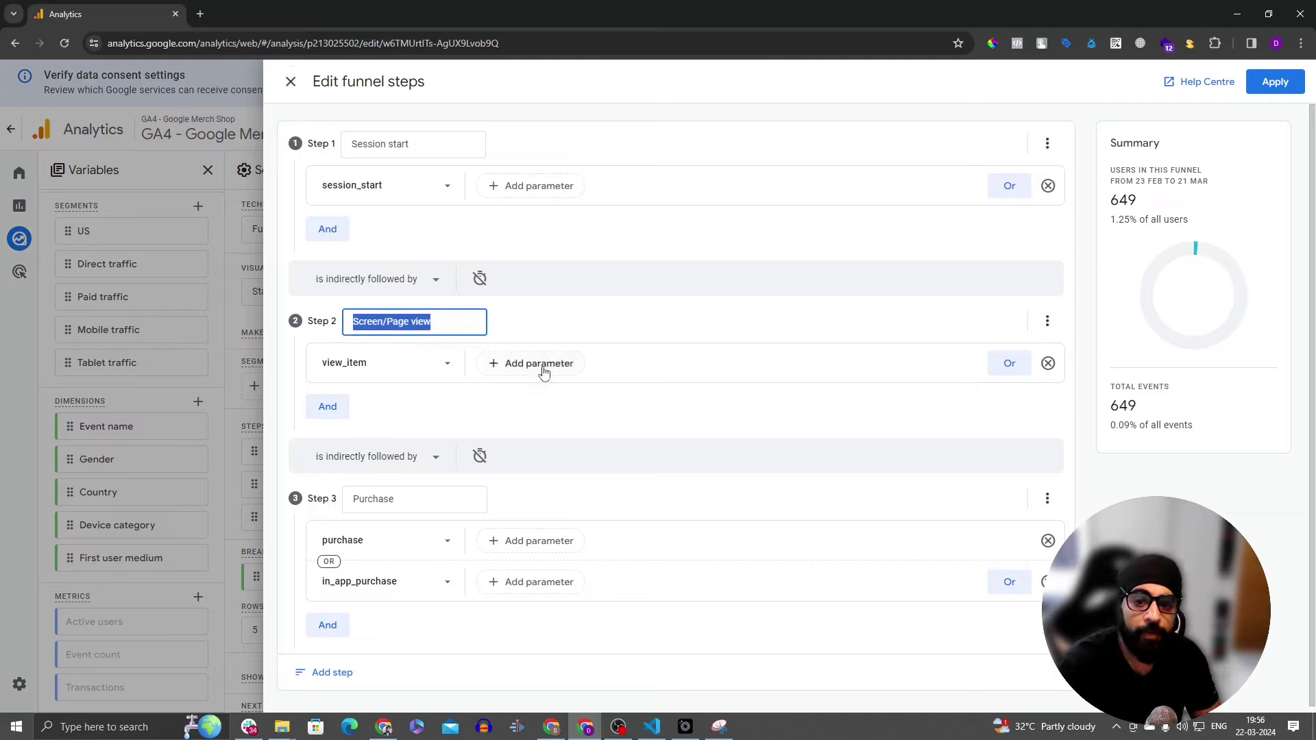
type("Vie")
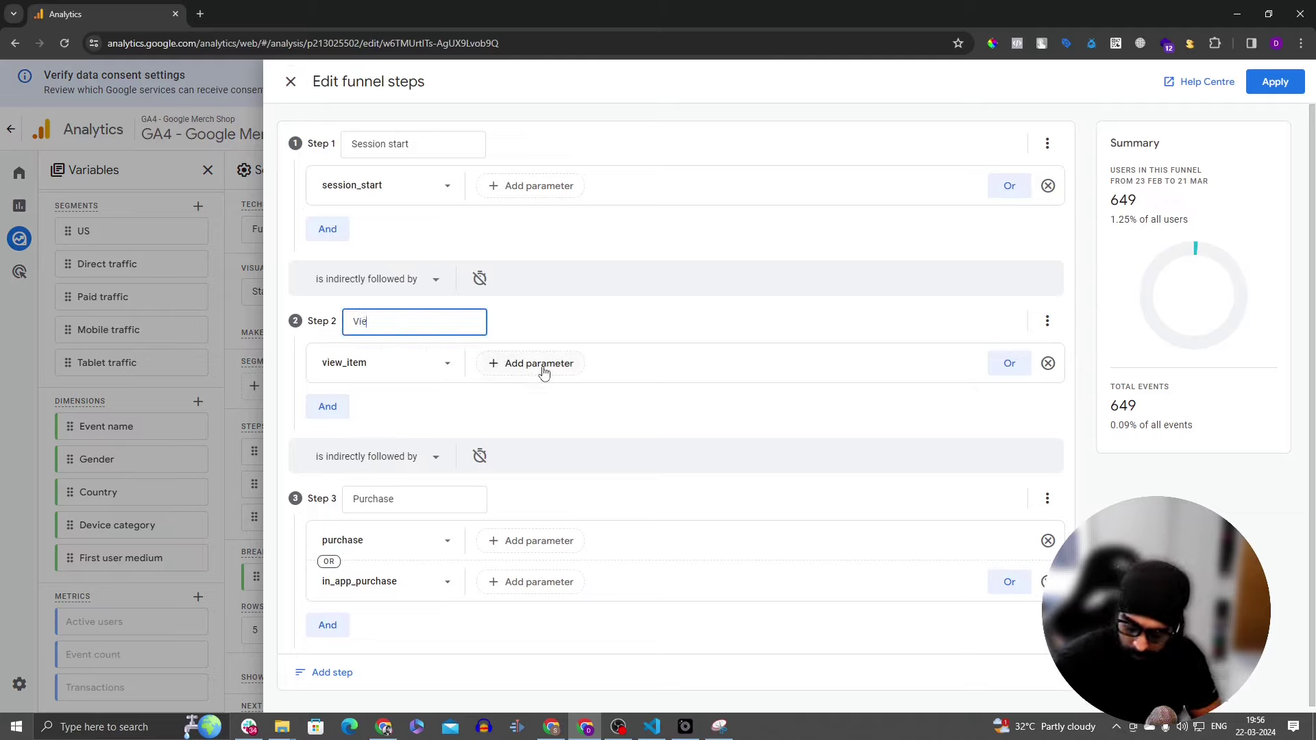
type("w item")
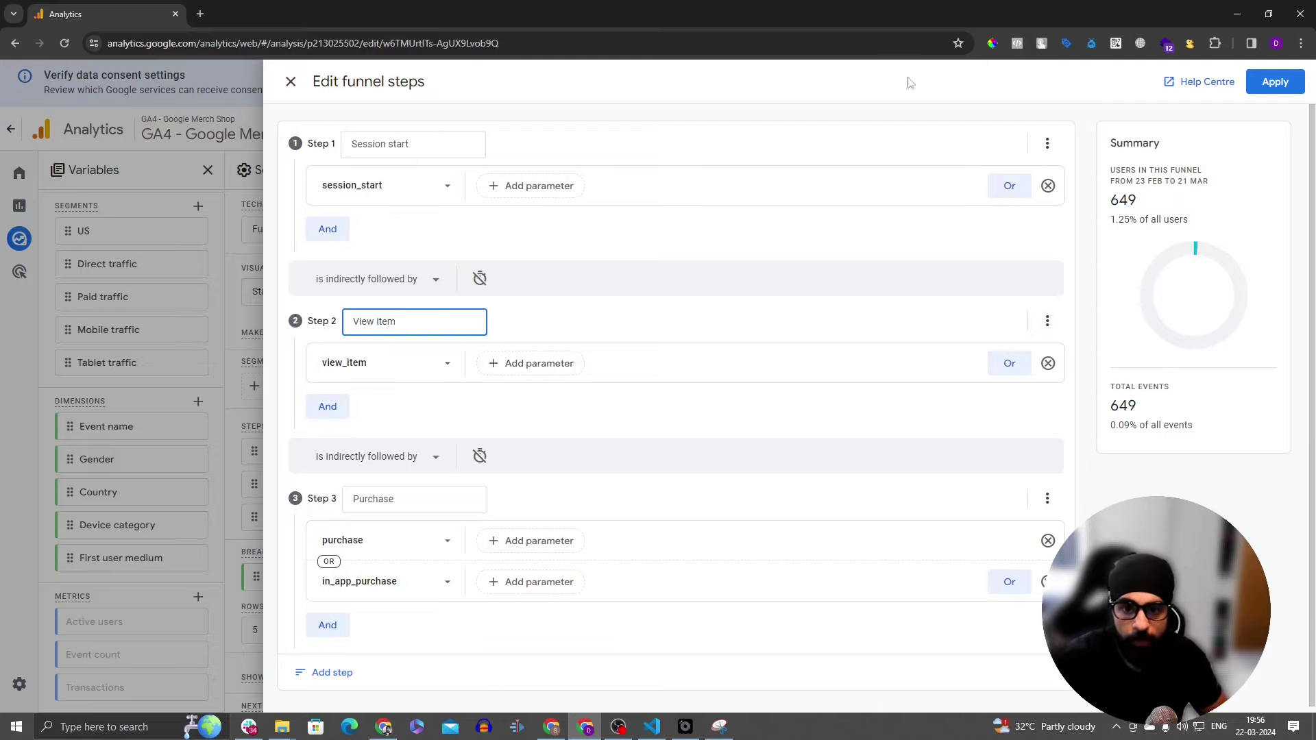
left_click(1275, 84)
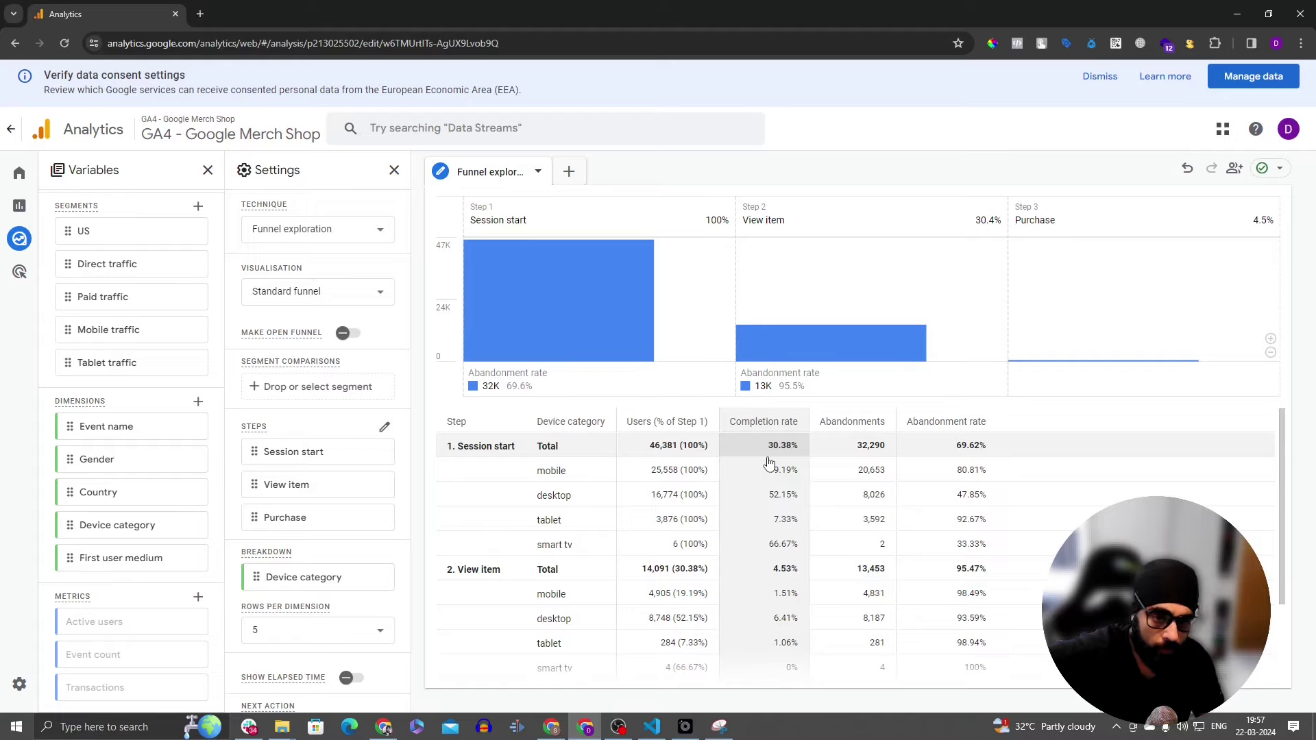
Step: Examine the completion and abandonment rates by device category for the three funnel steps, and the remaining funnel settings
scroll(929, 506, "down", 2)
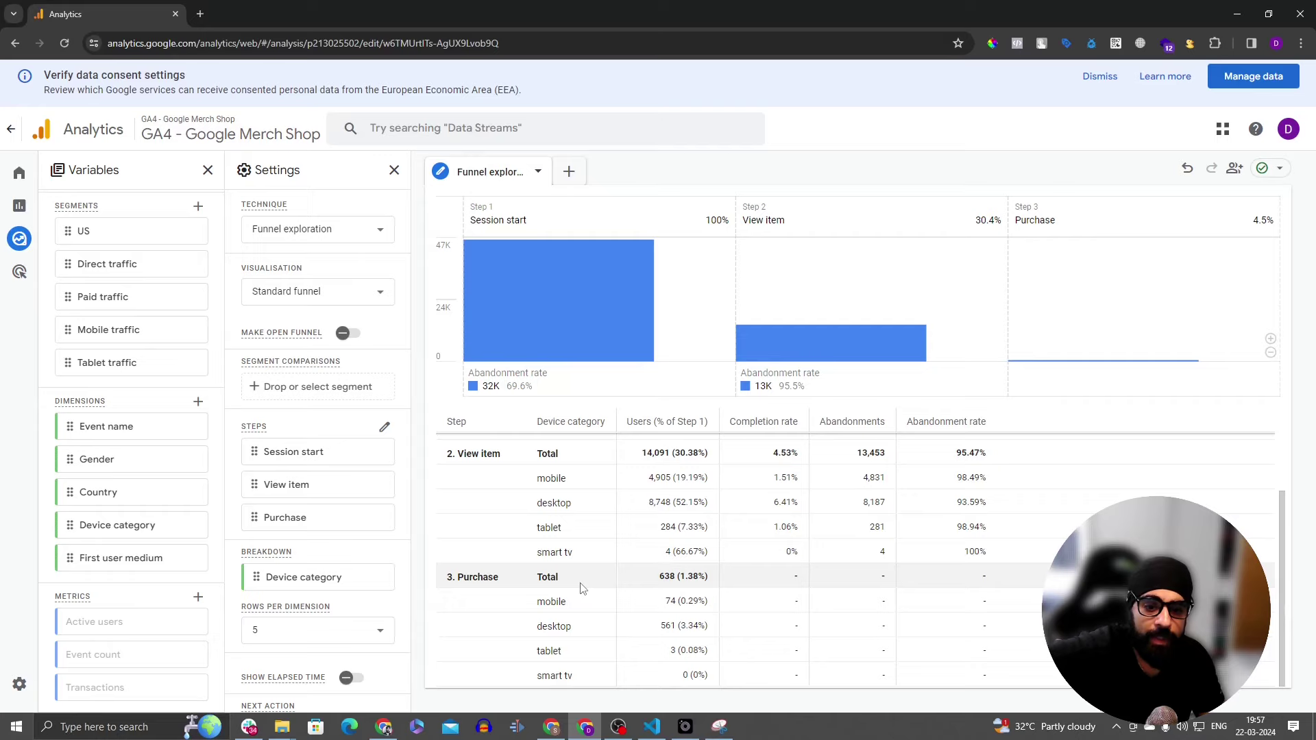
scroll(581, 588, "up", 2)
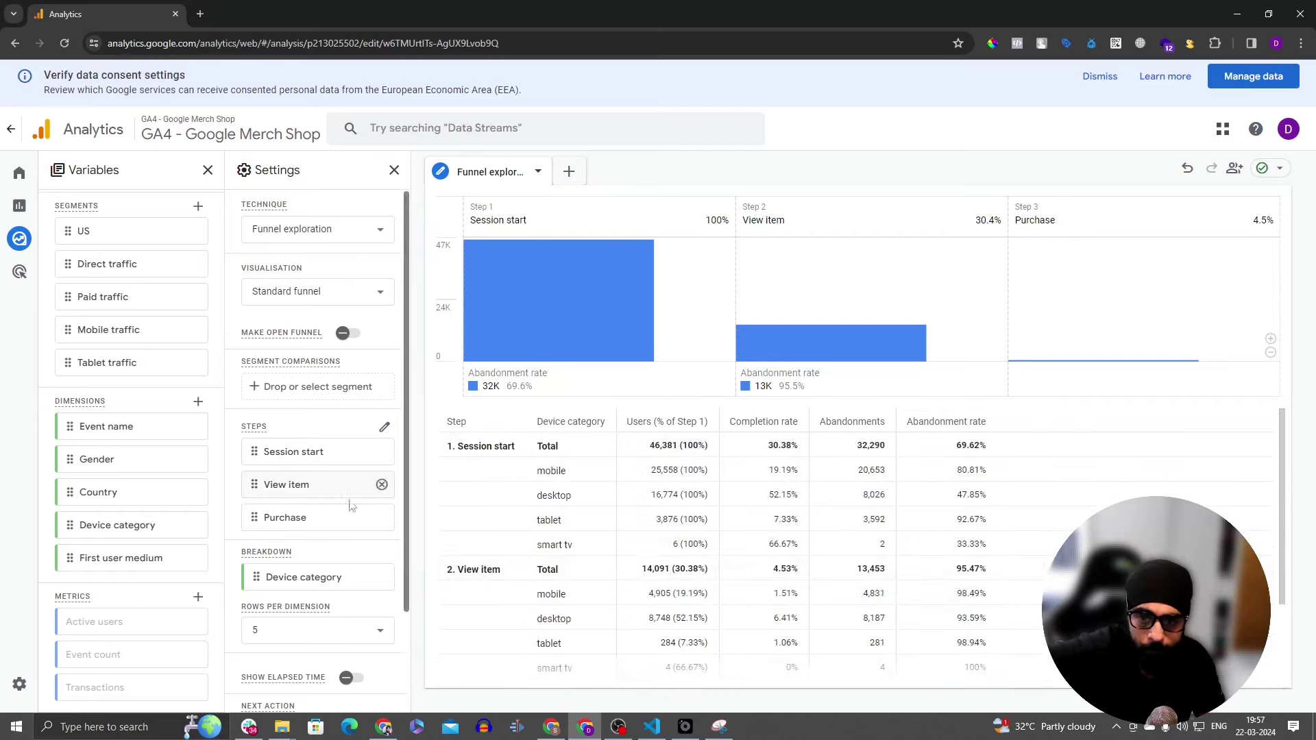
scroll(385, 576, "down", 2)
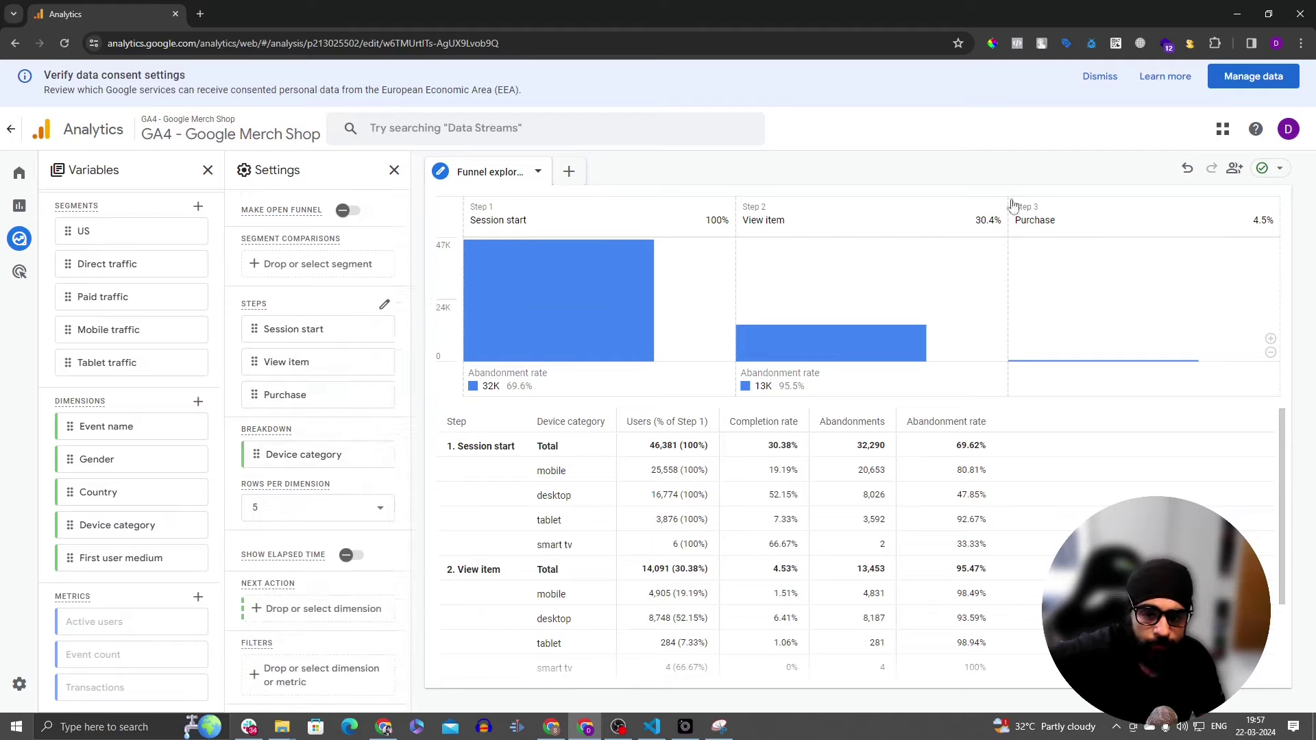
scroll(372, 521, "up", 2)
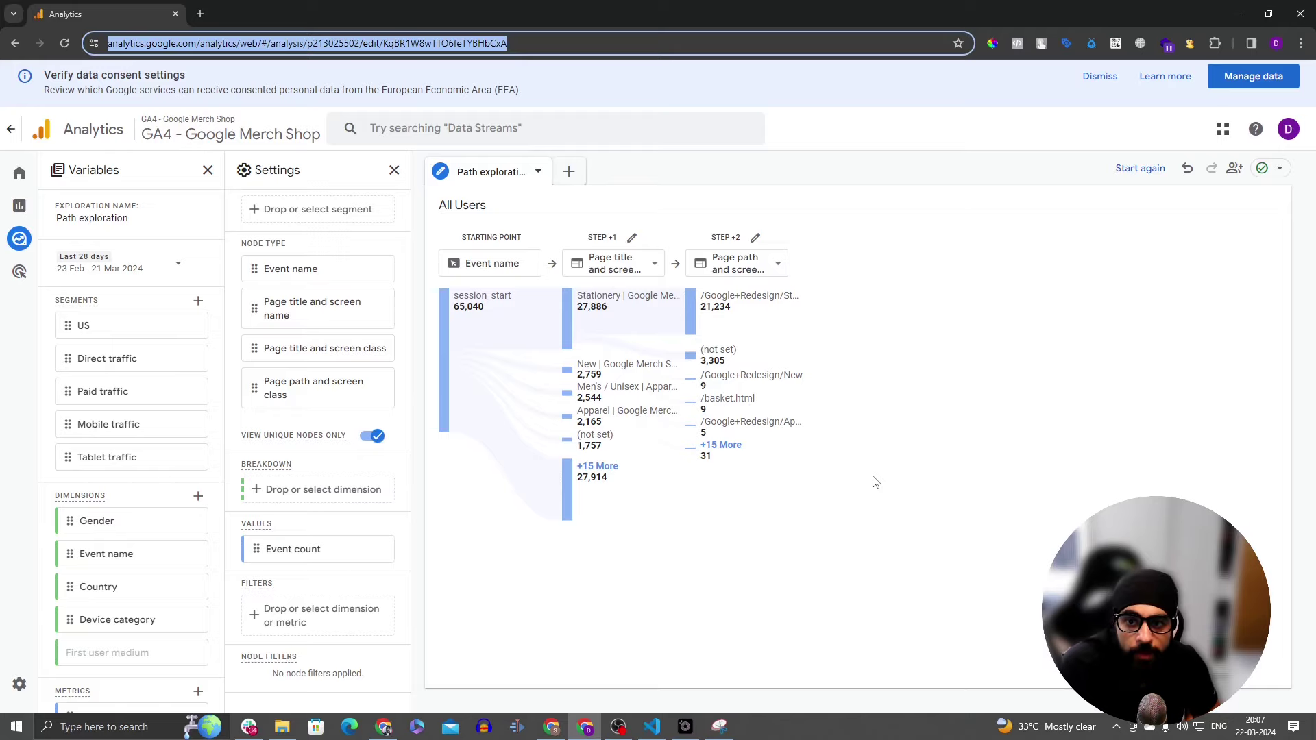
Step: Review the Path exploration's variables and settings, its starting point, and the node types available for step +1
left_click(875, 482)
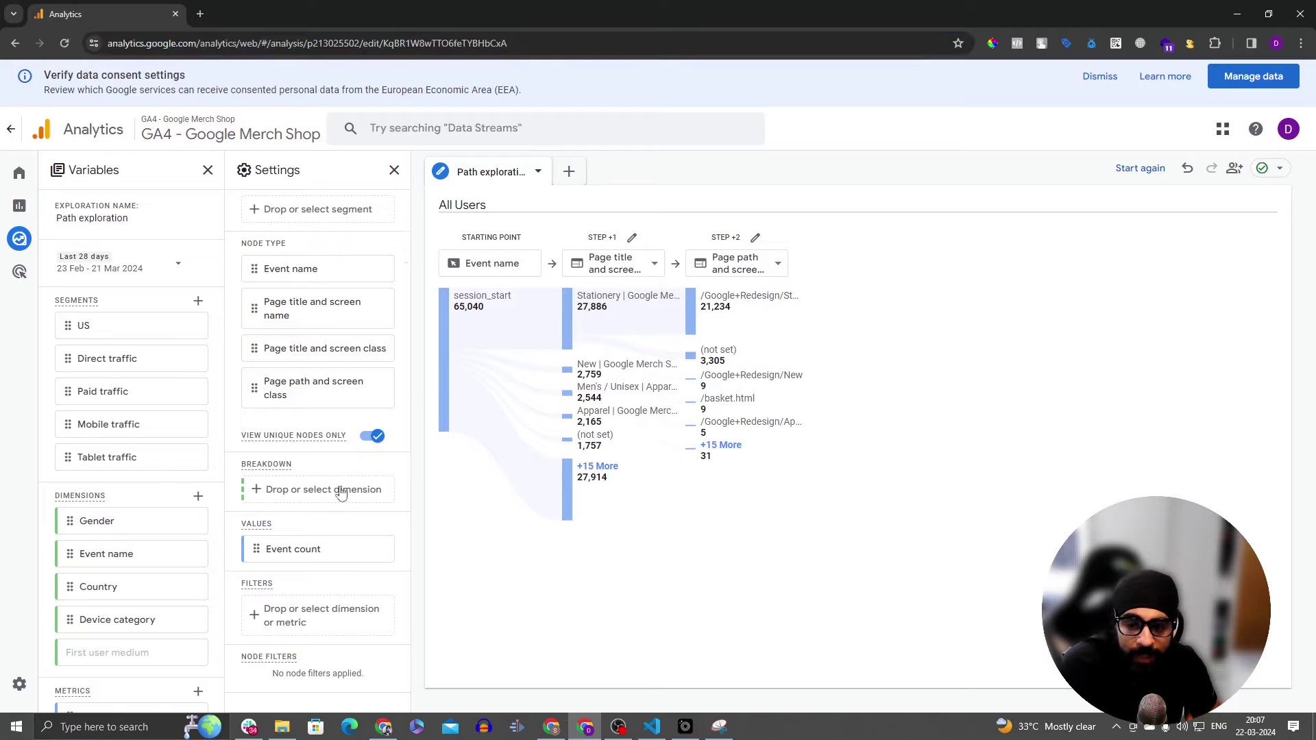
scroll(130, 549, "down", 2)
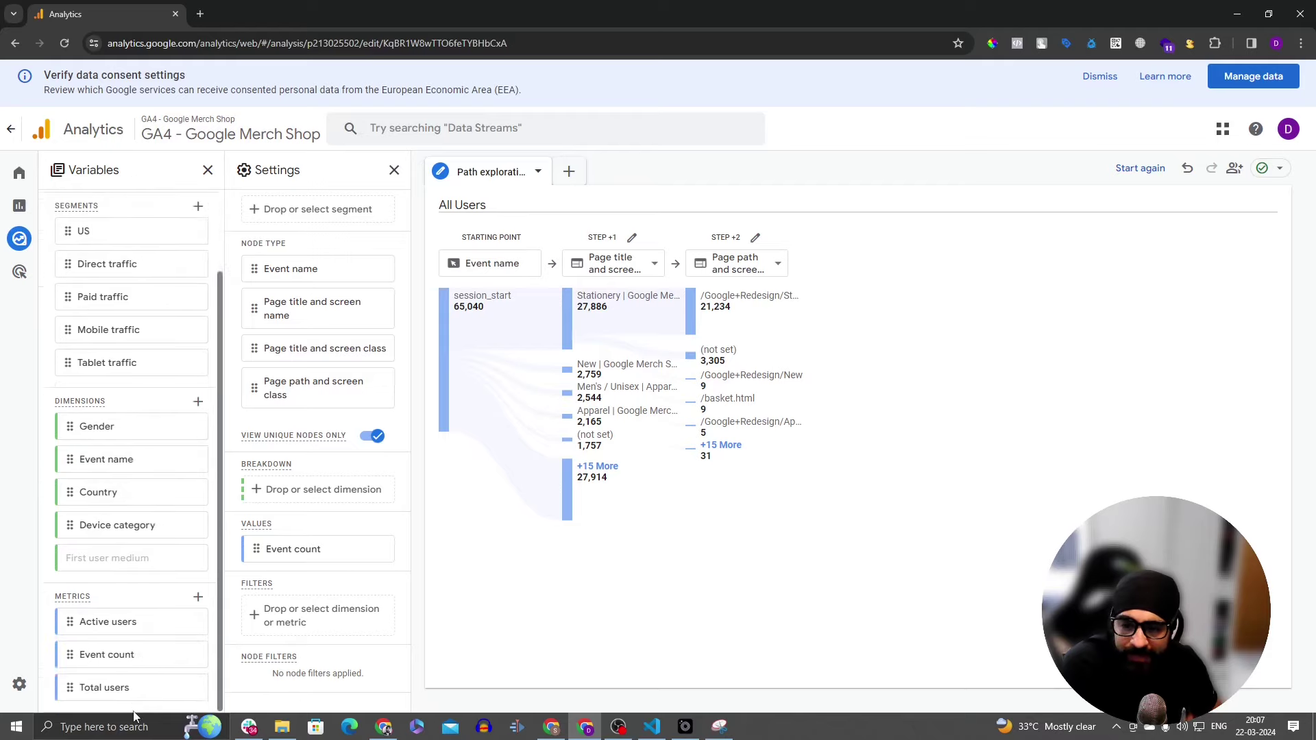
scroll(137, 714, "up", 2)
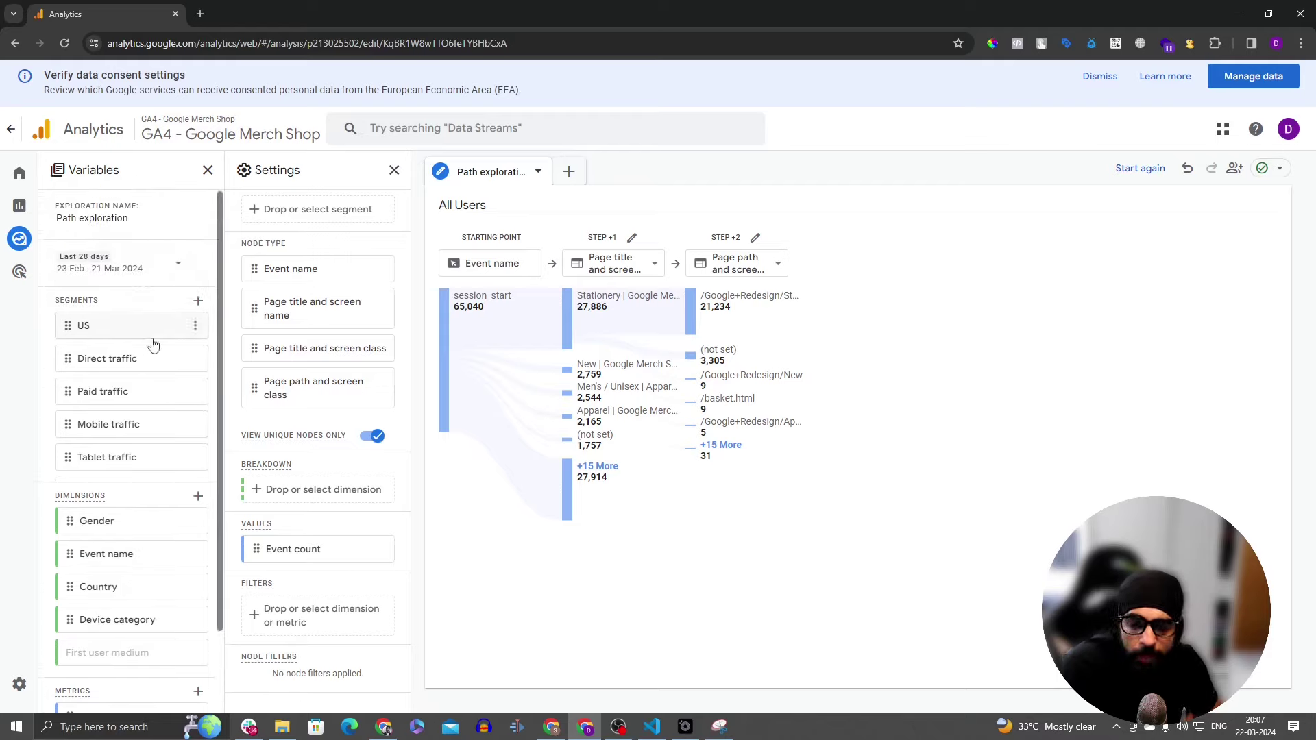
scroll(371, 497, "up", 2)
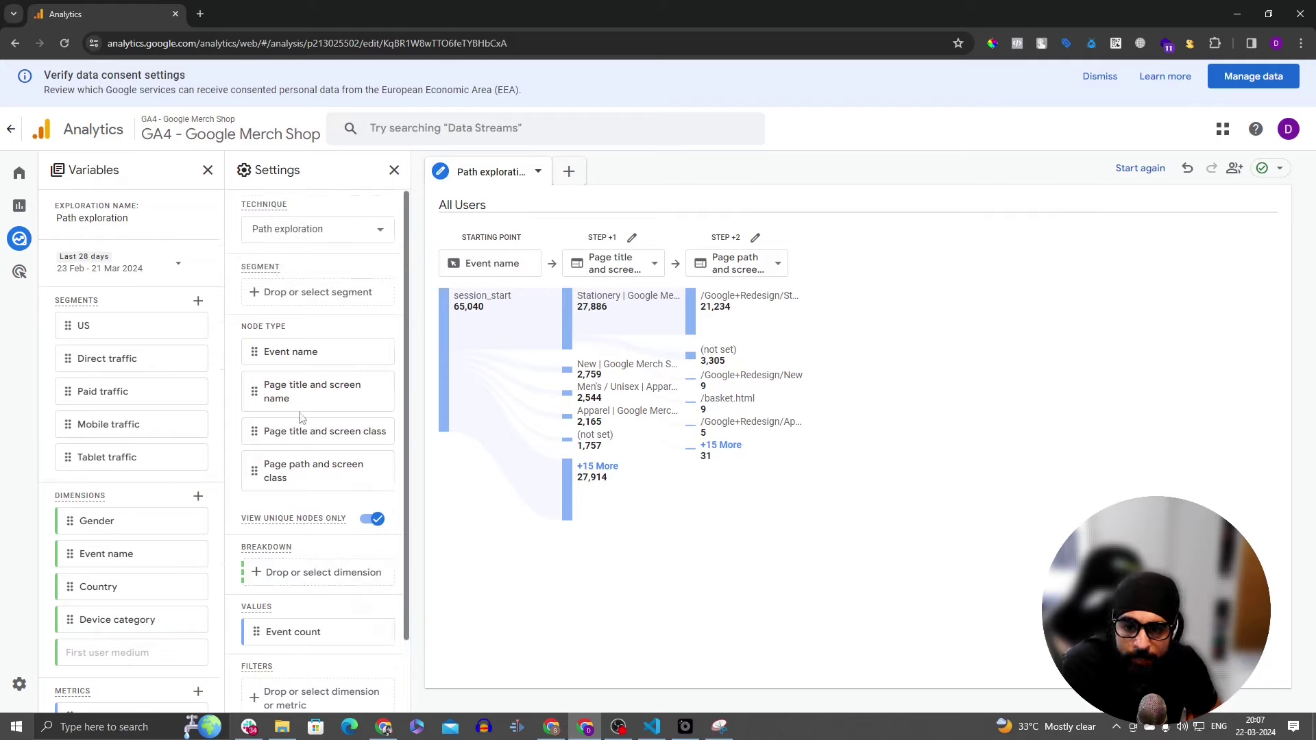
left_click(622, 272)
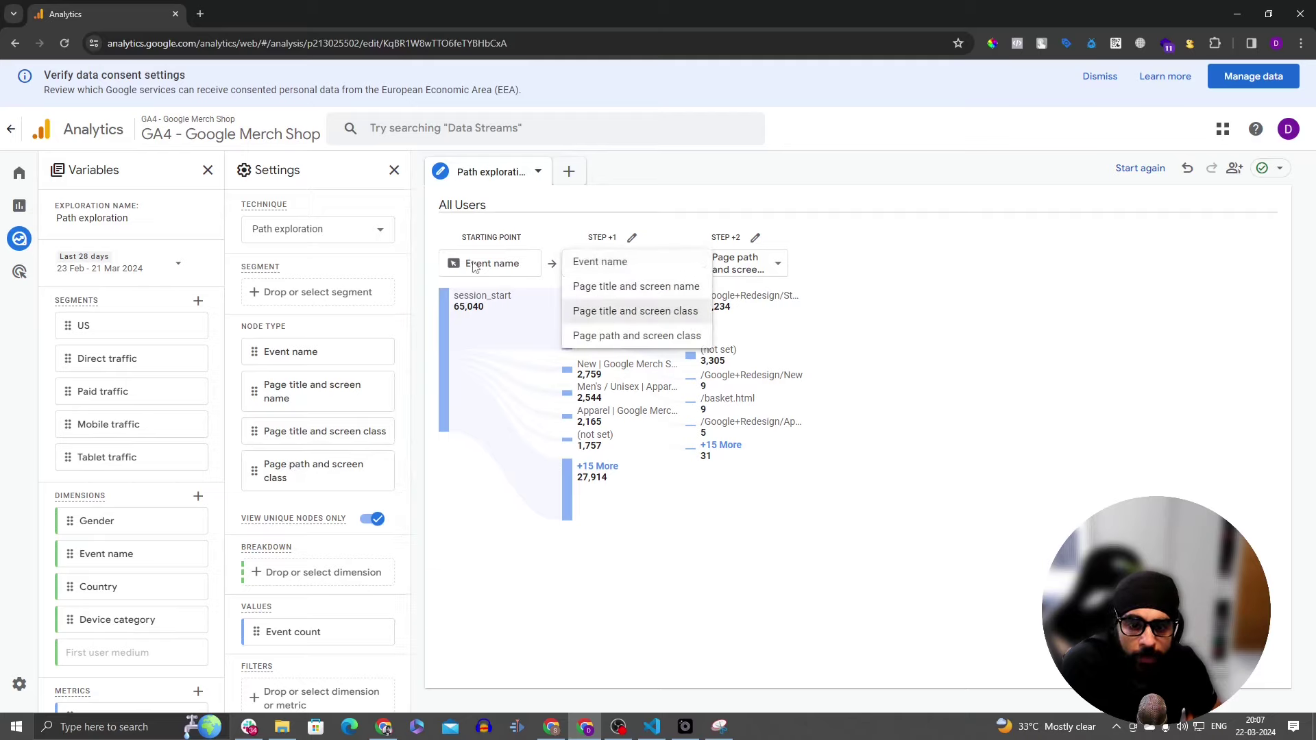
key("Escape")
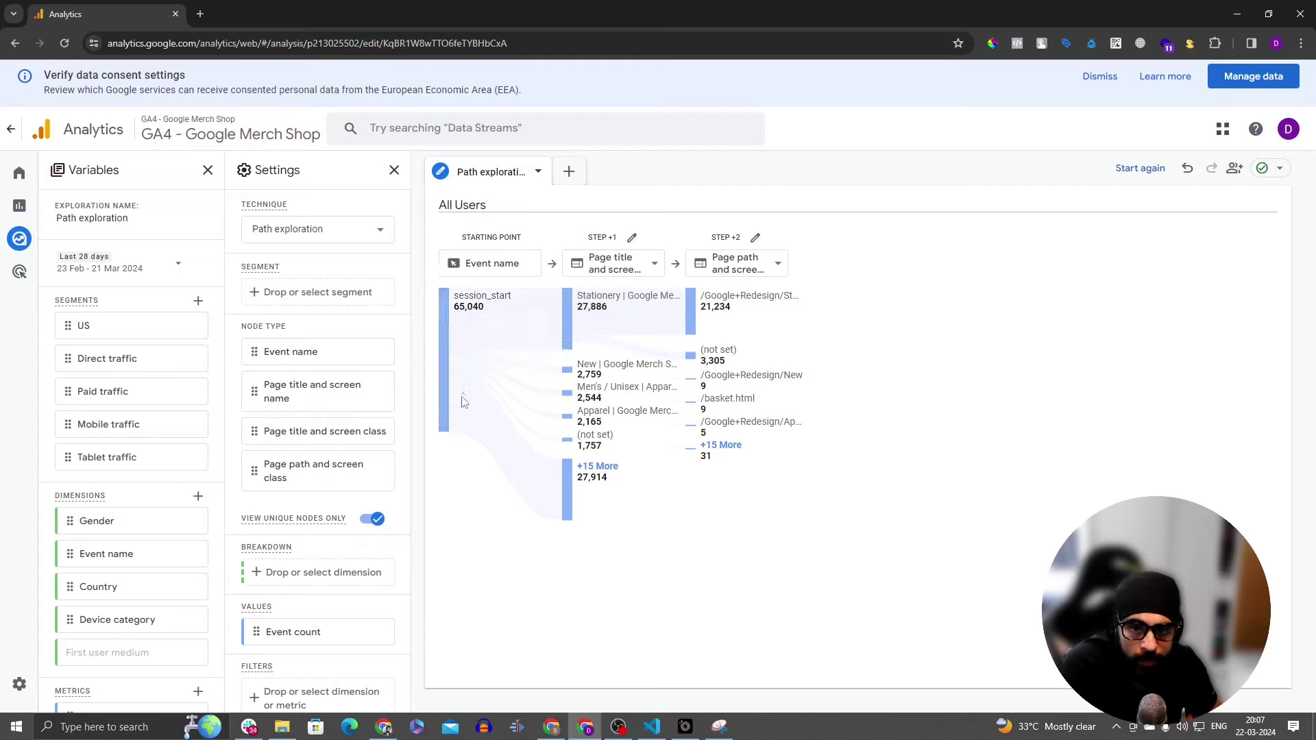
mouse_move(457, 304)
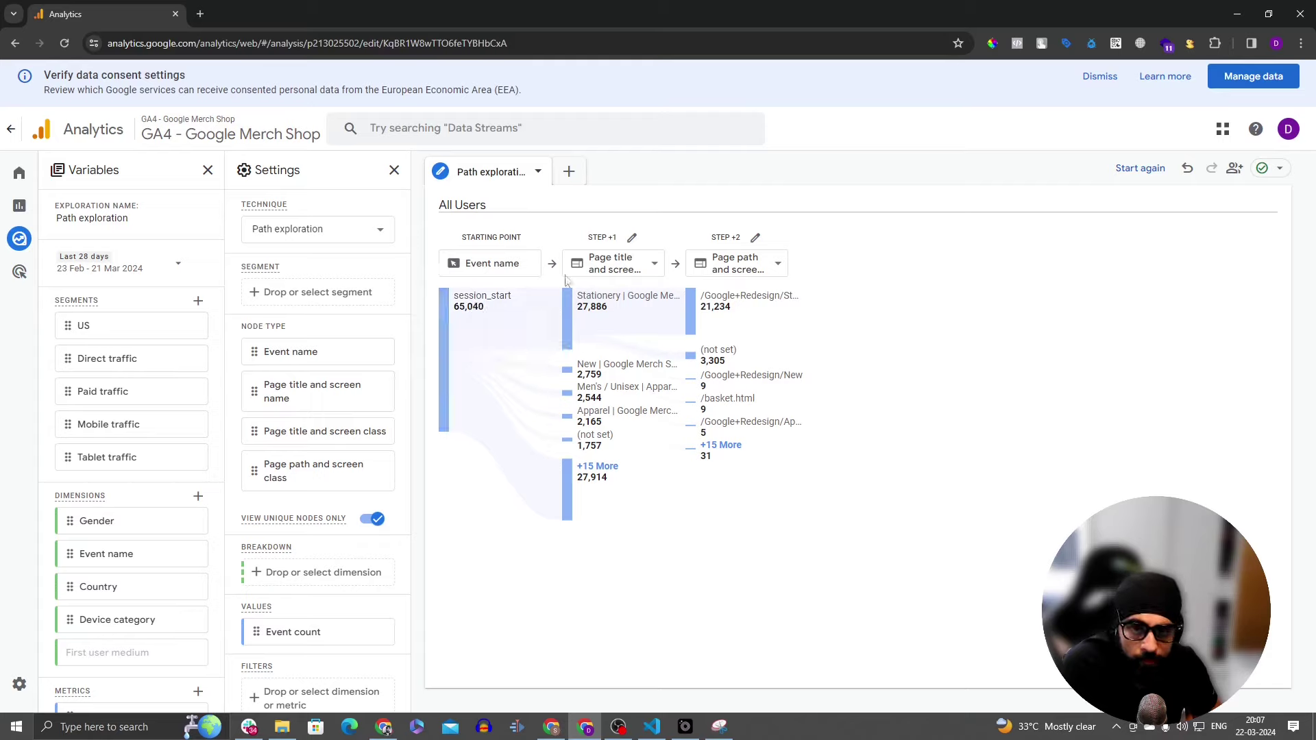
Step: Examine the node type options for step +1, the remaining path settings, and the event counts of the path nodes
left_click(610, 266)
left_click(613, 293)
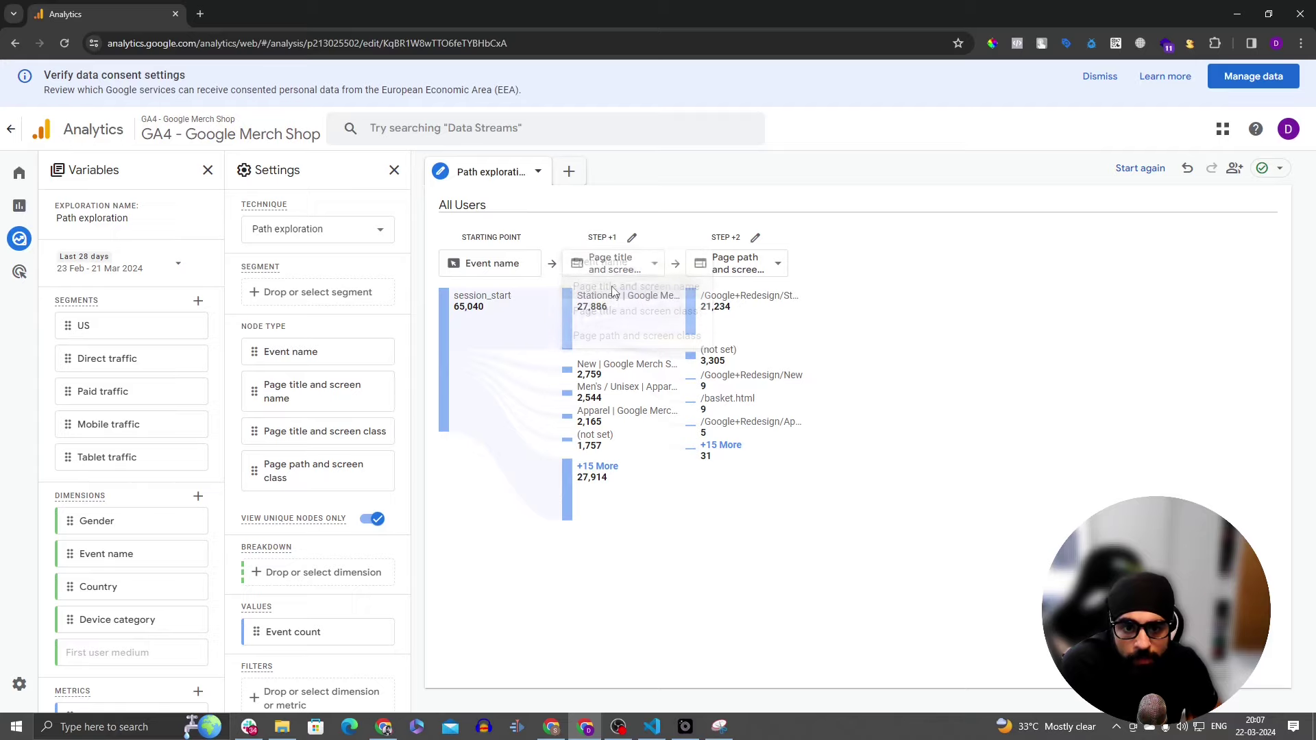
left_click(628, 268)
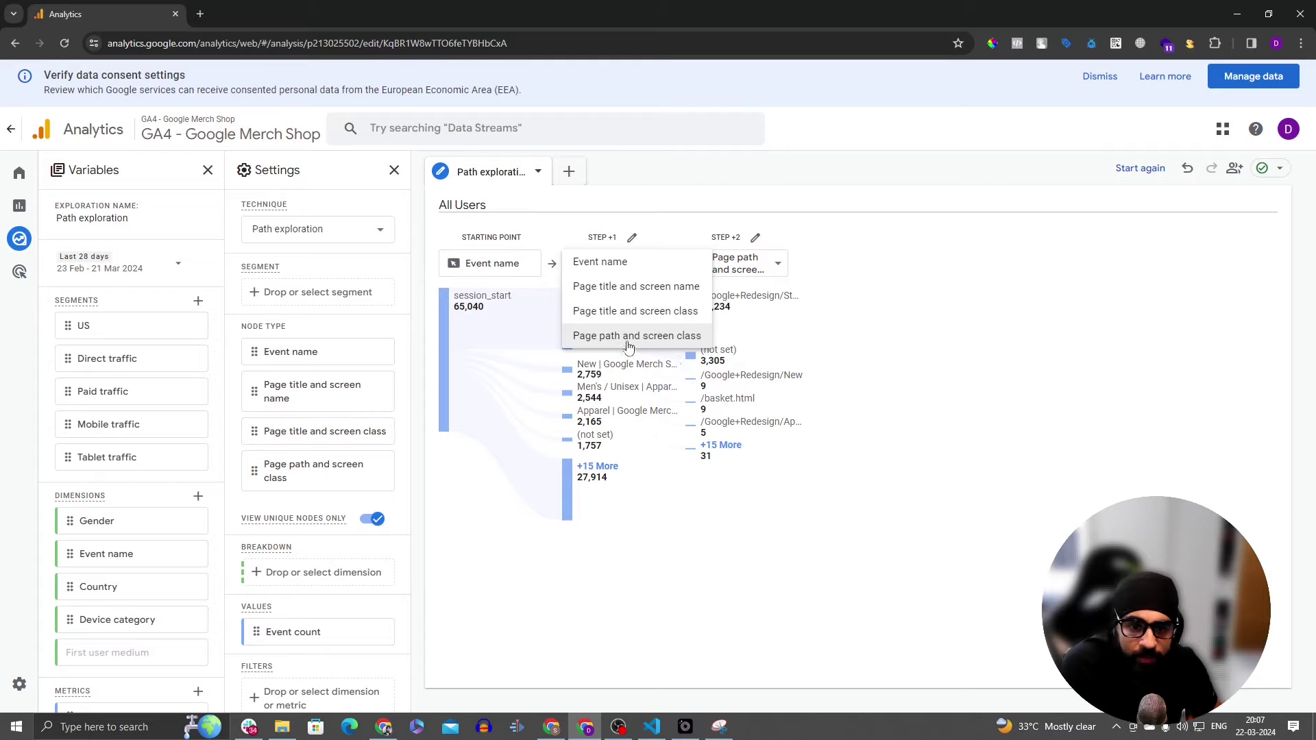
left_click(842, 528)
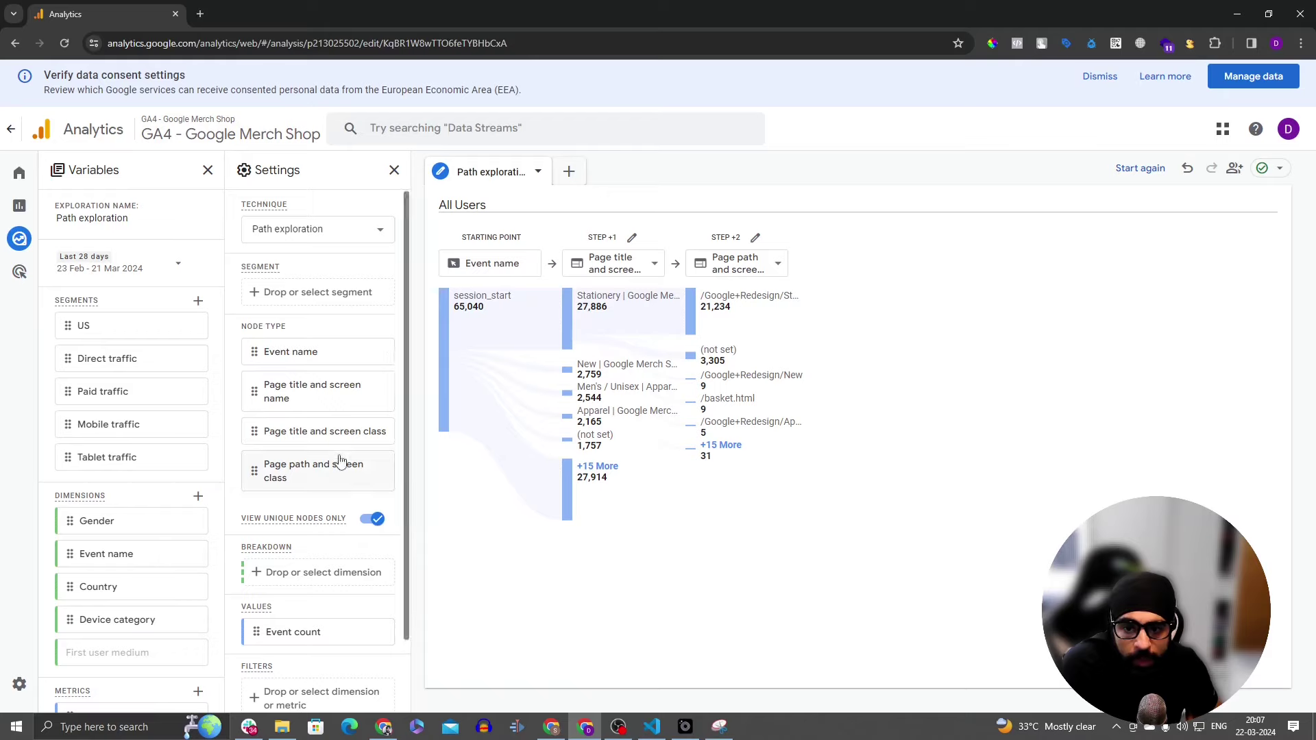
scroll(341, 446, "down", 2)
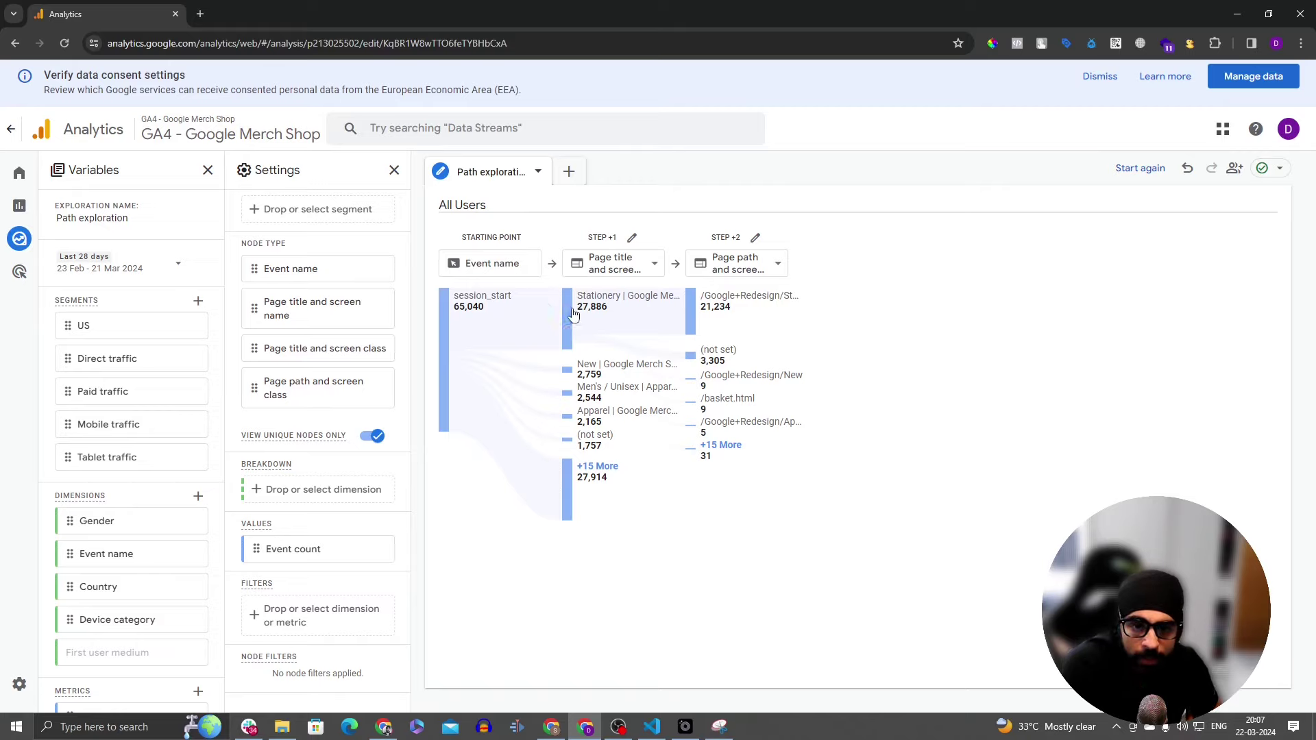
mouse_move(573, 314)
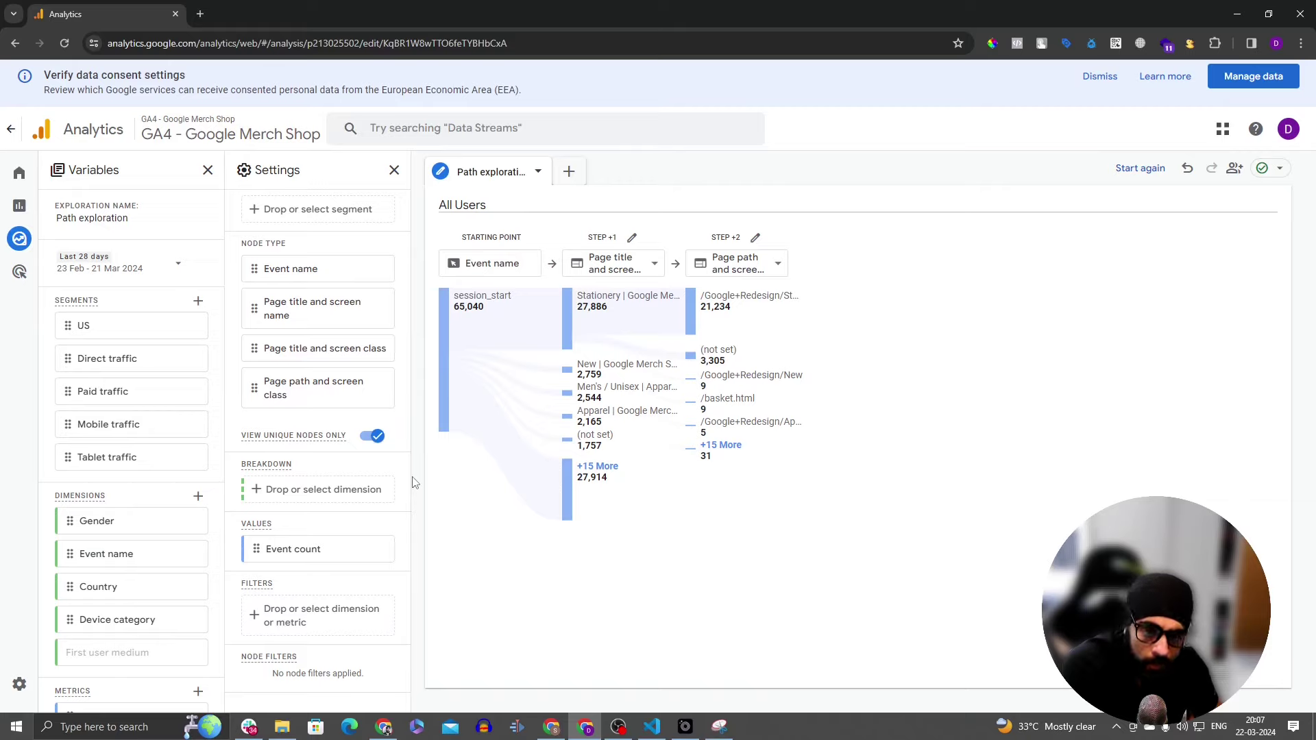
mouse_move(656, 423)
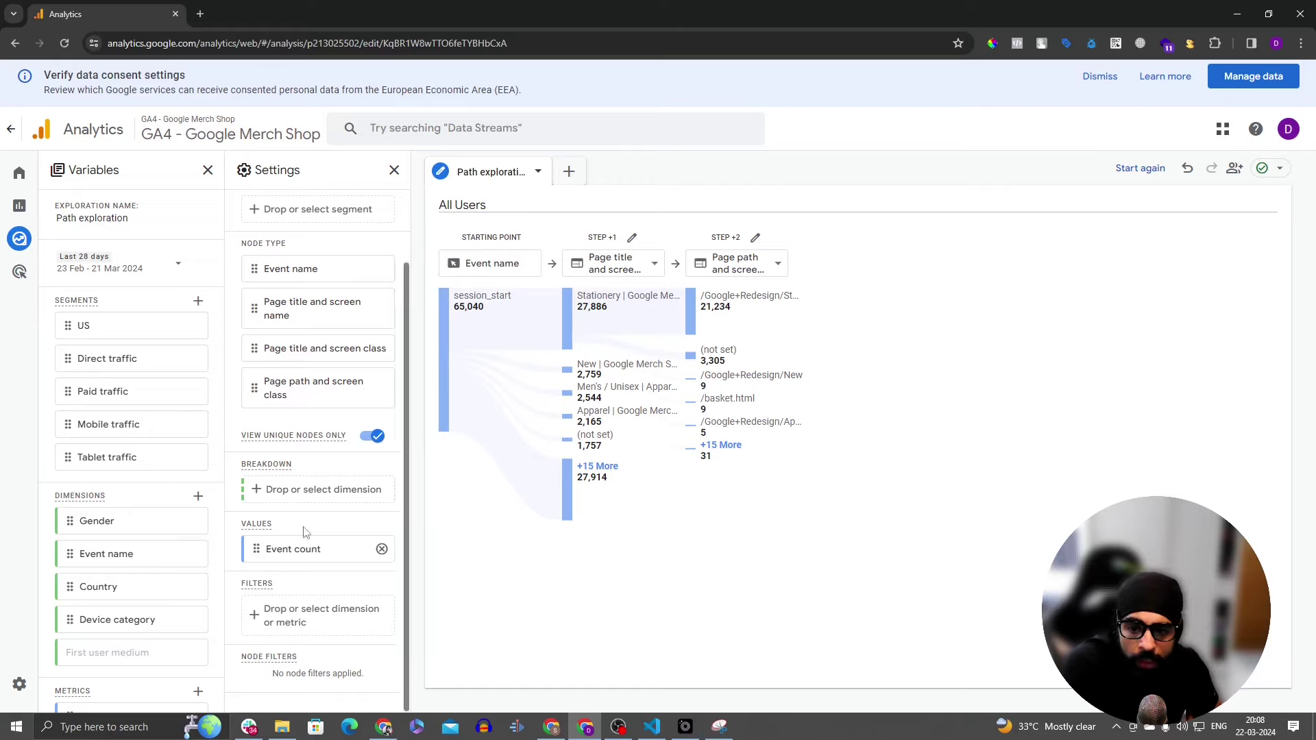
scroll(157, 576, "down", 2)
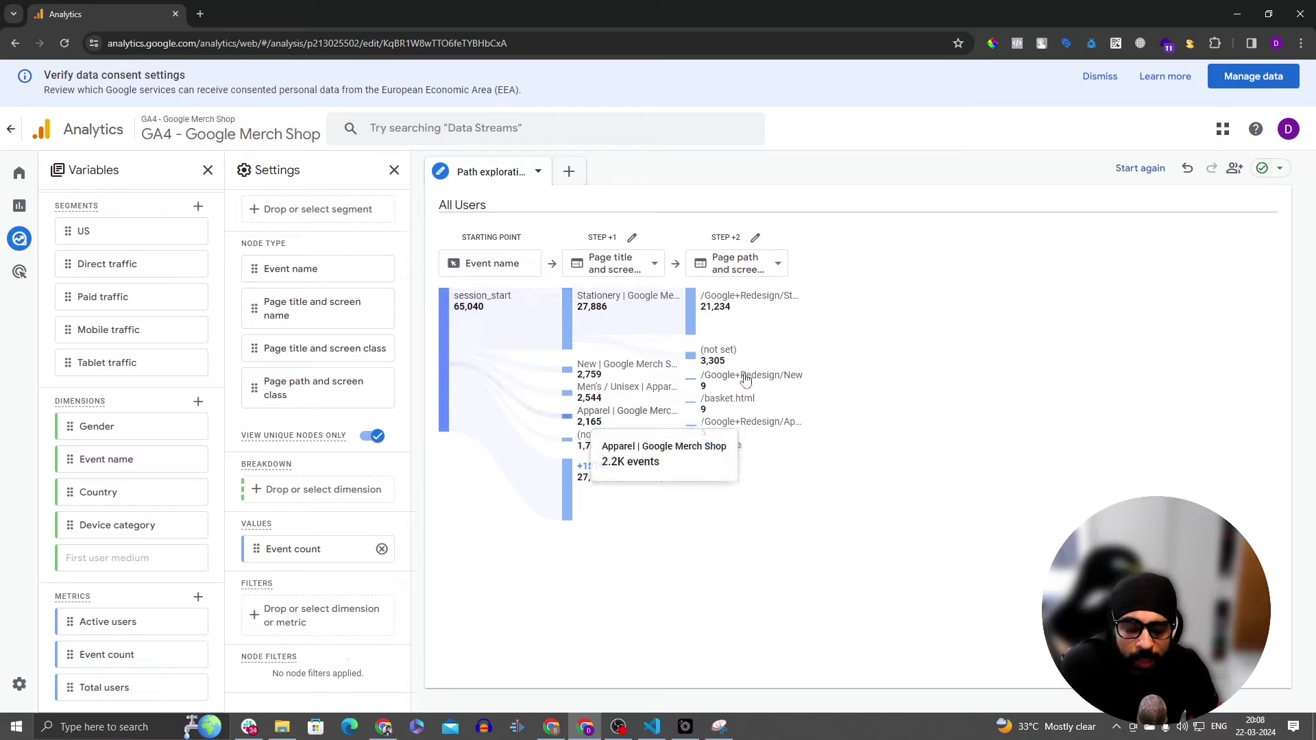
mouse_move(452, 311)
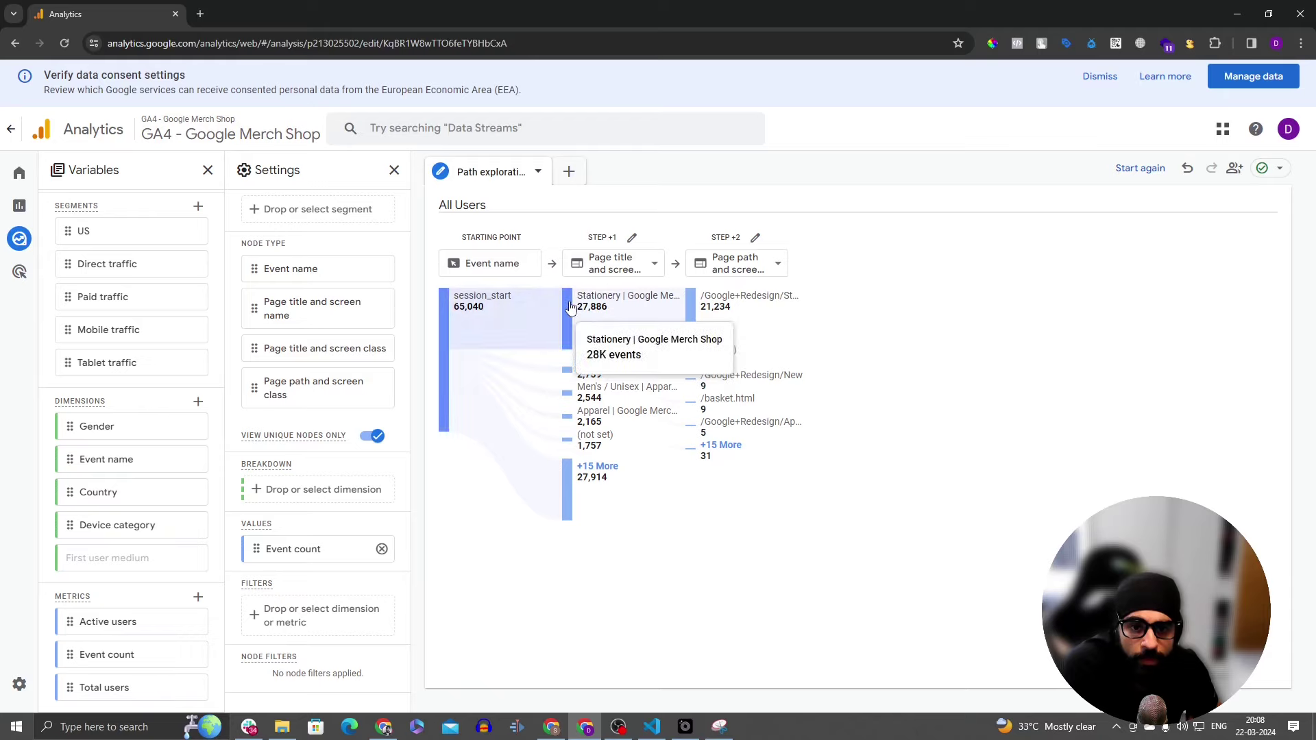
mouse_move(575, 309)
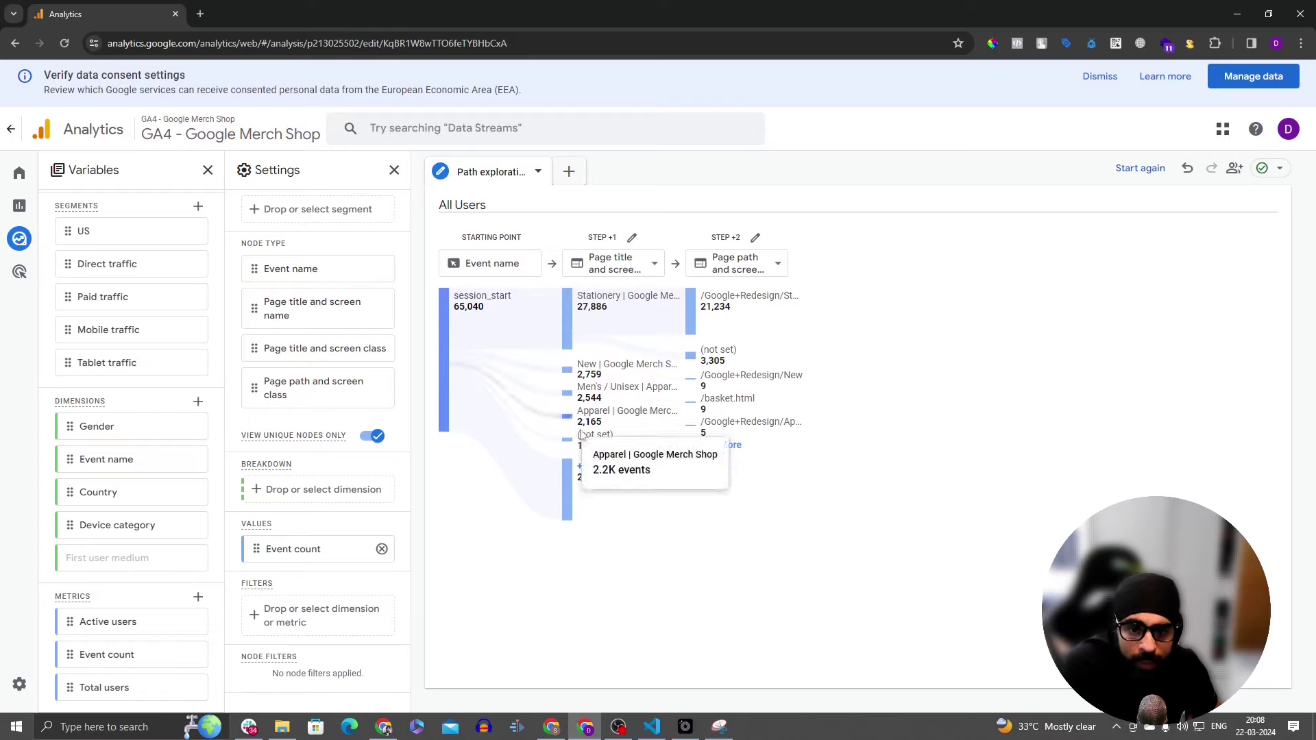
Step: Set the node type of step +1 to Event name and expand the page_view node into step +2
left_click(619, 273)
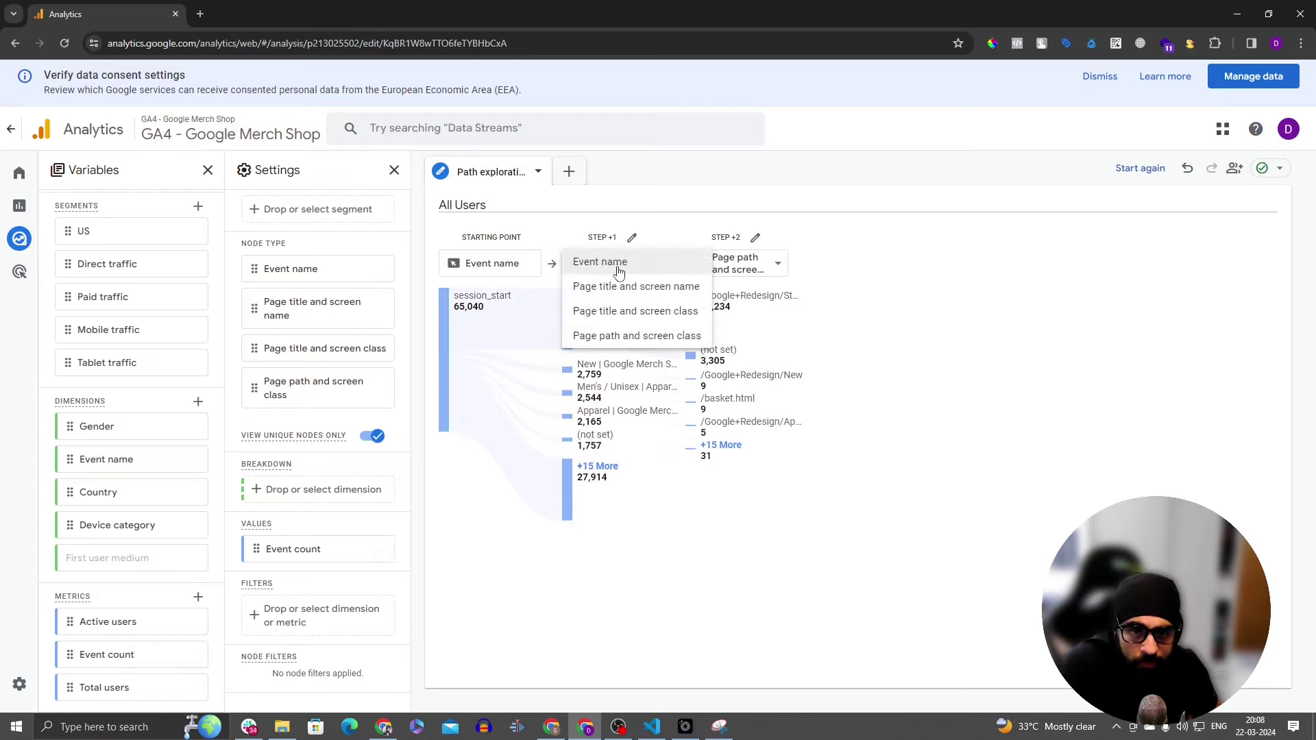
left_click(619, 272)
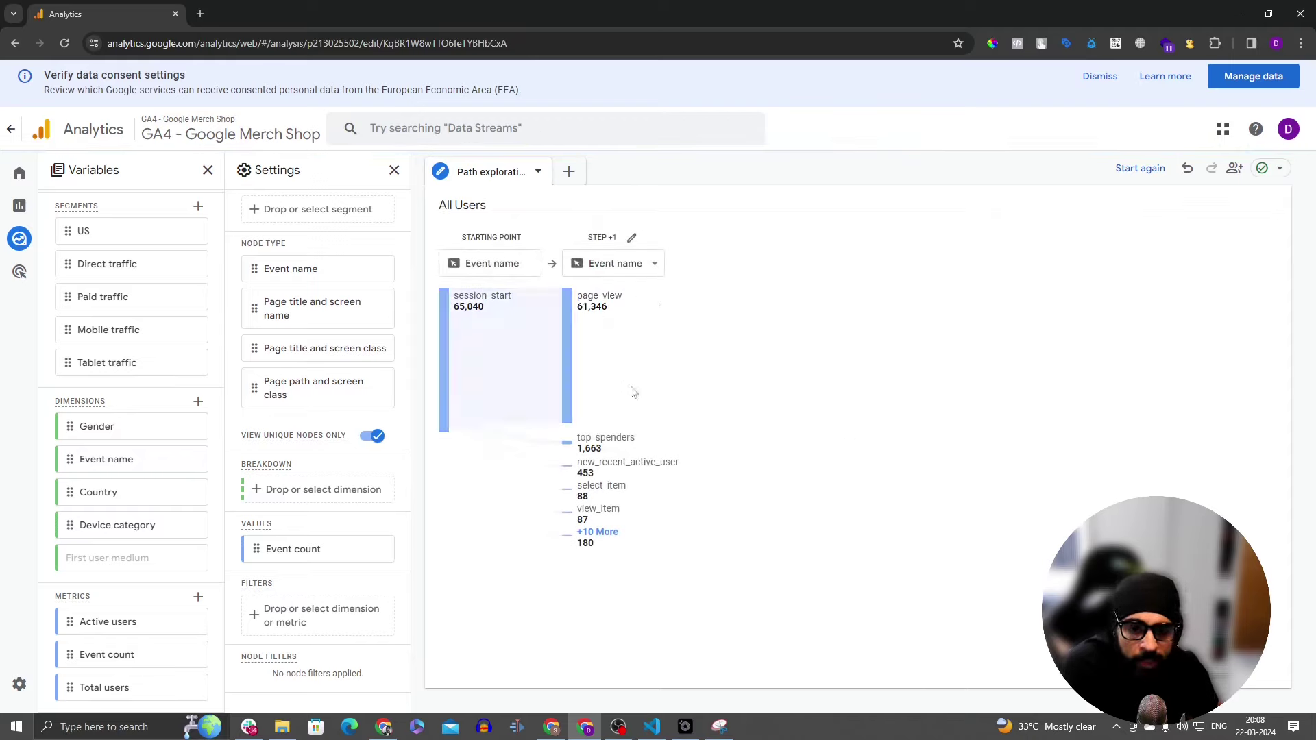
left_click(566, 384)
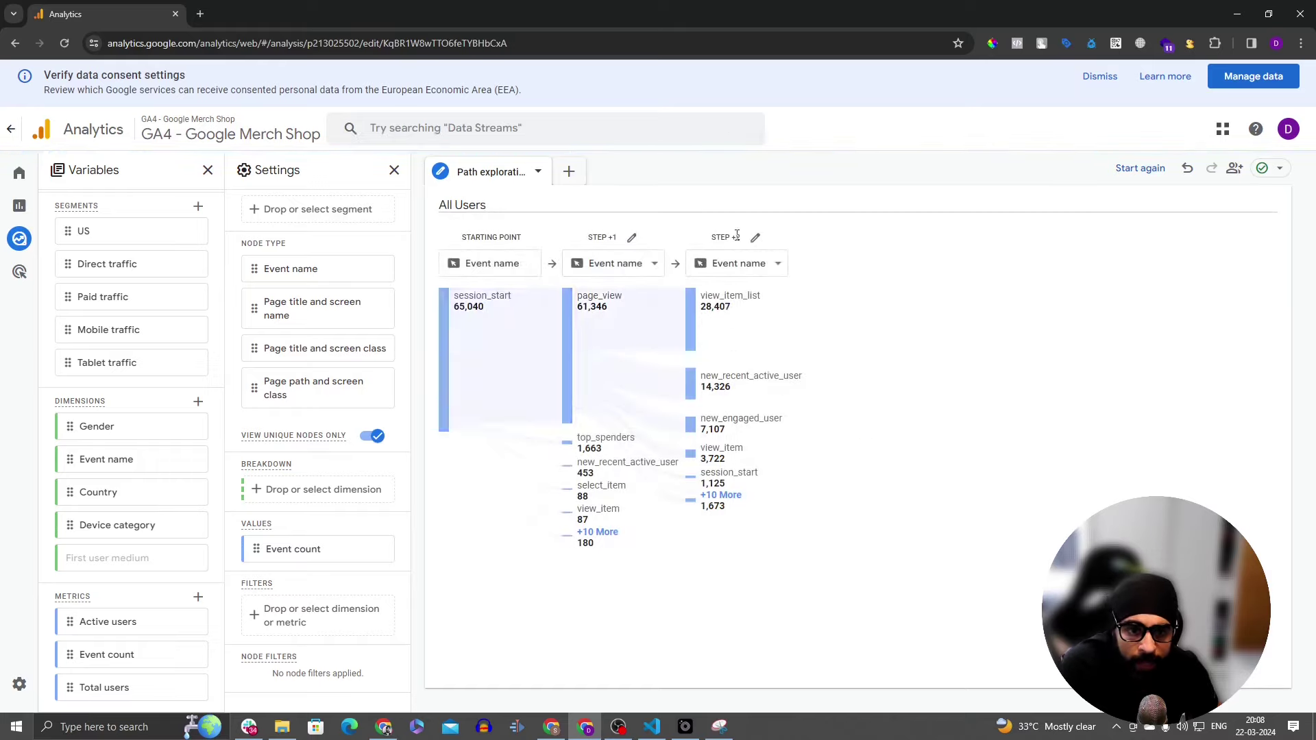
Step: Set the node type of step +2 to Page title and screen name, and expand its Stationery page node into step +3
left_click(783, 270)
left_click(785, 288)
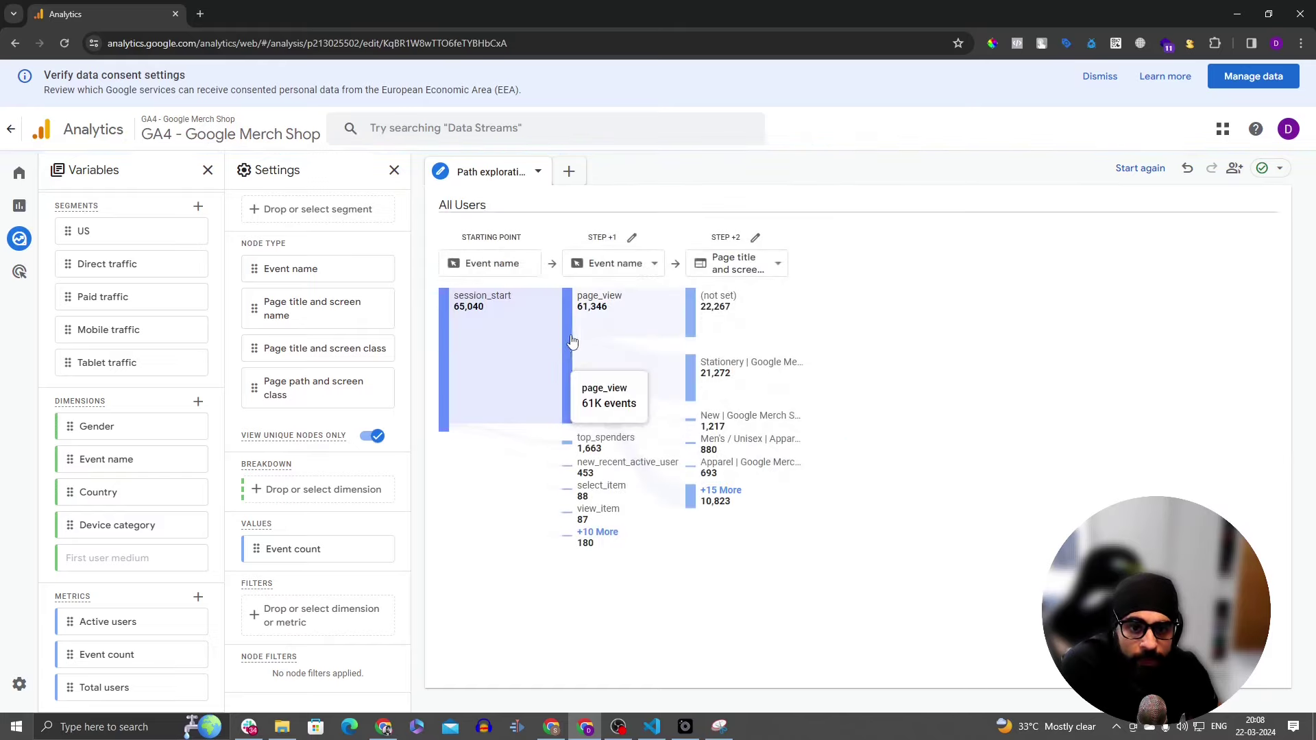
mouse_move(722, 318)
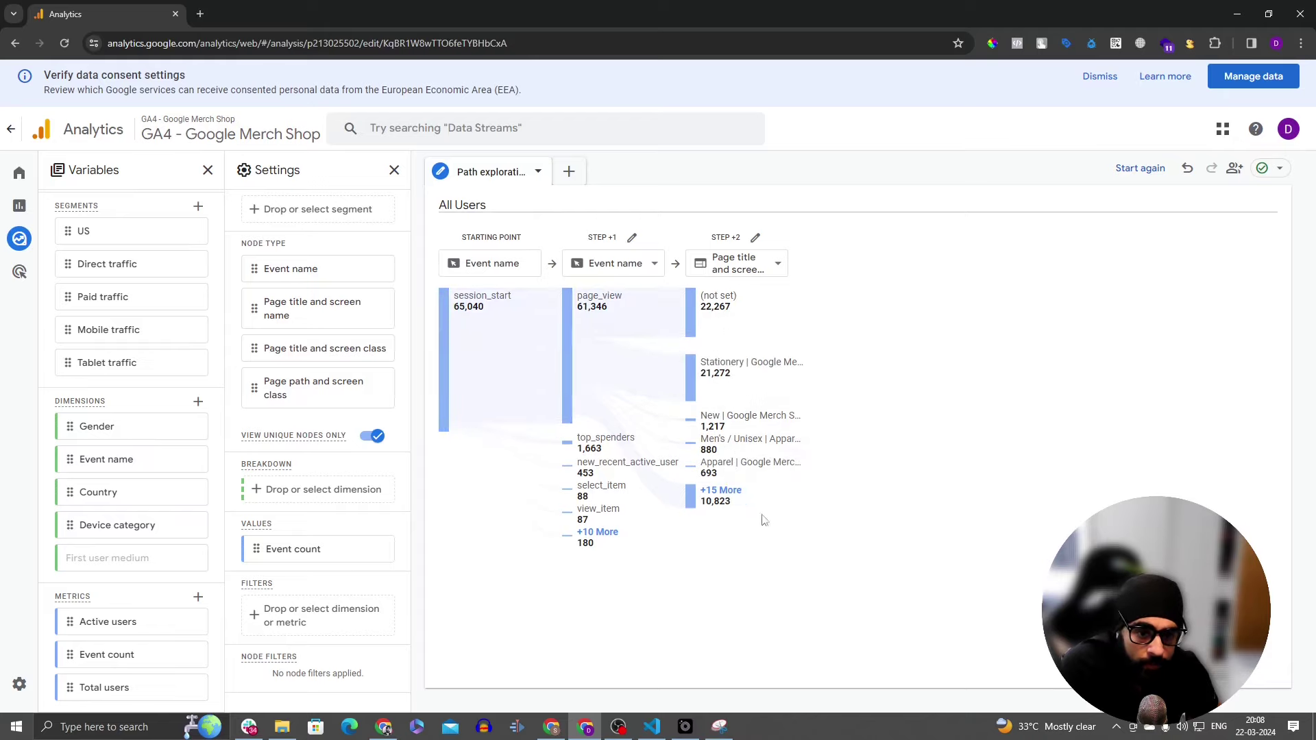
left_click(691, 377)
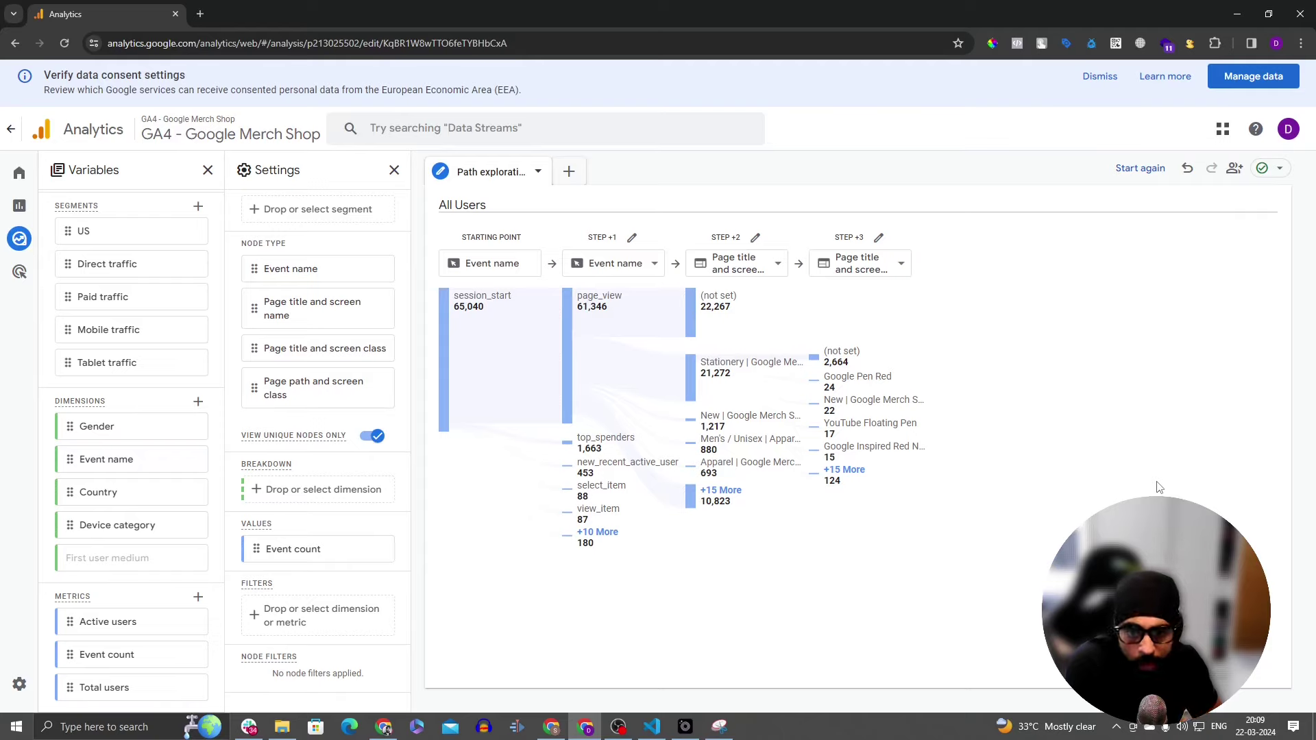
mouse_move(720, 445)
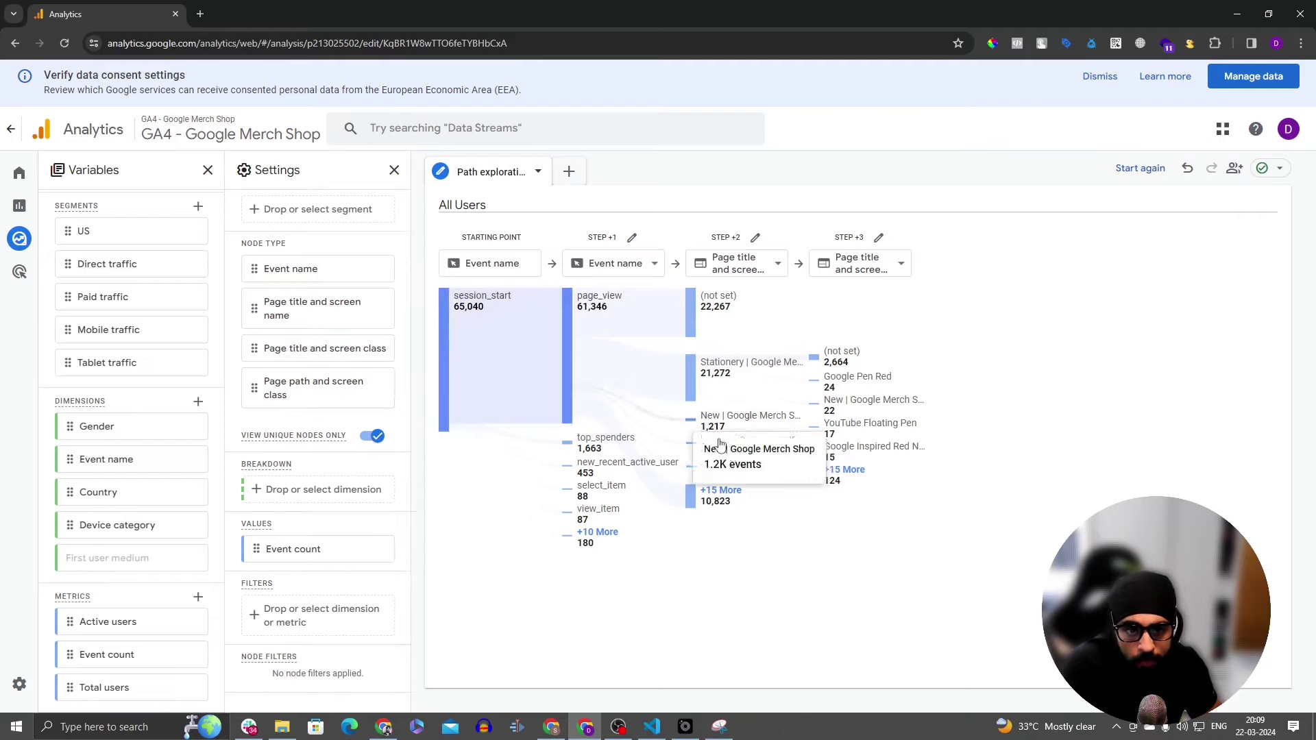
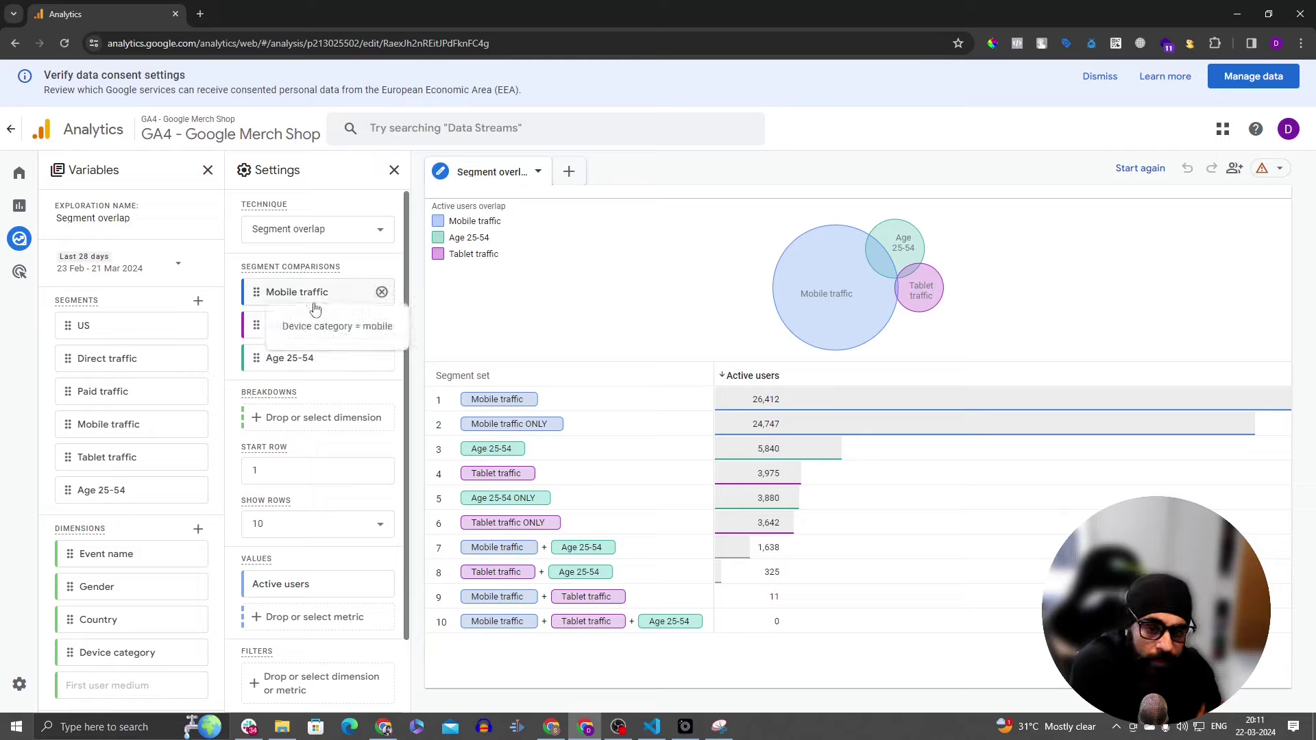
Step: Examine the Segment overlap settings and the active-user overlaps between Mobile traffic, Tablet traffic and Age 25-54
scroll(323, 548, "down", 1)
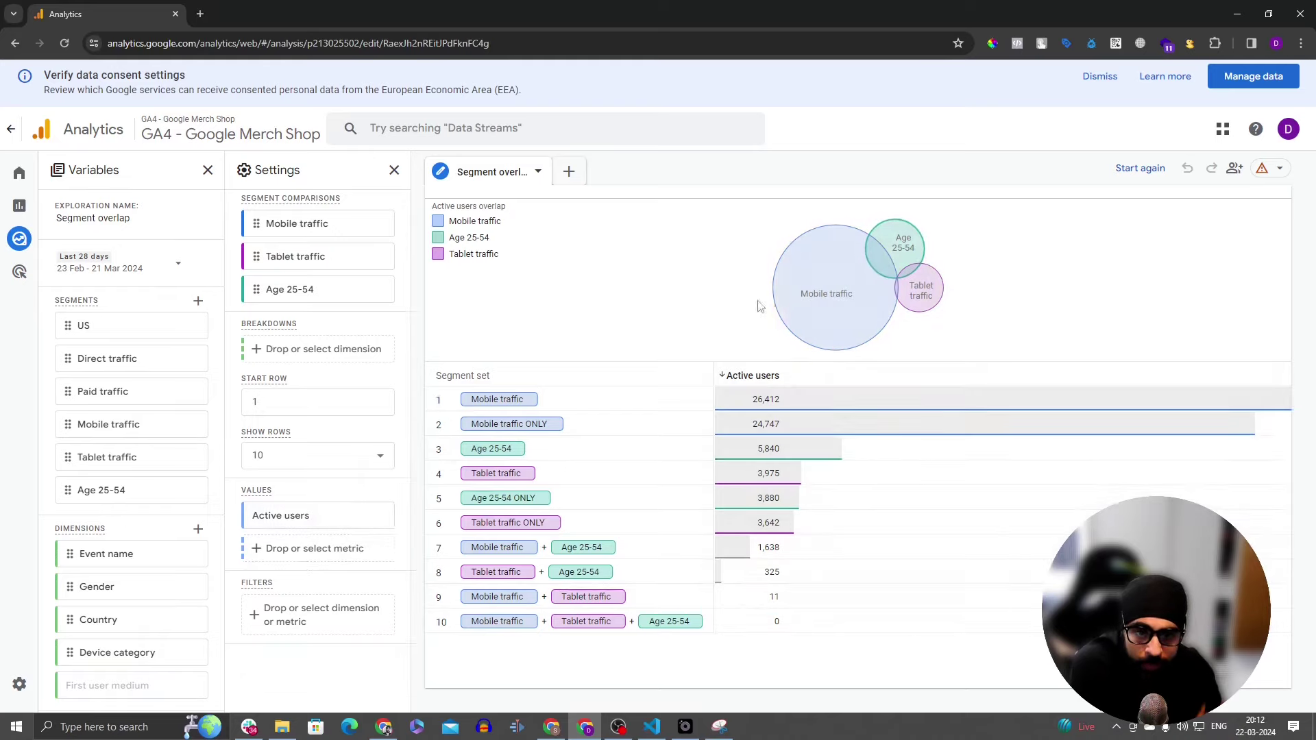
mouse_move(903, 305)
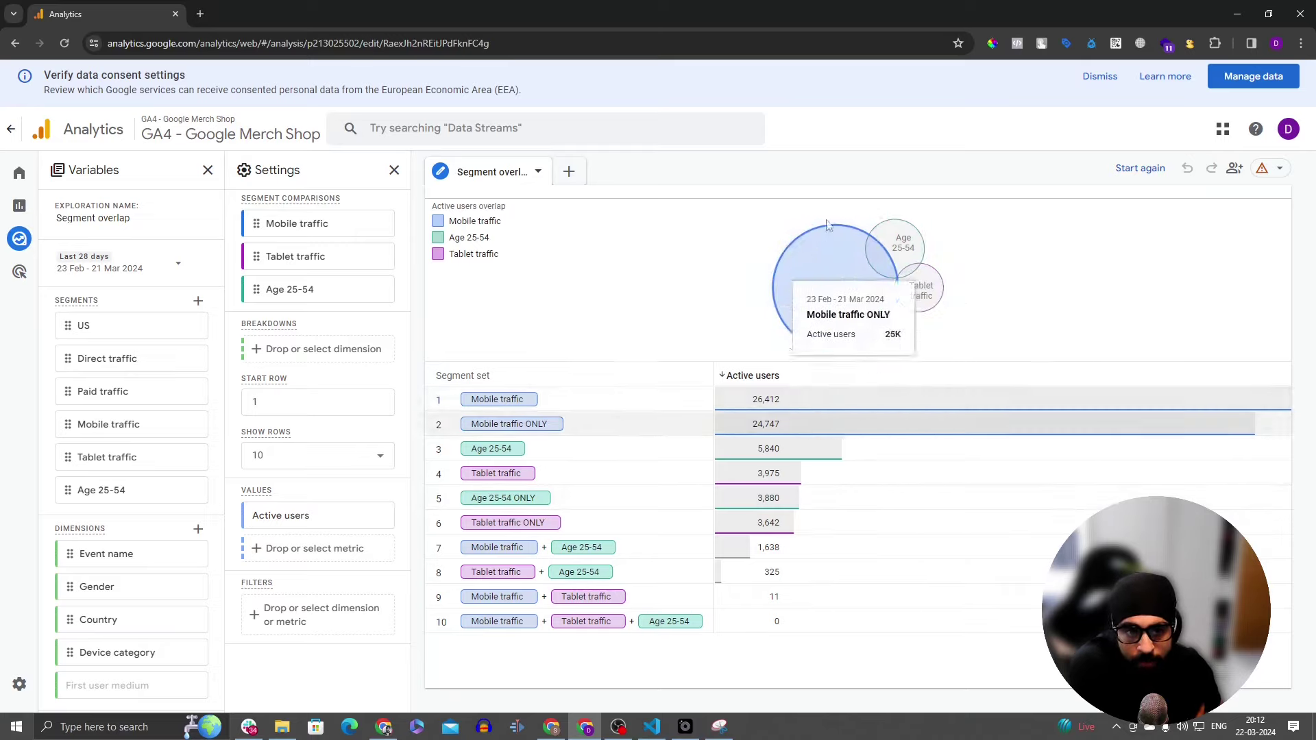
mouse_move(948, 306)
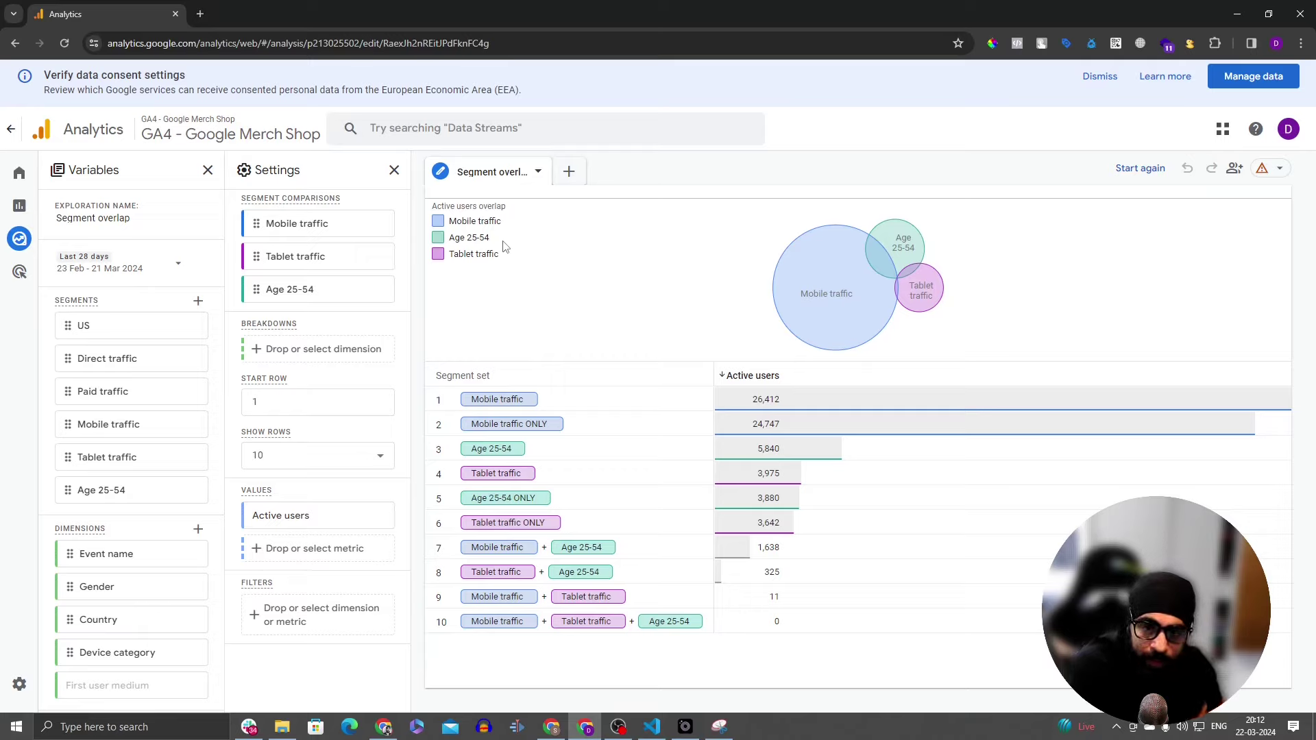
scroll(388, 421, "up", 1)
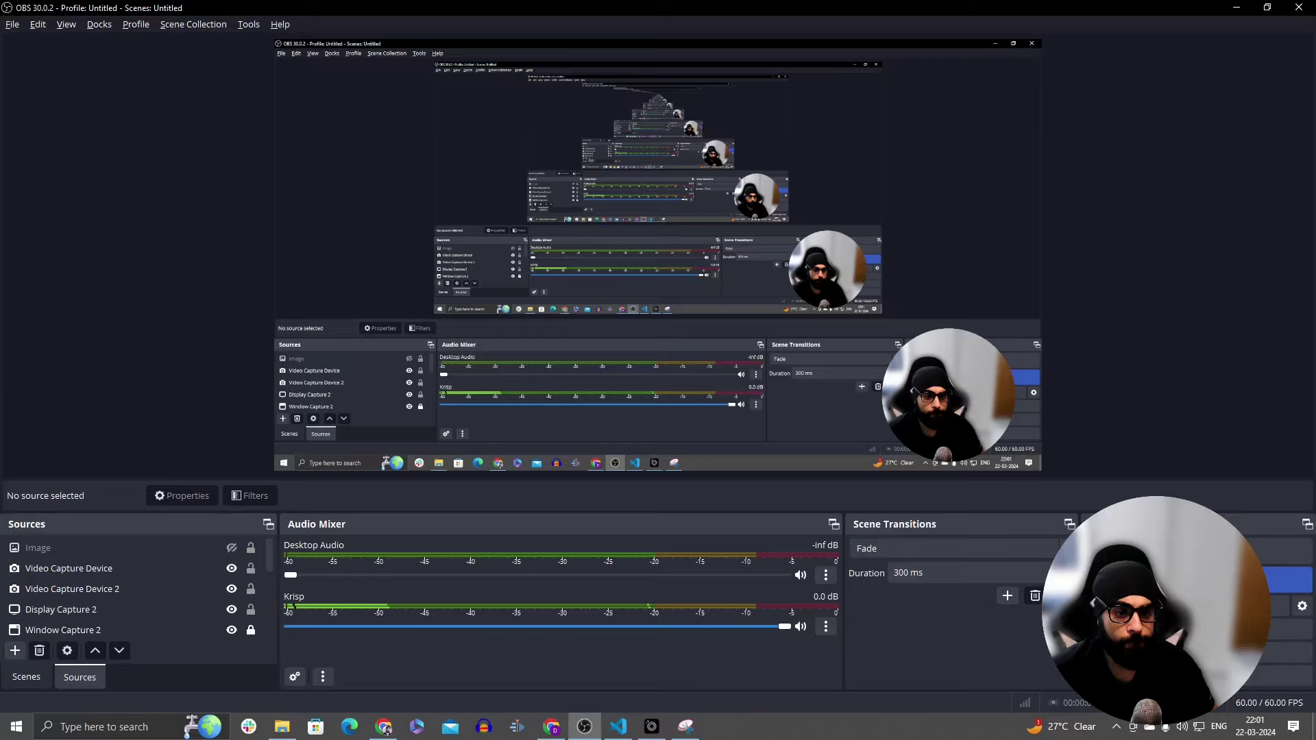
Step: Switch to the Google Analytics browser window and compare the User lifetime 1 table with the Free-form 1 table by first user source
key("alt+Tab")
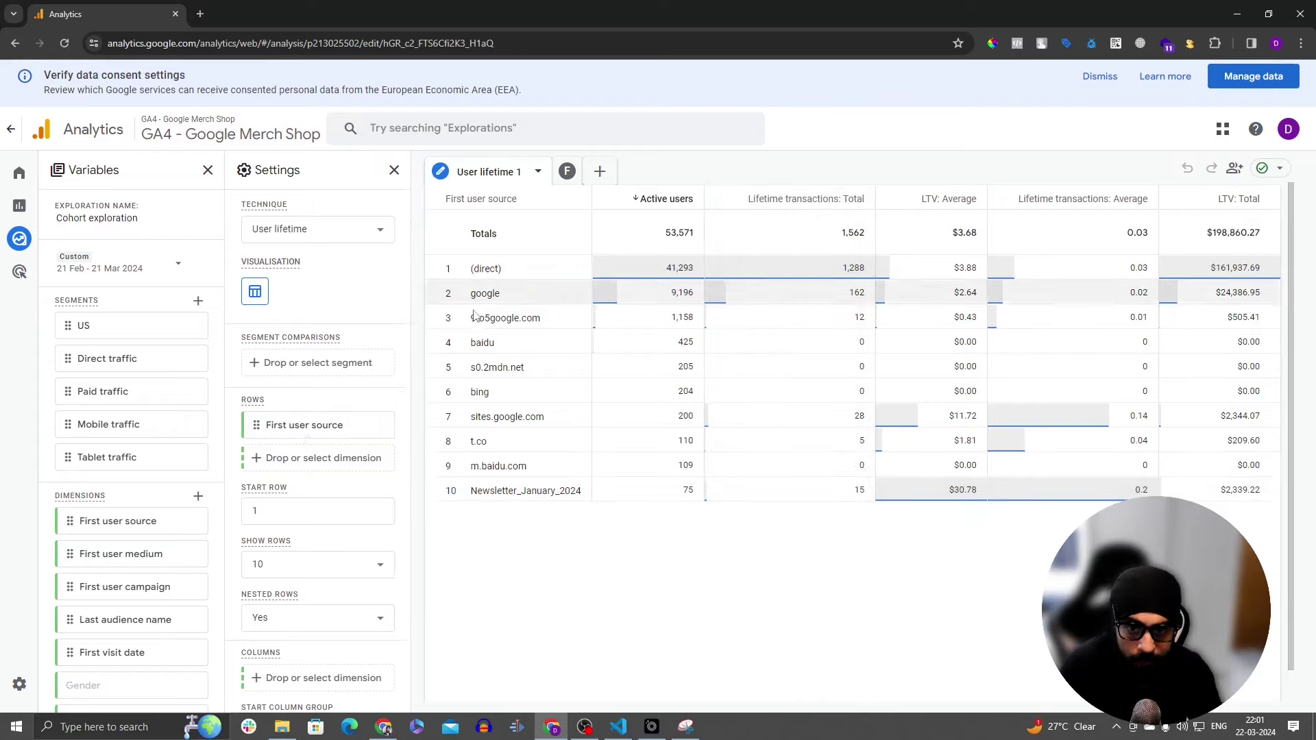
scroll(471, 423, "down", 1)
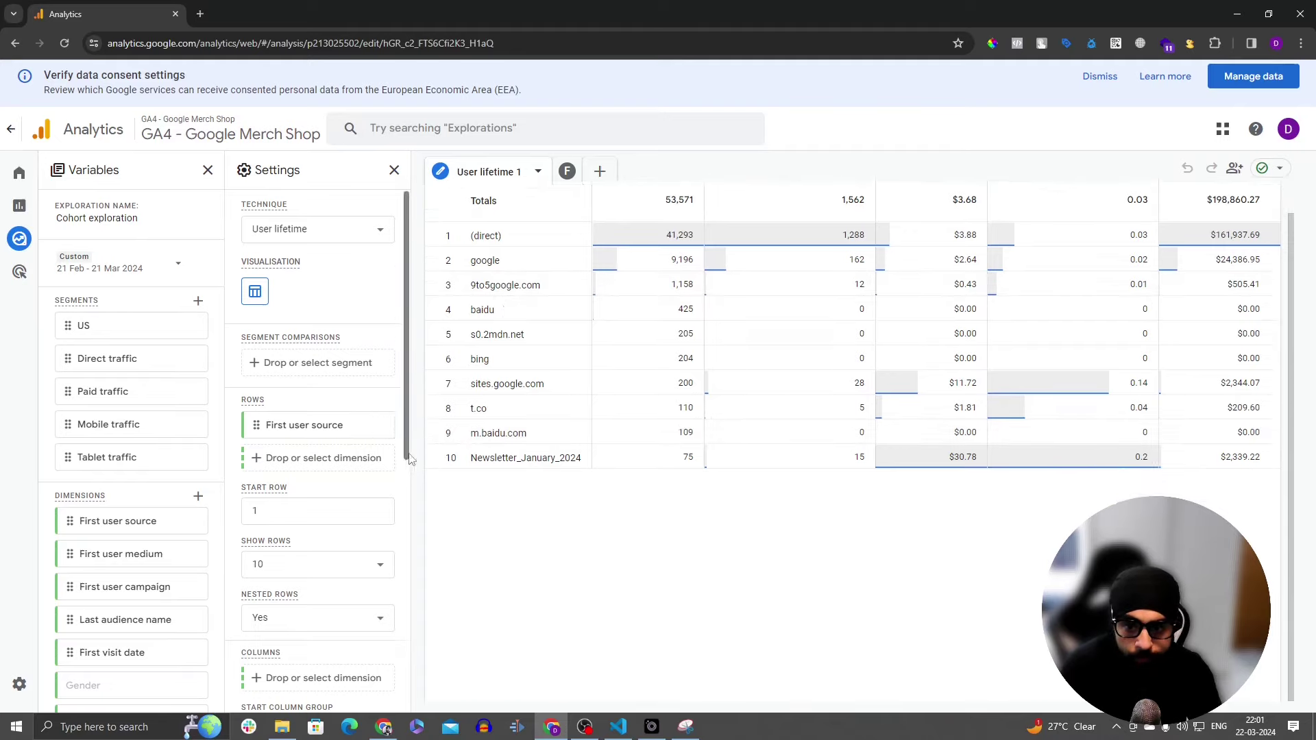
scroll(532, 372, "up", 1)
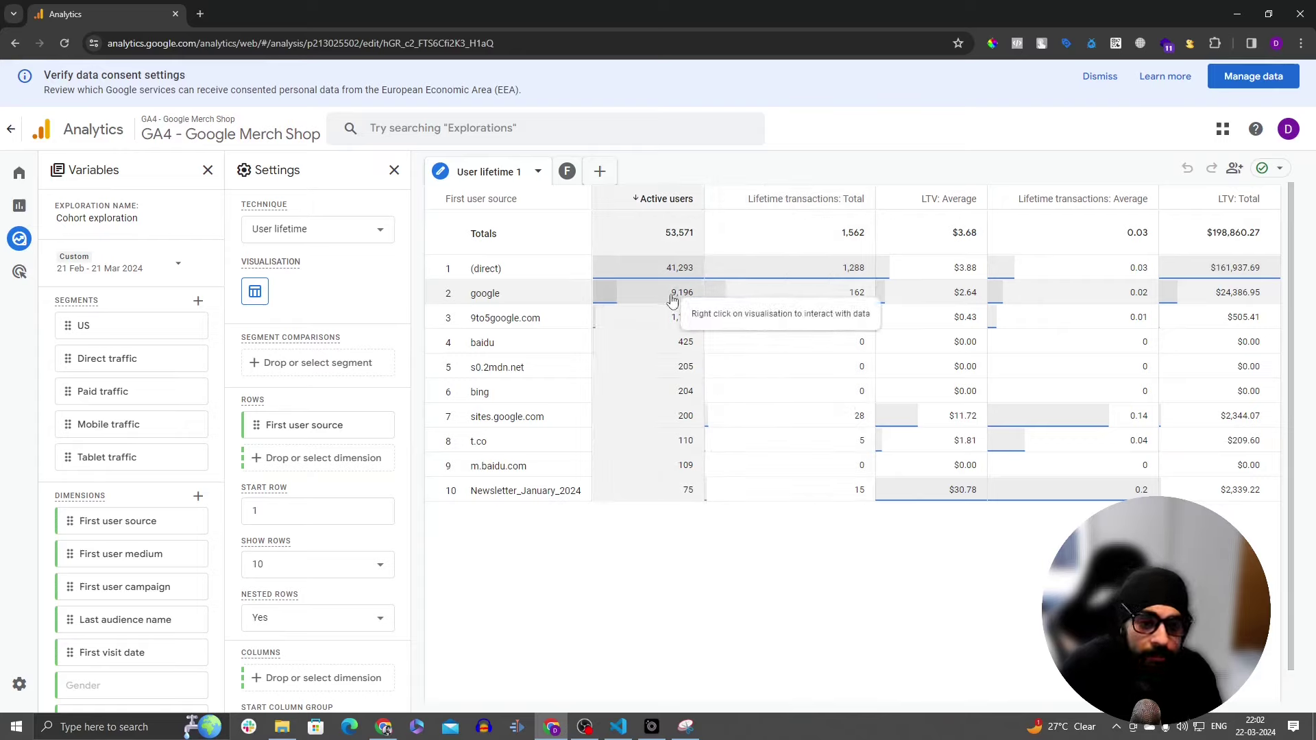
left_click(565, 177)
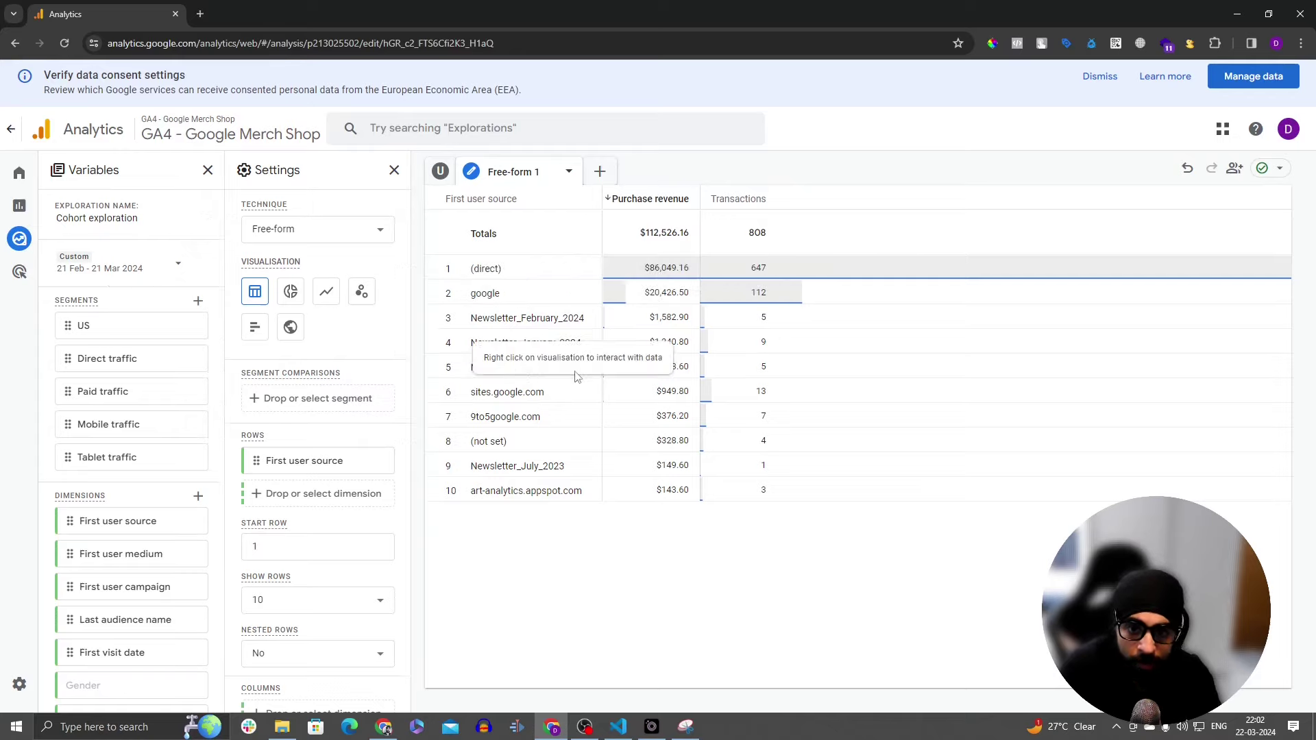
left_click(434, 179)
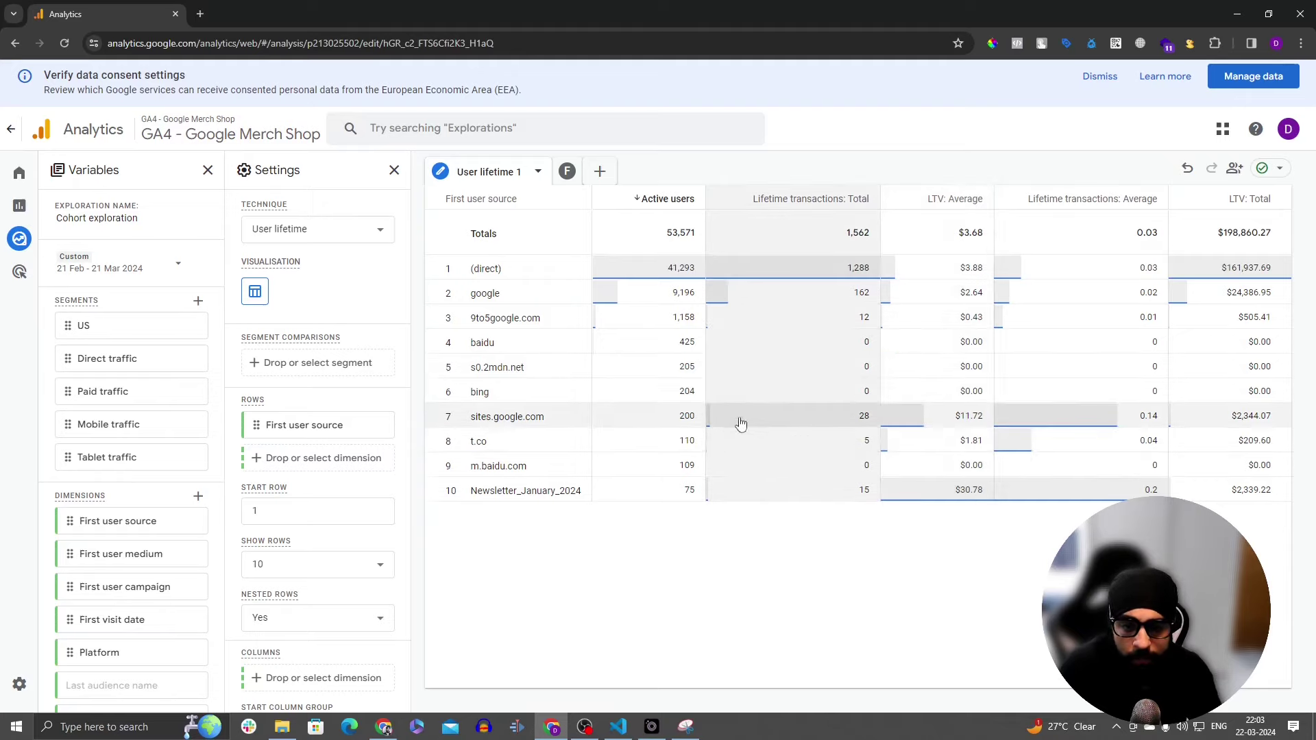
Step: Review the settings of the User lifetime exploration and open its list of techniques
scroll(322, 466, "down", 5)
scroll(330, 473, "down", 3)
scroll(332, 274, "up", 10)
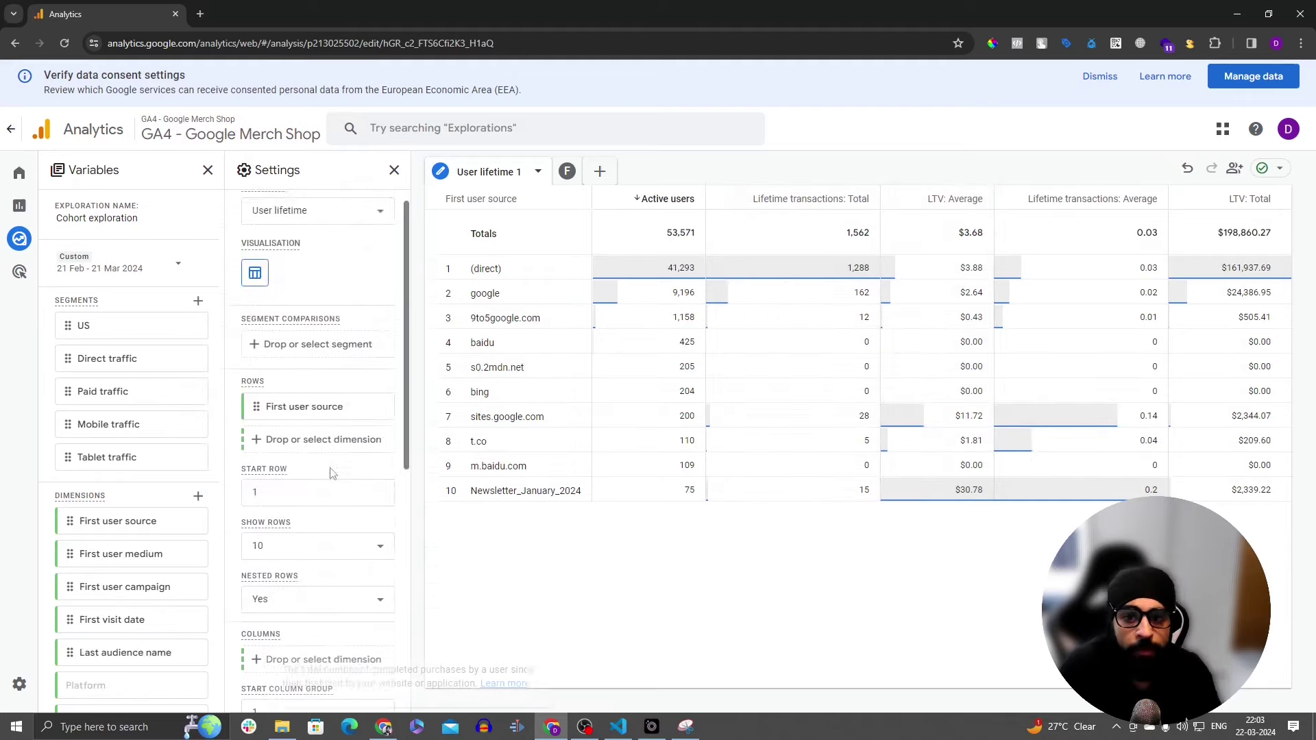
left_click(332, 235)
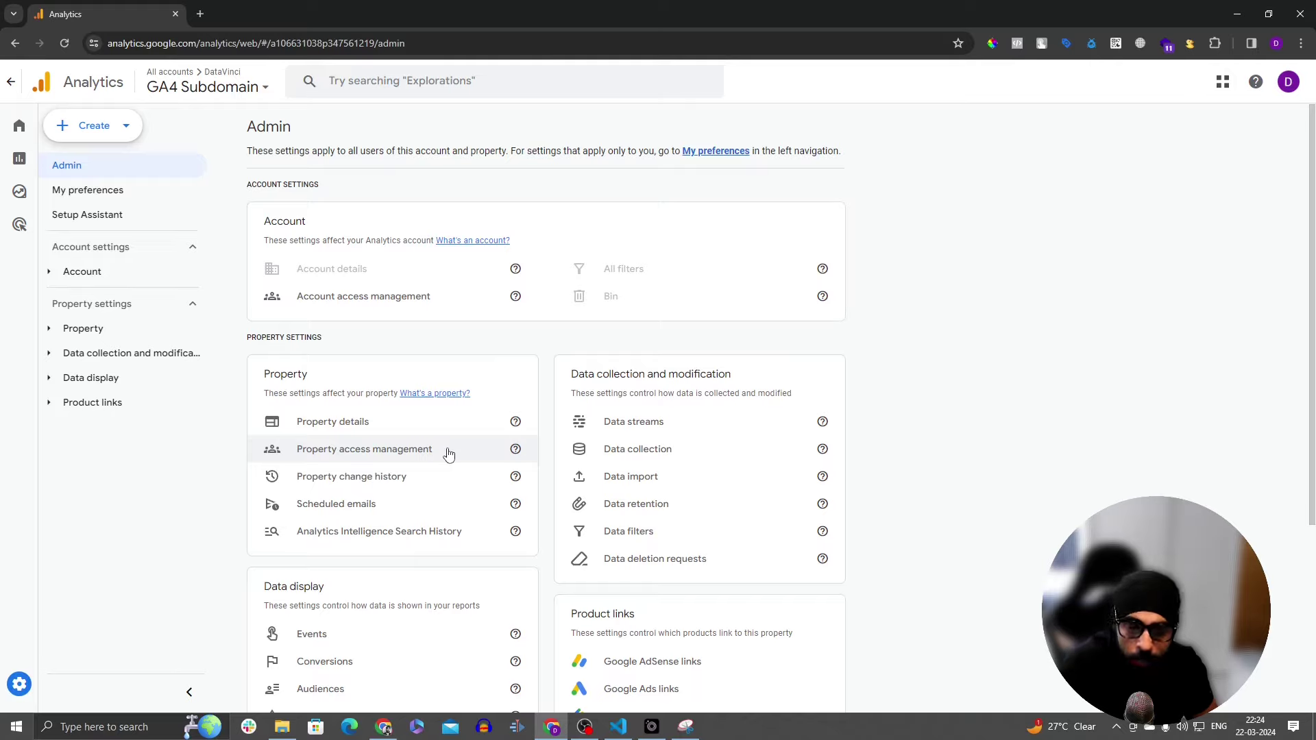
Step: Open the property's Data collection settings and review Google signals, User-ID, and user-provided data collection
left_click(680, 454)
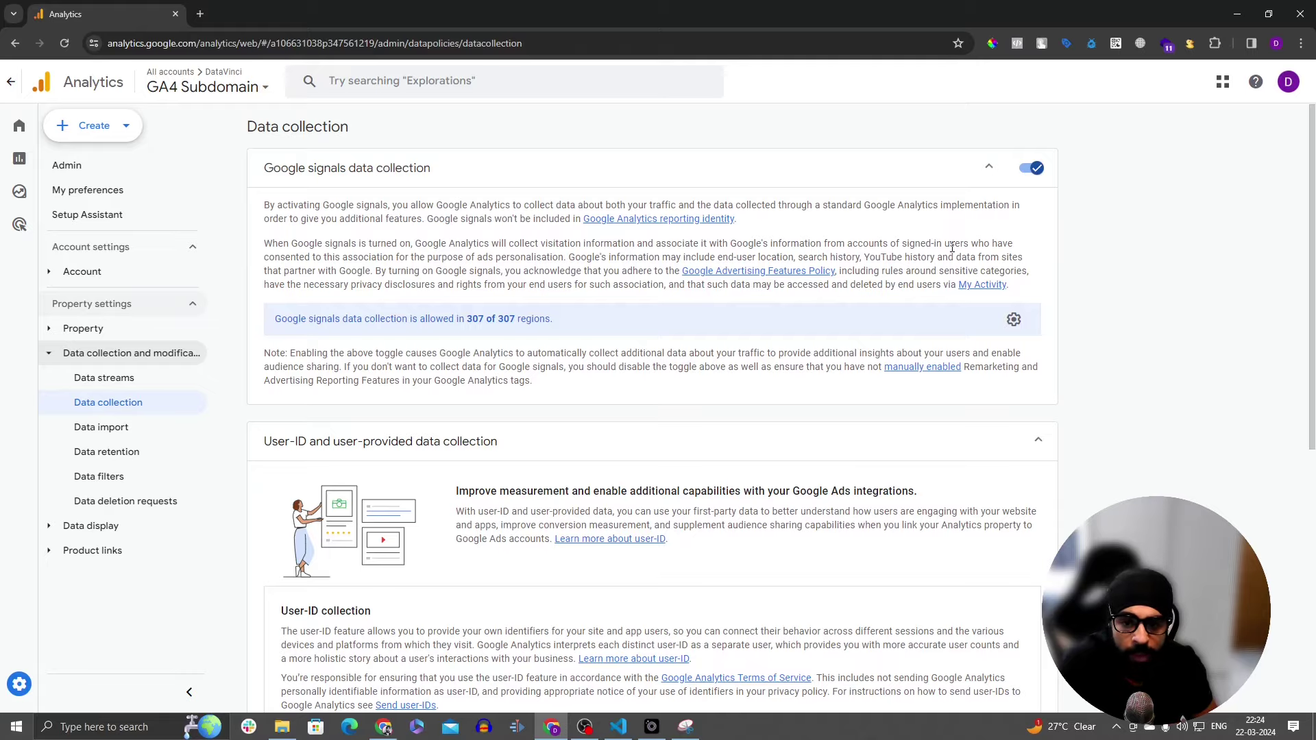
scroll(750, 363, "down", 6)
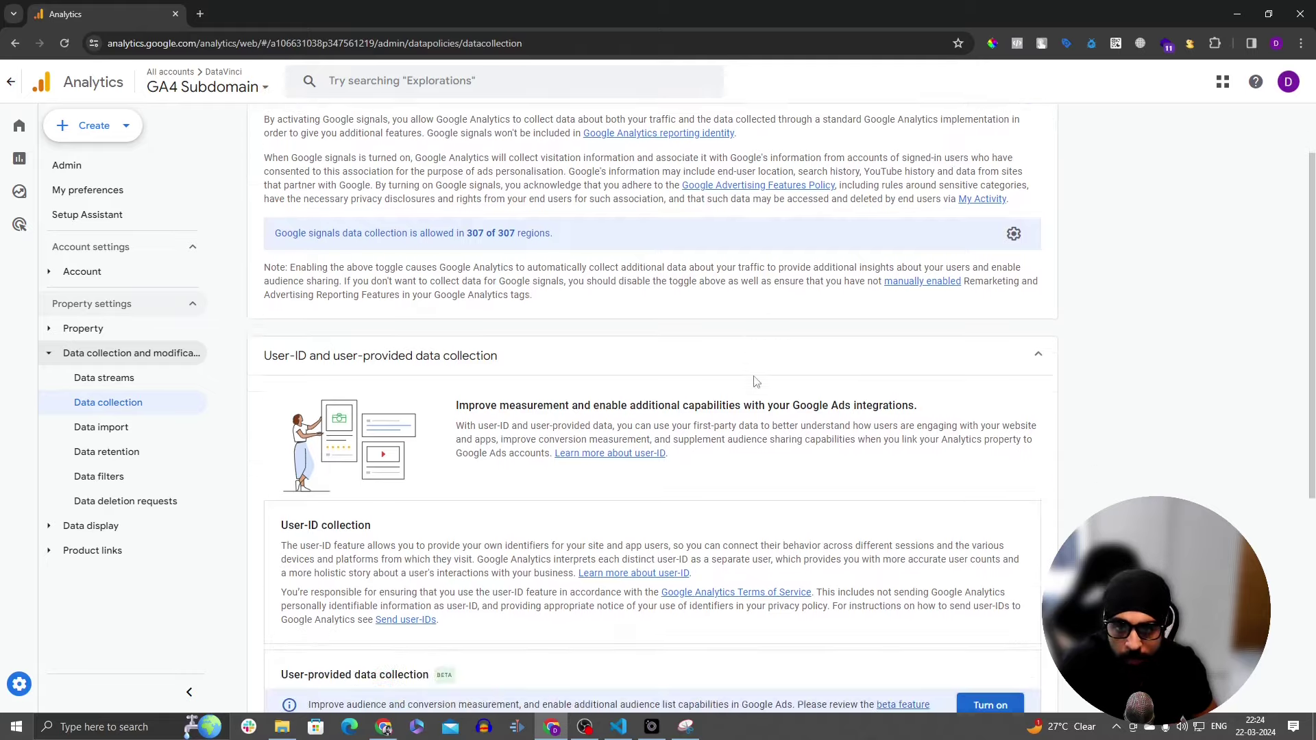
scroll(747, 351, "up", 4)
scroll(747, 425, "down", 4)
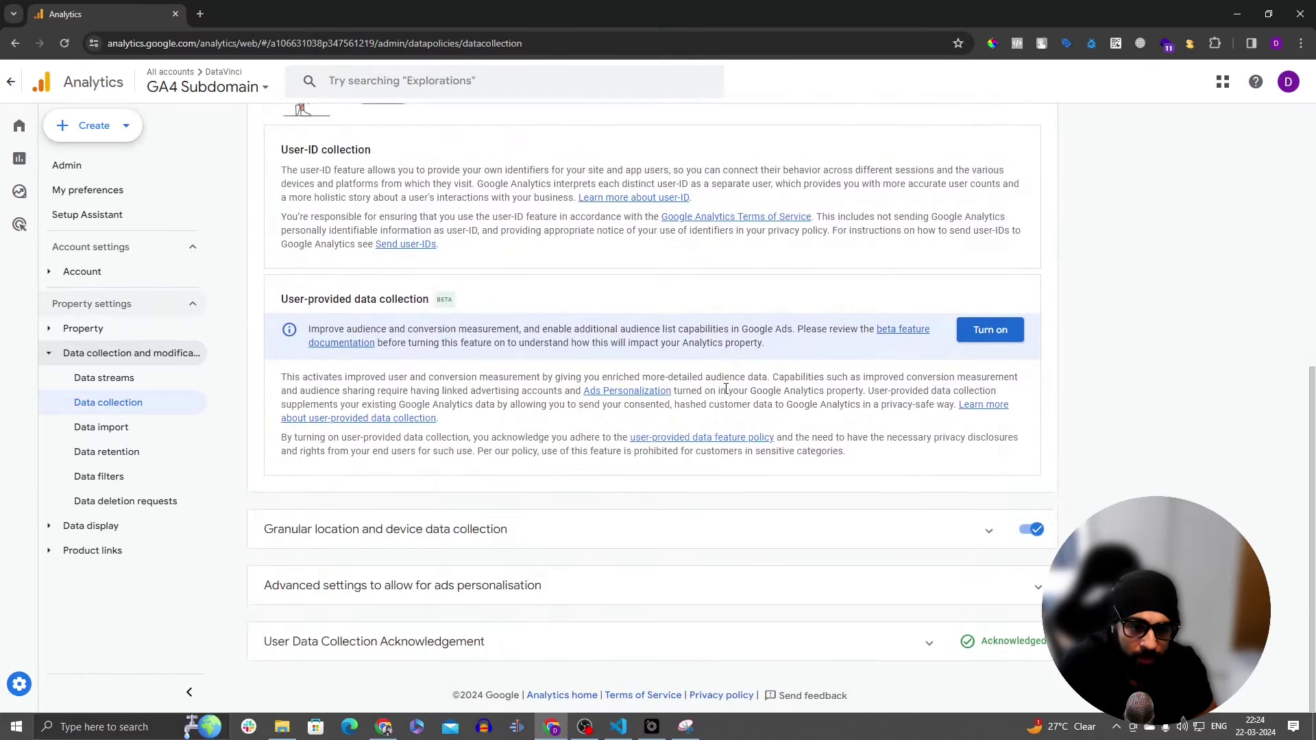
scroll(369, 378, "up", 5)
Step: Start creating a data source in Data import, choose SFTP as its import source, and review the server and schedule fields
left_click(204, 436)
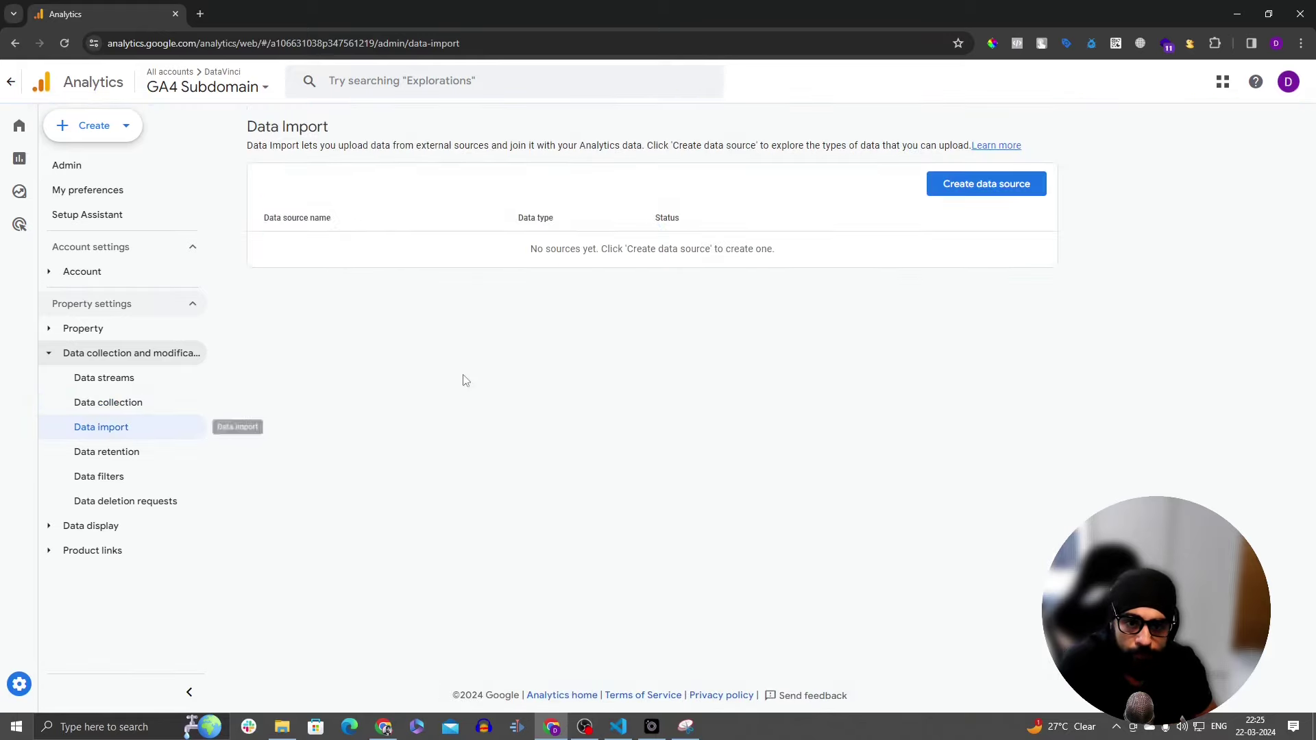
left_click(999, 183)
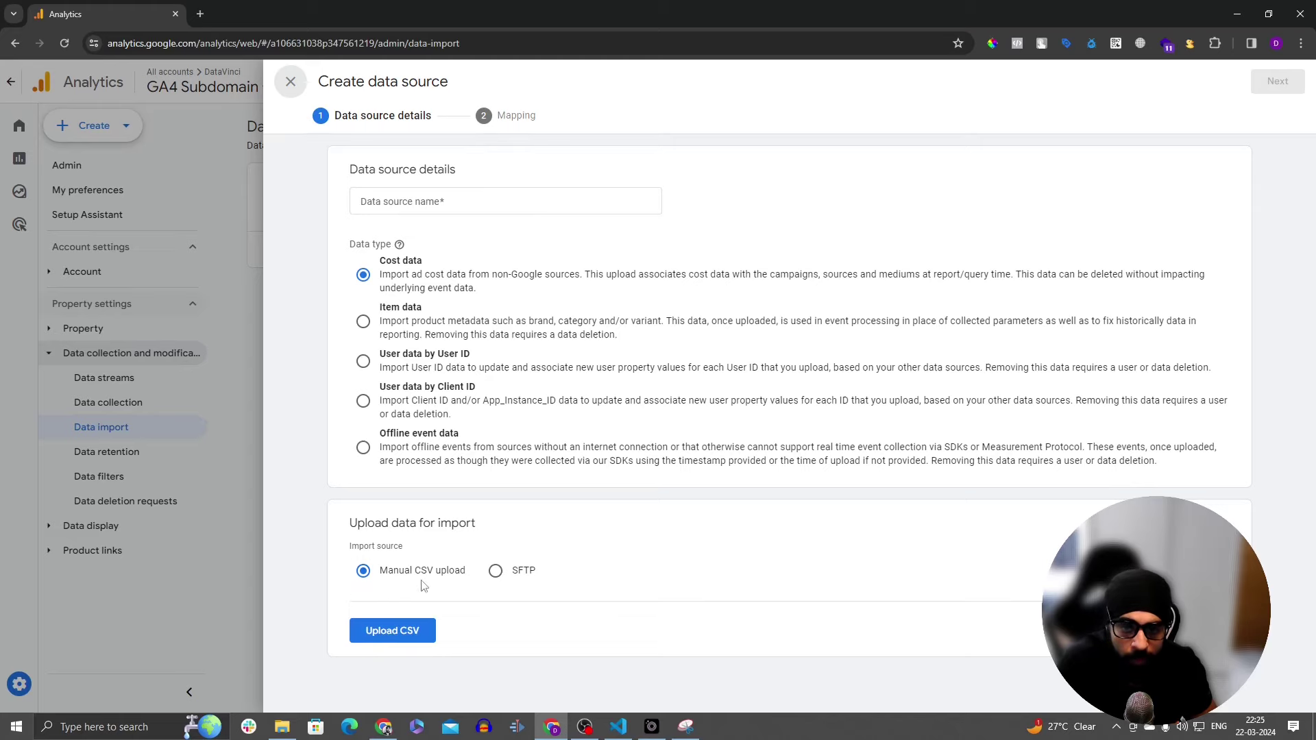
left_click(495, 571)
scroll(597, 506, "down", 3)
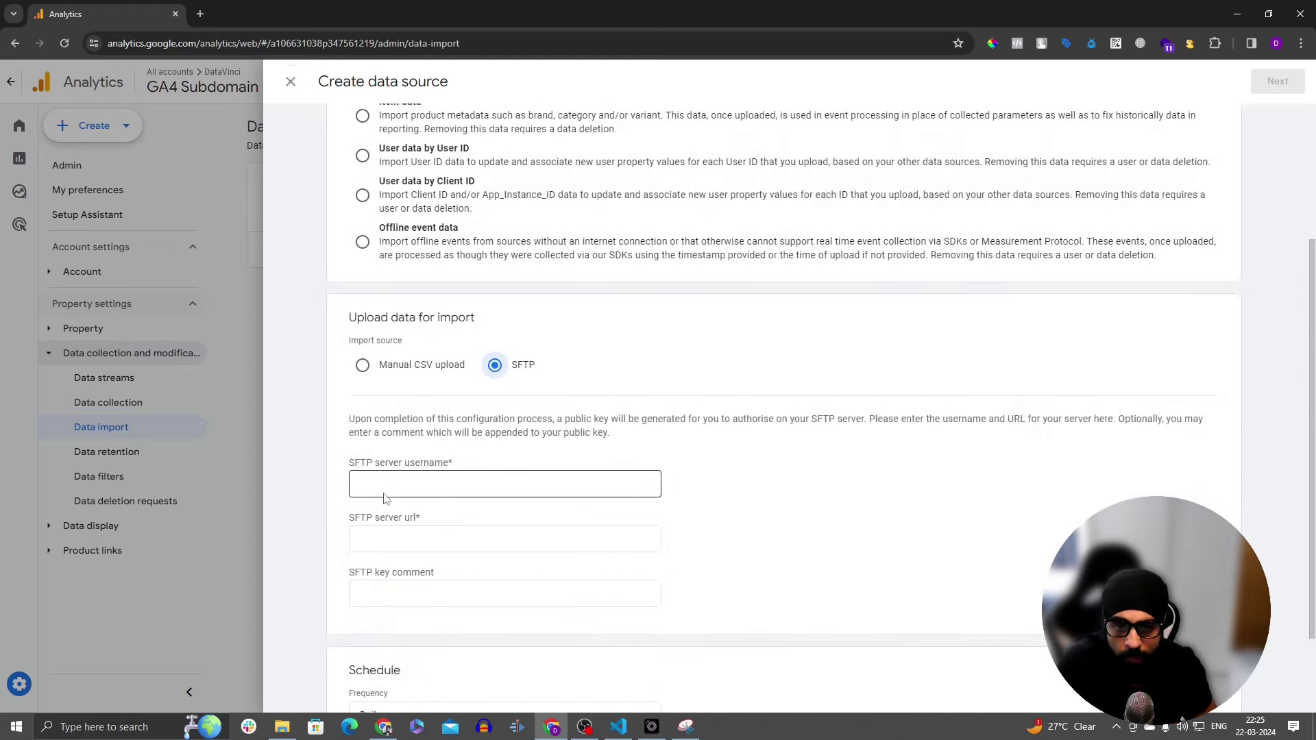
scroll(425, 499, "down", 2)
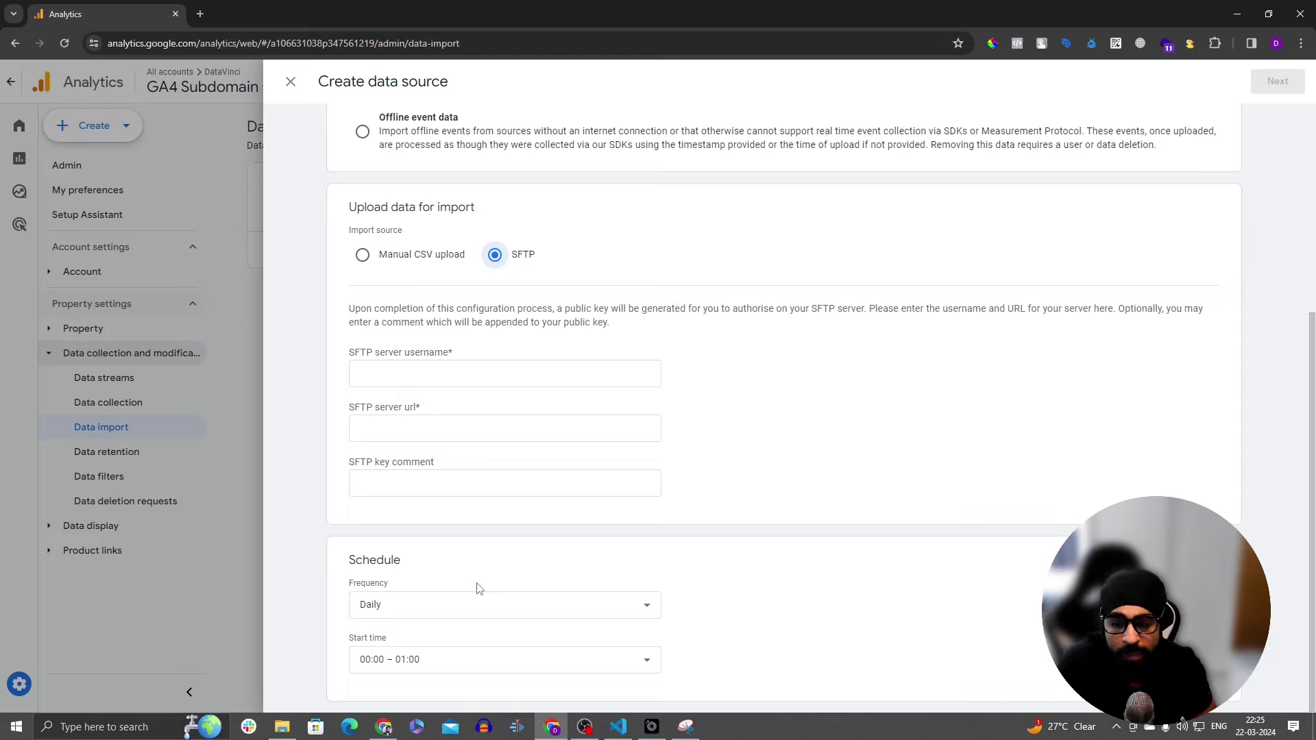
Step: Review the import schedule's frequency options and the data types, and close the new data source without creating it
left_click(484, 604)
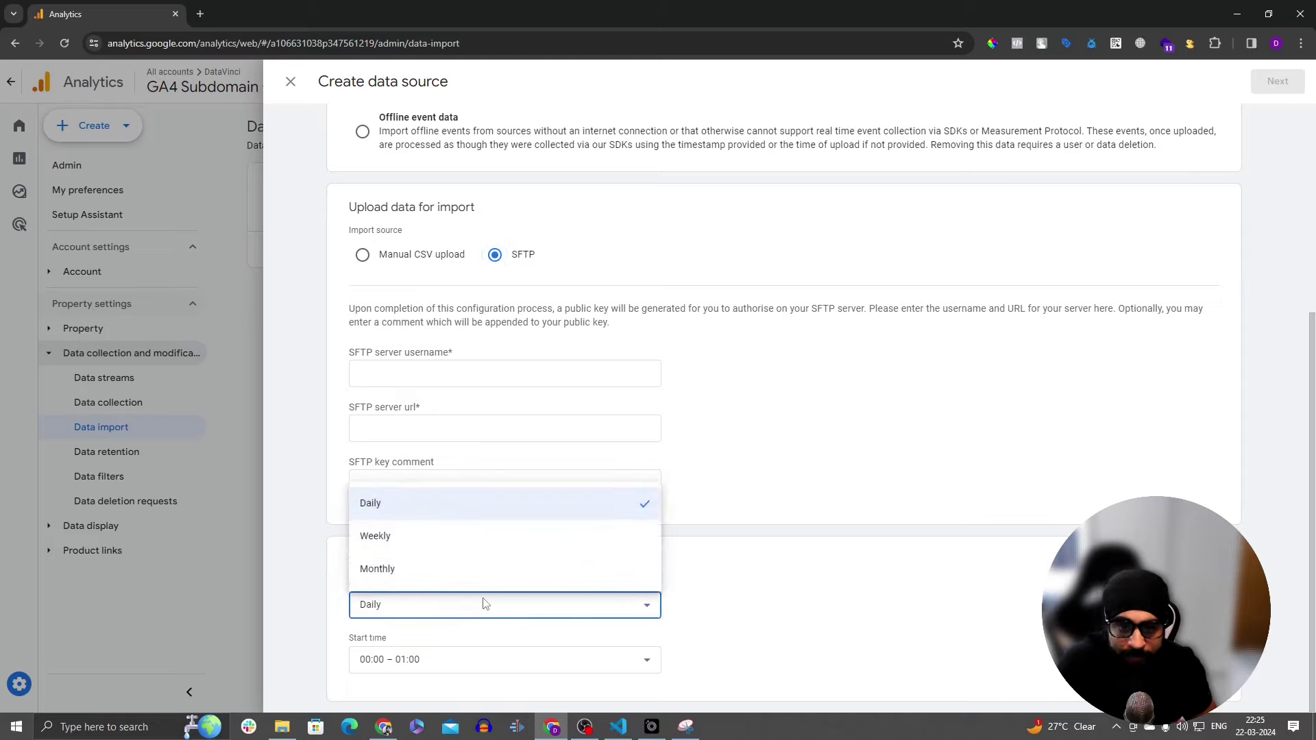
left_click(865, 639)
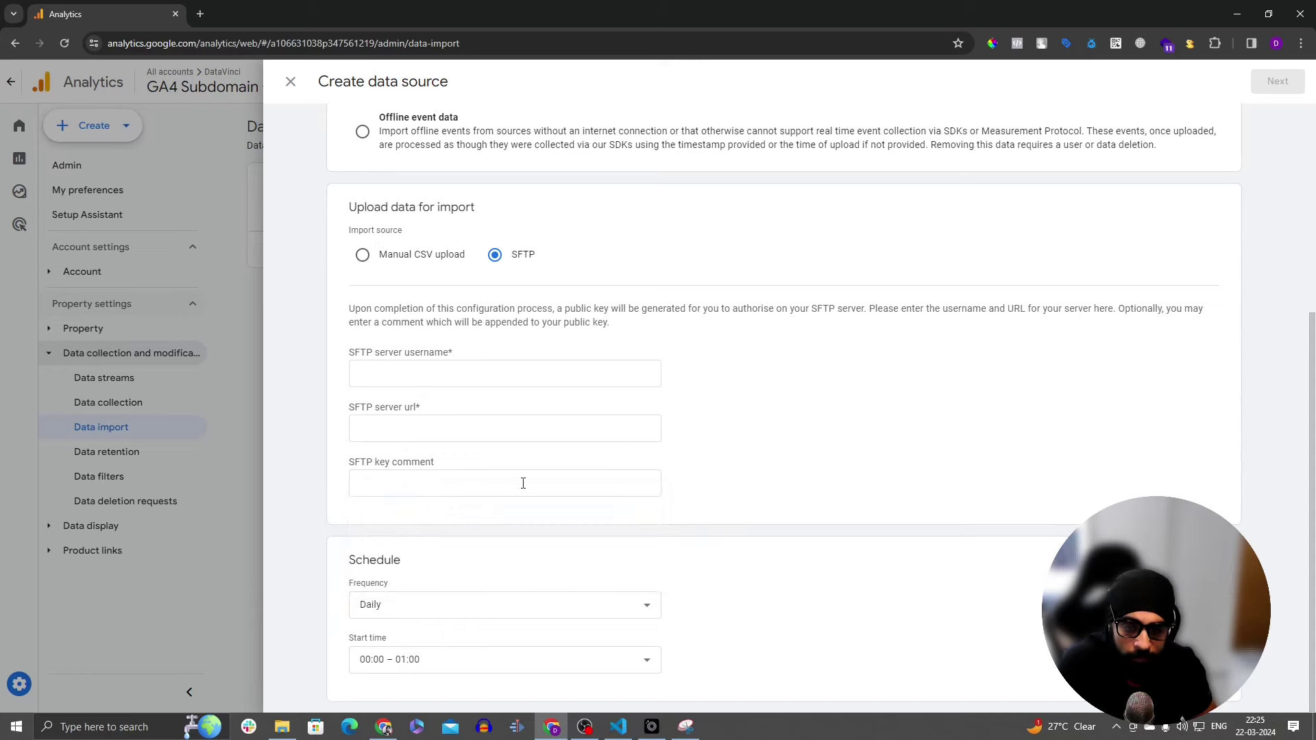
scroll(606, 509, "up", 5)
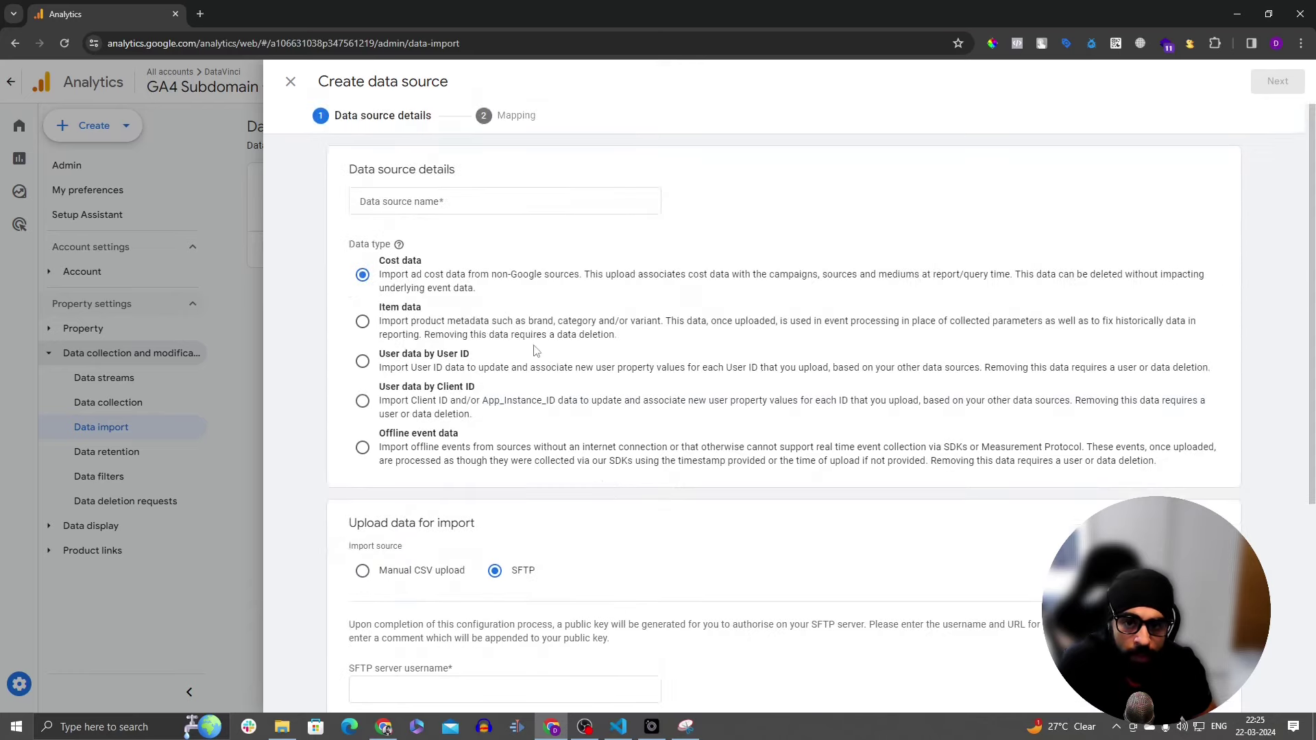
left_click(291, 84)
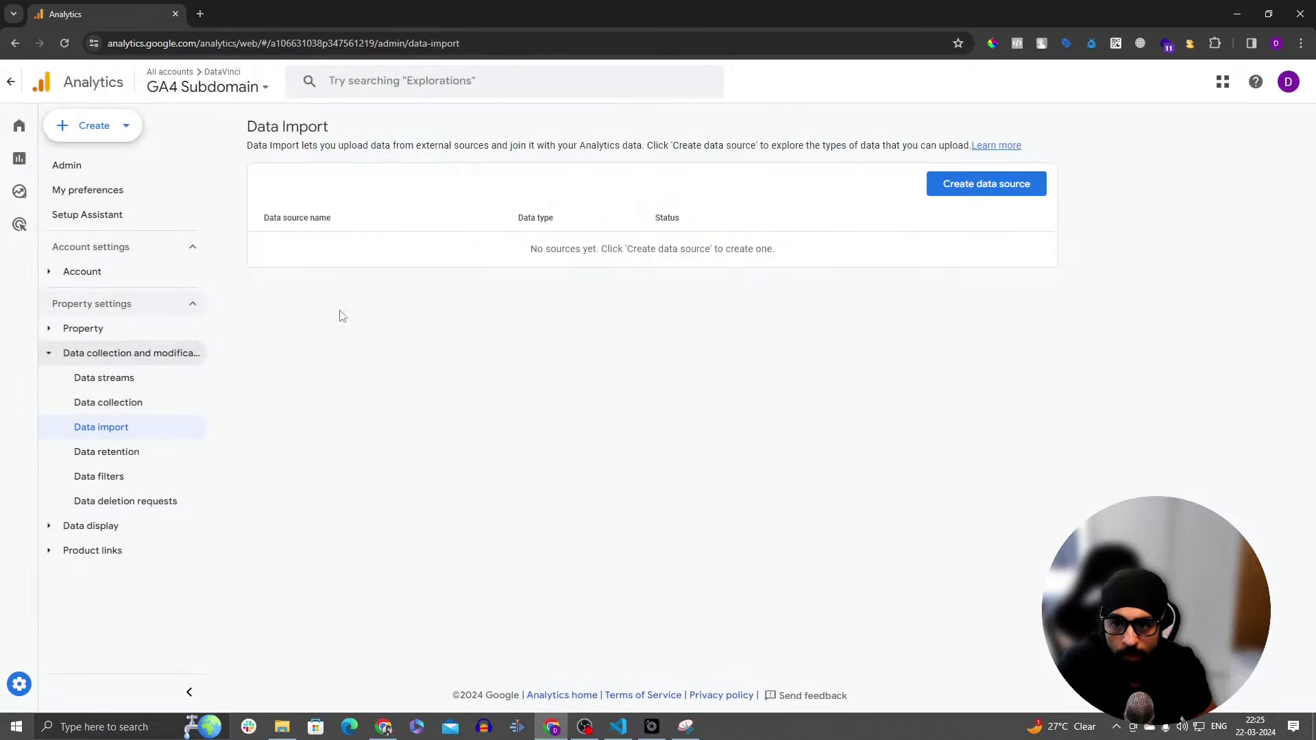
Step: Open the property's Data retention settings and review the retention periods offered for event data
left_click(120, 458)
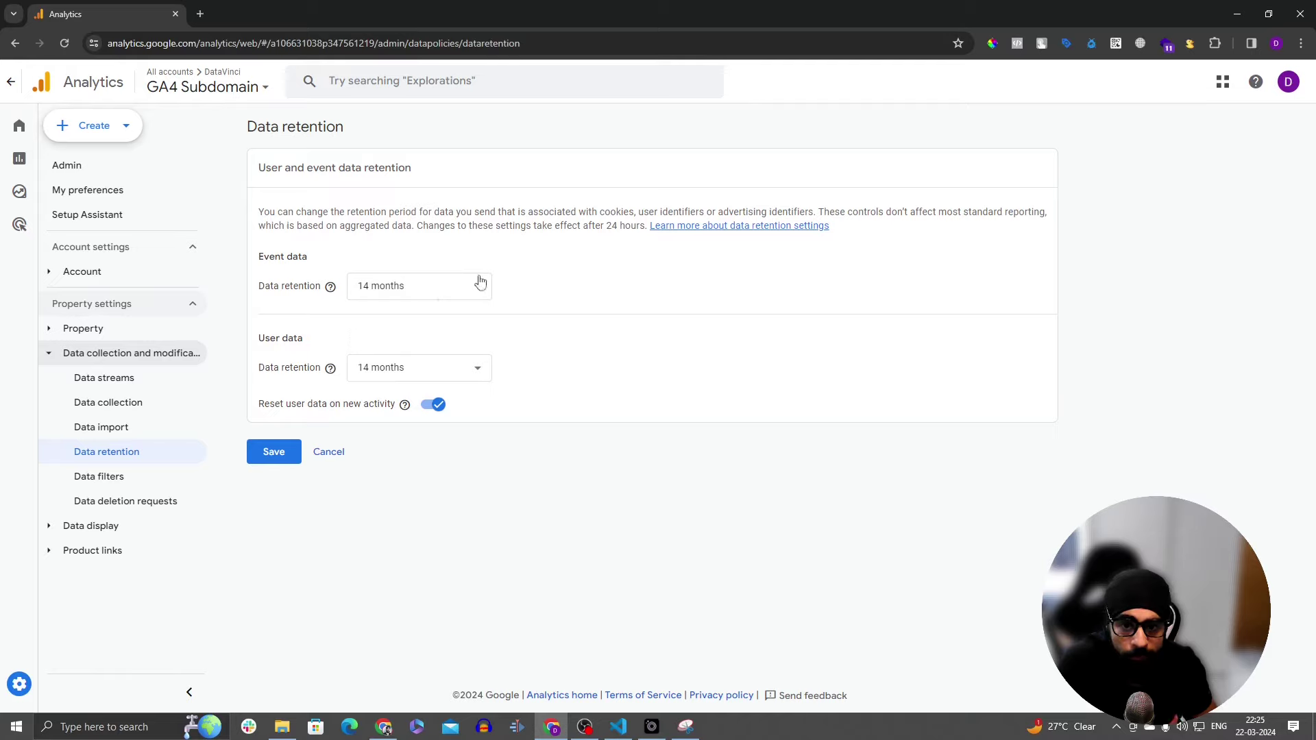
left_click(476, 287)
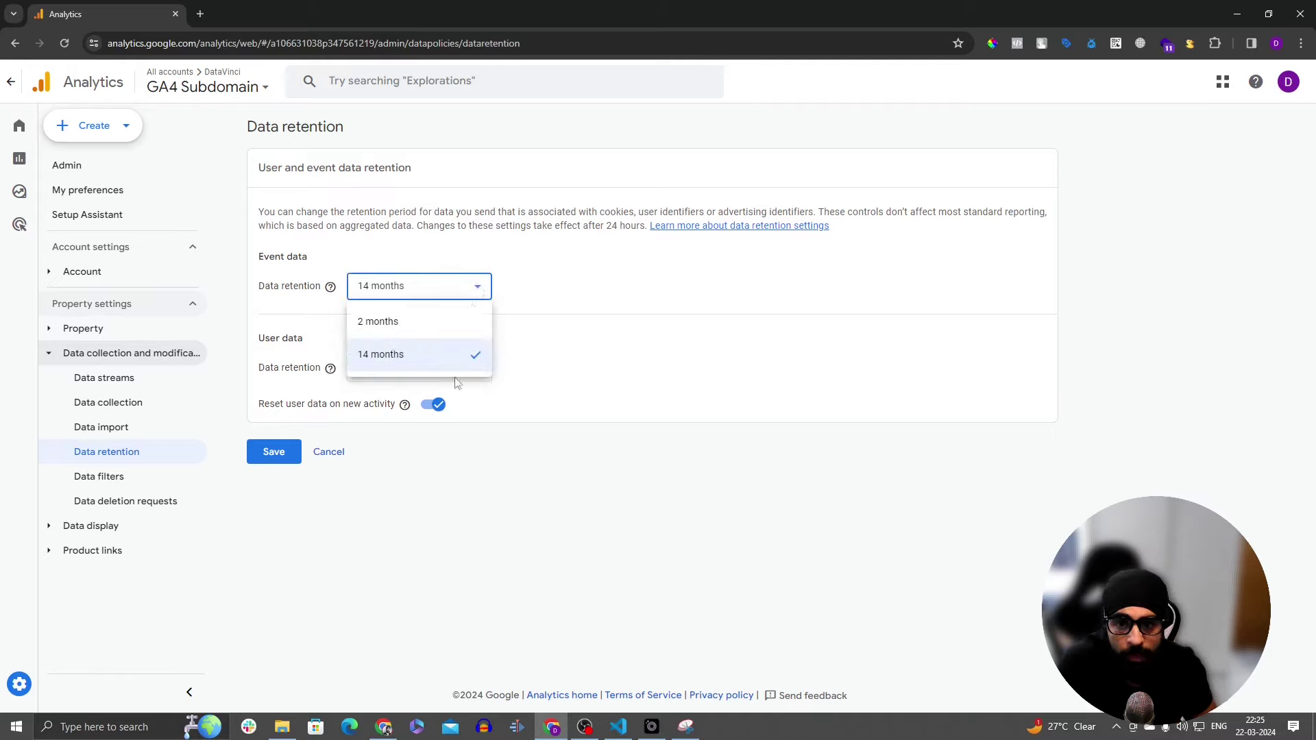
left_click(559, 362)
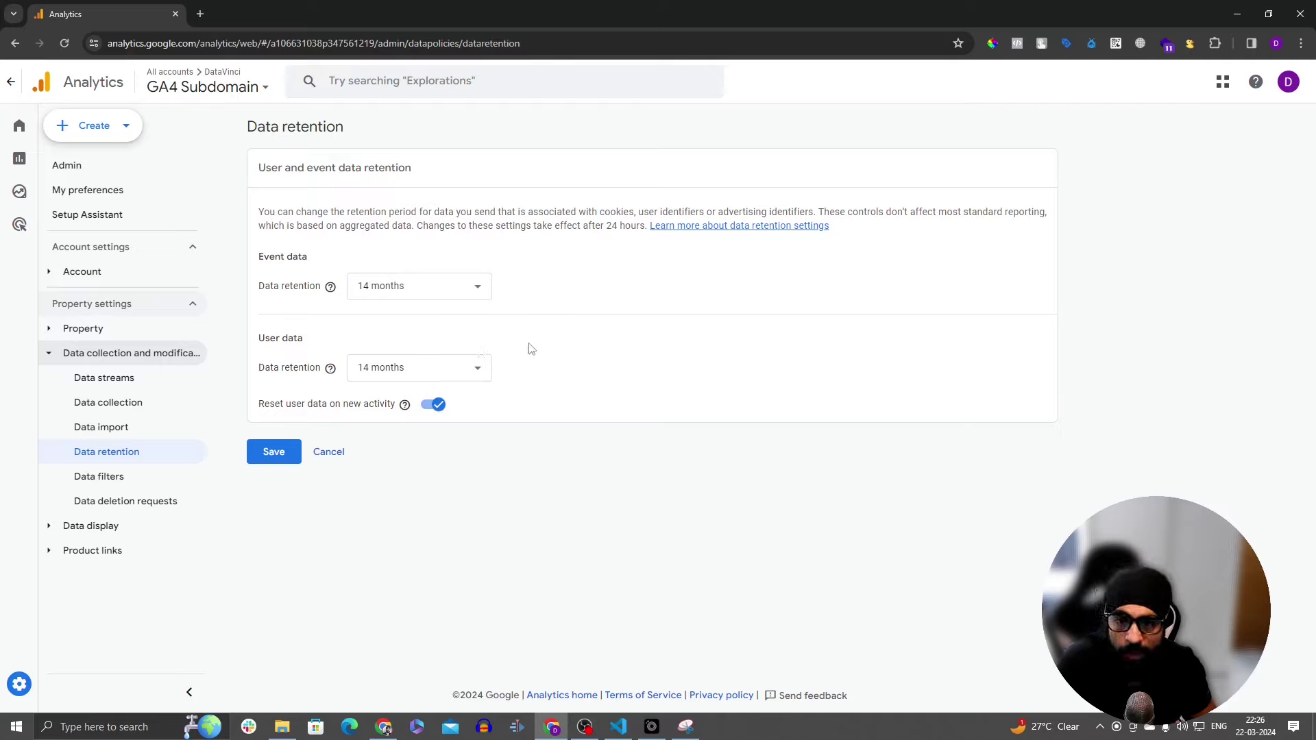
Step: Inspect the Internal Traffic data filter's traffic_type parameter and filter states, close it, and view the data deletion requests
left_click(171, 493)
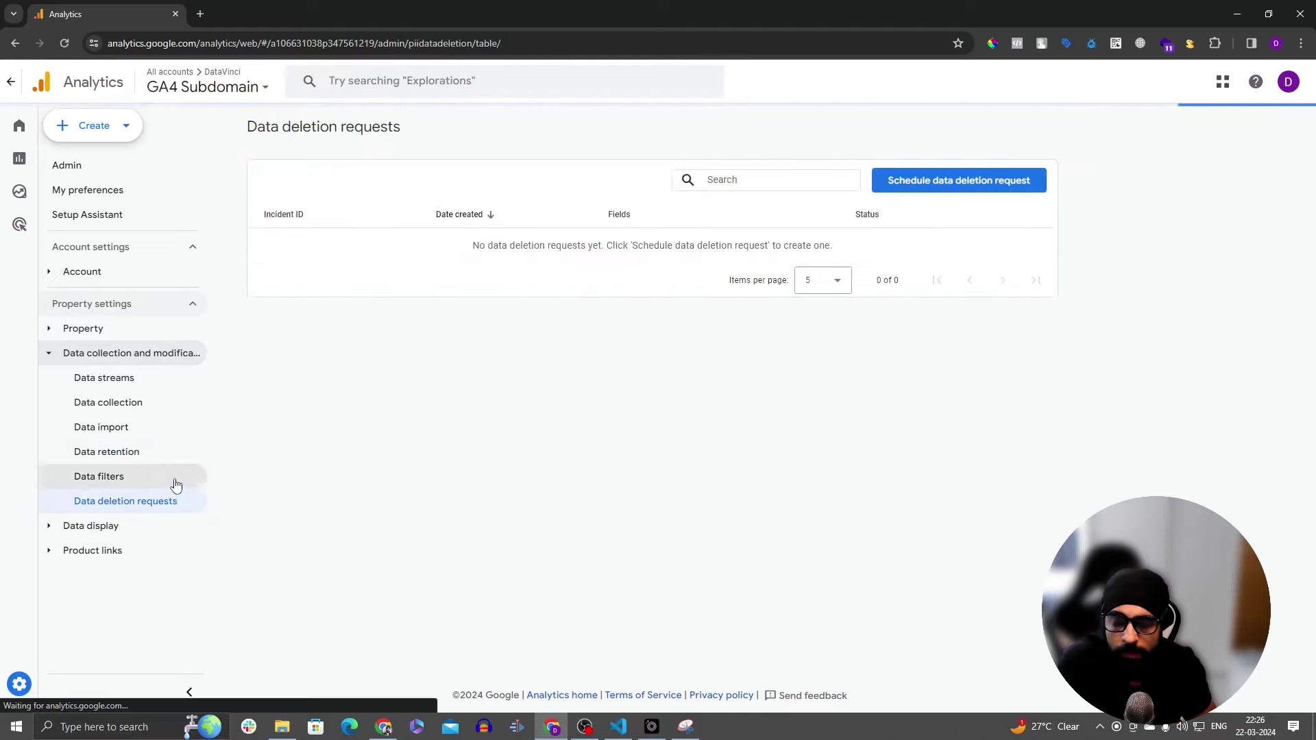
left_click(175, 480)
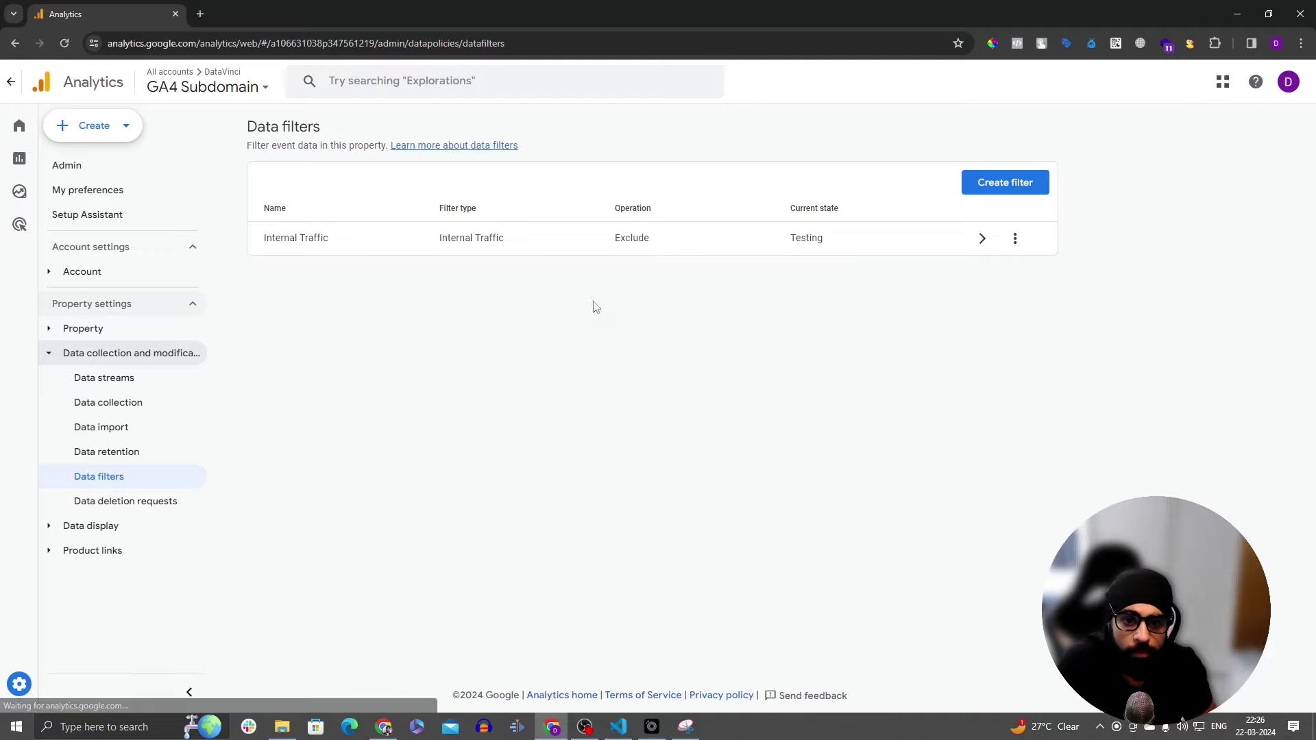
left_click(631, 233)
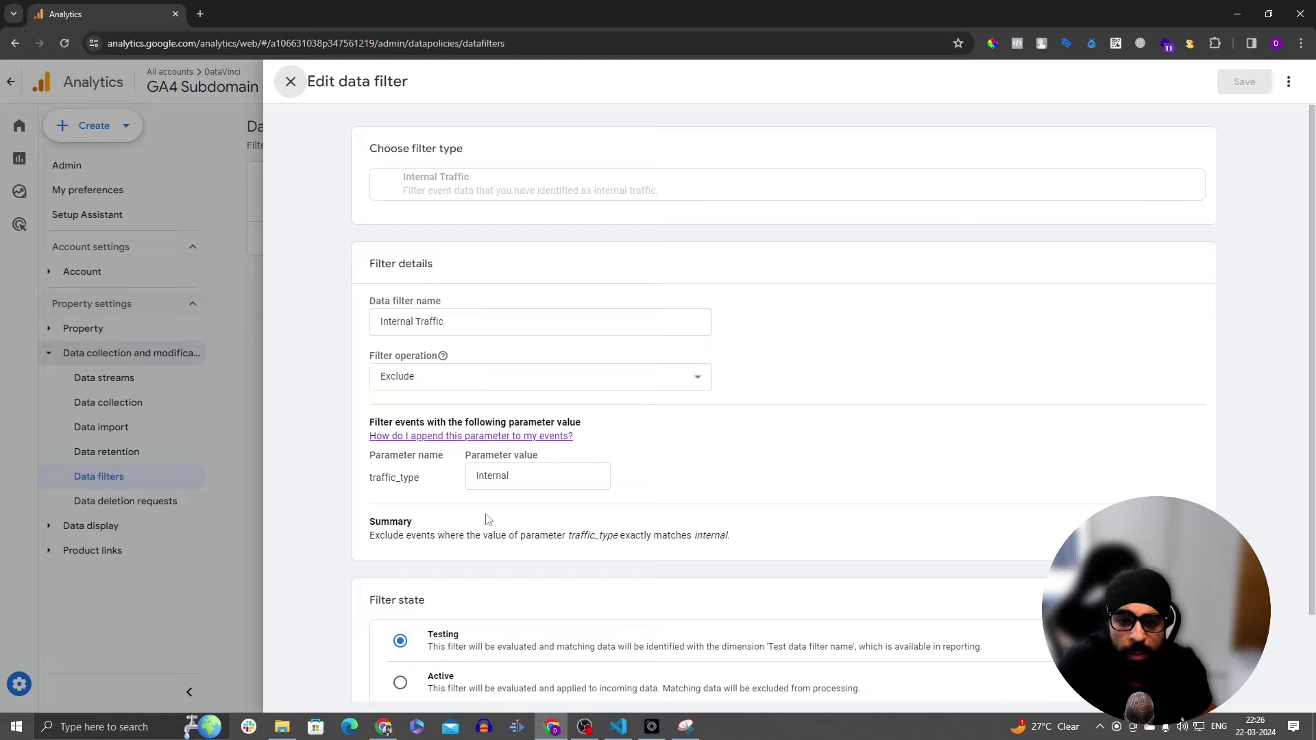
double_click(396, 480)
double_click(509, 479)
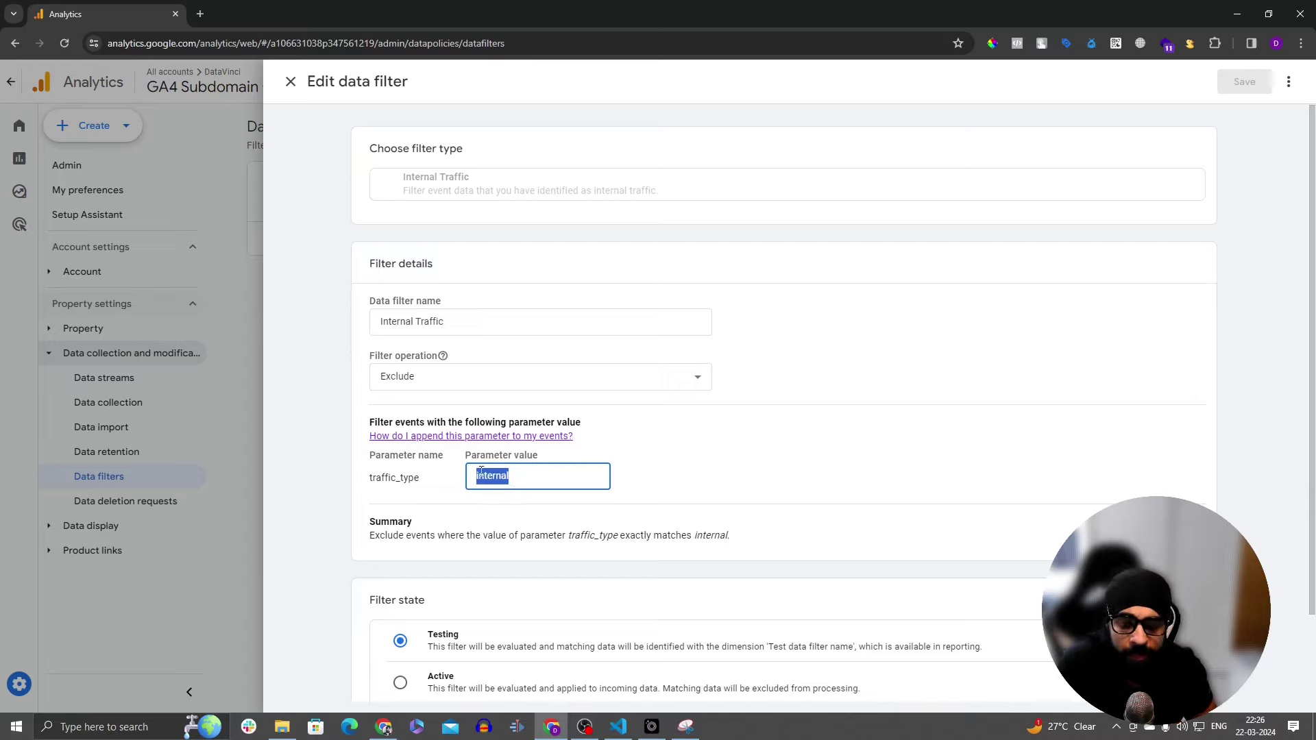
scroll(481, 473, "down", 2)
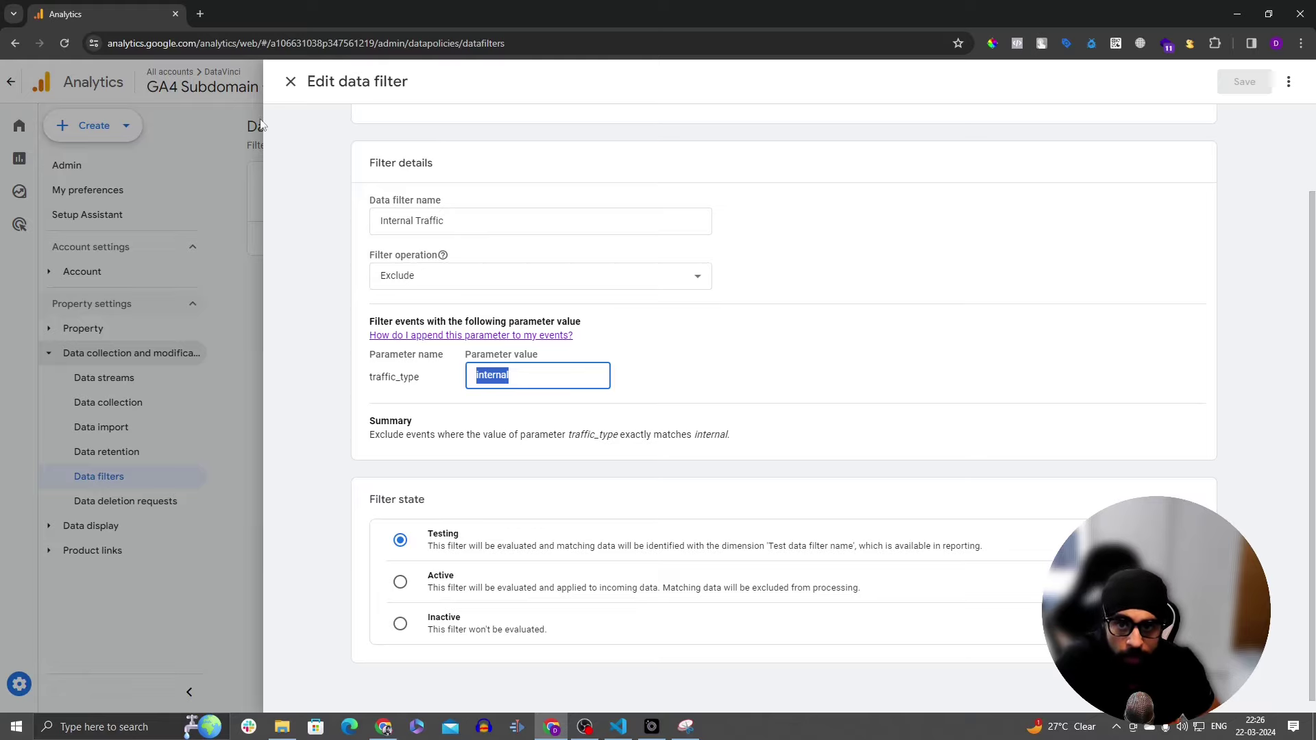
left_click(288, 83)
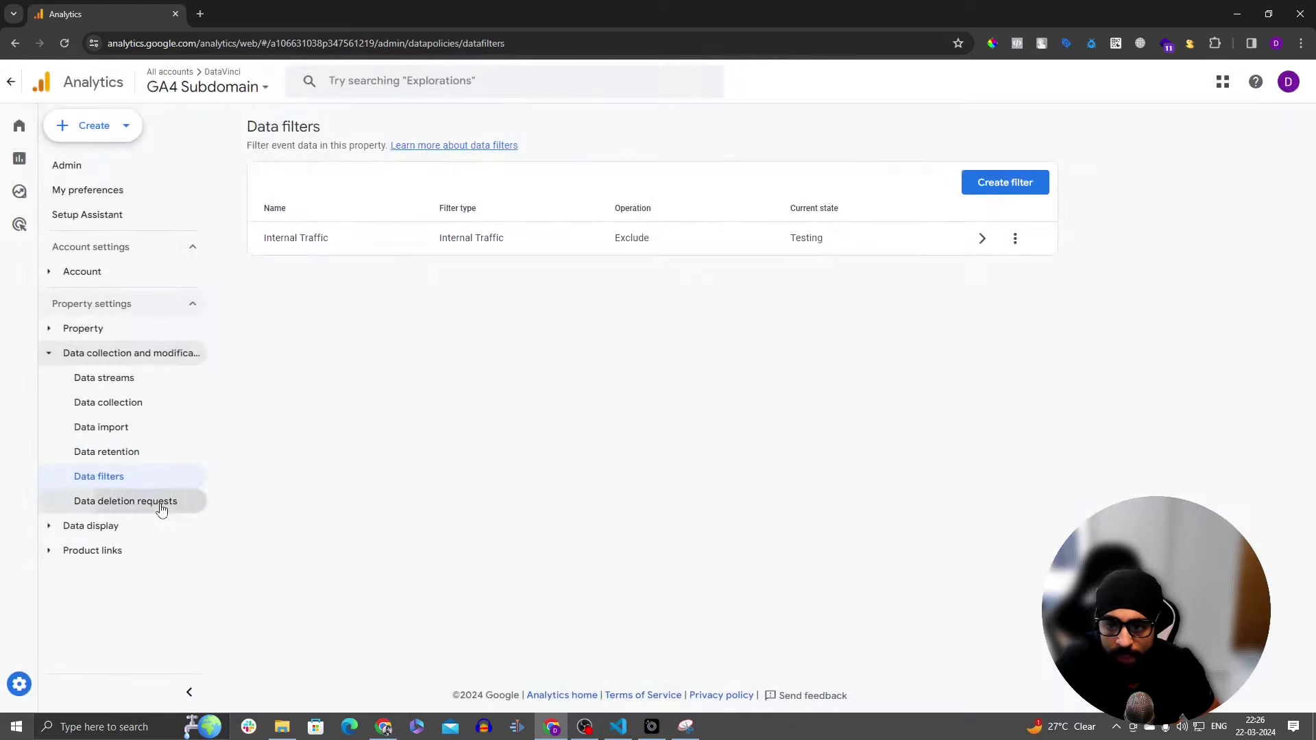
left_click(126, 501)
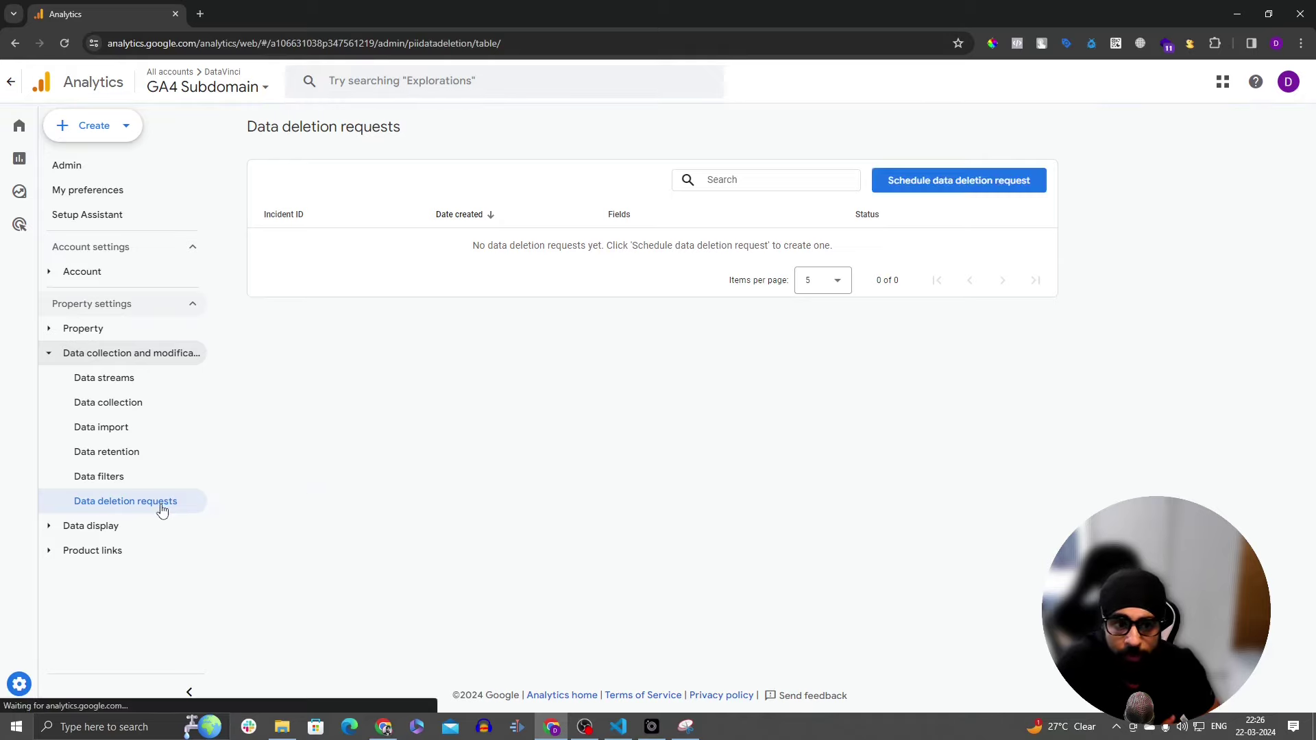
Step: Review the existing events and their conversion marking under Data display, and view the list of conversion events
left_click(164, 523)
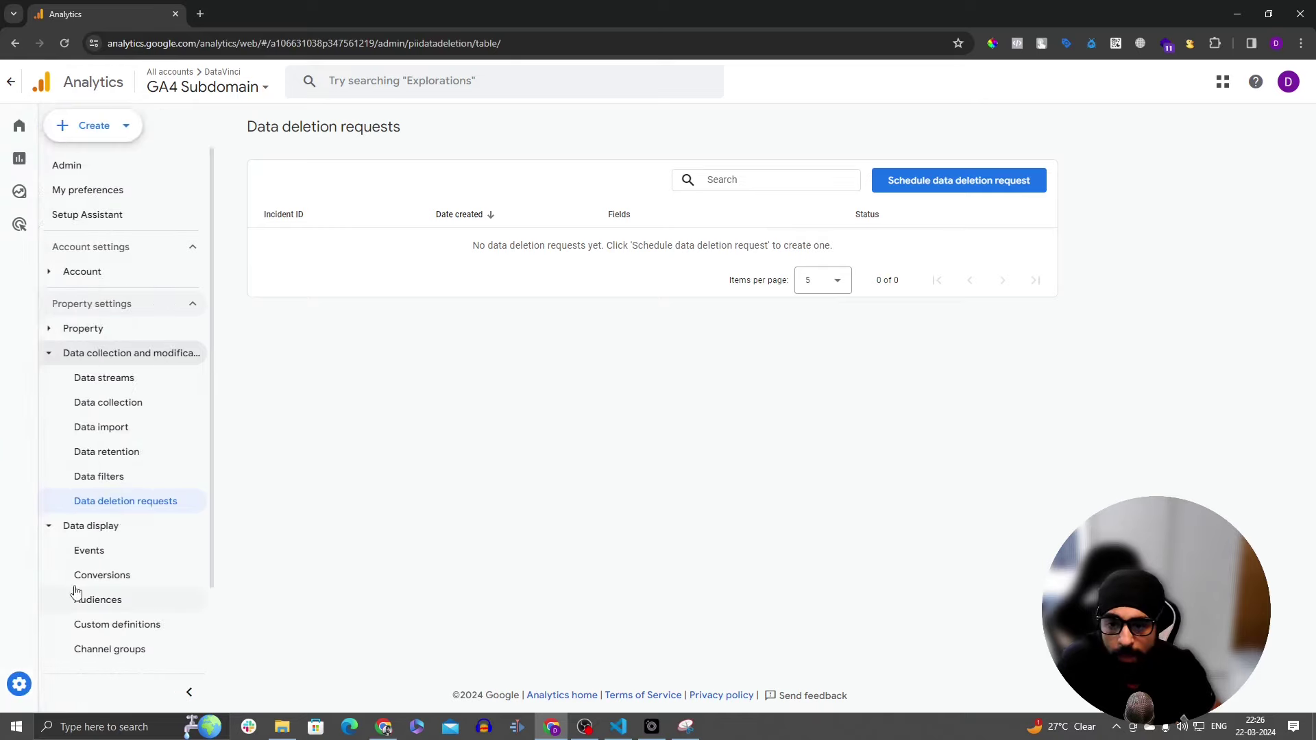
left_click(96, 553)
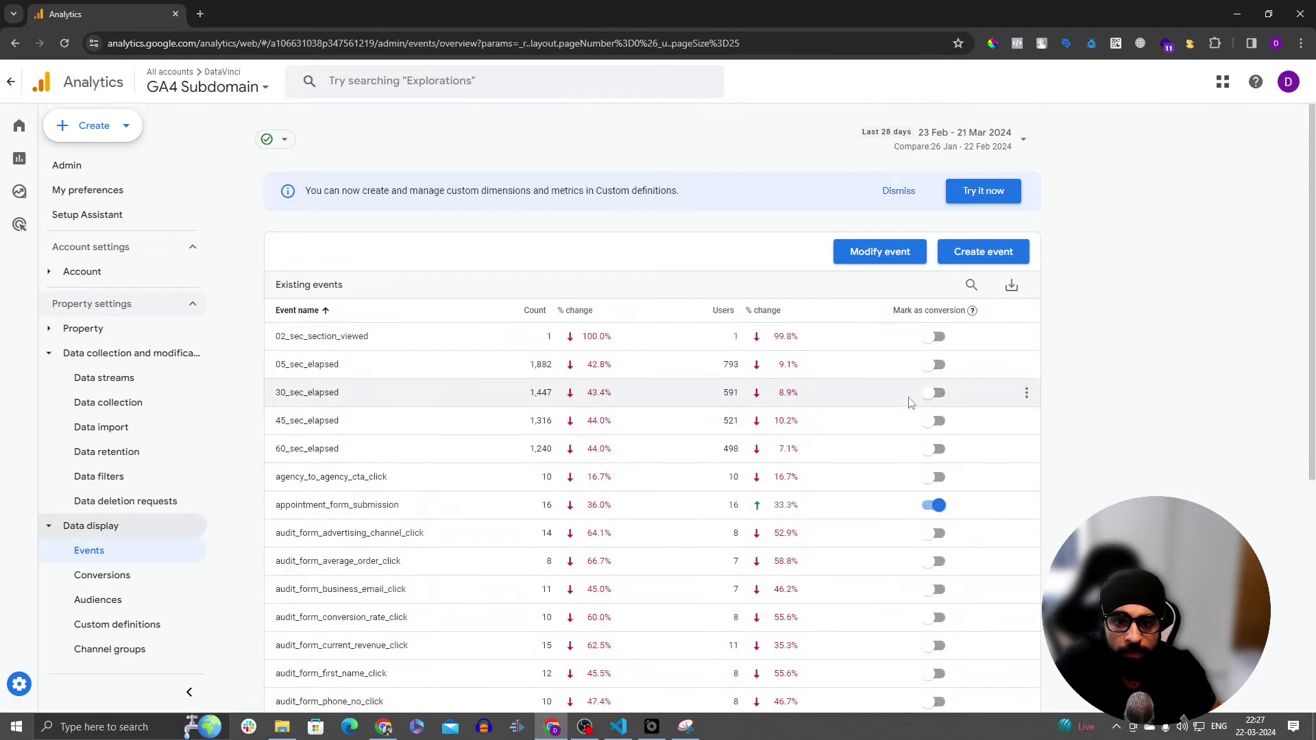
scroll(944, 420, "down", 2)
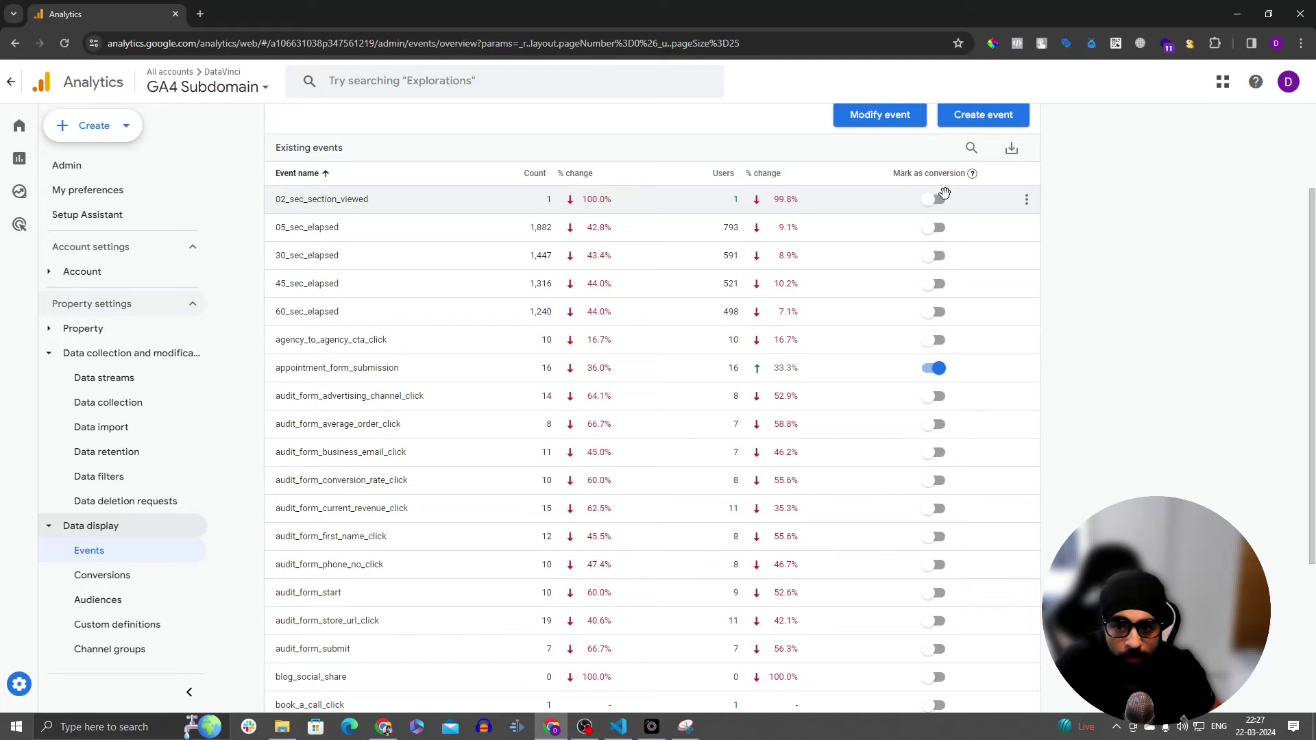
scroll(967, 332, "up", 2)
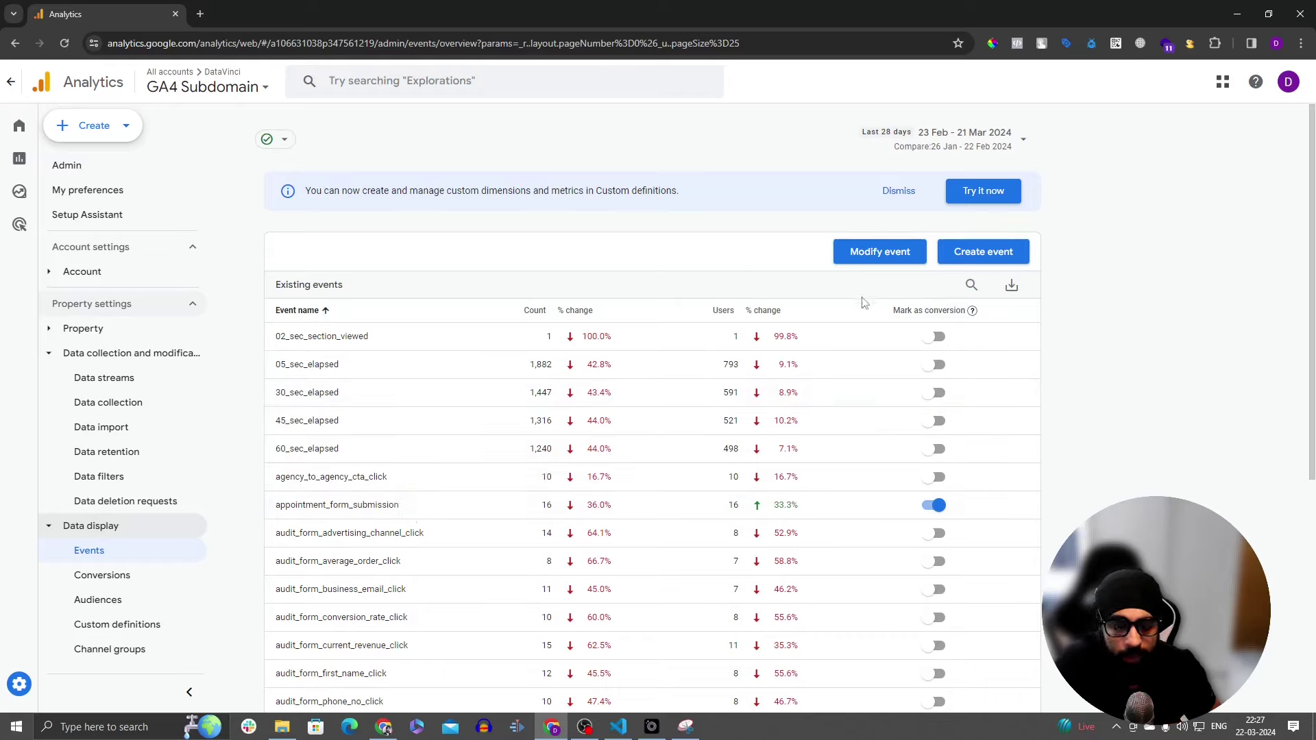
left_click(70, 574)
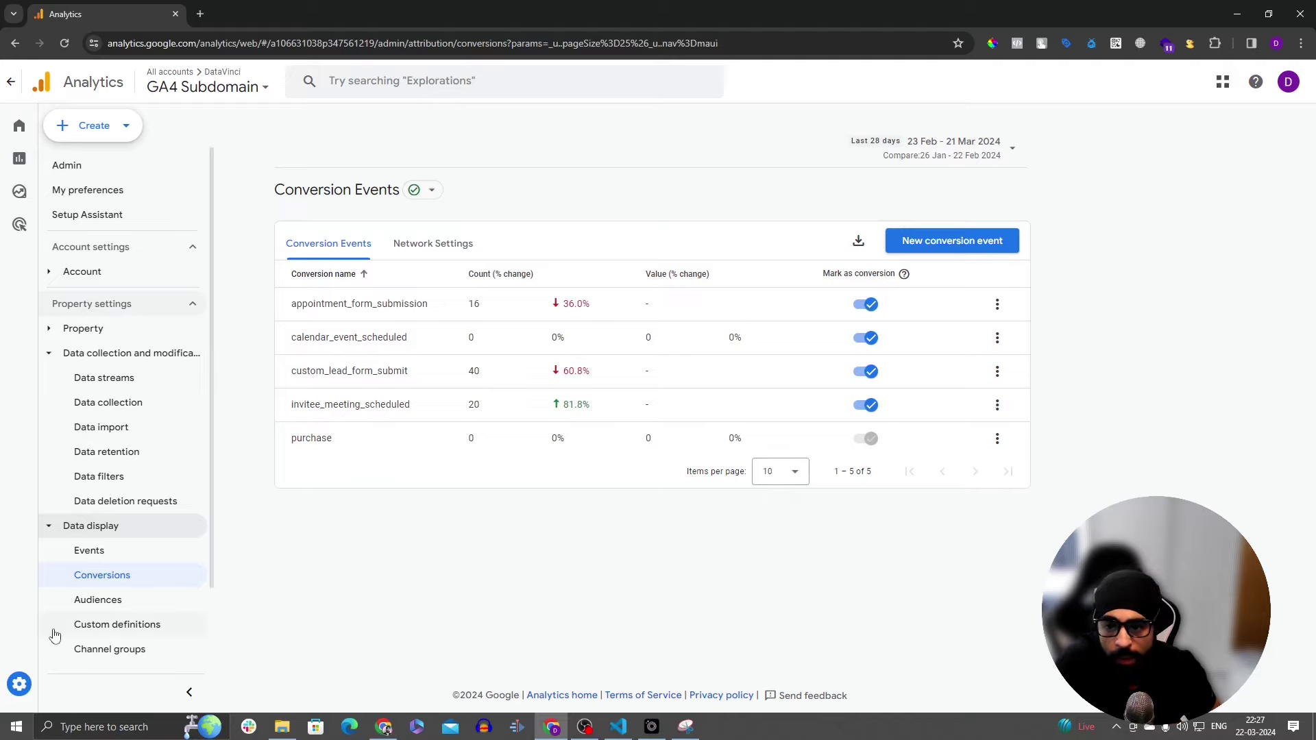
Step: Open the Audiences list, start a custom audience from scratch, and look through the items available for a new condition
left_click(85, 609)
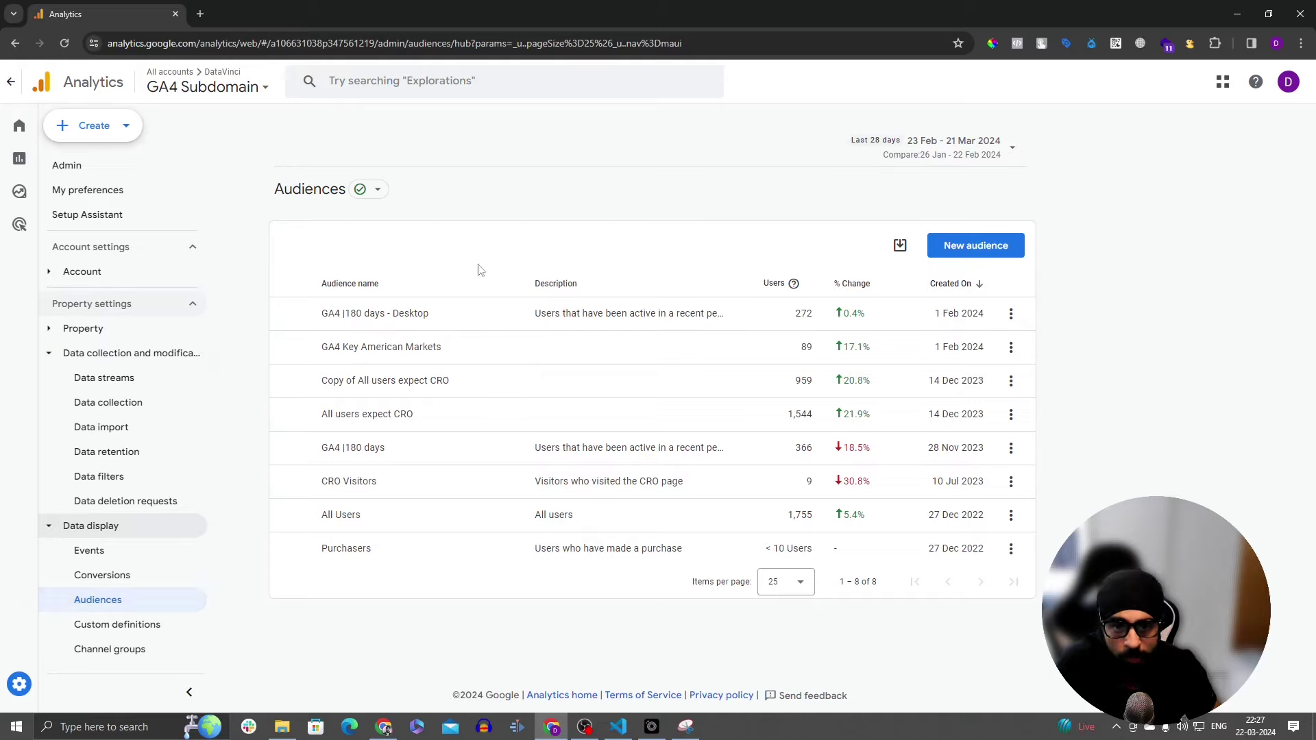
left_click(937, 246)
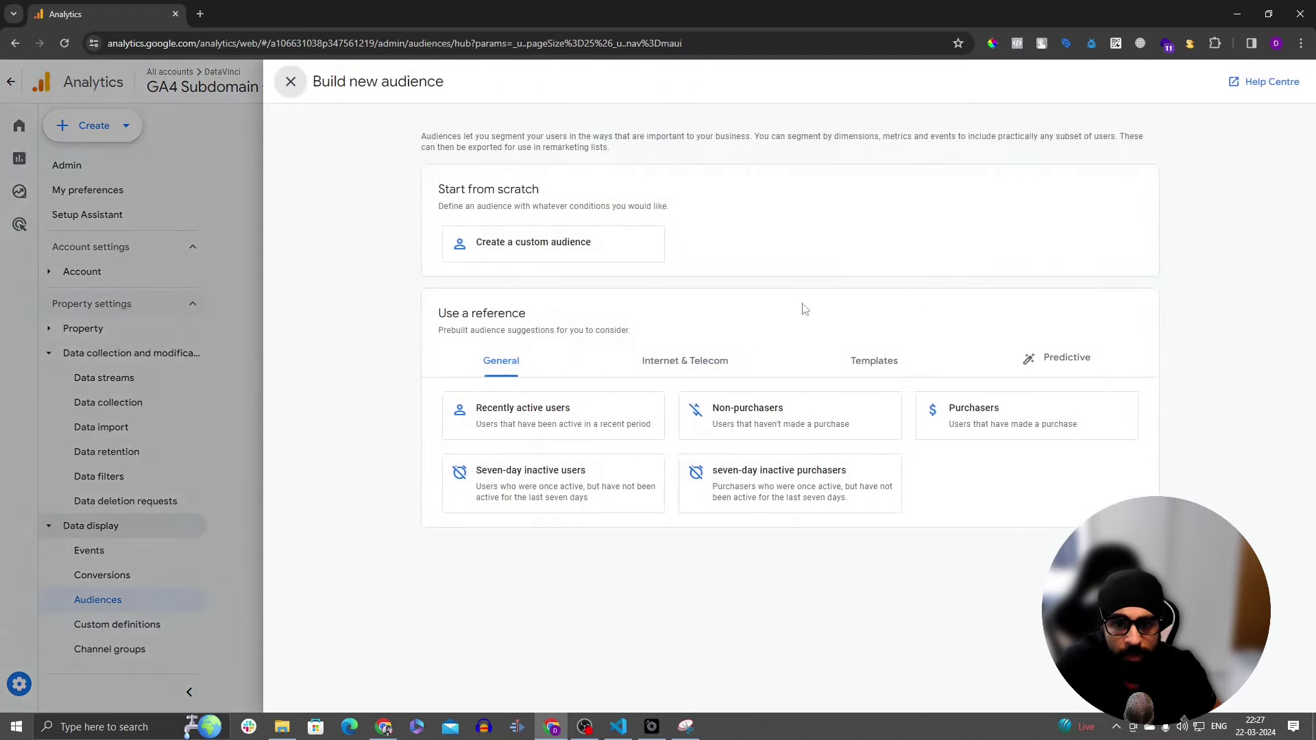
left_click(490, 249)
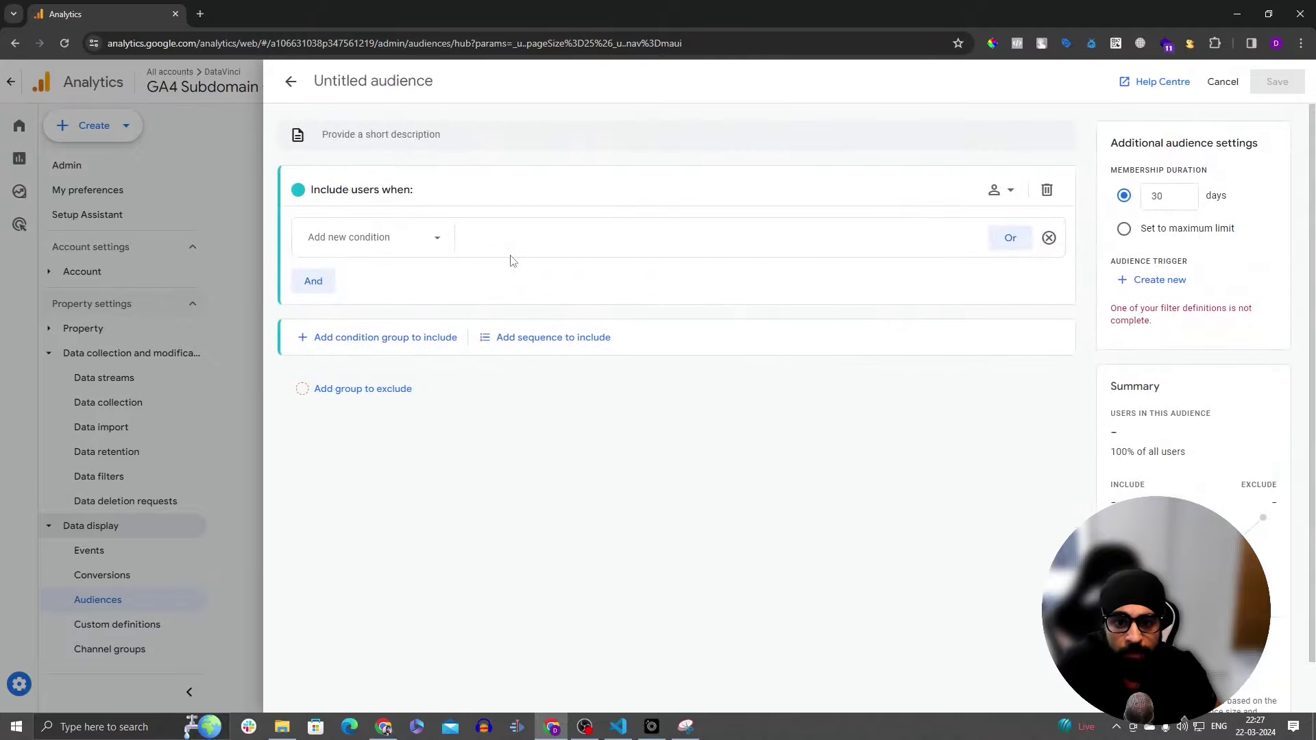
left_click(436, 238)
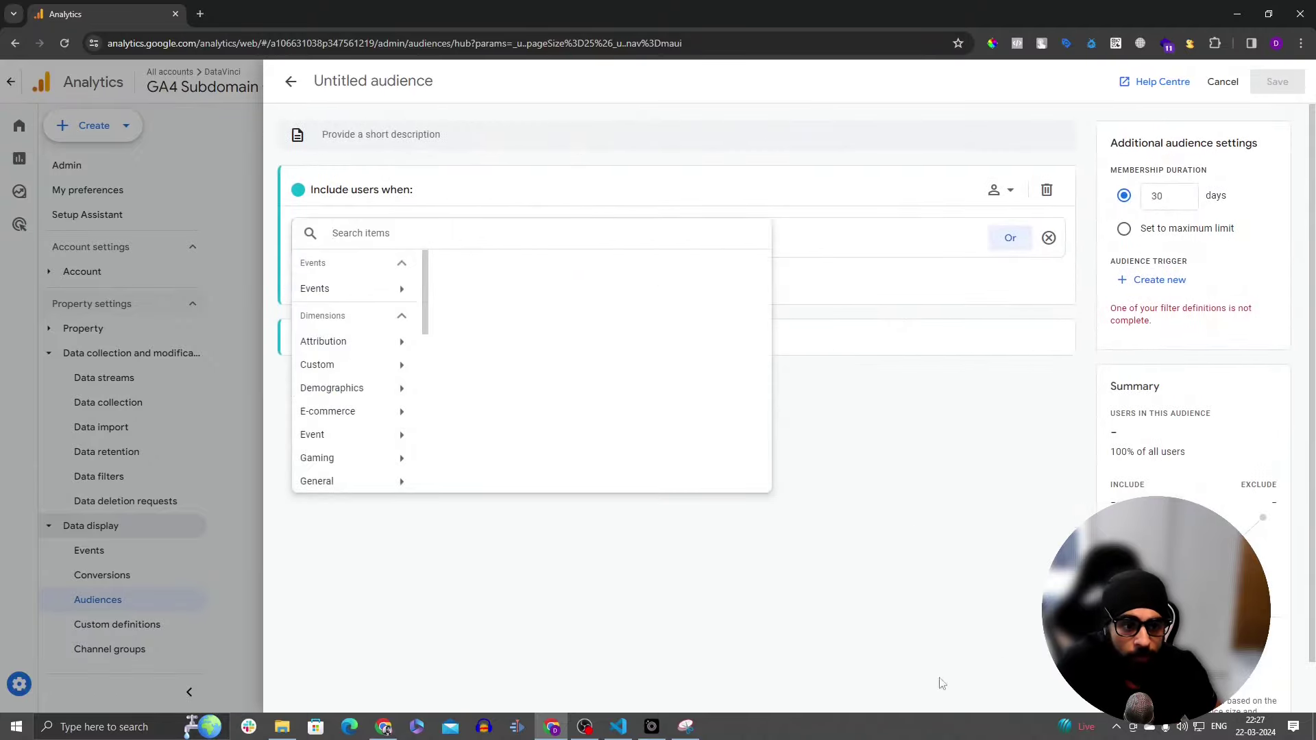
Step: Set the untitled audience's membership duration to the maximum limit and leave the audience builder without saving
left_click(1171, 235)
left_click(1125, 229)
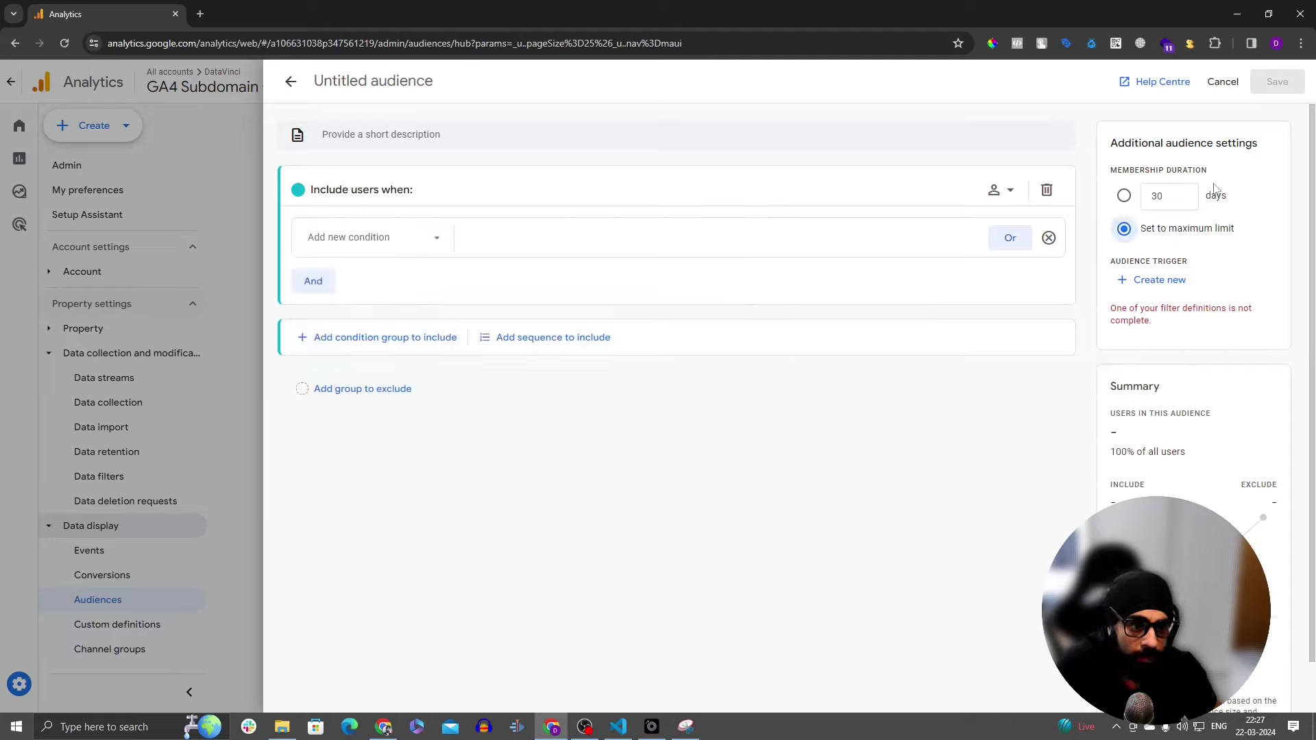
left_click(289, 82)
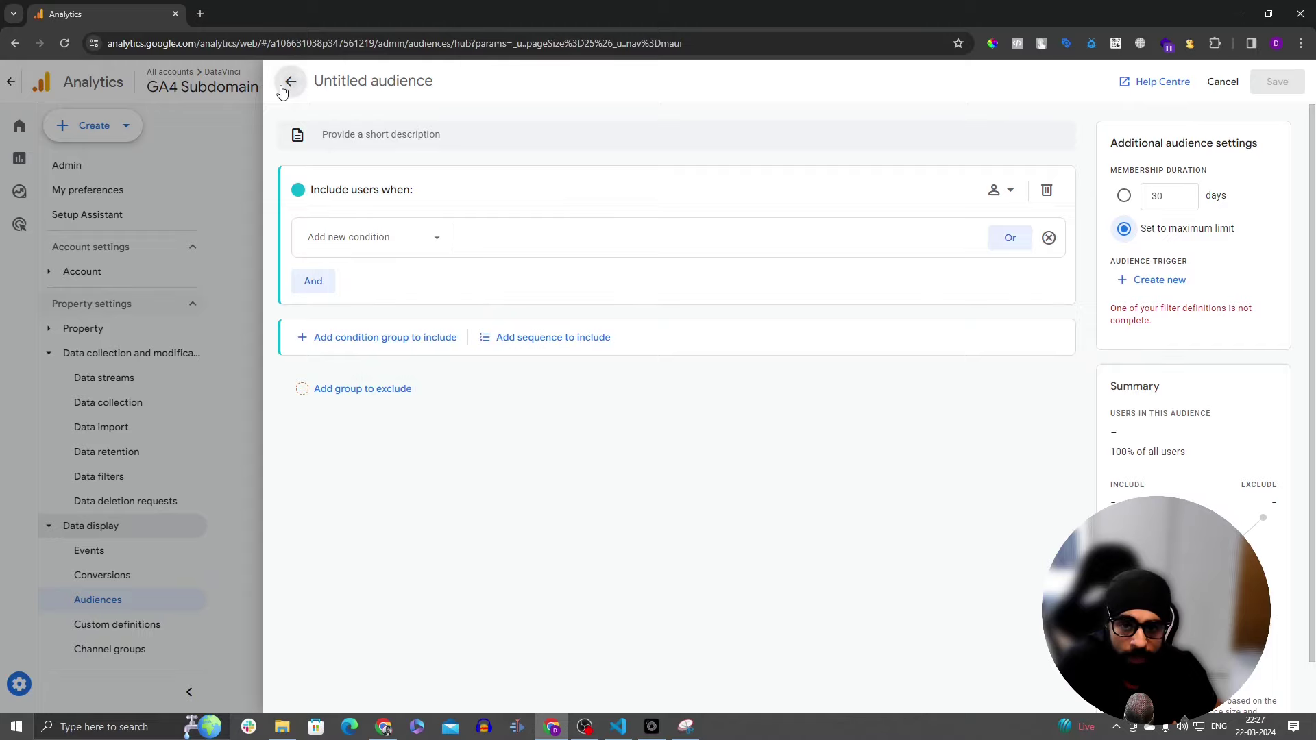
left_click(284, 85)
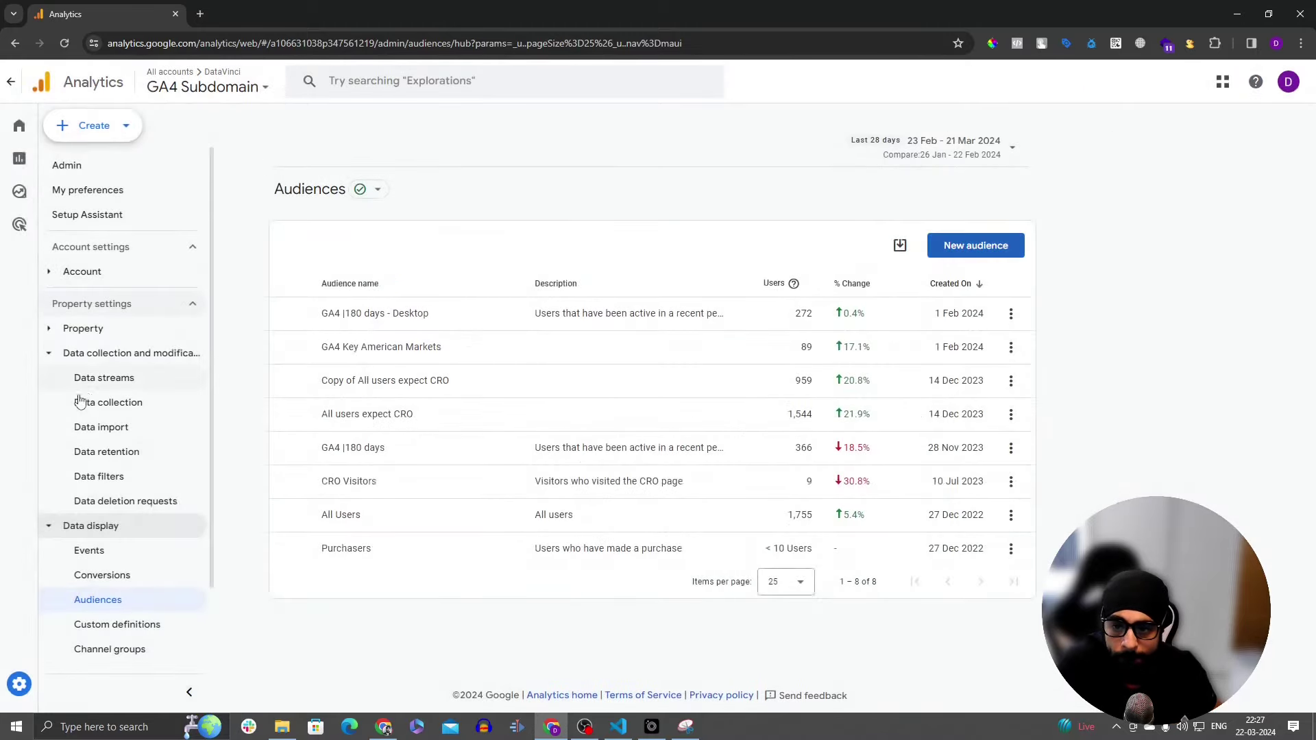
Step: Open Custom definitions, examine the scope and event parameter options for a new custom dimension, and close the form without saving
scroll(96, 455, "down", 2)
left_click(147, 523)
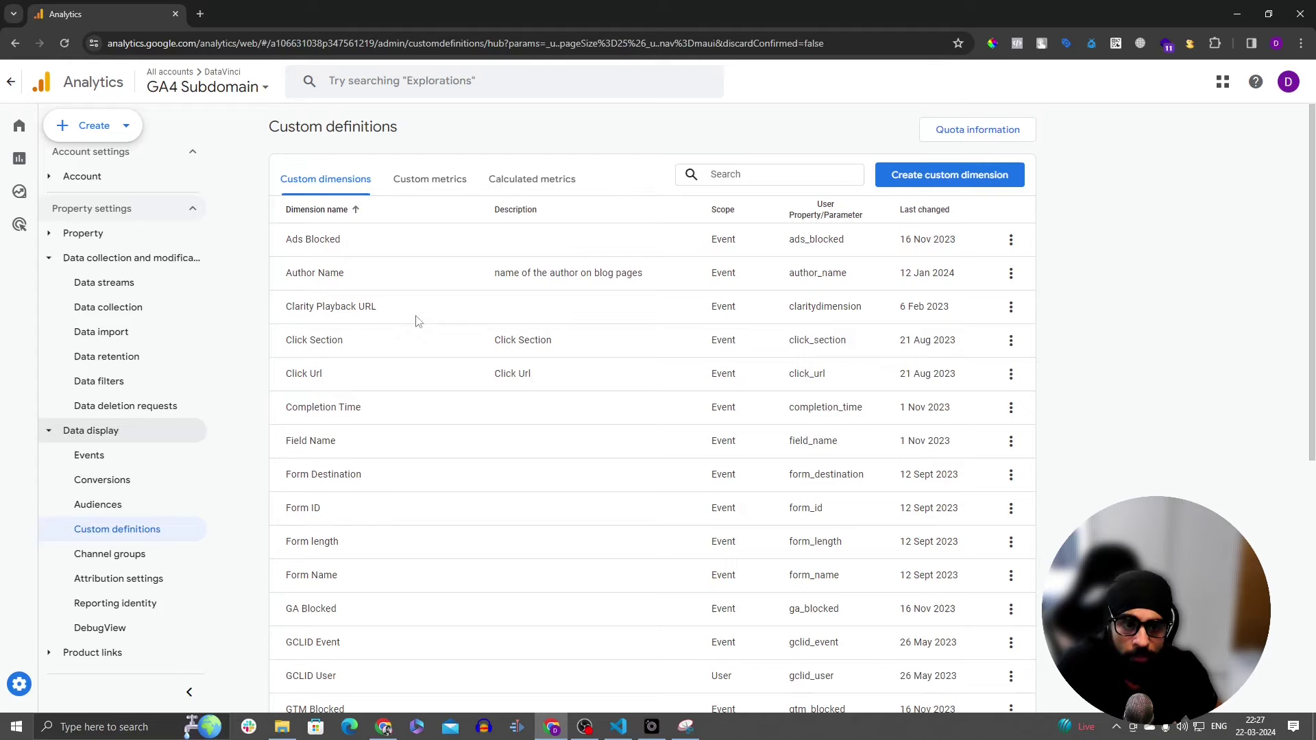
left_click(958, 179)
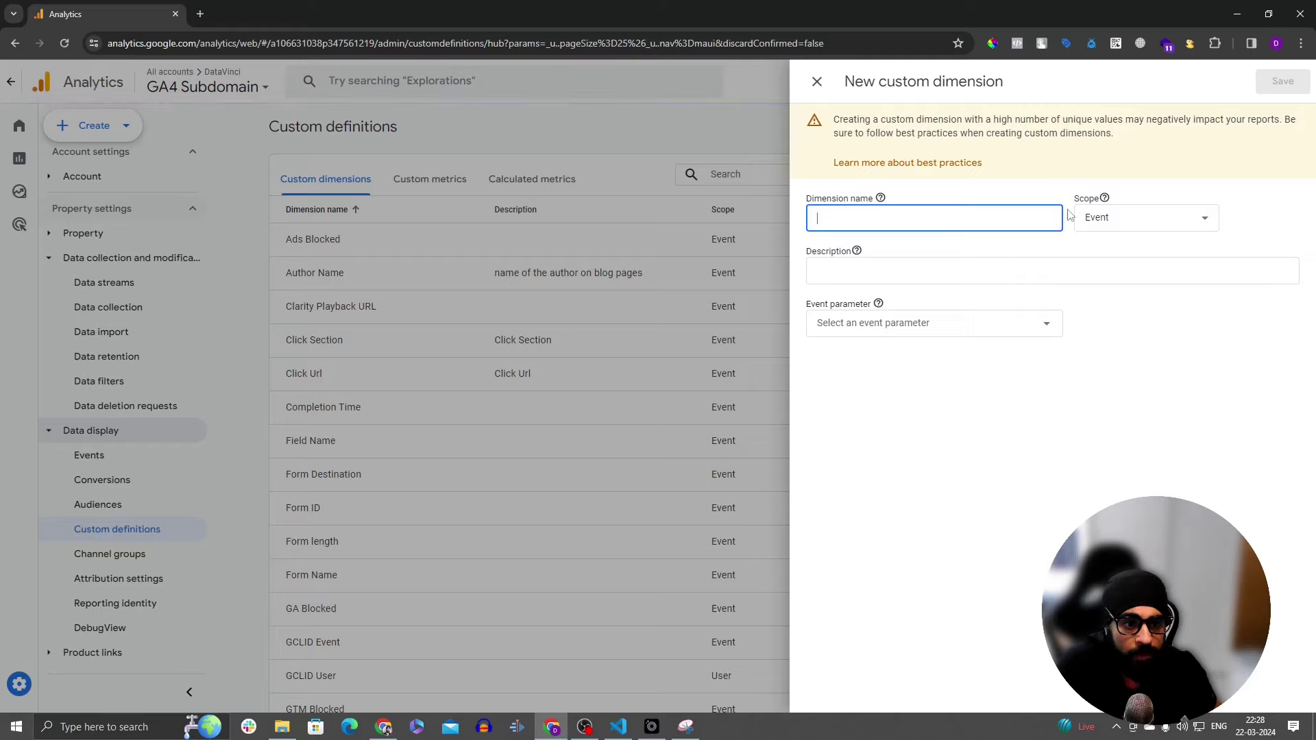
left_click(1112, 217)
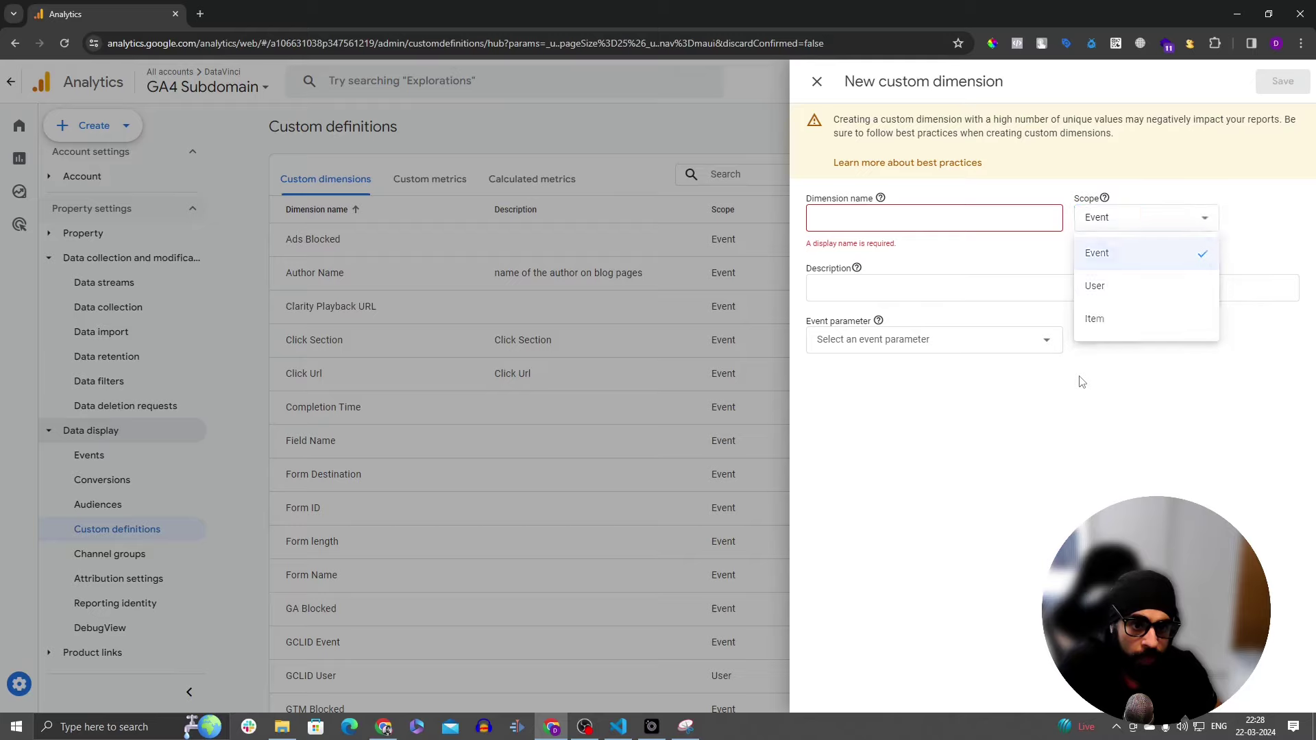
left_click(887, 288)
left_click(916, 338)
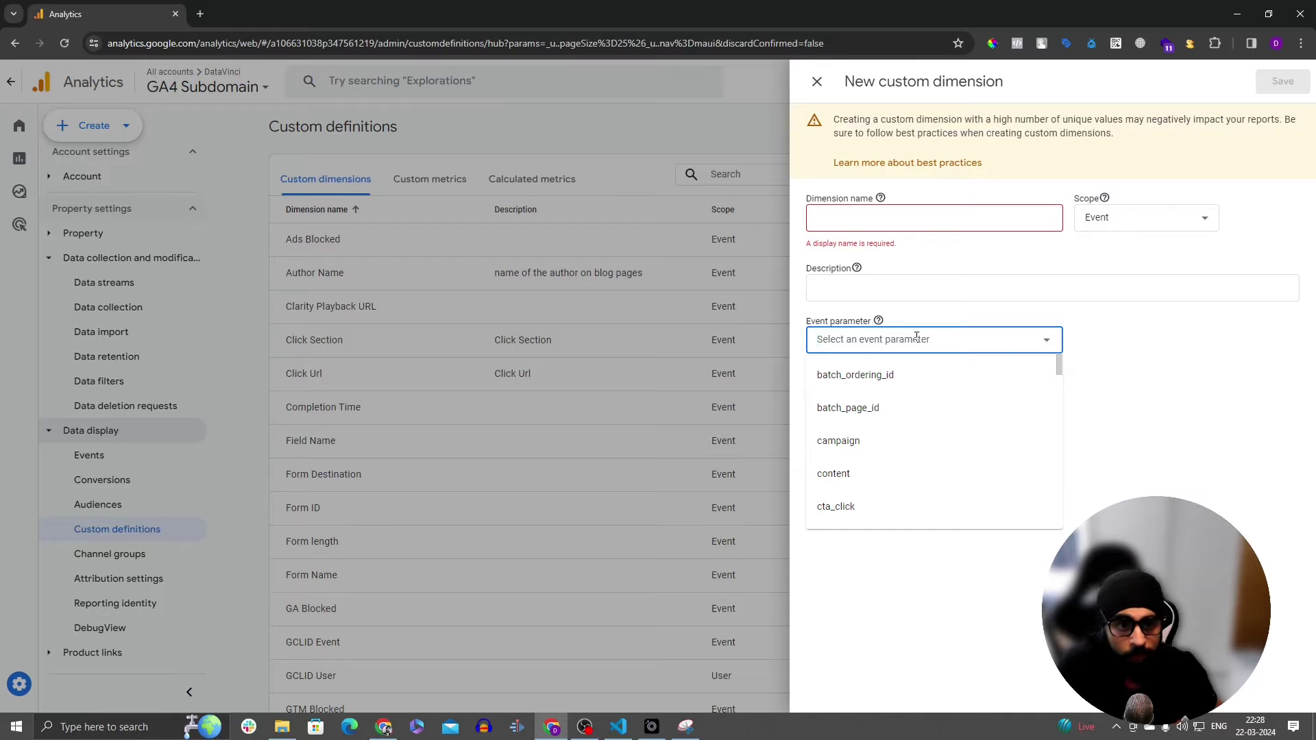
left_click(919, 692)
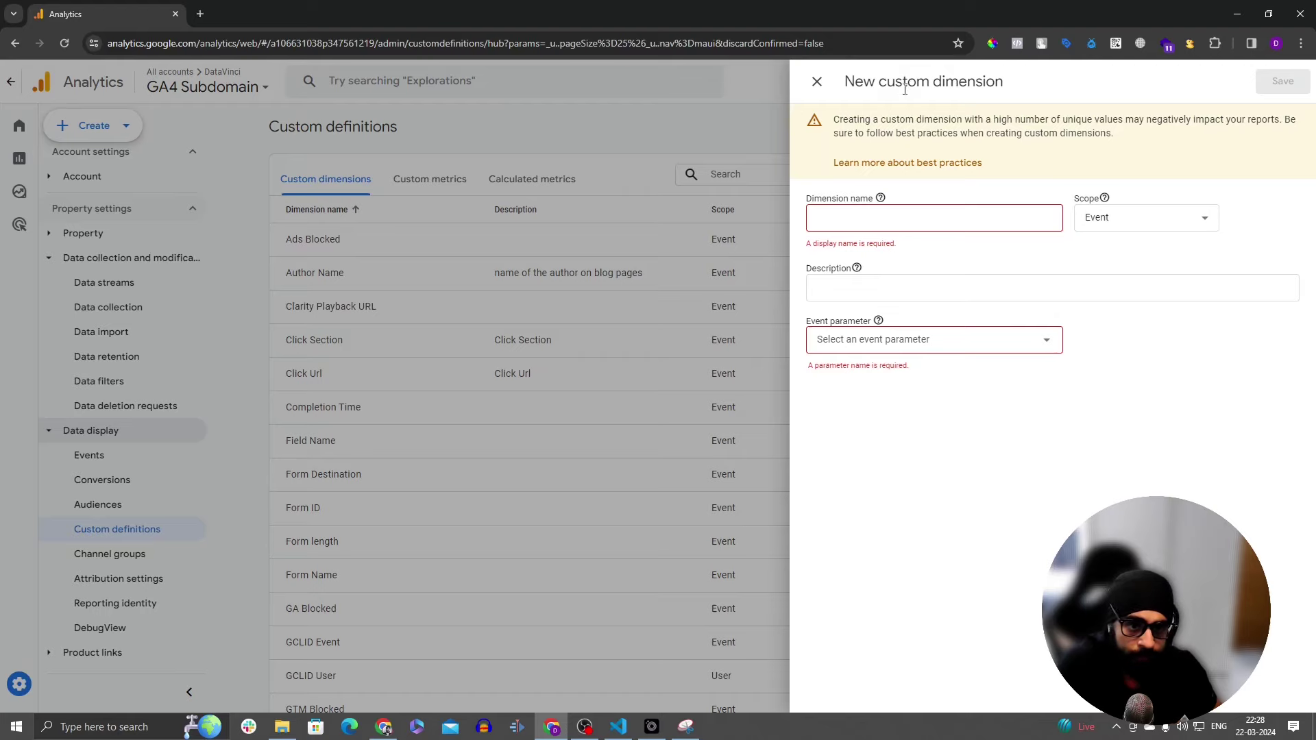
left_click(818, 81)
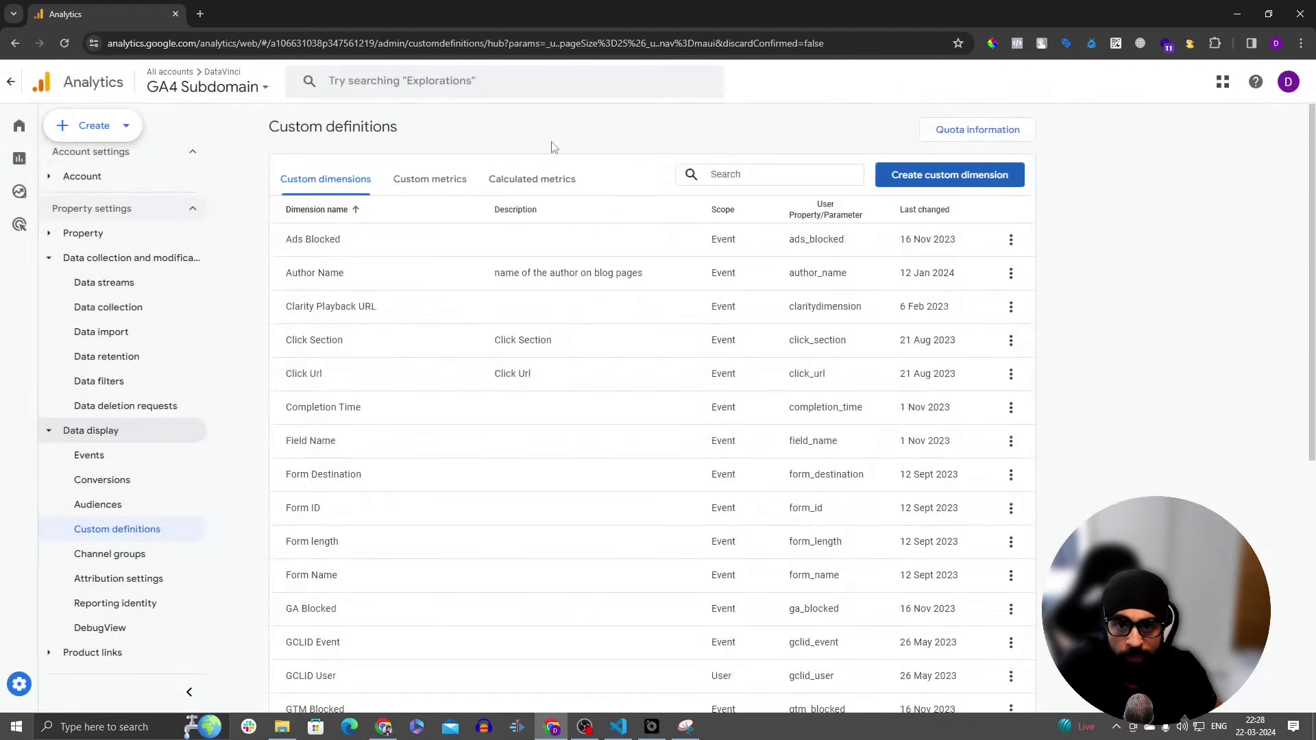
Step: View the custom metrics, review the fields for creating a new custom metric, and close the form without saving
left_click(460, 178)
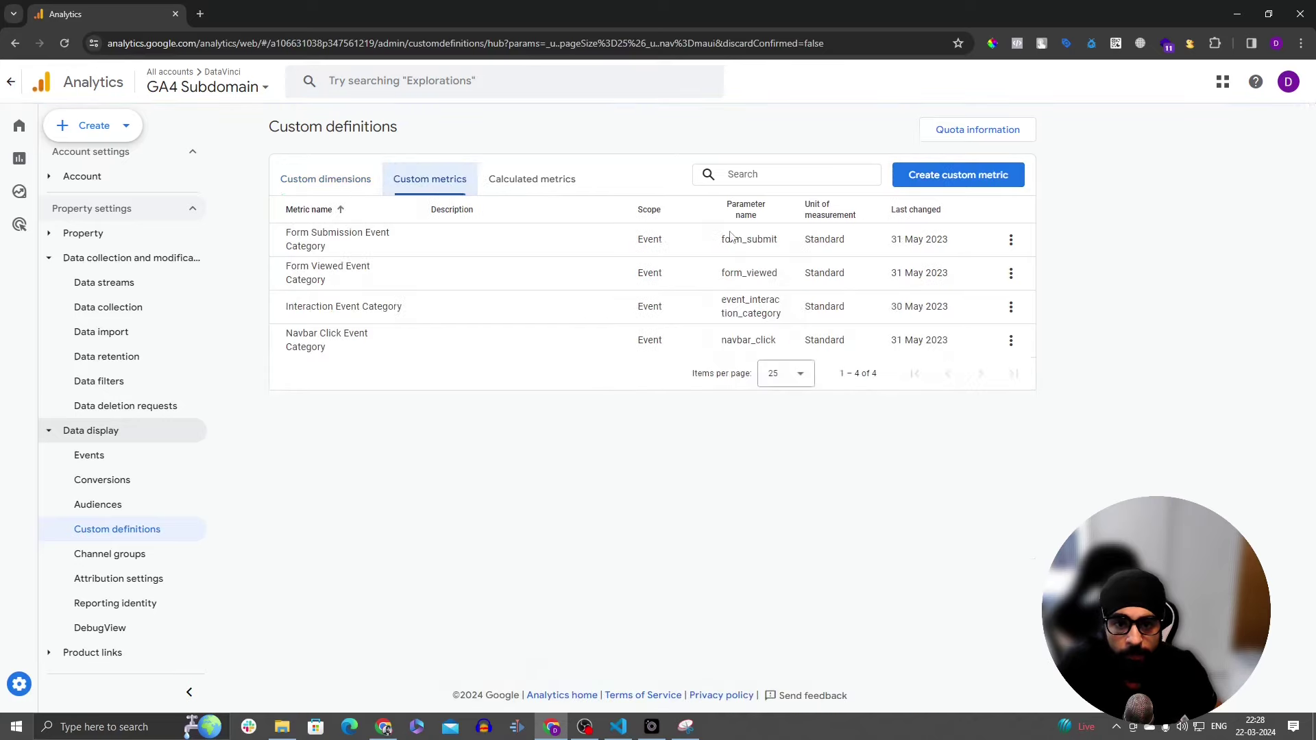
left_click(958, 175)
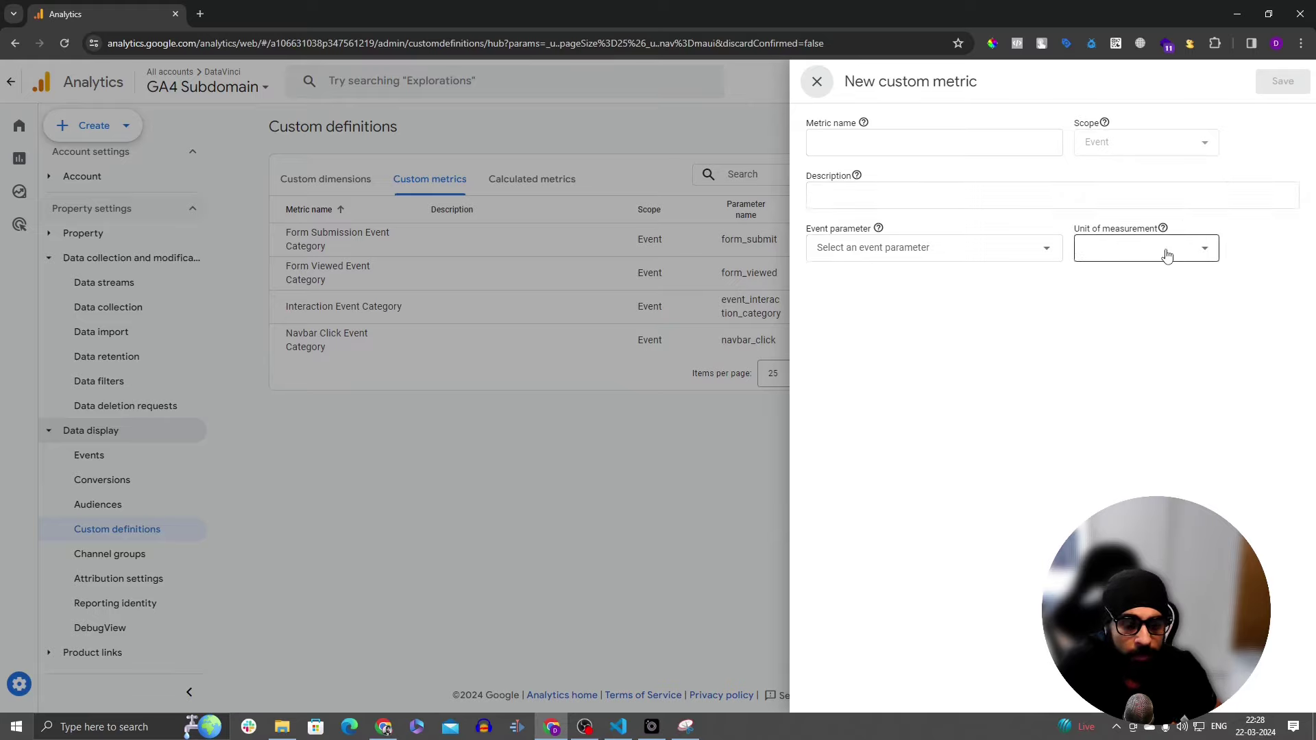
left_click(817, 82)
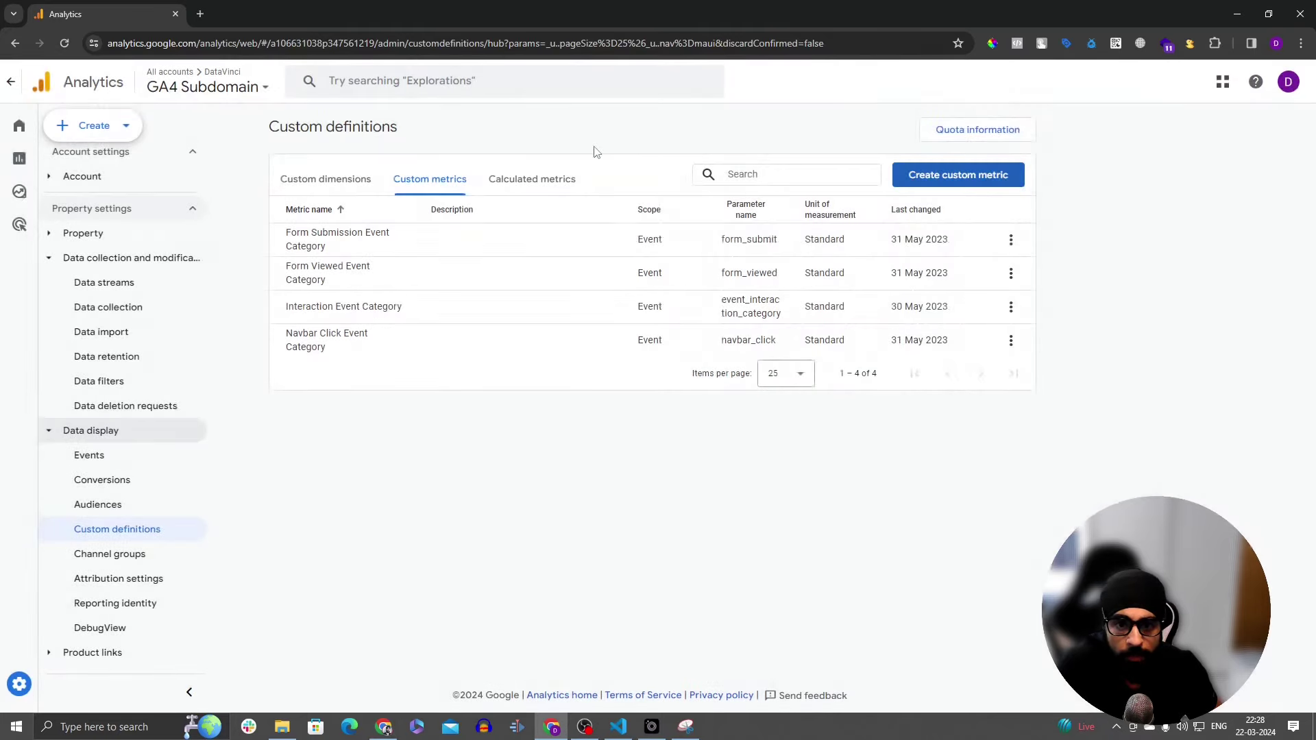
Step: View the calculated metrics, start a new one with Ad unit exposure in its formula, and close the form without saving
left_click(580, 177)
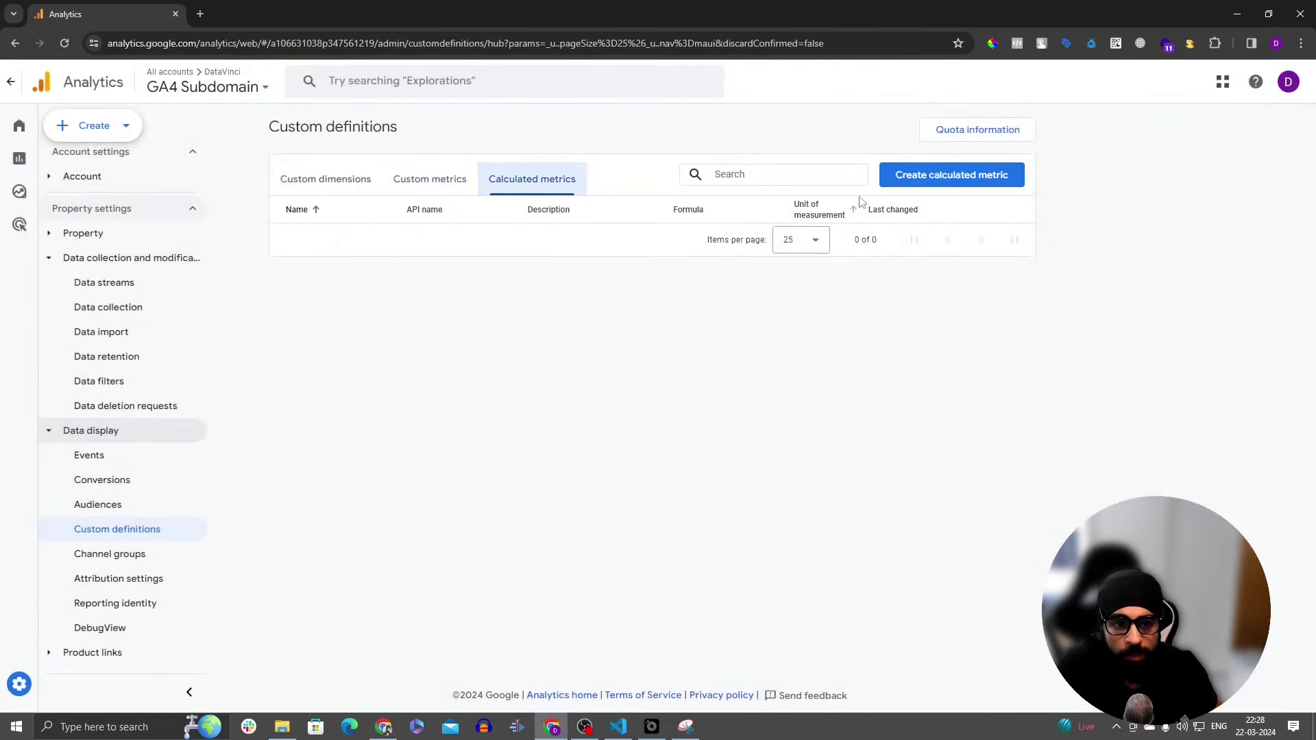
left_click(928, 176)
left_click(912, 324)
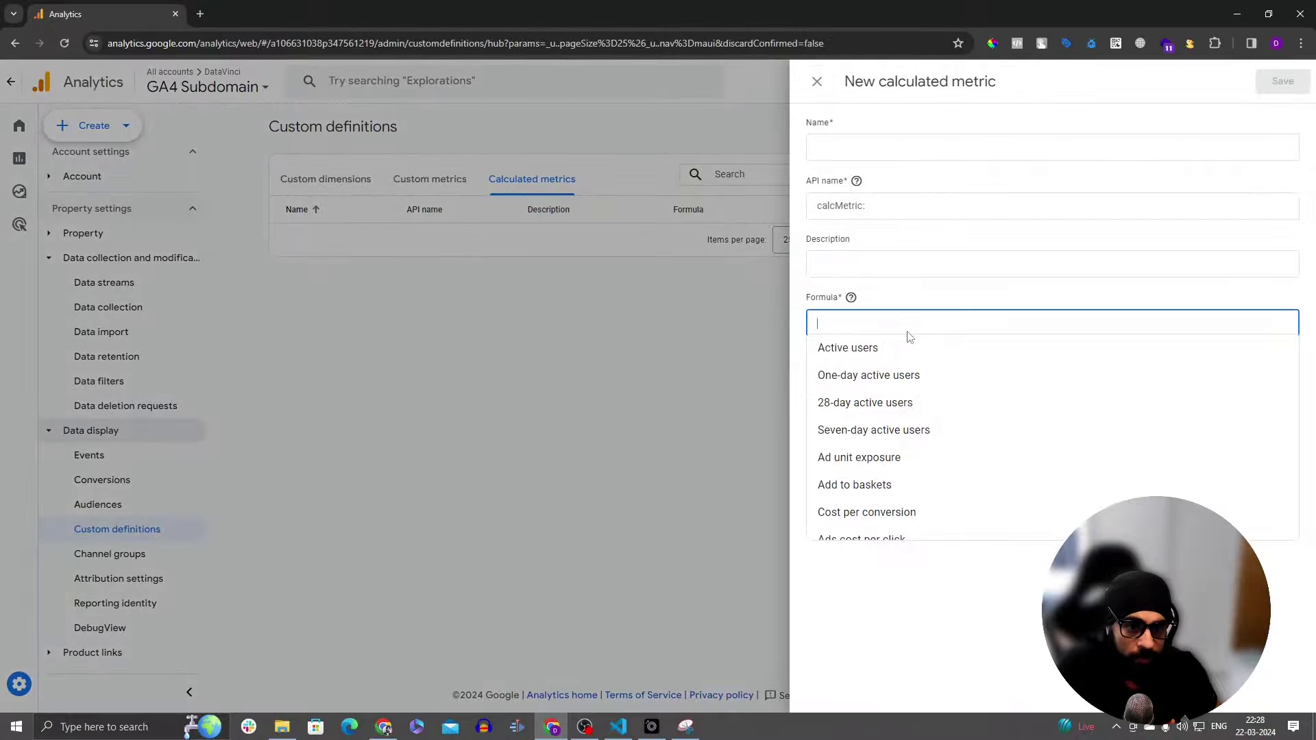
left_click(877, 458)
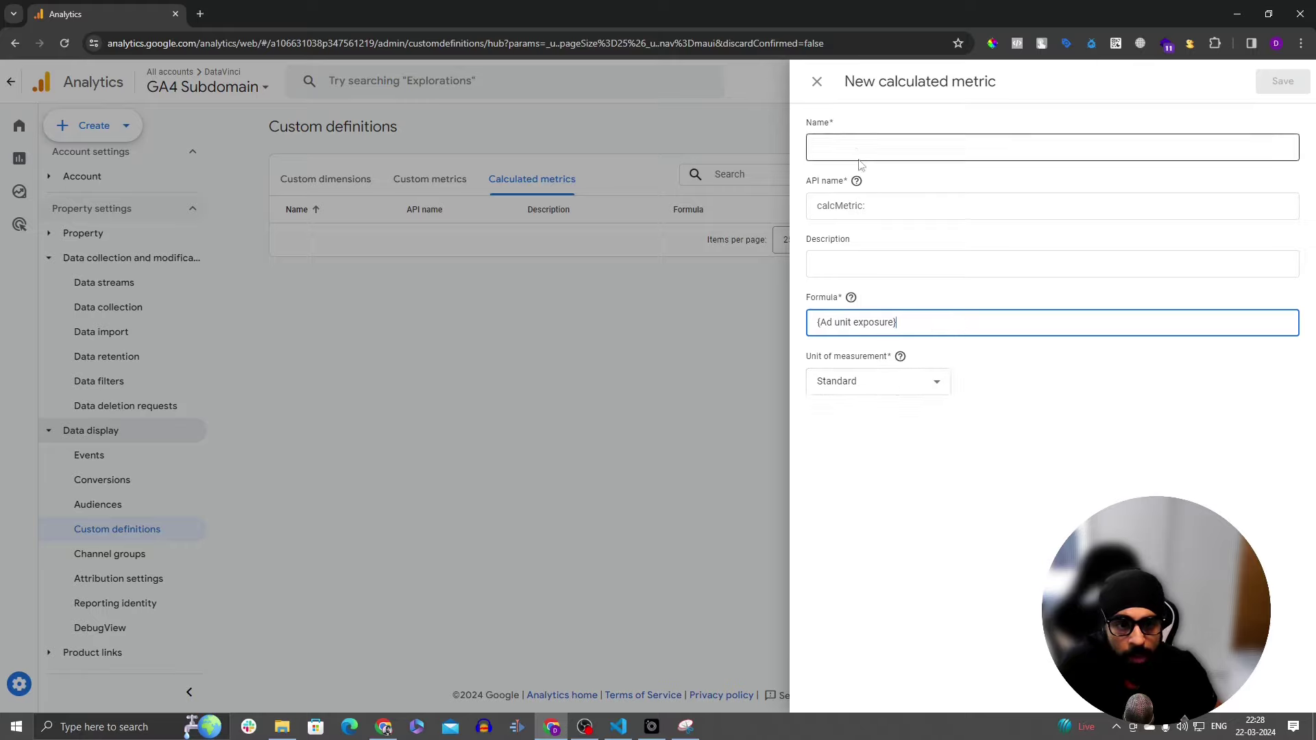
left_click(817, 83)
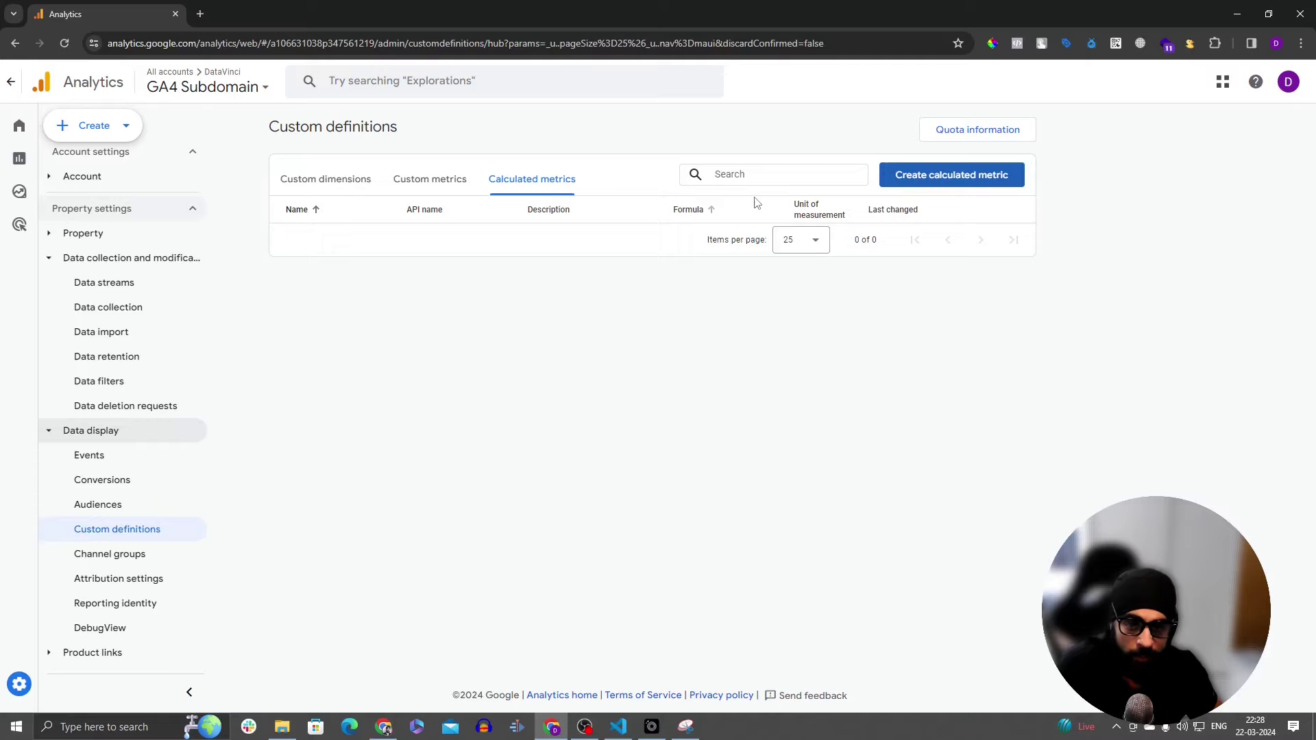
Step: Open Channel groups, start a new channel group, and review its channel list
left_click(106, 558)
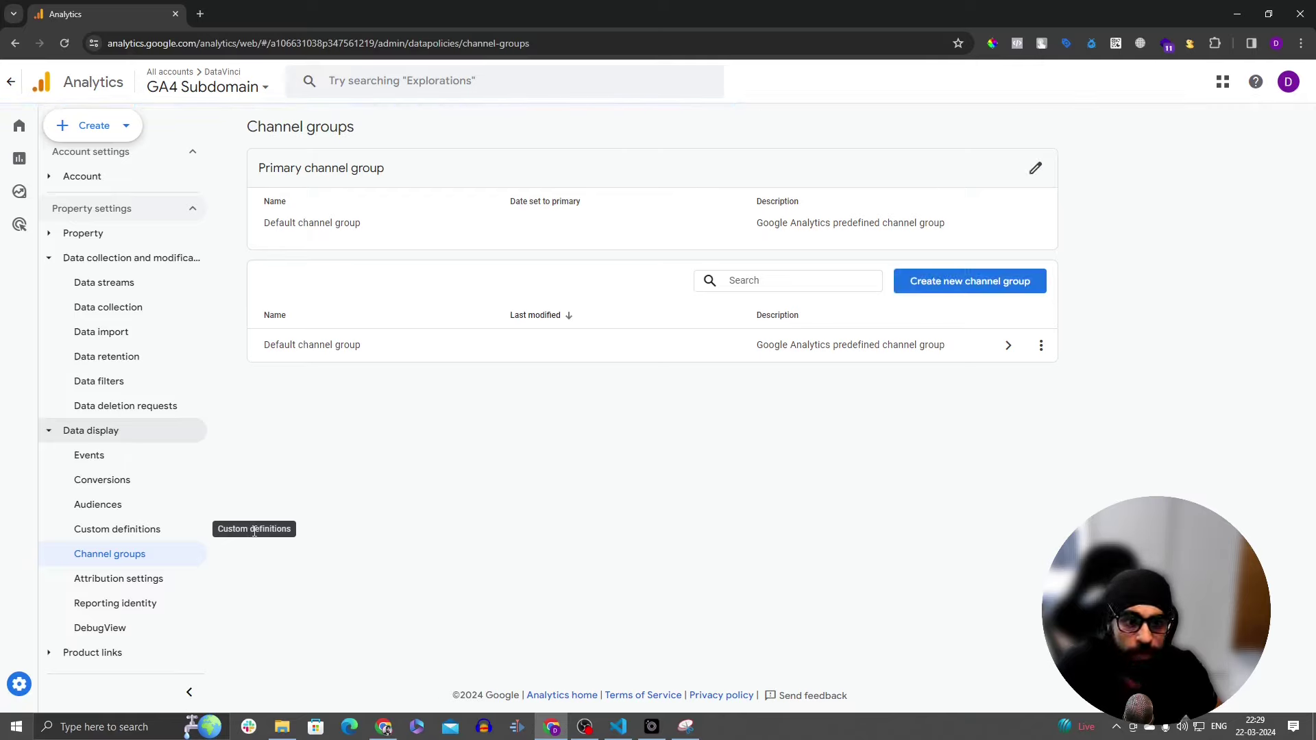
left_click(914, 287)
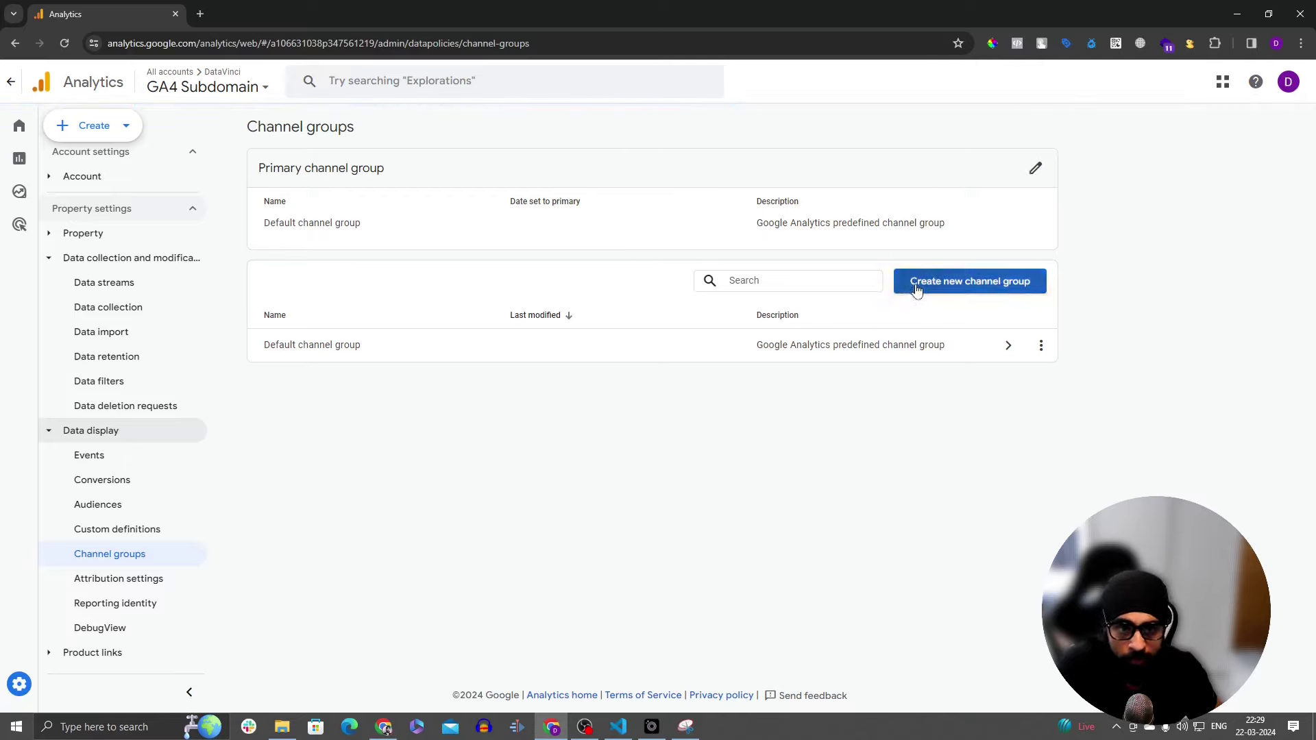
scroll(913, 414, "down", 5)
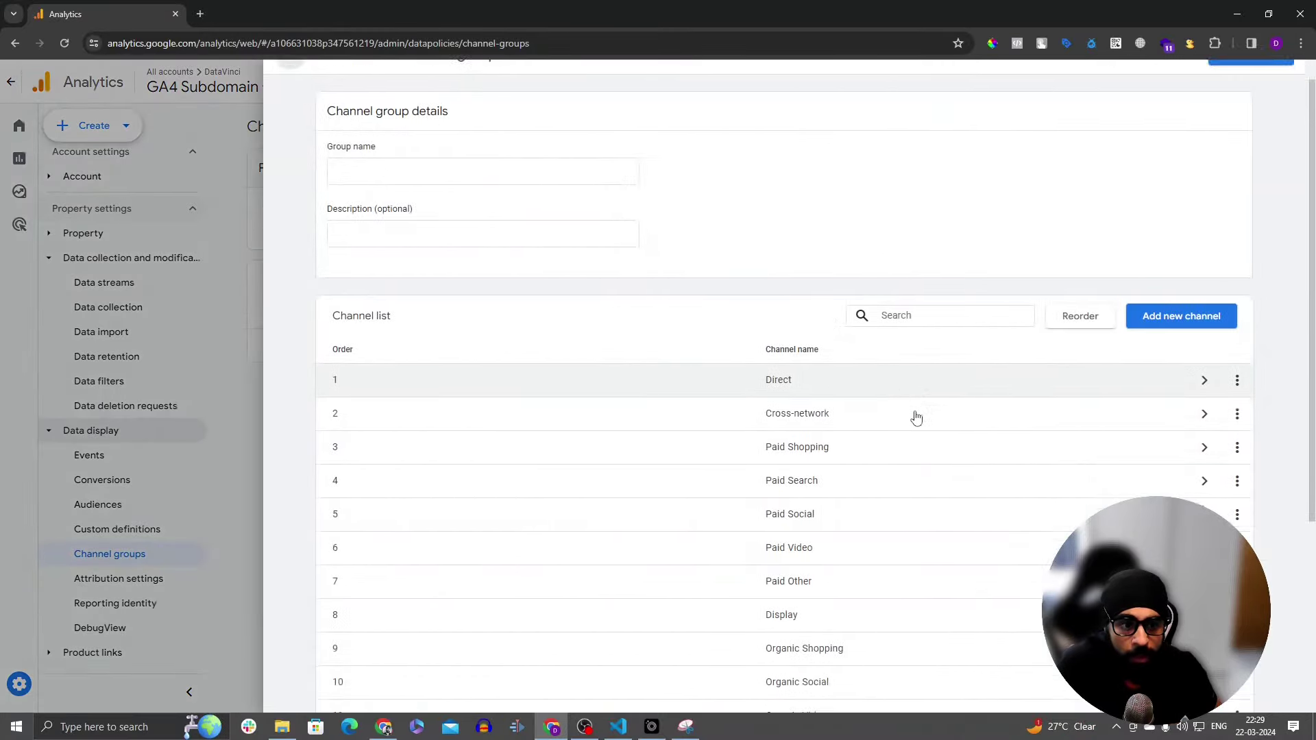
scroll(916, 417, "up", 5)
Step: Examine the condition dimension options of the Cross-network channel, and close the channel and the new channel group without saving
left_click(946, 453)
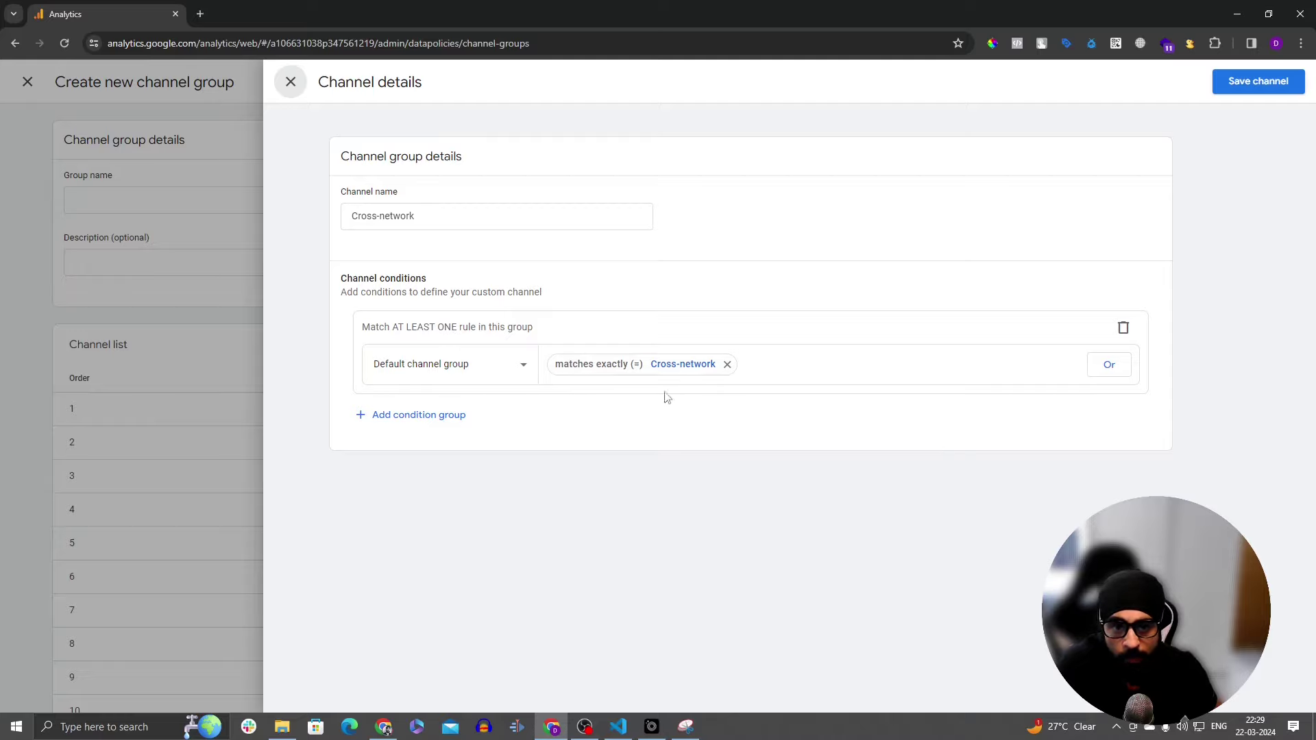
left_click(492, 368)
left_click(582, 413)
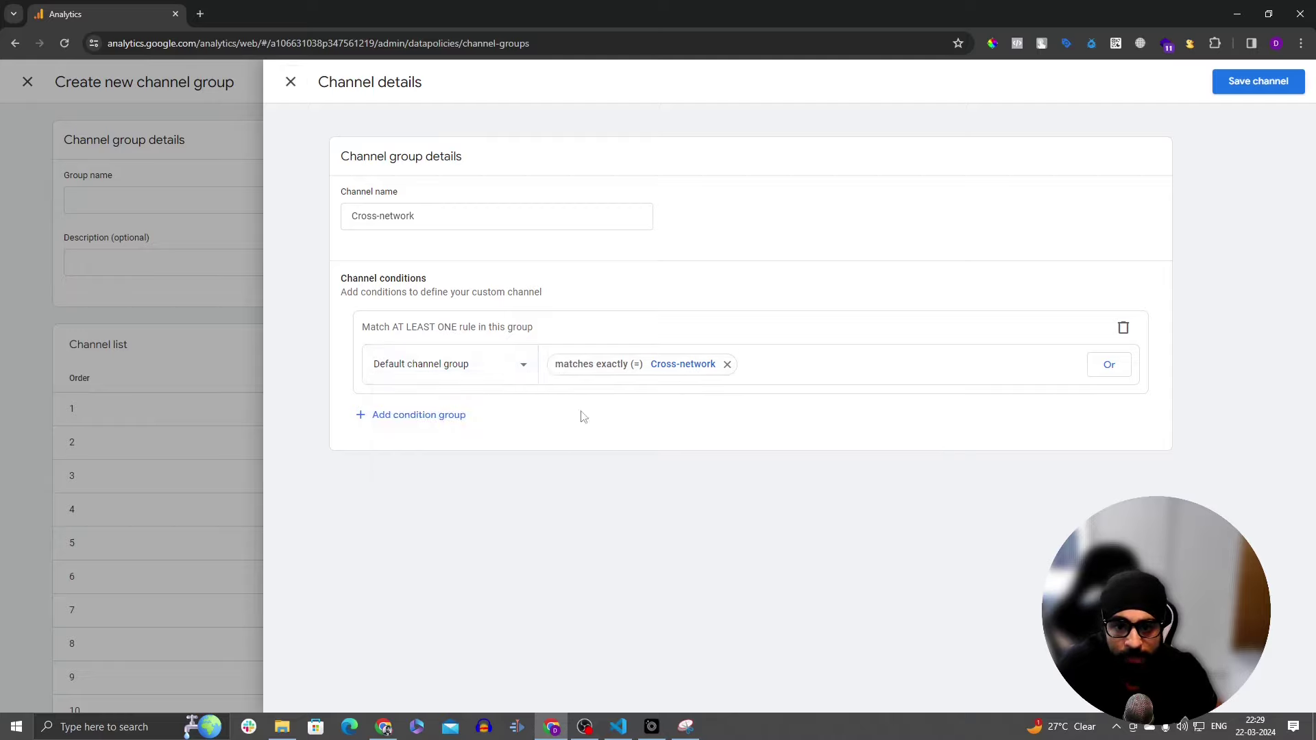
left_click(473, 382)
scroll(485, 441, "down", 1)
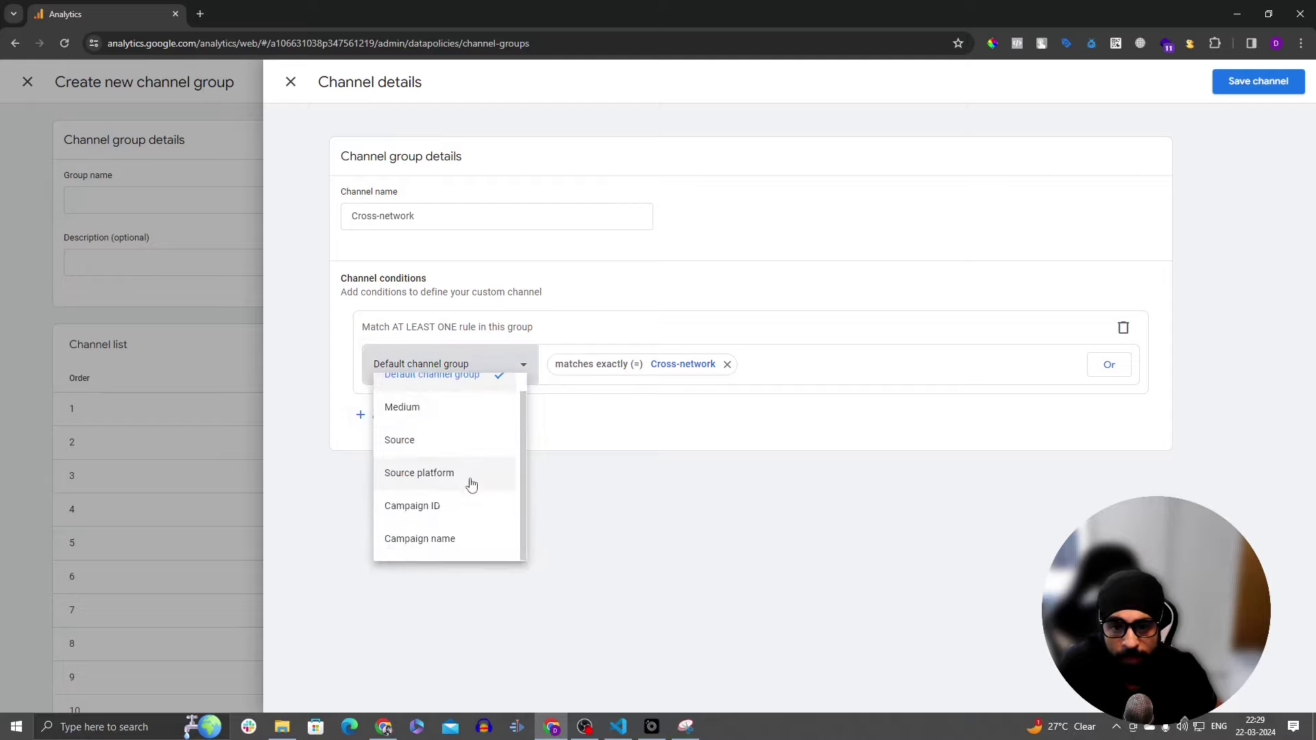
scroll(471, 485, "up", 1)
left_click(794, 539)
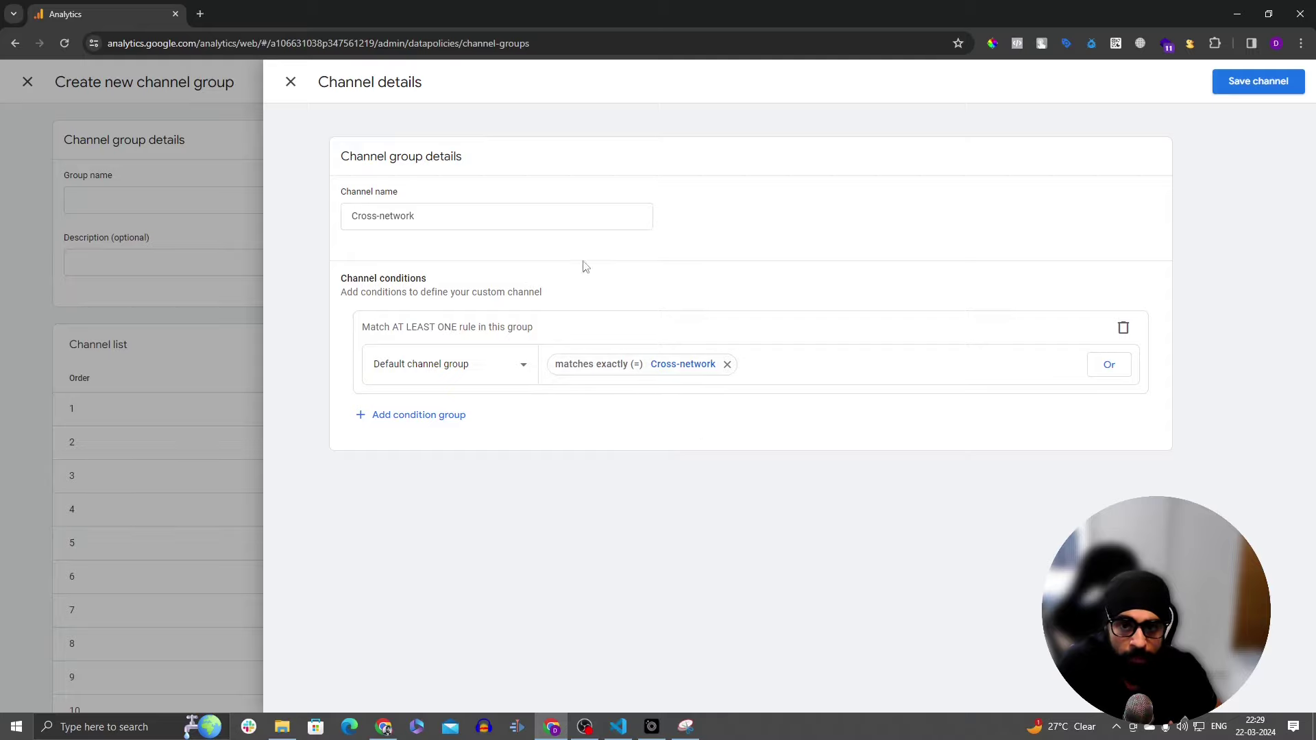
left_click(291, 83)
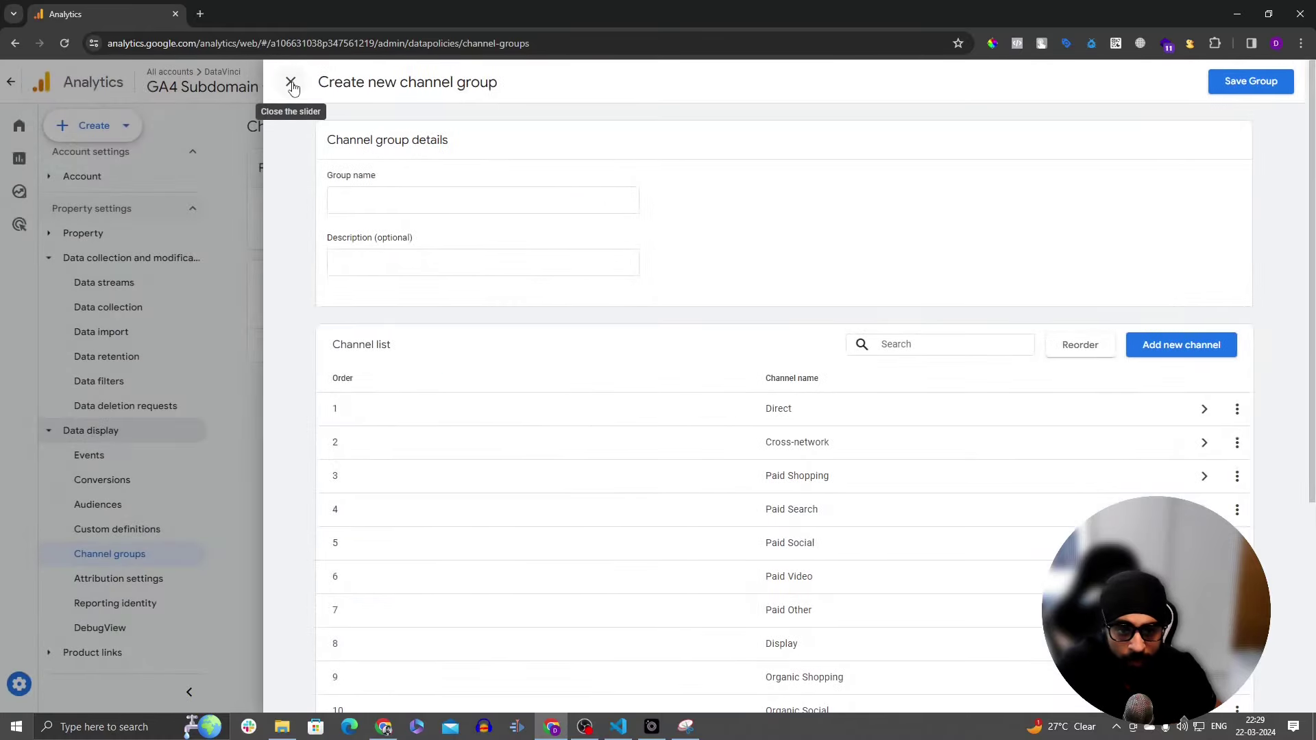
left_click(290, 83)
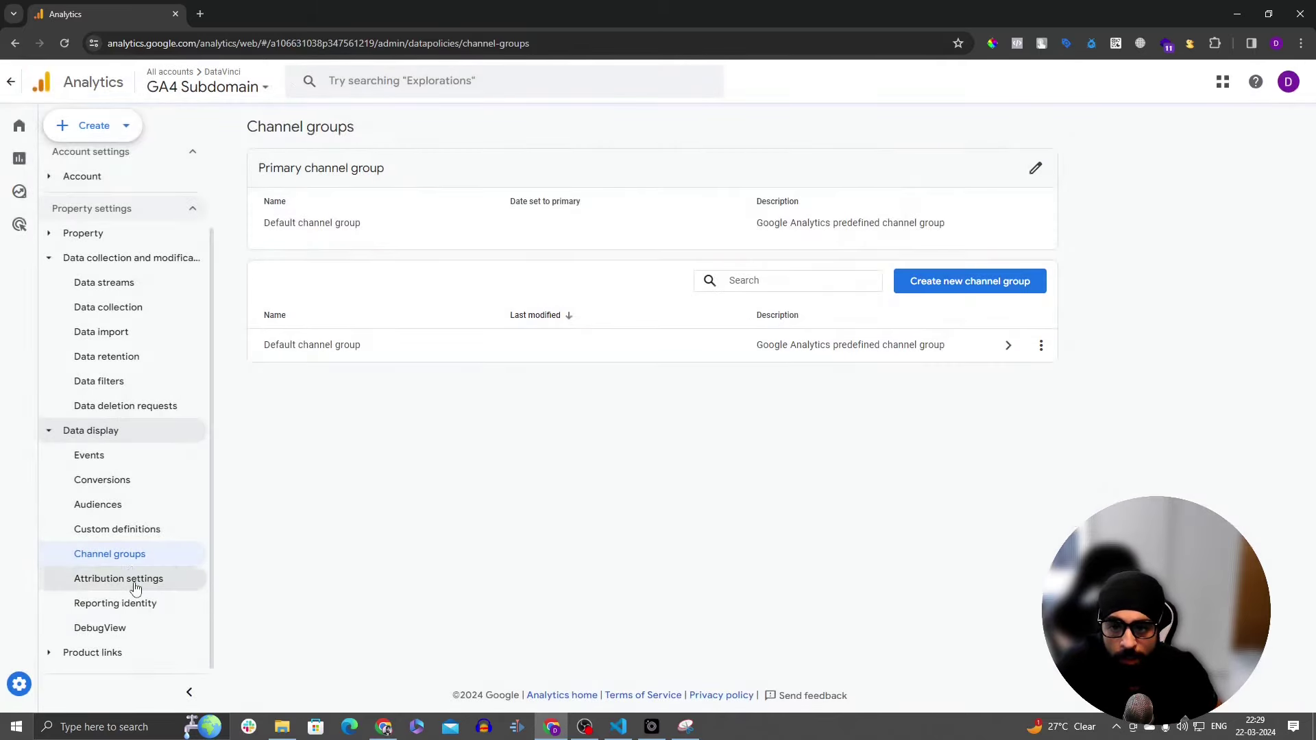
Step: Open Attribution settings and review the reporting attribution model options, the channels that can receive credit, and the conversion window
left_click(133, 580)
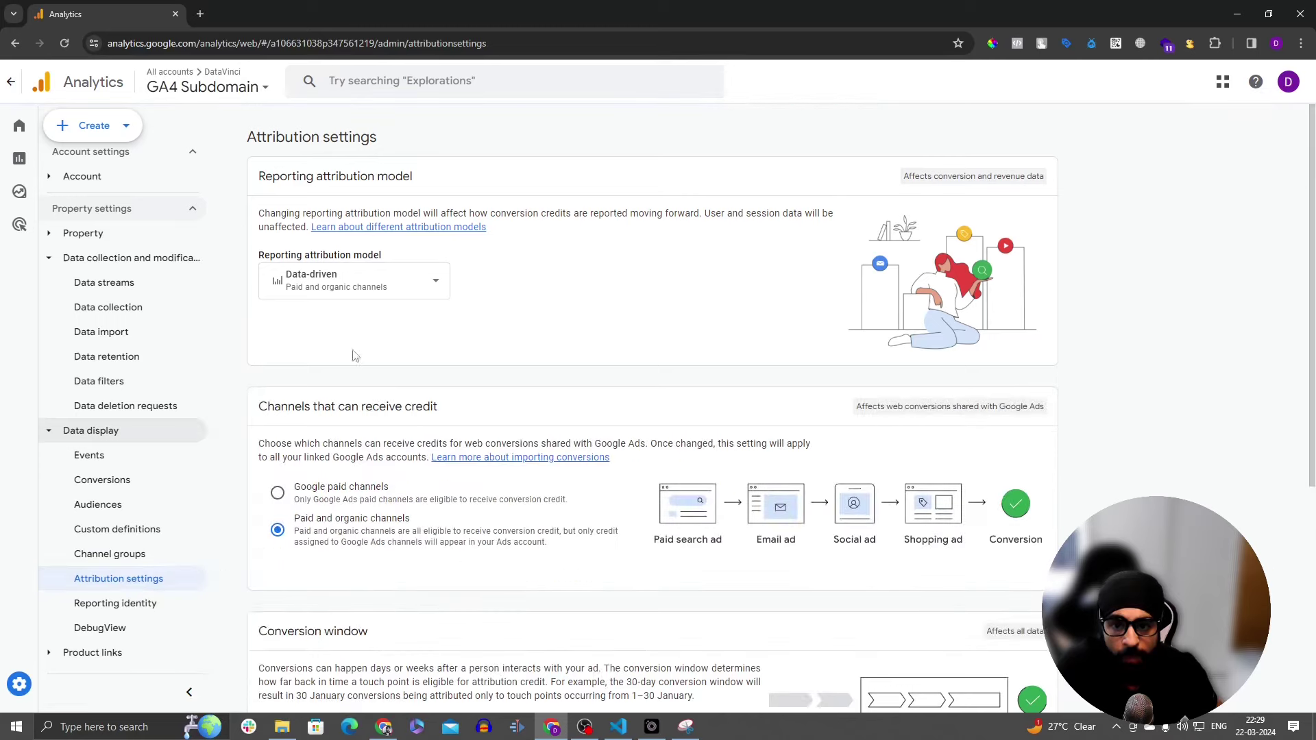
left_click(382, 287)
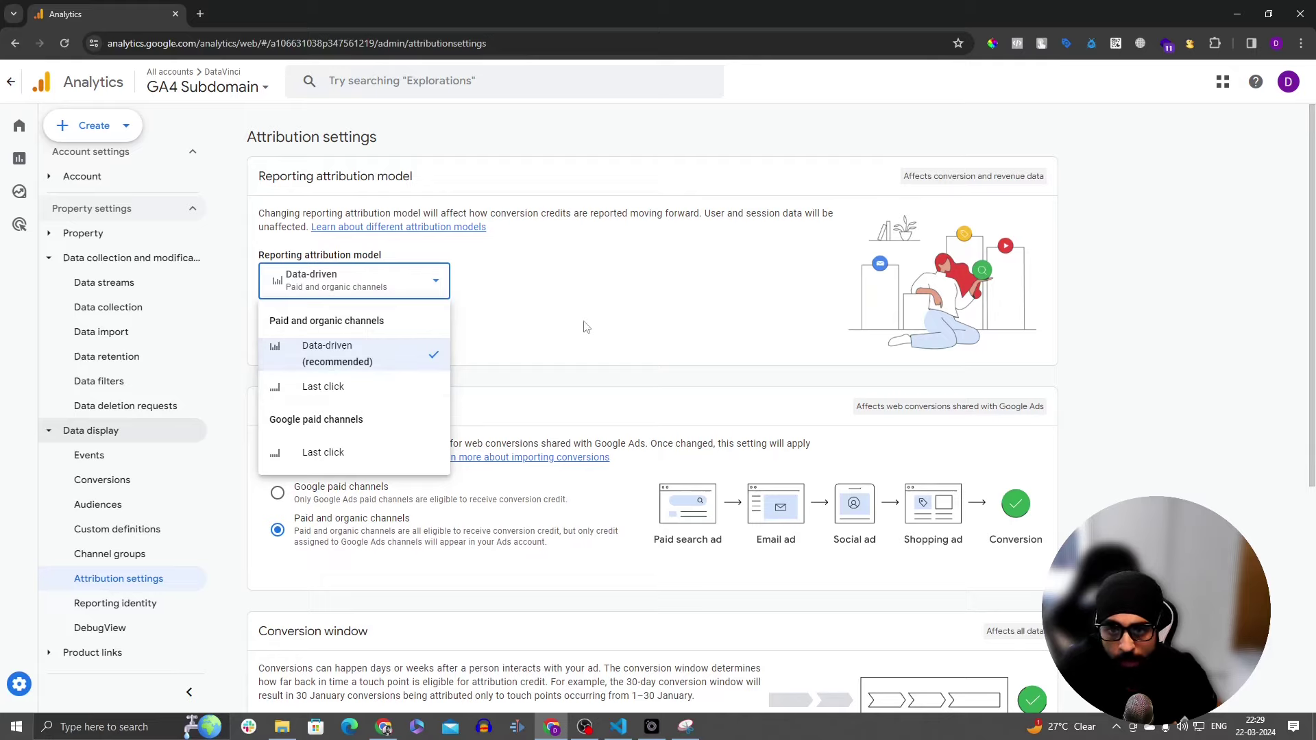
left_click(606, 382)
scroll(488, 500, "down", 1)
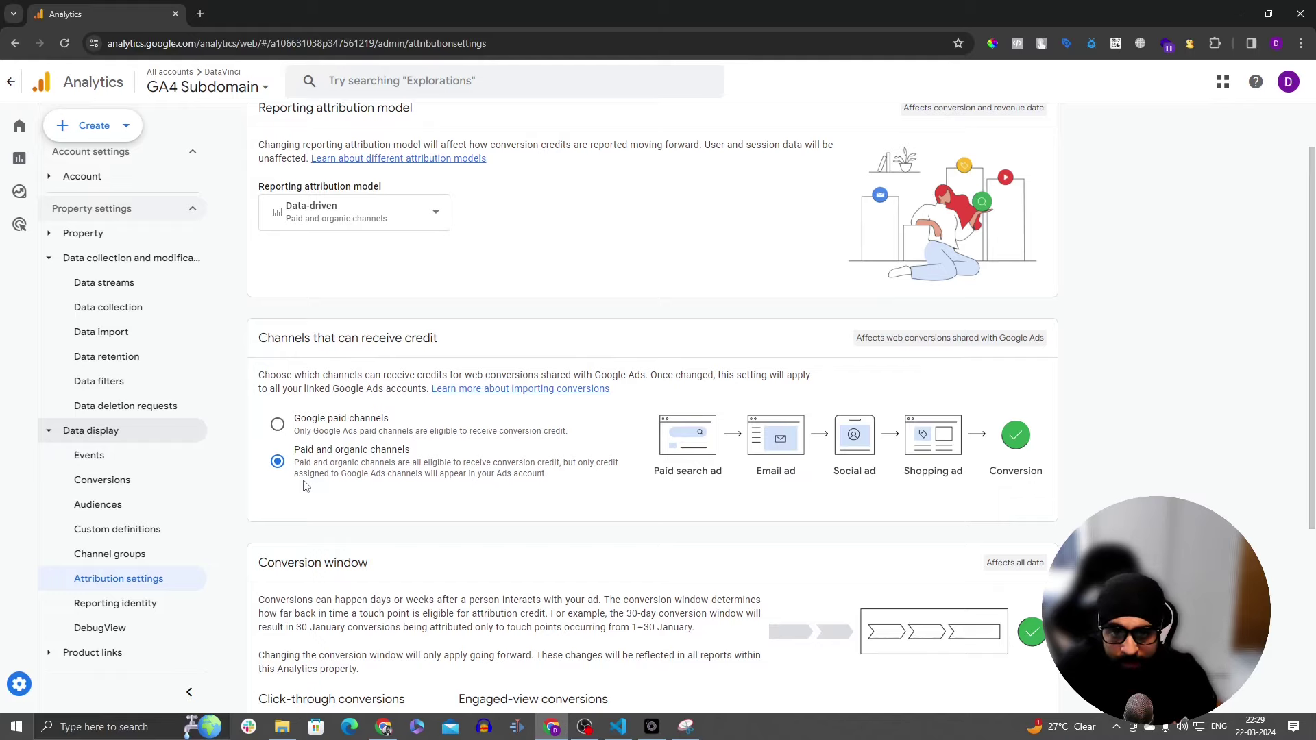
scroll(306, 487, "down", 2)
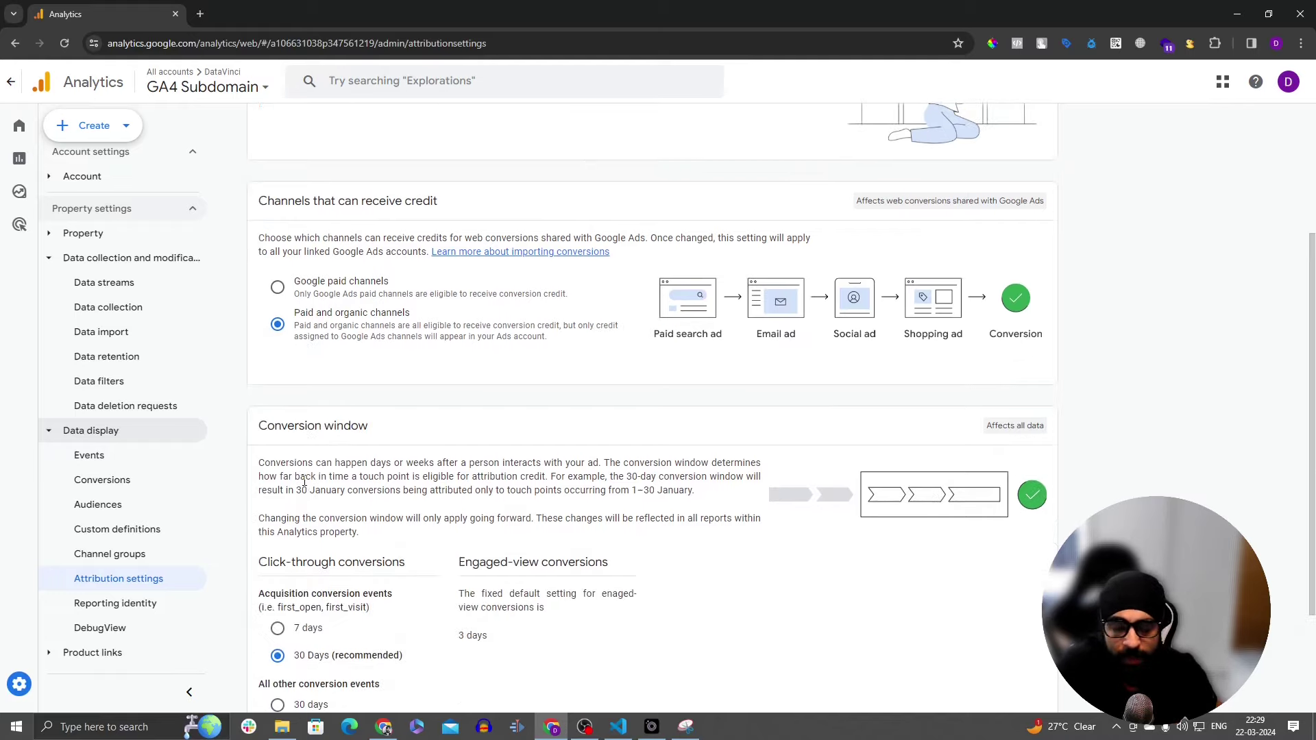
scroll(444, 488, "down", 2)
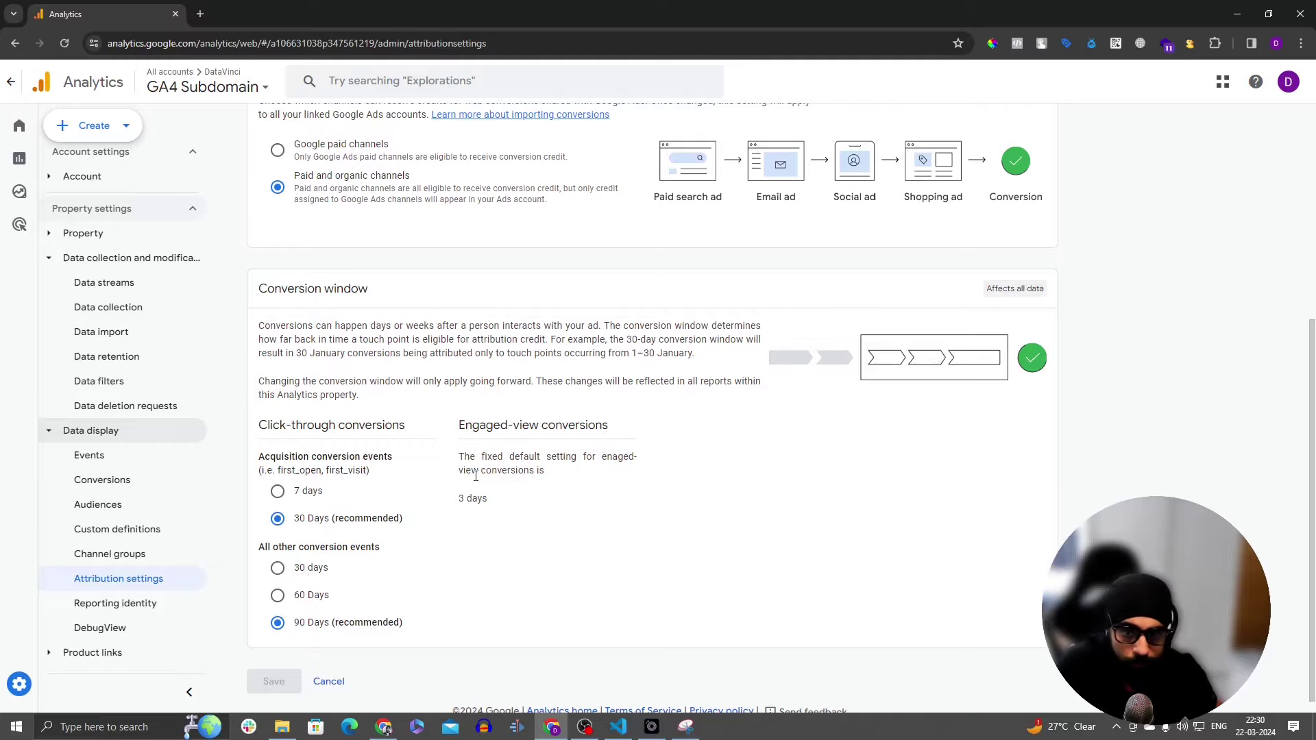
scroll(475, 476, "down", 1)
Step: Open Reporting identity, expand the Blended and Observed details, and try the Observed option before reselecting Blended without saving
left_click(134, 604)
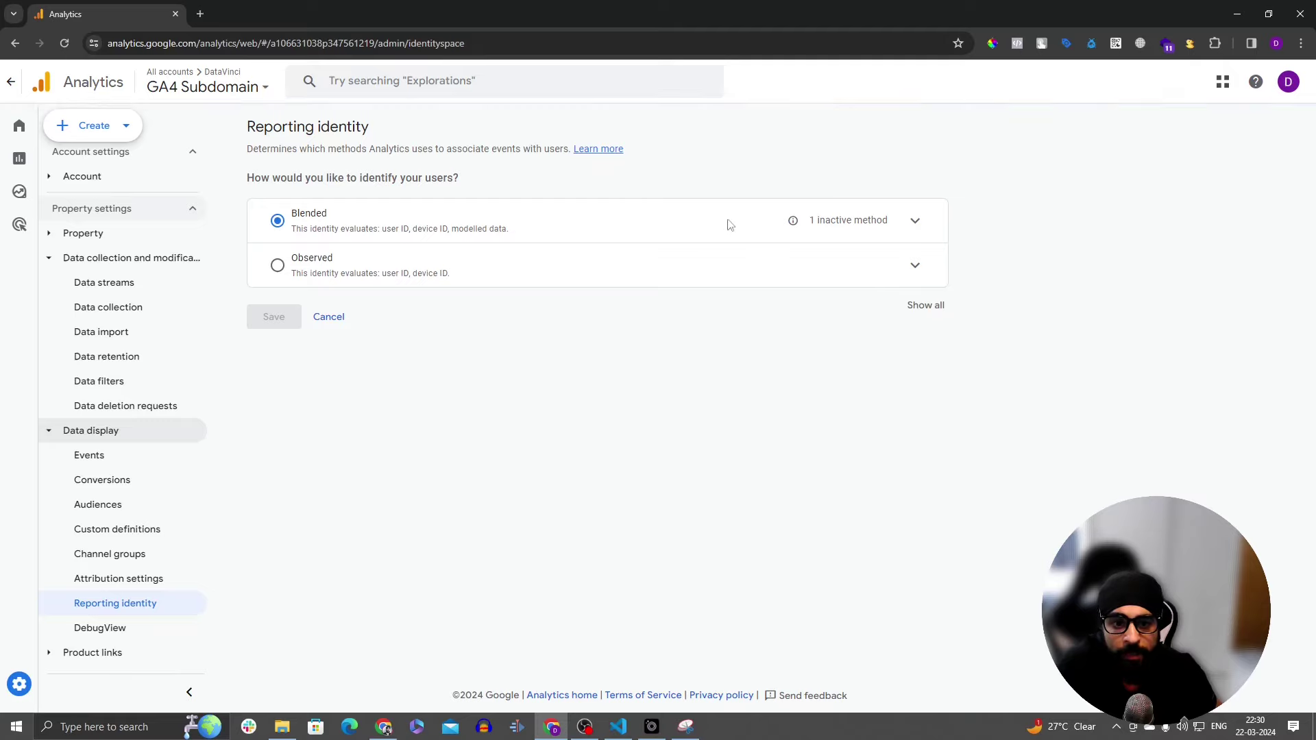
left_click(916, 227)
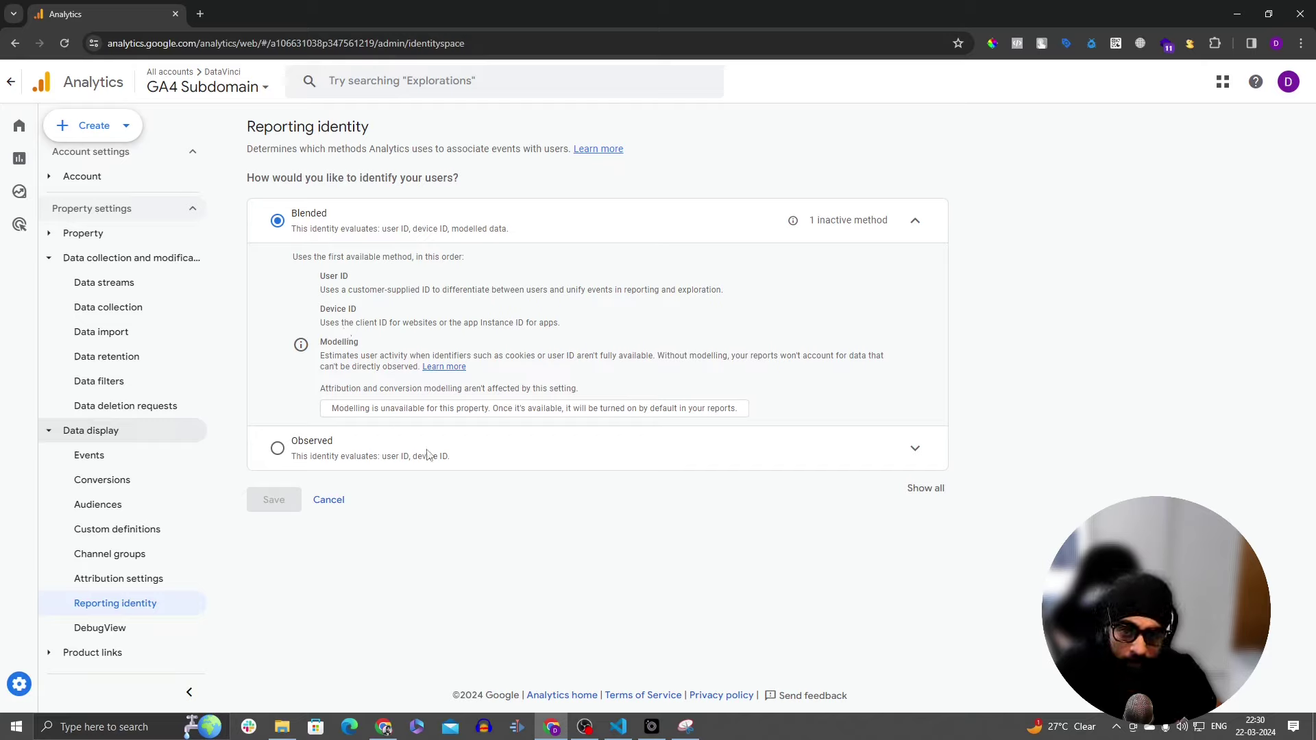
left_click(281, 444)
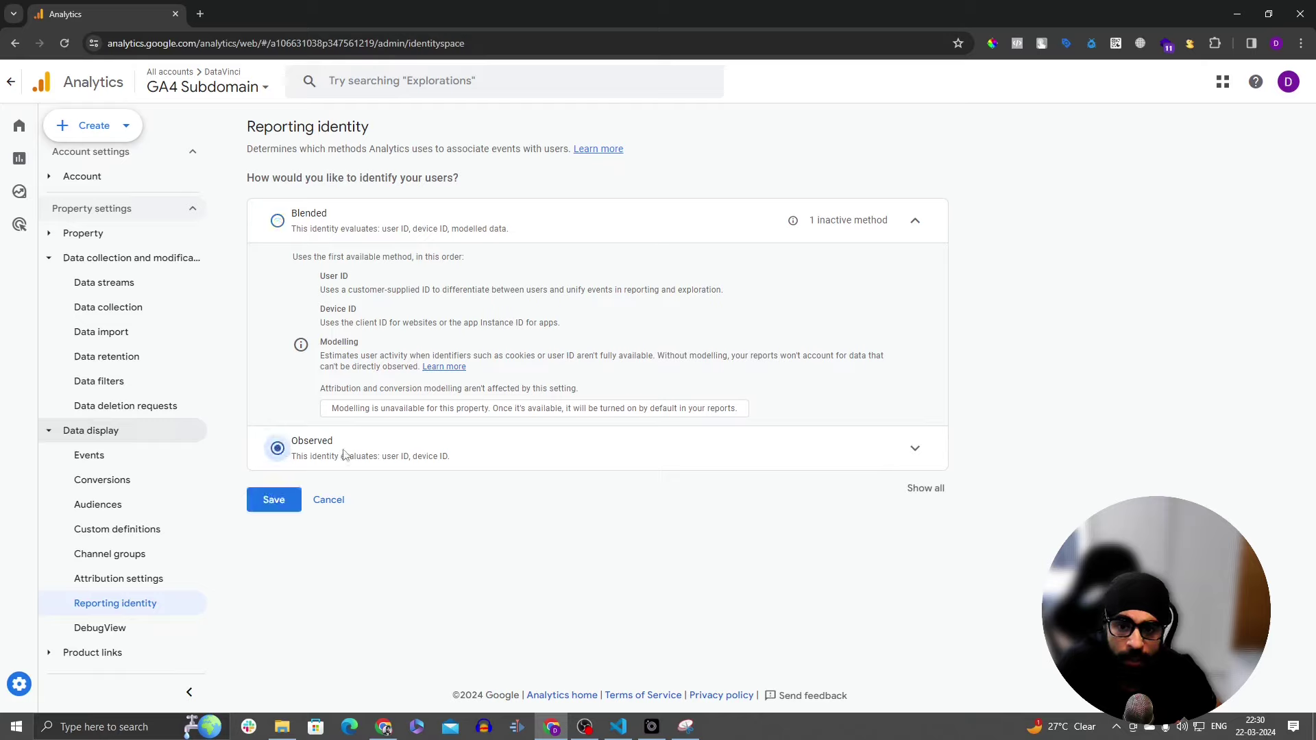
left_click(915, 448)
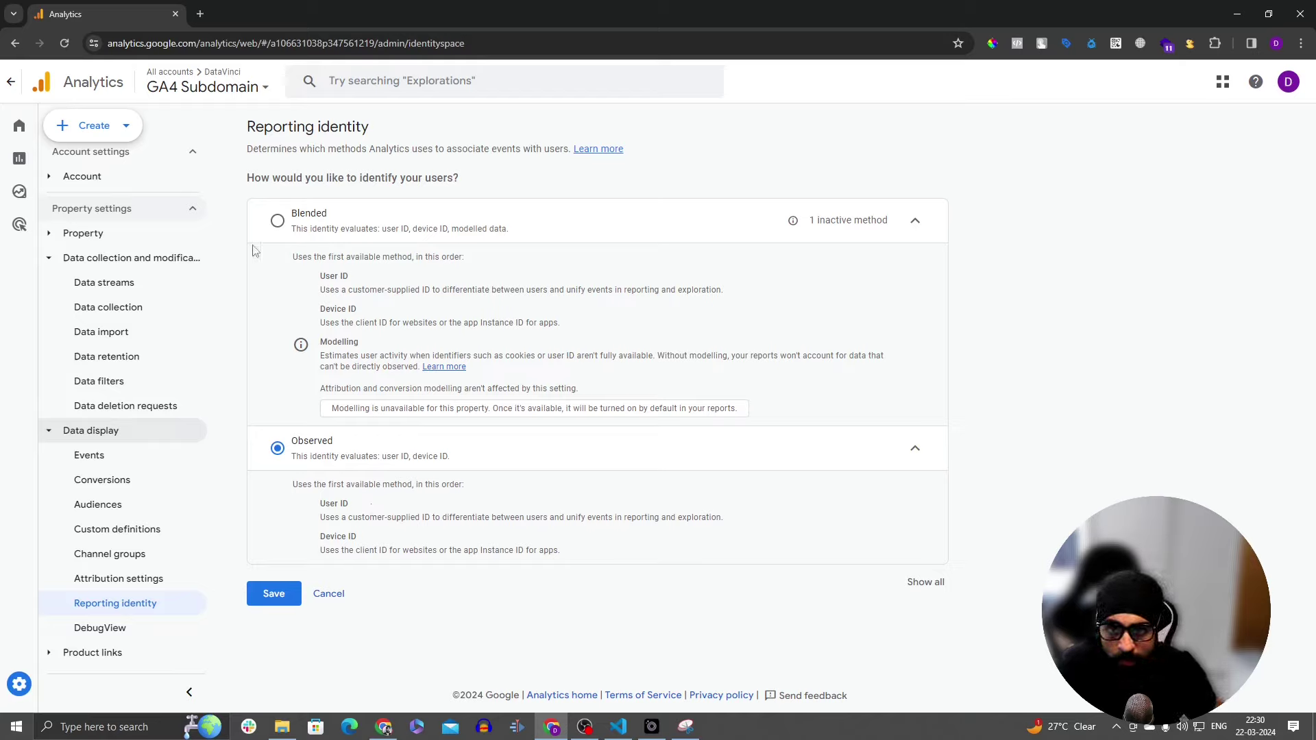
left_click(273, 233)
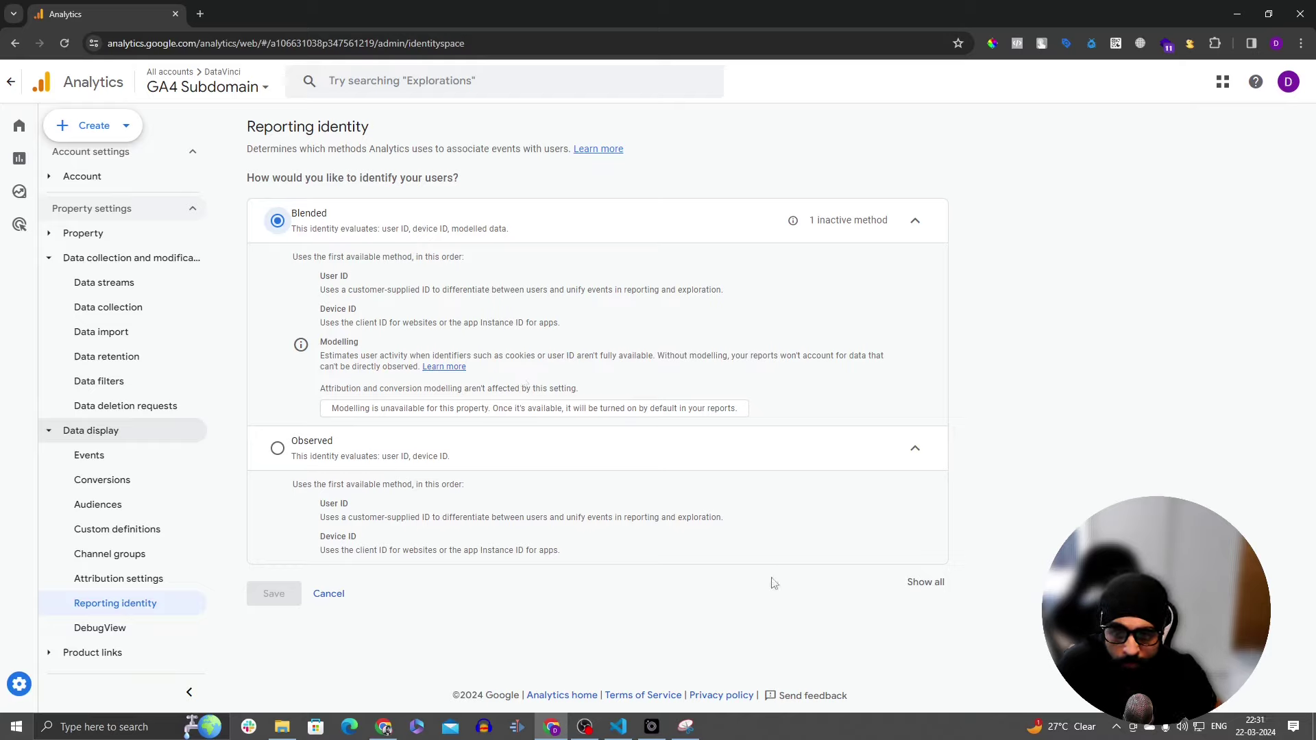
Step: View DebugView, and examine the Google AdSense link setup under Product links before closing it without creating a link
left_click(155, 630)
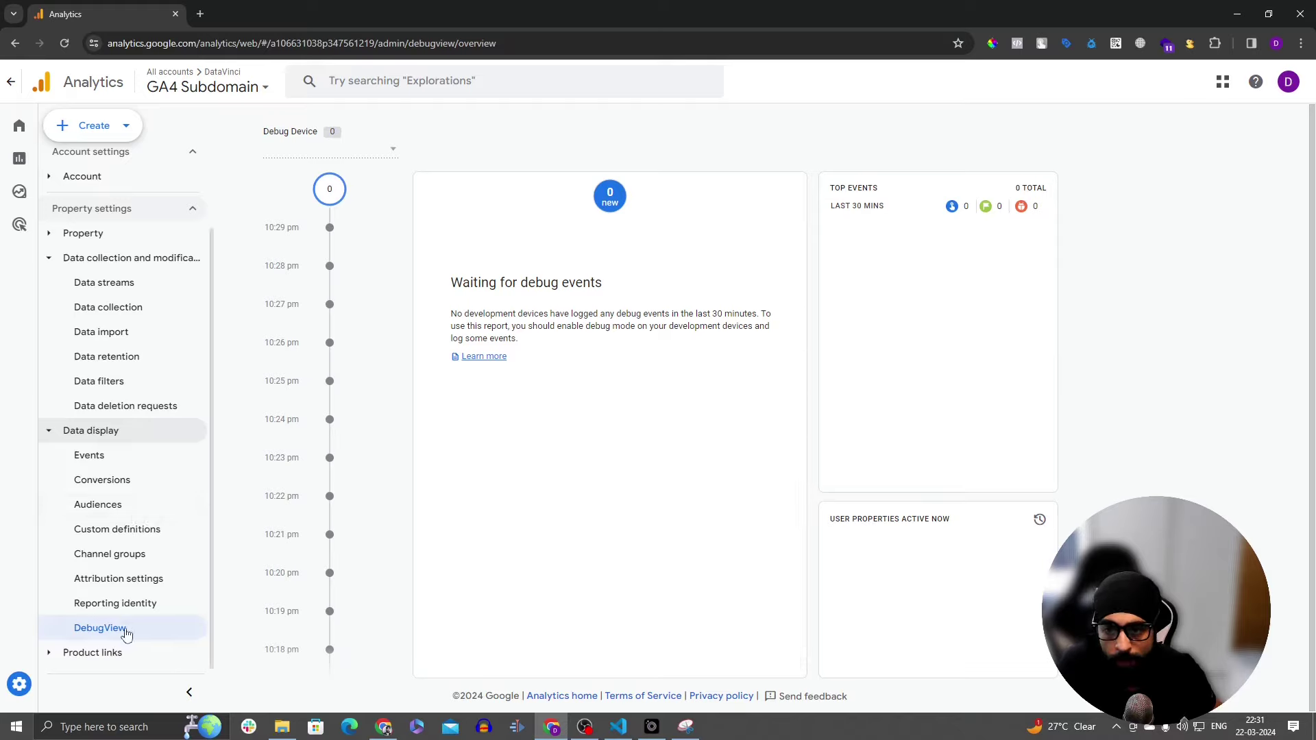
left_click(111, 665)
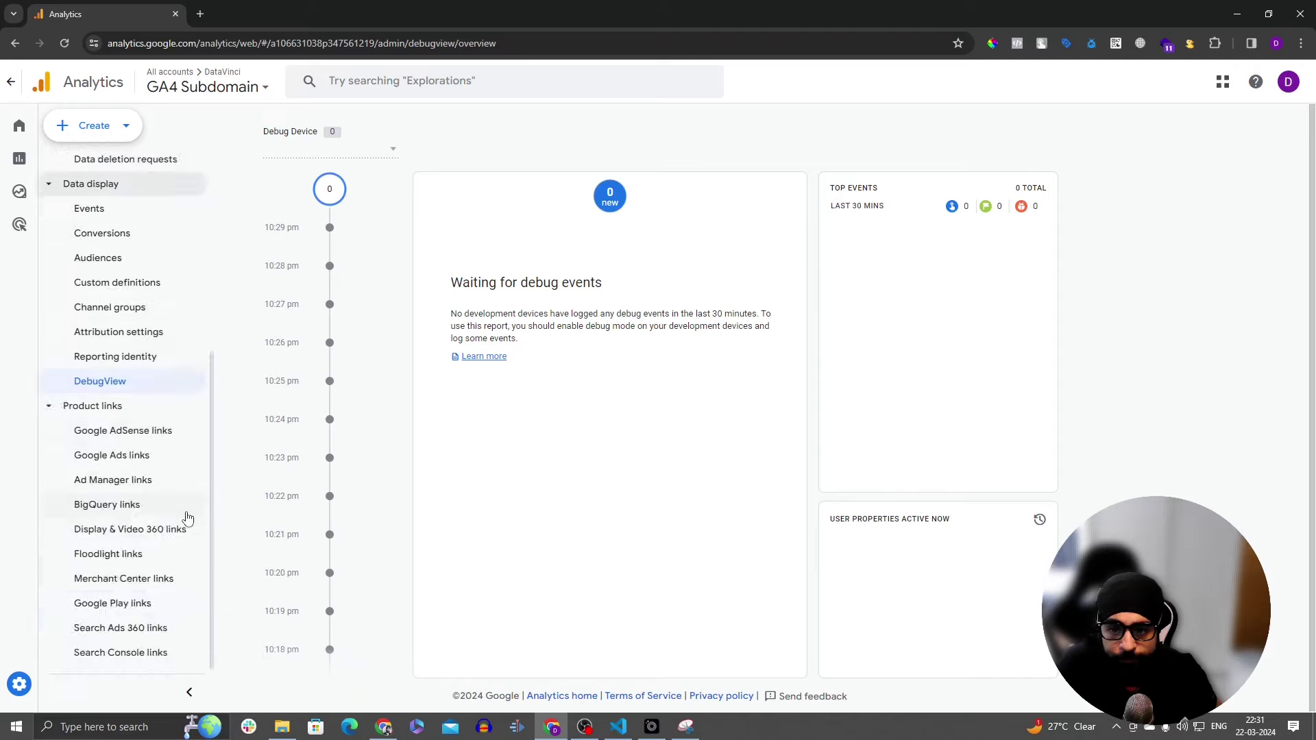
left_click(162, 432)
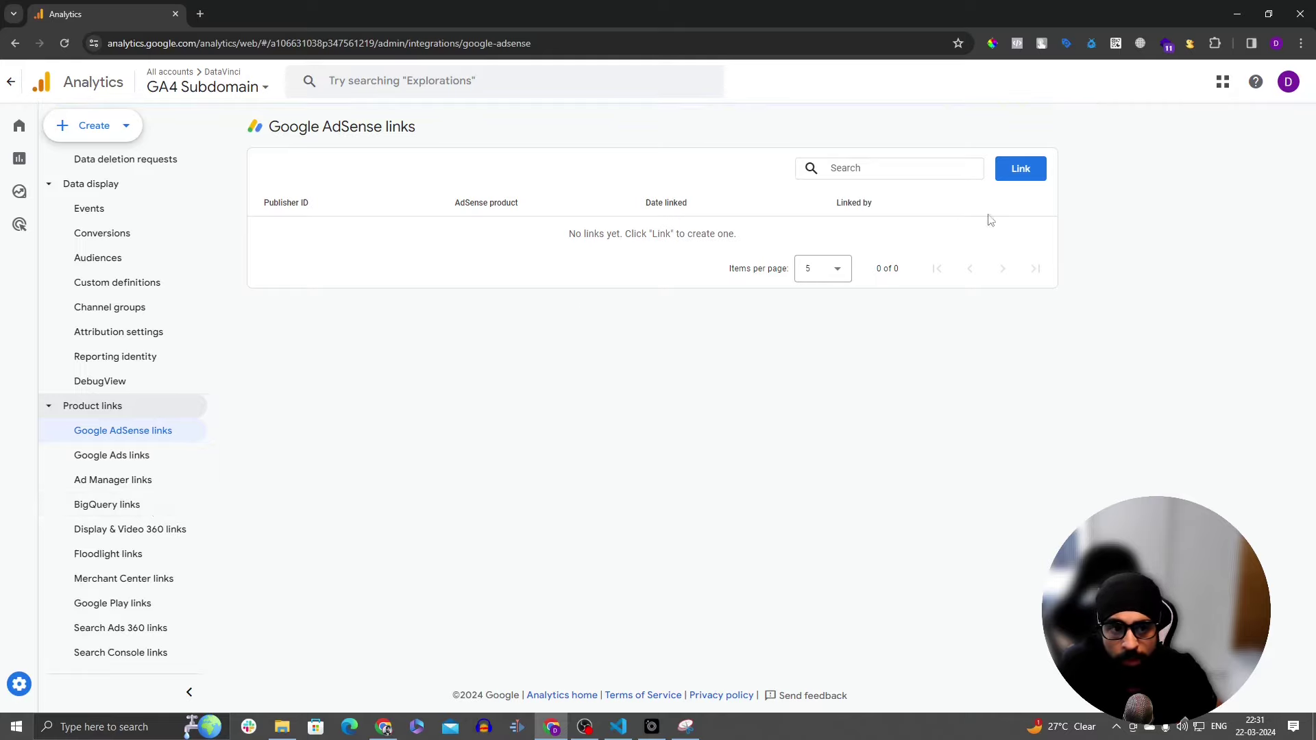
left_click(1019, 172)
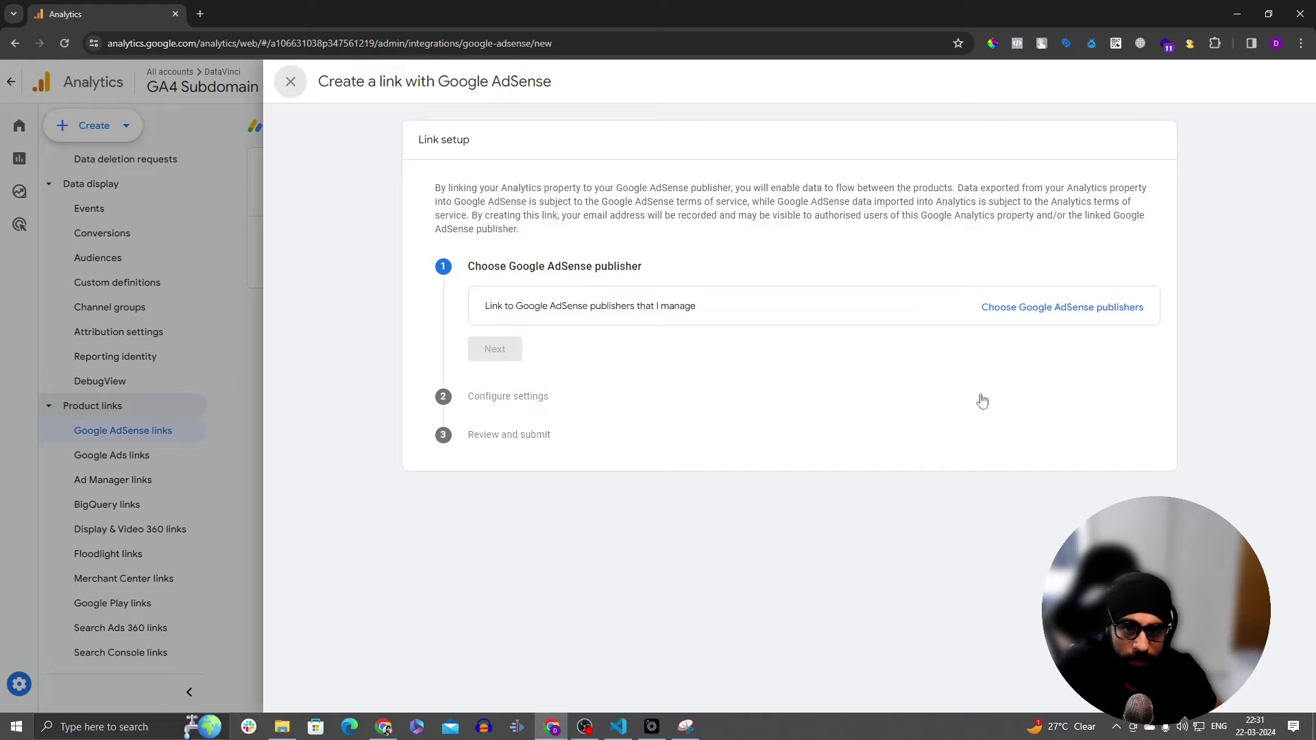
left_click(290, 82)
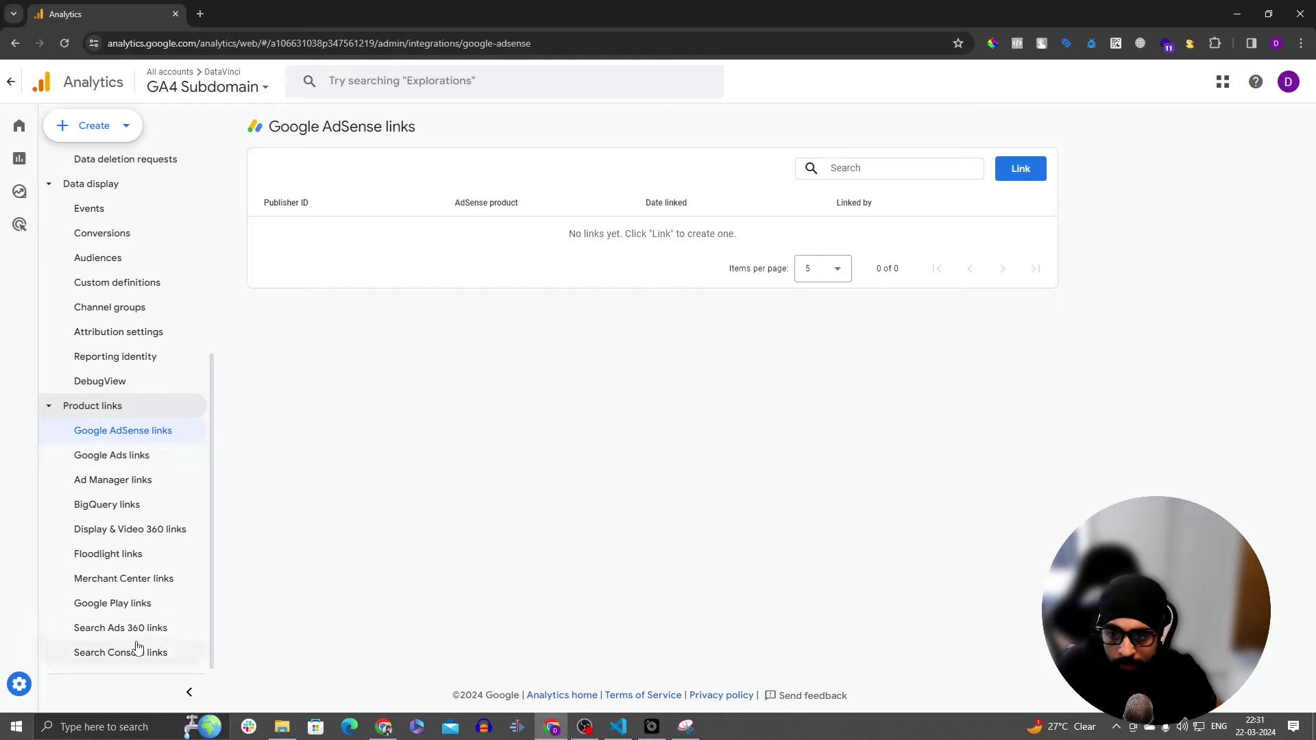
Step: Open BigQuery links, examine the setup for creating a new link, and close it without choosing a project
left_click(134, 510)
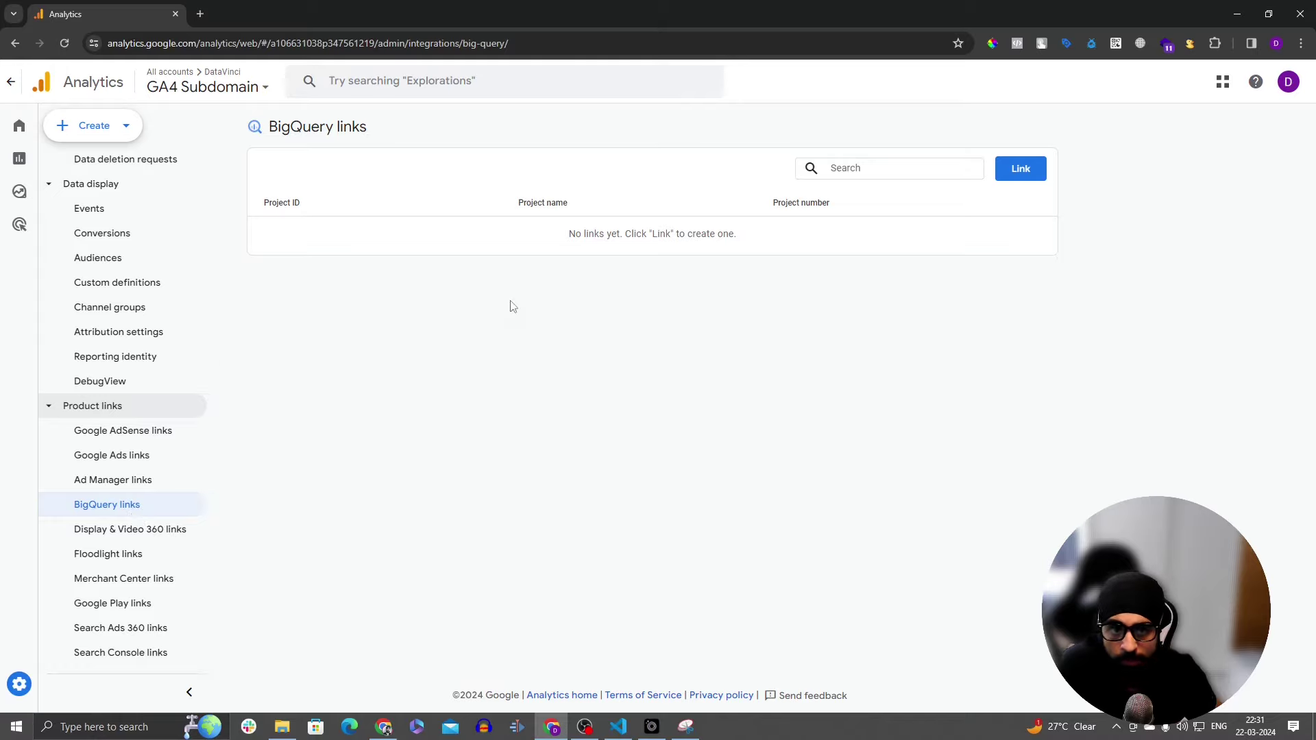
left_click(1033, 172)
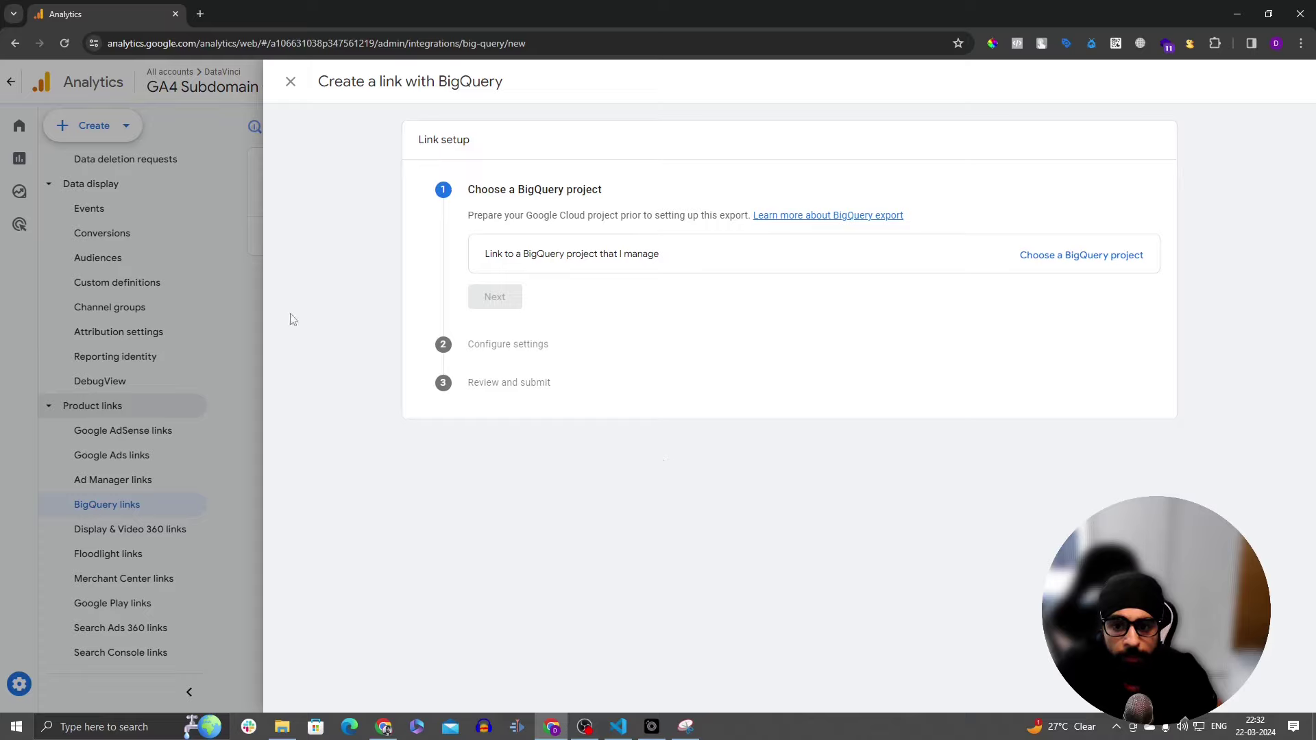
left_click(290, 81)
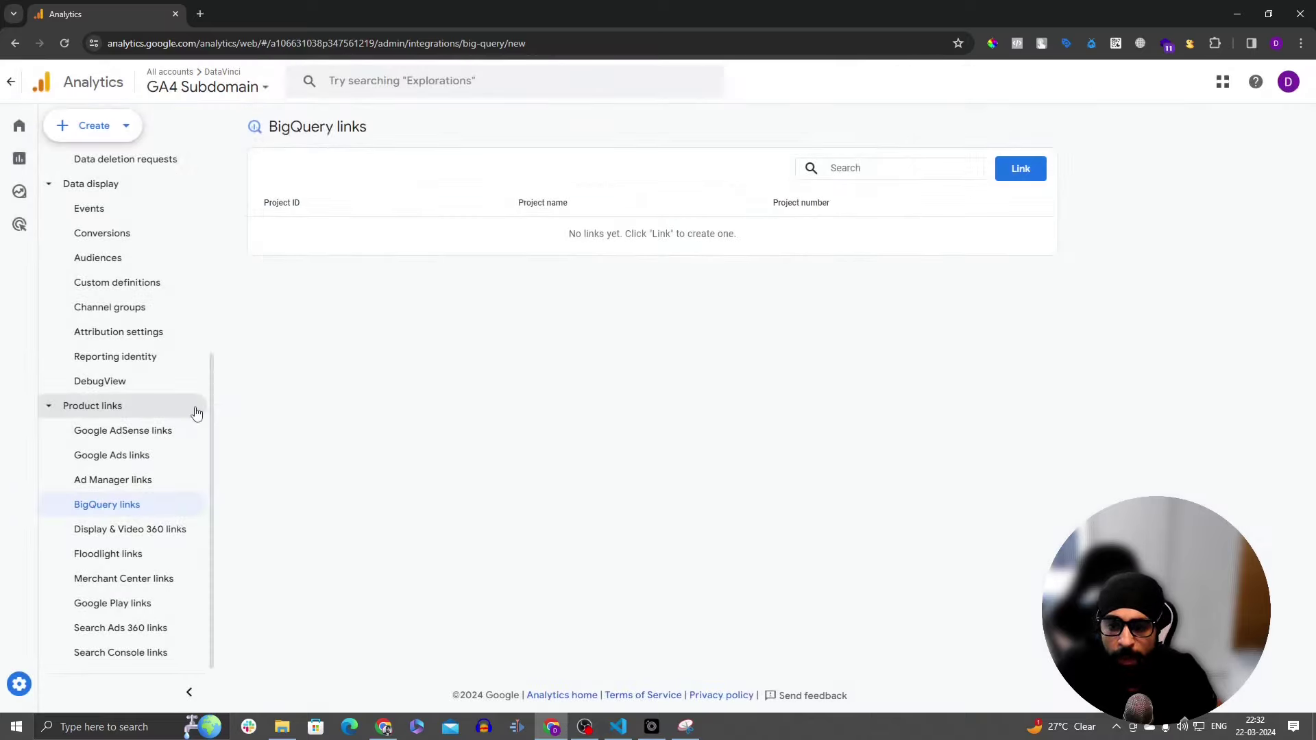
scroll(113, 380, "up", 5)
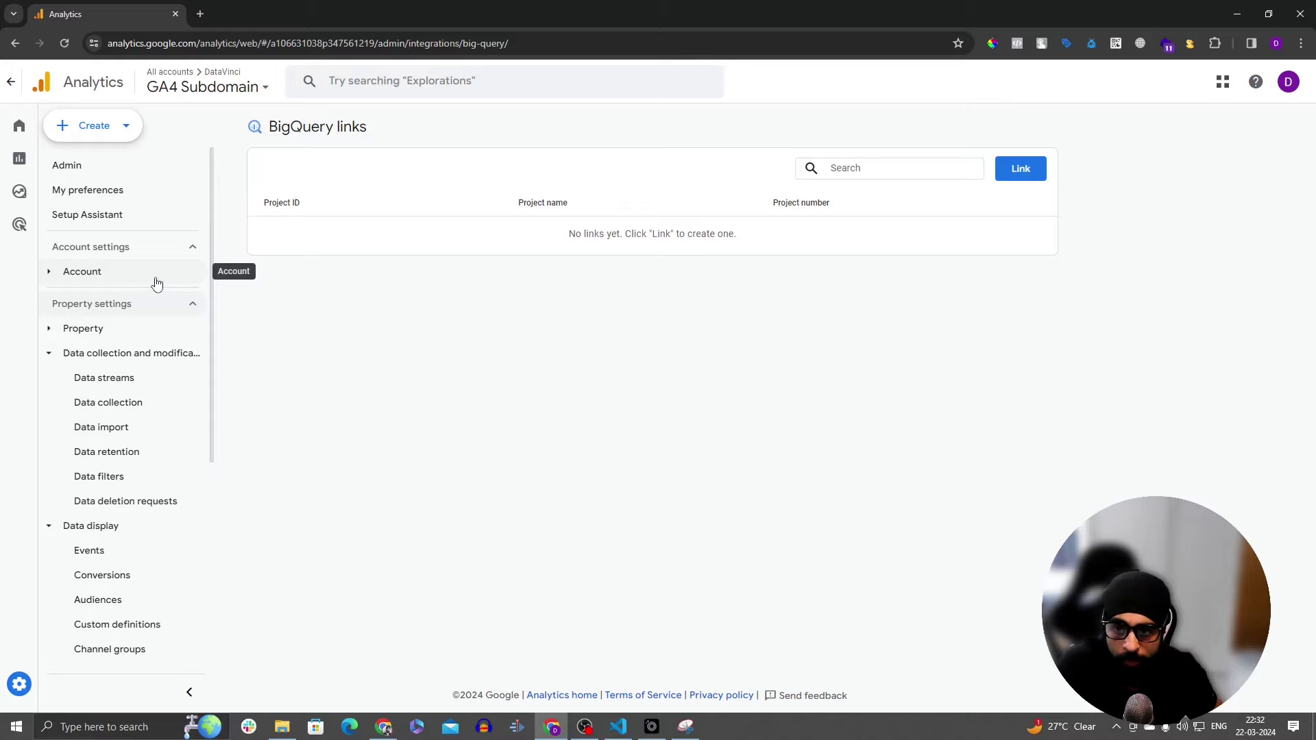
scroll(138, 435, "down", 5)
scroll(138, 434, "up", 5)
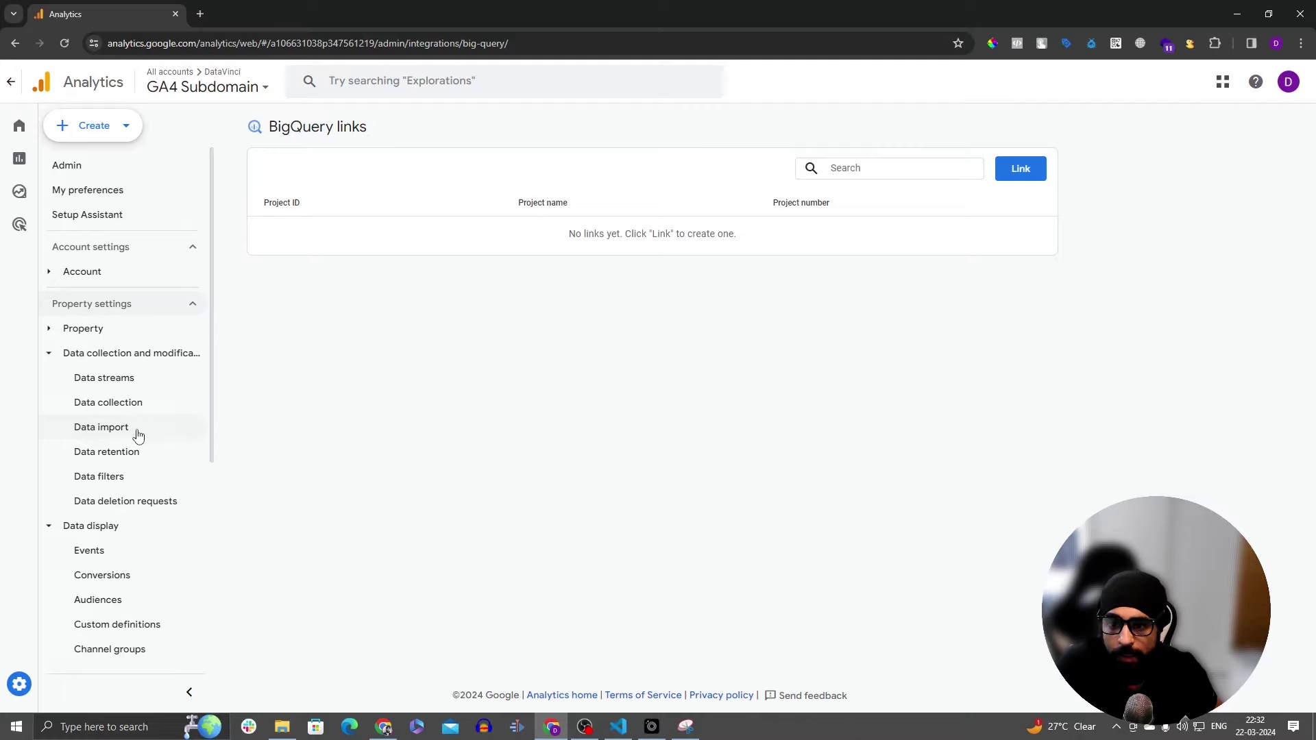